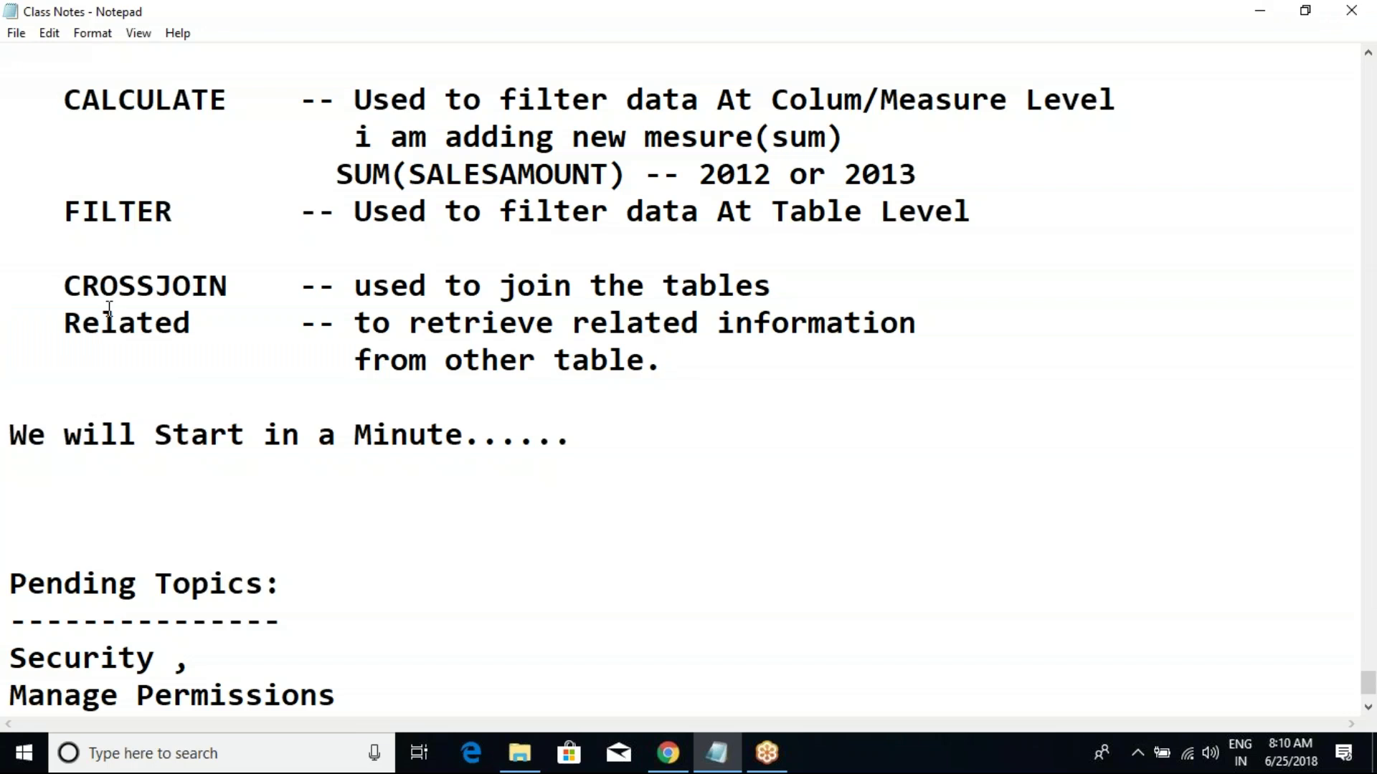
# Step: Delete the line "We will Start in a Minute......" from the class notes
pyautogui.moveTo(26, 286); pyautogui.dragTo(684, 369)
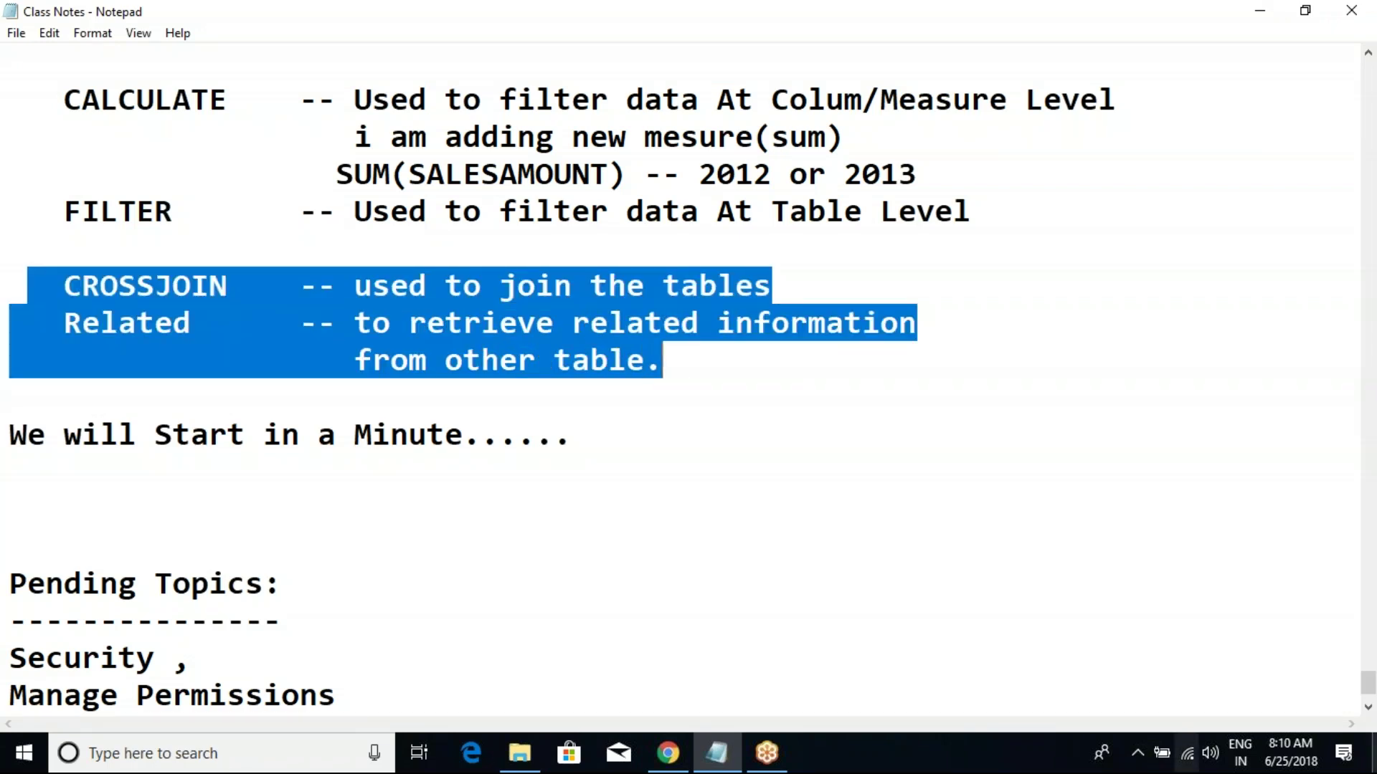
pyautogui.click(99, 287)
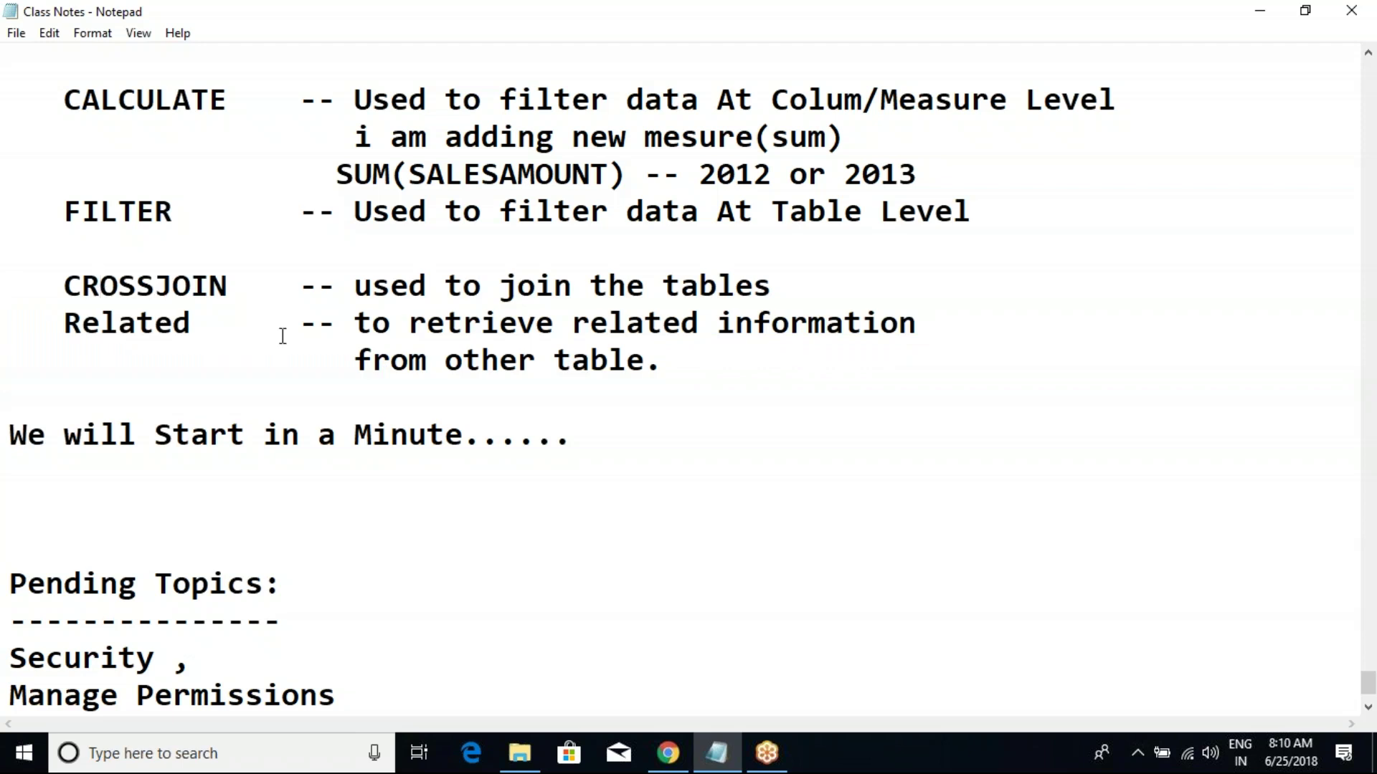
pyautogui.moveTo(665, 367); pyautogui.dragTo(16, 284)
pyautogui.click(82, 287)
pyautogui.moveTo(574, 436); pyautogui.dragTo(10, 445)
pyautogui.press('BackSpace')
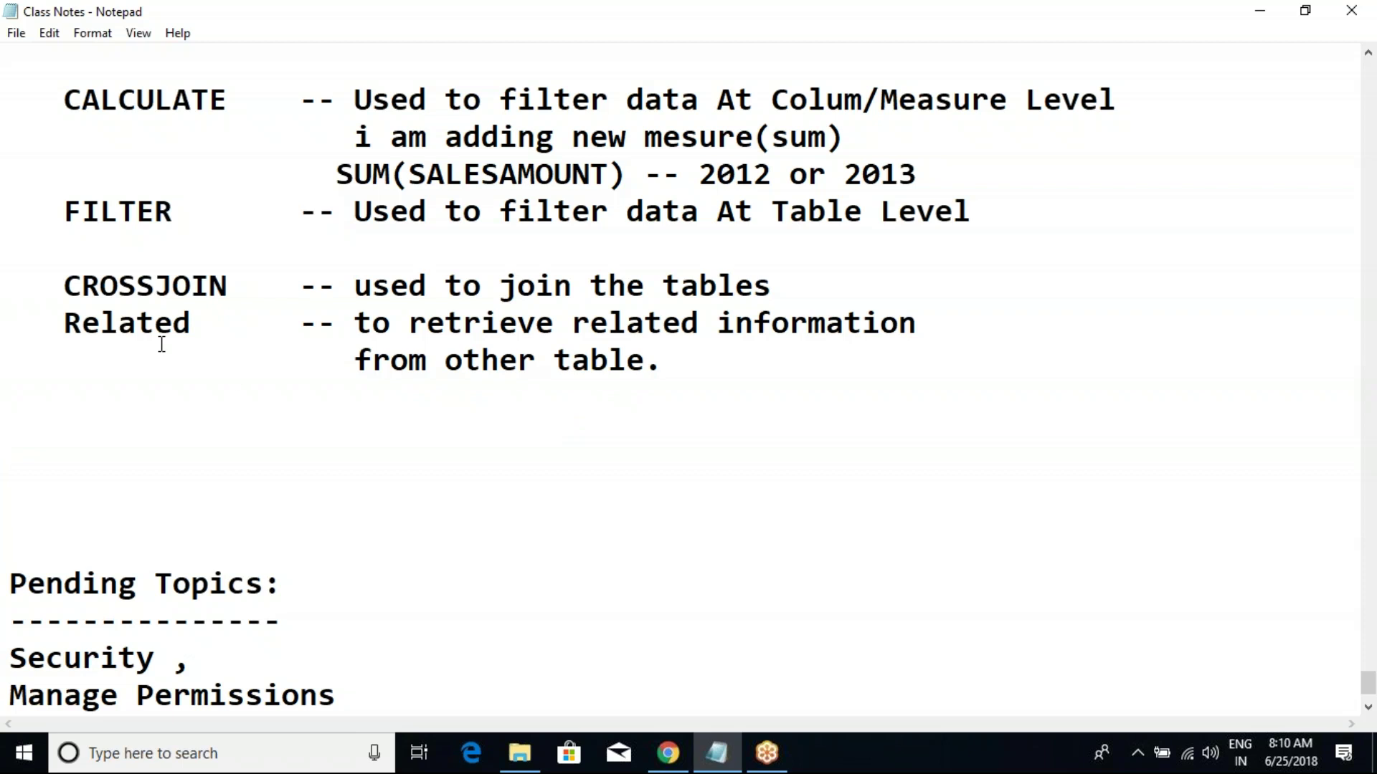
# Step: Review the CROSSJOIN and Related entries in the class notes
pyautogui.moveTo(63, 283); pyautogui.dragTo(660, 363)
pyautogui.click(660, 362)
pyautogui.moveTo(51, 285); pyautogui.dragTo(228, 285)
pyautogui.click(228, 286)
pyautogui.click(119, 322)
pyautogui.click(104, 370)
# Step: Set the headset earphone volume to 100 and return to the class notes
pyautogui.click(1210, 759)
pyautogui.click(1287, 706)
pyautogui.click(1309, 706)
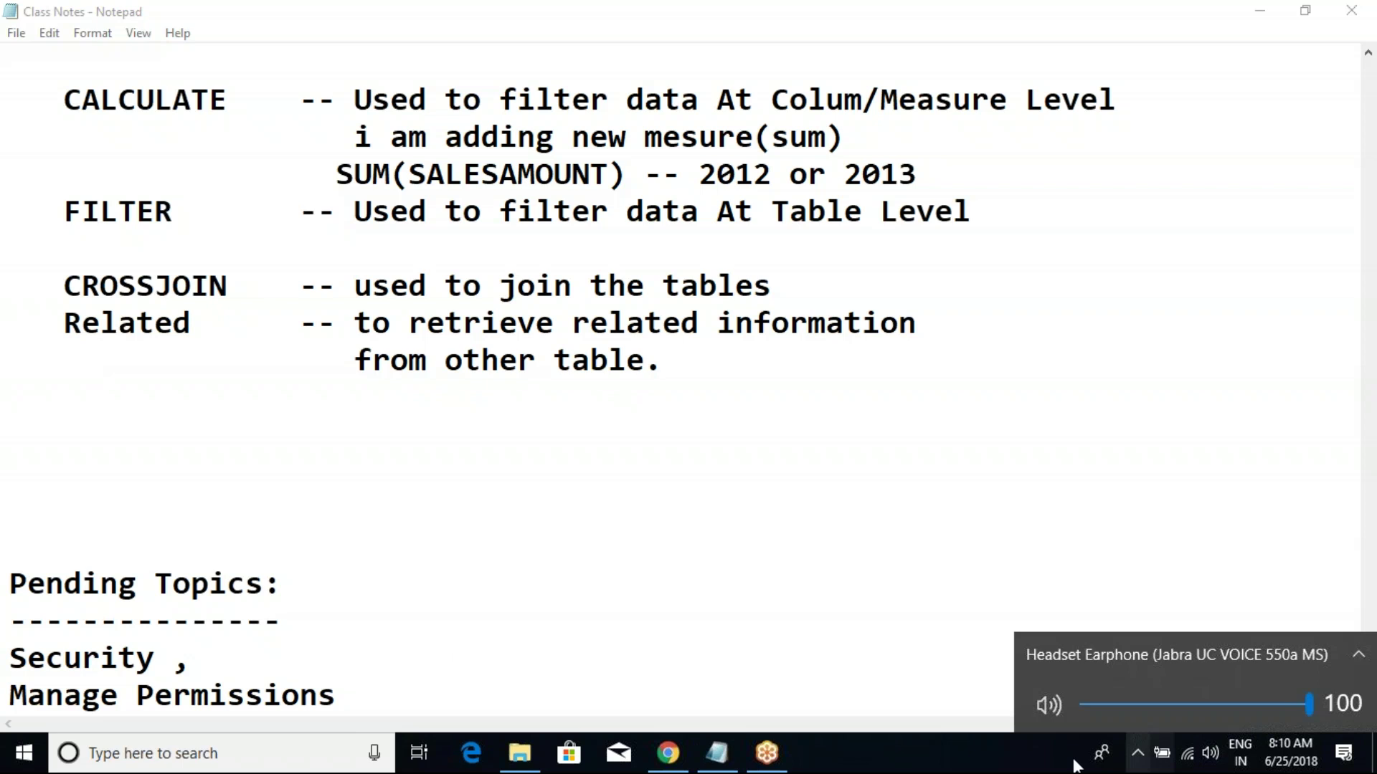
pyautogui.click(1032, 764)
pyautogui.click(599, 359)
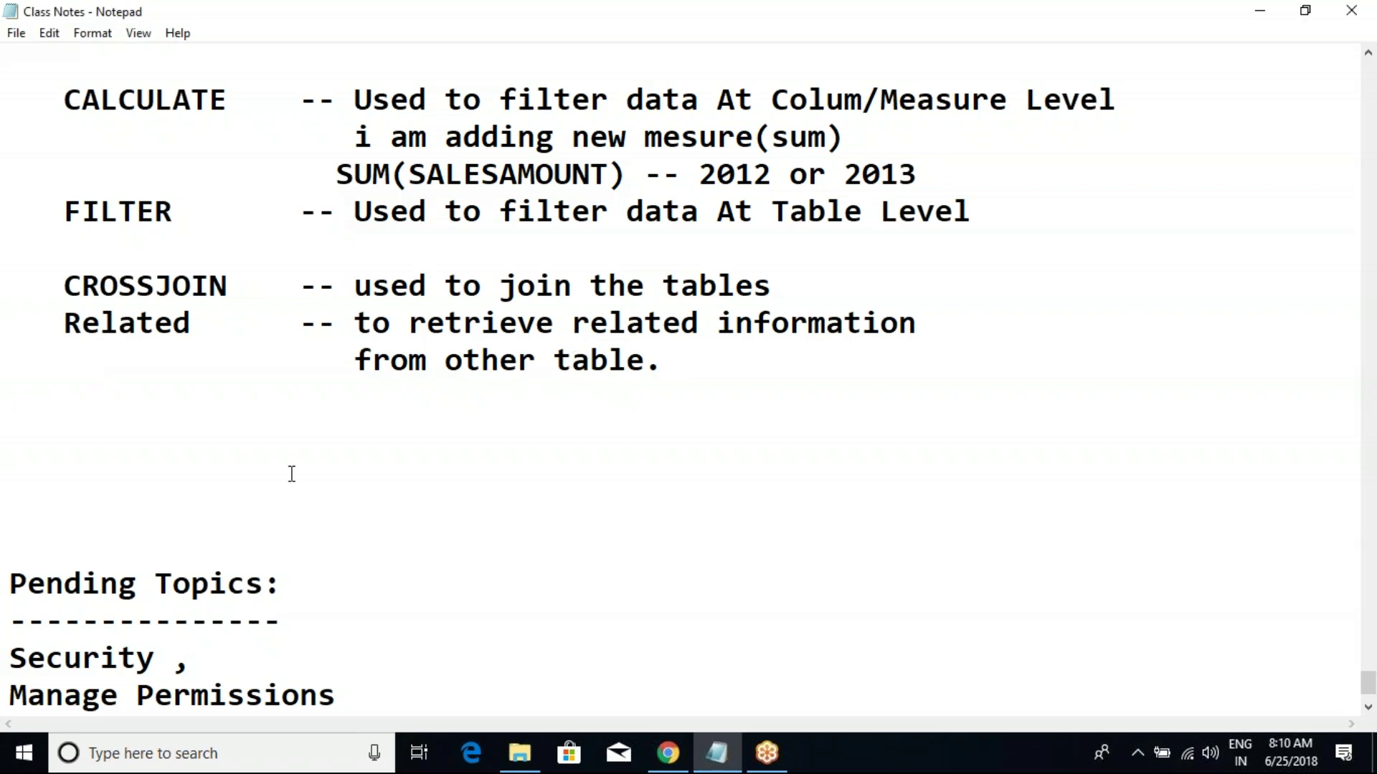
# Step: Open the Power BI file "Time Intelligence and Filter Fucntions" from the Power BI New Batch(9th_May2018) folder on drive D
pyautogui.moveTo(48, 285); pyautogui.dragTo(229, 290)
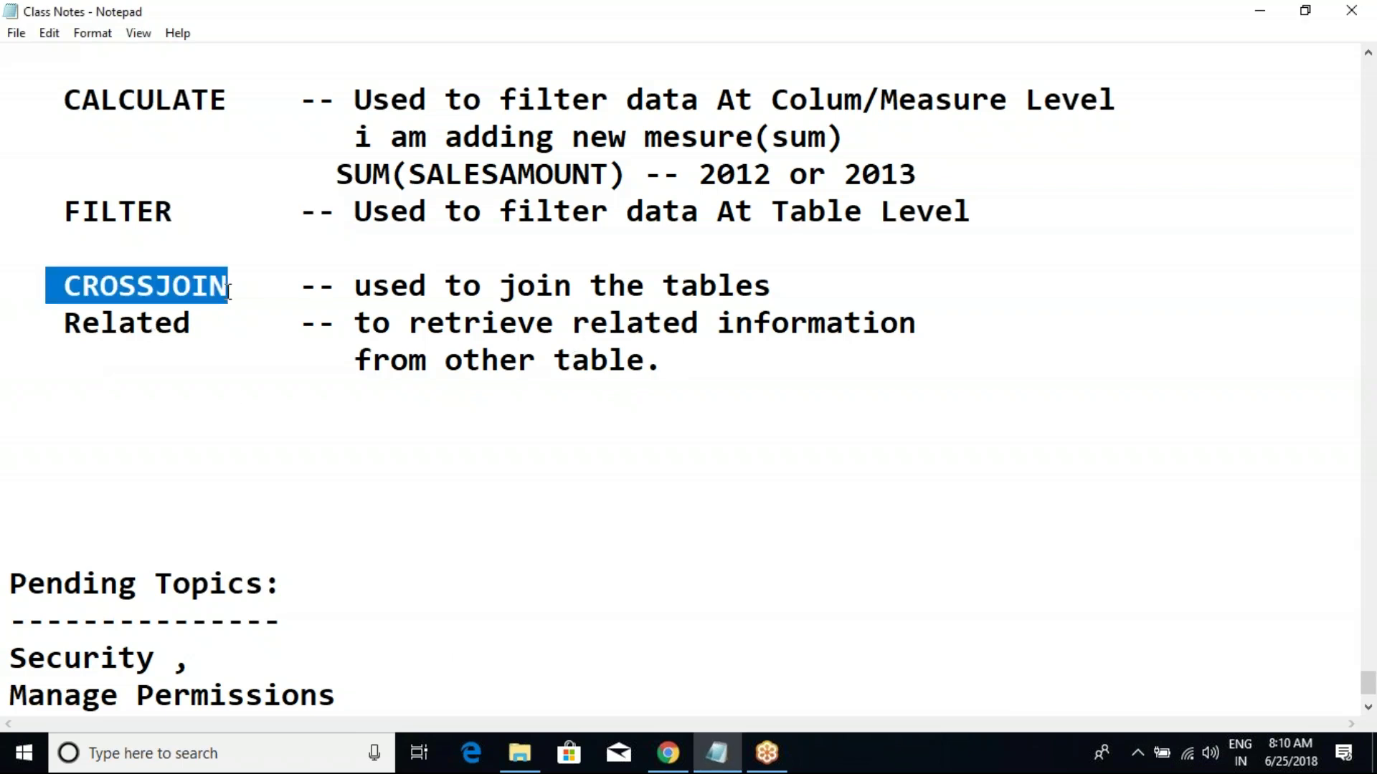
pyautogui.click(781, 286)
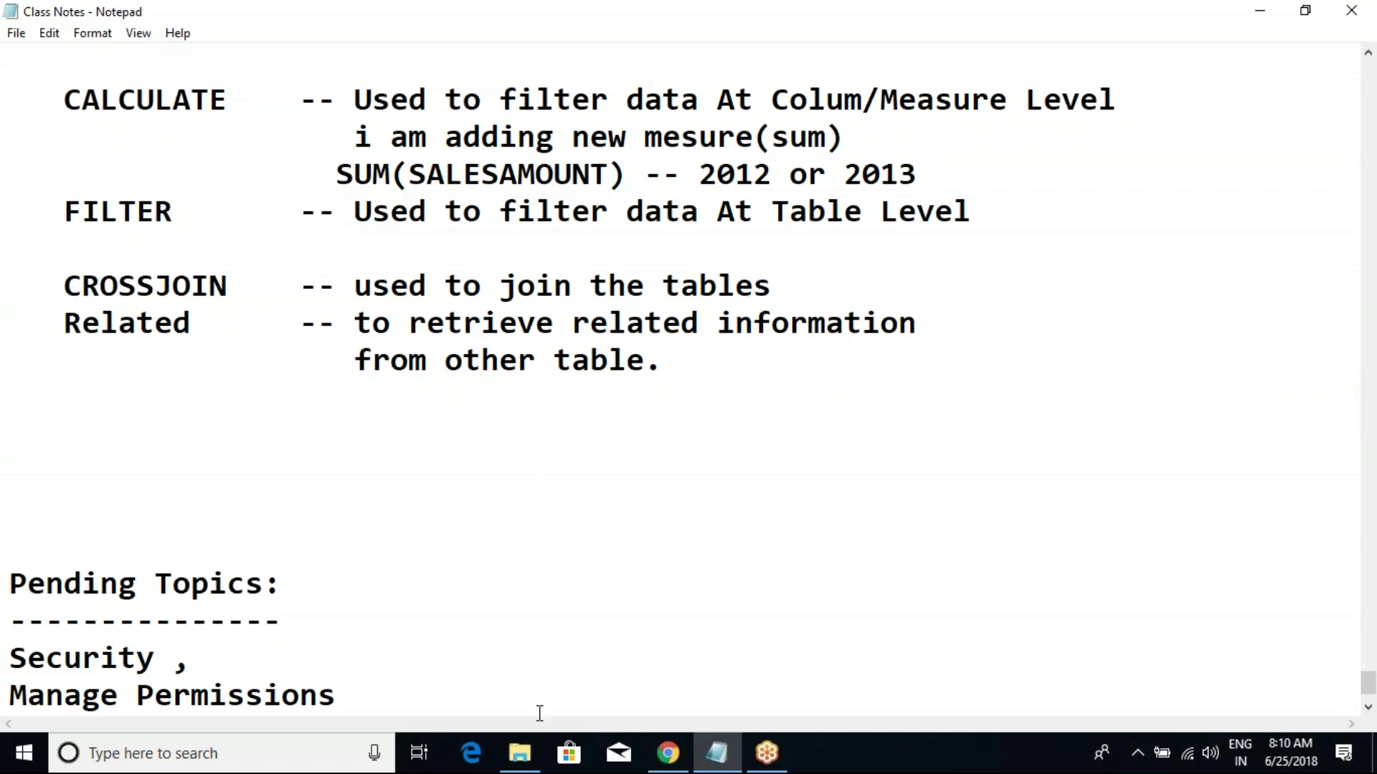
pyautogui.click(519, 753)
pyautogui.click(384, 491)
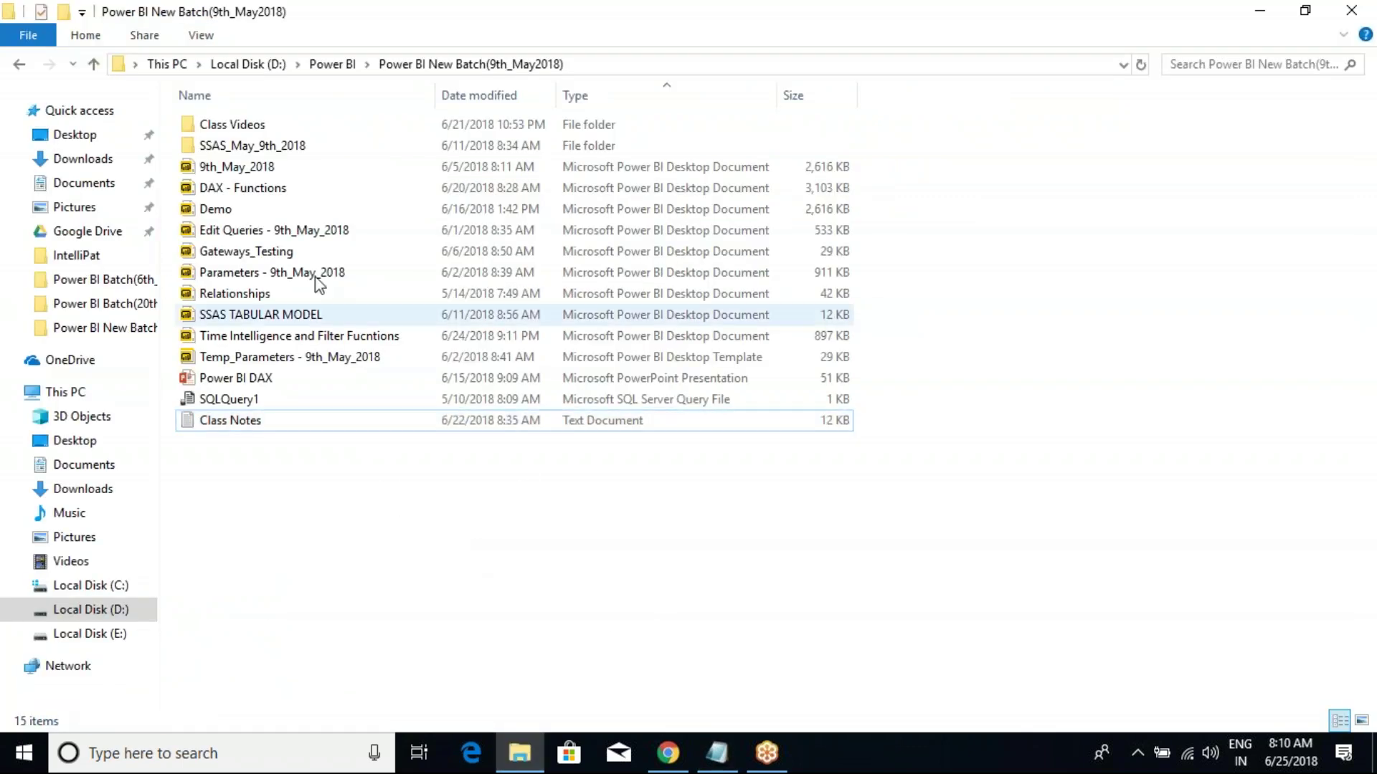
pyautogui.click(351, 66)
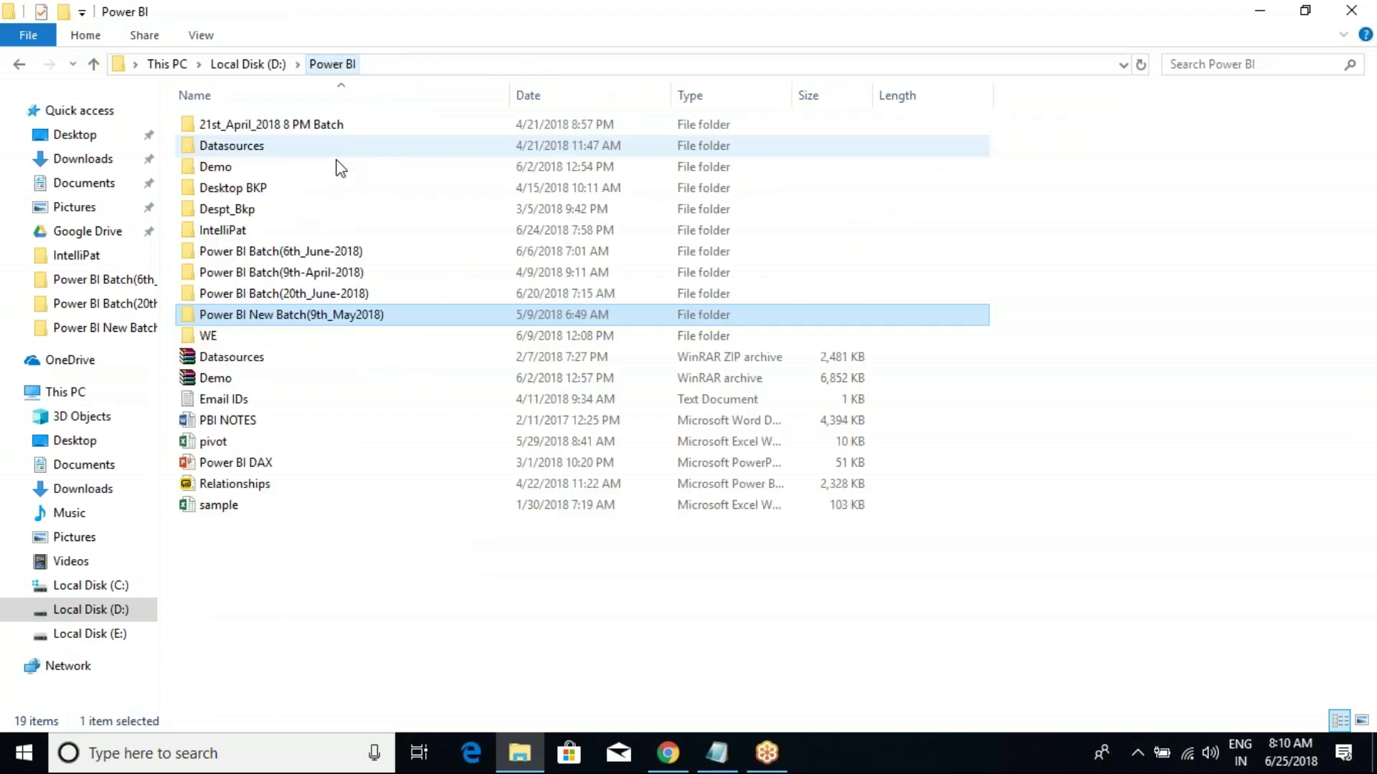
pyautogui.doubleClick(301, 323)
pyautogui.click(252, 337)
pyautogui.rightClick(255, 339)
pyautogui.click(315, 260)
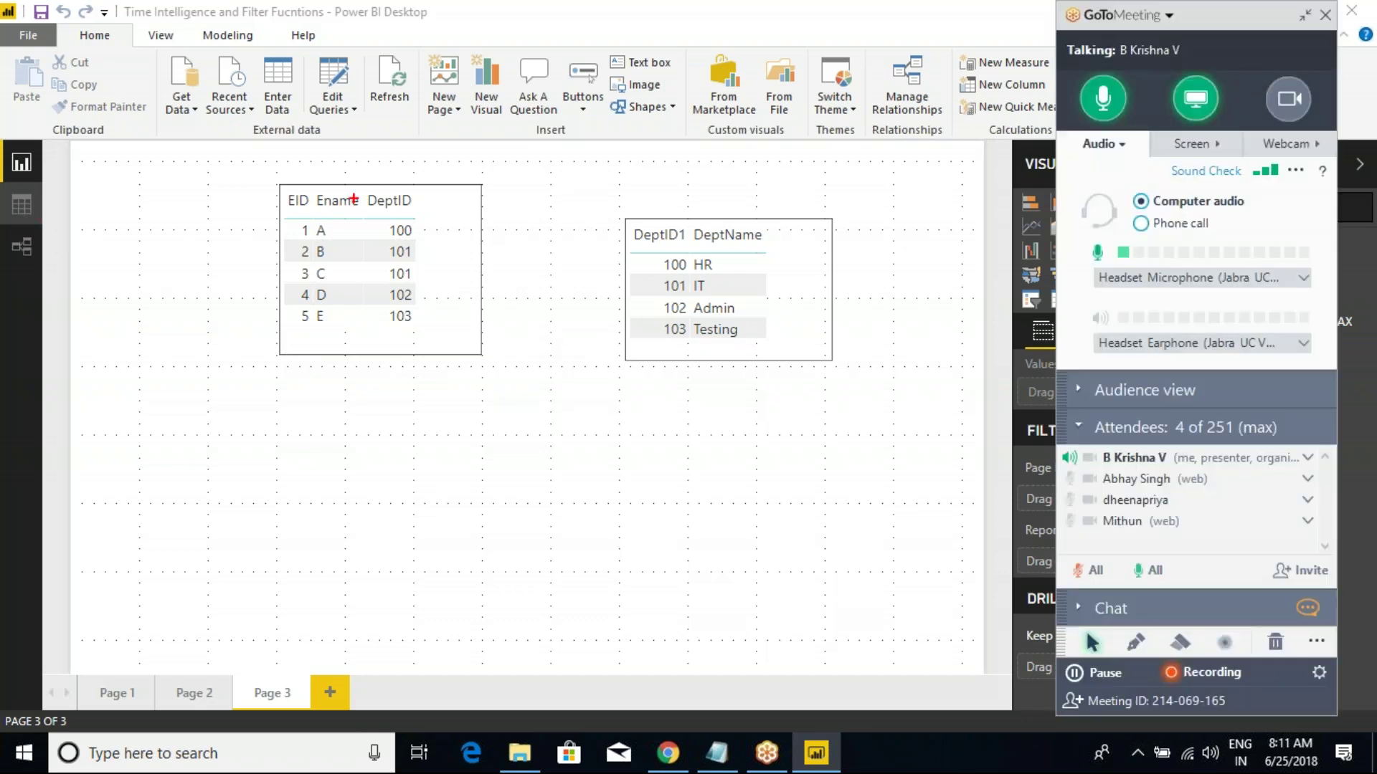
# Step: Draw a red annotation arrow from the employee table's DeptID column to the department table's DeptID1 column and clear it
pyautogui.moveTo(371, 186)
pyautogui.mouseDown()
pyautogui.moveTo(418, 117)
pyautogui.moveTo(517, 112)
pyautogui.moveTo(616, 157)
pyautogui.moveTo(638, 196)
pyautogui.mouseUp()
pyautogui.click(658, 205)
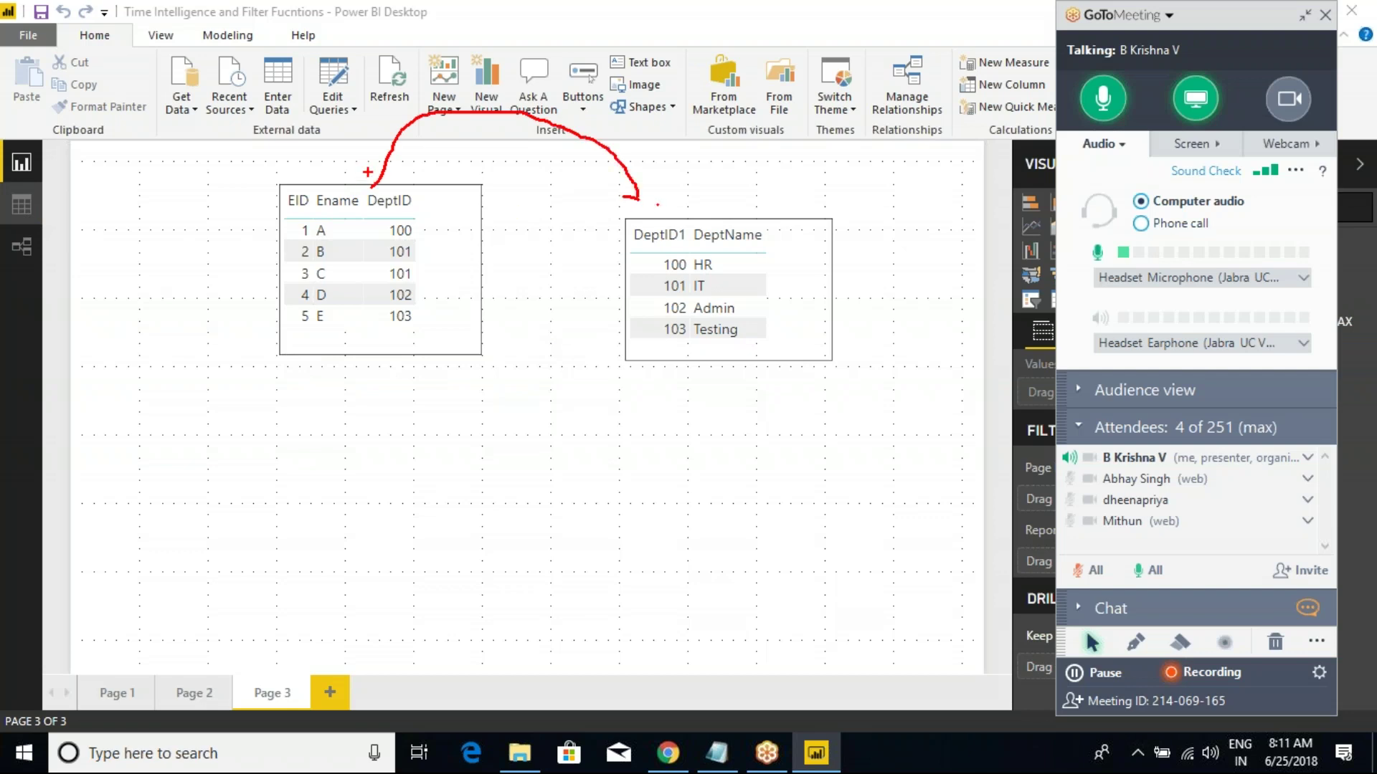
pyautogui.moveTo(377, 183); pyautogui.dragTo(419, 176)
pyautogui.press('Escape')
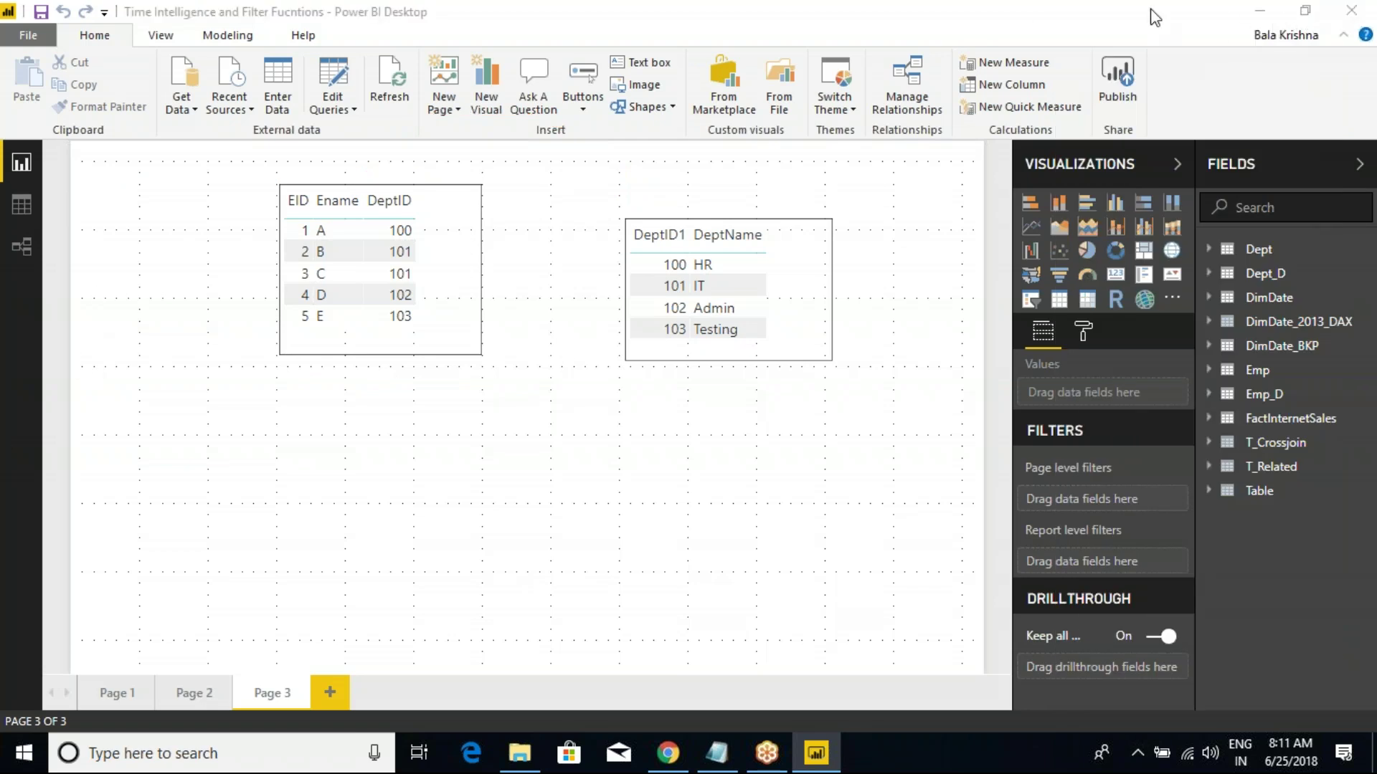
# Step: Display the T_Crossjoin table's formula and examine its CROSSJOIN function and Emp_D argument
pyautogui.click(1273, 446)
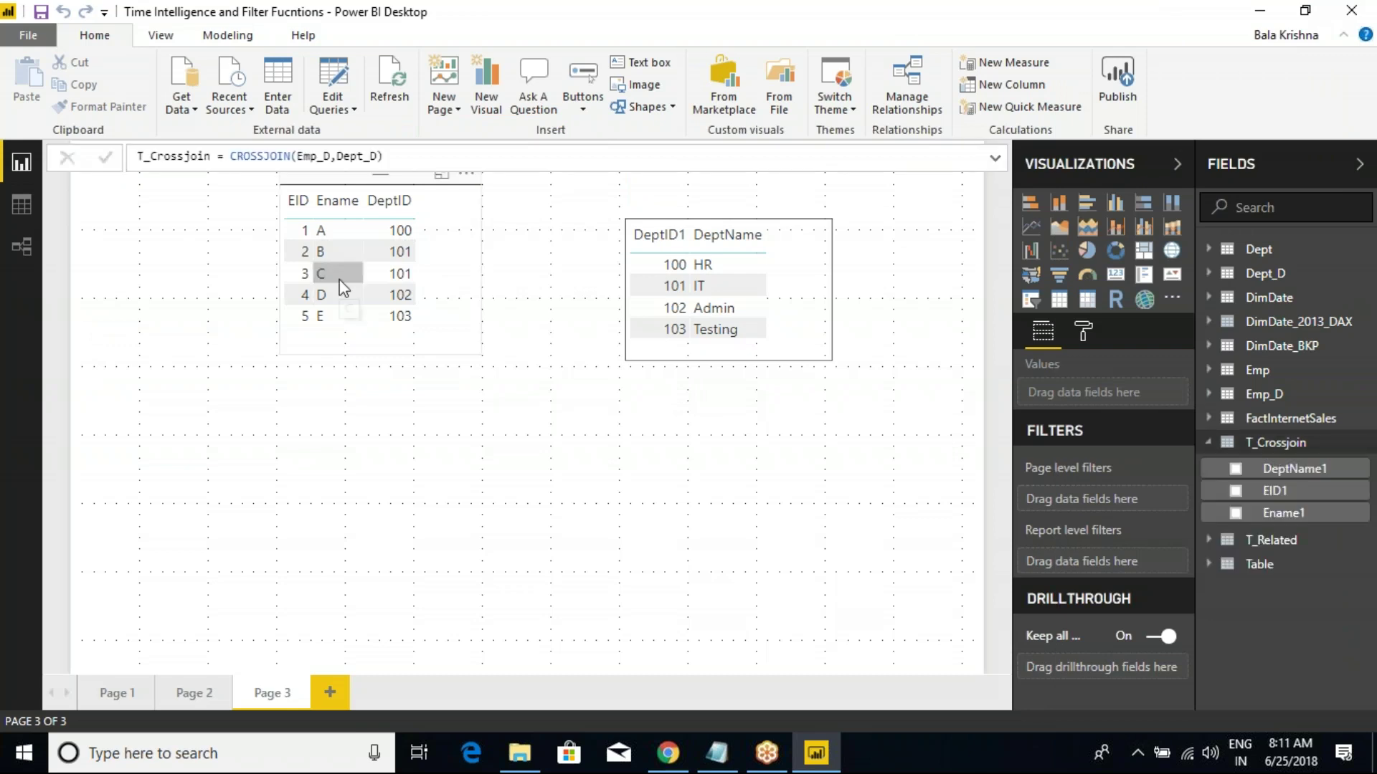
pyautogui.doubleClick(253, 155)
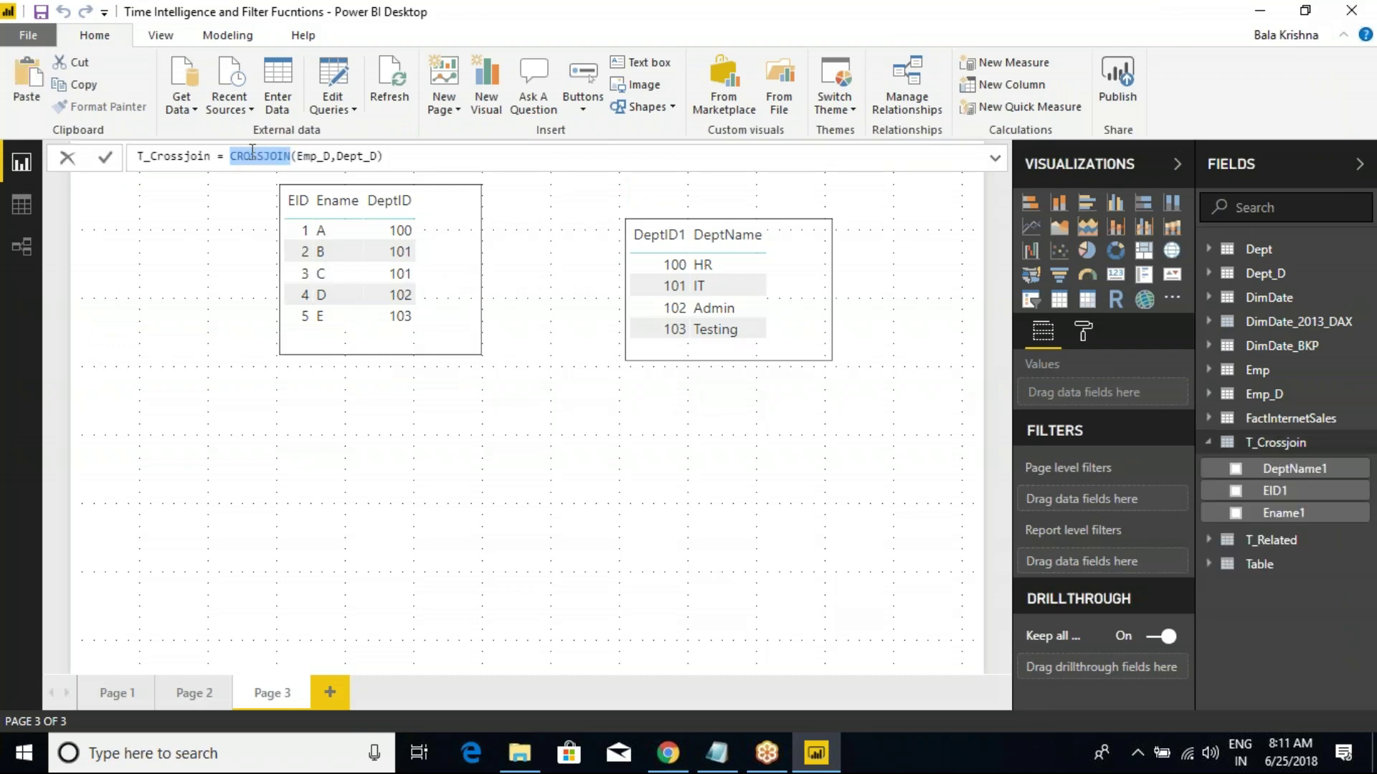
pyautogui.doubleClick(312, 155)
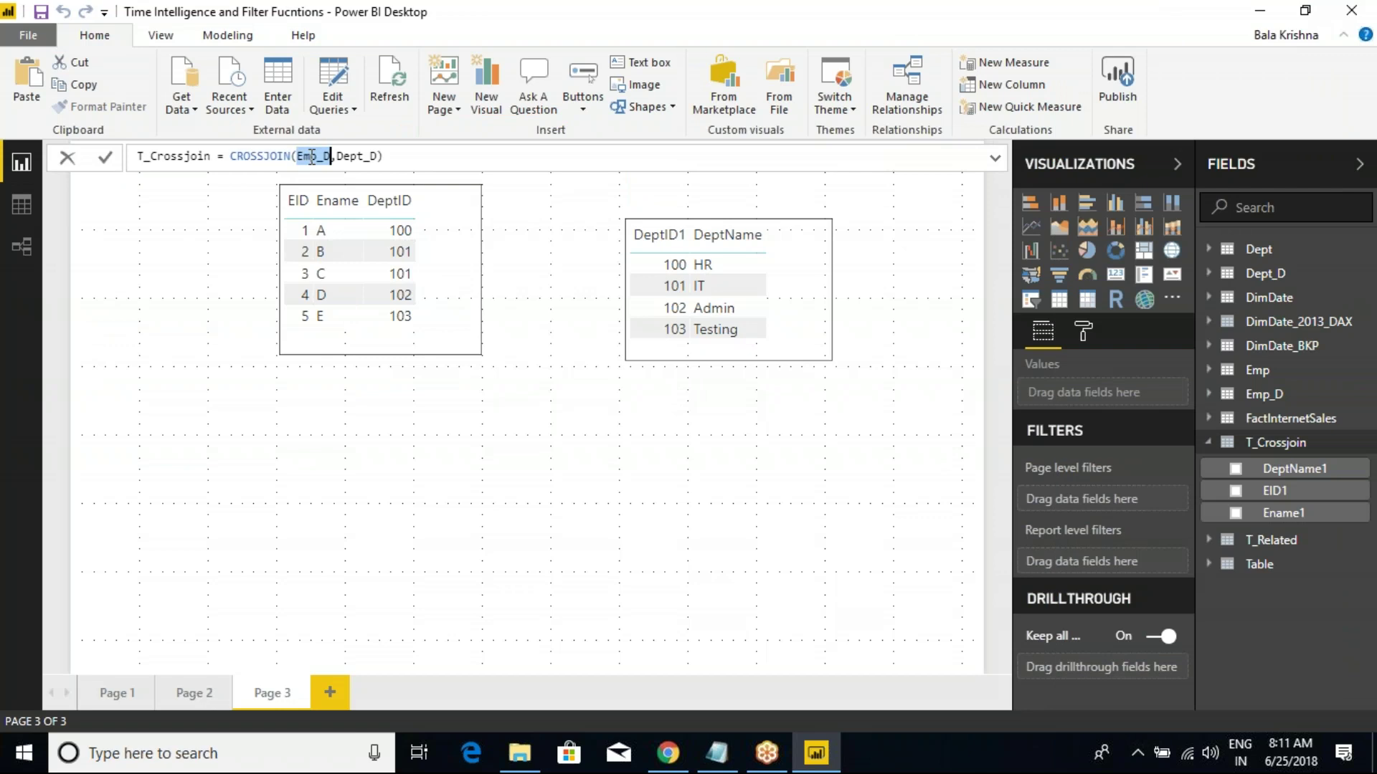
# Step: Examine the DeptName1 column of Dept_D and the EID1 and Ename1 columns of Emp_D in the data view
pyautogui.click(21, 206)
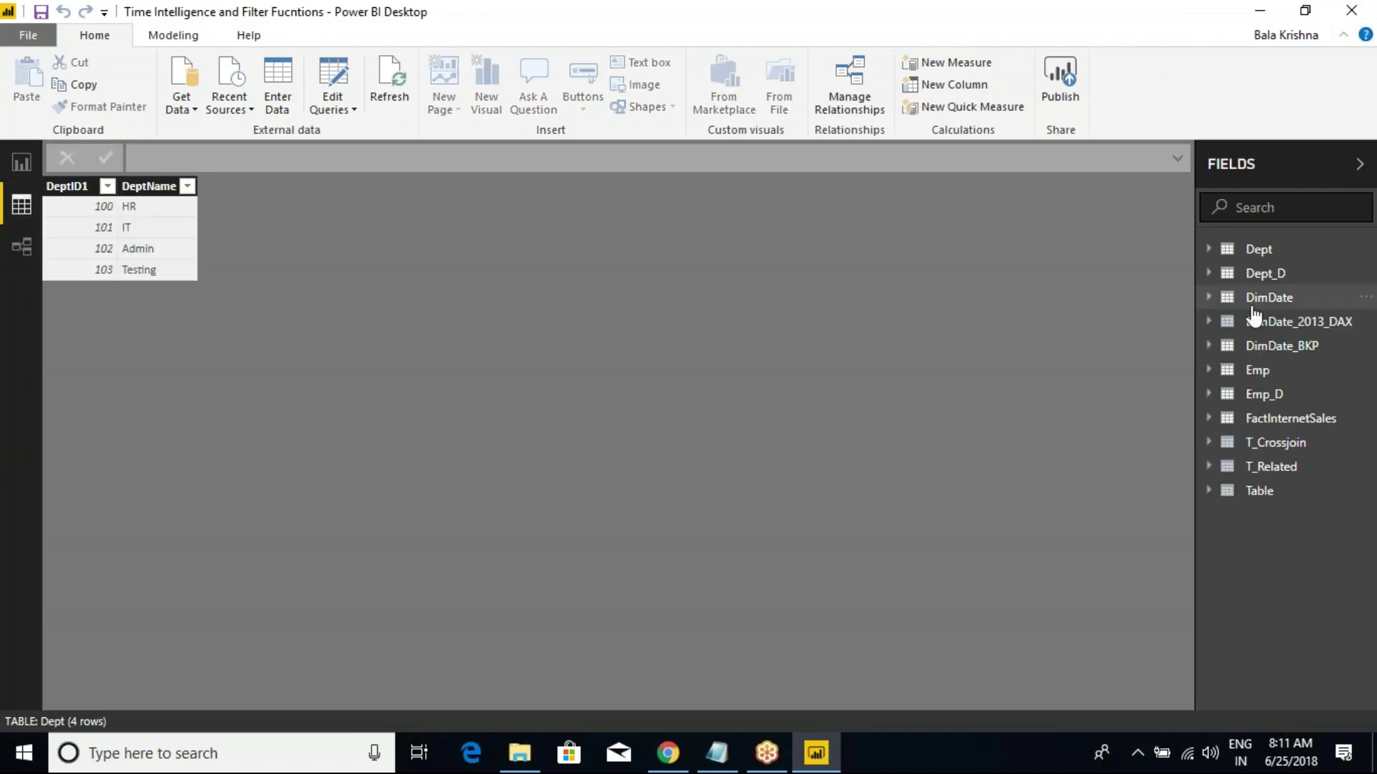
pyautogui.click(1218, 277)
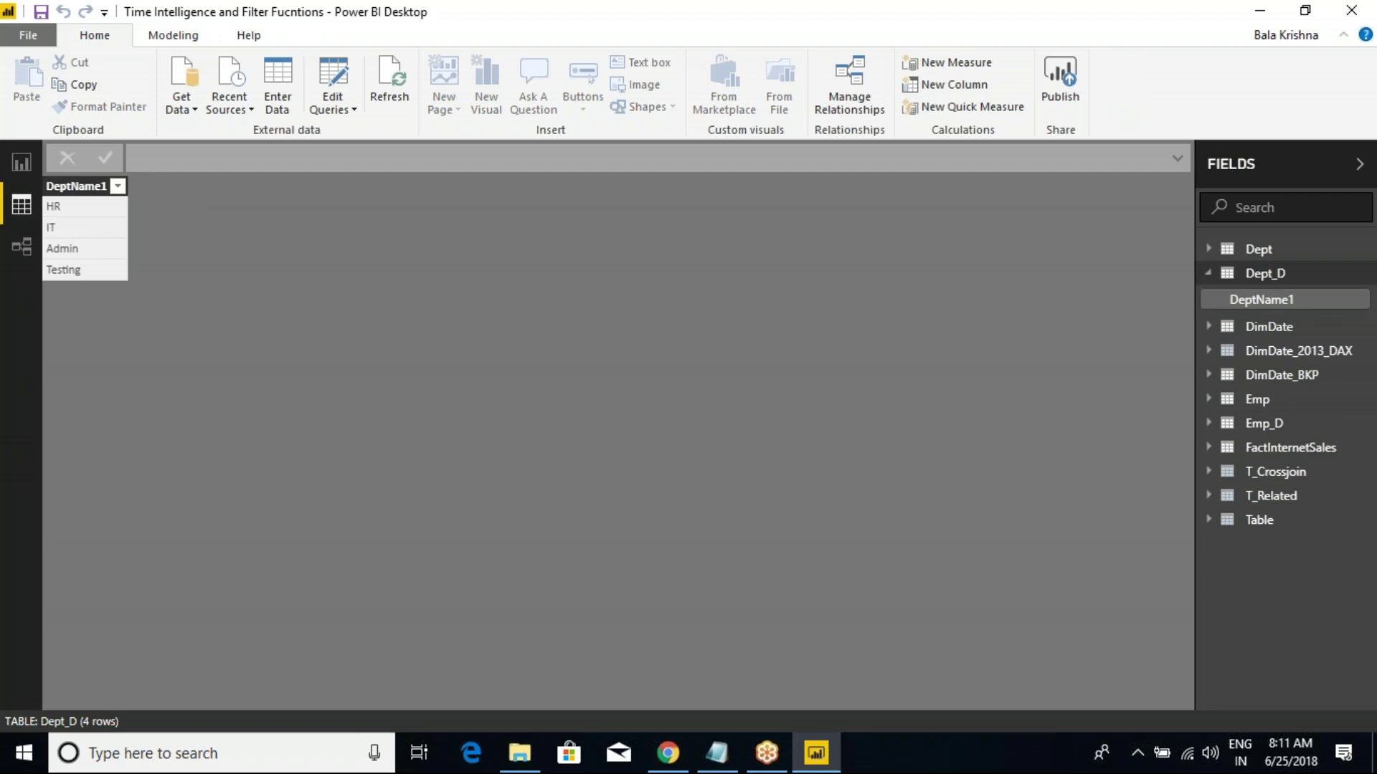
pyautogui.click(80, 192)
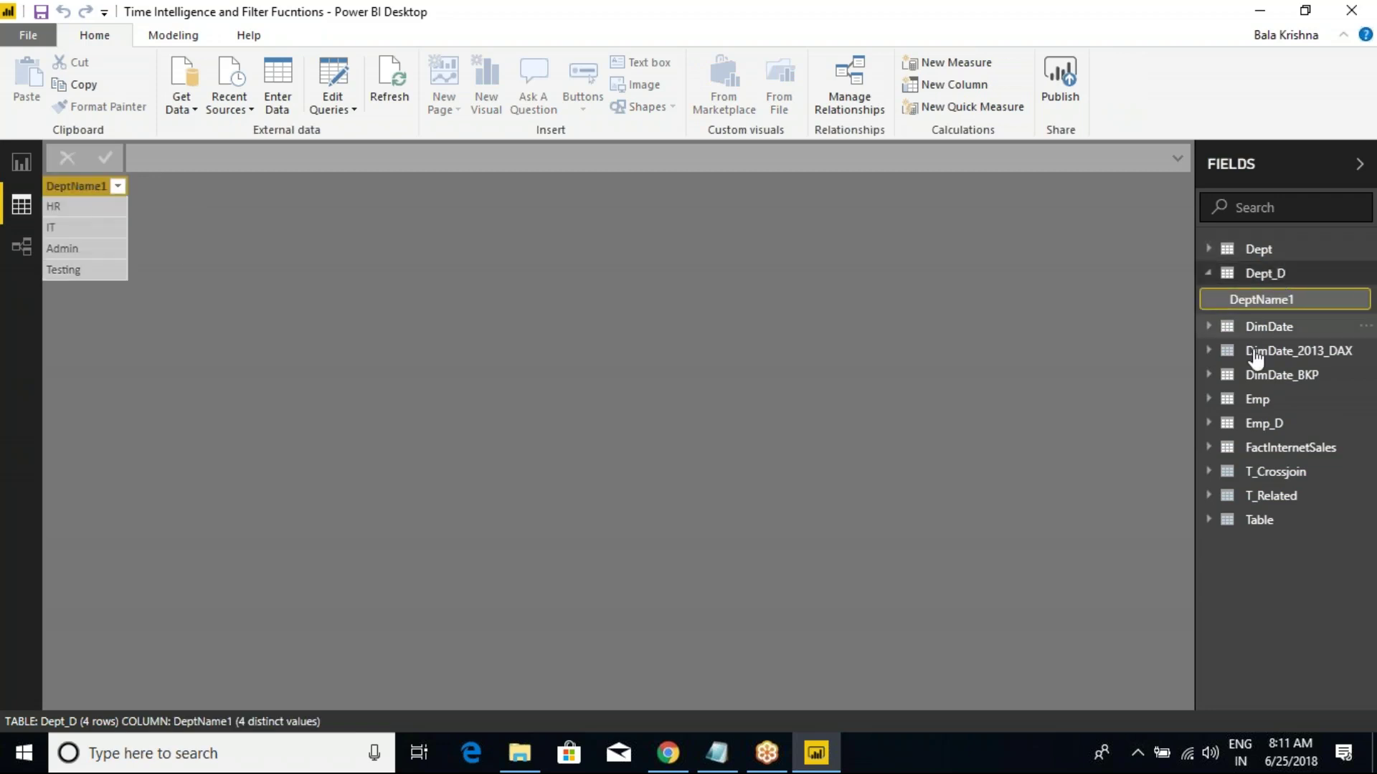
pyautogui.click(1255, 423)
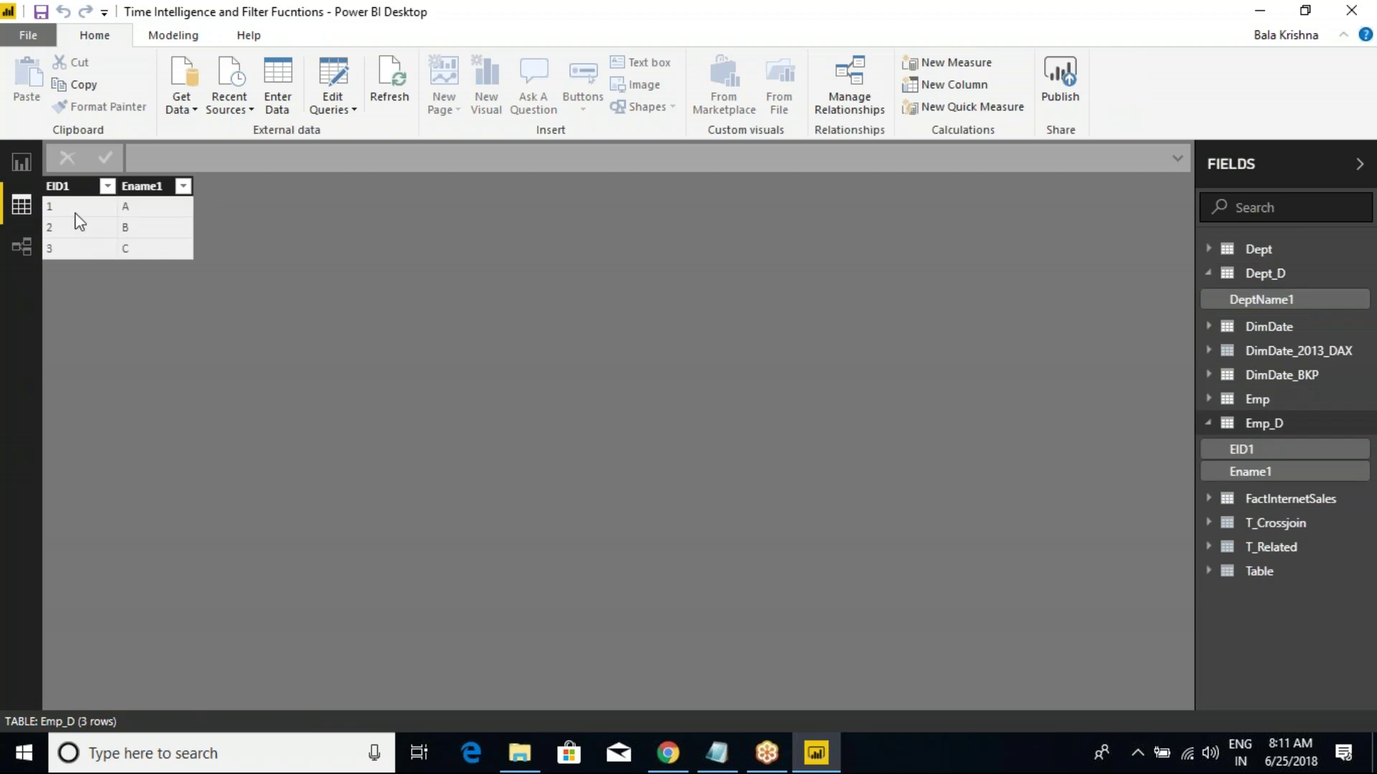
pyautogui.click(69, 191)
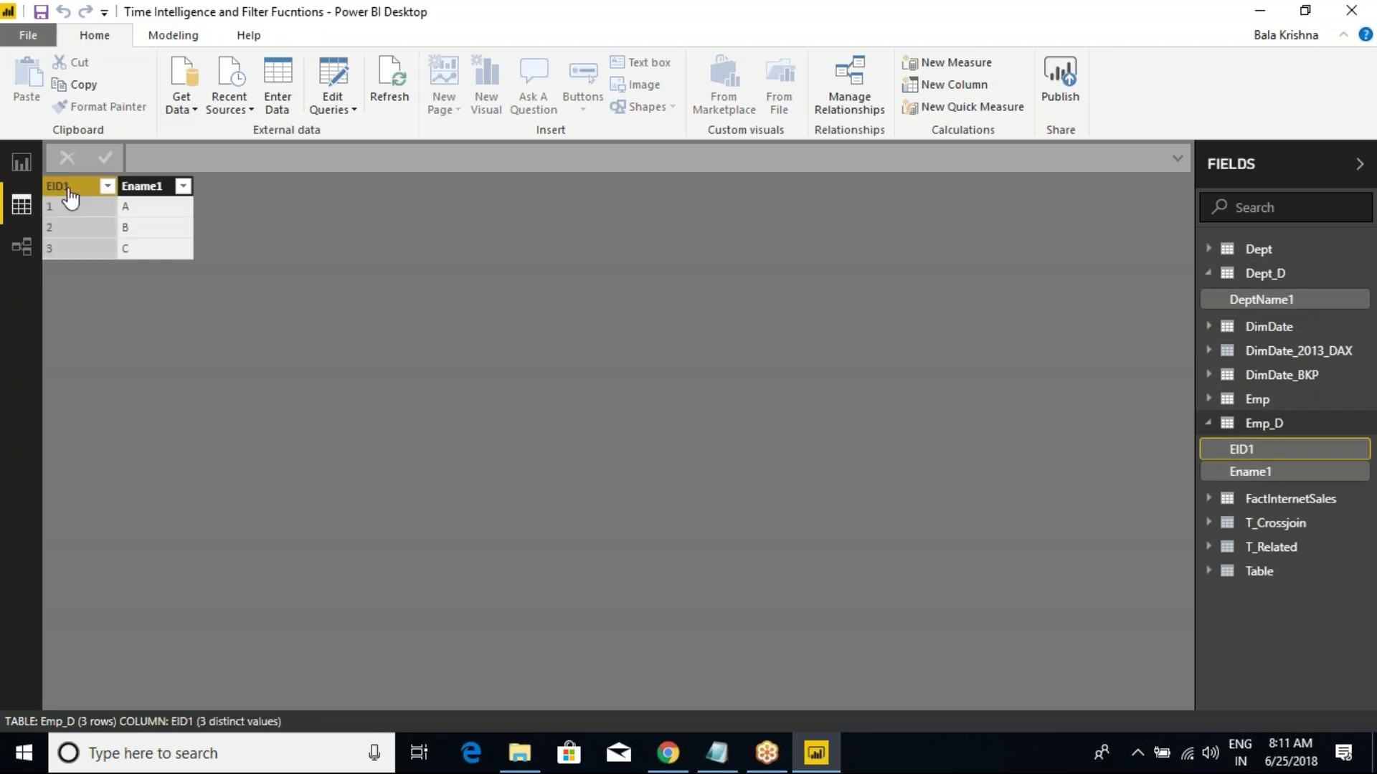
pyautogui.click(147, 192)
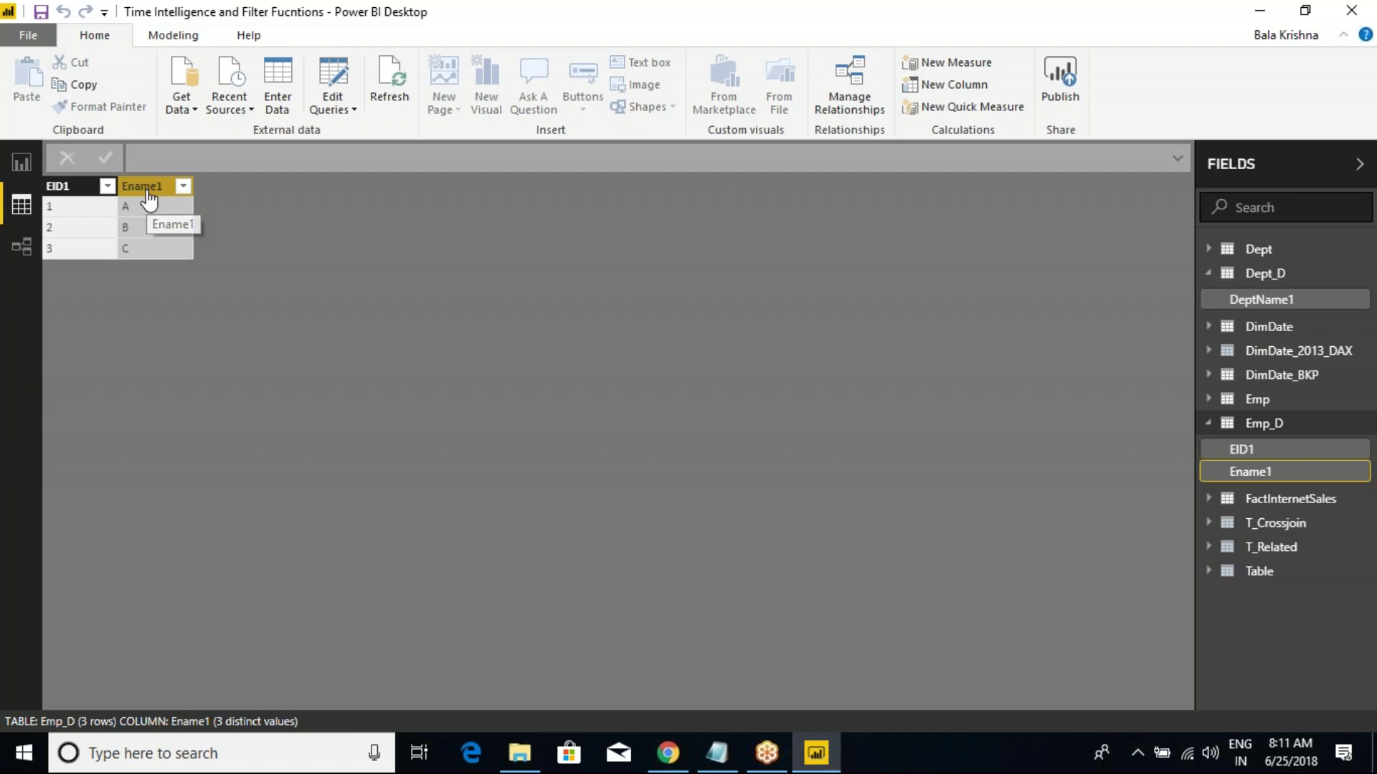
pyautogui.moveTo(198, 178); pyautogui.dragTo(276, 272)
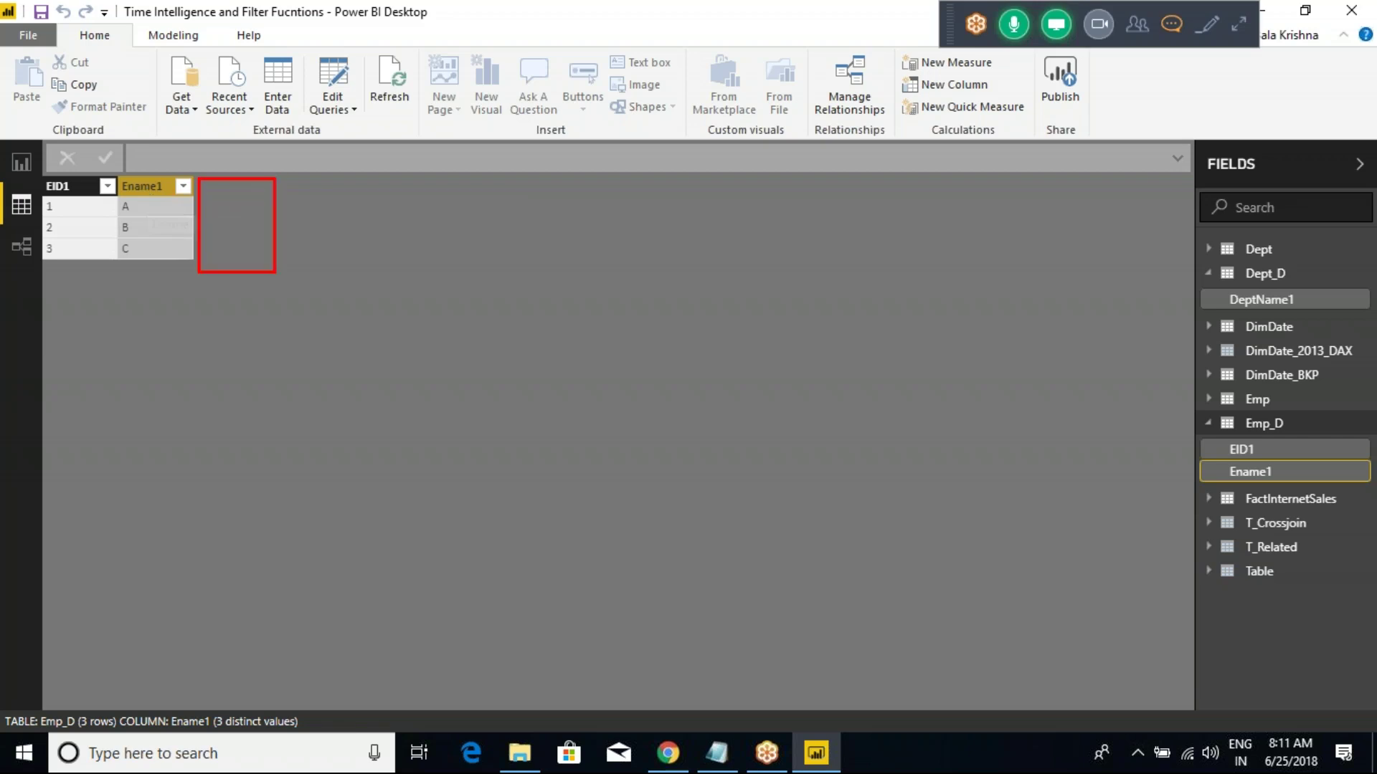
pyautogui.moveTo(200, 196)
pyautogui.mouseDown()
pyautogui.moveTo(463, 144)
pyautogui.moveTo(684, 154)
pyautogui.moveTo(984, 201)
pyautogui.moveTo(1183, 271)
pyautogui.mouseUp()
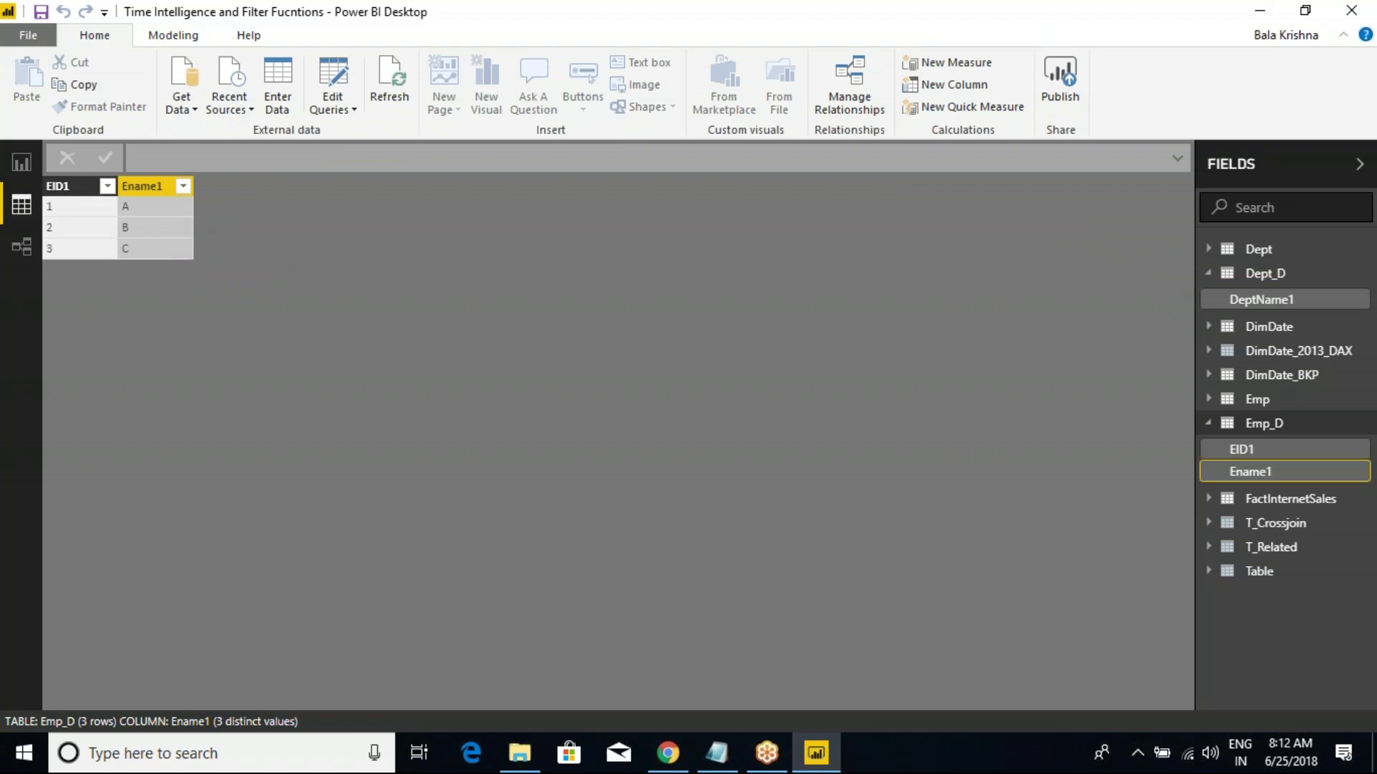
# Step: Recheck the DeptName1 column of Dept_D and examine the combined rows of the T_Crossjoin table
pyautogui.click(1271, 276)
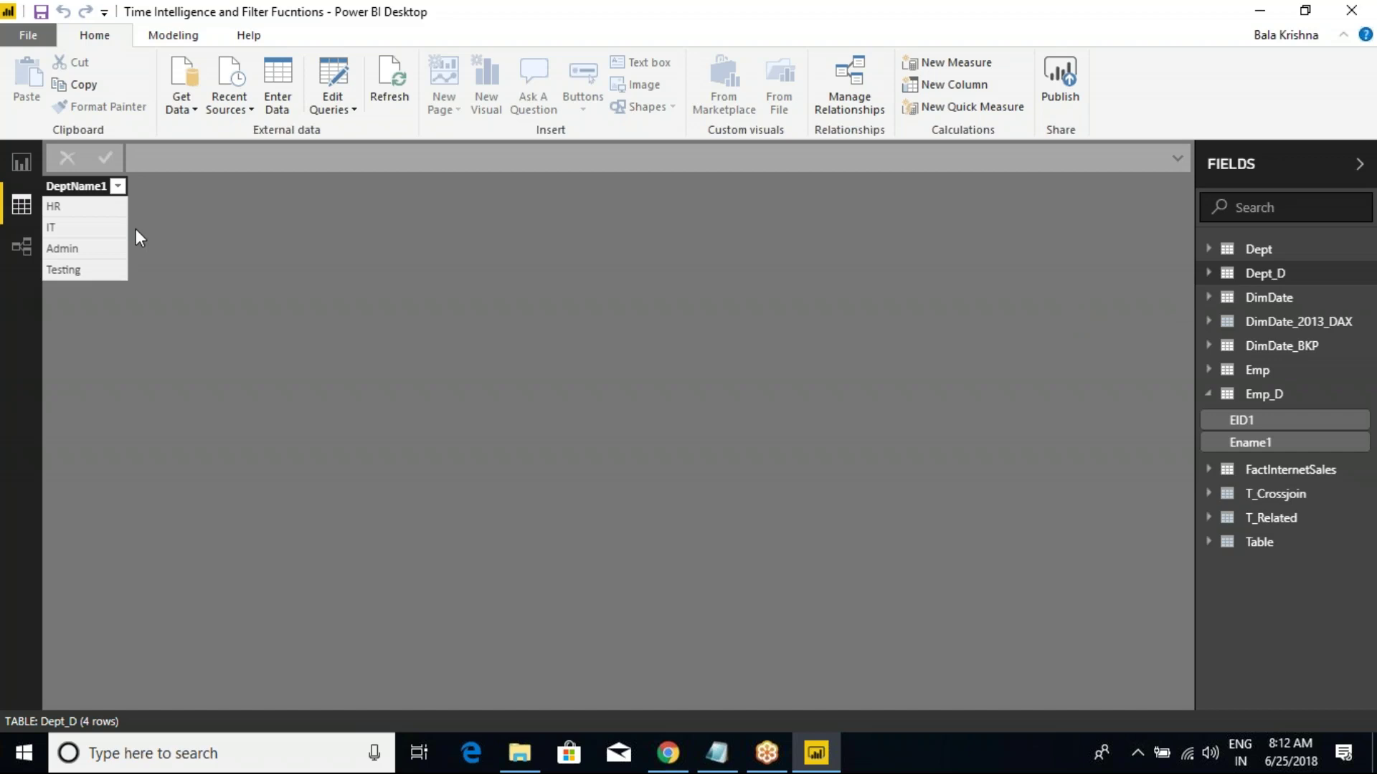
pyautogui.click(66, 188)
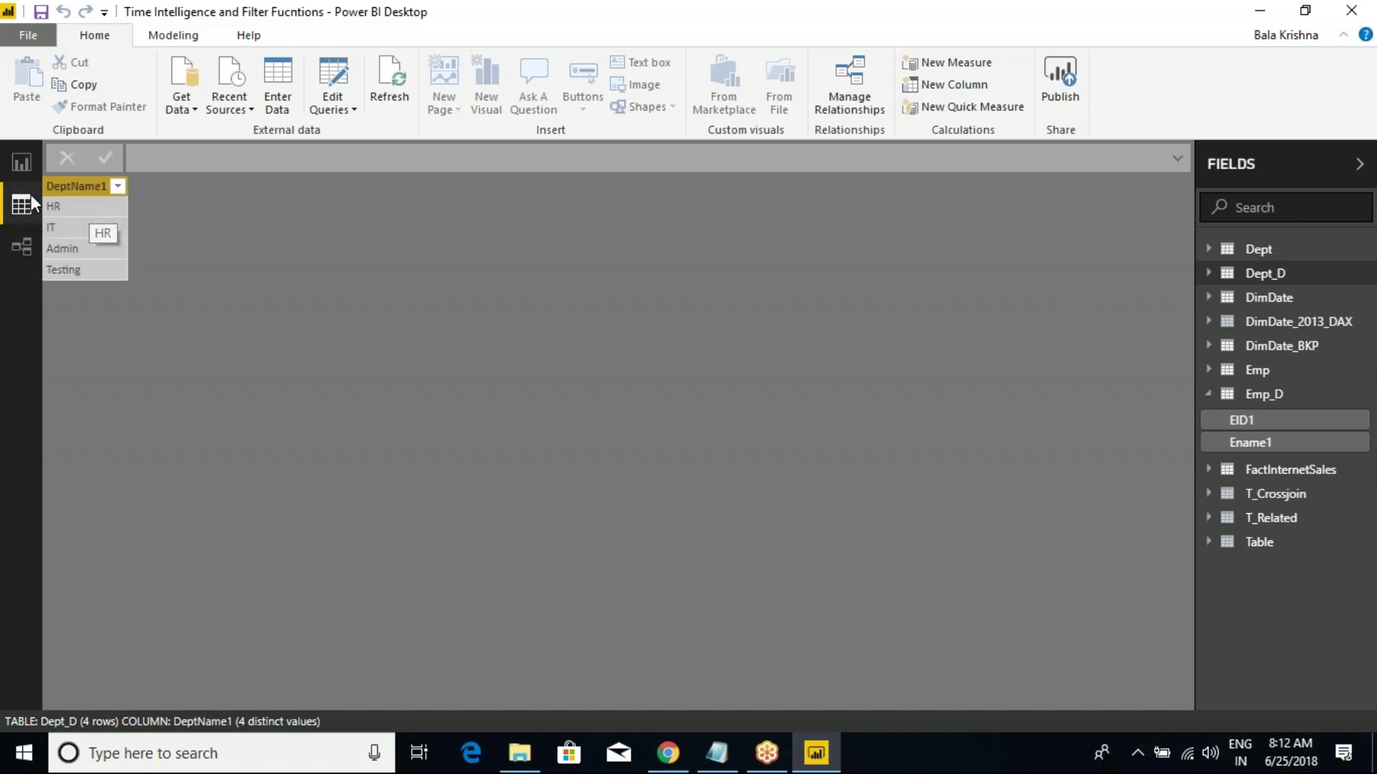
pyautogui.click(1219, 394)
pyautogui.click(1262, 442)
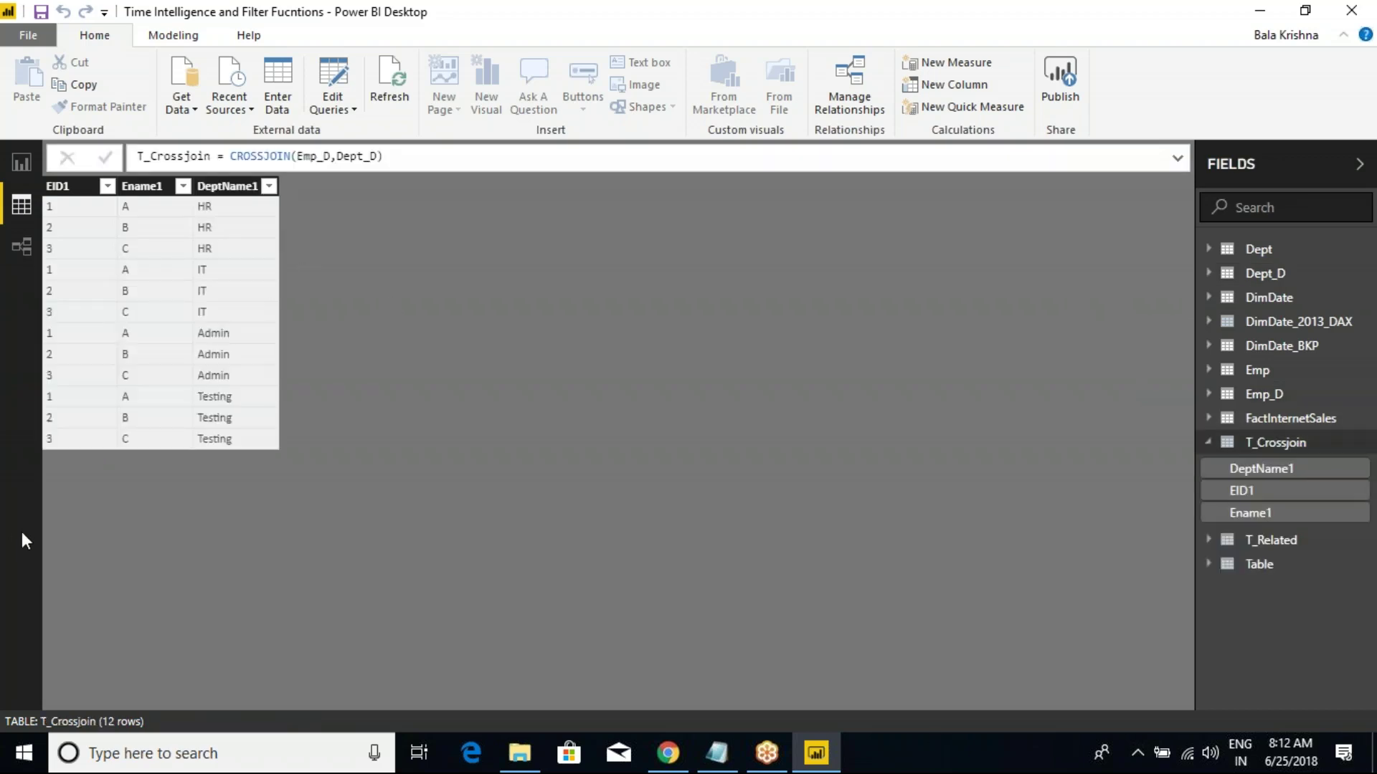
pyautogui.moveTo(36, 174)
pyautogui.mouseDown()
pyautogui.moveTo(276, 344)
pyautogui.moveTo(345, 437)
pyautogui.mouseUp()
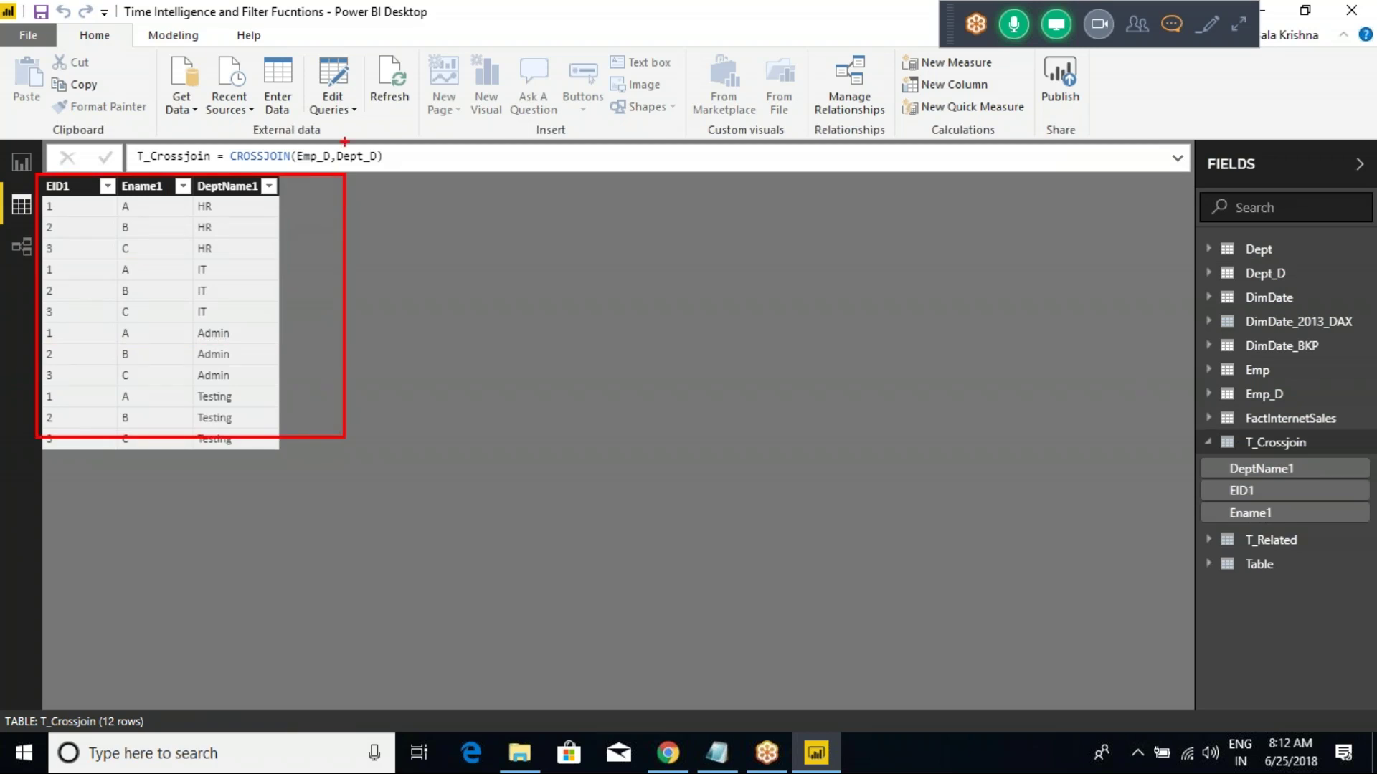
# Step: Rewrite the T_Crossjoin table formula as CROSSJOIN(Emp_D,Dept_D) and apply it
pyautogui.moveTo(392, 156); pyautogui.dragTo(228, 158)
pyautogui.write('cro')
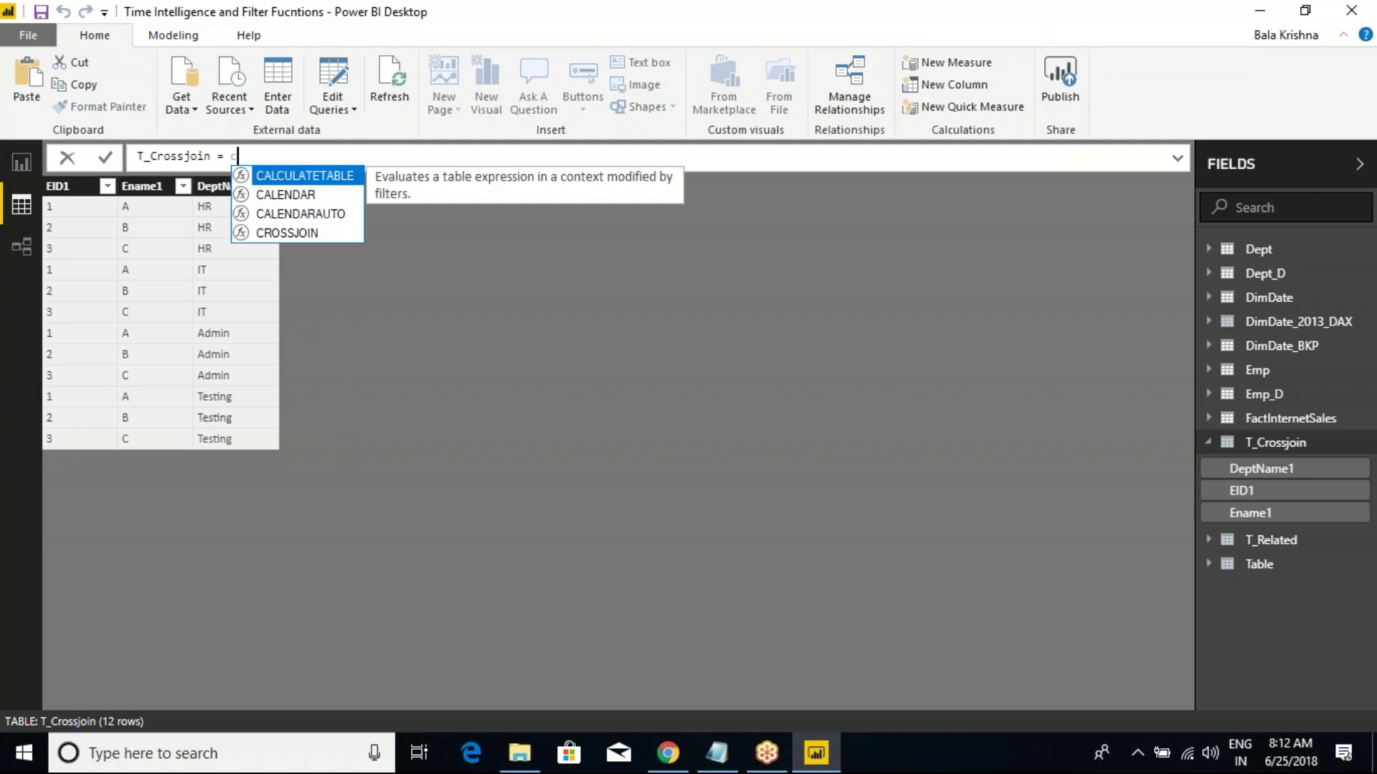
pyautogui.write('ss')
pyautogui.press('Tab')
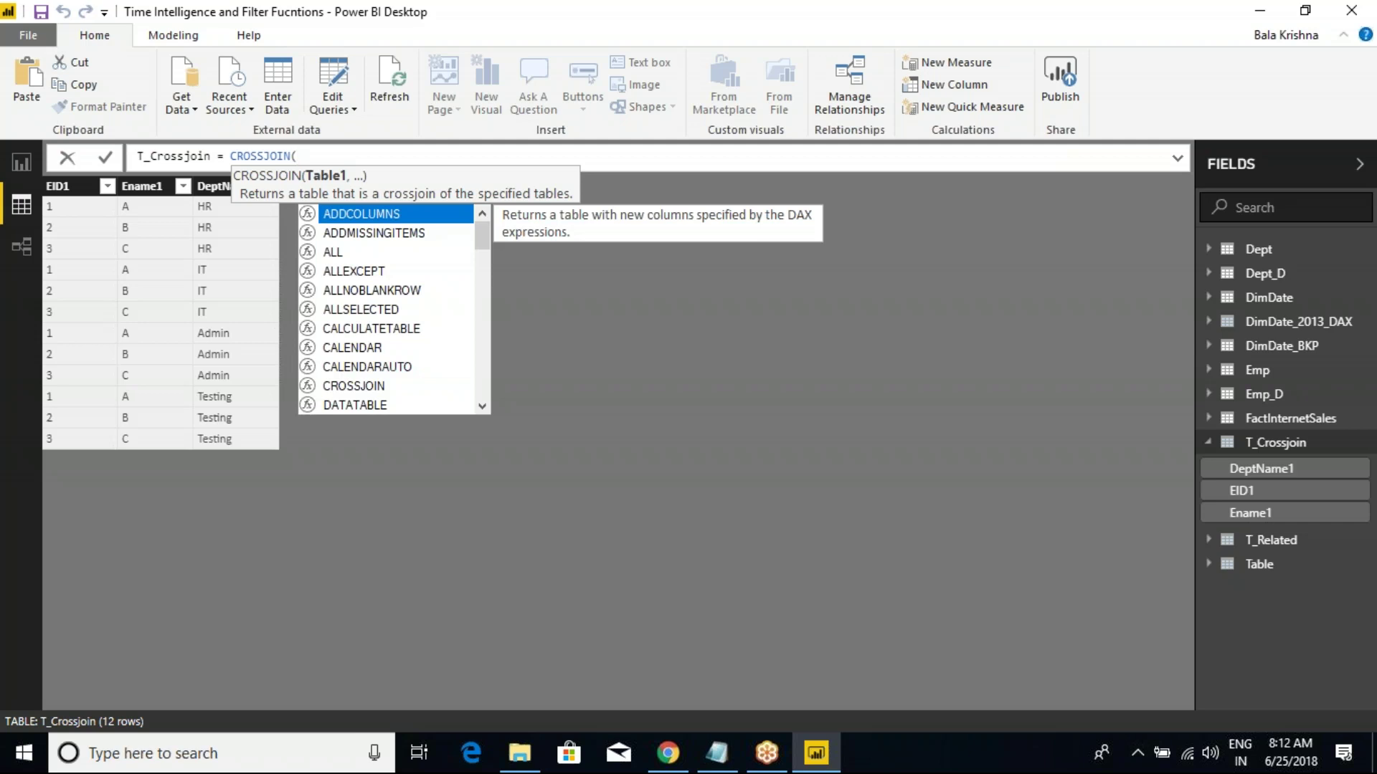
pyautogui.write('Emp')
pyautogui.press('Down')
pyautogui.press('Tab')
pyautogui.write(',')
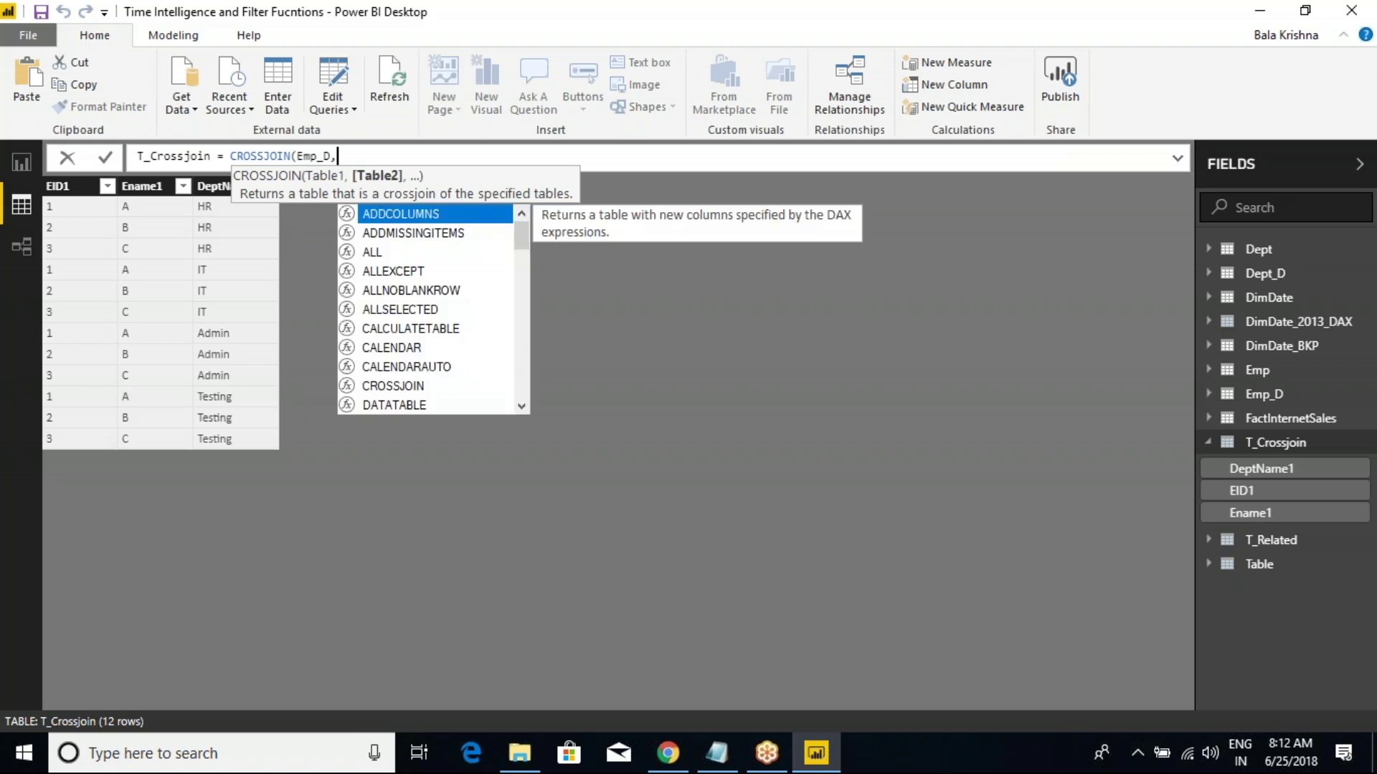
pyautogui.write('dept')
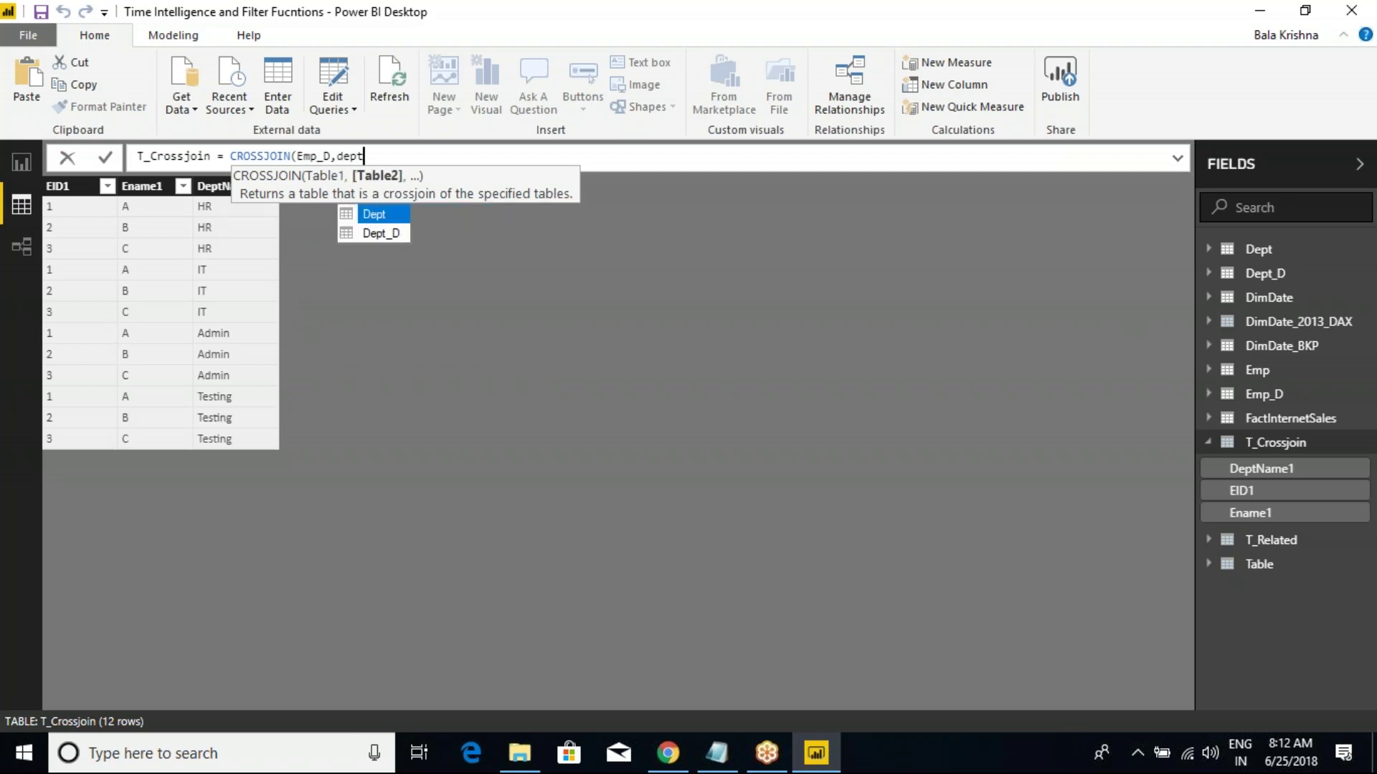
pyautogui.press('Down')
pyautogui.press('Tab')
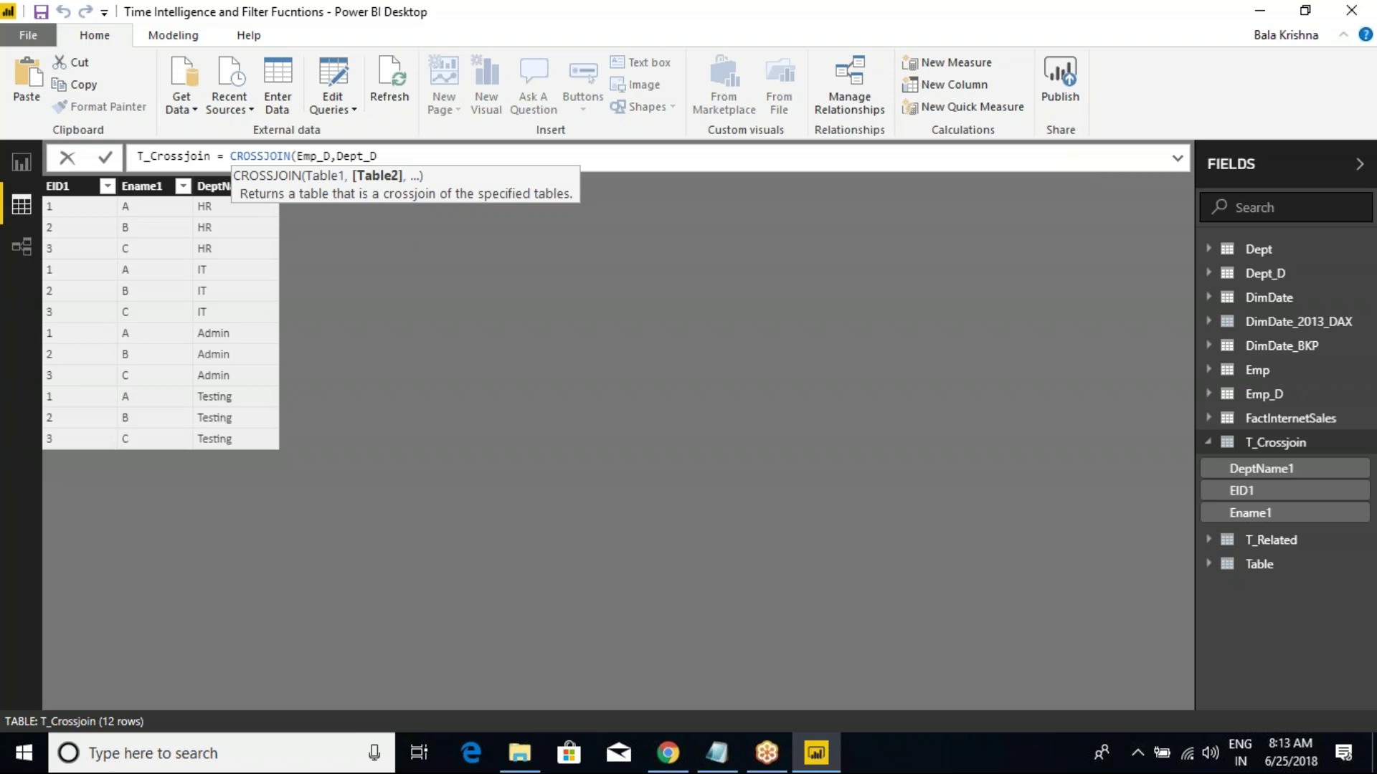
pyautogui.write(')')
pyautogui.press('Return')
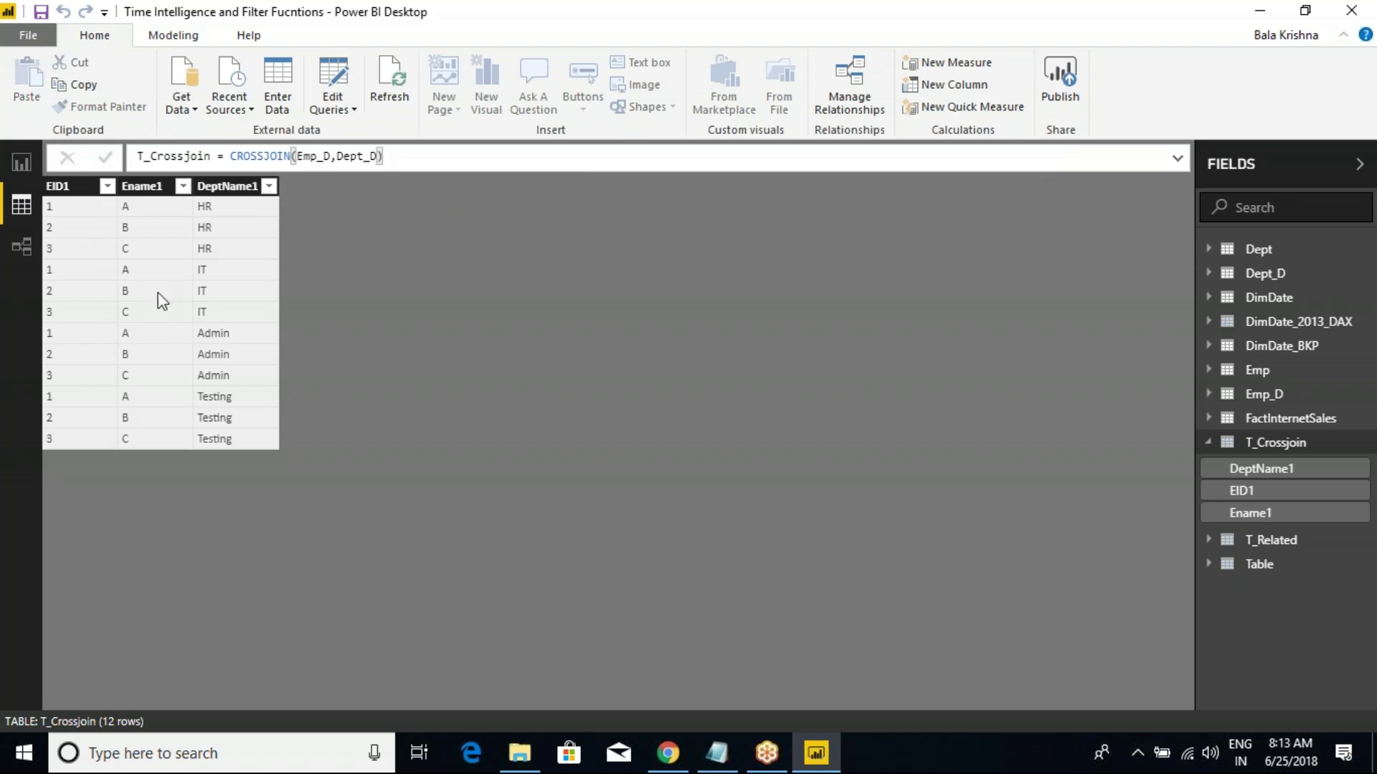
# Step: Examine how the employee rows repeat for each department in the T_Crossjoin table
pyautogui.click(18, 163)
pyautogui.click(21, 206)
pyautogui.moveTo(46, 183)
pyautogui.mouseDown()
pyautogui.moveTo(277, 394)
pyautogui.moveTo(289, 461)
pyautogui.mouseUp()
pyautogui.moveTo(41, 192)
pyautogui.mouseDown()
pyautogui.moveTo(86, 259)
pyautogui.moveTo(178, 260)
pyautogui.mouseUp()
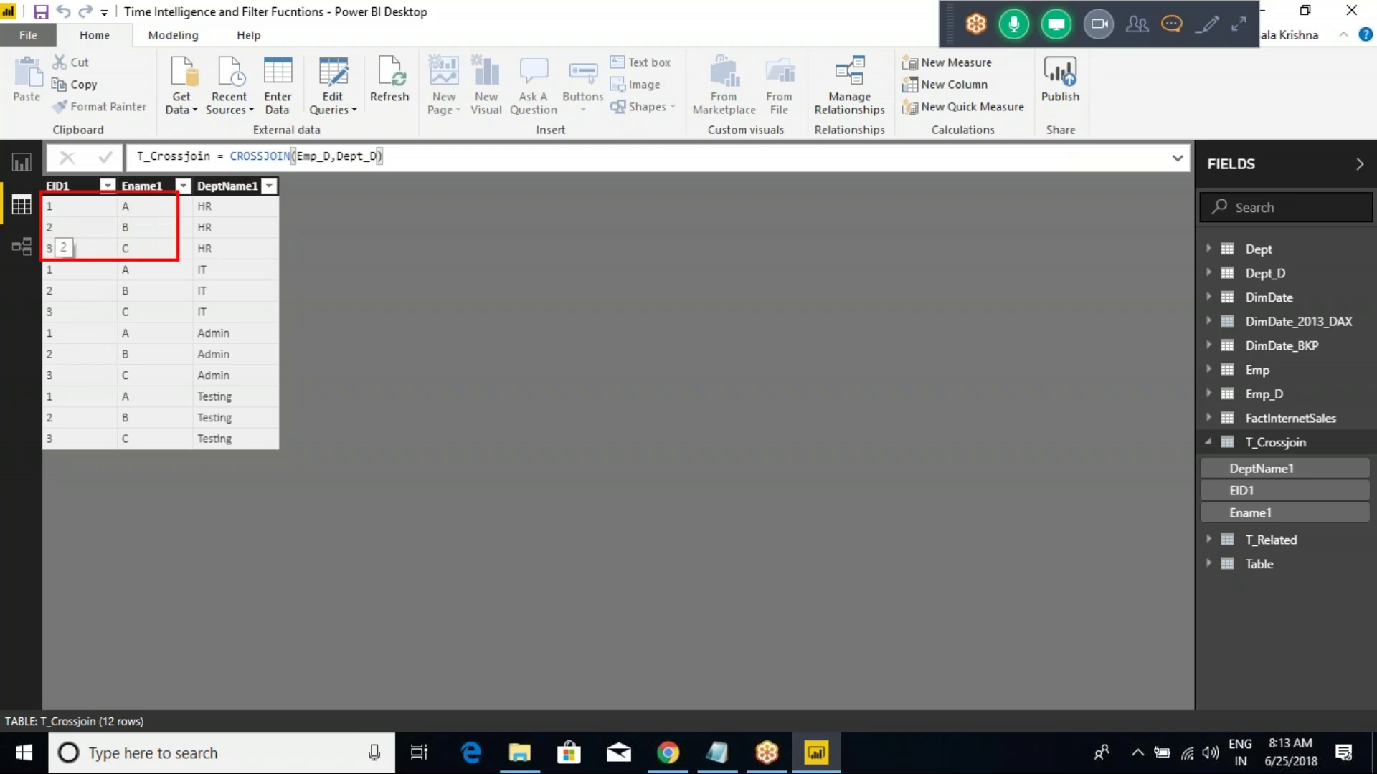
pyautogui.moveTo(38, 260)
pyautogui.mouseDown()
pyautogui.moveTo(83, 301)
pyautogui.moveTo(174, 320)
pyautogui.mouseUp()
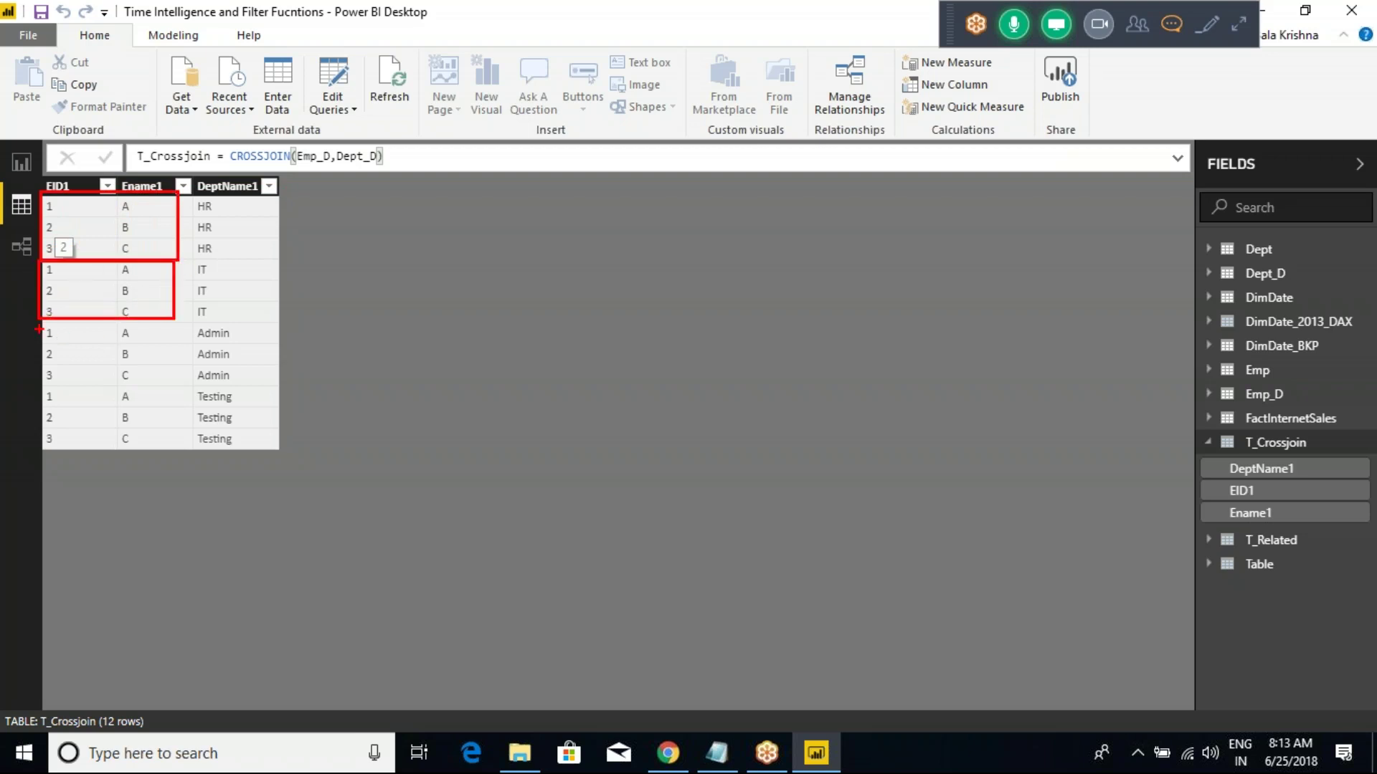
pyautogui.moveTo(41, 321)
pyautogui.mouseDown()
pyautogui.moveTo(54, 359)
pyautogui.moveTo(163, 382)
pyautogui.mouseUp()
pyautogui.moveTo(233, 218); pyautogui.dragTo(287, 203)
pyautogui.moveTo(225, 280)
pyautogui.mouseDown()
pyautogui.moveTo(255, 289)
pyautogui.moveTo(273, 260)
pyautogui.mouseUp()
pyautogui.moveTo(241, 345)
pyautogui.mouseDown()
pyautogui.moveTo(245, 356)
pyautogui.moveTo(261, 334)
pyautogui.mouseUp()
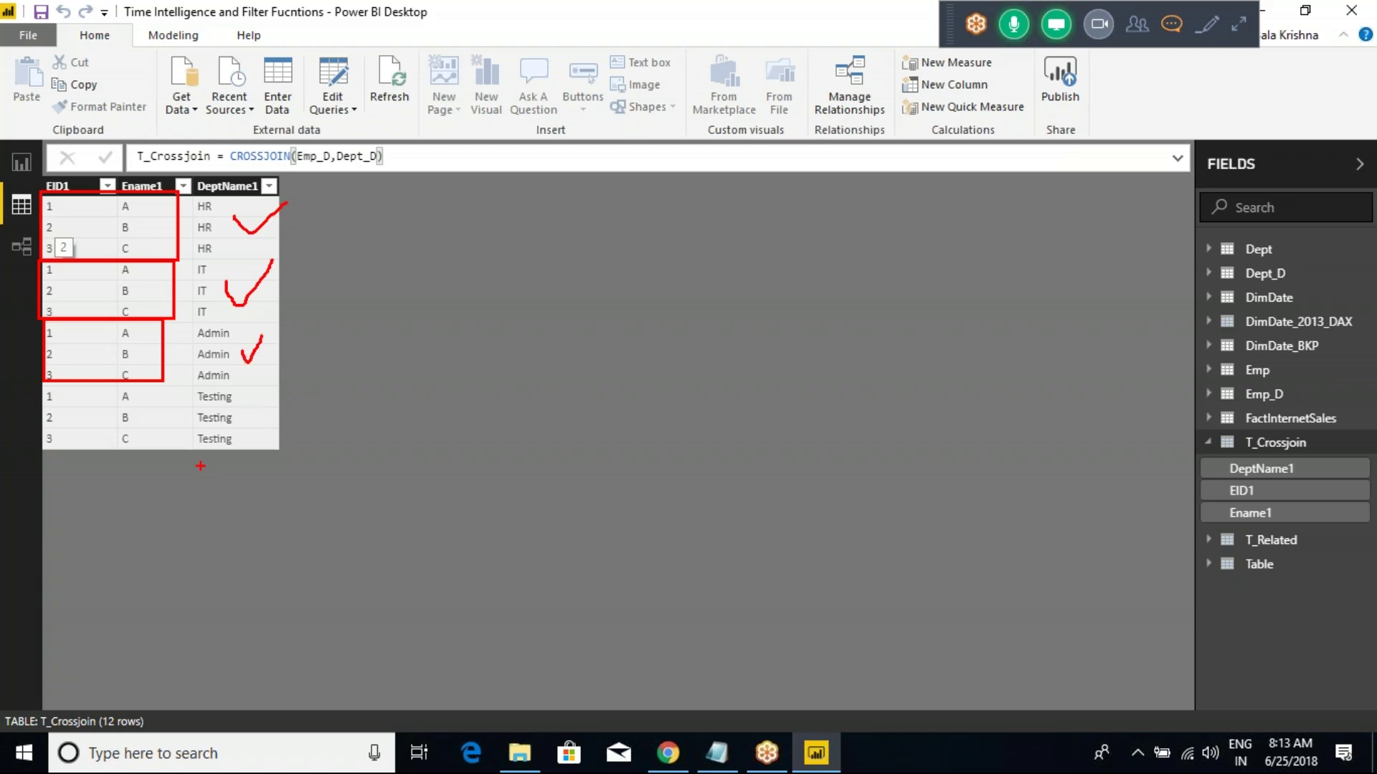
pyautogui.moveTo(183, 454); pyautogui.dragTo(266, 539)
pyautogui.moveTo(36, 453); pyautogui.dragTo(169, 531)
pyautogui.press('Escape')
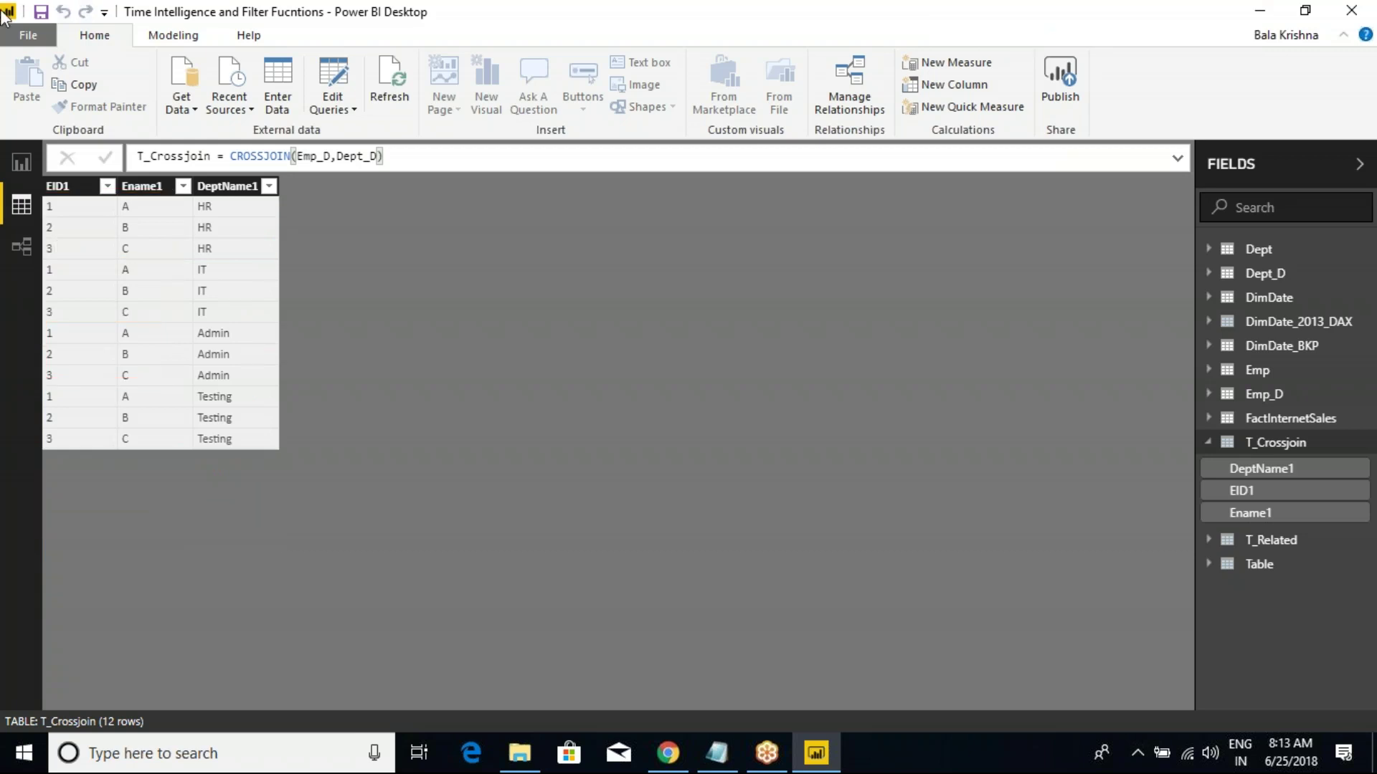
# Step: Sort the T_Crossjoin table by EID1 in ascending order
pyautogui.click(61, 186)
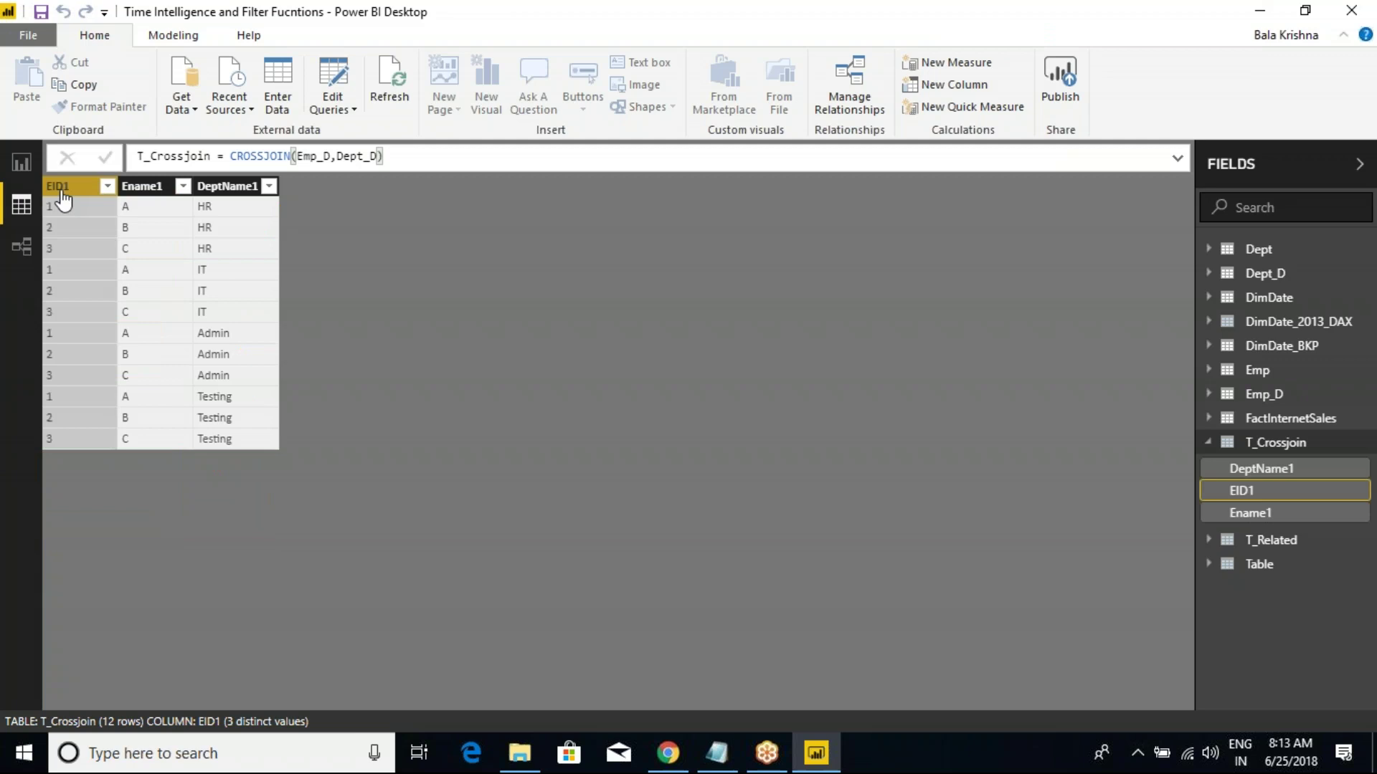
pyautogui.click(107, 186)
pyautogui.click(97, 198)
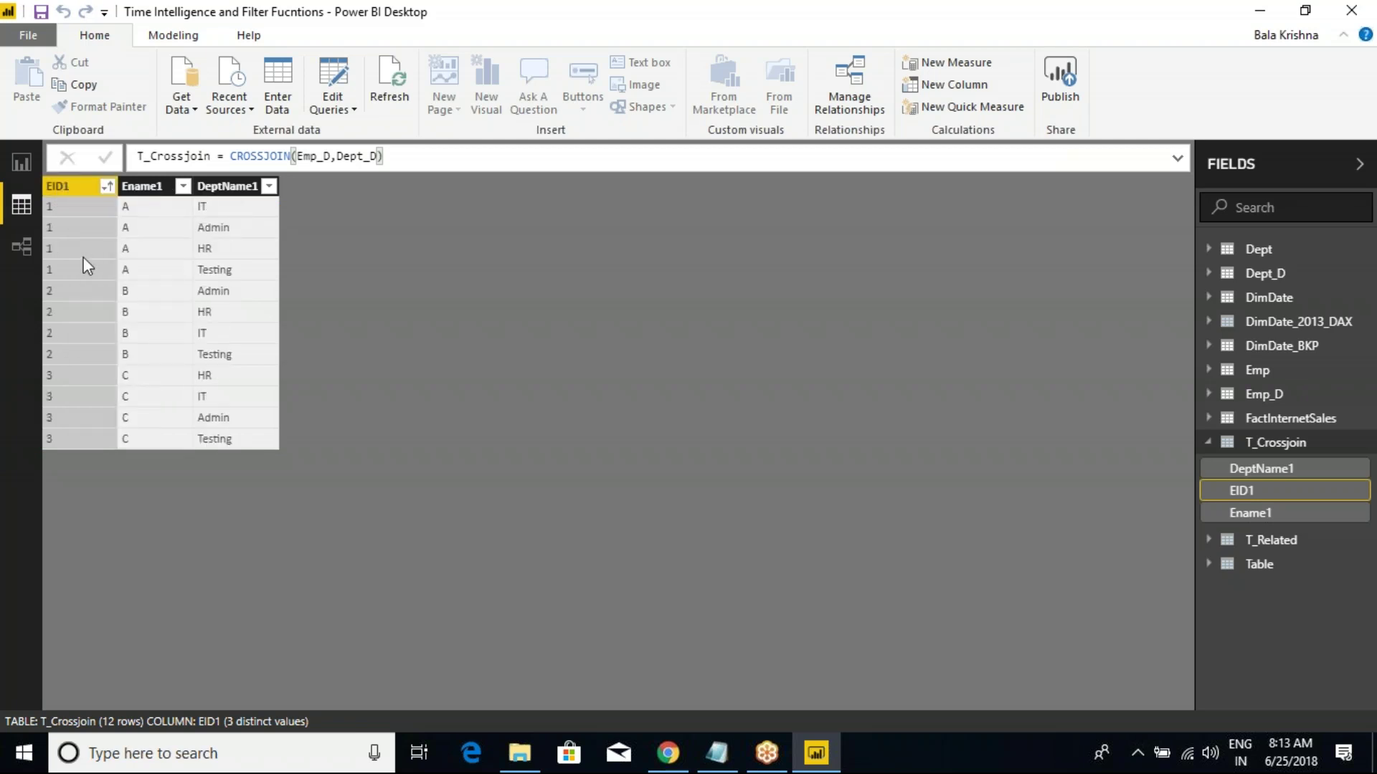
# Step: Examine the department combinations for employee 1 and the CROSSJOIN formula that generates the table
pyautogui.moveTo(17, 188)
pyautogui.mouseDown()
pyautogui.moveTo(76, 263)
pyautogui.moveTo(159, 282)
pyautogui.mouseUp()
pyautogui.moveTo(146, 215)
pyautogui.mouseDown()
pyautogui.moveTo(180, 201)
pyautogui.moveTo(144, 219)
pyautogui.moveTo(175, 225)
pyautogui.moveTo(182, 237)
pyautogui.moveTo(166, 233)
pyautogui.moveTo(188, 273)
pyautogui.mouseUp()
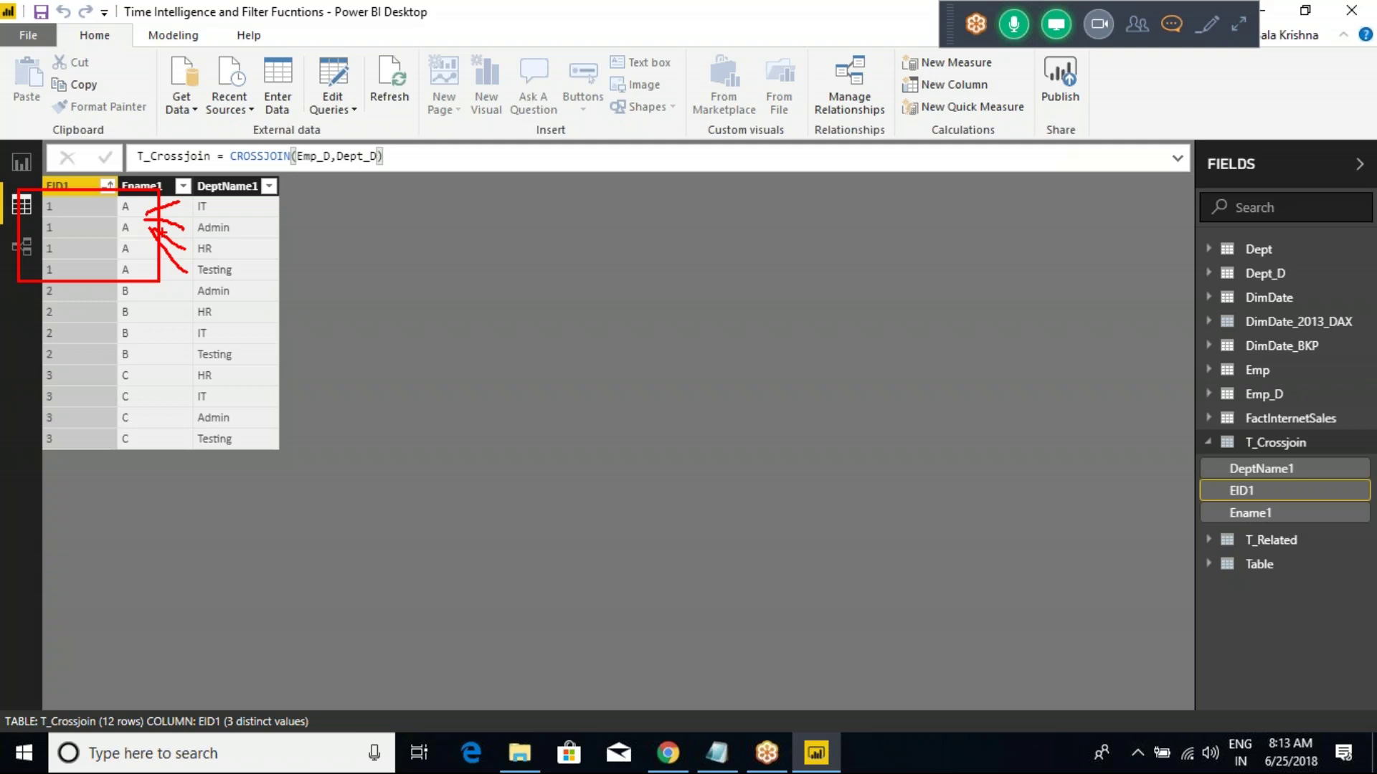
pyautogui.moveTo(220, 132)
pyautogui.mouseDown()
pyautogui.moveTo(241, 166)
pyautogui.moveTo(281, 160)
pyautogui.moveTo(291, 143)
pyautogui.moveTo(238, 131)
pyautogui.mouseUp()
pyautogui.press('Escape')
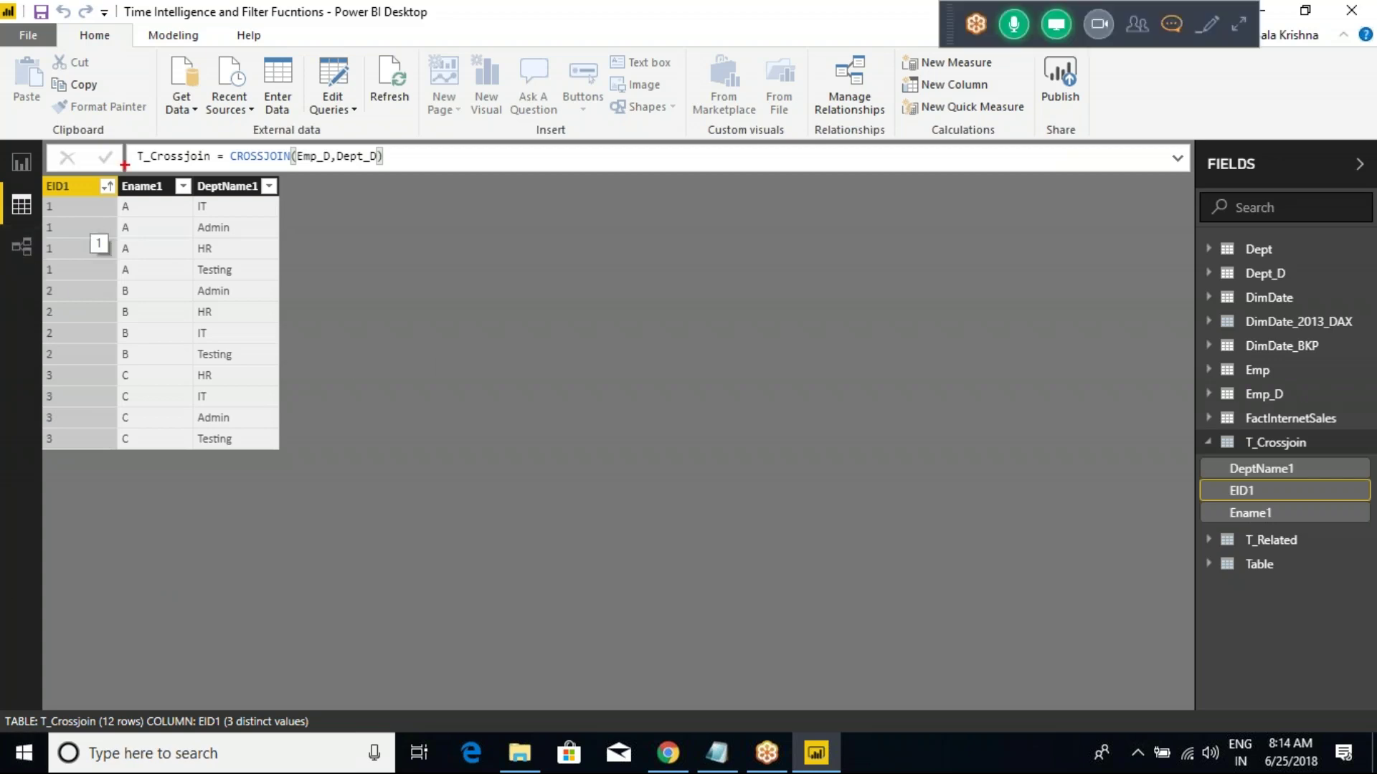
pyautogui.moveTo(128, 142); pyautogui.dragTo(322, 173)
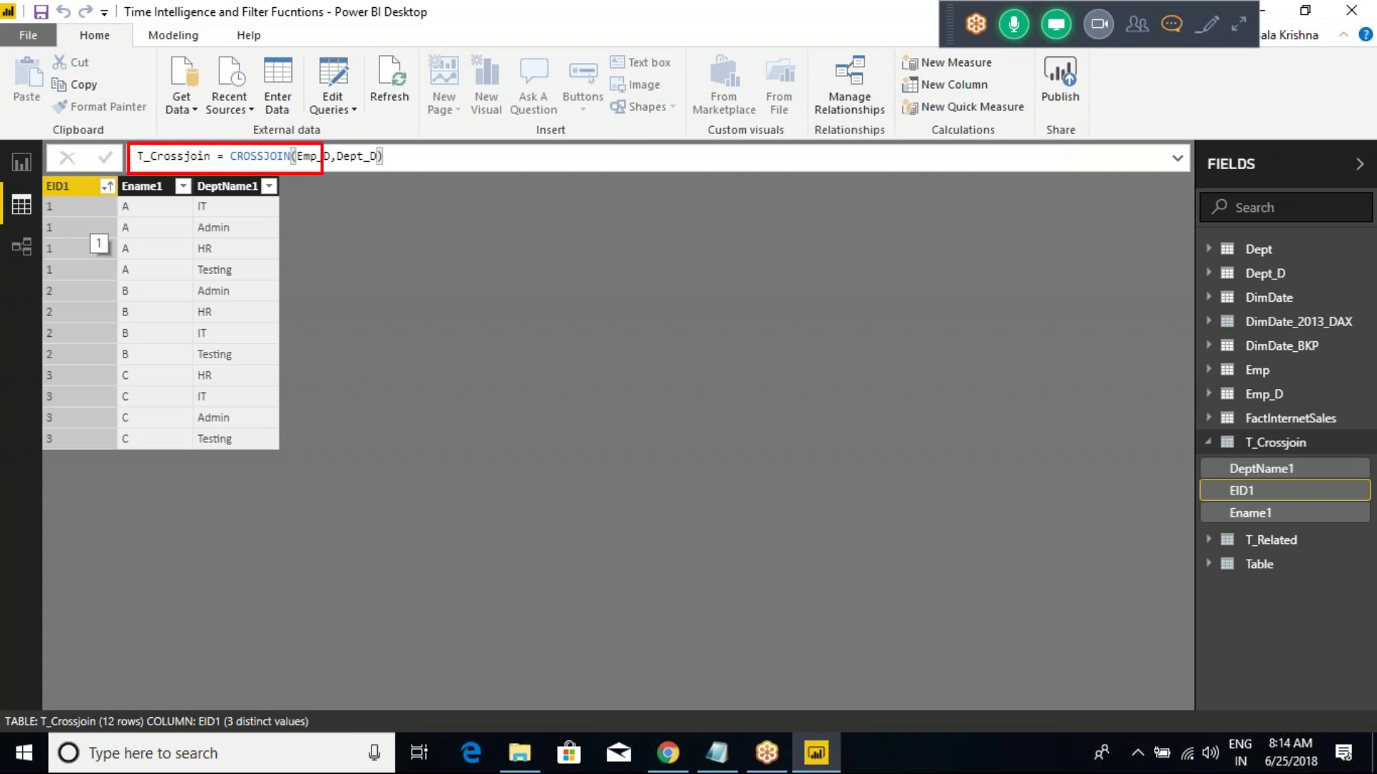
pyautogui.press('Escape')
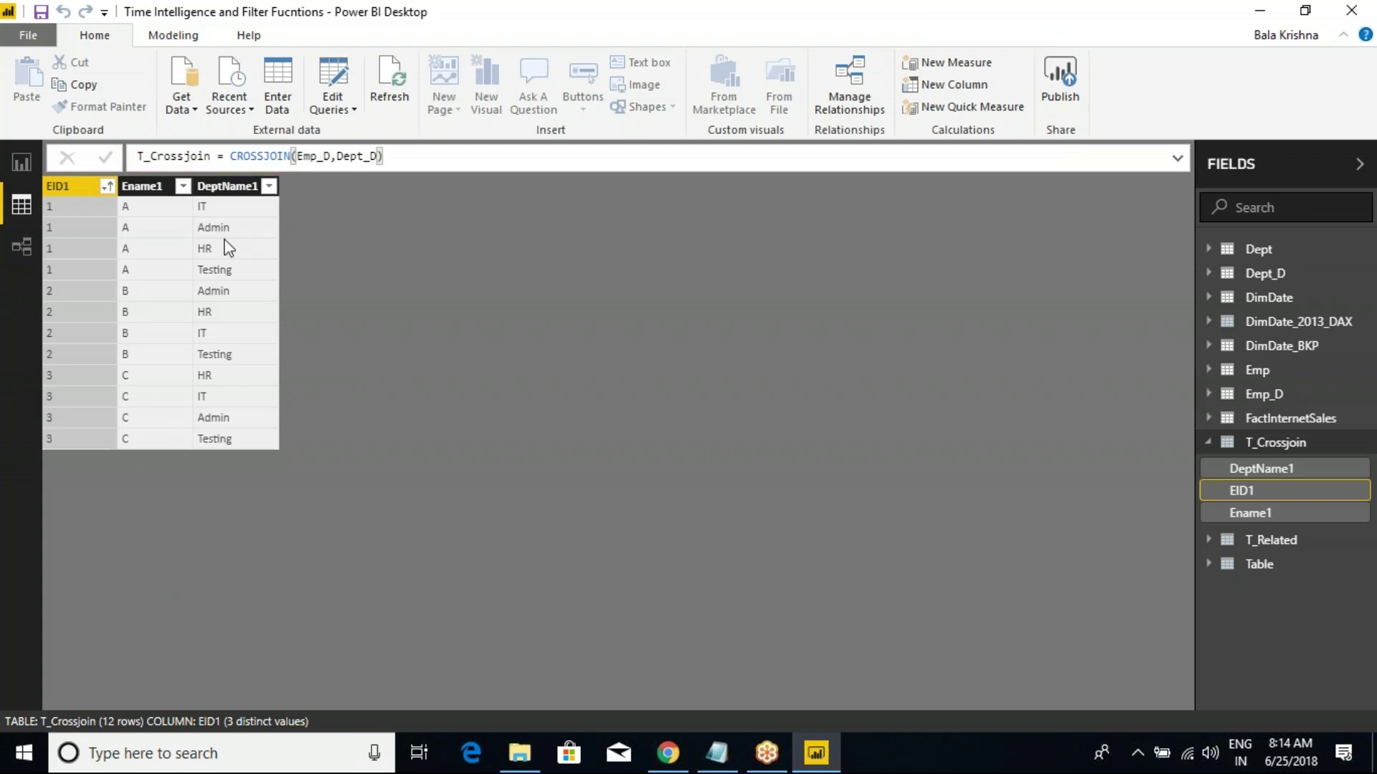
# Step: Switch to the Class Notes in Notepad, review the Related function's description, and return to Power BI Desktop
pyautogui.click(173, 35)
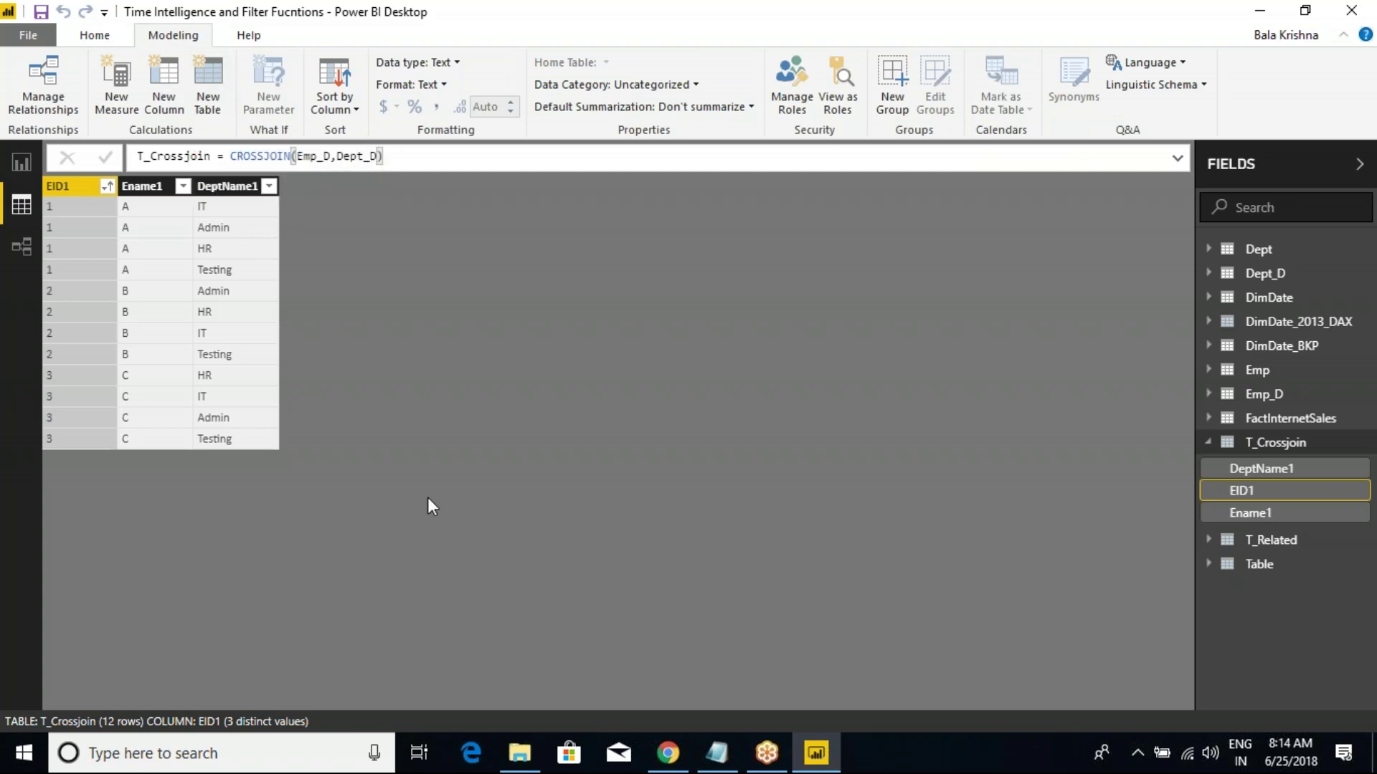
pyautogui.click(716, 753)
pyautogui.moveTo(45, 323); pyautogui.dragTo(554, 360)
pyautogui.hotkey('alt', 'Tab')
pyautogui.click(208, 86)
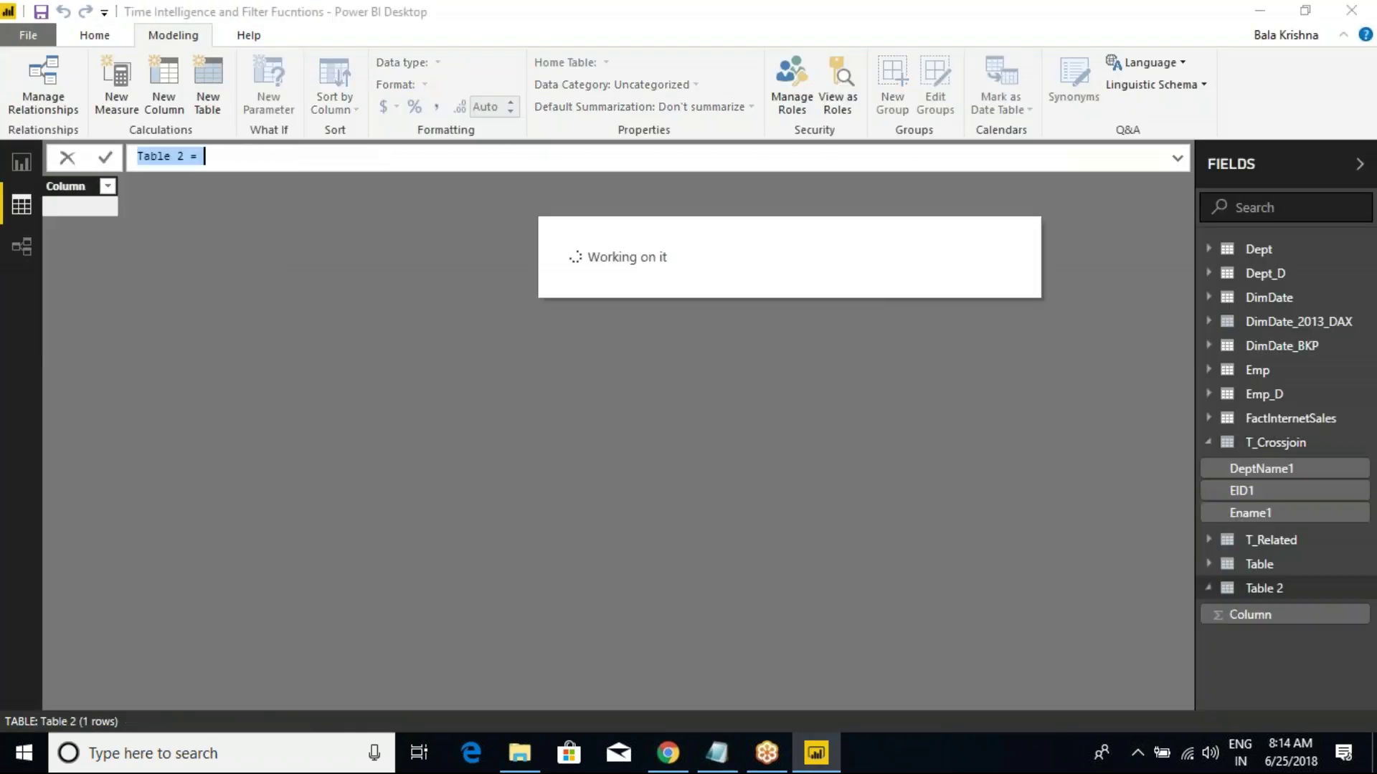
pyautogui.click(234, 156)
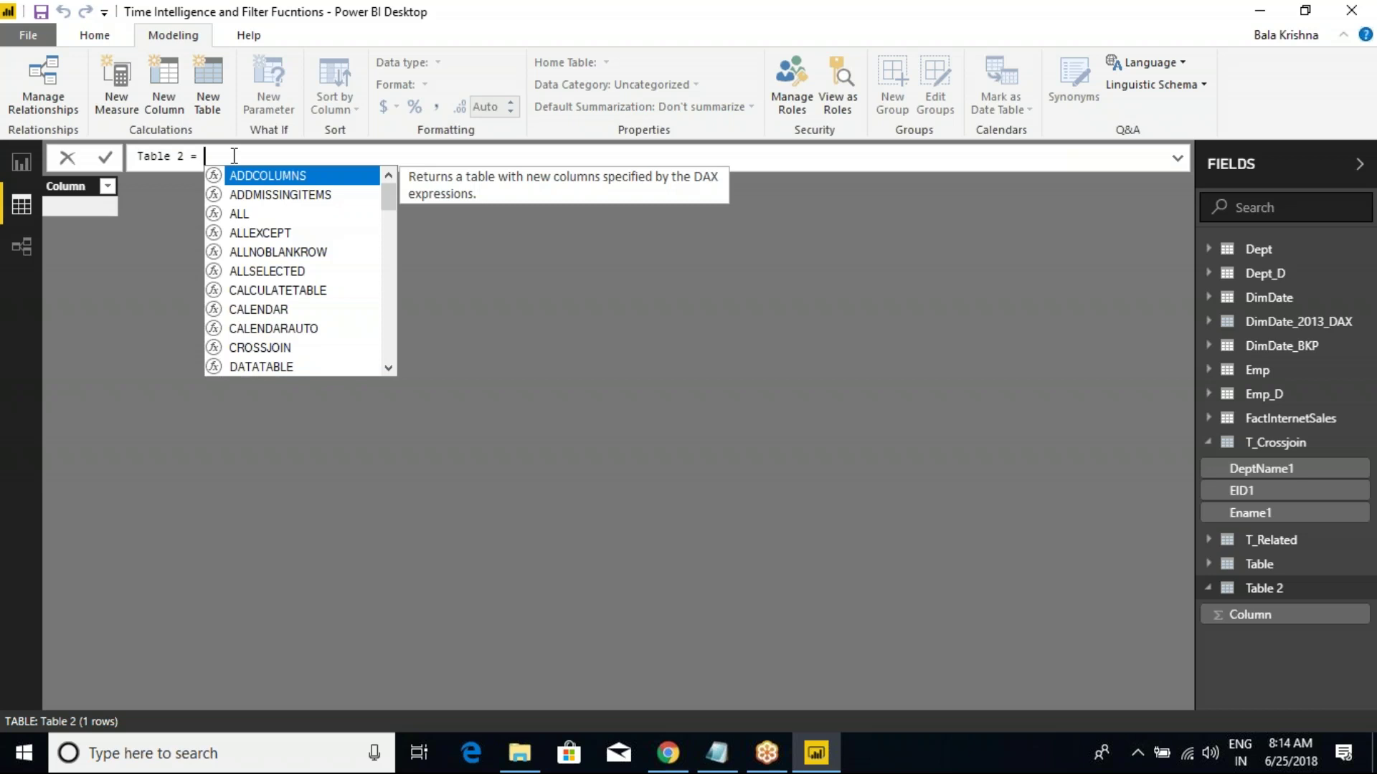
pyautogui.click(68, 157)
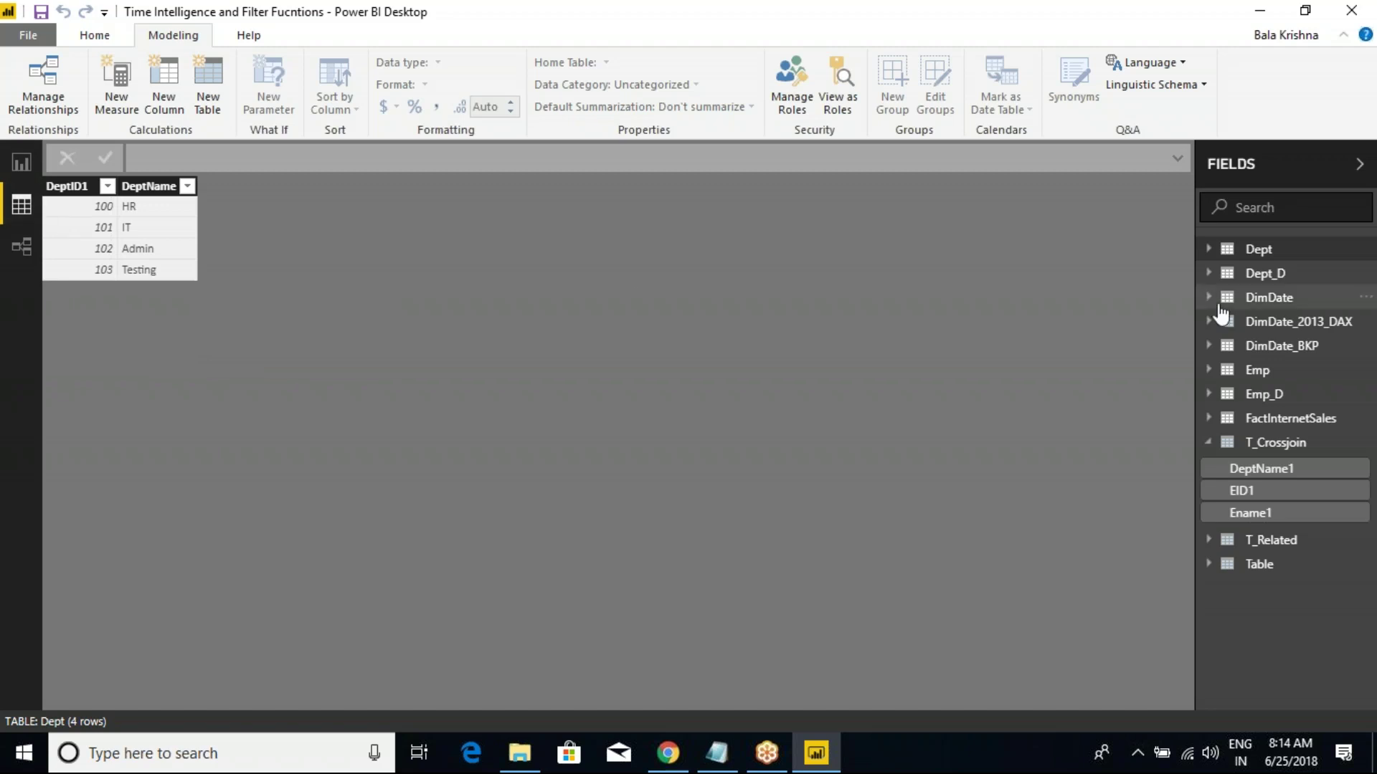
# Step: Display the Emp table with T_Crossjoin collapsed, and examine the employee rows belonging to DeptID 101
pyautogui.click(1210, 443)
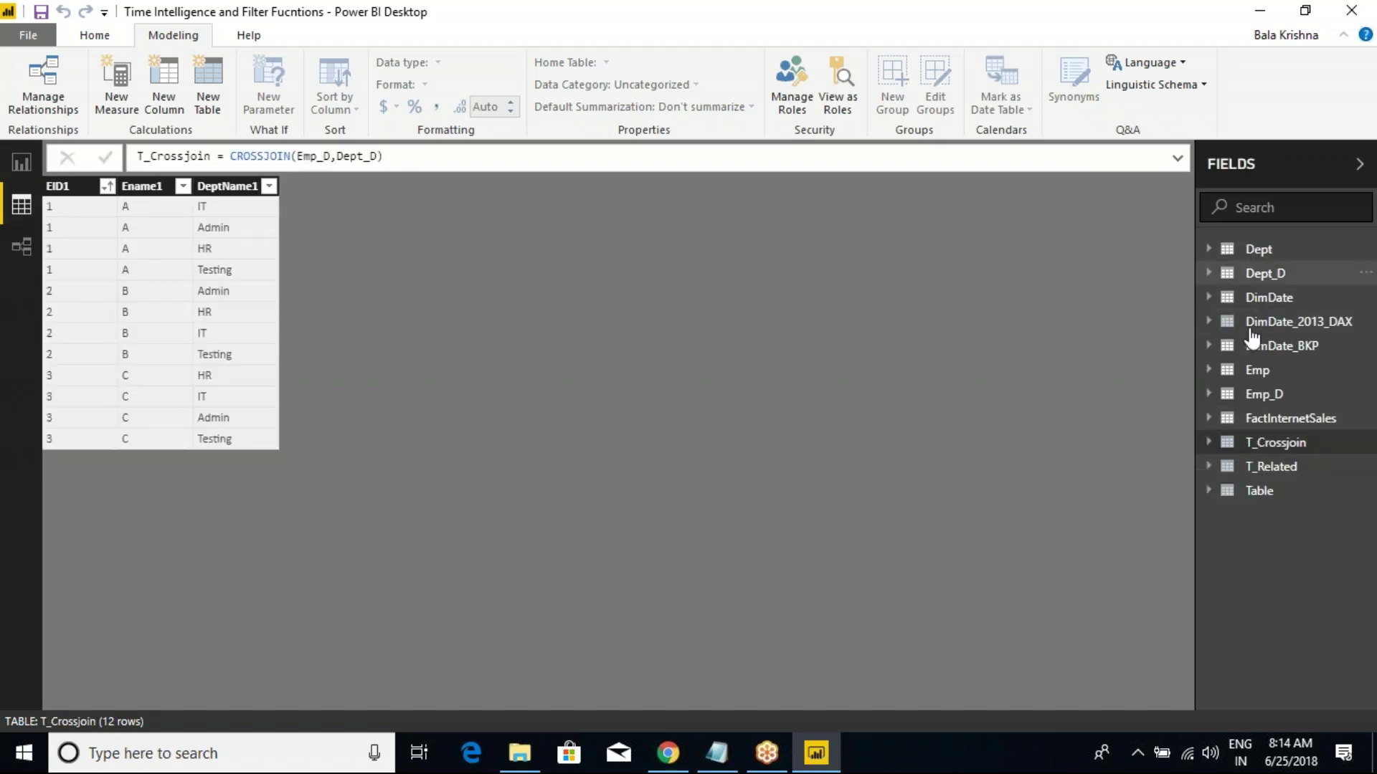
pyautogui.click(1260, 374)
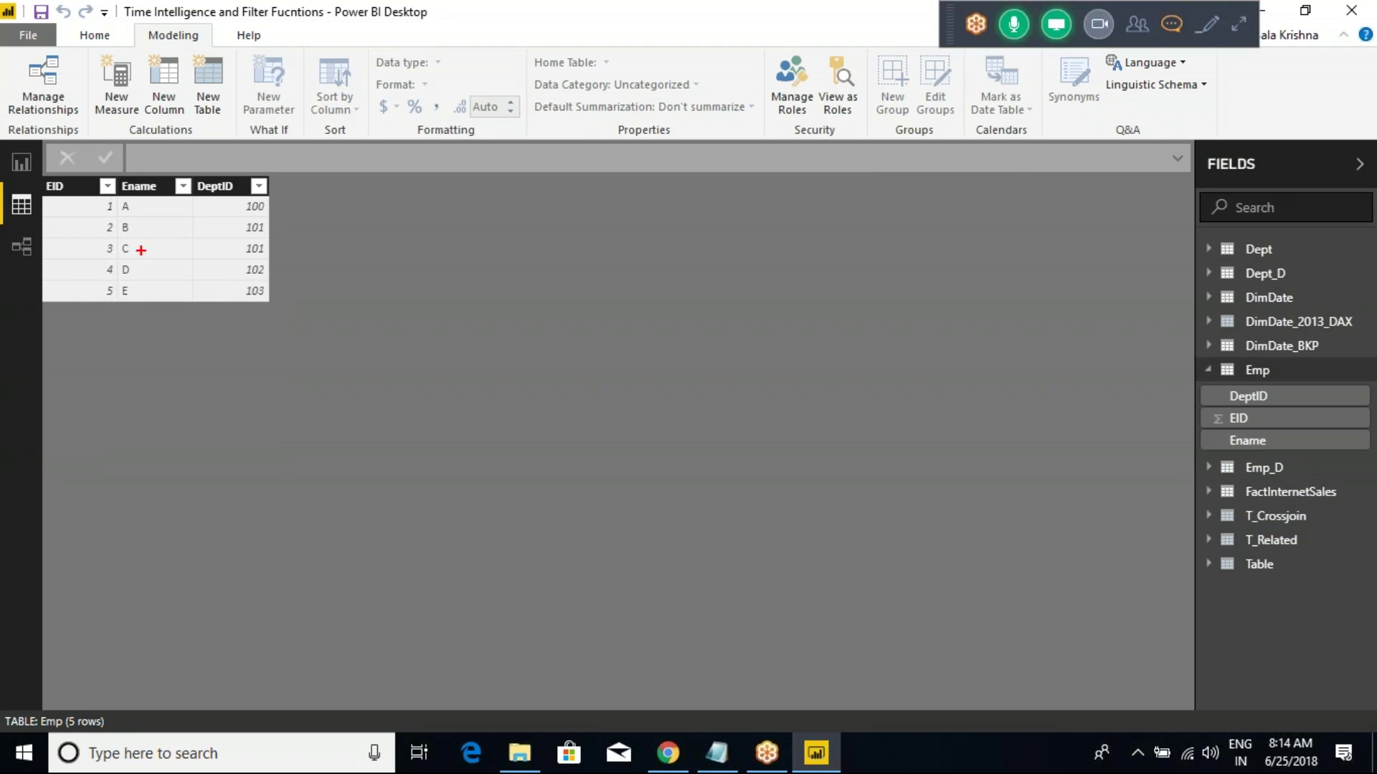
pyautogui.moveTo(43, 216); pyautogui.dragTo(272, 264)
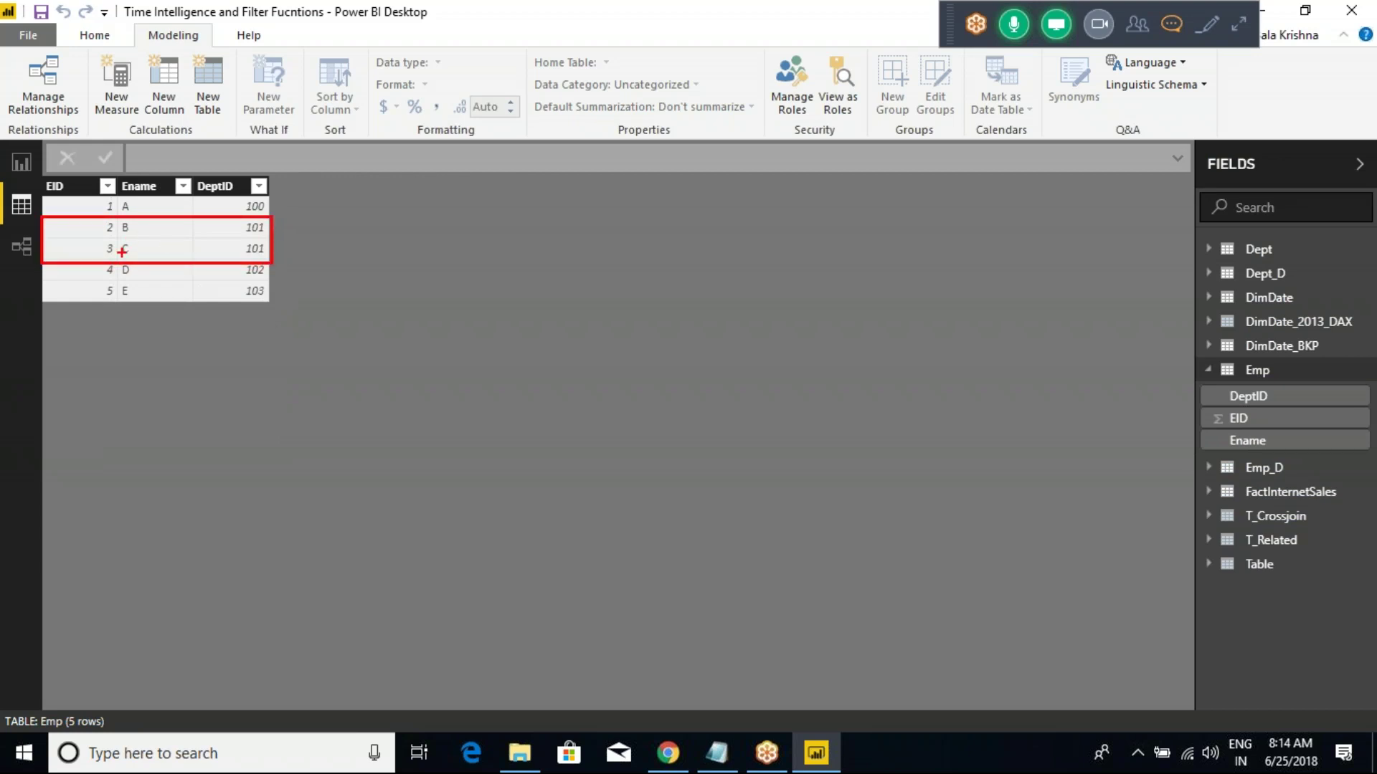
pyautogui.moveTo(77, 245)
pyautogui.mouseDown()
pyautogui.moveTo(84, 296)
pyautogui.moveTo(159, 338)
pyautogui.mouseUp()
pyautogui.moveTo(152, 326)
pyautogui.mouseDown()
pyautogui.moveTo(174, 332)
pyautogui.moveTo(169, 351)
pyautogui.mouseUp()
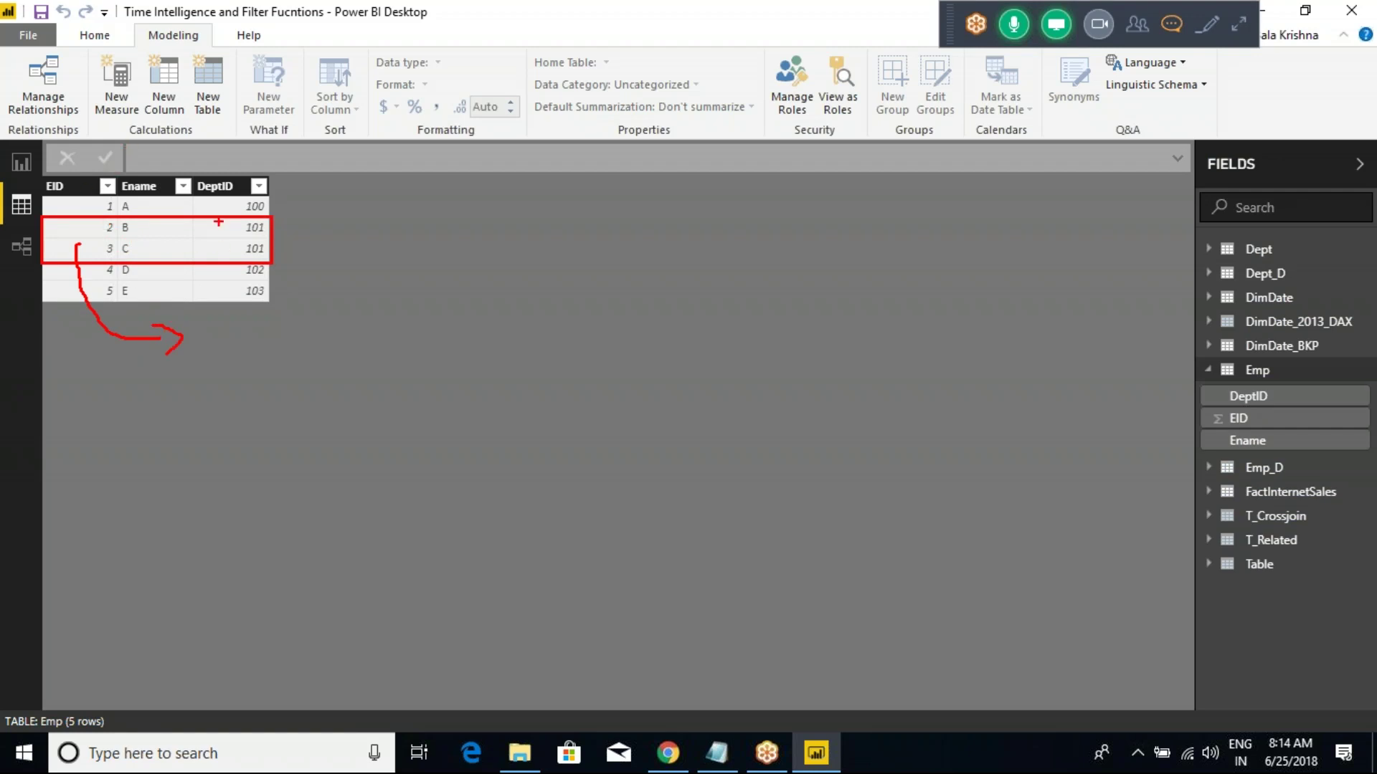
pyautogui.moveTo(290, 223)
pyautogui.mouseDown()
pyautogui.moveTo(273, 230)
pyautogui.moveTo(328, 260)
pyautogui.mouseUp()
pyautogui.press('Escape')
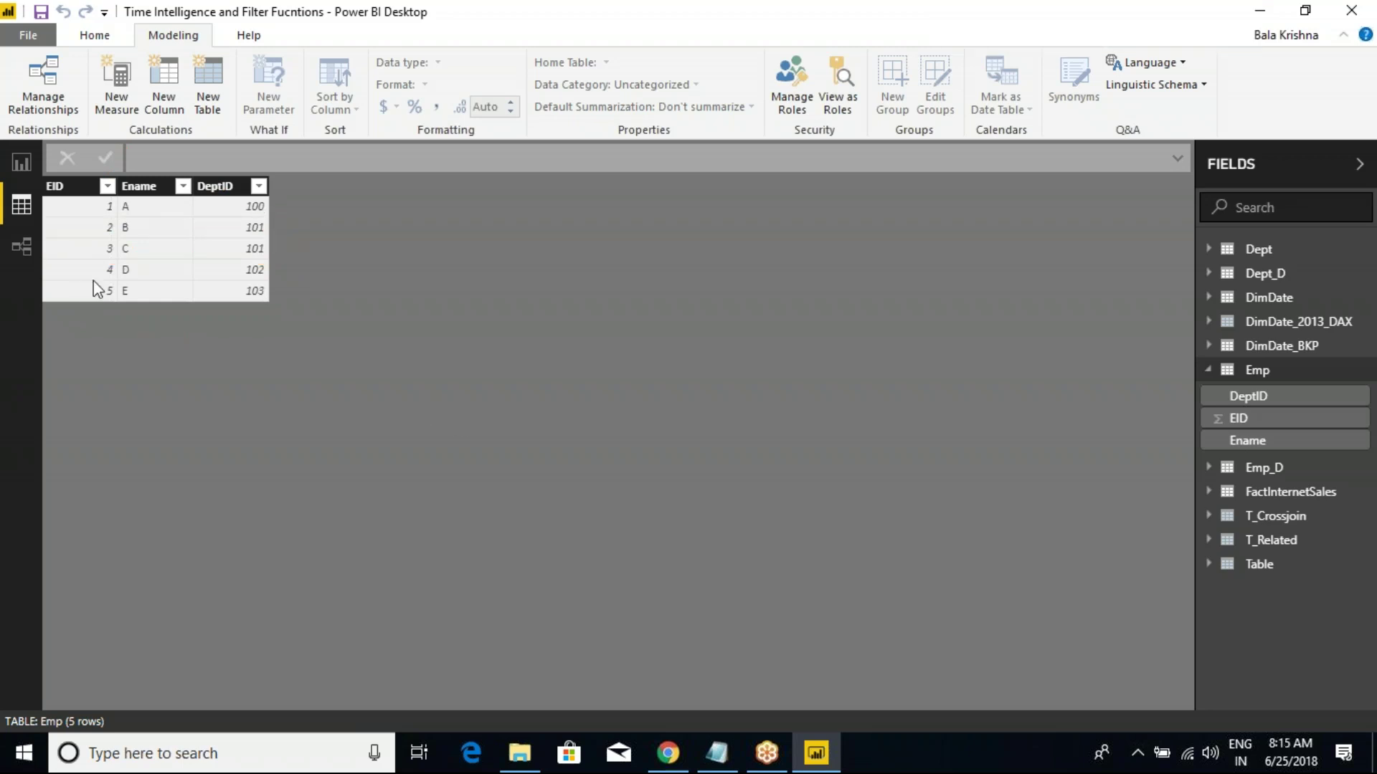
# Step: Start a new calculated table and ready its formula for the expression after the equals sign
pyautogui.click(208, 101)
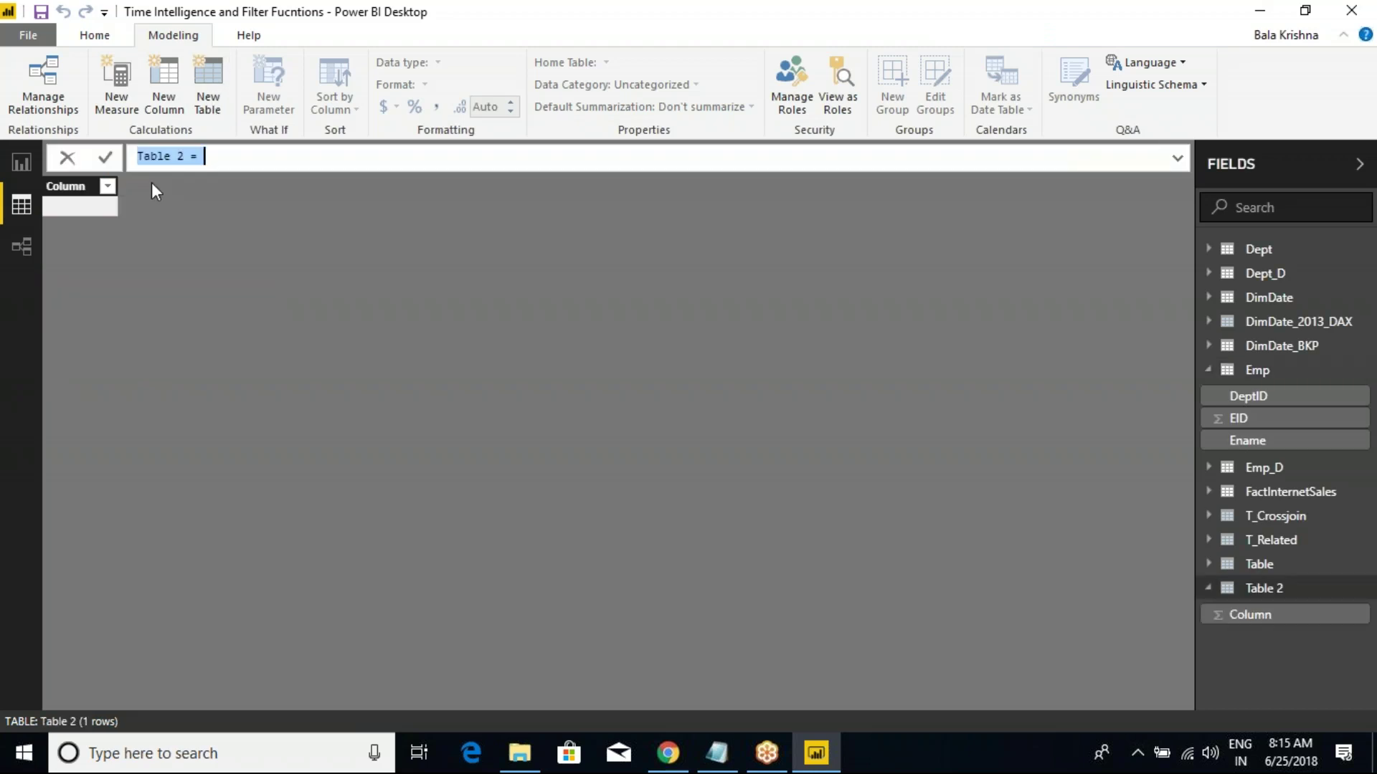
pyautogui.moveTo(170, 282); pyautogui.dragTo(489, 460)
pyautogui.moveTo(180, 326); pyautogui.dragTo(489, 338)
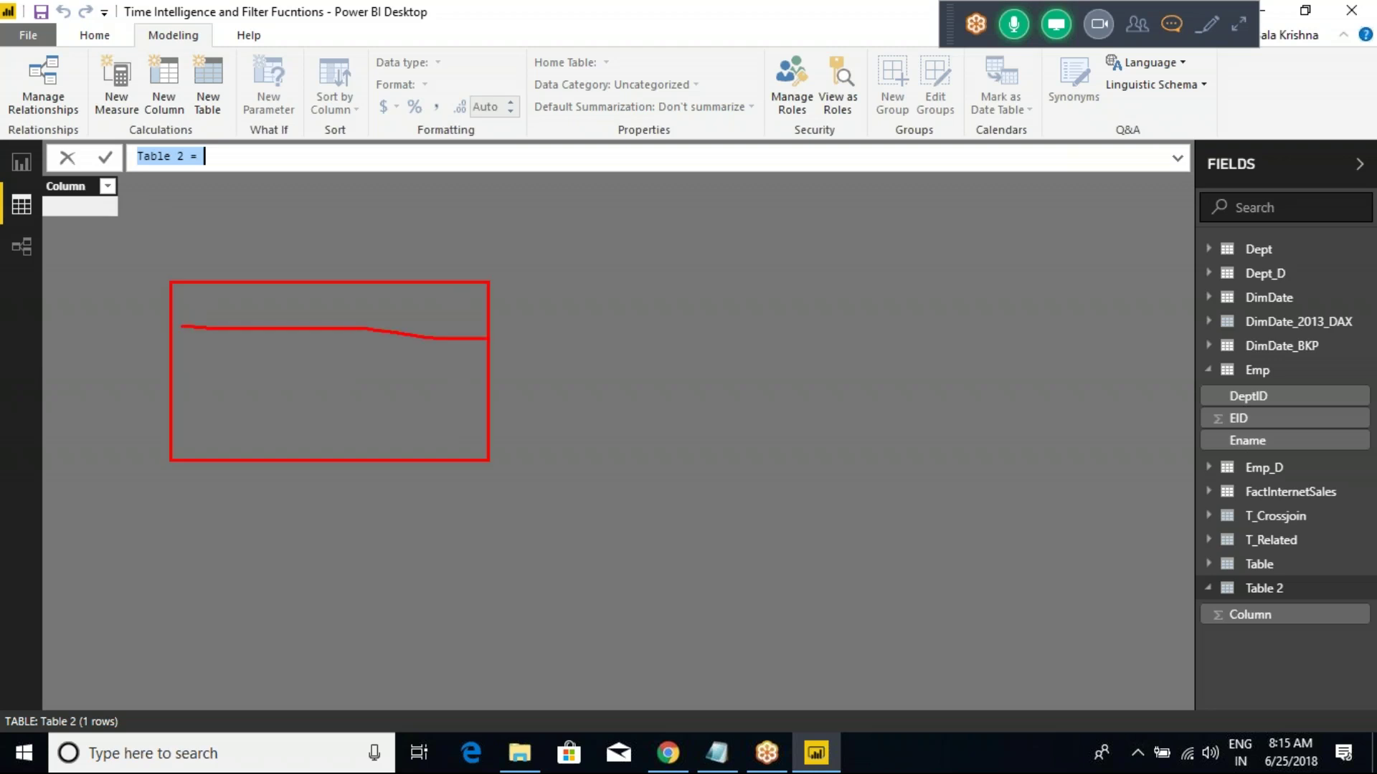
pyautogui.moveTo(263, 285); pyautogui.dragTo(284, 436)
pyautogui.moveTo(353, 287); pyautogui.dragTo(351, 447)
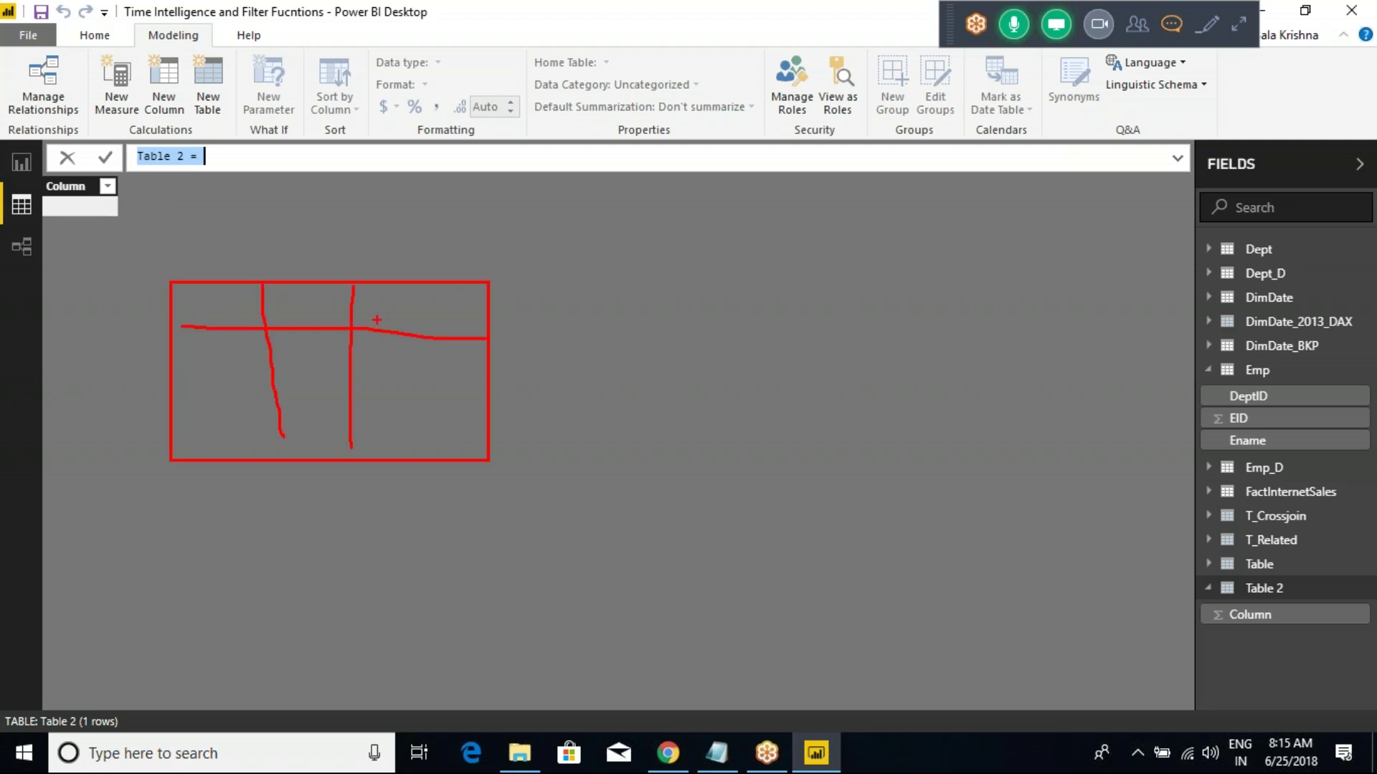
pyautogui.moveTo(379, 306)
pyautogui.mouseDown()
pyautogui.moveTo(409, 304)
pyautogui.moveTo(391, 323)
pyautogui.moveTo(445, 311)
pyautogui.mouseUp()
pyautogui.click(257, 153)
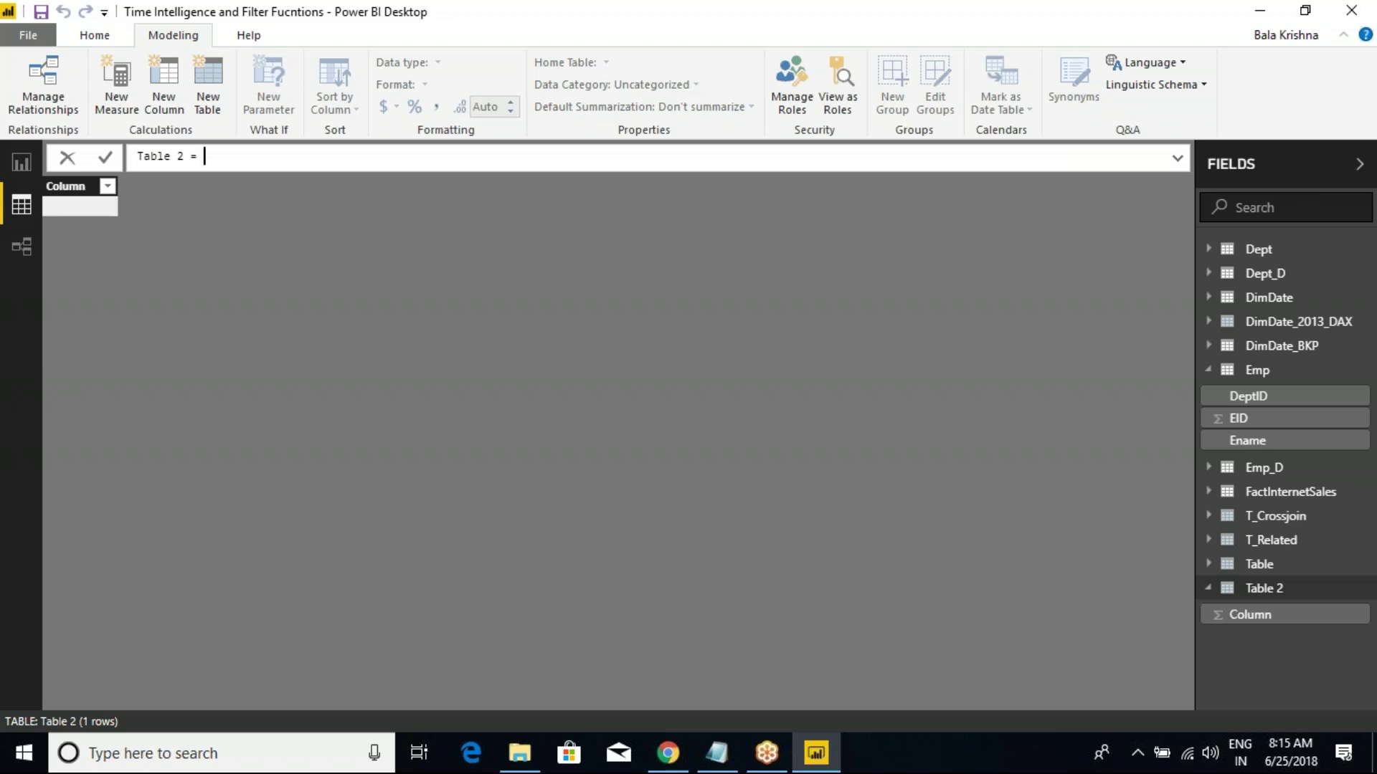
# Step: Switch to the Class Notes in Notepad and compare the CALCULATE and FILTER descriptions, then return to Power BI Desktop
pyautogui.hotkey('alt', 'Tab')
pyautogui.click(245, 286)
pyautogui.moveTo(42, 210); pyautogui.dragTo(863, 215)
pyautogui.click(863, 215)
pyautogui.moveTo(990, 215); pyautogui.dragTo(26, 108)
pyautogui.click(283, 136)
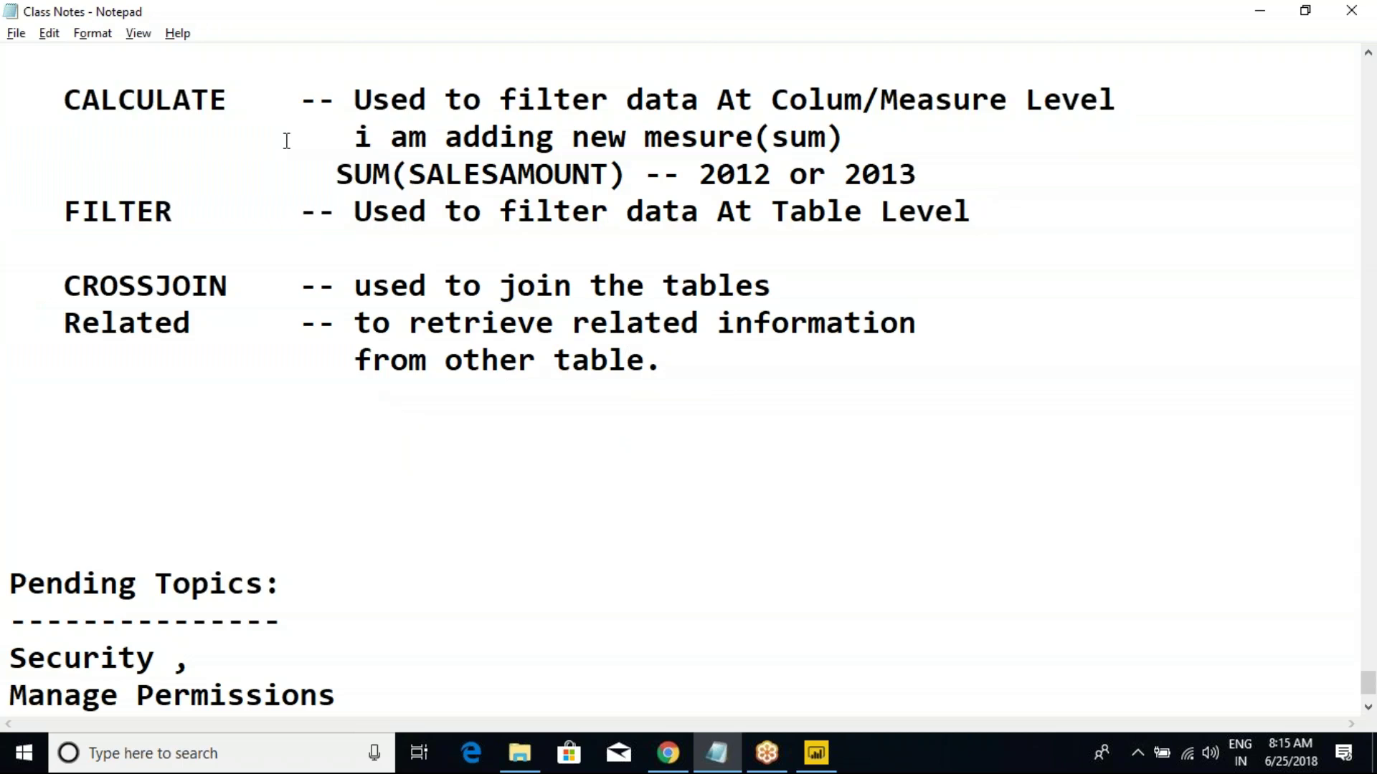
pyautogui.click(73, 210)
pyautogui.moveTo(372, 213); pyautogui.dragTo(864, 213)
pyautogui.click(863, 213)
pyautogui.moveTo(949, 178); pyautogui.dragTo(62, 92)
pyautogui.hotkey('alt', 'Tab')
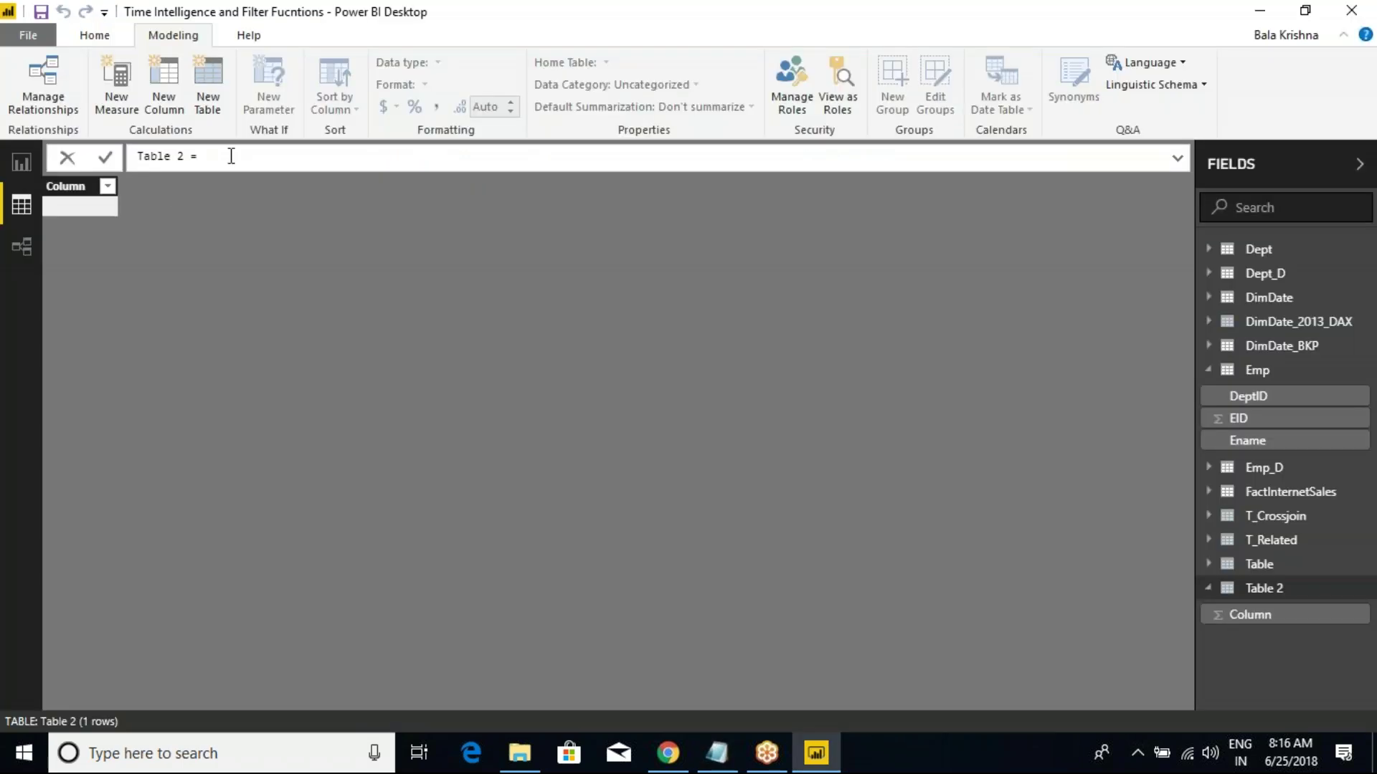
# Step: Define the new table as FILTER(Emp,Emp[DeptID]=101) and apply the formula
pyautogui.write('FILTER(')
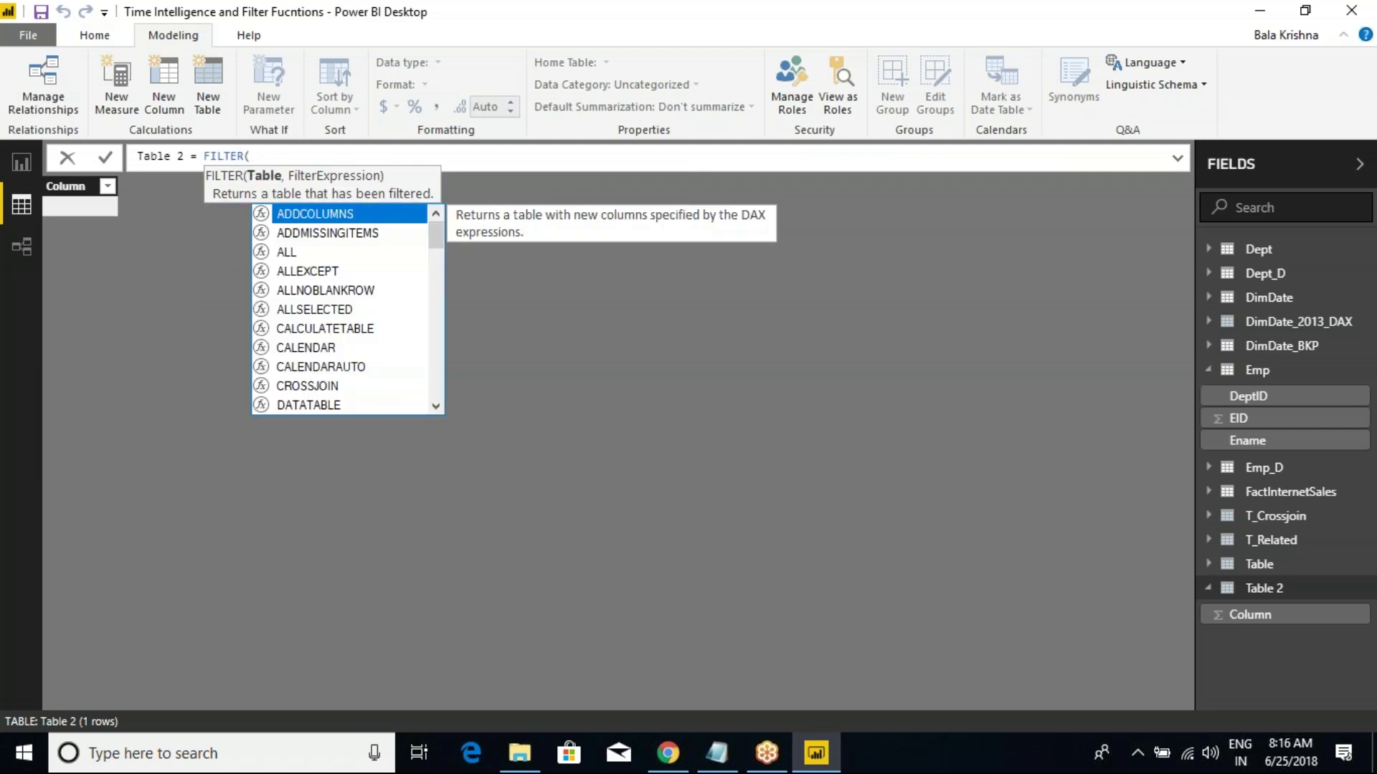
pyautogui.write('Emp')
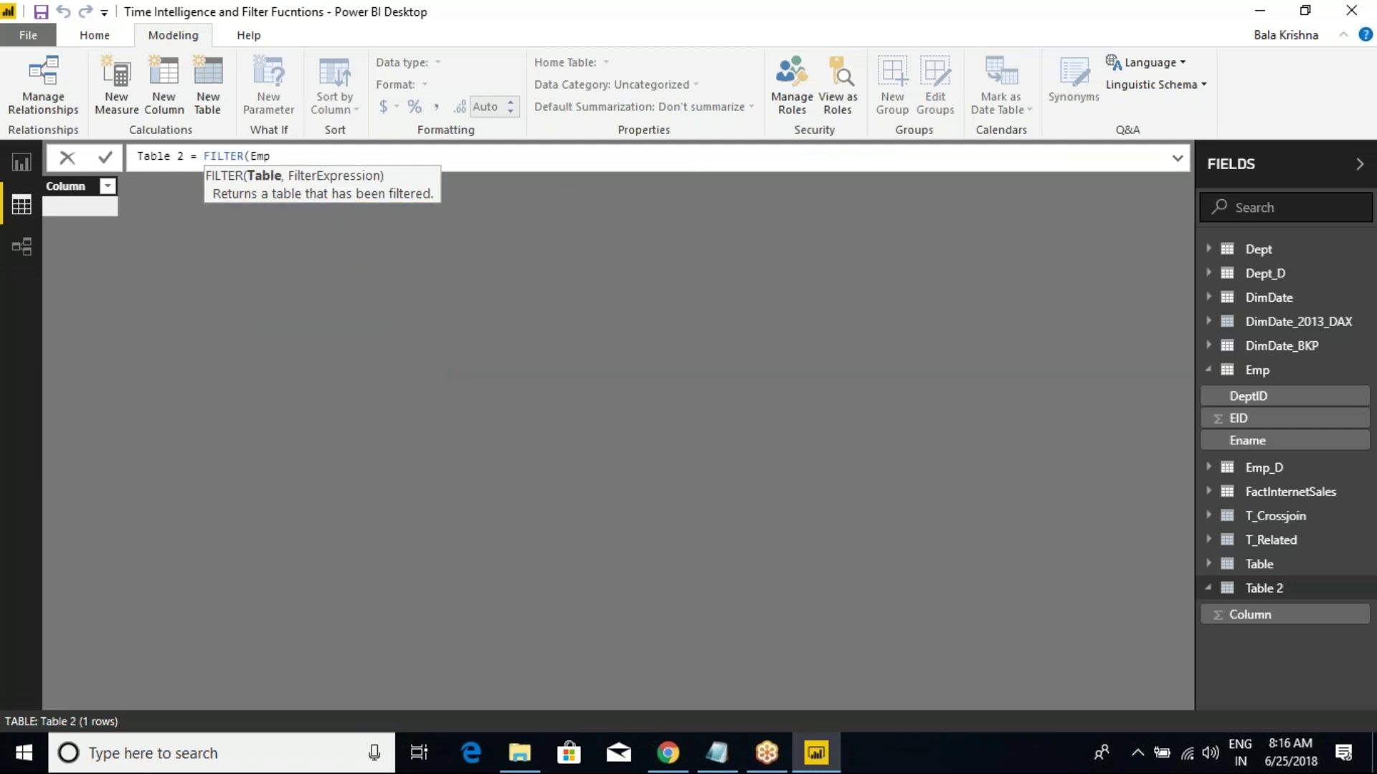
pyautogui.write(',DEPT')
pyautogui.press('Tab')
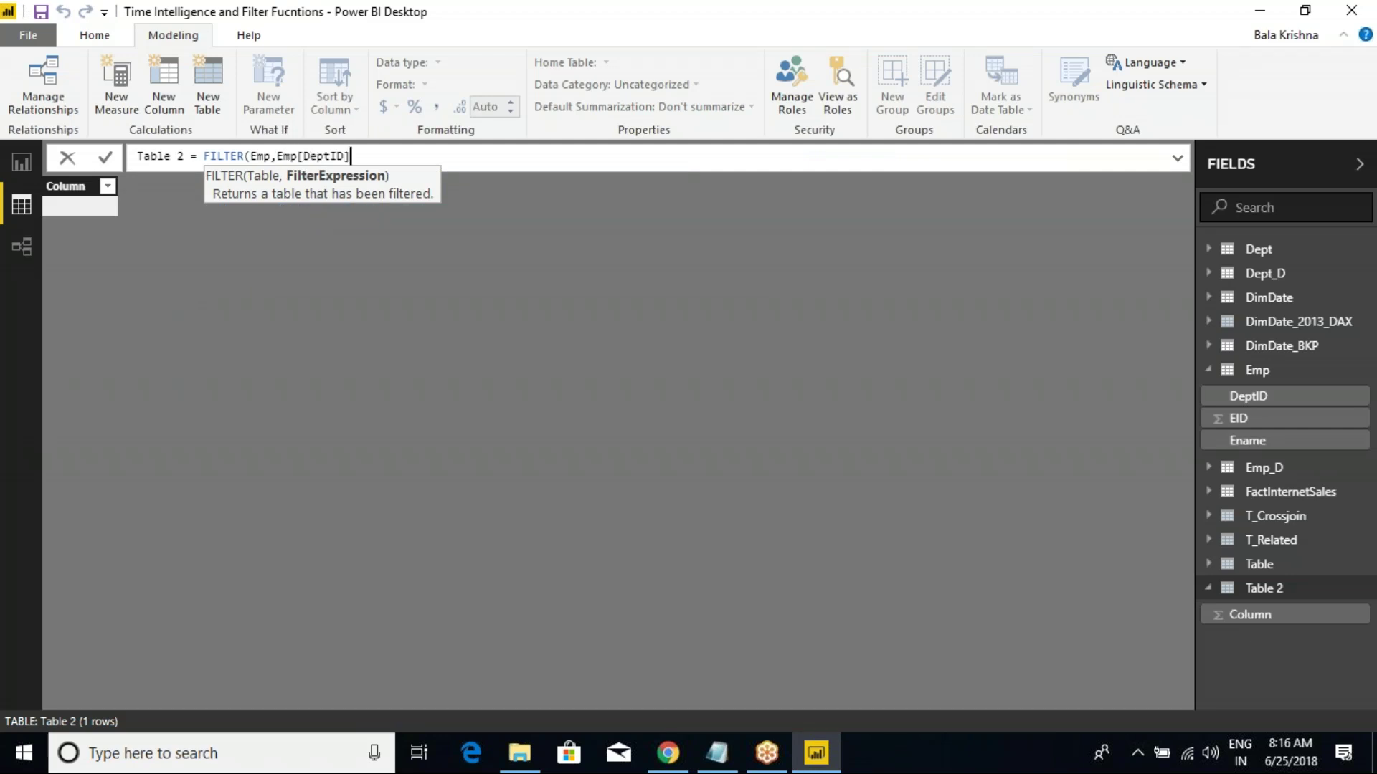
pyautogui.write('=101)')
pyautogui.press('Return')
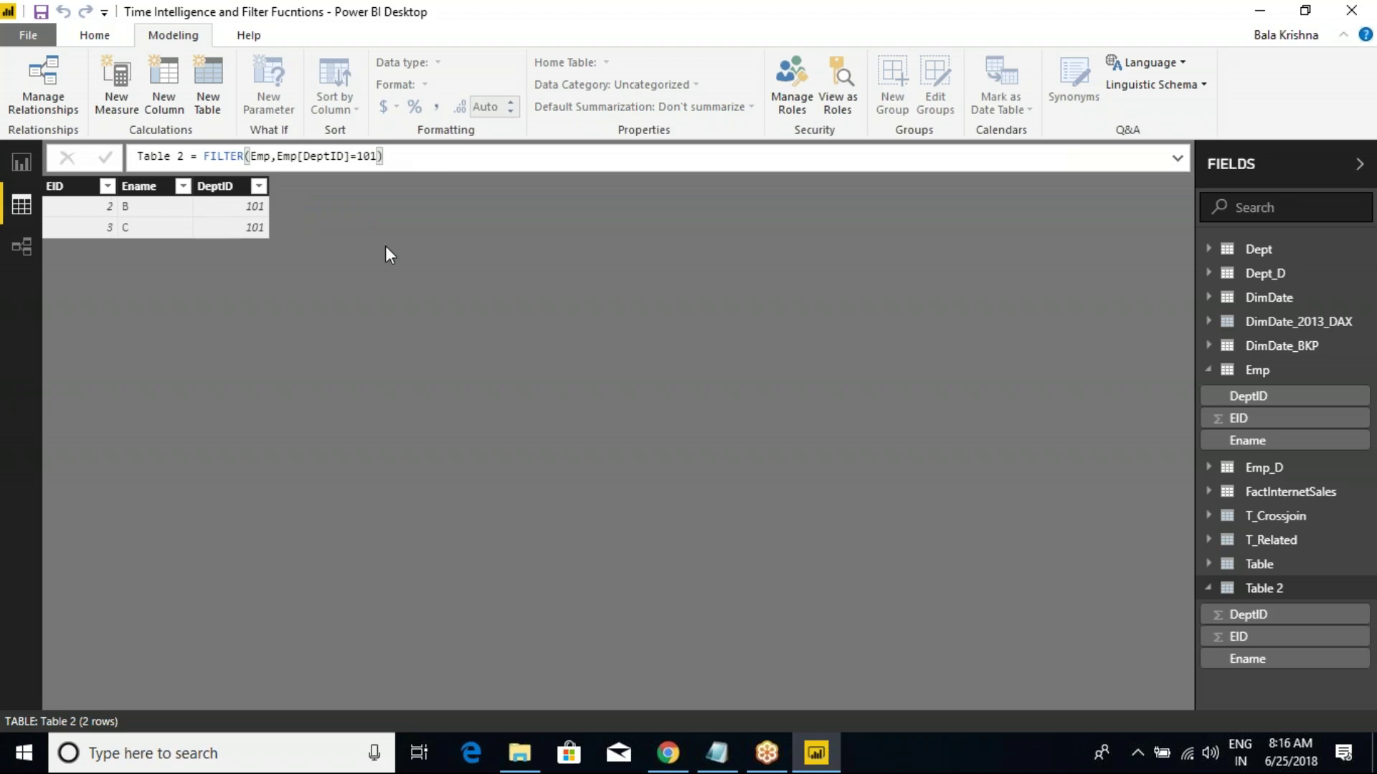
# Step: Switch to the Class Notes in Notepad and reread the Related function's purpose, then return to Power BI Desktop
pyautogui.click(717, 753)
pyautogui.click(504, 429)
pyautogui.click(64, 324)
pyautogui.moveTo(63, 324); pyautogui.dragTo(190, 324)
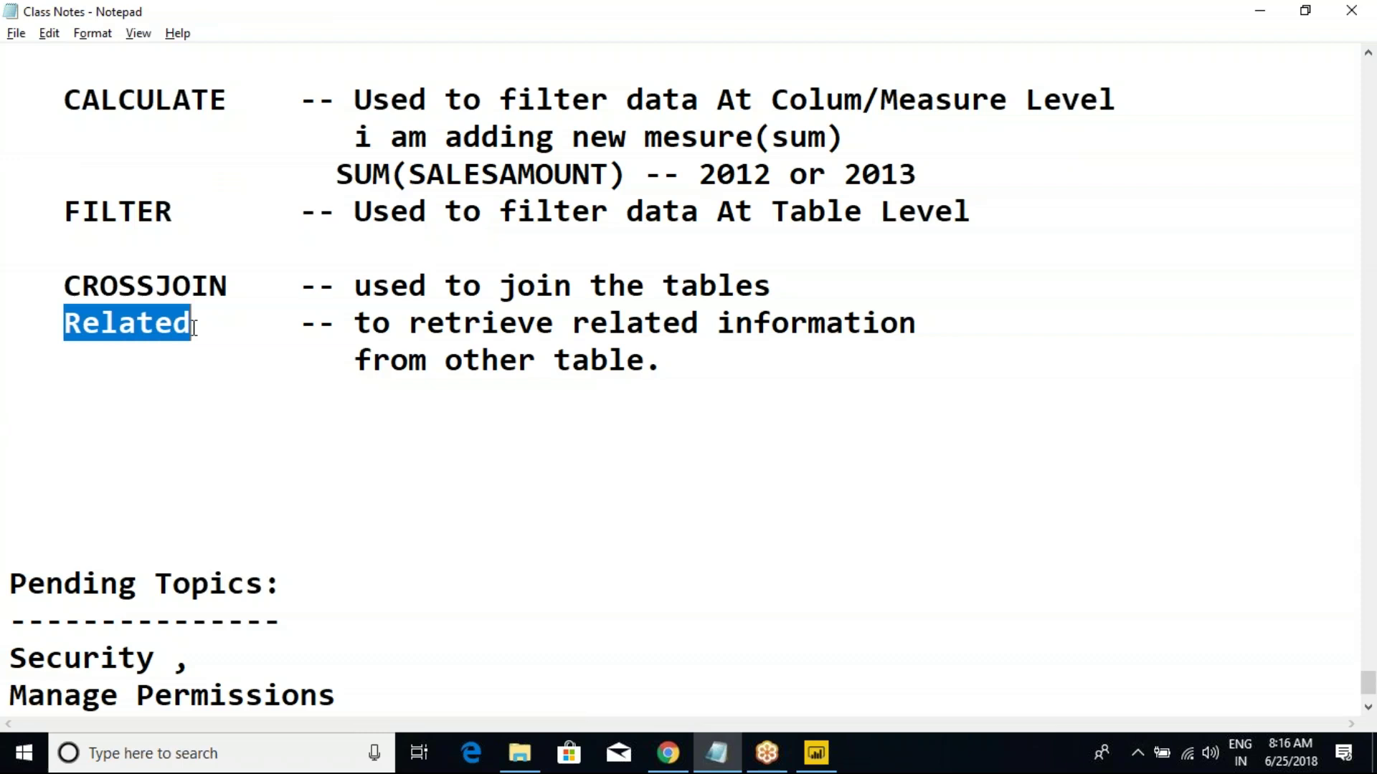
pyautogui.moveTo(354, 323); pyautogui.dragTo(674, 365)
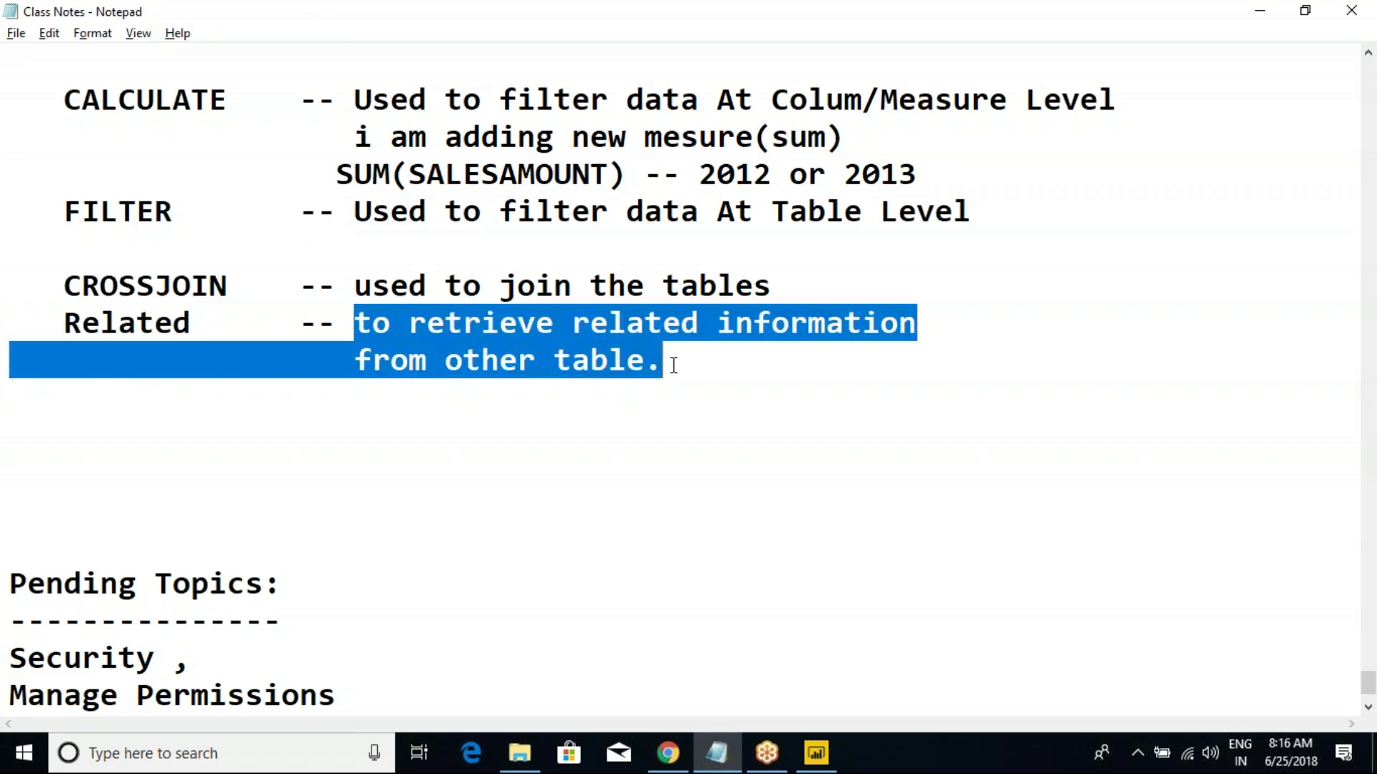
pyautogui.click(672, 364)
pyautogui.click(355, 324)
pyautogui.keyDown('shift'); pyautogui.click(690, 366); pyautogui.keyUp('shift')
pyautogui.click(690, 365)
pyautogui.hotkey('alt', 'Tab')
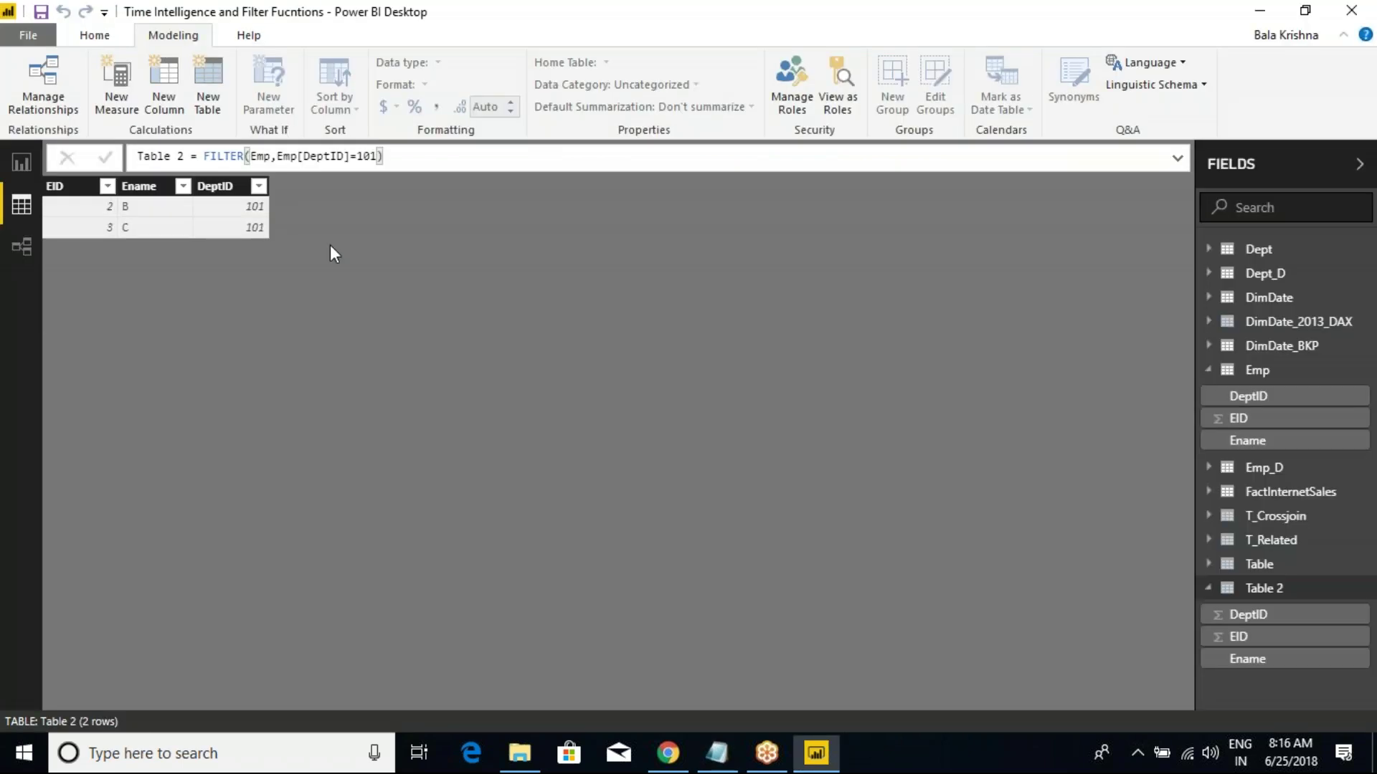
# Step: Display the Dept table to examine its DeptID1 column, followed by the Emp table's employee and department ID columns
pyautogui.click(420, 159)
pyautogui.press('Escape')
pyautogui.click(1256, 252)
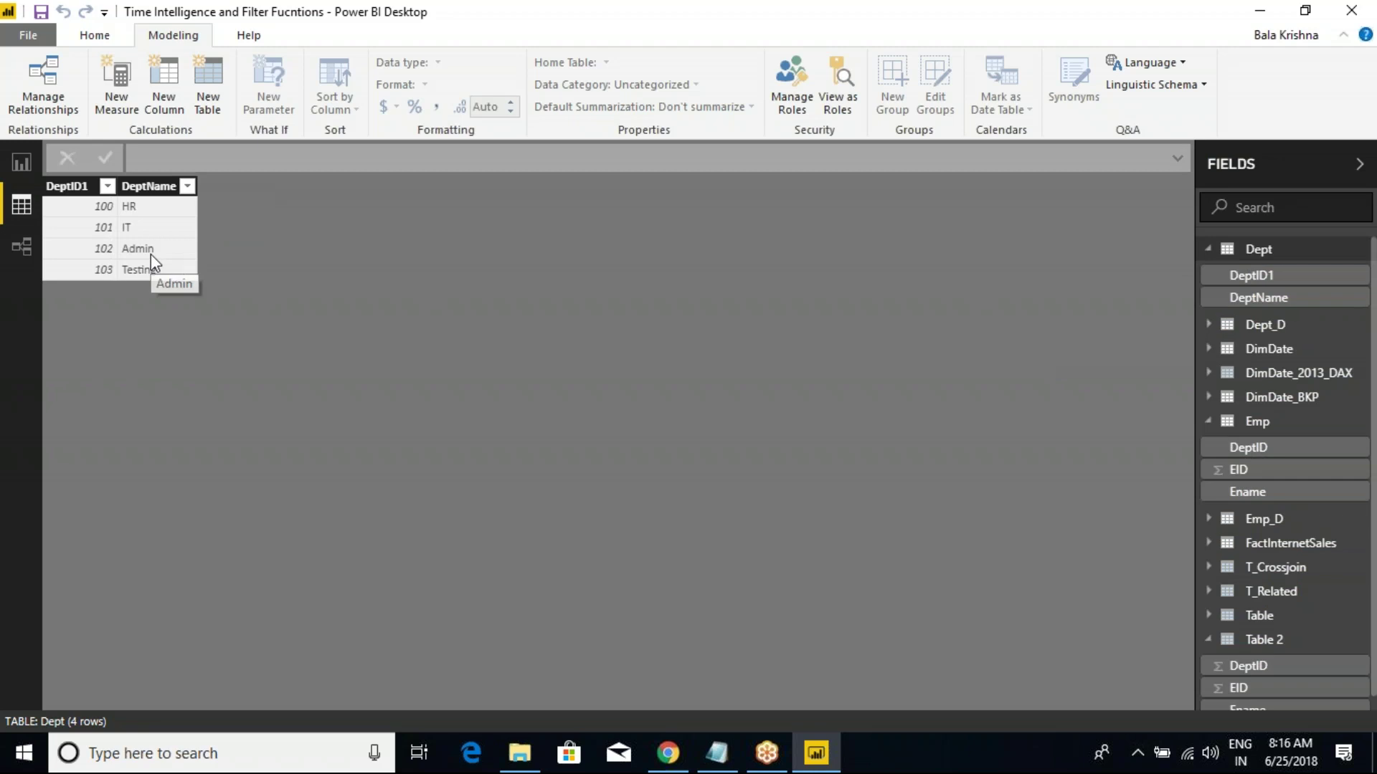
pyautogui.moveTo(40, 178); pyautogui.dragTo(114, 279)
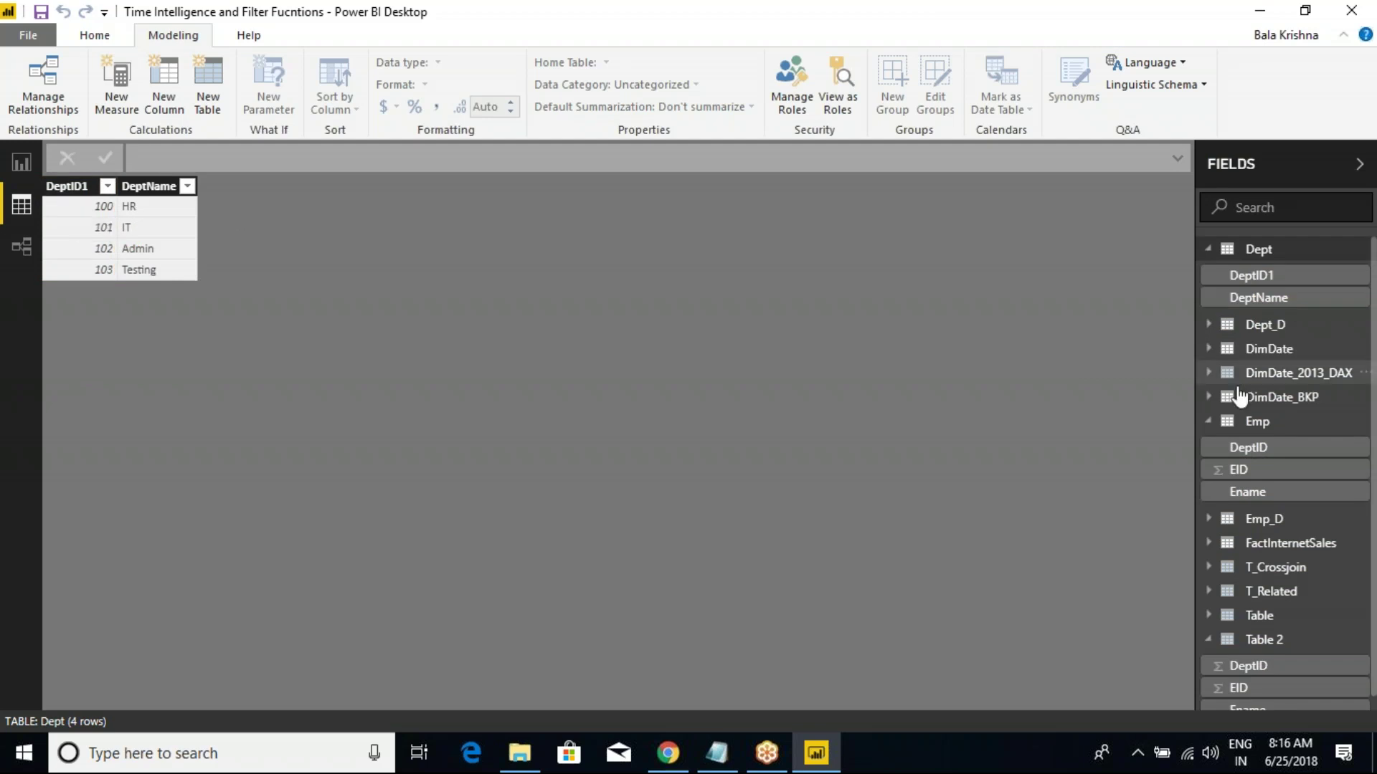
pyautogui.click(1260, 423)
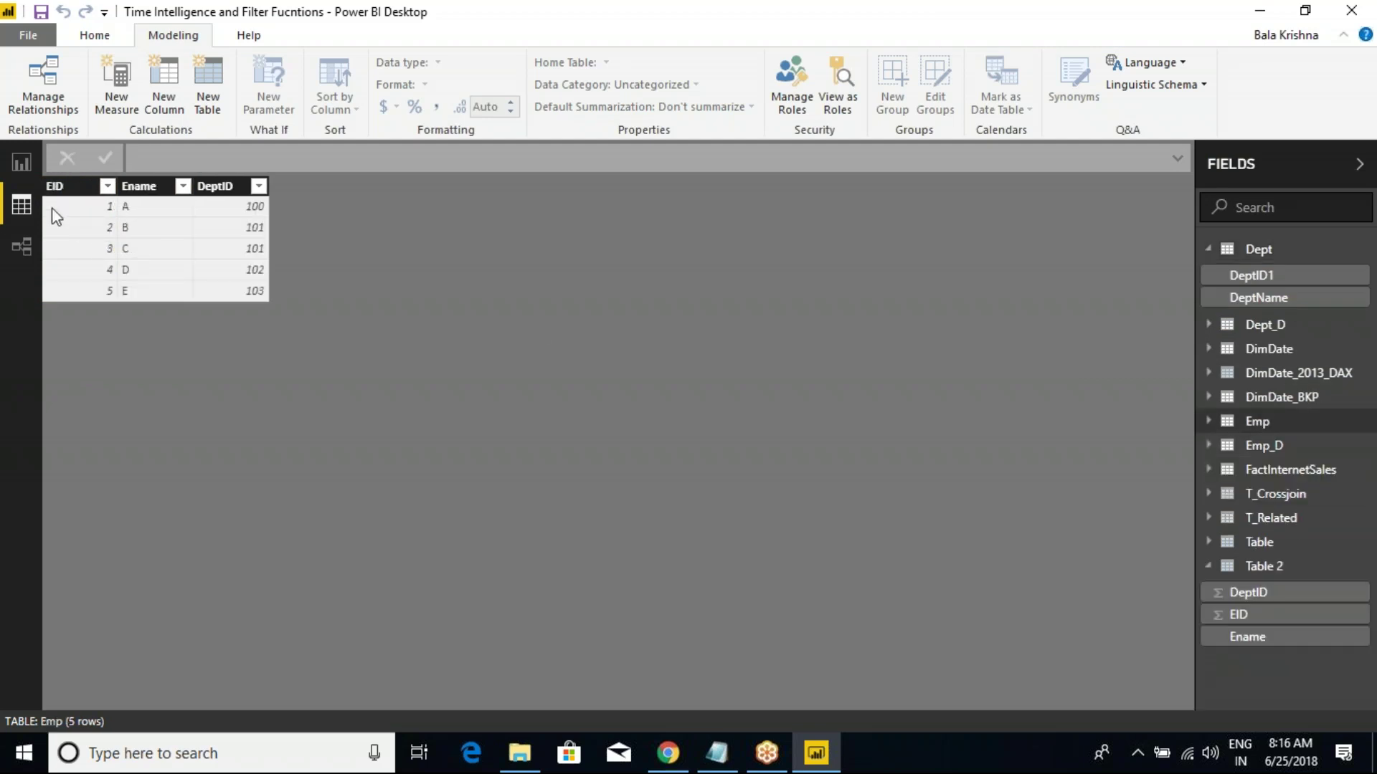
# Step: Select the Emp table's DeptID column, then display report Page 3 and outline both department ID columns, joining them with a drawn line
pyautogui.click(217, 188)
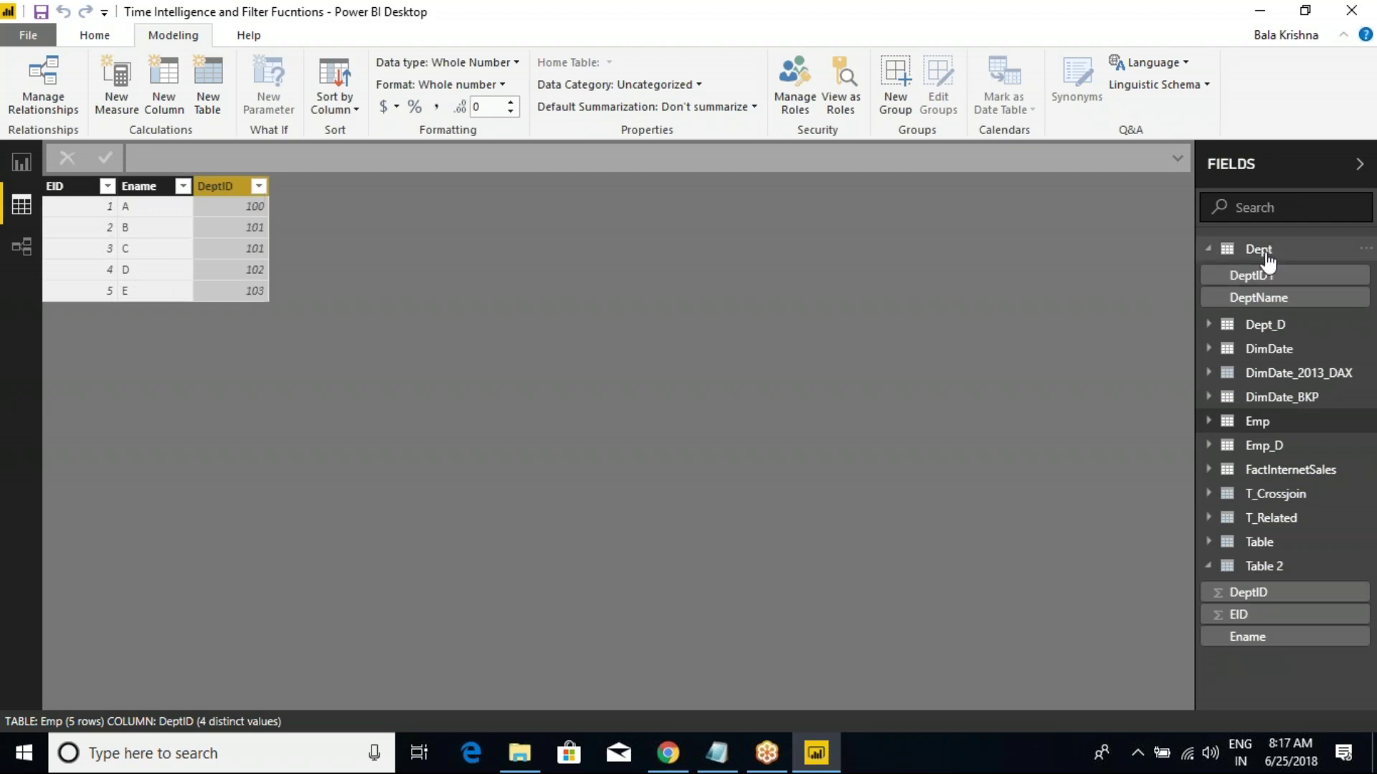
pyautogui.click(23, 164)
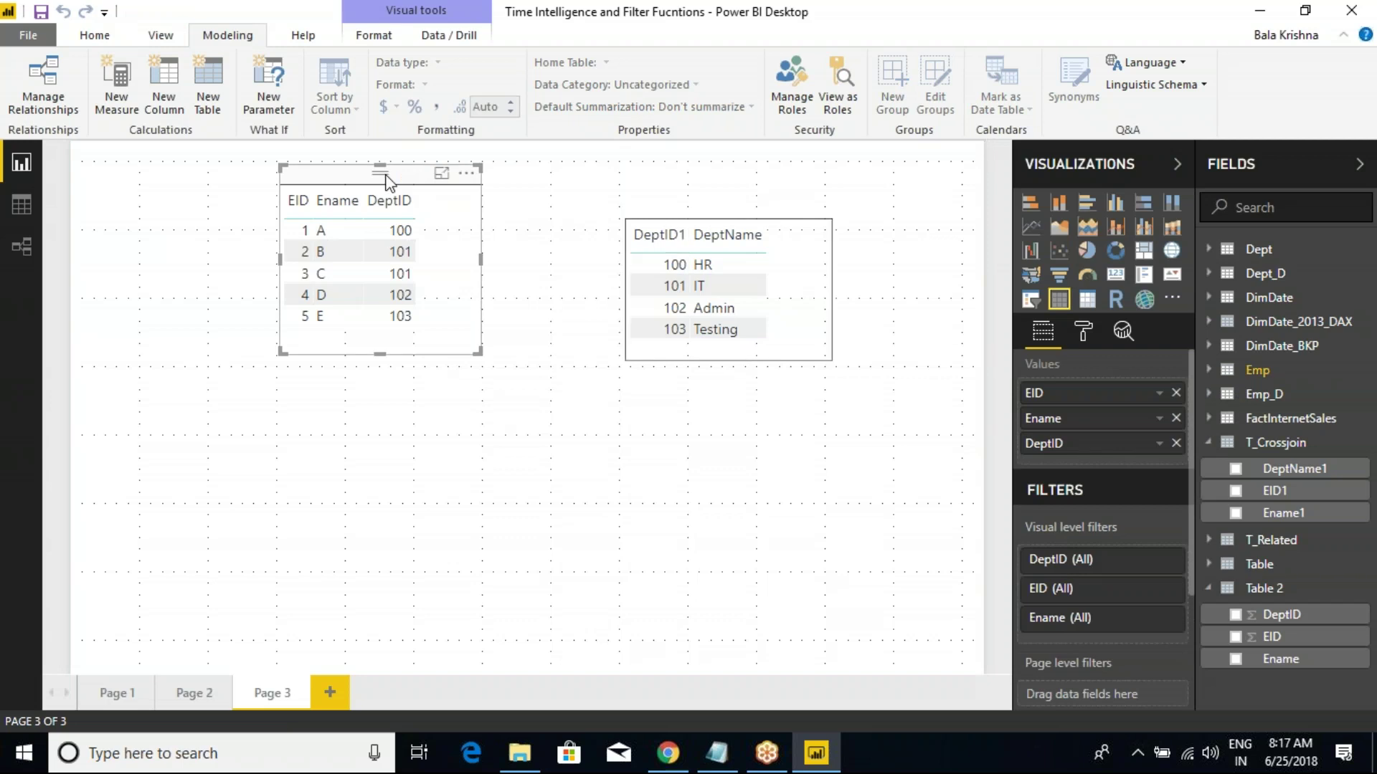
pyautogui.click(401, 205)
pyautogui.moveTo(350, 176)
pyautogui.mouseDown()
pyautogui.moveTo(413, 252)
pyautogui.moveTo(443, 324)
pyautogui.mouseUp()
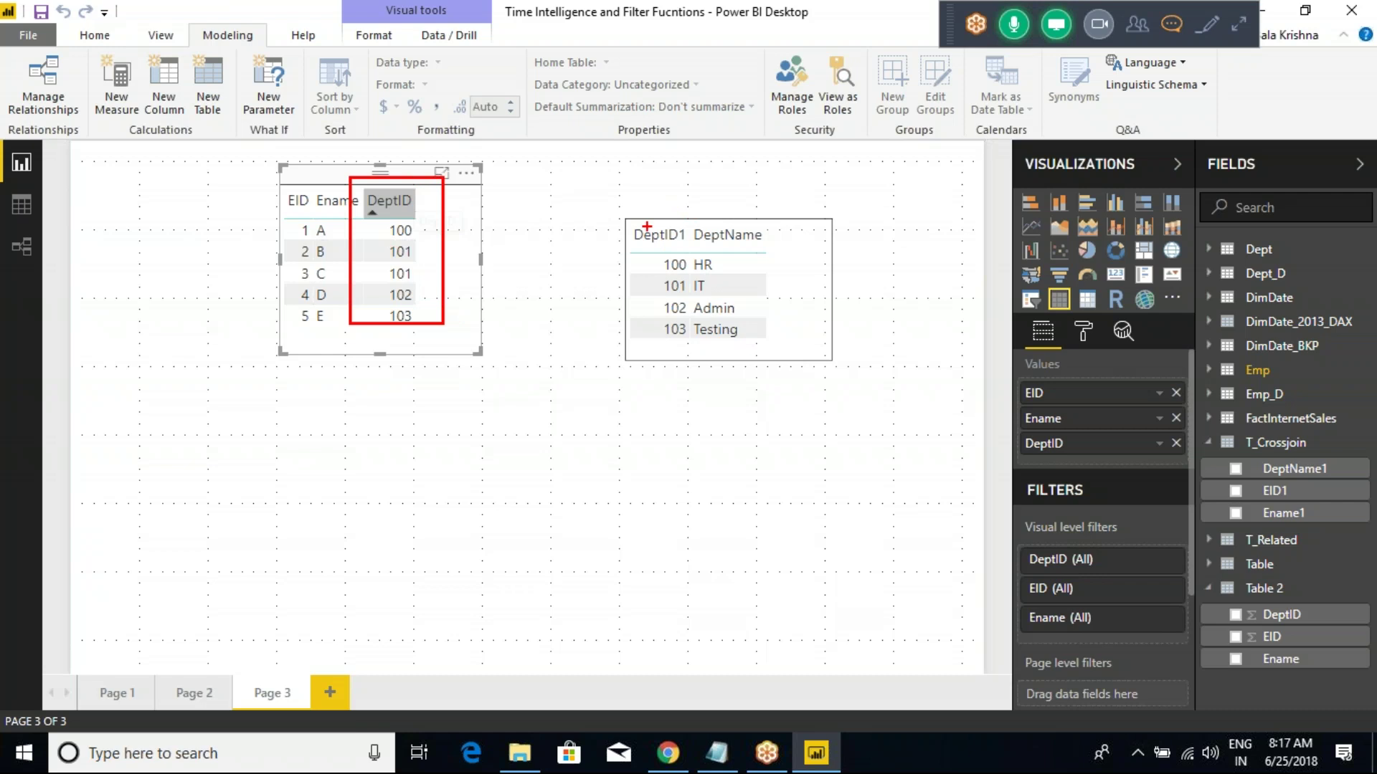
pyautogui.moveTo(617, 209); pyautogui.dragTo(692, 361)
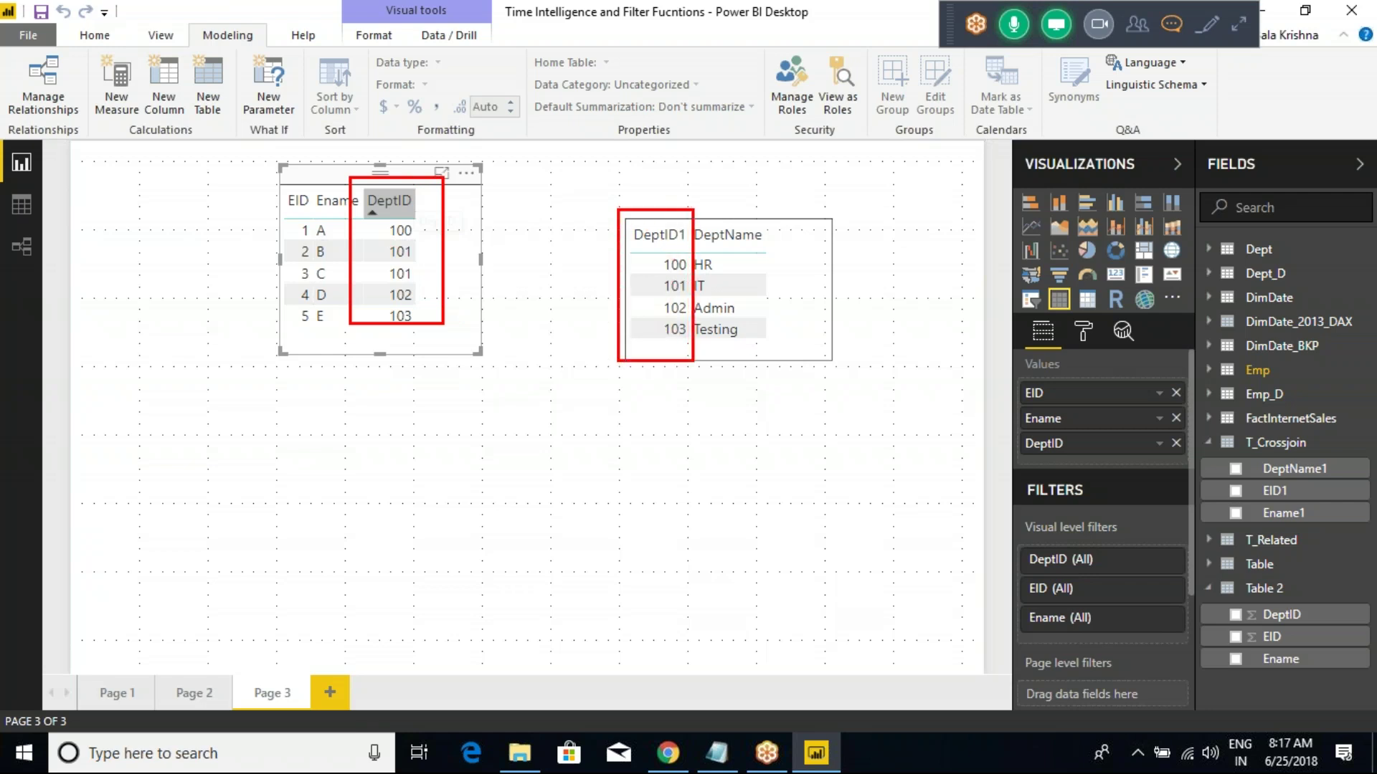
pyautogui.moveTo(439, 253); pyautogui.dragTo(637, 269)
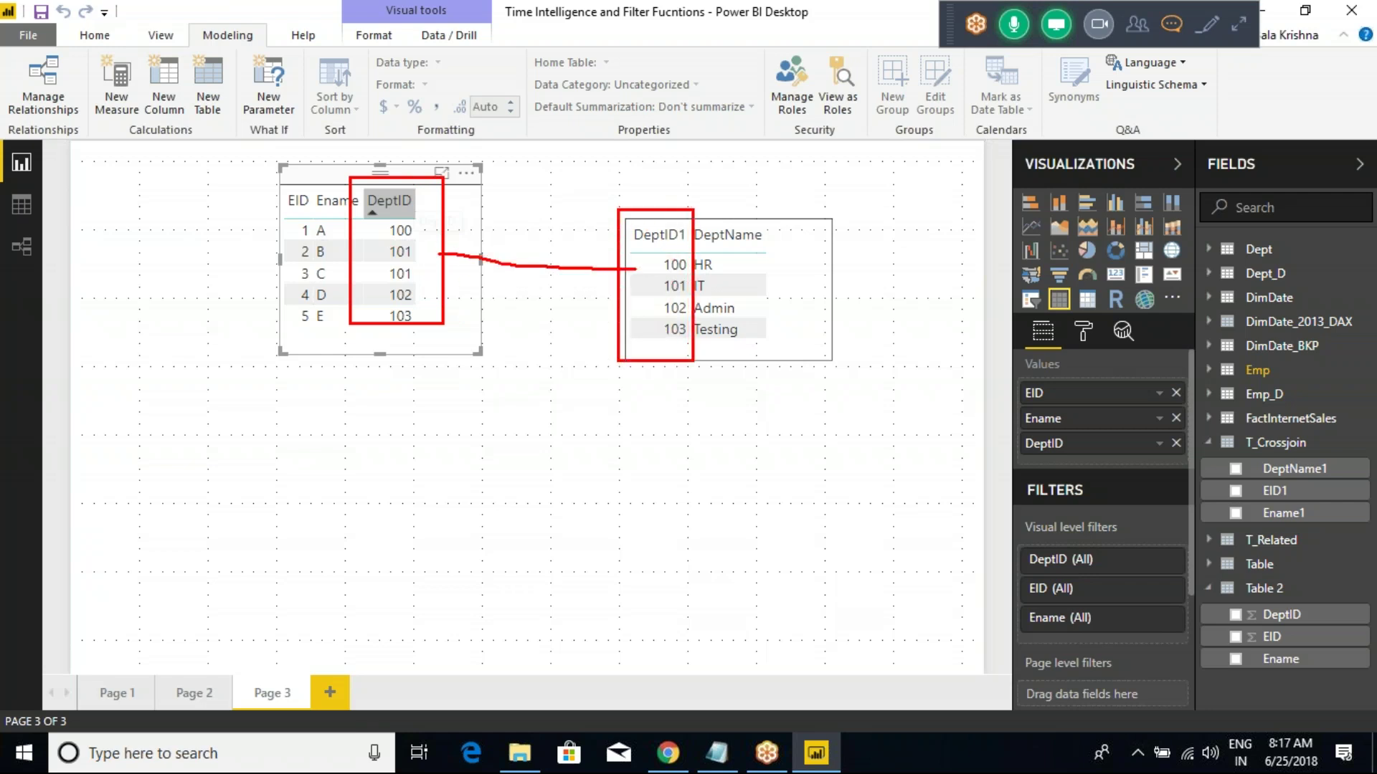
# Step: Annotate the report page by circling the employee table and tracing its 101 rows to the IT department name
pyautogui.moveTo(323, 337)
pyautogui.mouseDown()
pyautogui.moveTo(334, 408)
pyautogui.moveTo(353, 431)
pyautogui.moveTo(718, 429)
pyautogui.moveTo(762, 374)
pyautogui.mouseUp()
pyautogui.moveTo(323, 346); pyautogui.dragTo(386, 355)
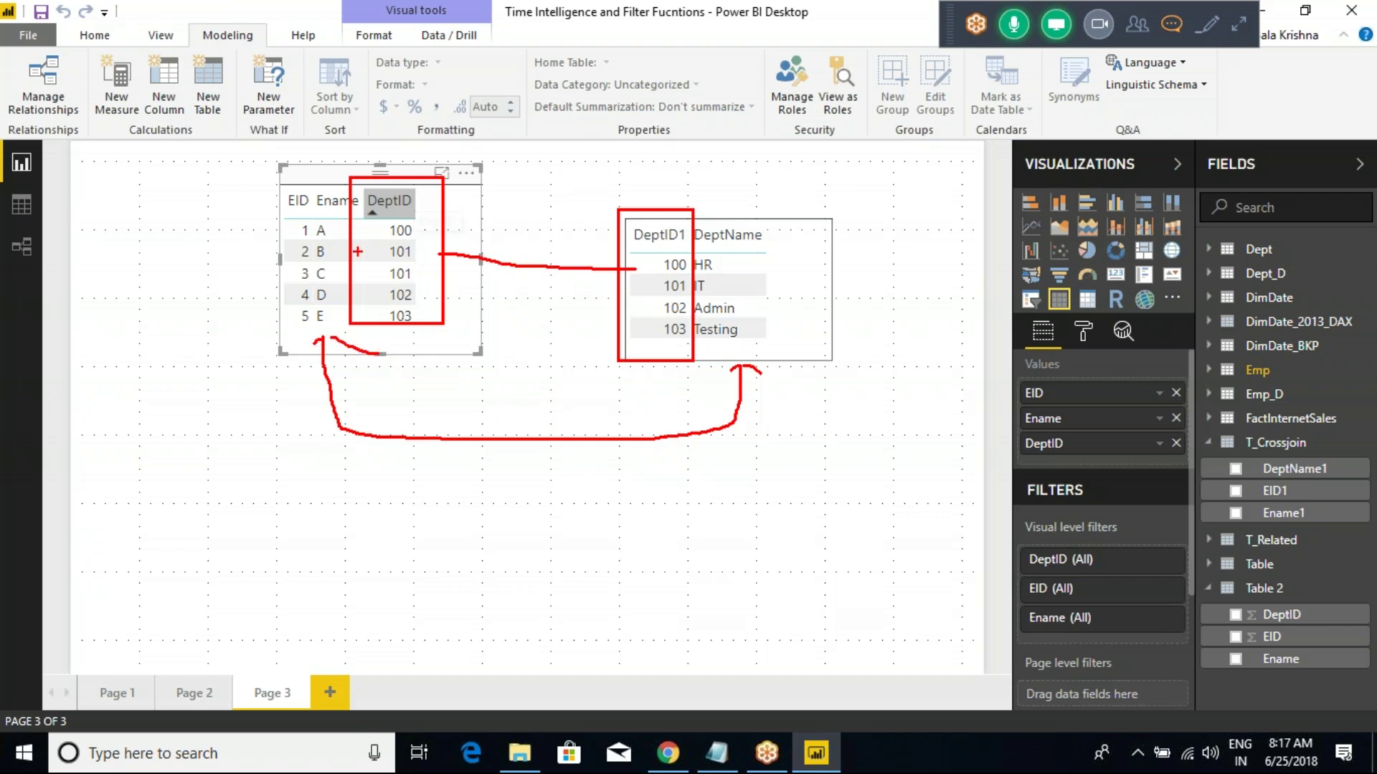
pyautogui.moveTo(304, 159)
pyautogui.mouseDown()
pyautogui.moveTo(233, 206)
pyautogui.moveTo(251, 324)
pyautogui.moveTo(405, 360)
pyautogui.moveTo(479, 321)
pyautogui.moveTo(392, 171)
pyautogui.moveTo(305, 179)
pyautogui.mouseUp()
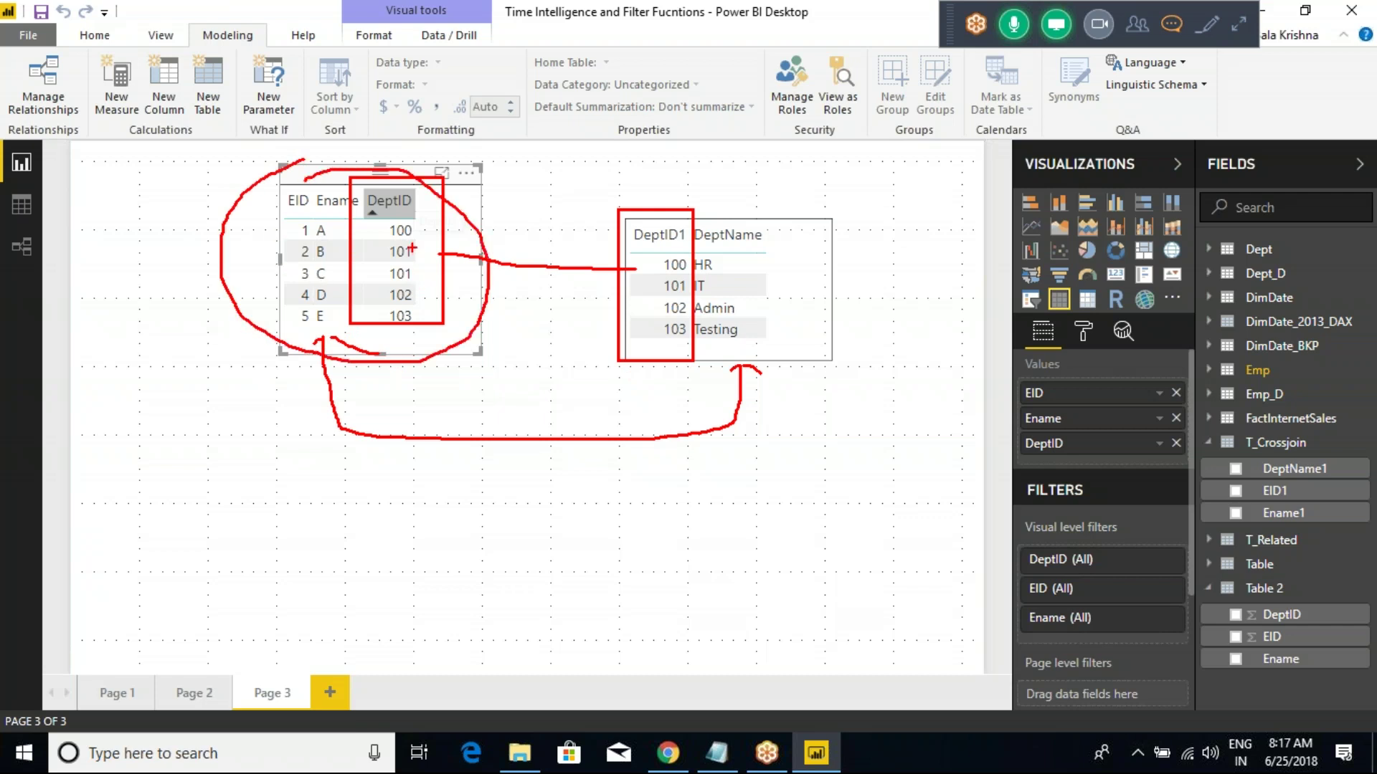
pyautogui.moveTo(435, 247)
pyautogui.mouseDown()
pyautogui.moveTo(435, 274)
pyautogui.moveTo(441, 261)
pyautogui.mouseUp()
pyautogui.moveTo(394, 184)
pyautogui.mouseDown()
pyautogui.moveTo(389, 273)
pyautogui.moveTo(391, 214)
pyautogui.mouseUp()
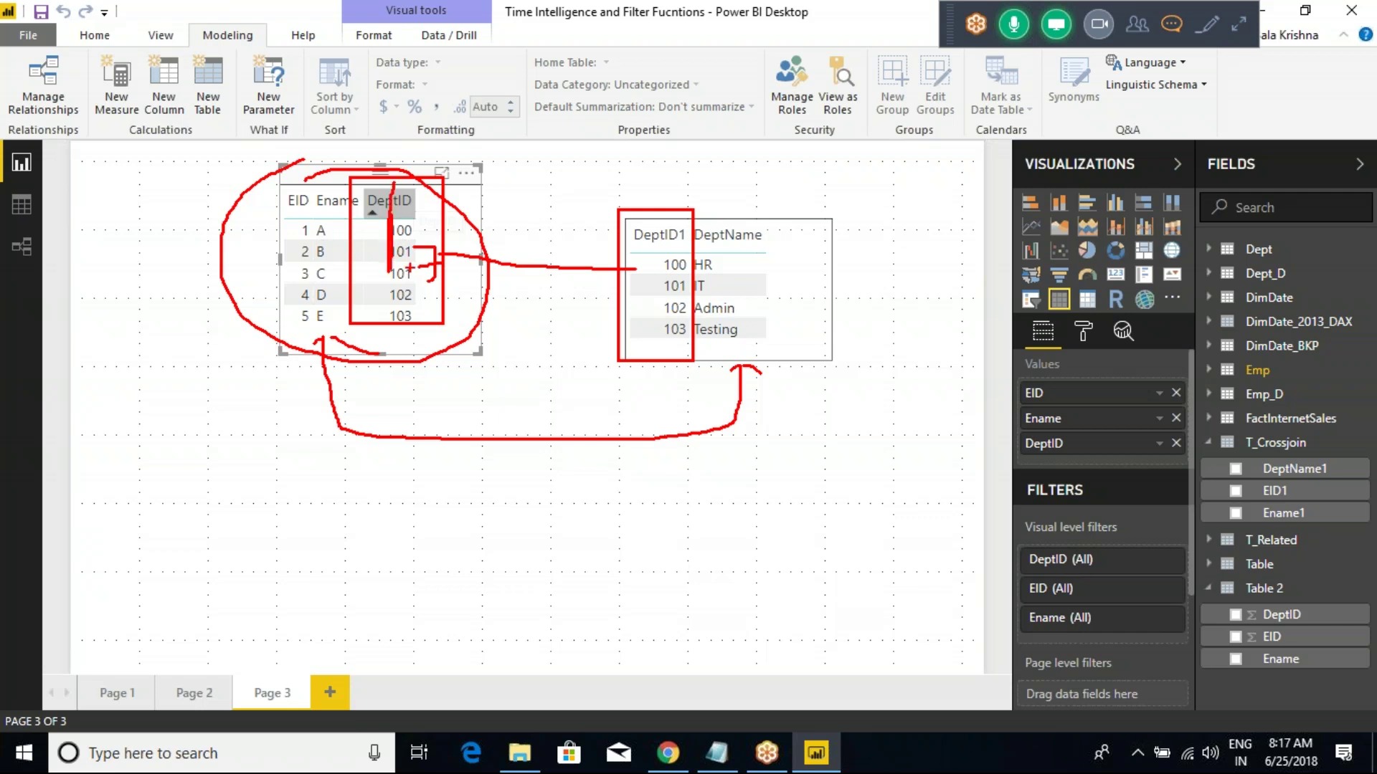
pyautogui.moveTo(431, 260)
pyautogui.mouseDown()
pyautogui.moveTo(674, 122)
pyautogui.moveTo(795, 213)
pyautogui.moveTo(770, 267)
pyautogui.moveTo(724, 290)
pyautogui.mouseUp()
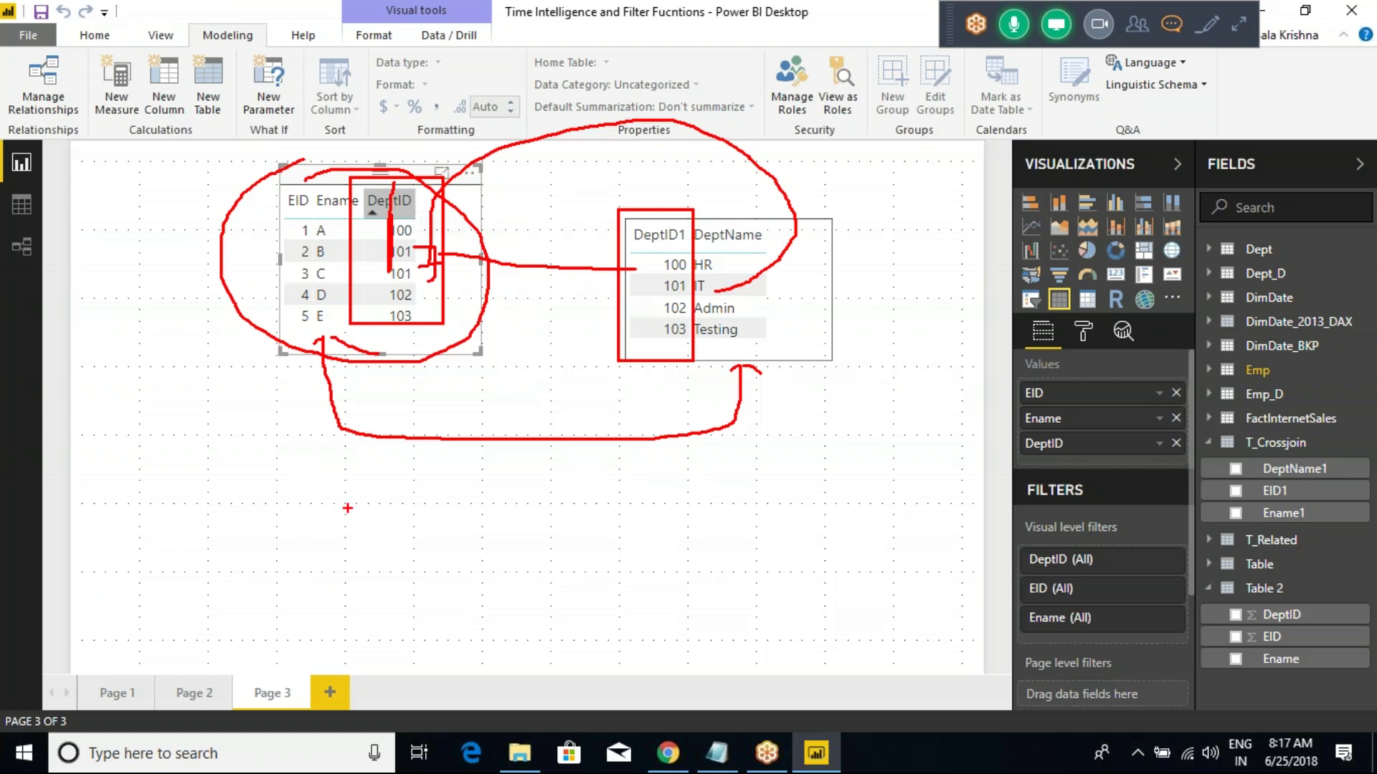
# Step: Sketch a department-equals-IT condition below the tables, clear it, draw an arrow linking both tables, and clear that too
pyautogui.moveTo(346, 515); pyautogui.dragTo(425, 508)
pyautogui.moveTo(410, 474); pyautogui.dragTo(443, 502)
pyautogui.moveTo(496, 507); pyautogui.dragTo(560, 491)
pyautogui.moveTo(613, 482)
pyautogui.mouseDown()
pyautogui.moveTo(616, 505)
pyautogui.moveTo(653, 486)
pyautogui.mouseUp()
pyautogui.moveTo(613, 504); pyautogui.dragTo(657, 504)
pyautogui.click(671, 497)
pyautogui.moveTo(581, 471); pyautogui.dragTo(685, 468)
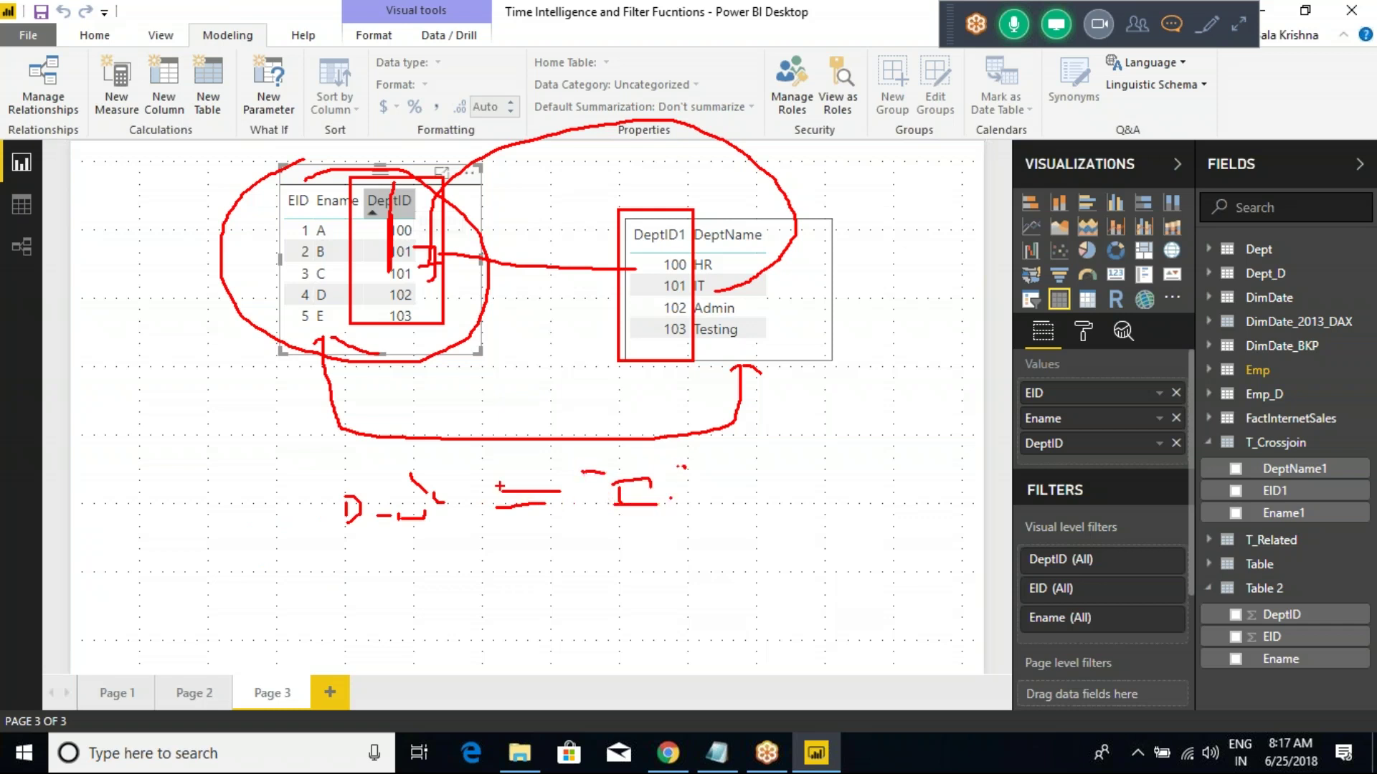
pyautogui.press('Escape')
pyautogui.moveTo(384, 168)
pyautogui.mouseDown()
pyautogui.moveTo(411, 137)
pyautogui.moveTo(525, 91)
pyautogui.moveTo(576, 95)
pyautogui.moveTo(620, 148)
pyautogui.moveTo(626, 191)
pyautogui.moveTo(609, 187)
pyautogui.moveTo(637, 193)
pyautogui.moveTo(393, 171)
pyautogui.mouseUp()
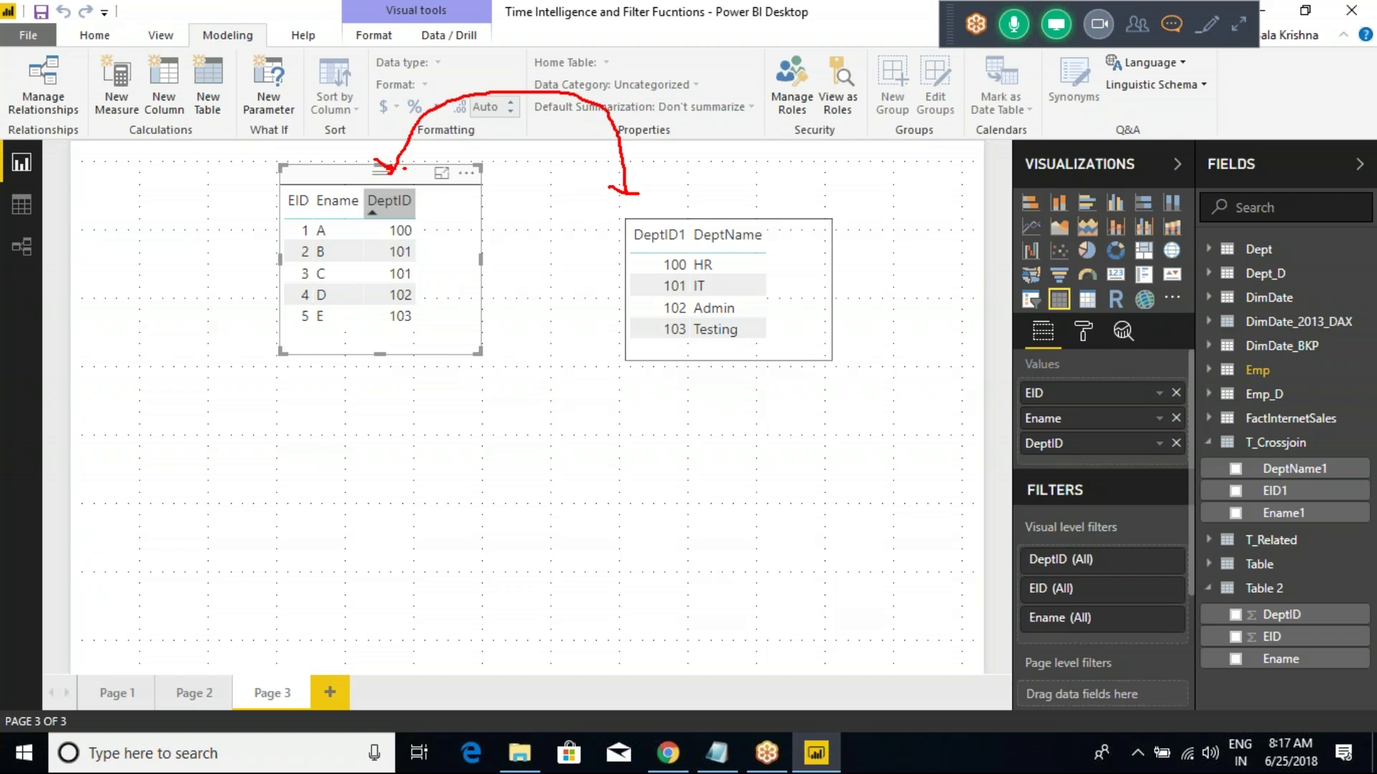
pyautogui.press('Escape')
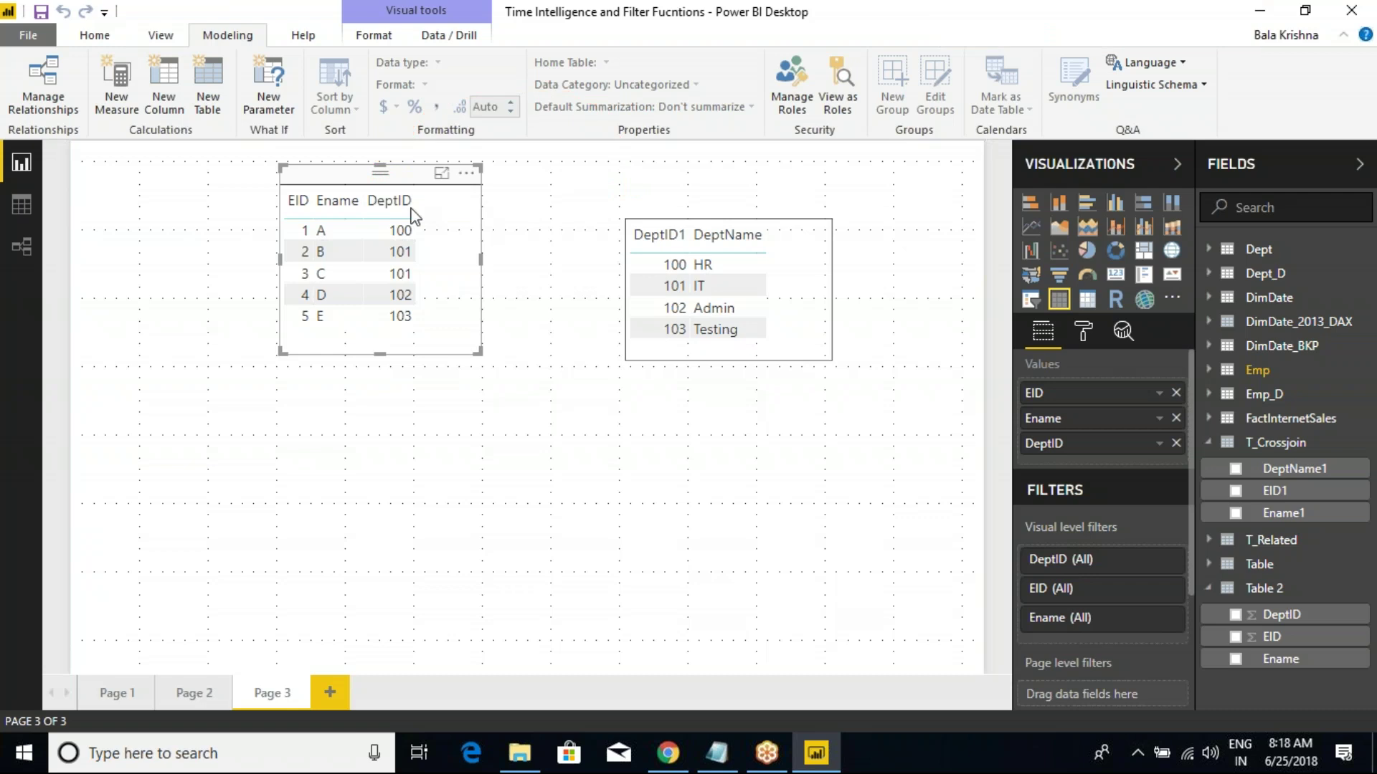
# Step: Display Table 2 in the data view and remove the Emp[DeptID]=101 condition from its FILTER formula
pyautogui.click(21, 208)
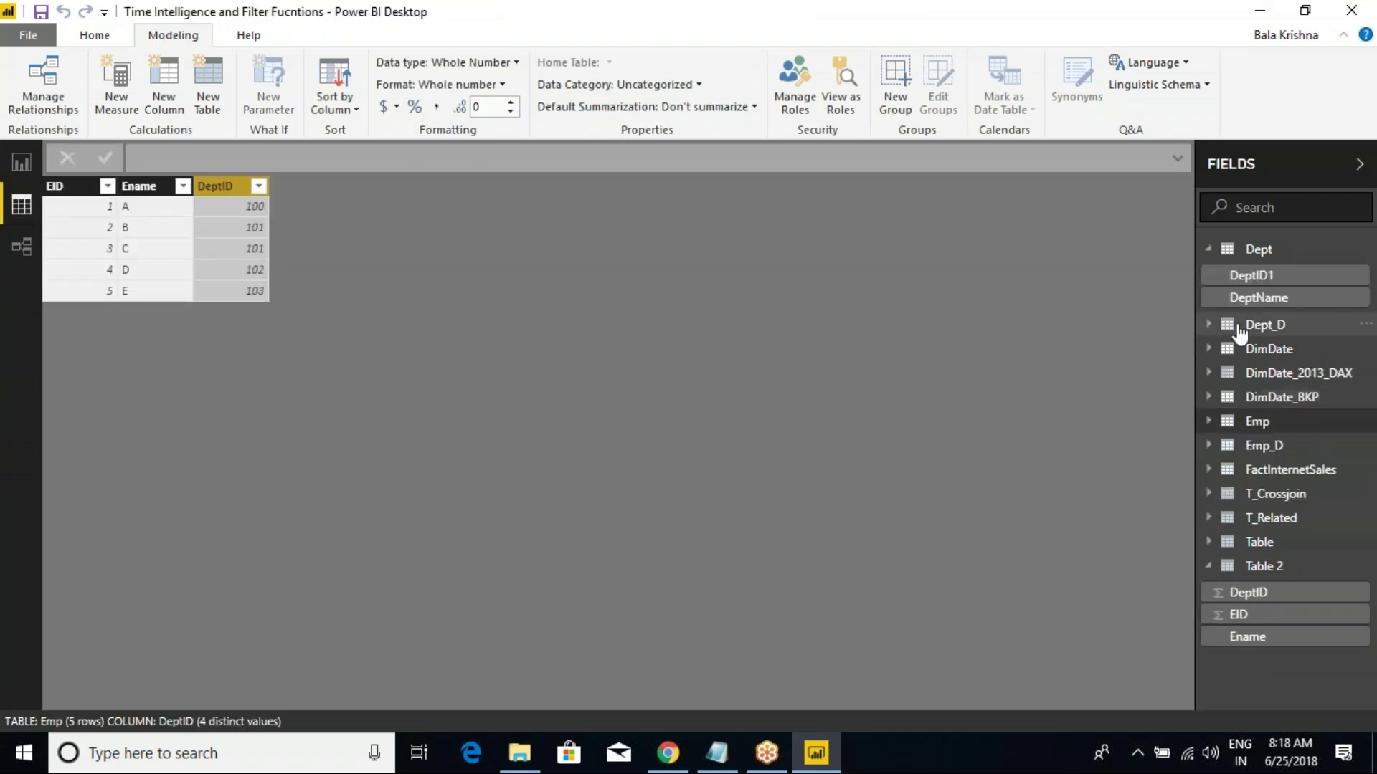
pyautogui.click(1258, 568)
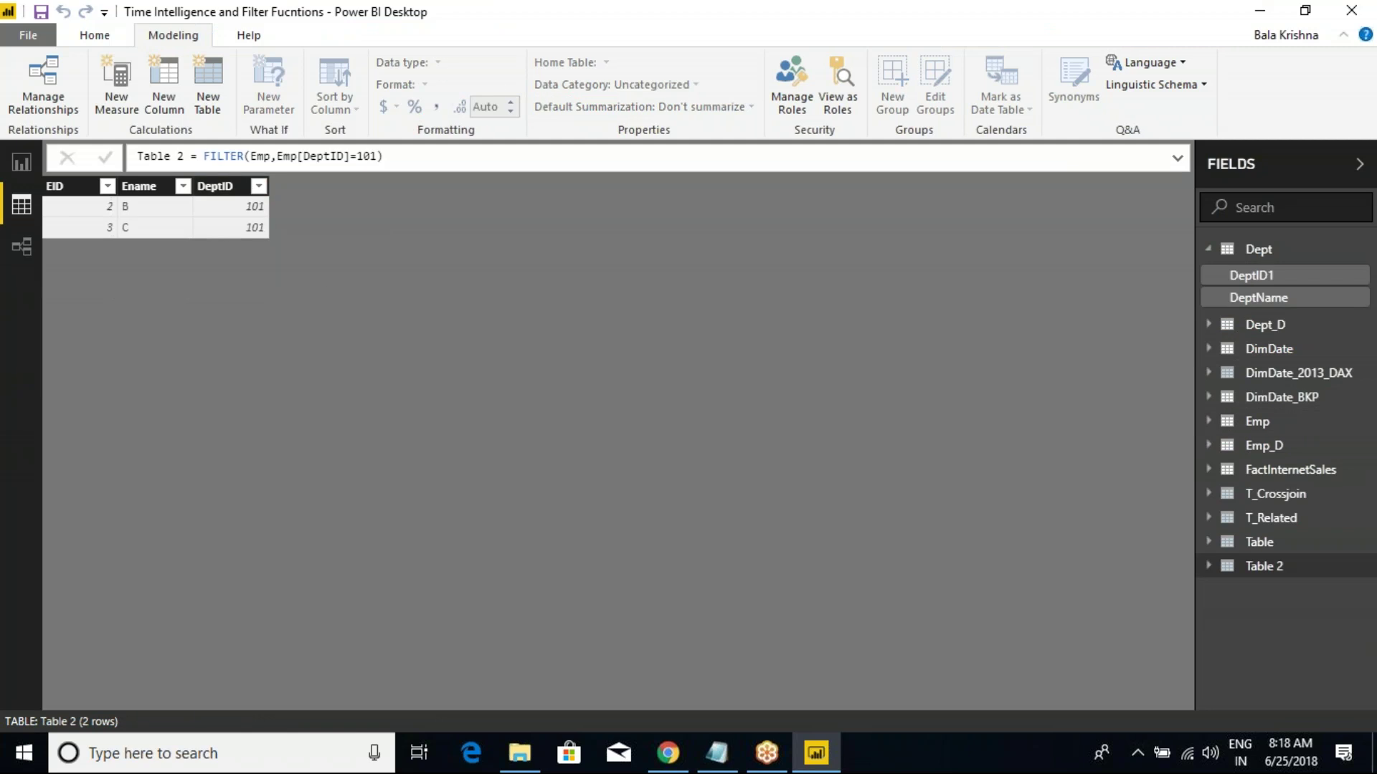
pyautogui.click(377, 155)
pyautogui.press('BackSpace')
pyautogui.press('BackSpace')
pyautogui.press('BackSpace')
pyautogui.press('BackSpace')
pyautogui.press('BackSpace')
pyautogui.press('BackSpace')
pyautogui.press('BackSpace')
pyautogui.press('BackSpace')
pyautogui.press('BackSpace')
pyautogui.press('BackSpace')
pyautogui.press('BackSpace')
pyautogui.press('BackSpace')
pyautogui.press('BackSpace')
pyautogui.press('BackSpace')
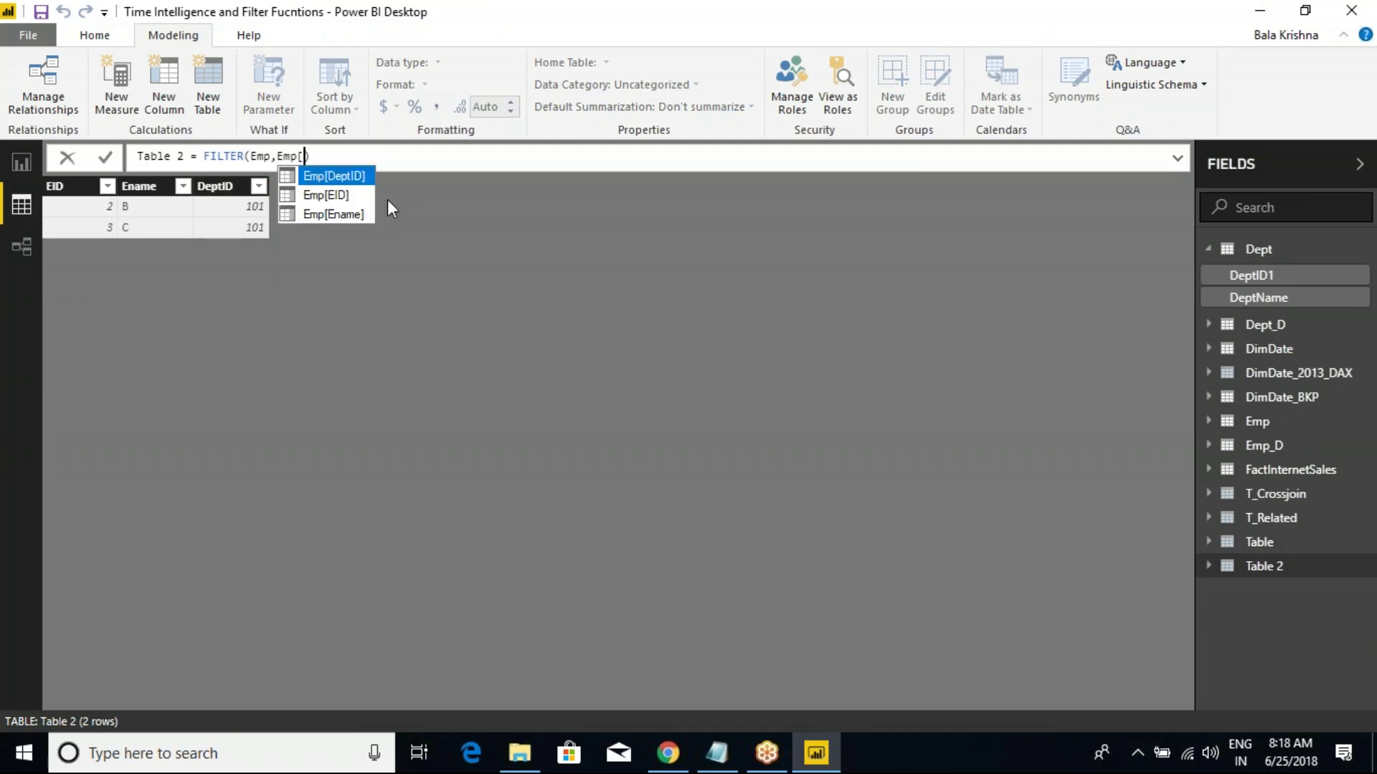
pyautogui.press('BackSpace')
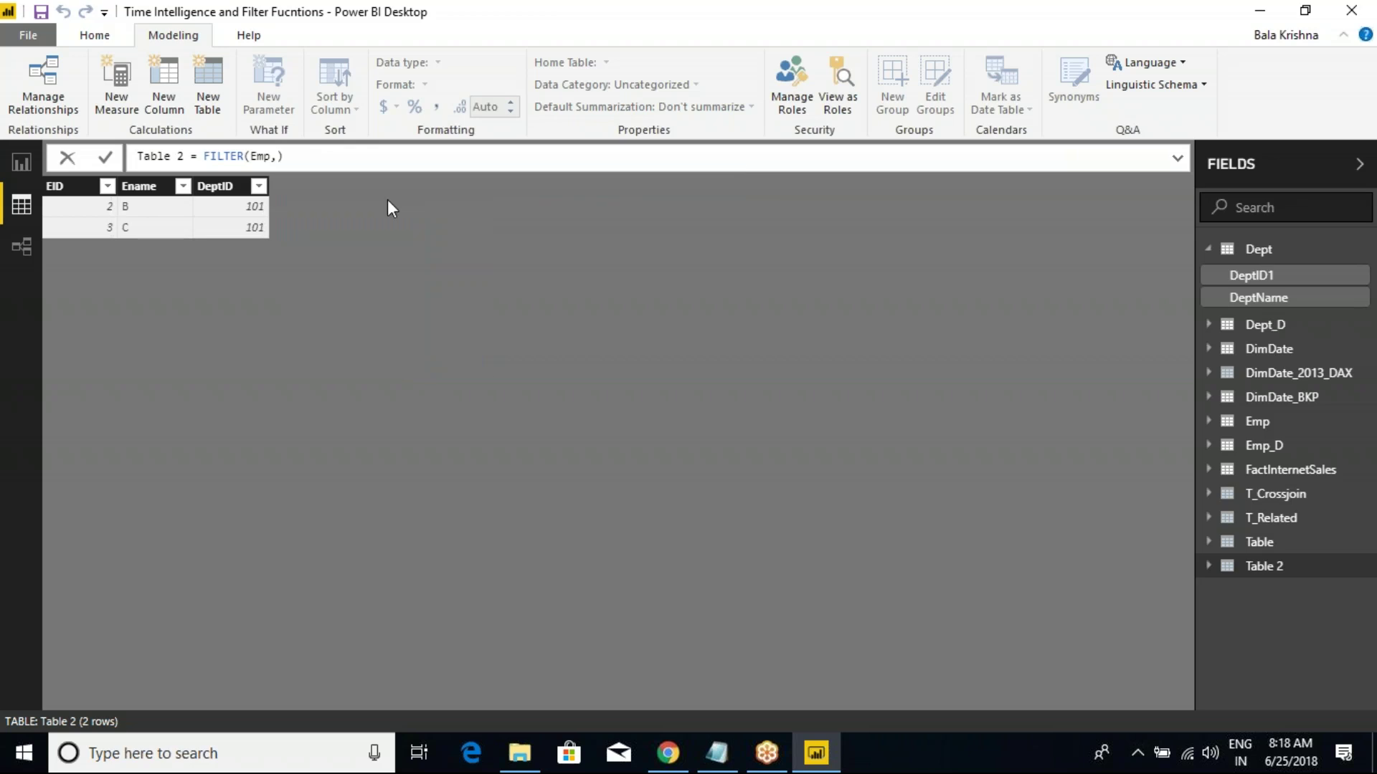
# Step: Try to reference DEPTNAME directly as the filter condition on Emp, then remove it
pyautogui.write('DEPT')
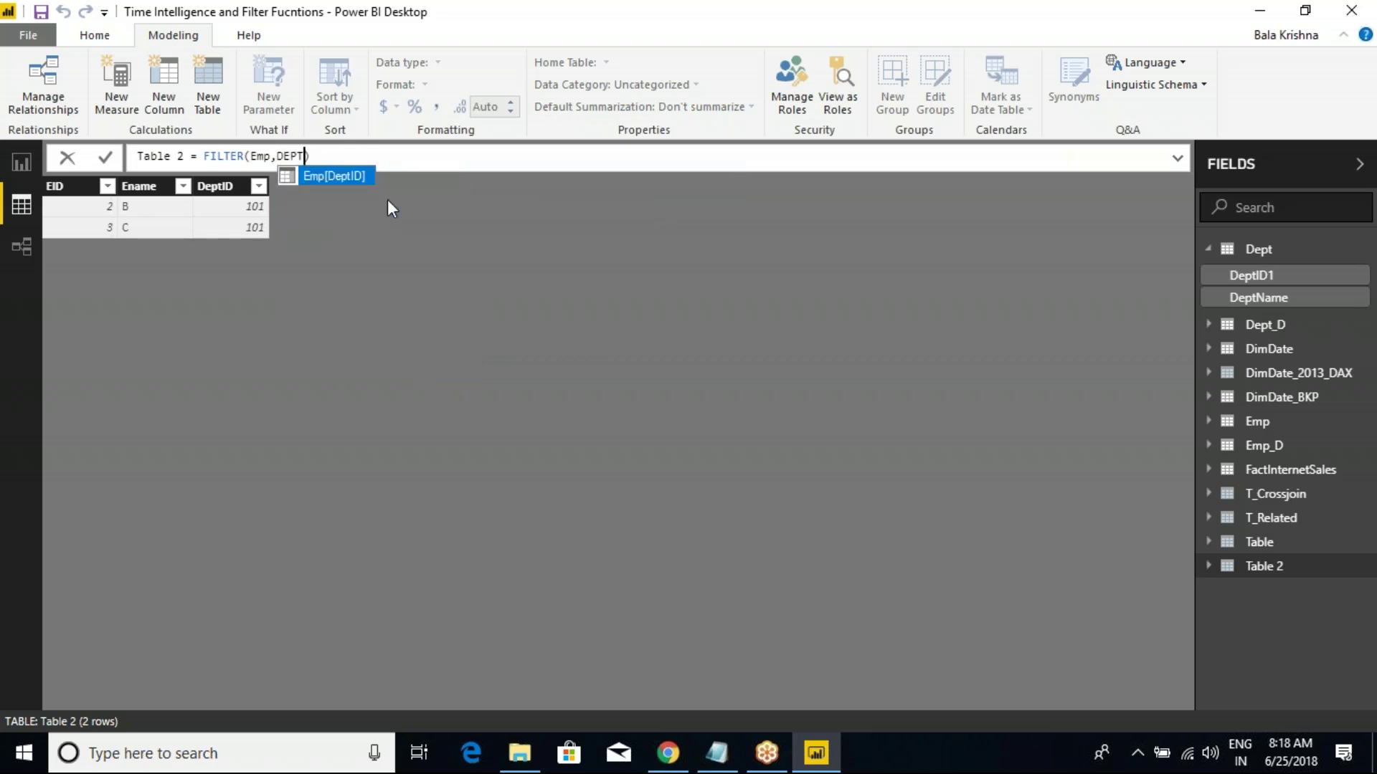
pyautogui.press('BackSpace')
pyautogui.press('BackSpace')
pyautogui.press('BackSpace')
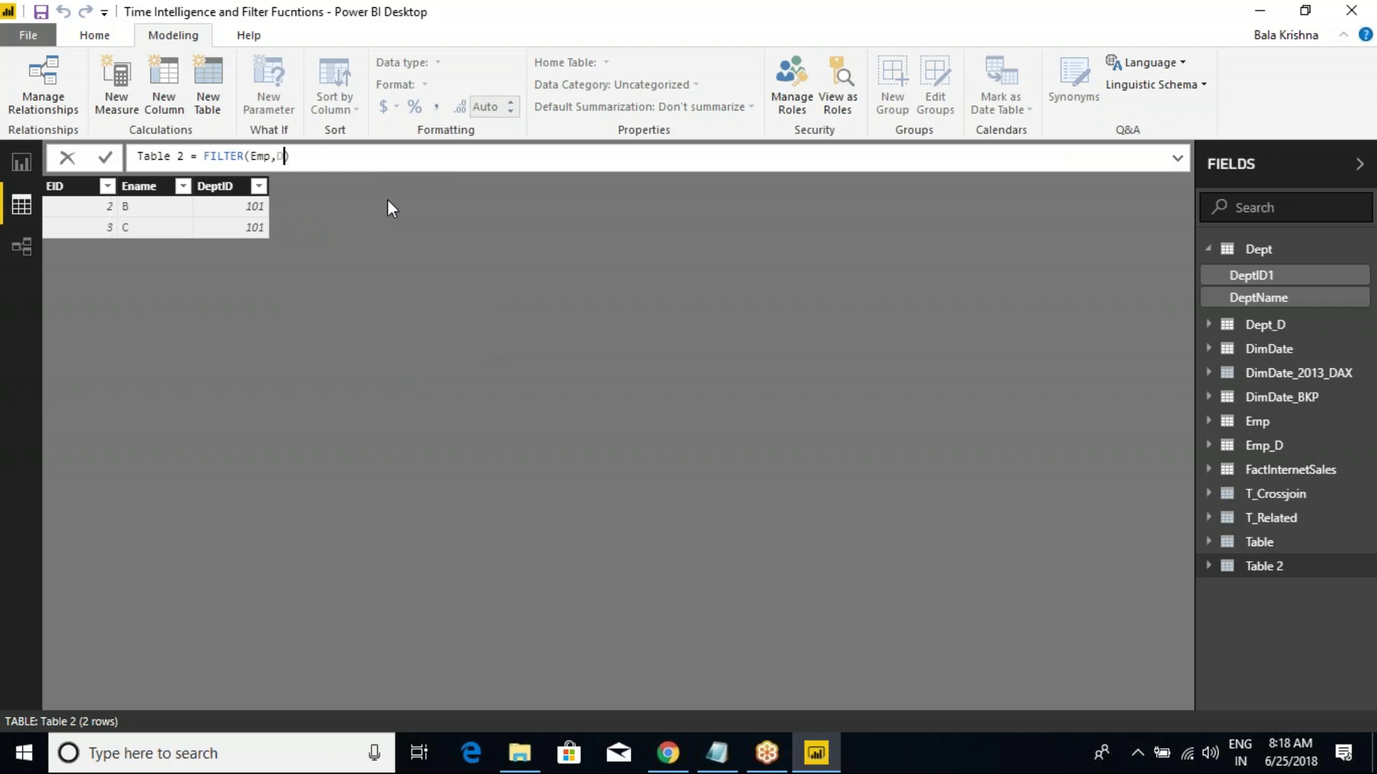
pyautogui.write('EPTNA')
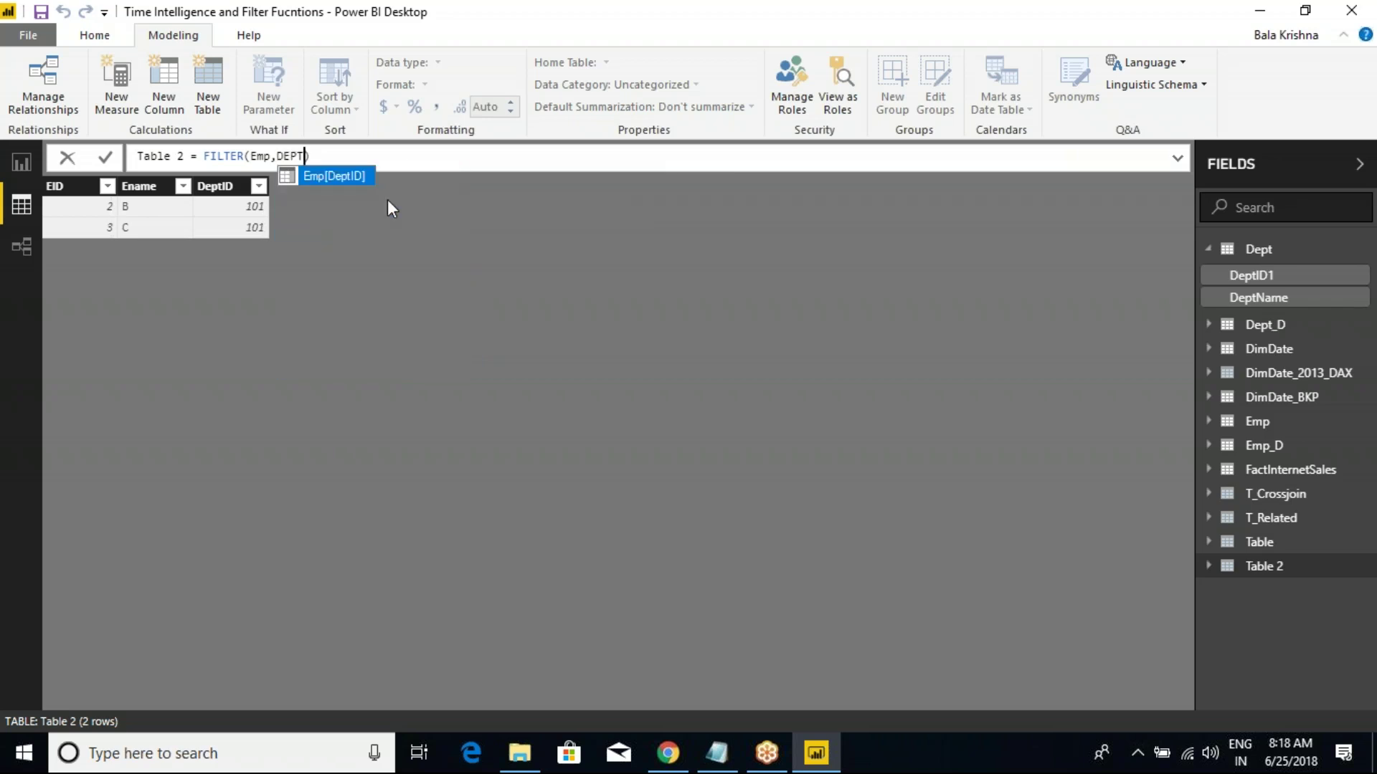
pyautogui.write('ME')
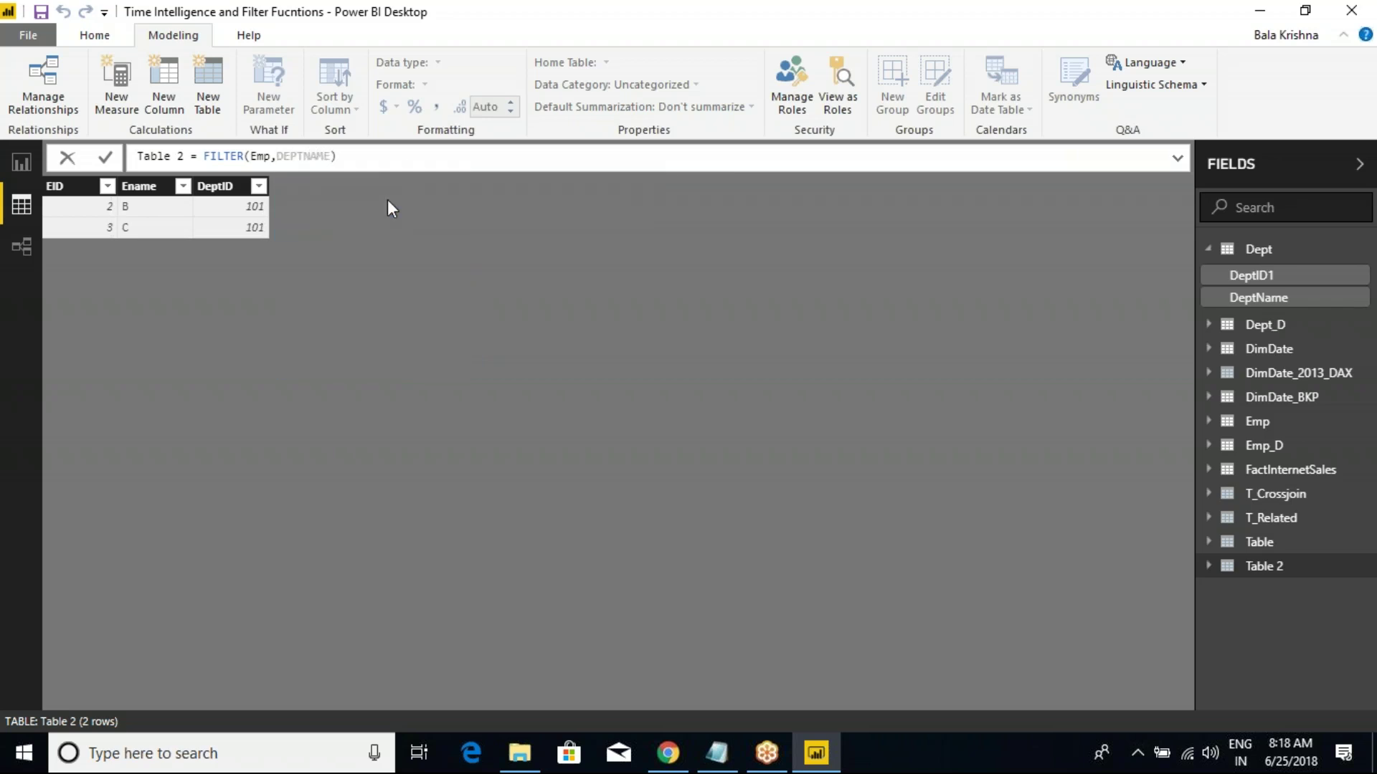
pyautogui.press('BackSpace')
pyautogui.press('BackSpace')
pyautogui.press('BackSpace')
pyautogui.press('BackSpace')
pyautogui.press('BackSpace')
pyautogui.press('BackSpace')
pyautogui.press('BackSpace')
pyautogui.press('BackSpace')
# Step: Enter RELATED( as the filter expression and examine the Dept table and columns suggested for it
pyautogui.moveTo(258, 168); pyautogui.dragTo(270, 271)
pyautogui.moveTo(256, 183)
pyautogui.mouseDown()
pyautogui.moveTo(256, 91)
pyautogui.moveTo(432, 153)
pyautogui.mouseUp()
pyautogui.write('RELATED')
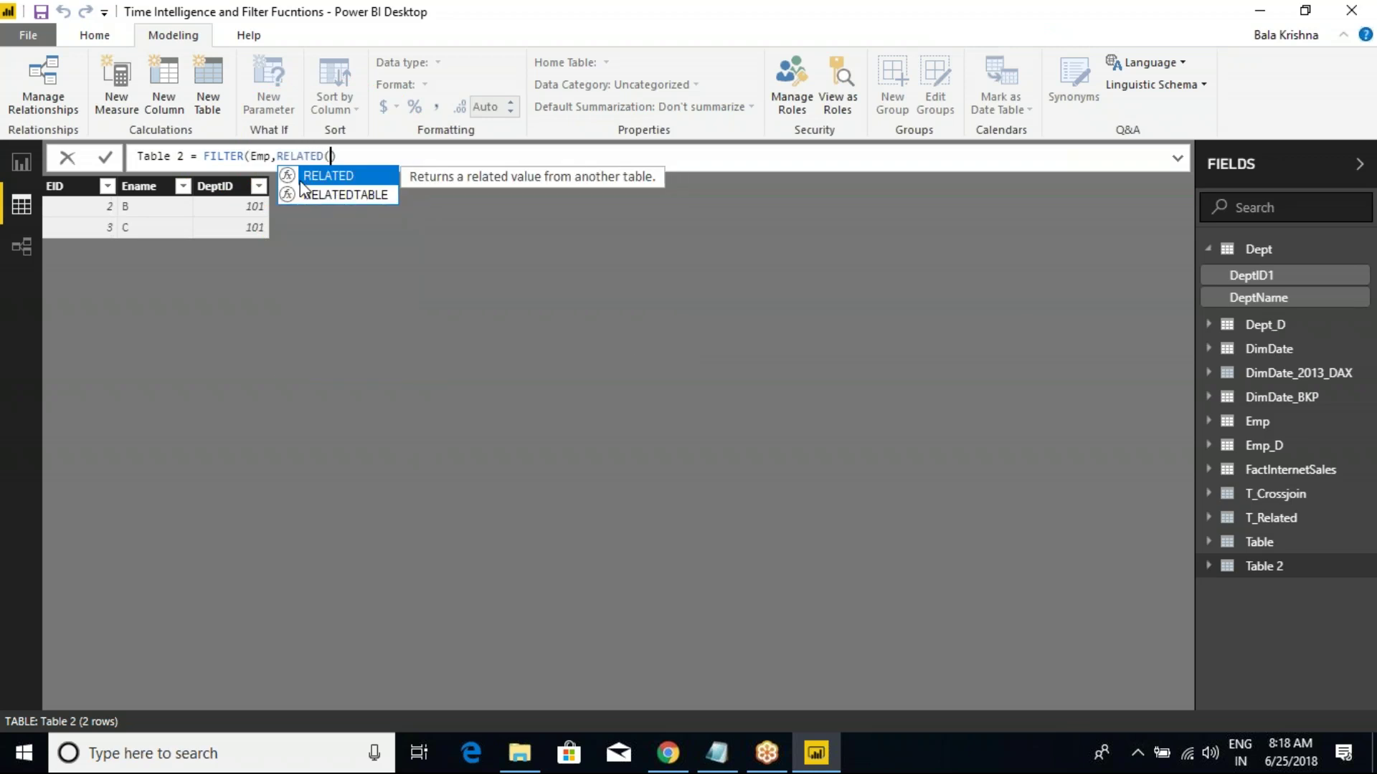
pyautogui.write('(')
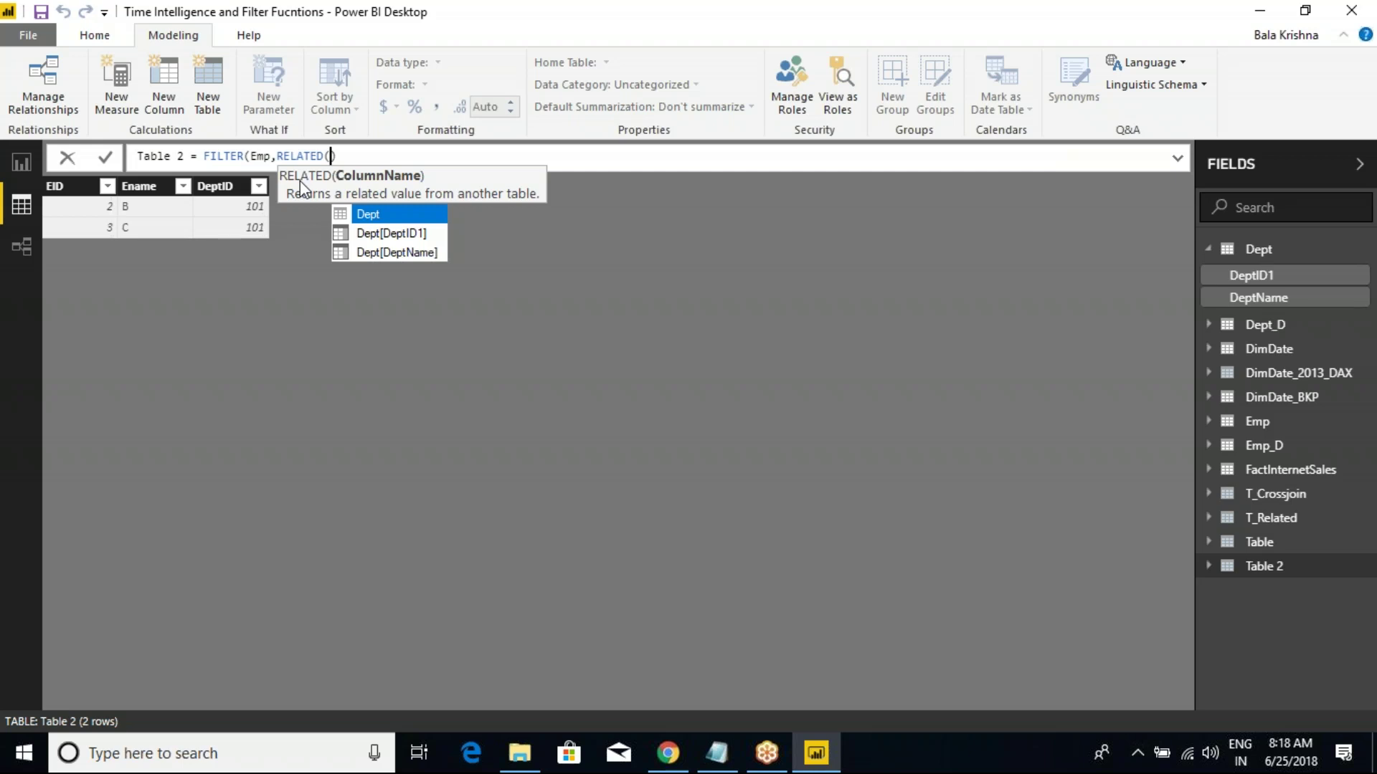
pyautogui.moveTo(323, 207); pyautogui.dragTo(470, 281)
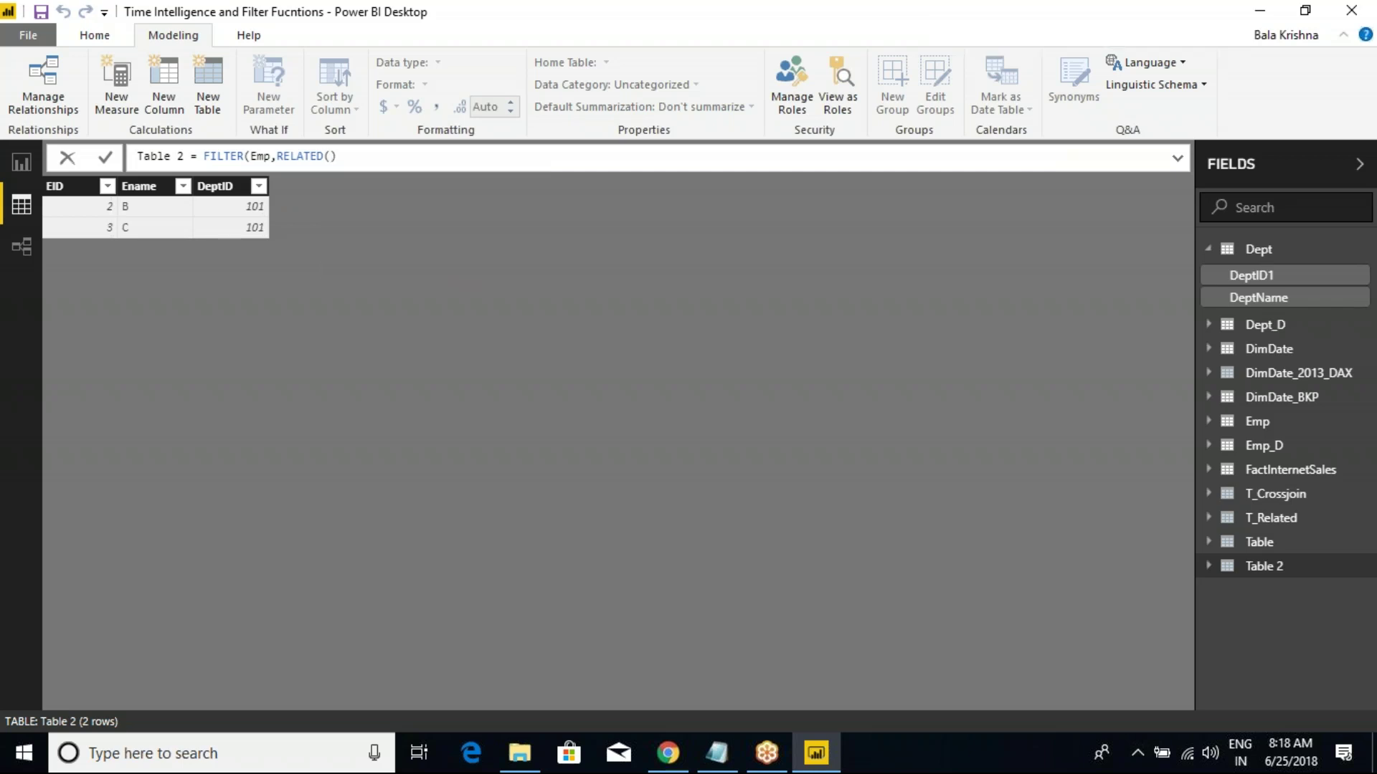
# Step: Replace Table 2's expression with a fresh FILTER(Emp, and leave the filter expression open
pyautogui.click(369, 155)
pyautogui.moveTo(369, 156); pyautogui.dragTo(207, 157)
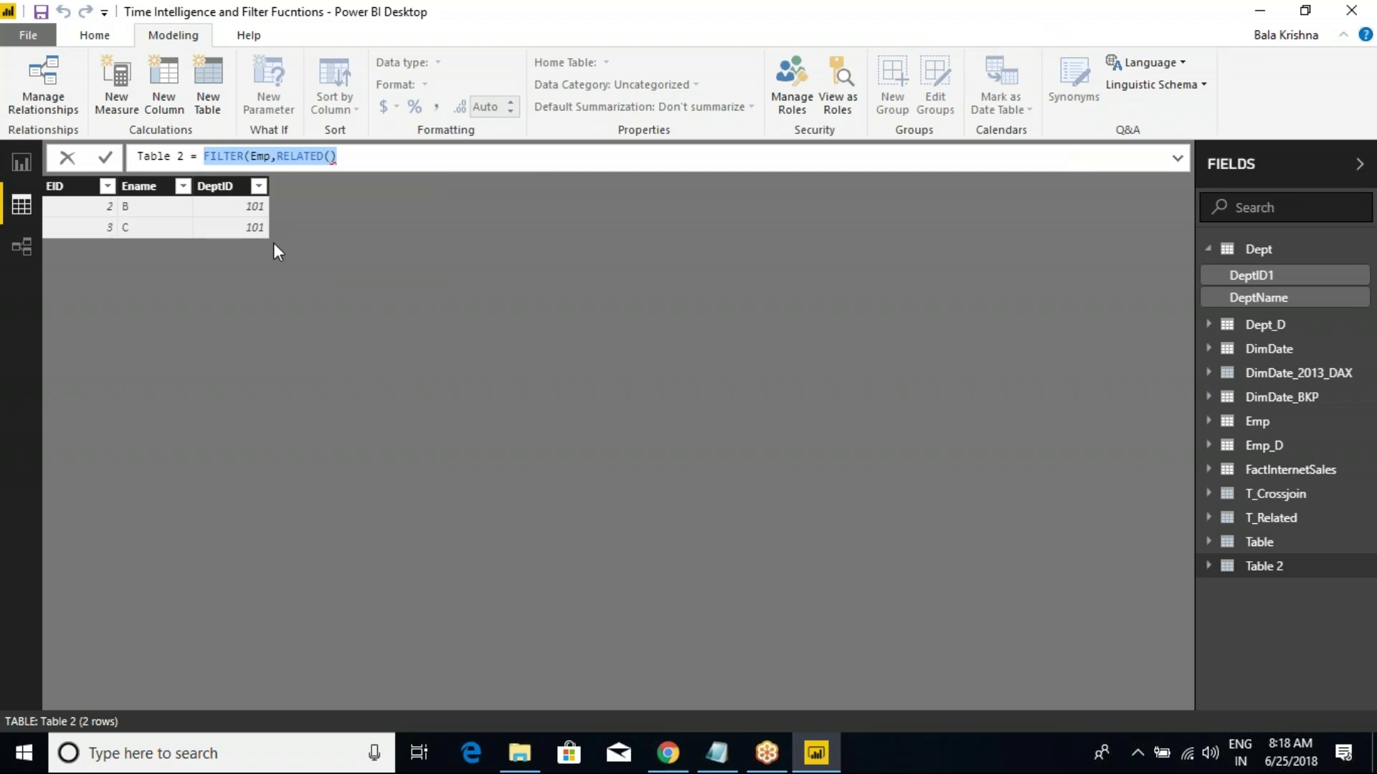
pyautogui.write('FILTER(')
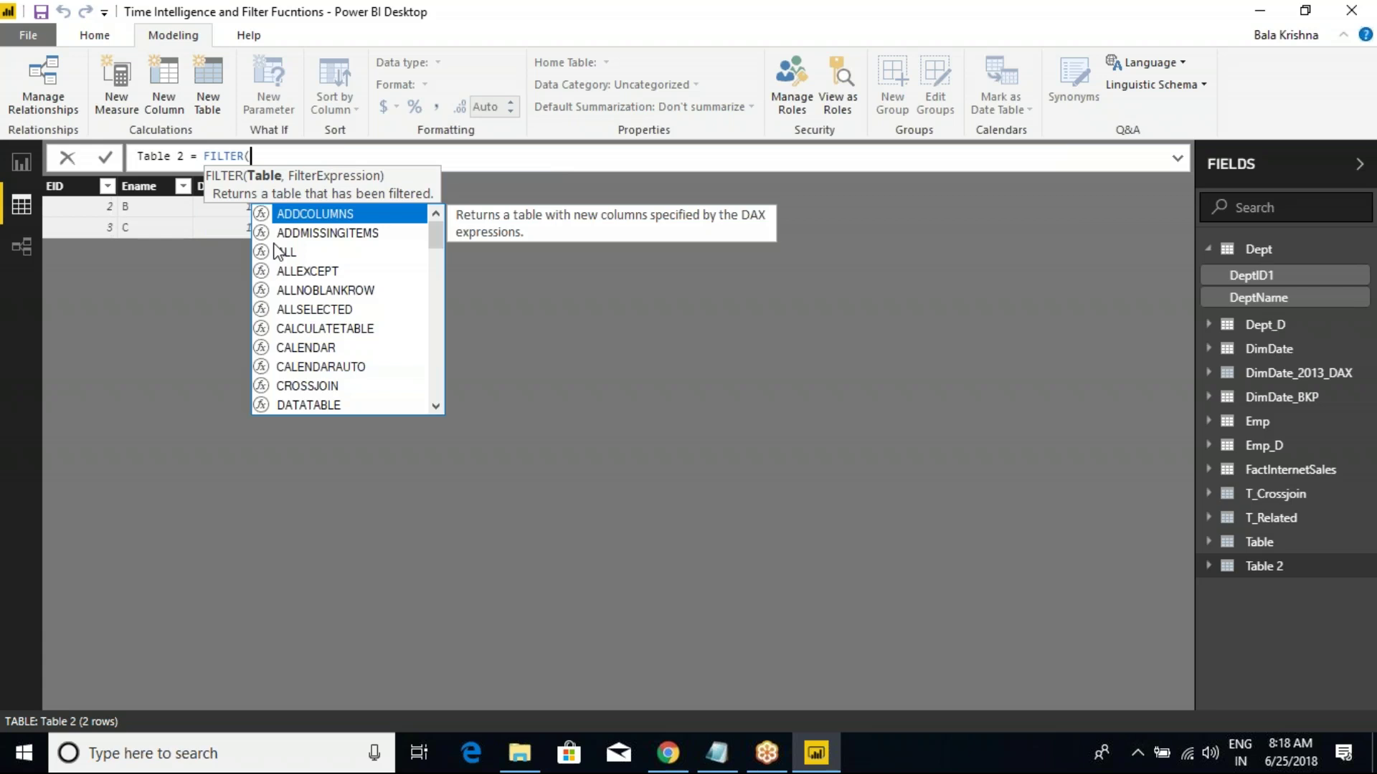
pyautogui.write('Emp')
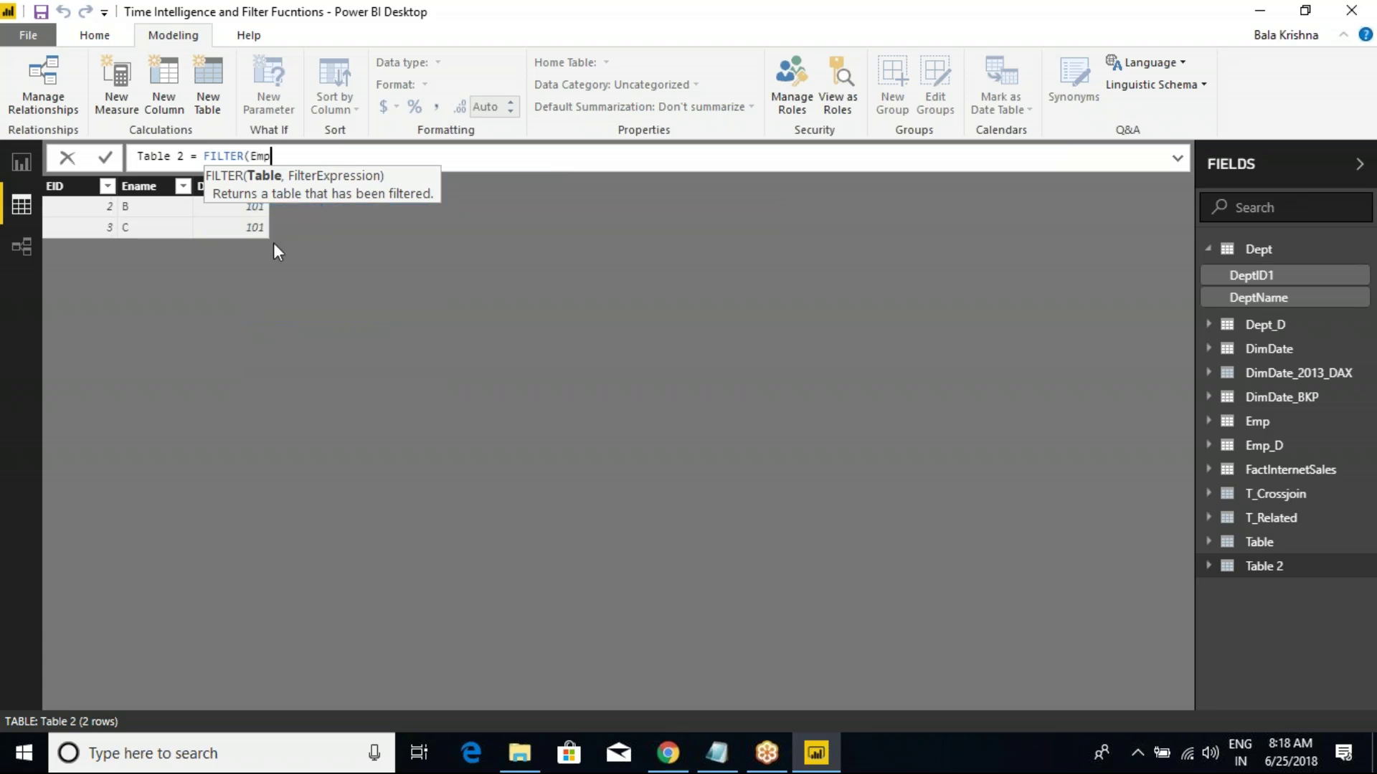
pyautogui.write(',')
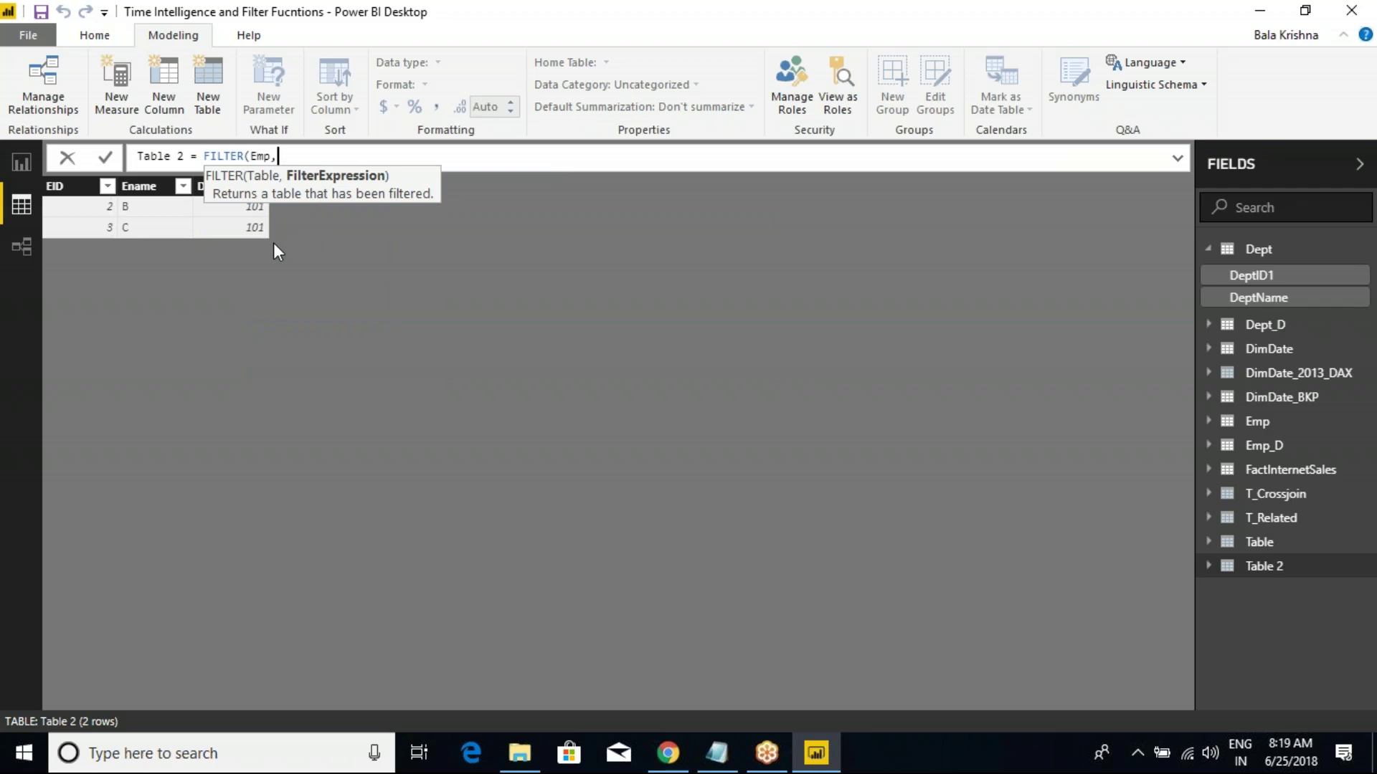
# Step: Try to reference DEPT directly as FILTER's second argument, then delete the entry
pyautogui.write('DEPT')
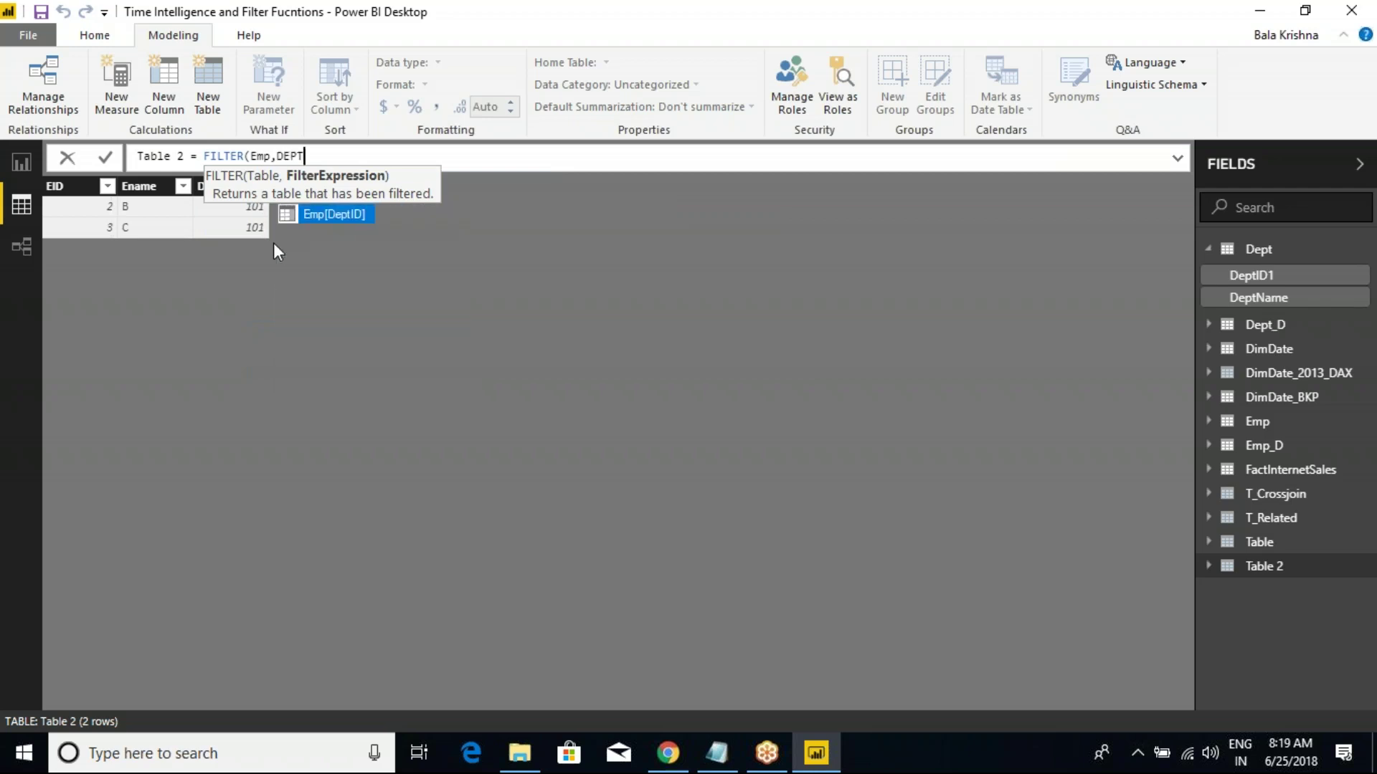
pyautogui.press('BackSpace')
pyautogui.press('BackSpace')
pyautogui.press('BackSpace')
pyautogui.press('BackSpace')
# Step: Start the filter expression with RELATED( and mark the suggested Dept columns, then clear the markings
pyautogui.write('RE')
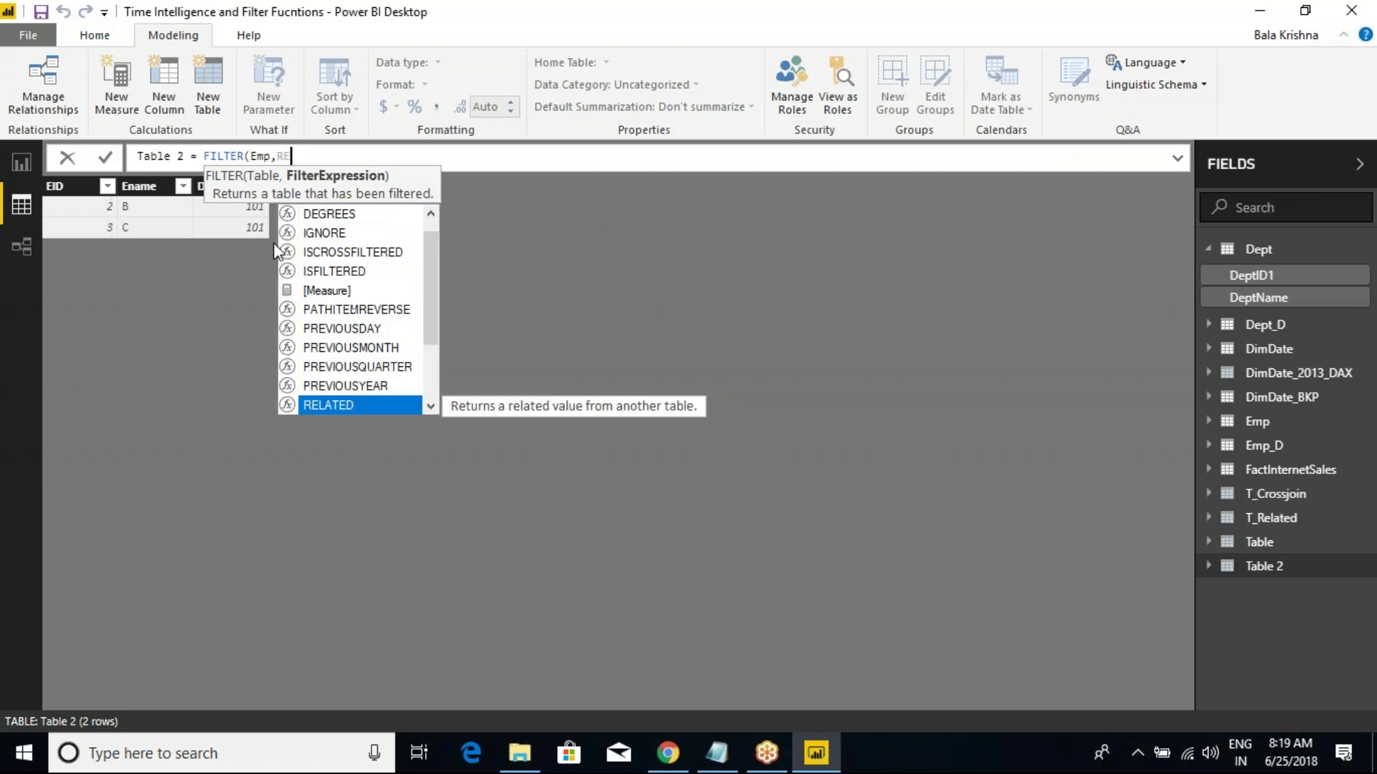
pyautogui.write('LATED(')
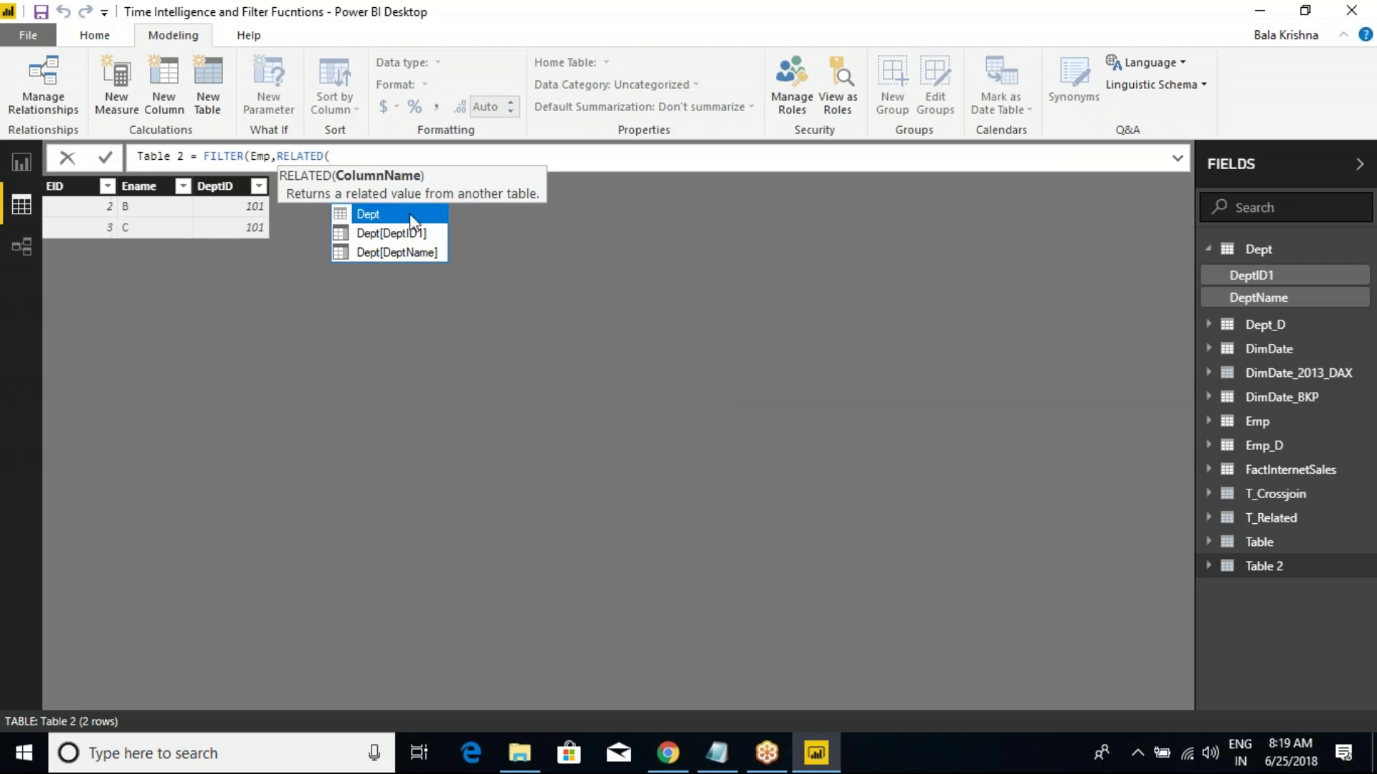
pyautogui.moveTo(420, 217)
pyautogui.mouseDown()
pyautogui.moveTo(466, 216)
pyautogui.moveTo(462, 259)
pyautogui.mouseUp()
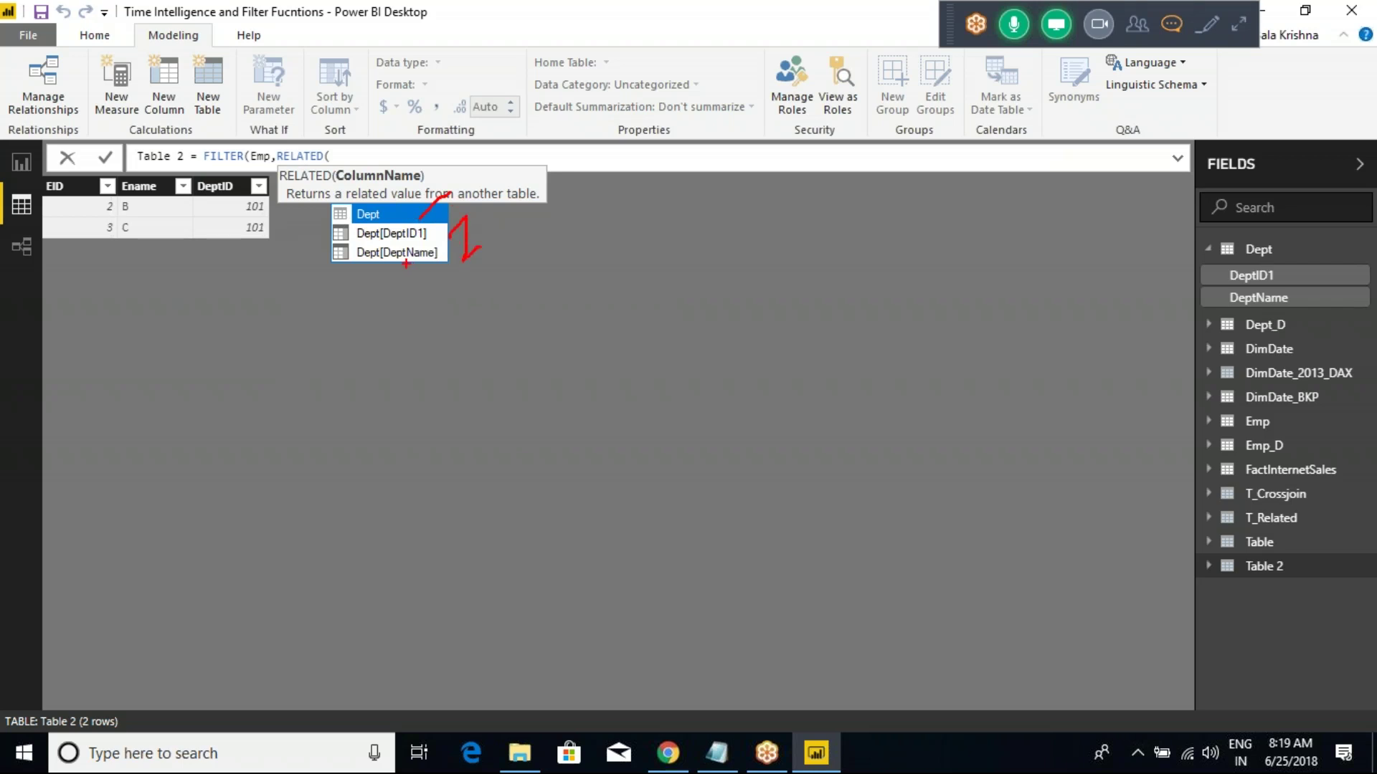
pyautogui.press('Escape')
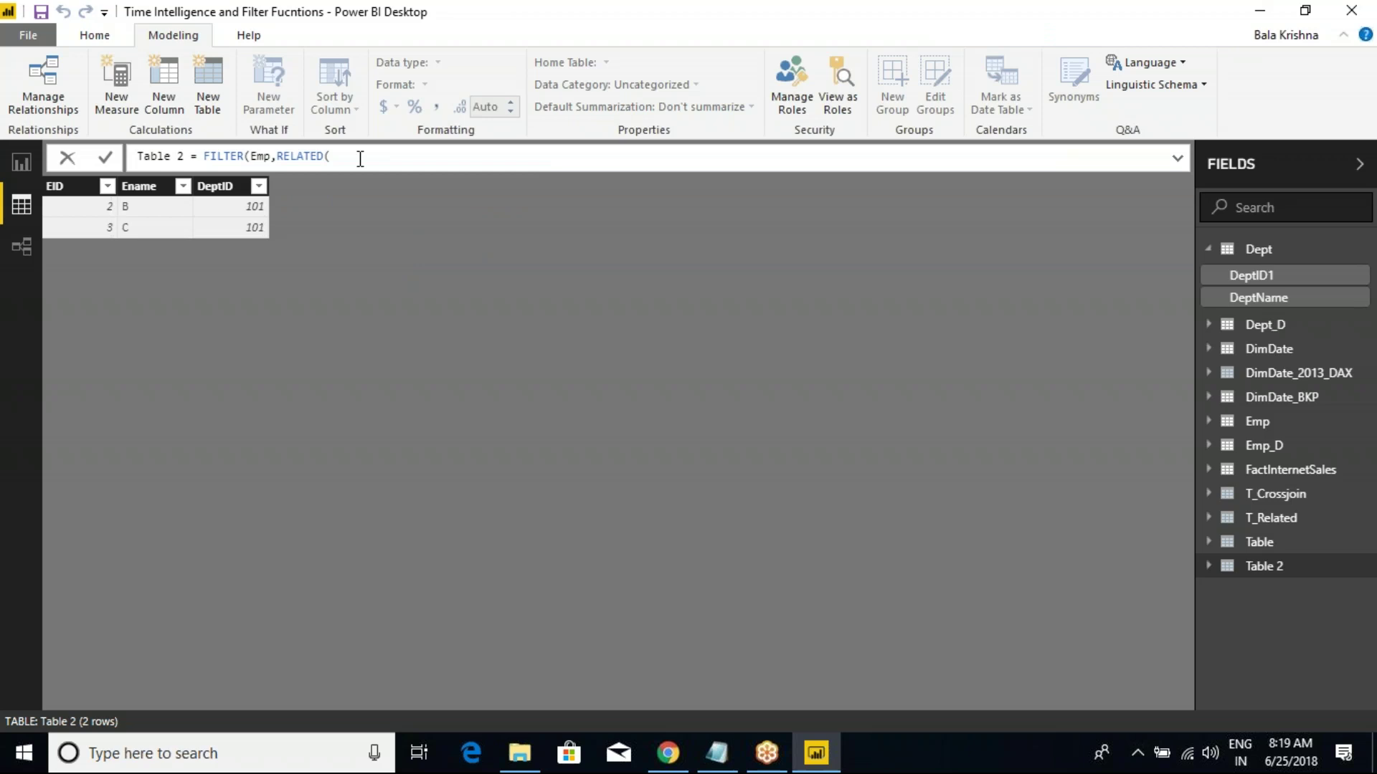
# Step: Try to reference a FACT table inside RELATED, then delete the entry
pyautogui.write('FACT')
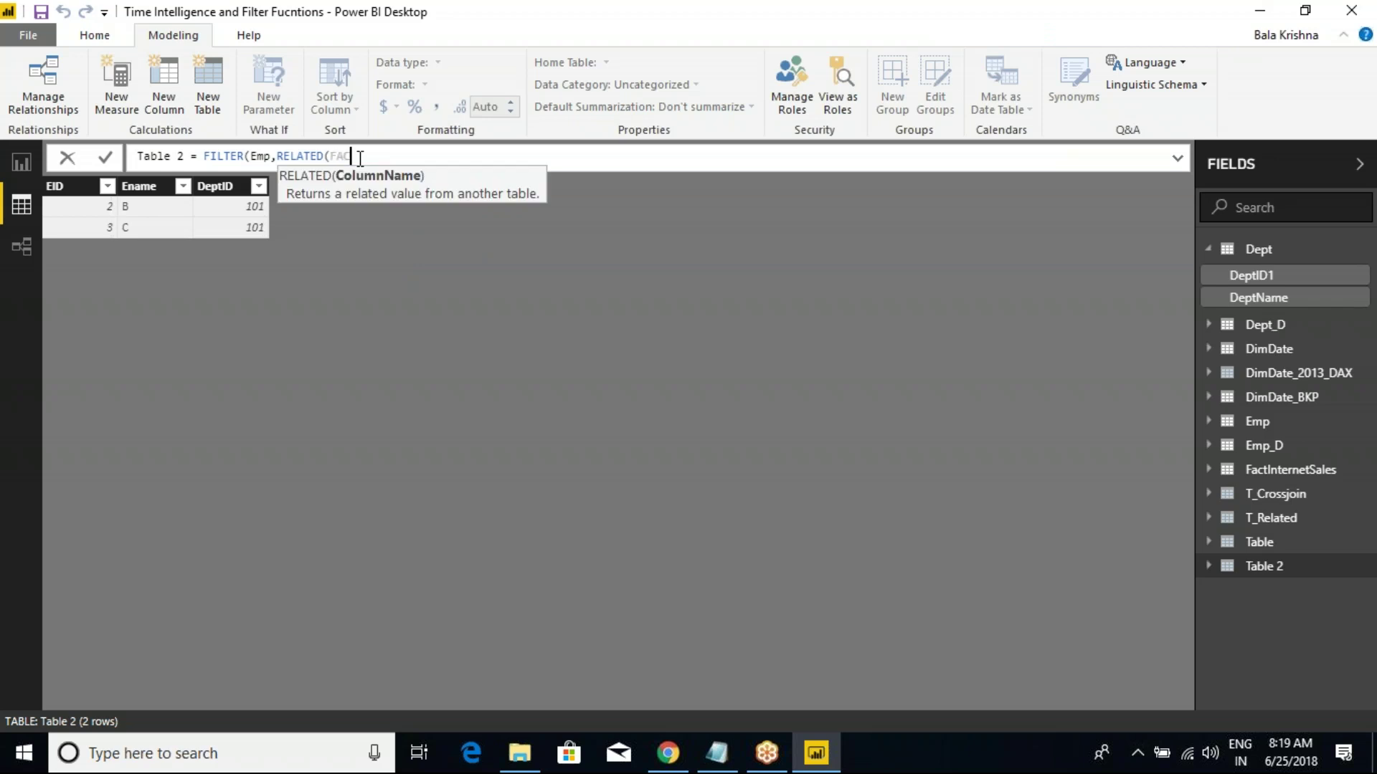
pyautogui.press('BackSpace')
pyautogui.press('BackSpace')
pyautogui.press('BackSpace')
pyautogui.press('BackSpace')
# Step: Choose Dept[DeptName] from the suggestions as RELATED's column and close the RELATED call
pyautogui.press('Down')
pyautogui.press('Up')
pyautogui.press('Down')
pyautogui.press('Up')
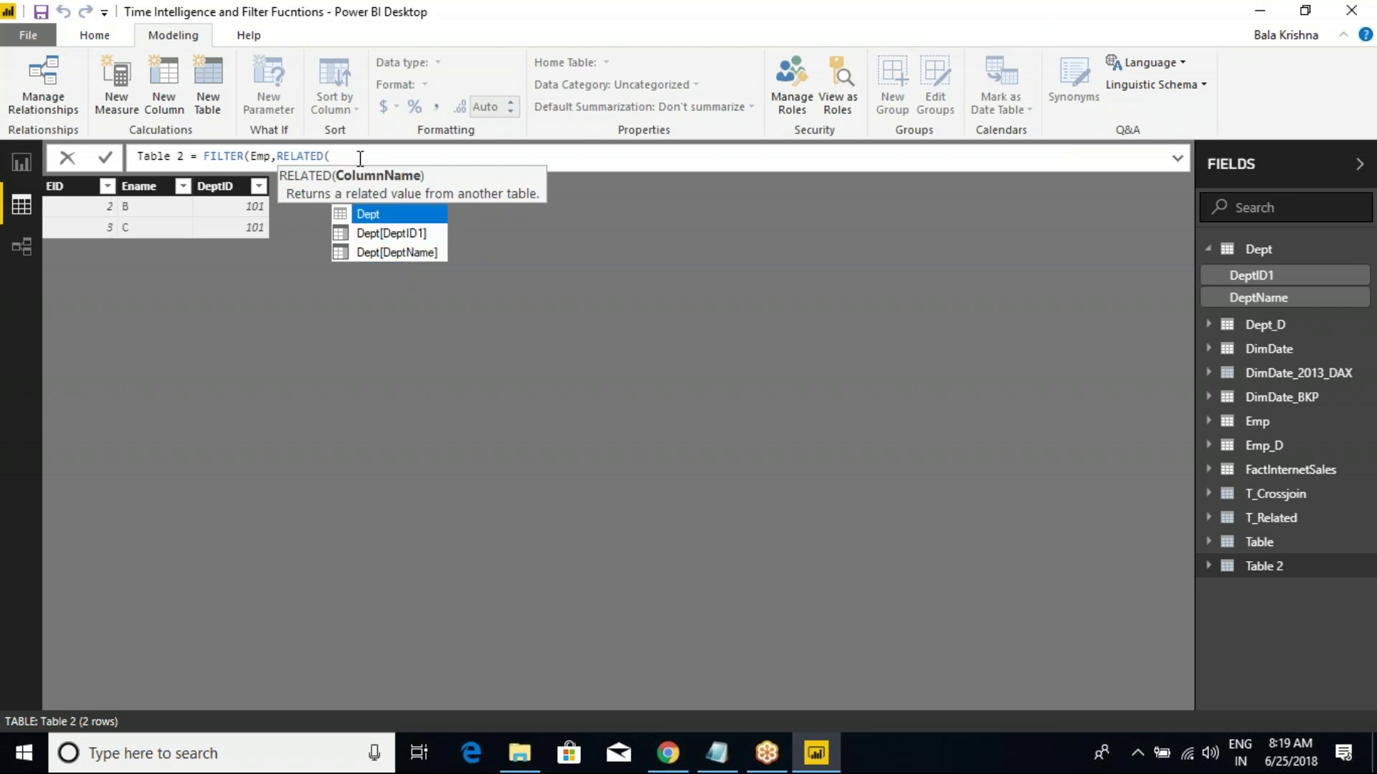
pyautogui.press('Down')
pyautogui.press('Down')
pyautogui.press('Up')
pyautogui.press('Up')
pyautogui.press('Down')
pyautogui.press('Down')
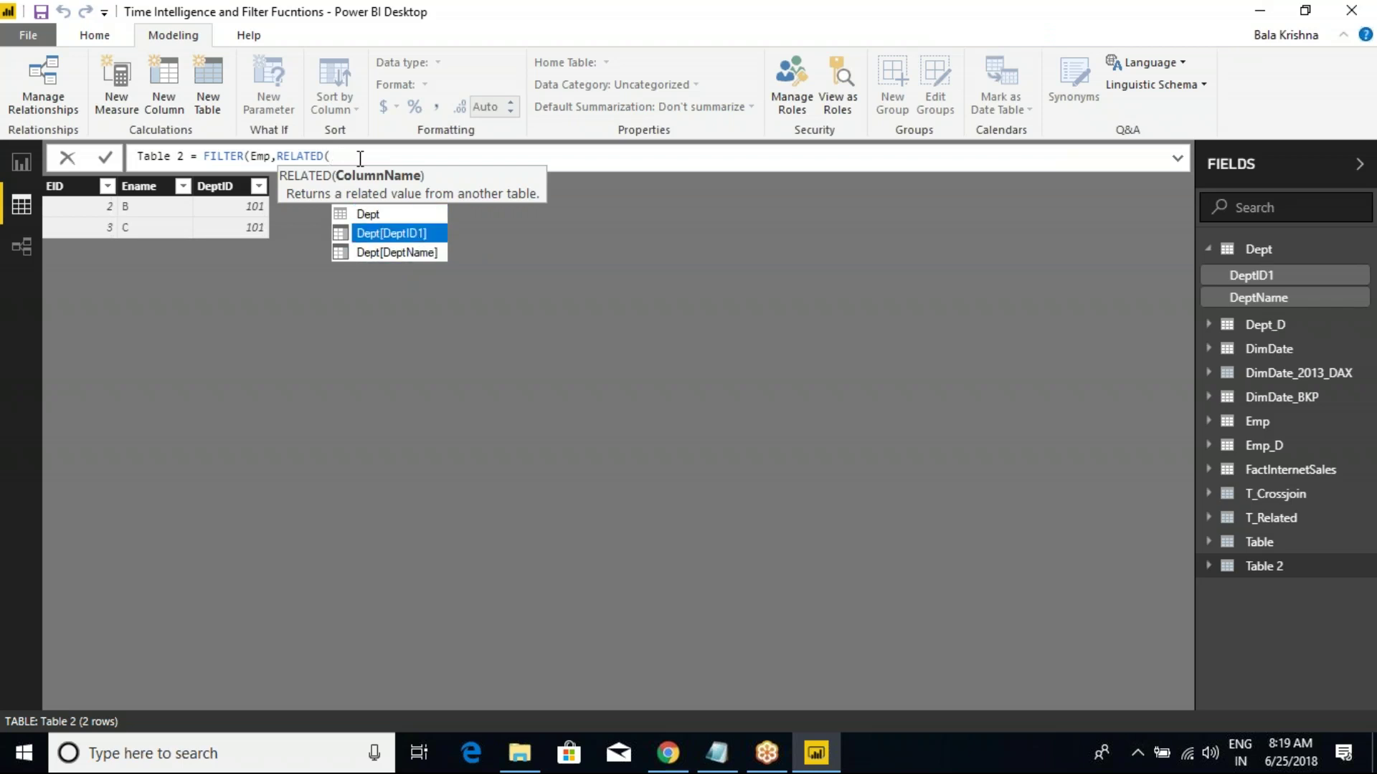
pyautogui.press('Up')
pyautogui.press('Down')
pyautogui.press('Up')
pyautogui.press('Up')
pyautogui.press('Down')
pyautogui.press('Down')
pyautogui.press('Tab')
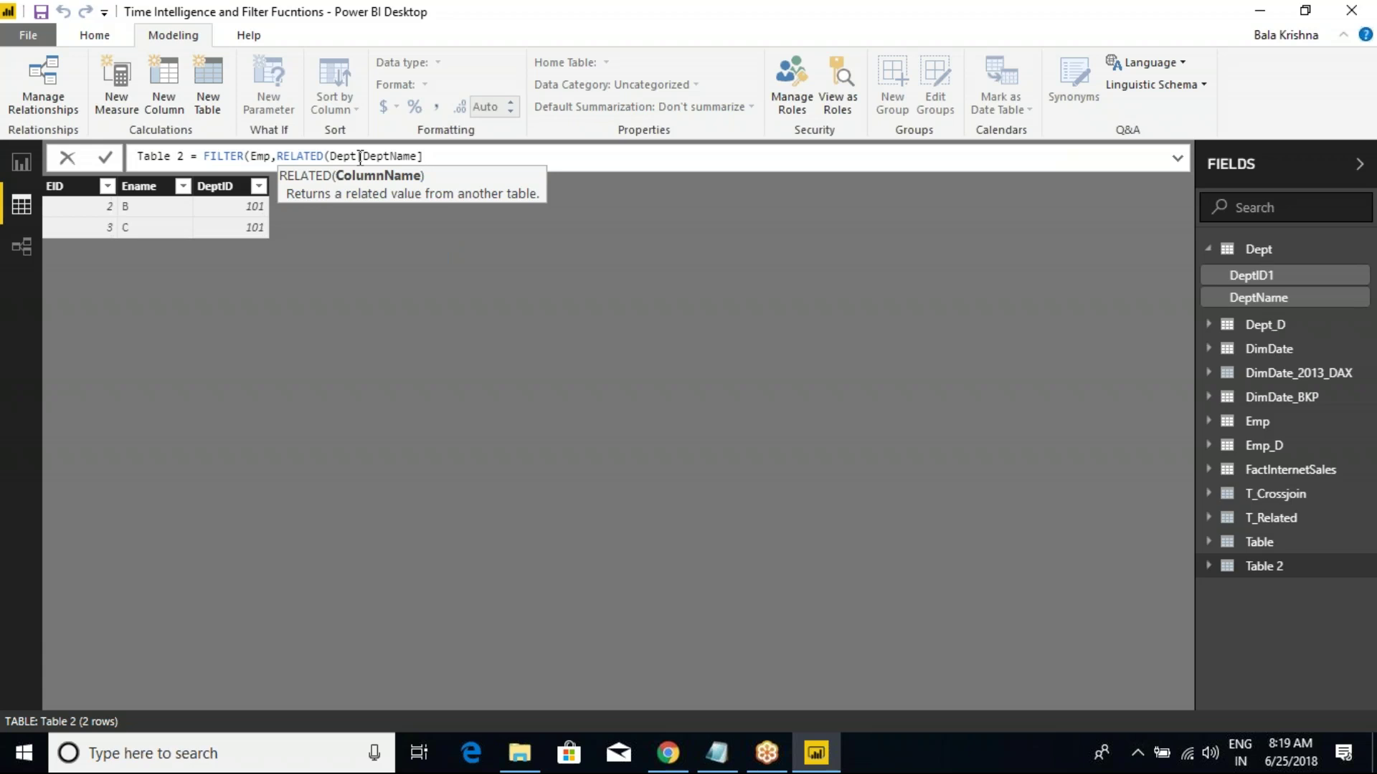
pyautogui.write('=')
pyautogui.press('BackSpace')
pyautogui.write(')')
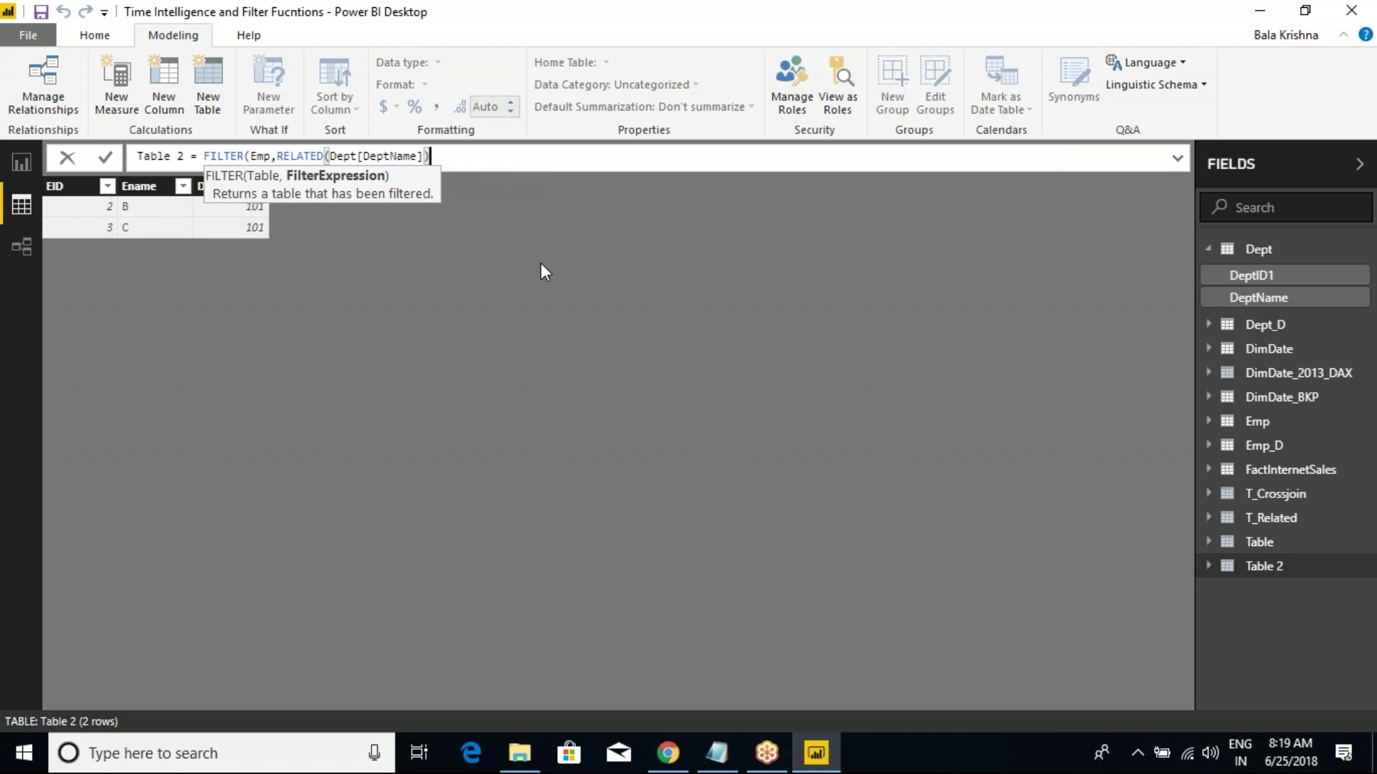
# Step: Compare the related department name with "IT", close the FILTER call and commit the Table 2 formula
pyautogui.write('="IT')
pyautogui.click(489, 159)
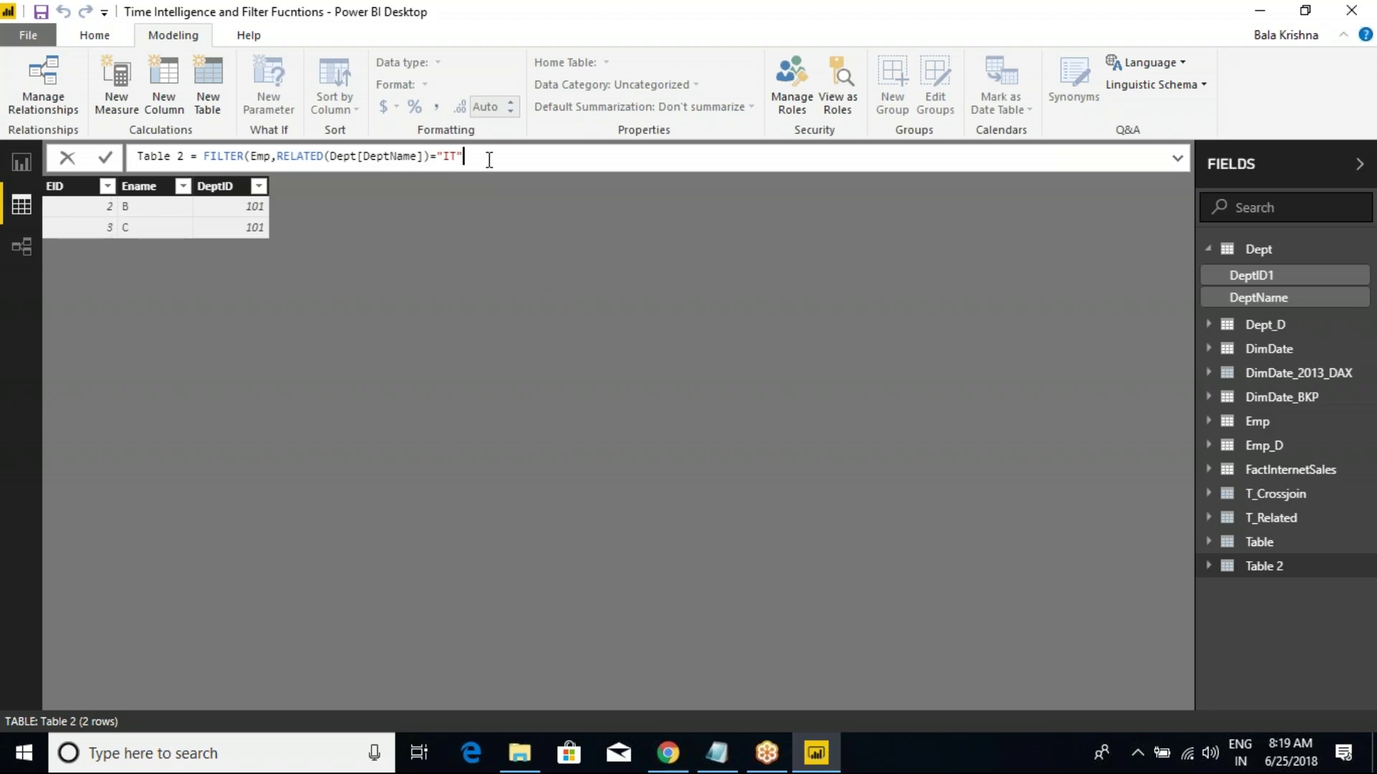
pyautogui.write(')')
pyautogui.press('Return')
# Step: Change the department name compared in the Table 2 formula to "ADMIN" and commit it
pyautogui.click(457, 156)
pyautogui.press('BackSpace')
pyautogui.press('BackSpace')
pyautogui.write('ADMIN')
pyautogui.press('Return')
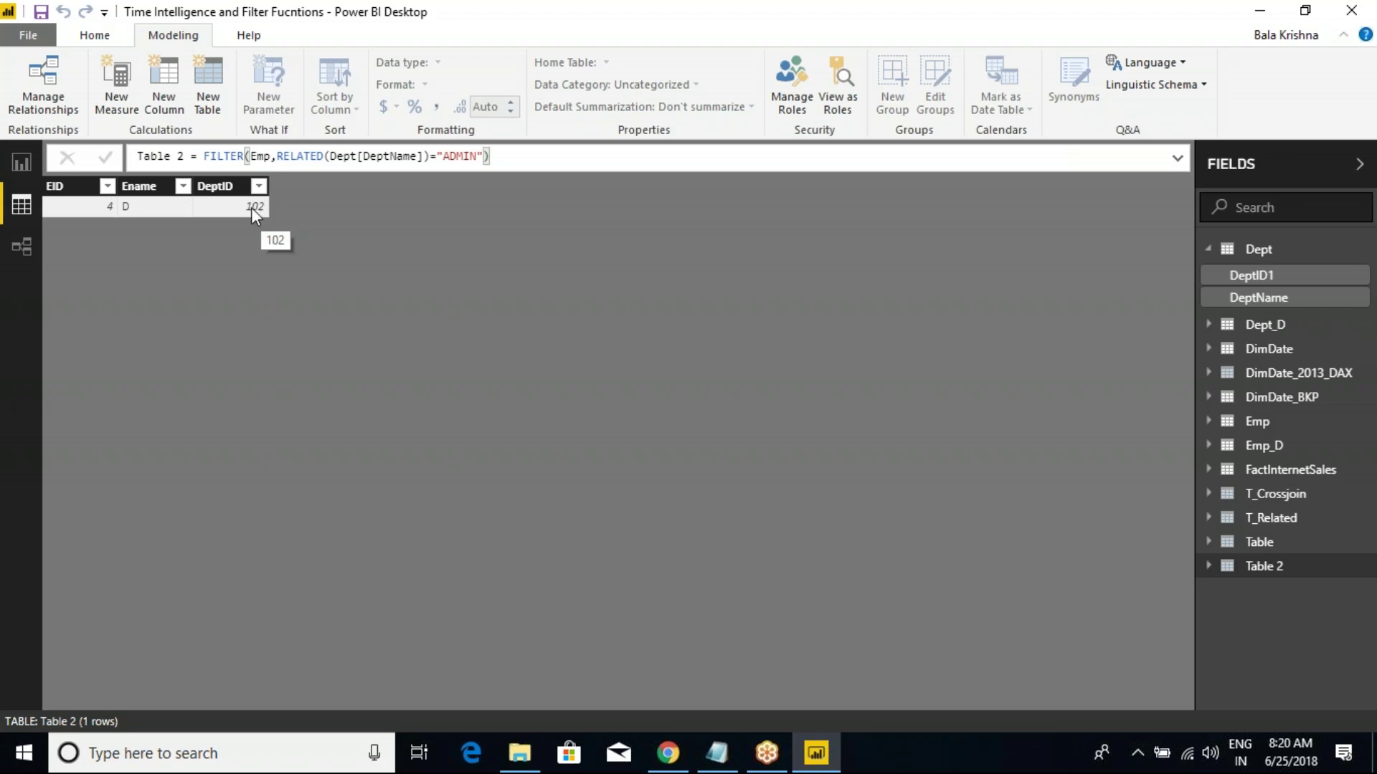
# Step: Check the department names on report Page 3, set Table 2's filter value to "Testing", and save the report
pyautogui.click(21, 162)
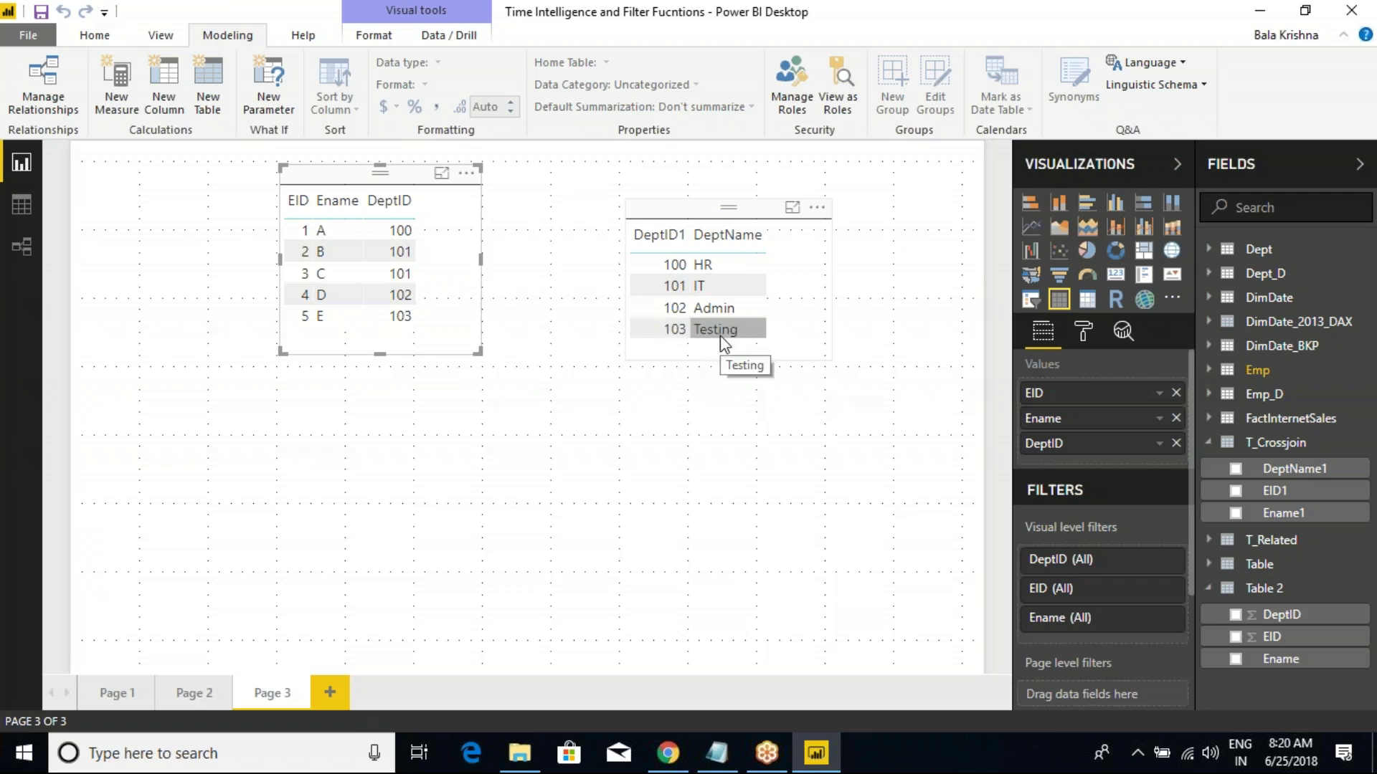
pyautogui.click(22, 205)
pyautogui.click(480, 156)
pyautogui.press('BackSpace')
pyautogui.press('BackSpace')
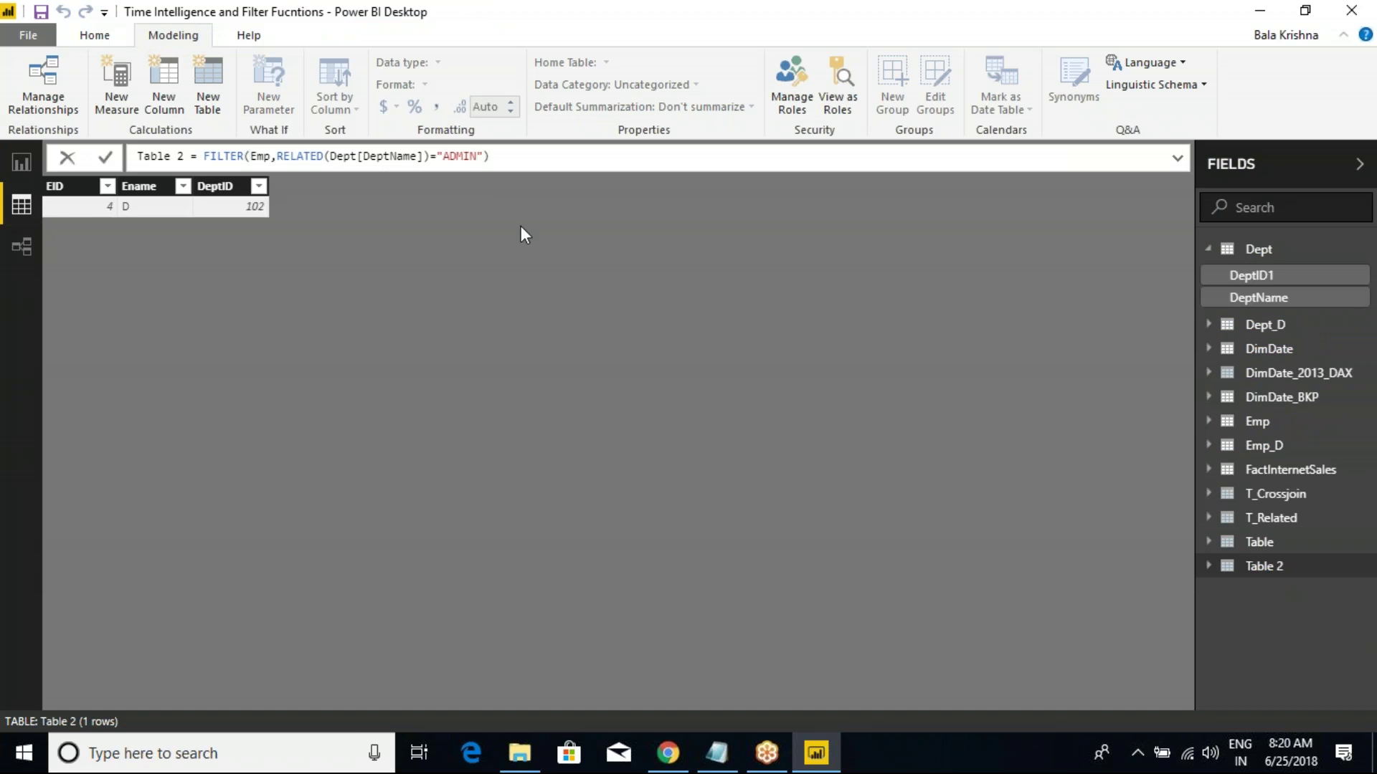
pyautogui.press('BackSpace')
pyautogui.press('BackSpace')
pyautogui.press('BackSpace')
pyautogui.write('Testing')
pyautogui.press('Return')
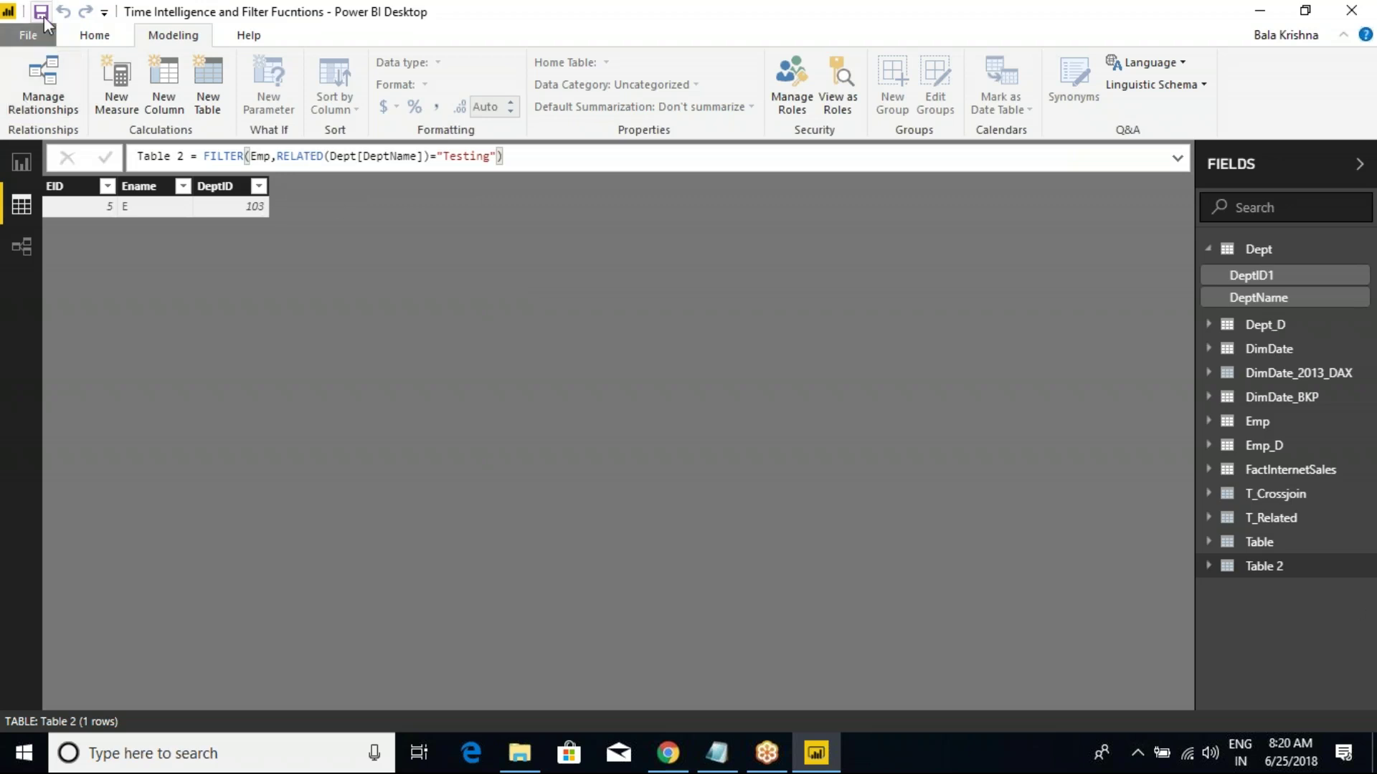
pyautogui.click(498, 295)
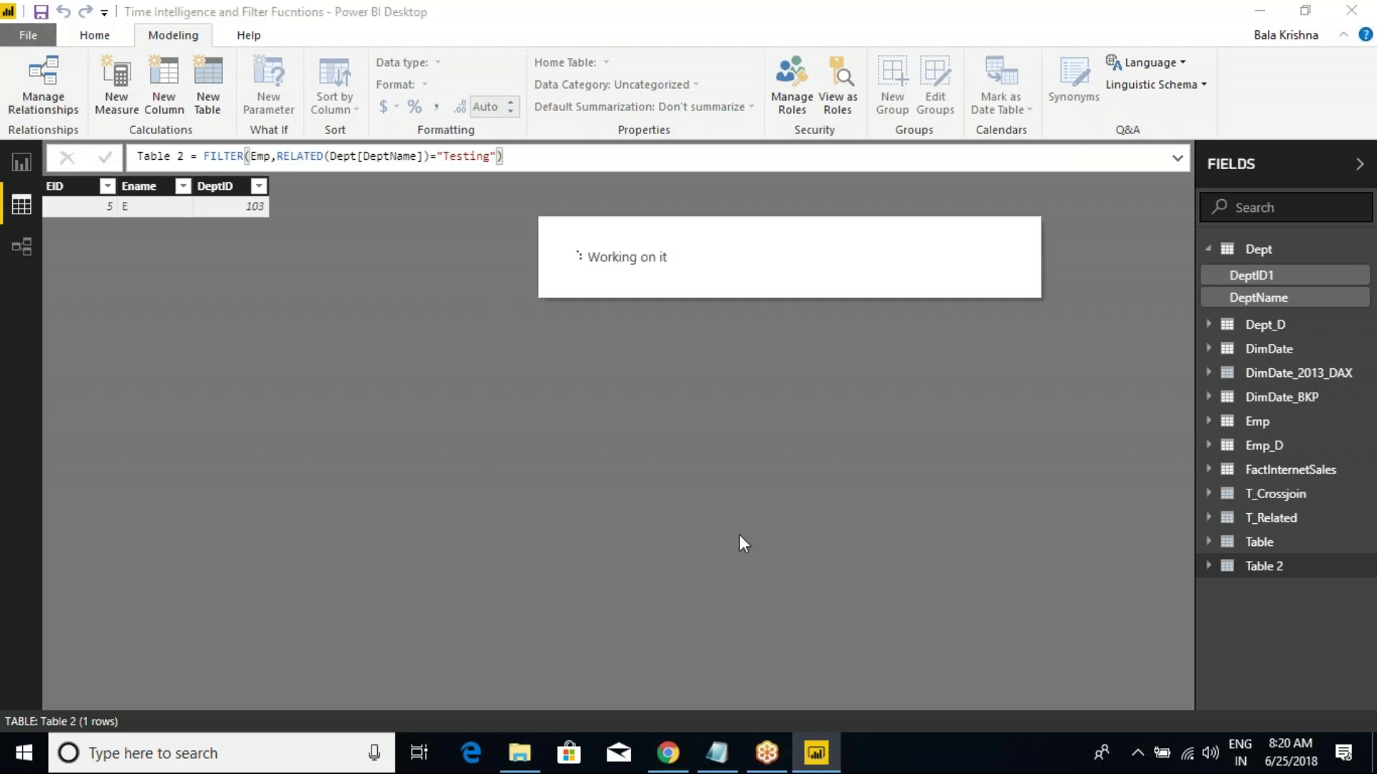
# Step: Switch to the Class Notes in Notepad and add All and Allexcept on separate lines below the Related entry
pyautogui.hotkey('alt', 'Tab')
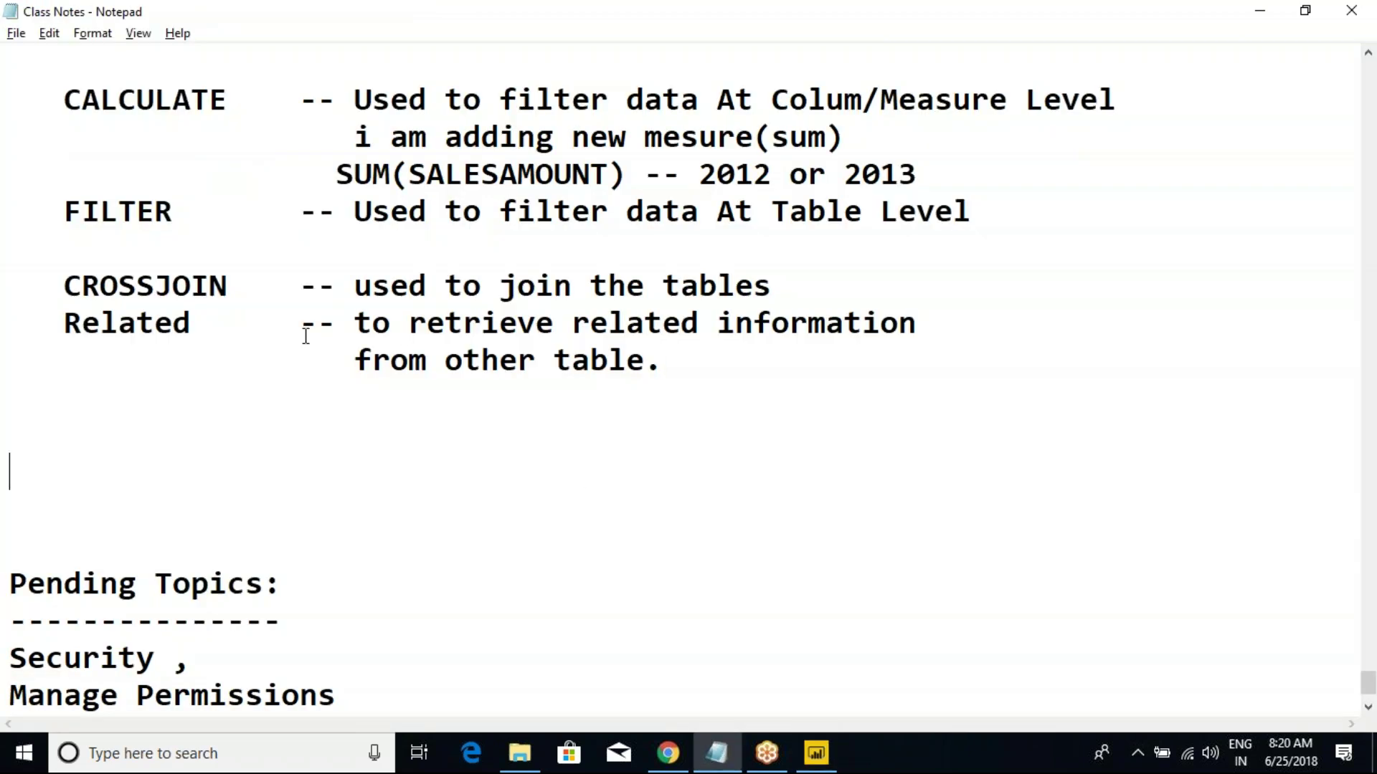
pyautogui.moveTo(688, 366)
pyautogui.mouseDown()
pyautogui.moveTo(10, 290)
pyautogui.moveTo(678, 375)
pyautogui.mouseUp()
pyautogui.click(10, 290)
pyautogui.click(700, 373)
pyautogui.hotkey('alt', 'Tab')
pyautogui.hotkey('alt', 'Tab')
pyautogui.press('Return')
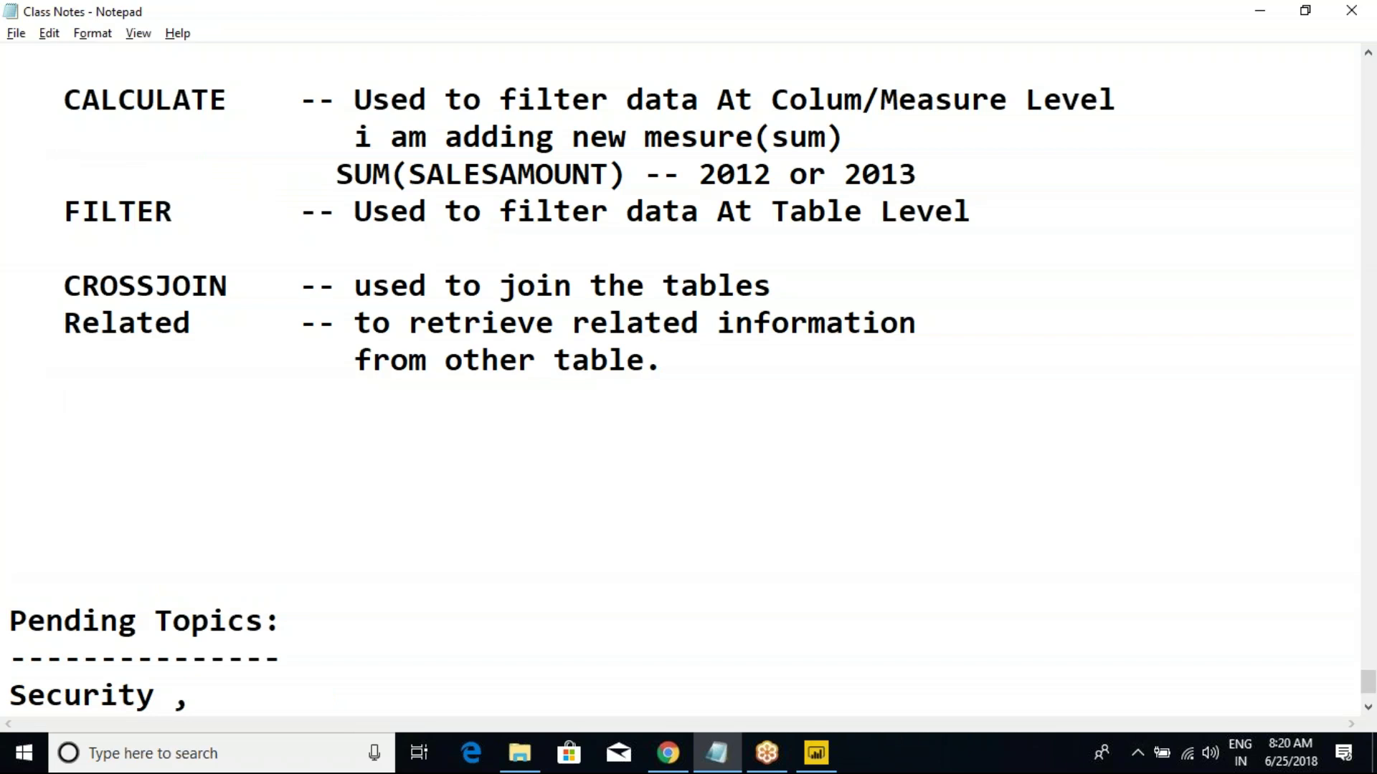
pyautogui.write('All')
pyautogui.press('Return')
pyautogui.write('Allexcept')
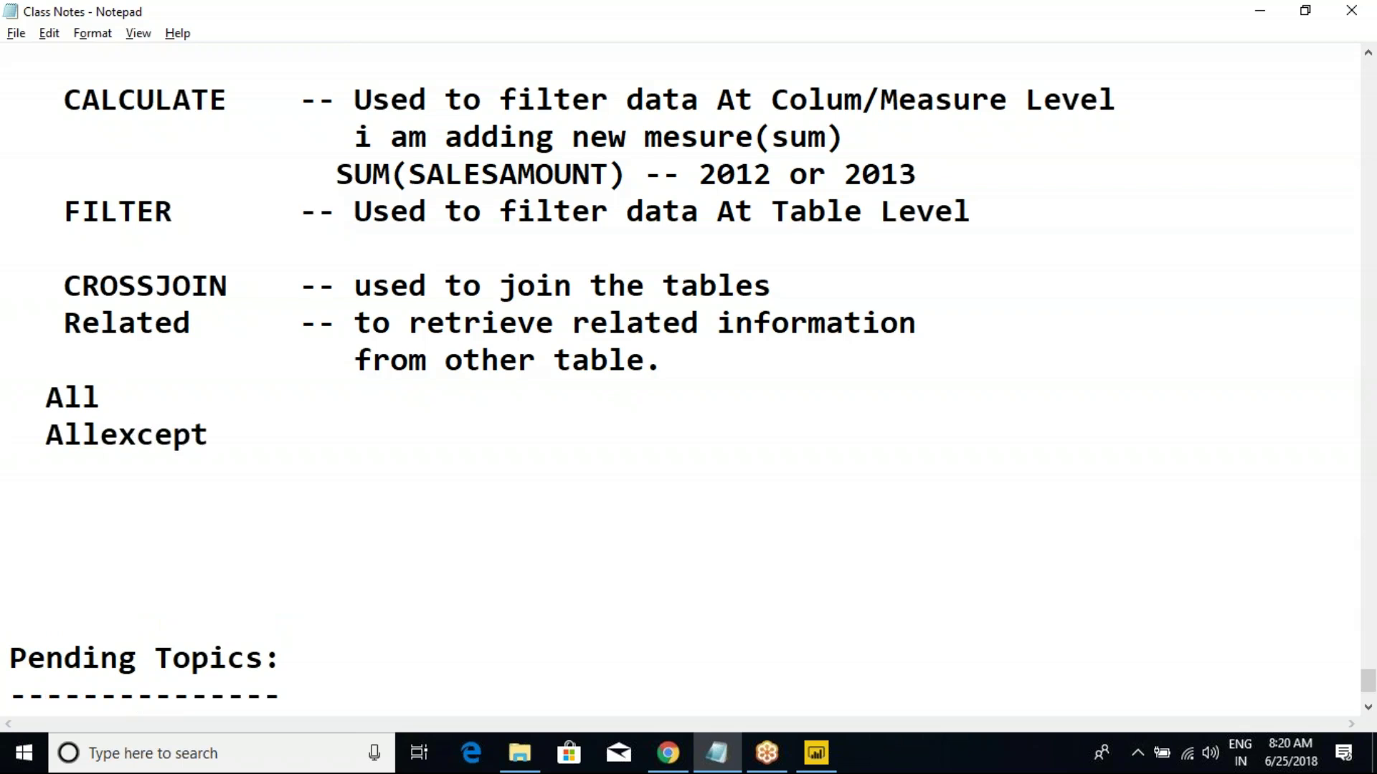
pyautogui.press('Return')
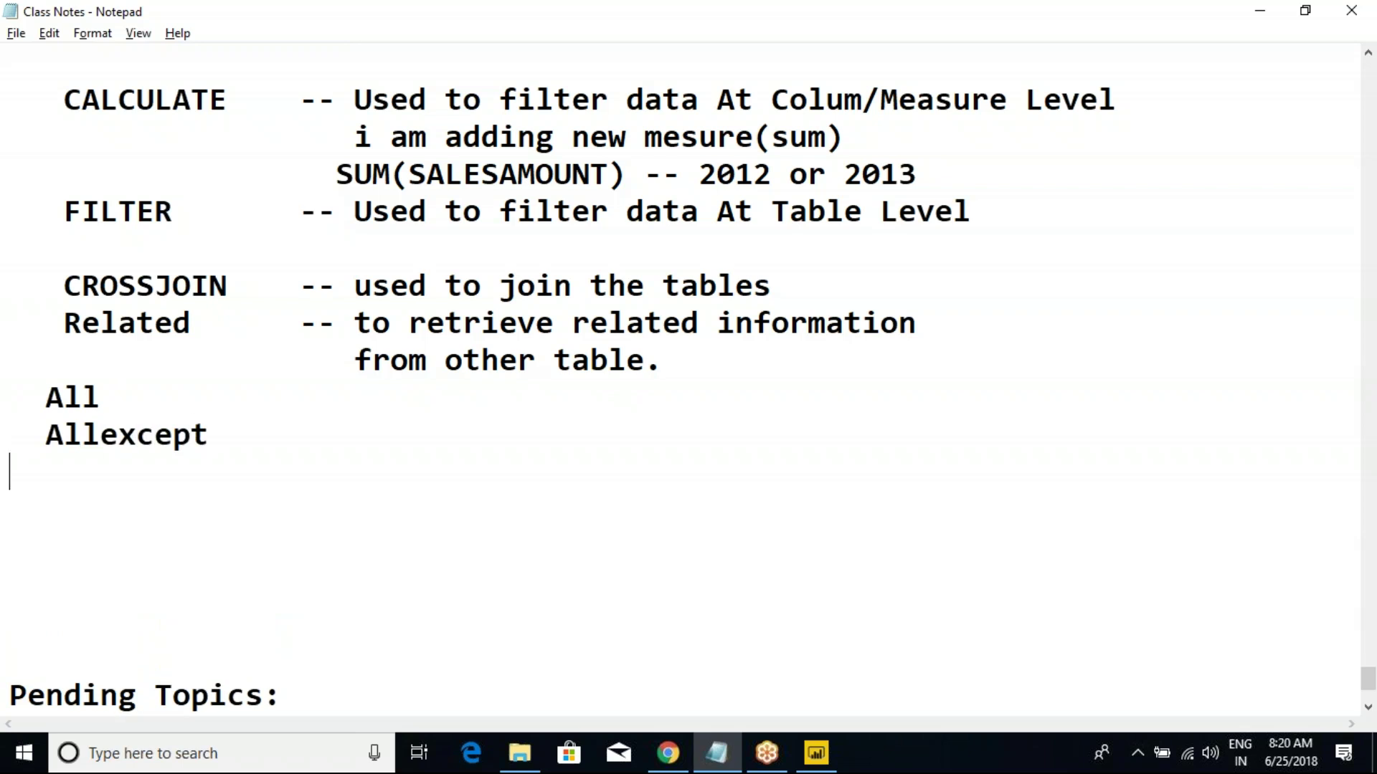
# Step: Add ISFiltered and ISCrossFiltered on separate lines below Allexcept in the notes
pyautogui.write('ISFi')
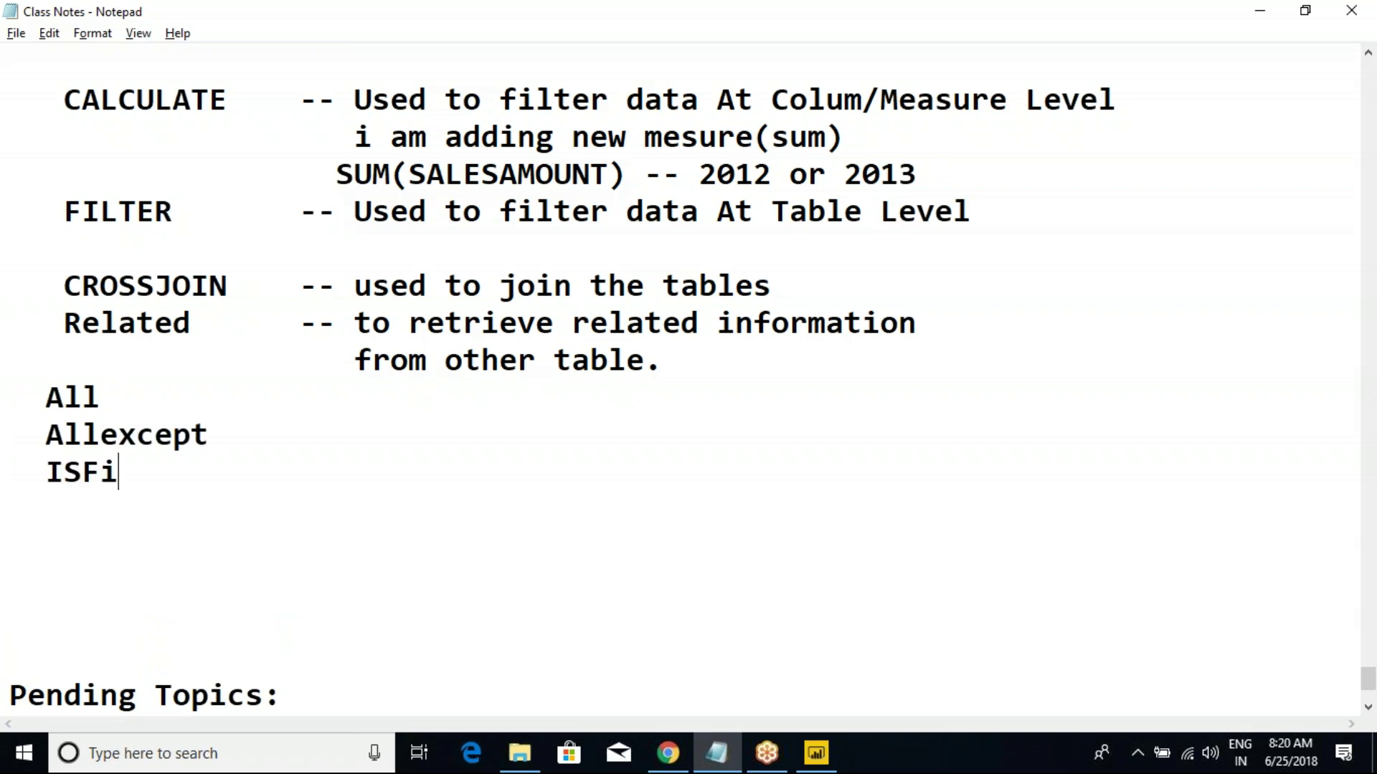
pyautogui.write('ltered')
pyautogui.press('Return')
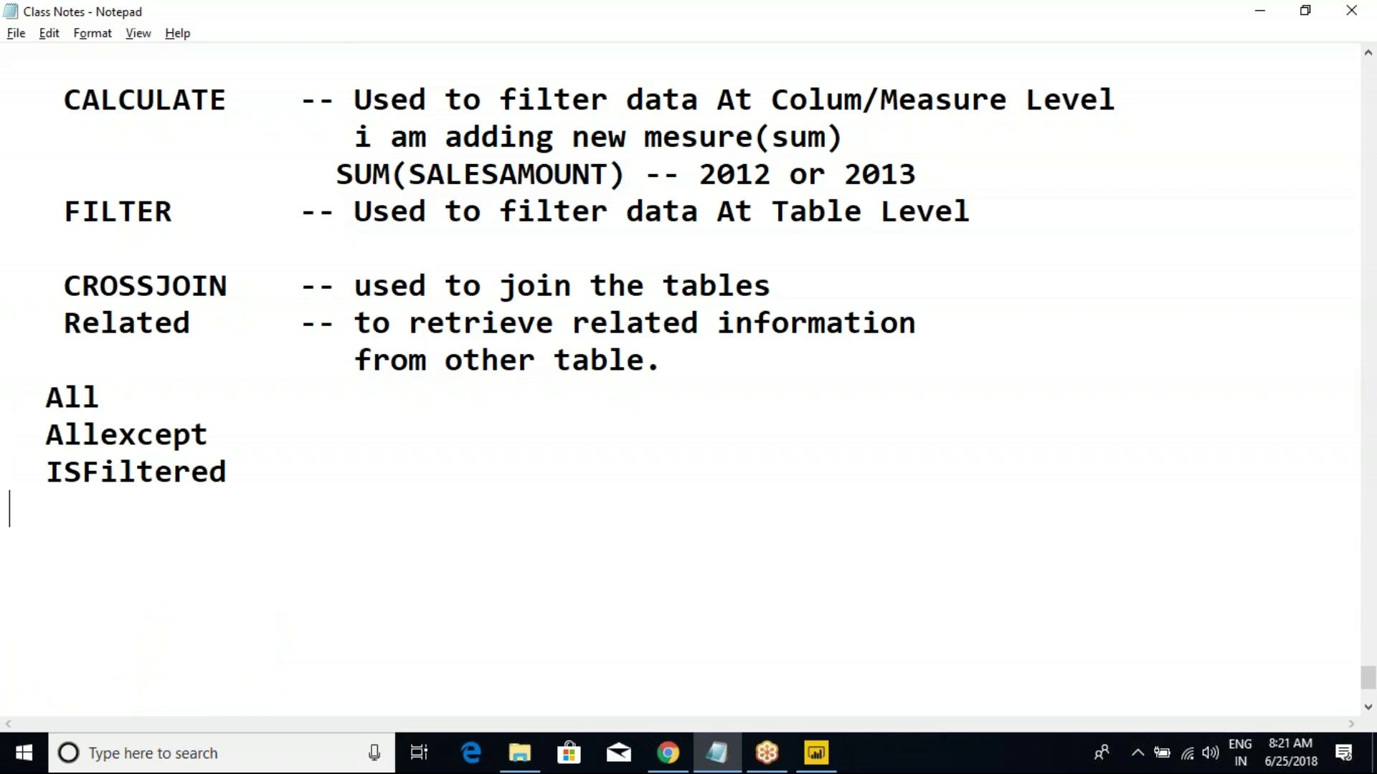
pyautogui.write('ISCross')
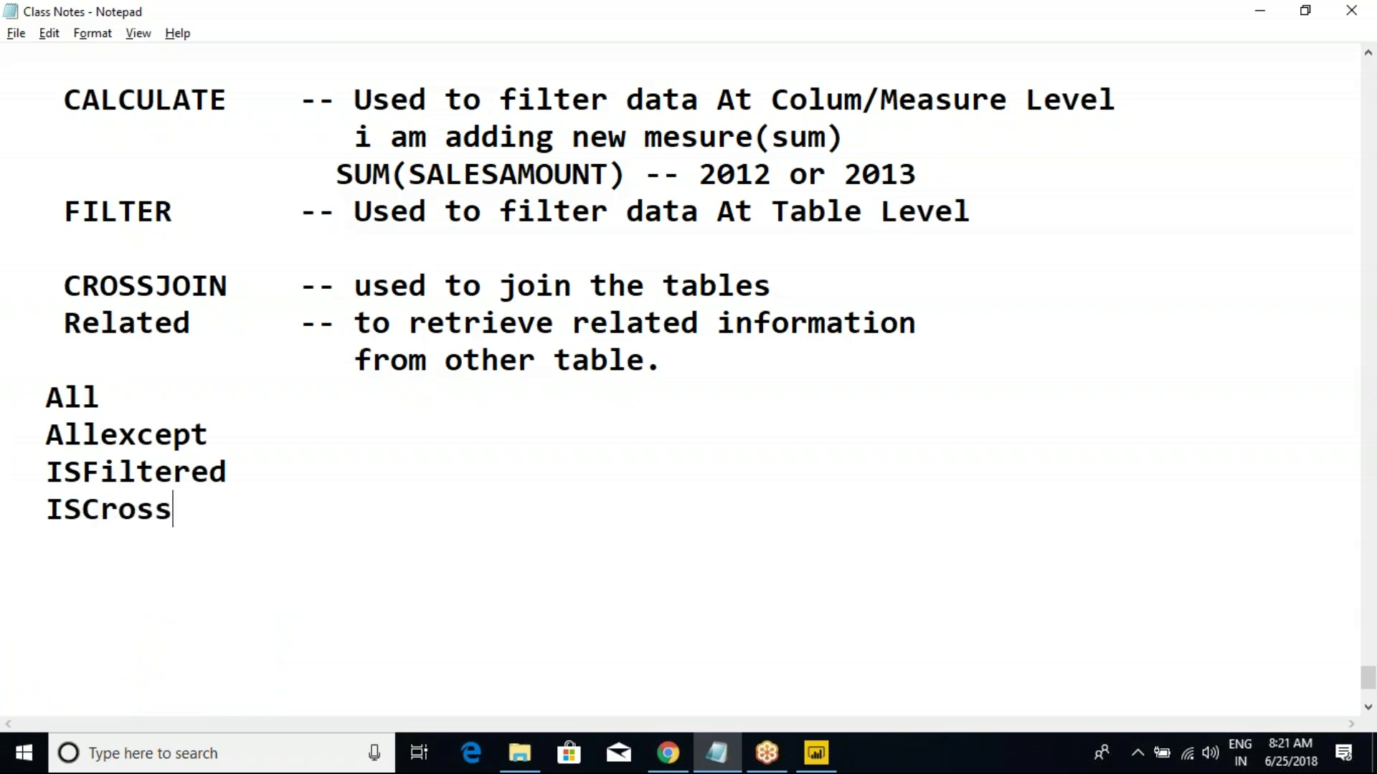
pyautogui.write('Filtered')
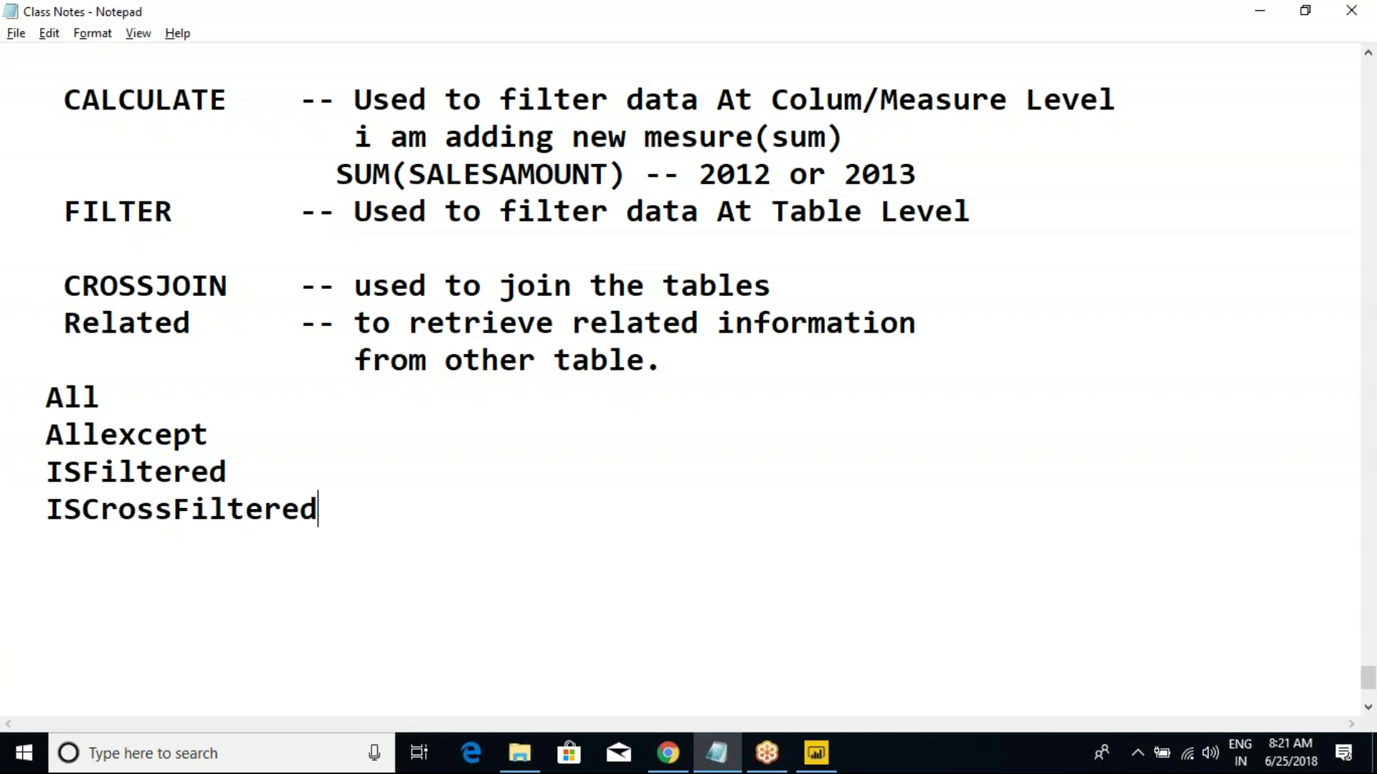
# Step: Review the Time Intelligence functions in section 7 of the notes, from YTD through CLOSINGBALANCEYEAR, and return to the filter functions
pyautogui.scroll(-2, 430, 476)
pyautogui.scroll(1, 239, 411)
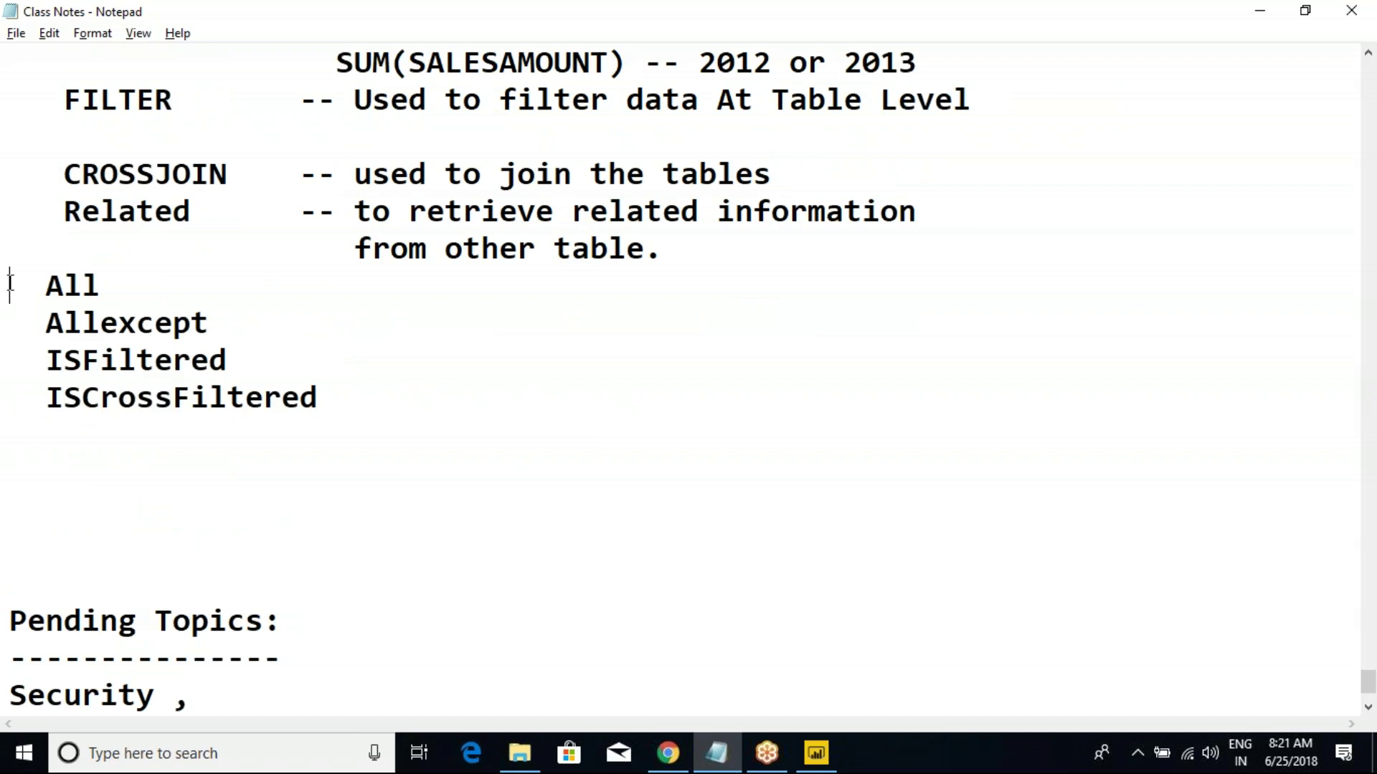
pyautogui.moveTo(10, 284); pyautogui.dragTo(154, 294)
pyautogui.click(172, 294)
pyautogui.scroll(6, 172, 294)
pyautogui.scroll(2, 172, 294)
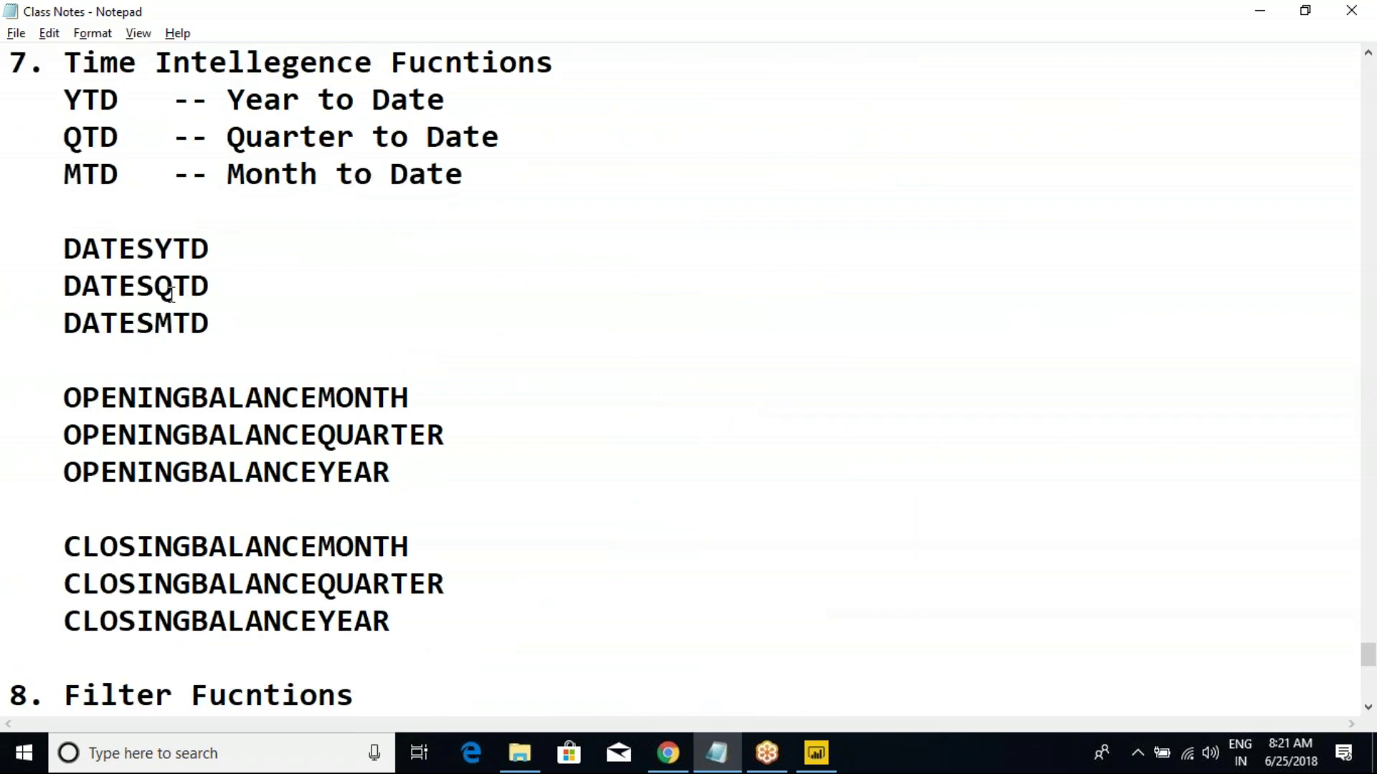
pyautogui.moveTo(84, 72); pyautogui.dragTo(386, 610)
pyautogui.scroll(-6, 389, 597)
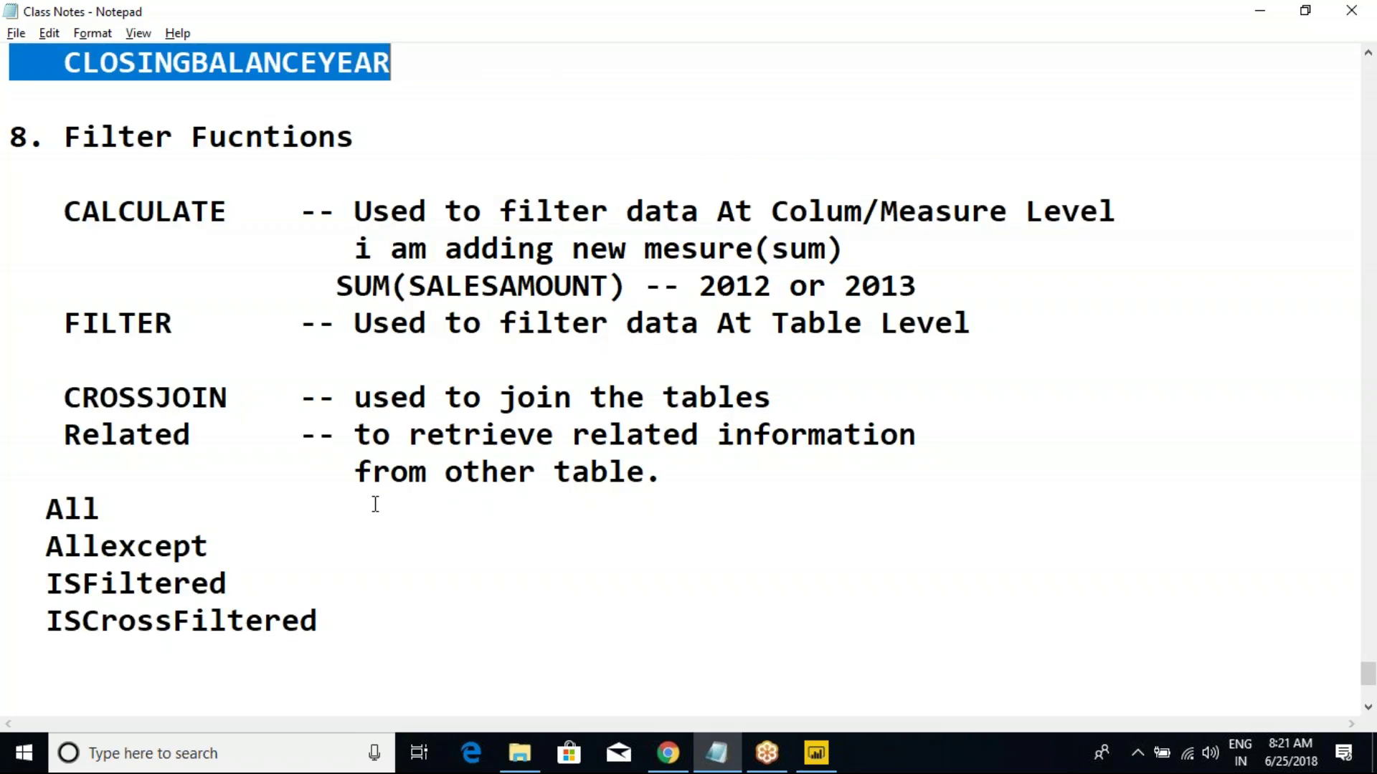
# Step: Indent All, Allexcept, ISFiltered and ISCrossFiltered to line up with Related, and place the cursor after All
pyautogui.click(45, 434)
pyautogui.click(50, 473)
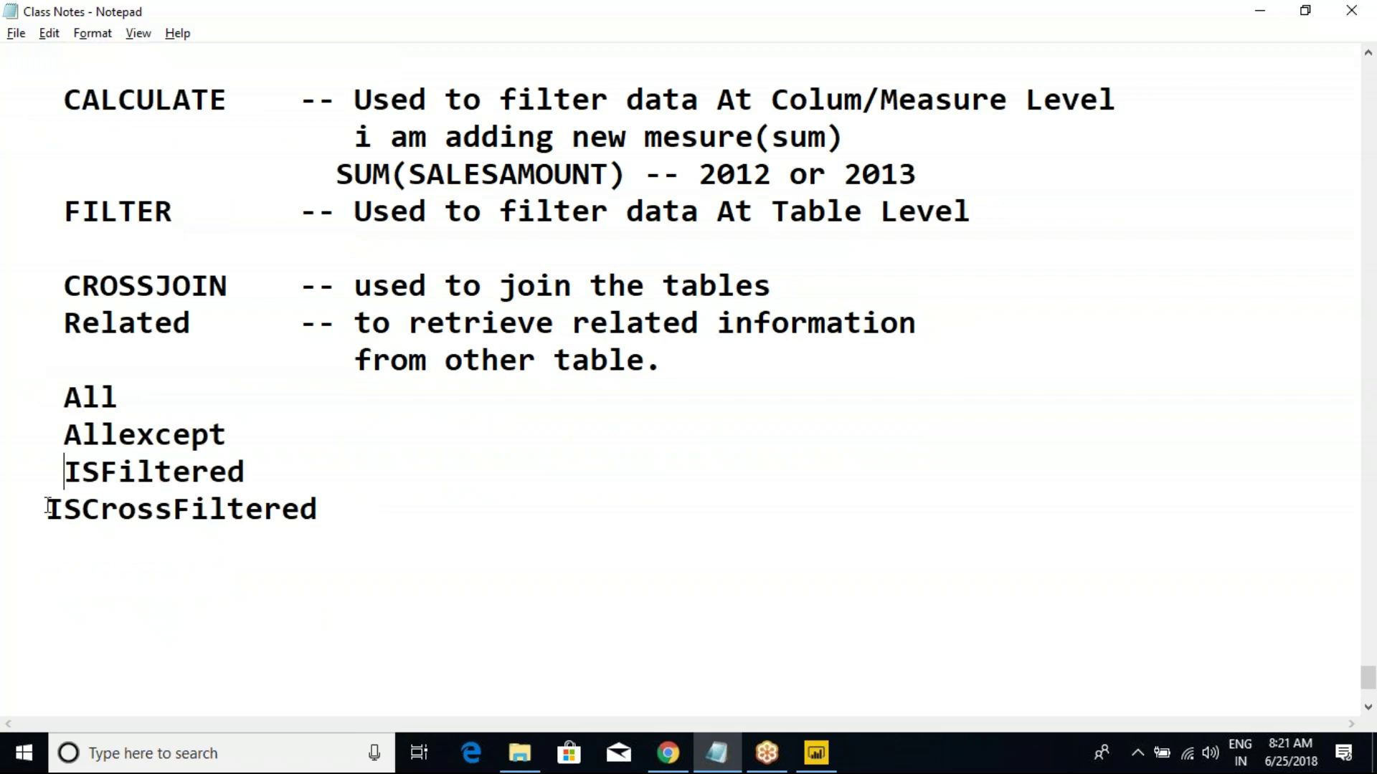
pyautogui.click(48, 507)
pyautogui.click(147, 407)
pyautogui.moveTo(146, 408); pyautogui.dragTo(10, 402)
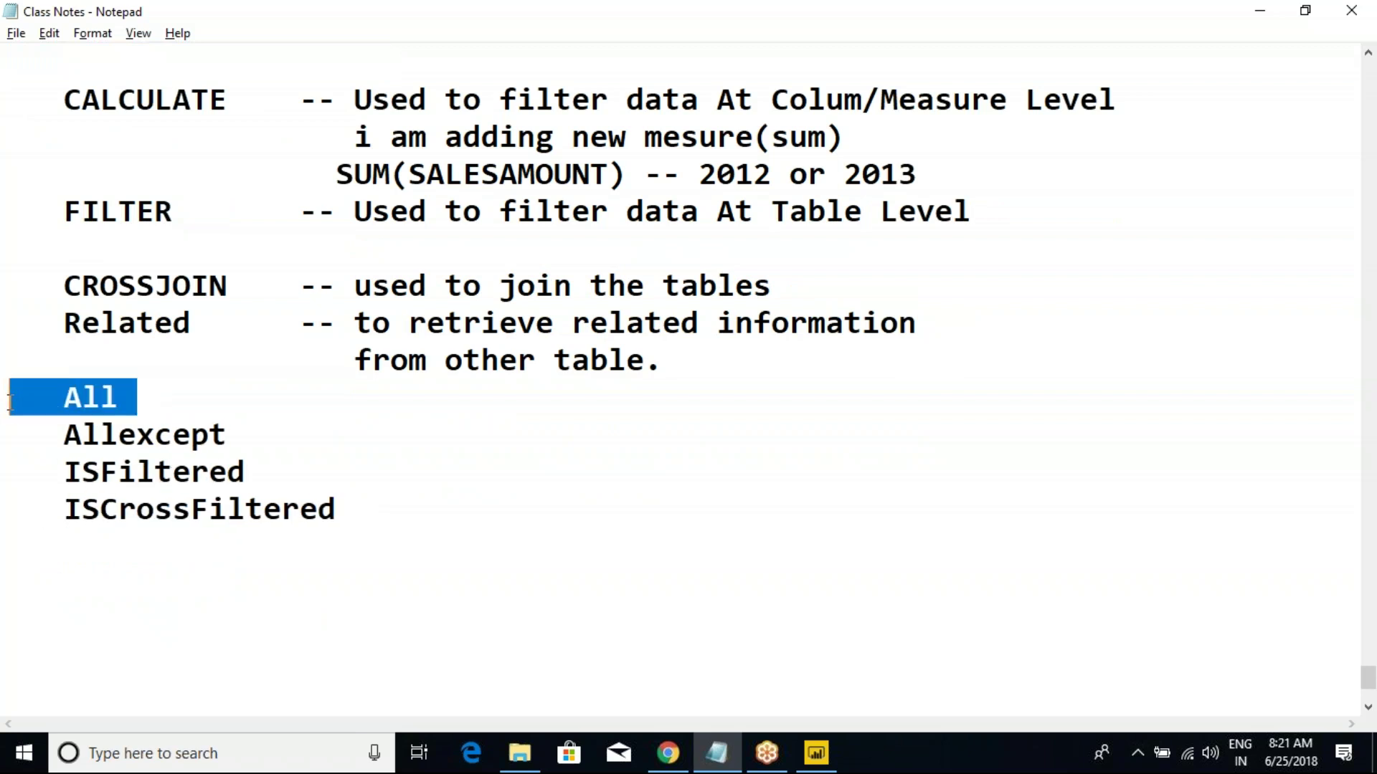
pyautogui.hotkey('alt', 'Tab')
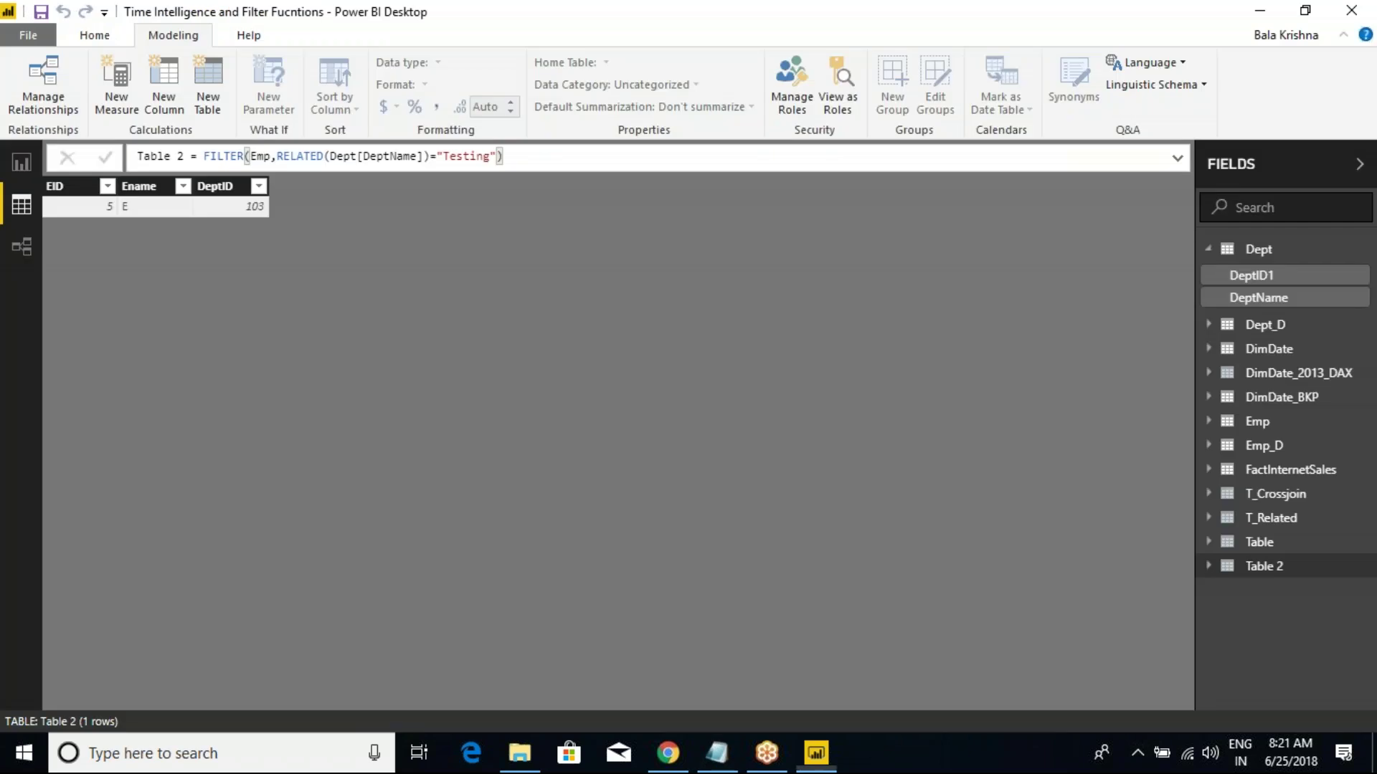
pyautogui.hotkey('alt', 'Tab')
pyautogui.hotkey('alt', 'Tab')
pyautogui.hotkey('alt', 'Tab')
pyautogui.press('Right')
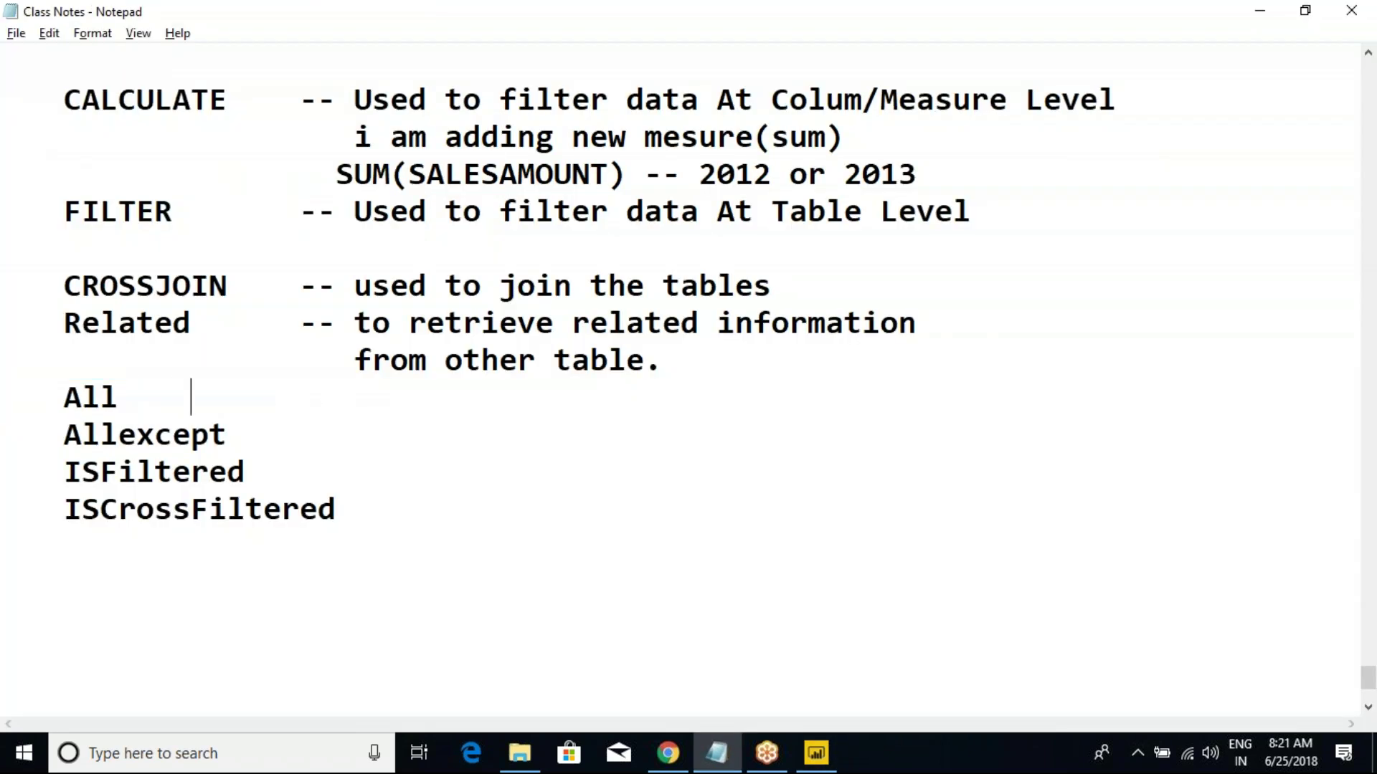
# Step: Switch to Power BI Desktop's report view, add a new report page after Page 3, and collapse the T_Crossjoin table's fields
pyautogui.hotkey('alt', 'Tab')
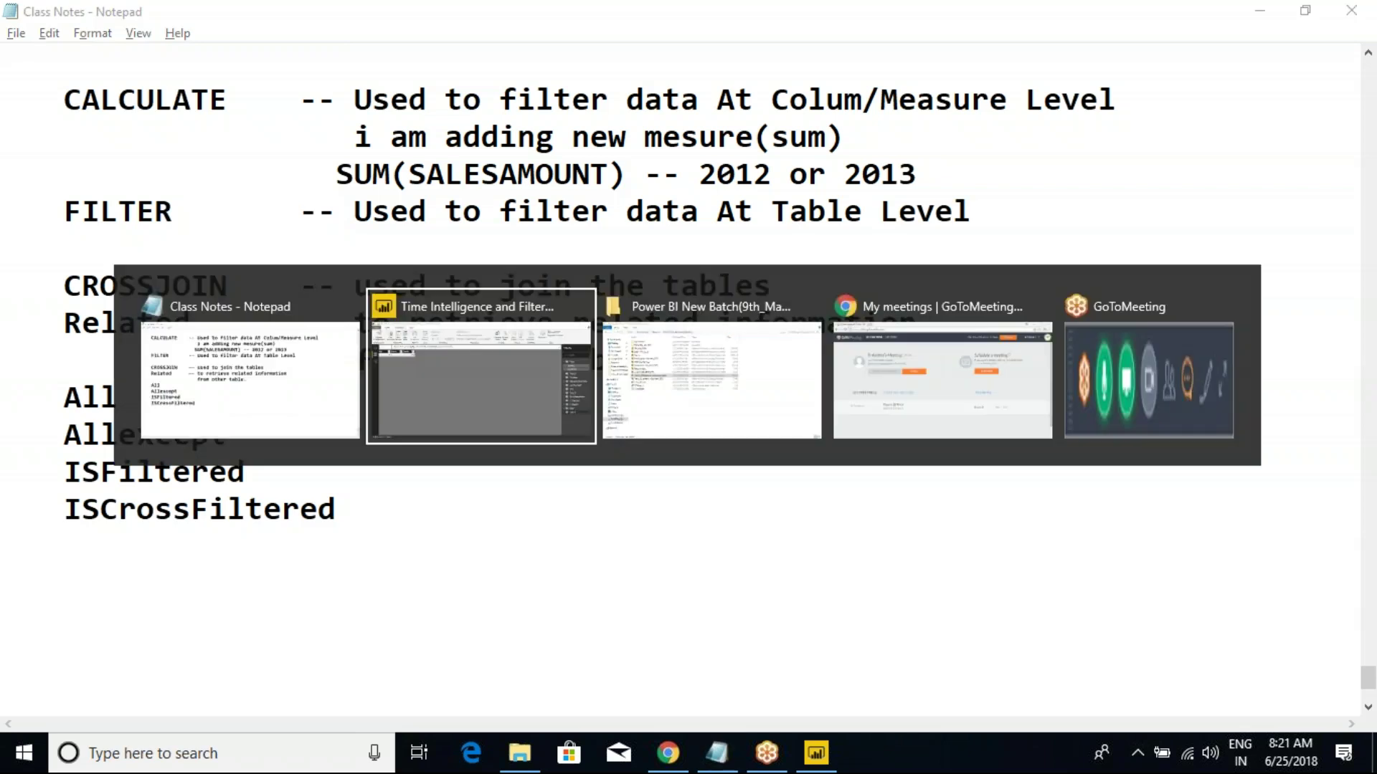
pyautogui.click(21, 159)
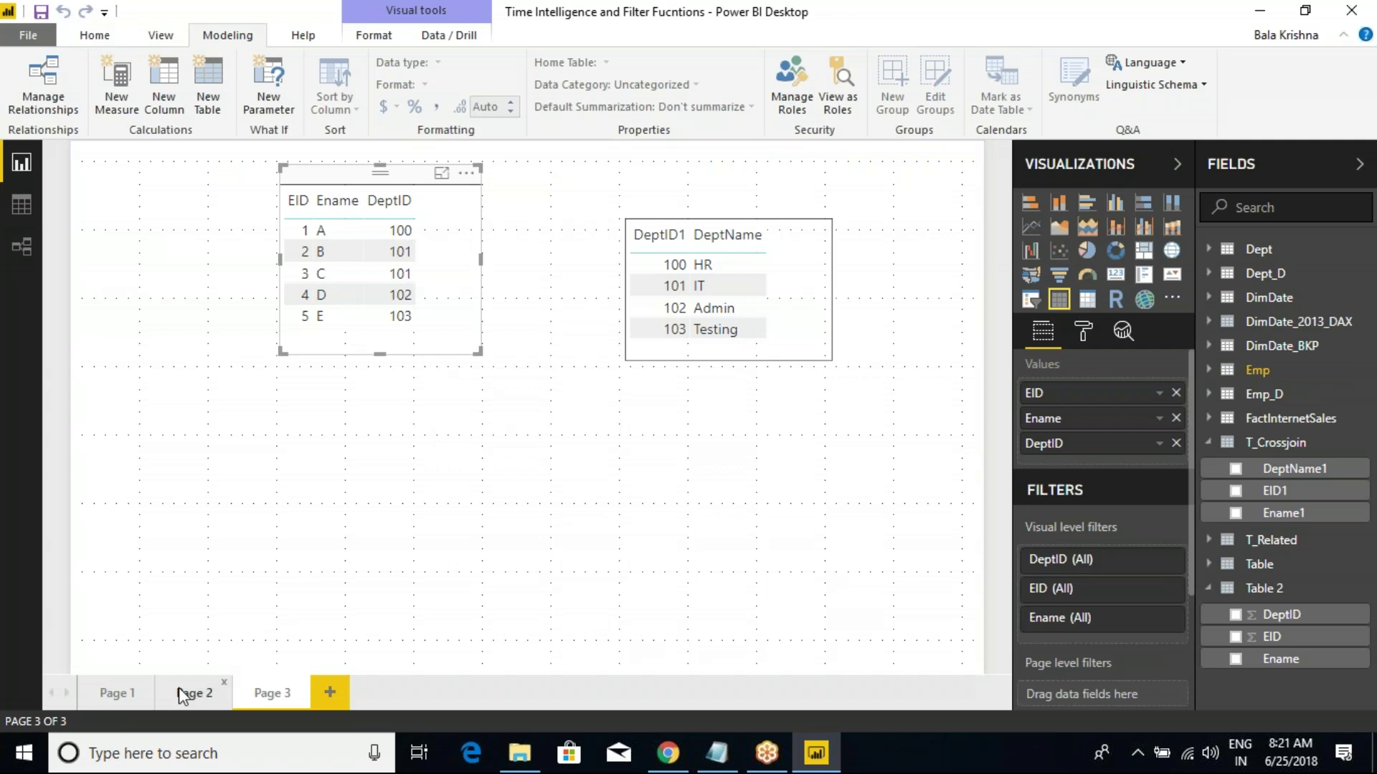
pyautogui.click(113, 692)
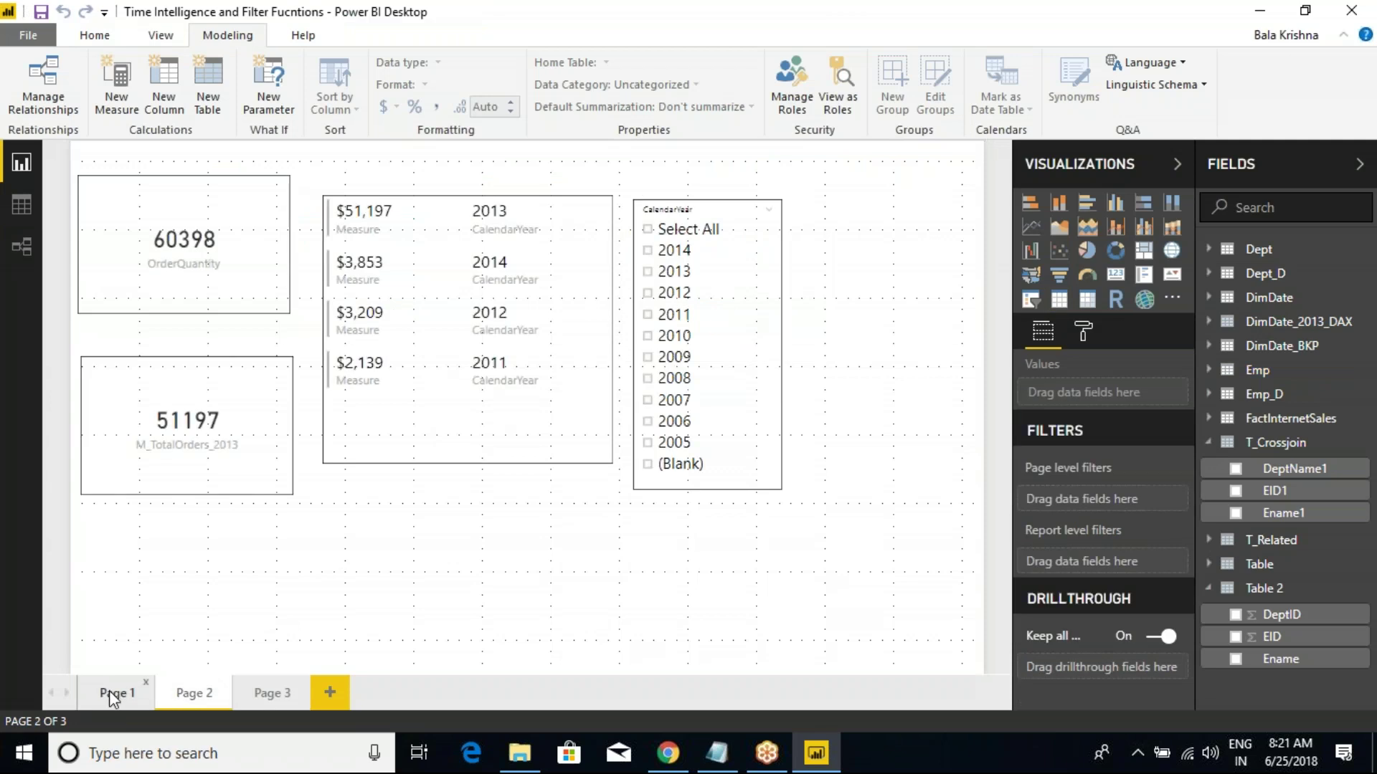
pyautogui.click(272, 693)
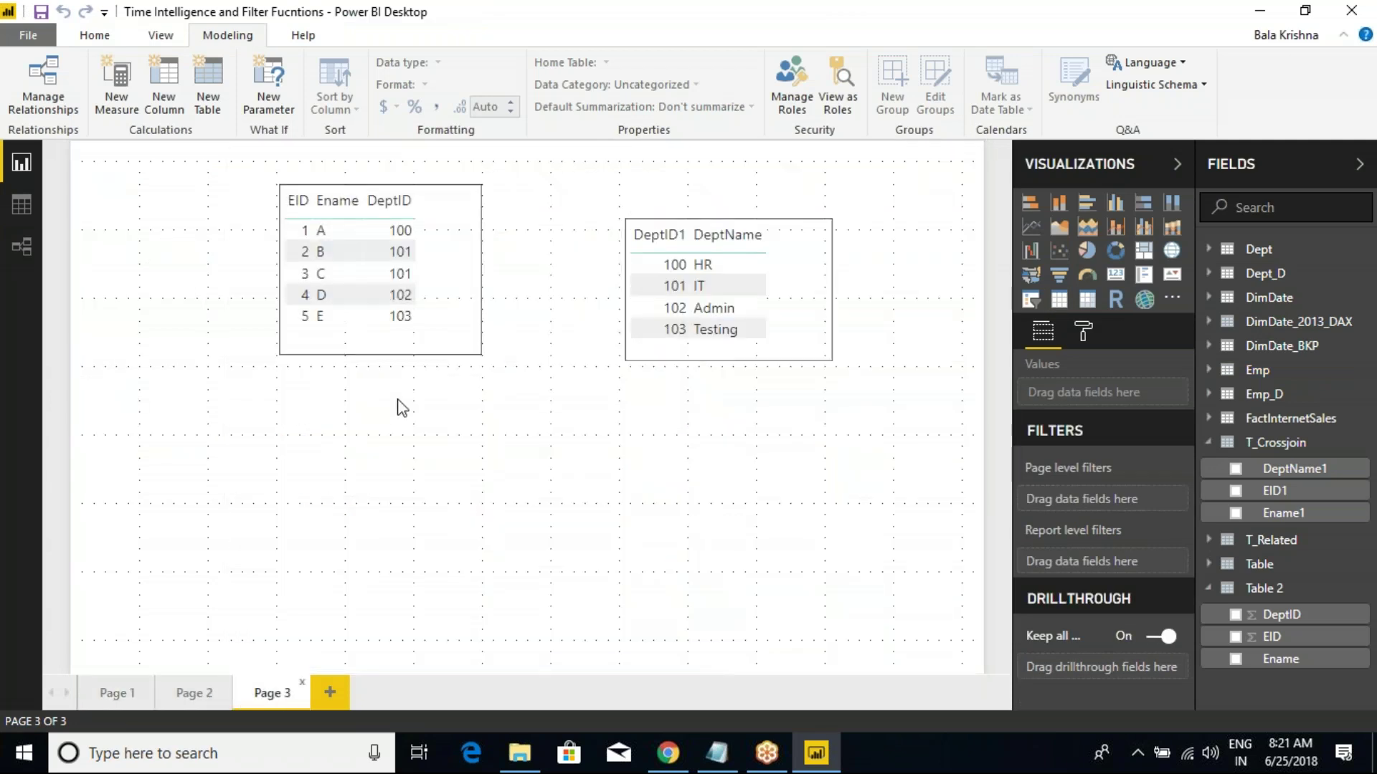
pyautogui.click(330, 692)
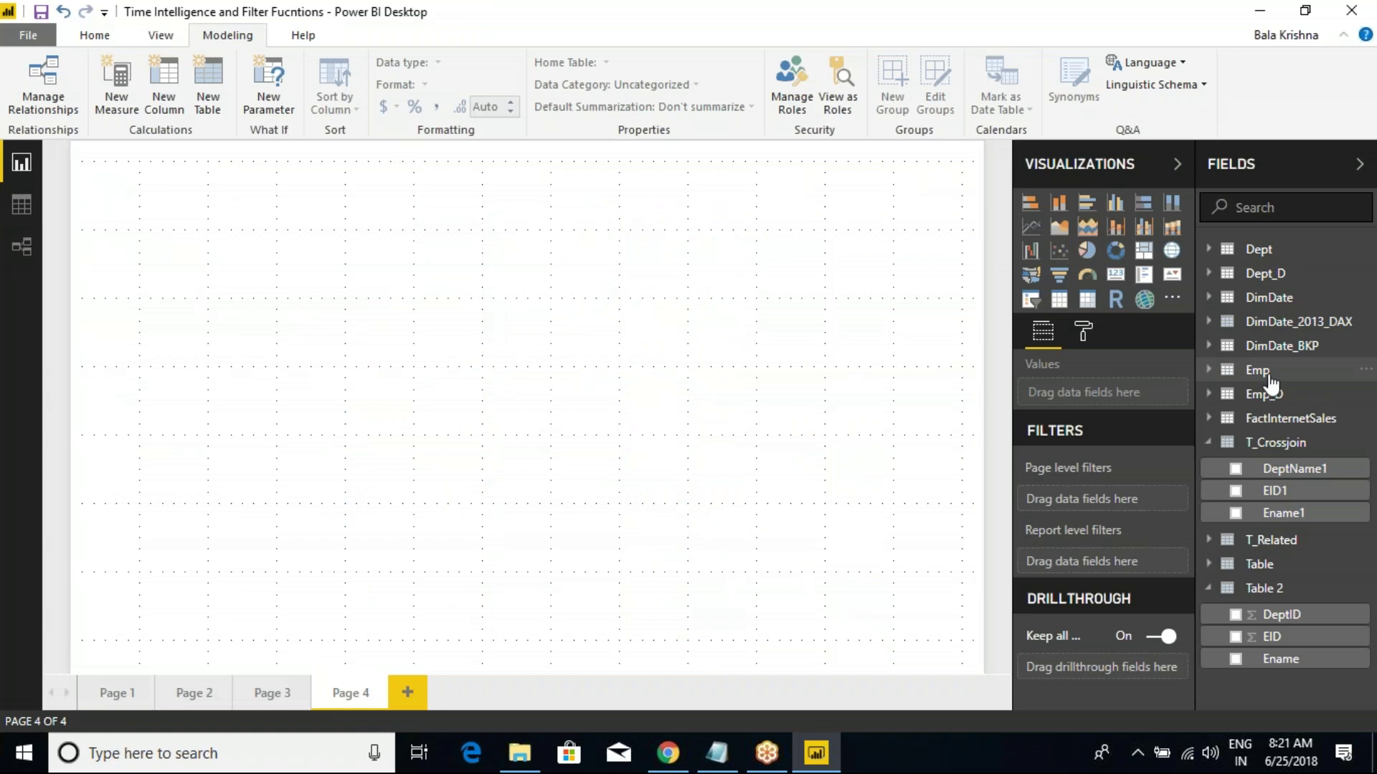
pyautogui.click(1207, 442)
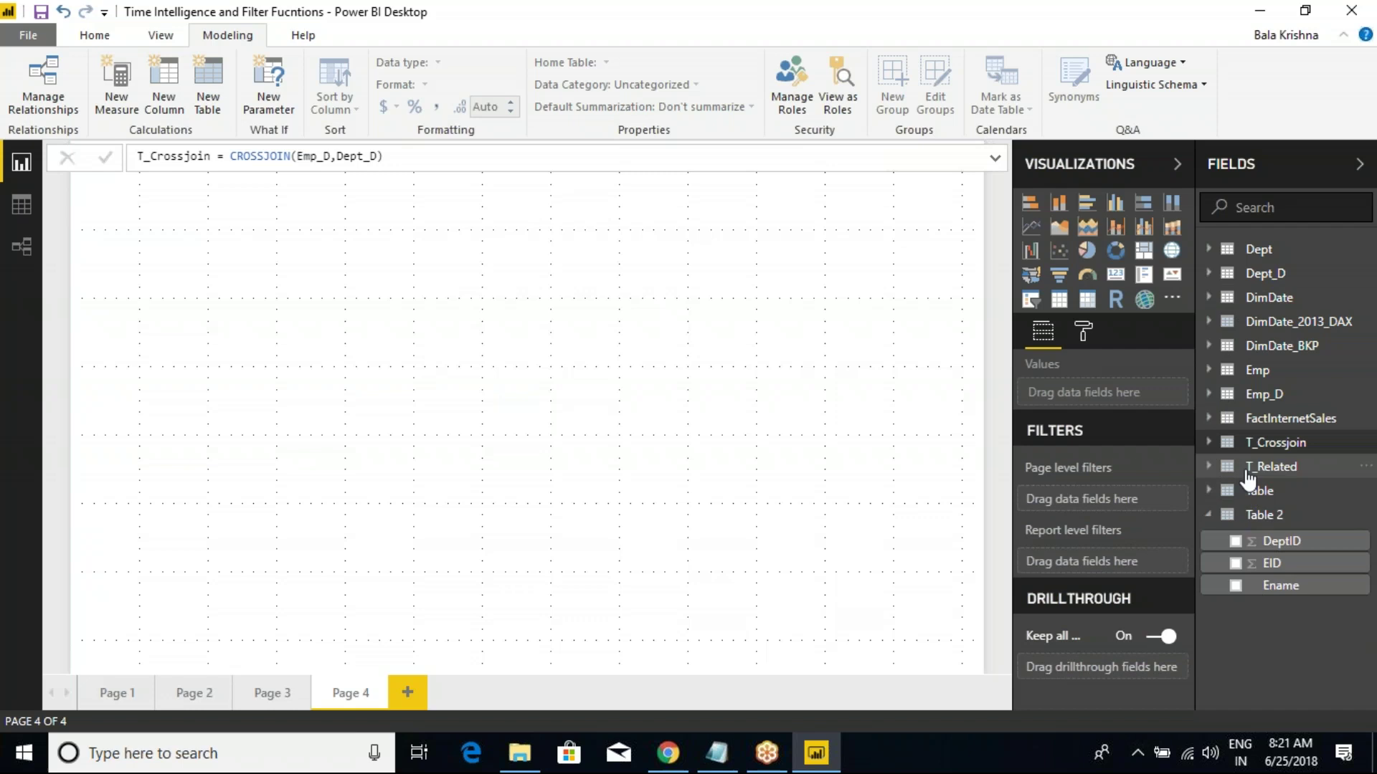
pyautogui.click(600, 281)
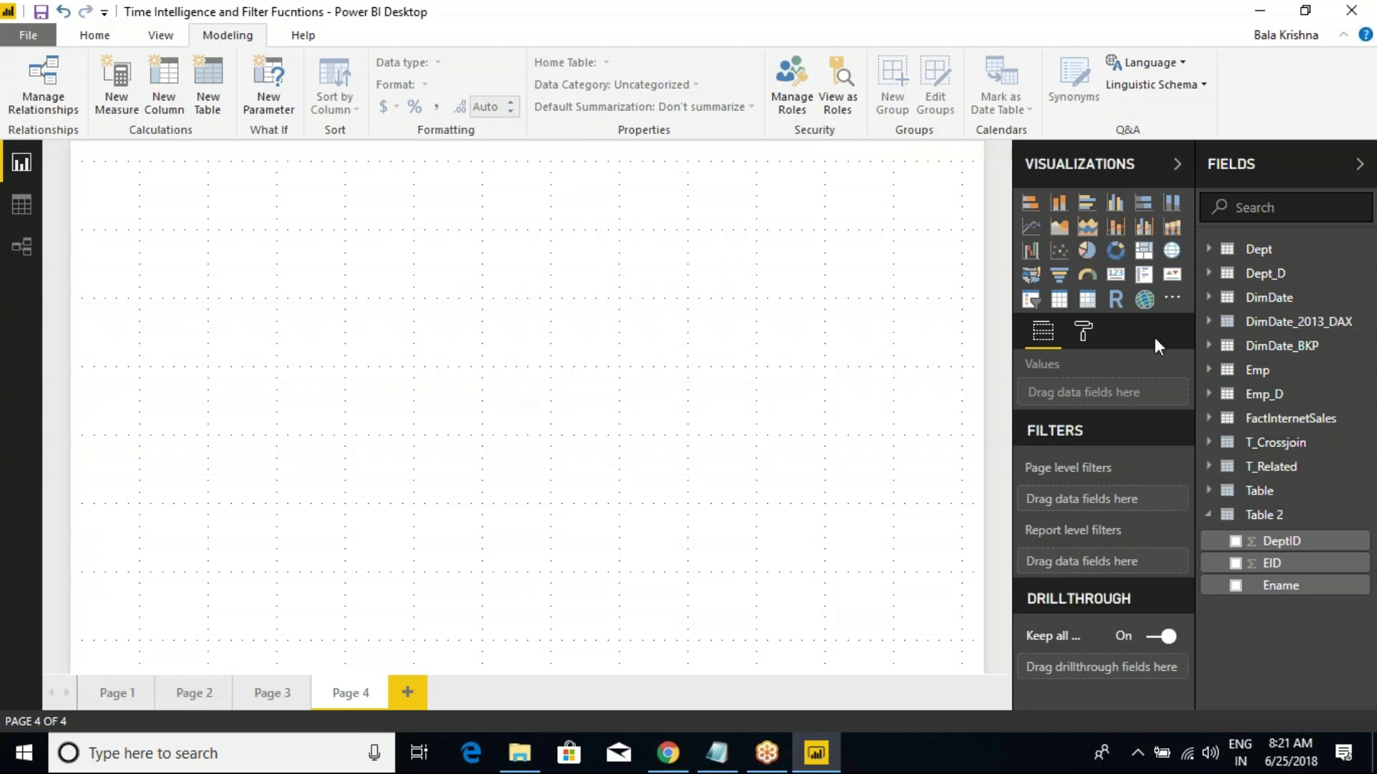
# Step: Place an enlarged stacked column chart across the upper part of Page 4 and expand the FactInternetSales table's fields
pyautogui.click(1059, 203)
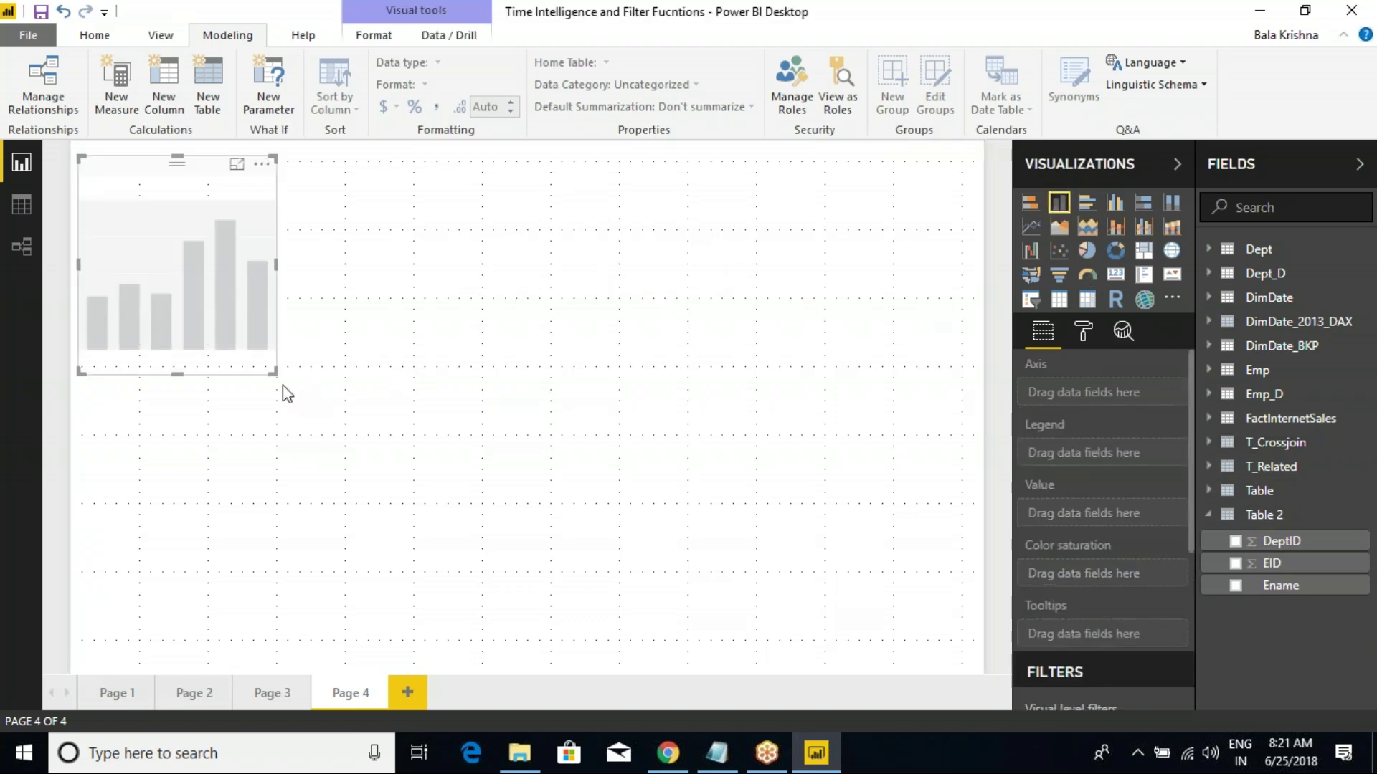
pyautogui.moveTo(274, 372); pyautogui.dragTo(815, 492)
pyautogui.moveTo(546, 283); pyautogui.dragTo(674, 281)
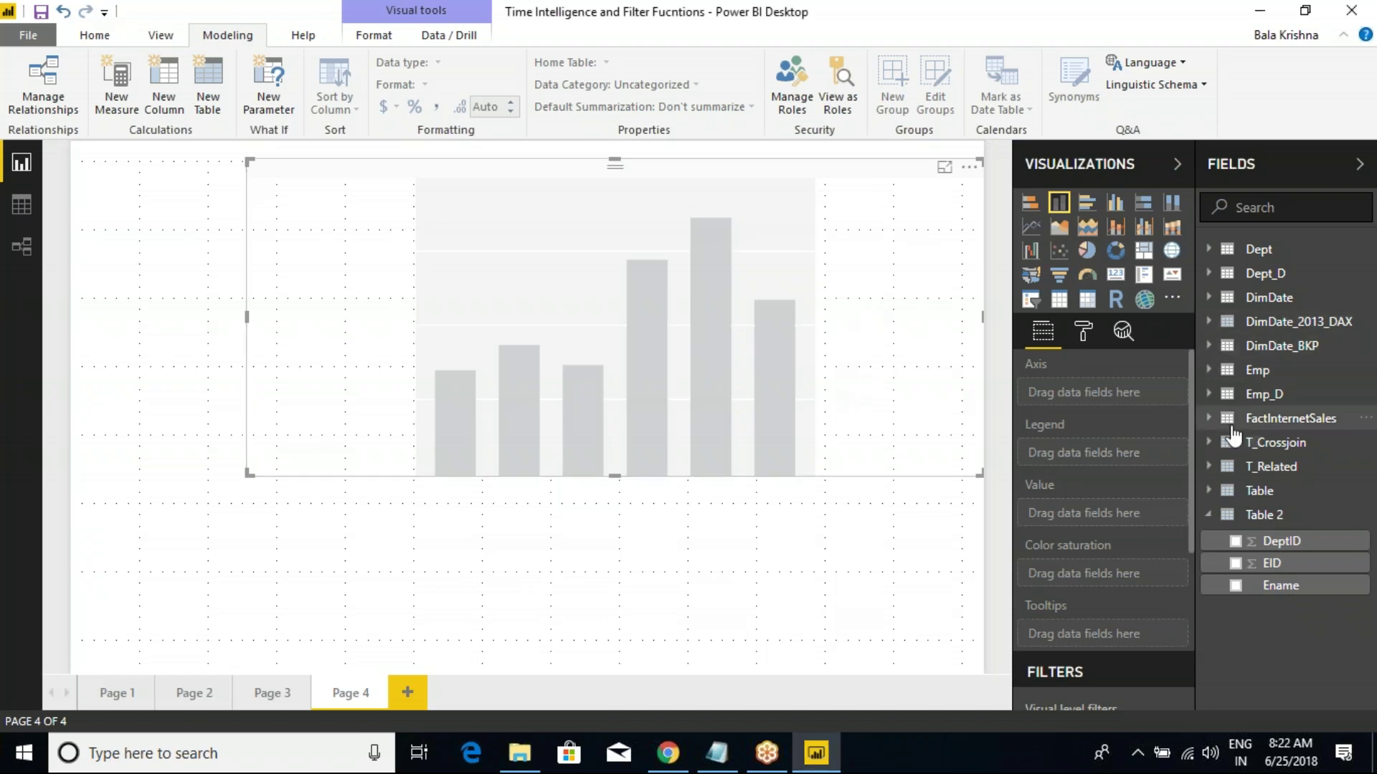
pyautogui.click(1209, 419)
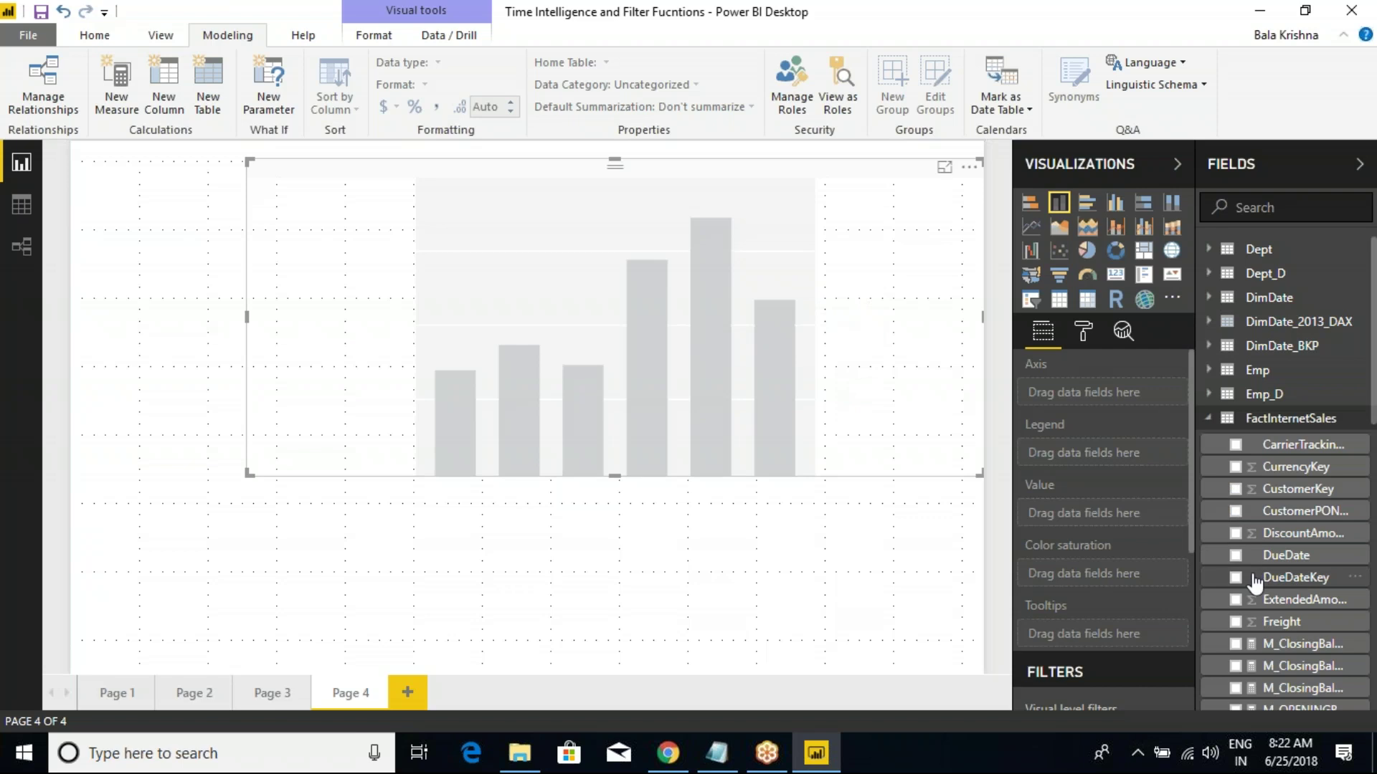
# Step: Add SalesAmount from FactInternetSales as the column chart's value and collapse that table's field list
pyautogui.scroll(-5, 1253, 582)
pyautogui.click(1234, 674)
pyautogui.scroll(5, 1219, 431)
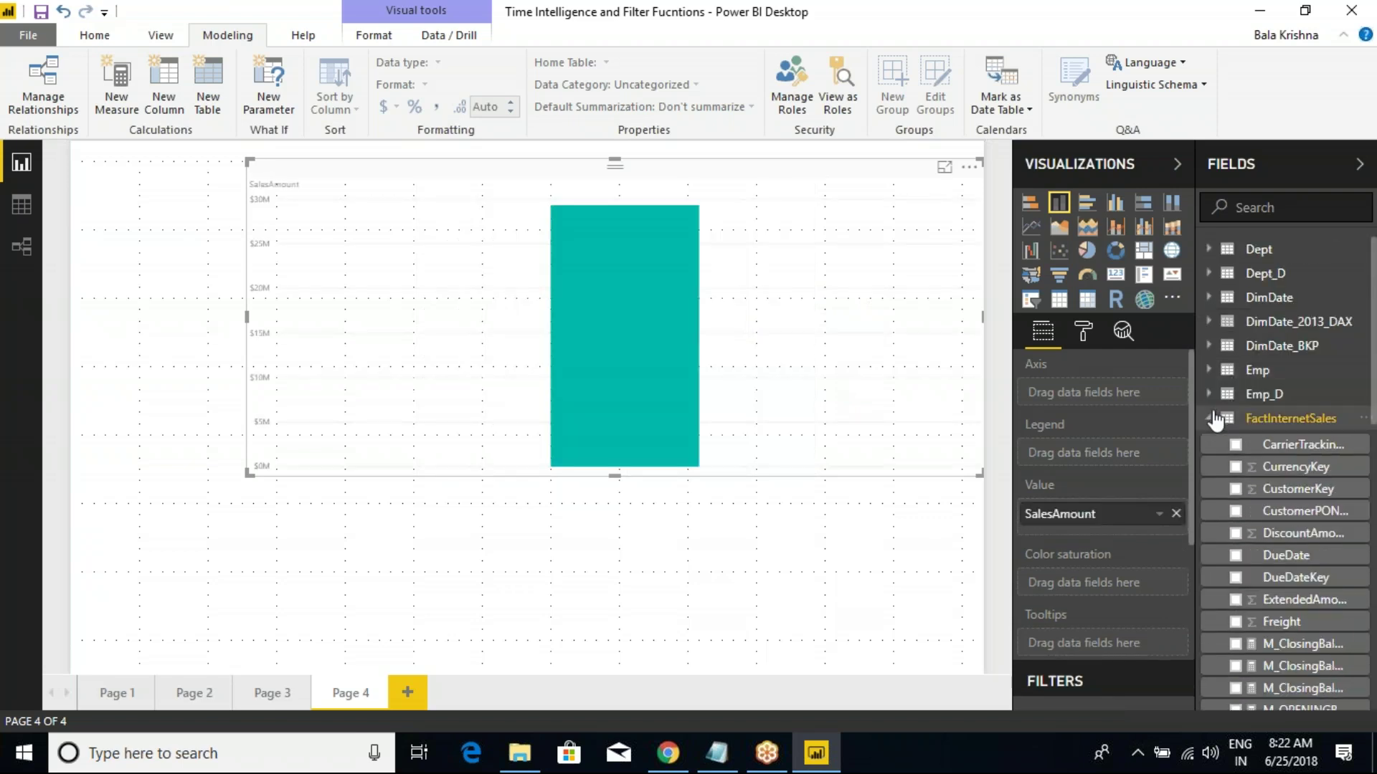
pyautogui.click(1212, 418)
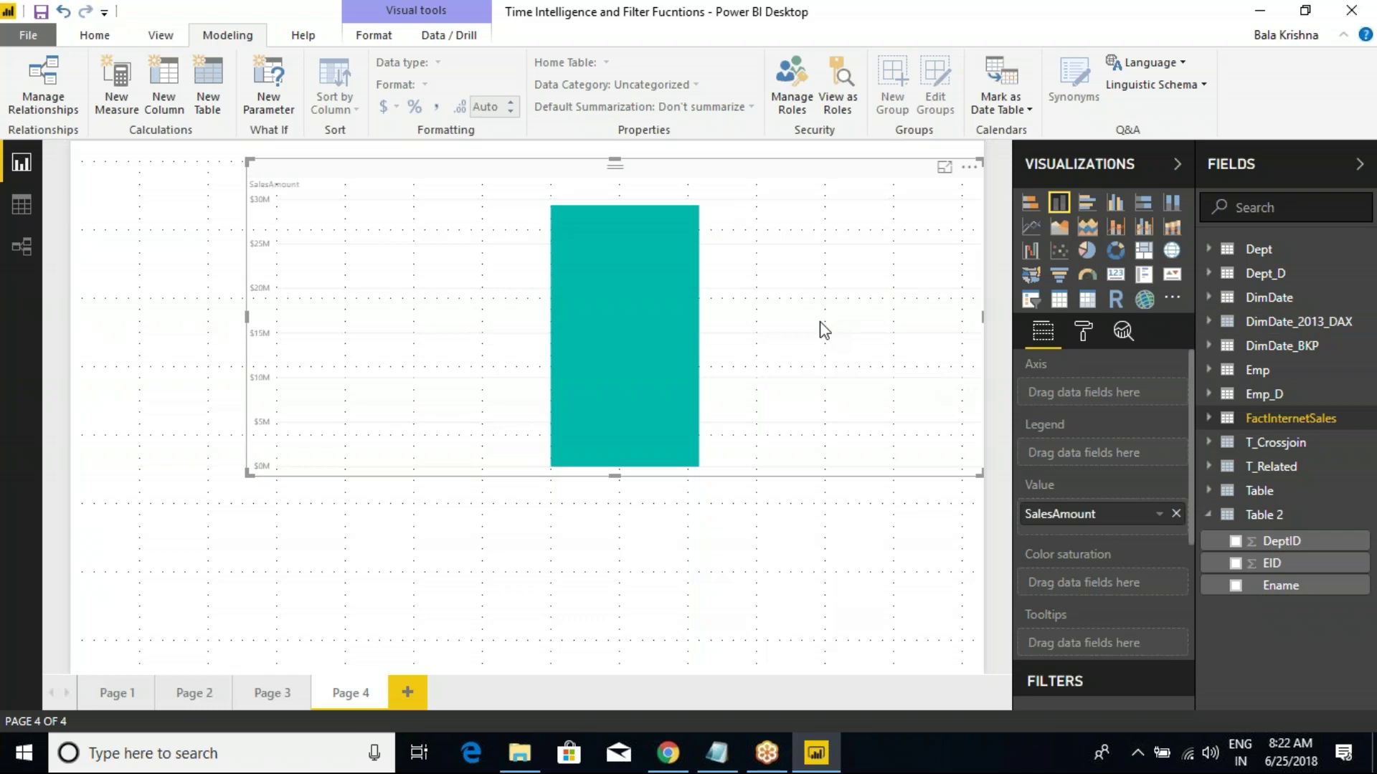
# Step: Load the DimCustomer and DimGeography tables from the recently used AdventureWorksDW2017 database source
pyautogui.click(92, 38)
pyautogui.click(228, 100)
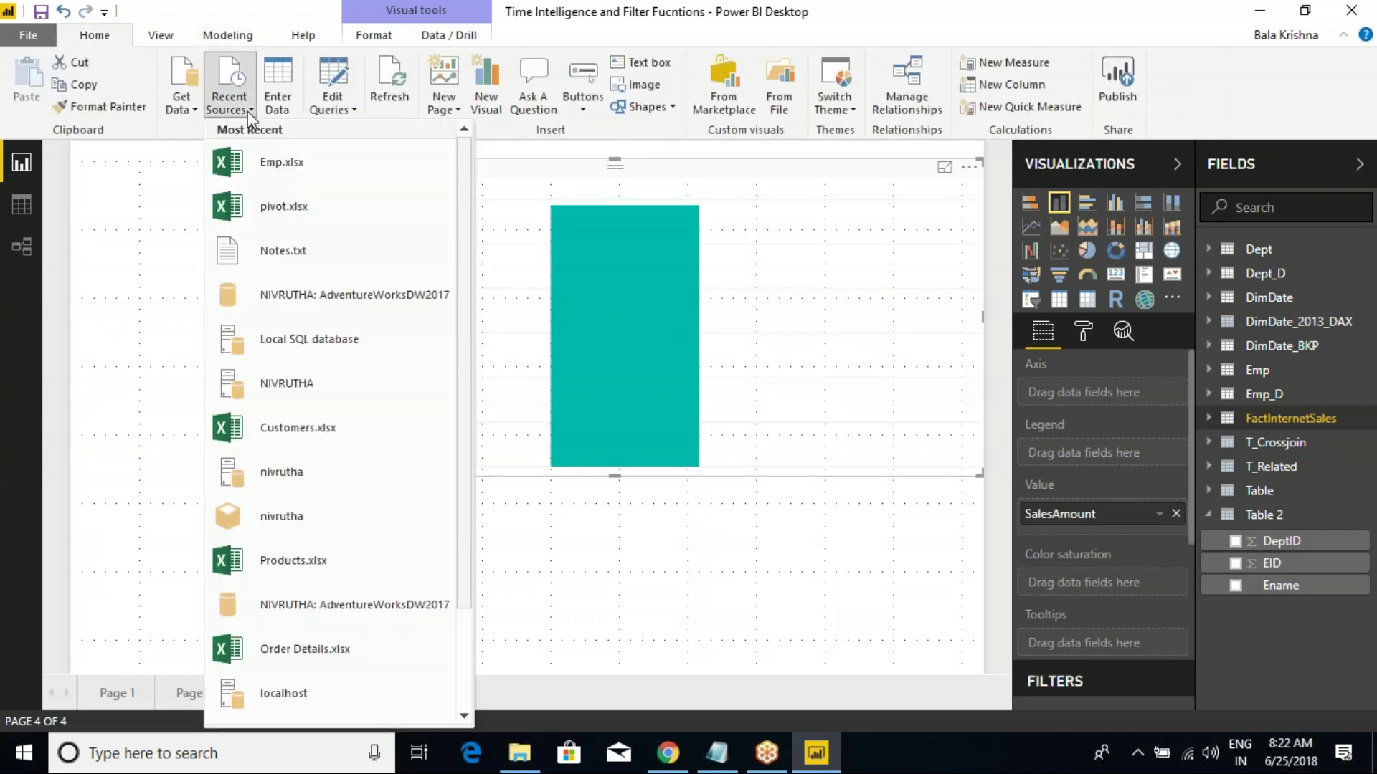
pyautogui.click(327, 303)
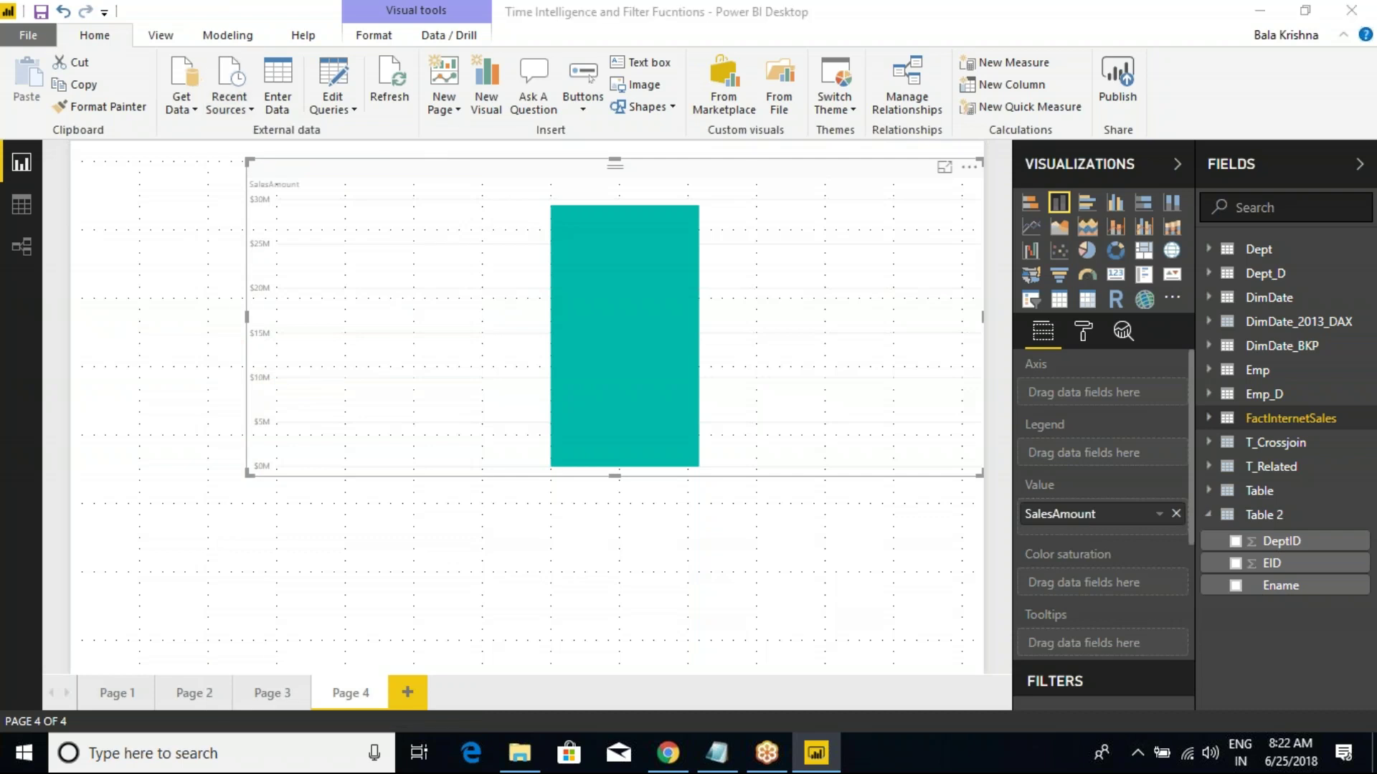
pyautogui.scroll(-1, 399, 434)
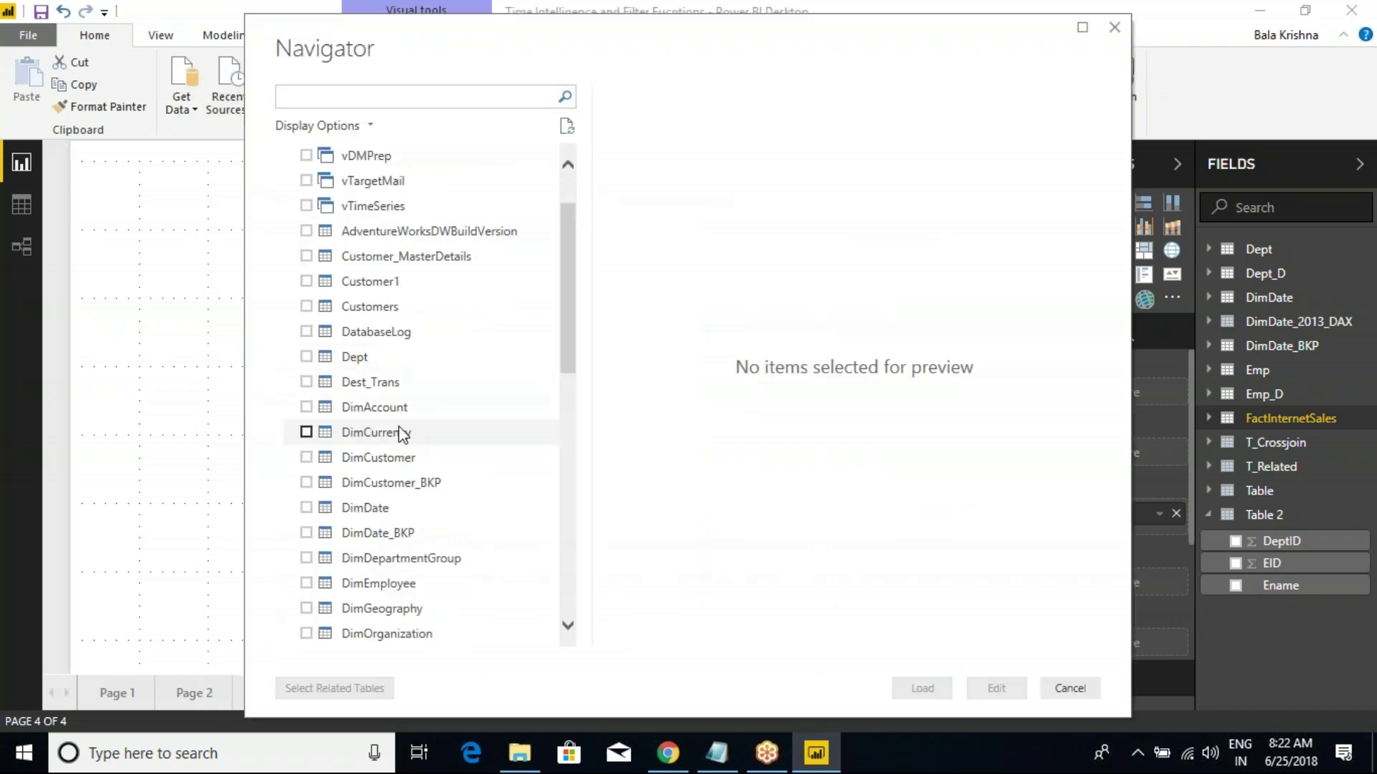
pyautogui.click(306, 458)
pyautogui.scroll(-2, 310, 459)
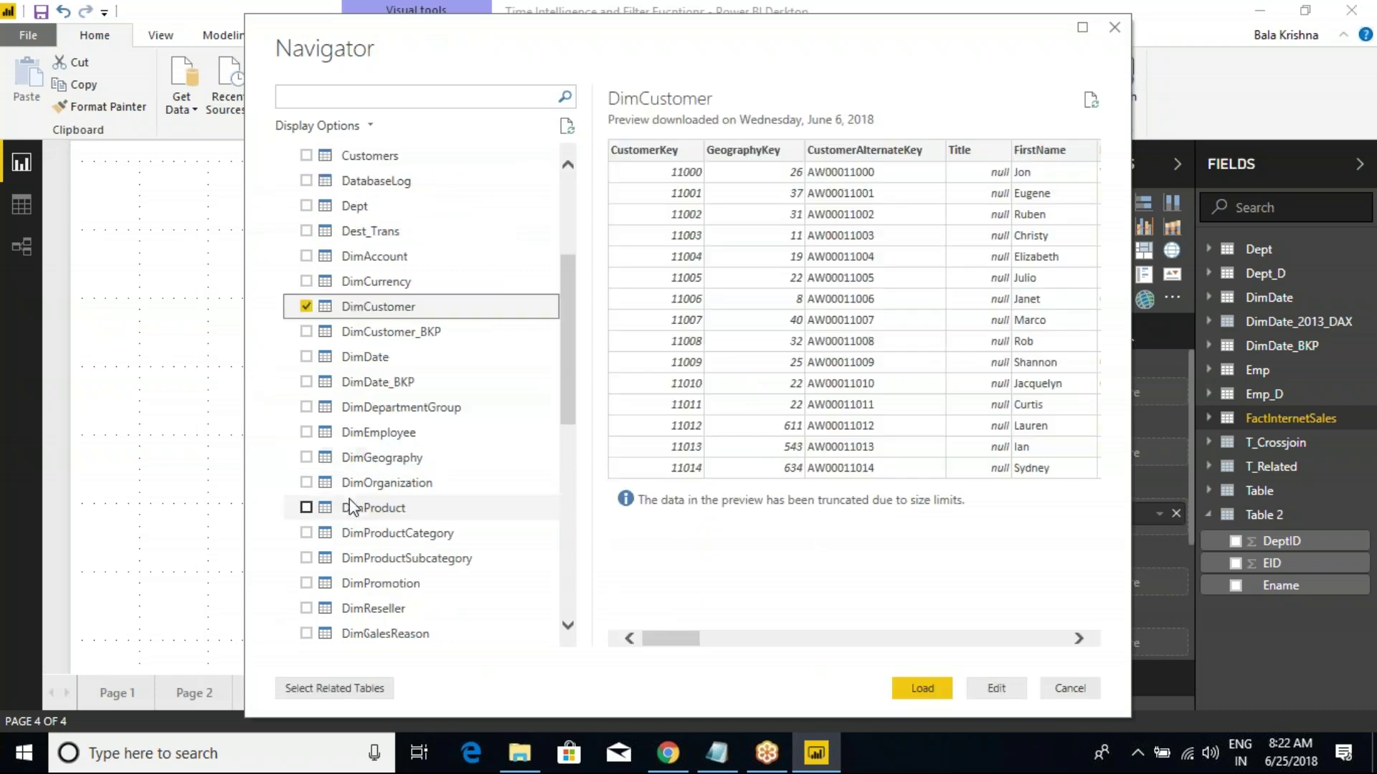
pyautogui.click(306, 458)
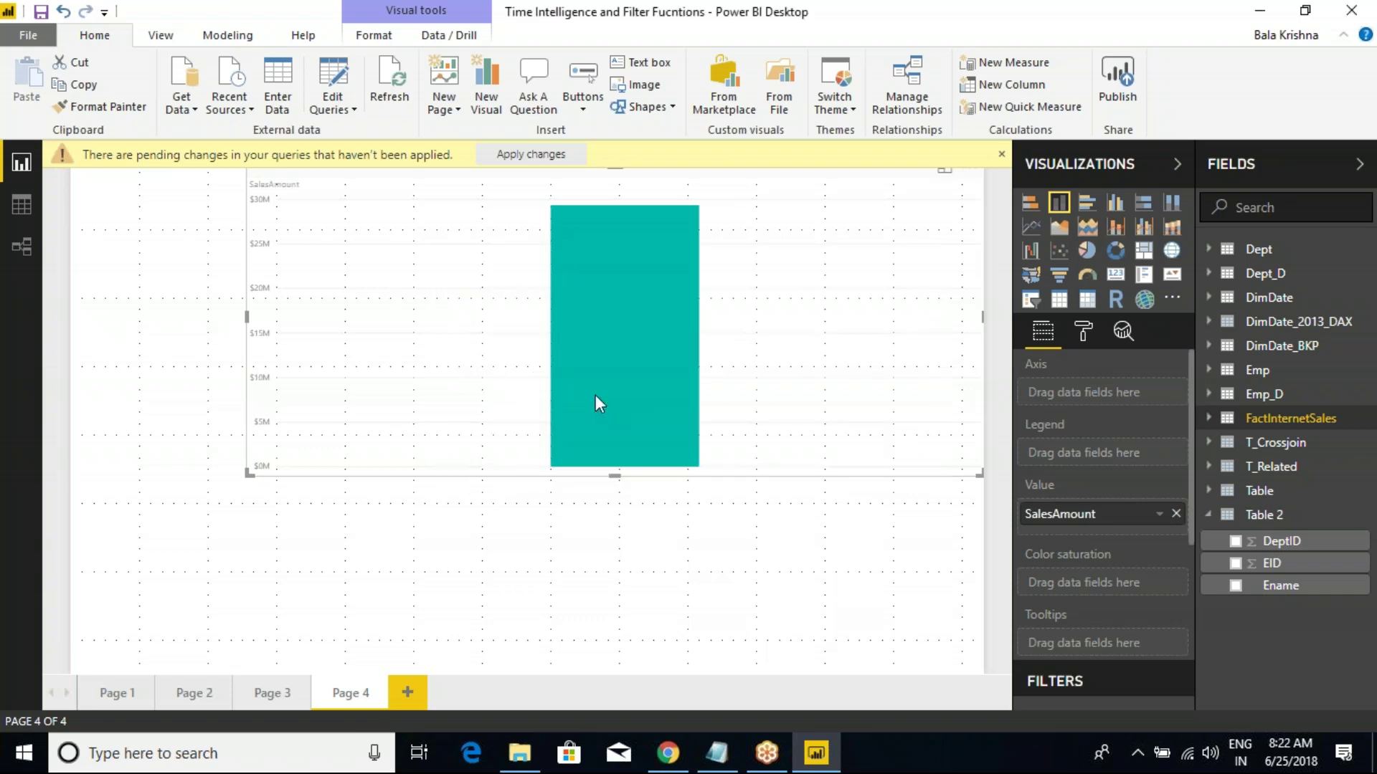
# Step: Use EnglishCountryRegionName from DimGeography as the axis of the SalesAmount column chart
pyautogui.click(1208, 466)
pyautogui.click(1209, 466)
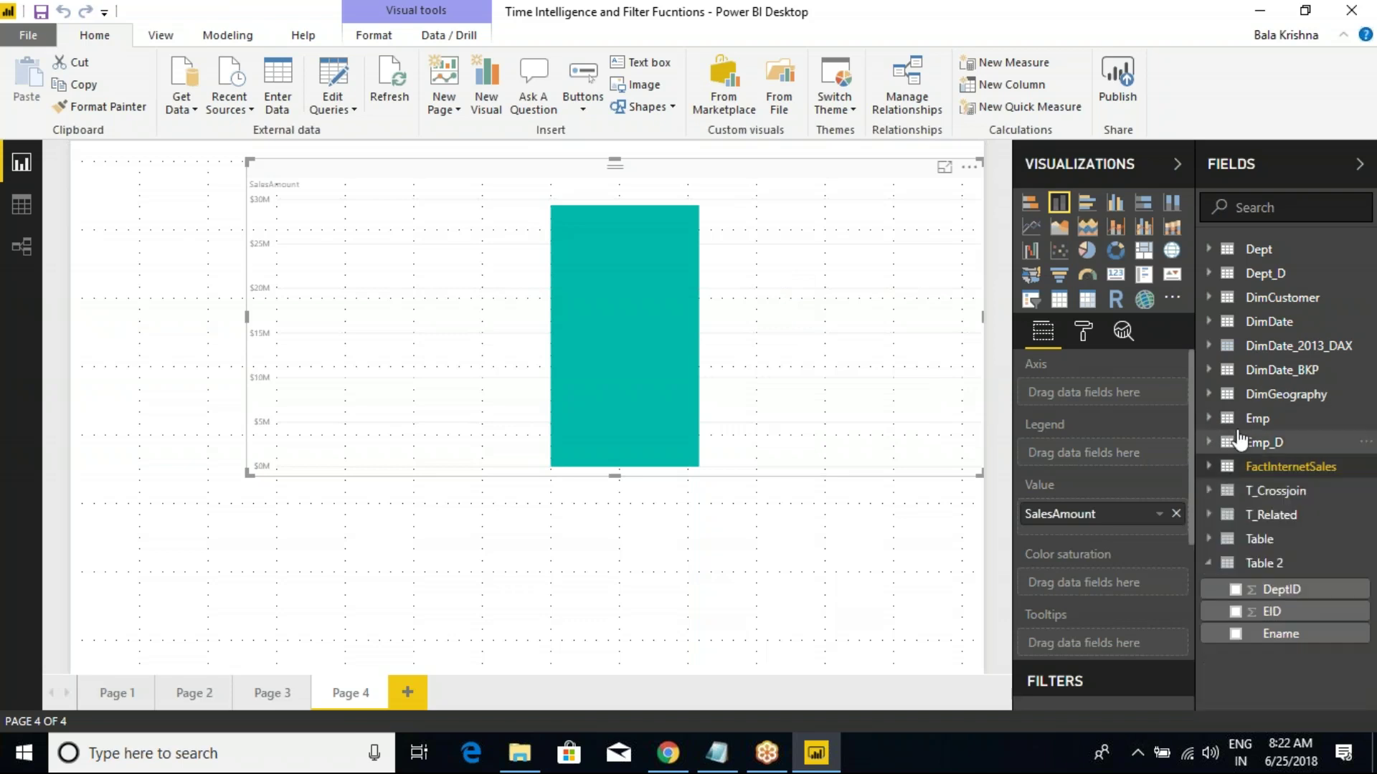
pyautogui.click(1209, 394)
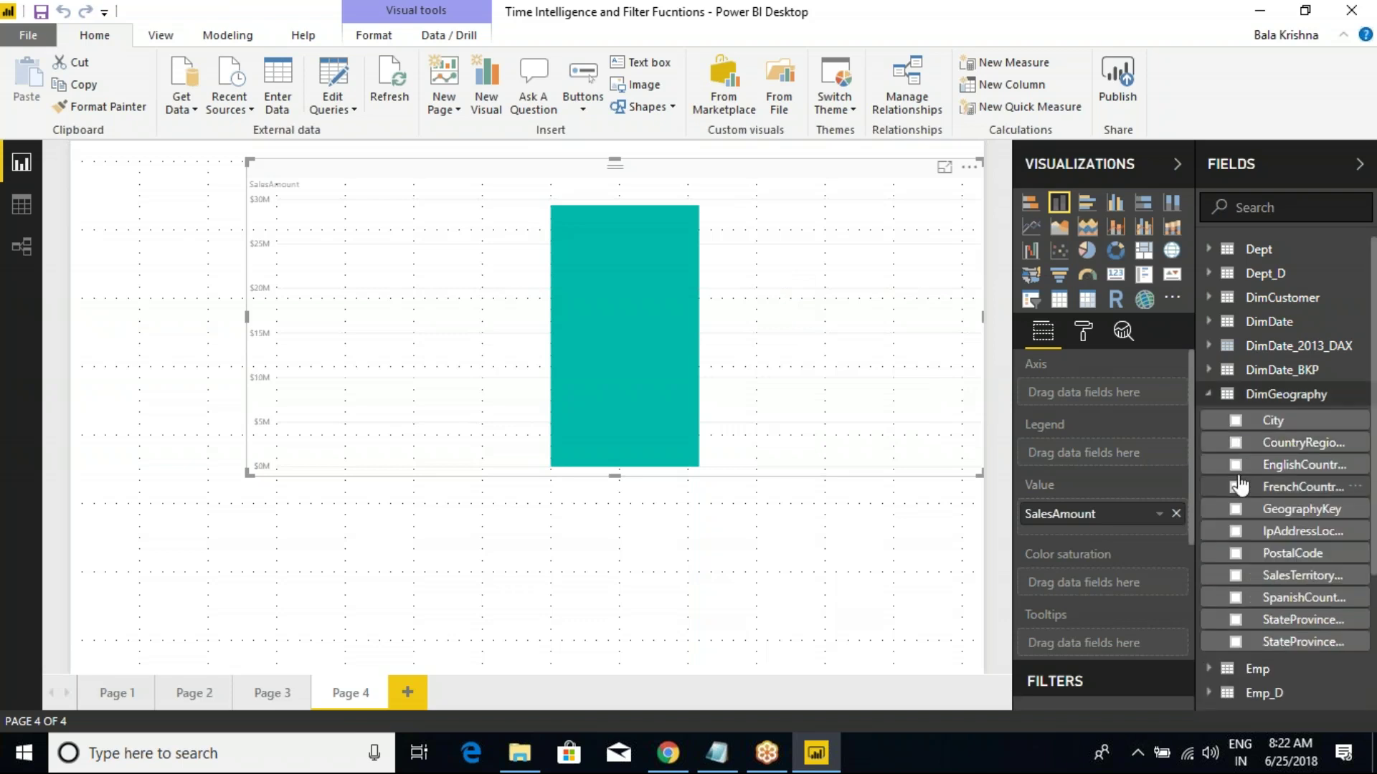
pyautogui.click(1235, 465)
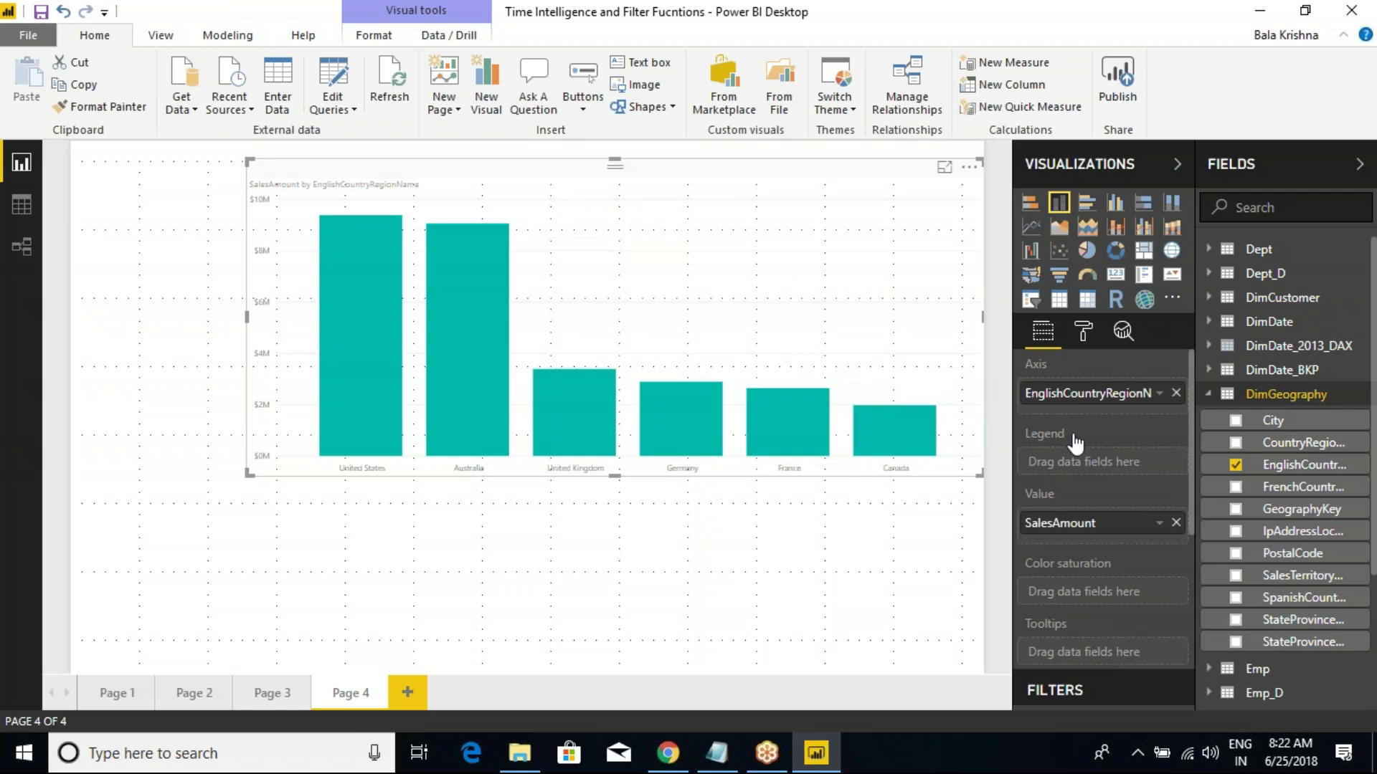
# Step: Enlarge the chart's X-axis label text by six increments and color the labels black
pyautogui.click(1083, 331)
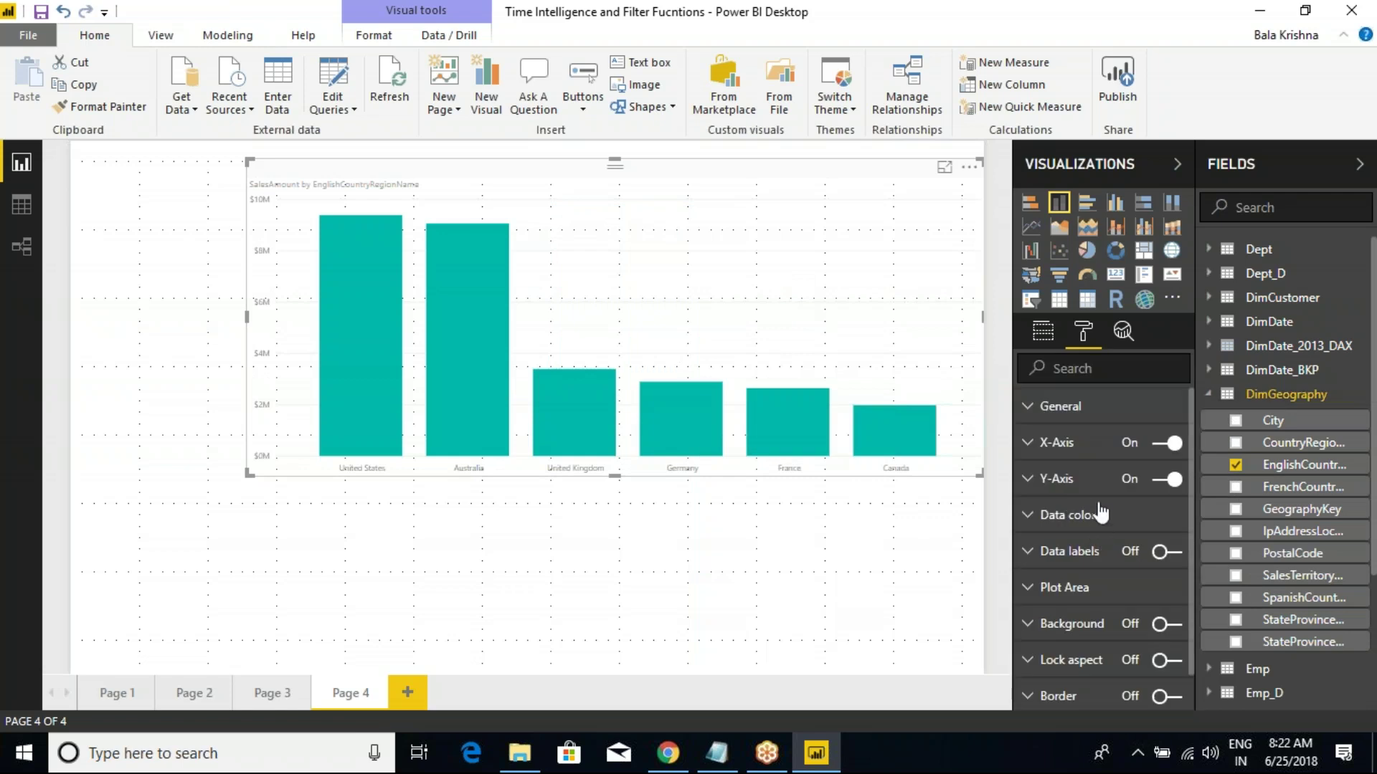
pyautogui.click(1028, 443)
pyautogui.click(1169, 509)
pyautogui.click(1168, 509)
pyautogui.click(1169, 509)
pyautogui.click(1168, 509)
pyautogui.click(1169, 509)
pyautogui.click(1169, 509)
pyautogui.click(1156, 479)
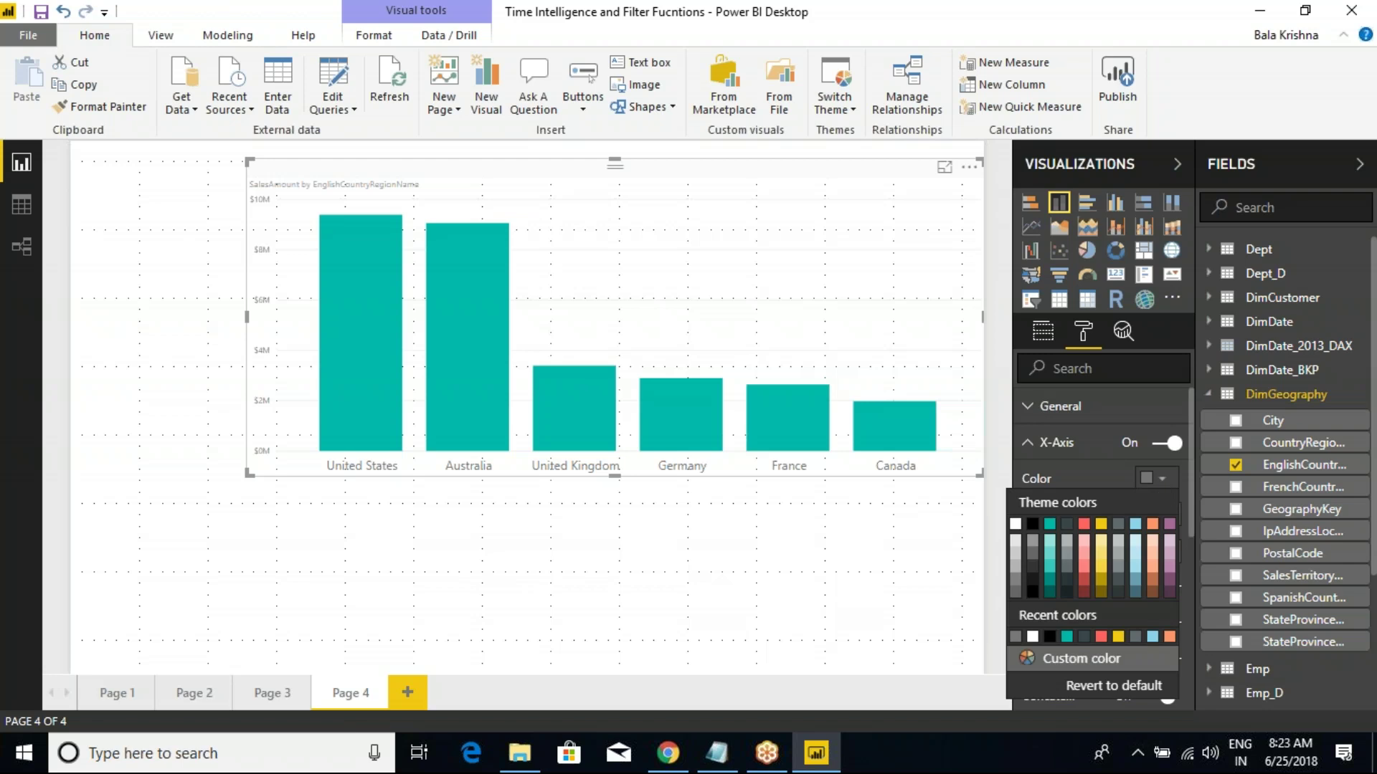
pyautogui.click(1034, 559)
pyautogui.click(1028, 442)
# Step: Color the chart's Y-axis labels black and set their text size to 16
pyautogui.click(1028, 478)
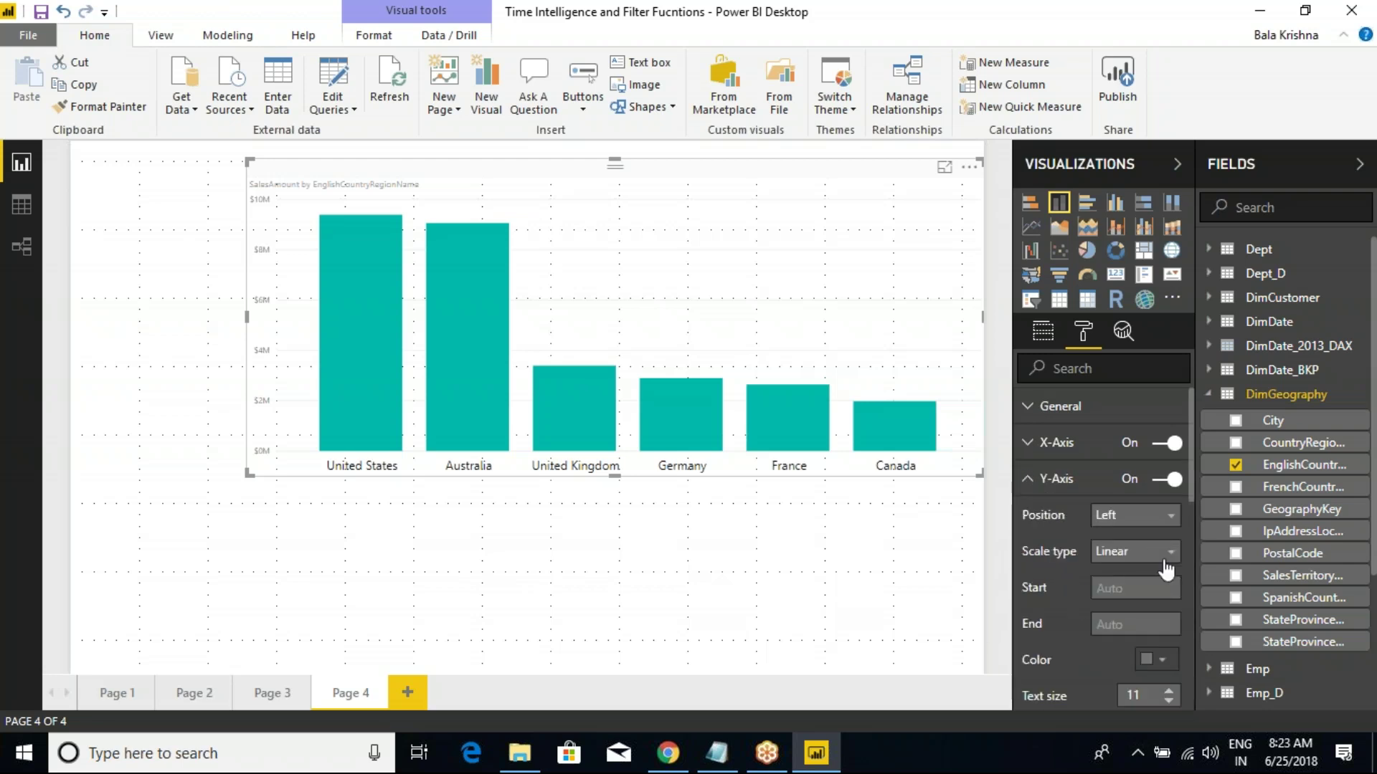
pyautogui.scroll(-2, 1126, 591)
pyautogui.click(1155, 559)
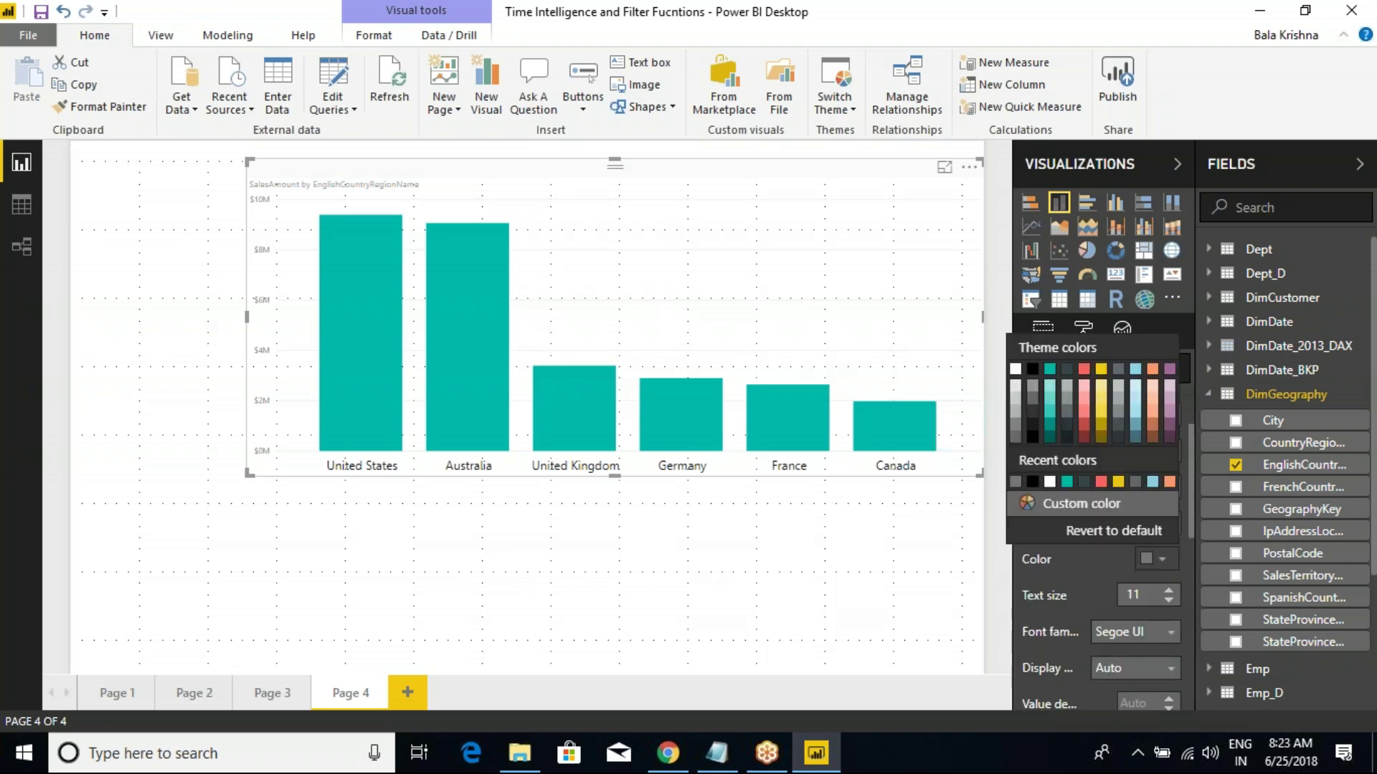
pyautogui.click(1031, 373)
pyautogui.click(1168, 590)
pyautogui.click(1168, 590)
pyautogui.click(1168, 591)
pyautogui.click(1169, 590)
pyautogui.click(1169, 591)
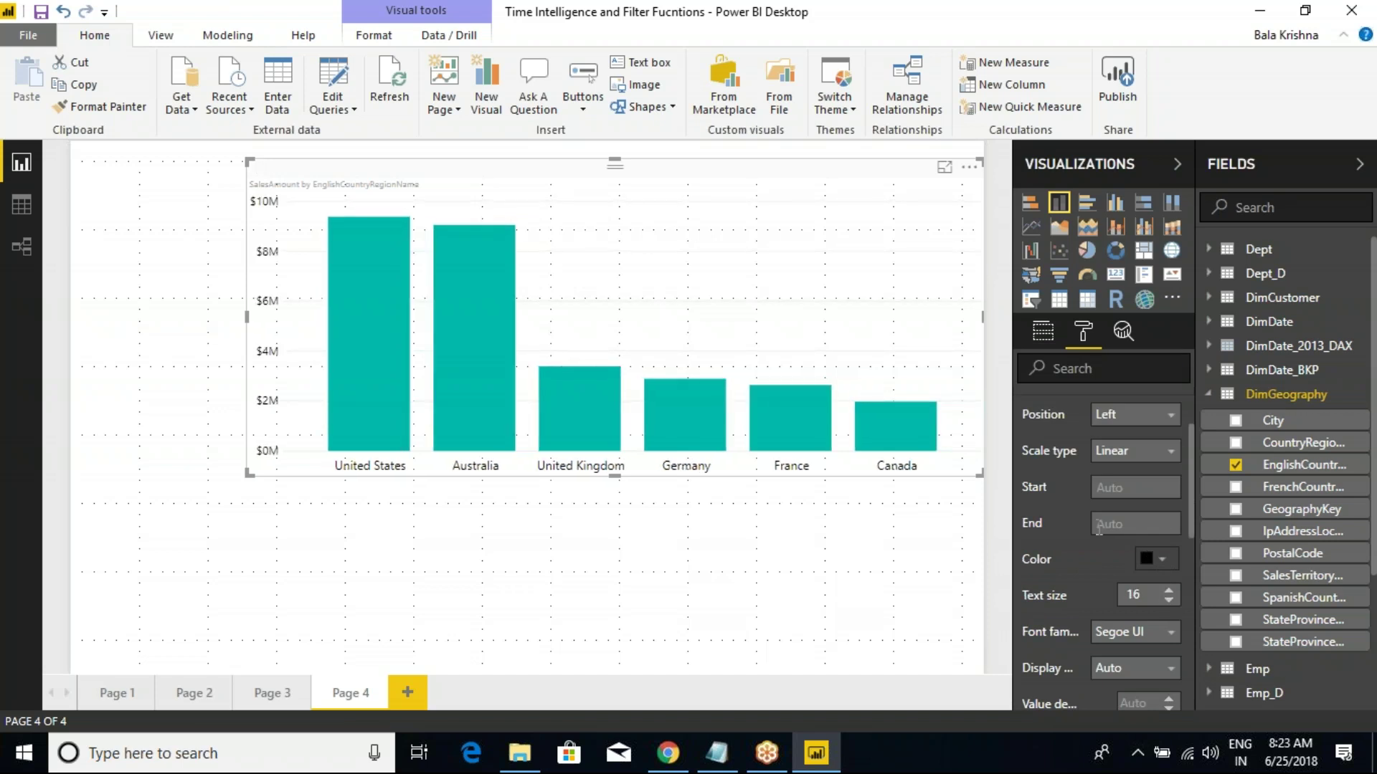
# Step: Set the Y-axis display units to None and collapse the Y-axis settings
pyautogui.scroll(2, 1079, 516)
pyautogui.scroll(-2, 1090, 545)
pyautogui.click(1116, 669)
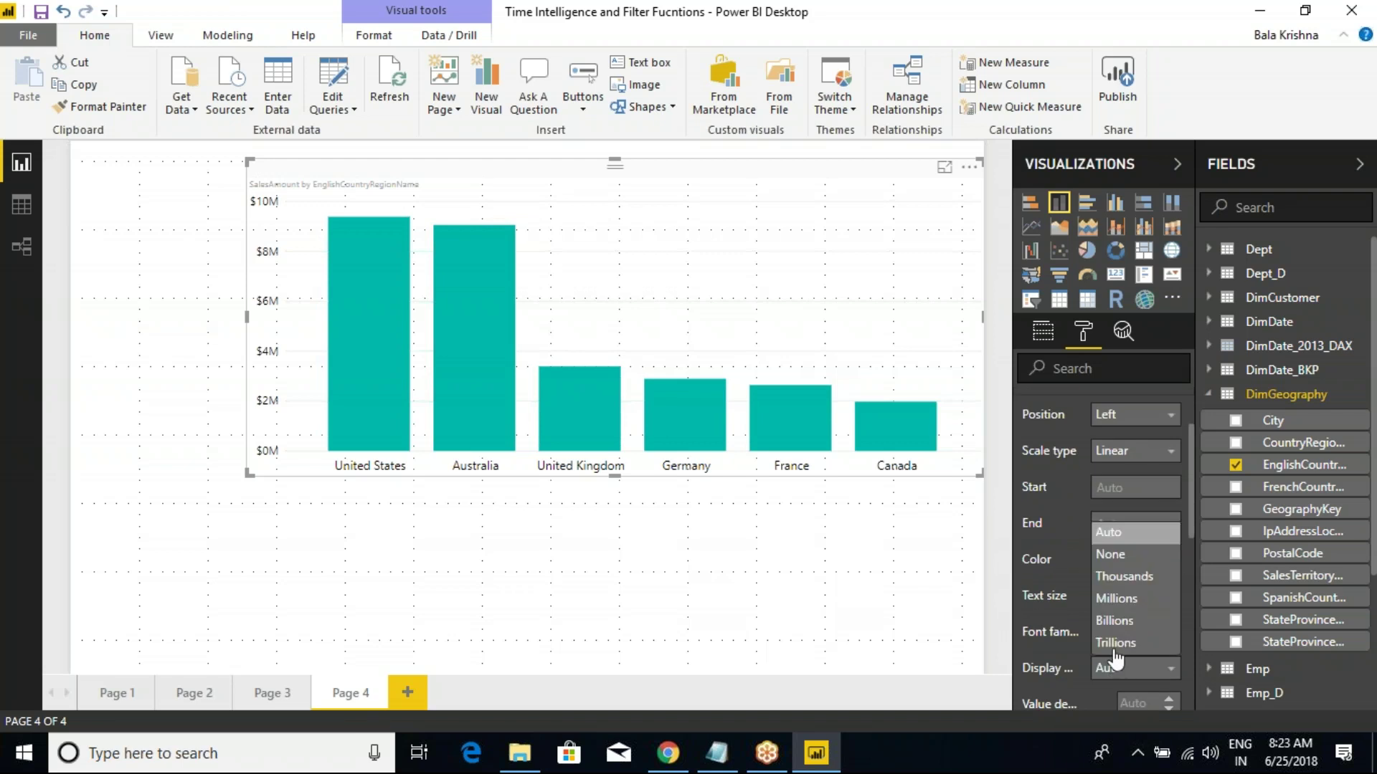
pyautogui.click(1131, 560)
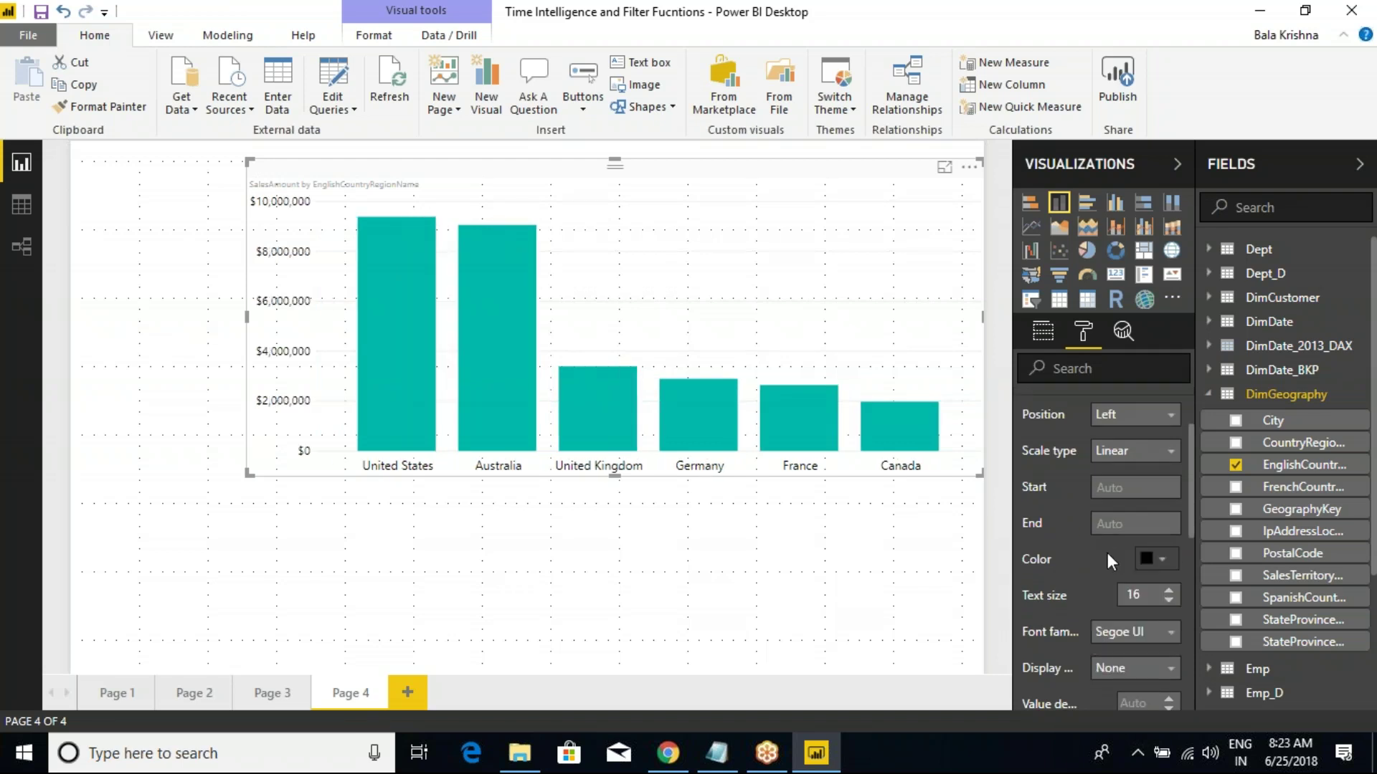
pyautogui.scroll(2, 1065, 539)
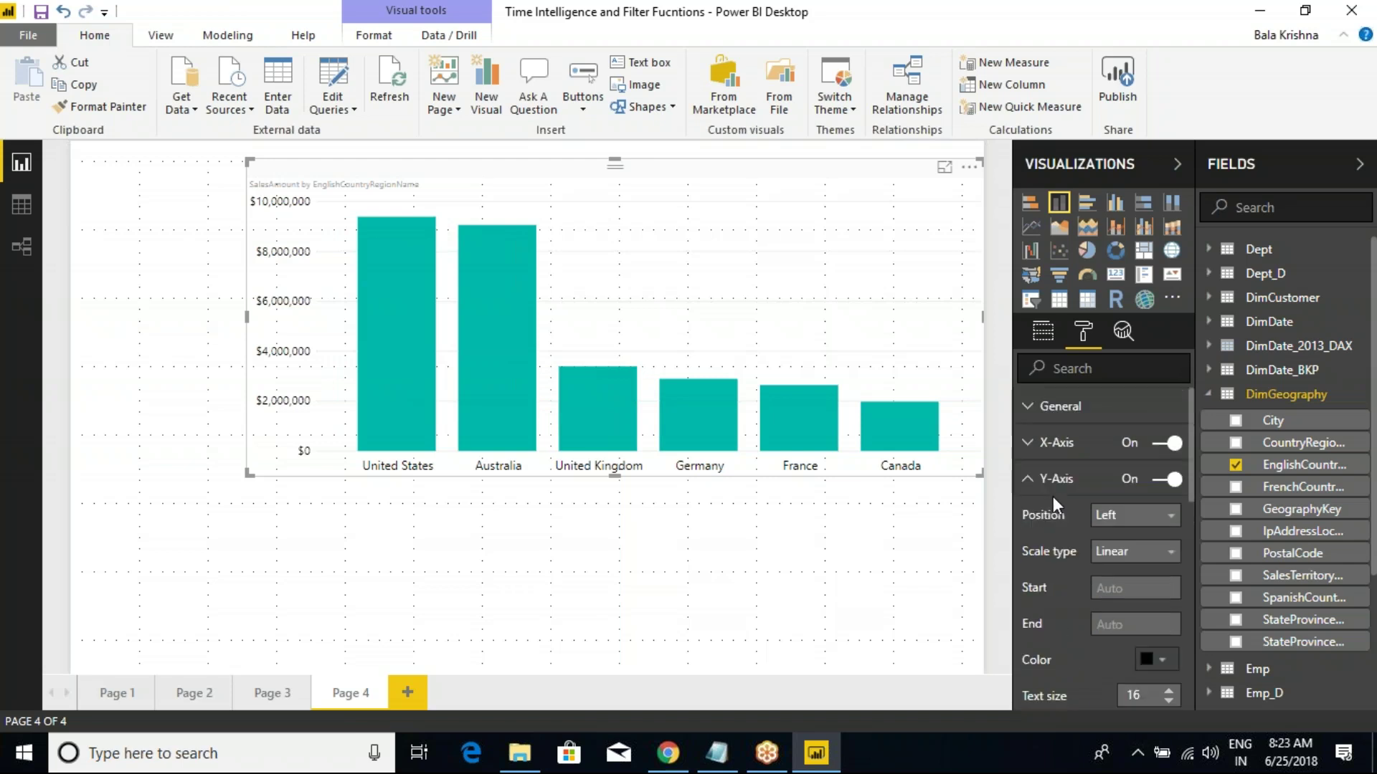
pyautogui.click(1039, 479)
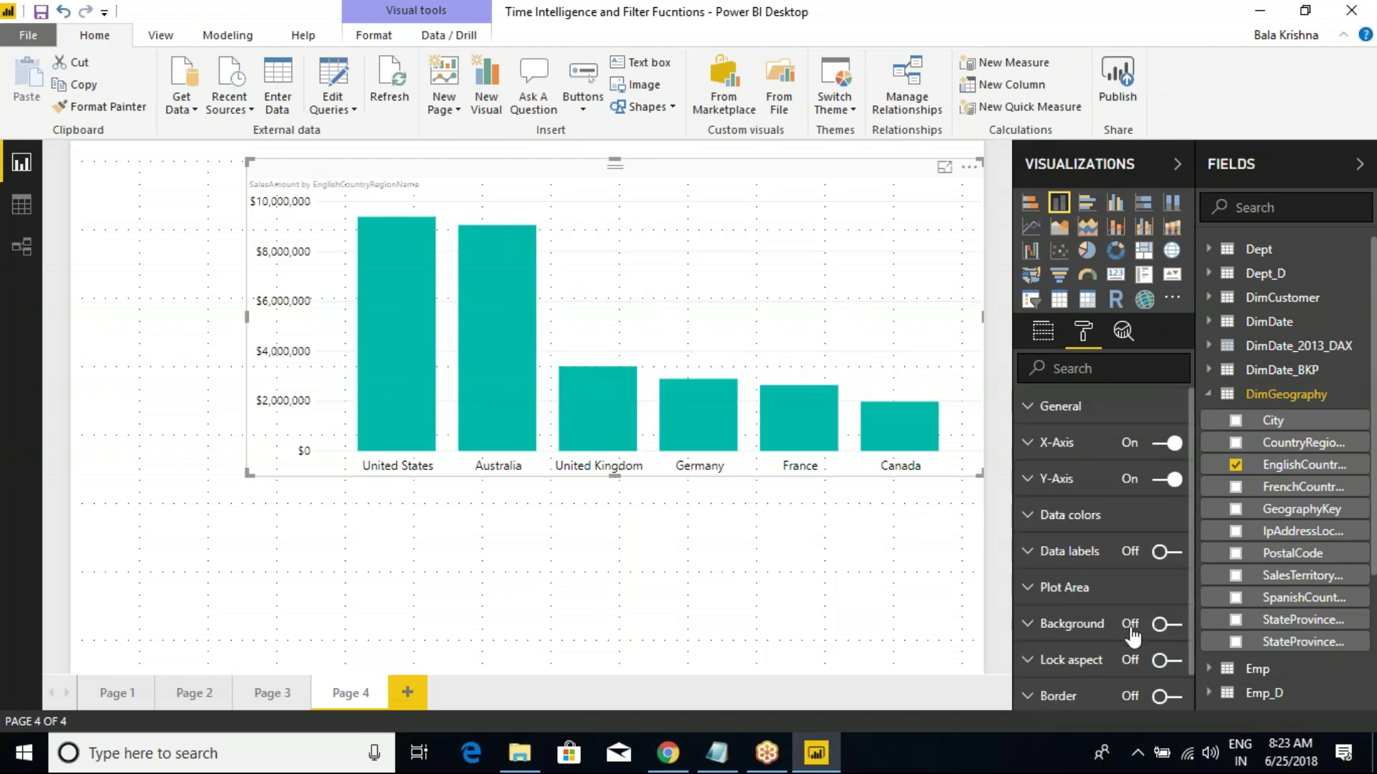
# Step: Turn on the chart's data labels, color them black and set their display units to Thousands
pyautogui.click(1166, 551)
pyautogui.click(1047, 552)
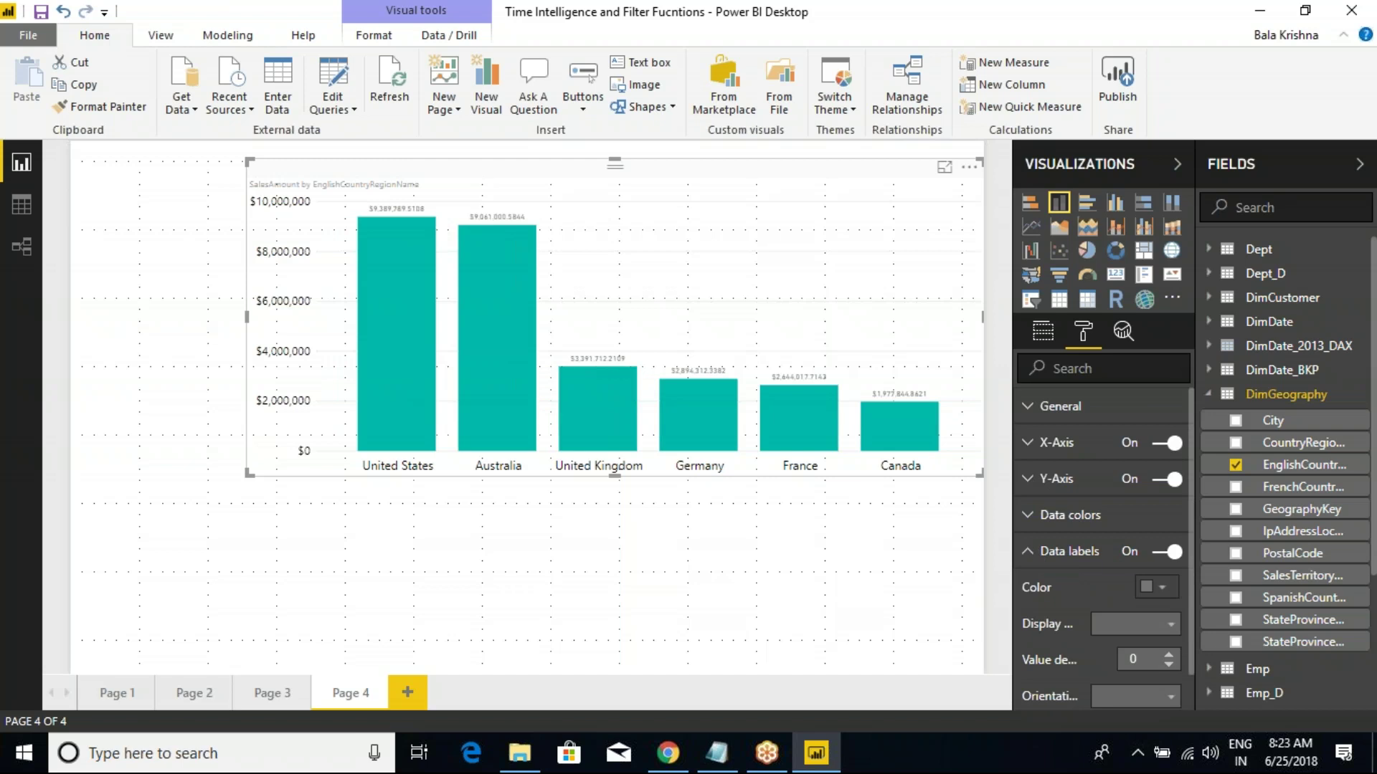
pyautogui.click(1152, 588)
pyautogui.click(1032, 397)
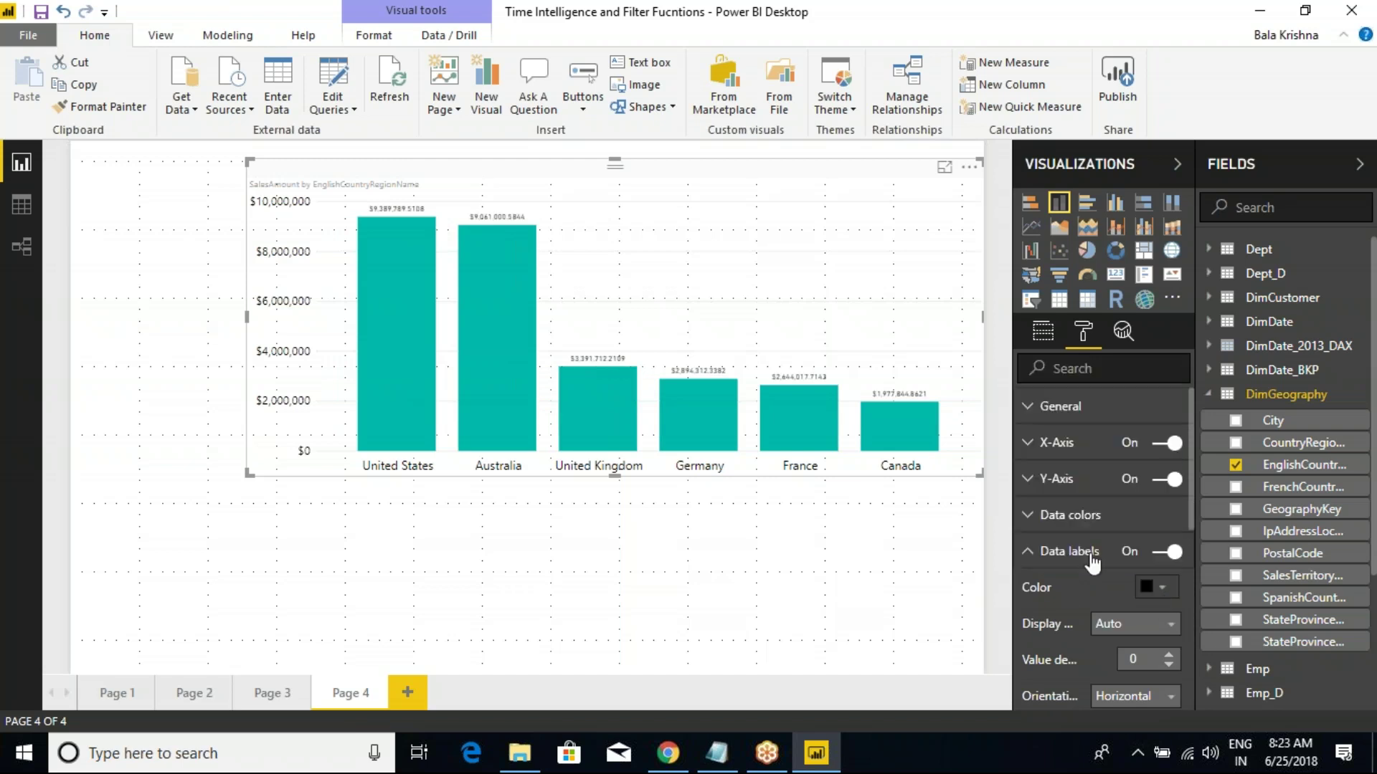
pyautogui.scroll(-2, 1097, 600)
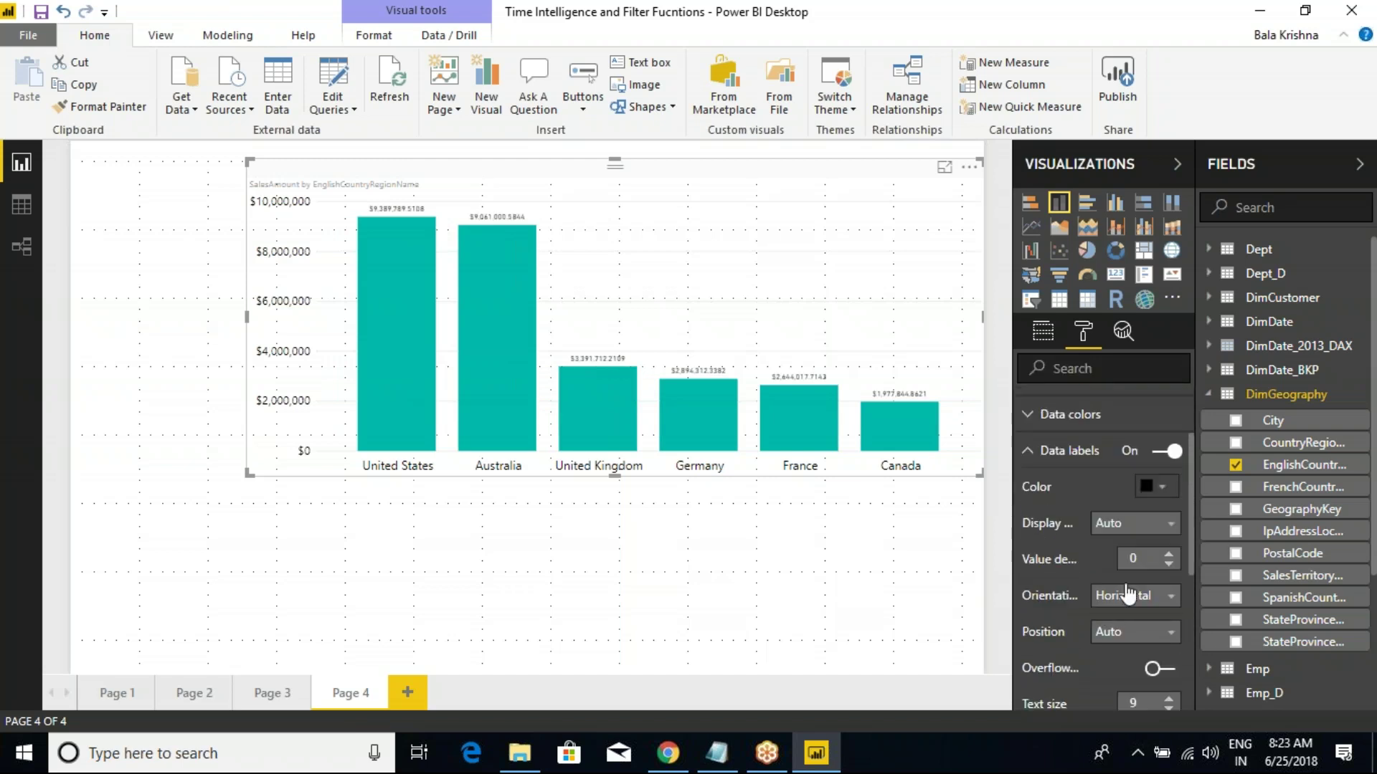
pyautogui.click(1121, 525)
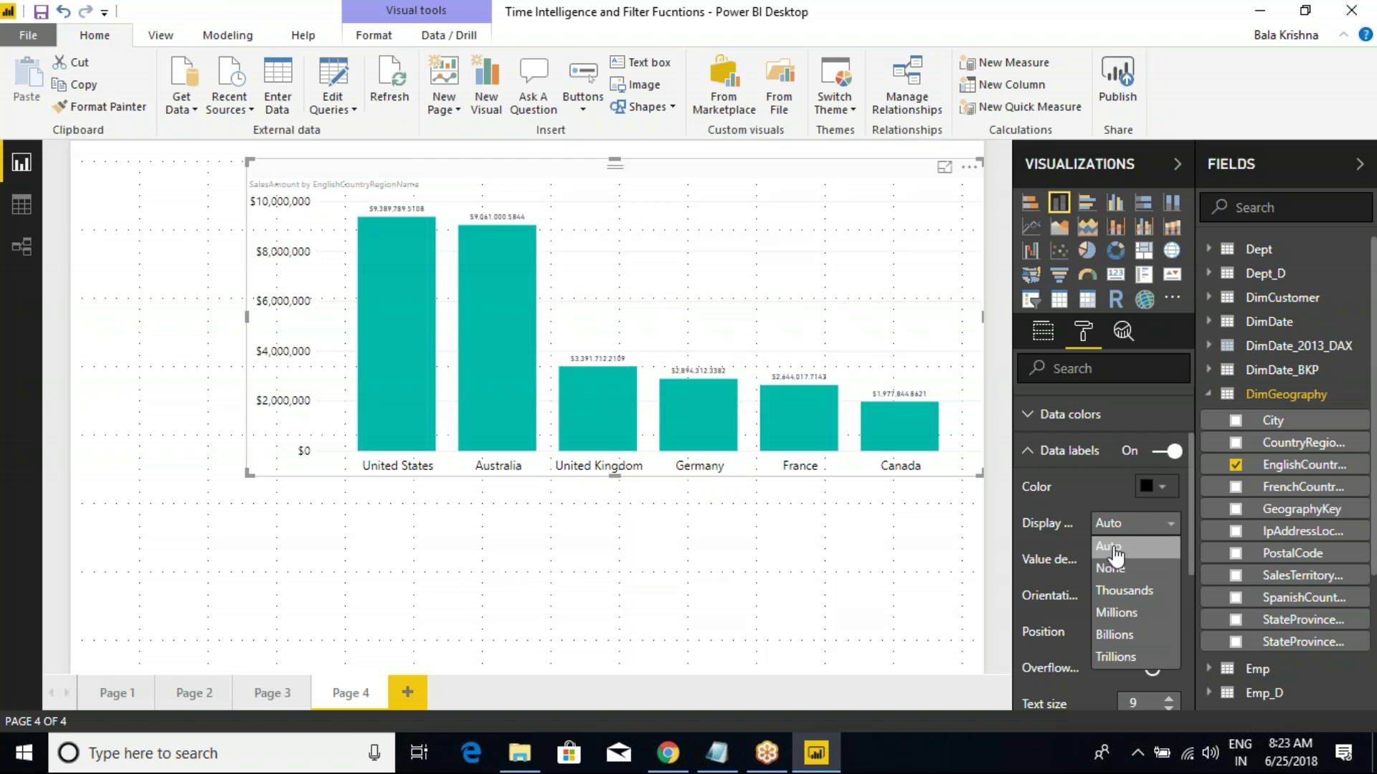
pyautogui.click(1111, 593)
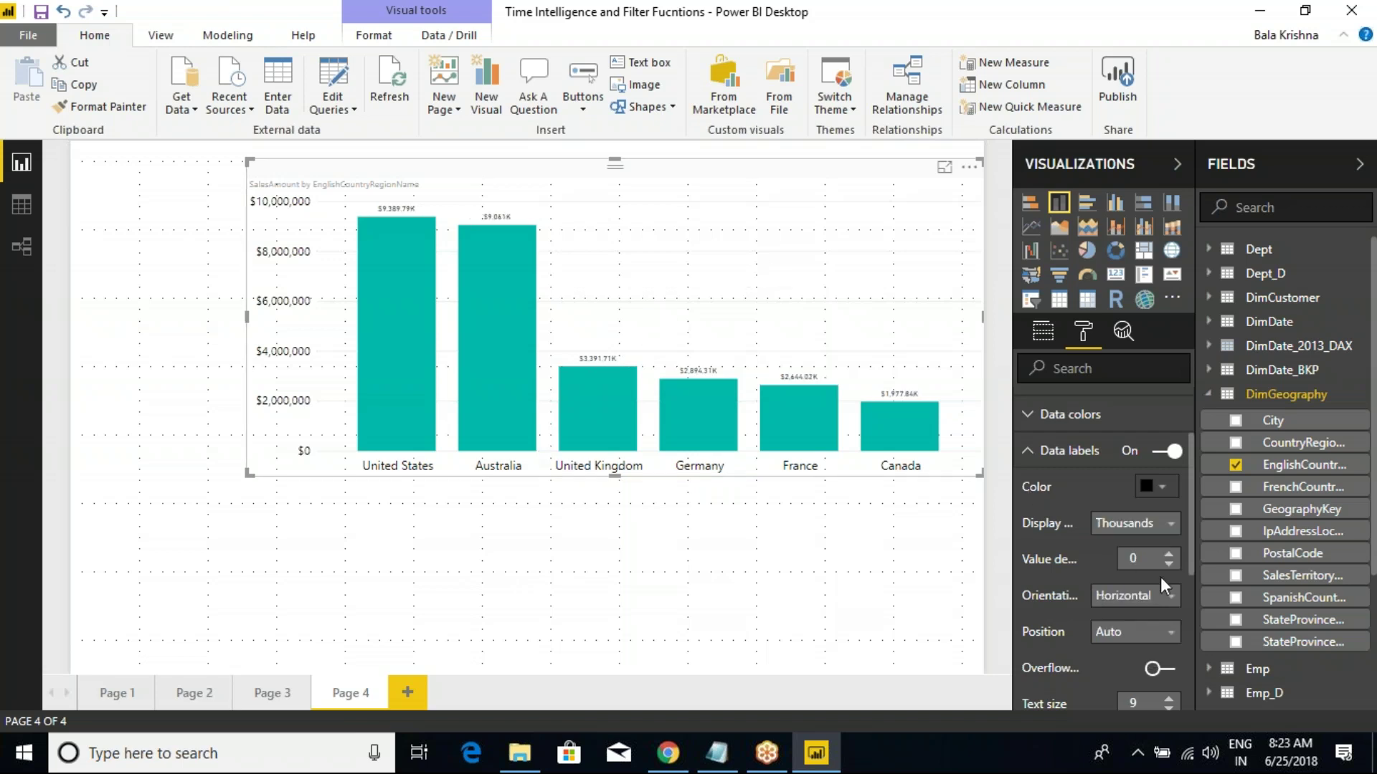
# Step: Set the data labels' text size to 18
pyautogui.scroll(-3, 1133, 599)
pyautogui.click(1169, 498)
pyautogui.click(1169, 498)
pyautogui.click(1169, 498)
pyautogui.click(1168, 498)
pyautogui.click(1169, 499)
pyautogui.click(1169, 498)
pyautogui.click(1168, 498)
pyautogui.click(1168, 498)
pyautogui.click(1169, 499)
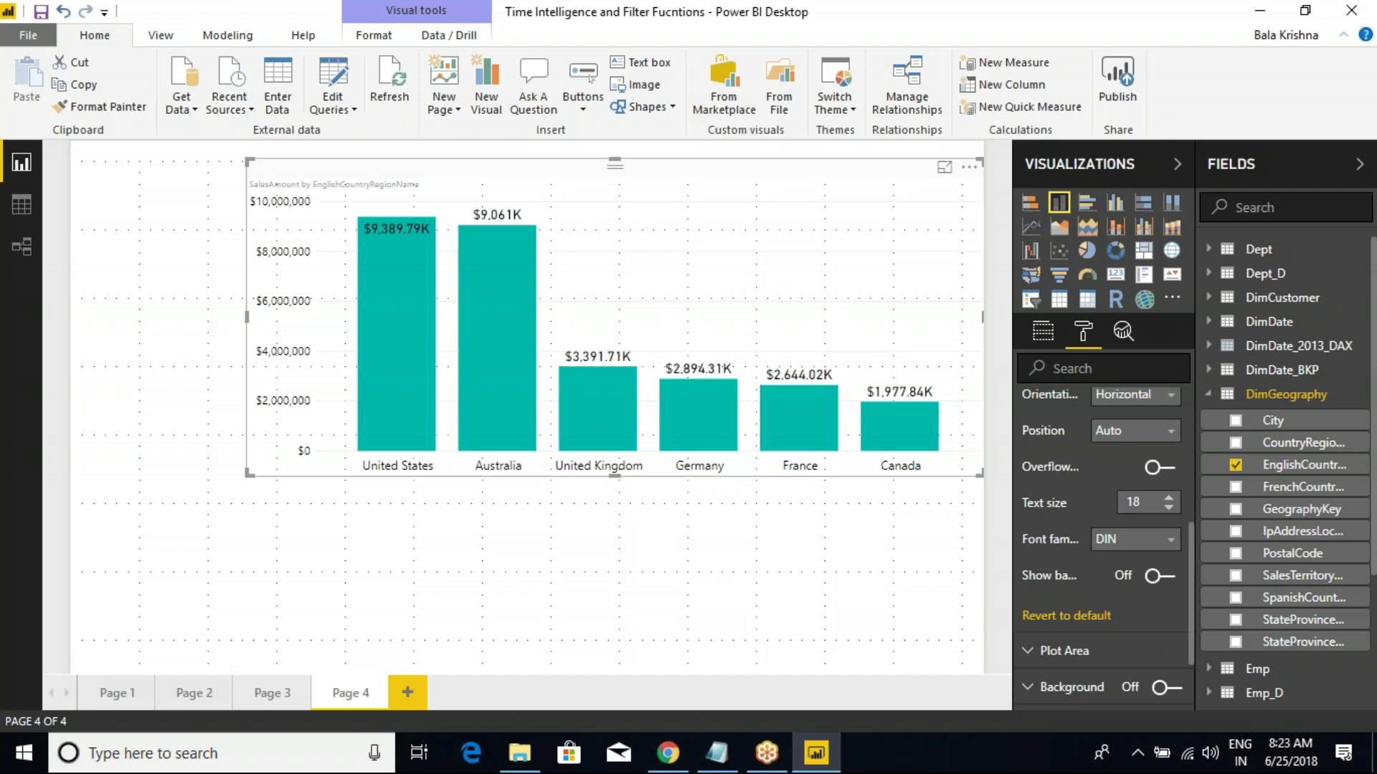
# Step: Resize the column chart by extending its left edge outward and its bottom edge downward, and deselect it
pyautogui.moveTo(248, 316); pyautogui.dragTo(225, 319)
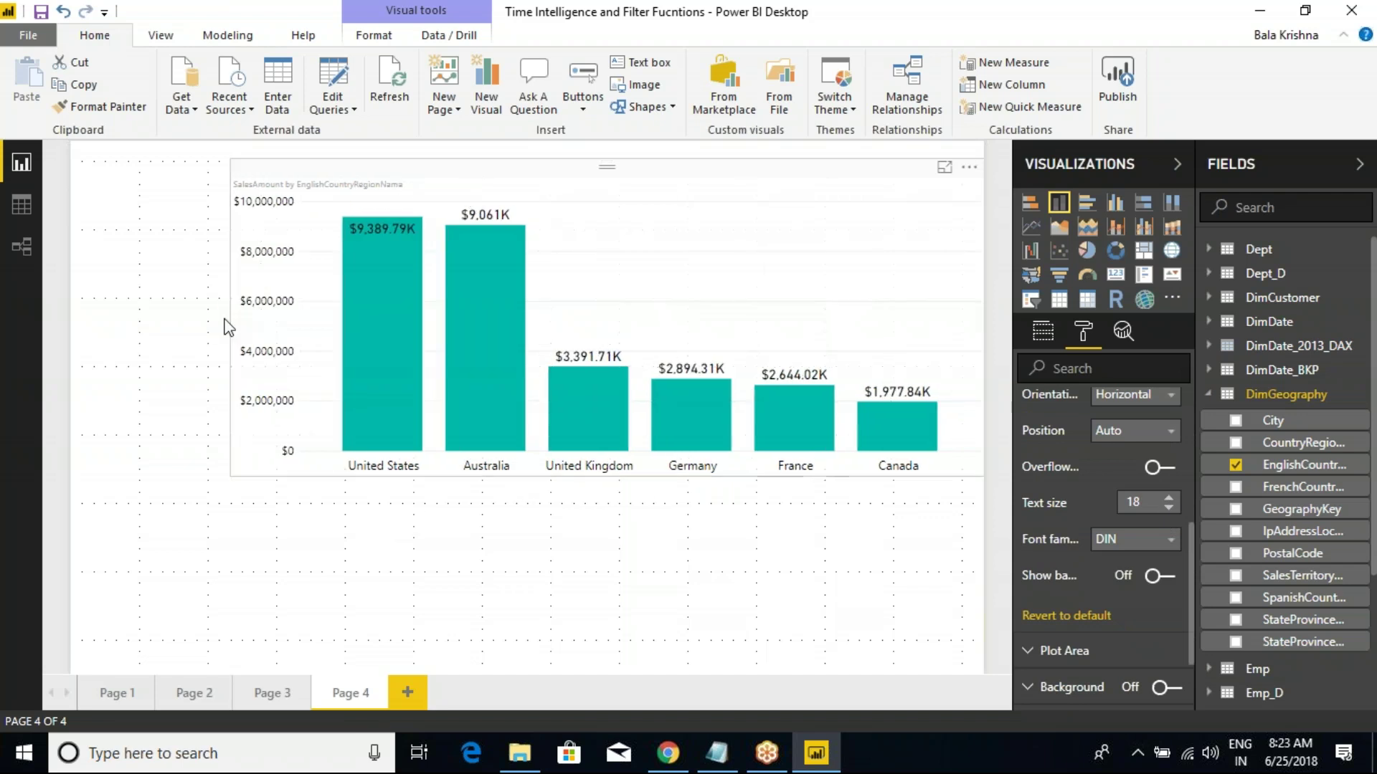
pyautogui.click(639, 492)
pyautogui.click(649, 469)
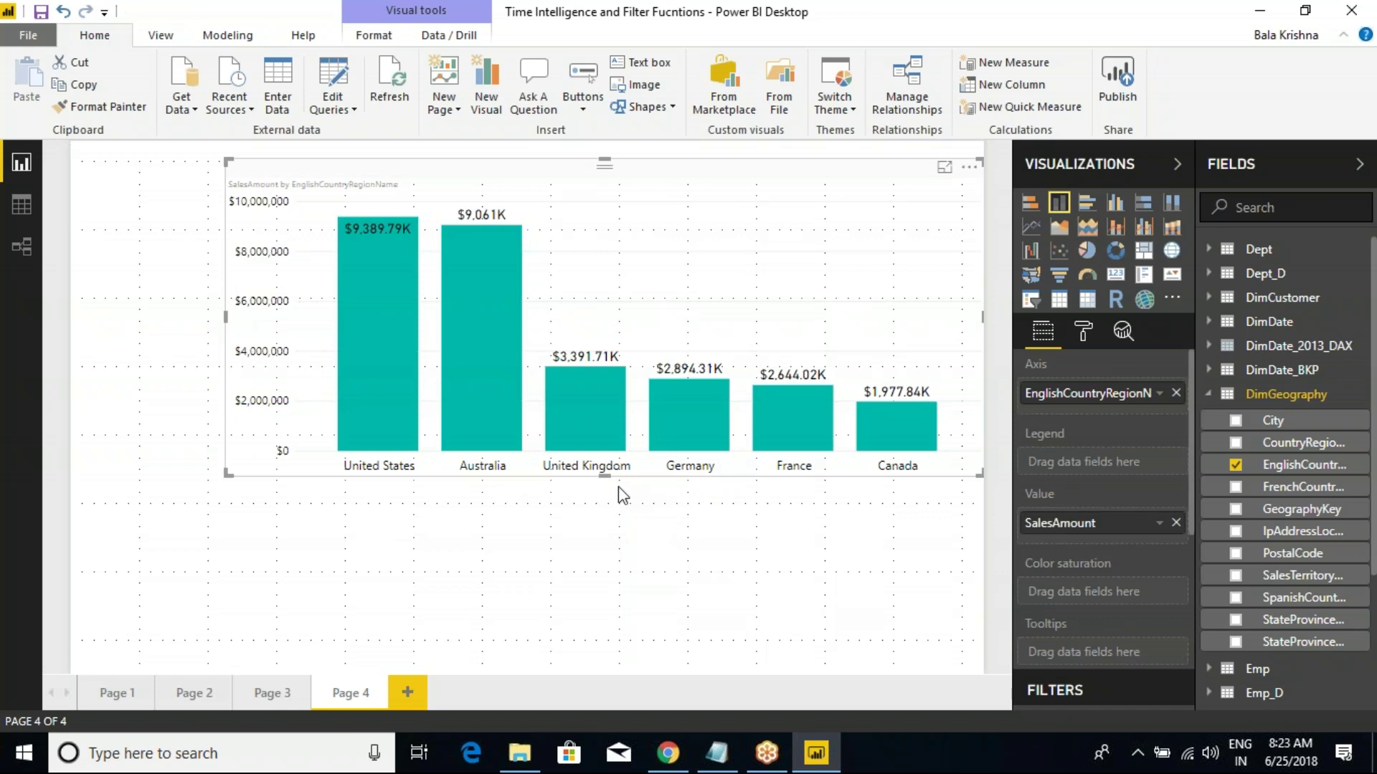
pyautogui.moveTo(604, 475); pyautogui.dragTo(599, 528)
pyautogui.click(599, 531)
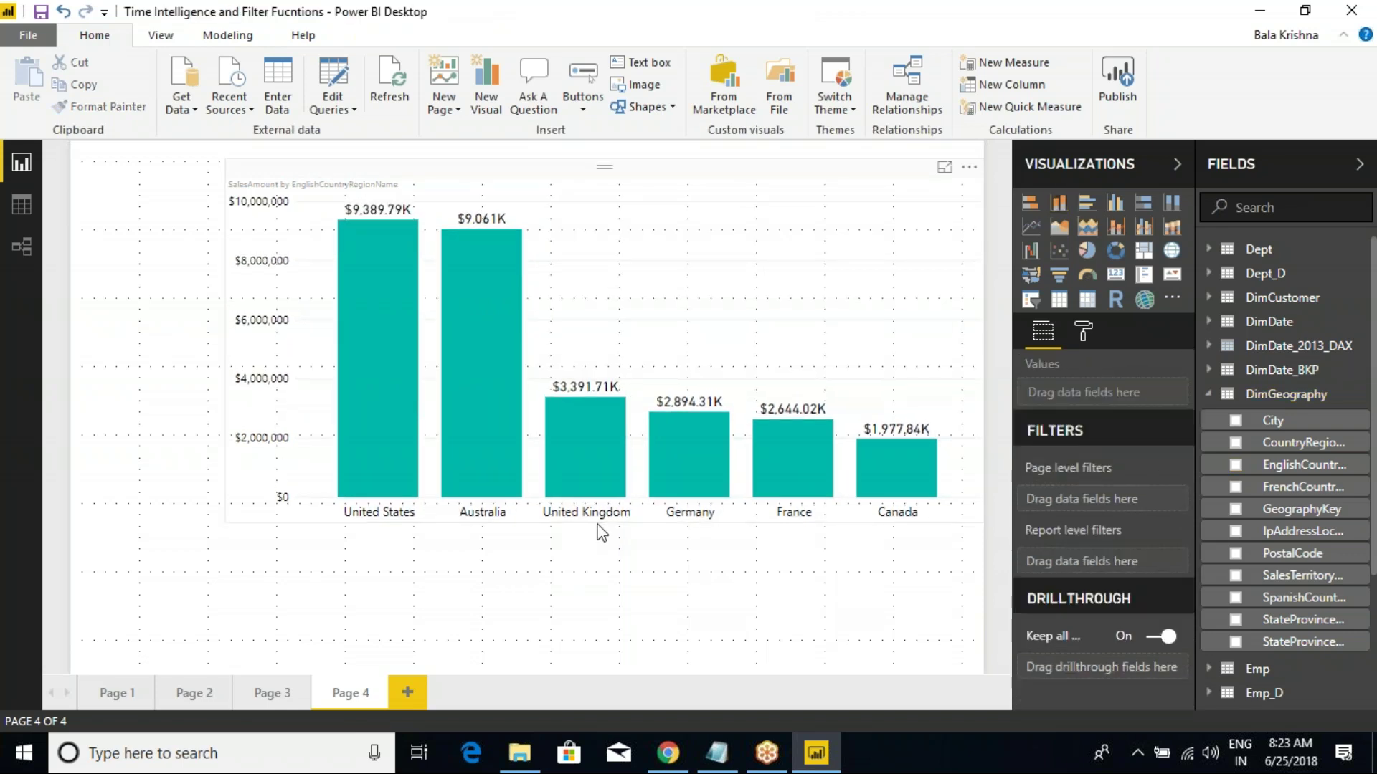
pyautogui.click(531, 197)
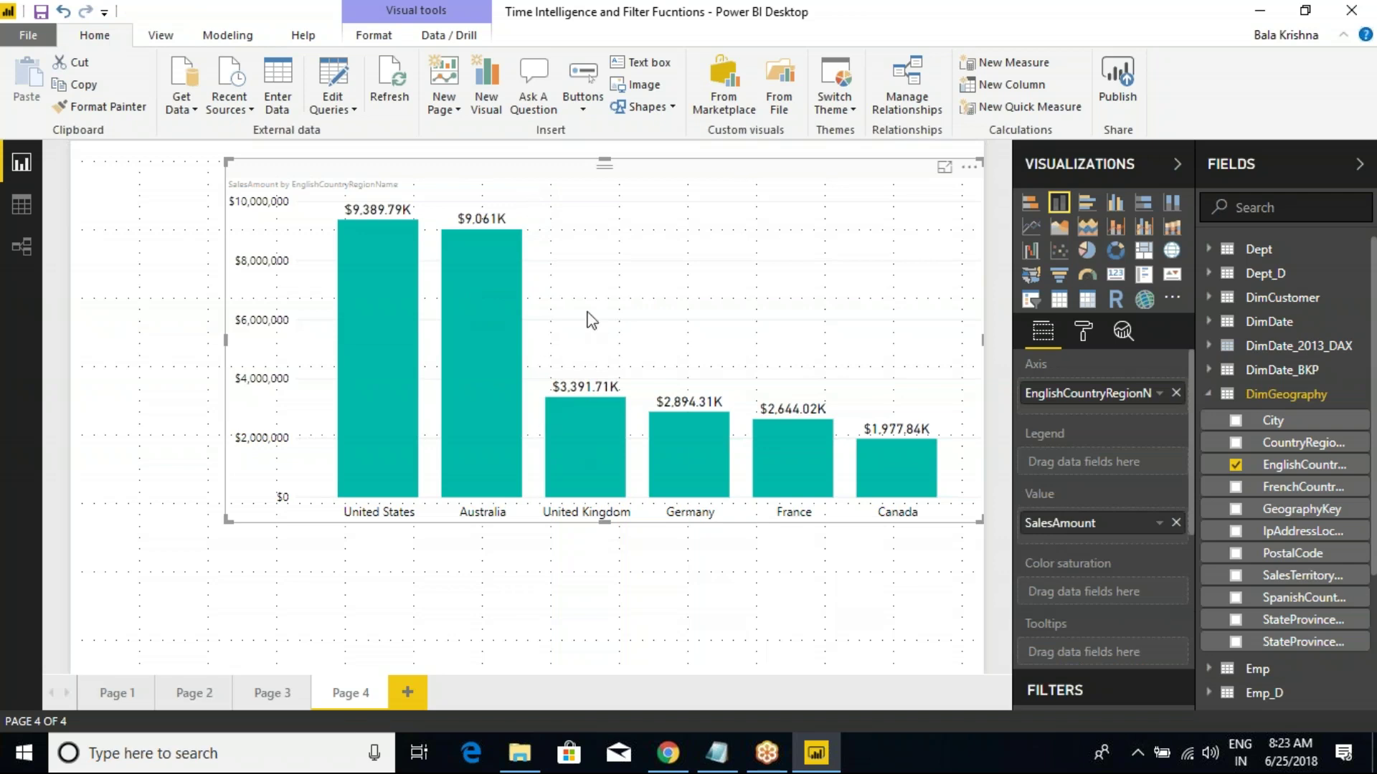
pyautogui.moveTo(225, 340)
pyautogui.mouseDown()
pyautogui.moveTo(187, 340)
pyautogui.moveTo(318, 330)
pyautogui.moveTo(212, 324)
pyautogui.mouseUp()
pyautogui.click(555, 595)
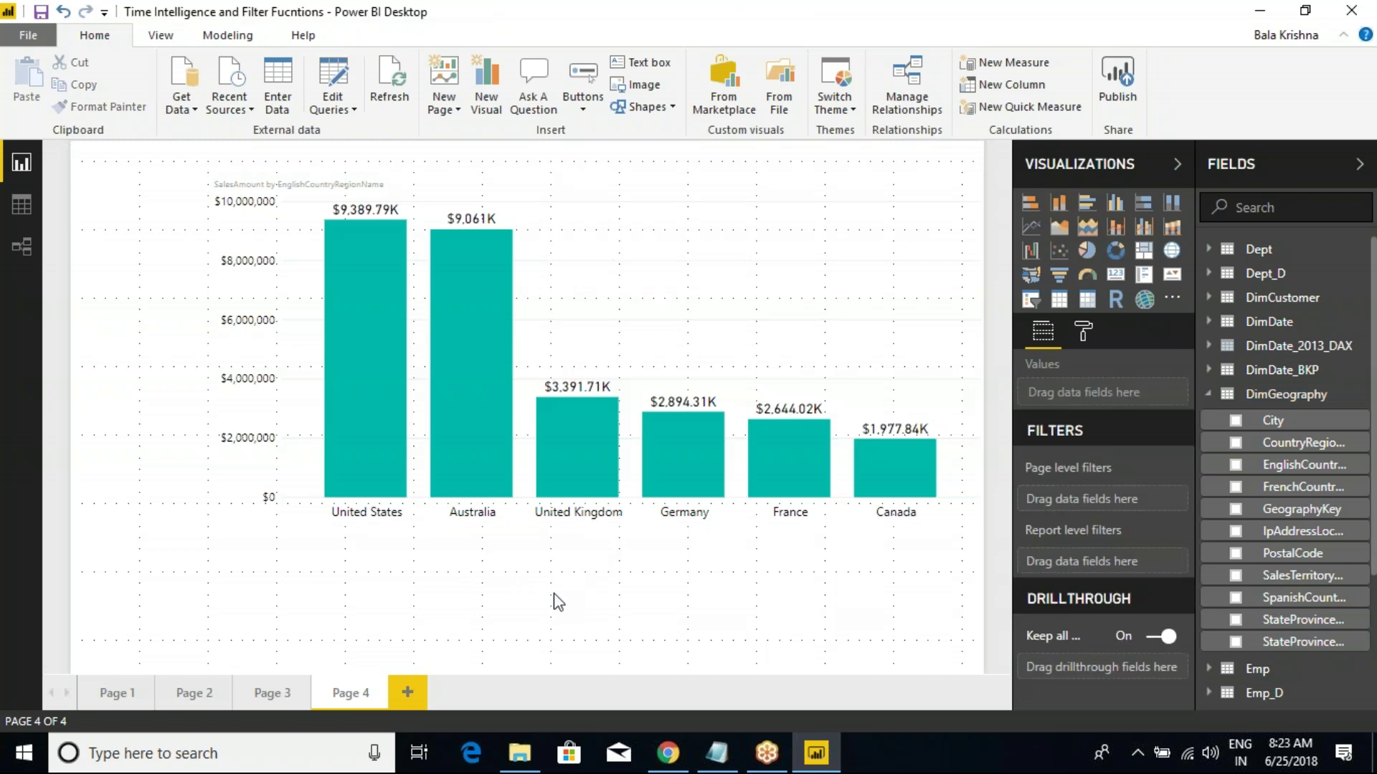
# Step: Add a card visual below the column chart showing SalesAmount from FactInternetSales, collapsing the DimGeography and Table 2 field lists
pyautogui.click(1116, 275)
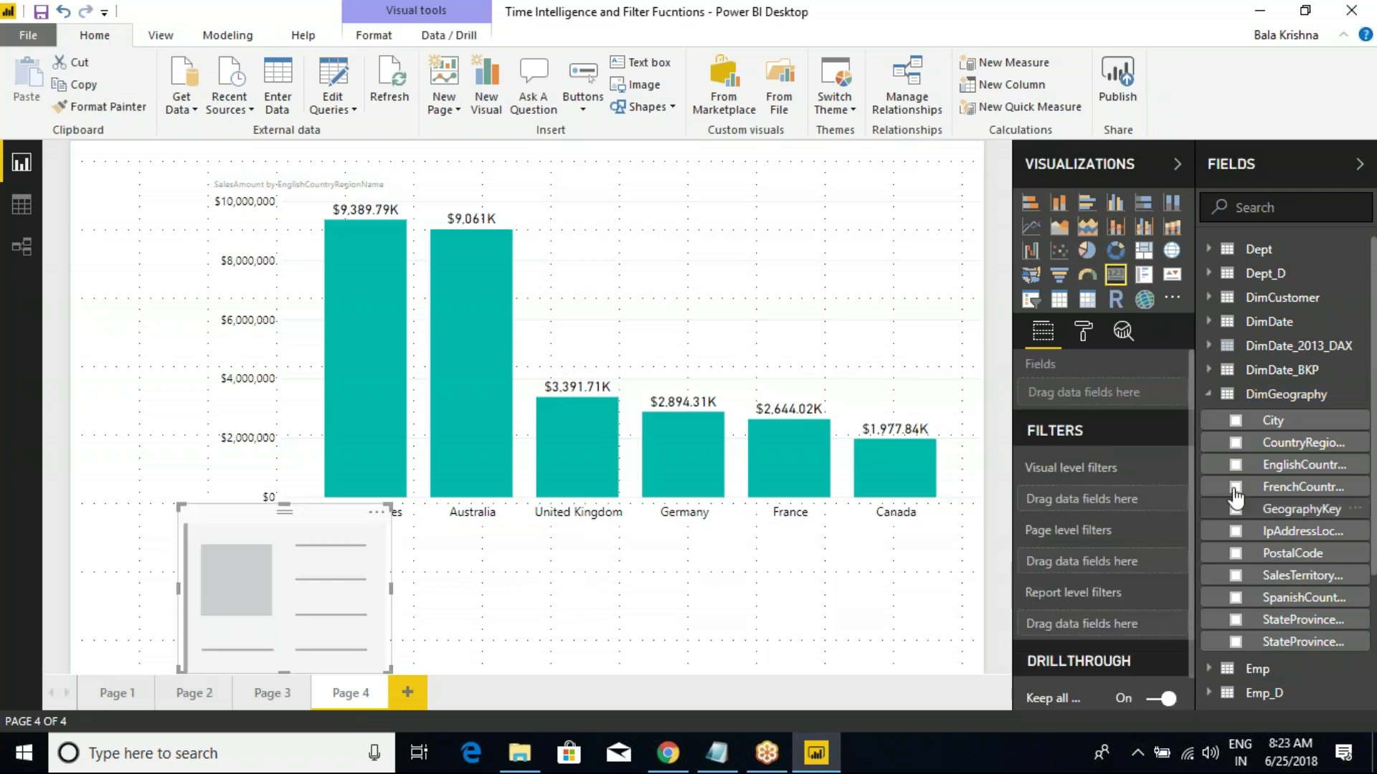
pyautogui.click(1208, 394)
pyautogui.click(1210, 563)
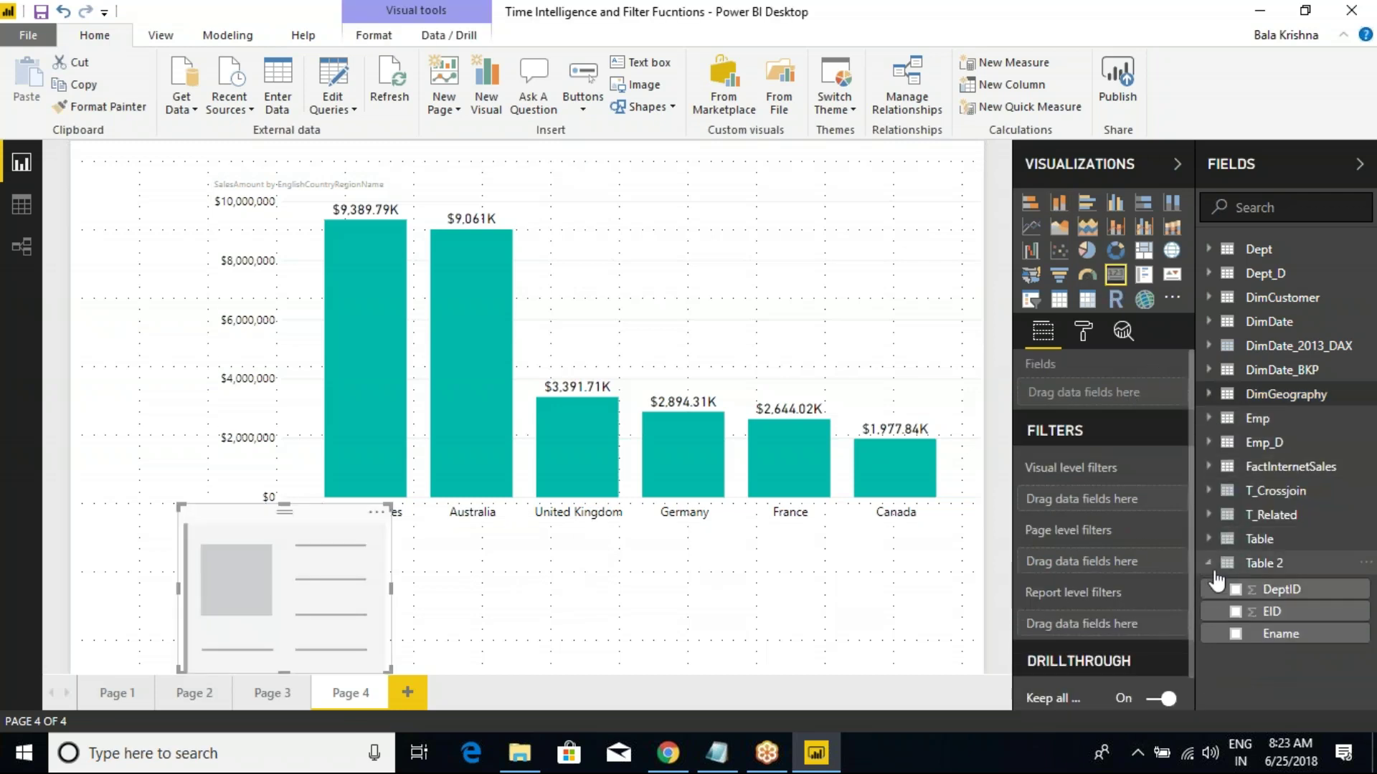
pyautogui.click(1213, 565)
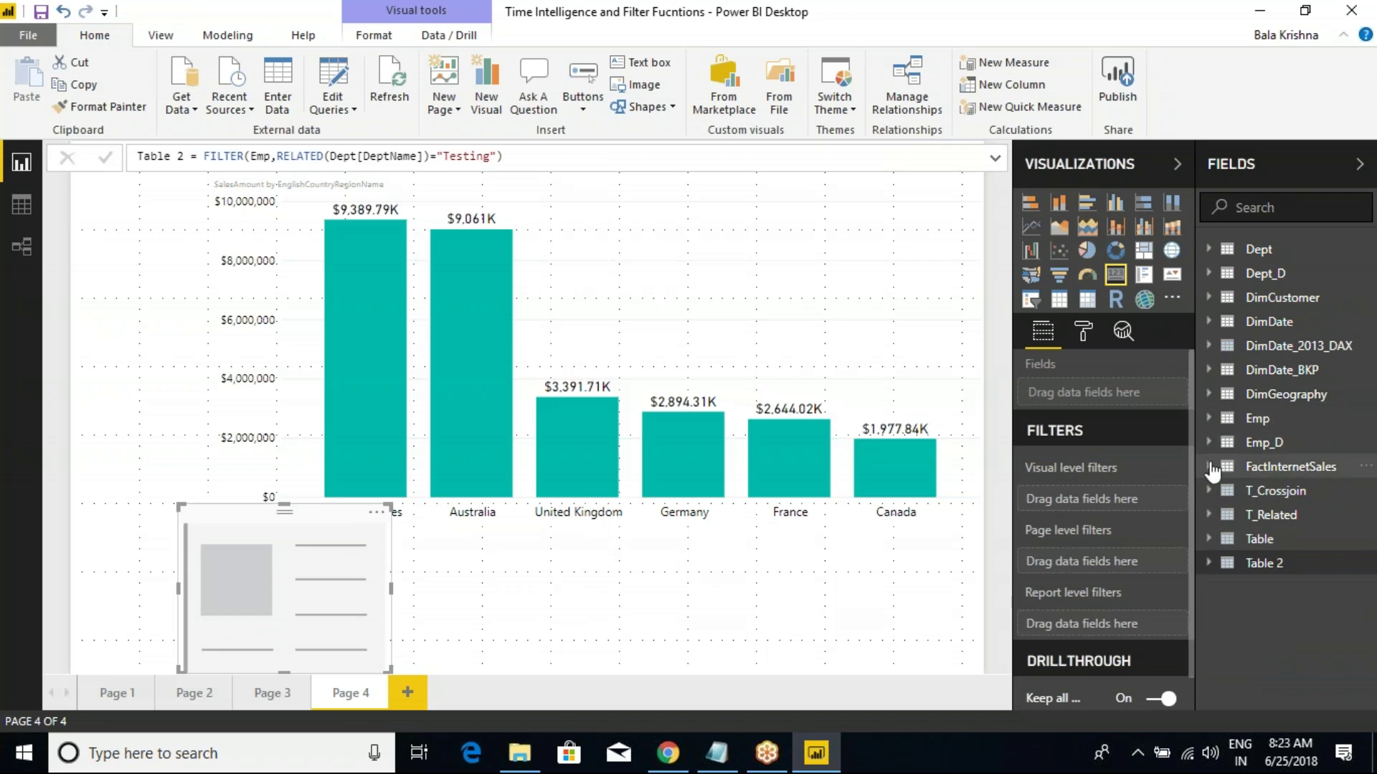
pyautogui.click(1219, 468)
pyautogui.scroll(-5, 1217, 534)
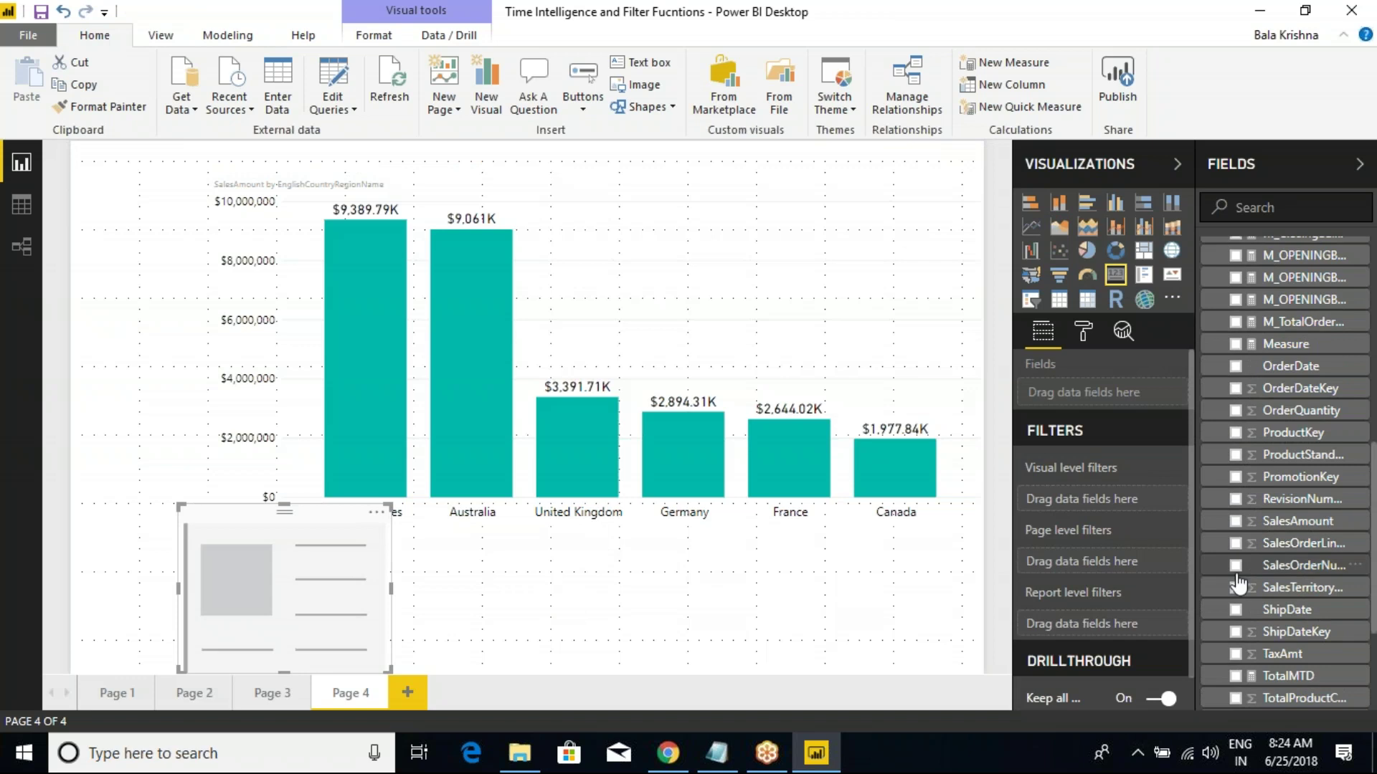
pyautogui.click(1235, 522)
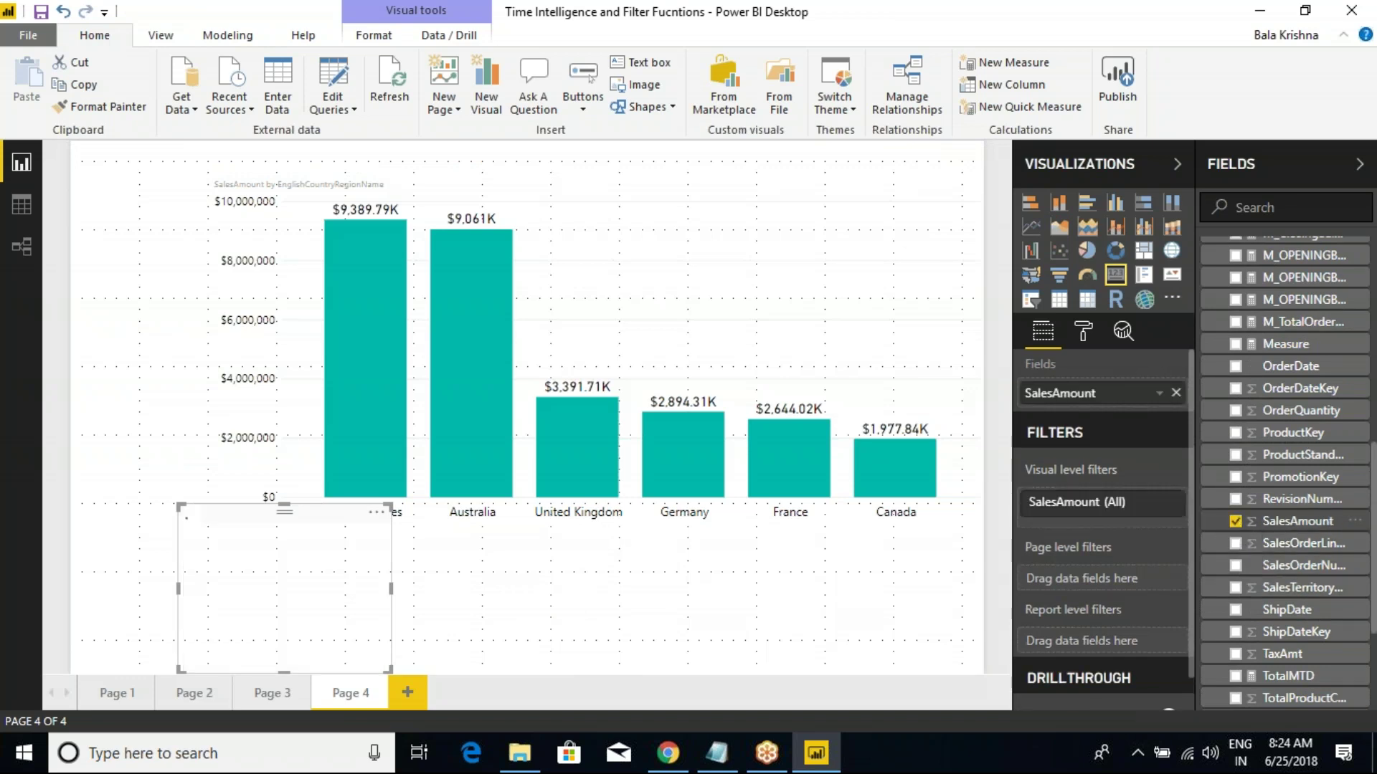
# Step: Widen the SalesAmount card and move it to the centre below the column chart
pyautogui.moveTo(390, 595); pyautogui.dragTo(496, 595)
pyautogui.moveTo(340, 506); pyautogui.dragTo(592, 592)
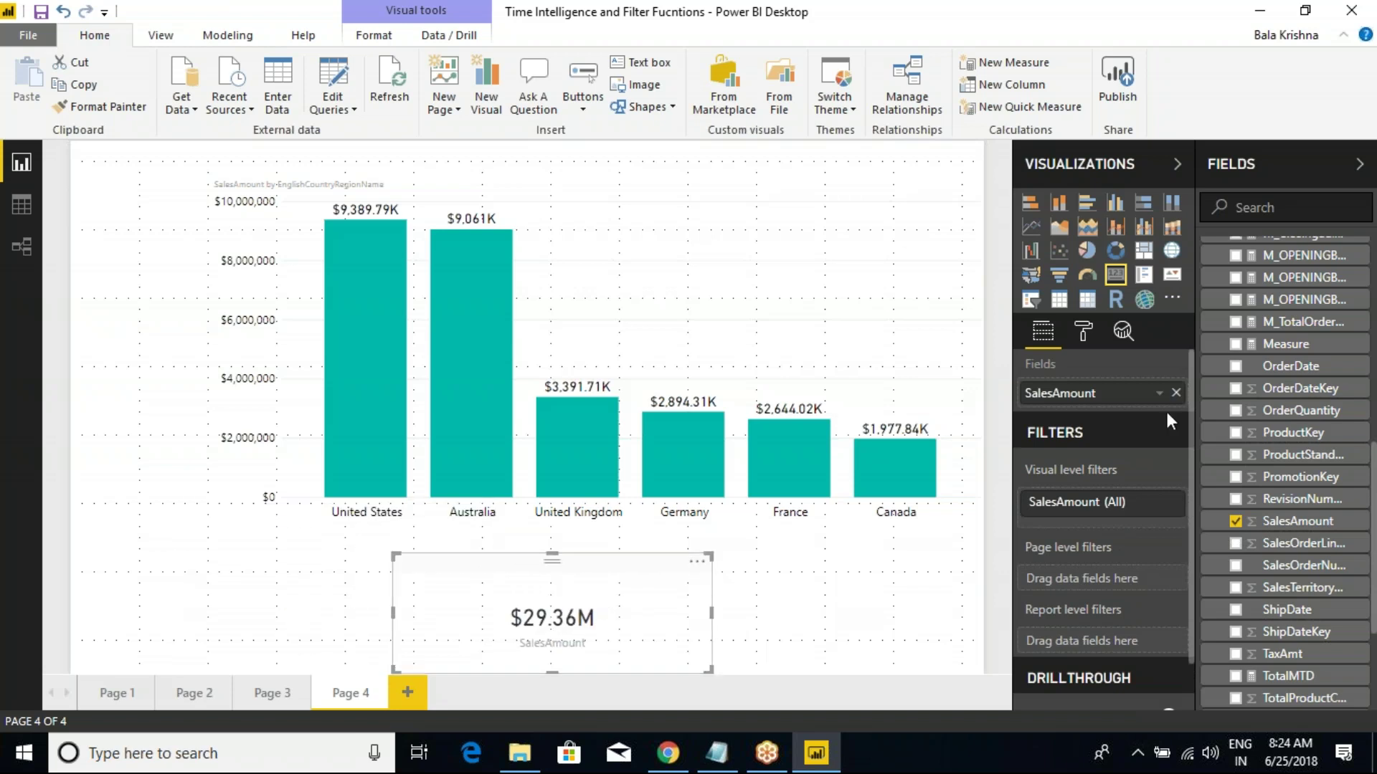
# Step: Color the card's category label black and increase its text size
pyautogui.click(1083, 331)
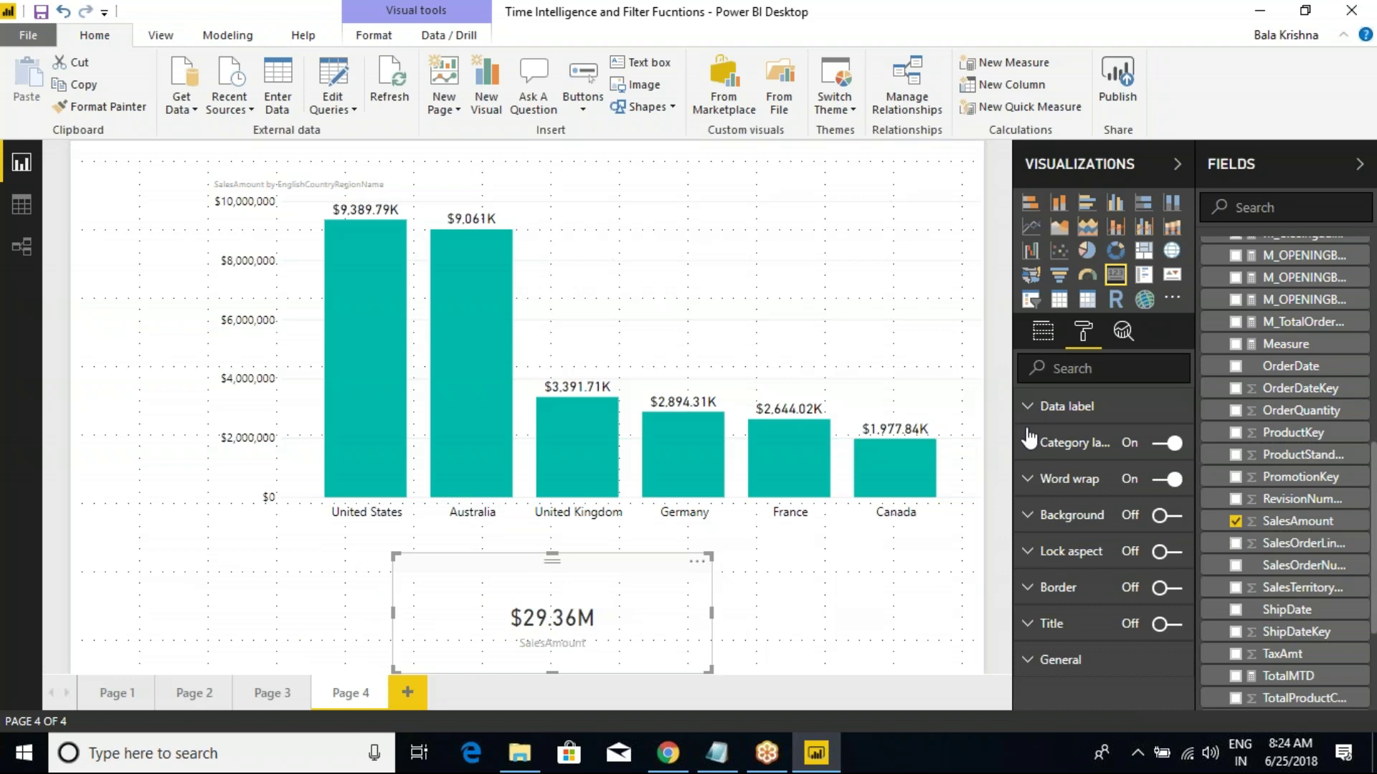
pyautogui.click(1030, 442)
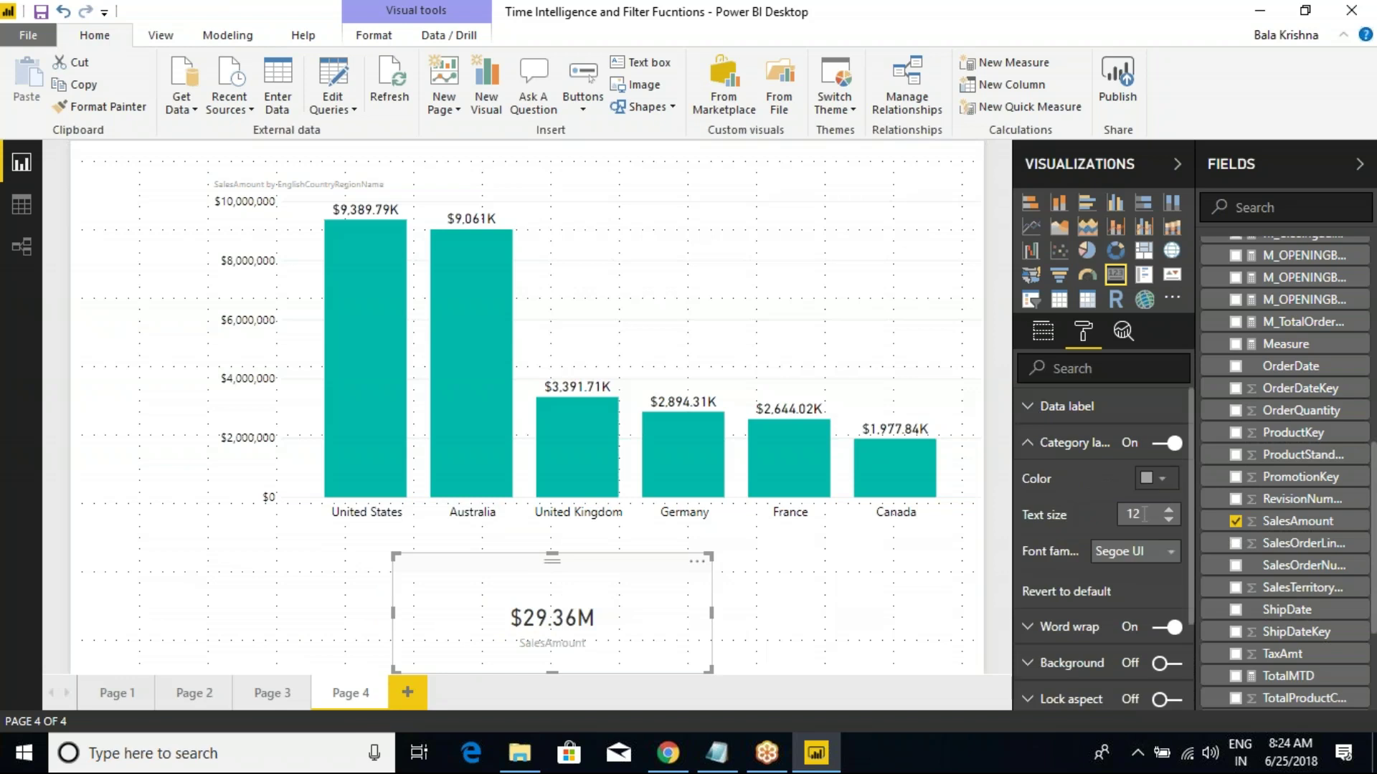
pyautogui.click(1156, 478)
pyautogui.click(1037, 525)
pyautogui.click(1169, 508)
pyautogui.click(1169, 508)
pyautogui.click(1033, 443)
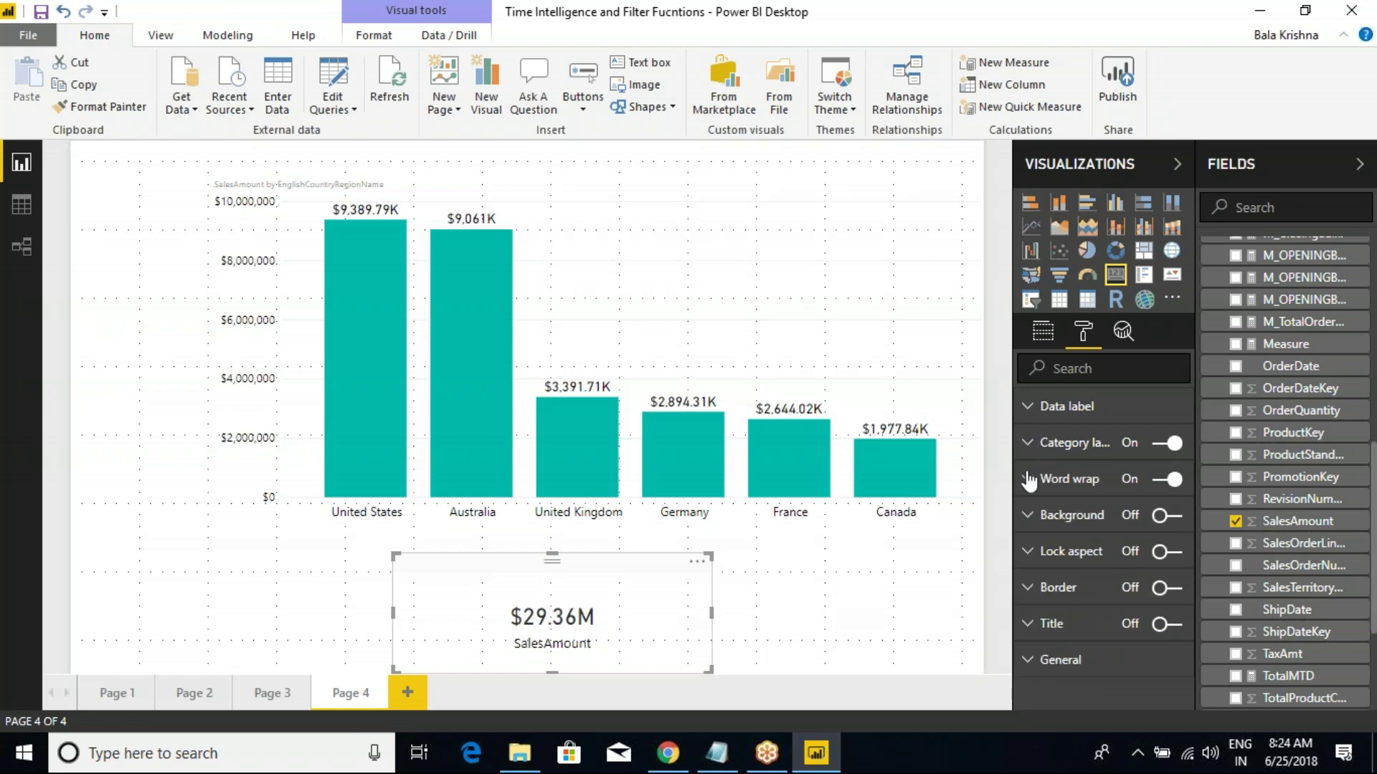
# Step: Set the display units of the card's data label to None
pyautogui.click(1031, 406)
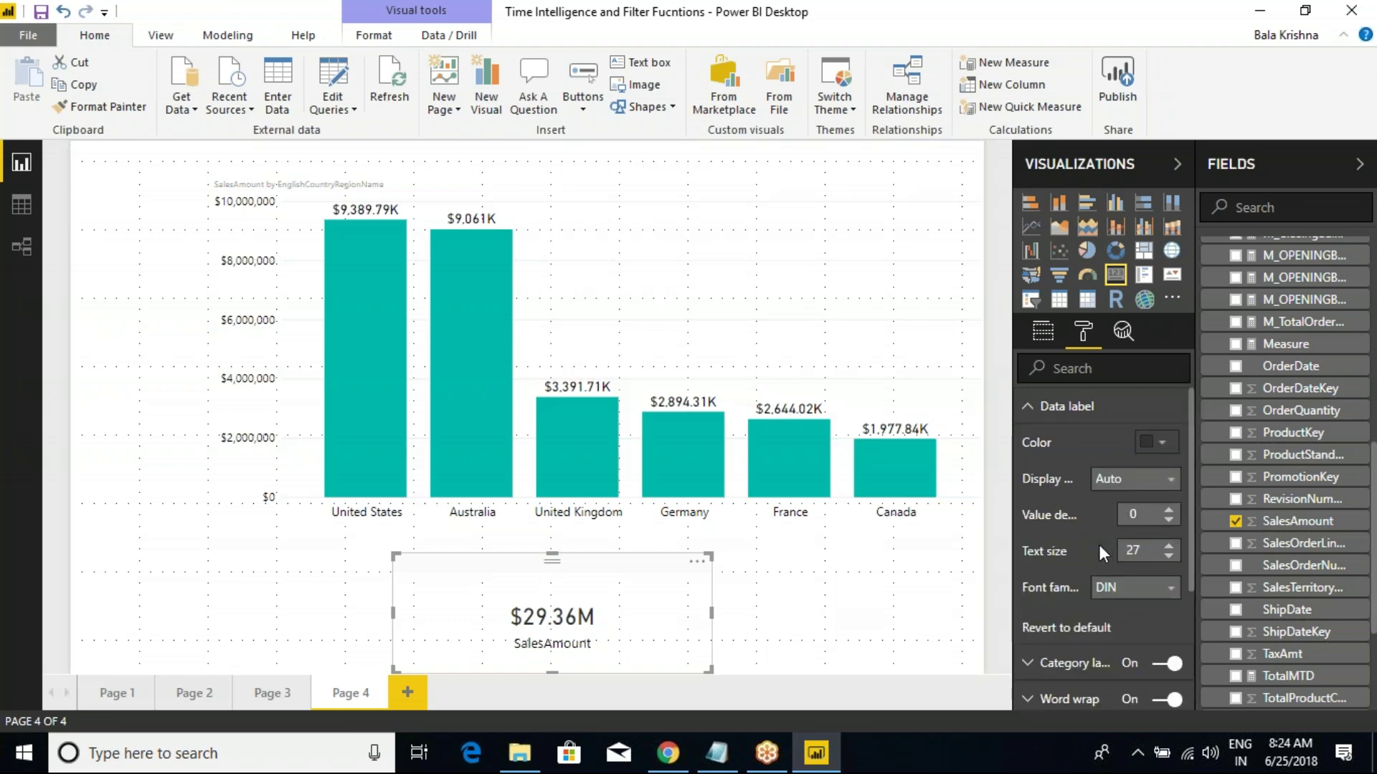
pyautogui.click(1132, 479)
pyautogui.click(1111, 522)
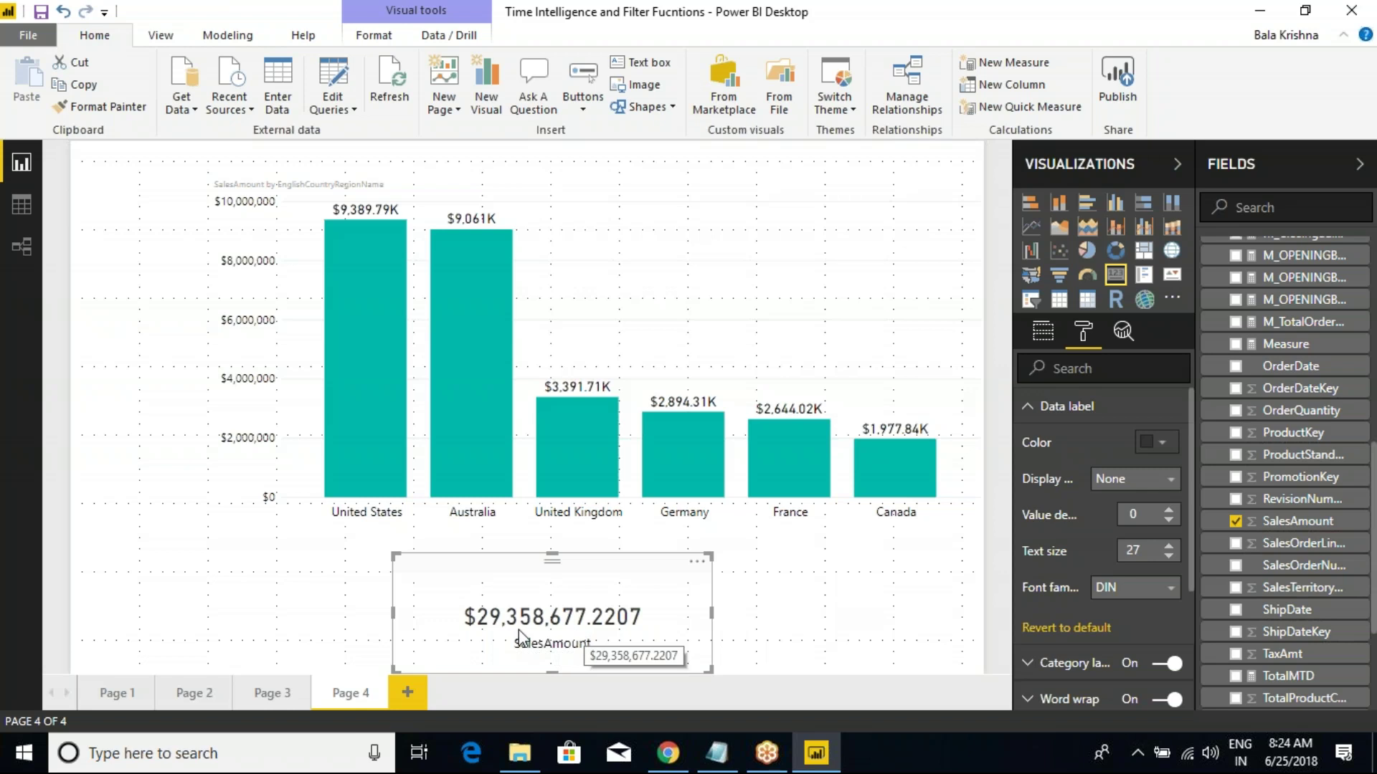
pyautogui.moveTo(449, 595); pyautogui.dragTo(701, 665)
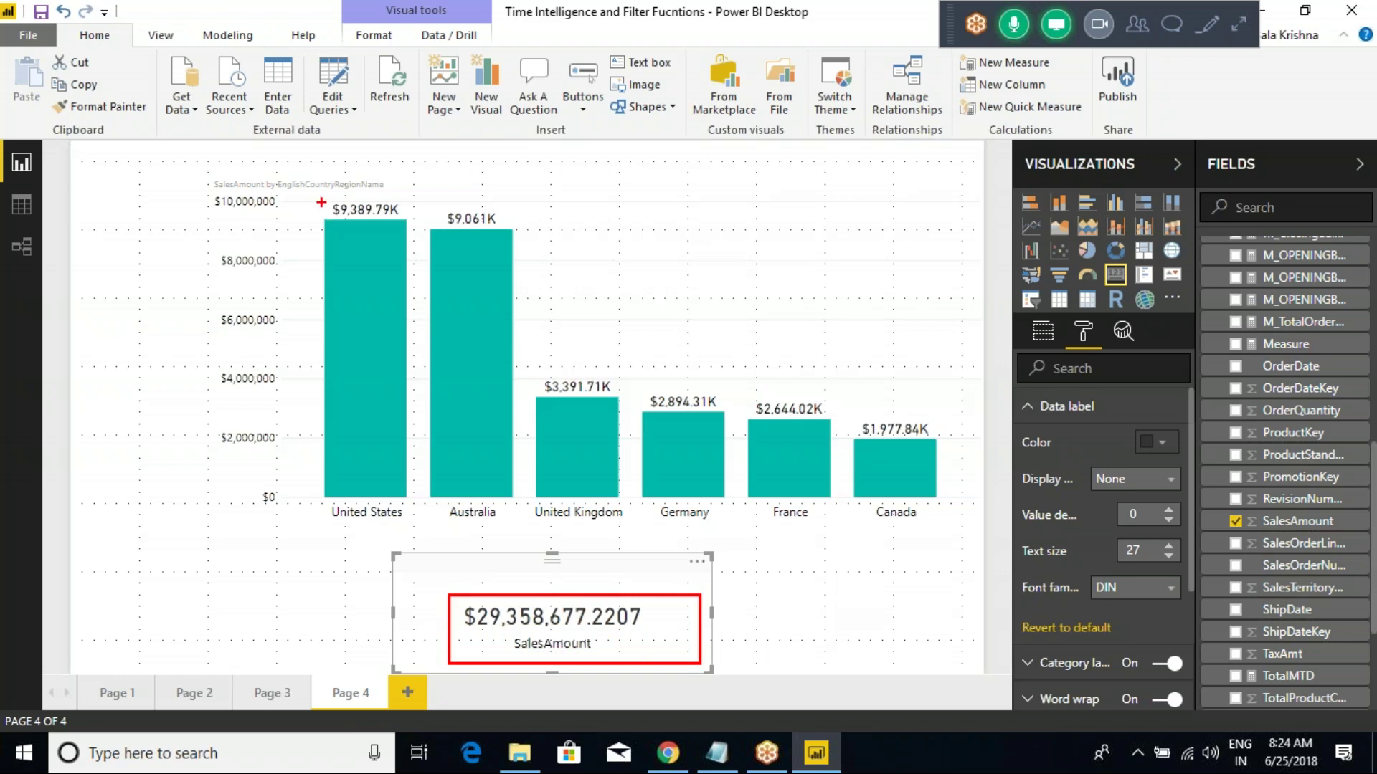
pyautogui.press('Escape')
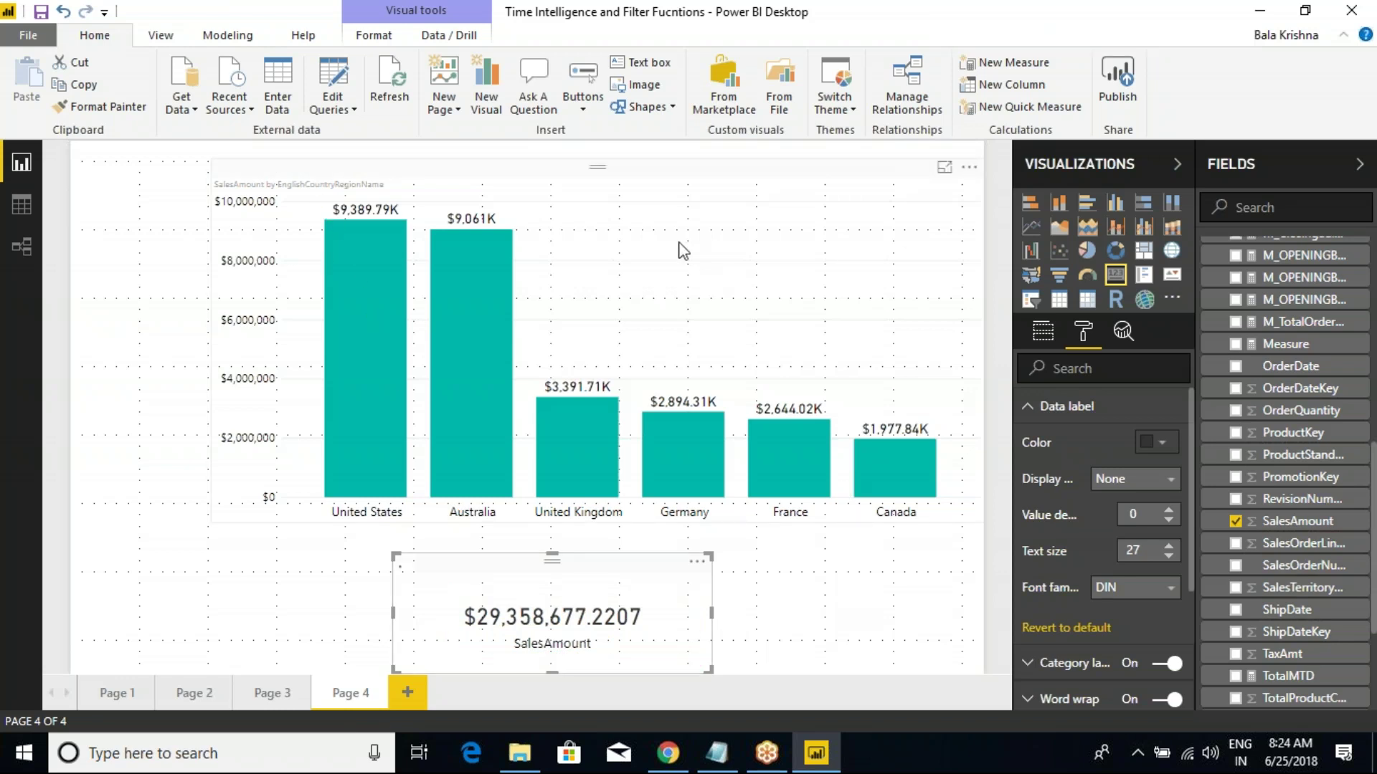
# Step: Set the display units of the column chart's data labels to Millions
pyautogui.click(933, 337)
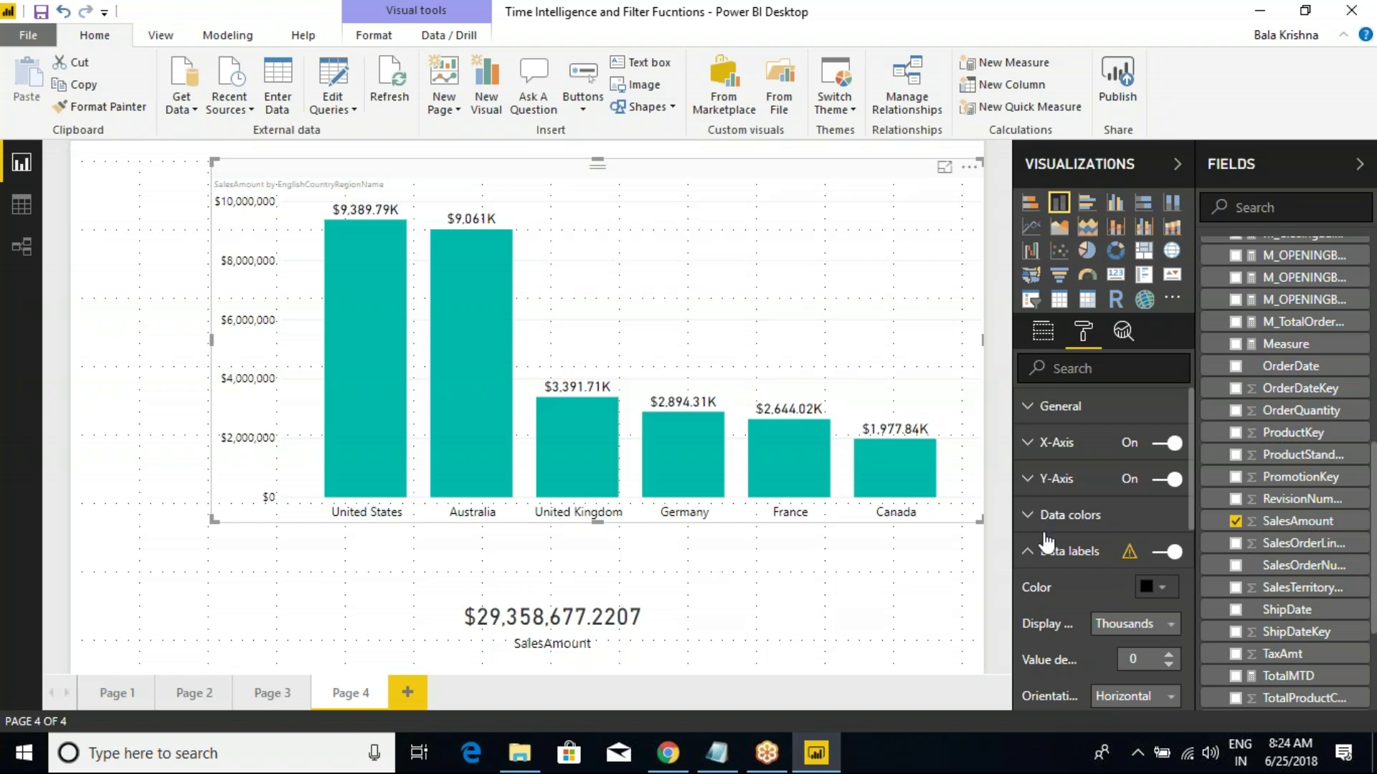
pyautogui.click(1028, 551)
pyautogui.click(1032, 552)
pyautogui.scroll(-3, 1102, 545)
pyautogui.click(1133, 423)
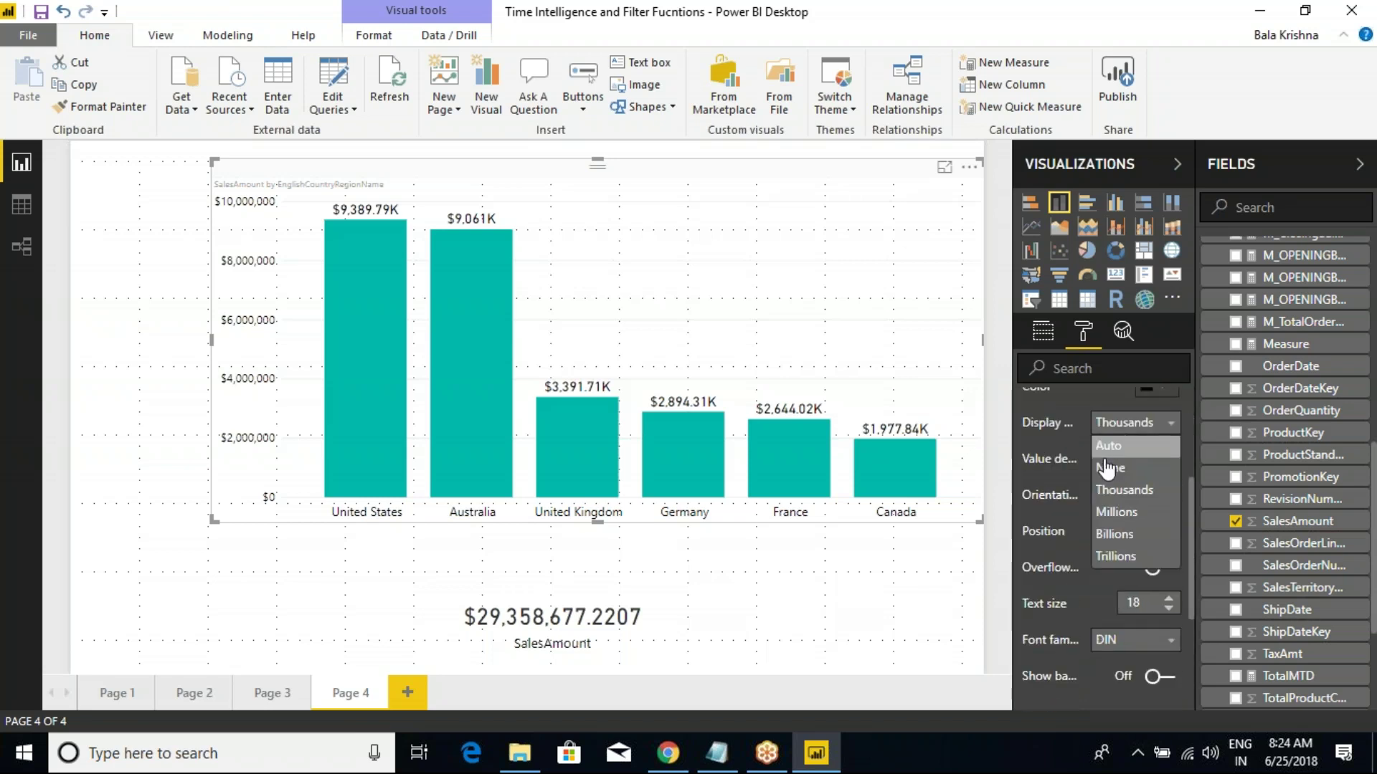
pyautogui.click(1120, 512)
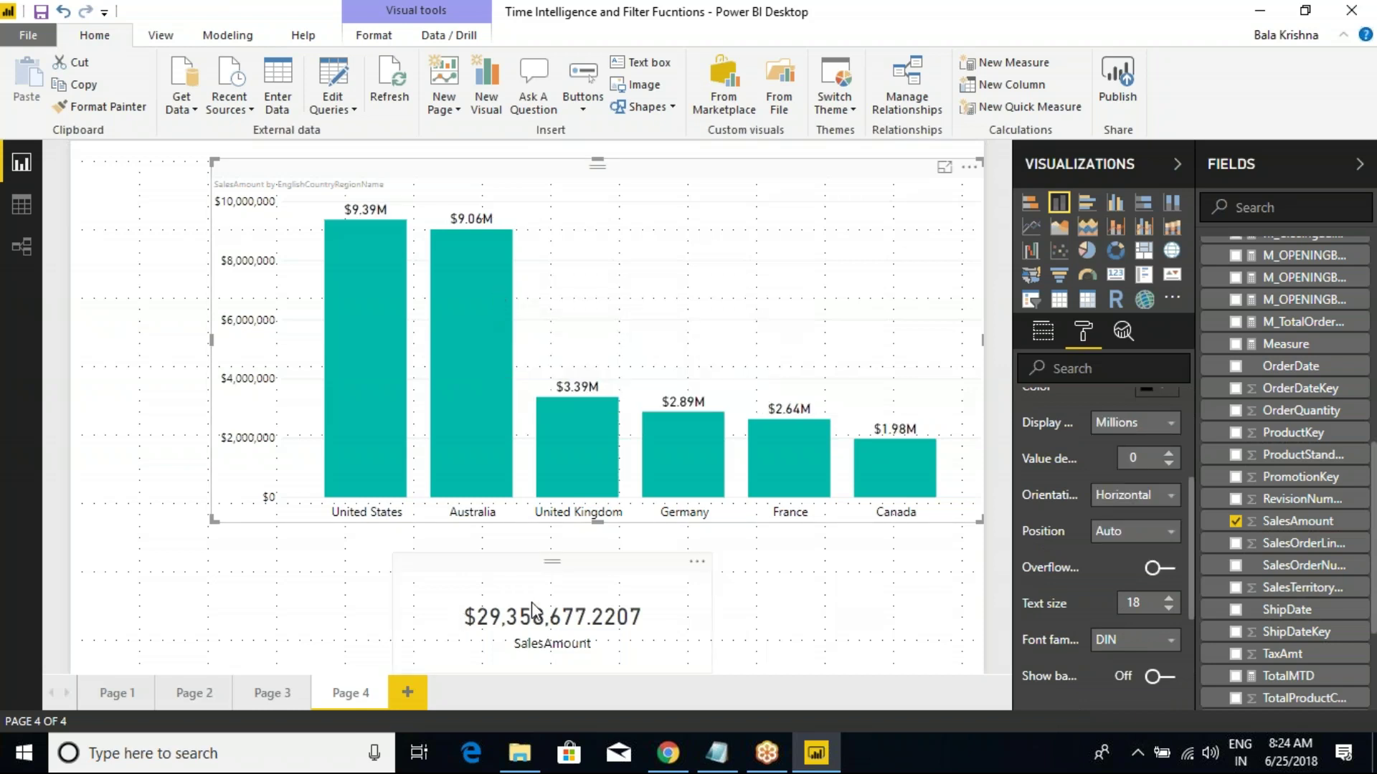
pyautogui.click(584, 583)
pyautogui.moveTo(423, 566); pyautogui.dragTo(667, 679)
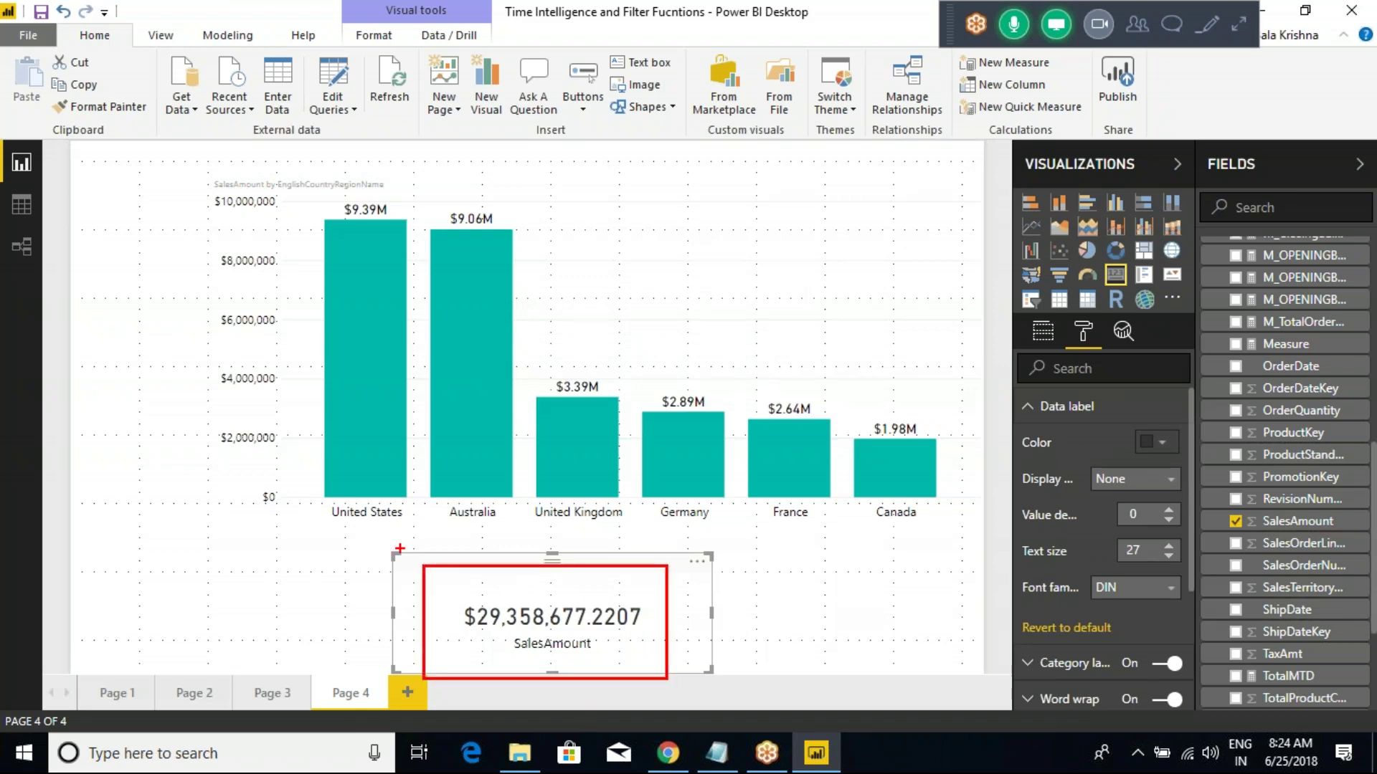
pyautogui.moveTo(327, 190); pyautogui.dragTo(399, 271)
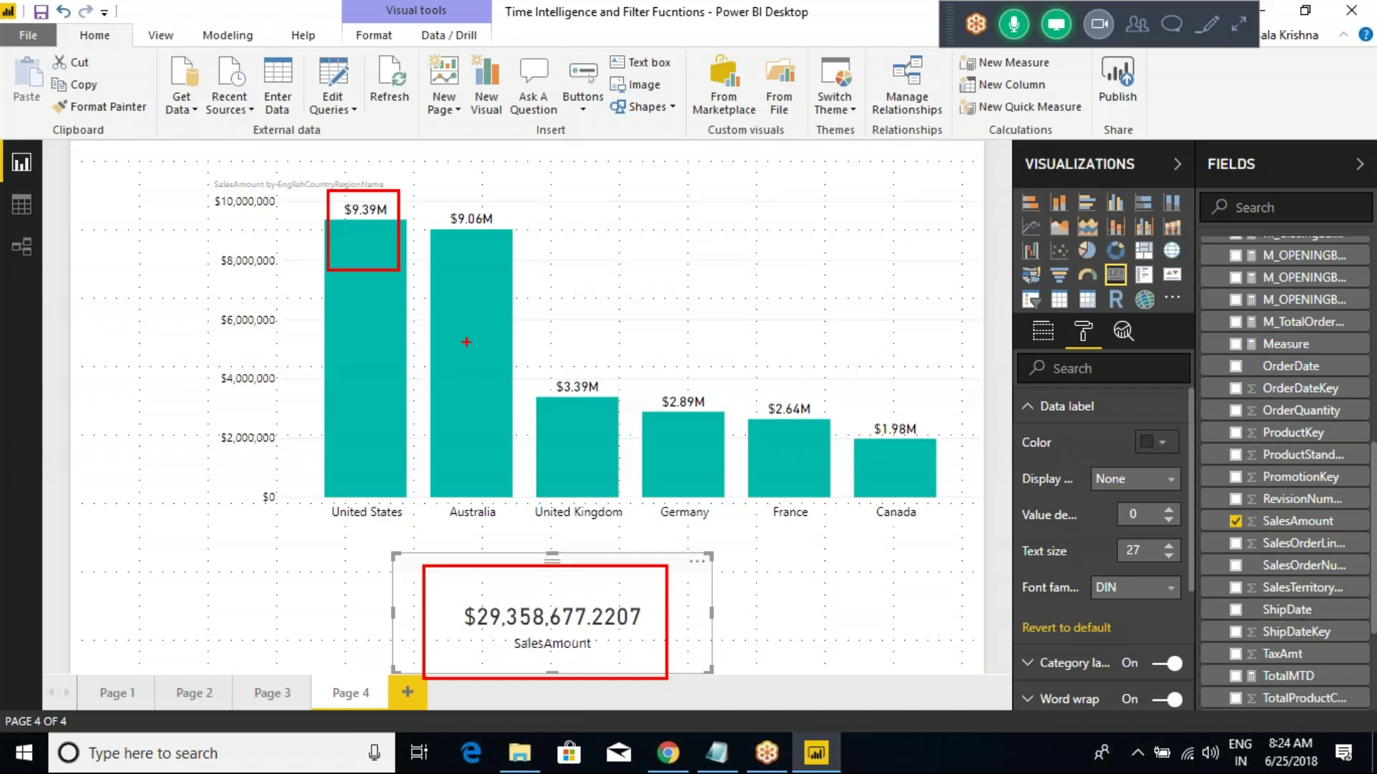
pyautogui.moveTo(437, 193); pyautogui.dragTo(496, 255)
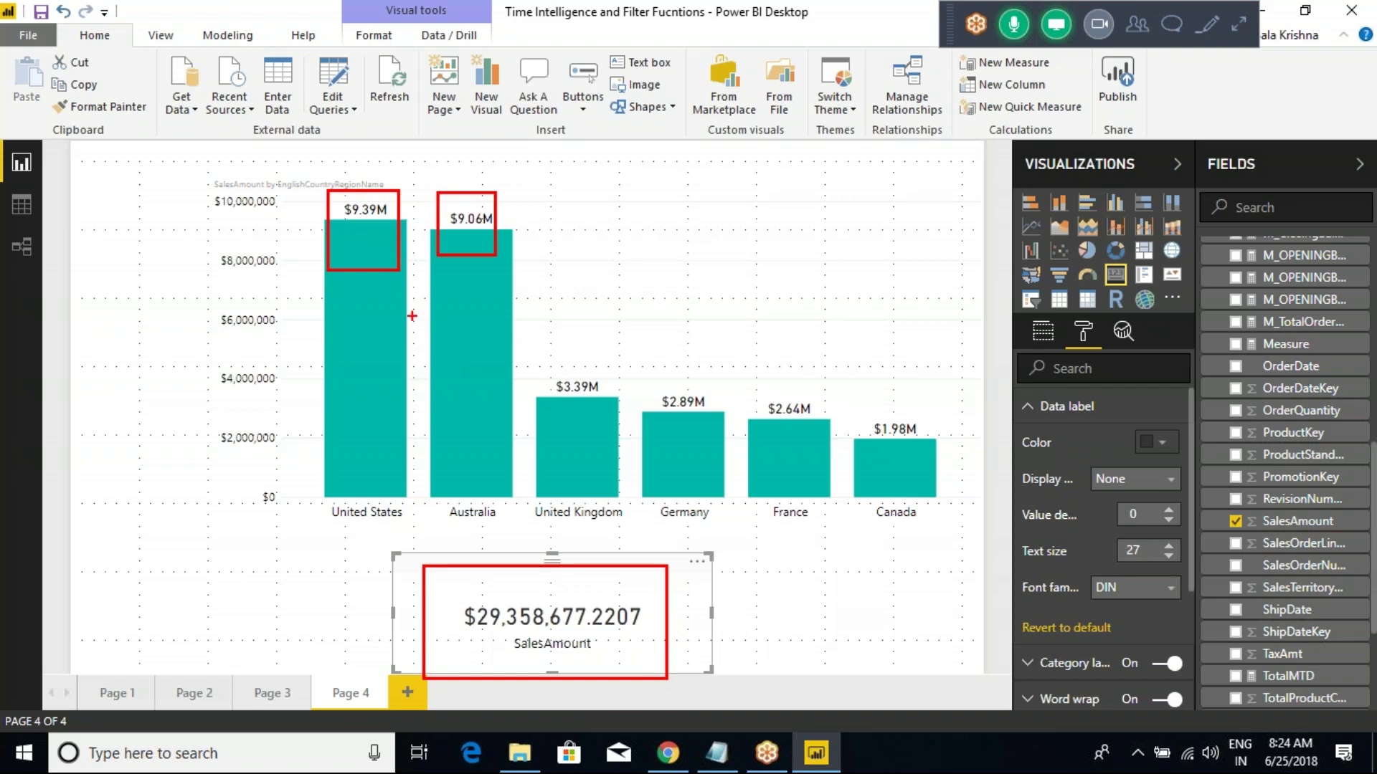
pyautogui.moveTo(438, 331); pyautogui.dragTo(441, 319)
pyautogui.moveTo(487, 602); pyautogui.dragTo(423, 374)
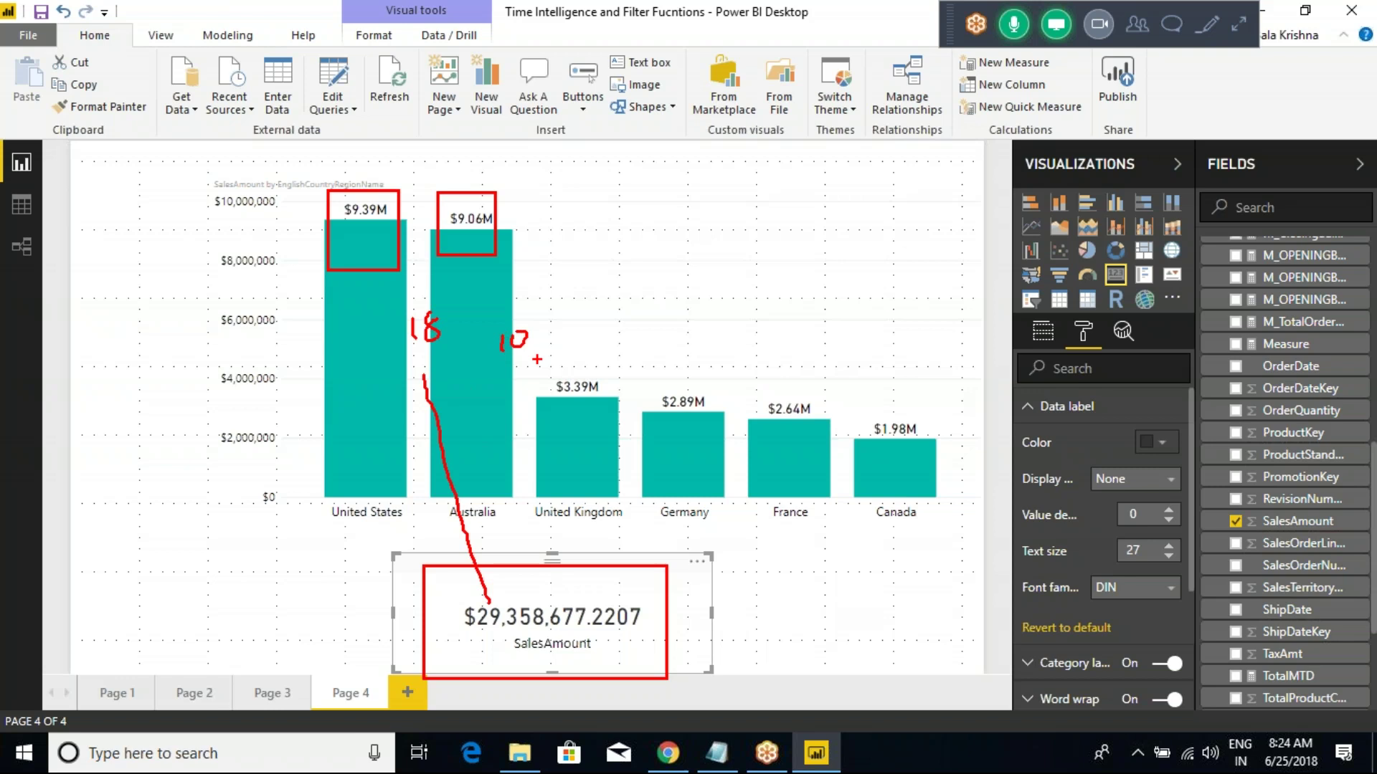
pyautogui.moveTo(536, 352)
pyautogui.mouseDown()
pyautogui.moveTo(889, 520)
pyautogui.moveTo(936, 527)
pyautogui.mouseUp()
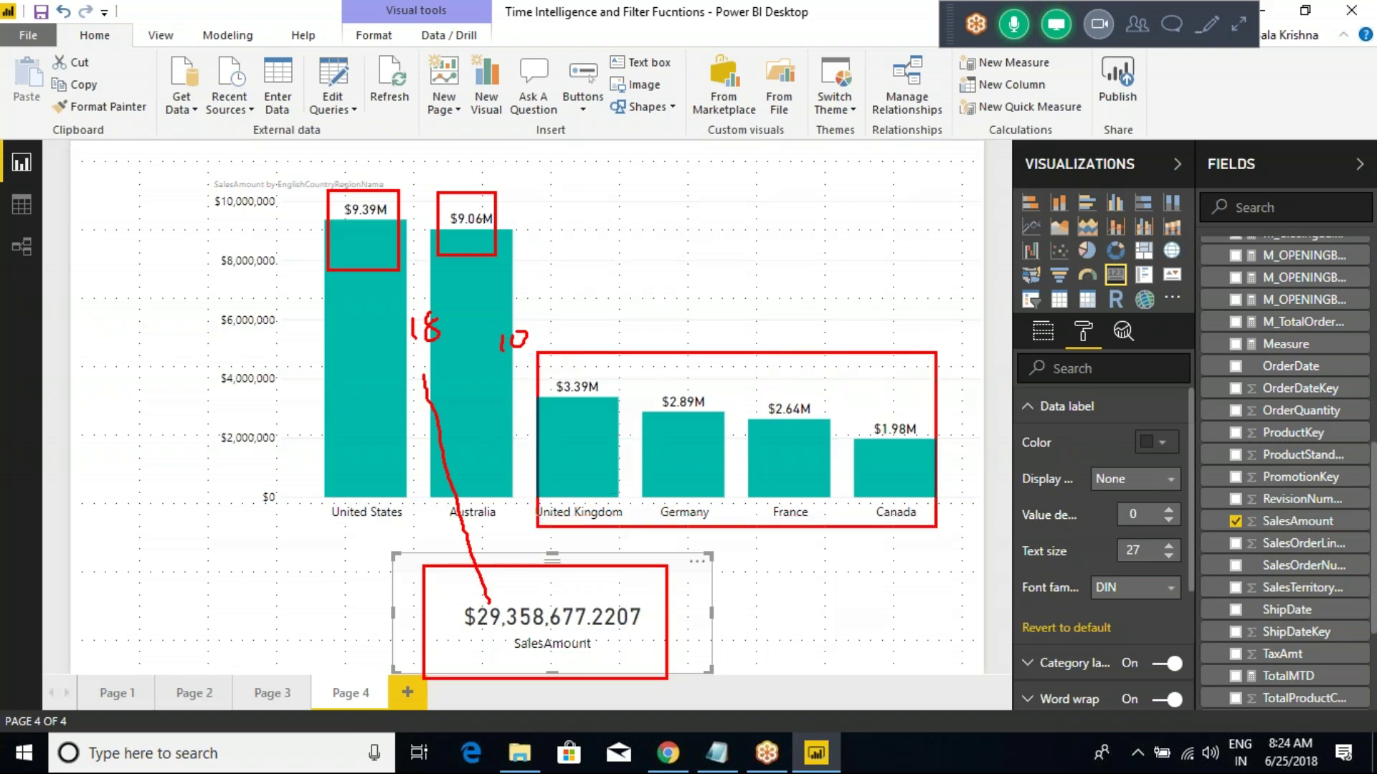
pyautogui.press('Escape')
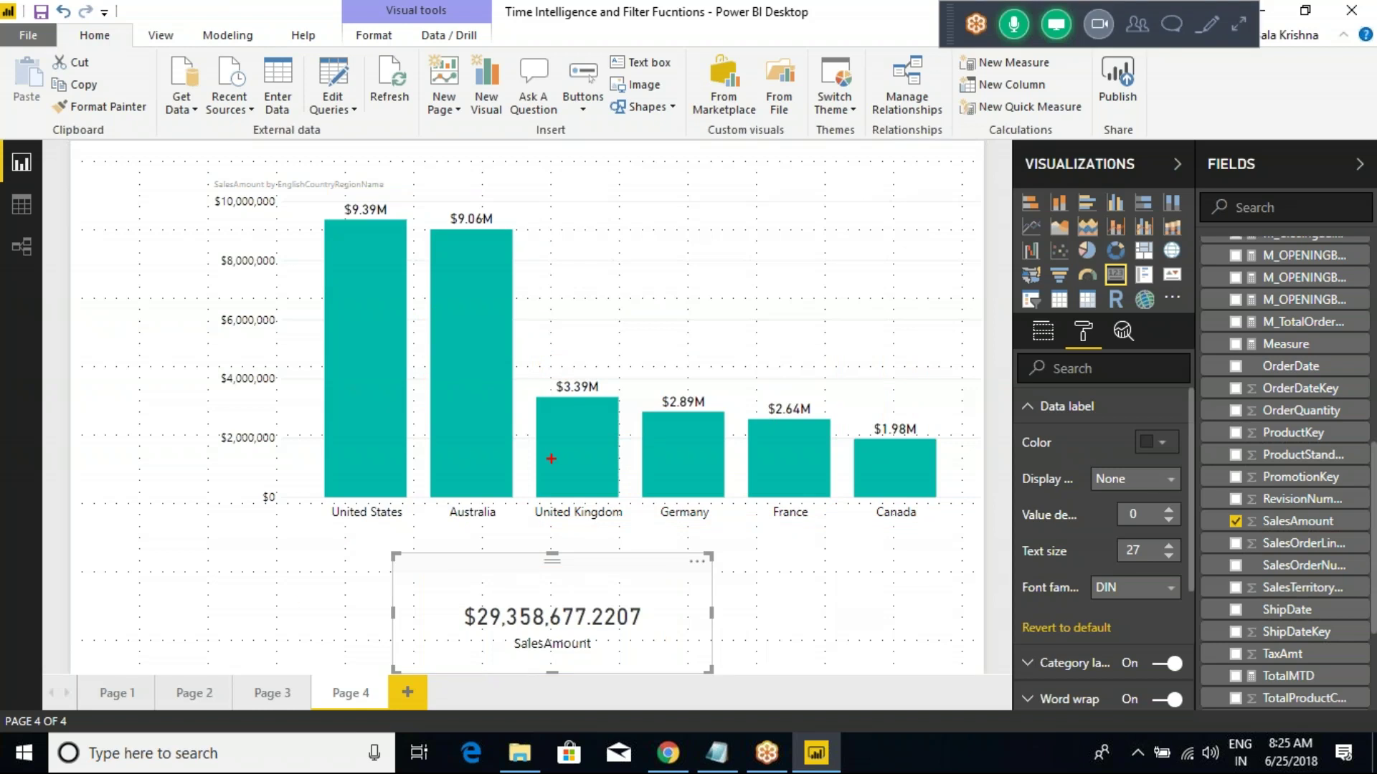
pyautogui.moveTo(312, 471); pyautogui.dragTo(507, 540)
pyautogui.press('Escape')
pyautogui.moveTo(633, 191)
pyautogui.mouseDown()
pyautogui.moveTo(654, 215)
pyautogui.moveTo(732, 269)
pyautogui.moveTo(741, 322)
pyautogui.mouseUp()
pyautogui.moveTo(782, 202)
pyautogui.mouseDown()
pyautogui.moveTo(807, 234)
pyautogui.moveTo(825, 224)
pyautogui.mouseUp()
pyautogui.moveTo(628, 244); pyautogui.dragTo(867, 228)
pyautogui.moveTo(616, 173)
pyautogui.mouseDown()
pyautogui.moveTo(613, 246)
pyautogui.moveTo(863, 311)
pyautogui.mouseUp()
pyautogui.moveTo(836, 189)
pyautogui.mouseDown()
pyautogui.moveTo(864, 213)
pyautogui.moveTo(876, 292)
pyautogui.mouseUp()
pyautogui.press('Escape')
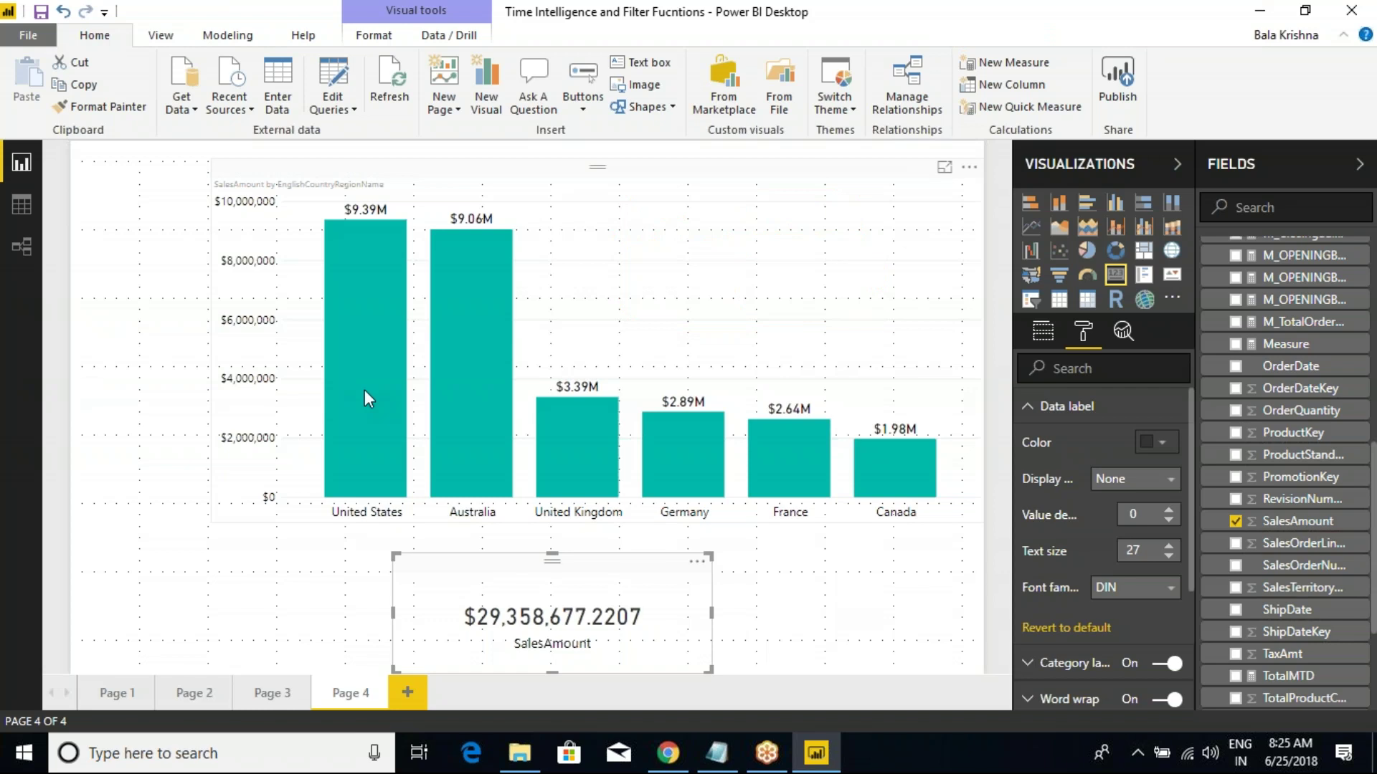
pyautogui.moveTo(360, 439)
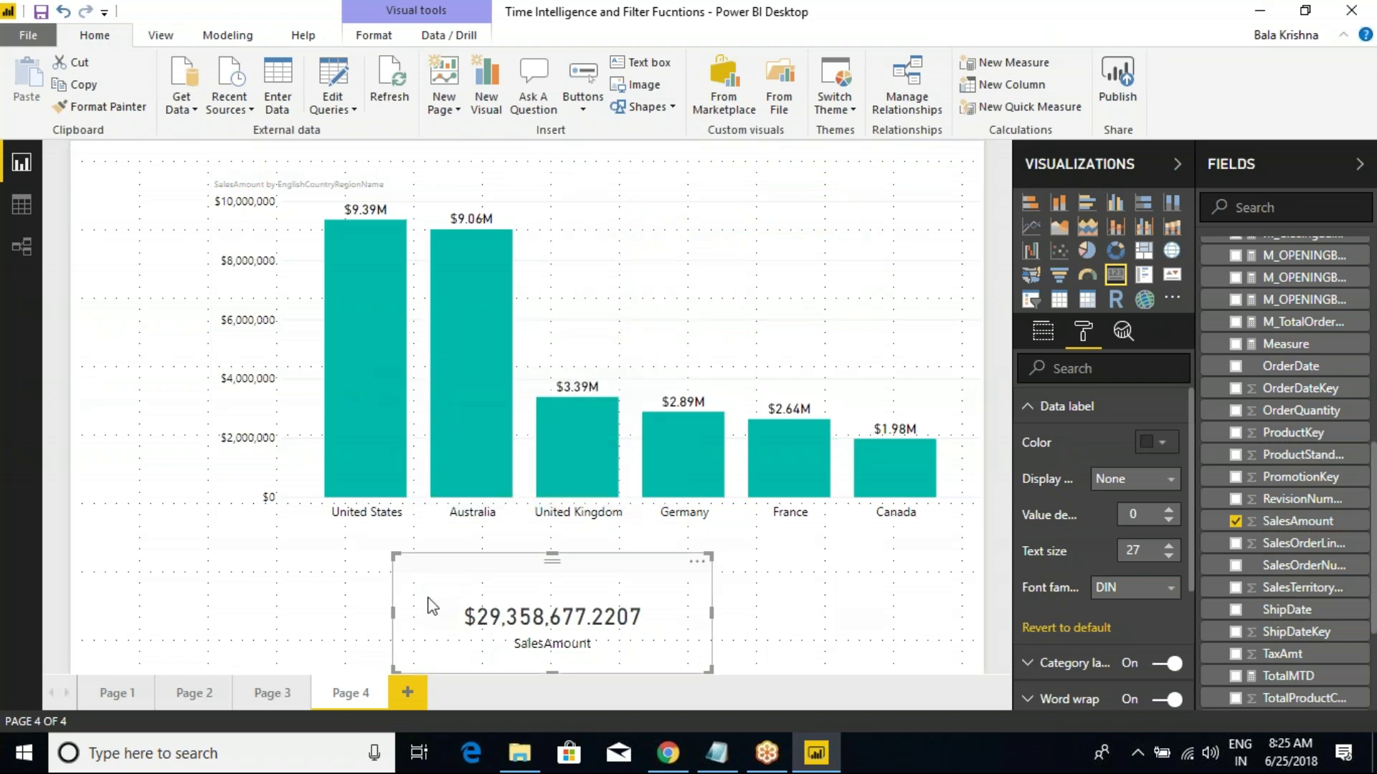
pyautogui.hotkey('ctrl', 'alt', 'a')
pyautogui.moveTo(427, 555); pyautogui.dragTo(673, 665)
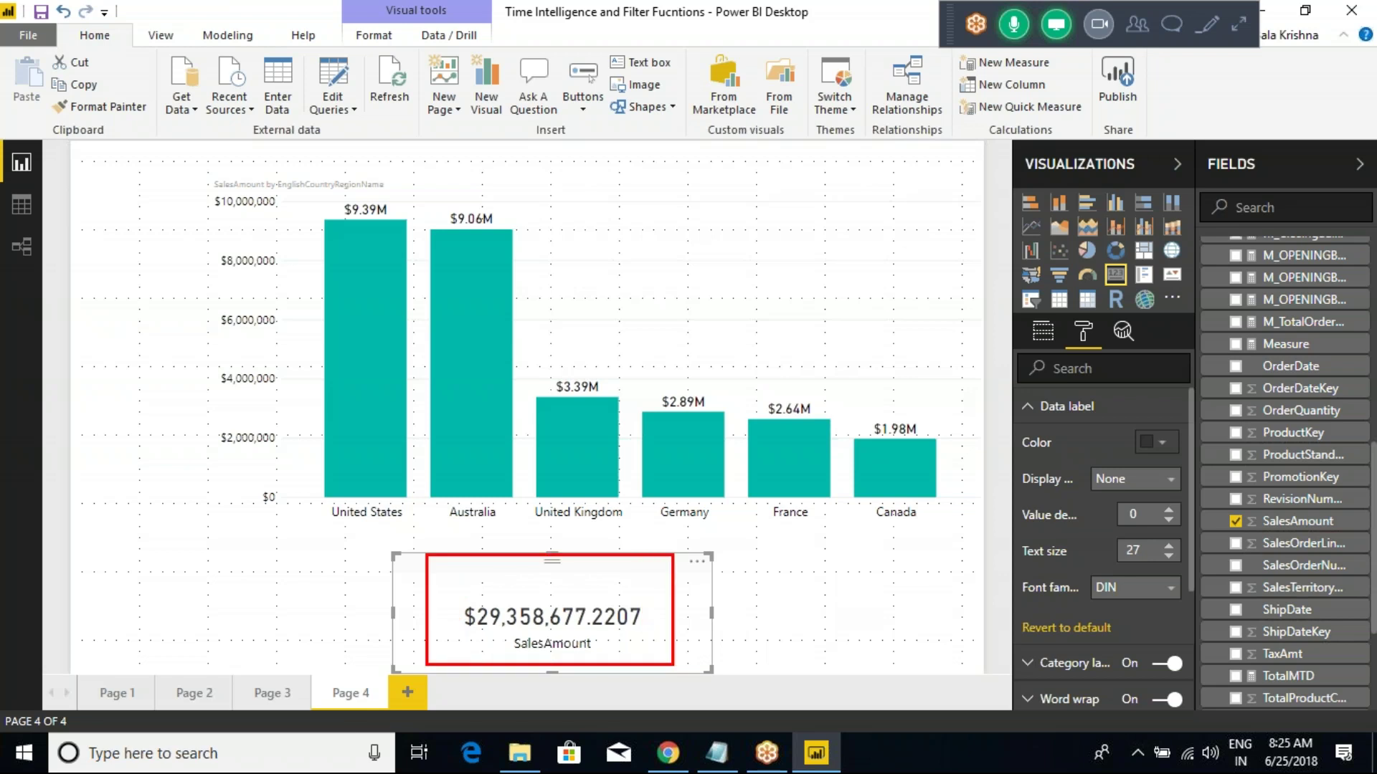
pyautogui.moveTo(328, 181)
pyautogui.mouseDown()
pyautogui.moveTo(406, 248)
pyautogui.moveTo(408, 426)
pyautogui.moveTo(439, 549)
pyautogui.mouseUp()
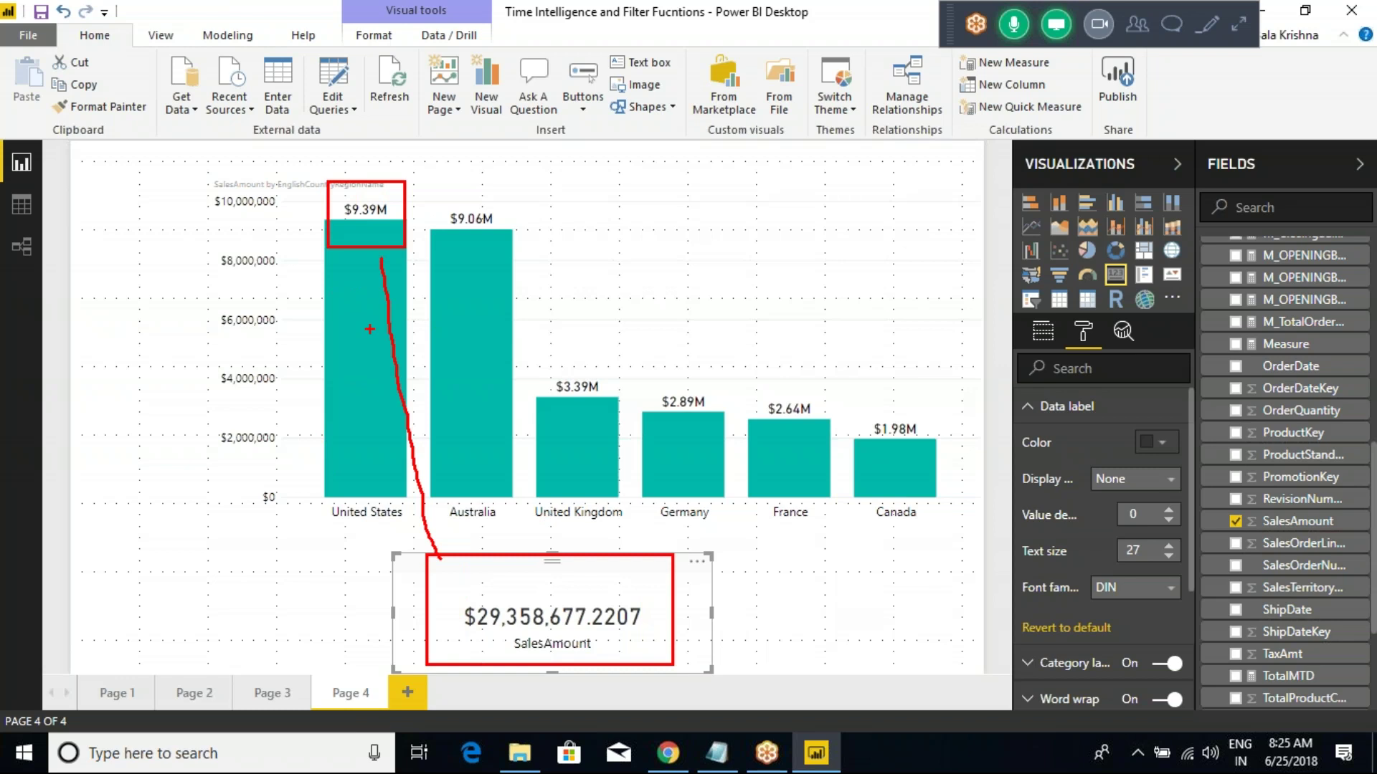
pyautogui.moveTo(365, 242); pyautogui.dragTo(413, 531)
pyautogui.moveTo(475, 239); pyautogui.dragTo(479, 589)
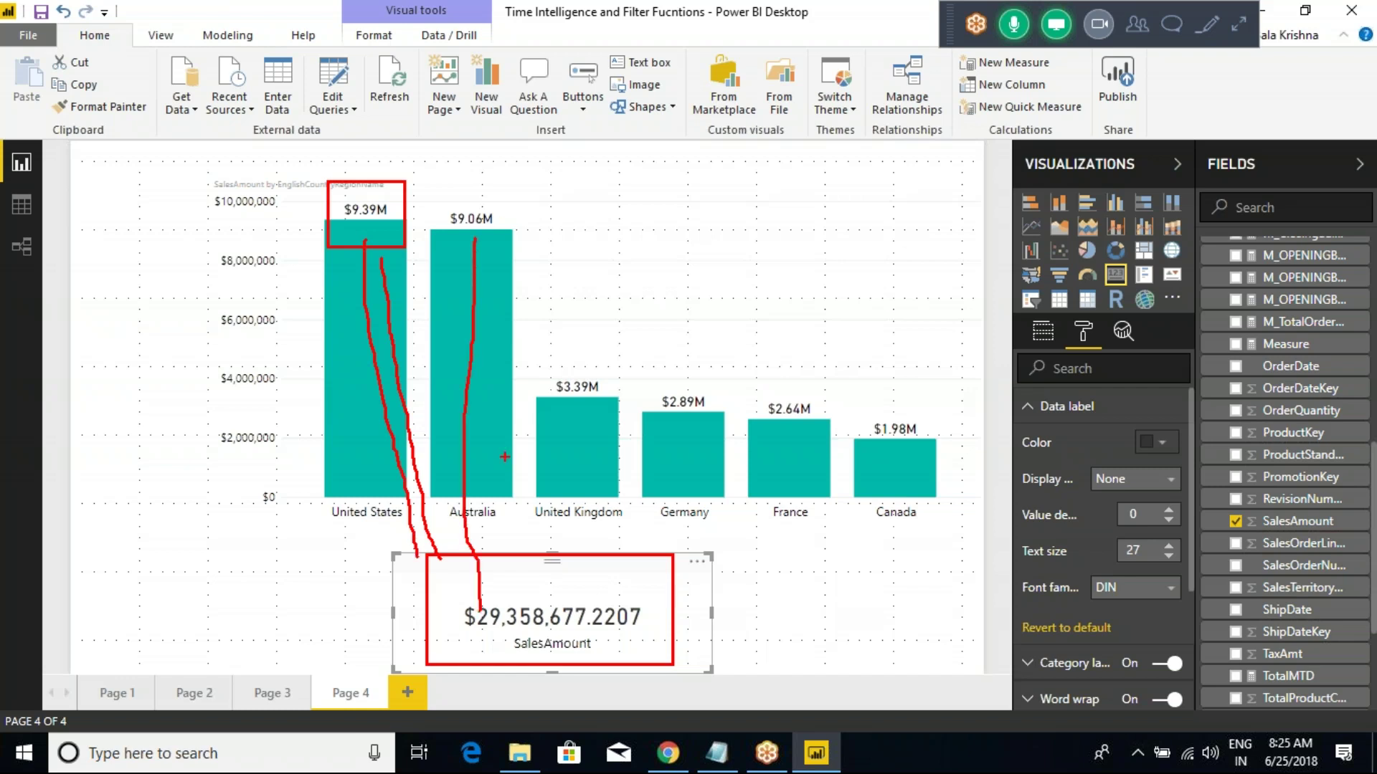
pyautogui.moveTo(579, 416); pyautogui.dragTo(583, 608)
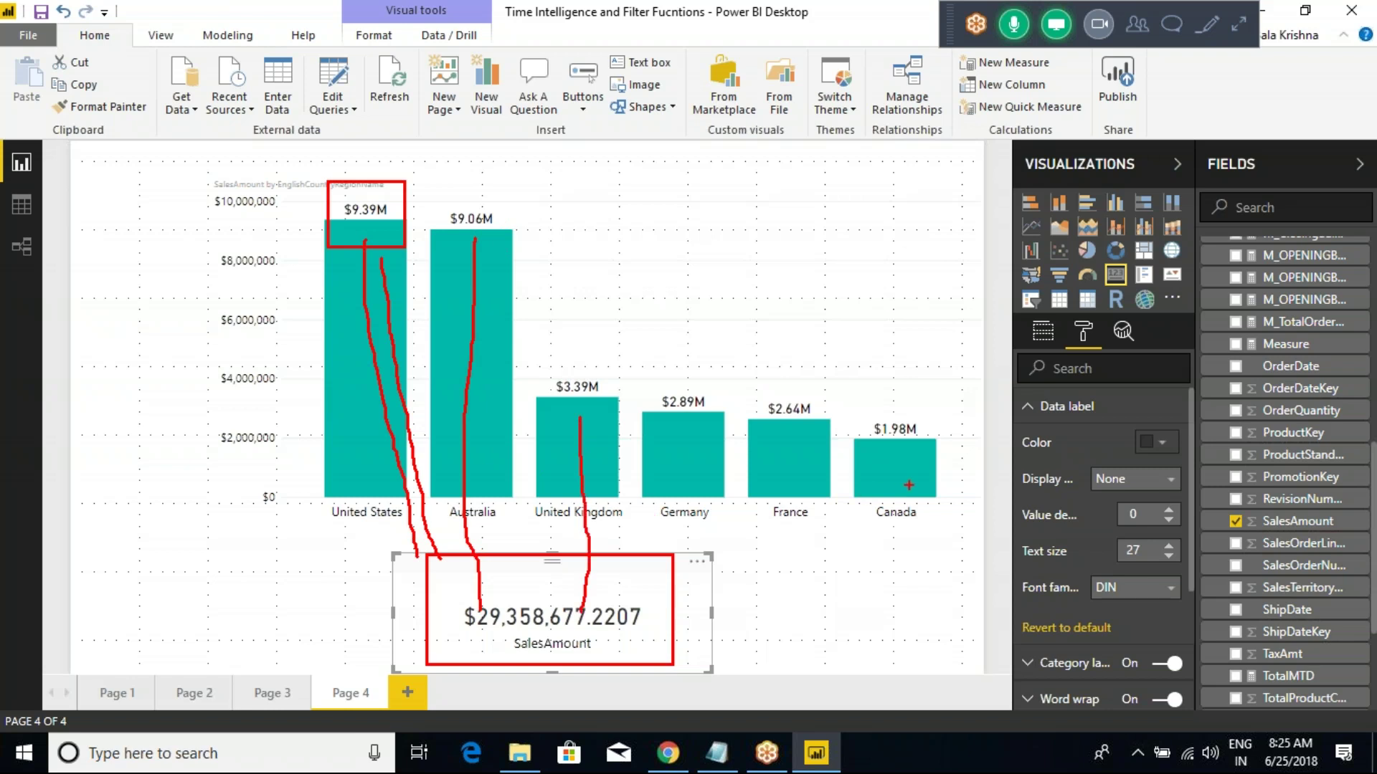
pyautogui.moveTo(915, 476); pyautogui.dragTo(654, 599)
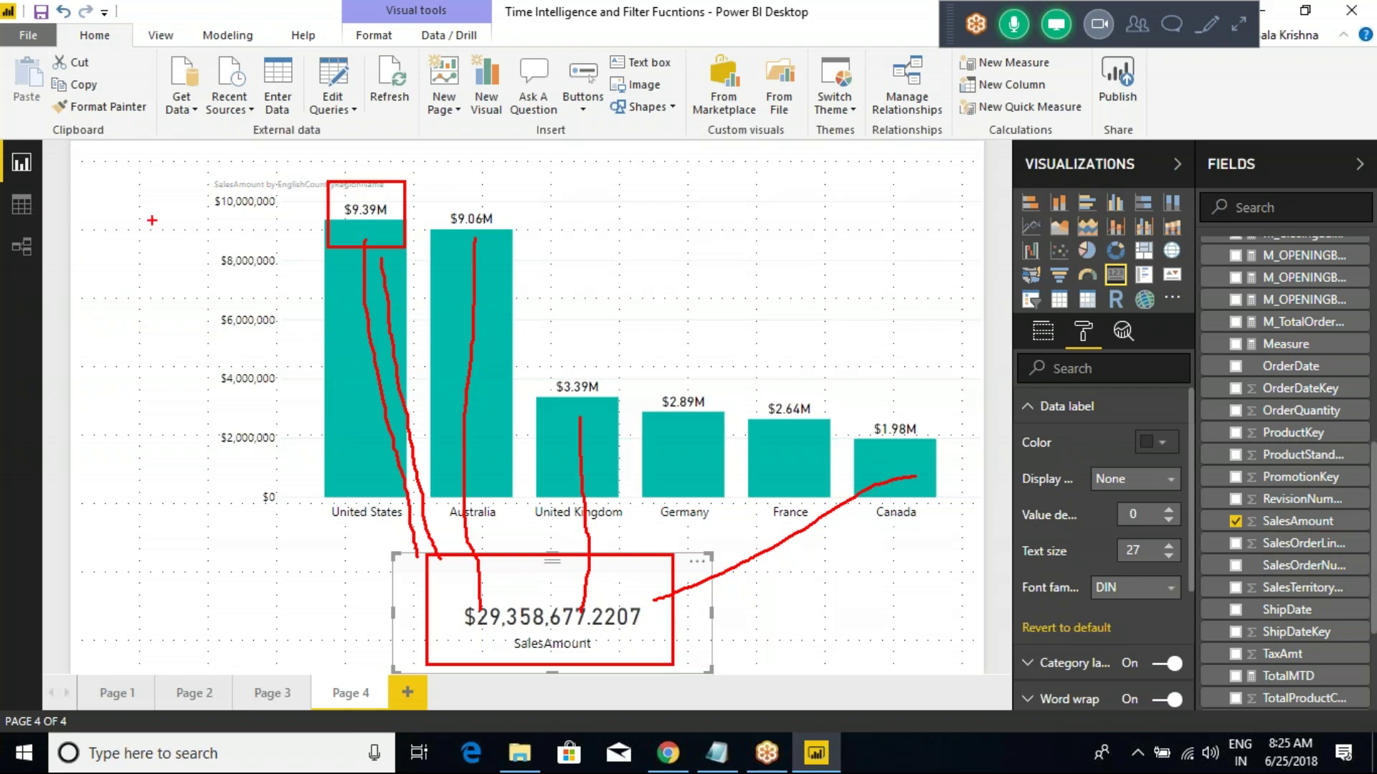
pyautogui.press('Escape')
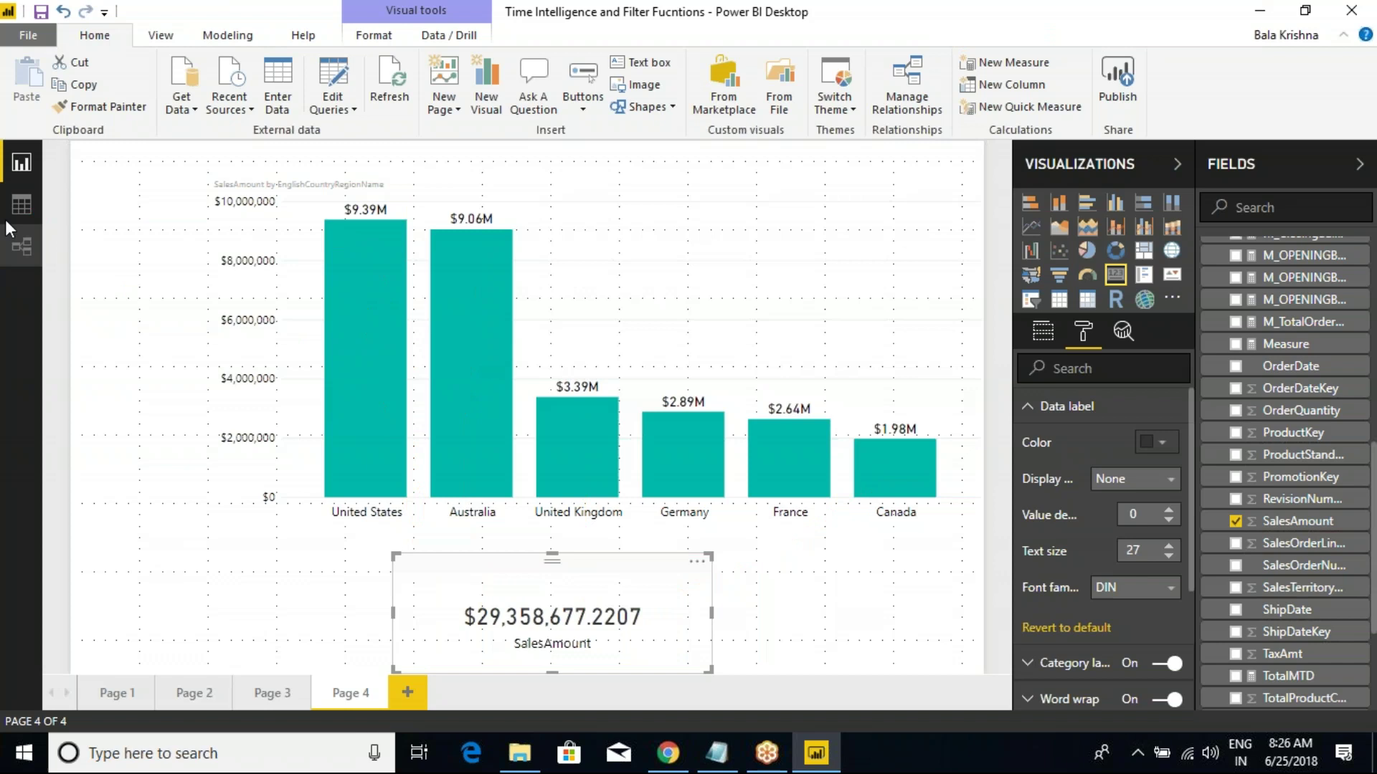
pyautogui.click(29, 208)
pyautogui.click(10, 167)
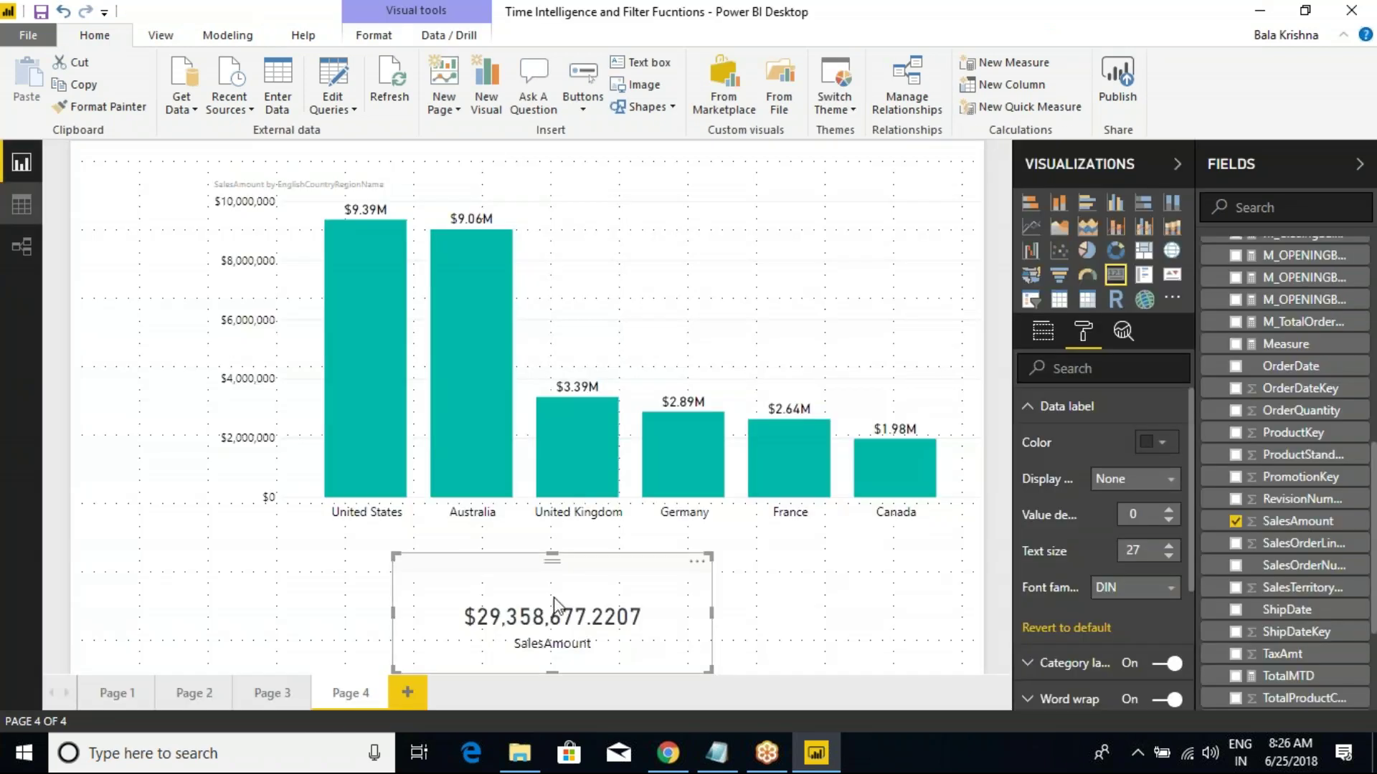
pyautogui.click(735, 369)
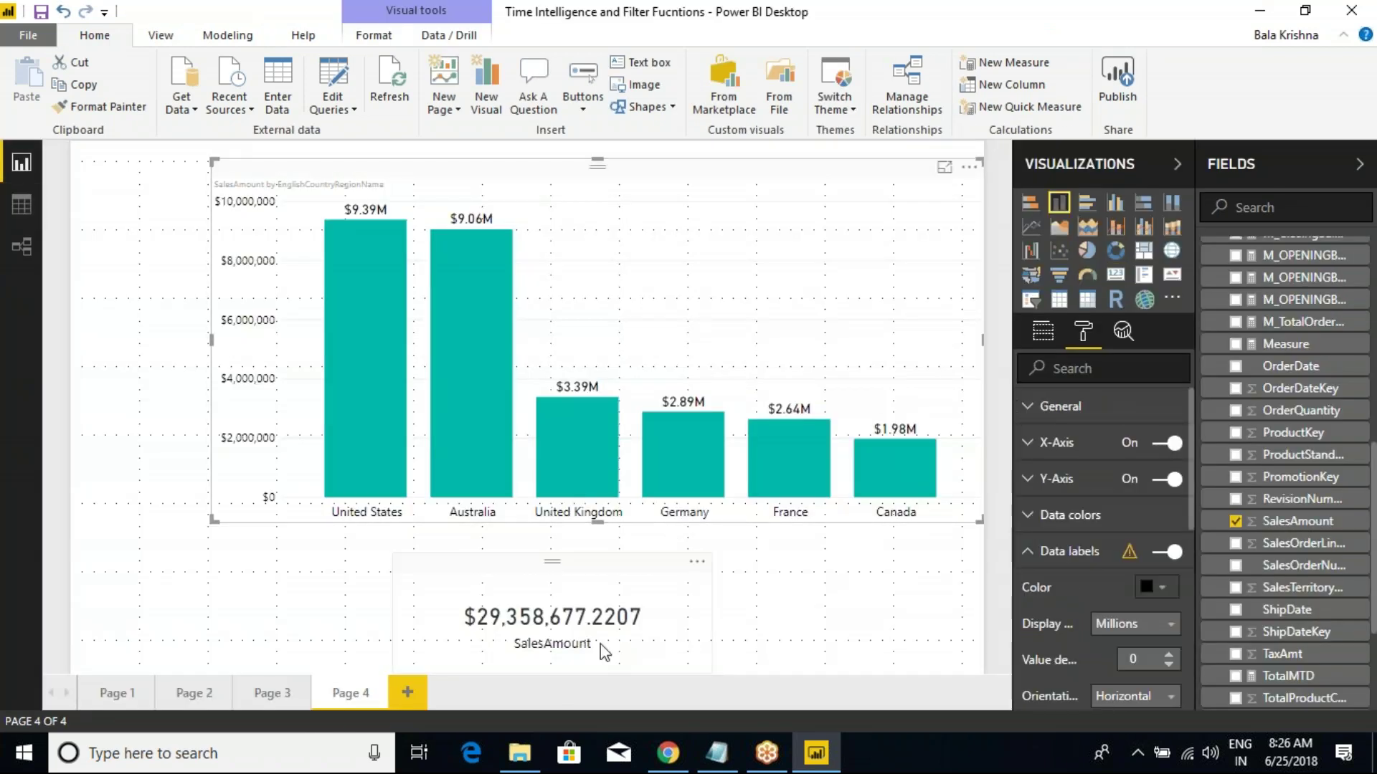
# Step: Add a new report page with a table visual, move it to the upper middle of the canvas, enlarge it and deselect it
pyautogui.click(407, 690)
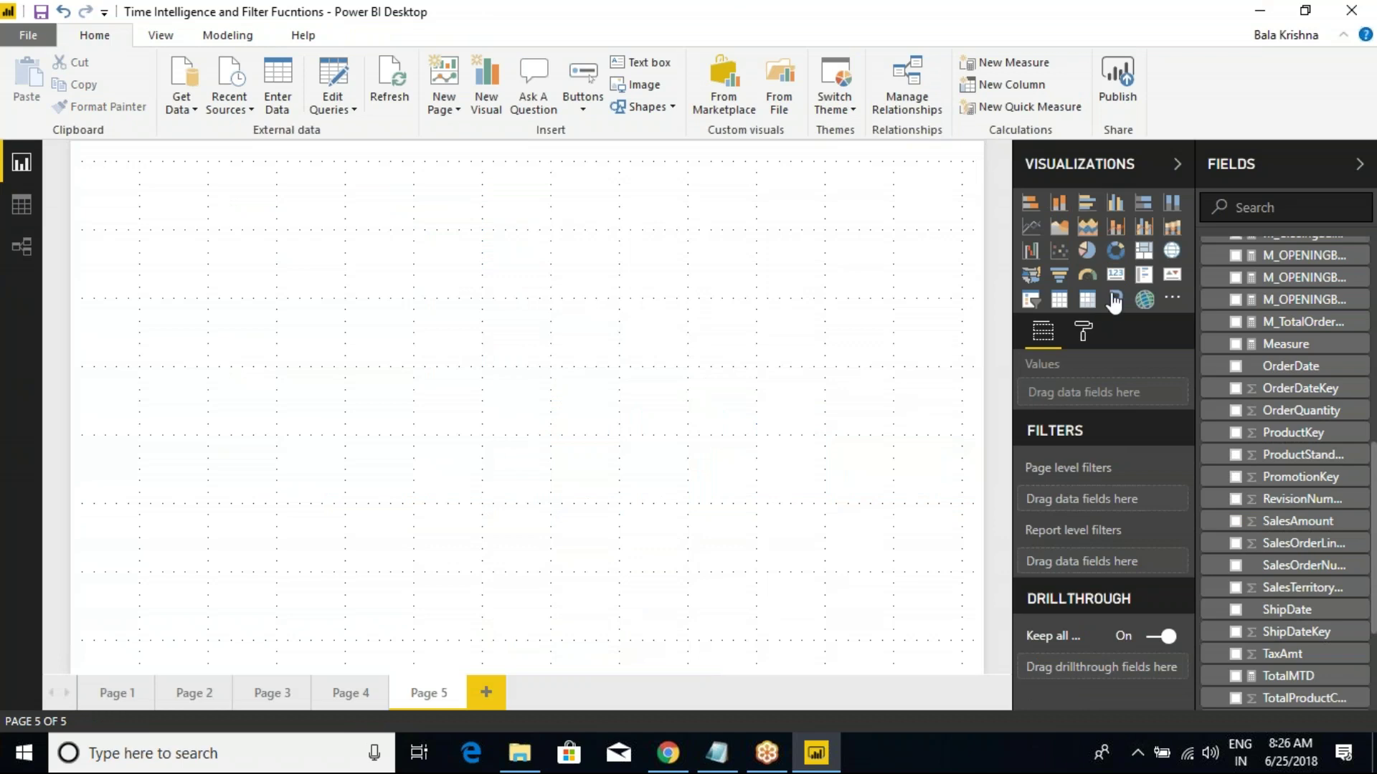
pyautogui.click(1060, 300)
pyautogui.moveTo(266, 320); pyautogui.dragTo(600, 317)
pyautogui.moveTo(611, 379); pyautogui.dragTo(828, 547)
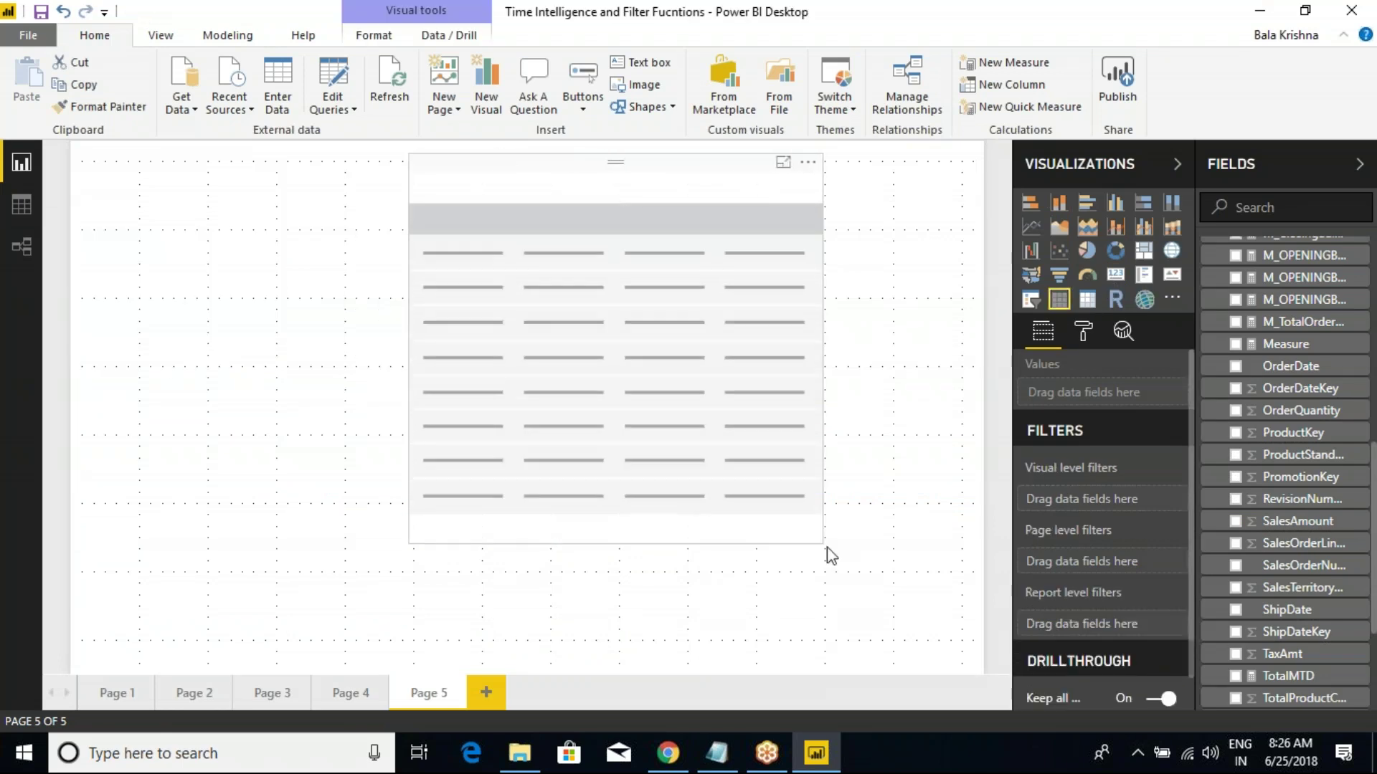
pyautogui.click(827, 548)
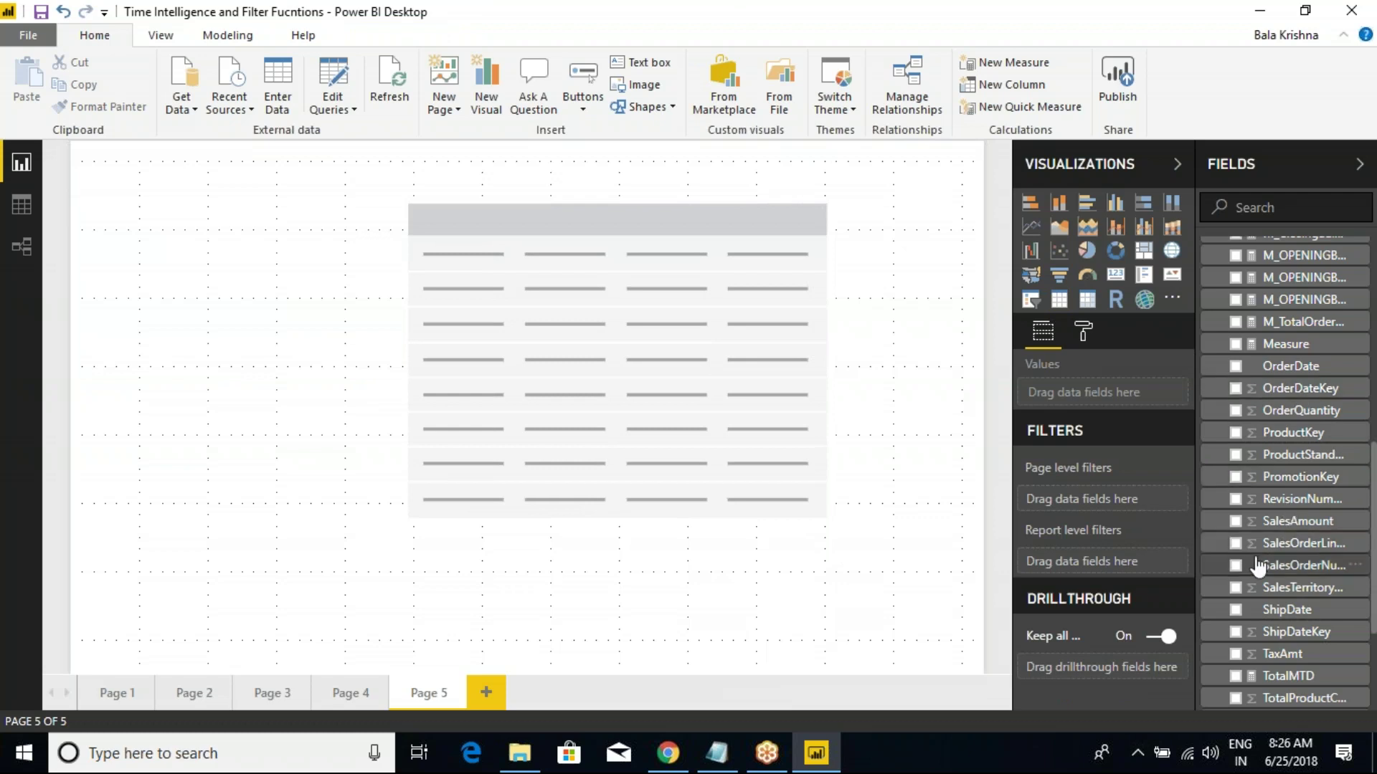
pyautogui.click(1233, 521)
pyautogui.scroll(15, 1249, 348)
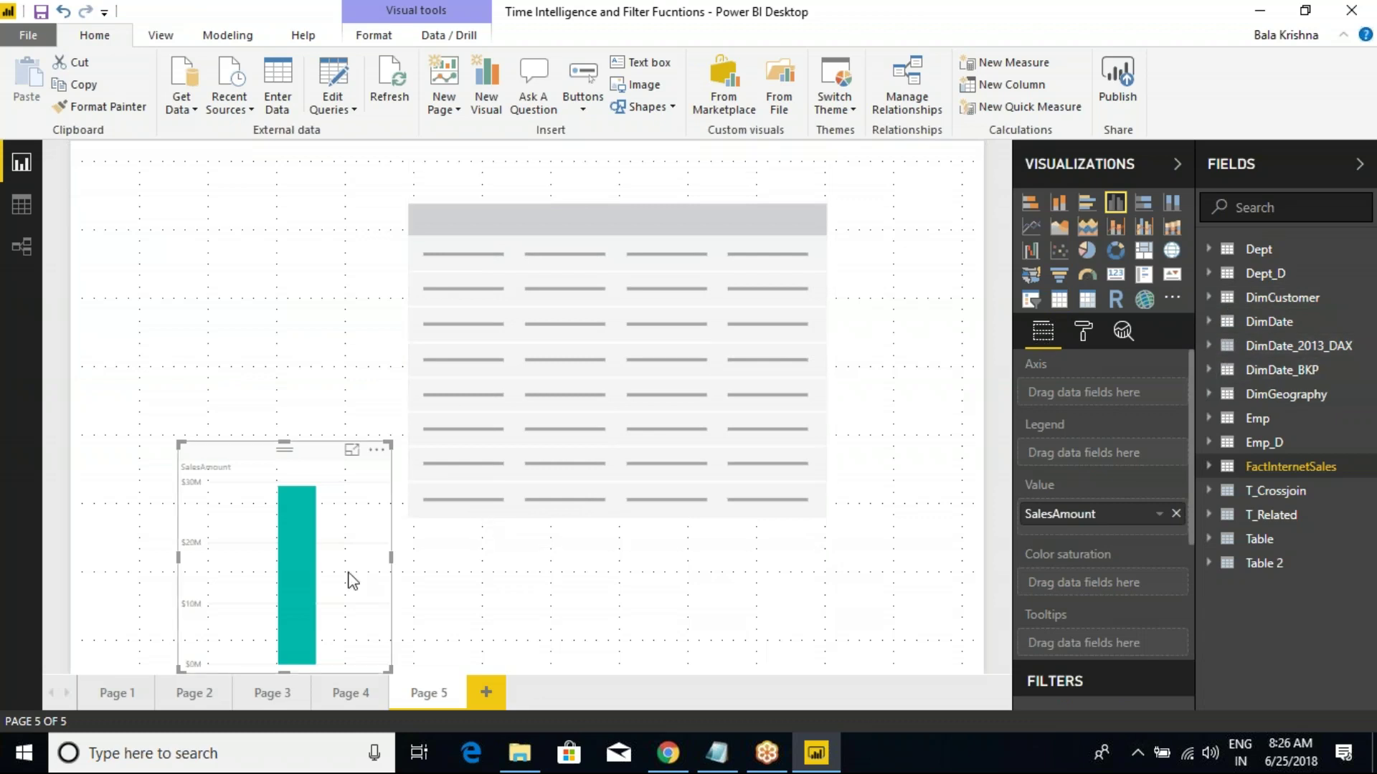
pyautogui.click(375, 449)
pyautogui.click(423, 529)
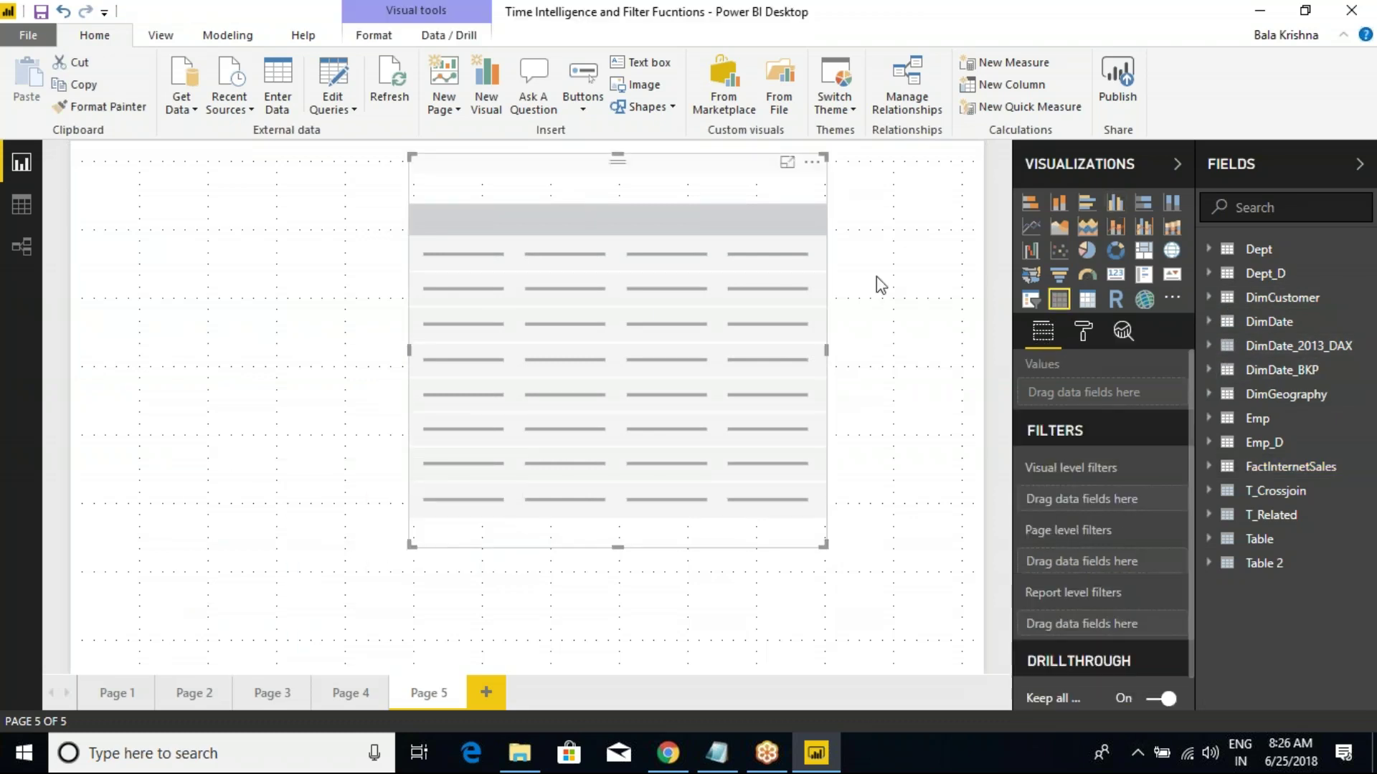
# Step: Add SalesAmount from FactInternetSales to the table visual
pyautogui.click(1230, 477)
pyautogui.scroll(-5, 1262, 628)
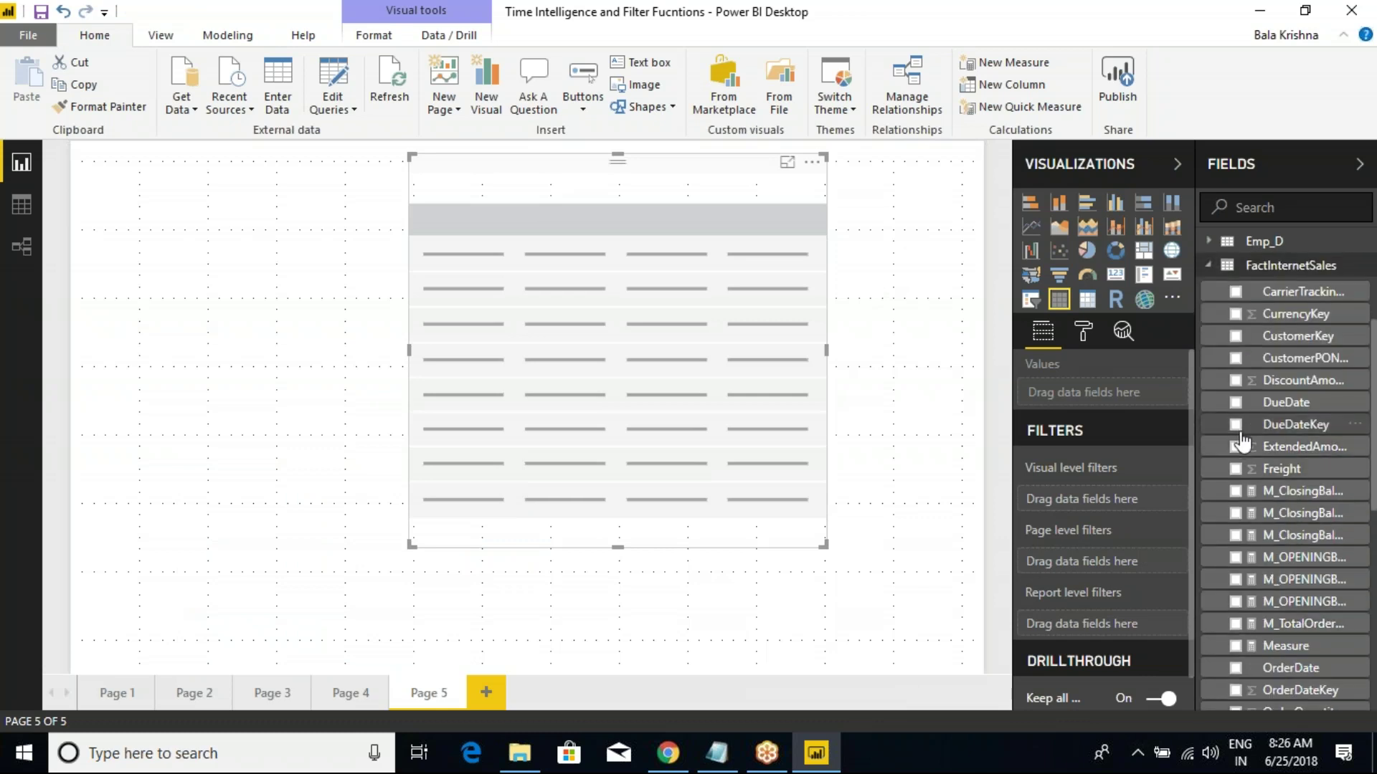
pyautogui.scroll(-3, 1251, 631)
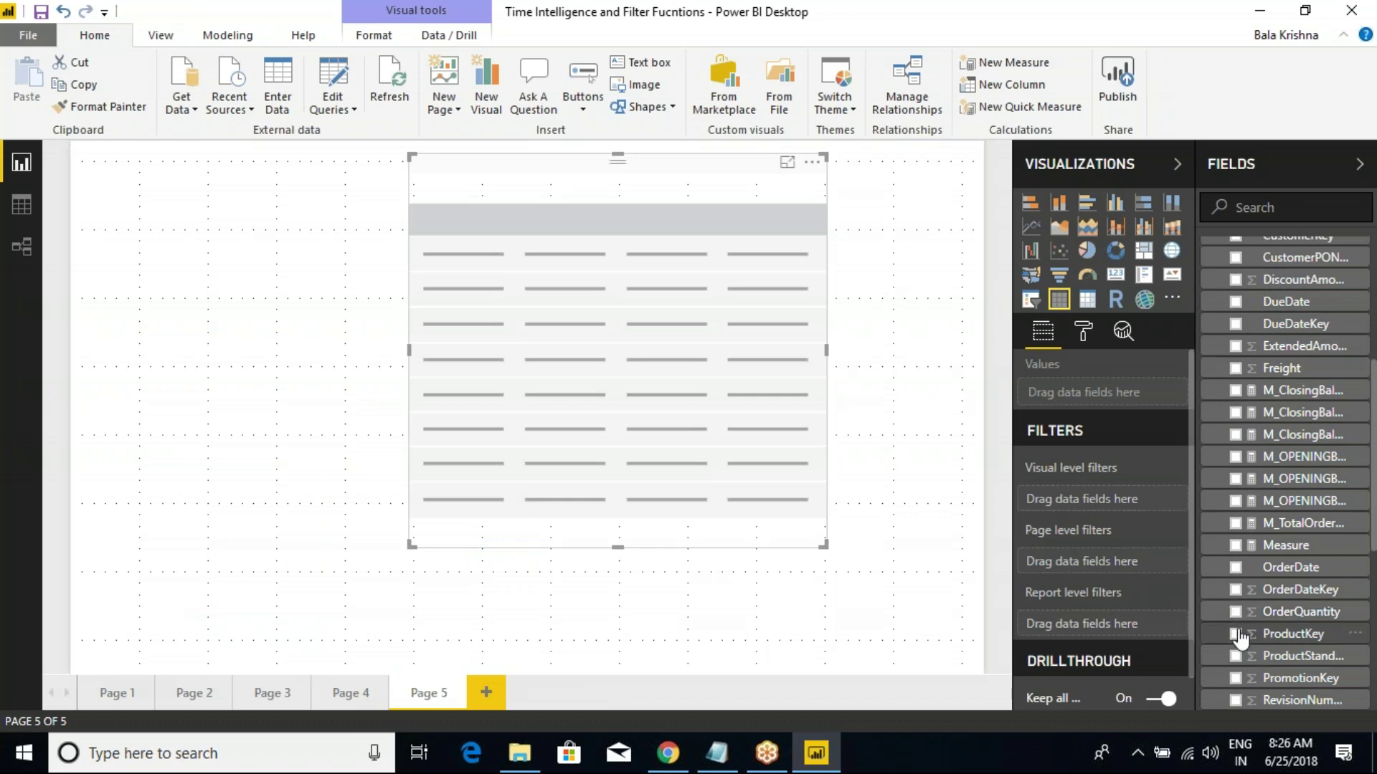
pyautogui.scroll(-5, 1243, 631)
pyautogui.click(1235, 521)
pyautogui.scroll(10, 1248, 545)
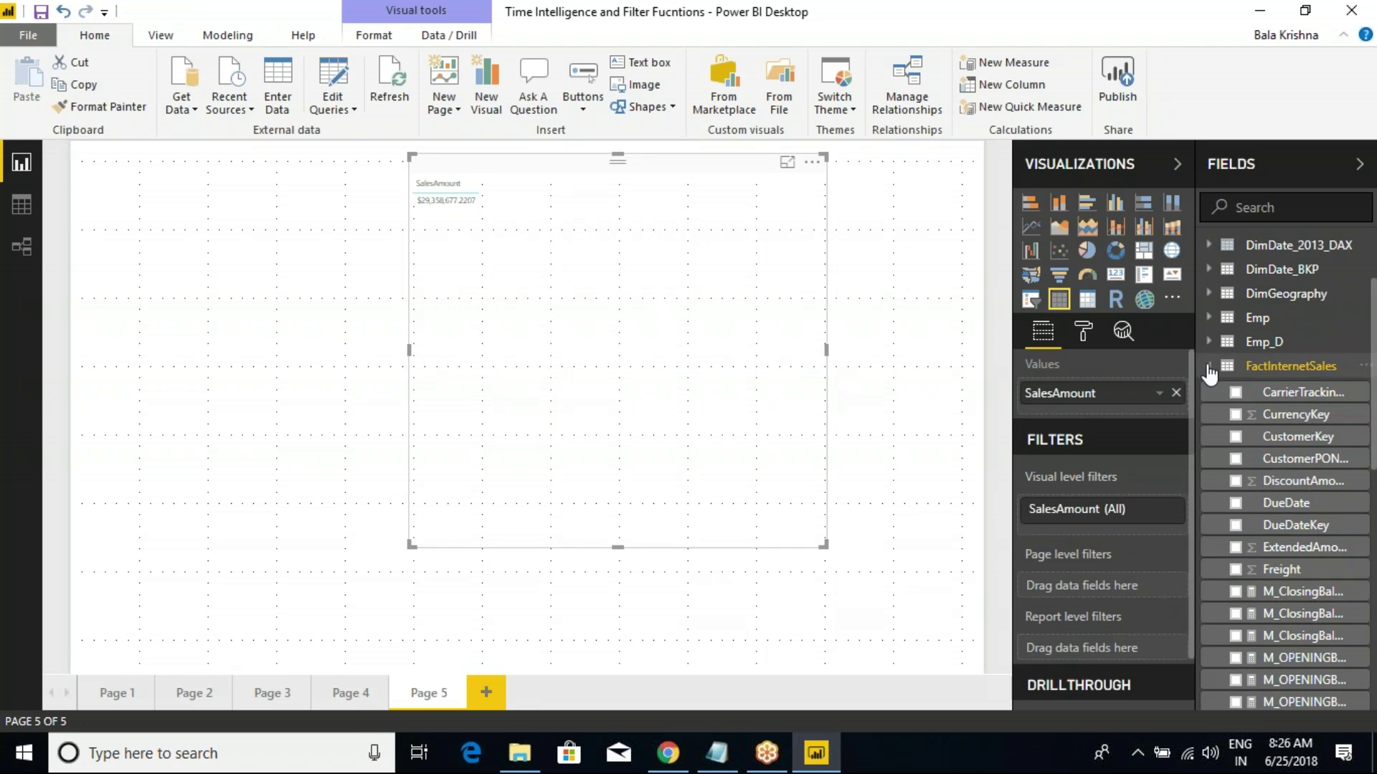
# Step: Add EnglishCountryRegionName from DimGeography to the table visual
pyautogui.click(1208, 365)
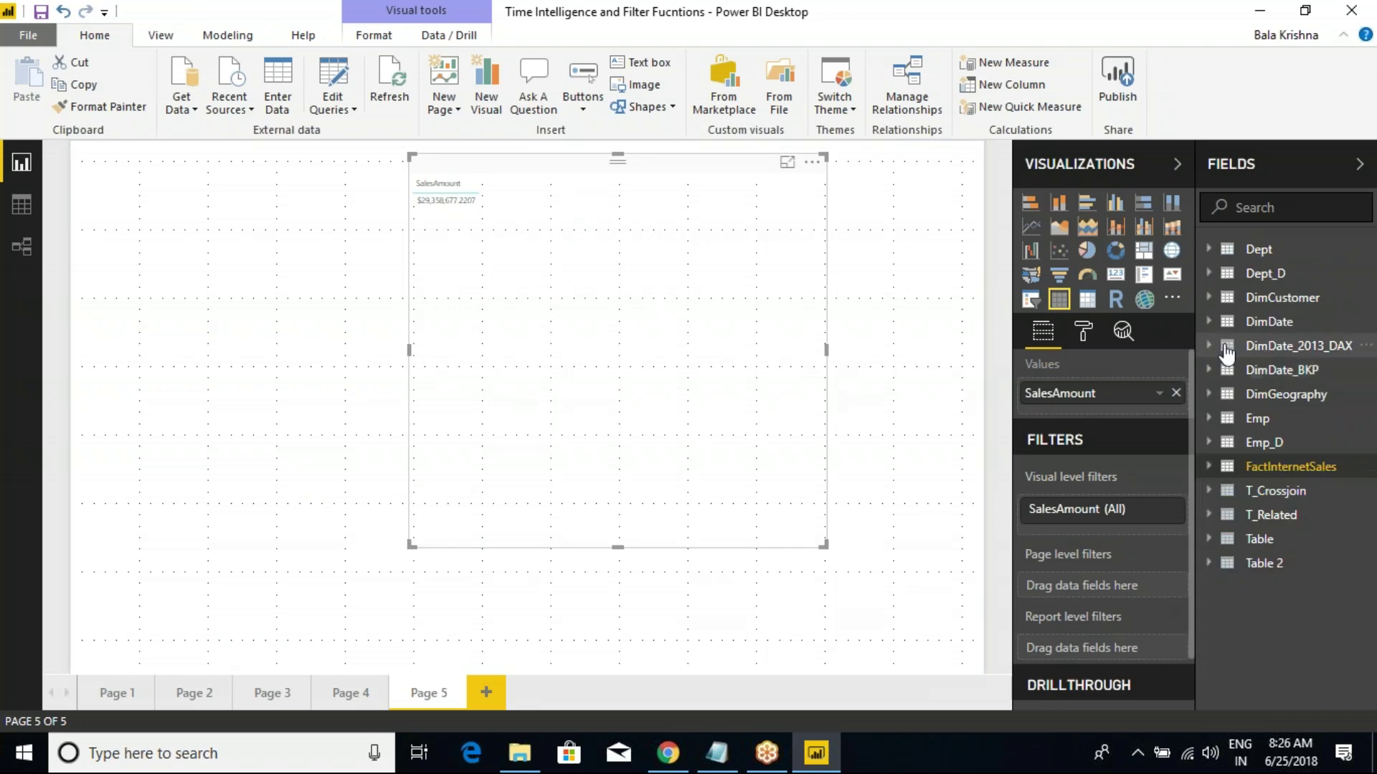
pyautogui.click(1219, 394)
pyautogui.click(1237, 466)
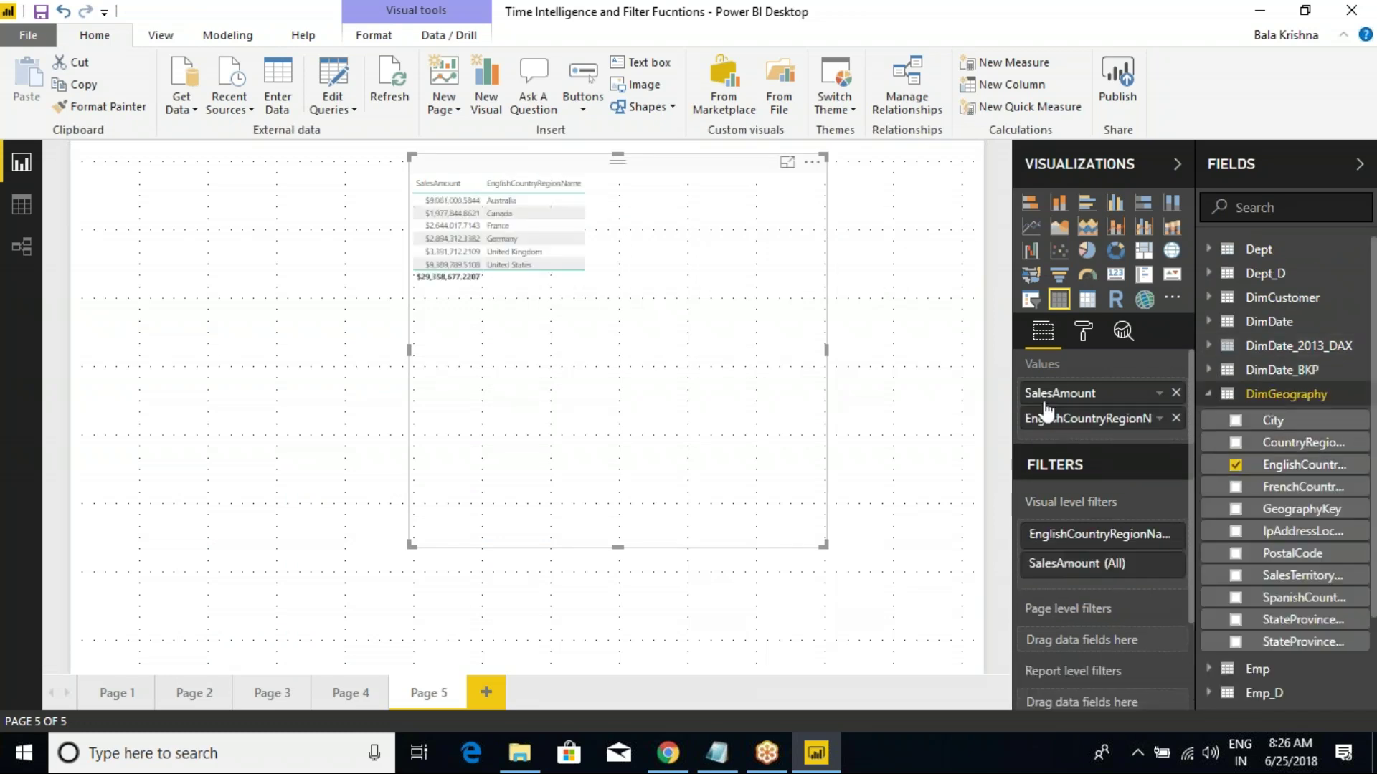
# Step: Set the grid text size of the table visual to 14
pyautogui.click(1083, 336)
pyautogui.click(1046, 478)
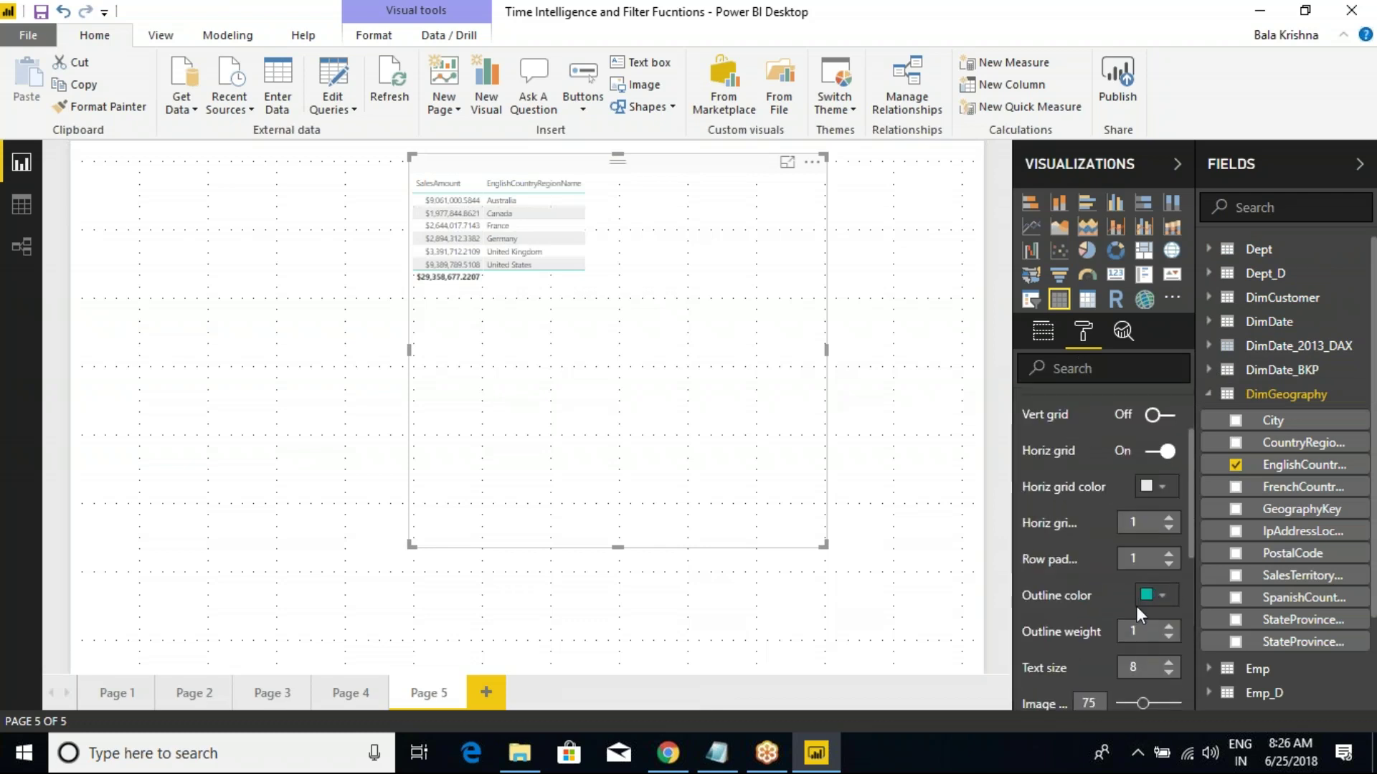
pyautogui.scroll(-2, 1136, 605)
pyautogui.click(1169, 561)
pyautogui.click(1169, 561)
pyautogui.click(1168, 560)
pyautogui.click(1169, 560)
pyautogui.click(1169, 560)
pyautogui.click(1169, 561)
pyautogui.scroll(4, 1098, 502)
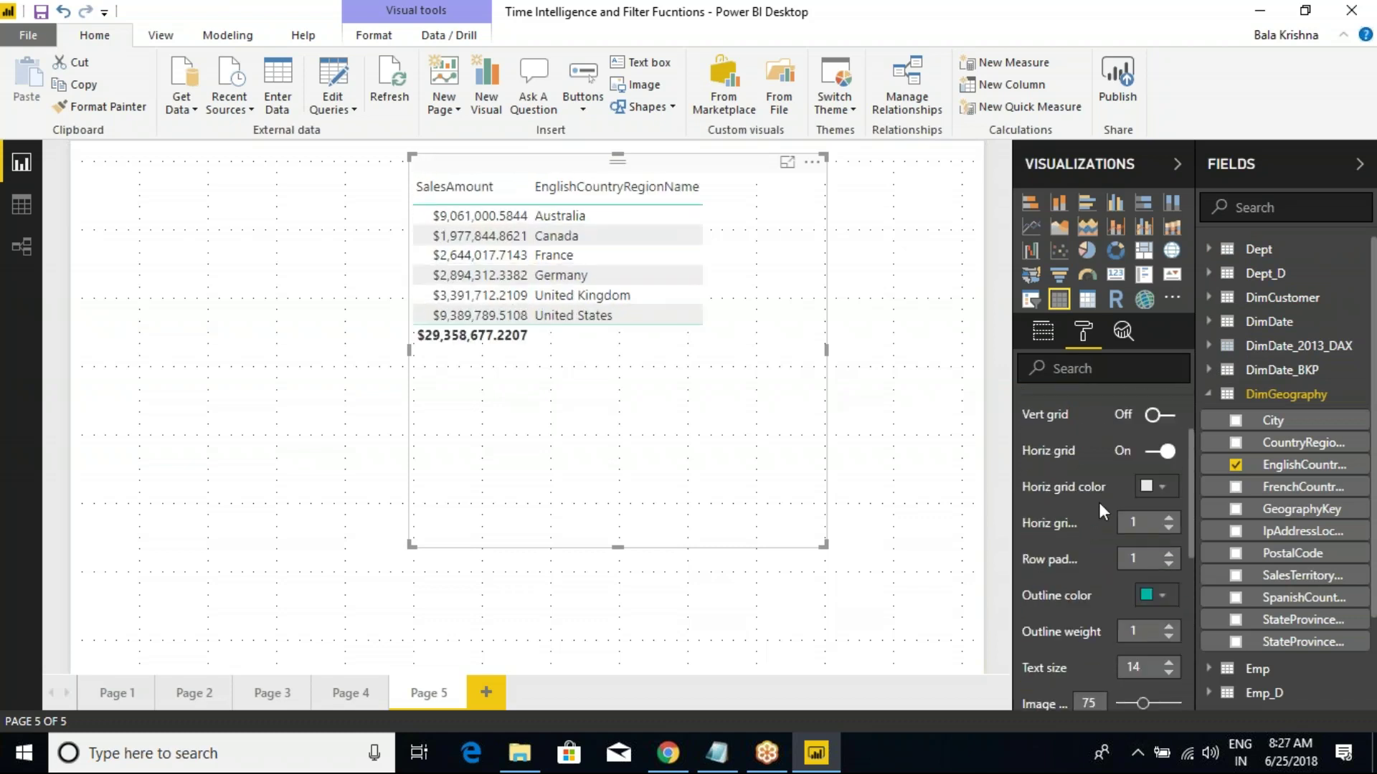
pyautogui.scroll(-1, 1105, 587)
pyautogui.scroll(1, 1107, 579)
pyautogui.click(1039, 479)
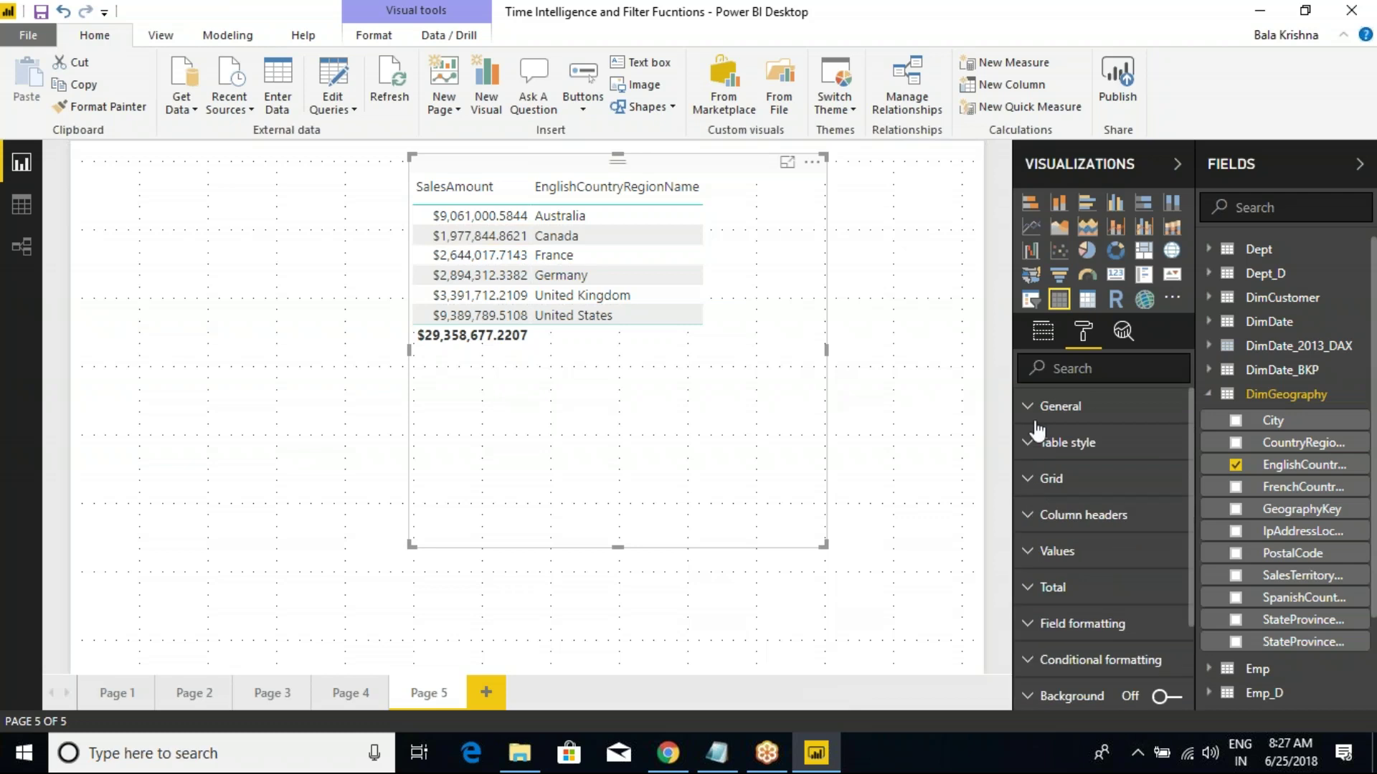
# Step: Apply the Bold header table style to the table visual
pyautogui.click(1060, 444)
pyautogui.click(1115, 477)
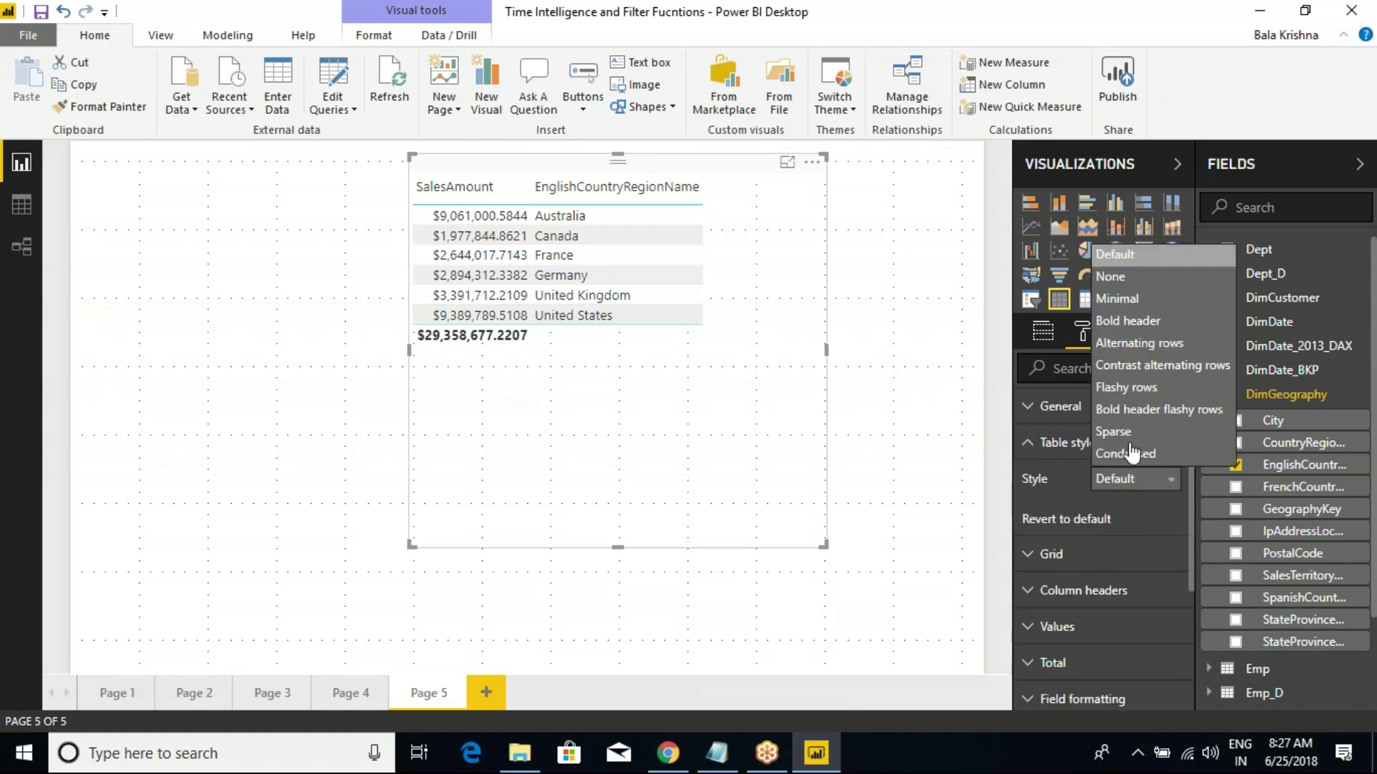
pyautogui.click(1120, 319)
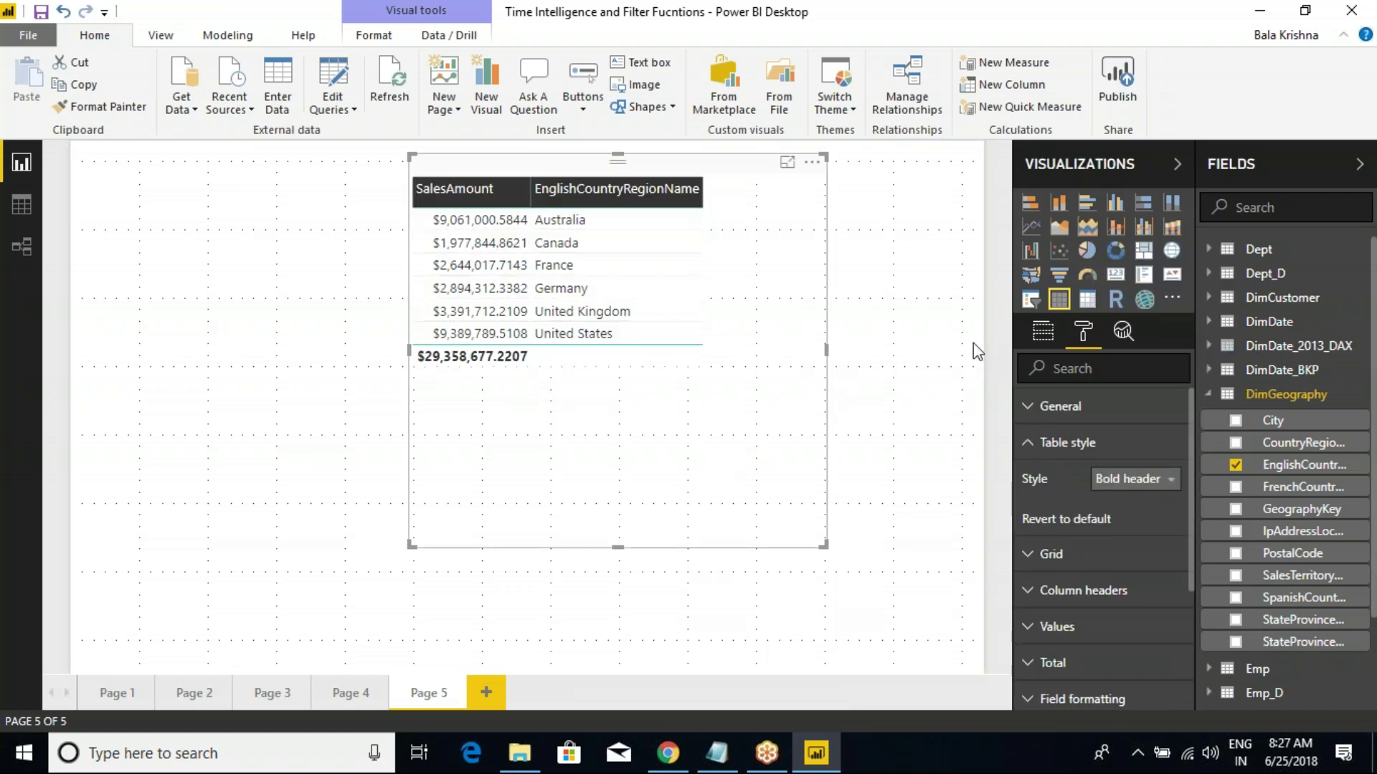
# Step: Reorder the table's values so that EnglishCountryRegionName comes before SalesAmount
pyautogui.click(1042, 331)
pyautogui.moveTo(1079, 422); pyautogui.dragTo(1142, 393)
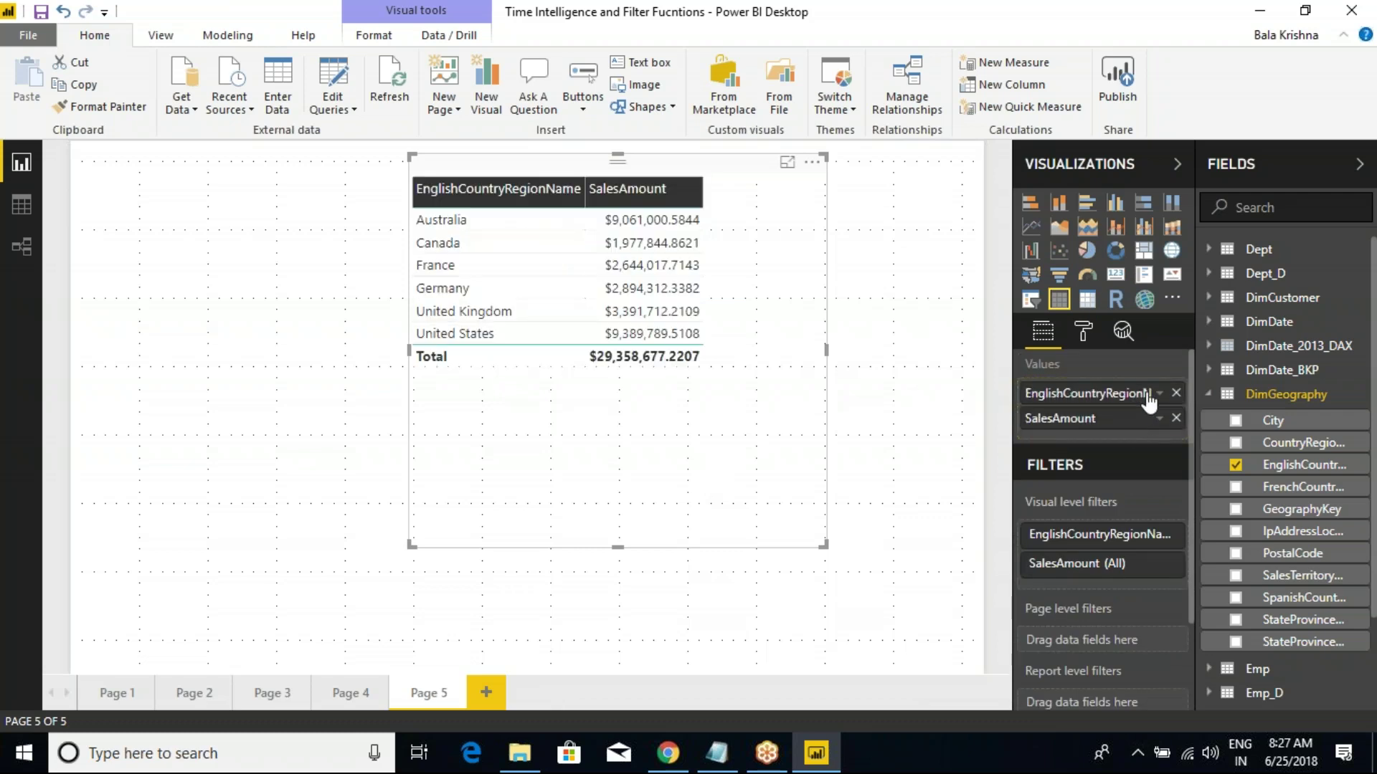
pyautogui.click(1159, 393)
pyautogui.moveTo(1057, 462)
pyautogui.click(1026, 512)
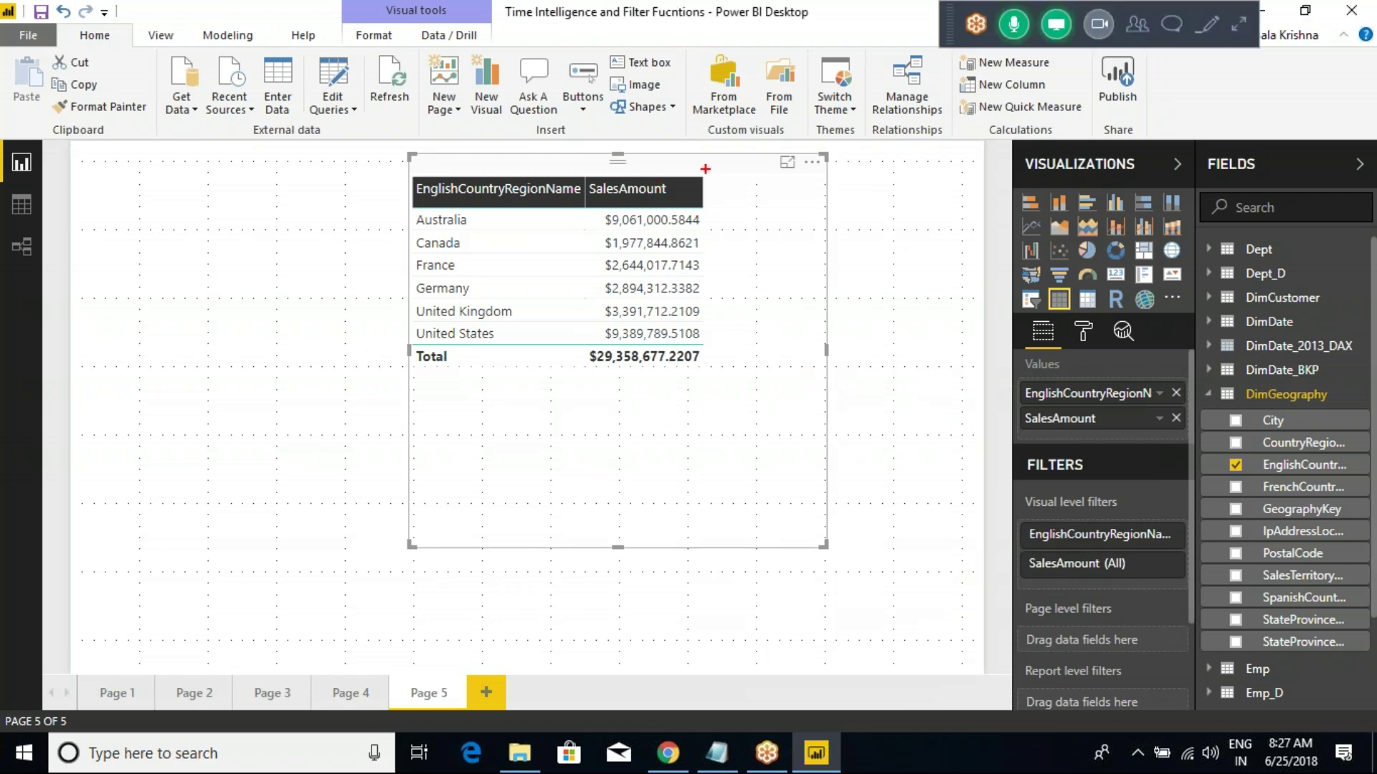
pyautogui.moveTo(706, 178)
pyautogui.mouseDown()
pyautogui.moveTo(783, 275)
pyautogui.moveTo(826, 369)
pyautogui.mouseUp()
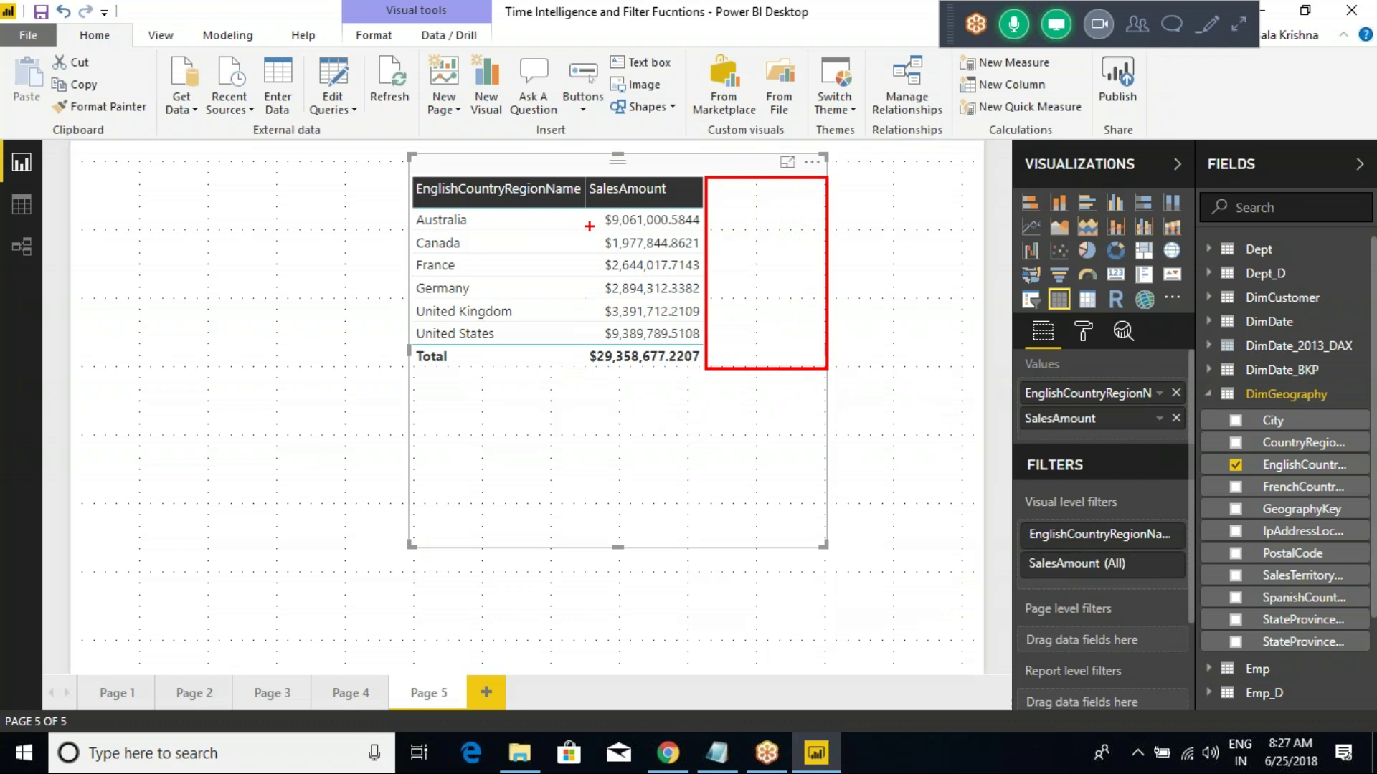
pyautogui.moveTo(589, 207); pyautogui.dragTo(704, 233)
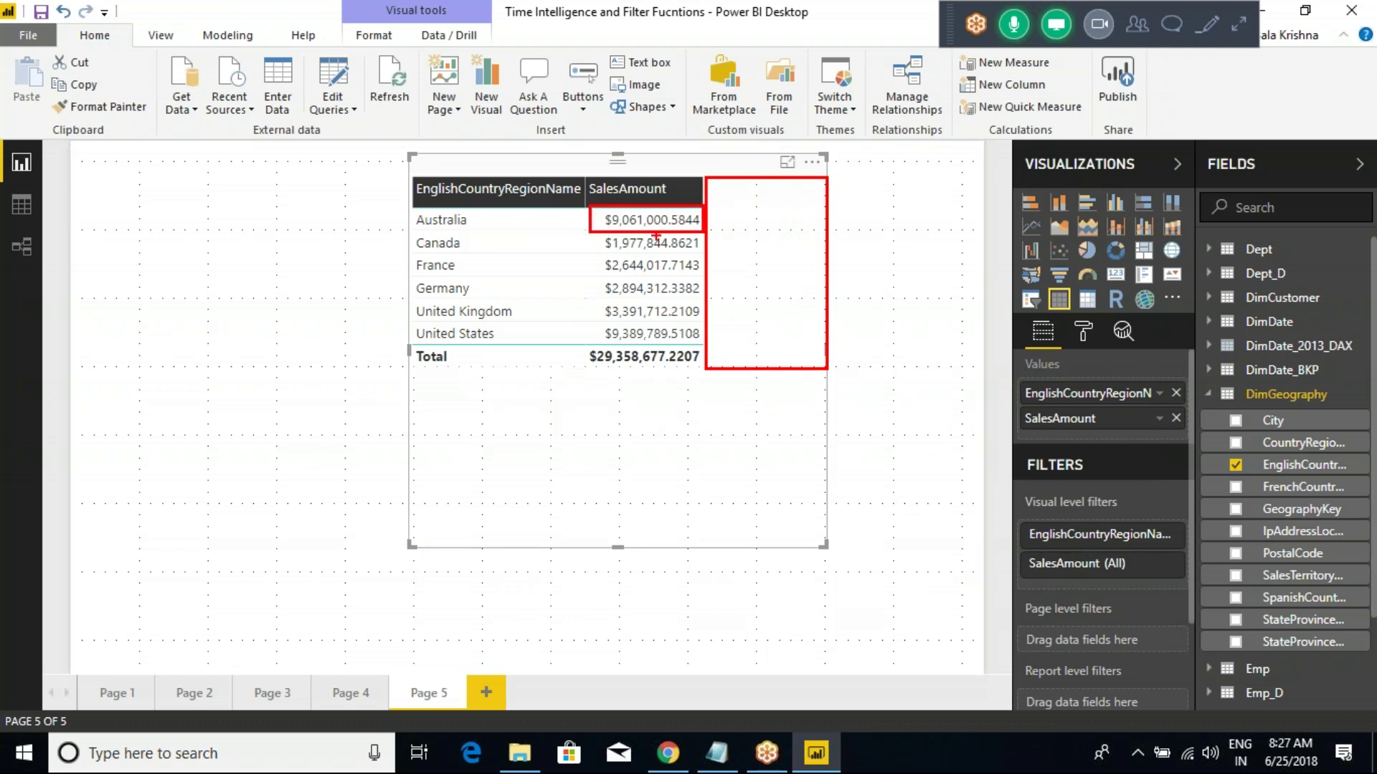
pyautogui.moveTo(603, 234)
pyautogui.mouseDown()
pyautogui.moveTo(539, 271)
pyautogui.moveTo(561, 374)
pyautogui.moveTo(703, 382)
pyautogui.mouseUp()
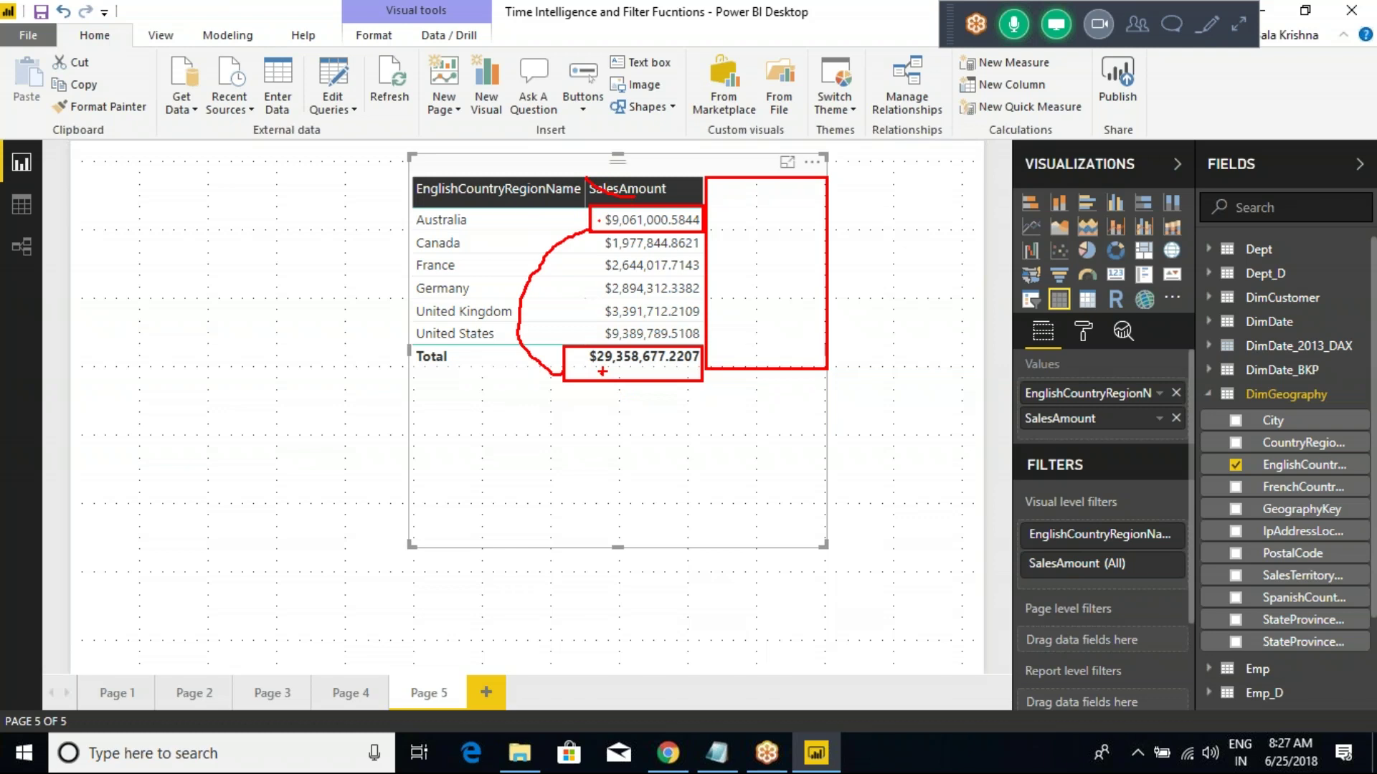
pyautogui.press('Escape')
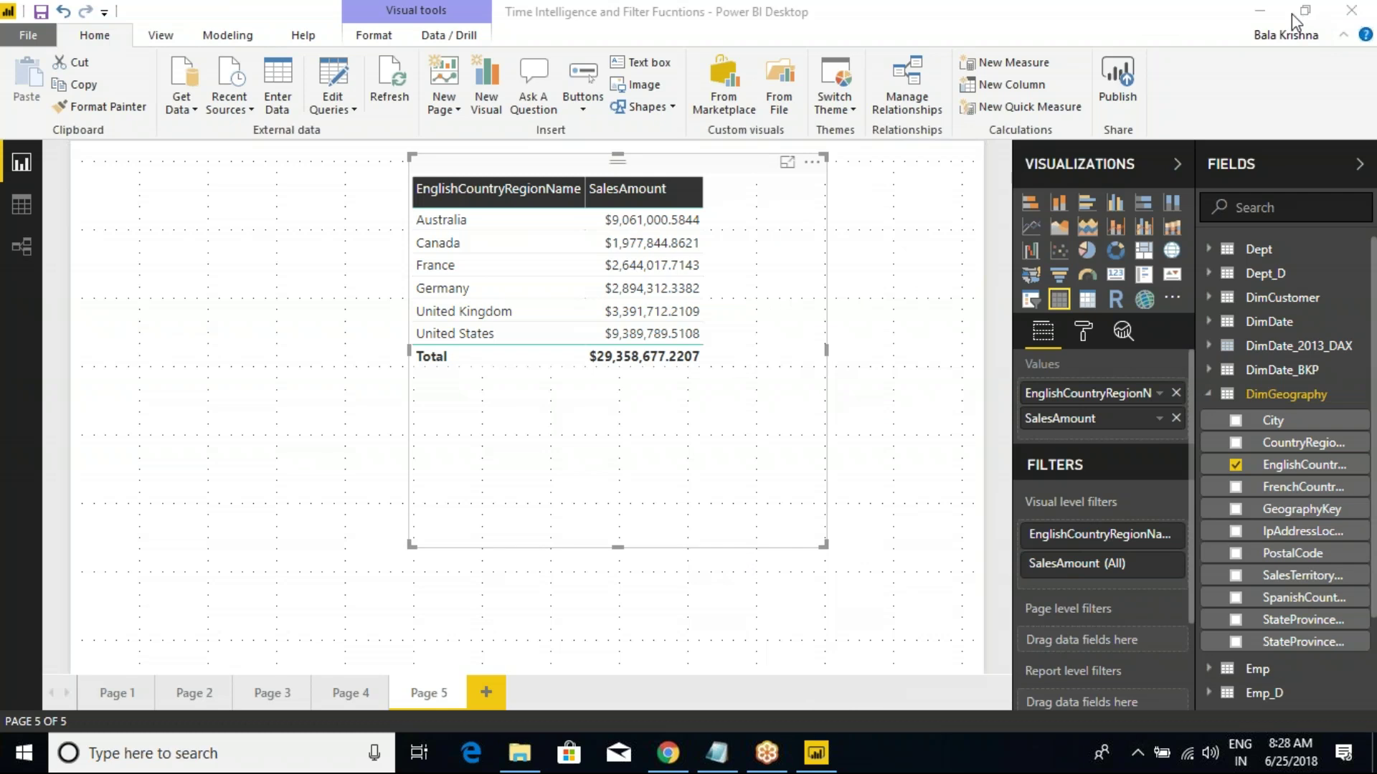
# Step: Start a new measure in FactInternetSales named TotalSalesAmount
pyautogui.click(1211, 394)
pyautogui.click(1209, 466)
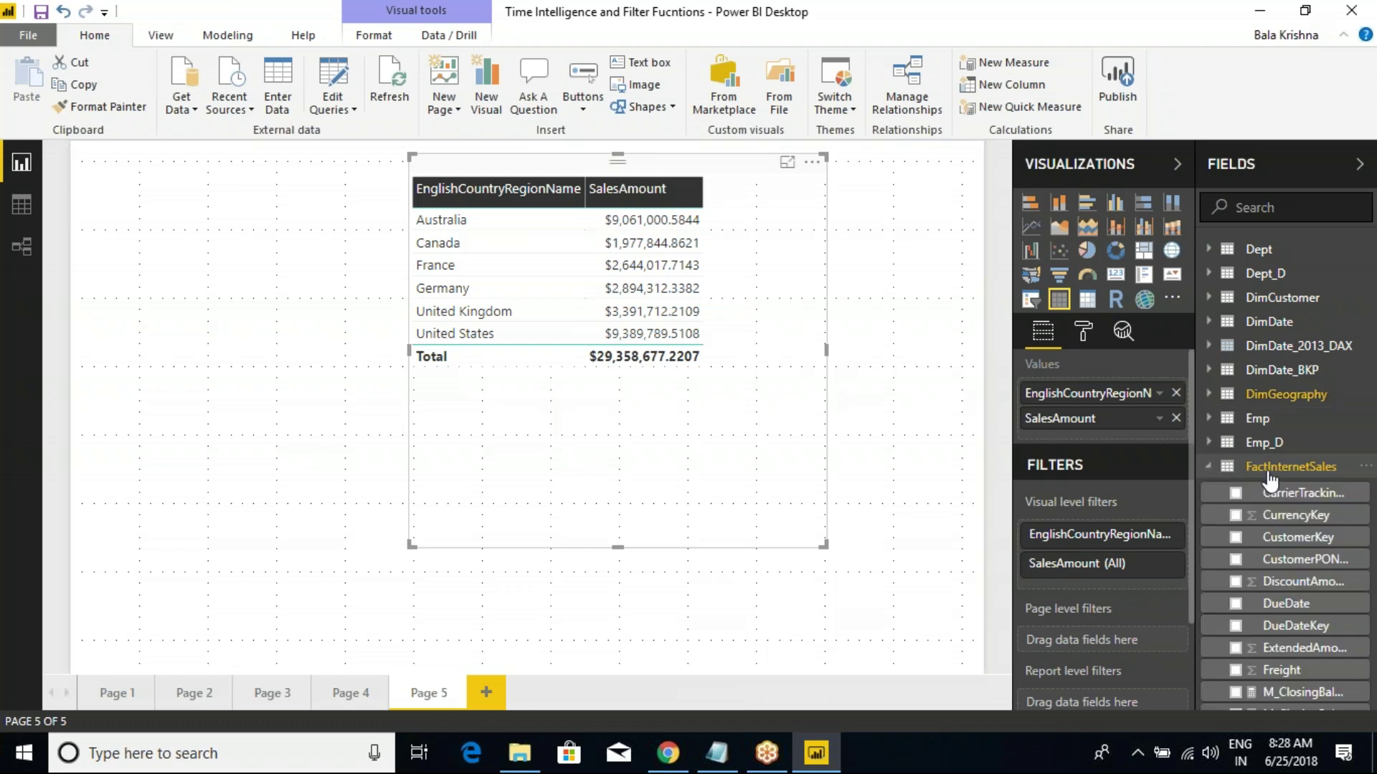
pyautogui.rightClick(1251, 466)
pyautogui.press('Escape')
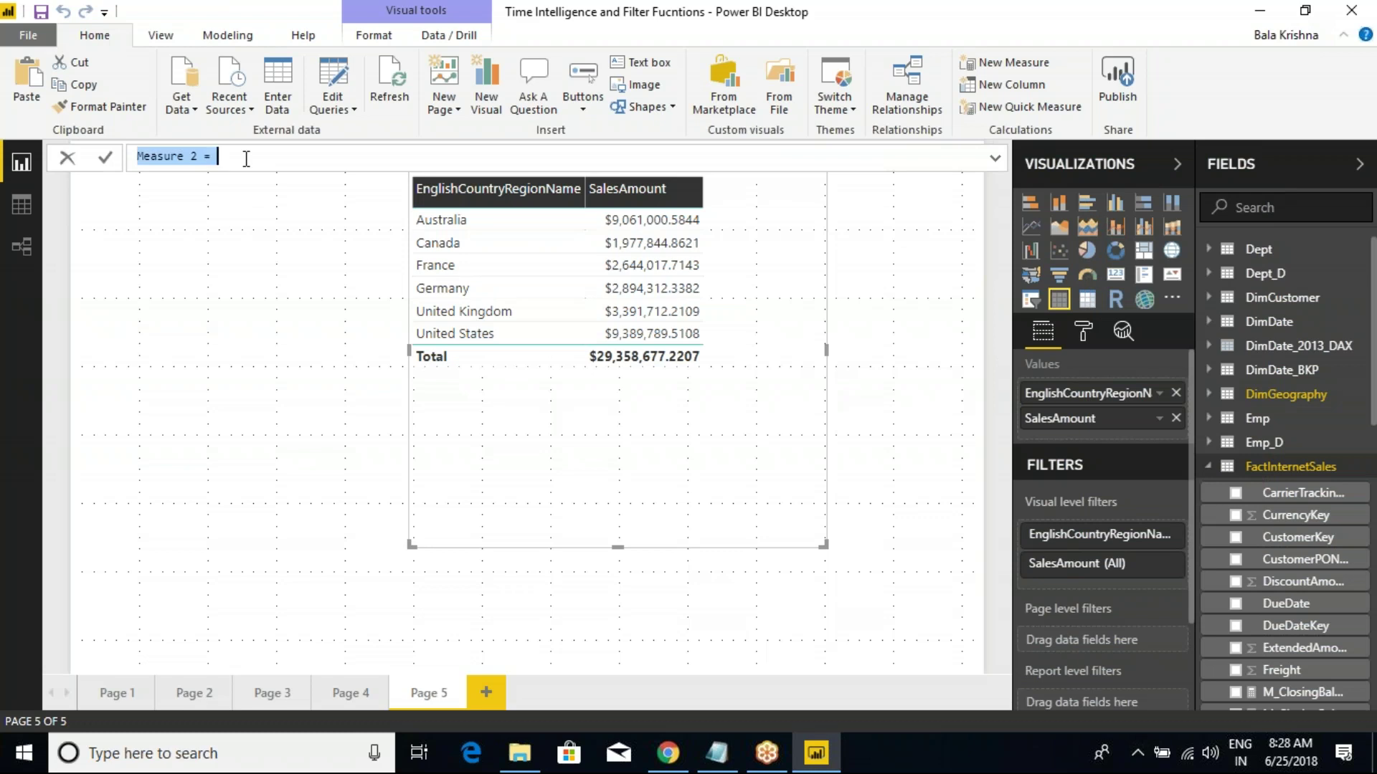
pyautogui.write('Total')
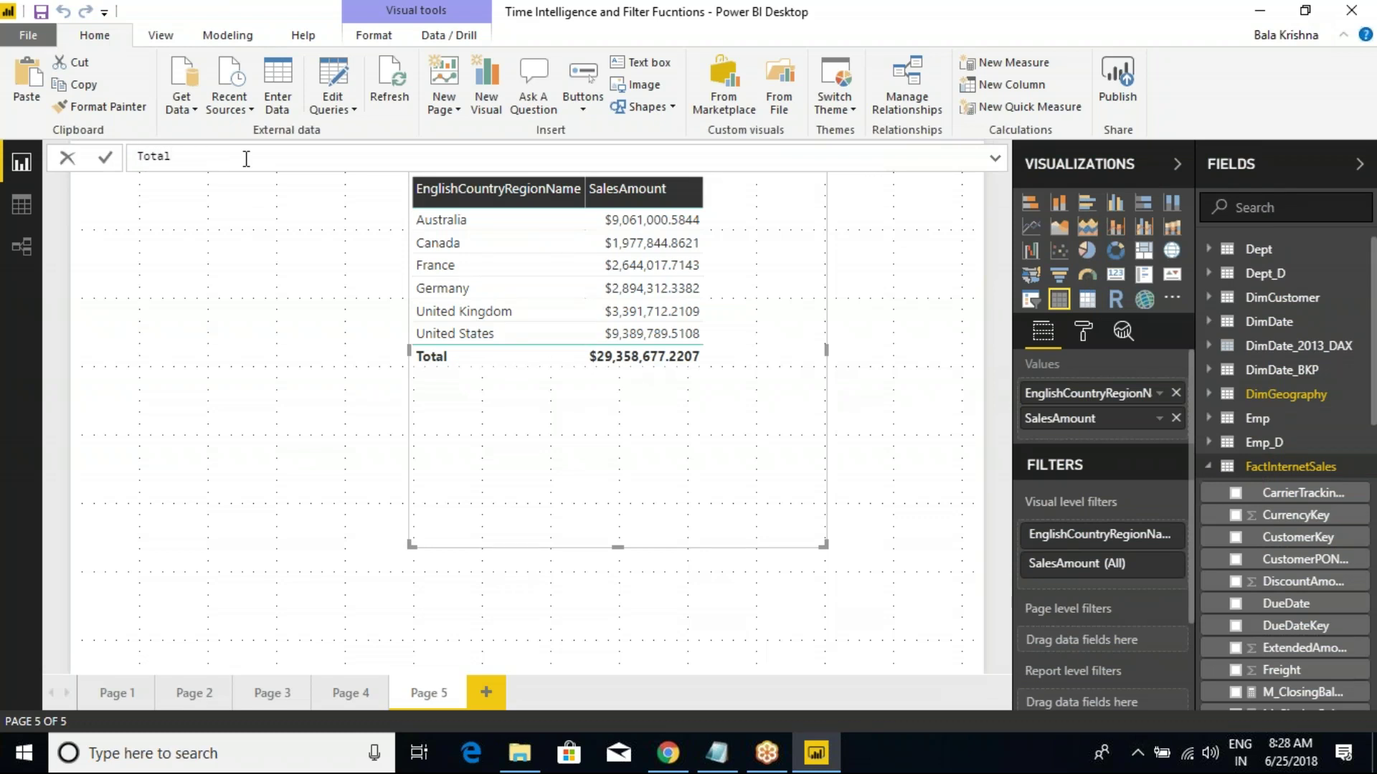
pyautogui.write('SalesAmount ')
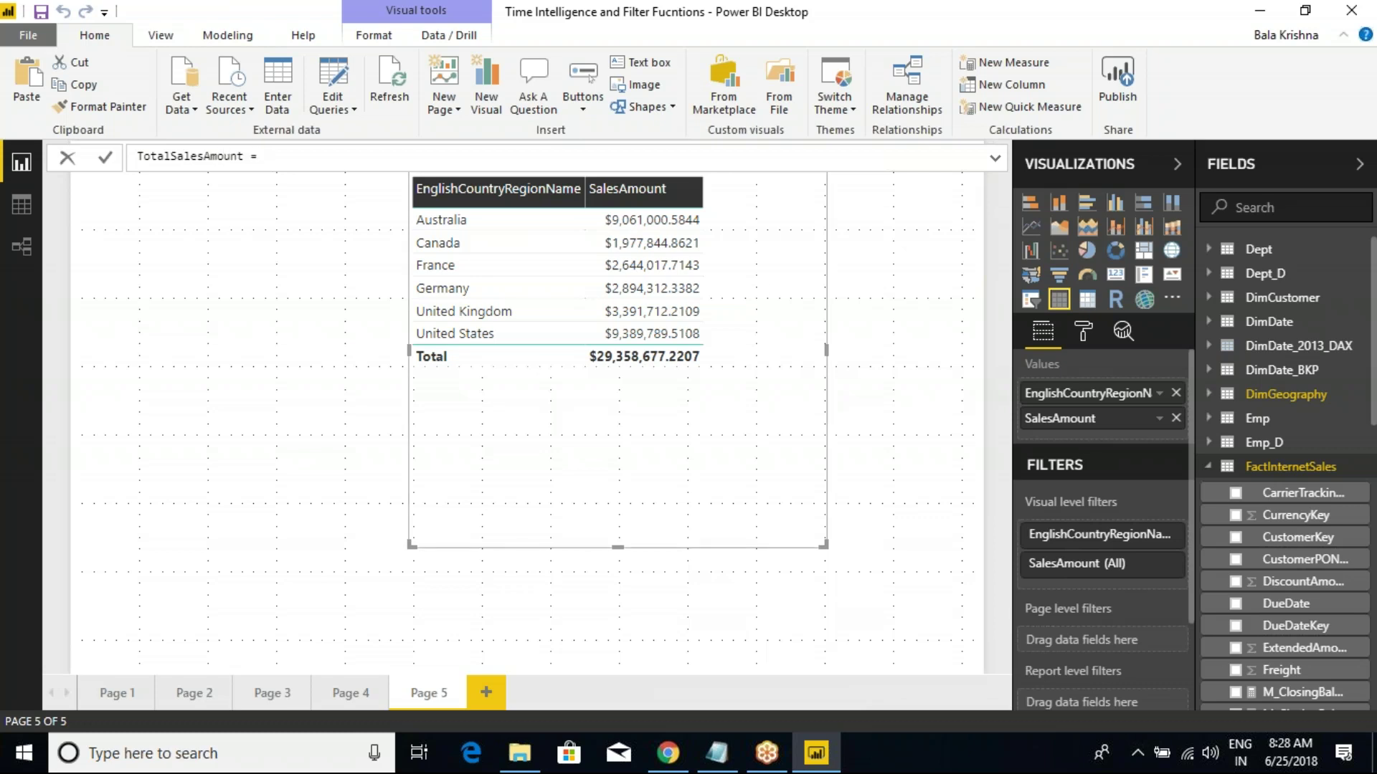
pyautogui.write('= ')
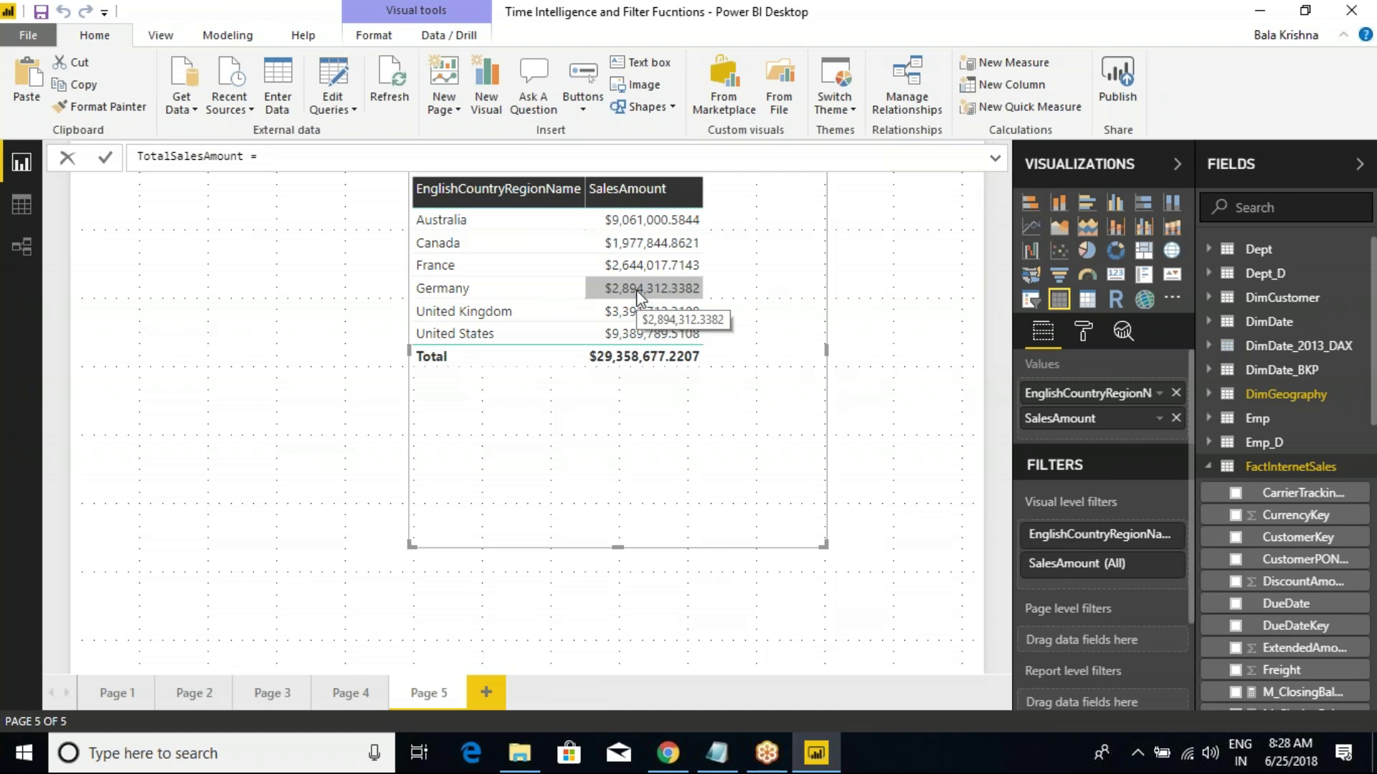
pyautogui.write('sales')
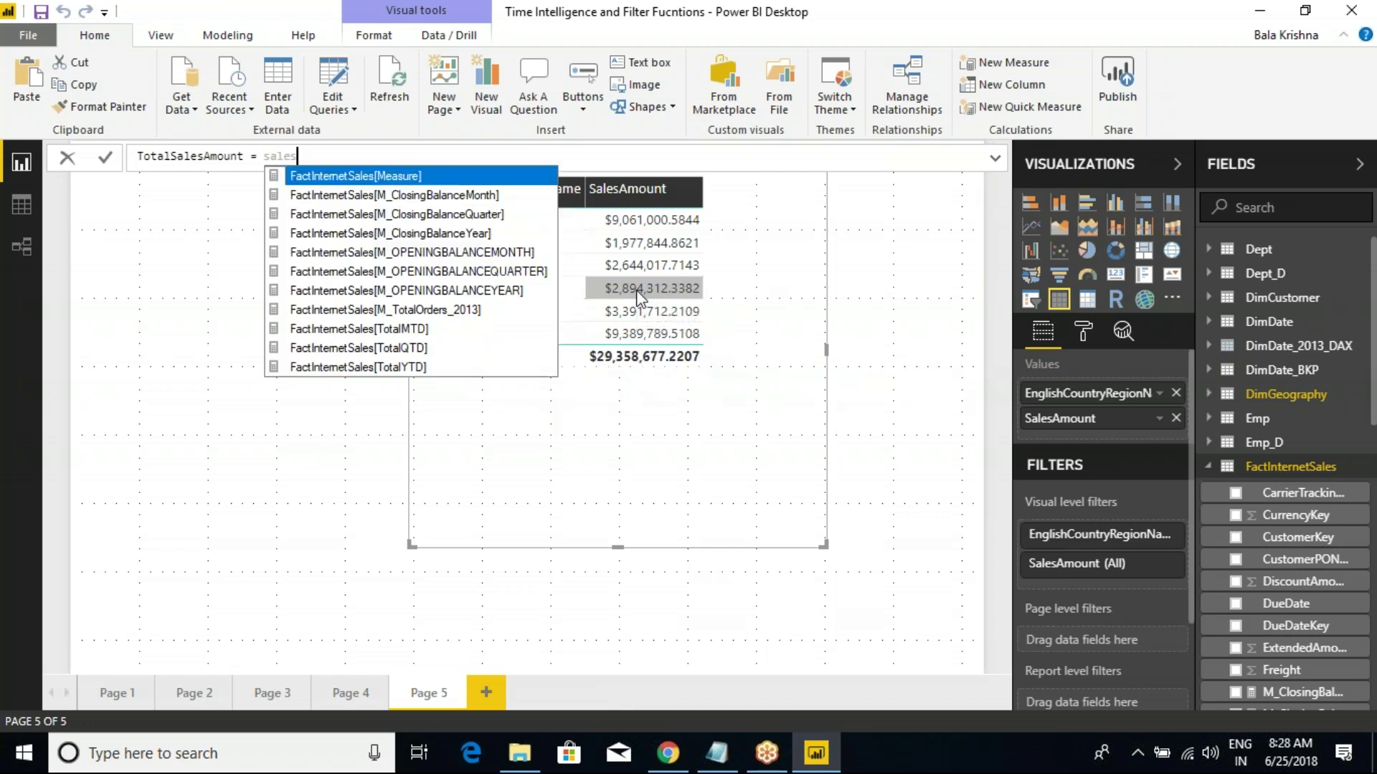
pyautogui.write('amo')
pyautogui.press('BackSpace')
pyautogui.press('BackSpace')
pyautogui.press('BackSpace')
pyautogui.press('BackSpace')
pyautogui.press('BackSpace')
pyautogui.press('BackSpace')
pyautogui.press('BackSpace')
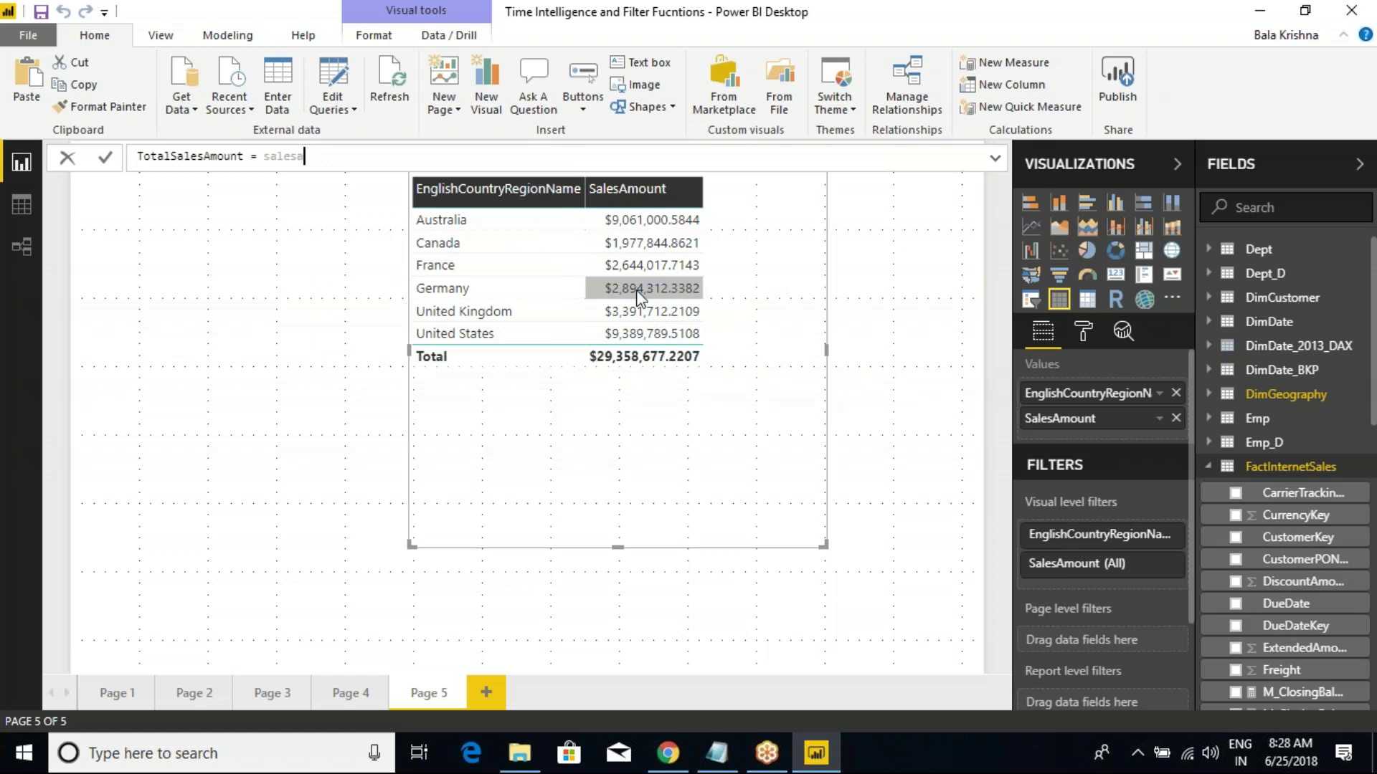
pyautogui.write('aveg')
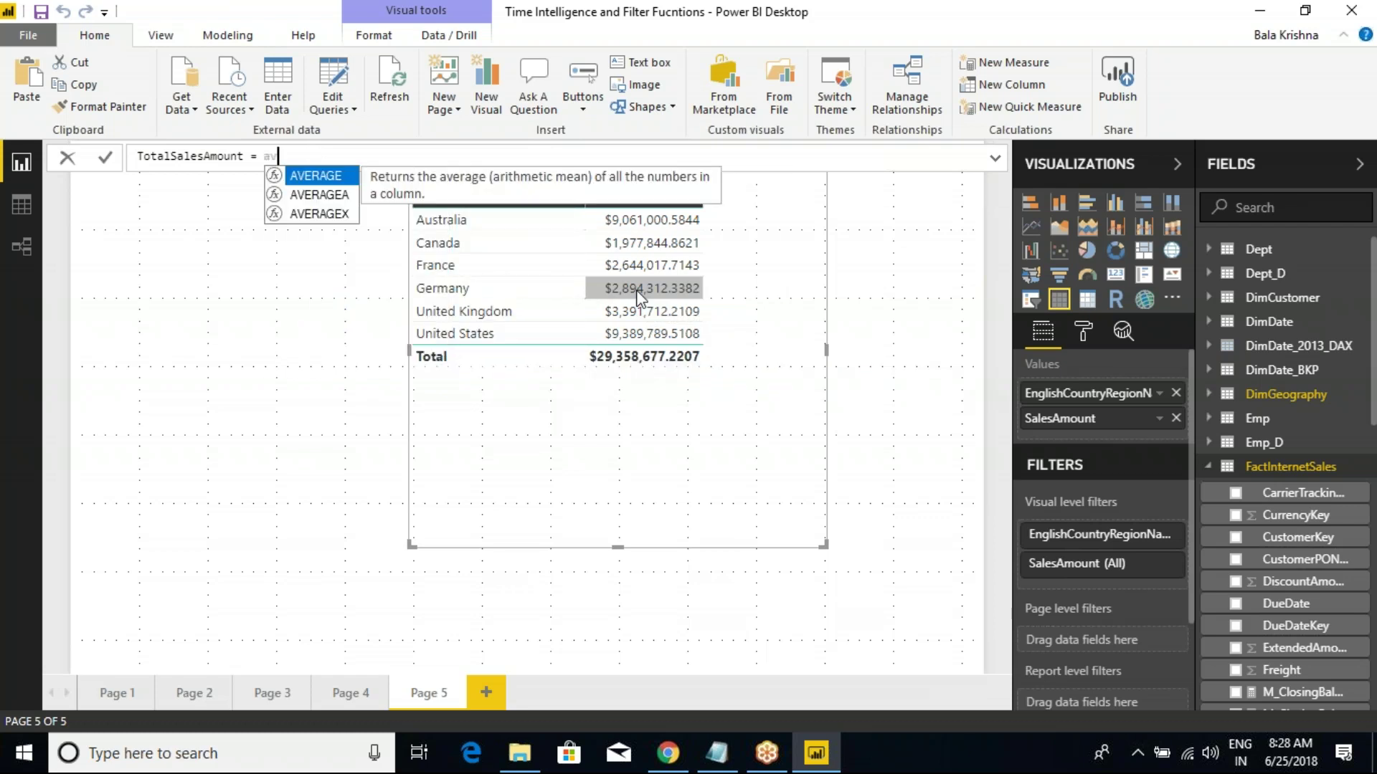
pyautogui.press('BackSpace')
pyautogui.press('BackSpace')
pyautogui.press('BackSpace')
pyautogui.press('BackSpace')
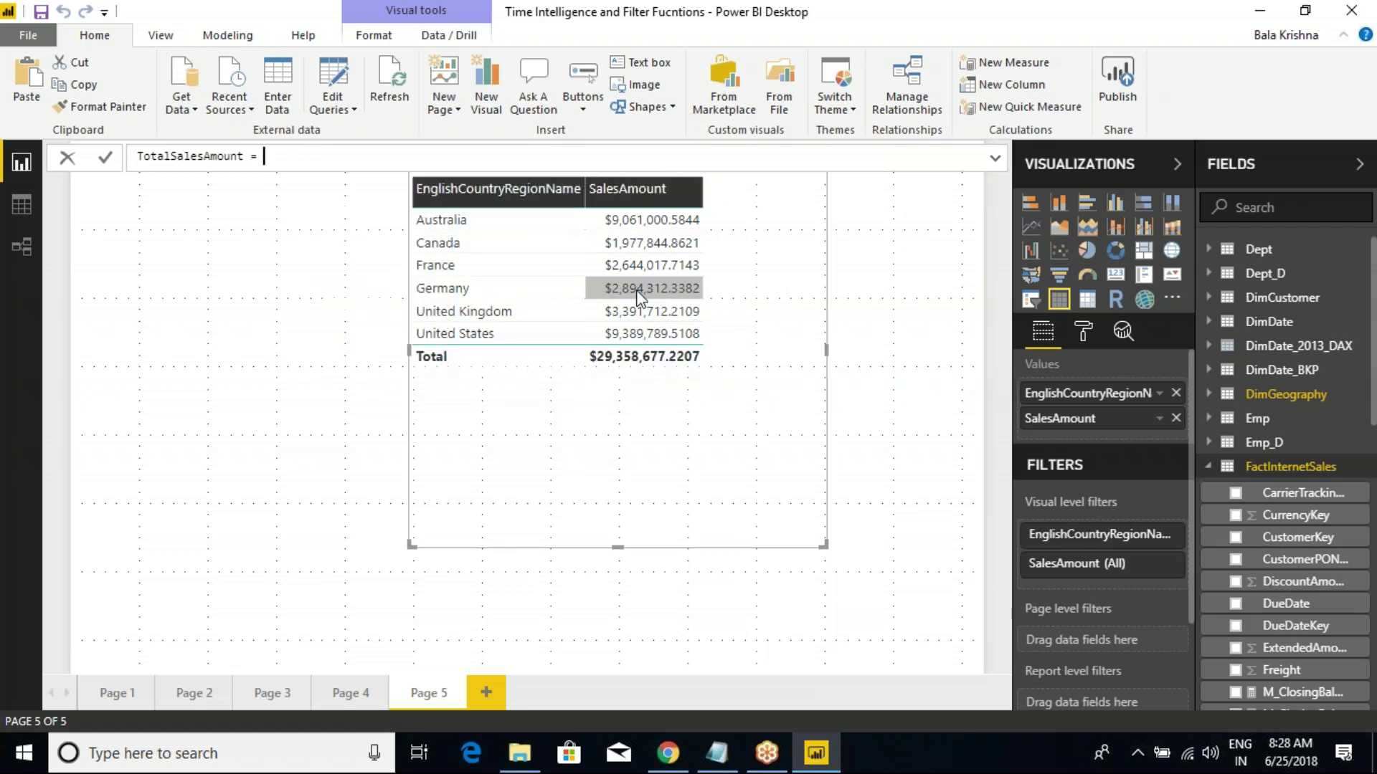
# Step: Define the TotalSalesAmount measure as AVERAGE(FactInternetSales[SalesAmount]) and commit it
pyautogui.write('av')
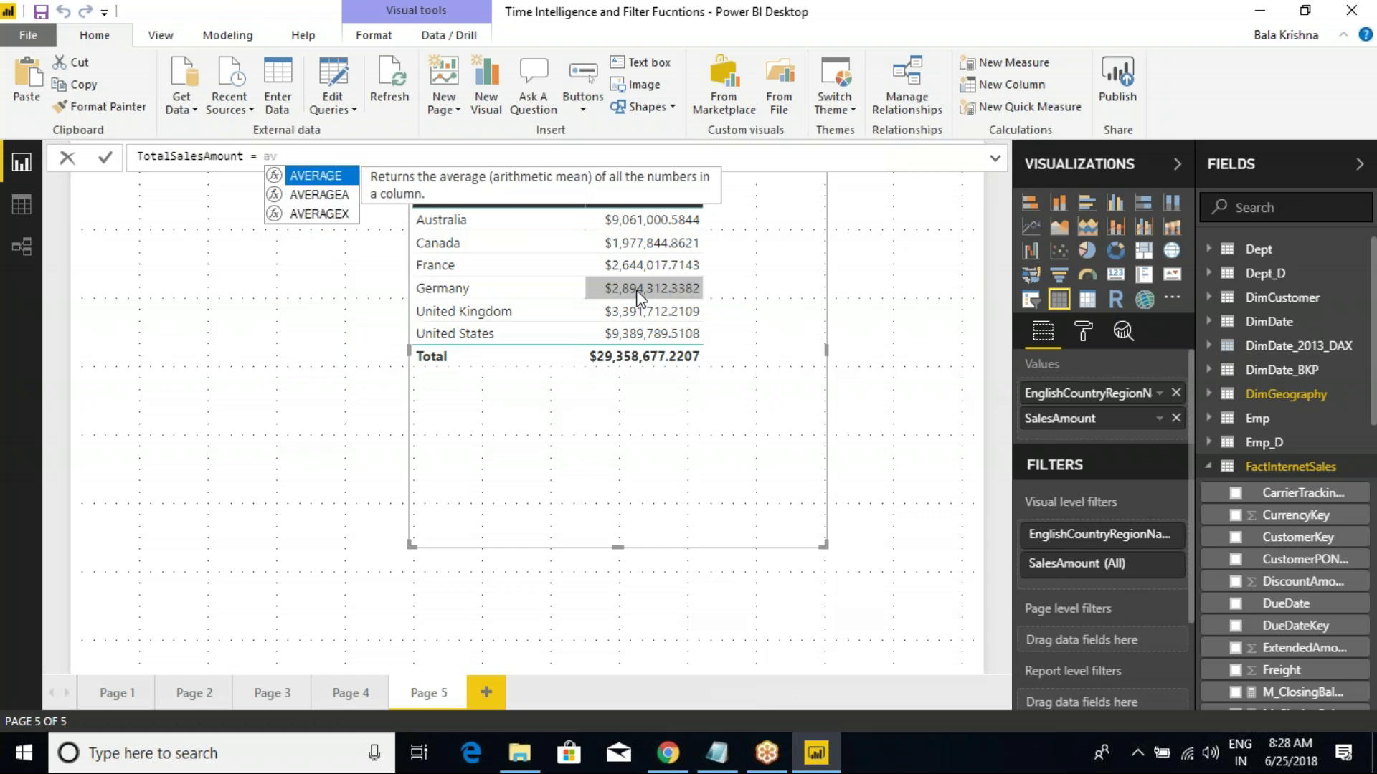
pyautogui.press('Tab')
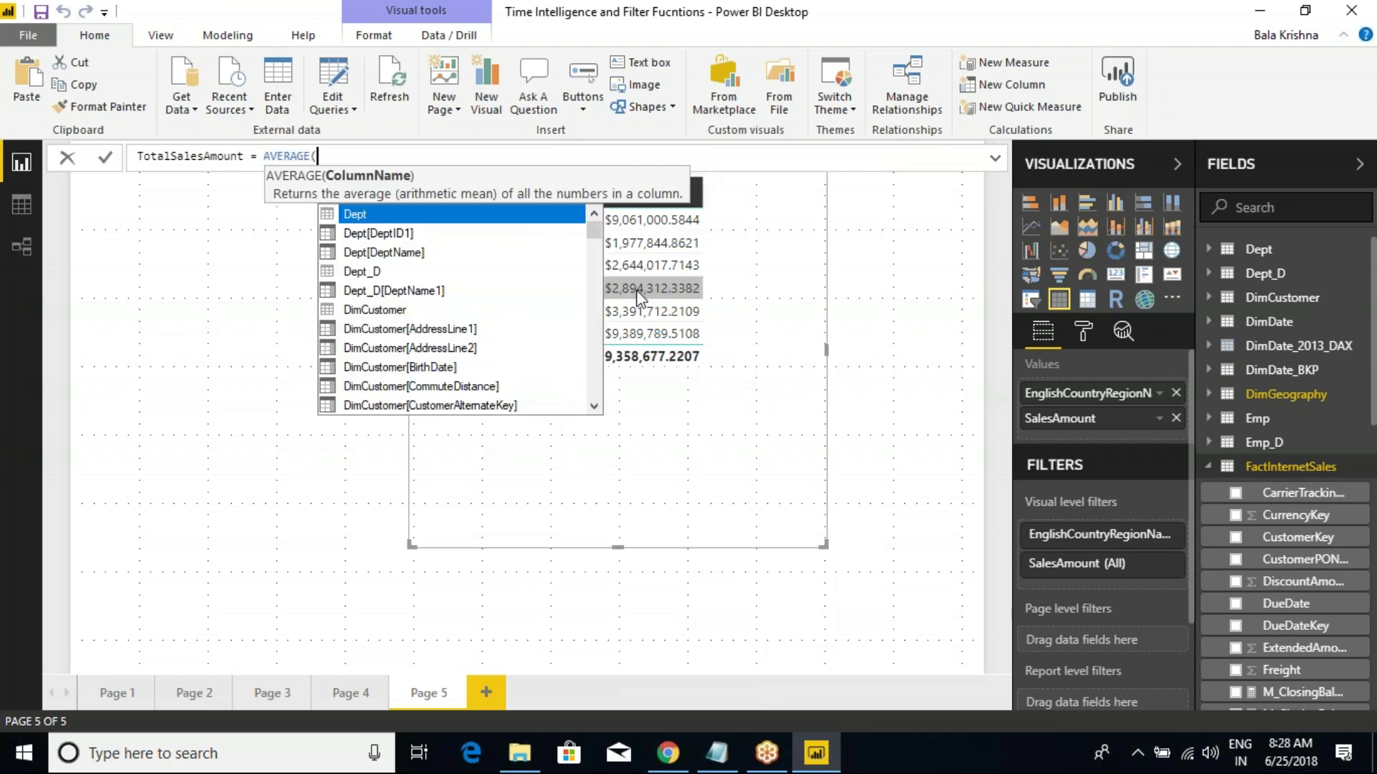
pyautogui.write('sales')
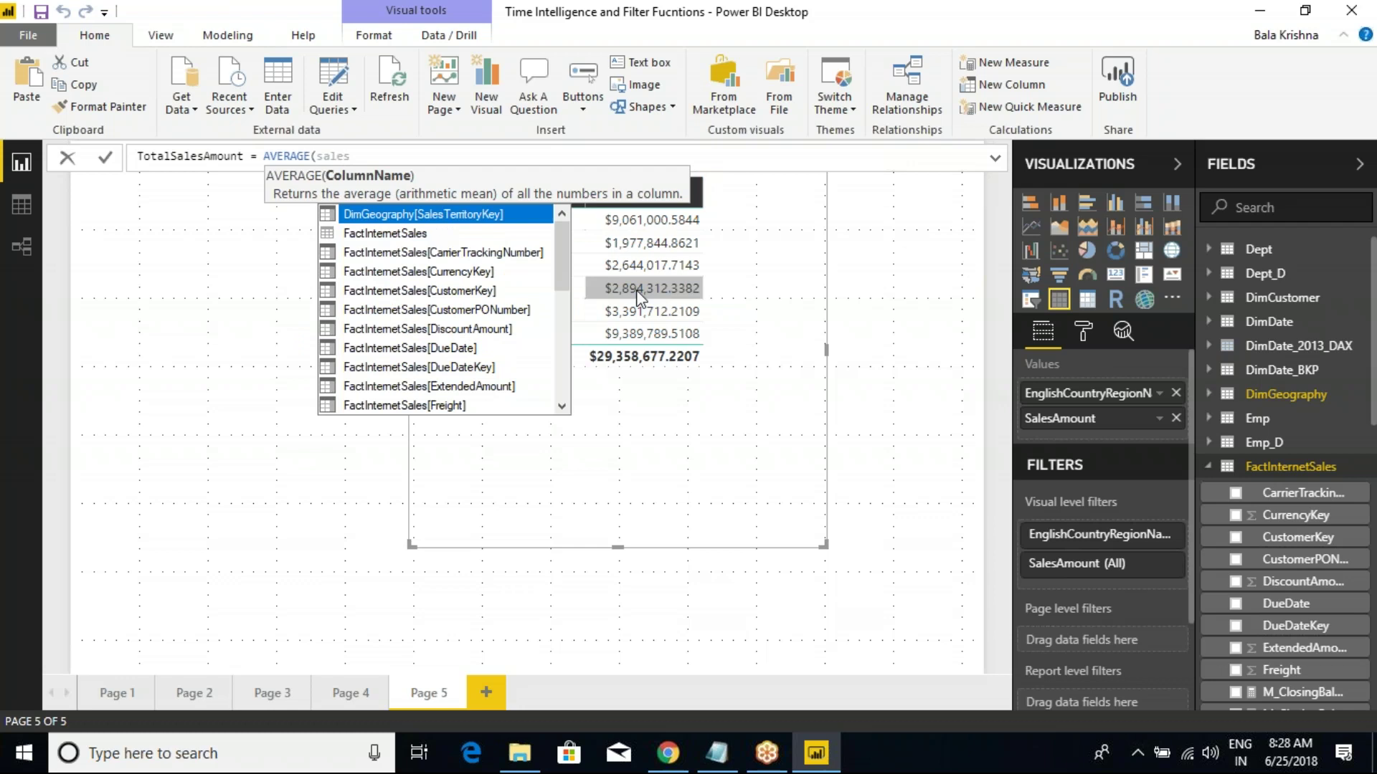
pyautogui.write('amo')
pyautogui.press('Tab')
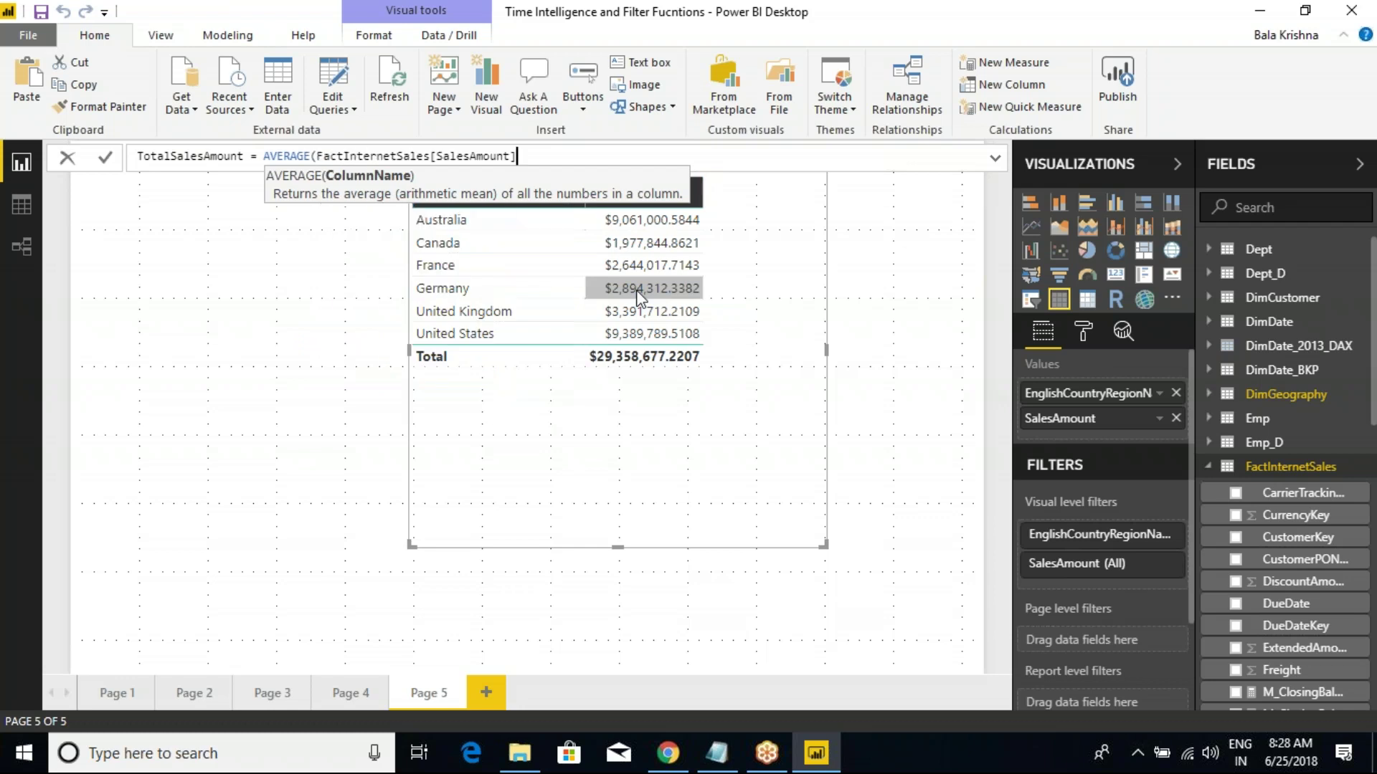
pyautogui.write(')')
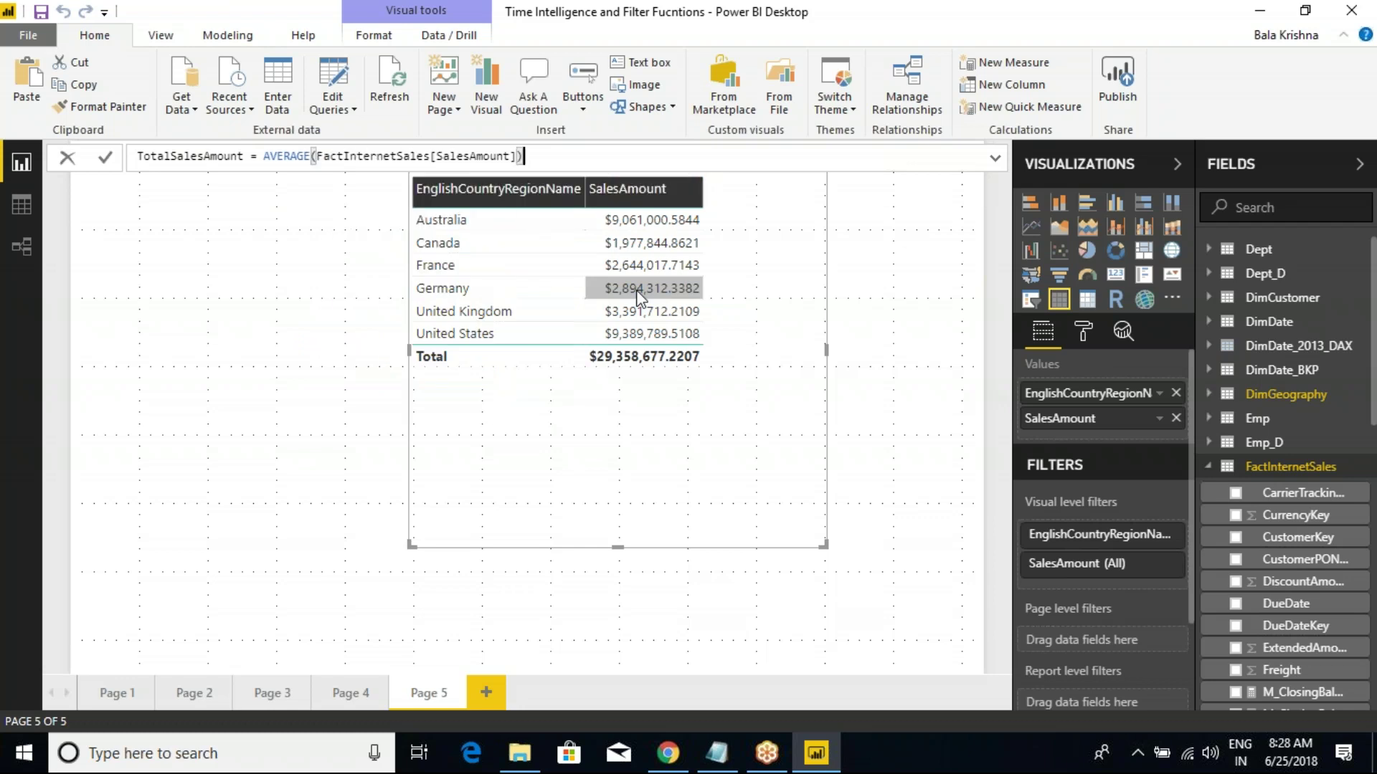
pyautogui.press('Return')
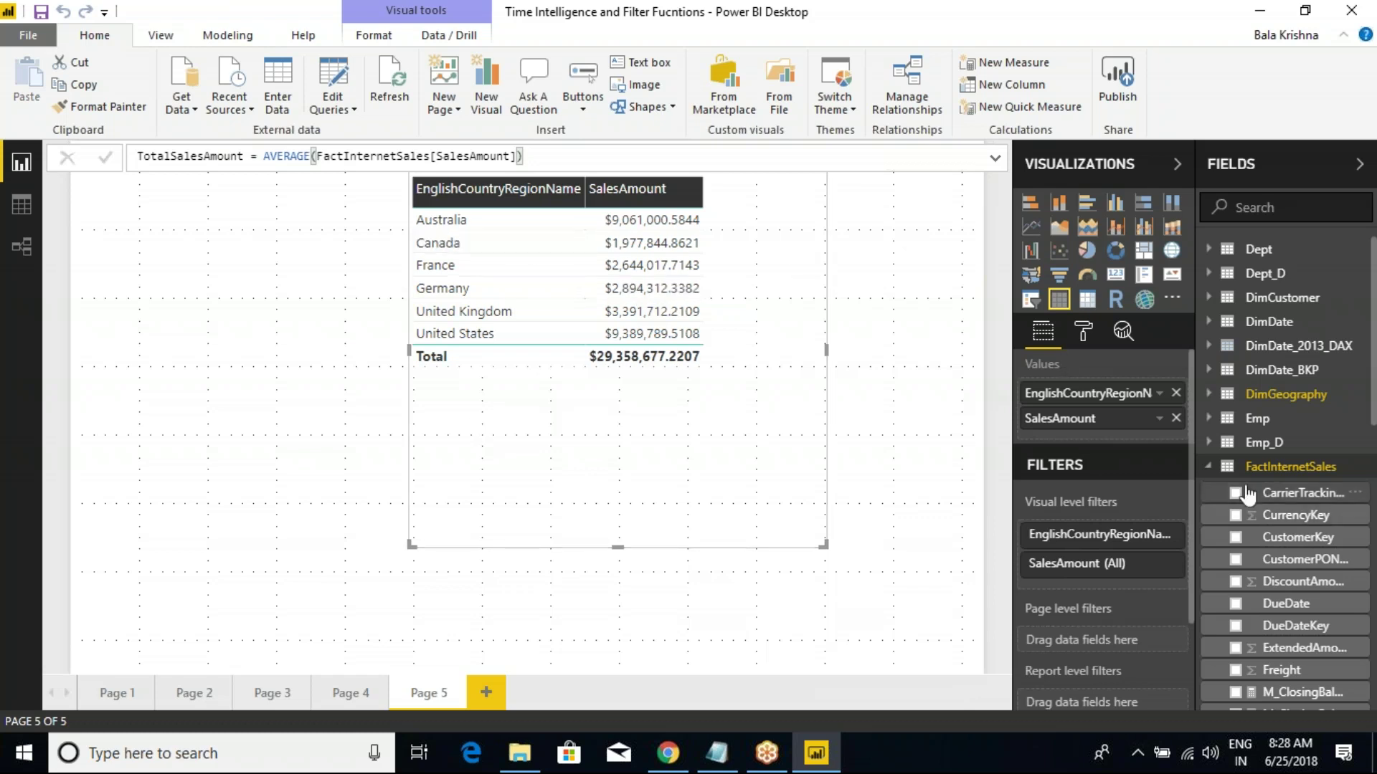
# Step: Add the TotalSalesAmount measure to the table visual and make the visual slightly wider and shorter
pyautogui.scroll(-4, 1333, 501)
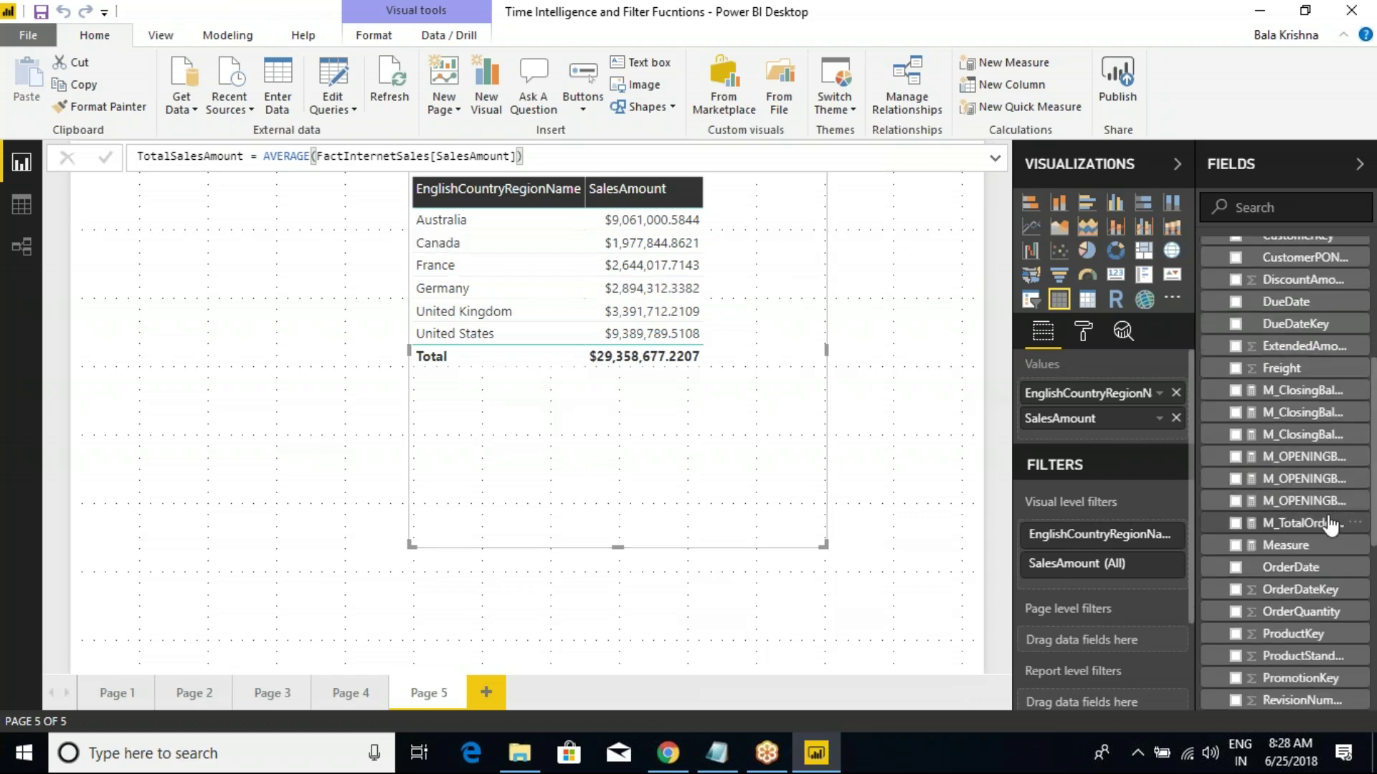
pyautogui.doubleClick(208, 156)
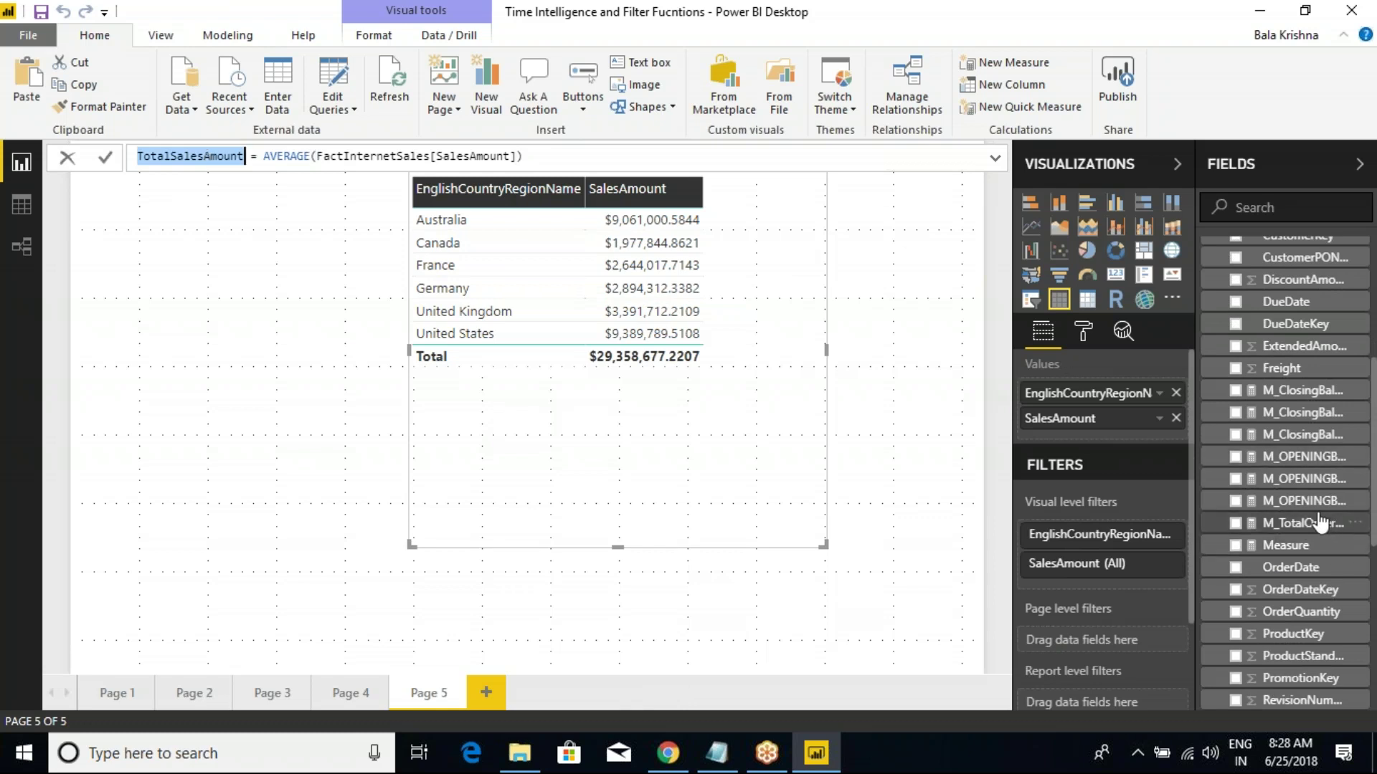
pyautogui.scroll(-3, 1305, 531)
pyautogui.scroll(-1, 1305, 531)
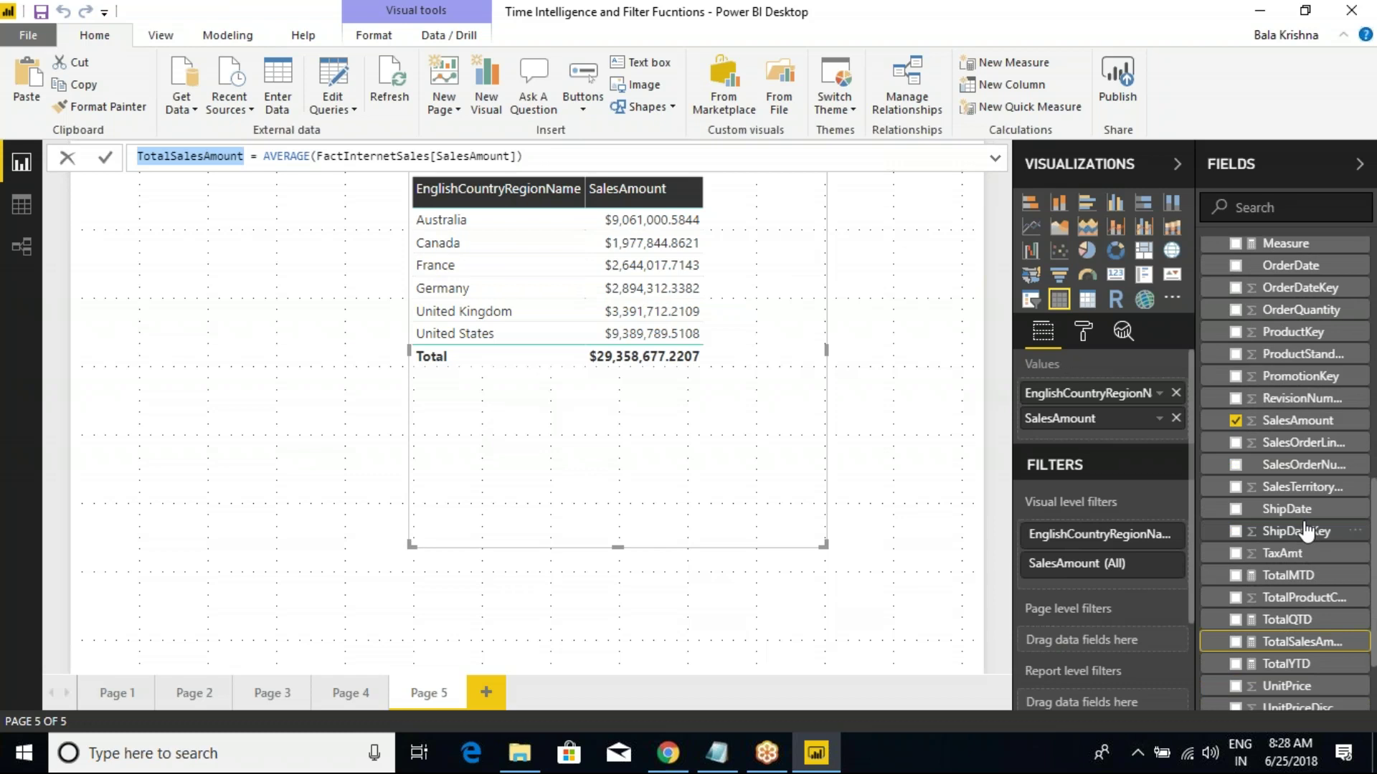
pyautogui.scroll(-2, 1305, 531)
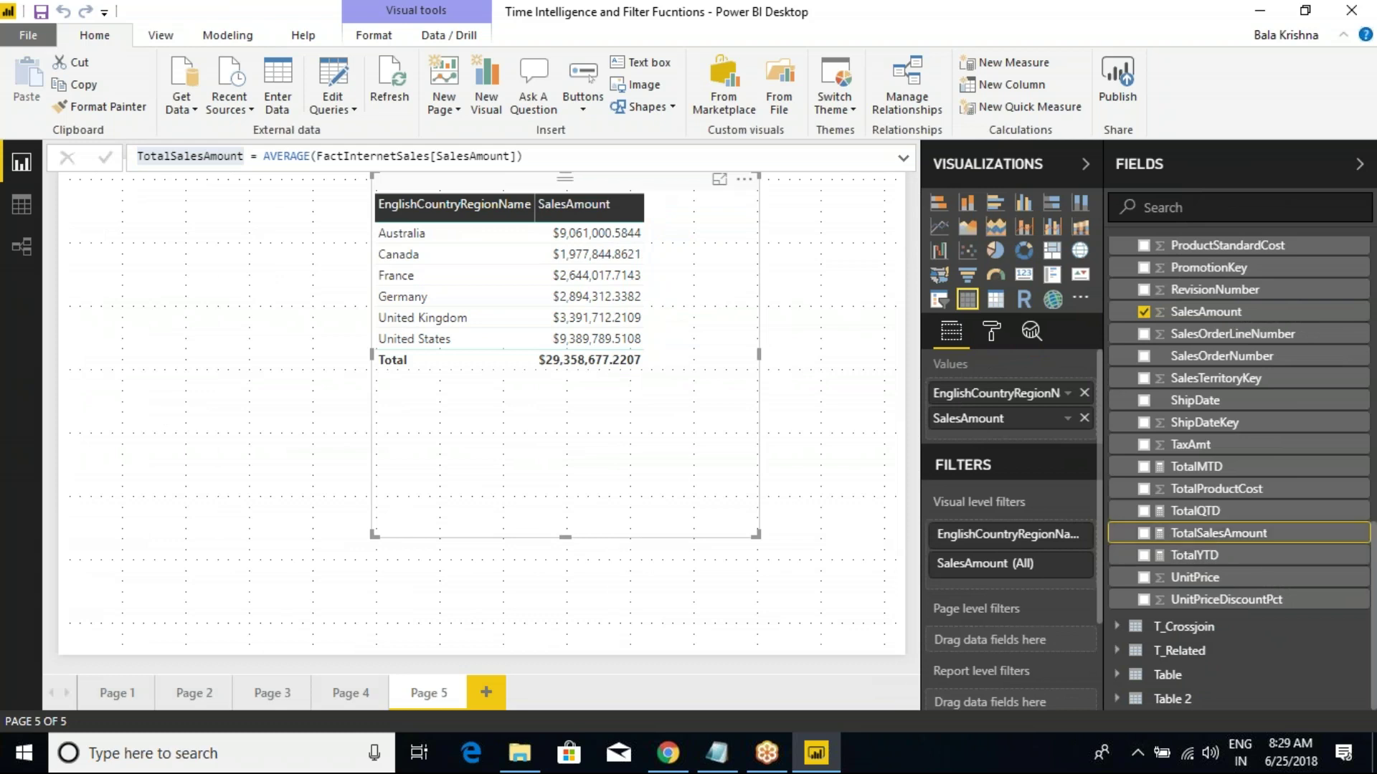
pyautogui.click(1144, 532)
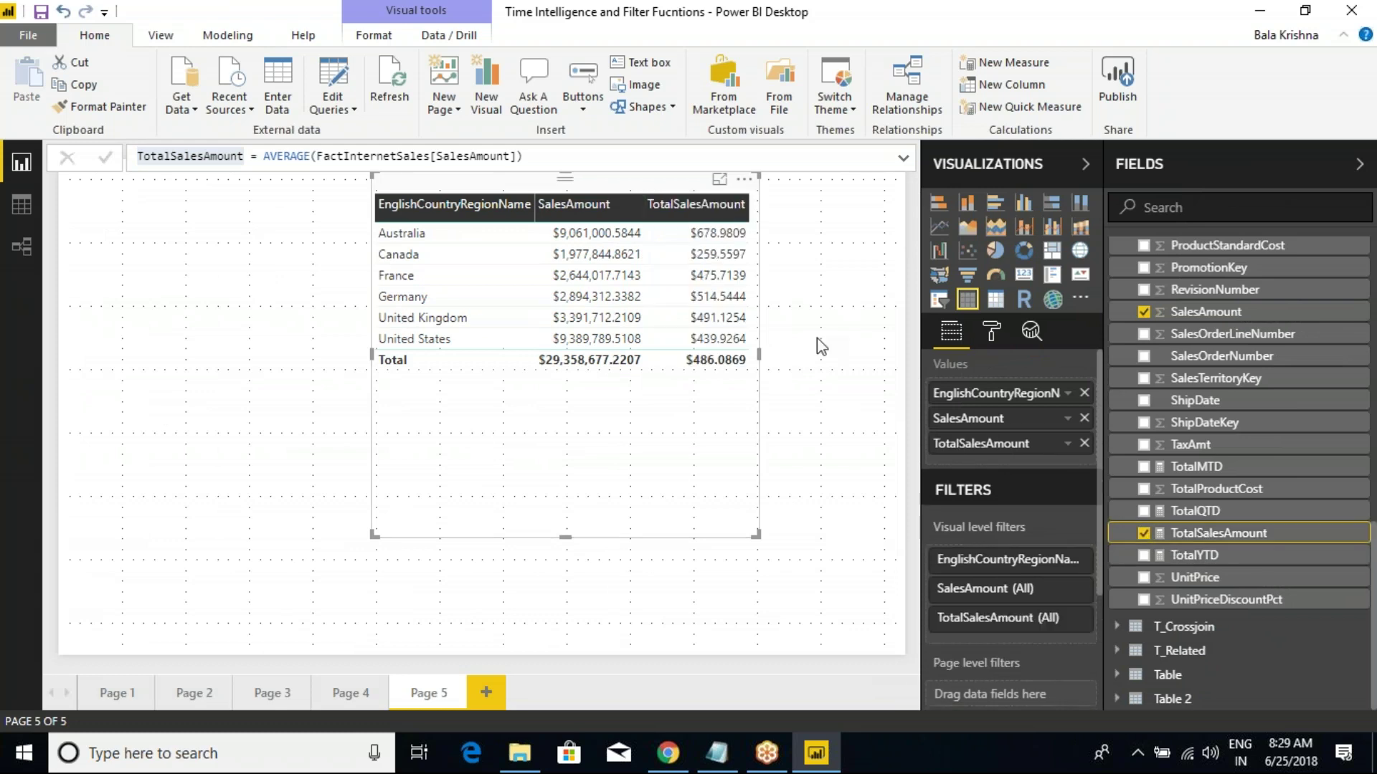
pyautogui.moveTo(757, 535); pyautogui.dragTo(823, 495)
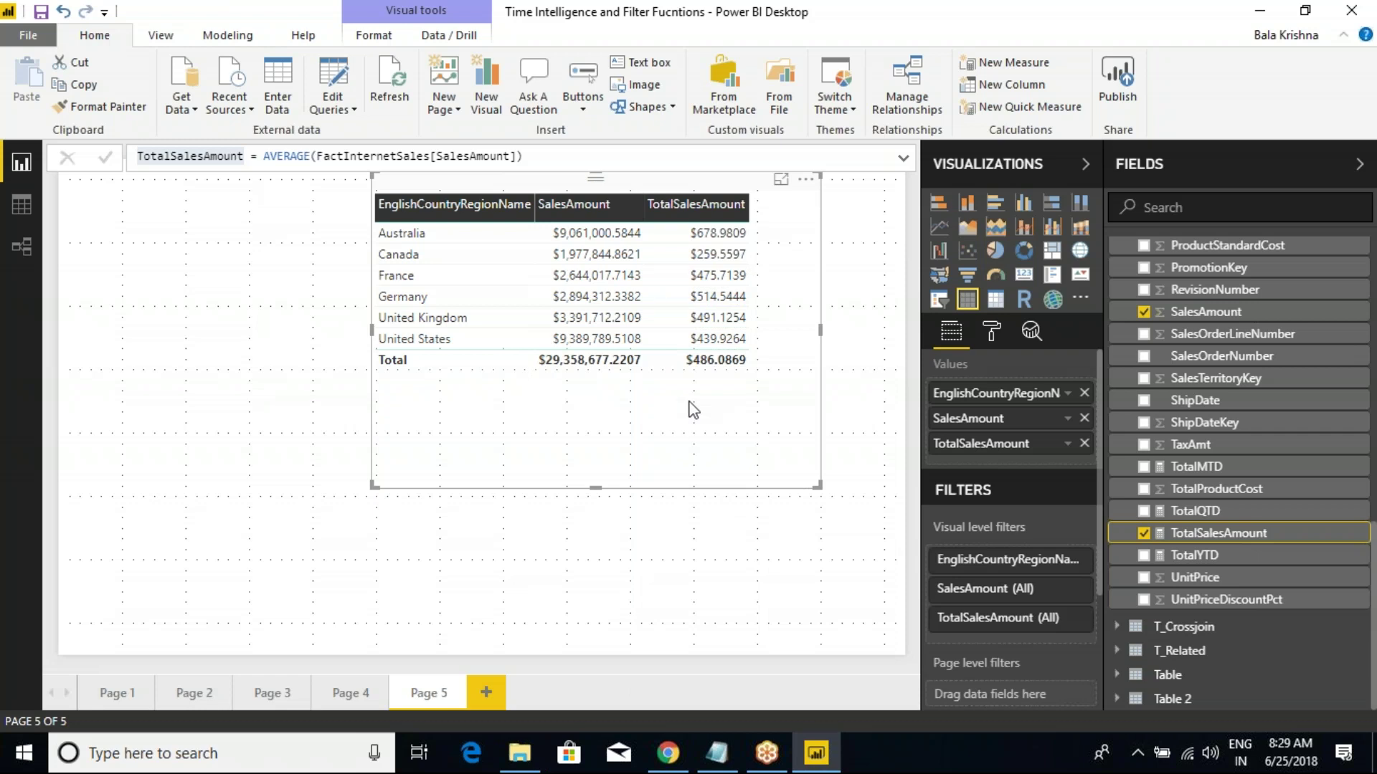
pyautogui.moveTo(521, 348); pyautogui.dragTo(649, 373)
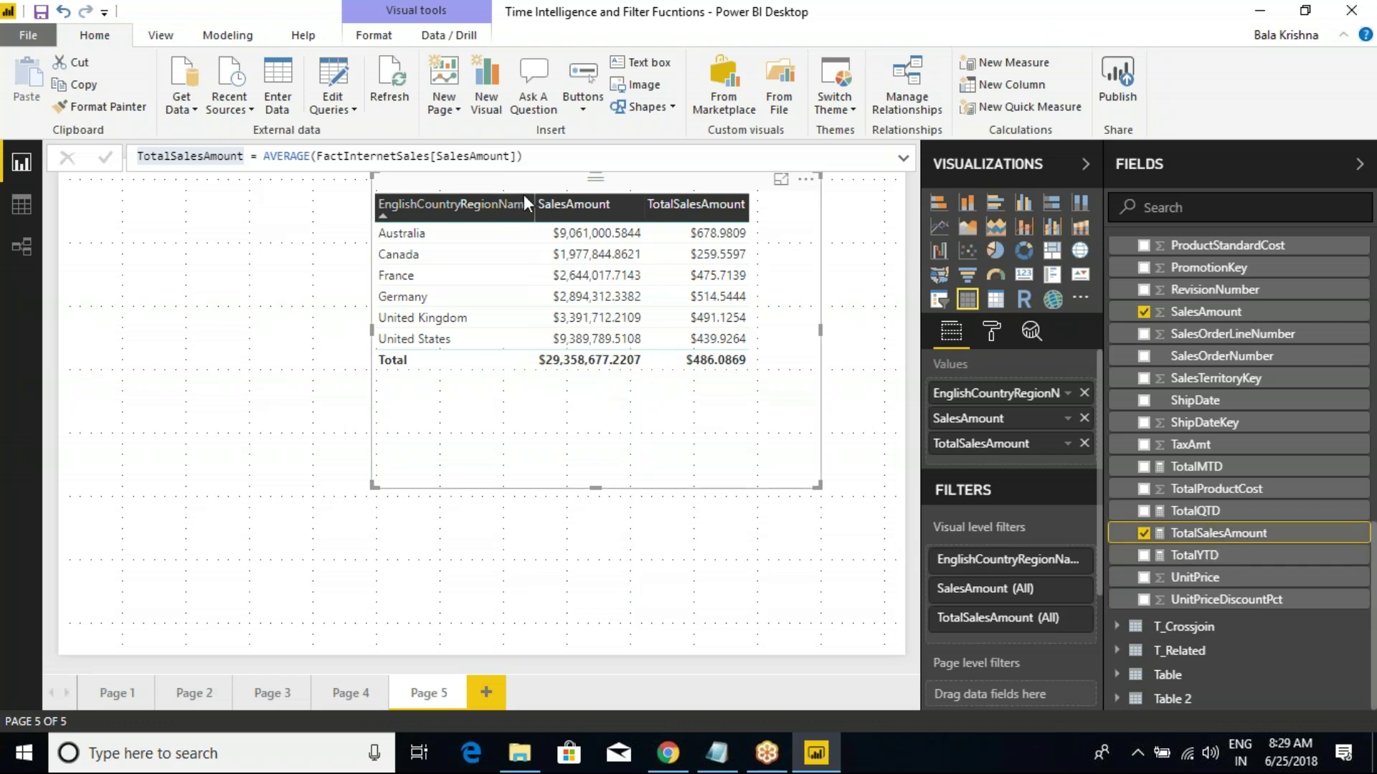
# Step: Change the TotalSalesAmount measure's aggregation to SUM, giving SUM(FactInternetSales[SalesAmount]), and commit it
pyautogui.doubleClick(286, 156)
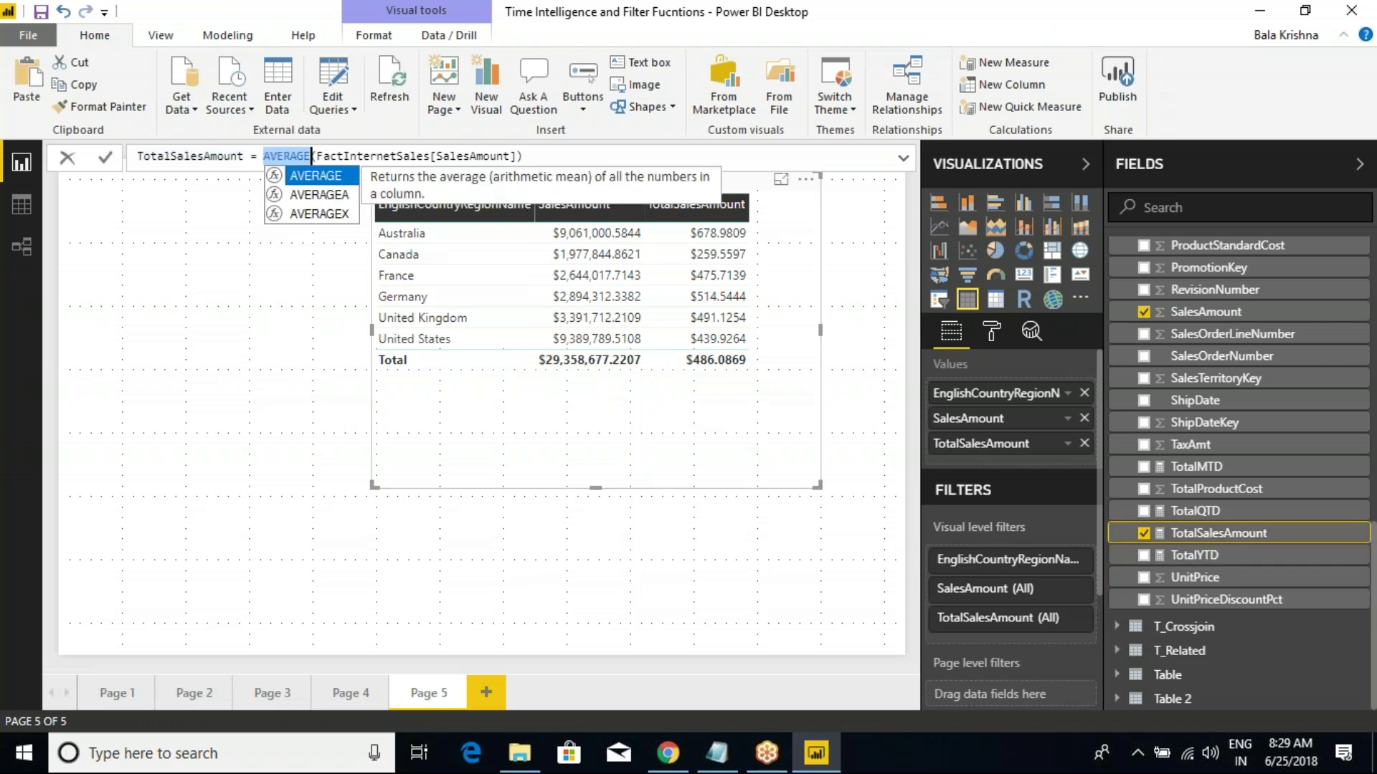
pyautogui.write('SUM')
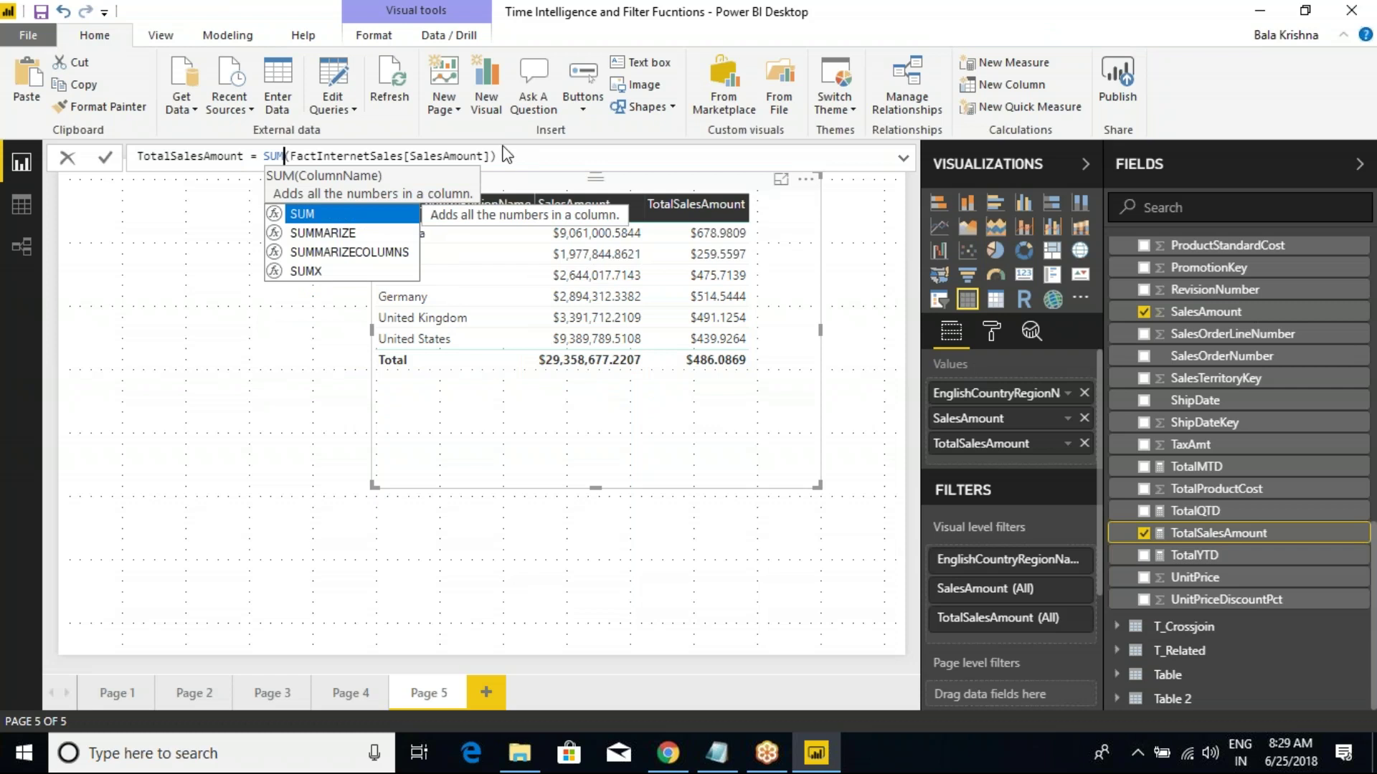
pyautogui.click(501, 156)
pyautogui.press('Return')
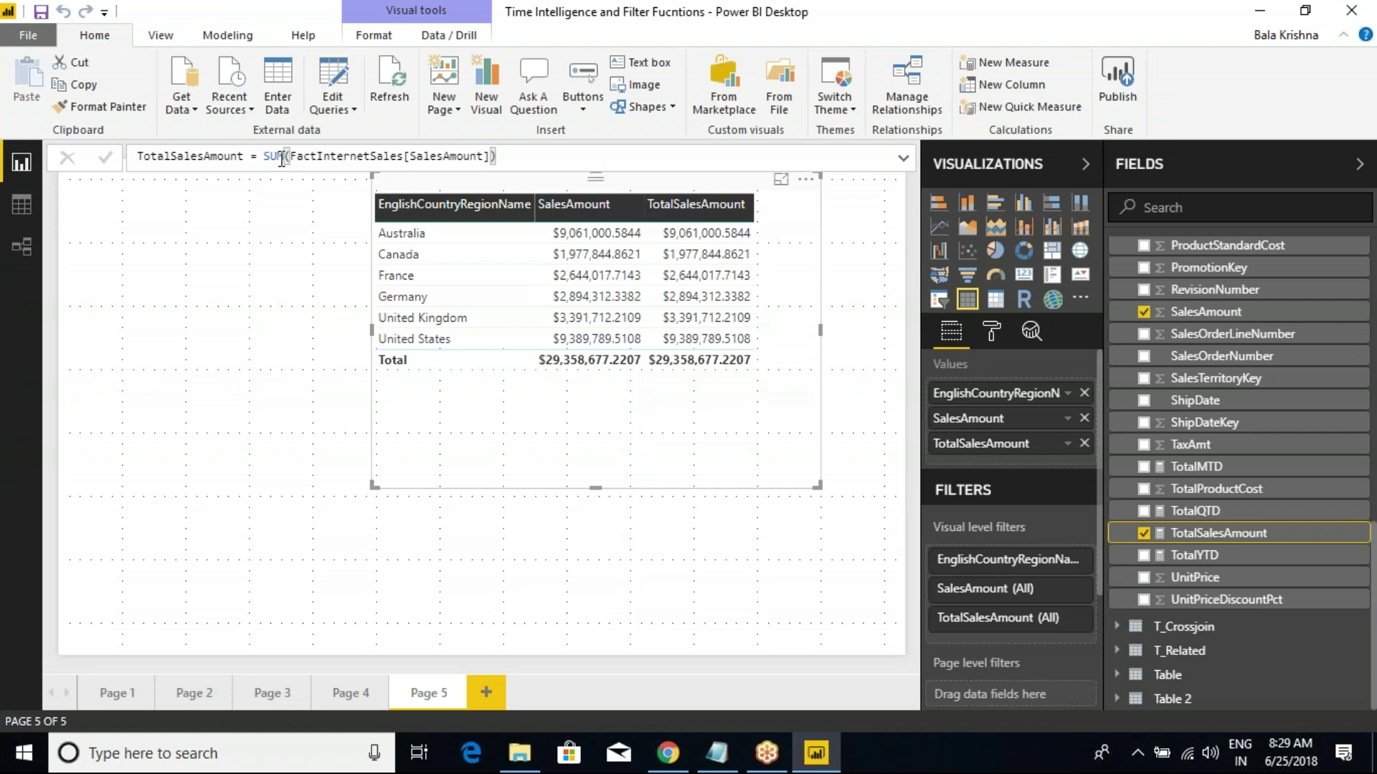
# Step: Remove EnglishCountryRegionName from the table visual and widen its SalesAmount column to compare the two overall totals
pyautogui.click(1084, 393)
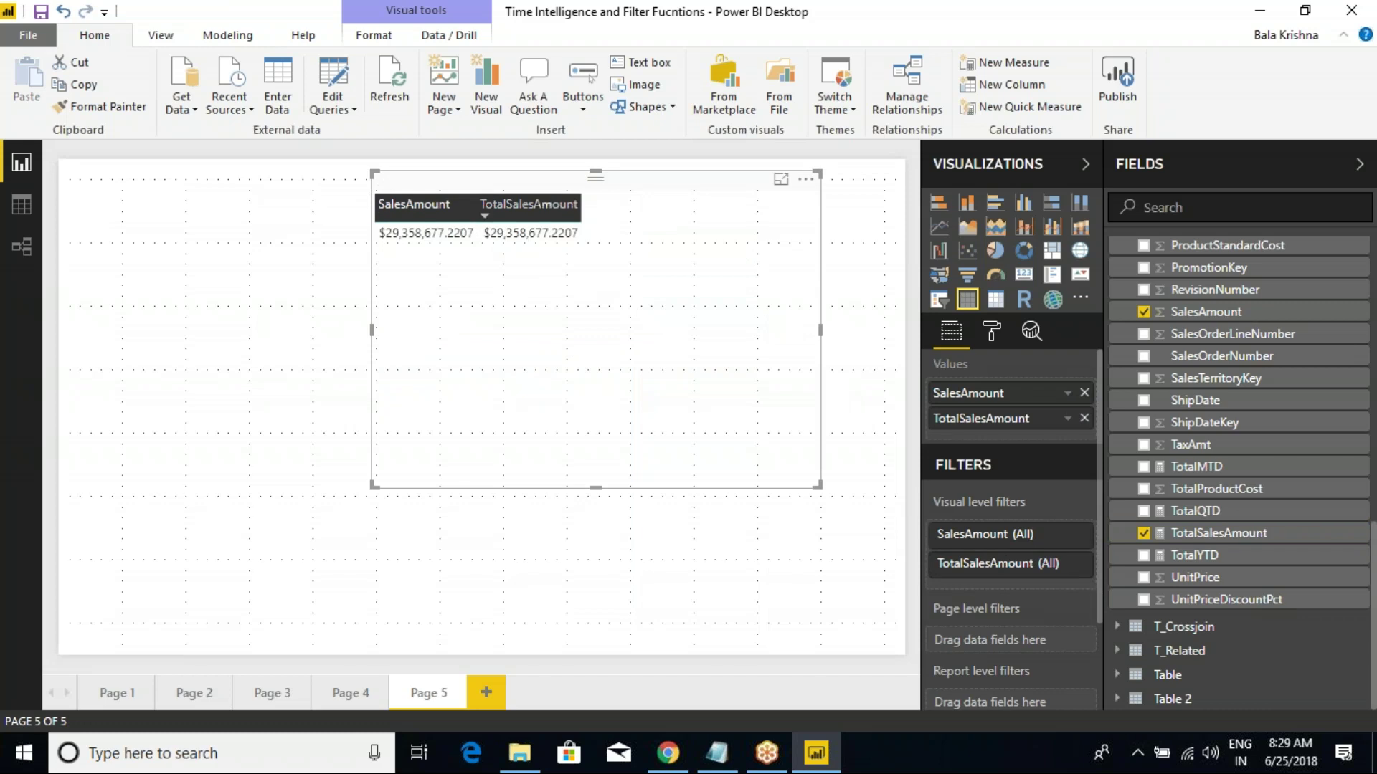
pyautogui.moveTo(473, 197); pyautogui.dragTo(540, 195)
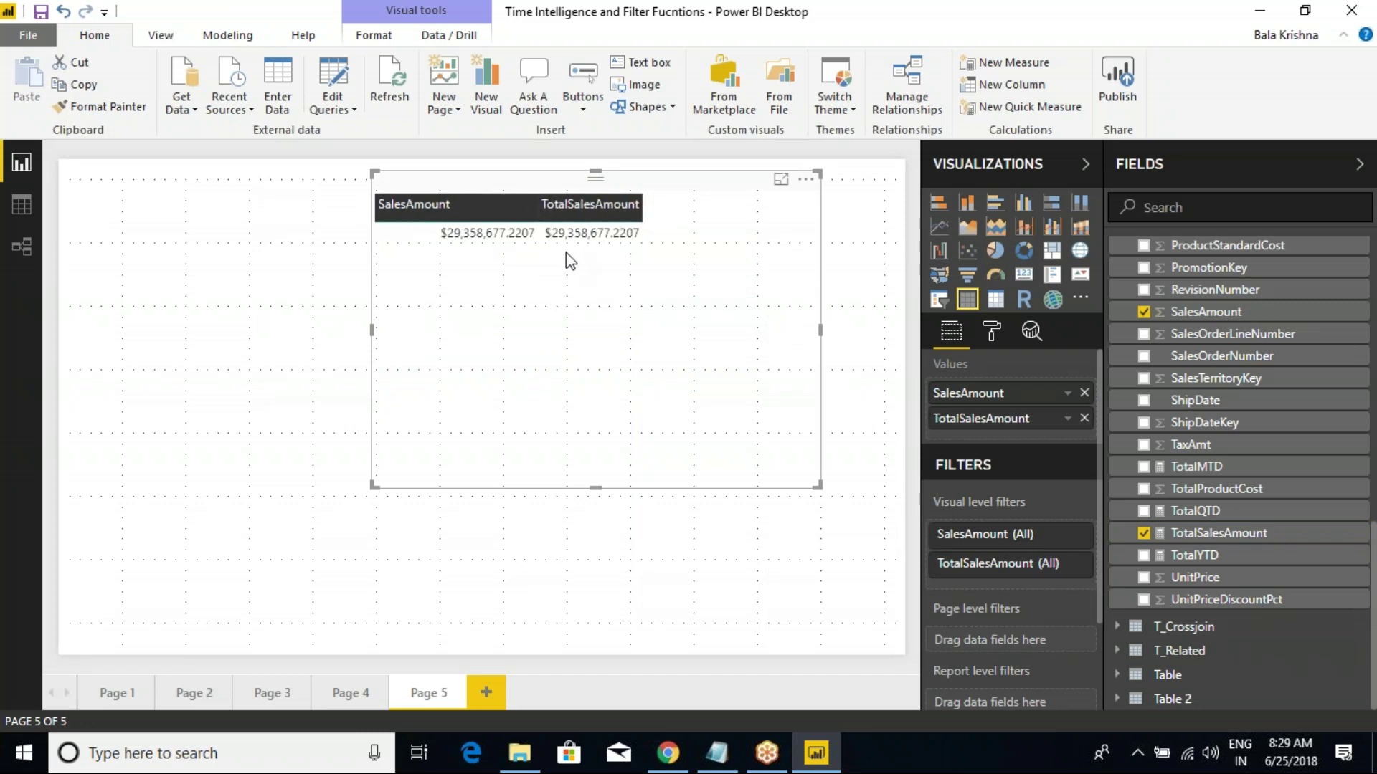
pyautogui.moveTo(417, 221); pyautogui.dragTo(522, 249)
pyautogui.moveTo(526, 195); pyautogui.dragTo(672, 256)
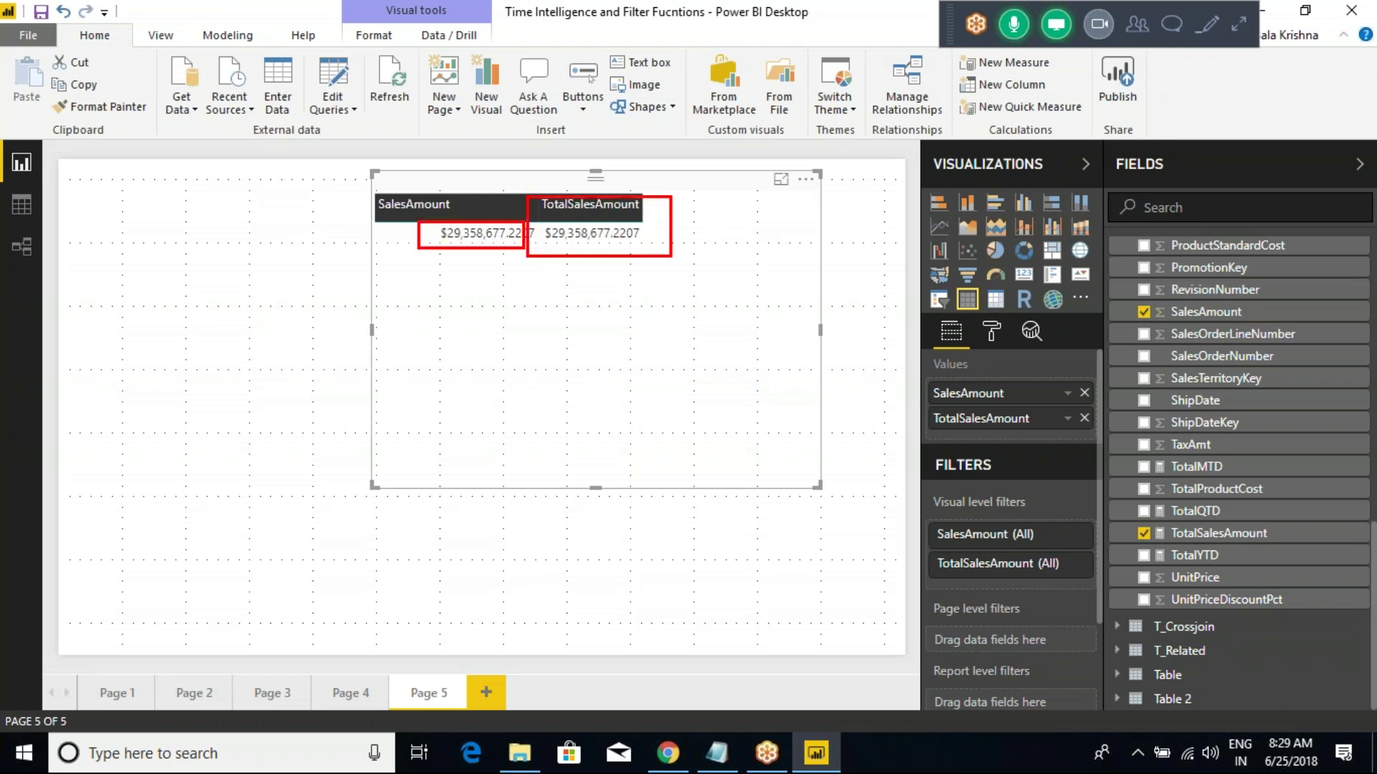
pyautogui.press('Escape')
# Step: Add EnglishCountryRegionName from DimGeography as the table's first value and shorten the visual to fit its rows
pyautogui.scroll(7, 1161, 364)
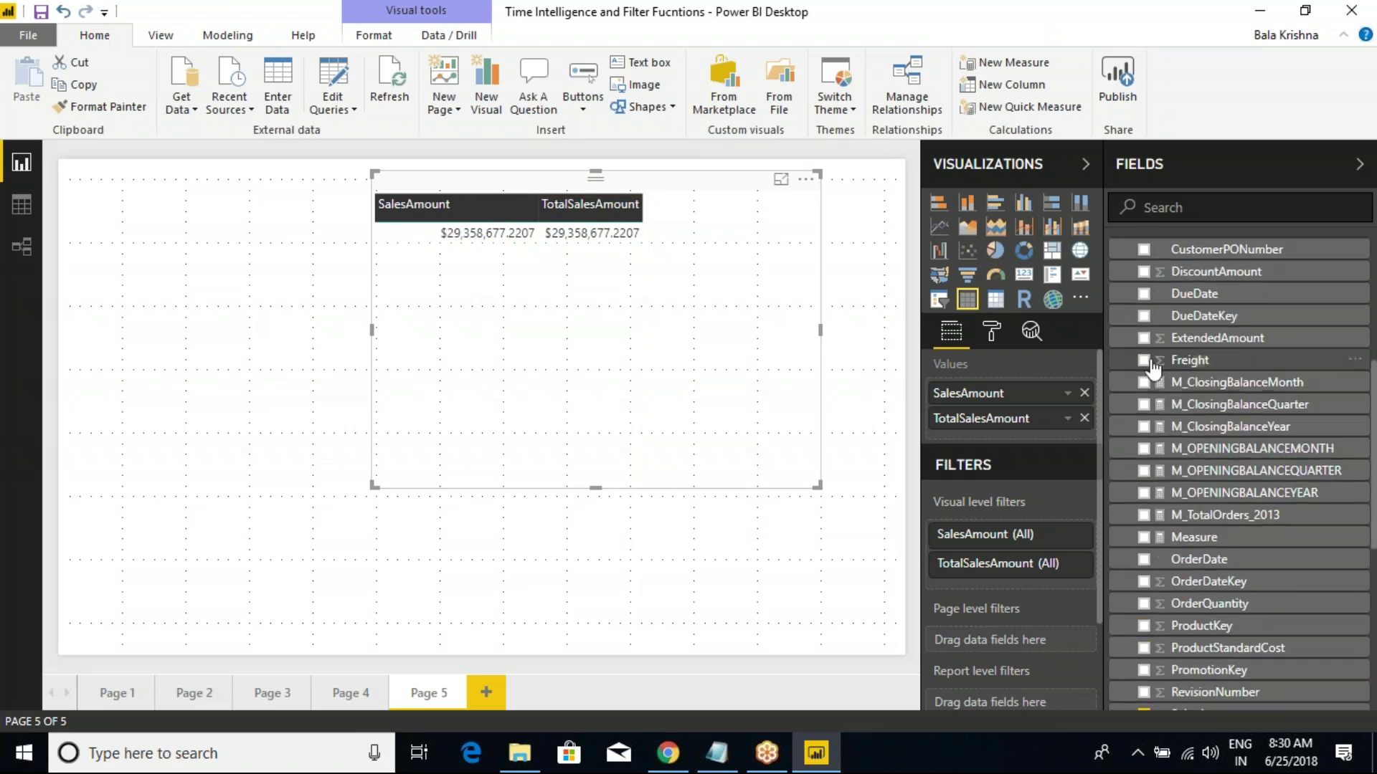
pyautogui.scroll(3, 1154, 367)
pyautogui.click(1117, 466)
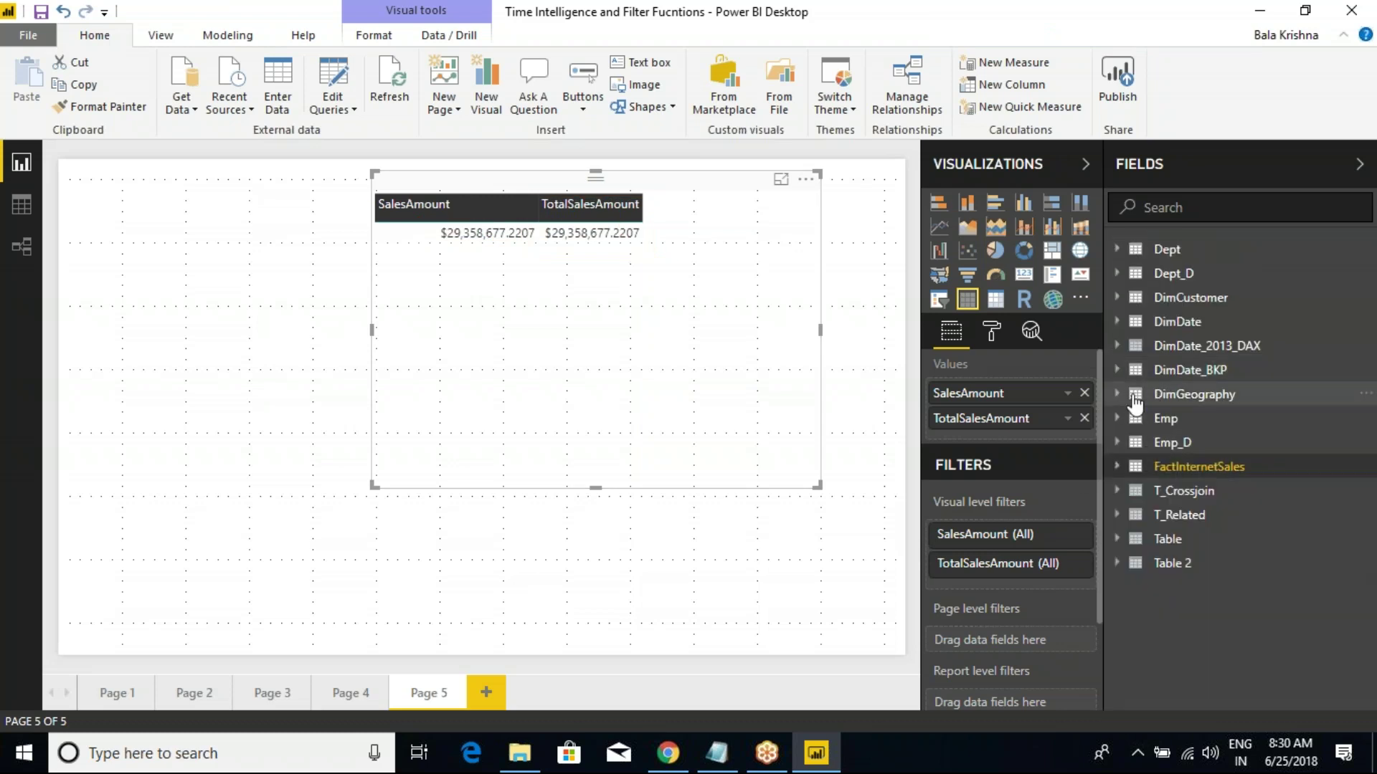
pyautogui.click(1123, 394)
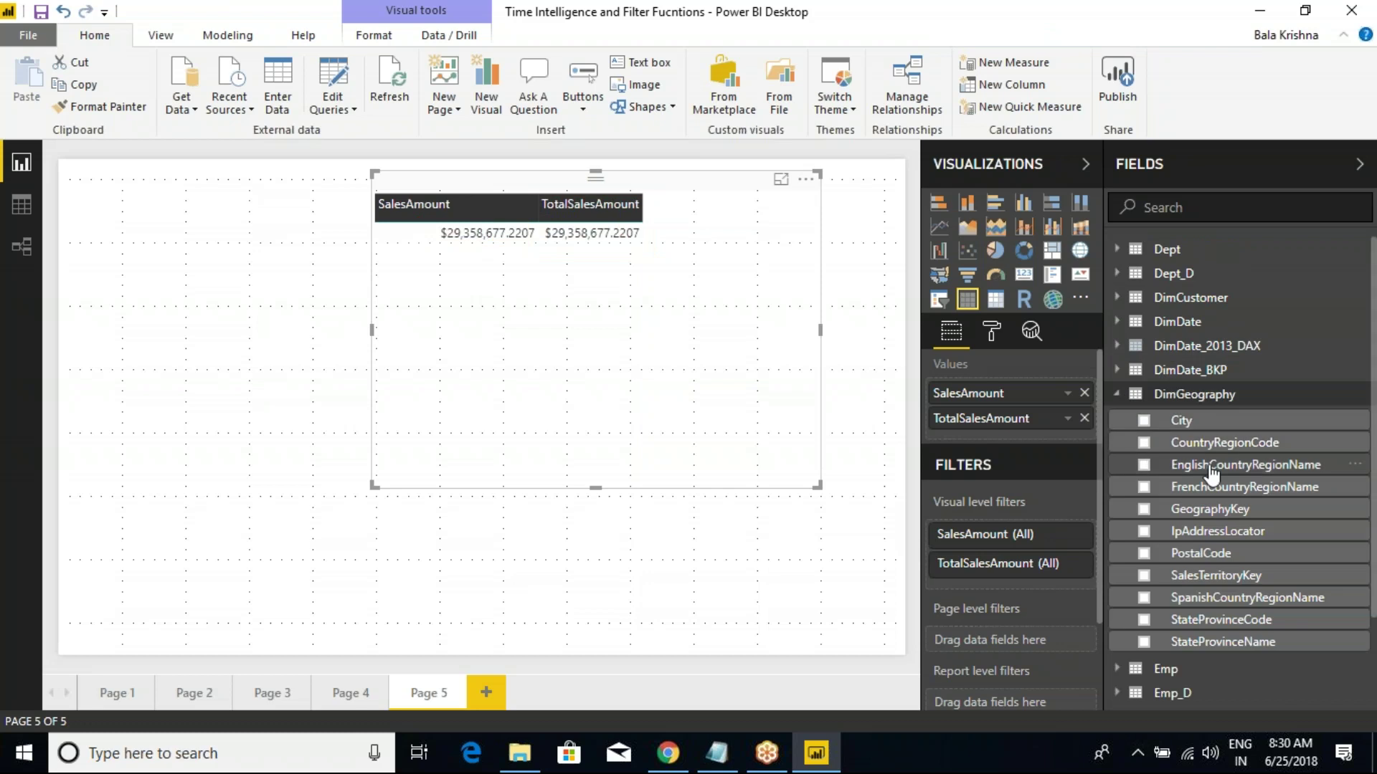
pyautogui.moveTo(1181, 471); pyautogui.dragTo(1000, 383)
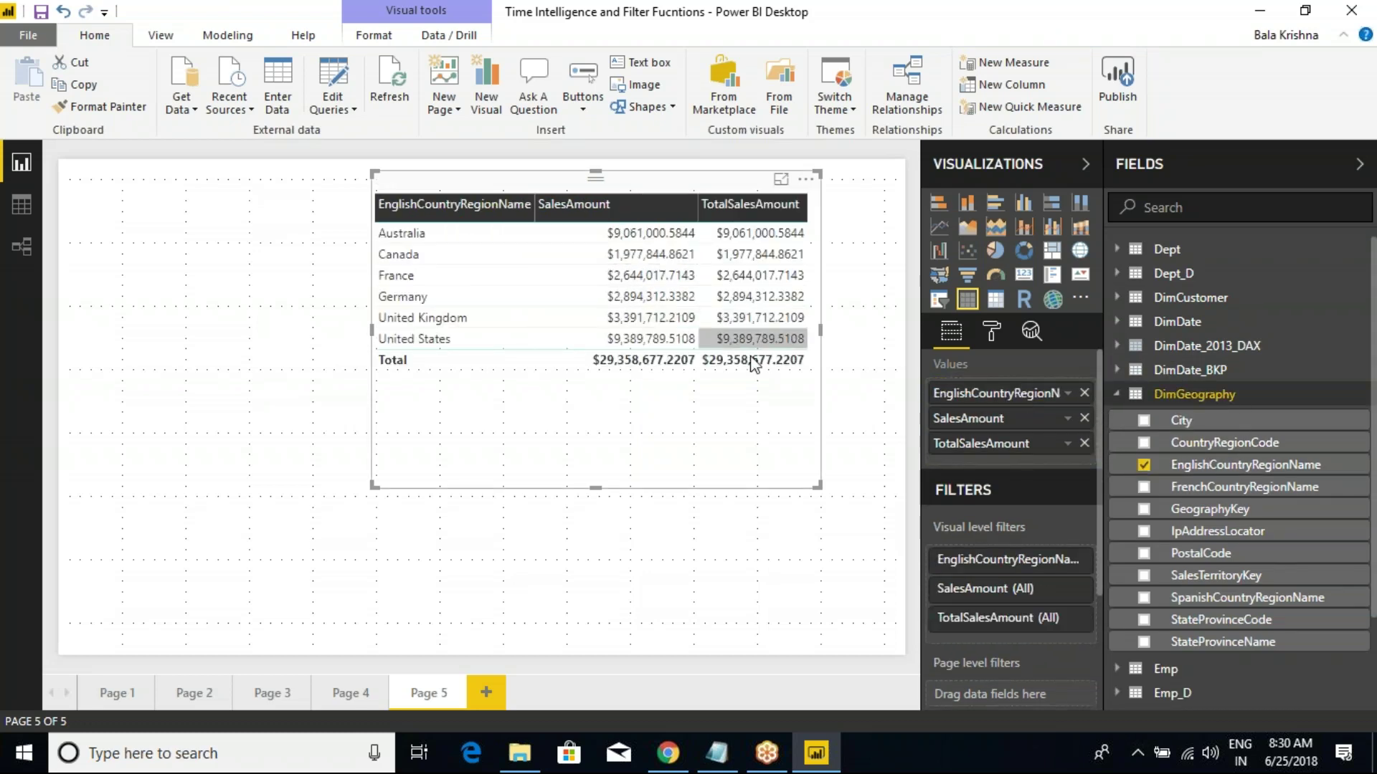
pyautogui.moveTo(824, 485); pyautogui.dragTo(826, 406)
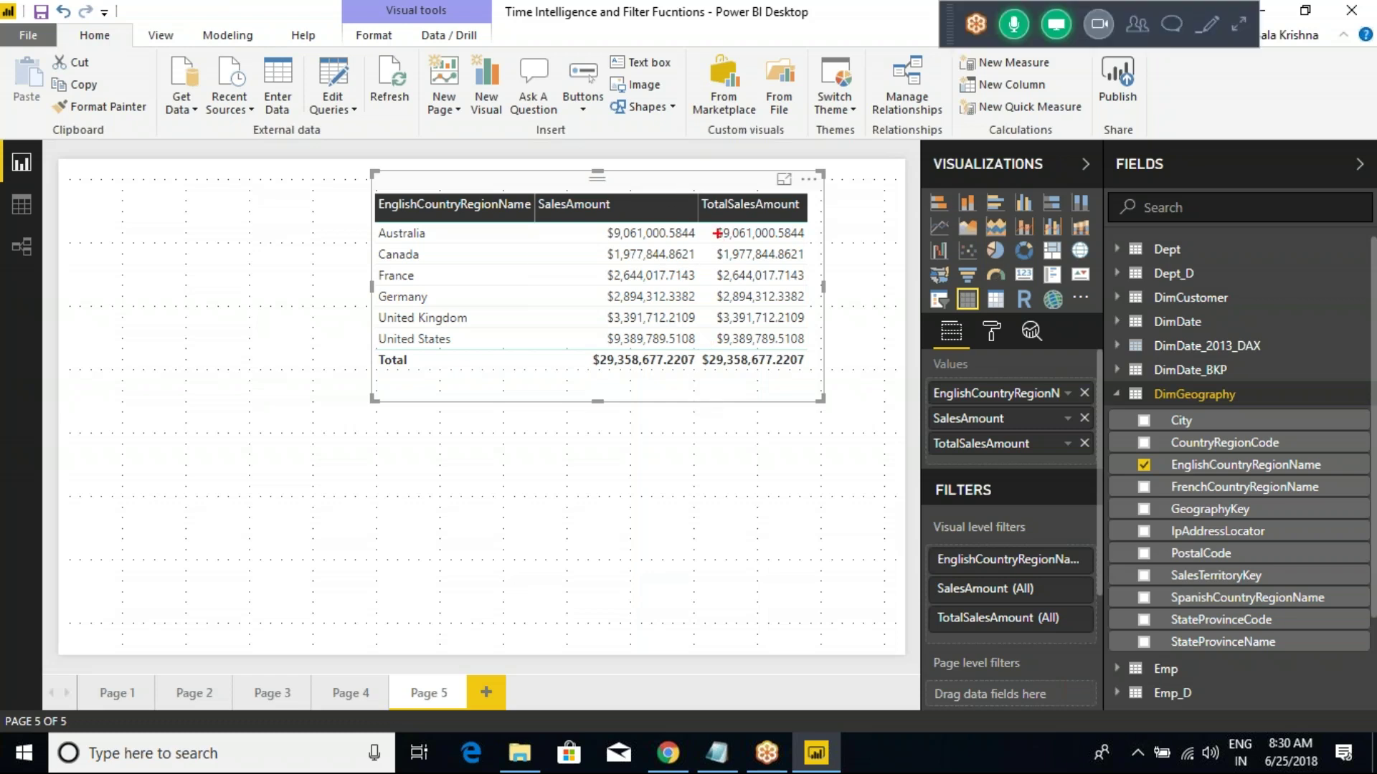
# Step: Examine the TotalSalesAmount values for each country against the column's grand total
pyautogui.moveTo(714, 227); pyautogui.dragTo(813, 243)
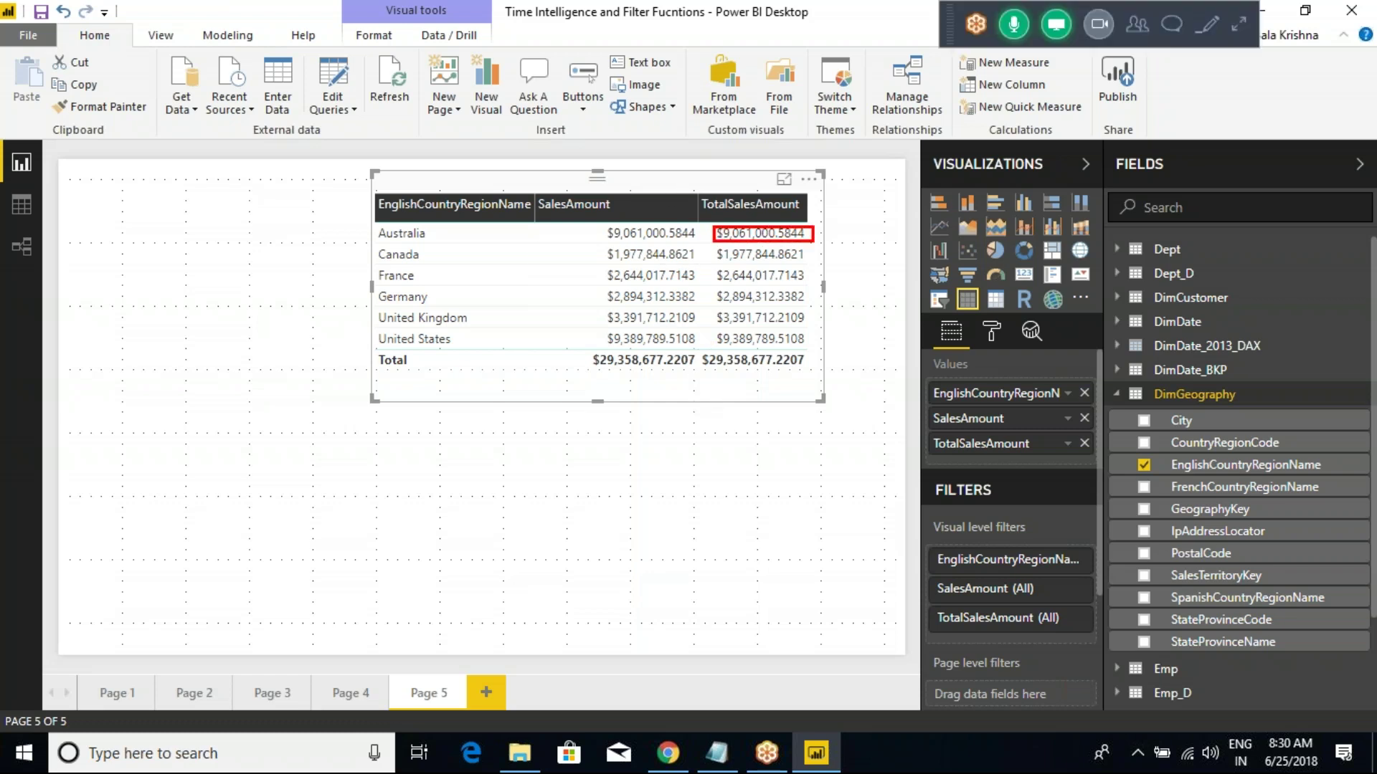
pyautogui.moveTo(715, 245); pyautogui.dragTo(810, 349)
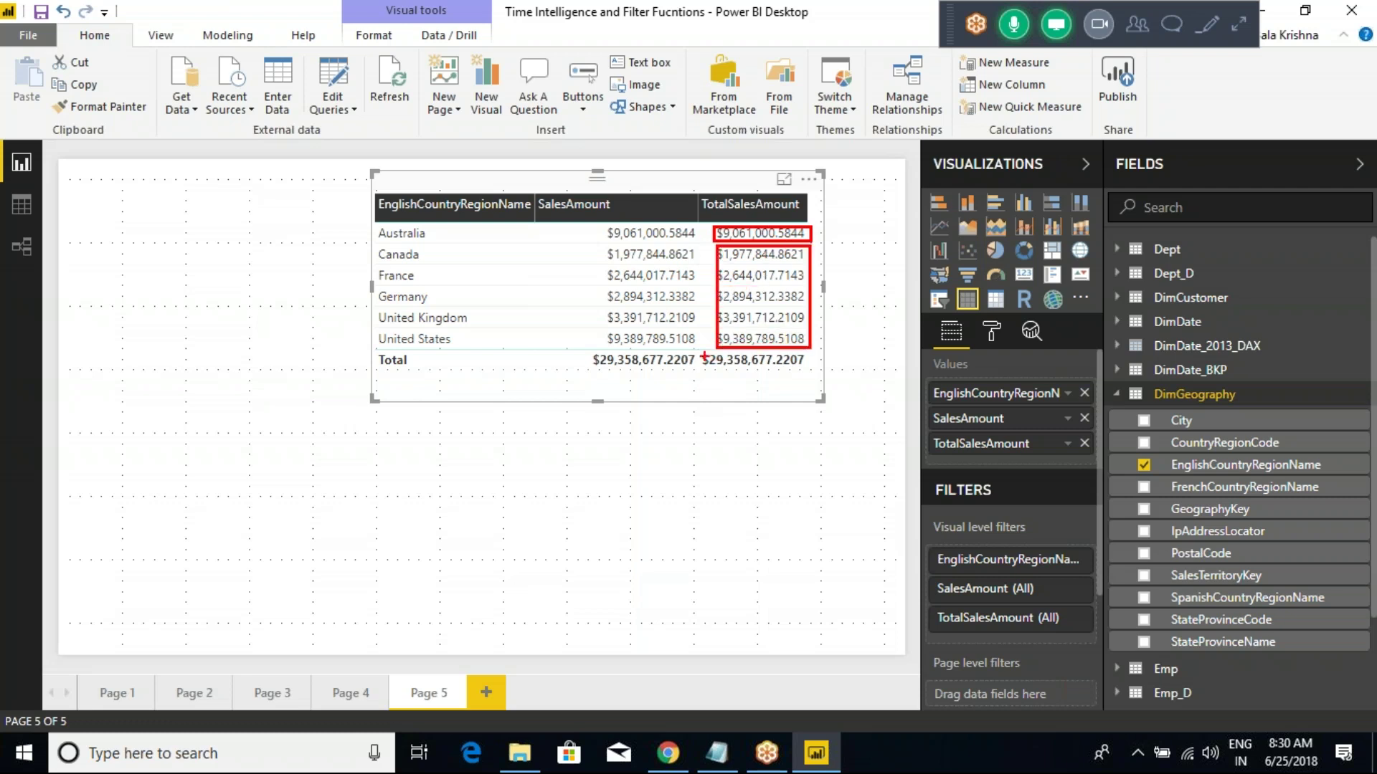
pyautogui.moveTo(697, 351); pyautogui.dragTo(807, 379)
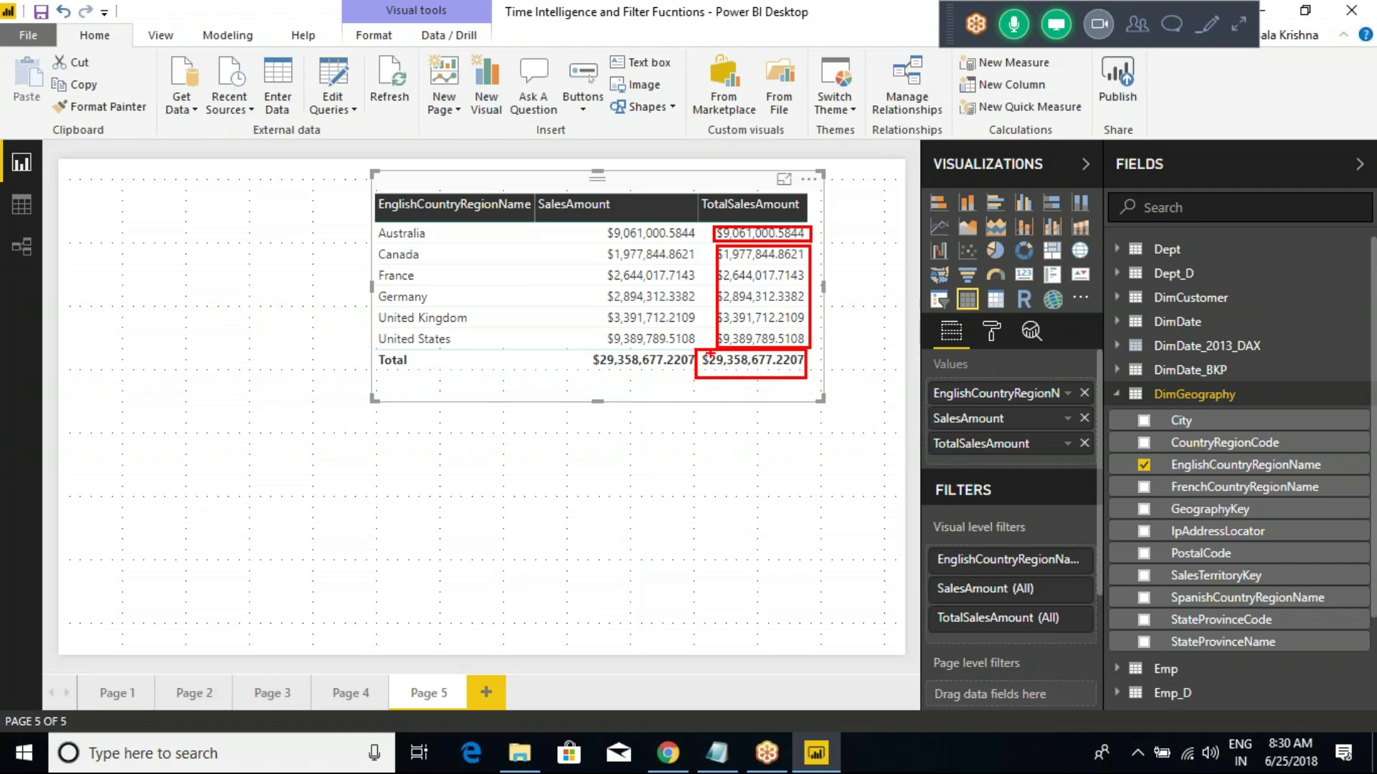
pyautogui.moveTo(712, 349); pyautogui.dragTo(707, 287)
pyautogui.press('Escape')
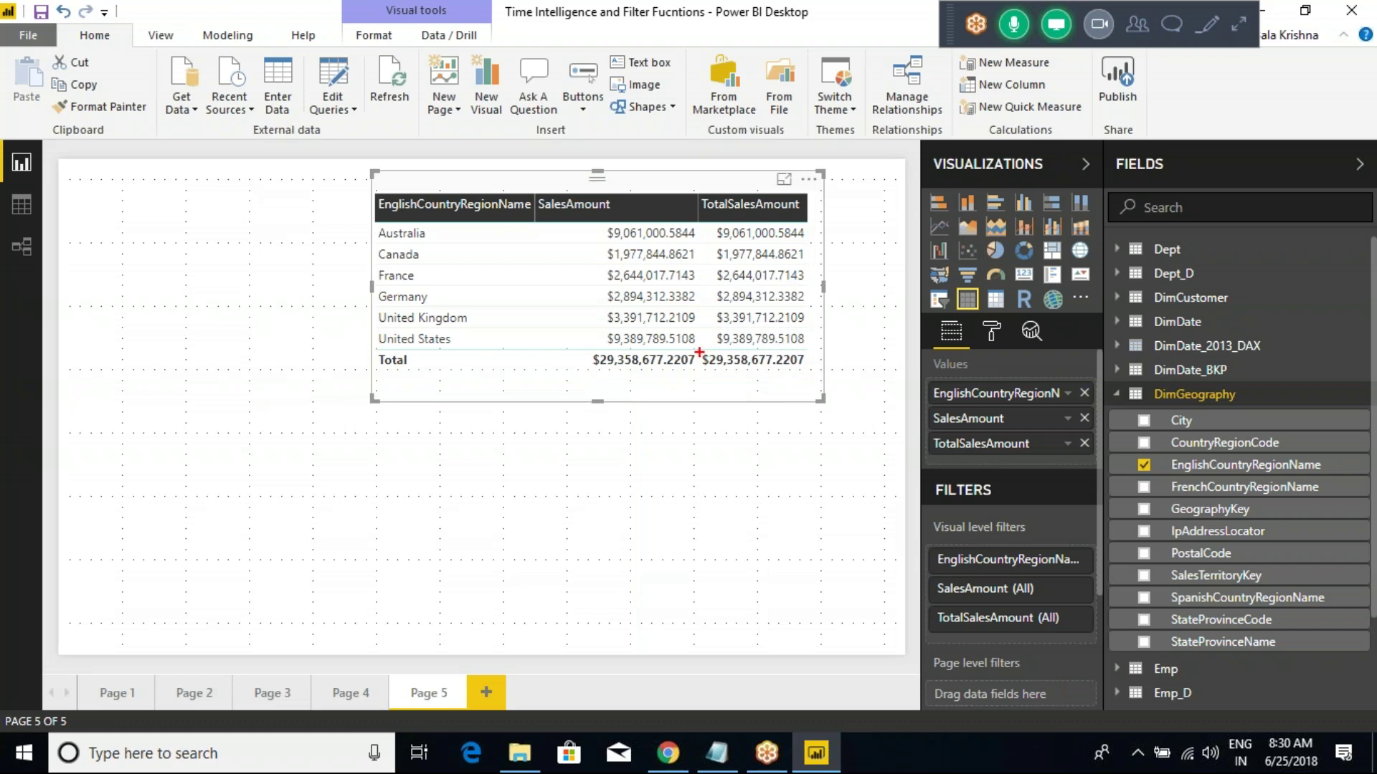
pyautogui.moveTo(700, 348); pyautogui.dragTo(792, 374)
pyautogui.moveTo(731, 239); pyautogui.dragTo(750, 228)
pyautogui.moveTo(757, 263); pyautogui.dragTo(766, 252)
pyautogui.moveTo(764, 300)
pyautogui.mouseDown()
pyautogui.moveTo(773, 285)
pyautogui.moveTo(761, 314)
pyautogui.mouseUp()
pyautogui.moveTo(757, 339); pyautogui.dragTo(774, 332)
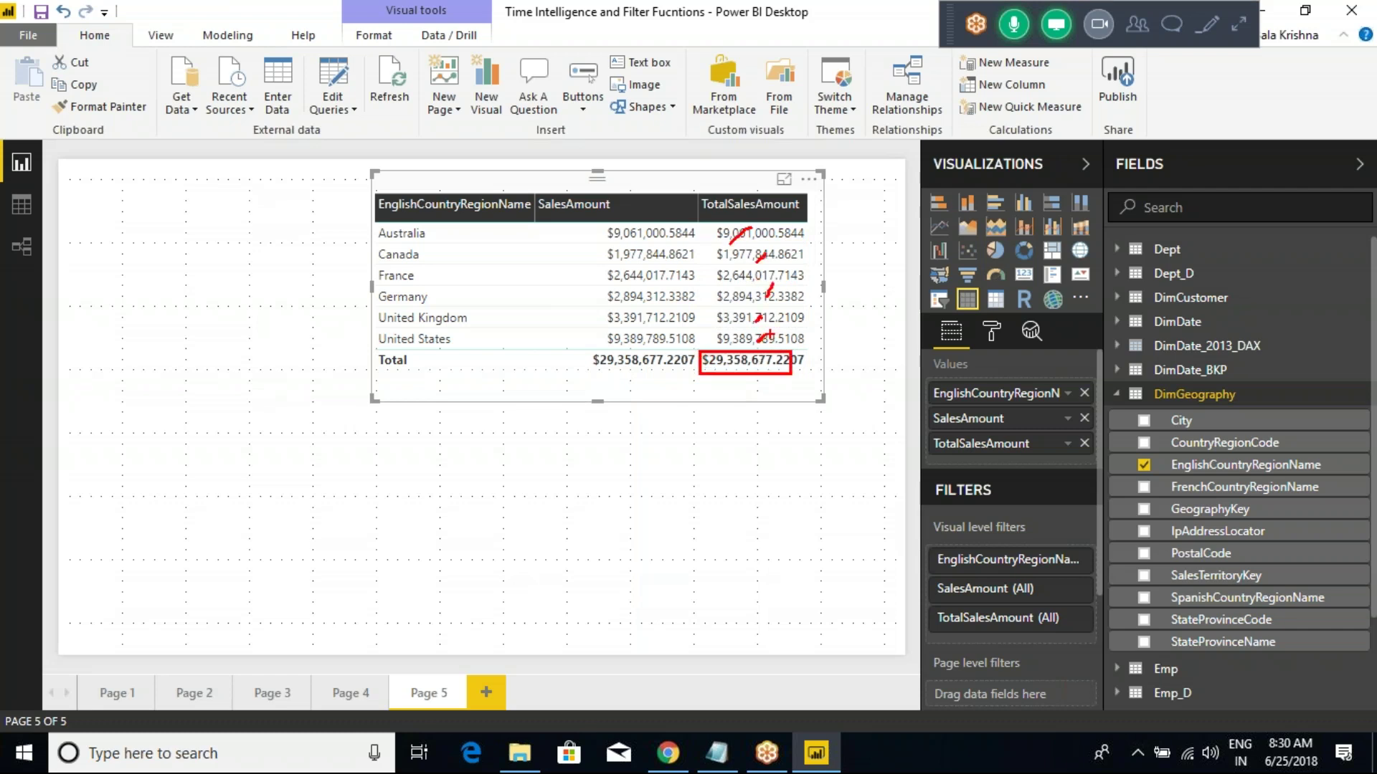
pyautogui.press('Escape')
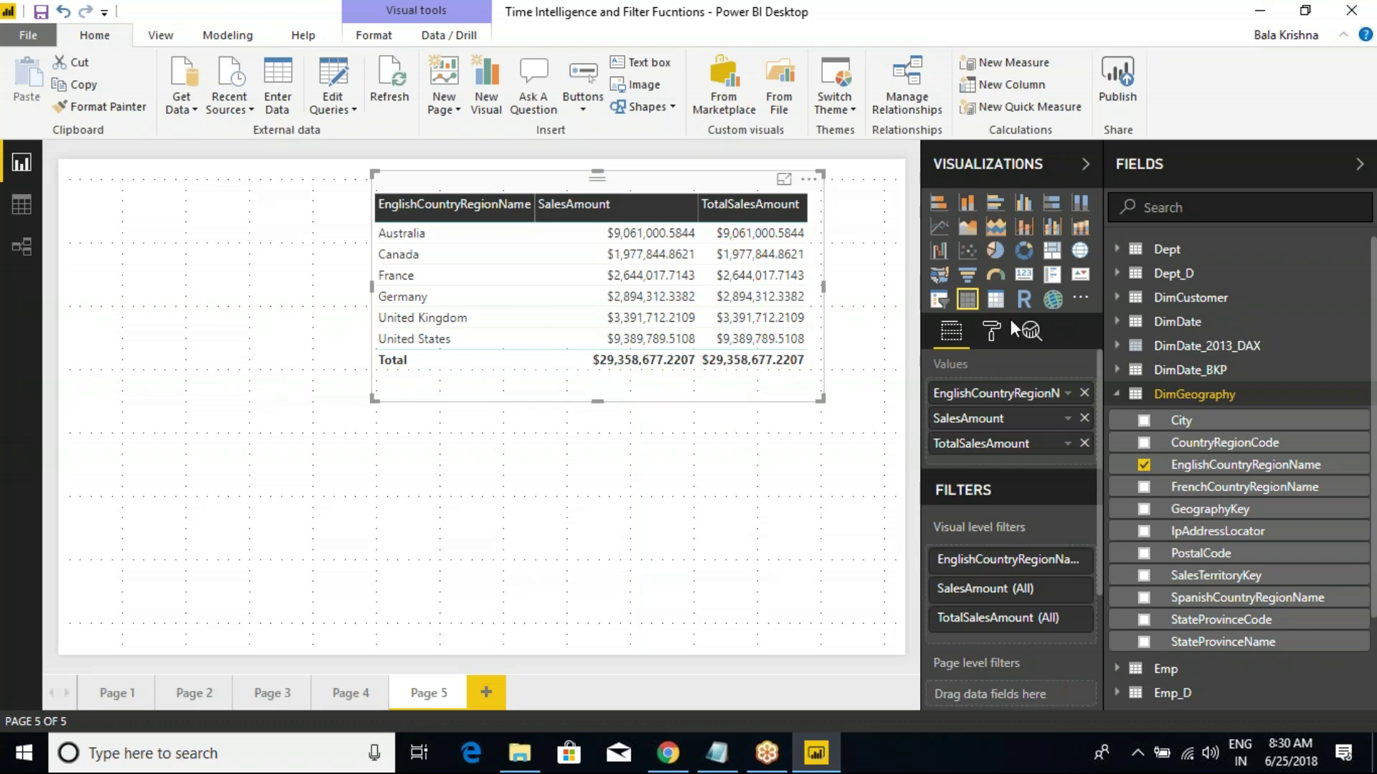
# Step: Open the formula of the TotalSalesAmount measure in FactInternetSales and review its SUM expression against the table's country rows
pyautogui.click(1133, 394)
pyautogui.click(1129, 467)
pyautogui.scroll(-1, 1223, 577)
pyautogui.scroll(-8, 1224, 585)
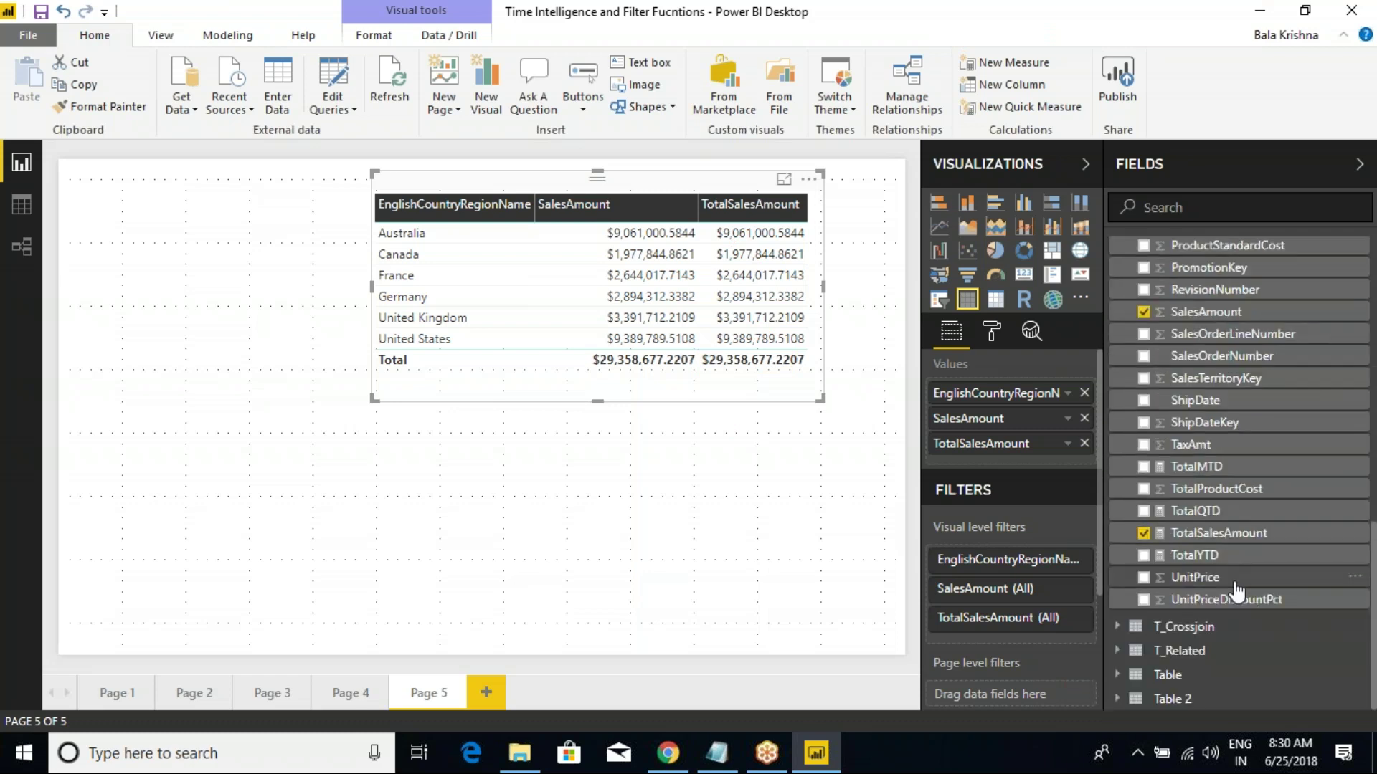
pyautogui.click(1219, 533)
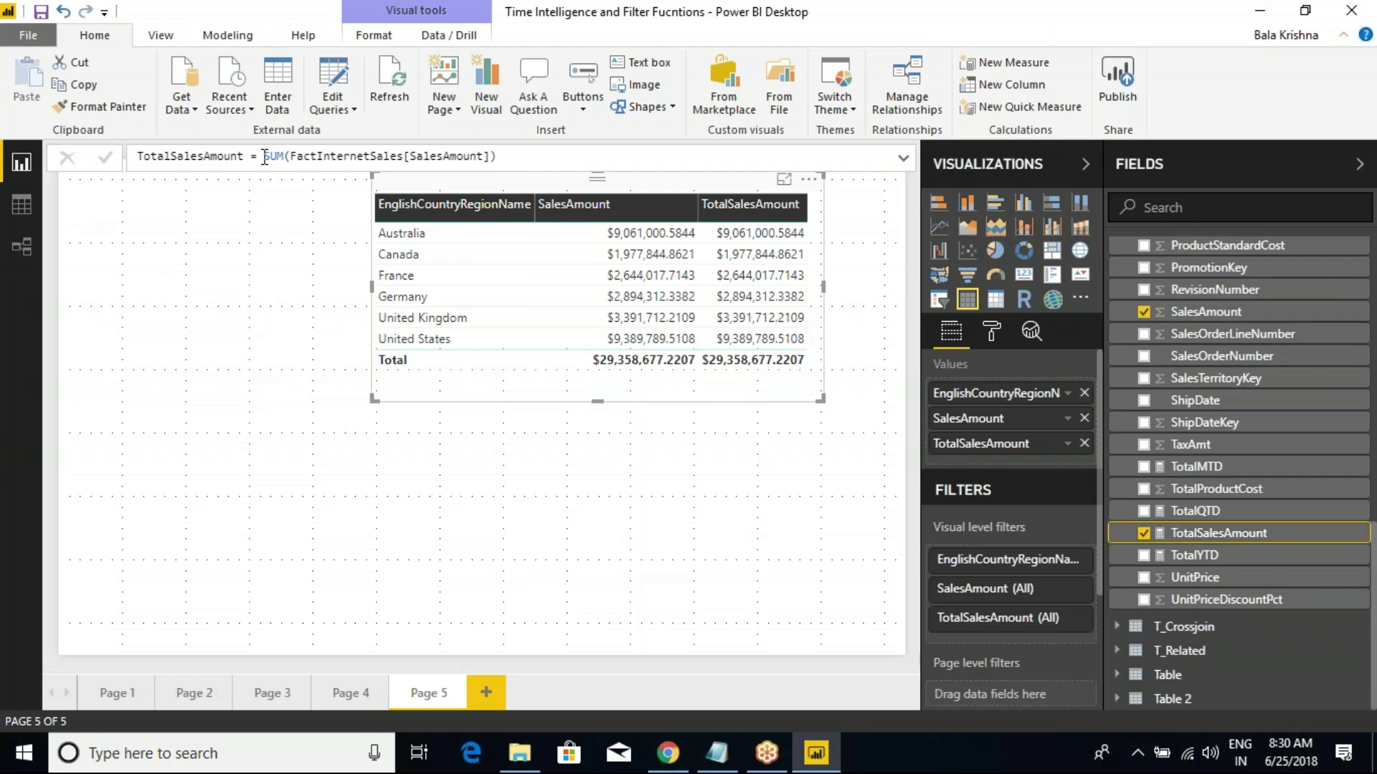
pyautogui.moveTo(264, 156); pyautogui.dragTo(499, 157)
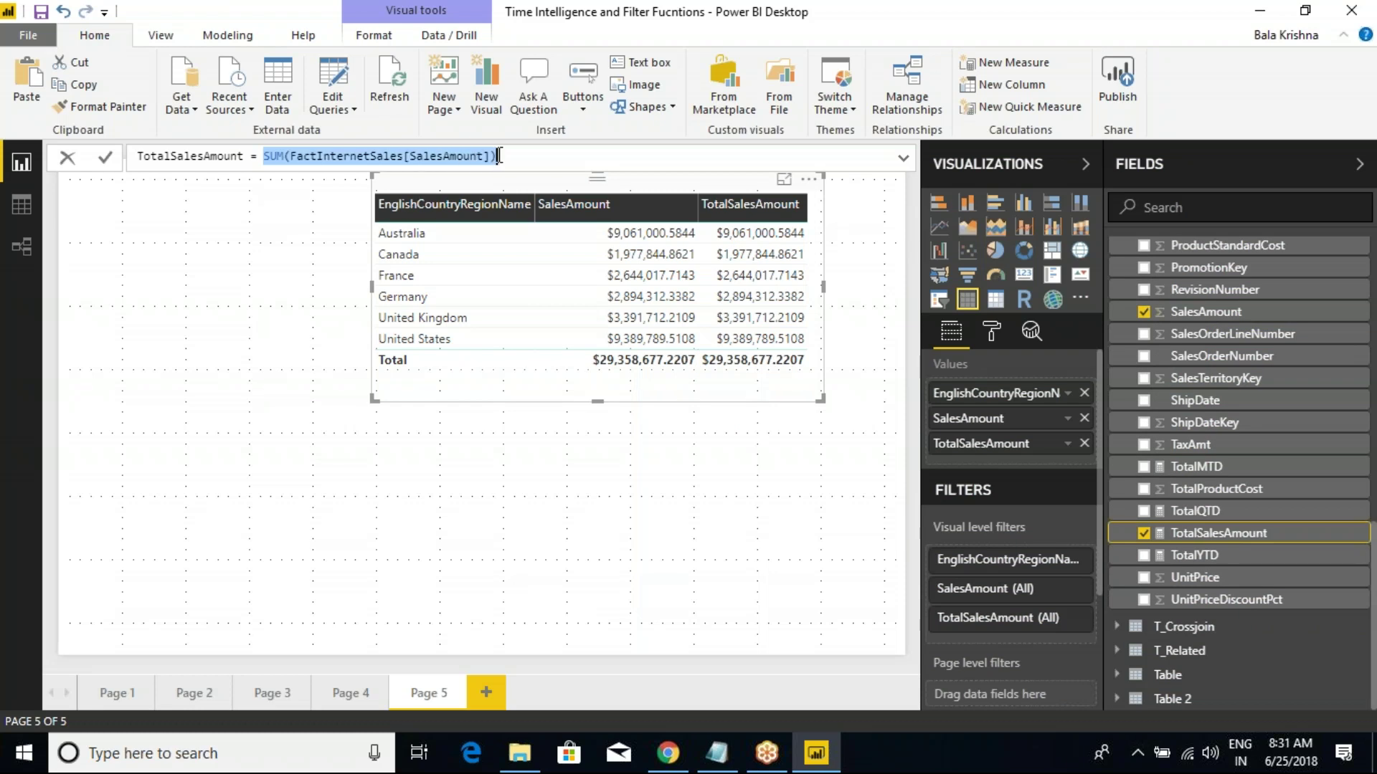
pyautogui.click(445, 156)
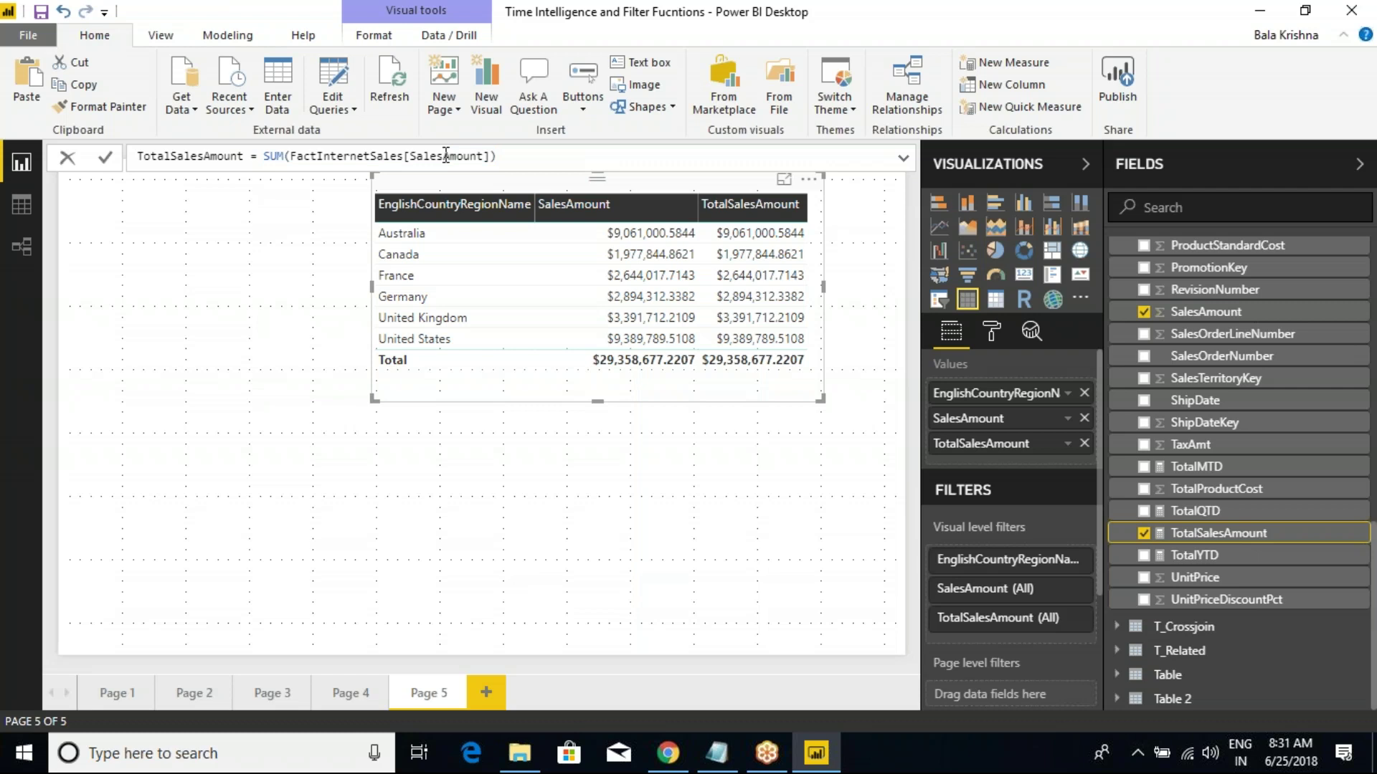
pyautogui.moveTo(374, 229); pyautogui.dragTo(485, 352)
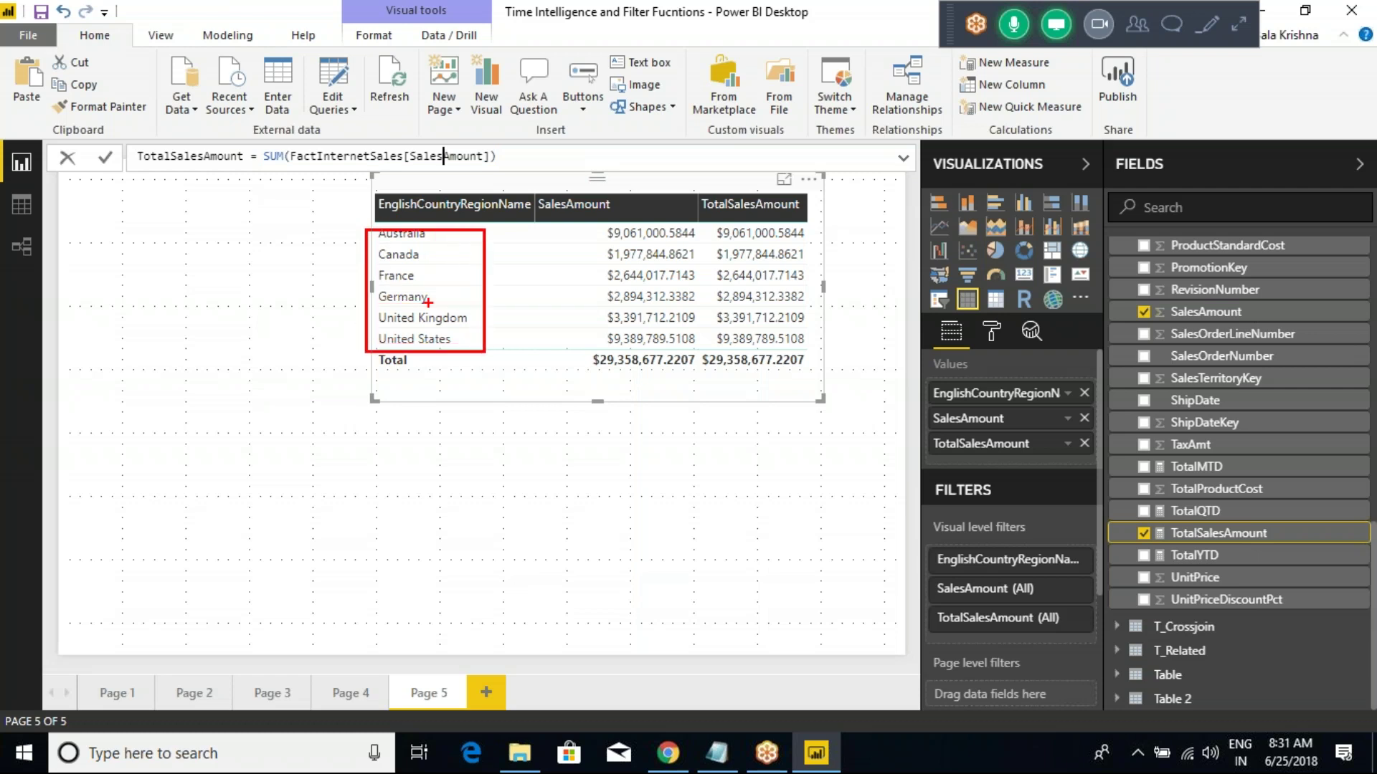
pyautogui.moveTo(434, 243)
pyautogui.mouseDown()
pyautogui.moveTo(451, 226)
pyautogui.moveTo(431, 256)
pyautogui.moveTo(453, 262)
pyautogui.mouseUp()
pyautogui.press('Escape')
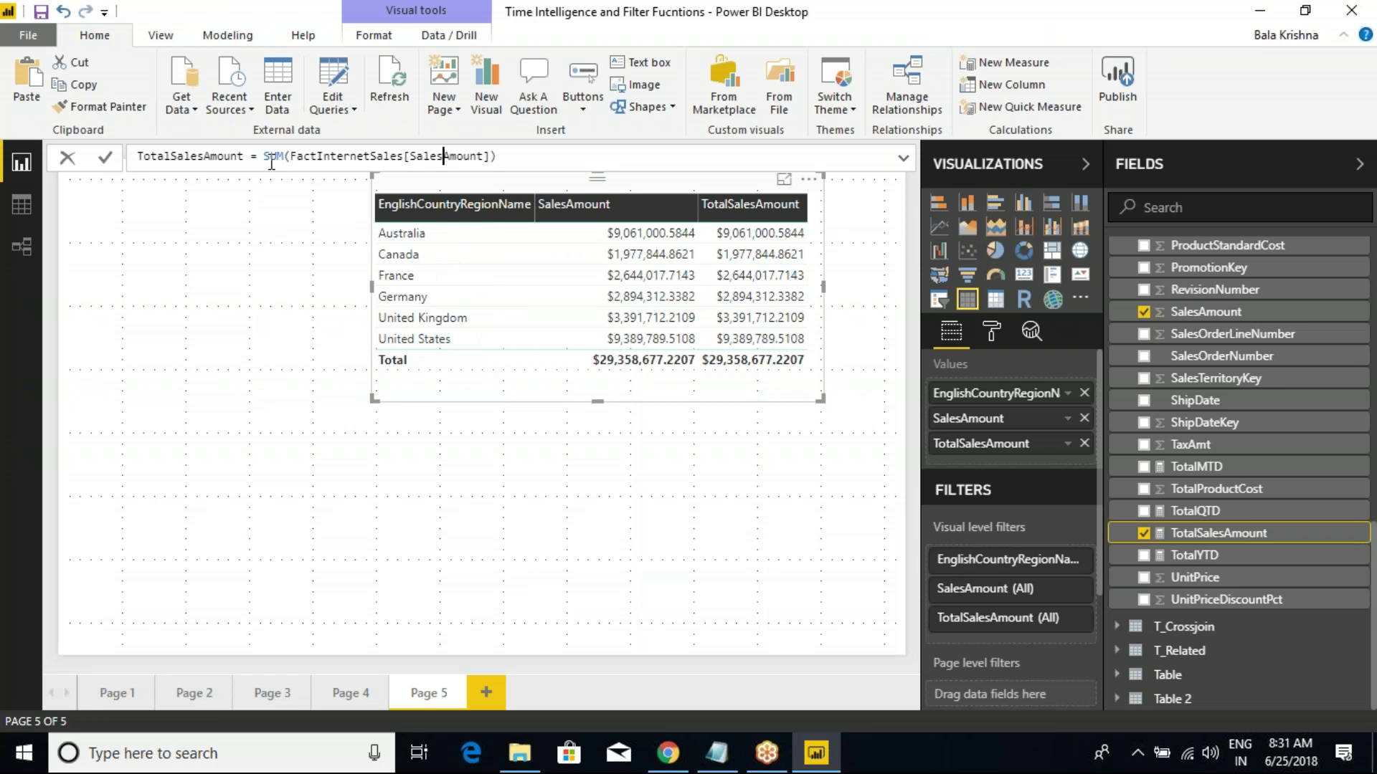
# Step: Wrap the TotalSalesAmount SUM expression in CALCULATE and start an ALL function as its filter argument
pyautogui.write('CALCULA')
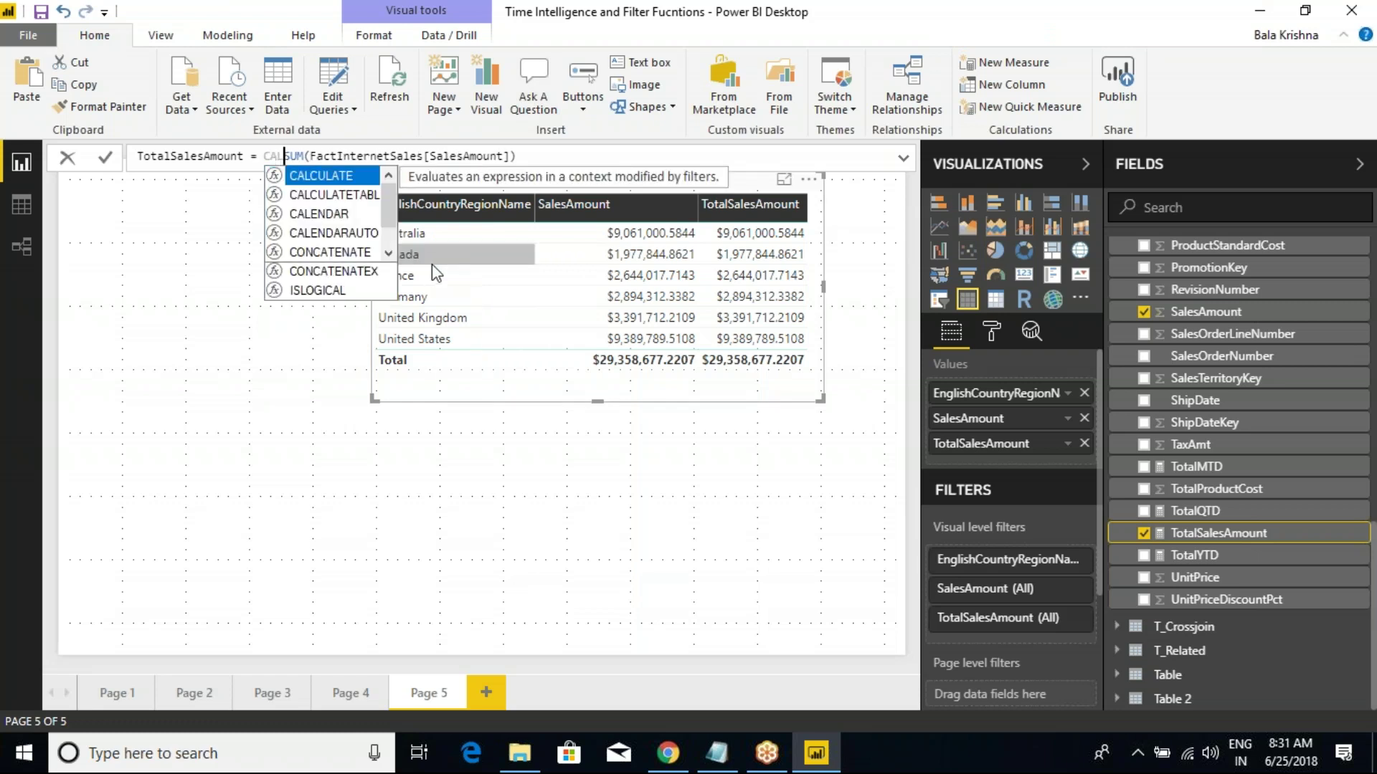
pyautogui.press('Tab')
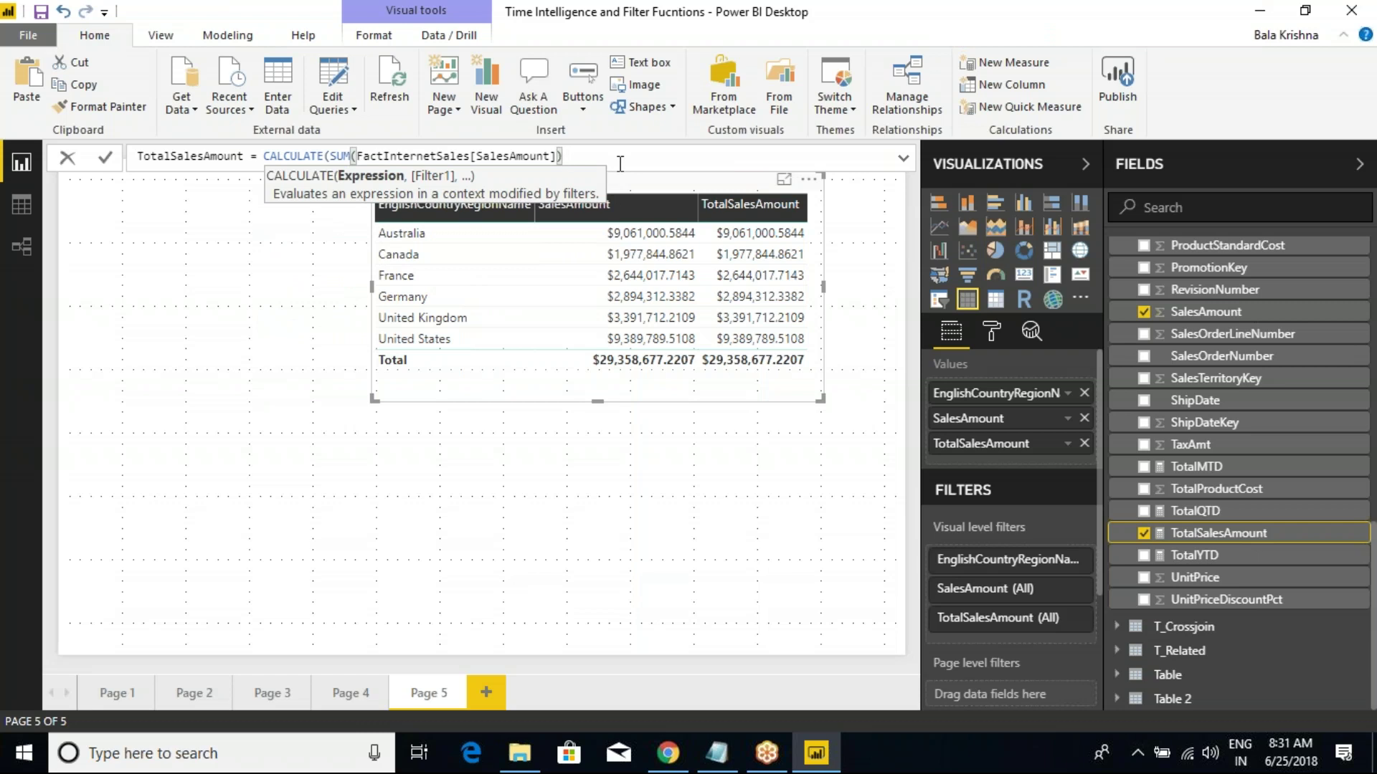
pyautogui.write(',A')
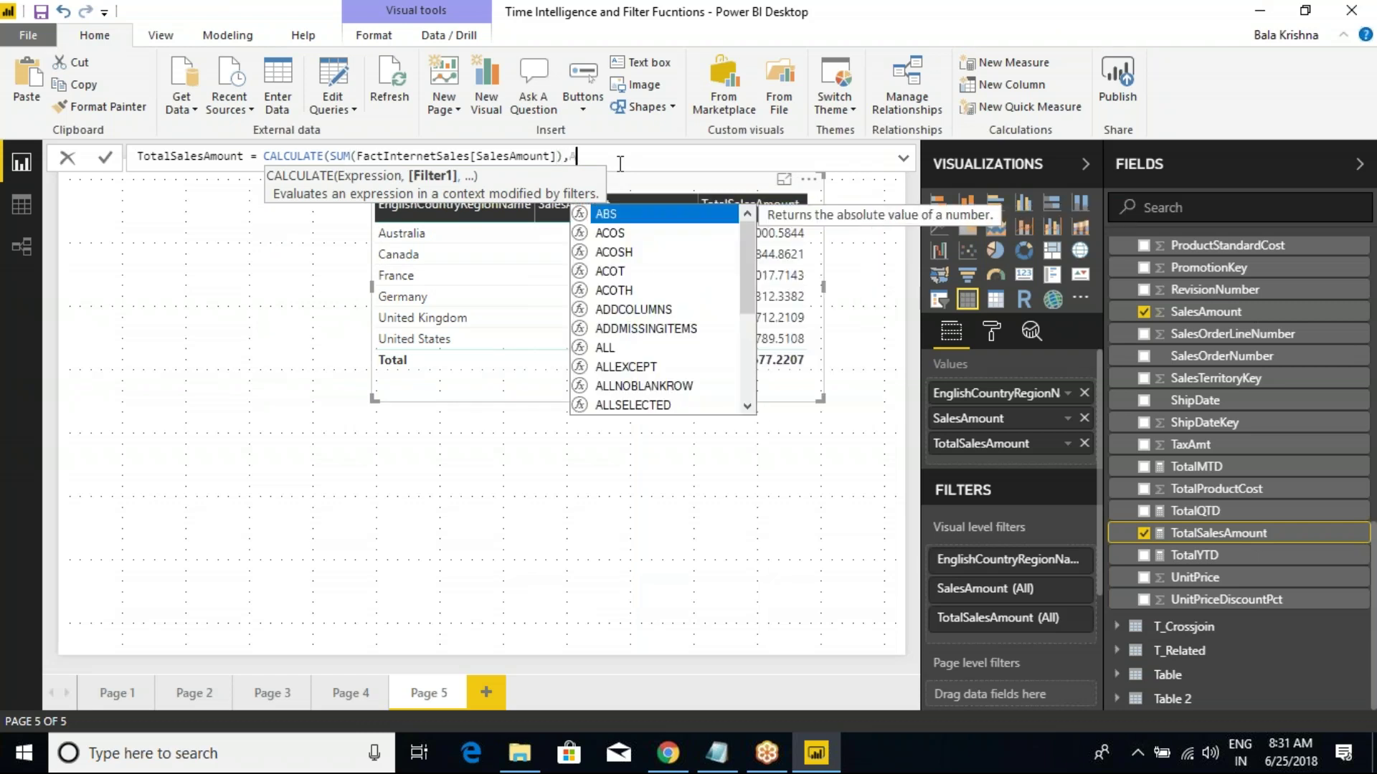
pyautogui.write('LL(')
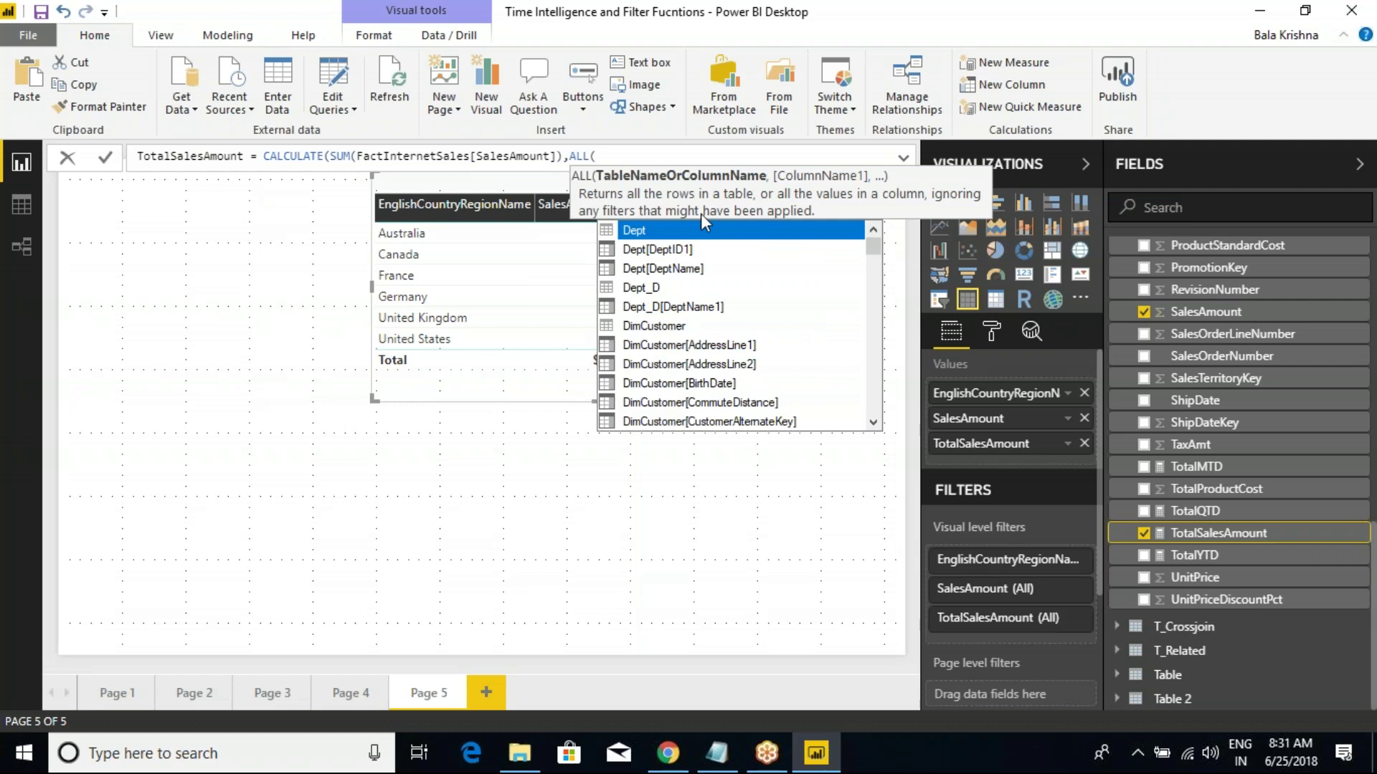
# Step: Enter DimGeography and DimGeography[EnglishCountryRegionName] as the arguments of the ALL function
pyautogui.write('DIMGEO')
pyautogui.press('Tab')
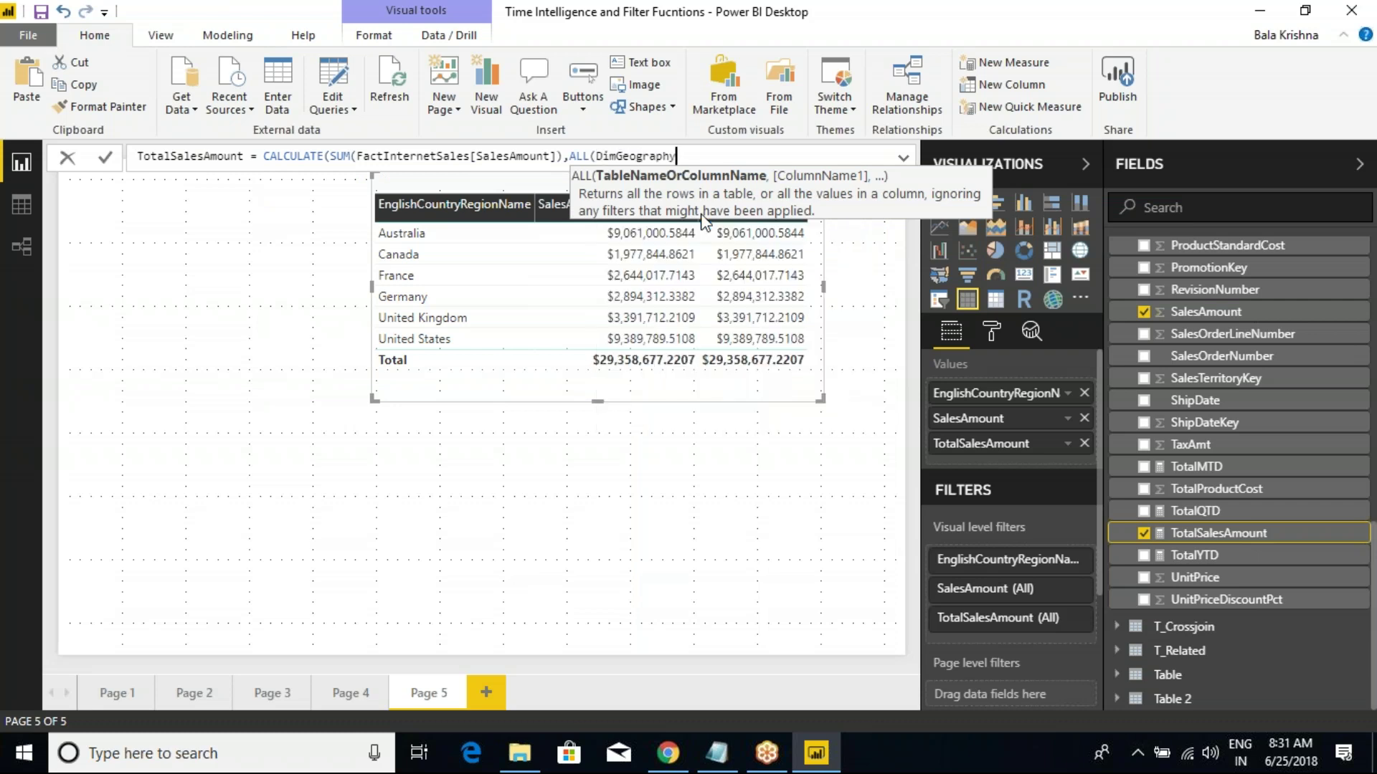
pyautogui.write(',')
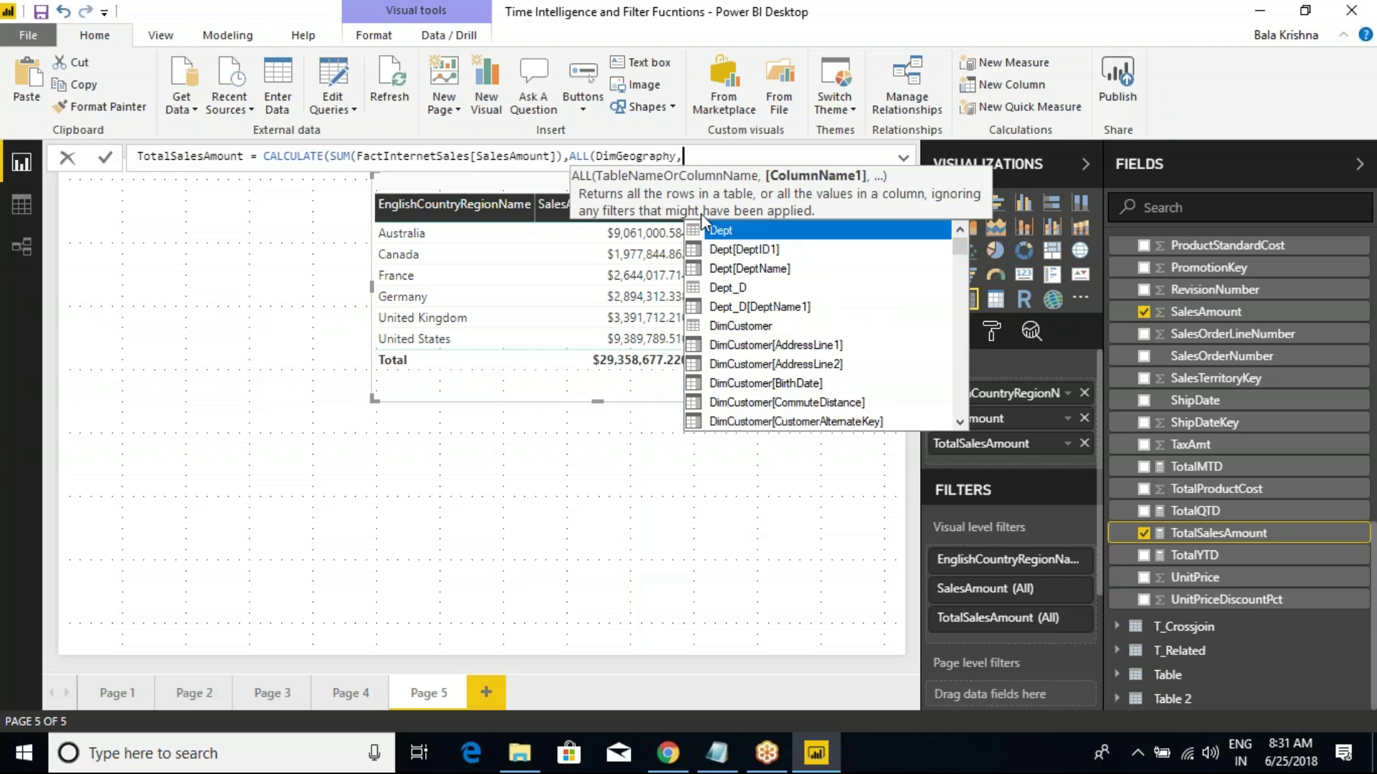
pyautogui.write('ENG')
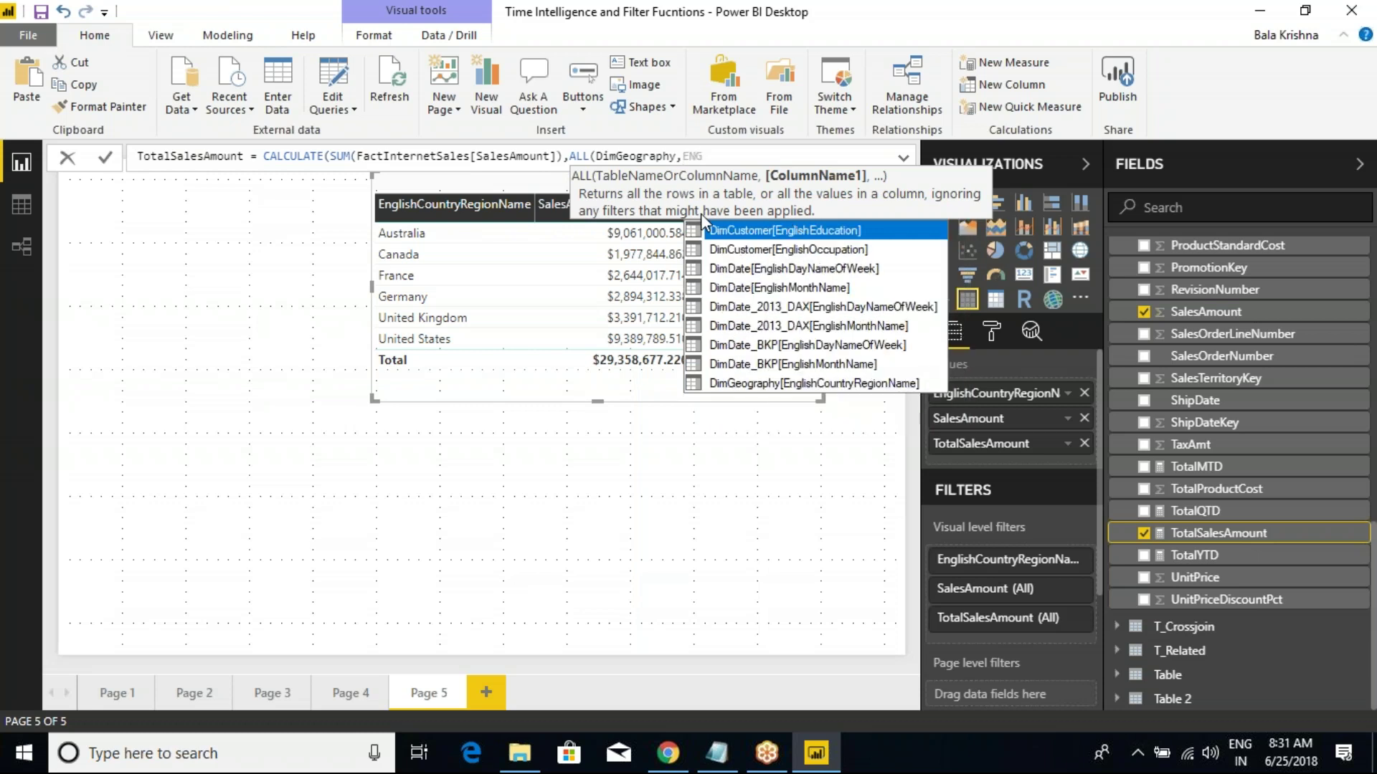
pyautogui.press('Down')
pyautogui.press('Down')
pyautogui.press('Down')
pyautogui.press('Down')
pyautogui.press('Down')
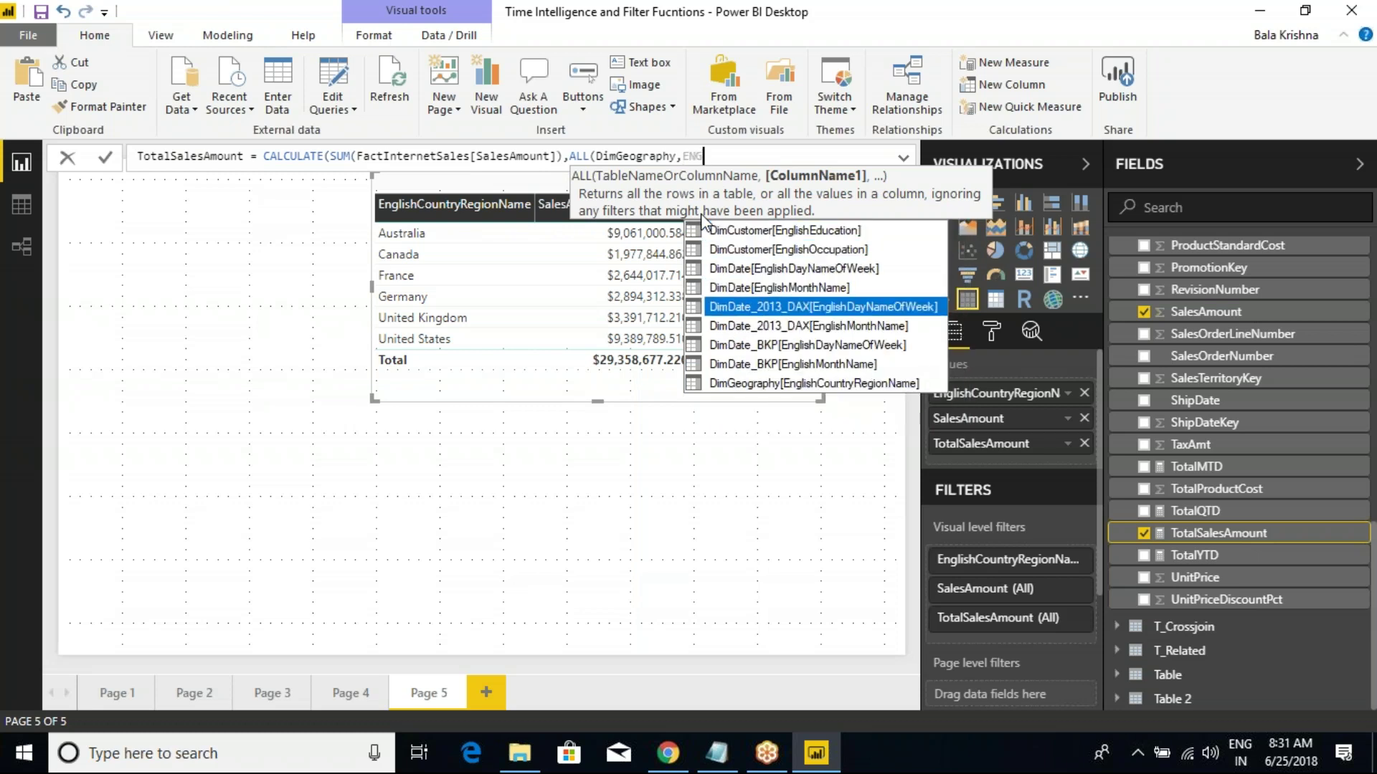
pyautogui.press('Down')
pyautogui.press('Down')
pyautogui.press('Down')
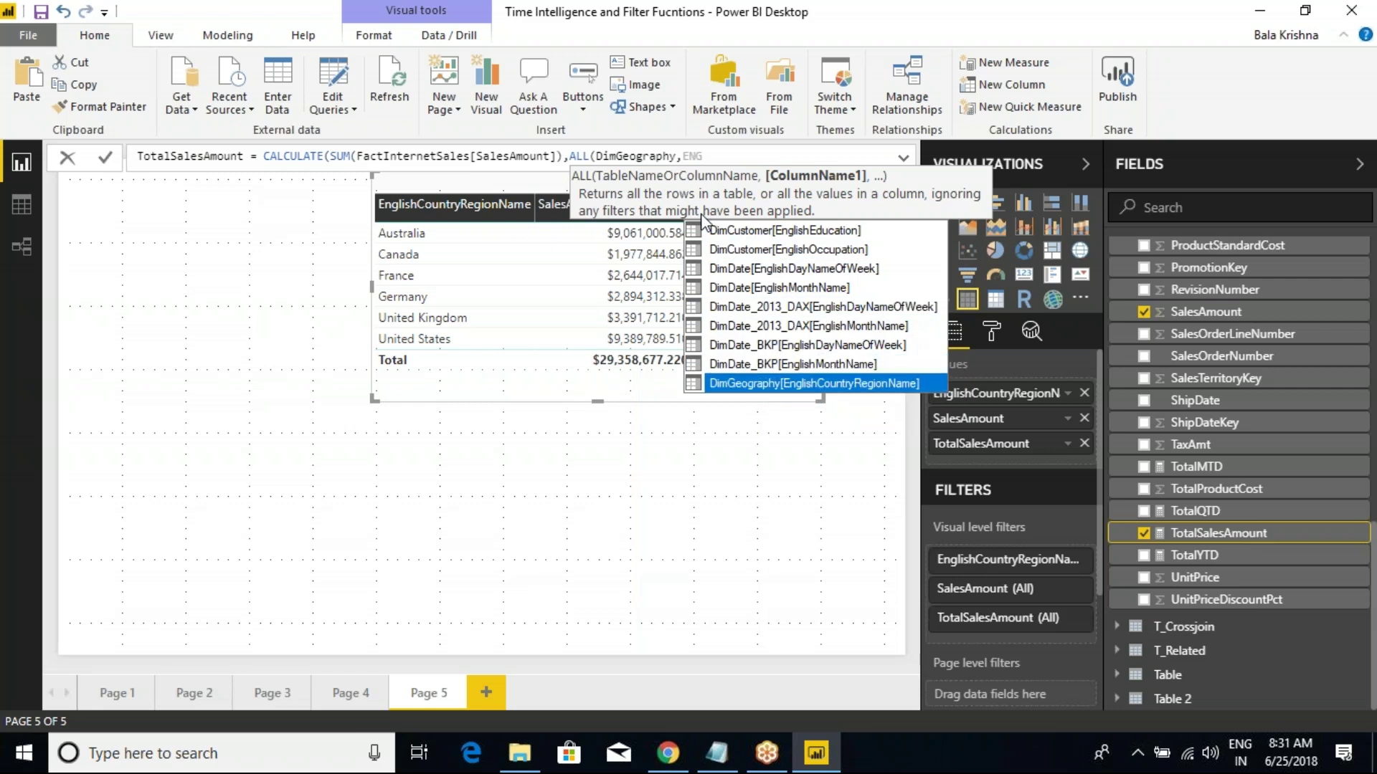
pyautogui.press('Tab')
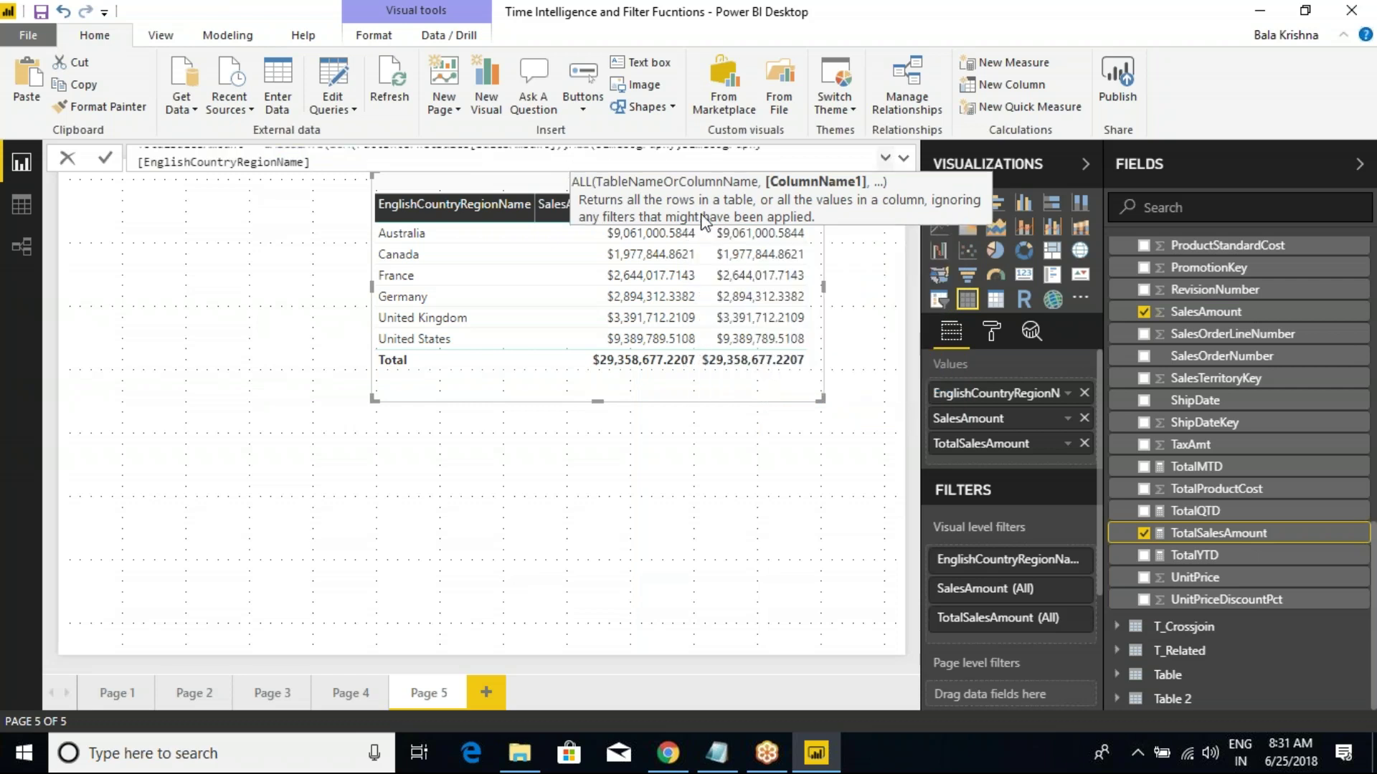
# Step: Try to complete TotalSalesAmount with ALL(DimGeography,DimGeography[EnglishCountryRegionName]) as the CALCULATE filter and commit the formula
pyautogui.write(')')
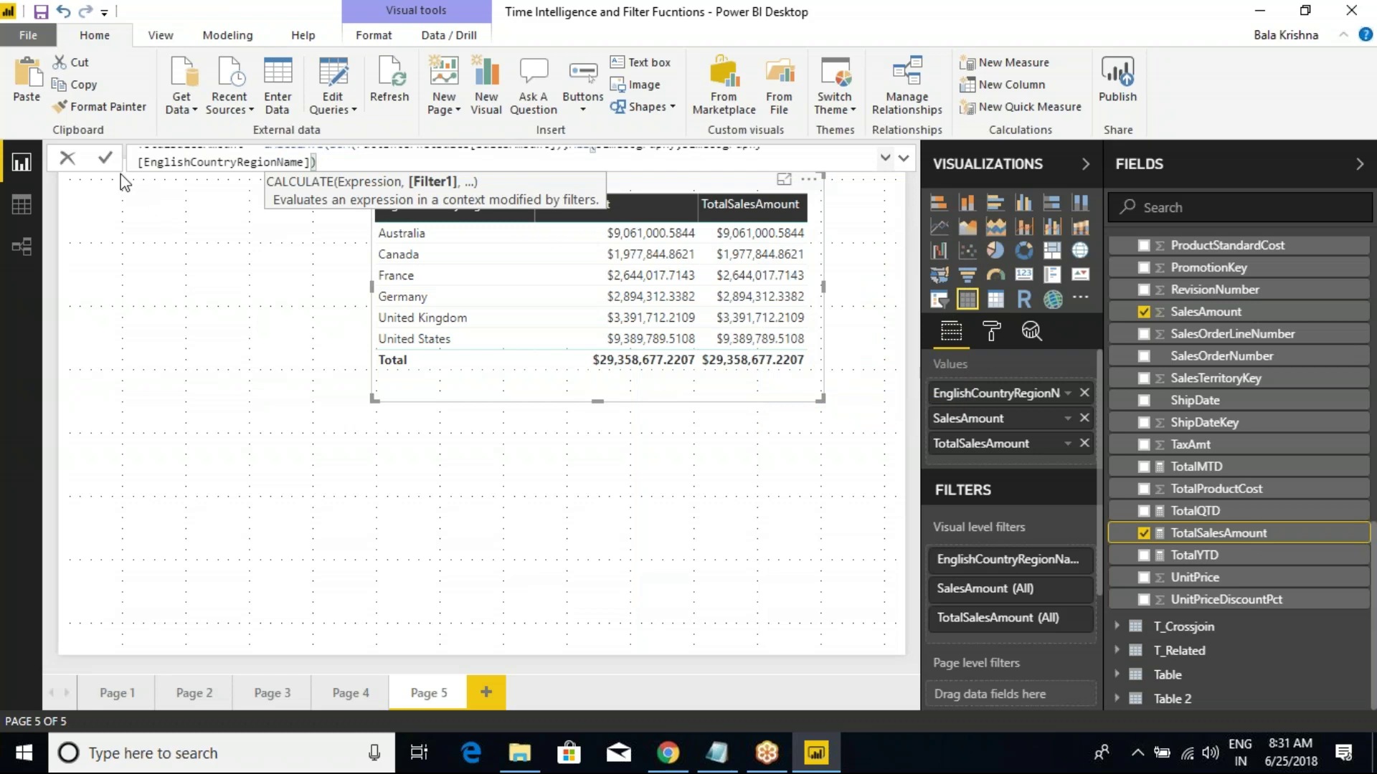
pyautogui.click(903, 158)
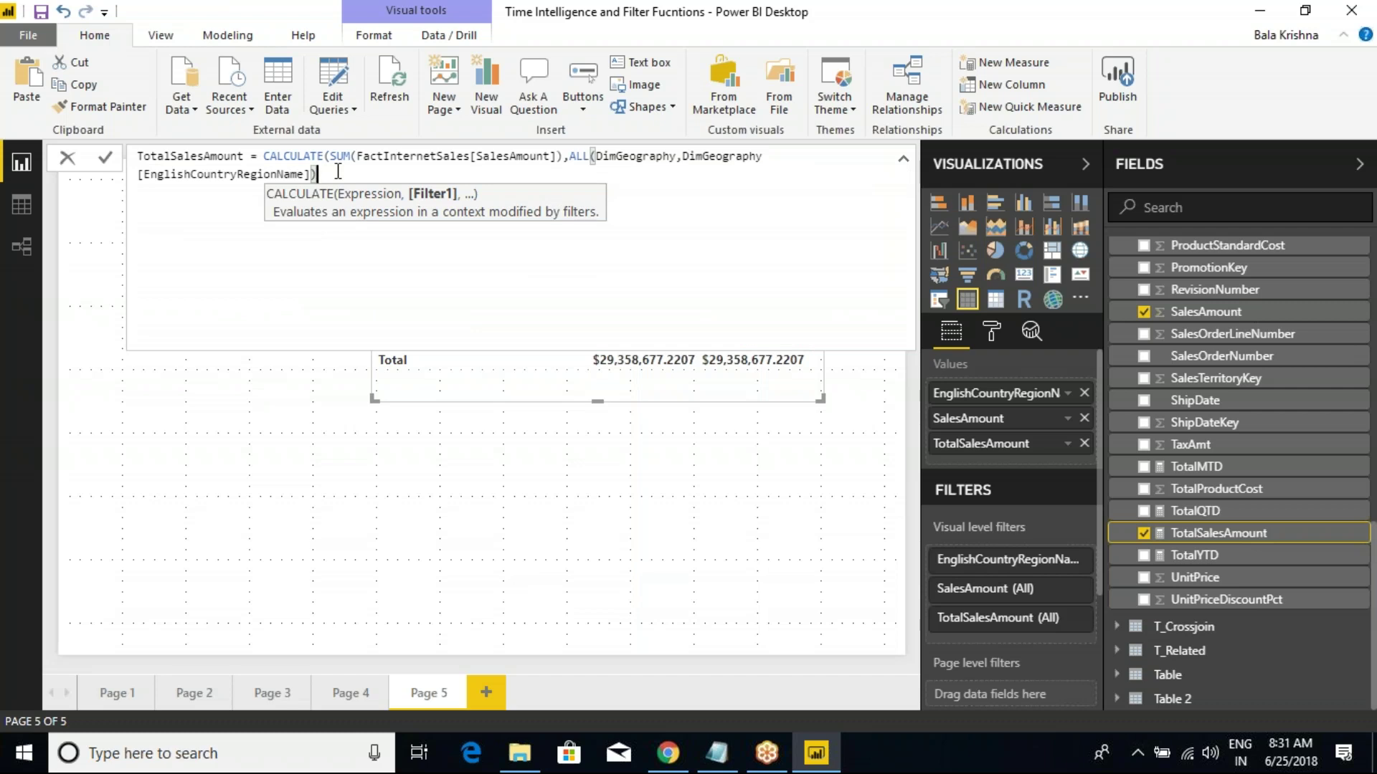
pyautogui.write(')')
pyautogui.press('Return')
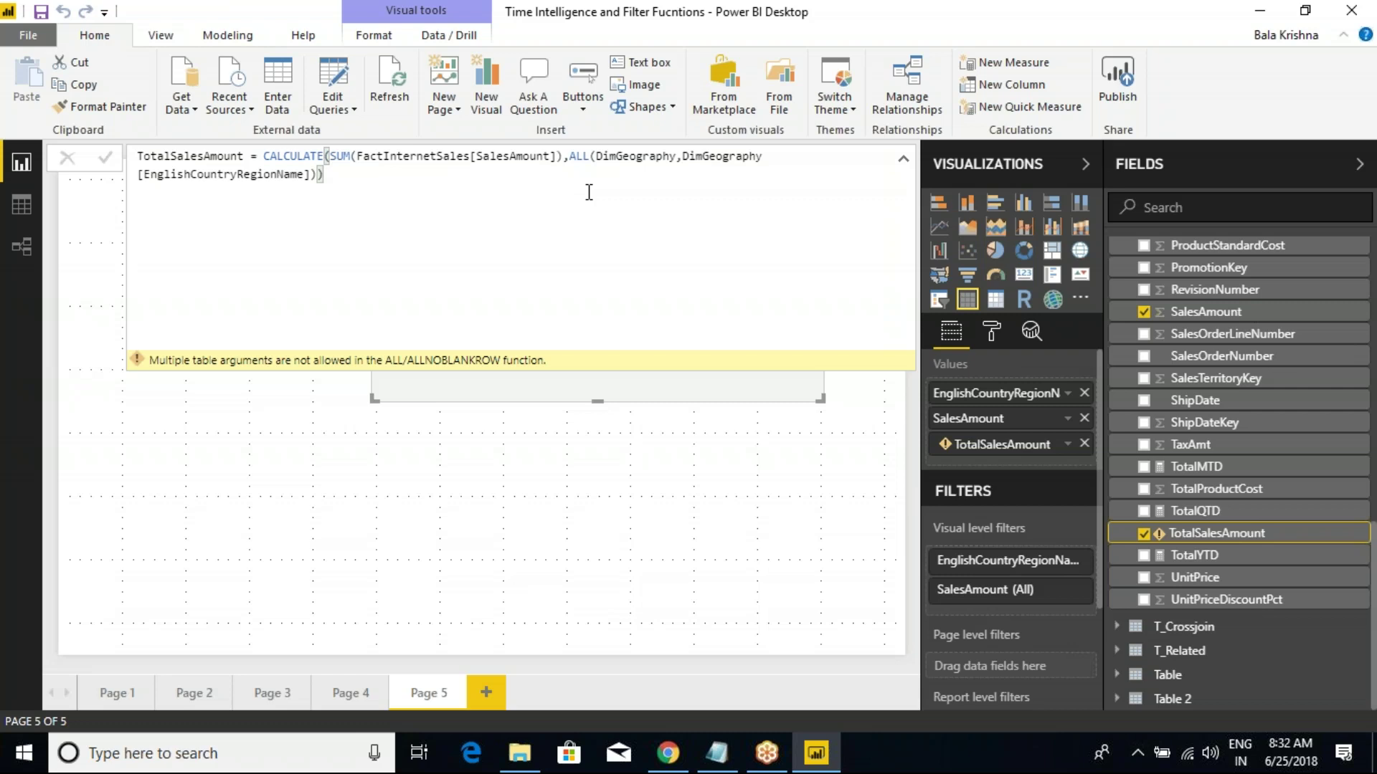
# Step: Remove the separate DimGeography table argument from ALL, leaving only DimGeography[EnglishCountryRegionName], and commit the TotalSalesAmount measure
pyautogui.doubleClick(666, 158)
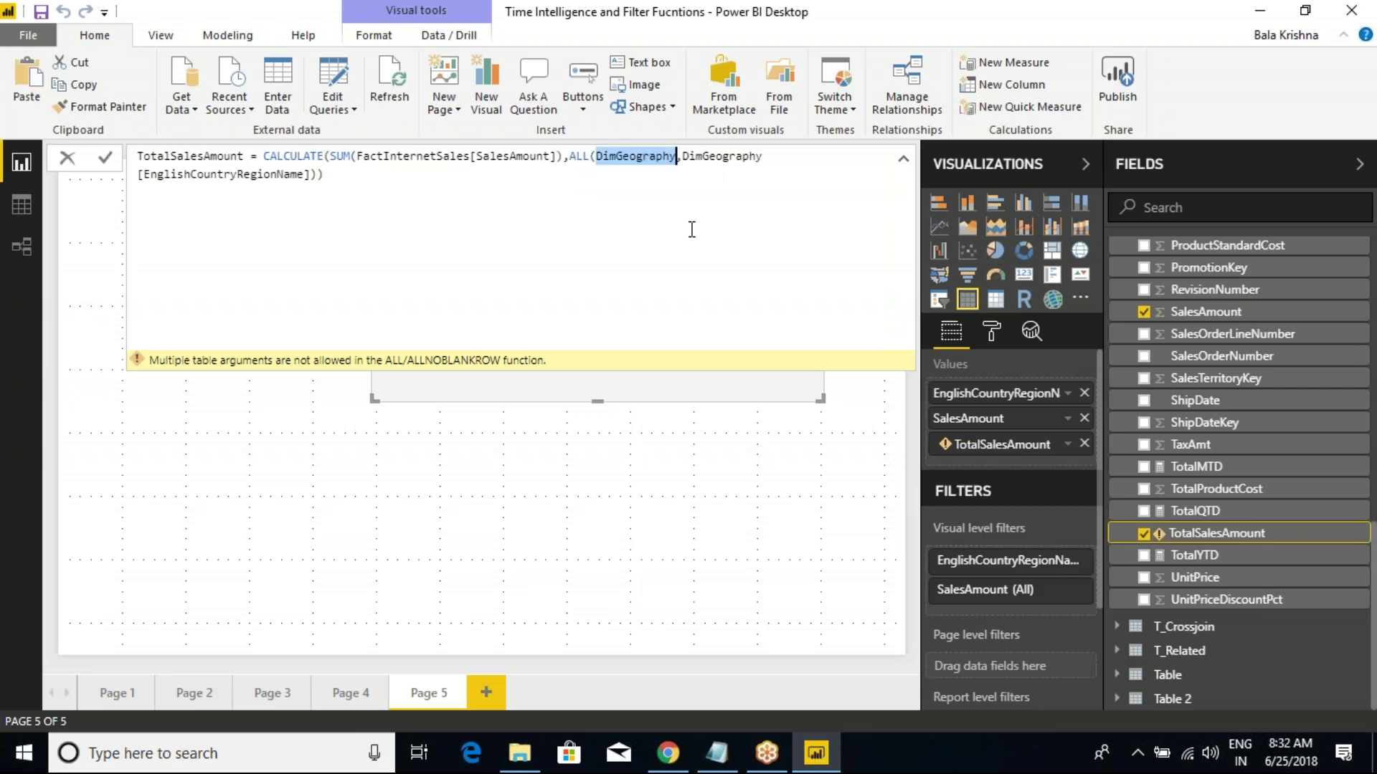
pyautogui.press('Delete')
pyautogui.press('Delete')
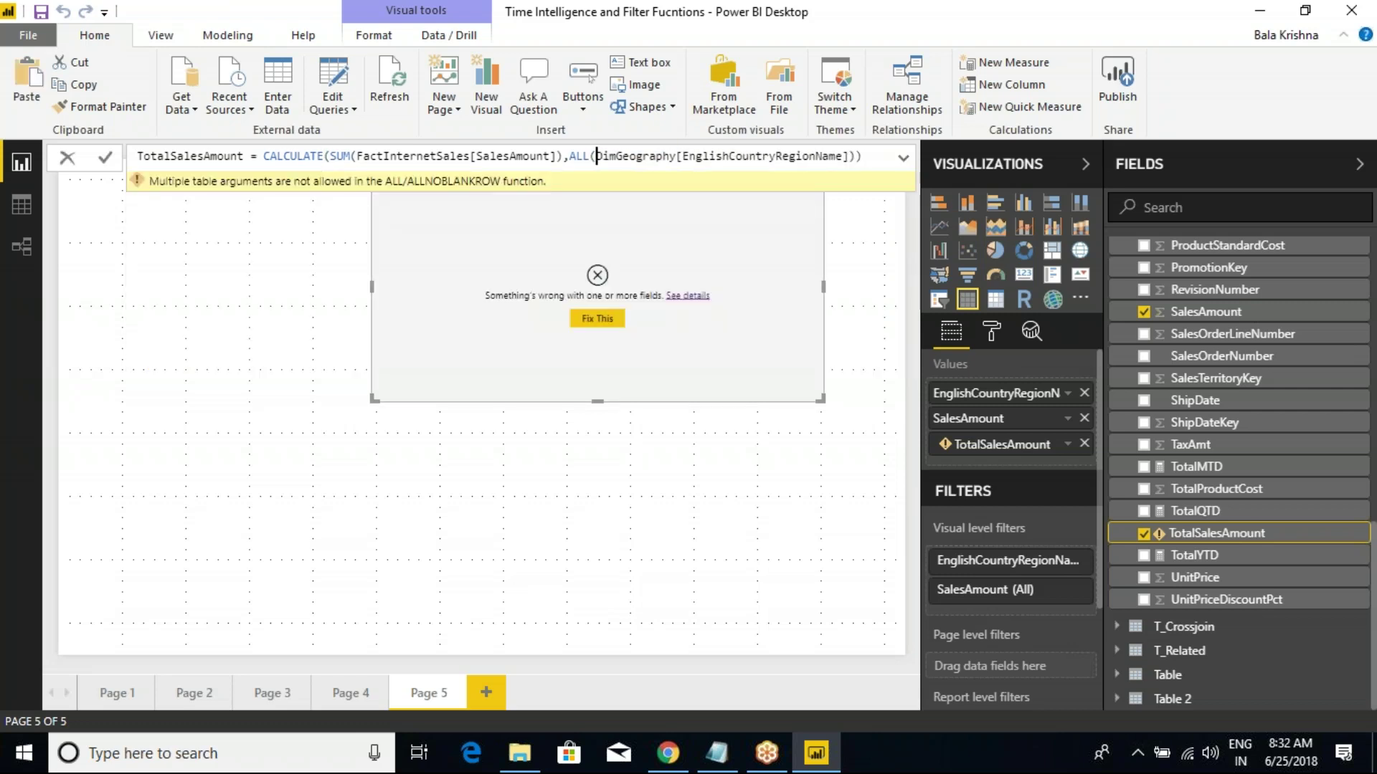
pyautogui.click(862, 157)
pyautogui.press('BackSpace')
pyautogui.press('BackSpace')
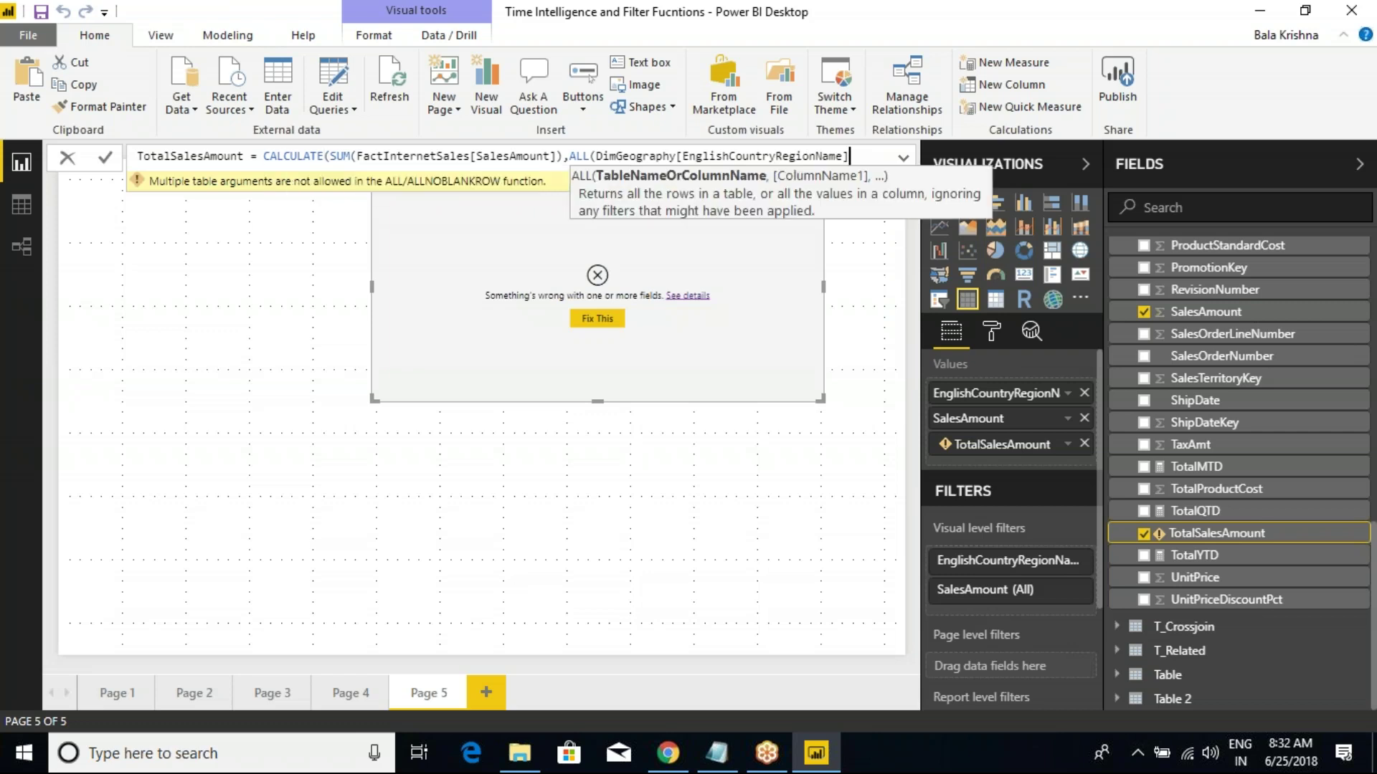
pyautogui.write(')')
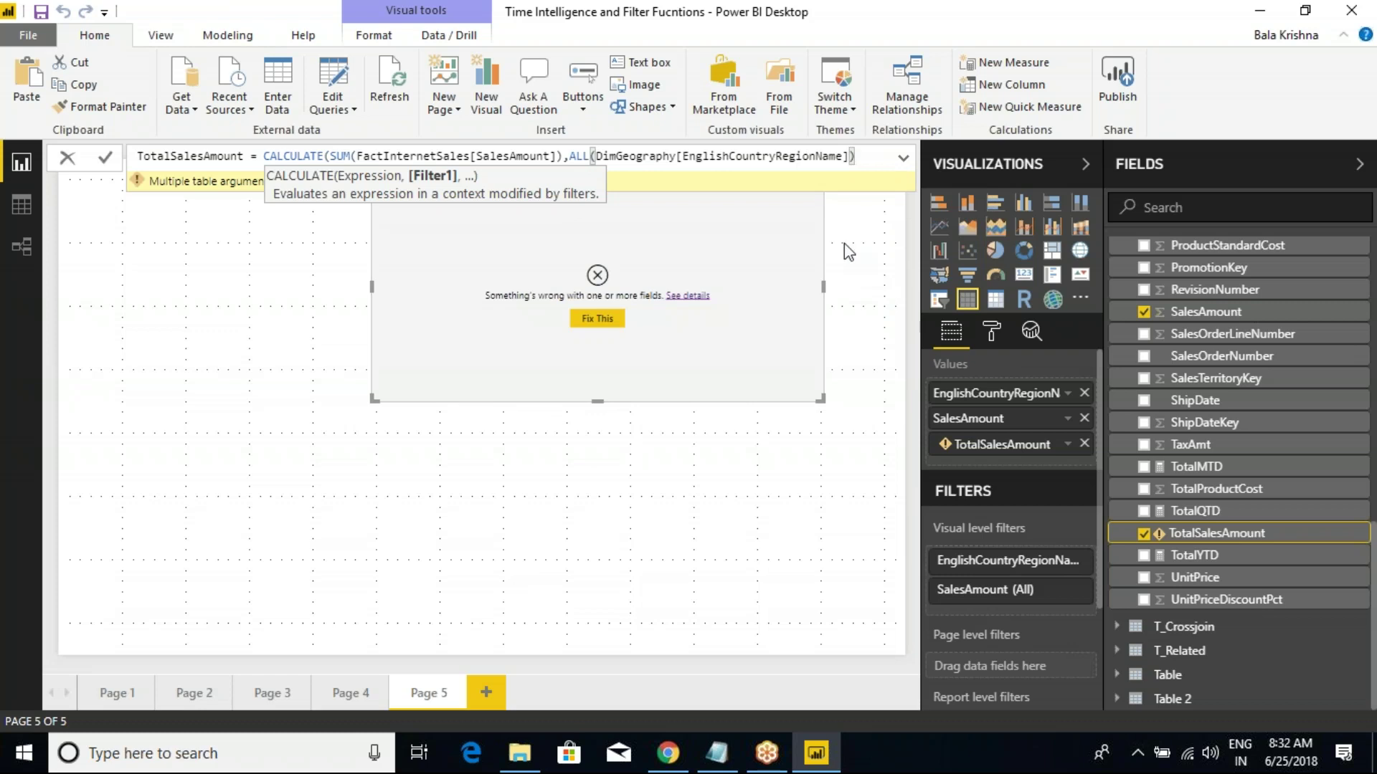
pyautogui.write(')')
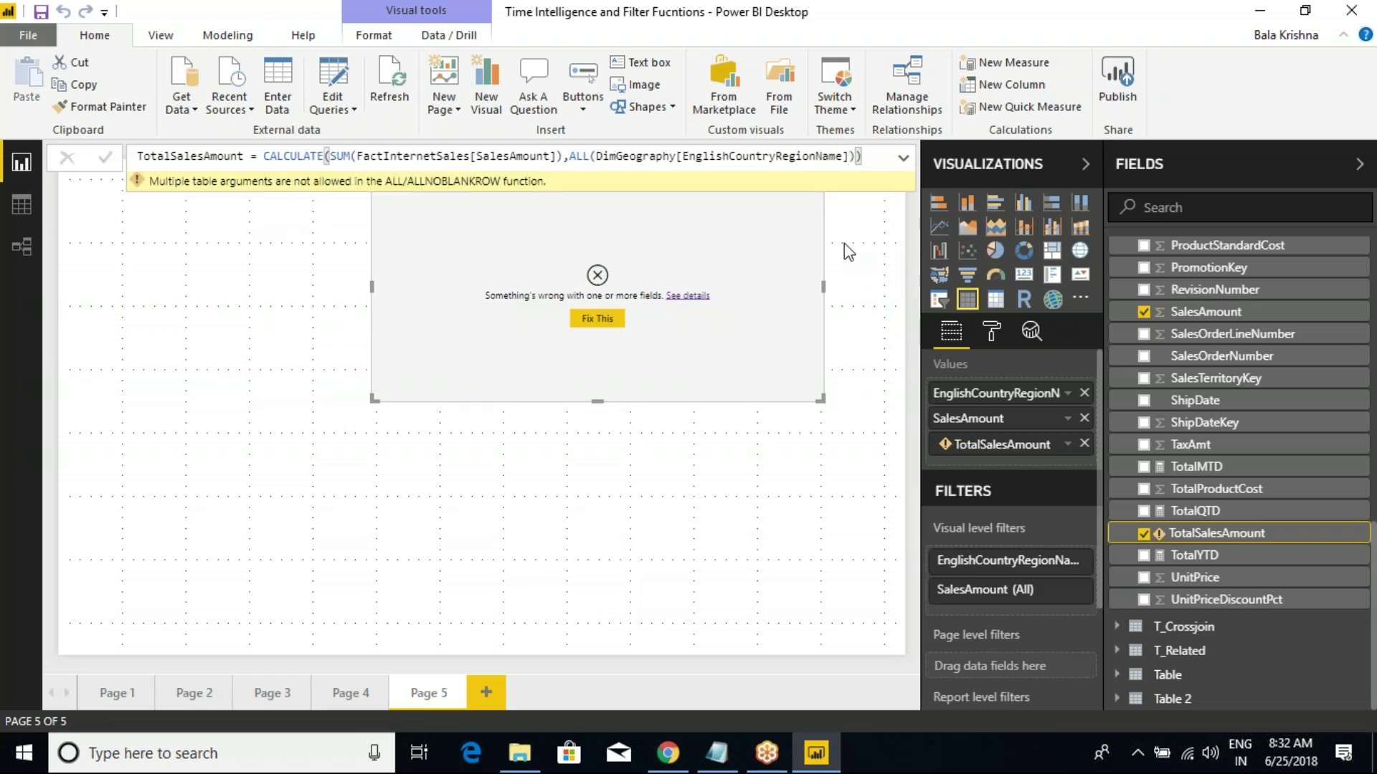
pyautogui.press('Return')
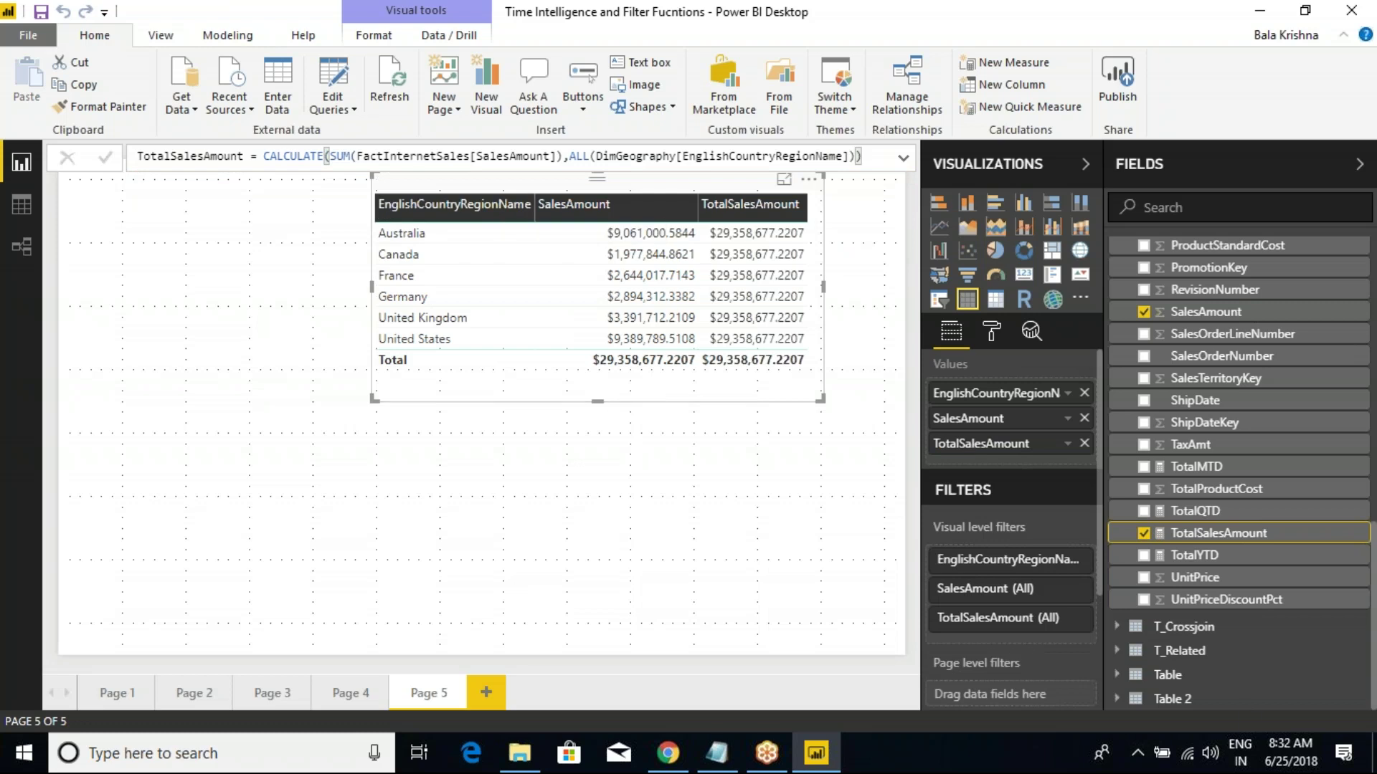
# Step: Widen the table visual slightly, along with its TotalSalesAmount column
pyautogui.moveTo(822, 400); pyautogui.dragTo(844, 398)
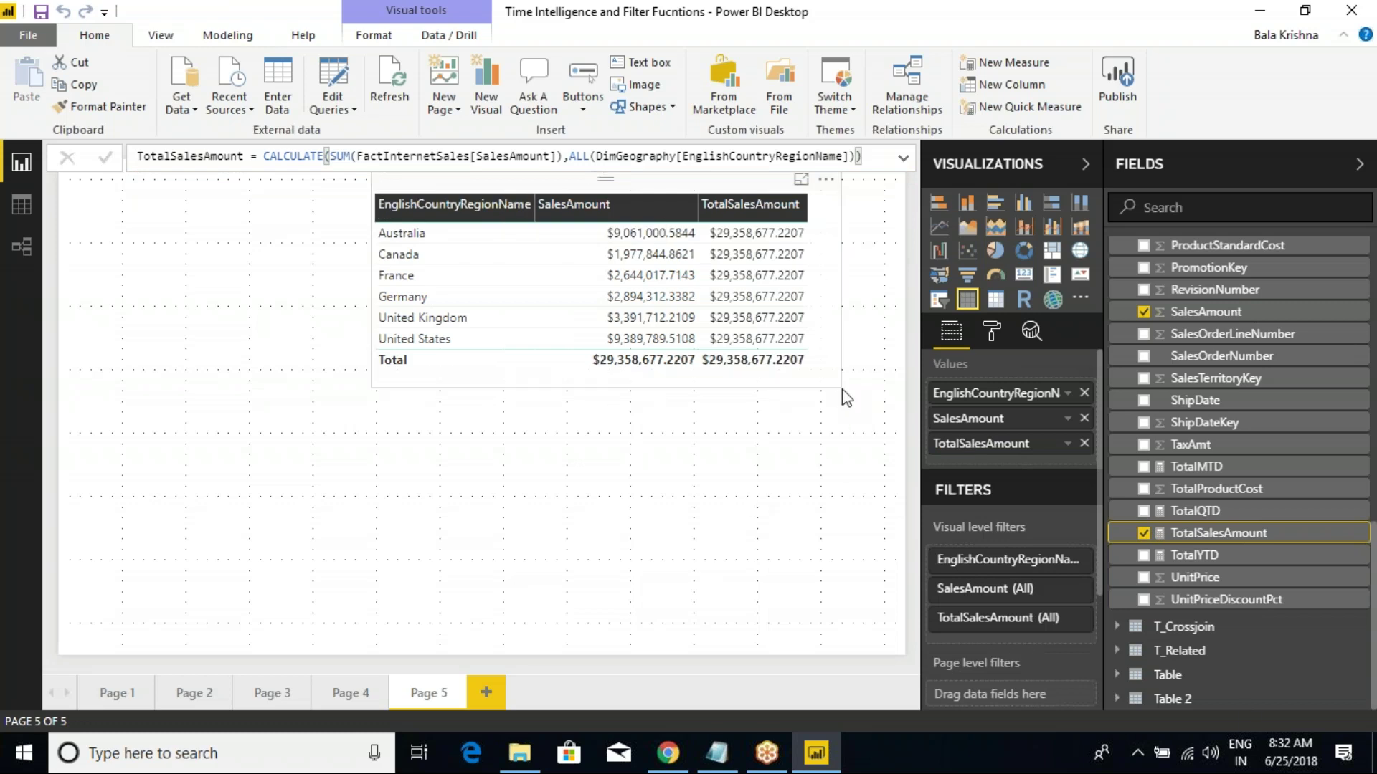
pyautogui.click(847, 397)
pyautogui.moveTo(811, 205); pyautogui.dragTo(816, 205)
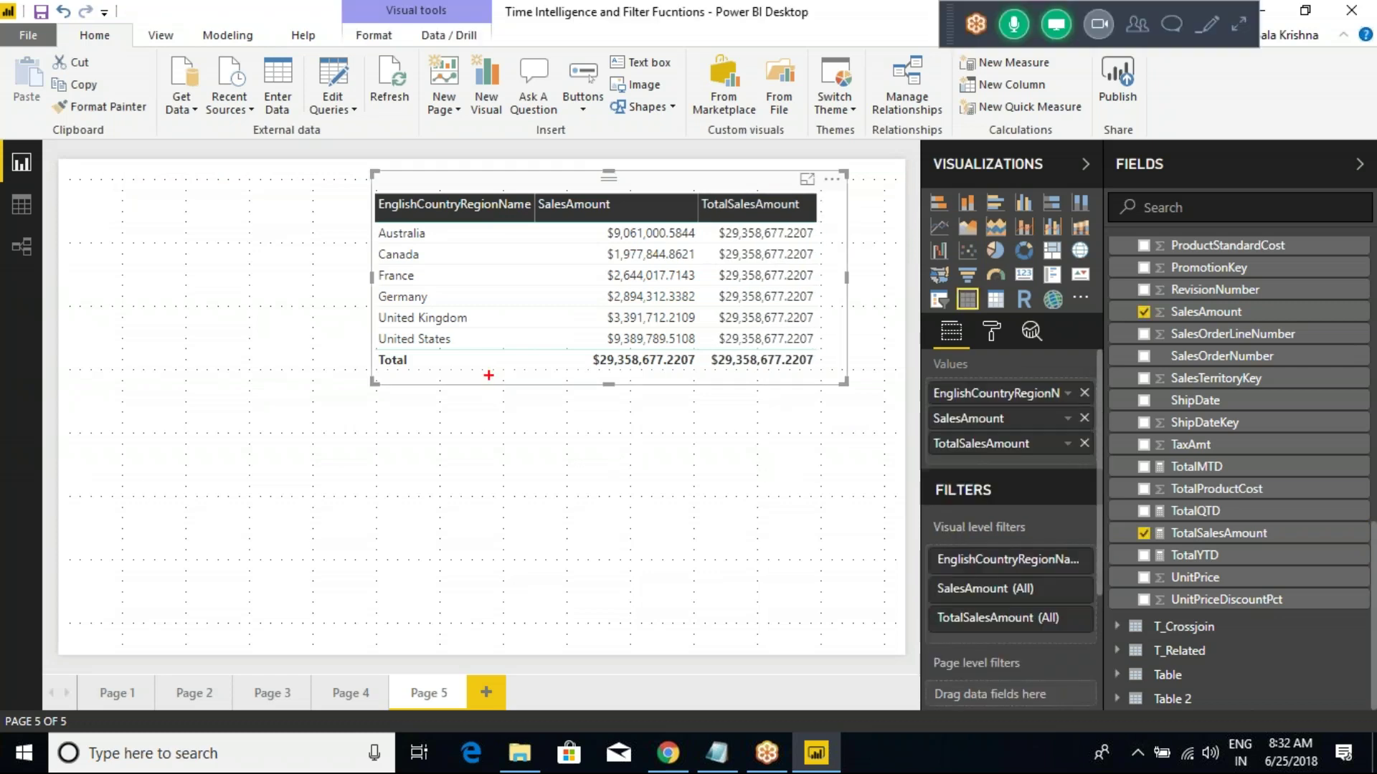
pyautogui.moveTo(593, 471)
pyautogui.mouseDown()
pyautogui.moveTo(592, 441)
pyautogui.moveTo(611, 466)
pyautogui.mouseUp()
pyautogui.moveTo(617, 418); pyautogui.dragTo(638, 469)
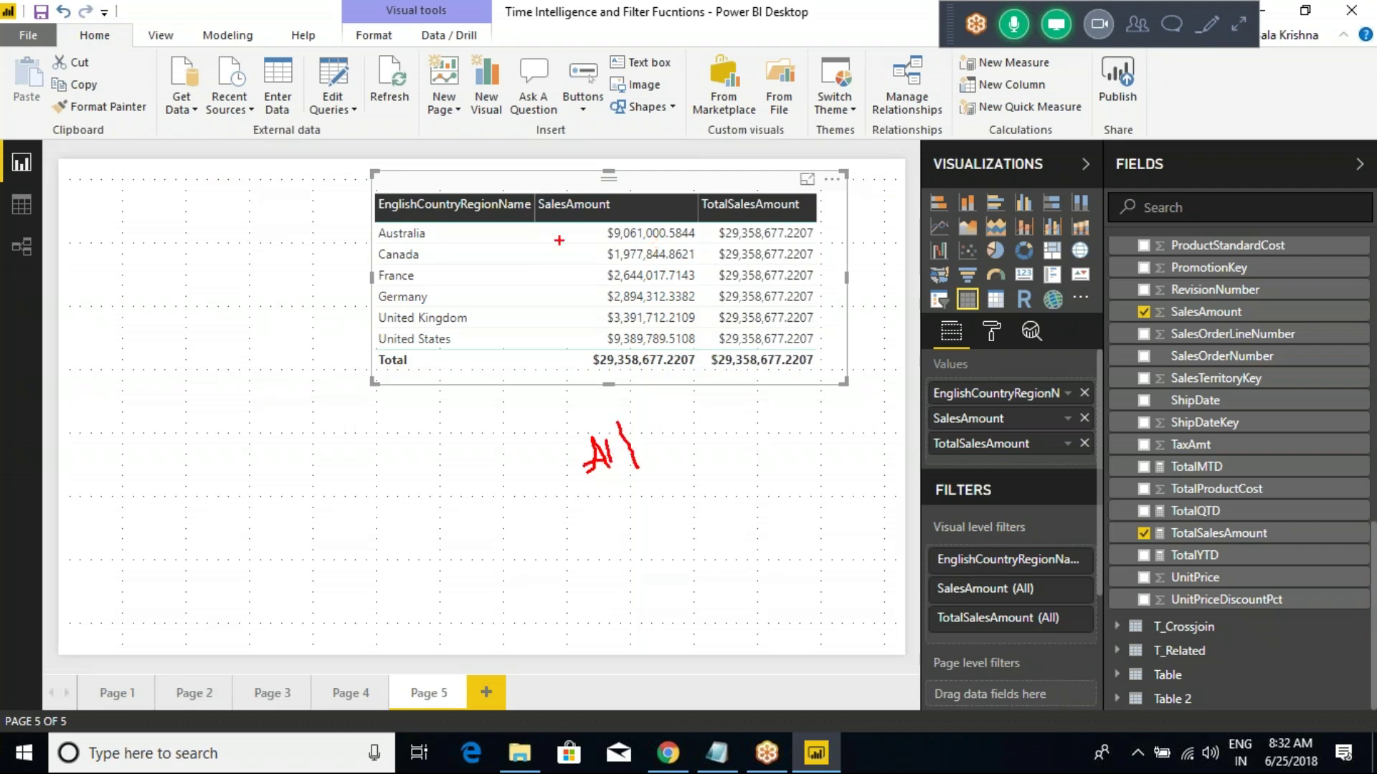
pyautogui.moveTo(448, 238); pyautogui.dragTo(576, 241)
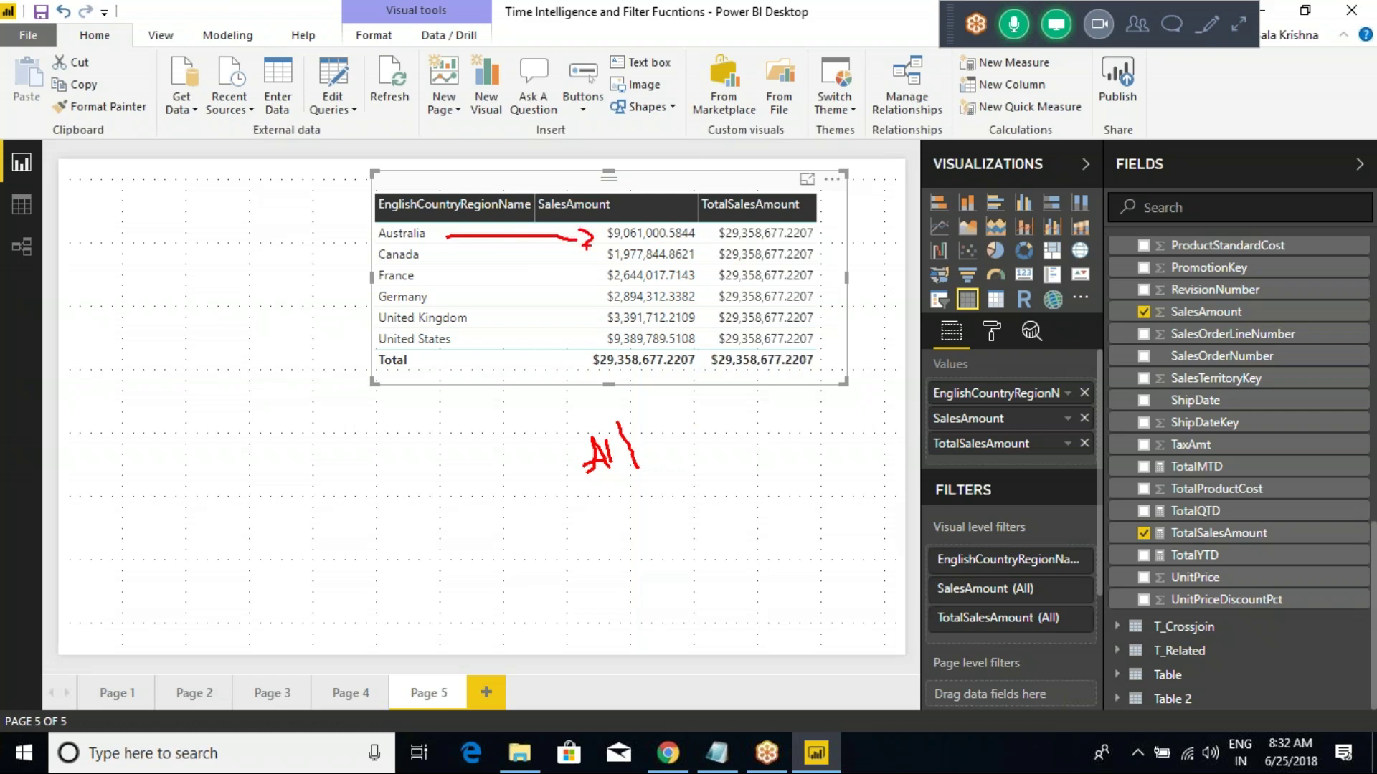
pyautogui.moveTo(591, 436)
pyautogui.mouseDown()
pyautogui.moveTo(578, 477)
pyautogui.moveTo(652, 441)
pyautogui.moveTo(591, 428)
pyautogui.mouseUp()
pyautogui.moveTo(405, 226)
pyautogui.mouseDown()
pyautogui.moveTo(347, 272)
pyautogui.moveTo(475, 315)
pyautogui.moveTo(399, 234)
pyautogui.mouseUp()
pyautogui.moveTo(578, 353)
pyautogui.mouseDown()
pyautogui.moveTo(599, 382)
pyautogui.moveTo(653, 383)
pyautogui.moveTo(618, 356)
pyautogui.moveTo(581, 355)
pyautogui.mouseUp()
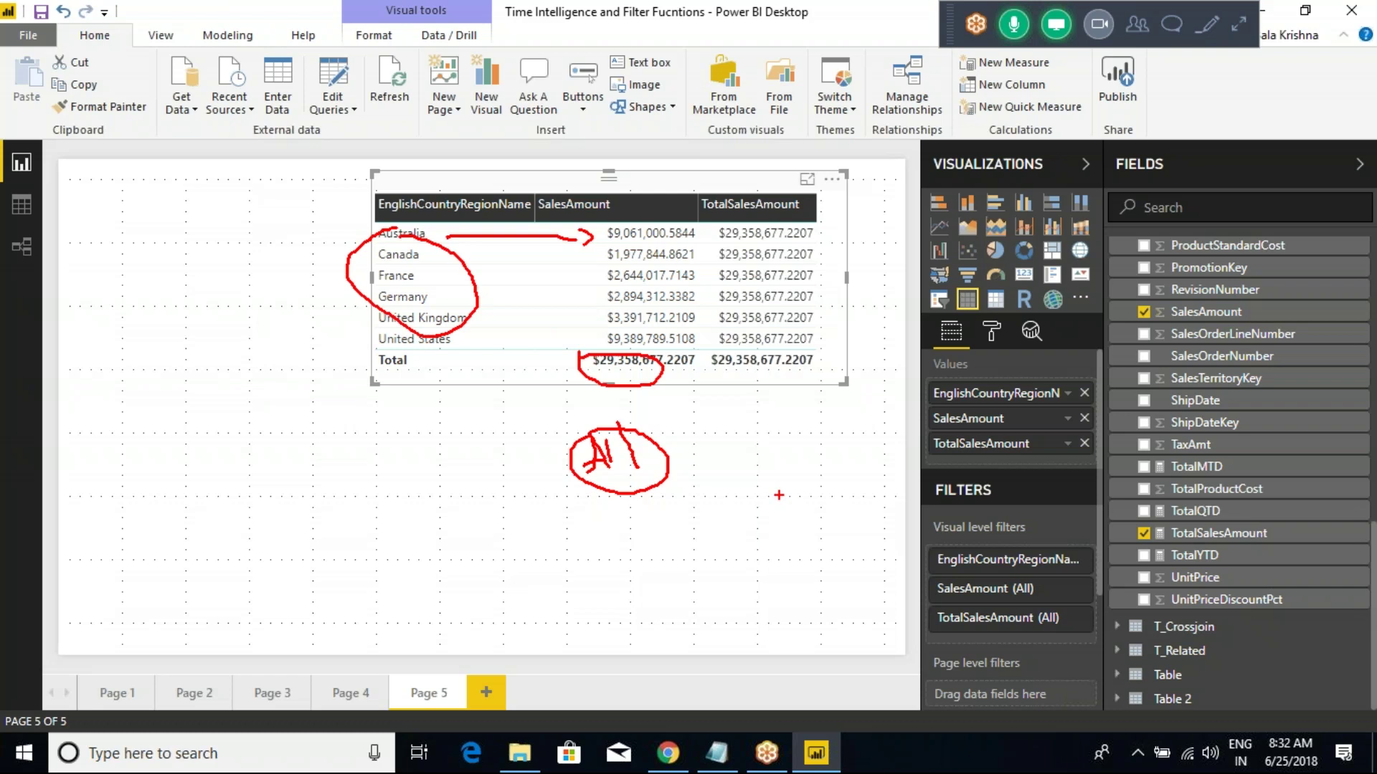
# Step: Try replacing ALL with ALLEXCEPT in the TotalSalesAmount measure's formula
pyautogui.click(1262, 534)
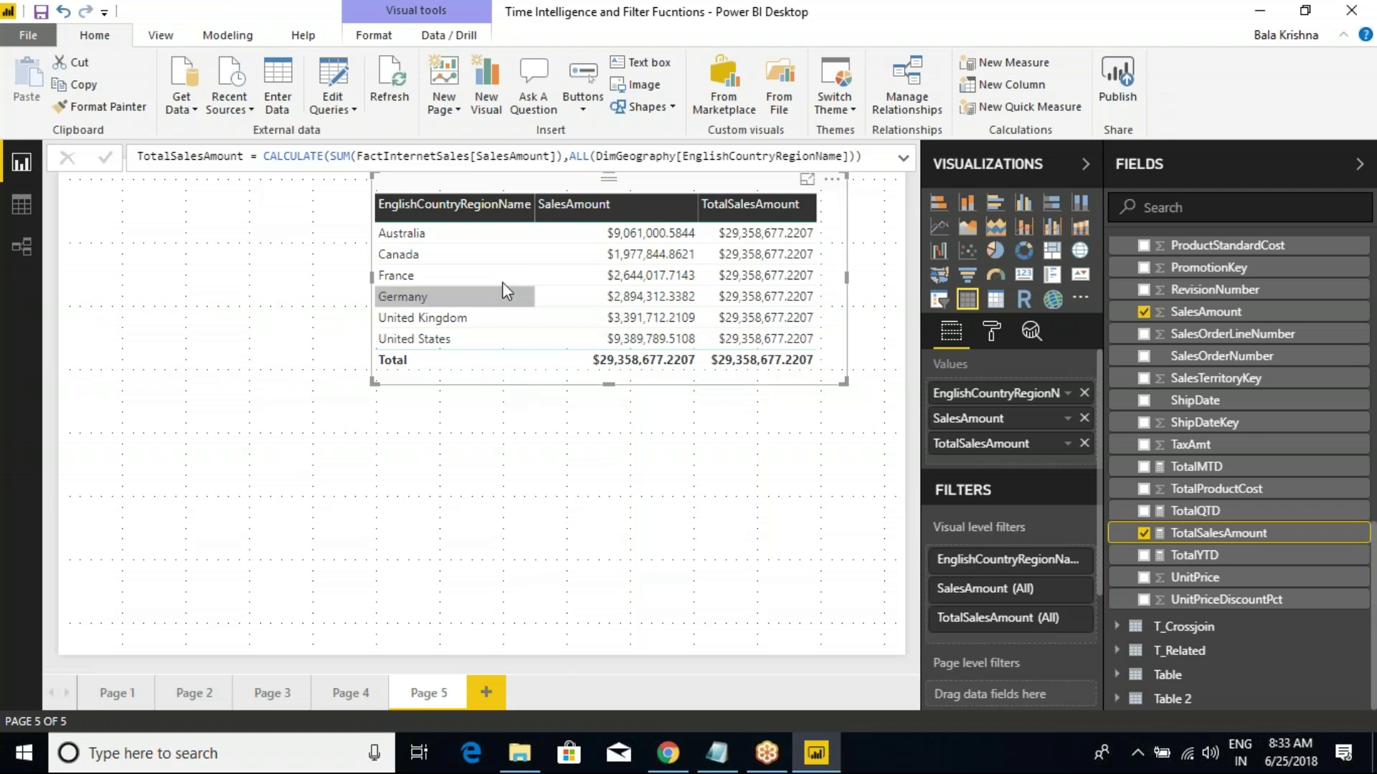
pyautogui.click(461, 255)
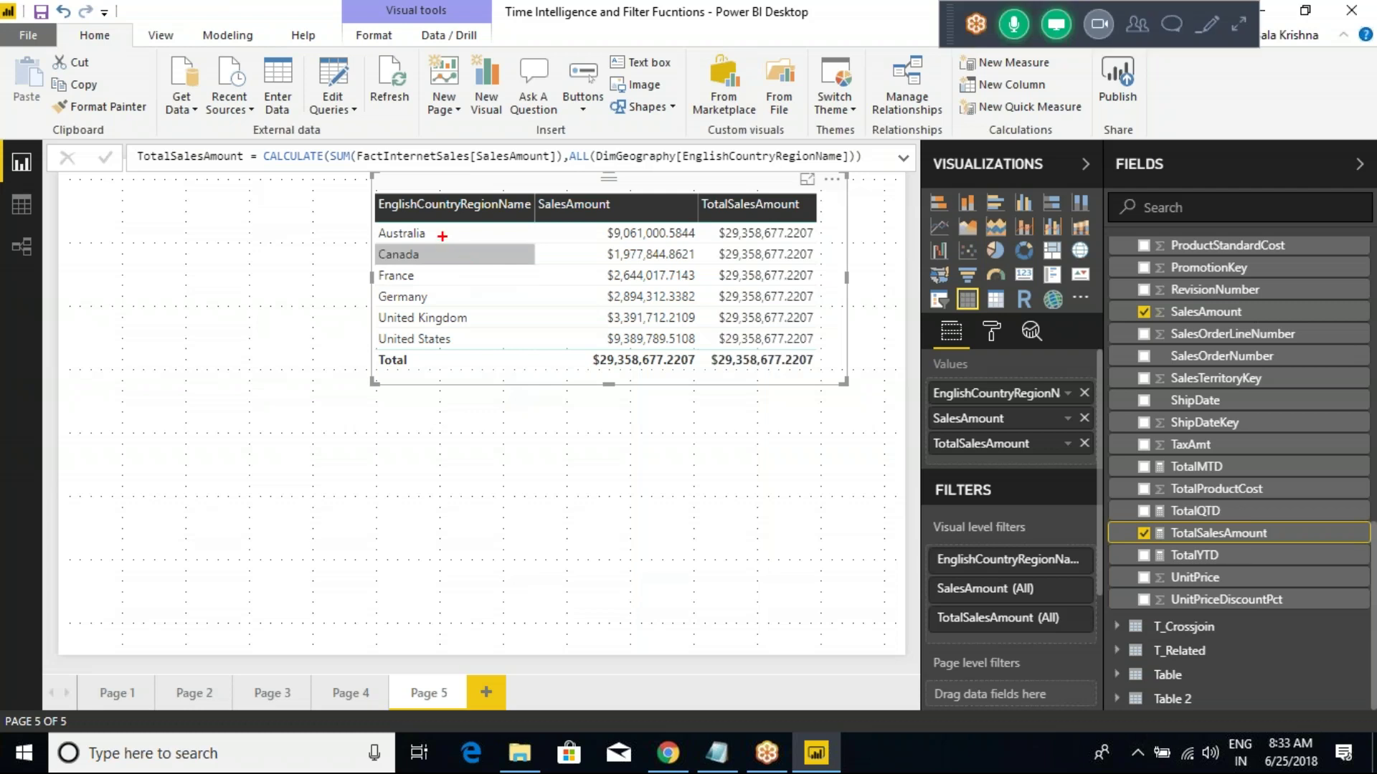
pyautogui.moveTo(453, 234); pyautogui.dragTo(518, 201)
pyautogui.click(591, 156)
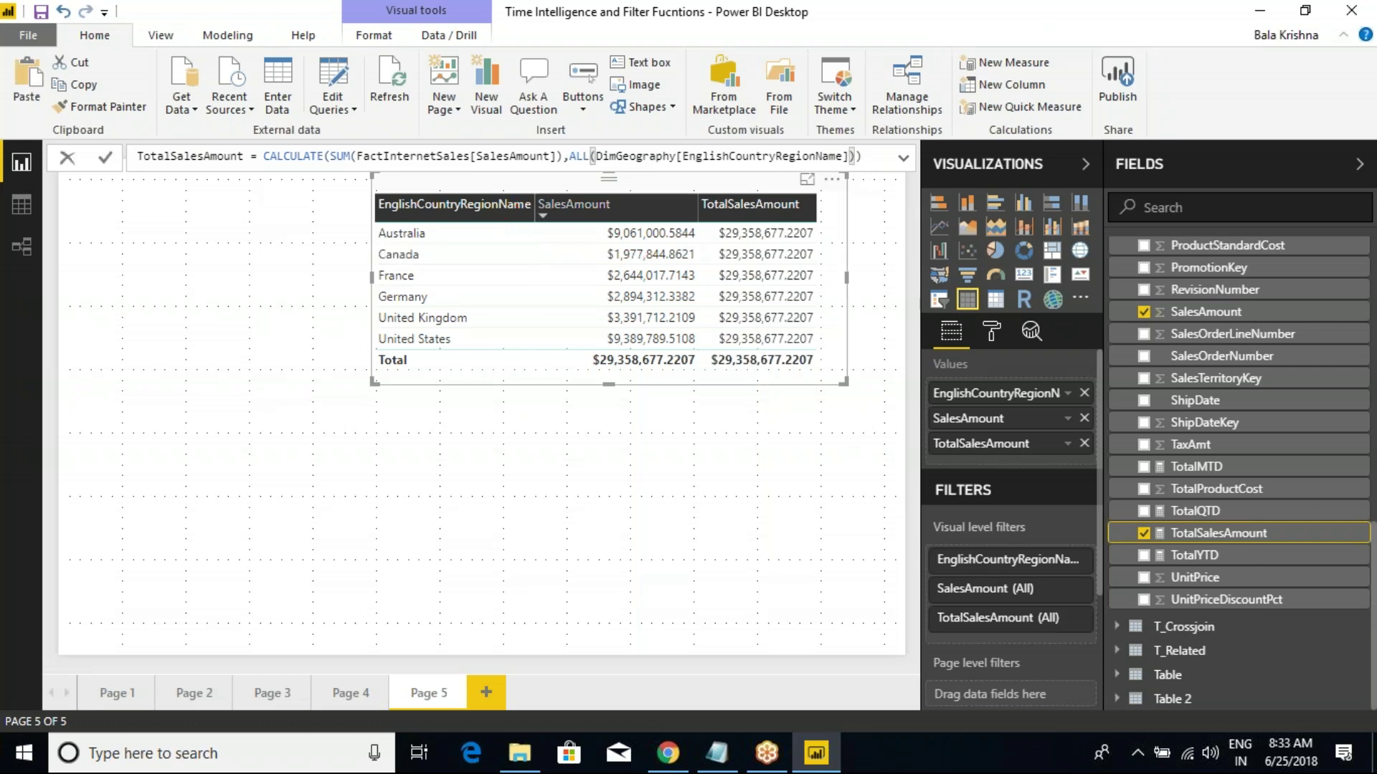
pyautogui.write('E')
pyautogui.press('Tab')
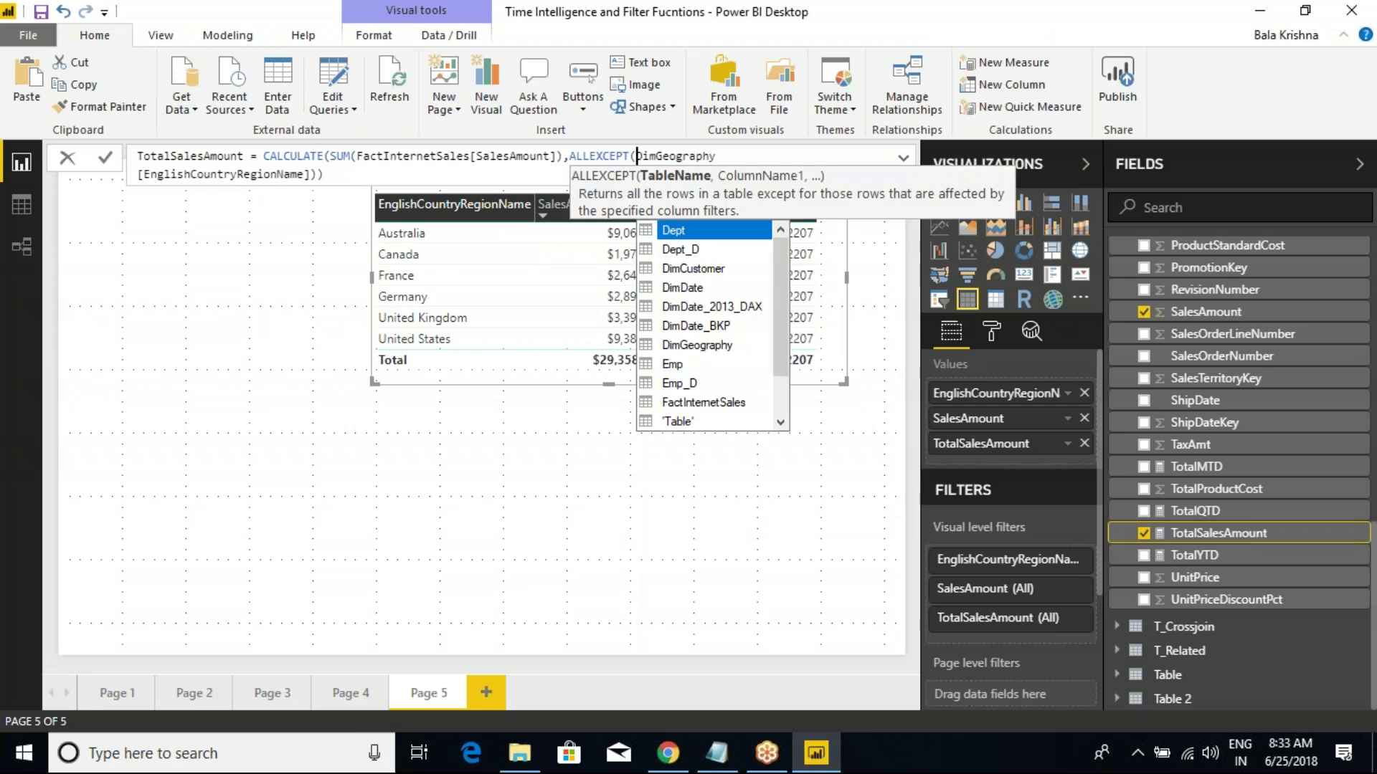
pyautogui.press('Escape')
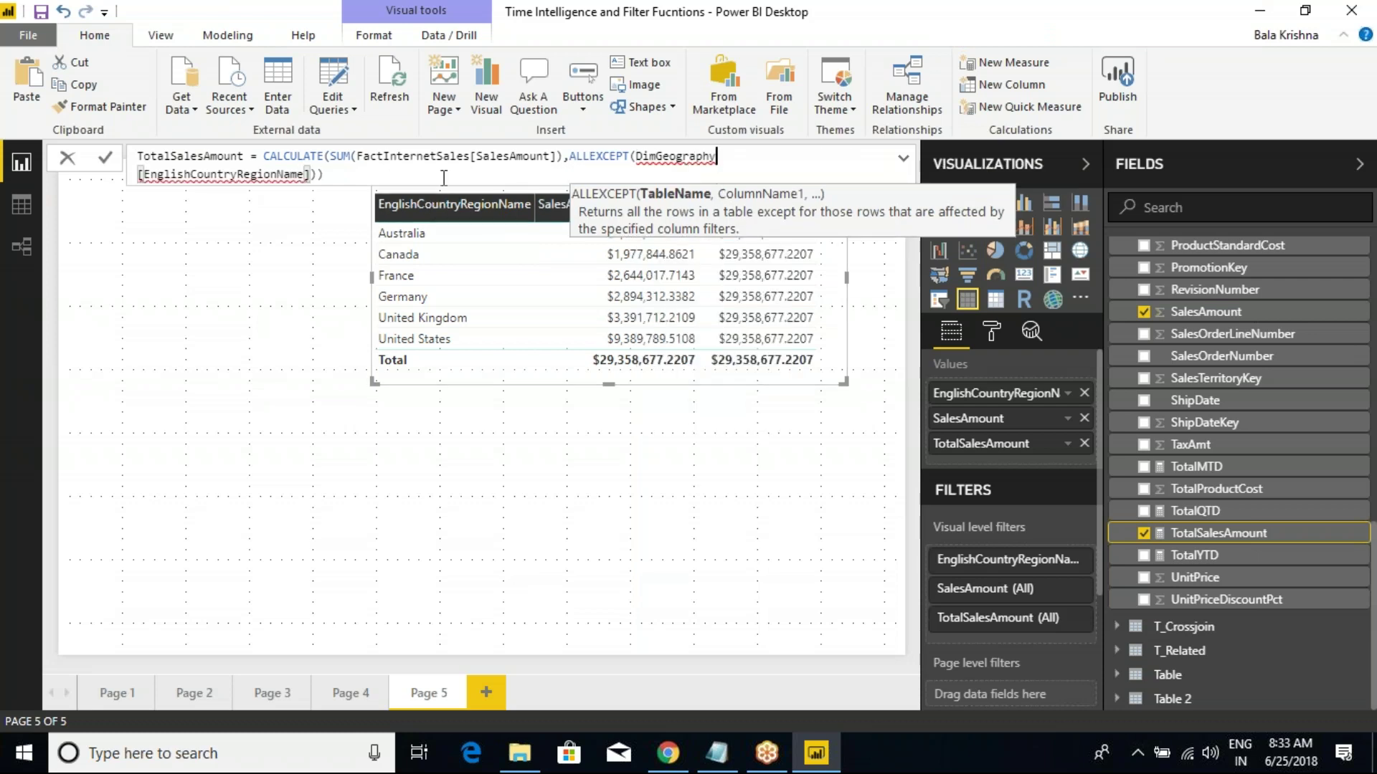
pyautogui.click(443, 178)
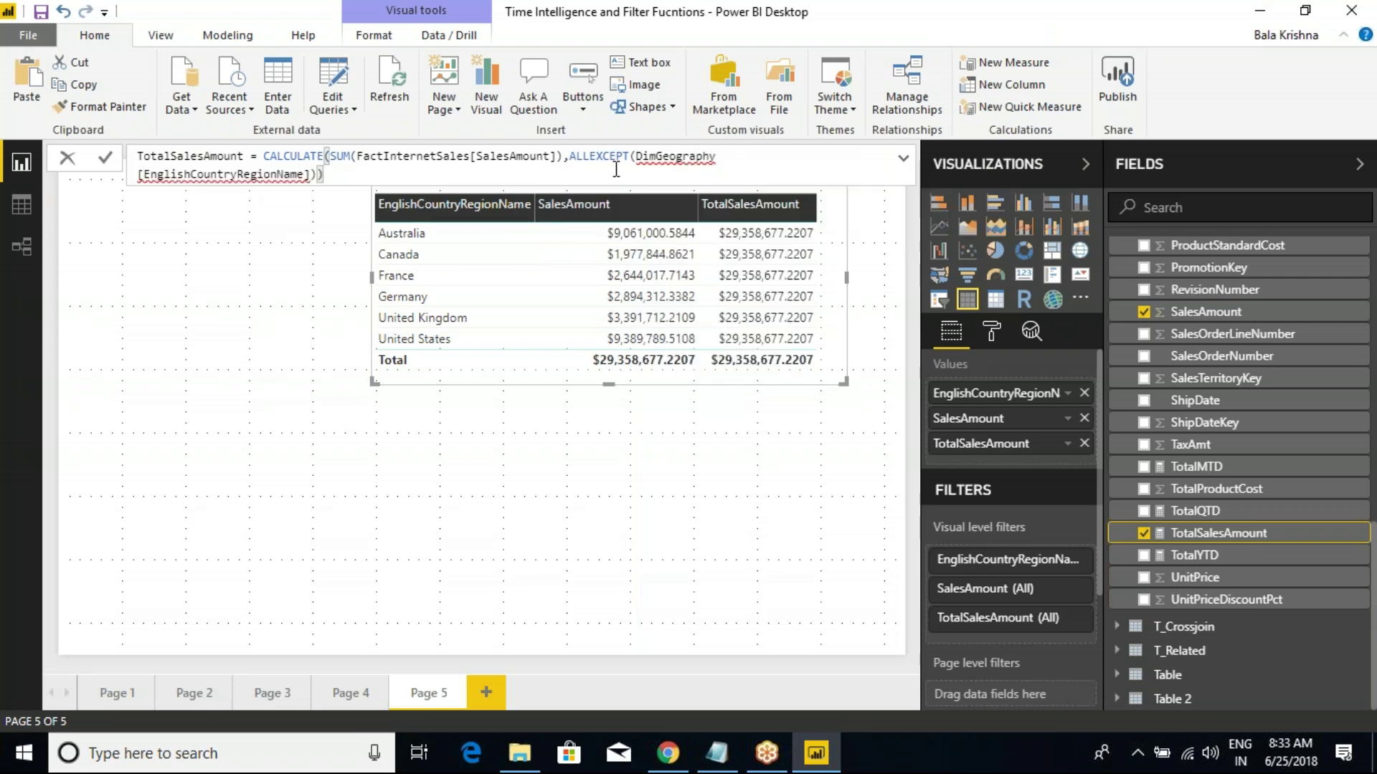
# Step: Undo the ALLEXCEPT edit and commit the TotalSalesAmount formula with ALL
pyautogui.hotkey('ctrl', 'z')
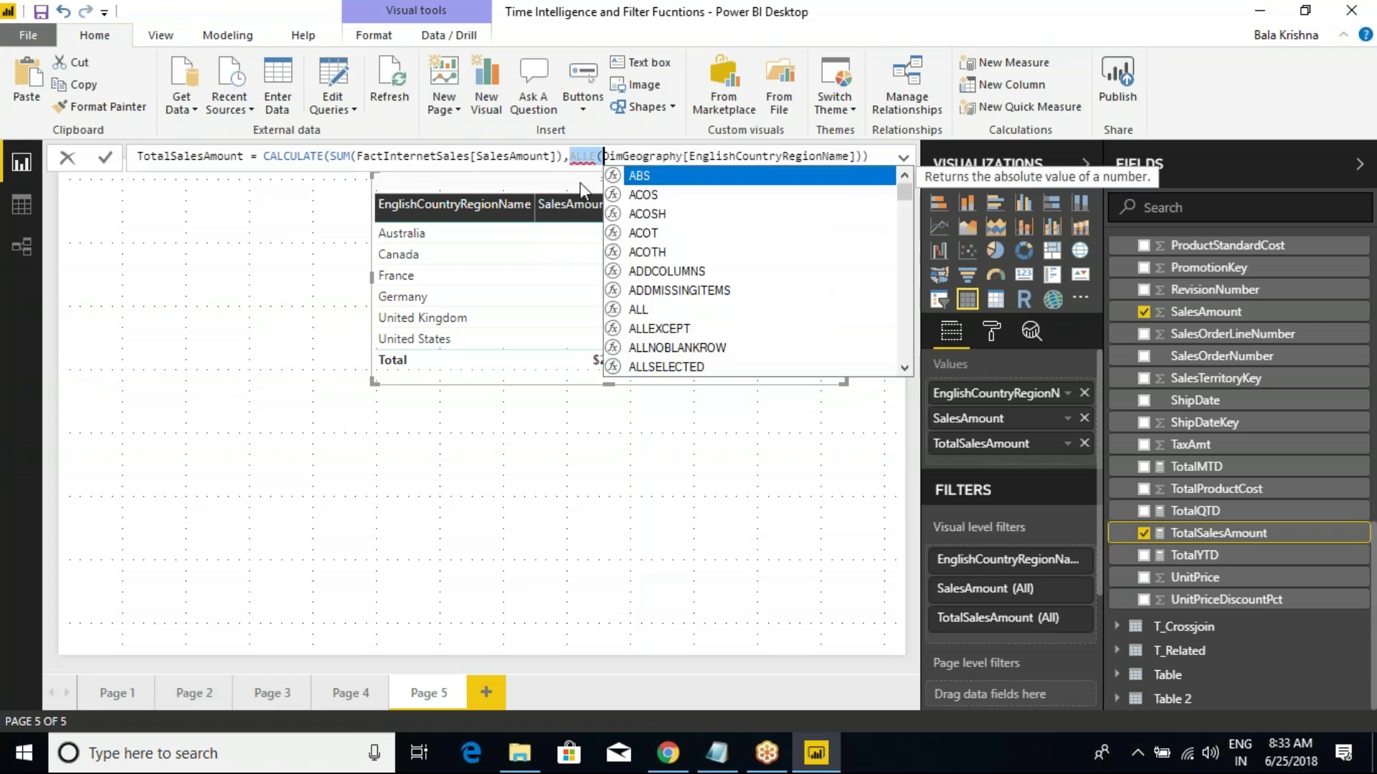
pyautogui.hotkey('ctrl', 'z')
pyautogui.press('Return')
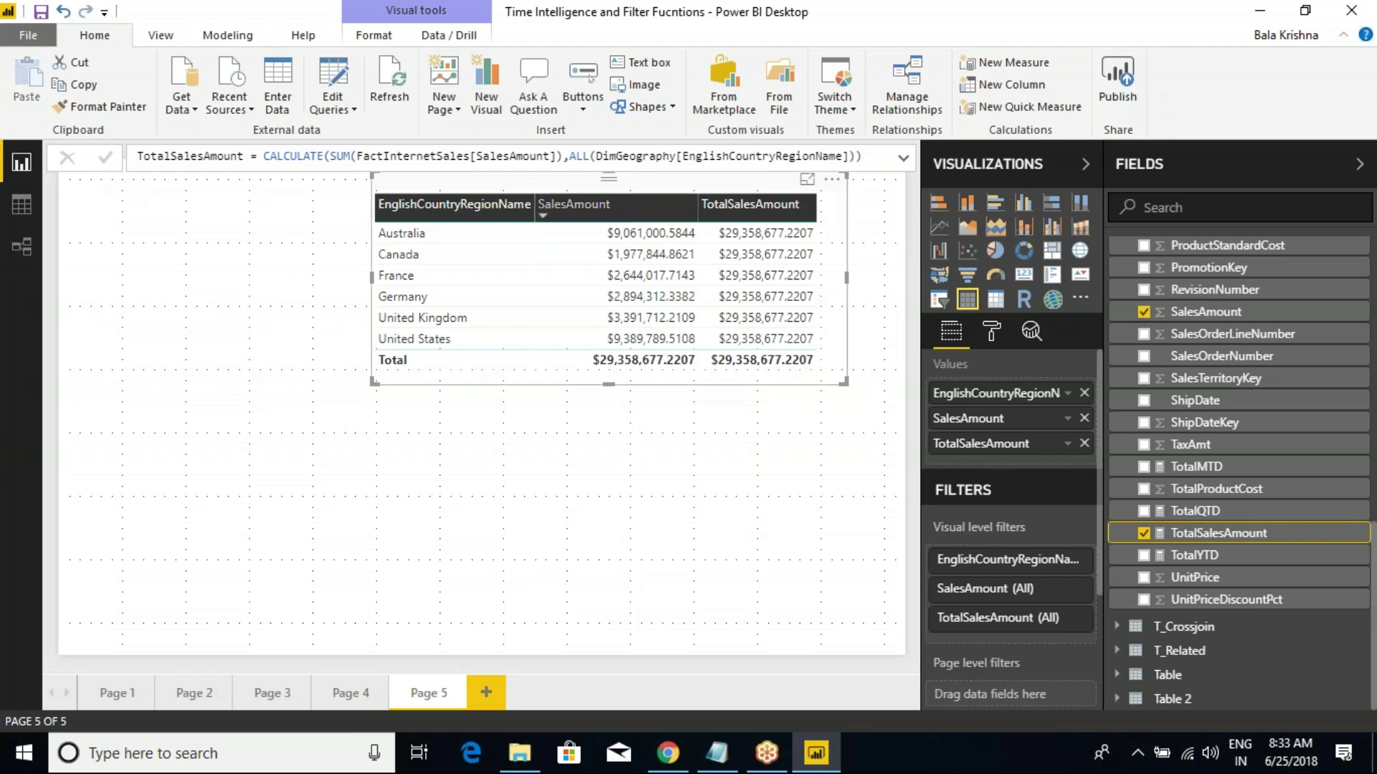
pyautogui.click(875, 156)
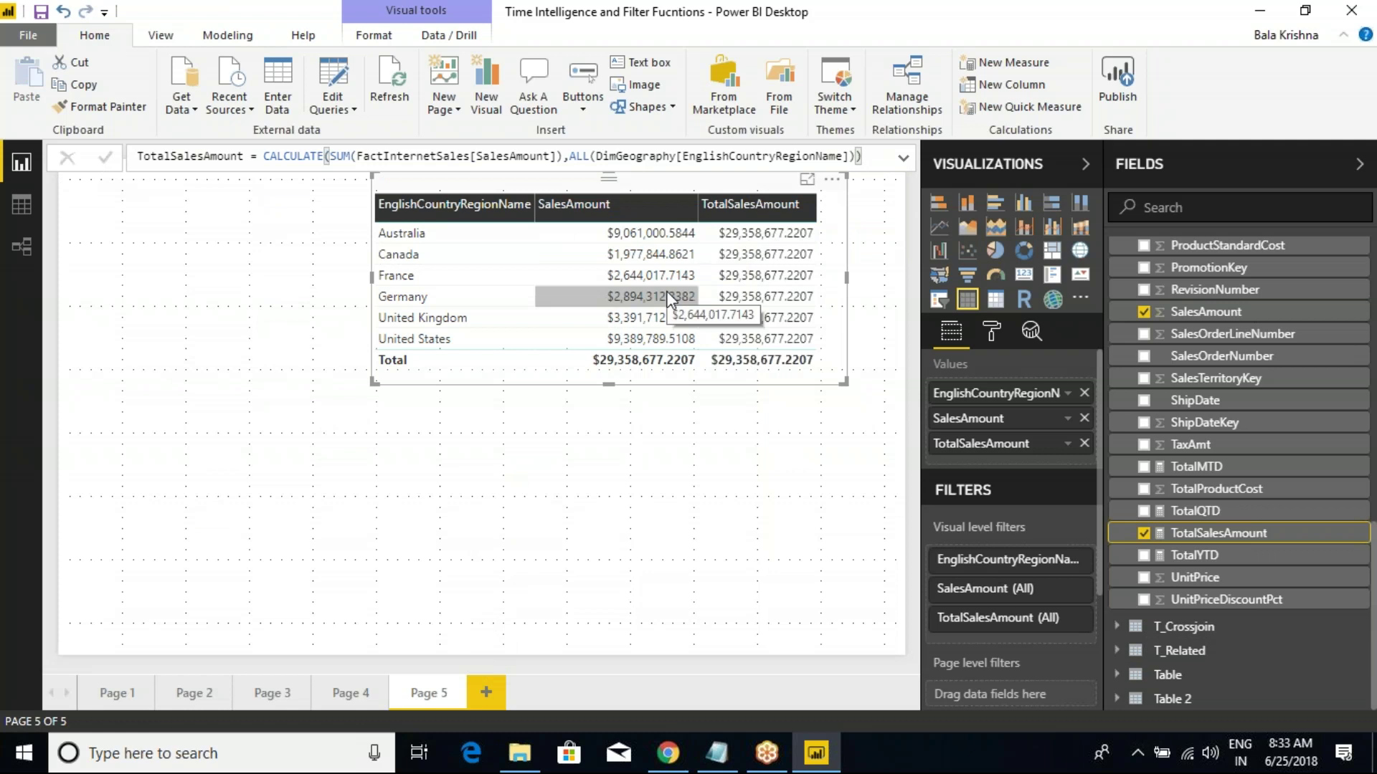
pyautogui.moveTo(816, 190); pyautogui.dragTo(923, 371)
pyautogui.moveTo(610, 215); pyautogui.dragTo(637, 175)
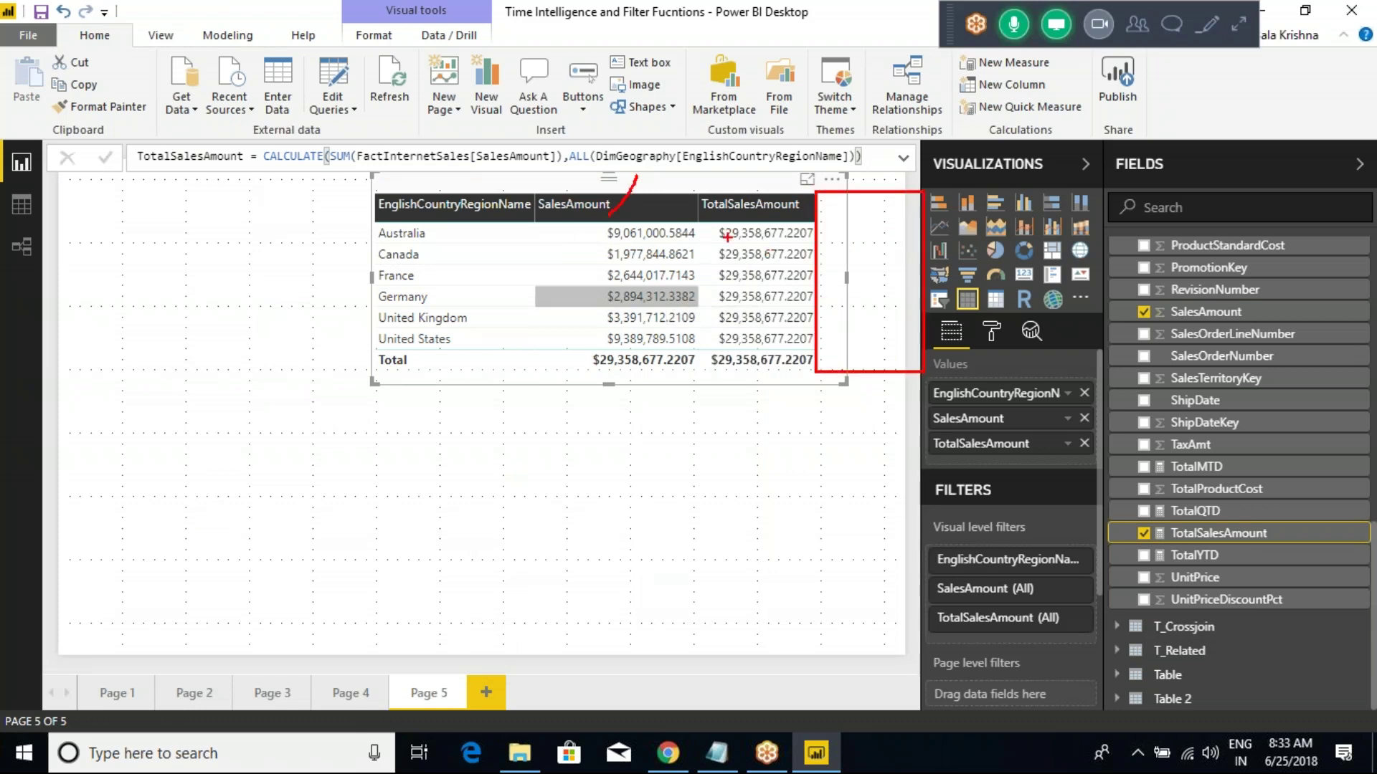
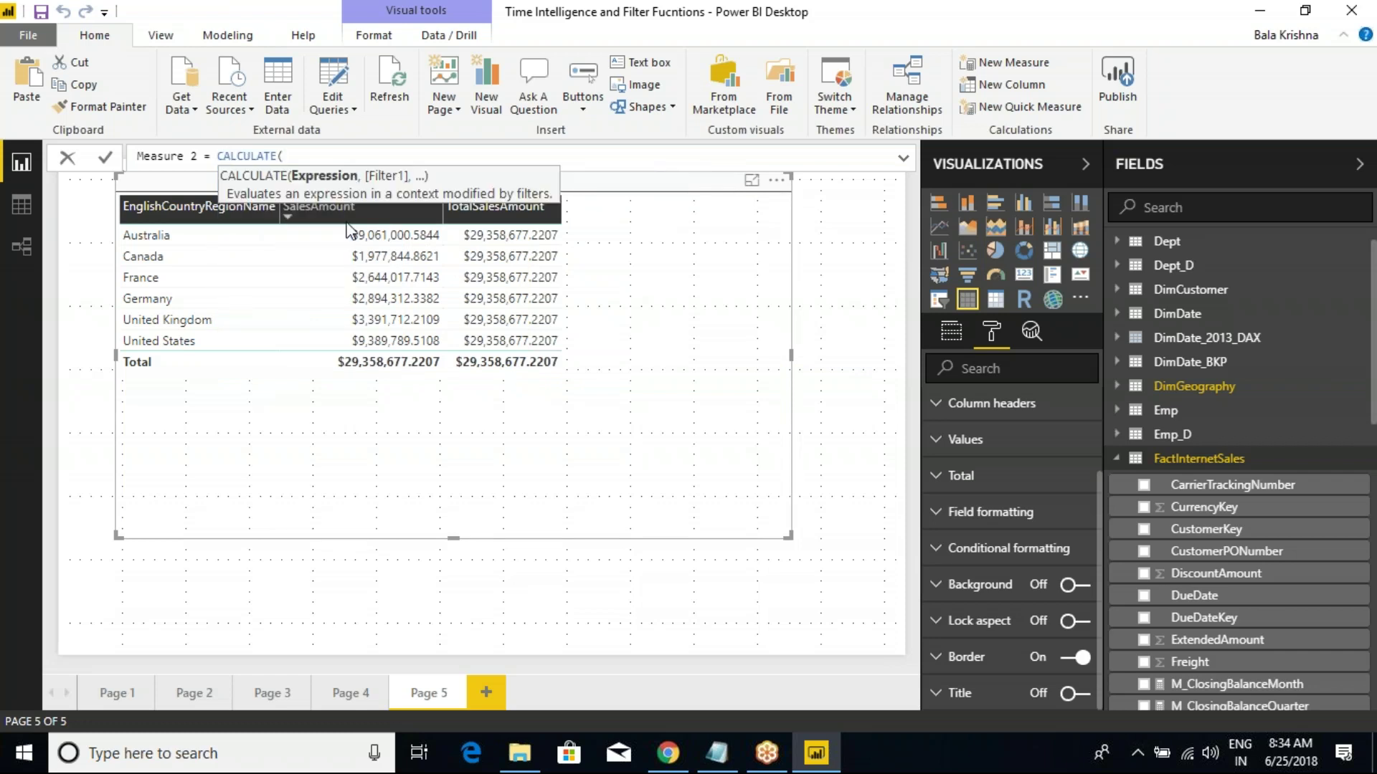
# Step: Enter SUM(FactInternetSales[SalesAmount]) as the expression inside CALCULATE in the Measure 2 formula
pyautogui.write('SUM(sales')
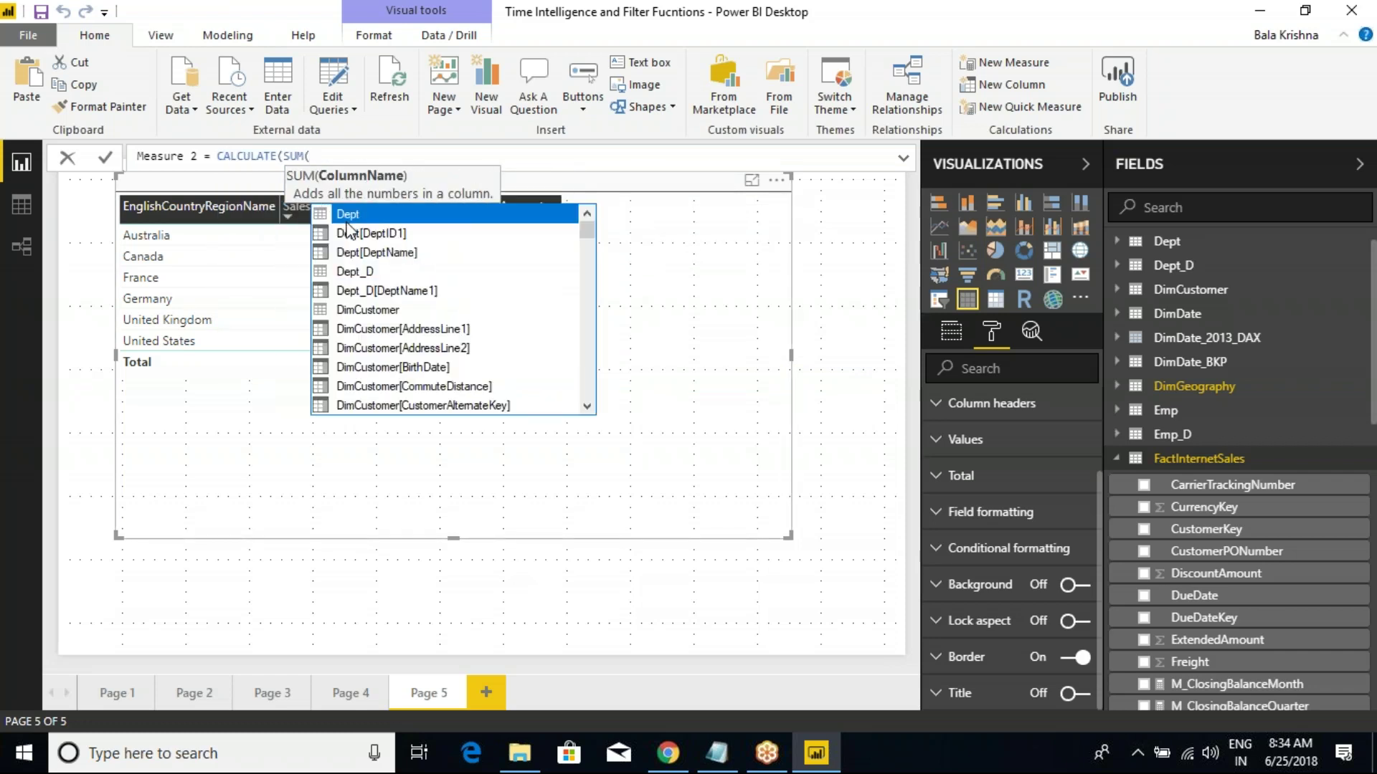
pyautogui.press('Tab')
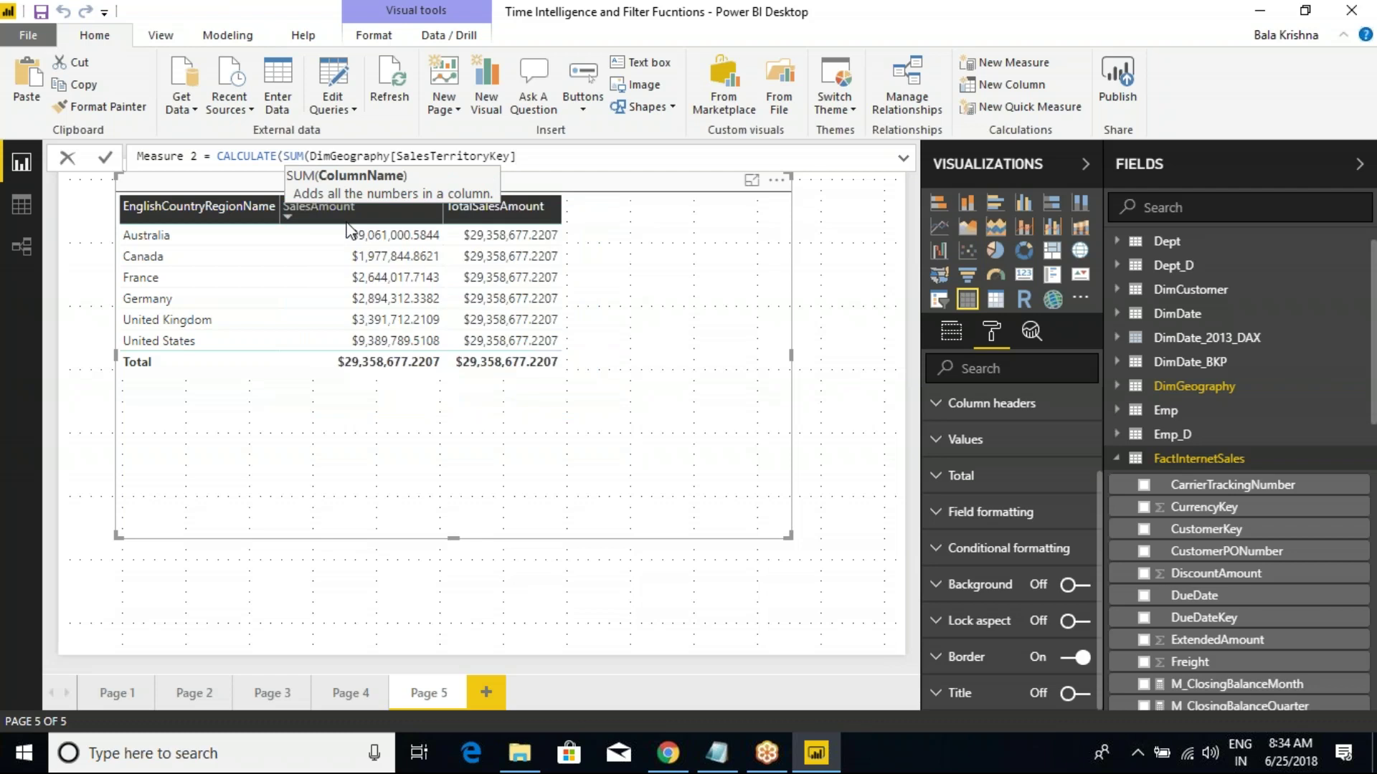
pyautogui.press('BackSpace')
pyautogui.press('BackSpace')
pyautogui.press('BackSpace')
pyautogui.press('BackSpace')
pyautogui.press('BackSpace')
pyautogui.press('BackSpace')
pyautogui.press('BackSpace')
pyautogui.press('BackSpace')
pyautogui.press('BackSpace')
pyautogui.press('BackSpace')
pyautogui.press('BackSpace')
pyautogui.press('BackSpace')
pyautogui.press('BackSpace')
pyautogui.press('BackSpace')
pyautogui.press('BackSpace')
pyautogui.press('BackSpace')
pyautogui.press('BackSpace')
pyautogui.press('BackSpace')
pyautogui.press('BackSpace')
pyautogui.press('BackSpace')
pyautogui.press('BackSpace')
pyautogui.write('SALESAM')
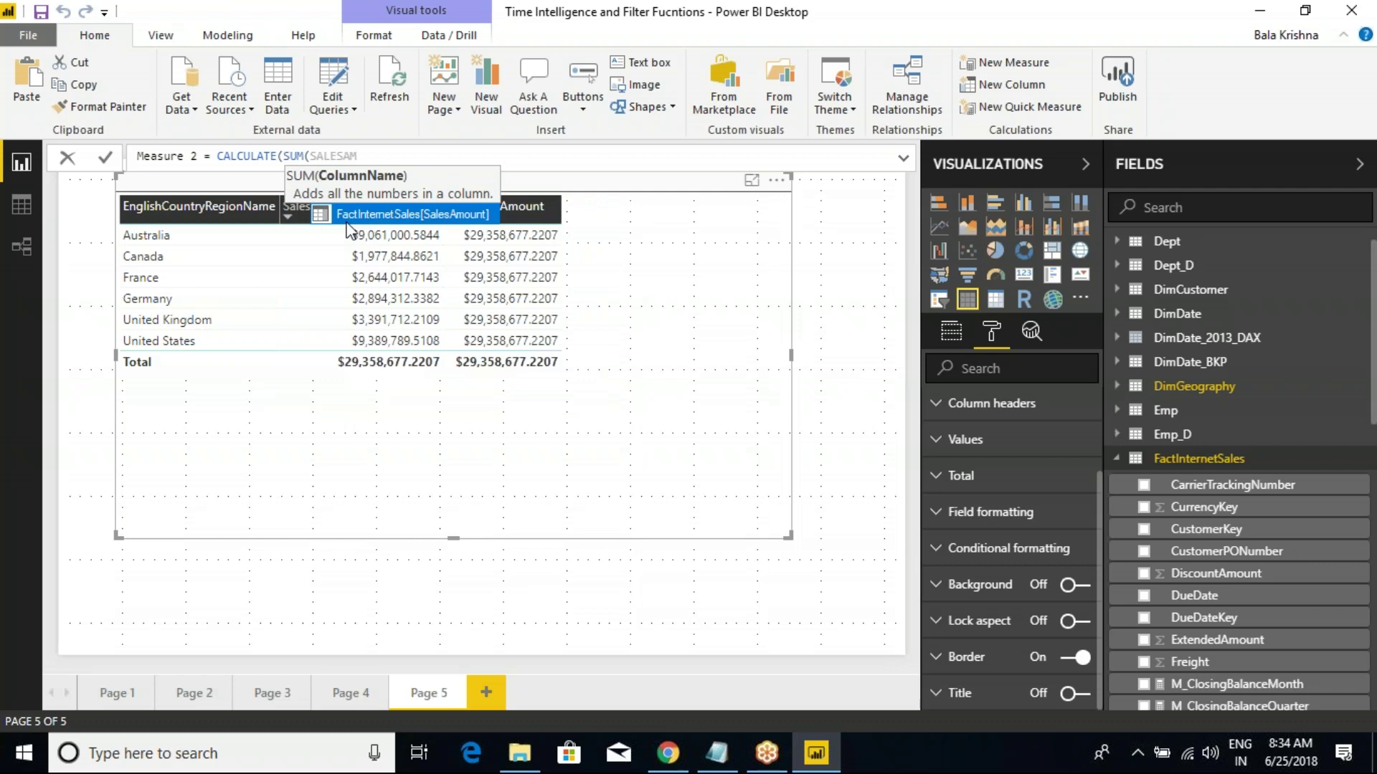
pyautogui.press('Tab')
pyautogui.write(')')
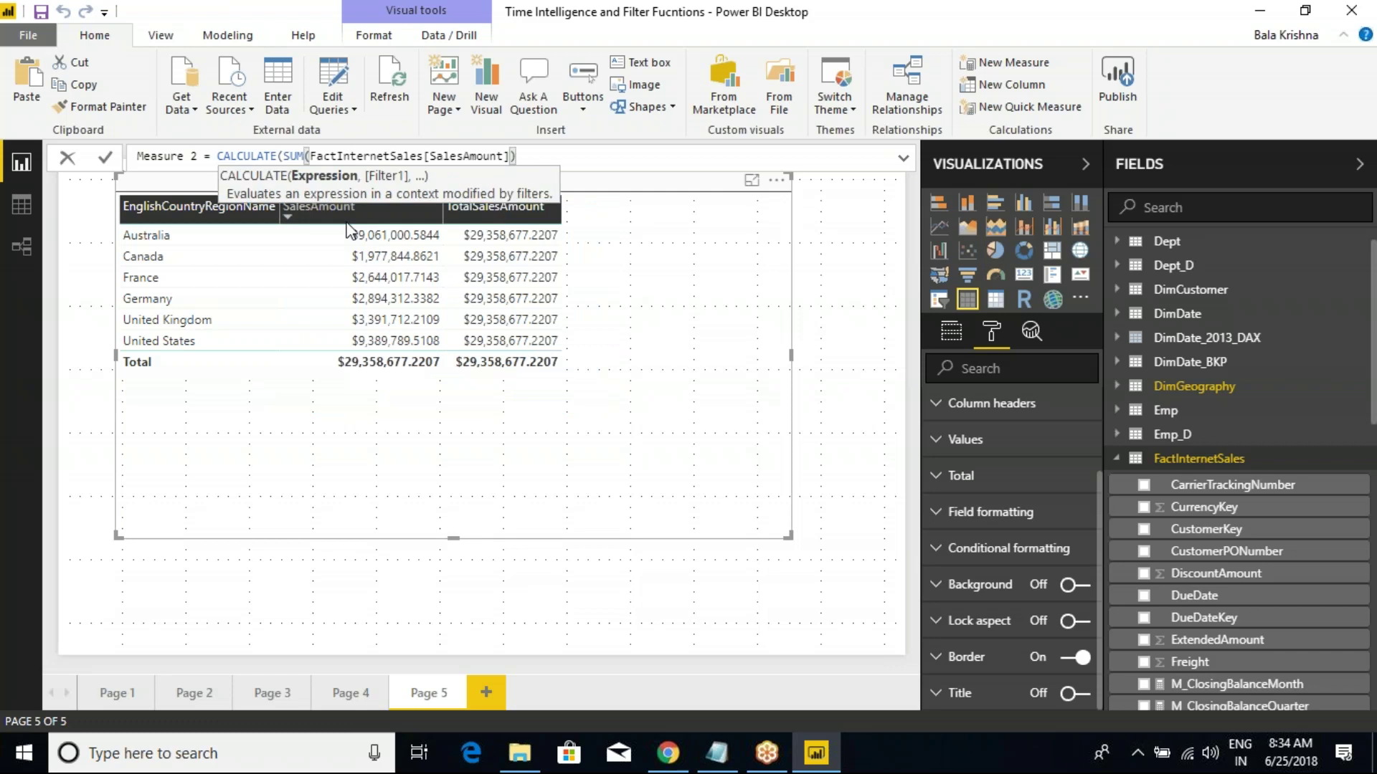
# Step: Divide the sum by [TotalSalesAmount], close the CALCULATE function, and commit Measure 2
pyautogui.write(',')
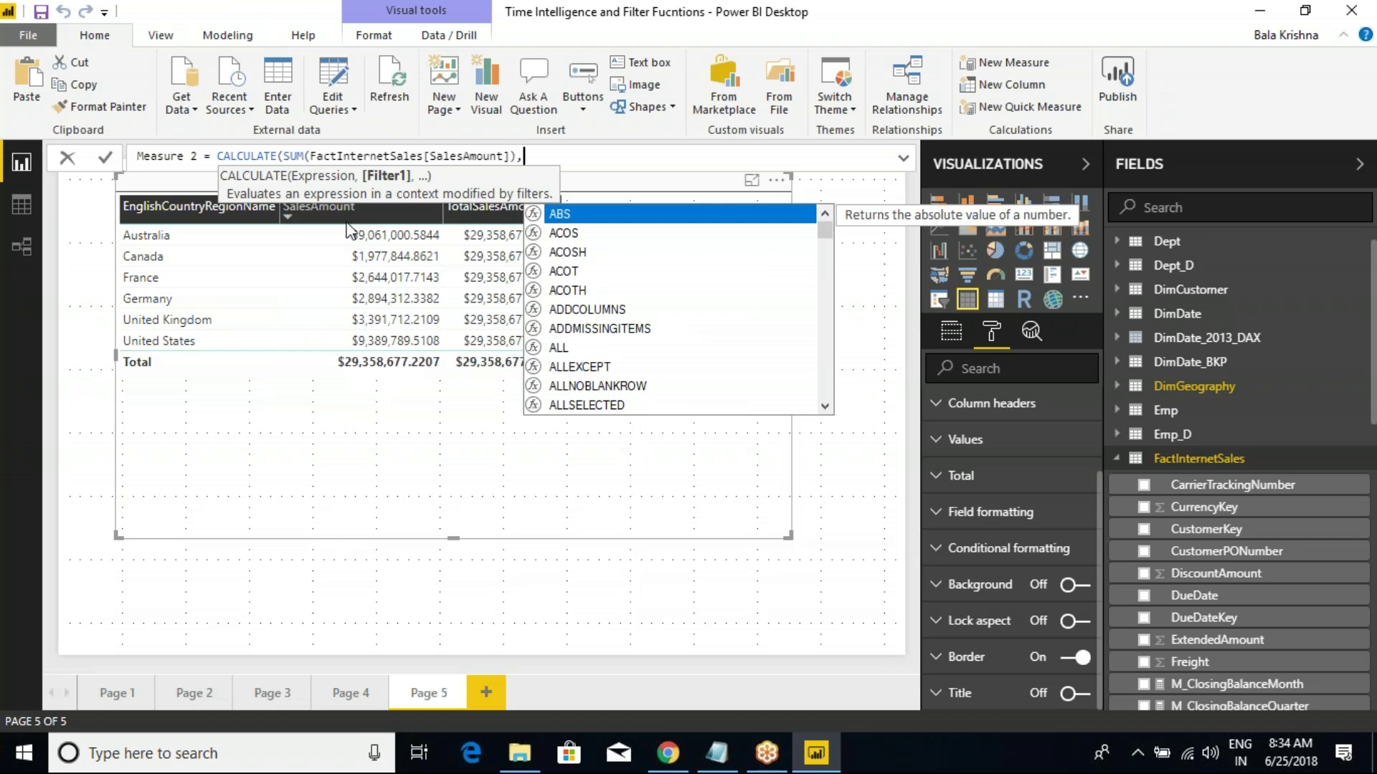
pyautogui.press('BackSpace')
pyautogui.write('/')
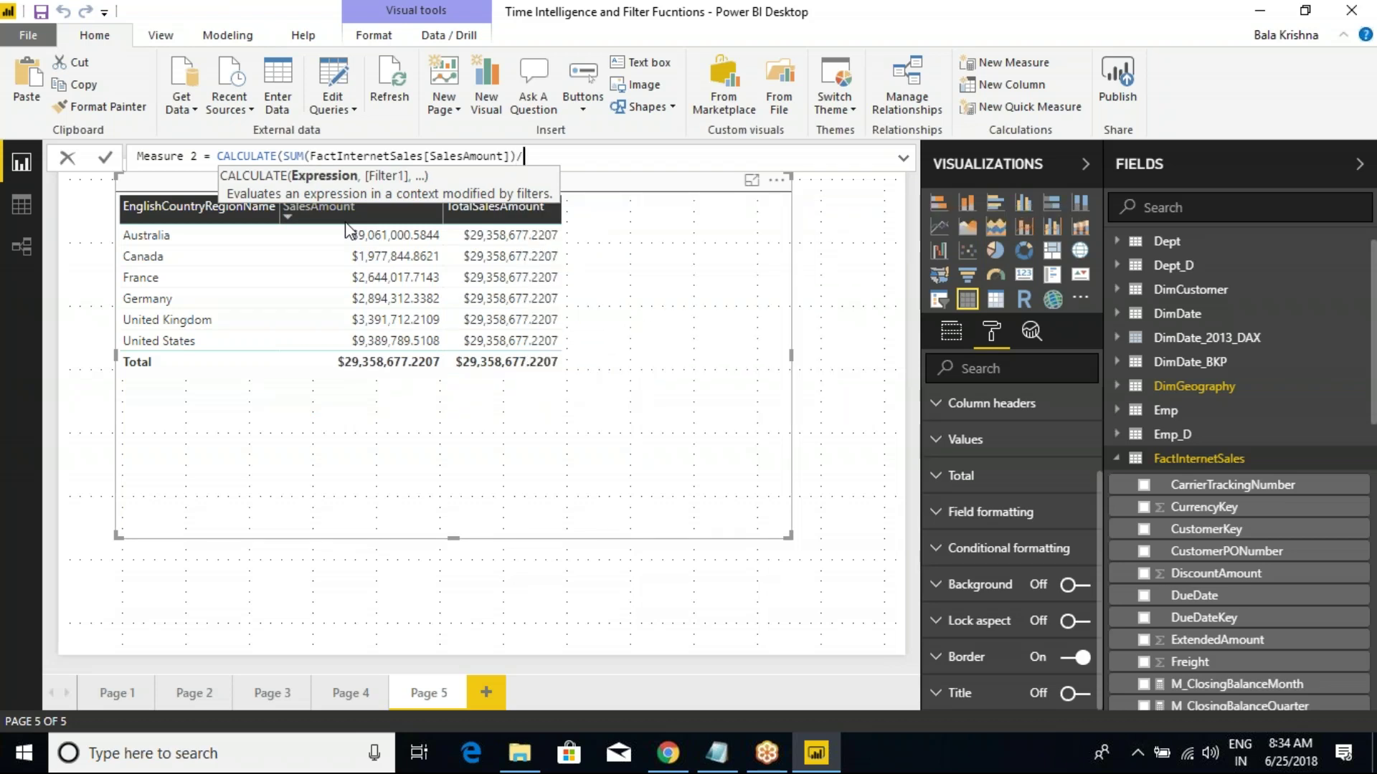
pyautogui.write('TOTAL')
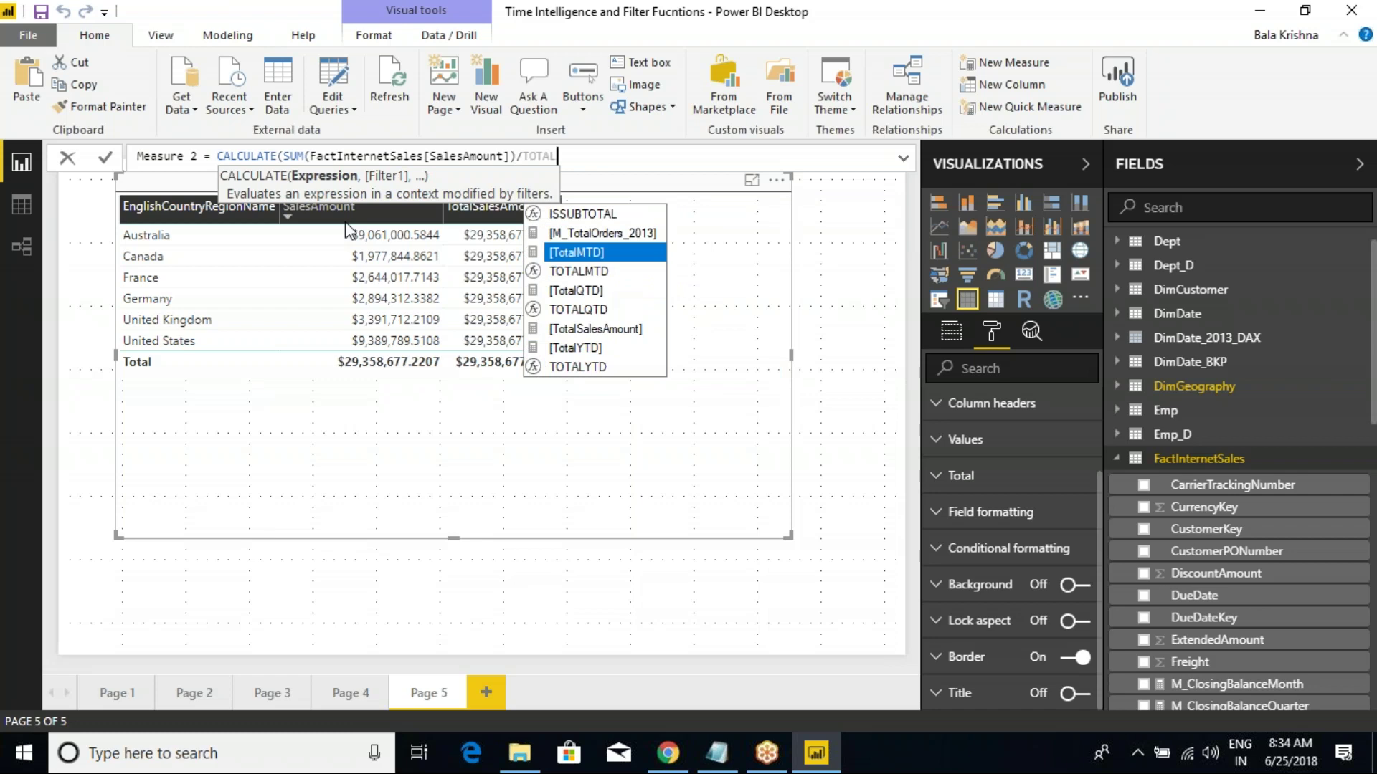
pyautogui.write('SALES')
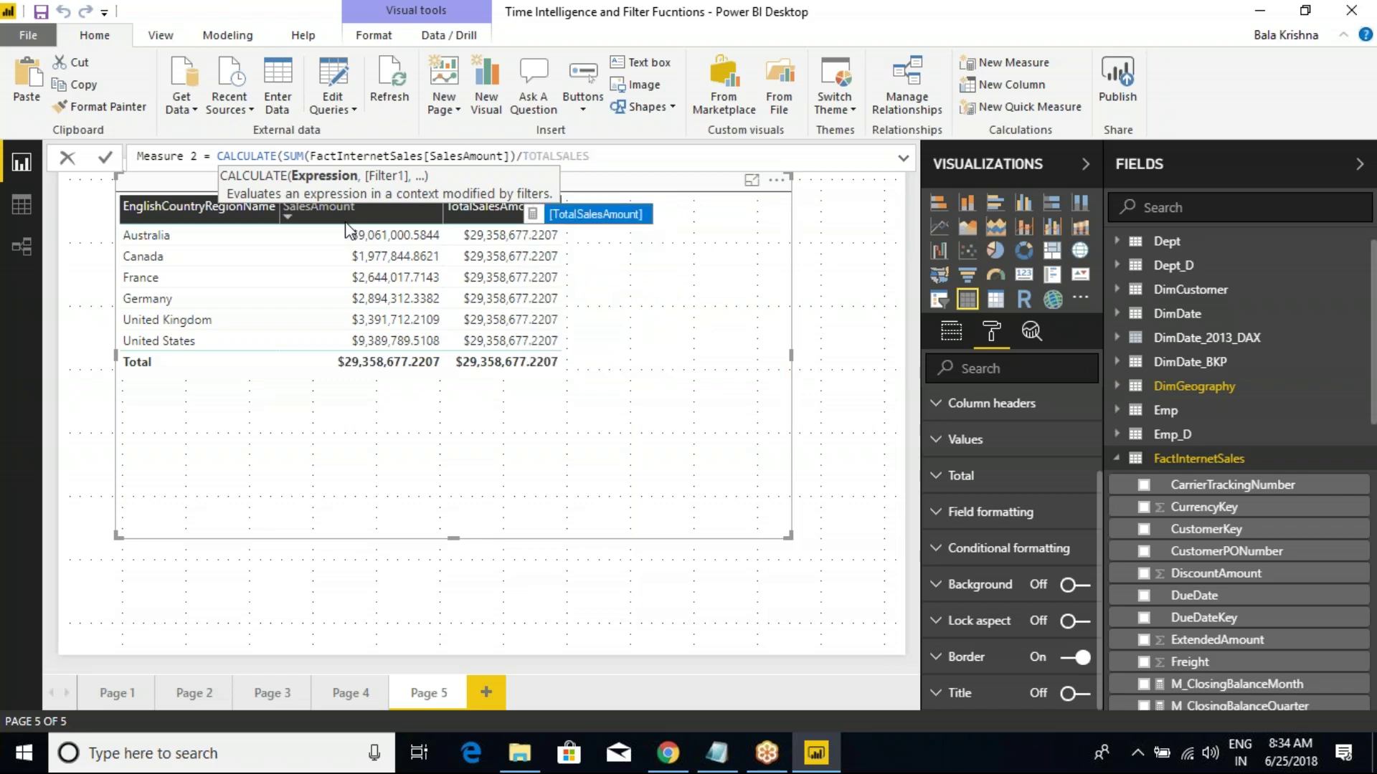
pyautogui.press('Tab')
pyautogui.write(')')
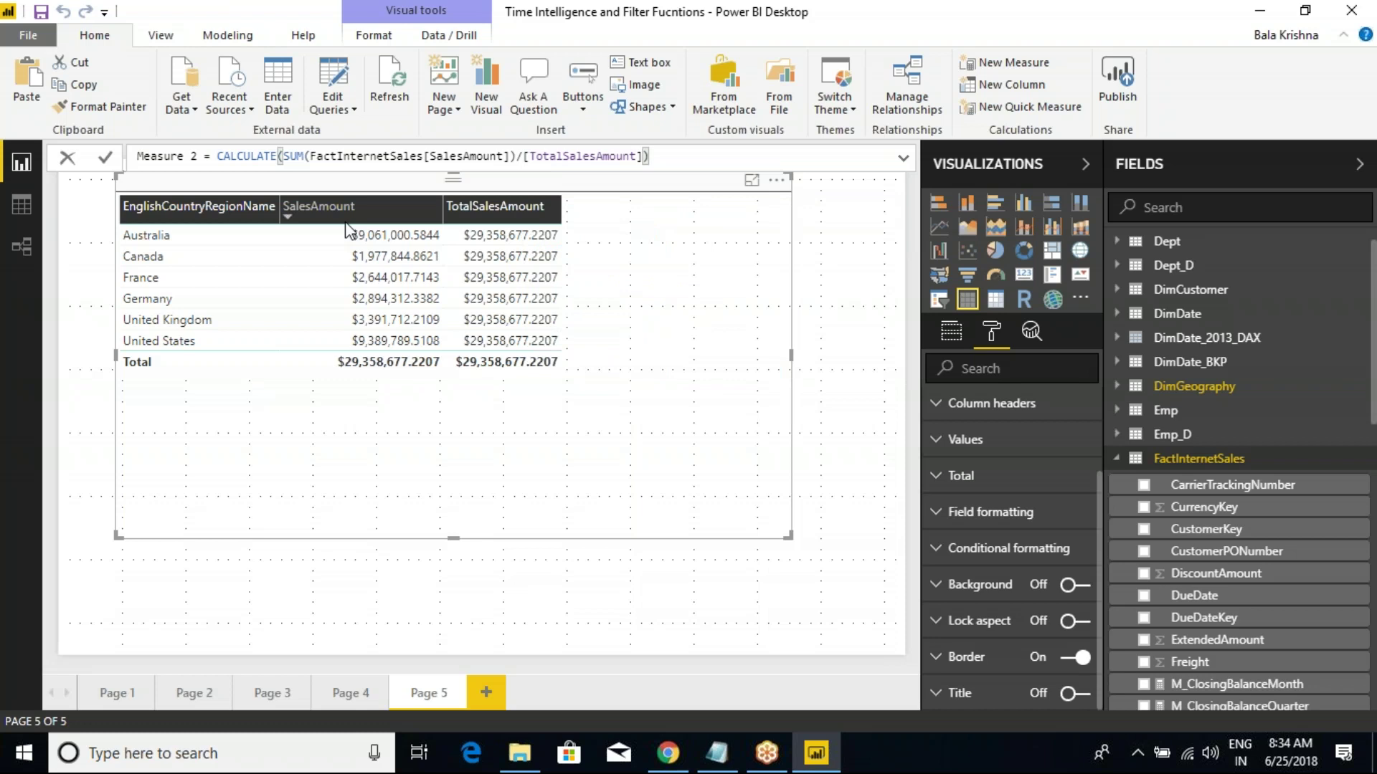
pyautogui.press('Return')
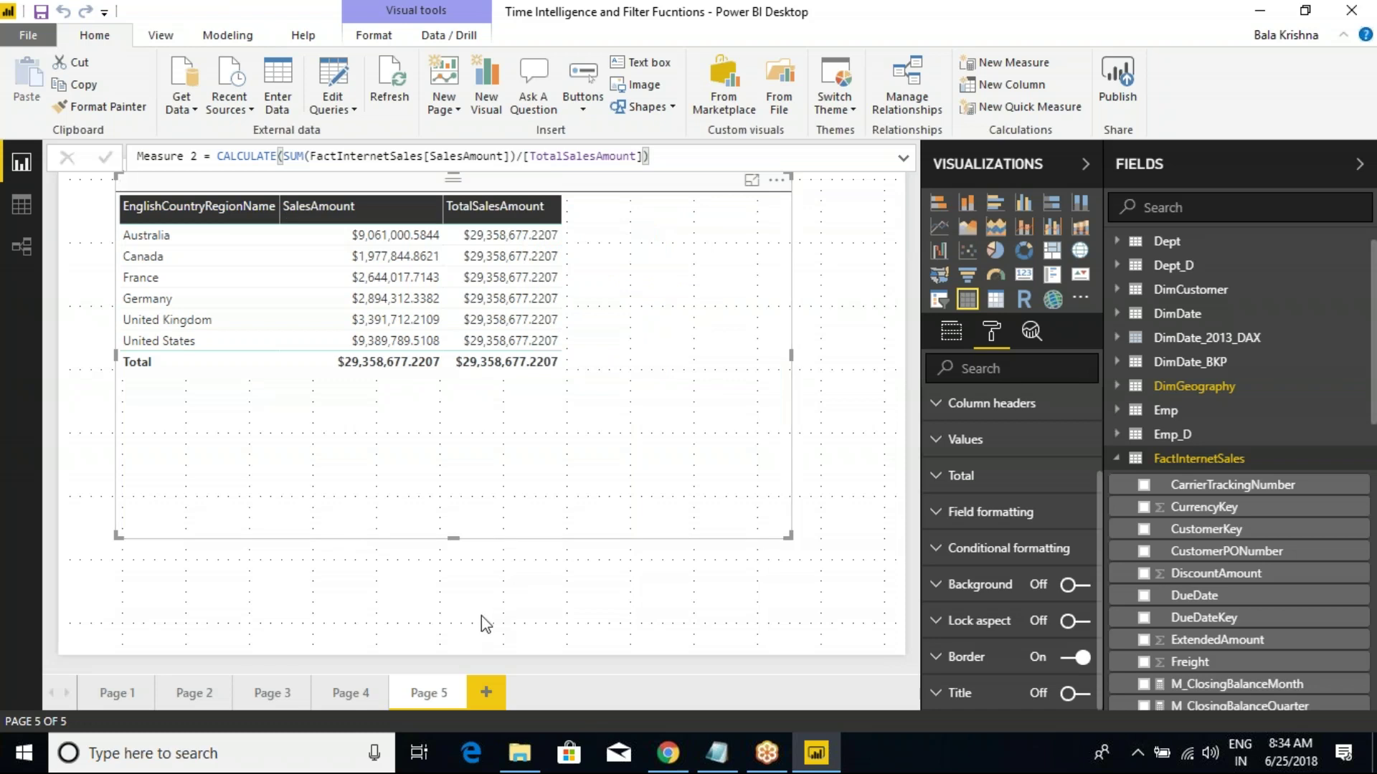
# Step: Add Measure 2 to the country sales table's values and sort the table by SalesAmount
pyautogui.scroll(-10, 1190, 510)
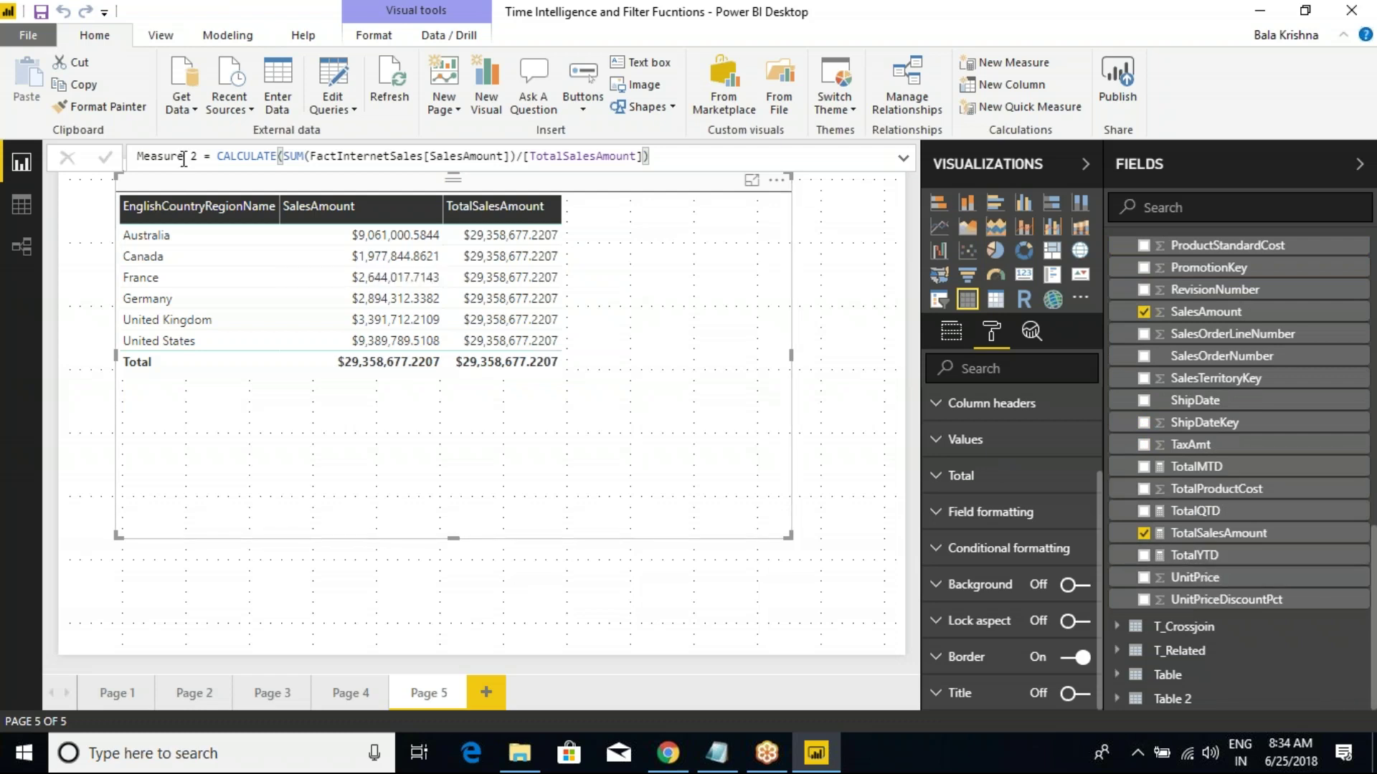
pyautogui.scroll(5, 1254, 495)
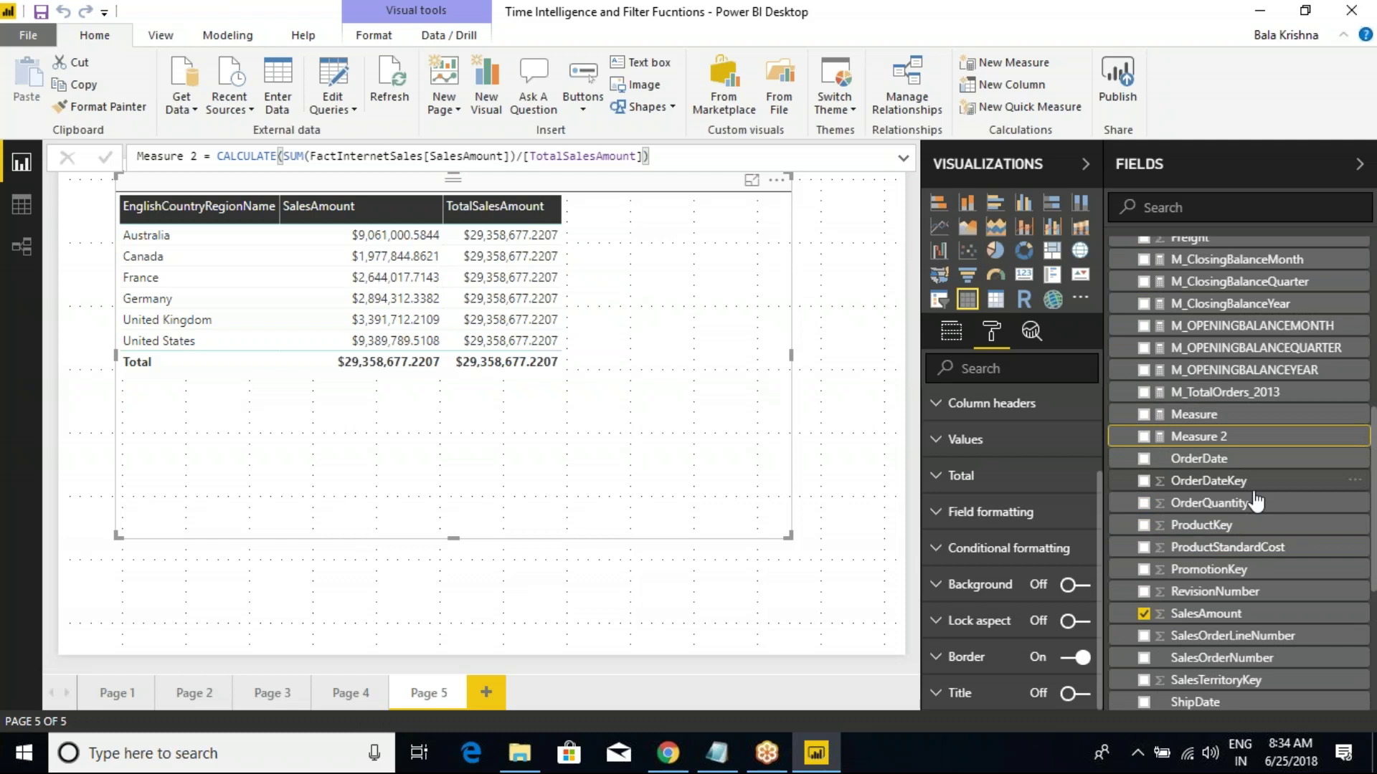
pyautogui.click(951, 330)
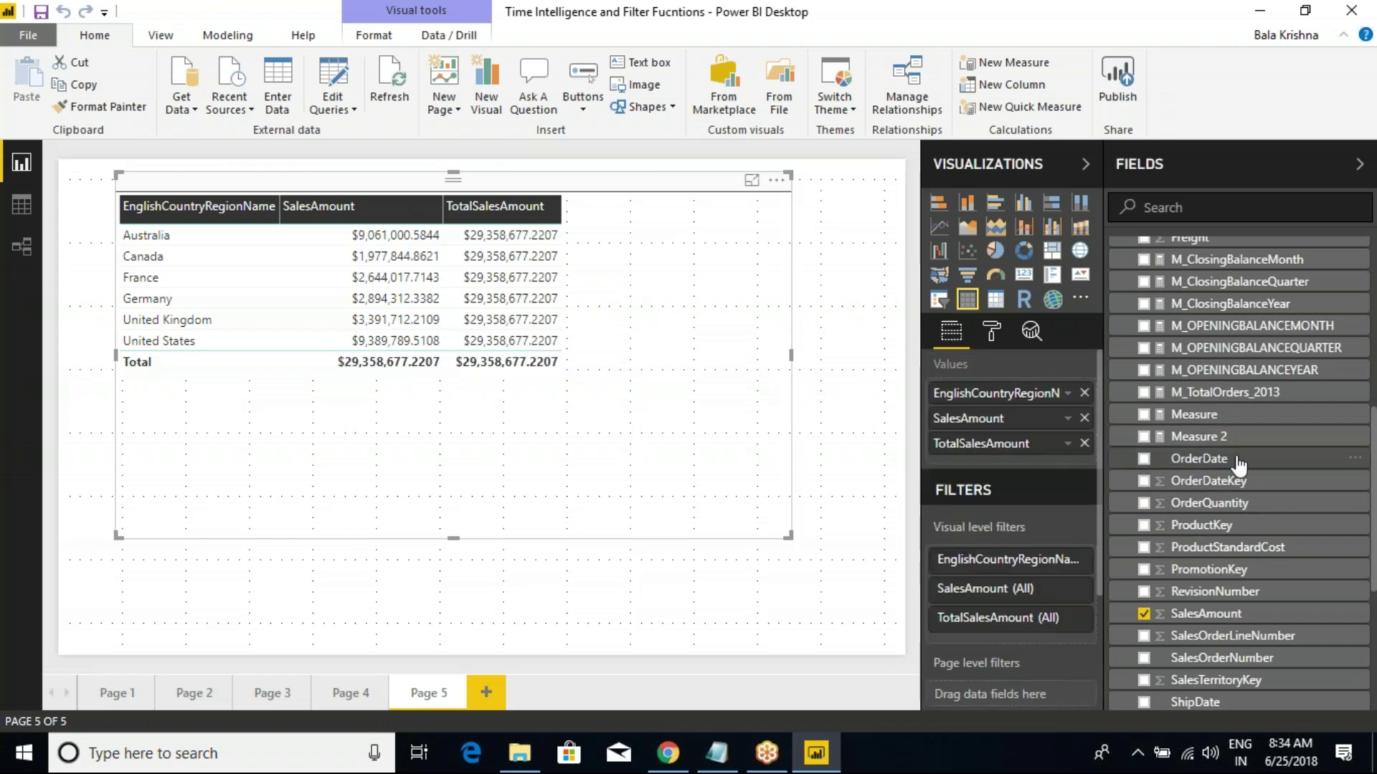
pyautogui.moveTo(1190, 437); pyautogui.dragTo(1021, 461)
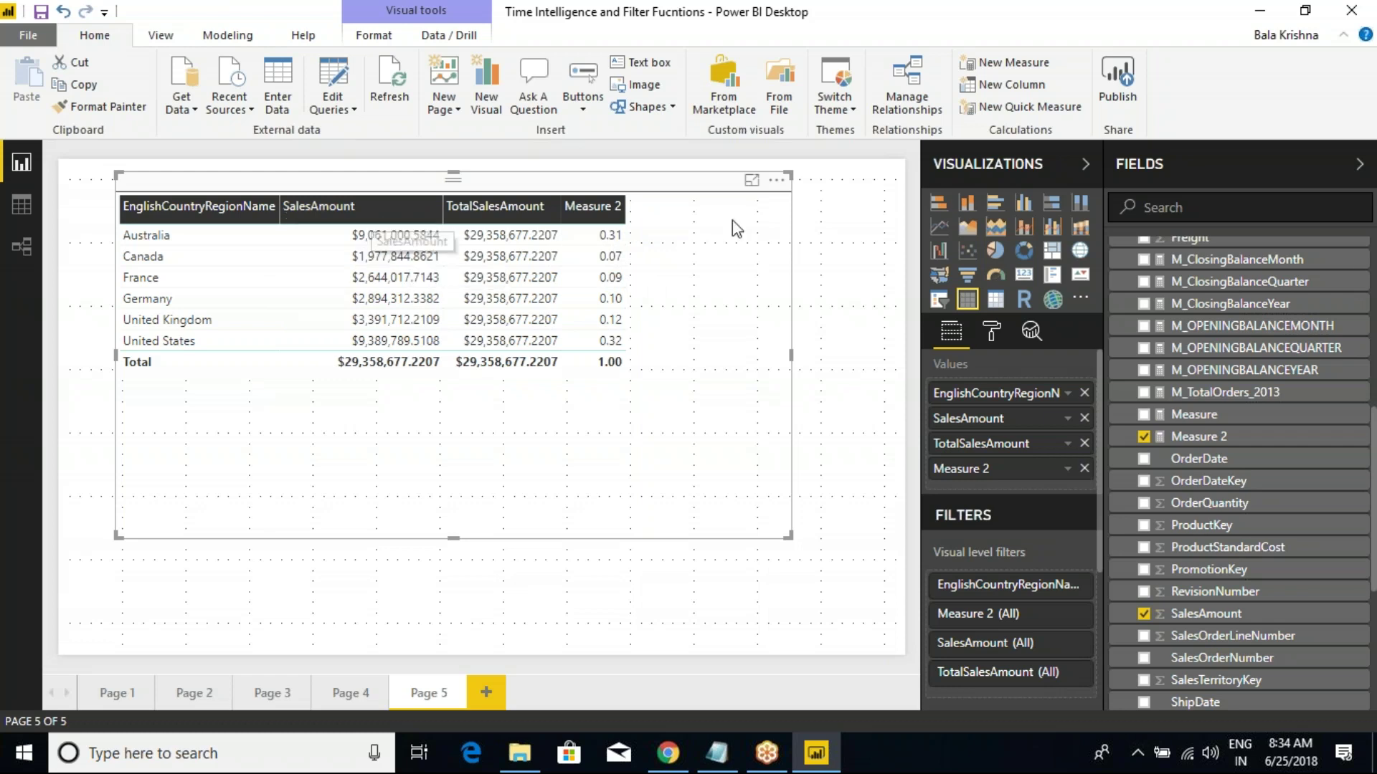
pyautogui.click(776, 179)
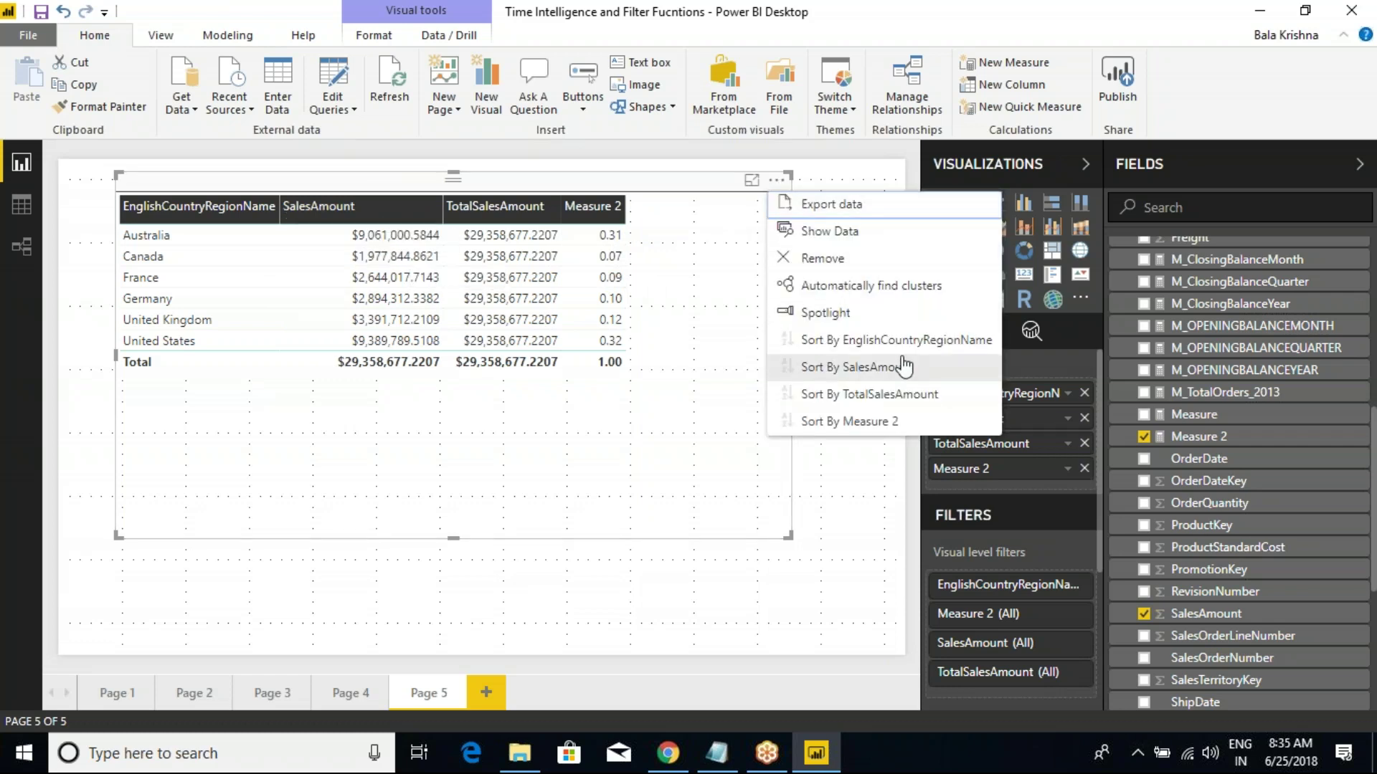
pyautogui.click(874, 368)
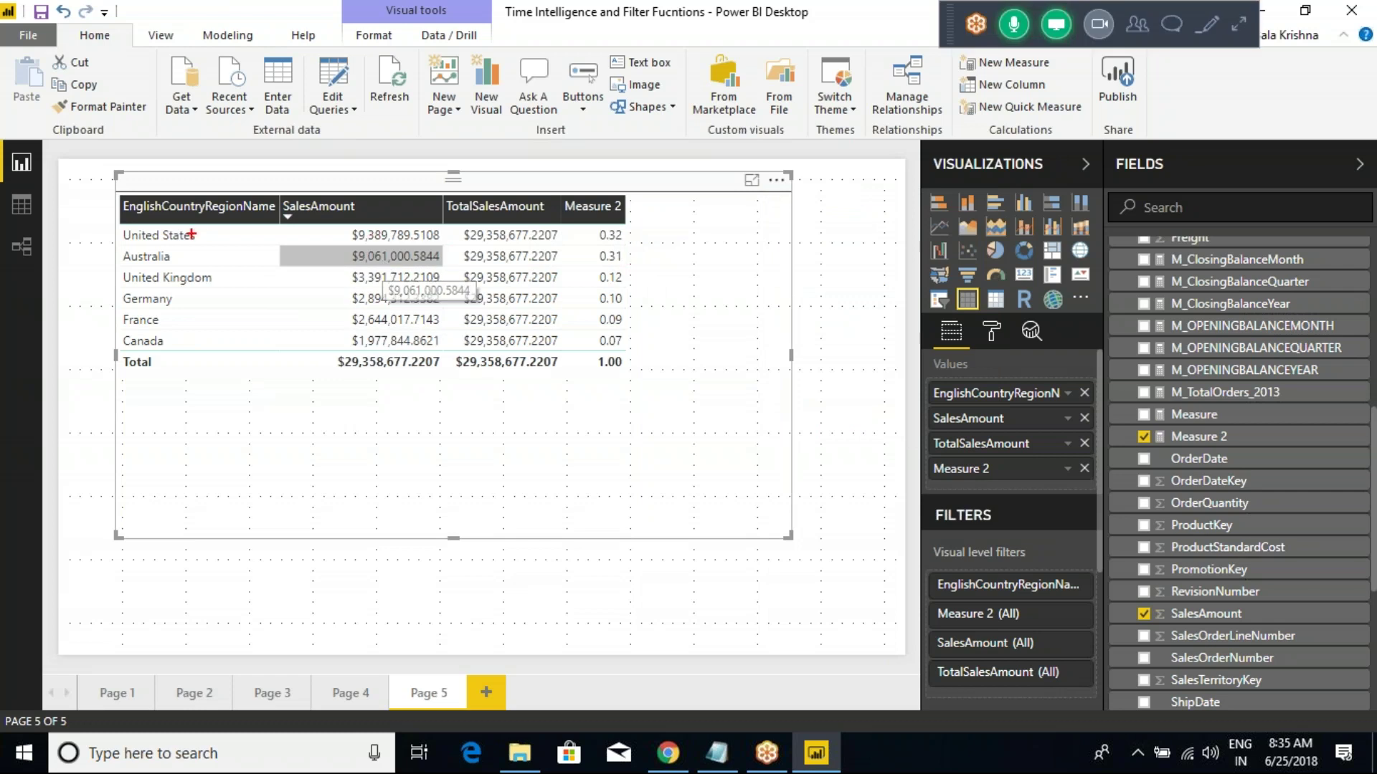
pyautogui.moveTo(637, 231); pyautogui.dragTo(647, 228)
pyautogui.moveTo(630, 256); pyautogui.dragTo(654, 245)
pyautogui.moveTo(579, 352); pyautogui.dragTo(635, 375)
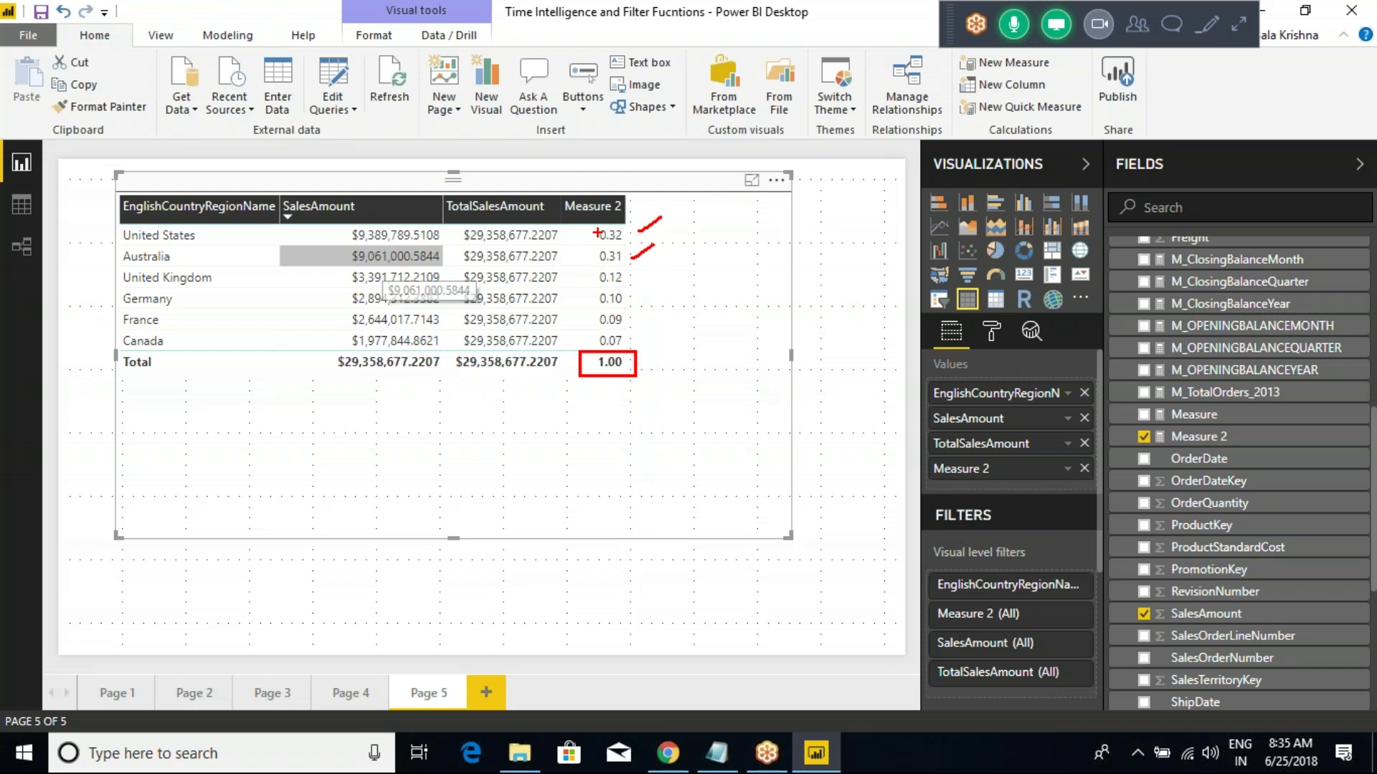
pyautogui.press('Escape')
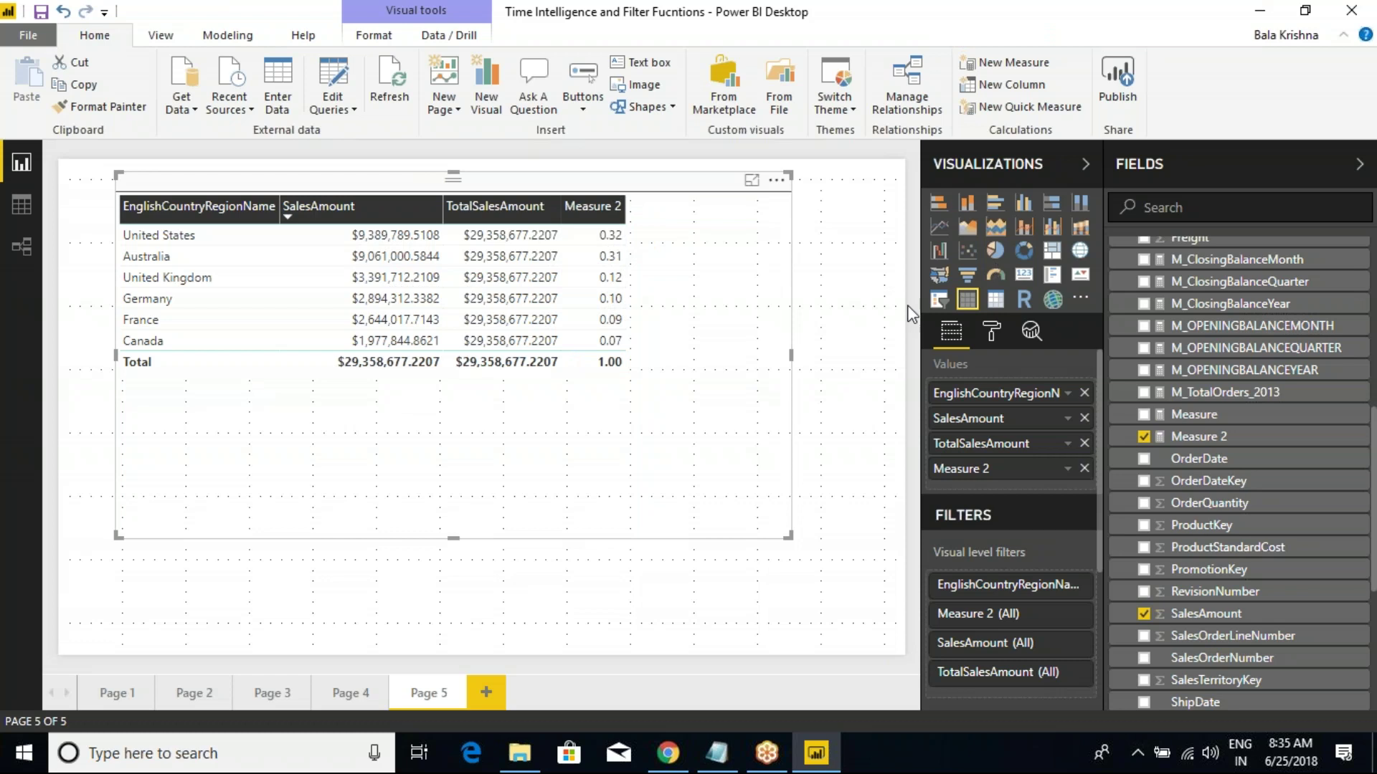
# Step: Rename Measure 2 to Profit By COuntry in its formula and commit the change
pyautogui.click(1197, 438)
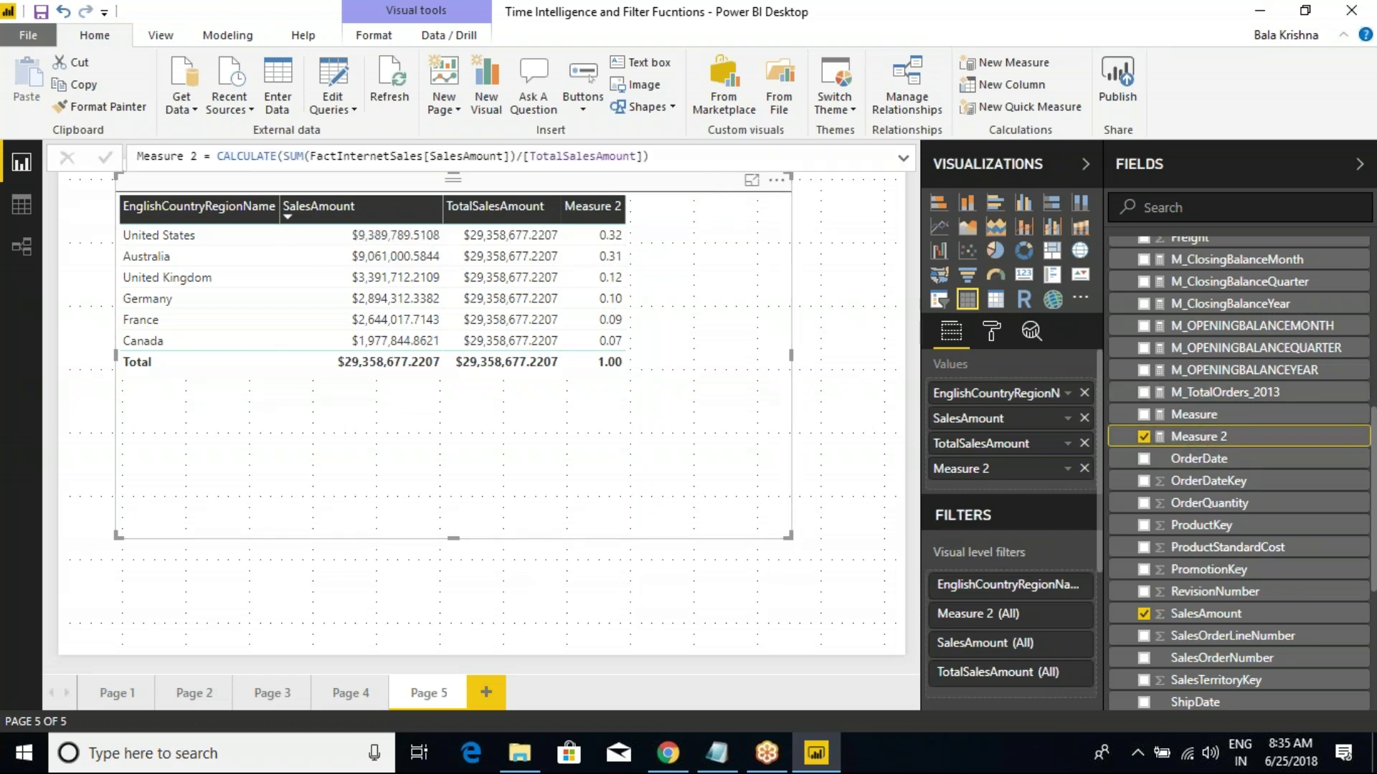
pyautogui.moveTo(195, 156); pyautogui.dragTo(138, 156)
pyautogui.click(143, 157)
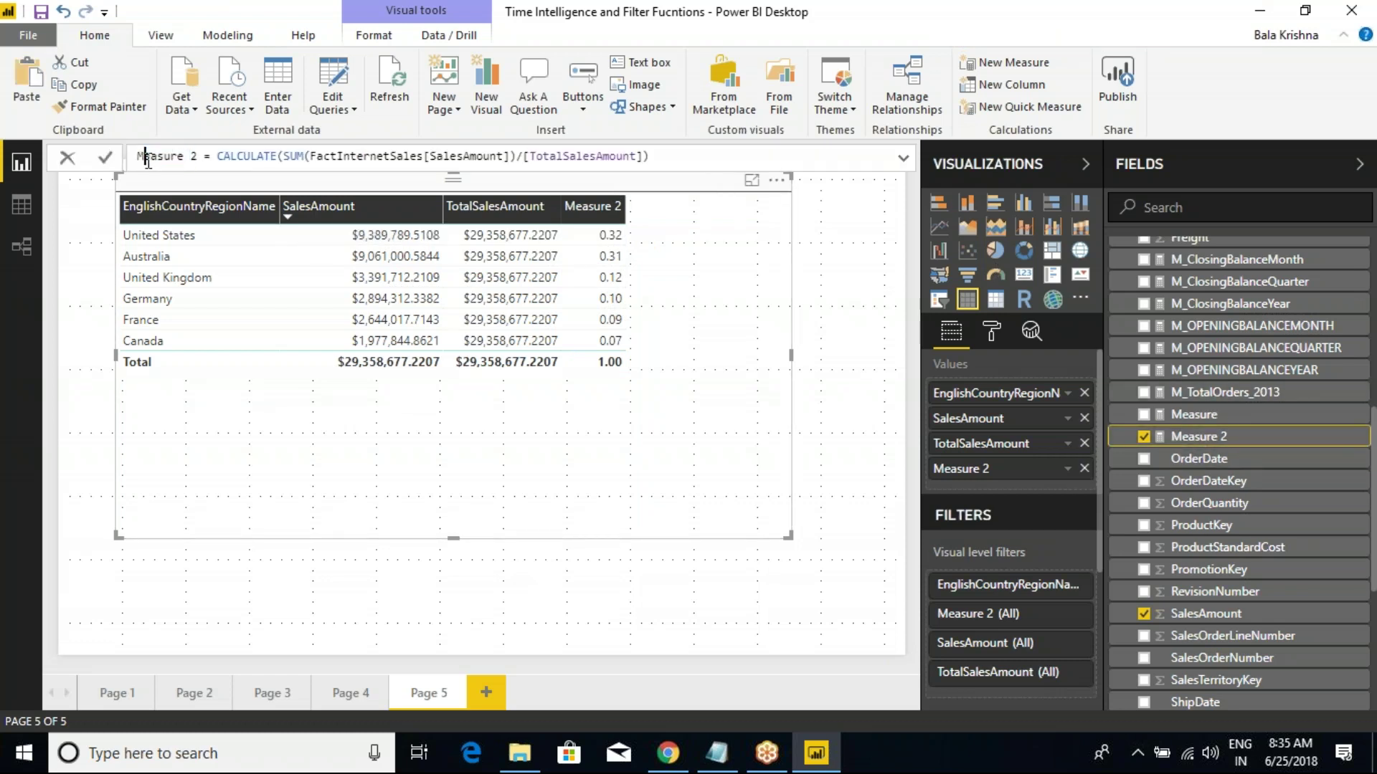
pyautogui.doubleClick(159, 156)
pyautogui.press('Delete')
pyautogui.press('Delete')
pyautogui.press('Delete')
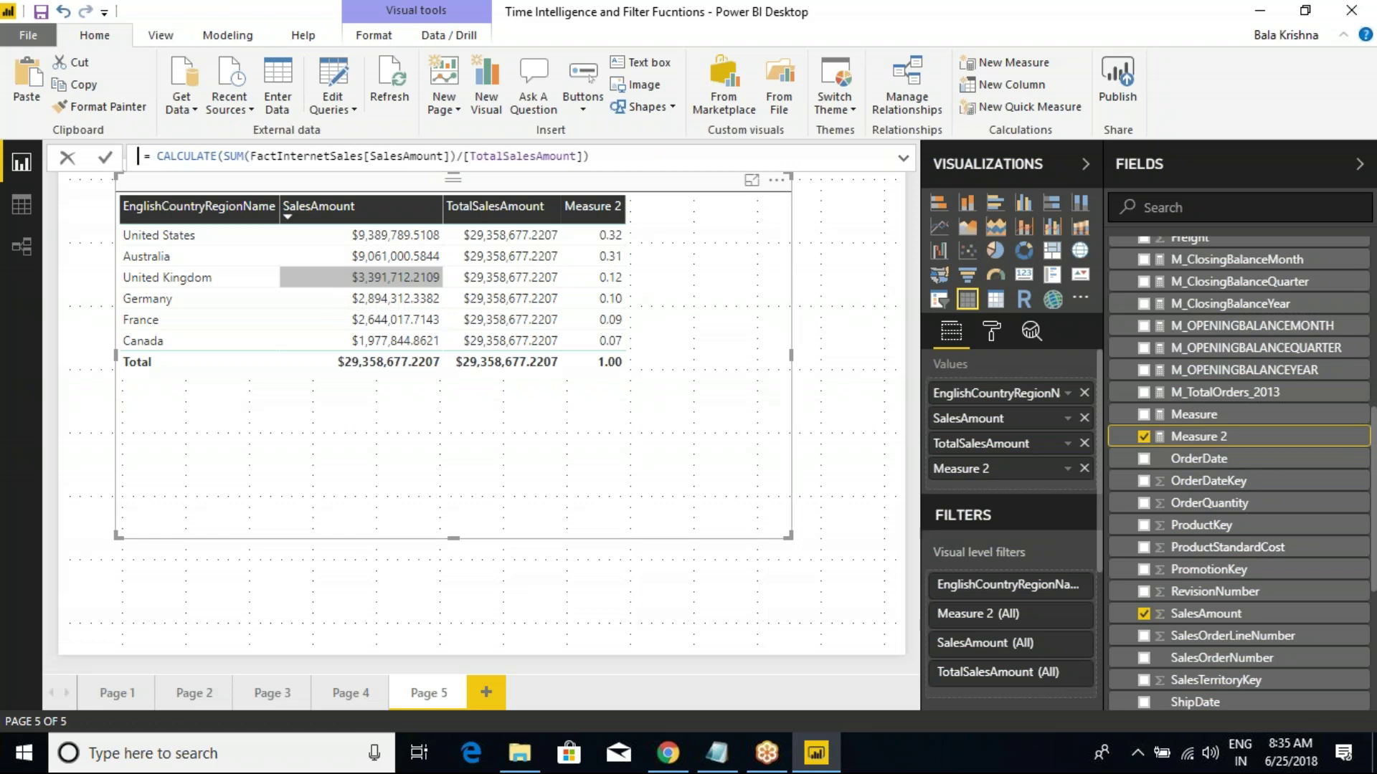
pyautogui.write('Profit')
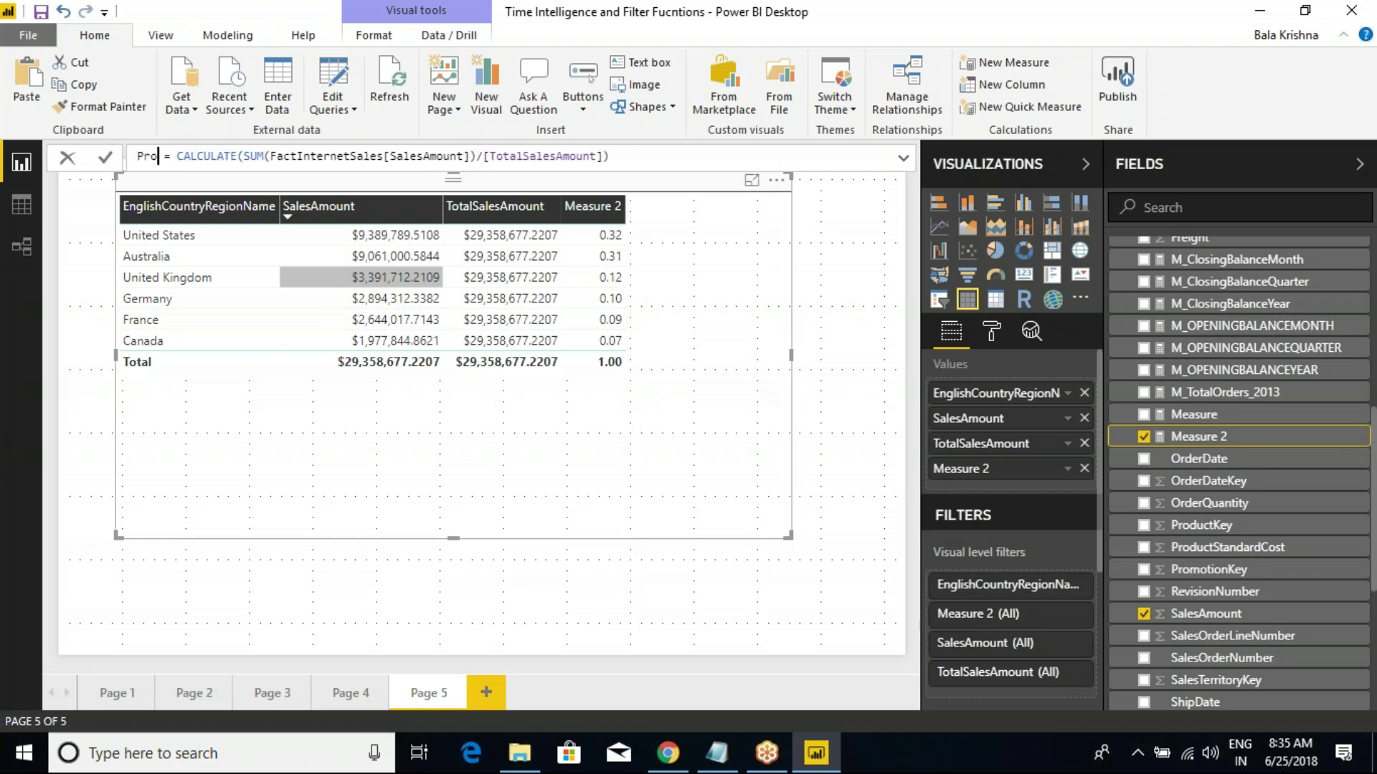
pyautogui.write(' By COuntry')
pyautogui.press('Return')
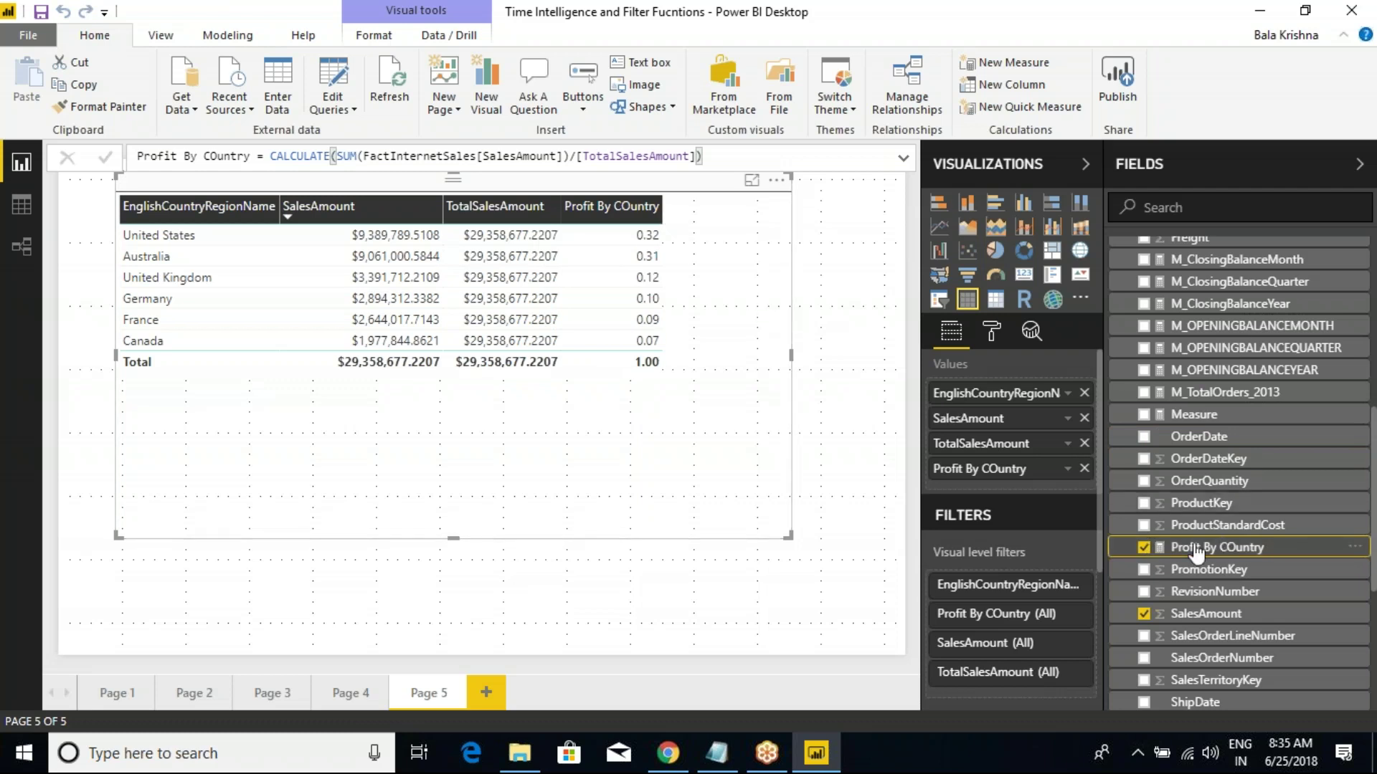
# Step: Create a measure in FactInternetSales with the formula Profit By COuntry % = [Profit By COuntry] * 100
pyautogui.scroll(5, 1202, 407)
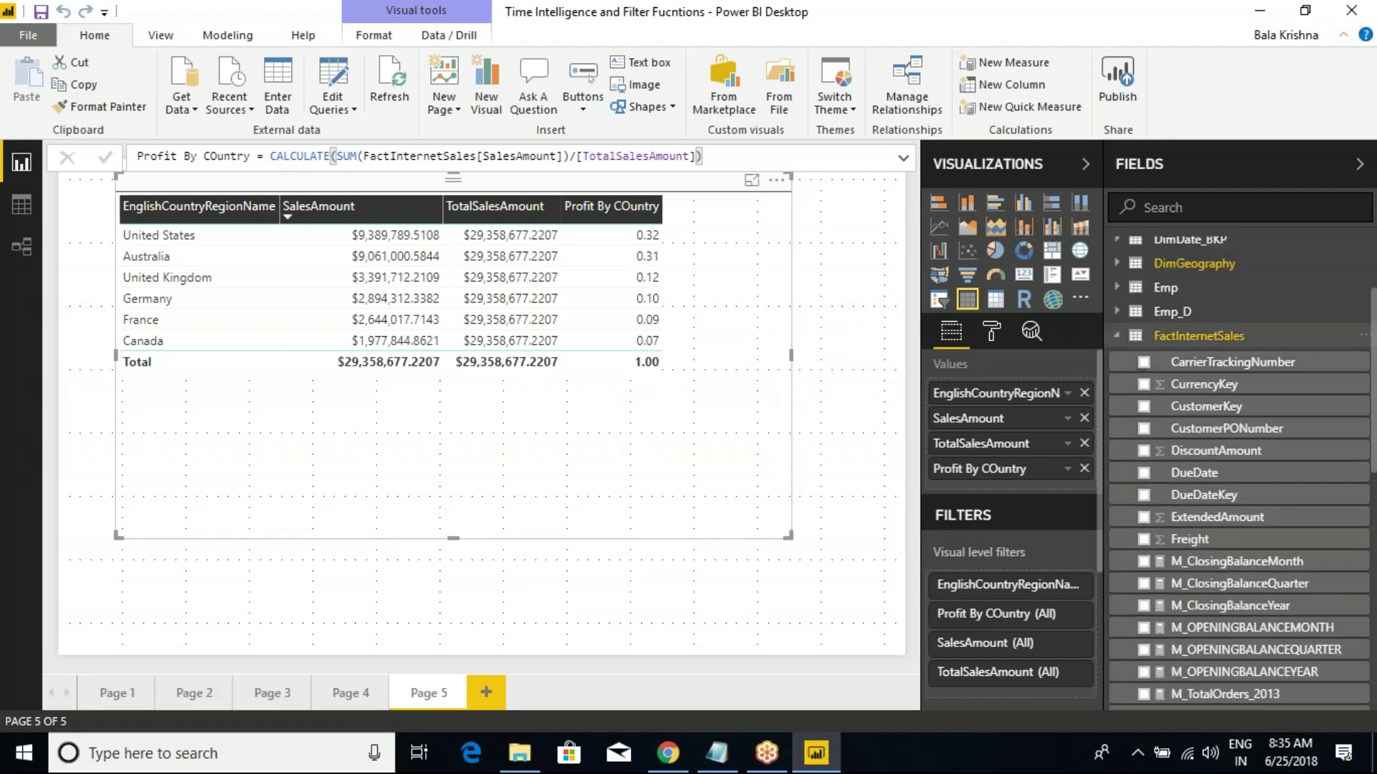
pyautogui.rightClick(1199, 336)
pyautogui.click(1092, 351)
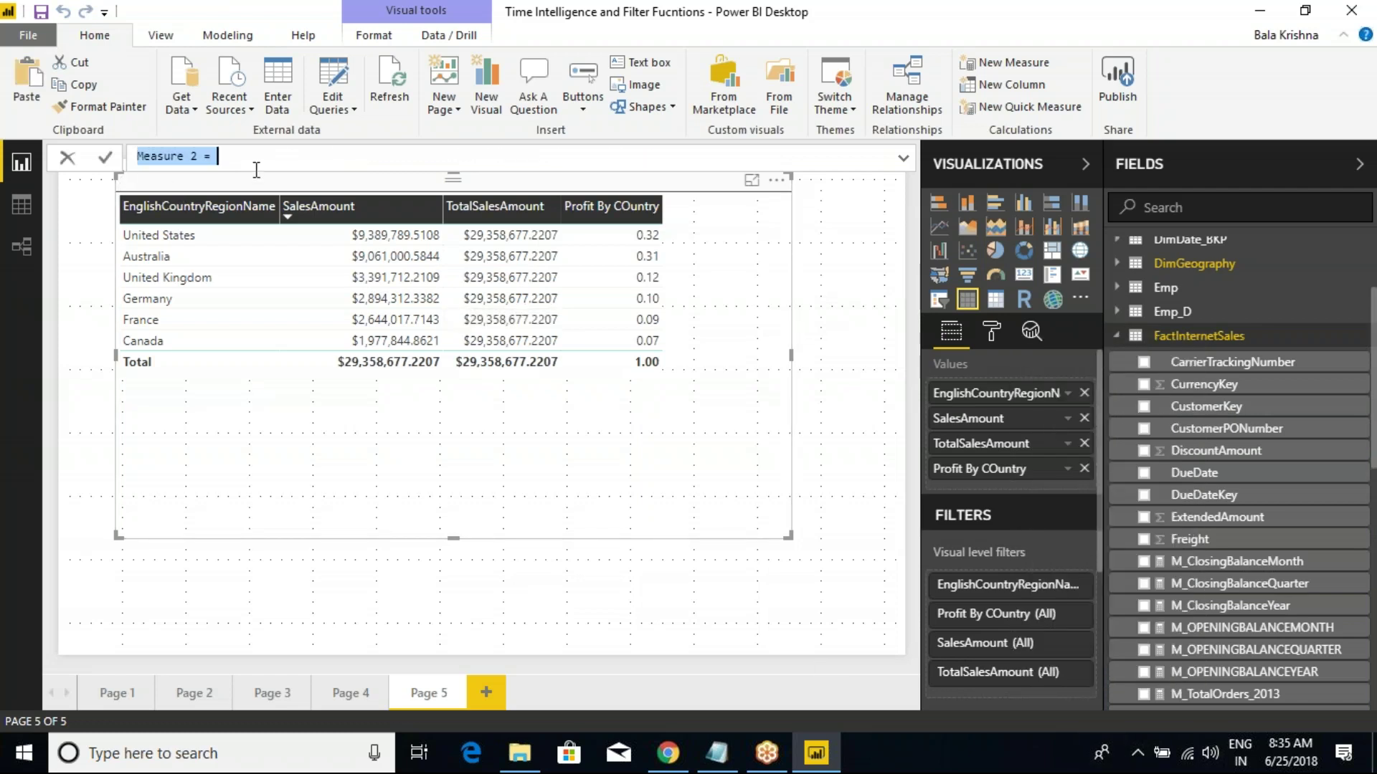
pyautogui.write('Profit')
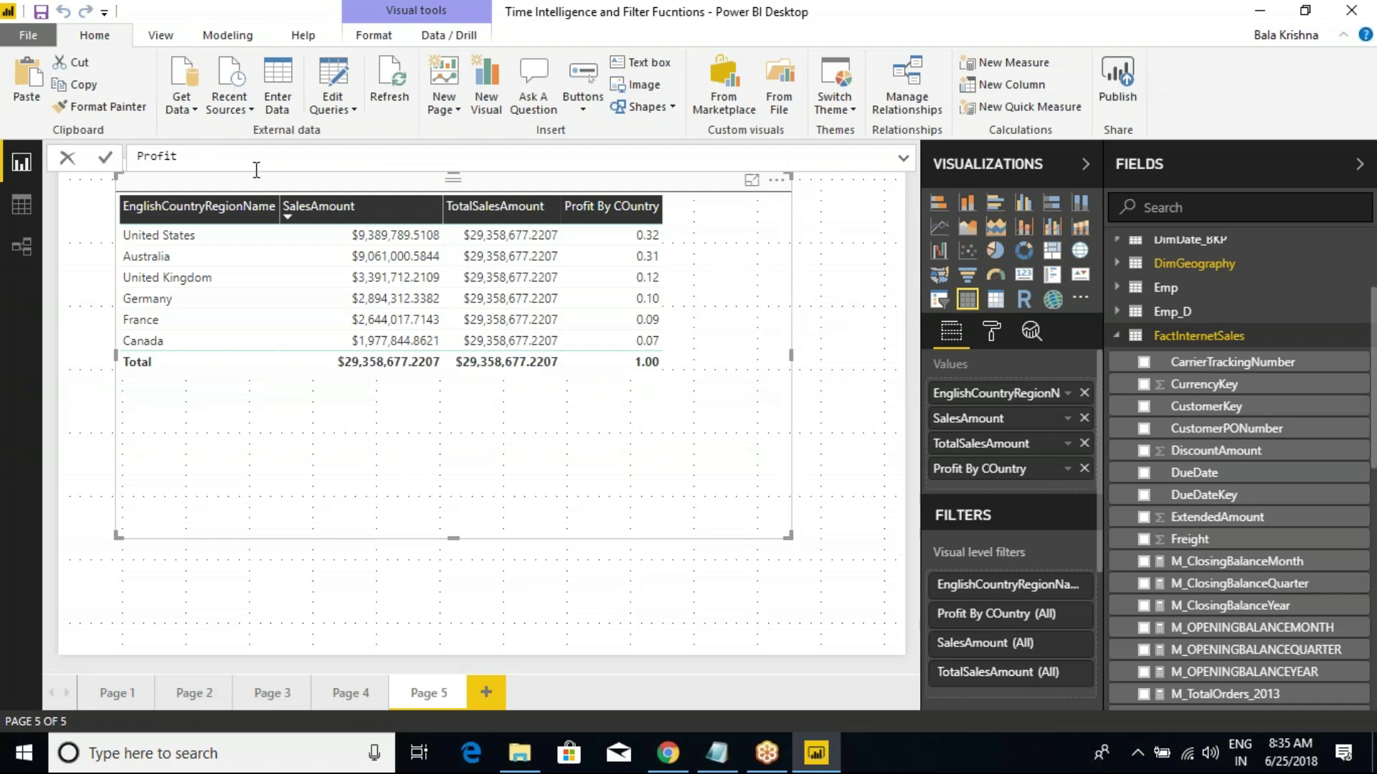
pyautogui.write(' By COuntry')
pyautogui.write(' % = ')
pyautogui.write('profi')
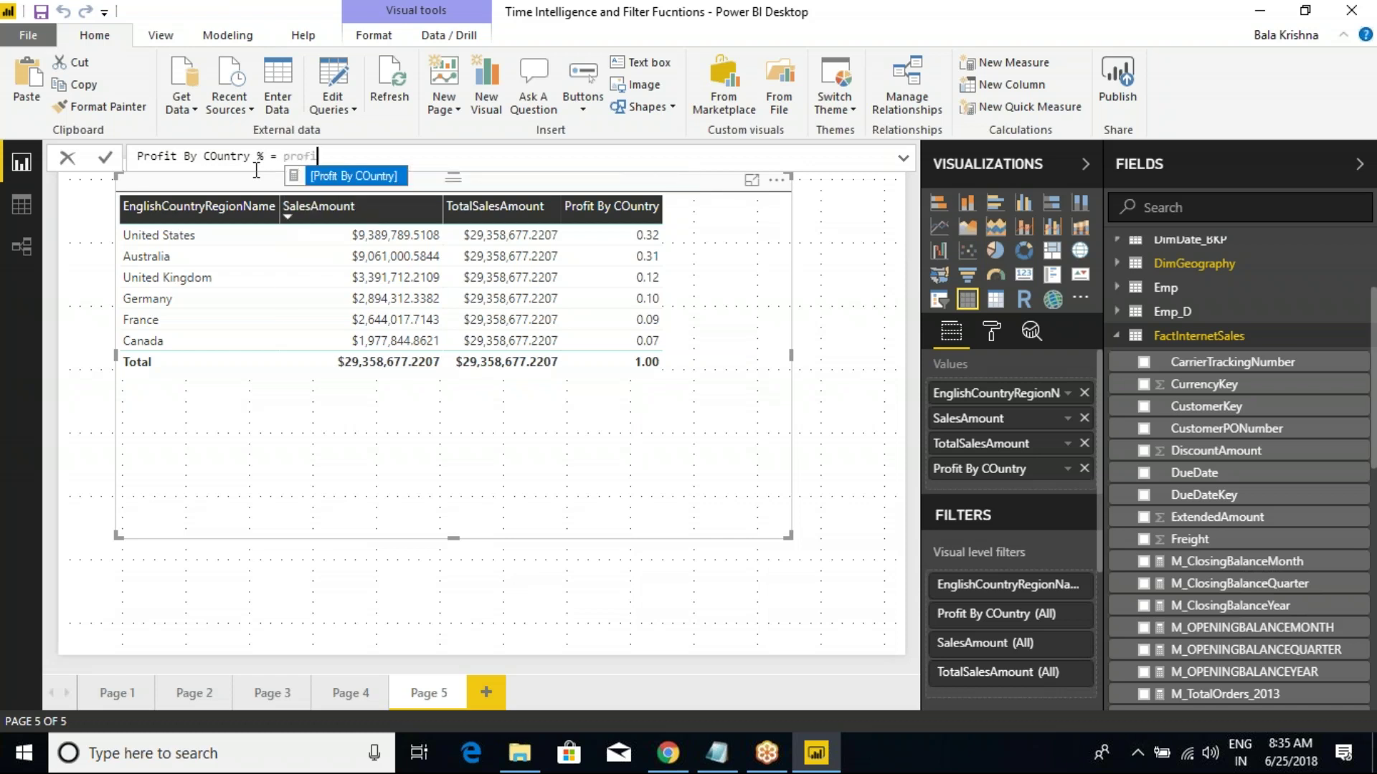
pyautogui.press('Tab')
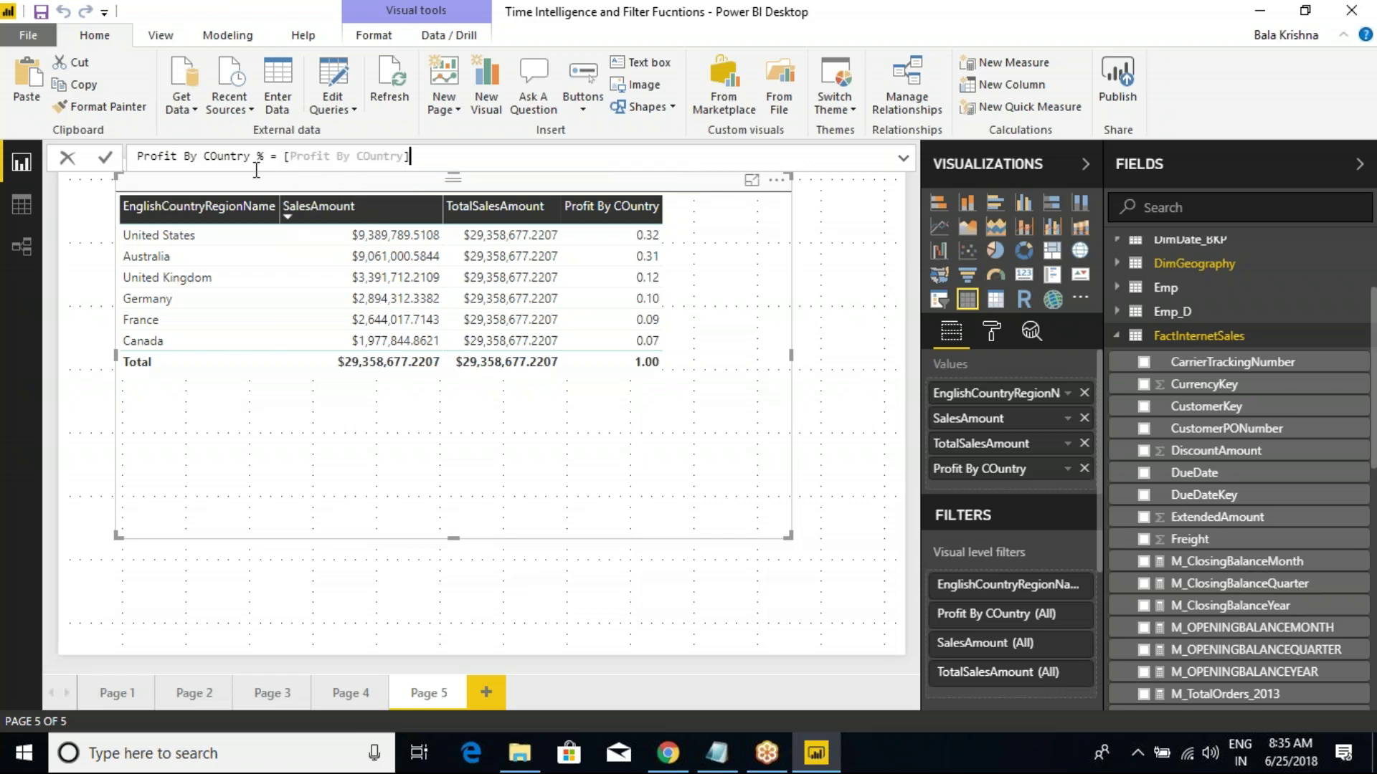
pyautogui.write('* 100')
pyautogui.press('Return')
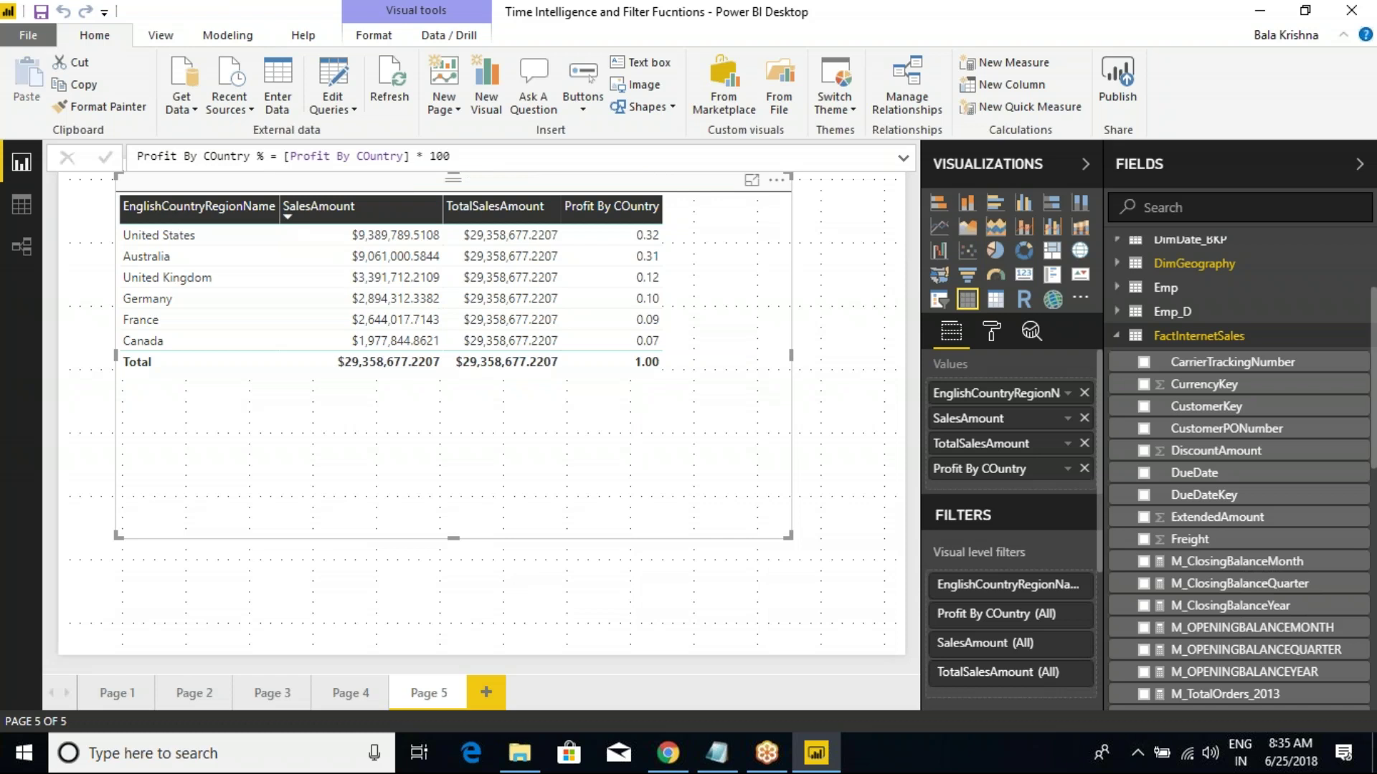
# Step: Add Profit By COuntry % to the table's values and reduce the table visual's height to just below the Total row
pyautogui.scroll(-5, 1204, 477)
pyautogui.scroll(-1, 1203, 477)
pyautogui.moveTo(1235, 470); pyautogui.dragTo(1076, 491)
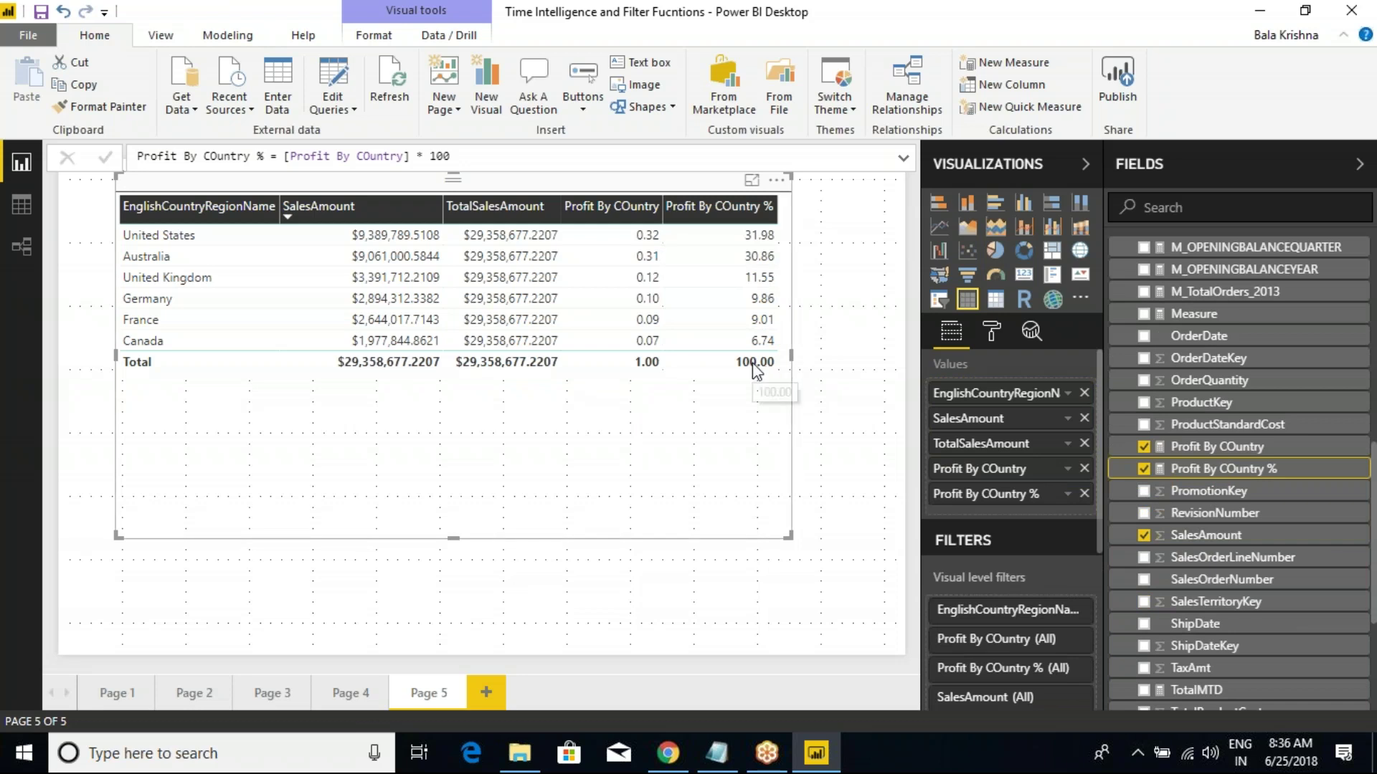
pyautogui.moveTo(788, 535); pyautogui.dragTo(785, 389)
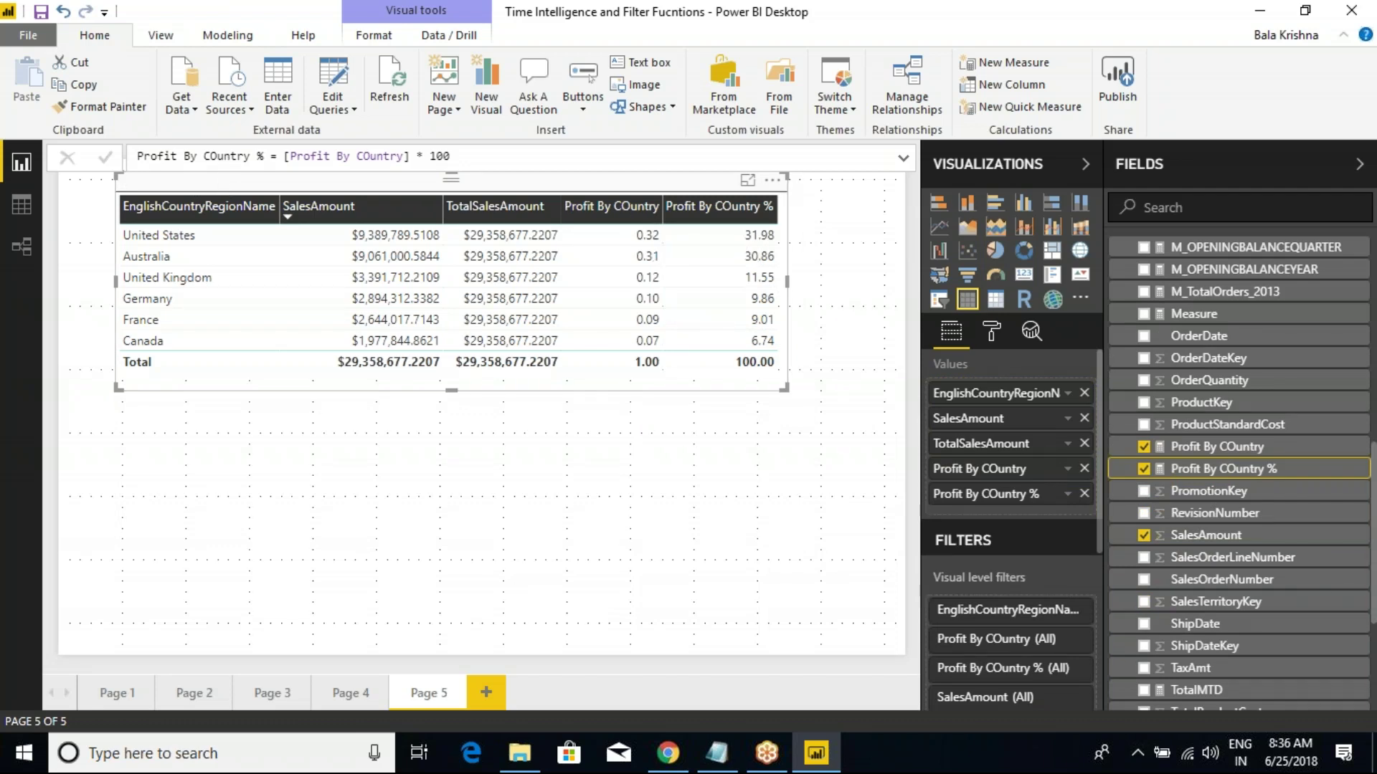
# Step: Correct the capitalisation in the percentage measure's name to Profit By Country %
pyautogui.click(216, 156)
pyautogui.press('BackSpace')
pyautogui.write('o')
pyautogui.press('Return')
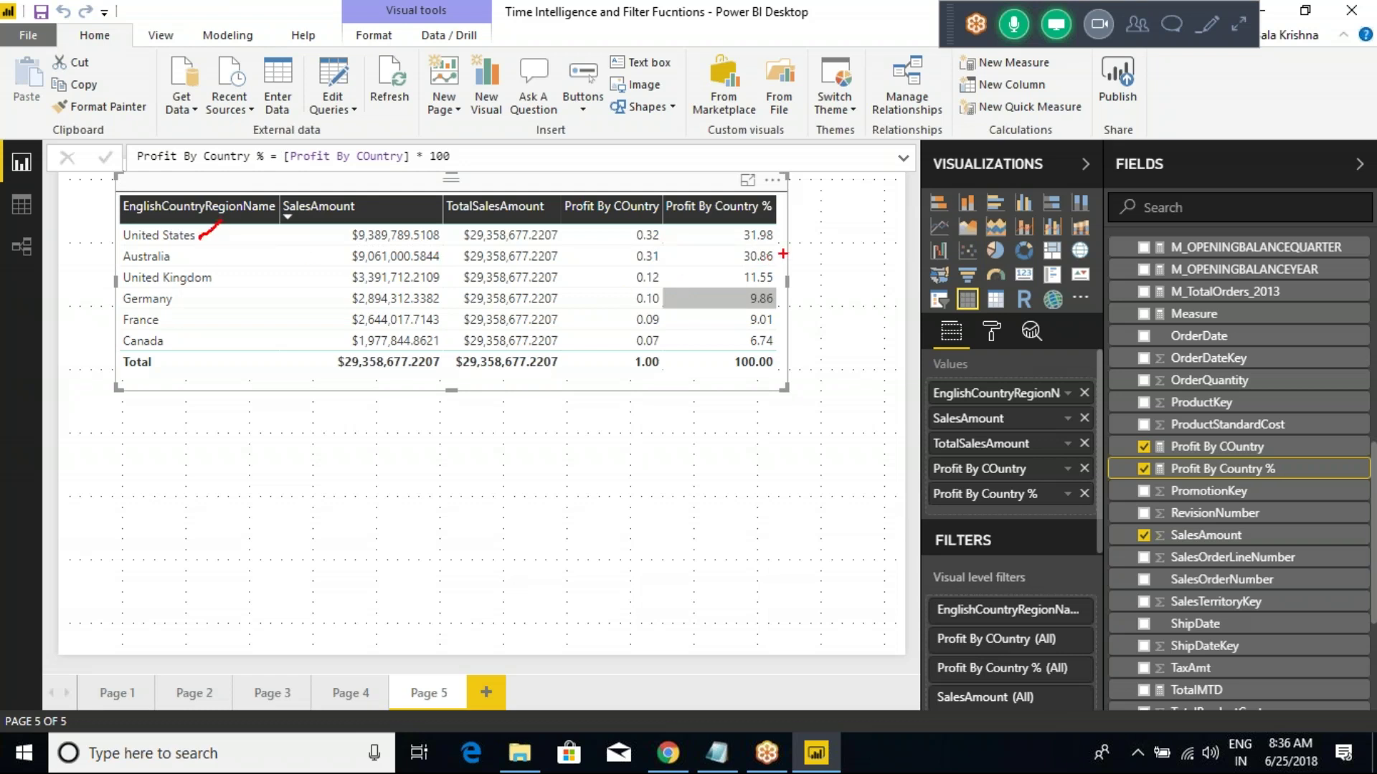
pyautogui.moveTo(782, 233); pyautogui.dragTo(818, 212)
pyautogui.press('Escape')
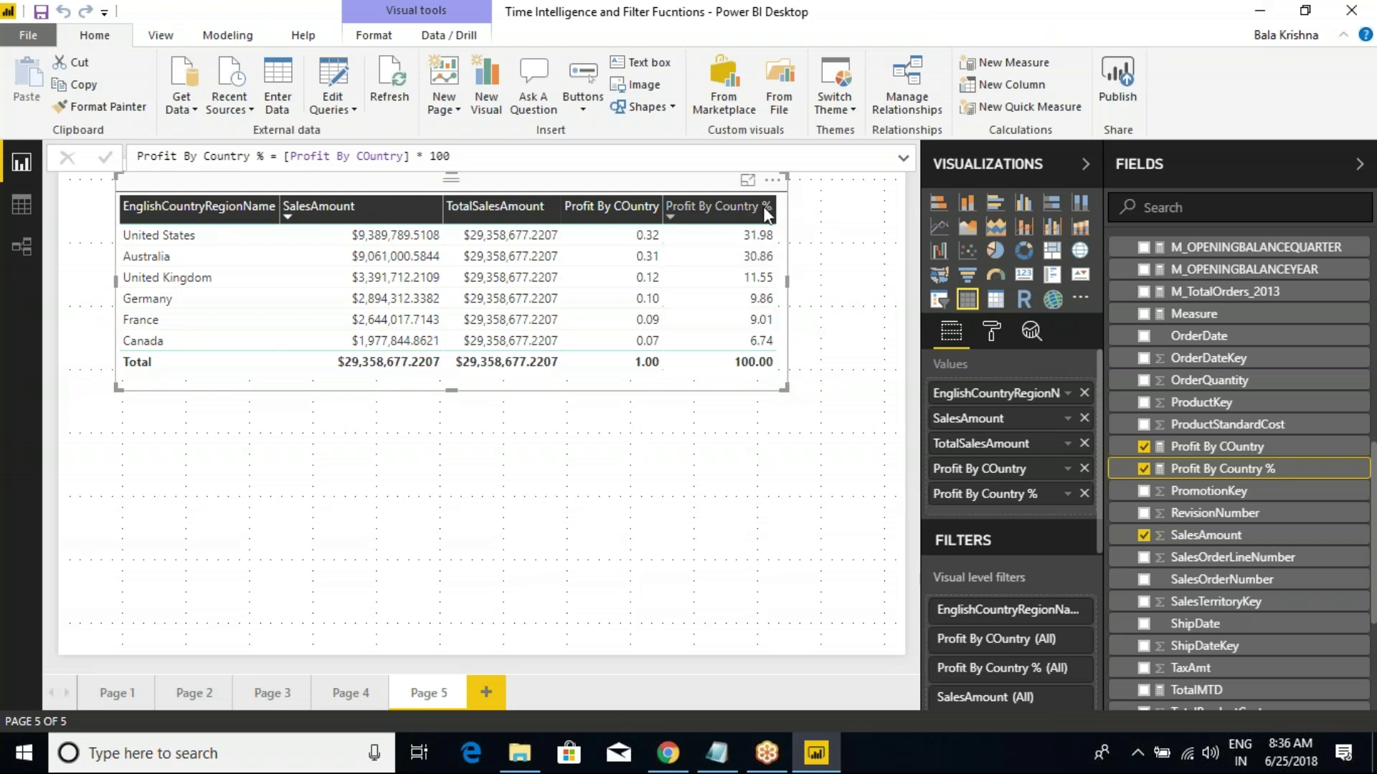
pyautogui.hotkey('ctrl', 'shift', 'a')
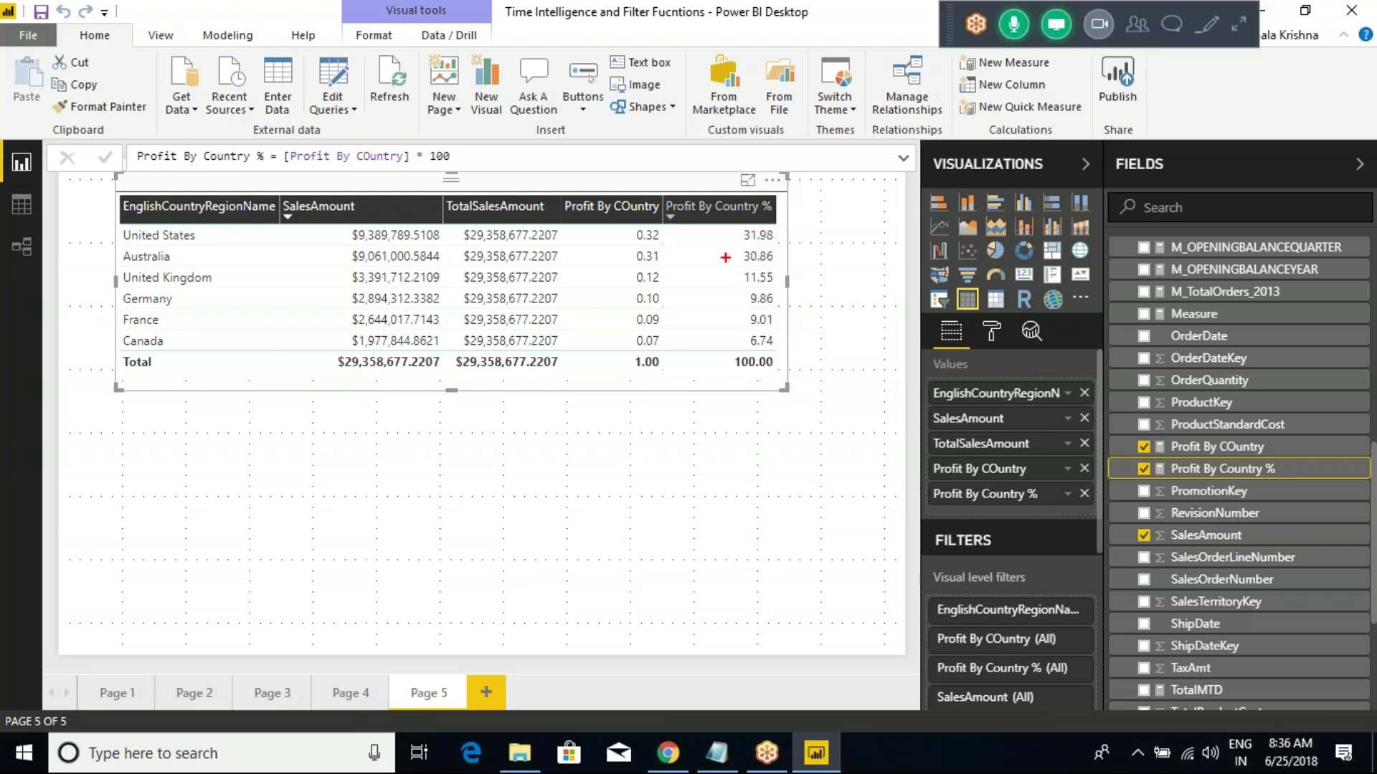
pyautogui.moveTo(736, 231)
pyautogui.mouseDown()
pyautogui.moveTo(736, 302)
pyautogui.moveTo(758, 333)
pyautogui.mouseUp()
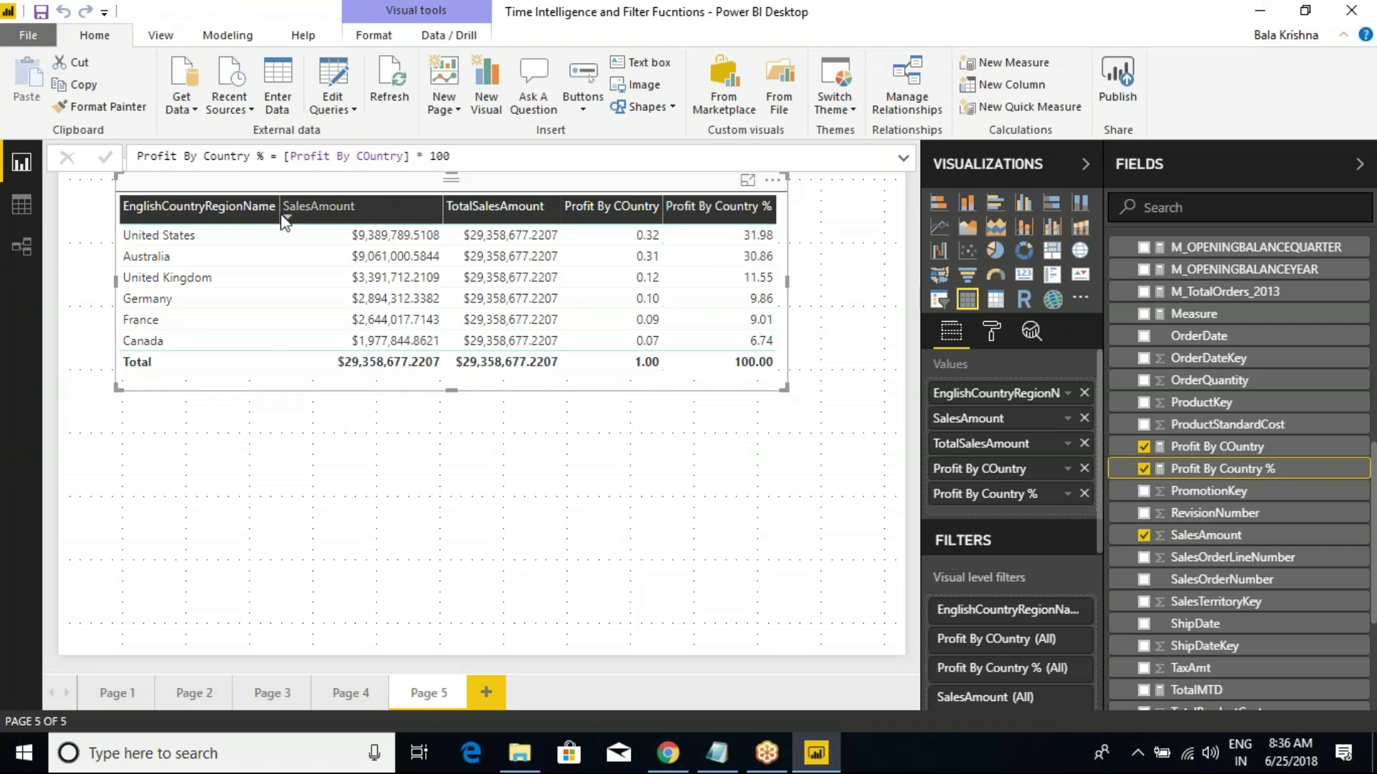
# Step: Save the report and reselect the country sales table
pyautogui.click(47, 14)
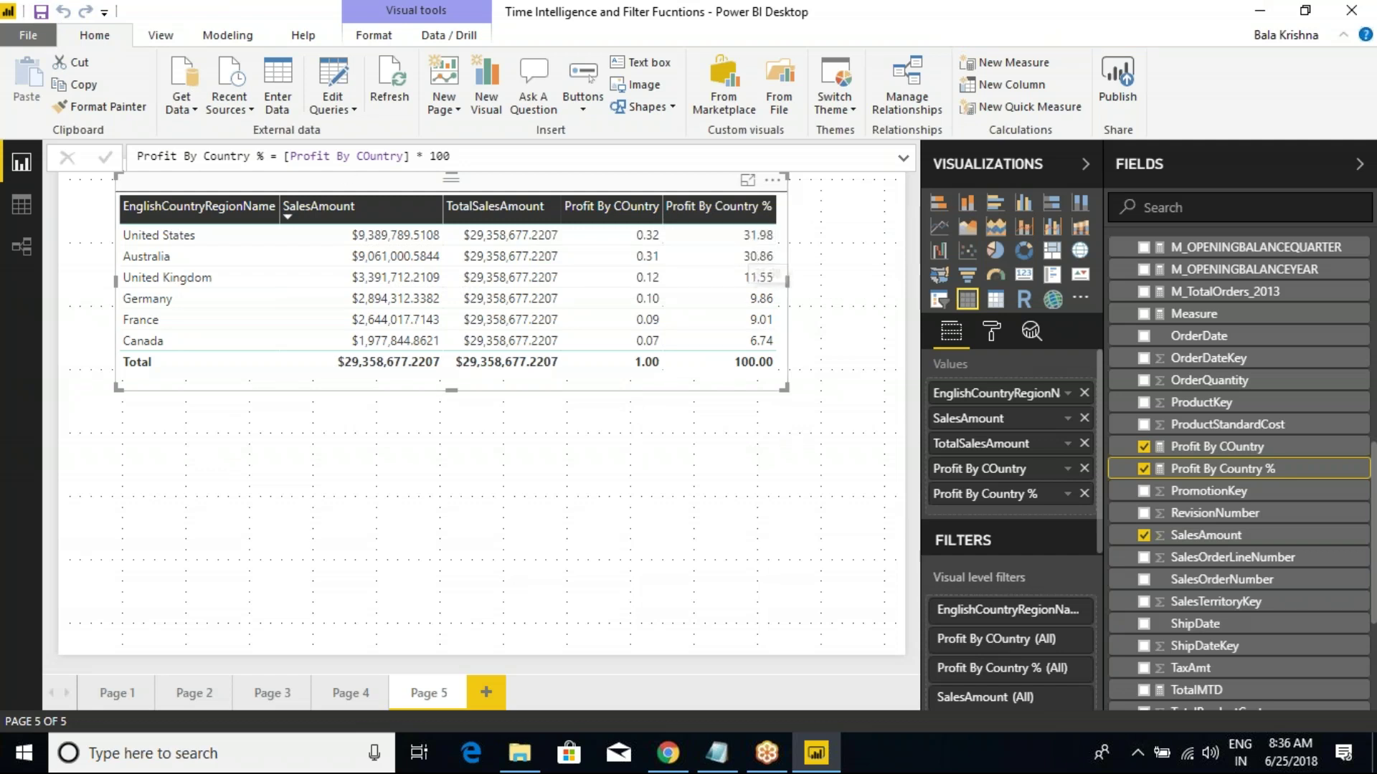
pyautogui.click(482, 467)
pyautogui.click(494, 191)
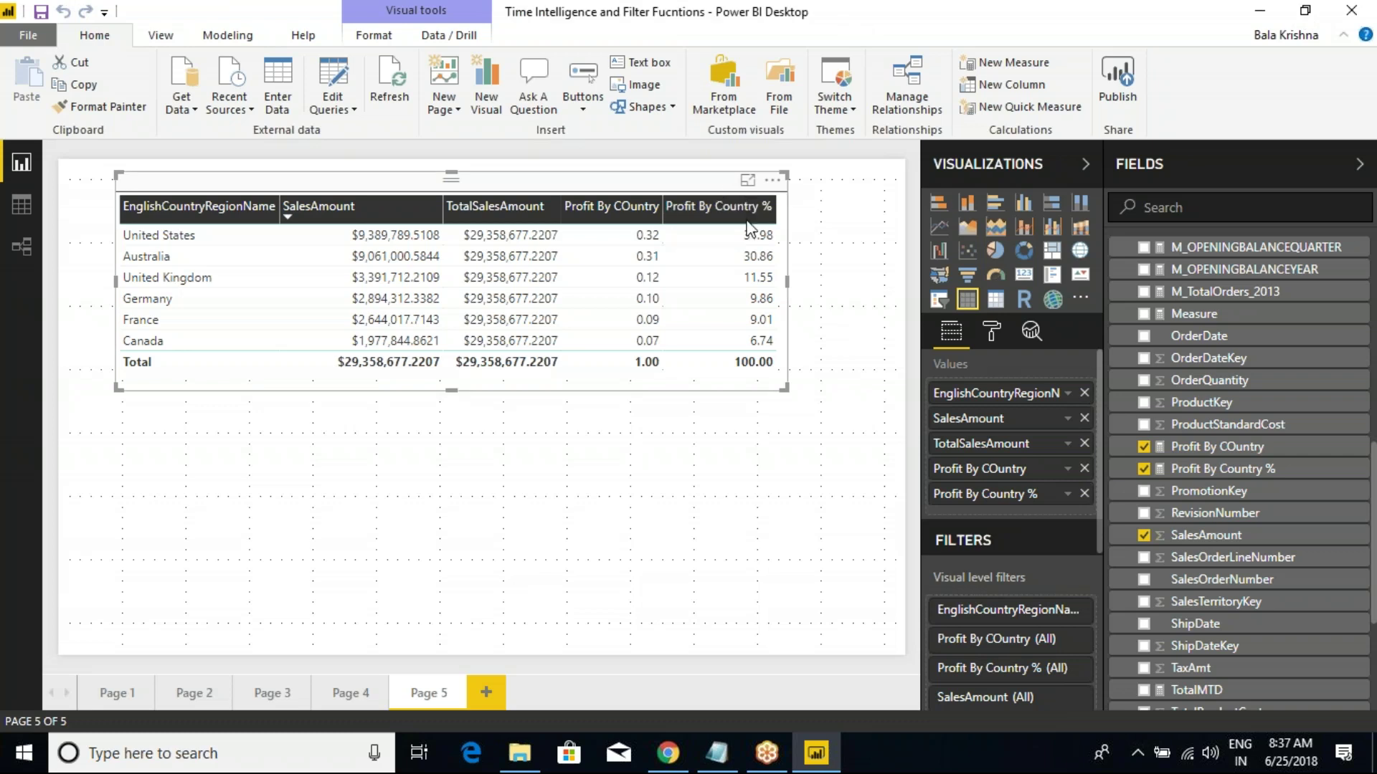
# Step: Prefix the Profit By Country % expression with "%" & and enlarge the table visual
pyautogui.click(1223, 469)
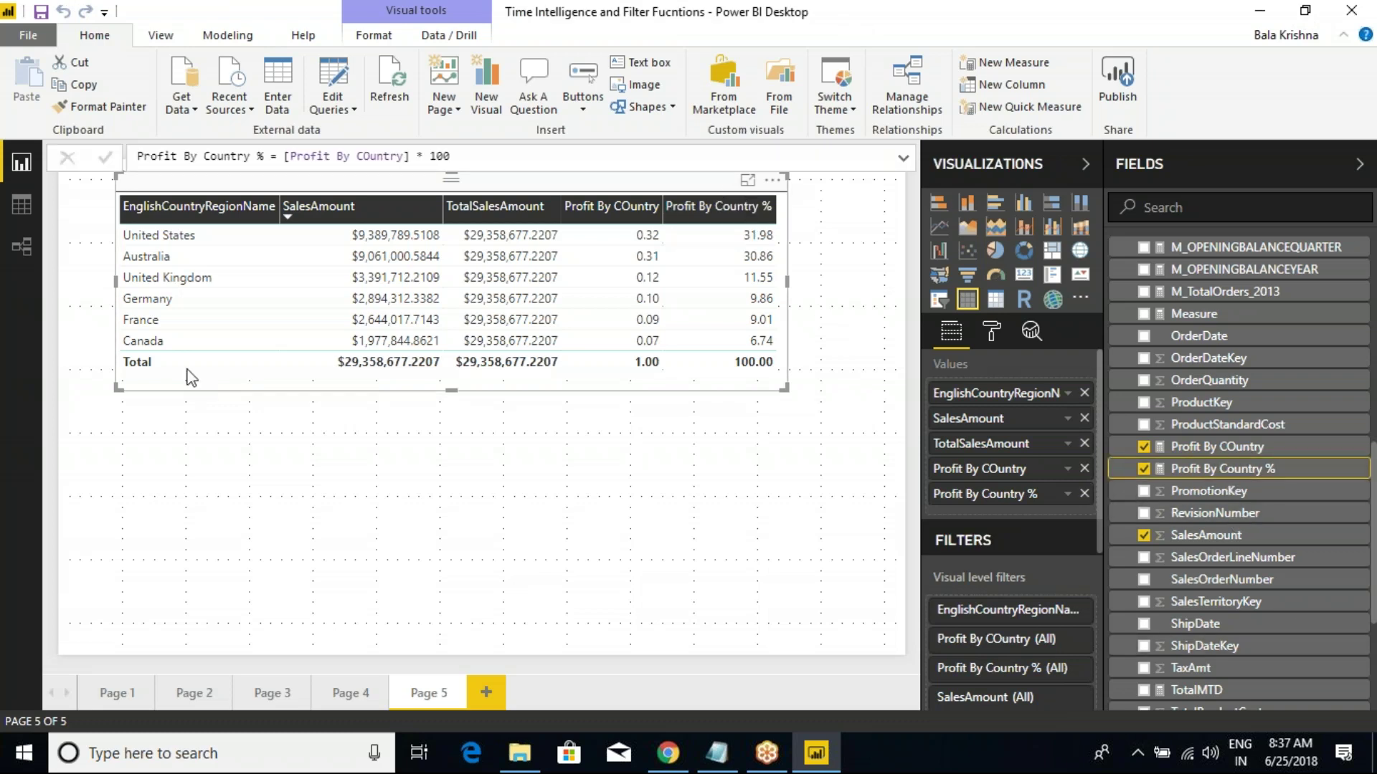
pyautogui.click(284, 158)
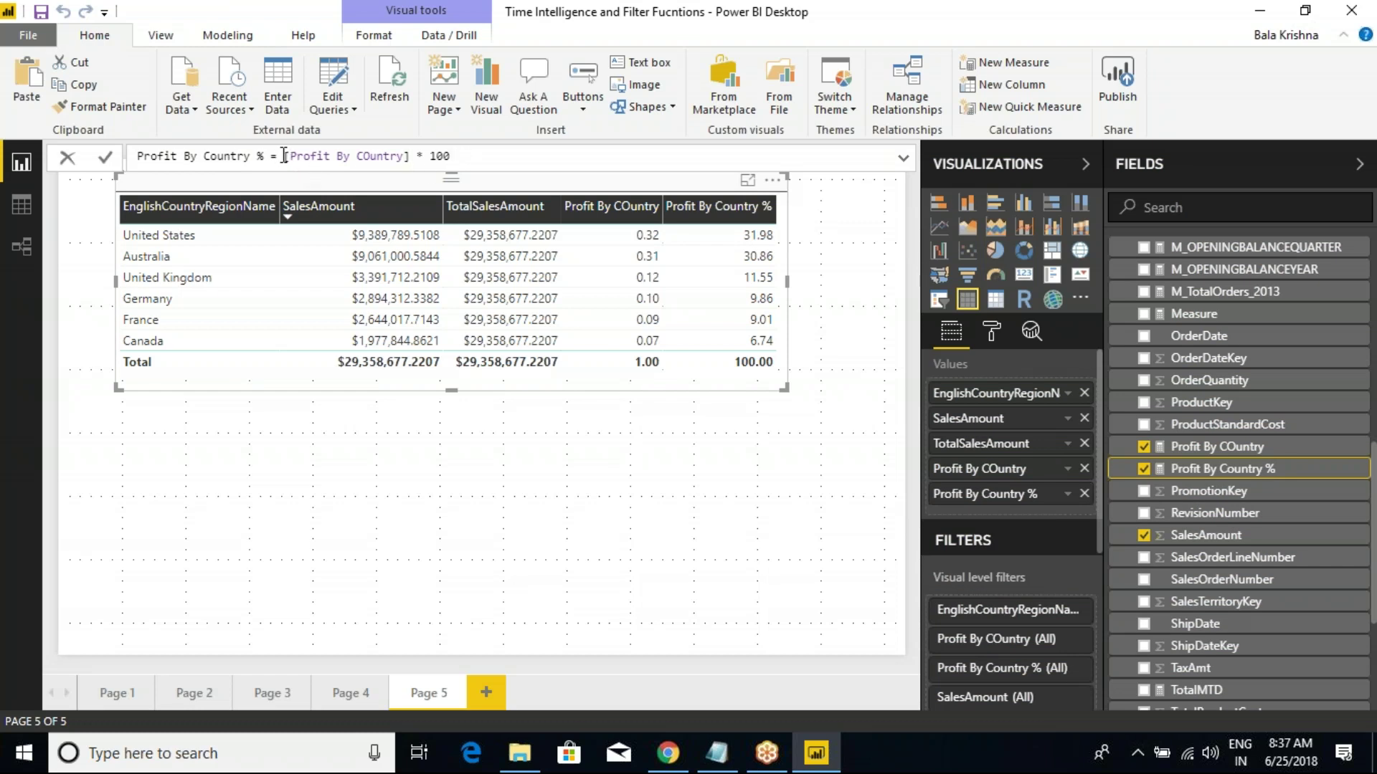
pyautogui.write('"" & ')
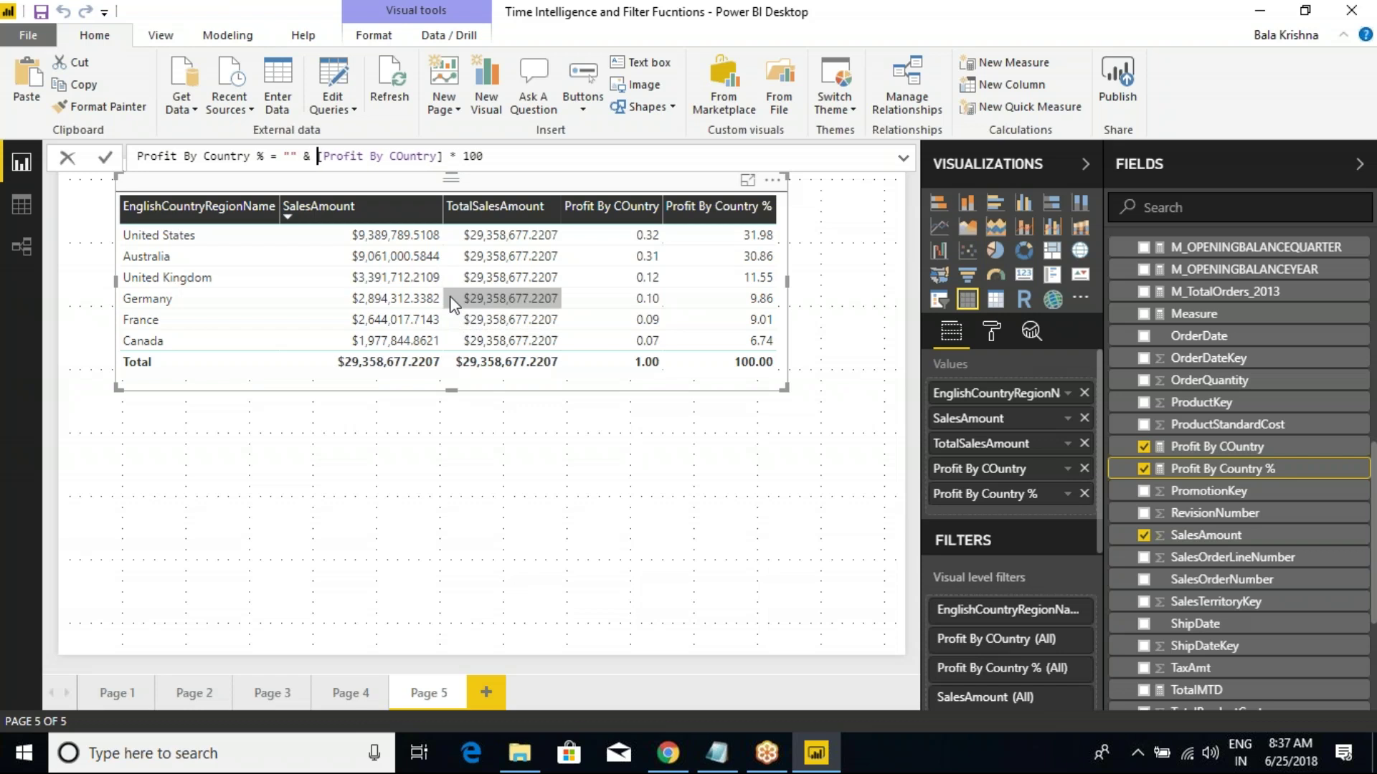
pyautogui.write('%')
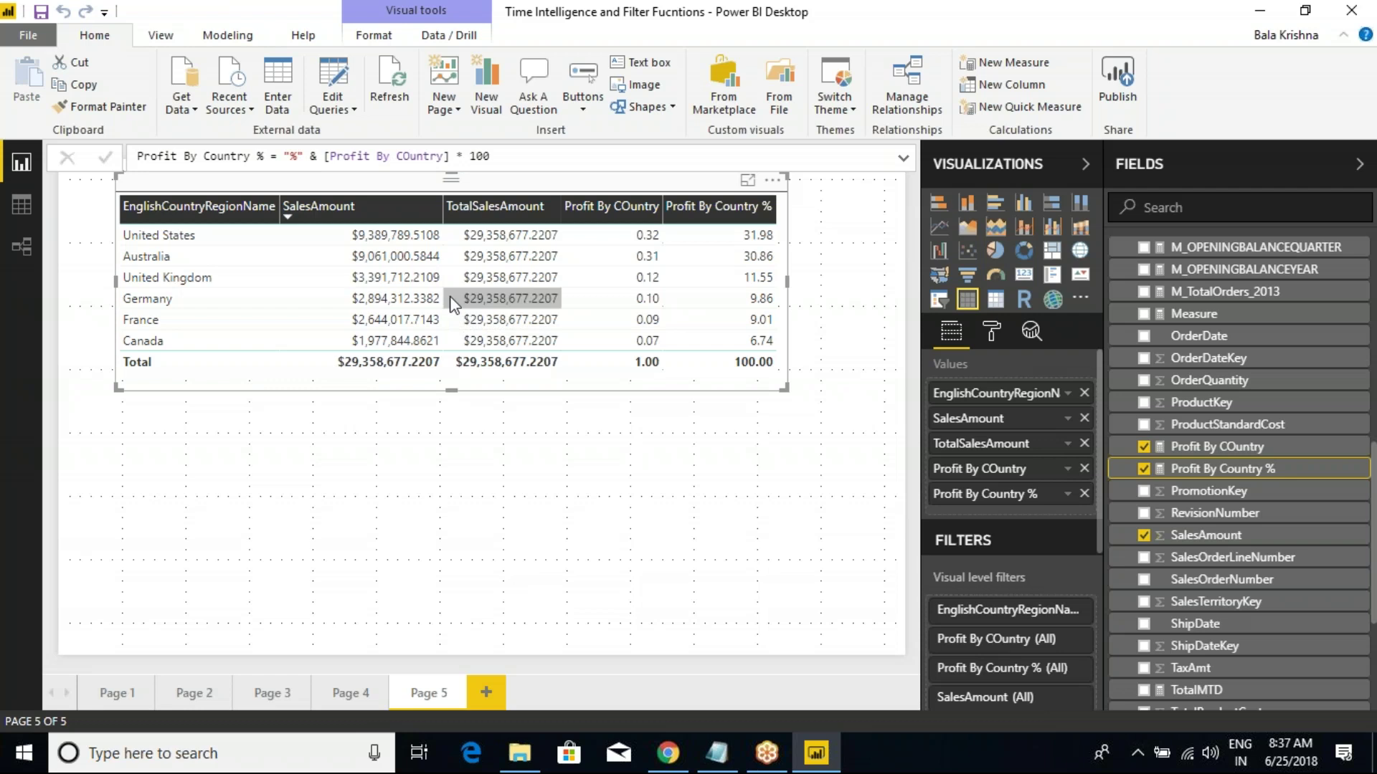
pyautogui.press('Return')
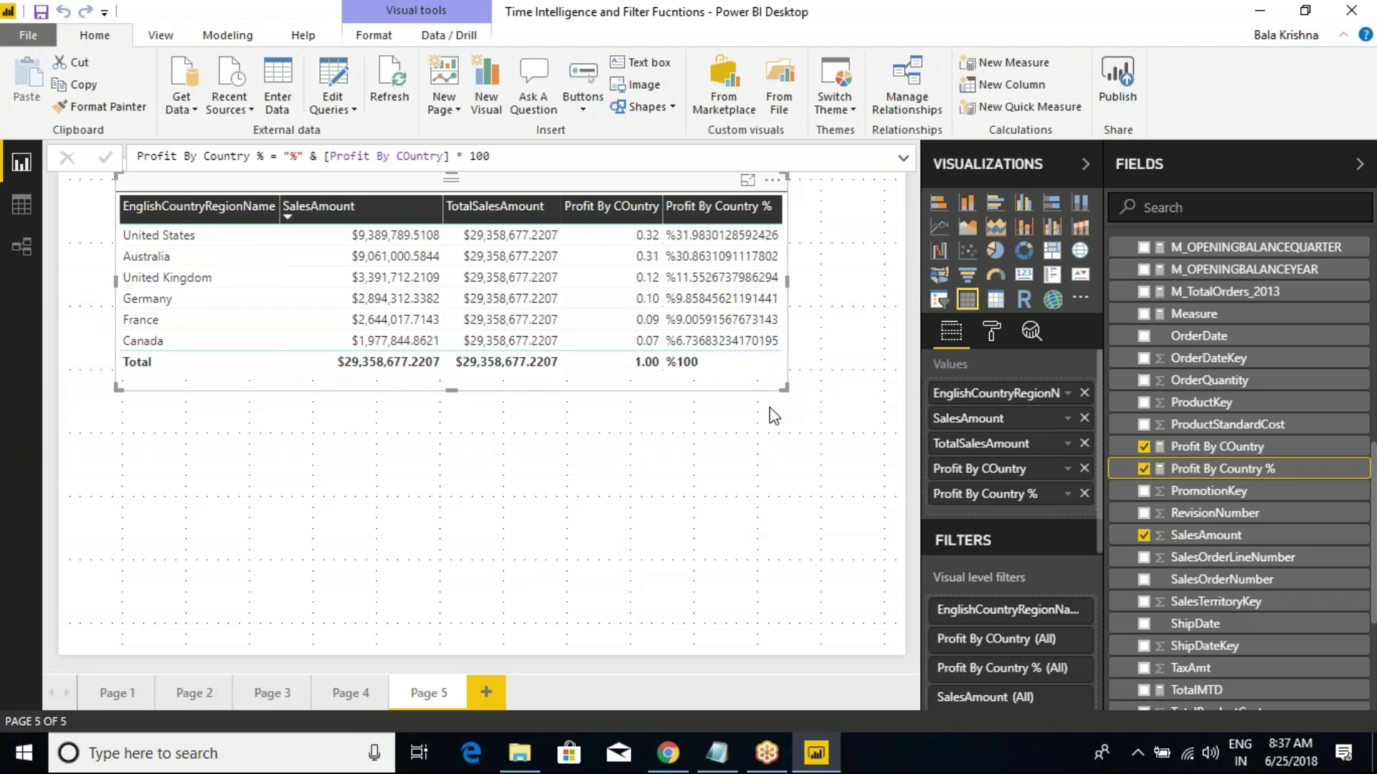
pyautogui.moveTo(785, 388); pyautogui.dragTo(851, 421)
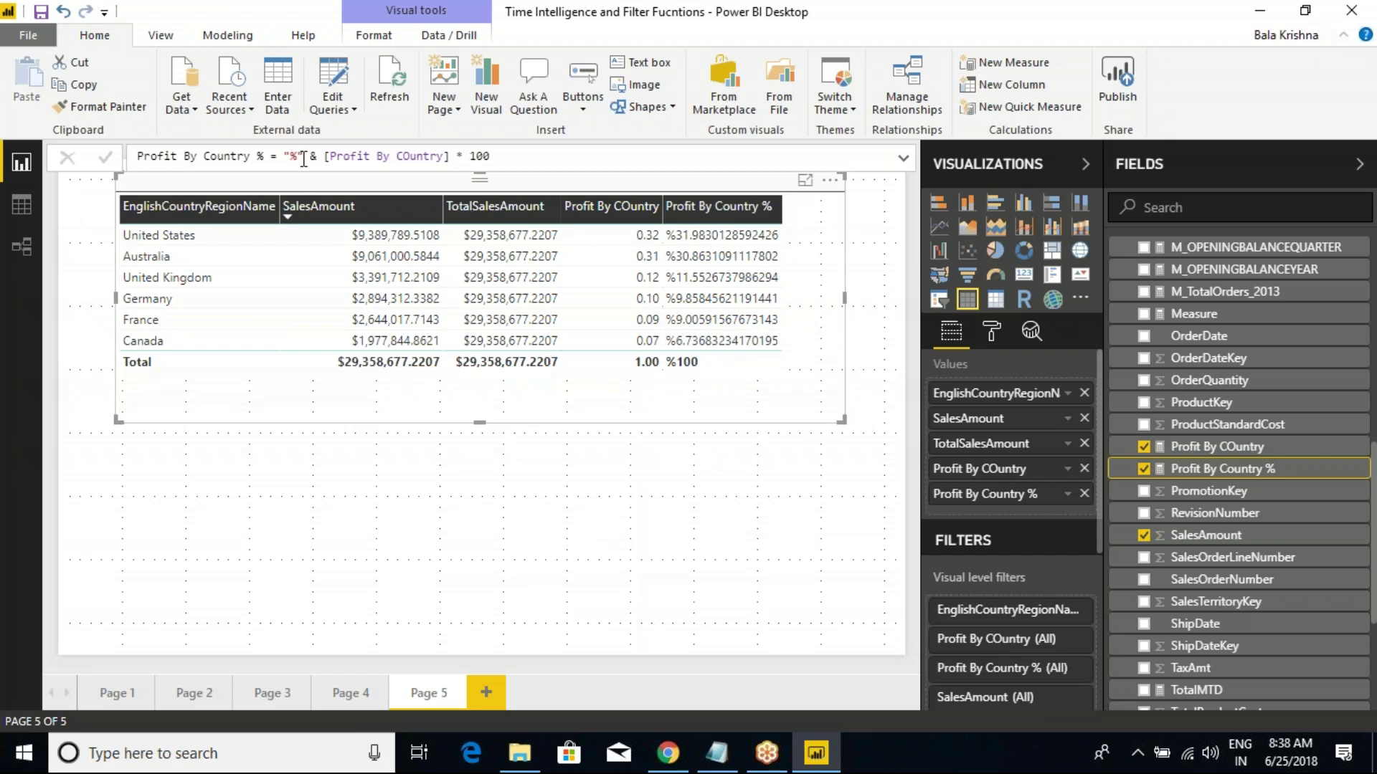
# Step: Remove the "%" & prefix from the Profit By Country % formula and commit it as [Profit By COuntry] * 100
pyautogui.moveTo(314, 156); pyautogui.dragTo(285, 158)
pyautogui.press('BackSpace')
pyautogui.click(467, 158)
pyautogui.press('Return')
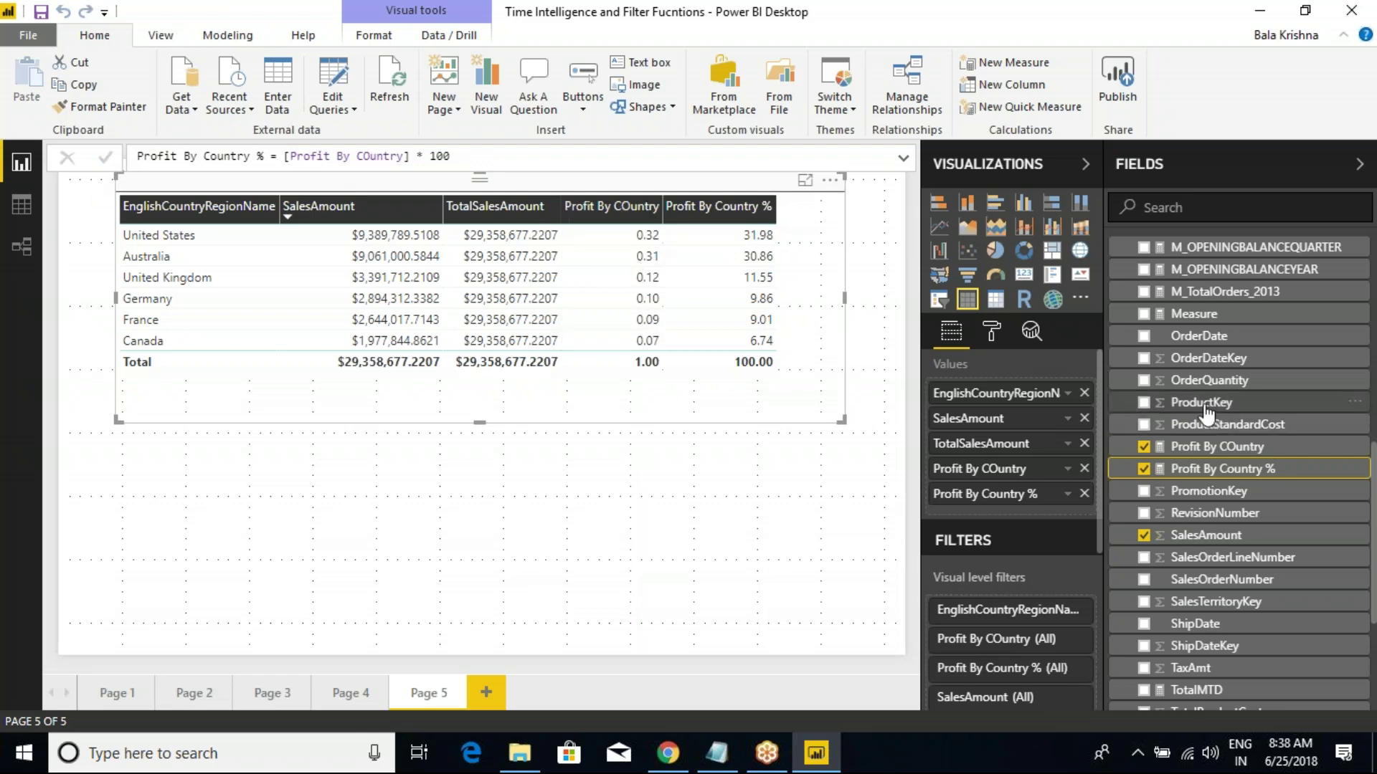
# Step: Create a new measure in the FactInternetSales table
pyautogui.scroll(3, 1205, 401)
pyautogui.scroll(3, 1205, 402)
pyautogui.rightClick(1204, 335)
pyautogui.press('Escape')
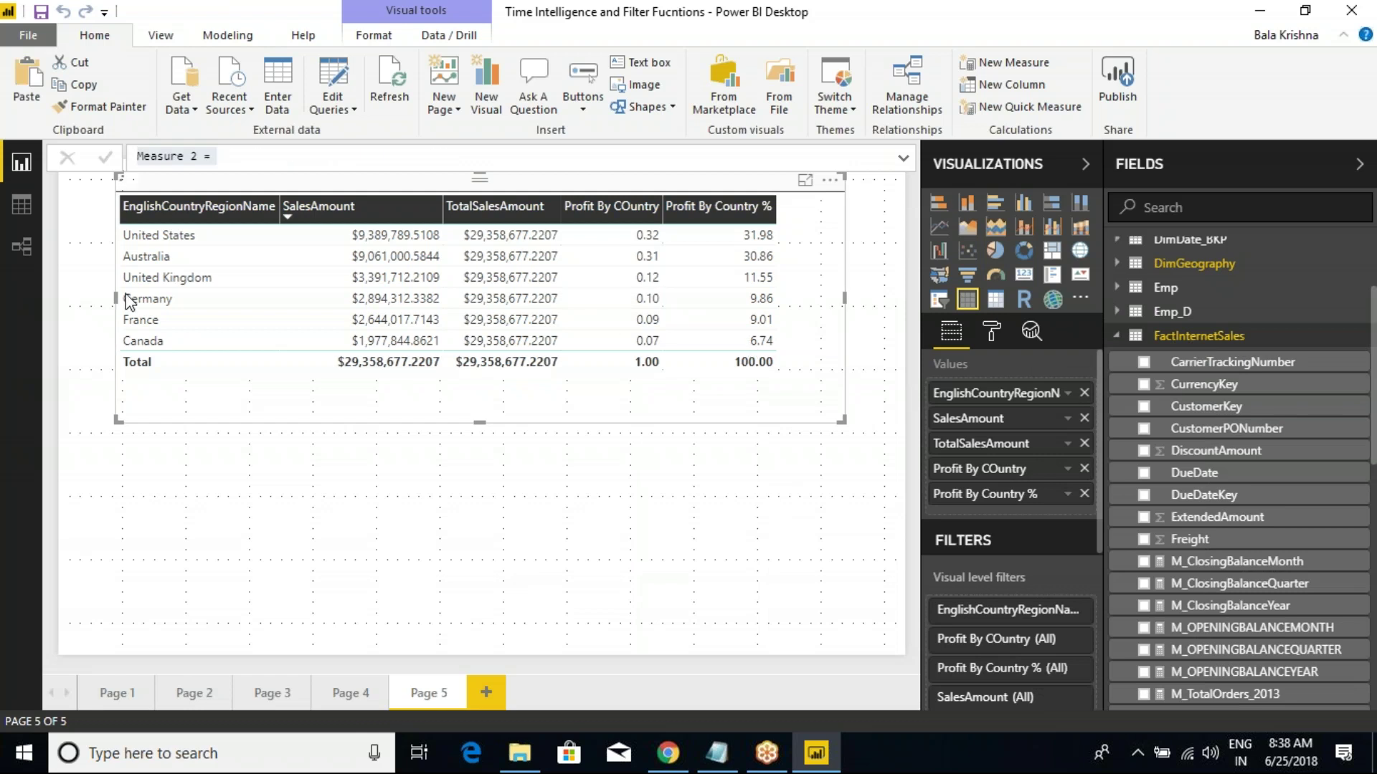
# Step: Name the new measure Profit By Country_New, replacing the default name in its formula
pyautogui.hotkey('ctrl', 'a')
pyautogui.write('P')
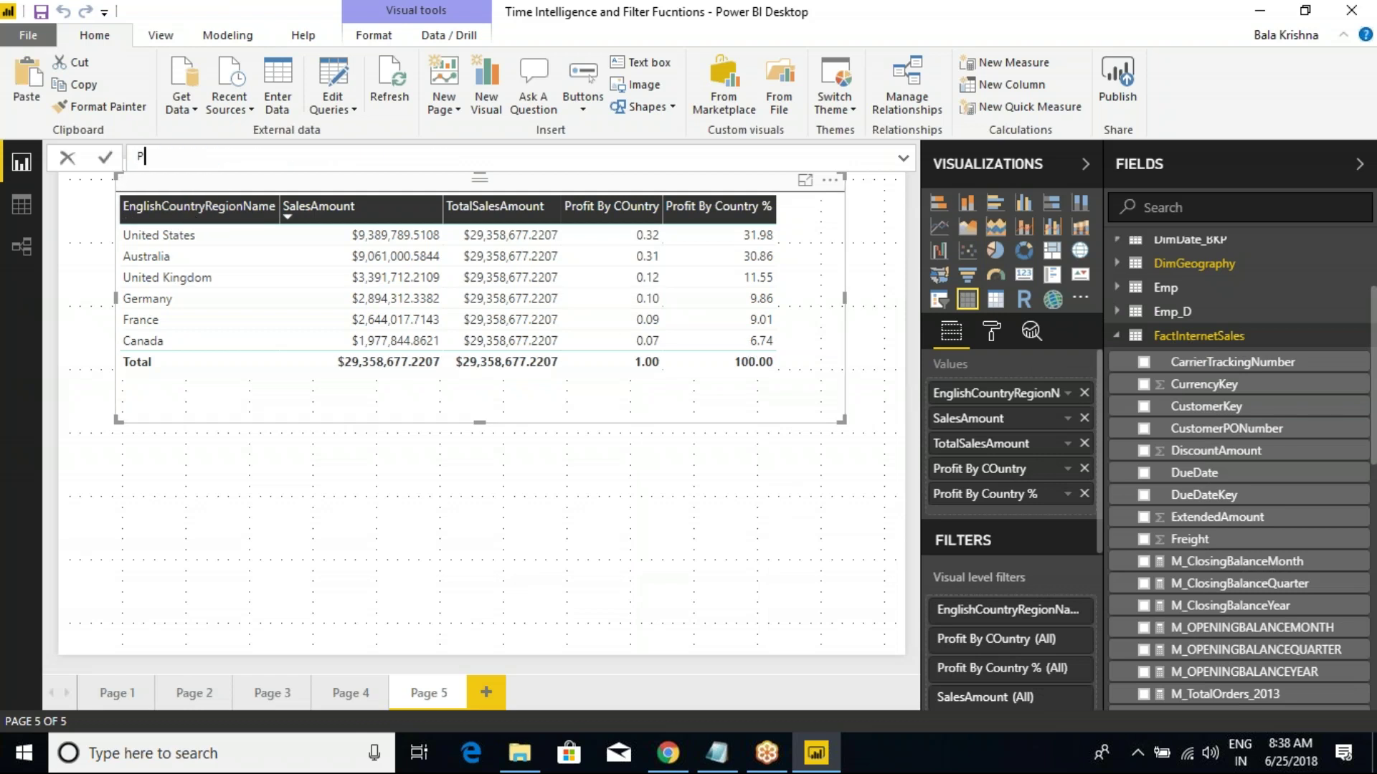
pyautogui.write('rofit By Countr')
pyautogui.press('BackSpace')
pyautogui.press('BackSpace')
pyautogui.write('try')
pyautogui.write(' =')
pyautogui.press('BackSpace')
pyautogui.press('BackSpace')
pyautogui.press('BackSpace')
pyautogui.write('_New =')
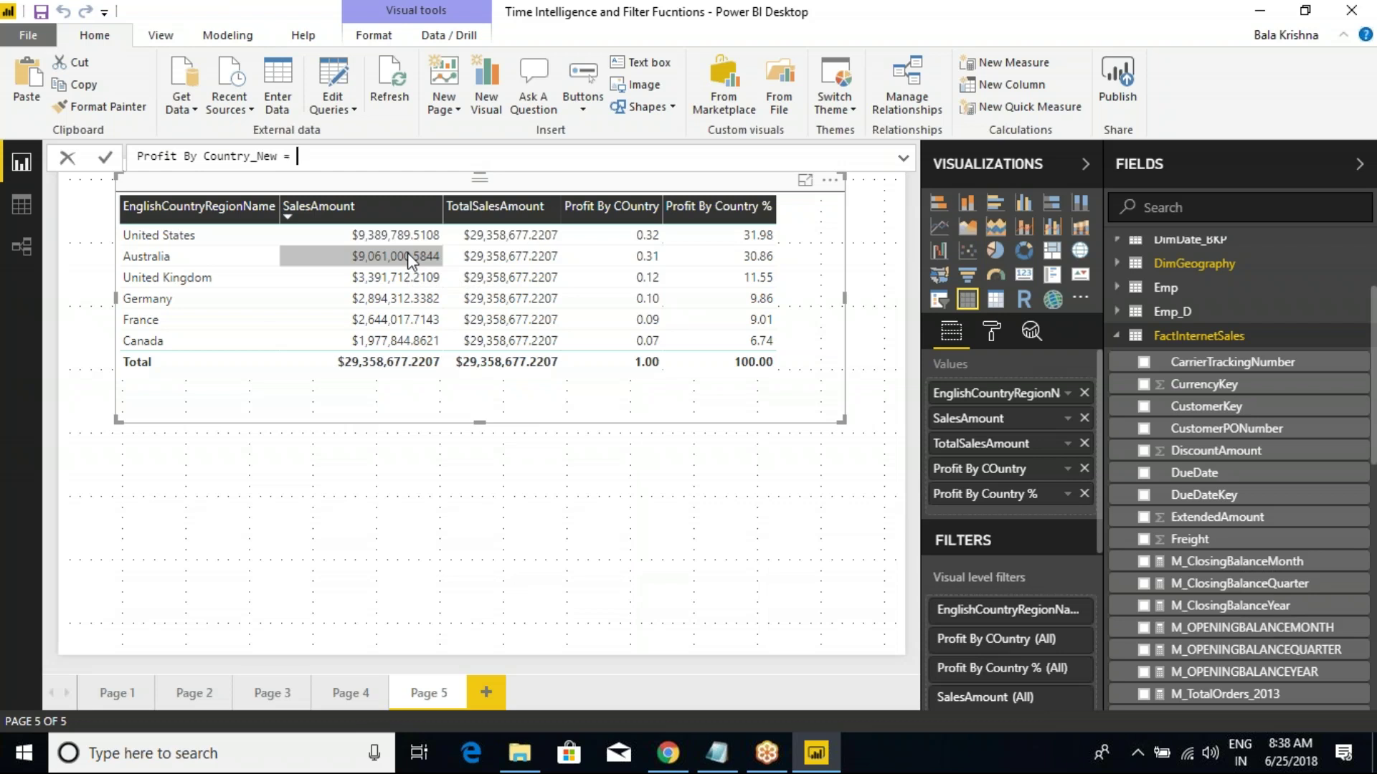
pyautogui.moveTo(565, 187); pyautogui.dragTo(669, 390)
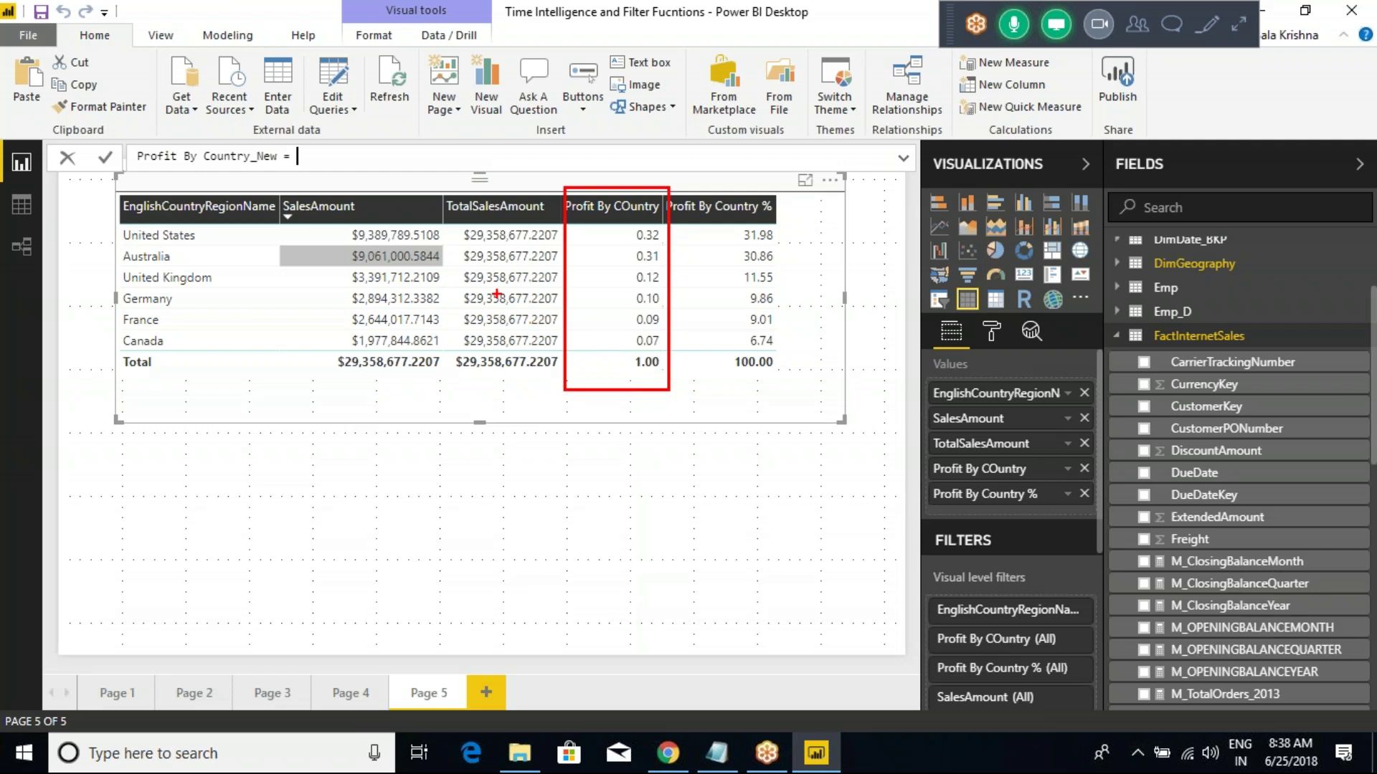
pyautogui.press('Escape')
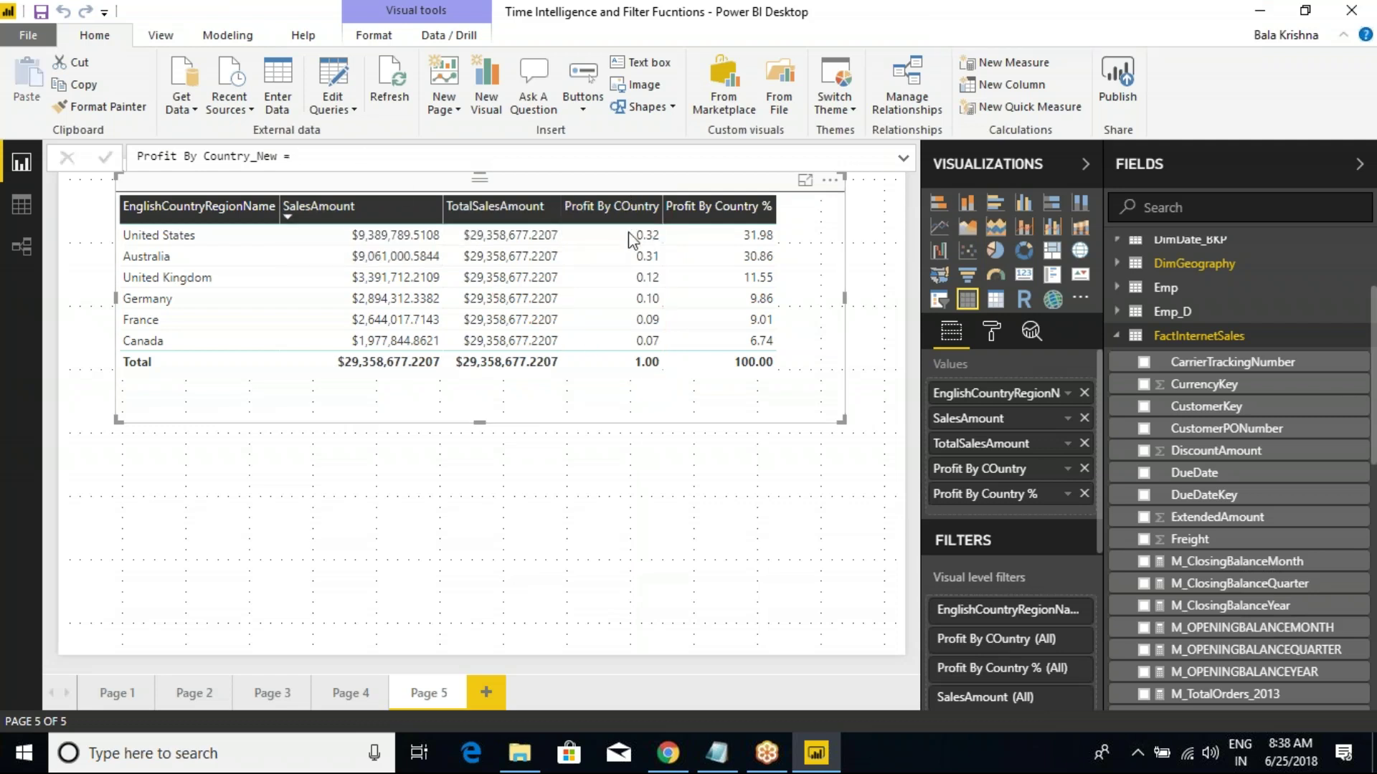
pyautogui.hotkey('ctrl', 'shift', 'd')
pyautogui.moveTo(347, 178); pyautogui.dragTo(358, 218)
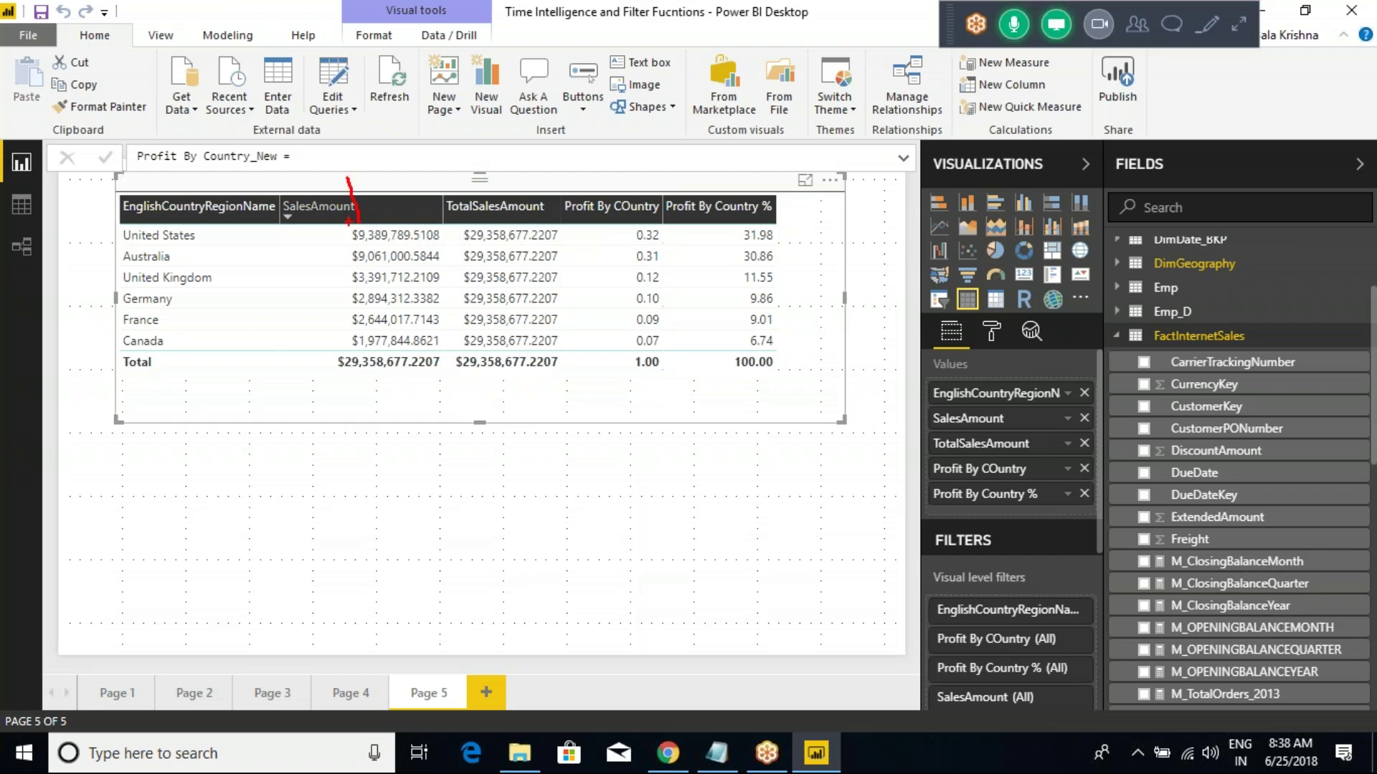
pyautogui.moveTo(512, 183); pyautogui.dragTo(510, 228)
pyautogui.hotkey('ctrl', 'shift', 'd')
# Step: Define Profit By Country_New as [TotalSalesAmount] / [TotalSalesAmount] and commit the formula
pyautogui.click(319, 159)
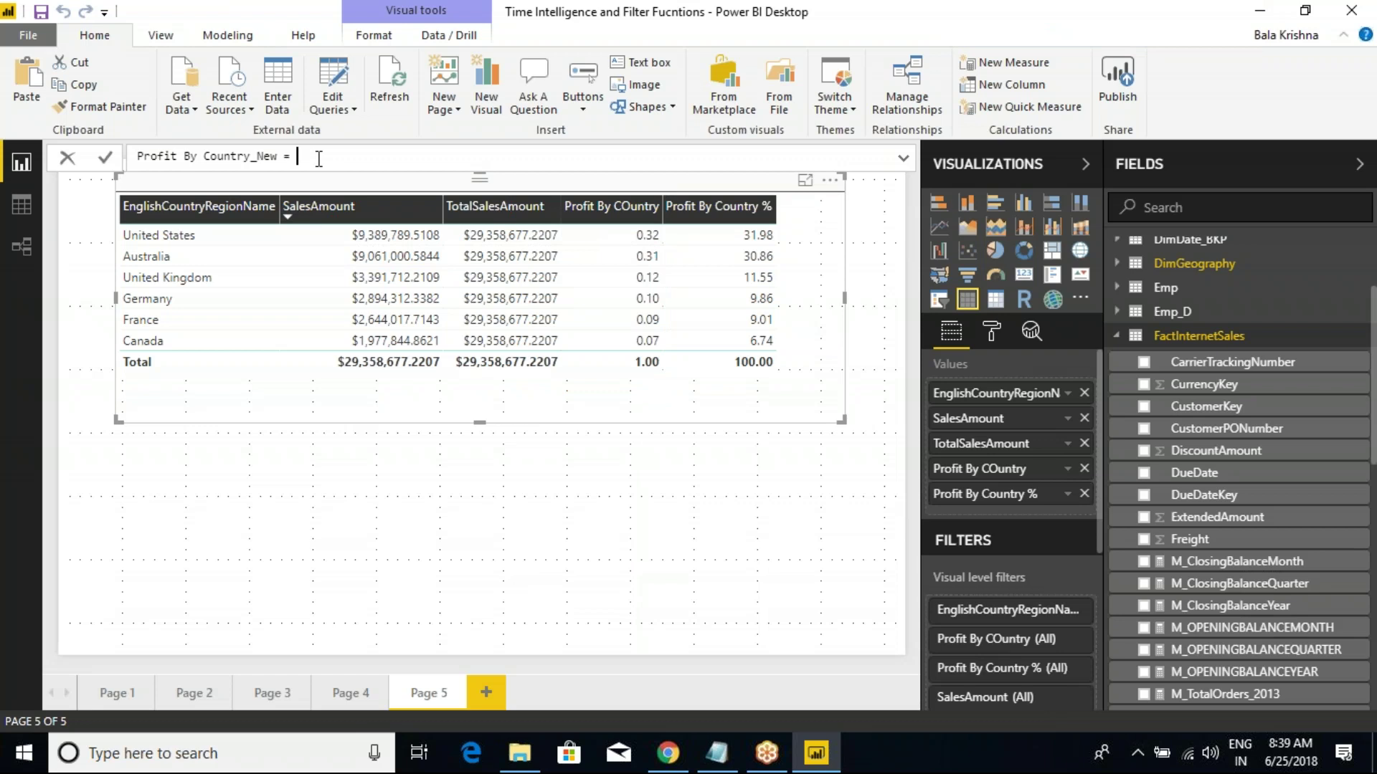
pyautogui.write('salesamou')
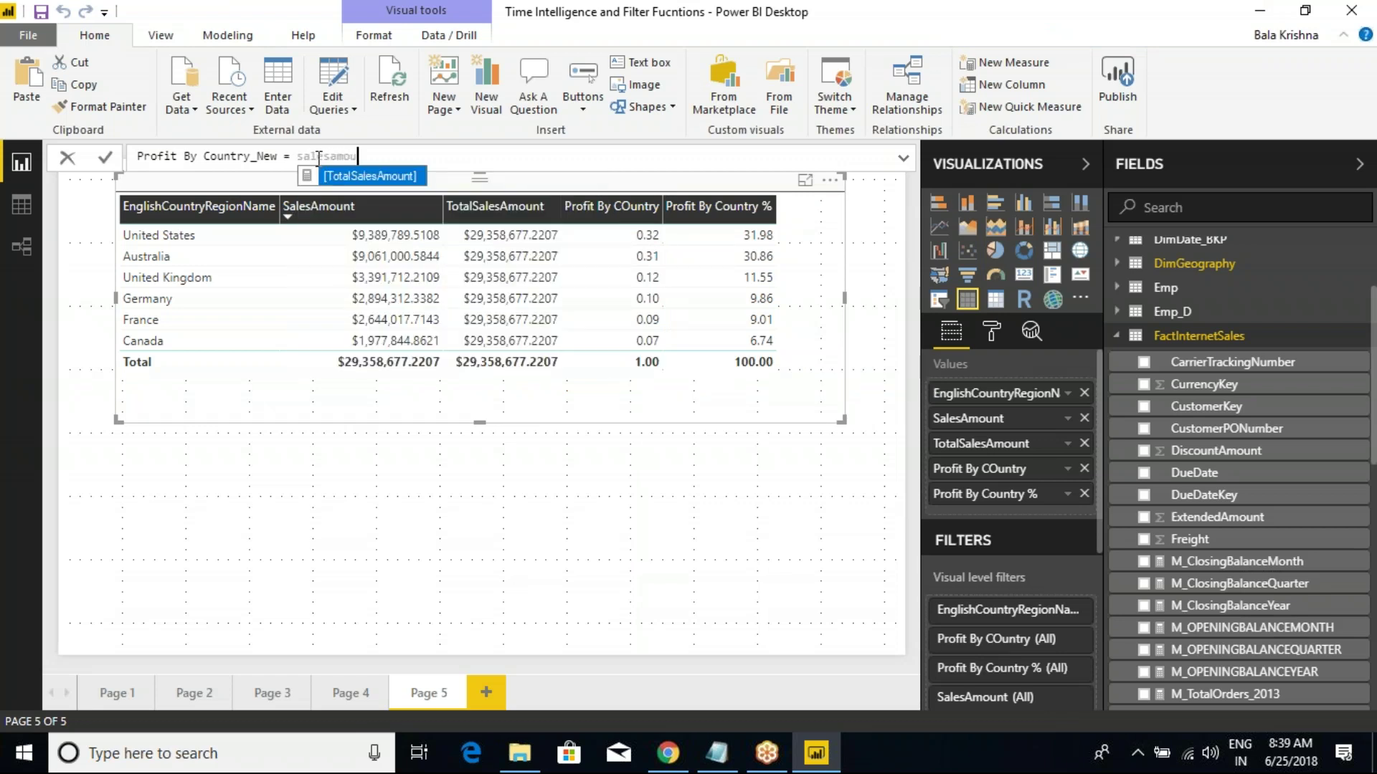
pyautogui.press('Tab')
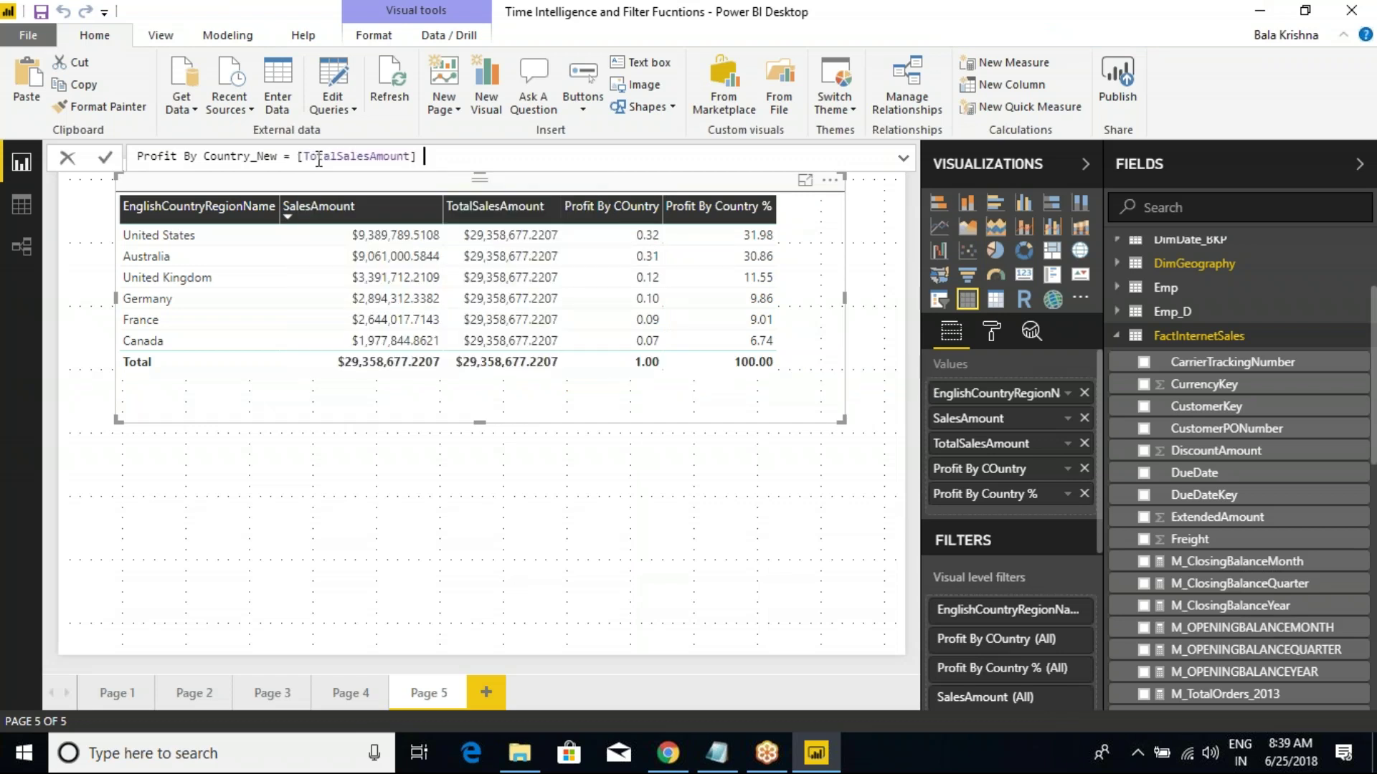
pyautogui.write('?')
pyautogui.press('BackSpace')
pyautogui.press('BackSpace')
pyautogui.write('/ Total')
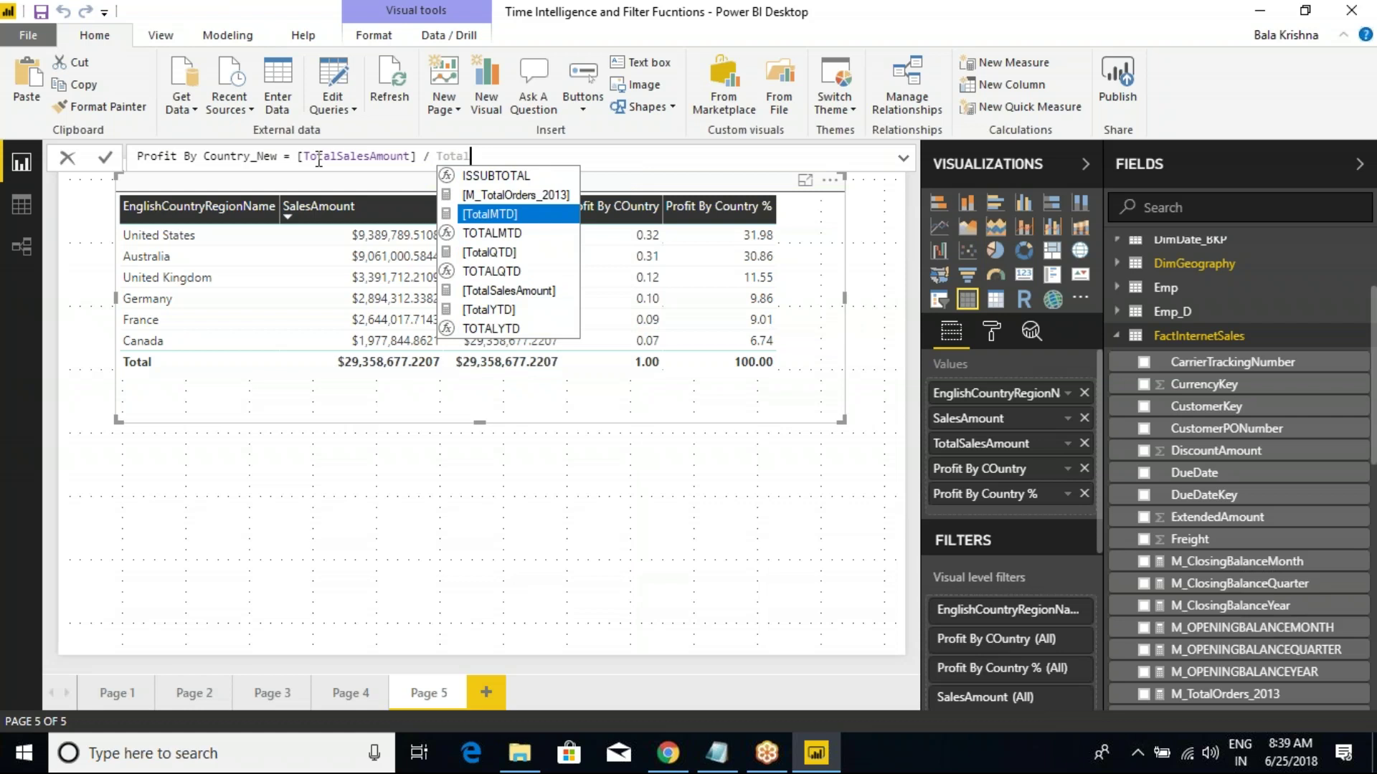
pyautogui.press('Down')
pyautogui.press('Down')
pyautogui.press('Down')
pyautogui.press('Down')
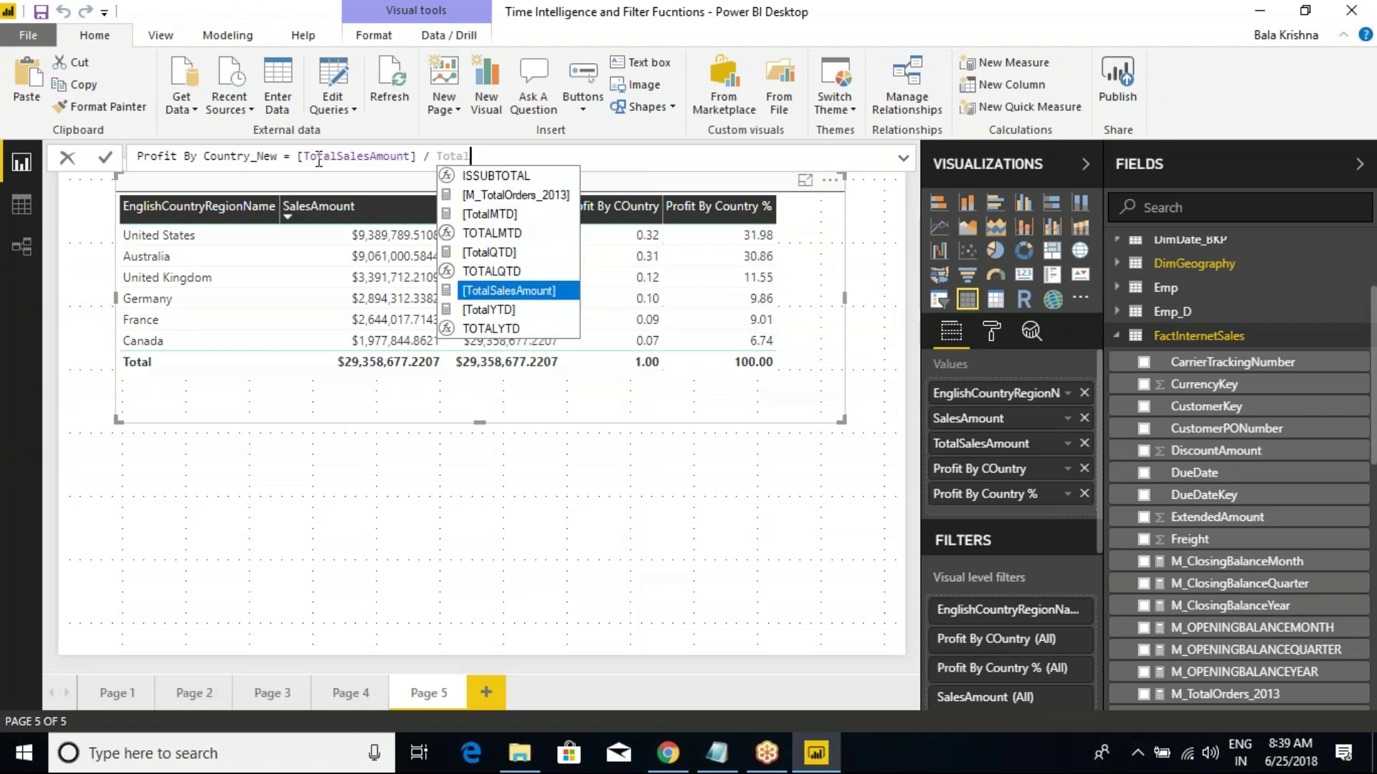
pyautogui.press('Tab')
pyautogui.press('Return')
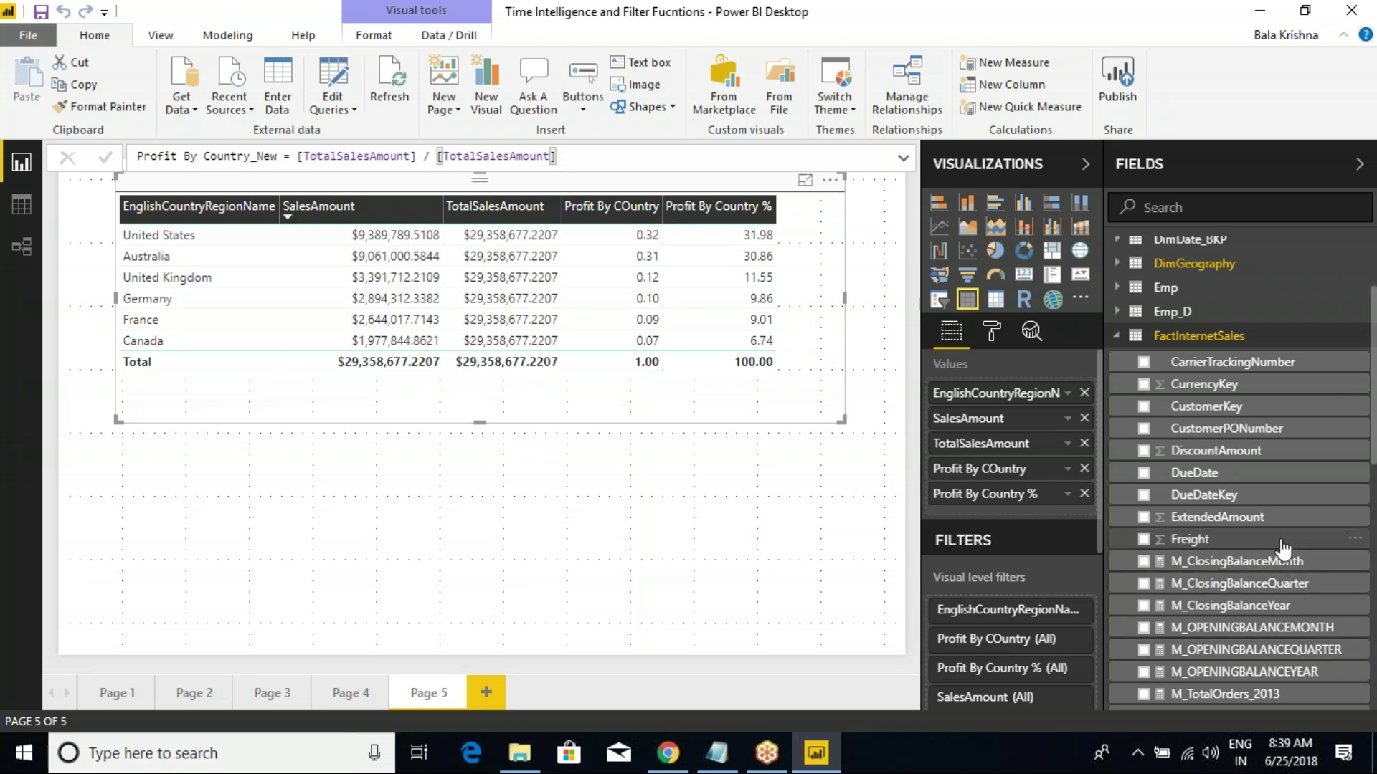
# Step: Replace Profit By Country % with Profit By Country_New in the country sales table's values
pyautogui.click(1084, 495)
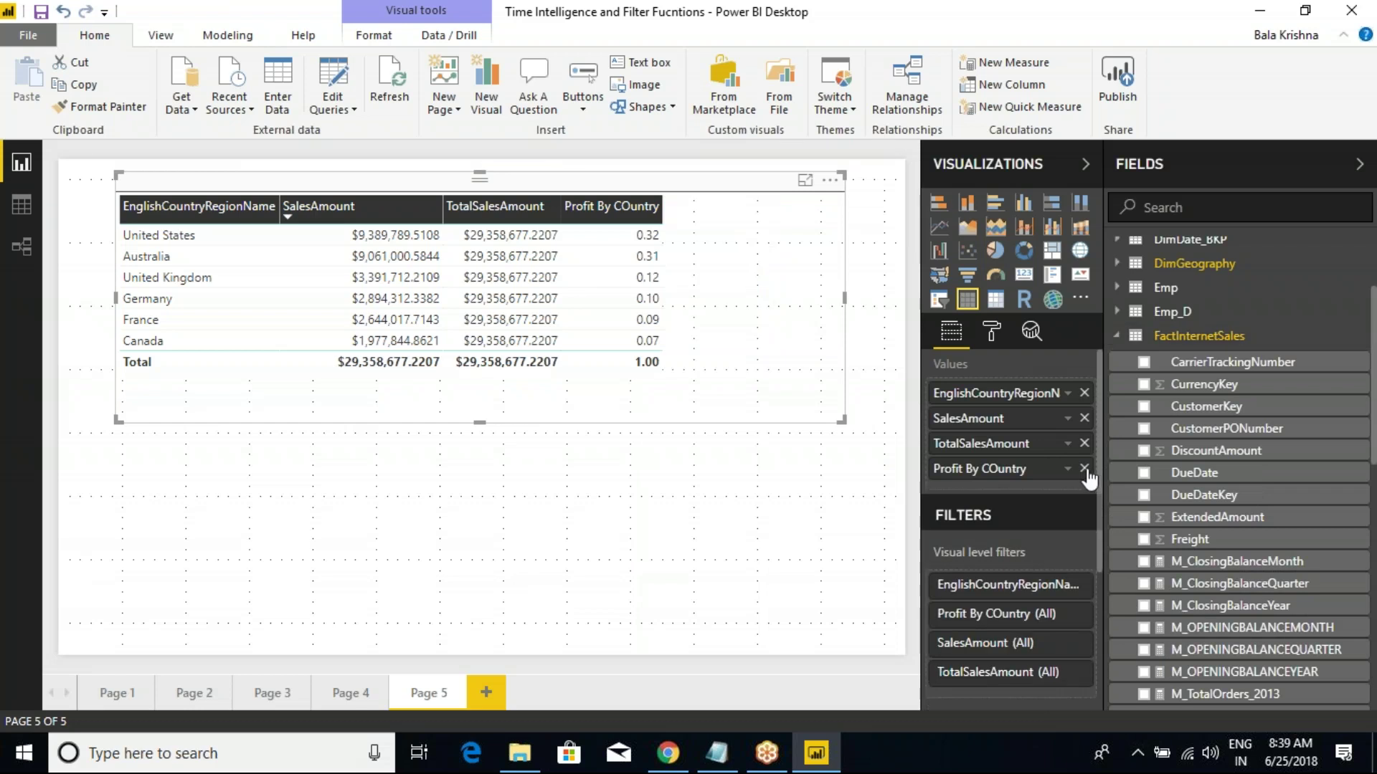
pyautogui.scroll(-4, 1248, 574)
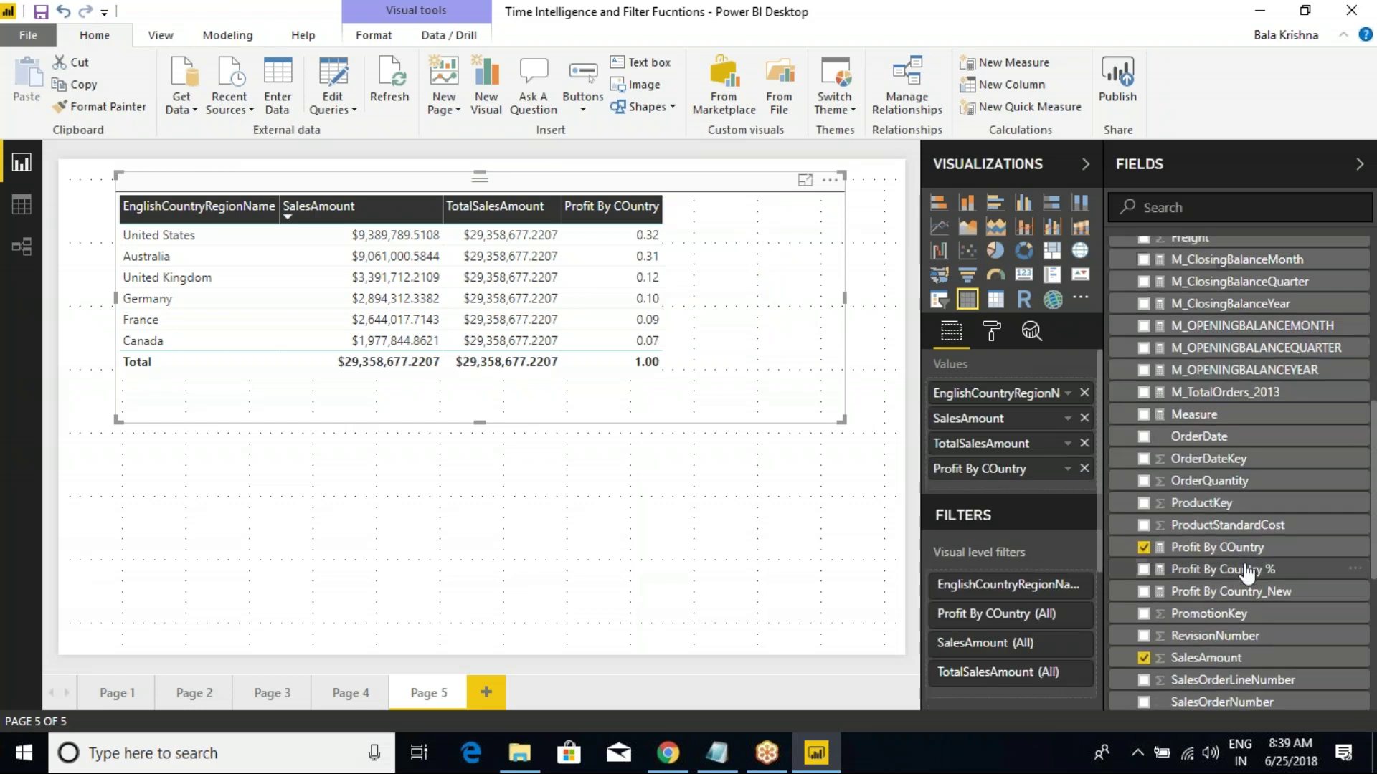
pyautogui.scroll(-3, 1247, 573)
pyautogui.moveTo(1272, 398); pyautogui.dragTo(1003, 493)
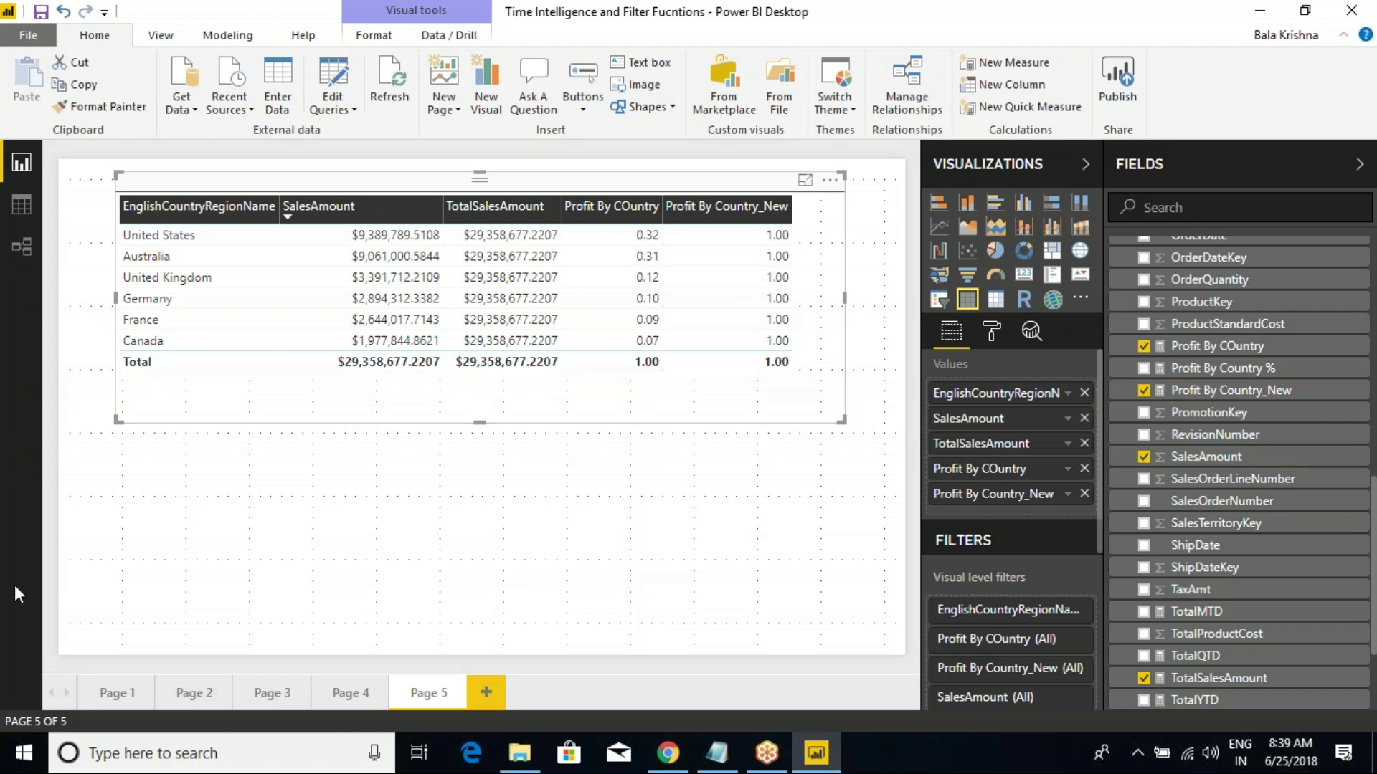
# Step: Wrap the whole Profit By Country_New expression in CALCULATE and commit it
pyautogui.click(1248, 390)
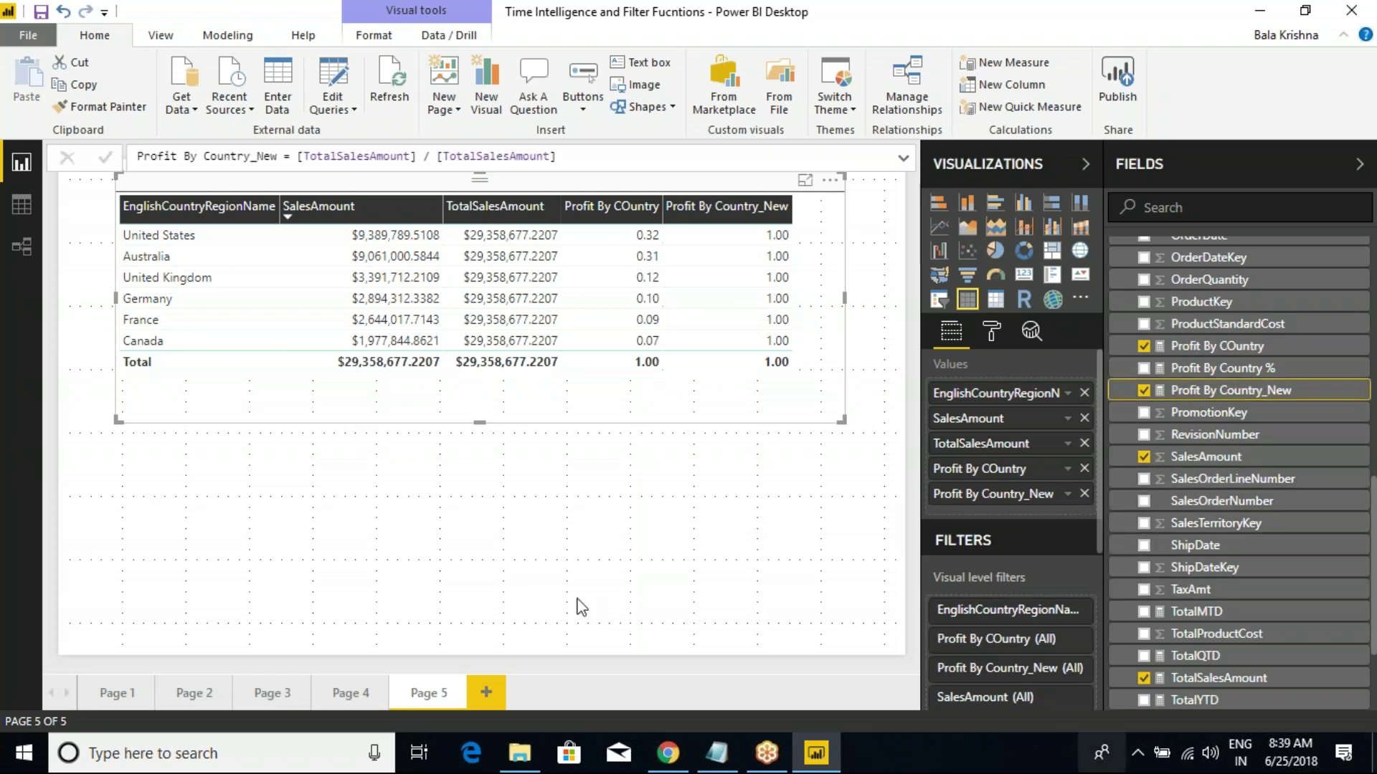
pyautogui.click(298, 156)
pyautogui.write('c')
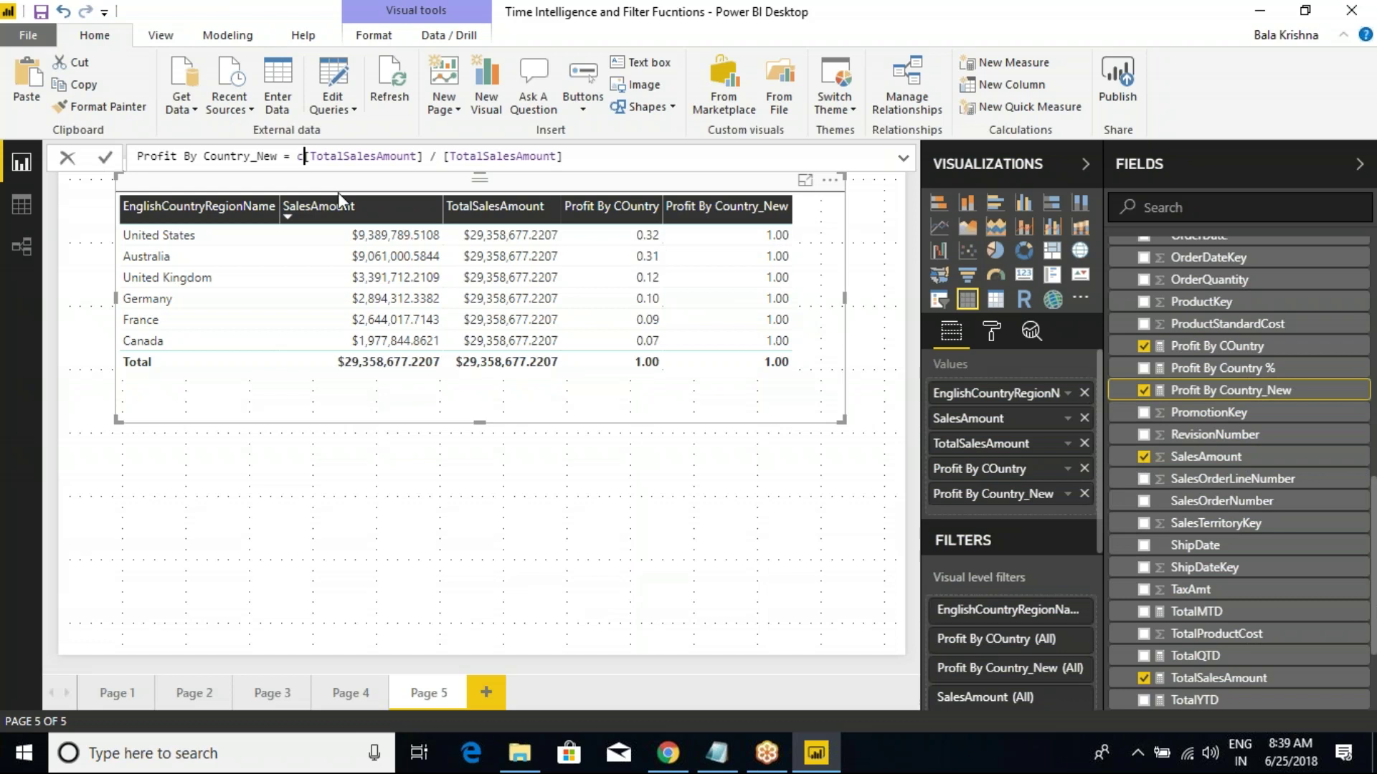
pyautogui.write('alcu')
pyautogui.press('Tab')
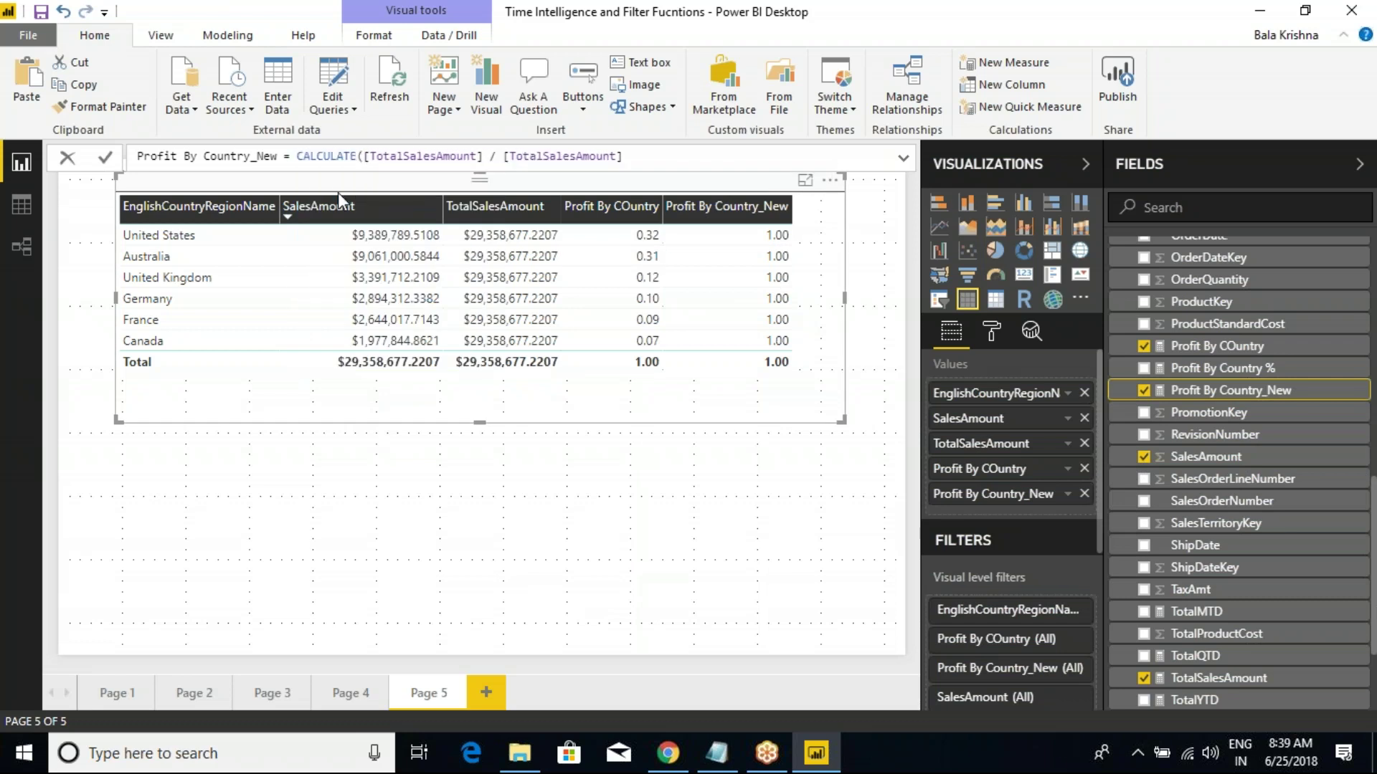
pyautogui.click(623, 156)
pyautogui.write(')')
pyautogui.press('Return')
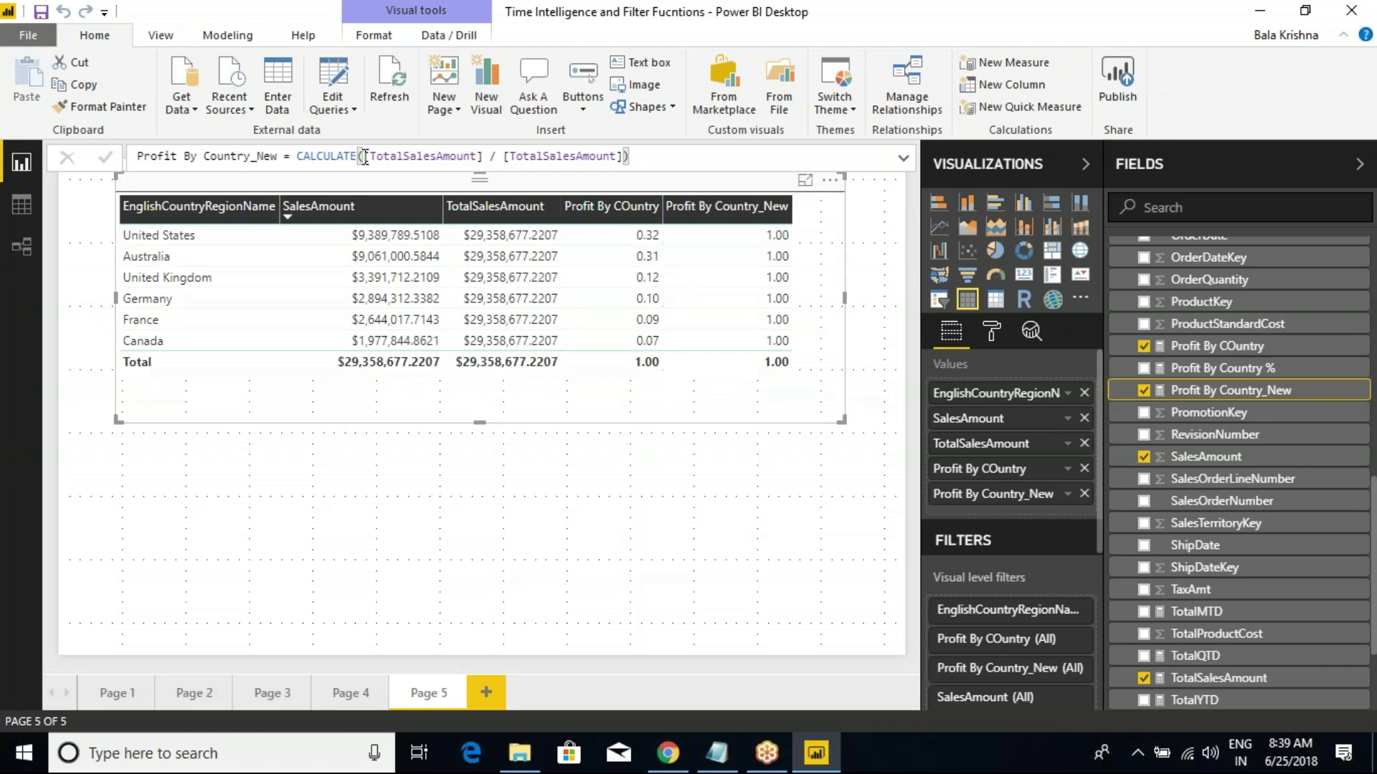
# Step: Remove the numerator [TotalSalesAmount] from the CALCULATE expression in Profit By Country_New
pyautogui.moveTo(365, 156); pyautogui.dragTo(479, 156)
pyautogui.write('[')
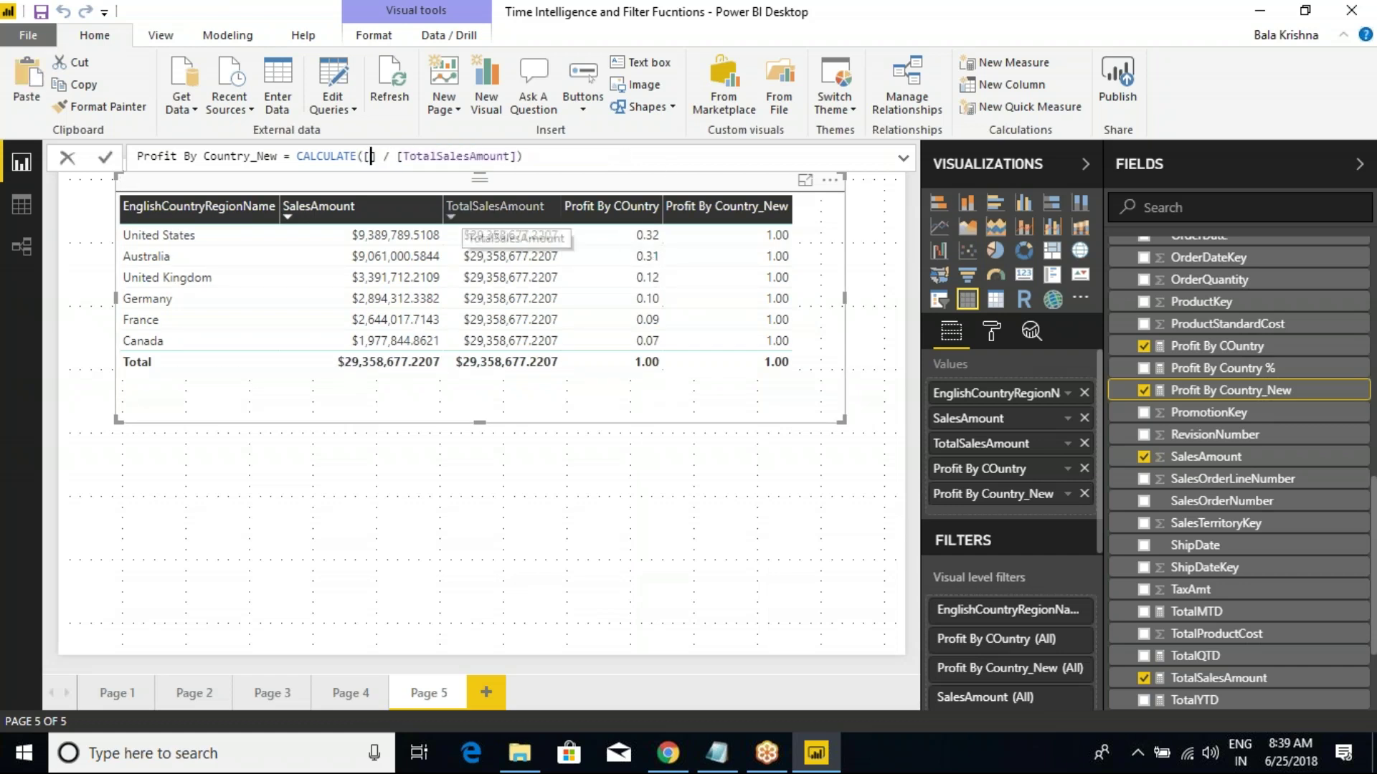
pyautogui.press('BackSpace')
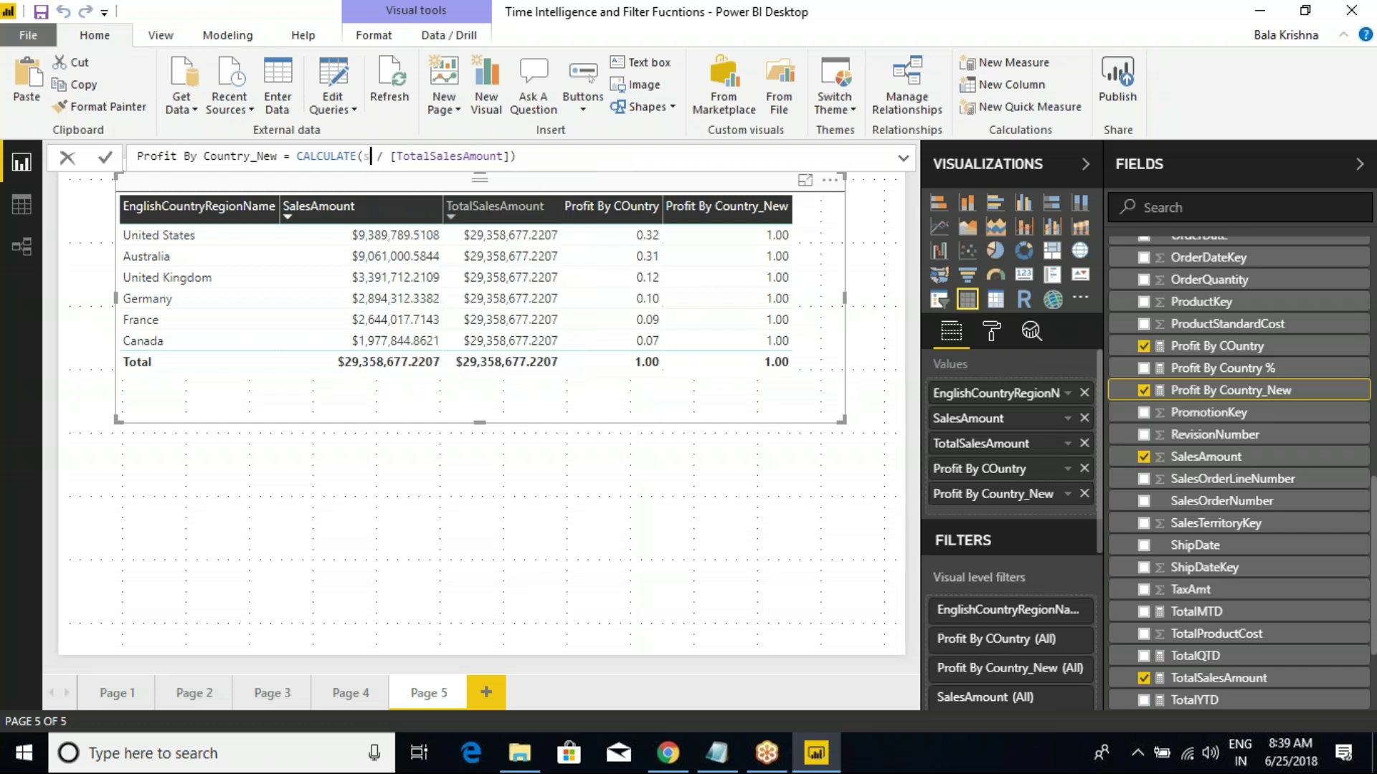
pyautogui.write('salesamou')
pyautogui.press('BackSpace')
pyautogui.press('BackSpace')
pyautogui.press('BackSpace')
pyautogui.press('BackSpace')
pyautogui.press('BackSpace')
pyautogui.press('BackSpace')
pyautogui.press('BackSpace')
pyautogui.press('BackSpace')
pyautogui.press('BackSpace')
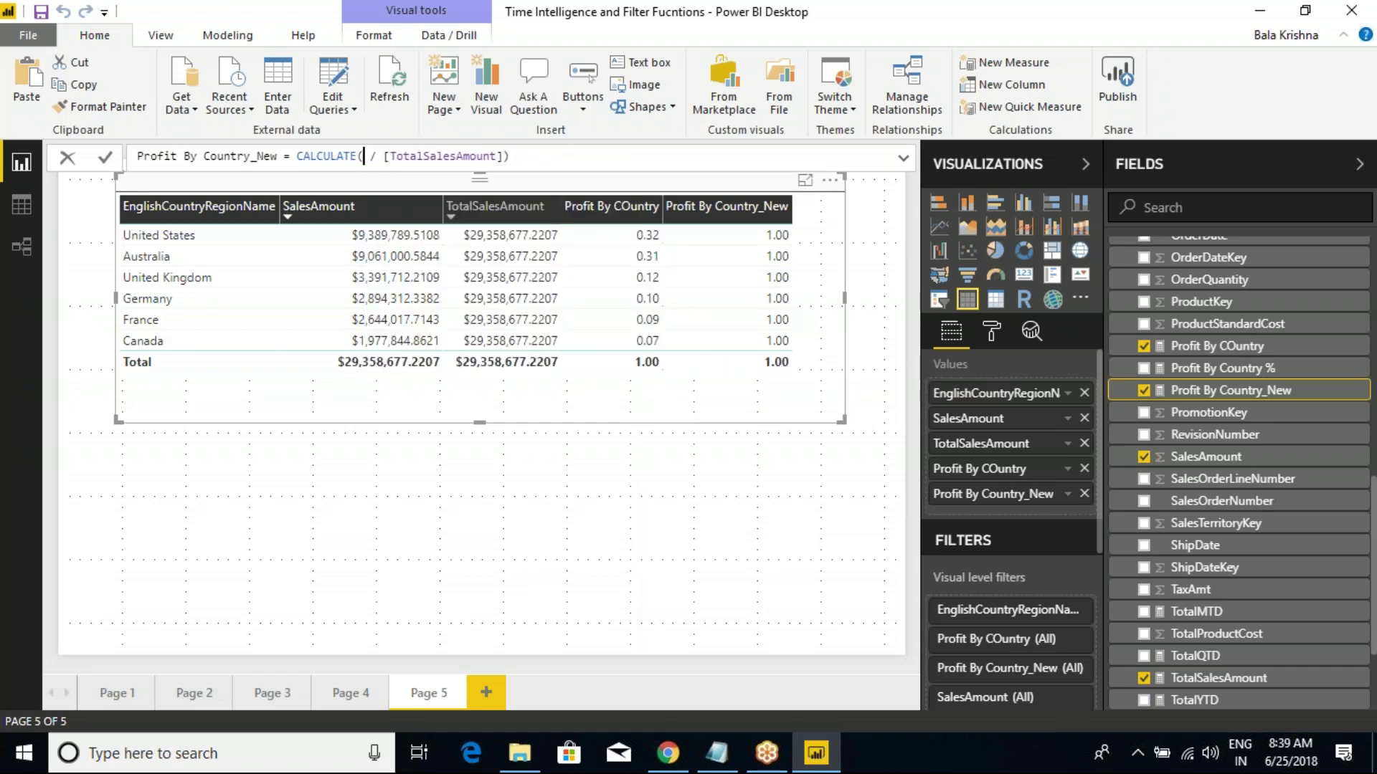
# Step: Insert SUM(FactInternetSales[SalesAmount]) as the numerator over [TotalSalesAmount] in Profit By Country_New and commit the formula
pyautogui.write('sum')
pyautogui.press('Tab')
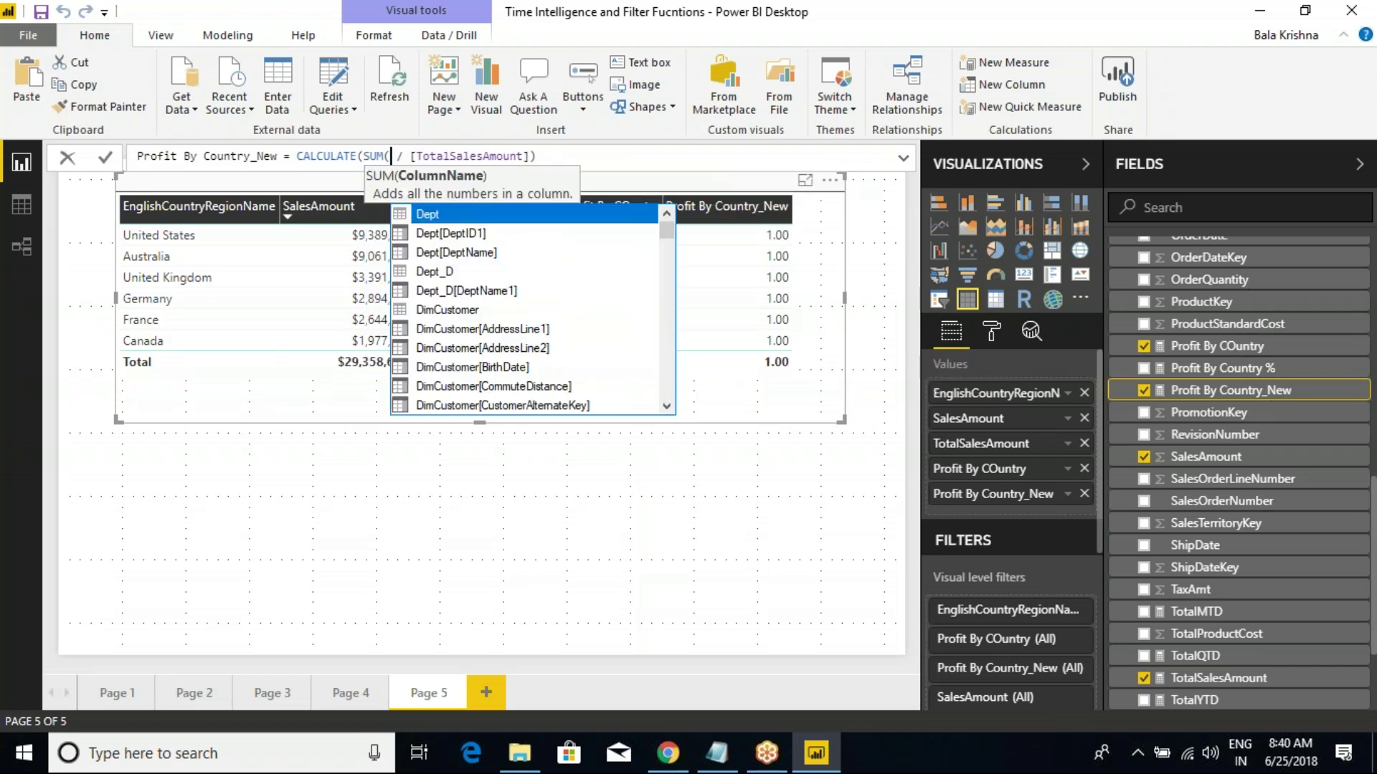
pyautogui.write('SALES')
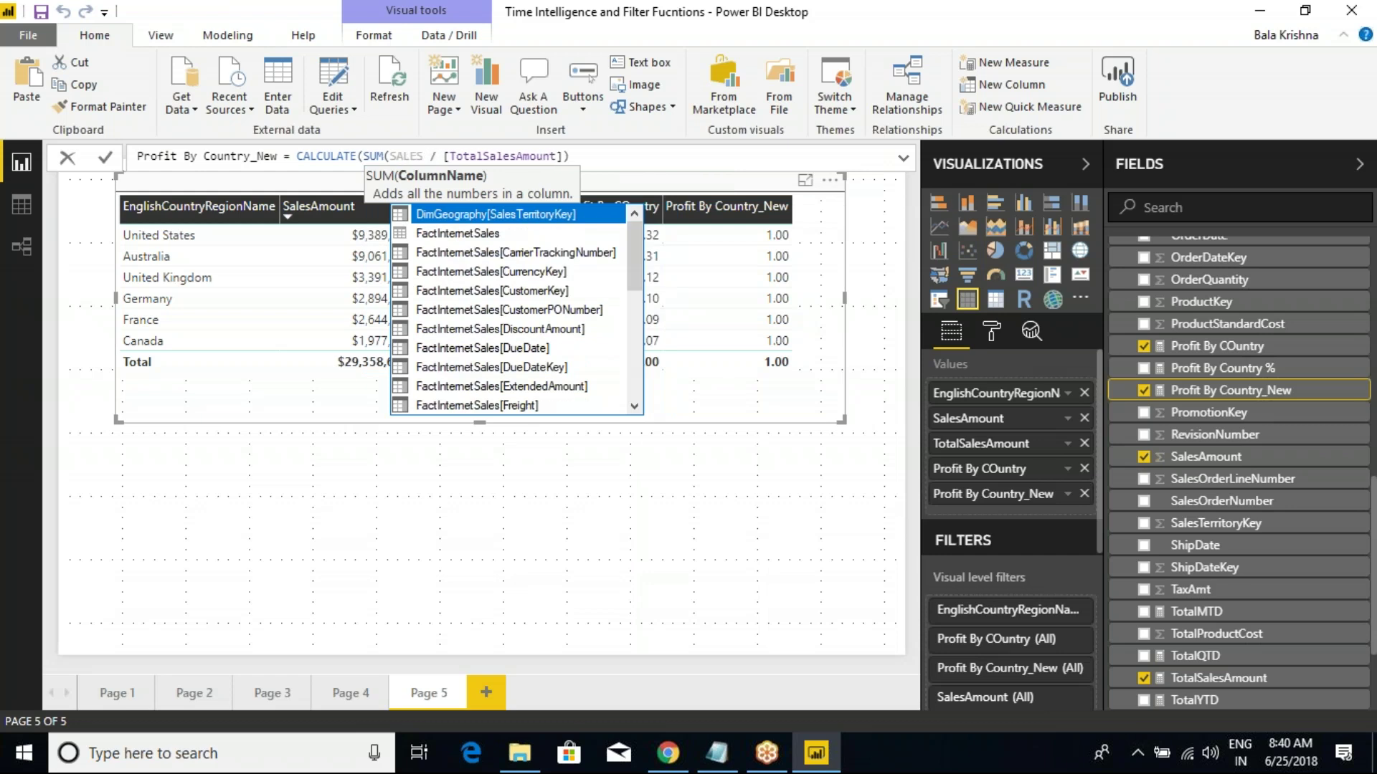
pyautogui.press('Down')
pyautogui.press('Down')
pyautogui.press('Down')
pyautogui.press('Down')
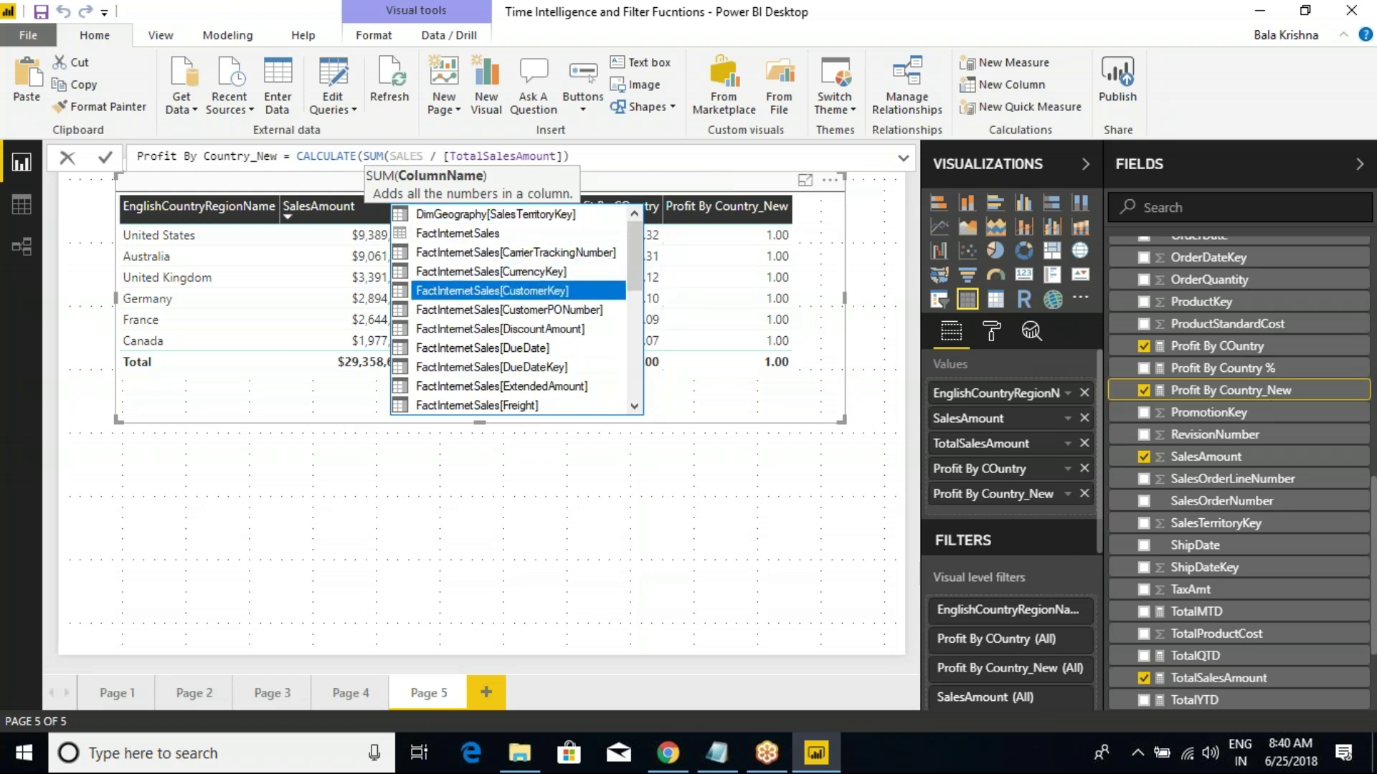
pyautogui.press('Down')
pyautogui.press('Down')
pyautogui.press('Down')
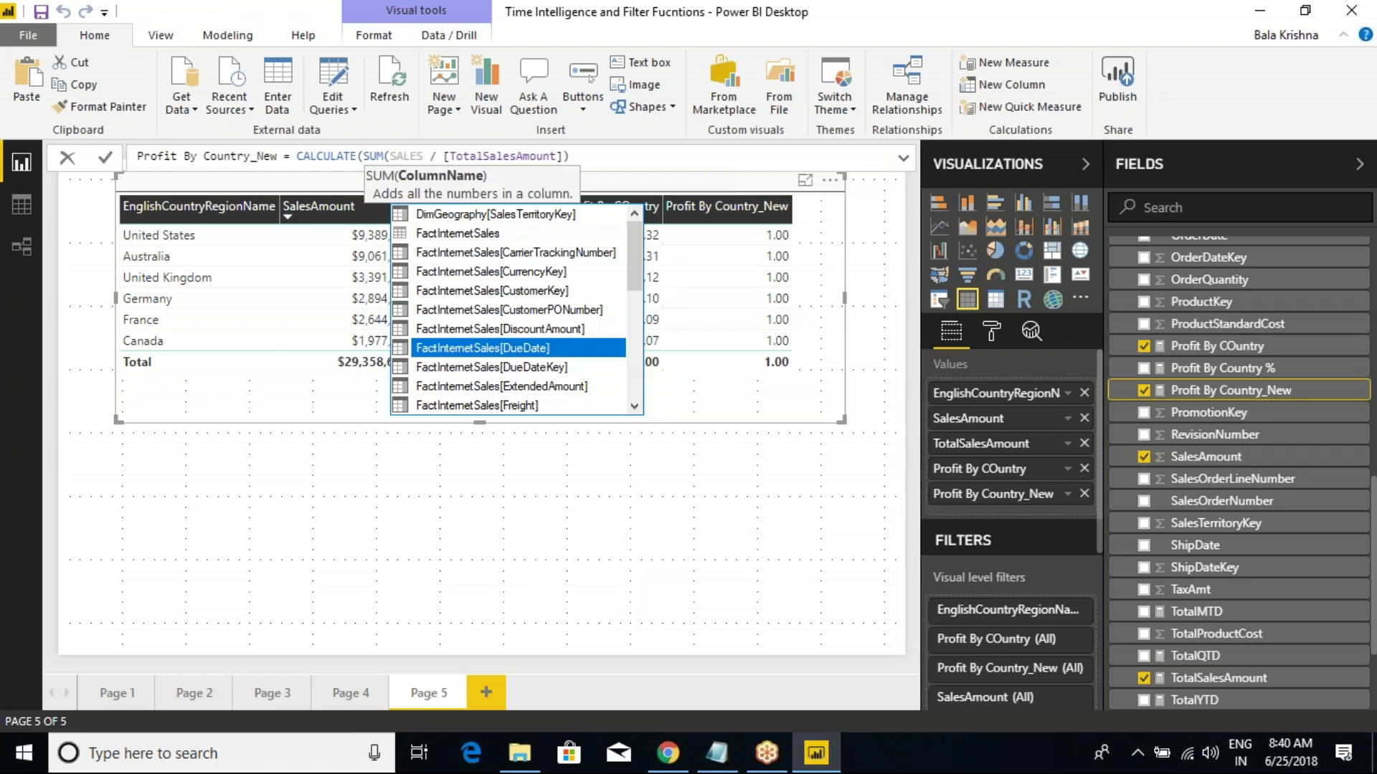
pyautogui.write('AMOU')
pyautogui.press('Tab')
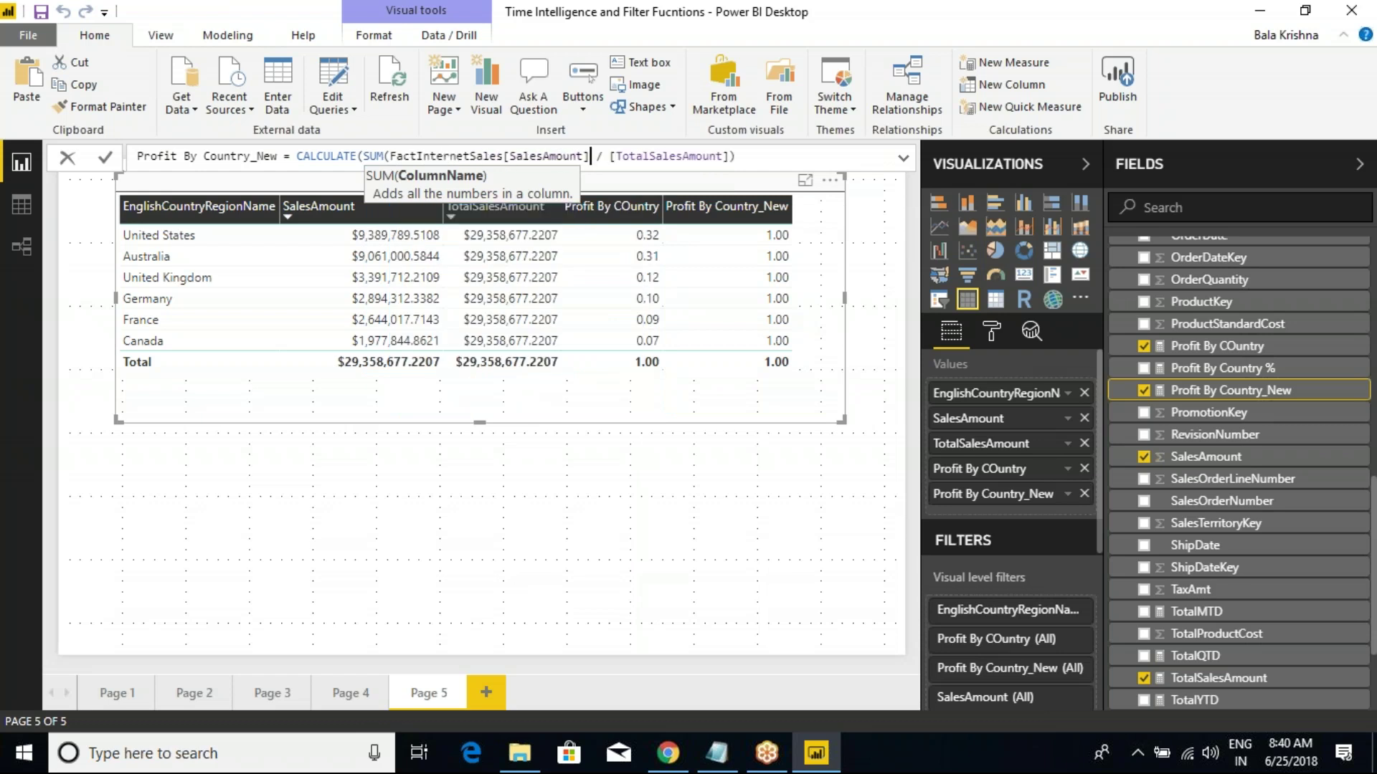
pyautogui.write(')')
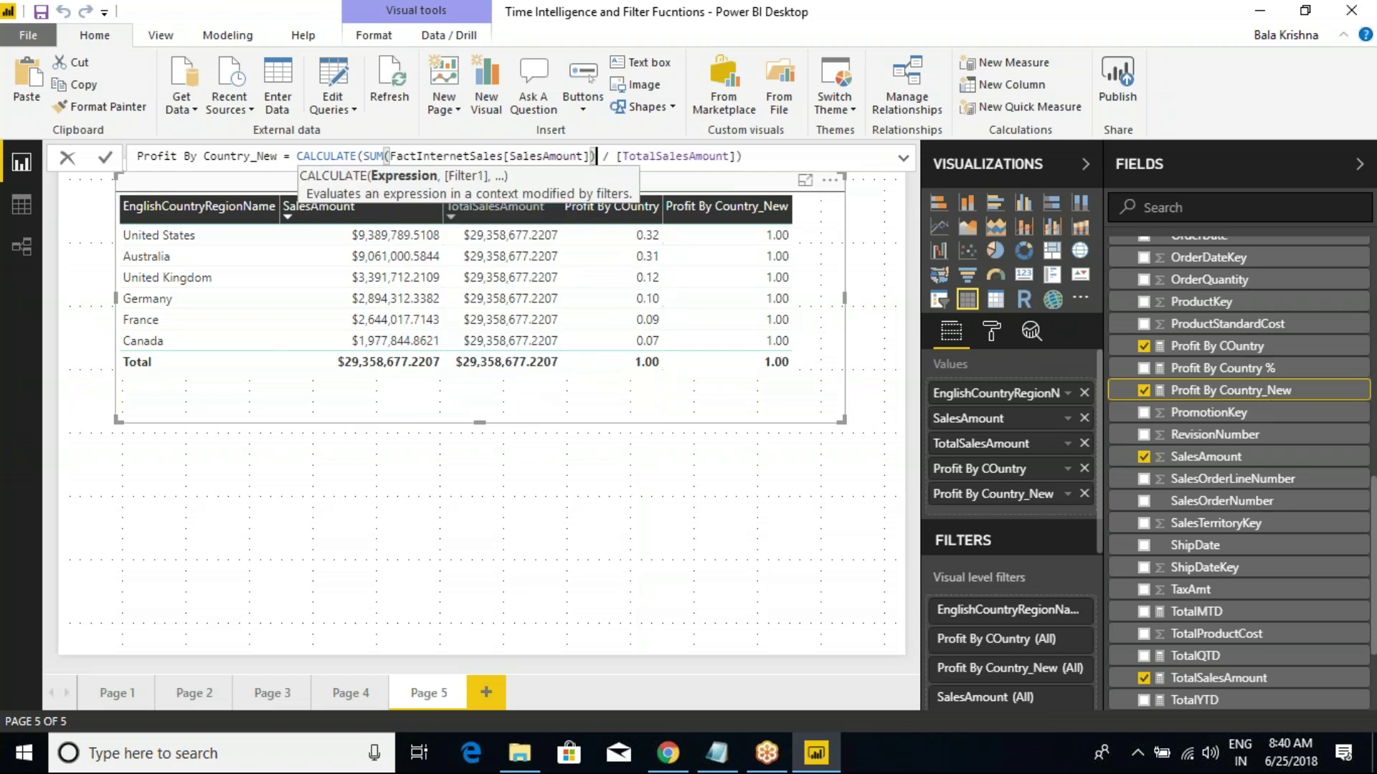
pyautogui.click(757, 157)
pyautogui.write(')')
pyautogui.press('Return')
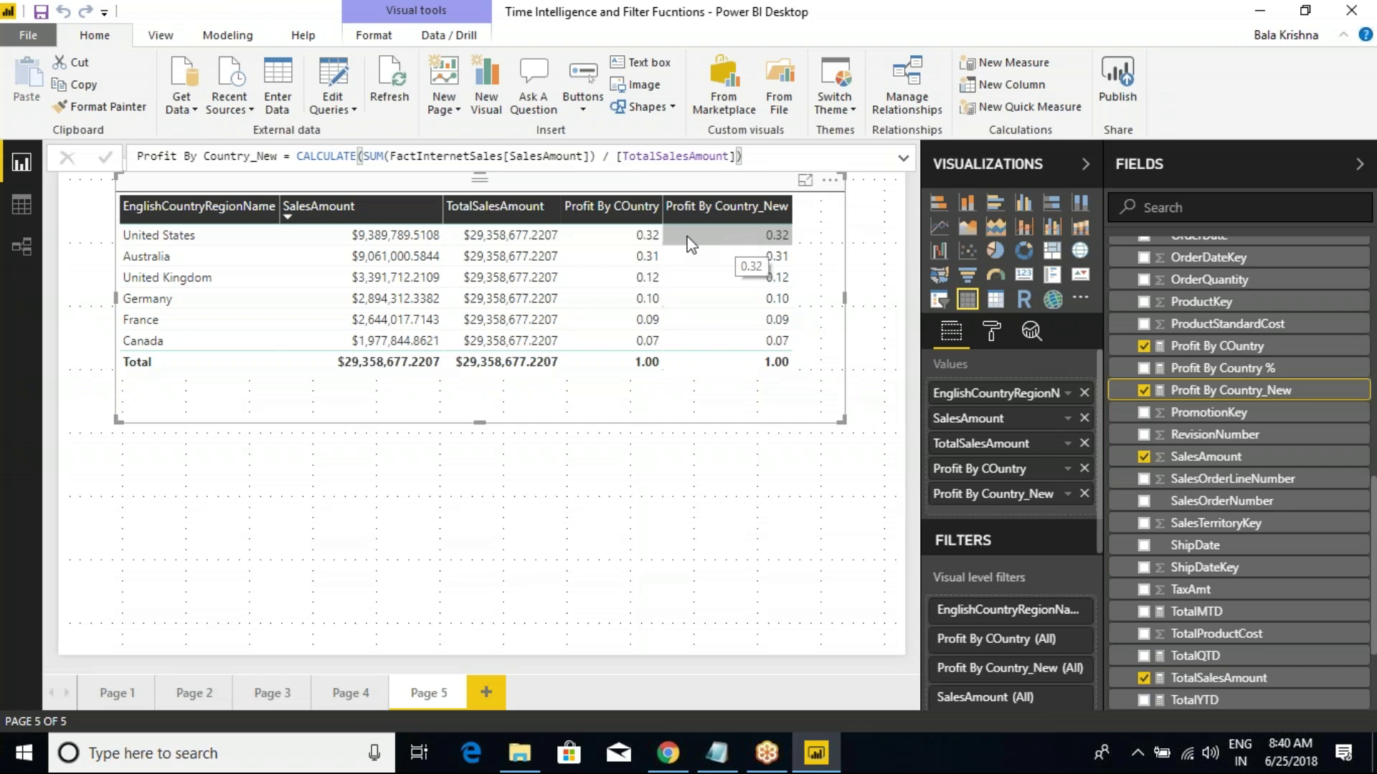
pyautogui.moveTo(617, 185); pyautogui.dragTo(631, 260)
pyautogui.moveTo(722, 198); pyautogui.dragTo(738, 260)
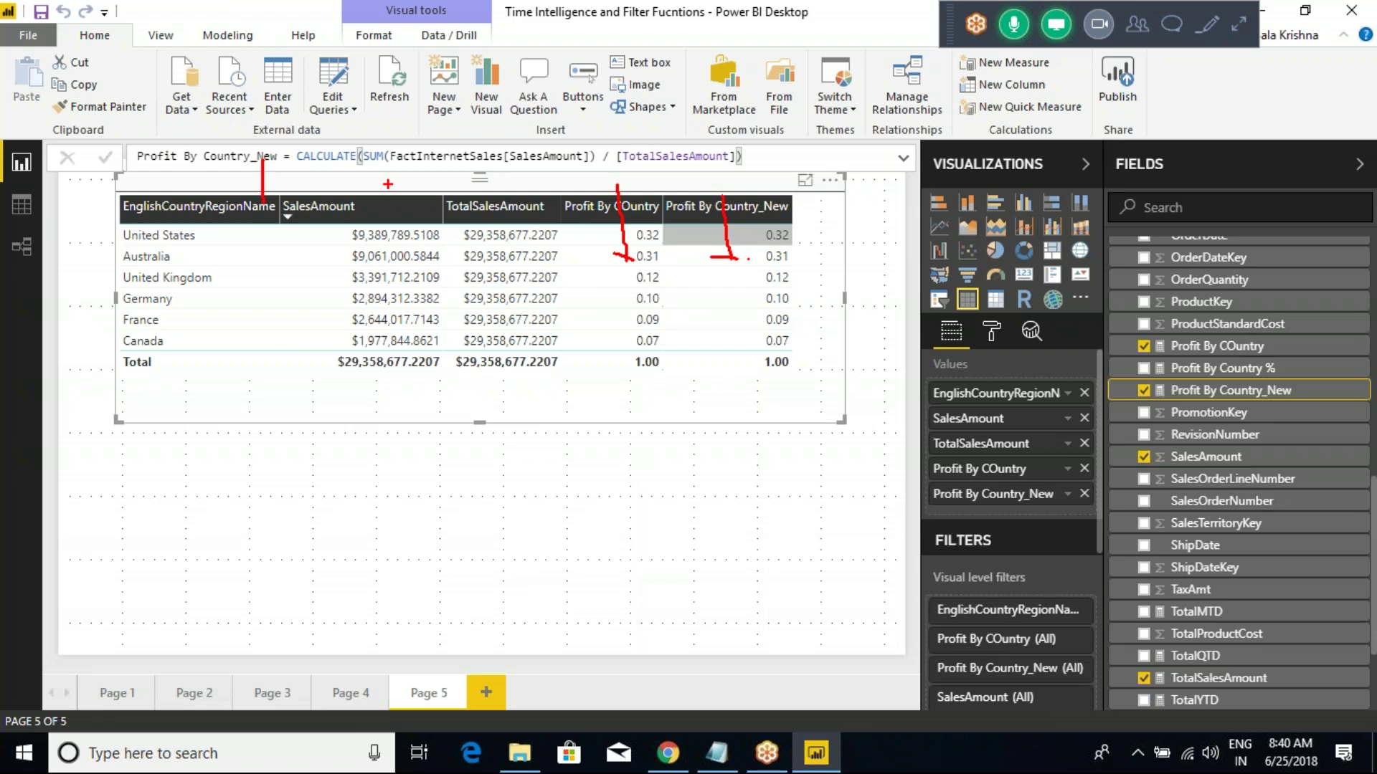
pyautogui.moveTo(297, 143); pyautogui.dragTo(761, 179)
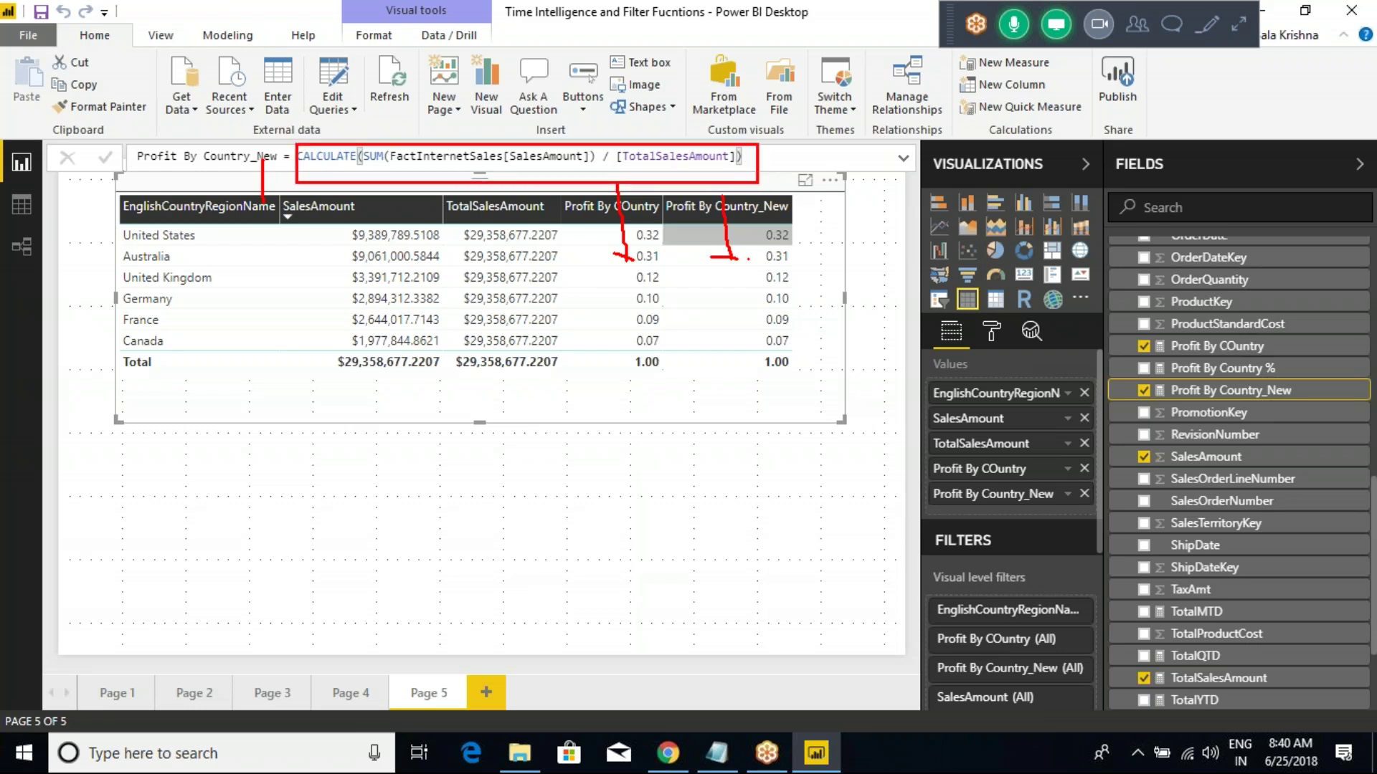
pyautogui.press('Escape')
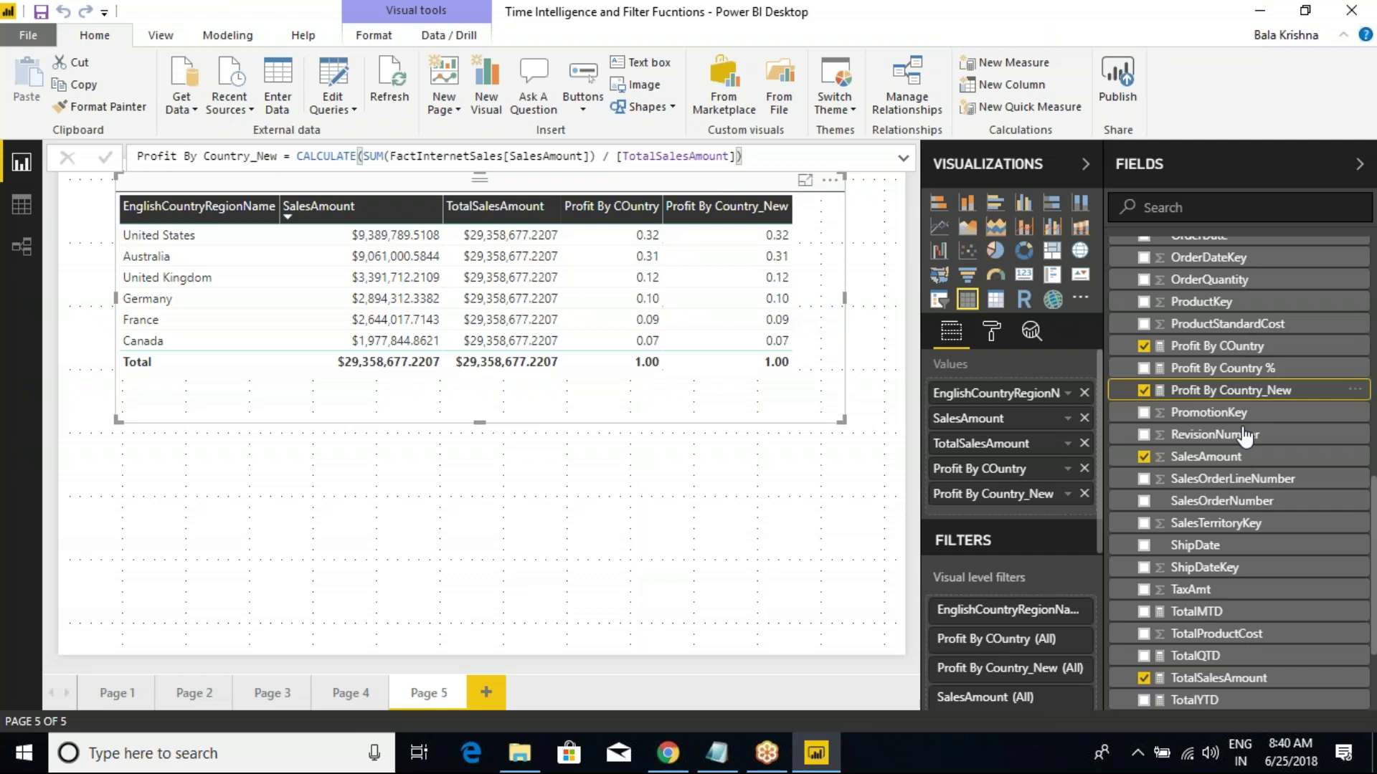
# Step: Compare the formulas of the Profit By COuntry, Profit By Country_New and Profit By Country % measures
pyautogui.click(1228, 369)
pyautogui.click(1219, 346)
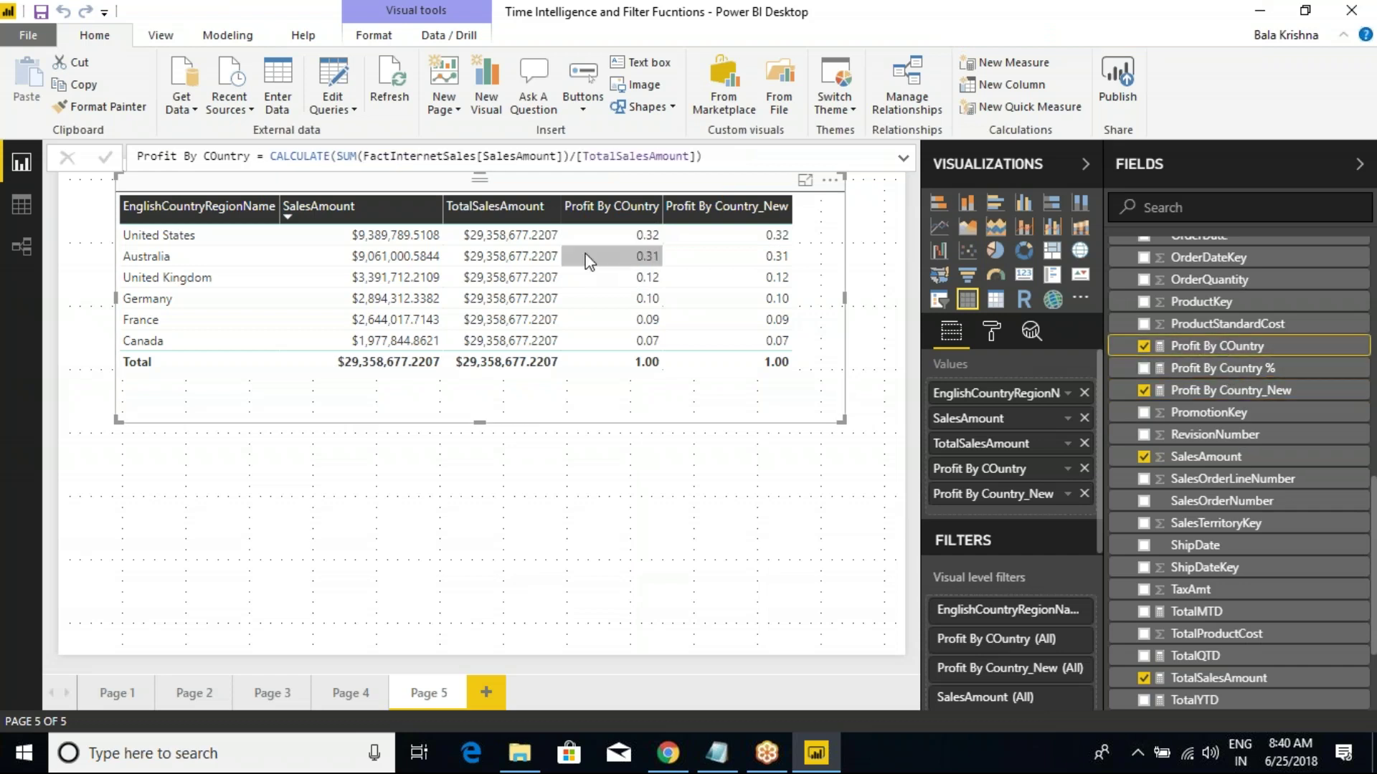
pyautogui.click(1211, 390)
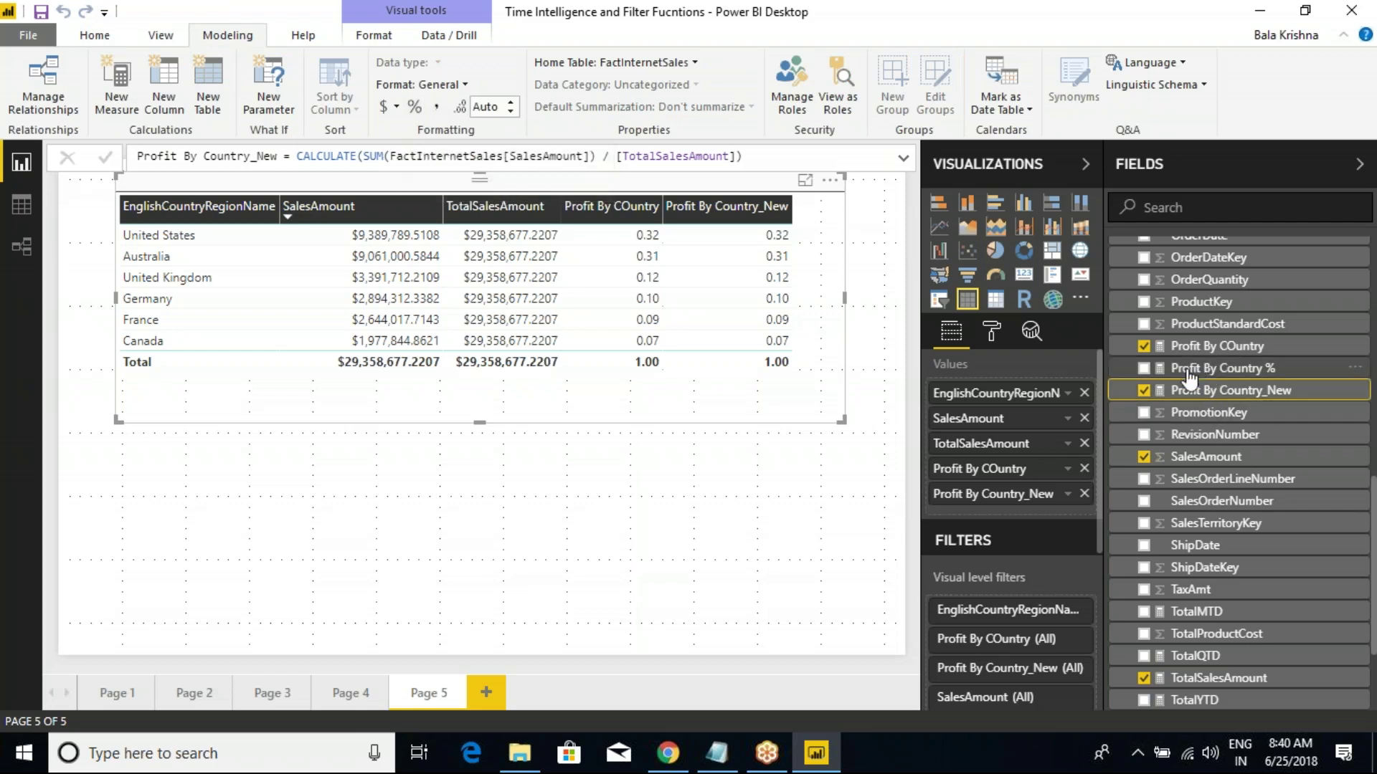
pyautogui.click(1234, 369)
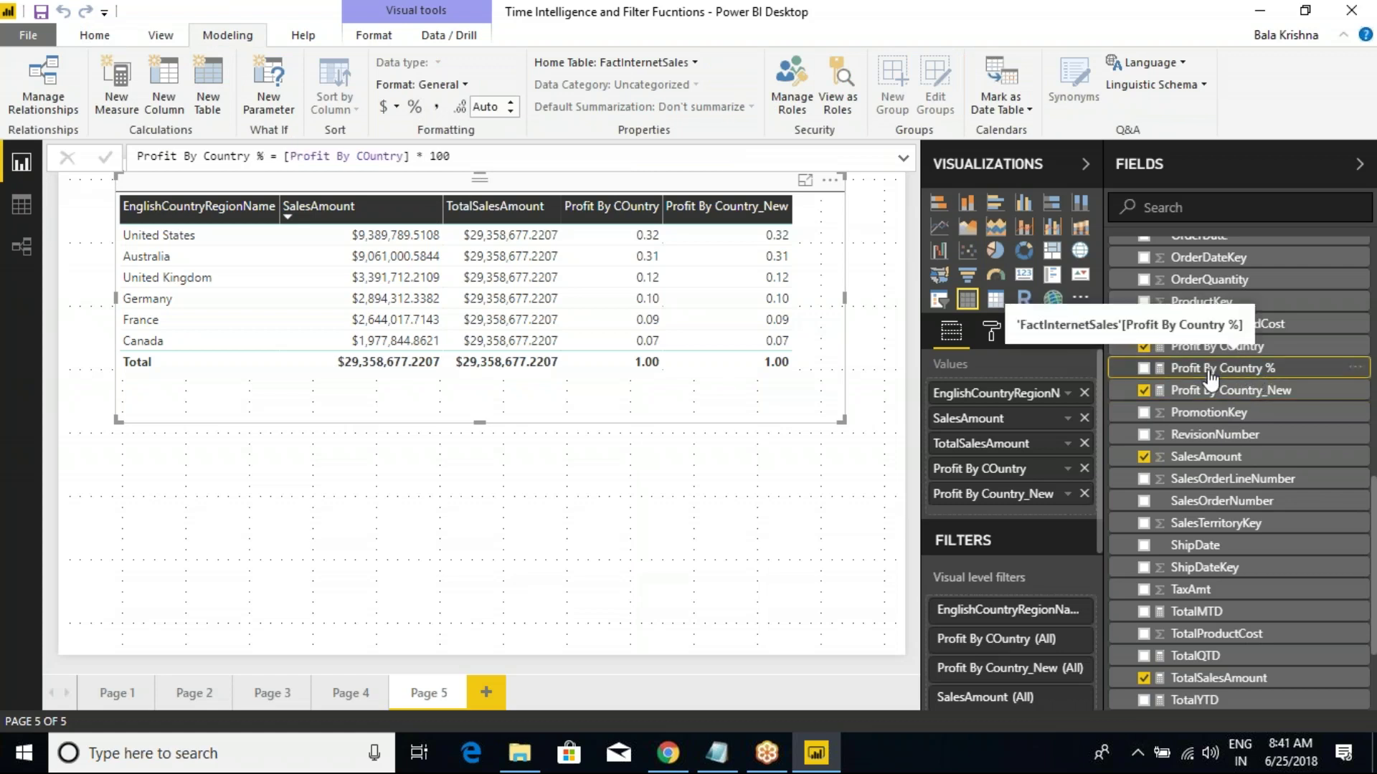
# Step: Add the Profit By Country % measure to the table before Profit By Country_New and compare the three share columns
pyautogui.moveTo(418, 158); pyautogui.dragTo(458, 158)
pyautogui.click(459, 158)
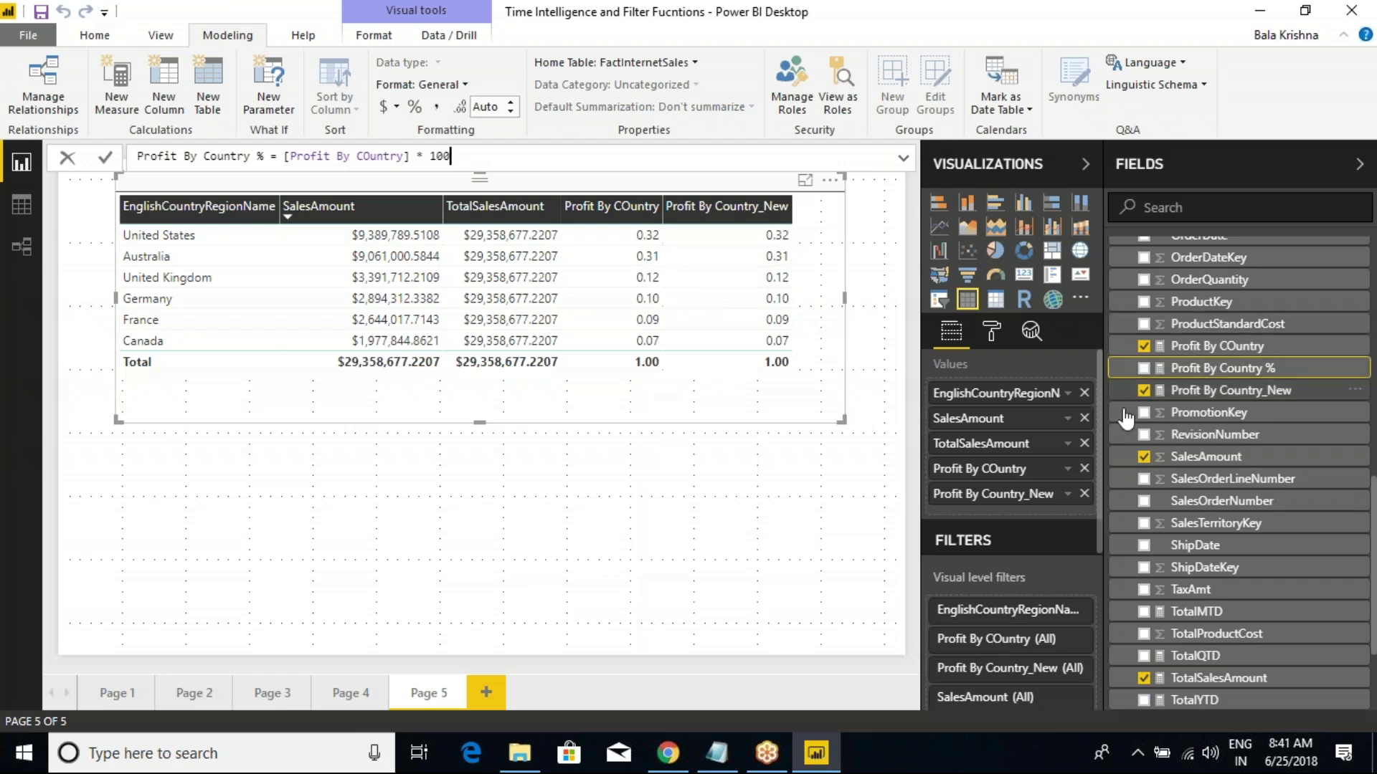
pyautogui.moveTo(1226, 377); pyautogui.dragTo(1004, 494)
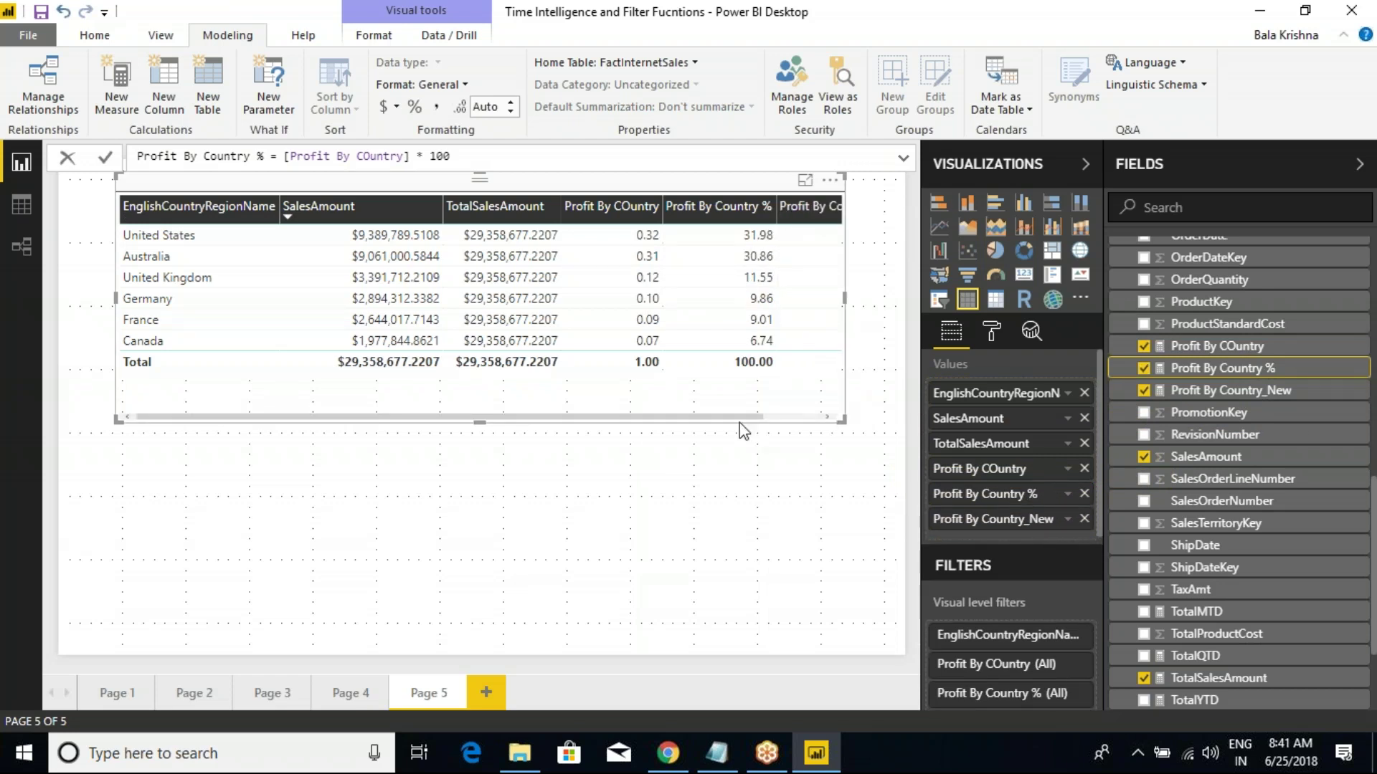
pyautogui.moveTo(738, 420); pyautogui.dragTo(837, 412)
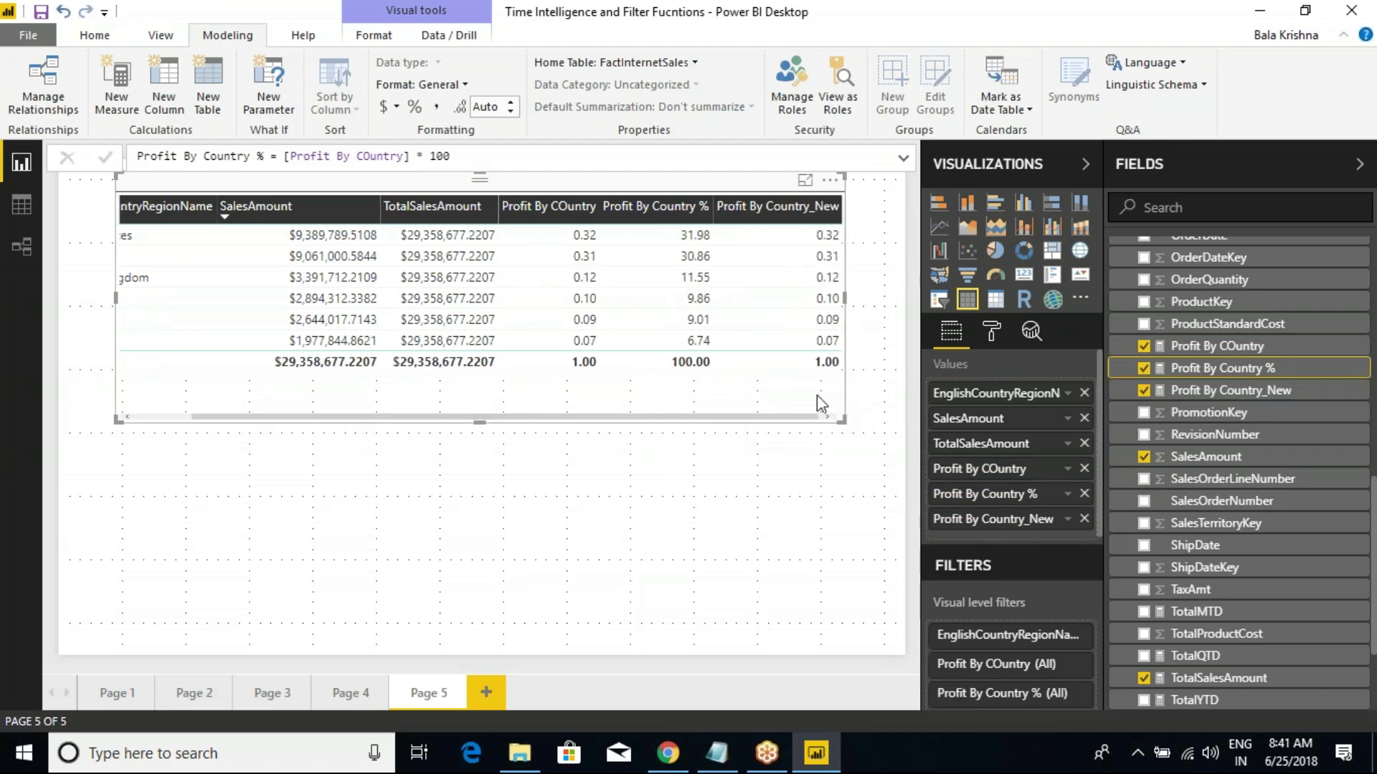
pyautogui.moveTo(499, 197)
pyautogui.mouseDown()
pyautogui.moveTo(542, 224)
pyautogui.moveTo(610, 372)
pyautogui.mouseUp()
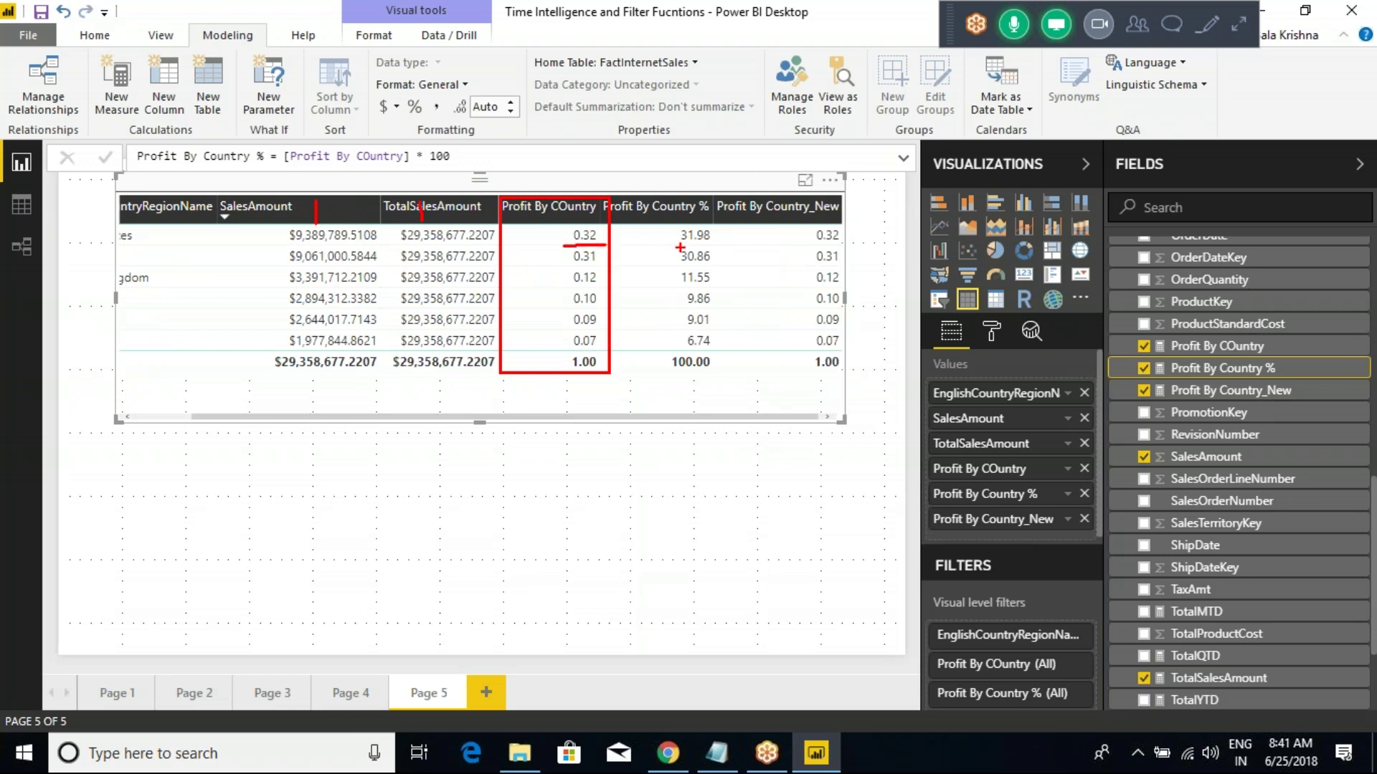
pyautogui.moveTo(679, 245); pyautogui.dragTo(707, 243)
pyautogui.moveTo(690, 225)
pyautogui.mouseDown()
pyautogui.moveTo(735, 276)
pyautogui.moveTo(697, 230)
pyautogui.moveTo(682, 235)
pyautogui.mouseUp()
pyautogui.press('Escape')
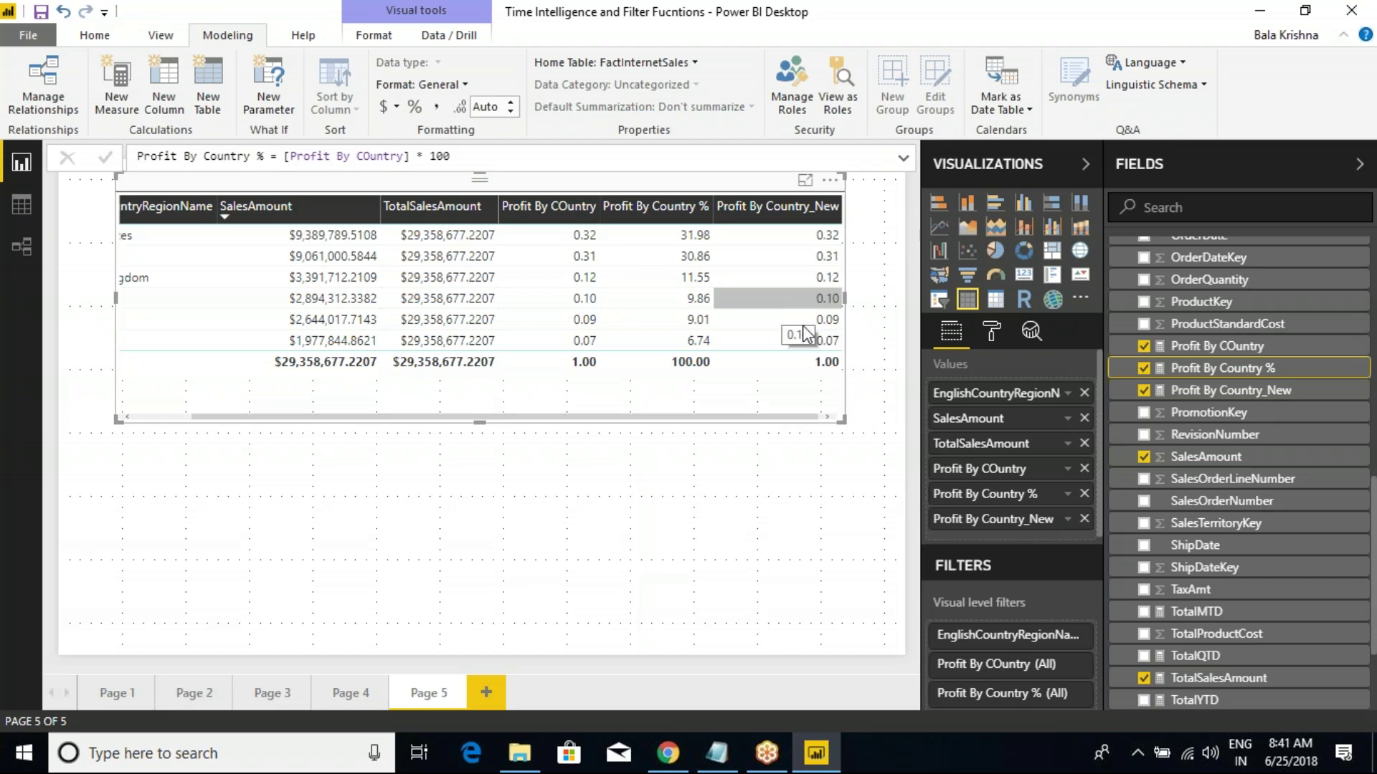
# Step: Remove the Profit By Country % and Profit By COuntry measures from the table
pyautogui.click(990, 470)
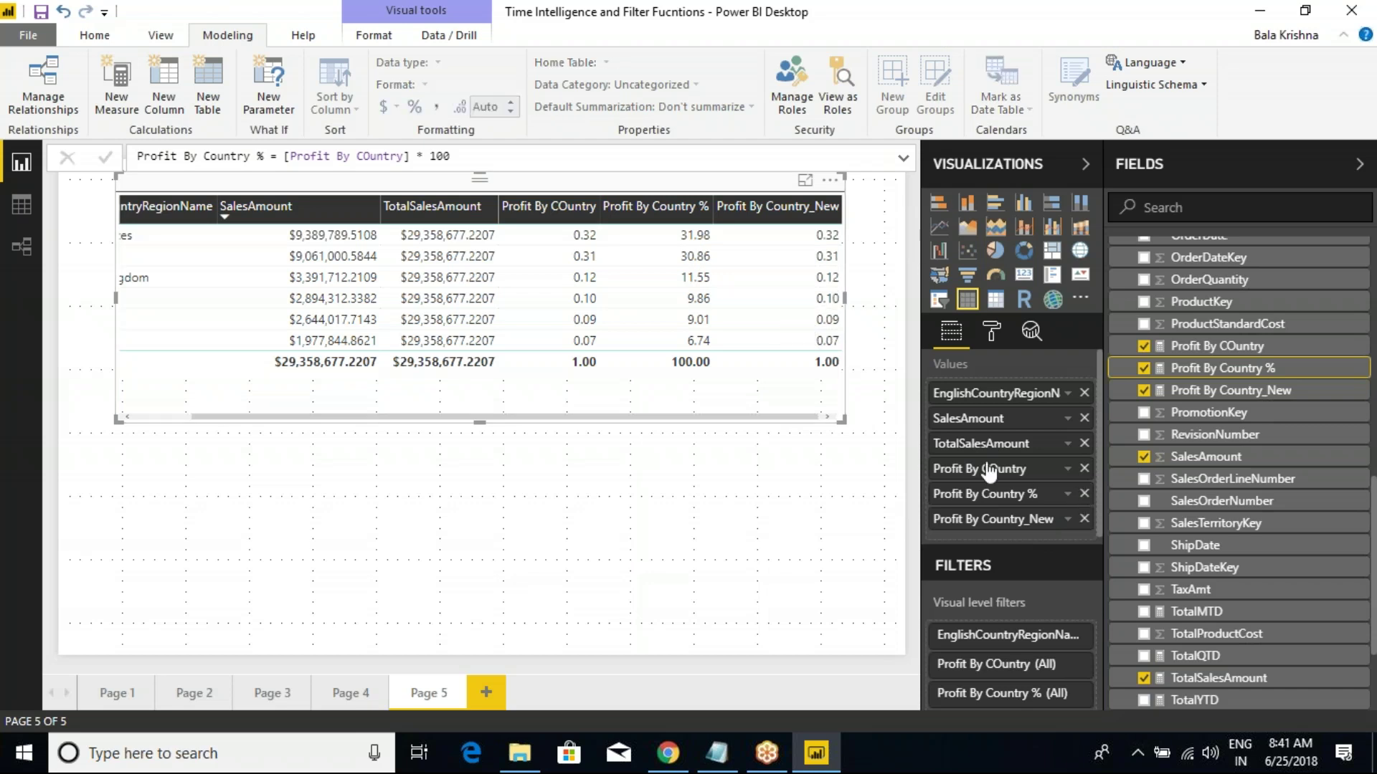
pyautogui.moveTo(989, 493); pyautogui.dragTo(747, 363)
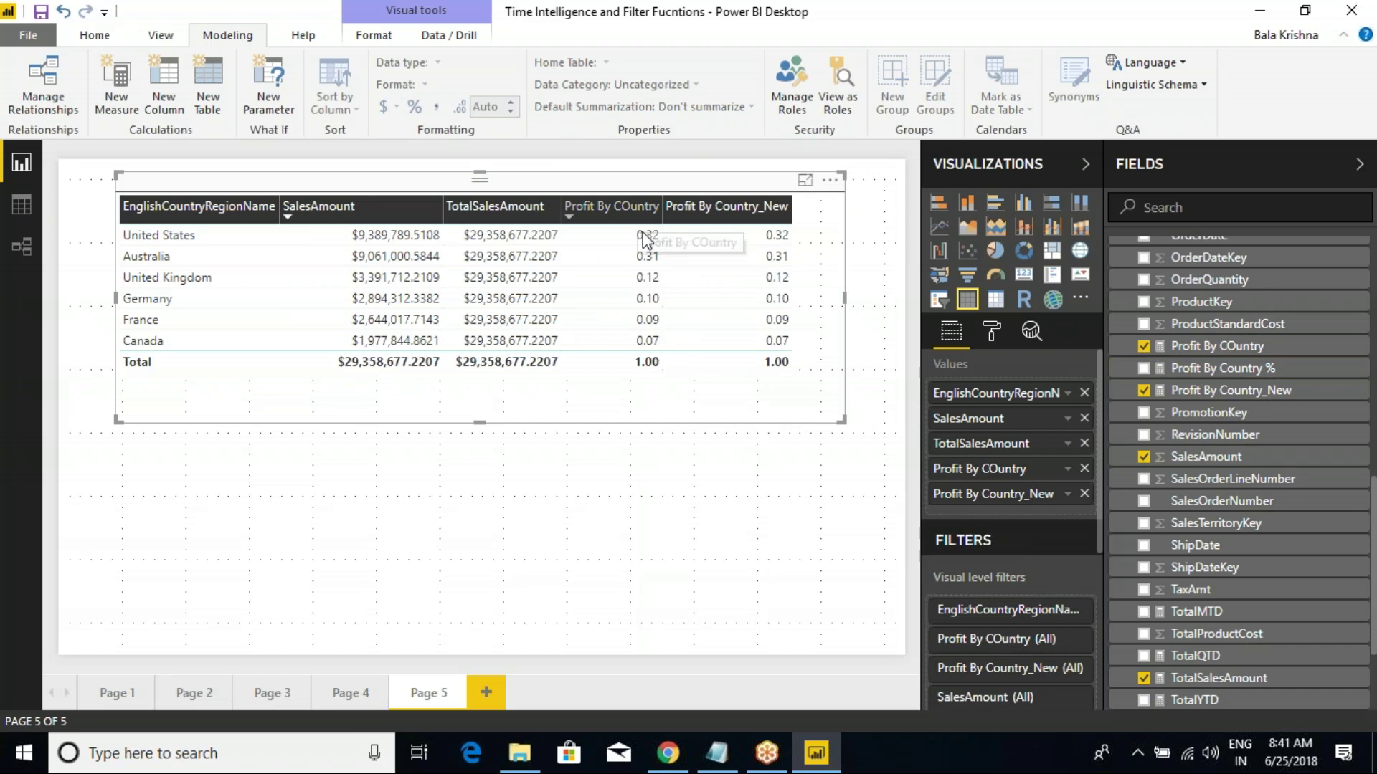
pyautogui.click(1084, 470)
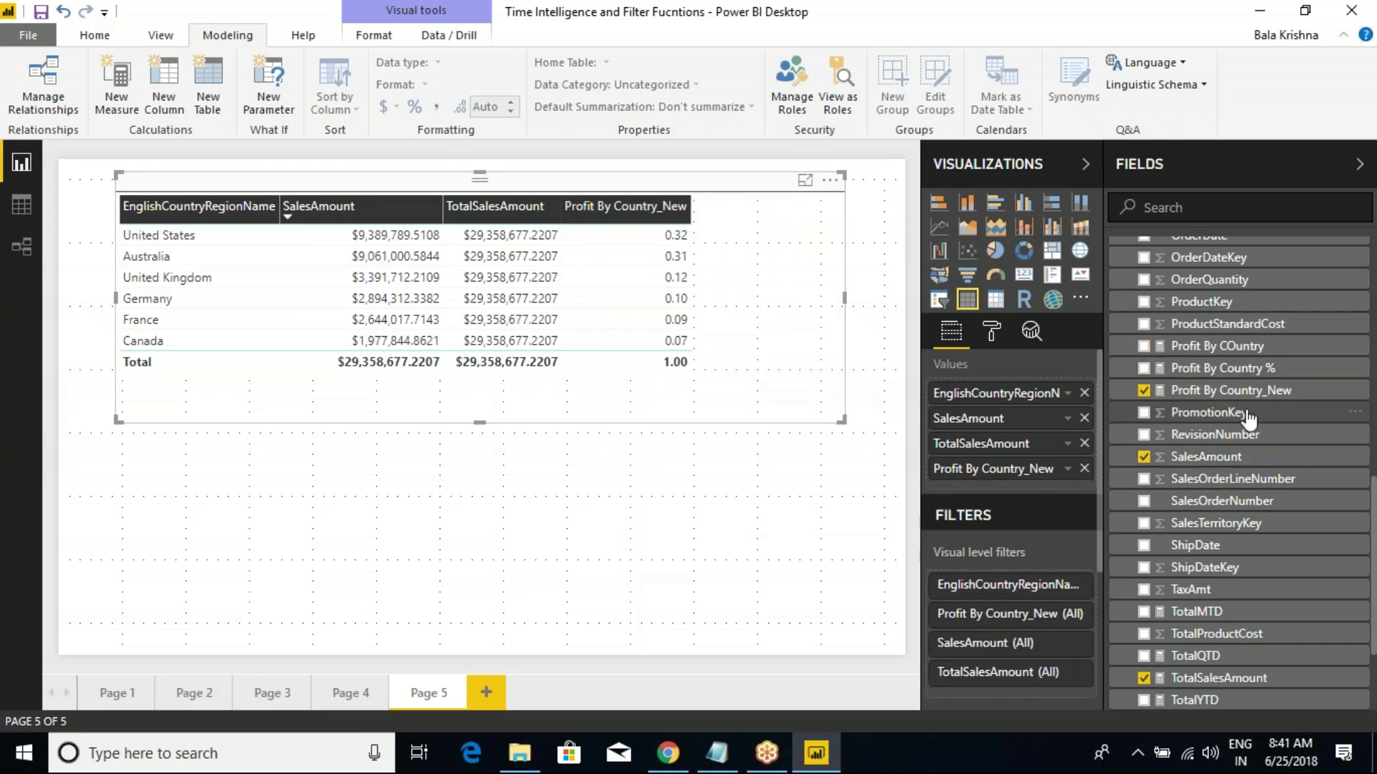
# Step: Format the Profit By Country_New measure as a percentage
pyautogui.click(1229, 391)
pyautogui.moveTo(371, 156); pyautogui.dragTo(518, 156)
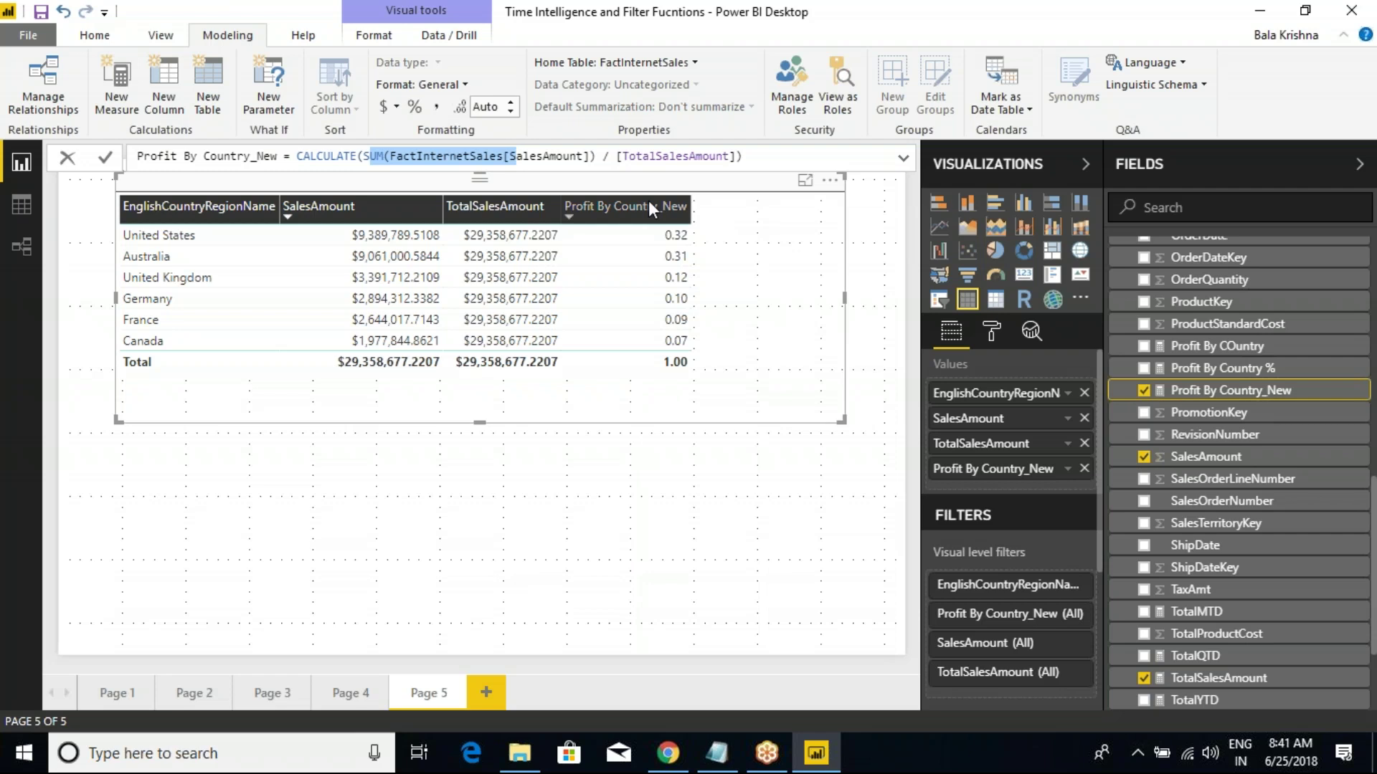
pyautogui.click(421, 111)
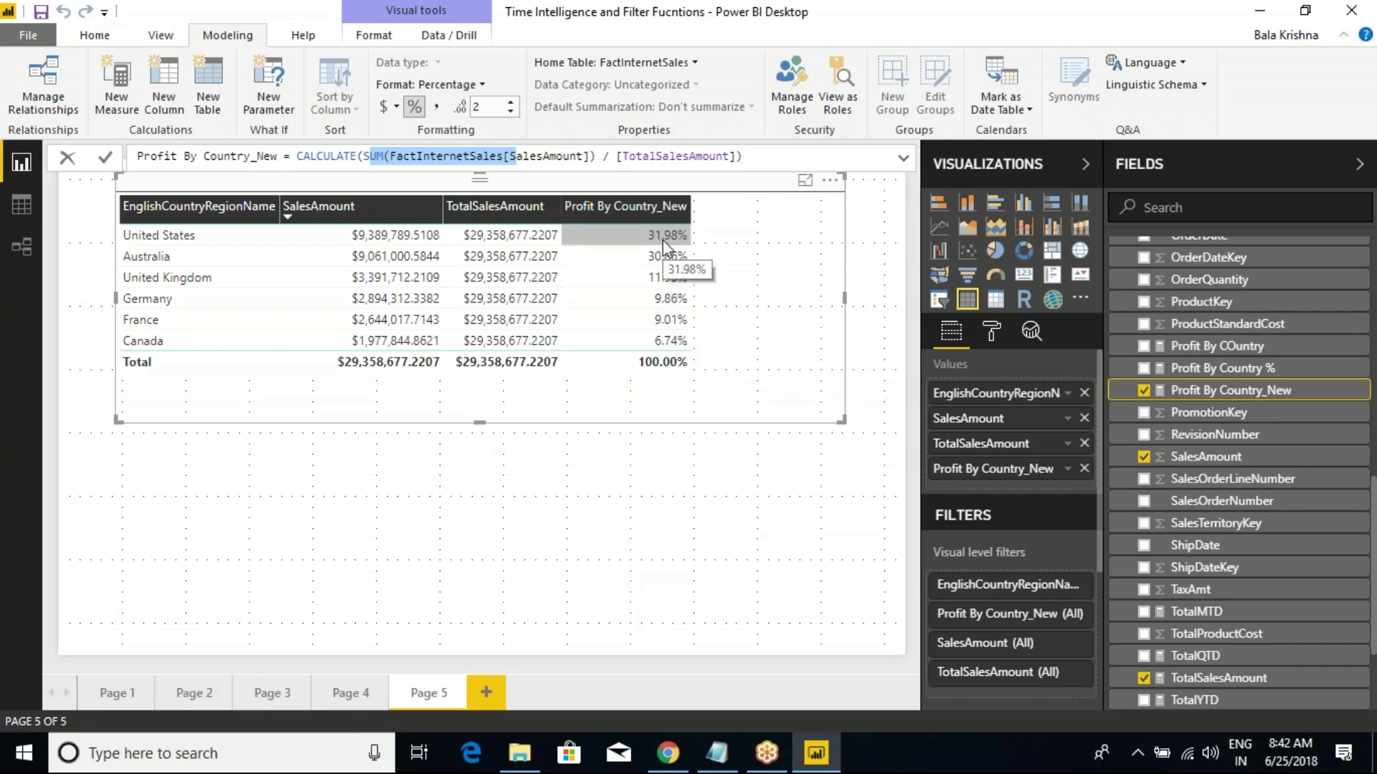
pyautogui.click(803, 155)
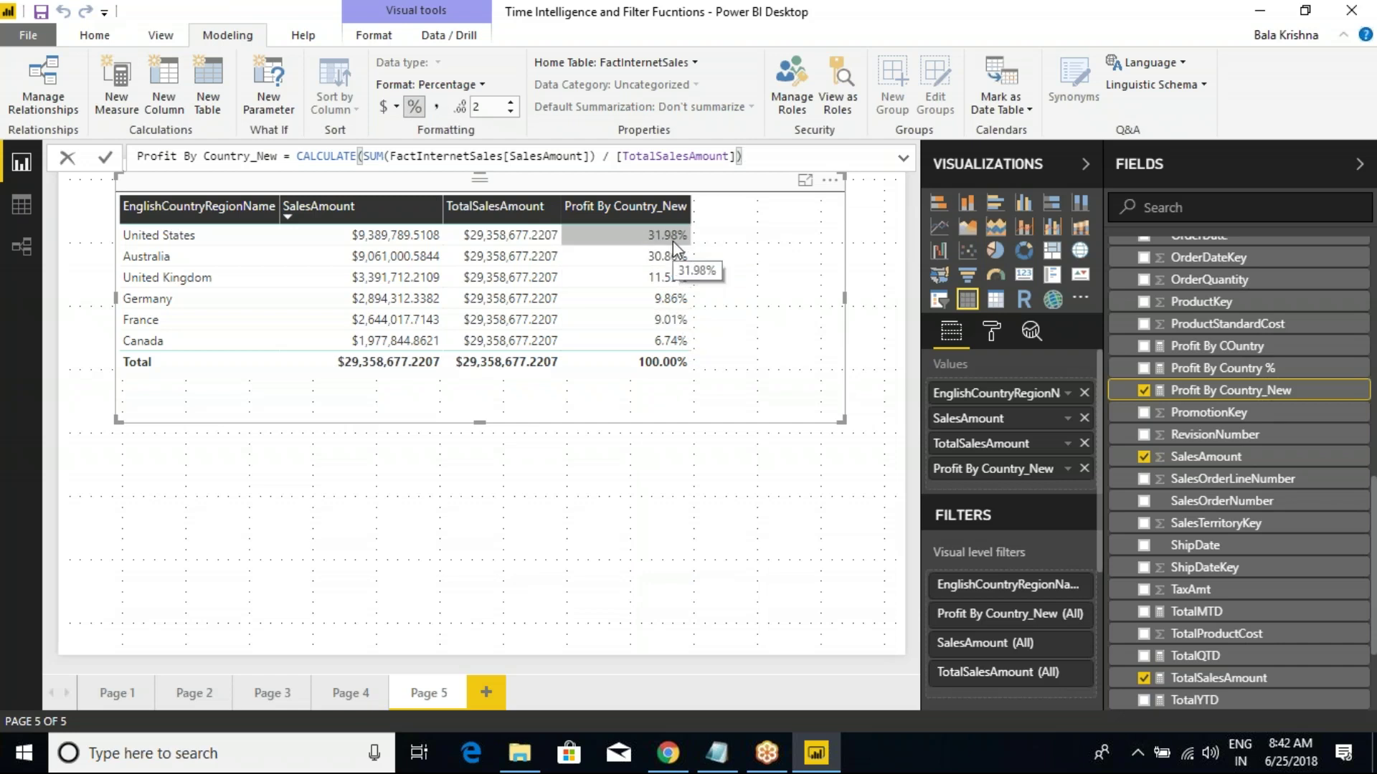
# Step: Try zero decimal places for Profit By Country_New, set it back to 2, and look through the available number formats
pyautogui.click(511, 111)
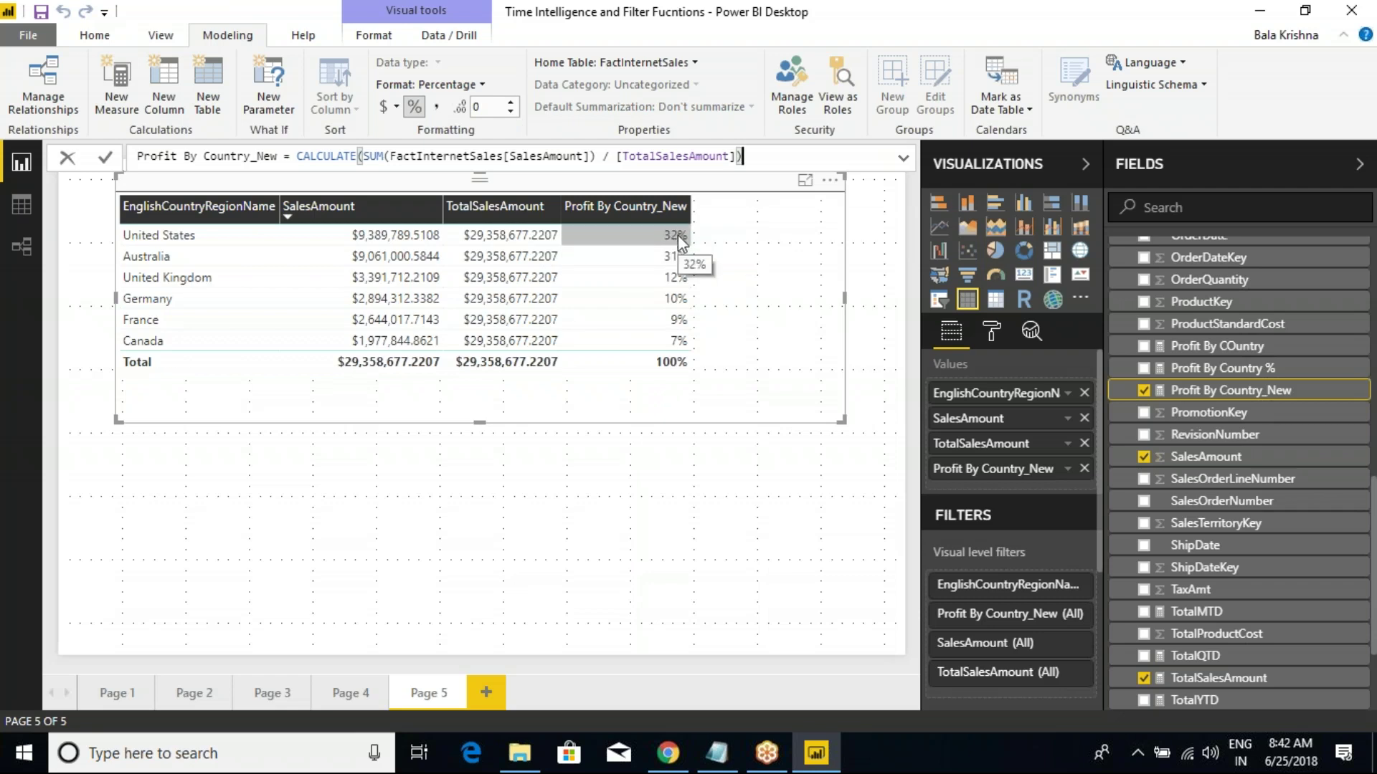
pyautogui.doubleClick(511, 101)
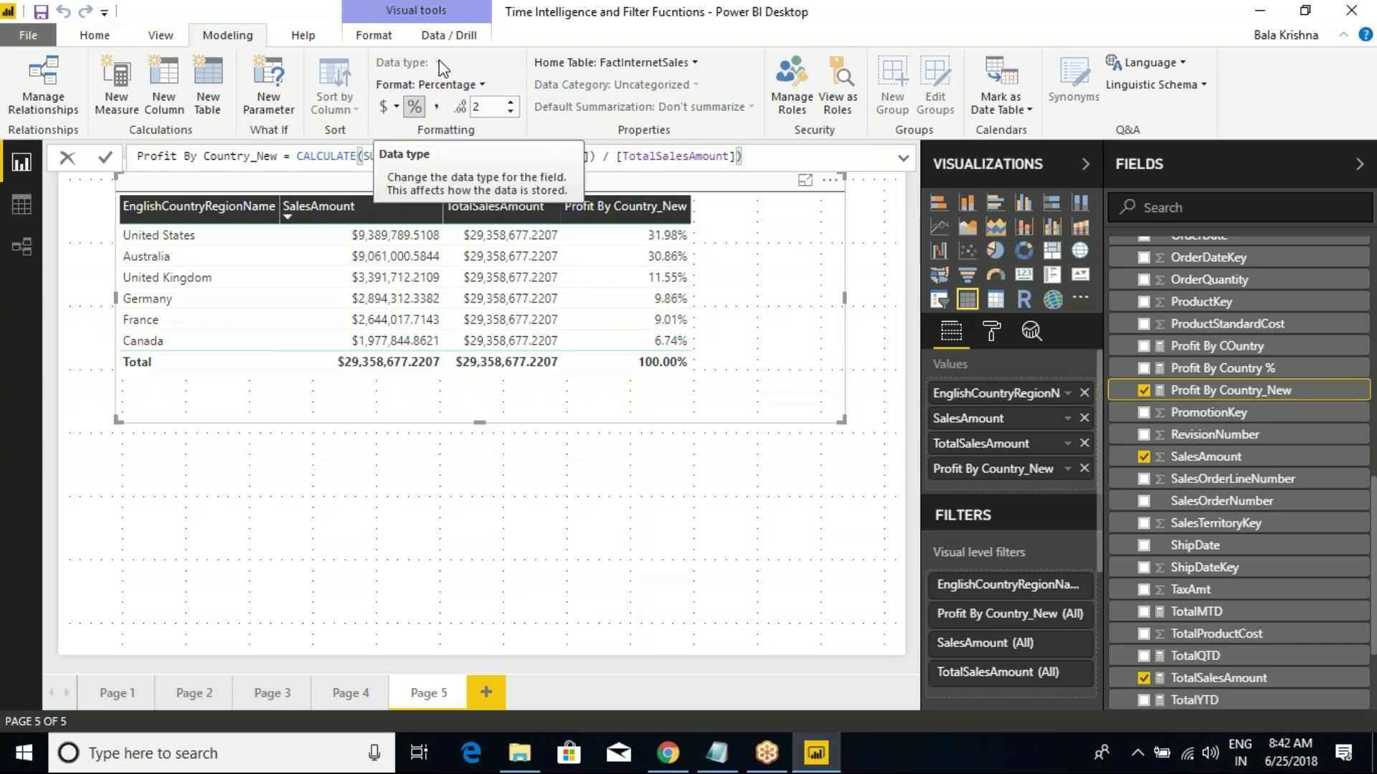
pyautogui.click(487, 85)
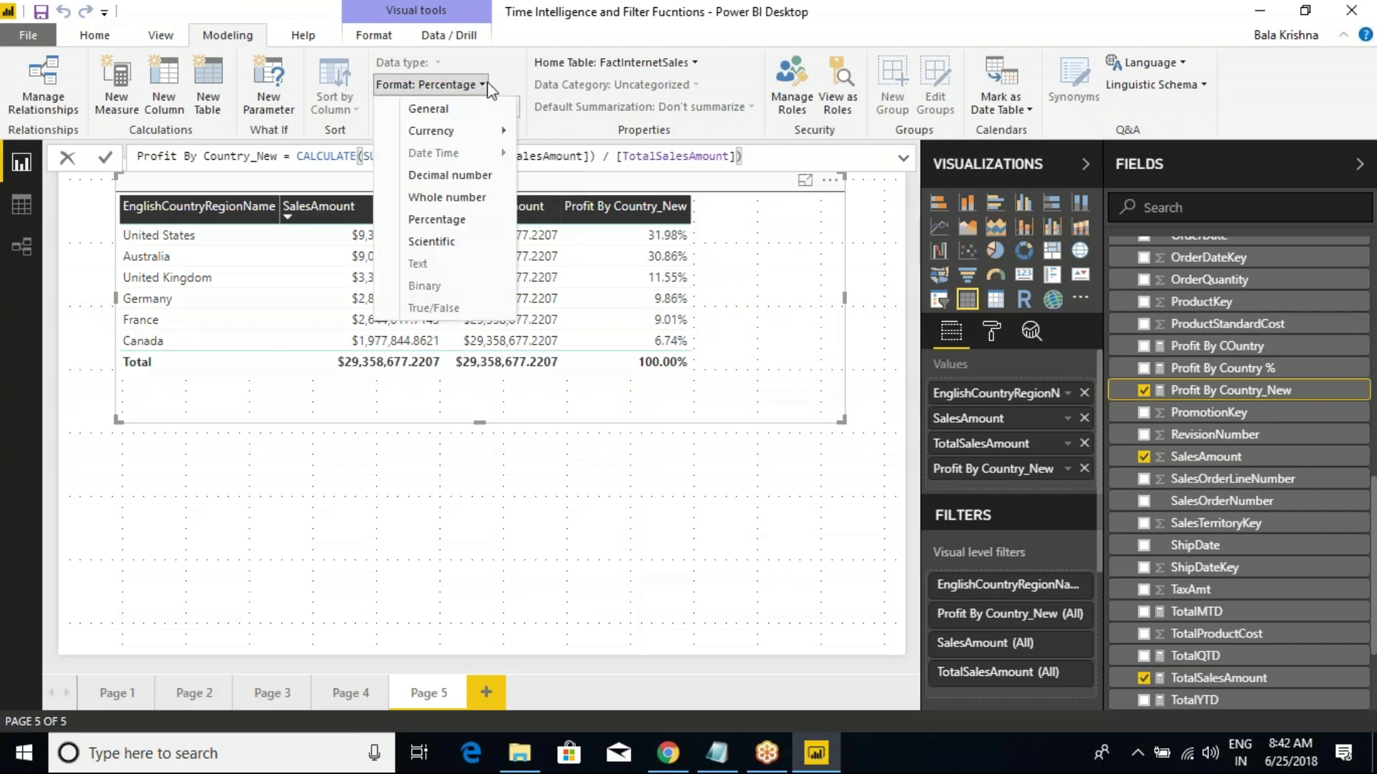
pyautogui.click(485, 86)
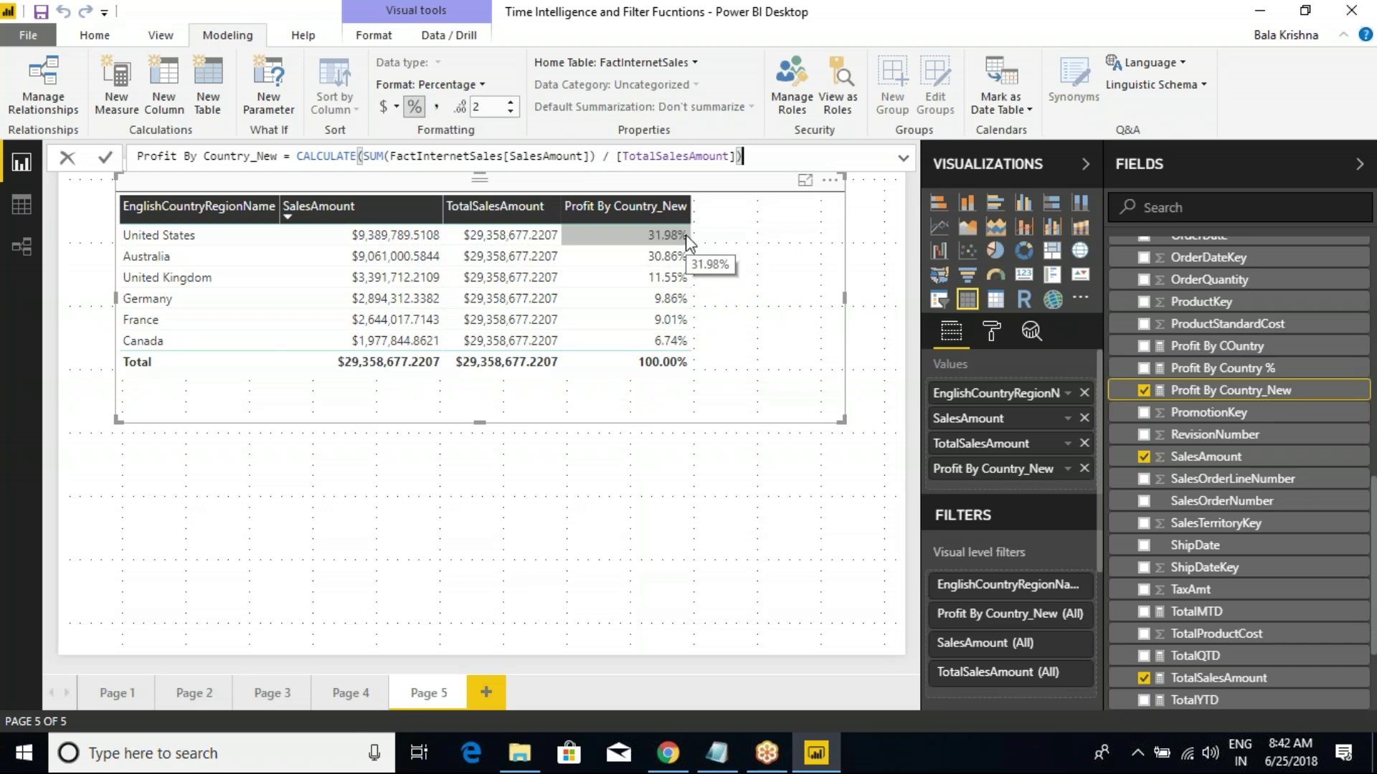
# Step: Save the report
pyautogui.click(88, 36)
pyautogui.click(41, 12)
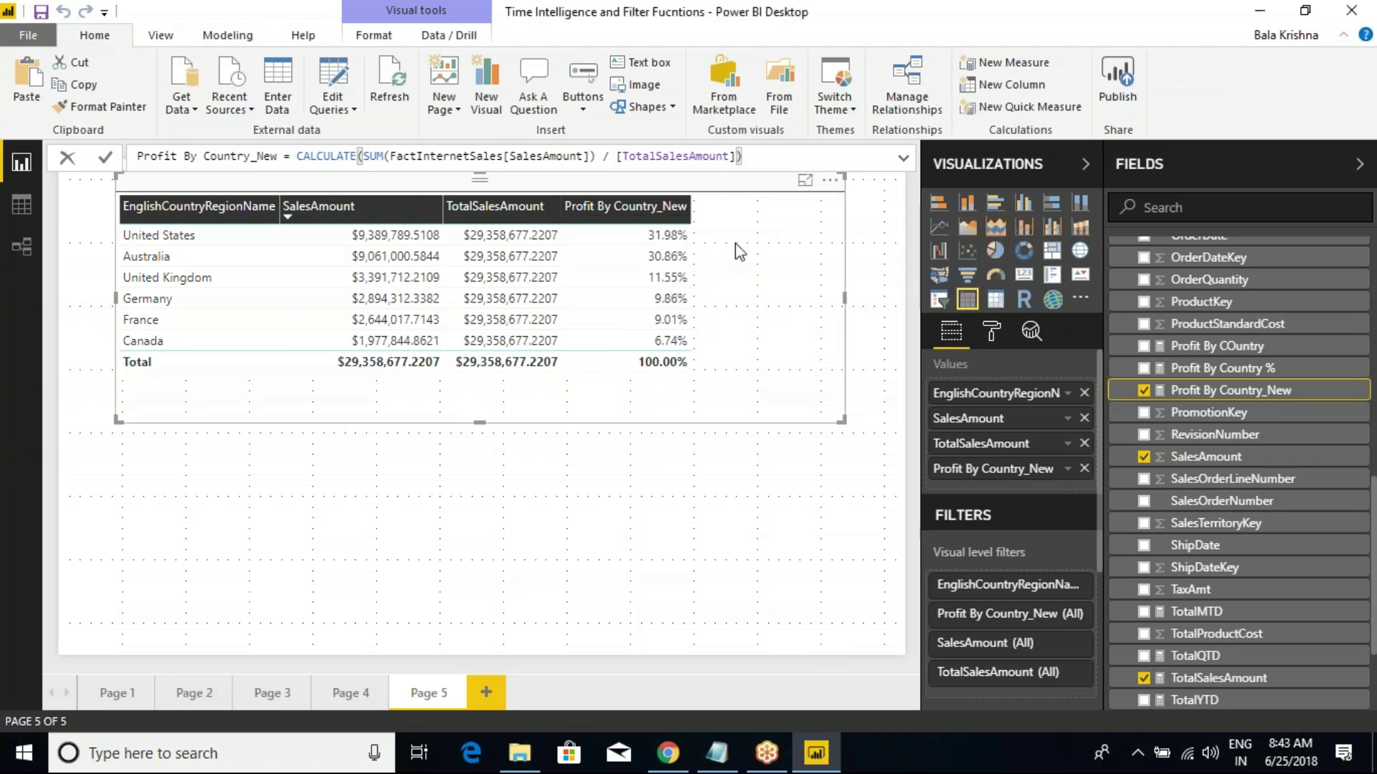
# Step: Look at the All entry in the Class Notes in Notepad and return to the Power BI report
pyautogui.hotkey('alt', 'Tab')
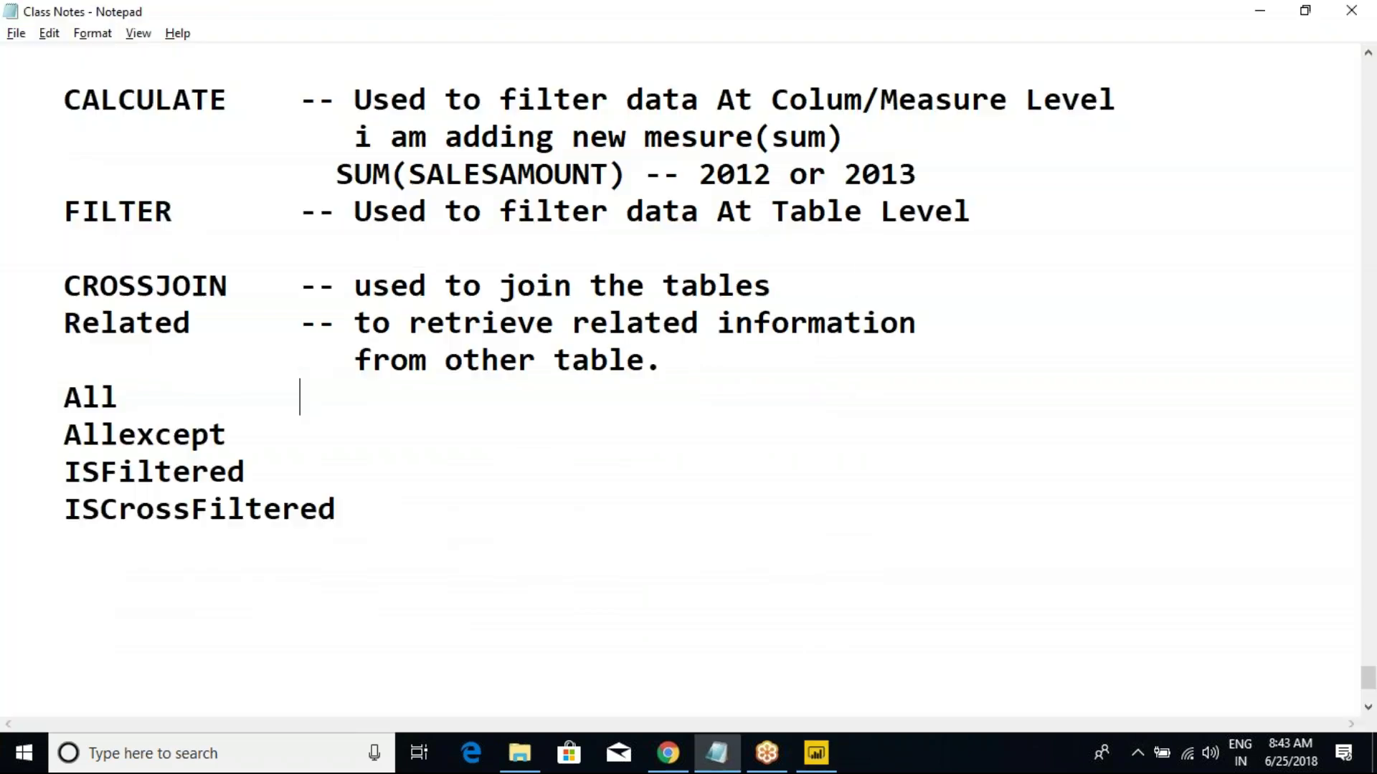
pyautogui.moveTo(47, 396); pyautogui.dragTo(294, 385)
pyautogui.click(308, 385)
pyautogui.hotkey('alt', 'Tab')
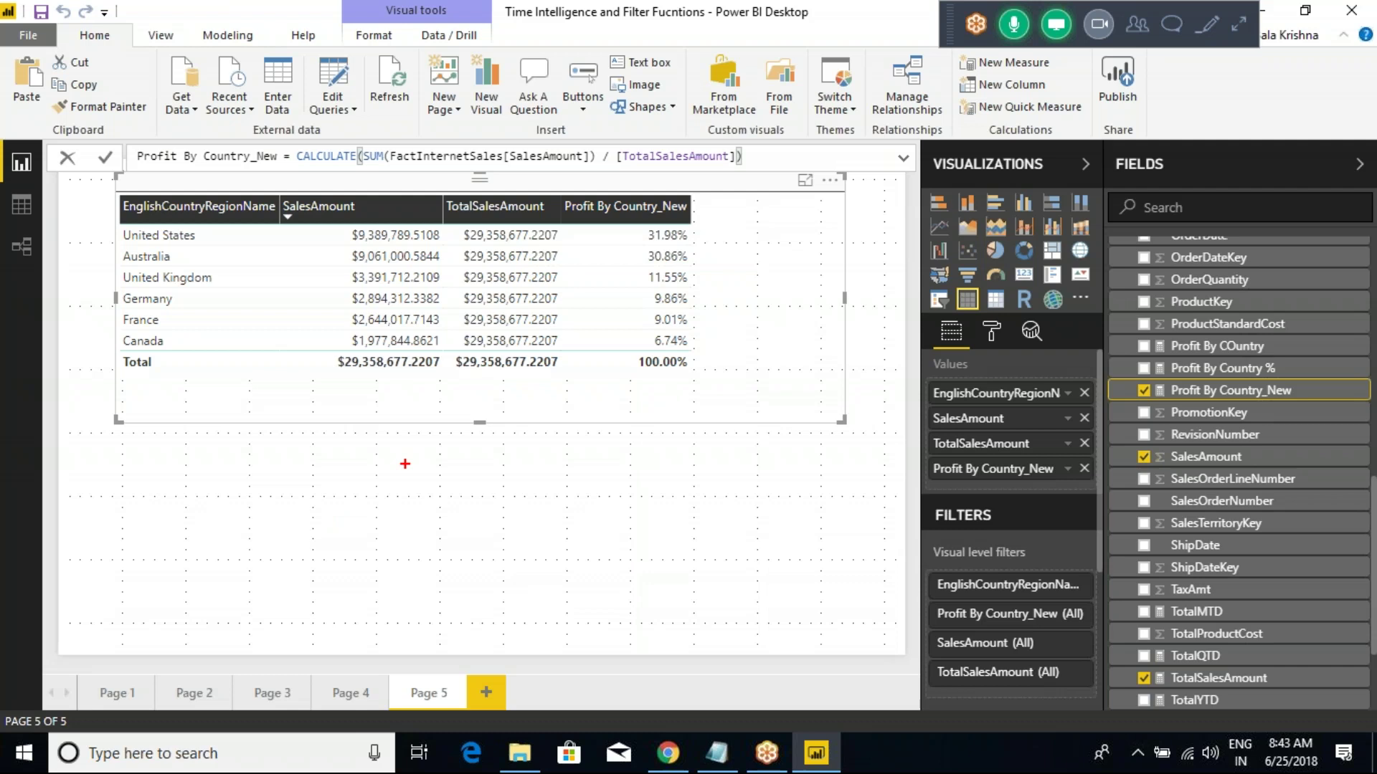
pyautogui.hotkey('ctrl', 's')
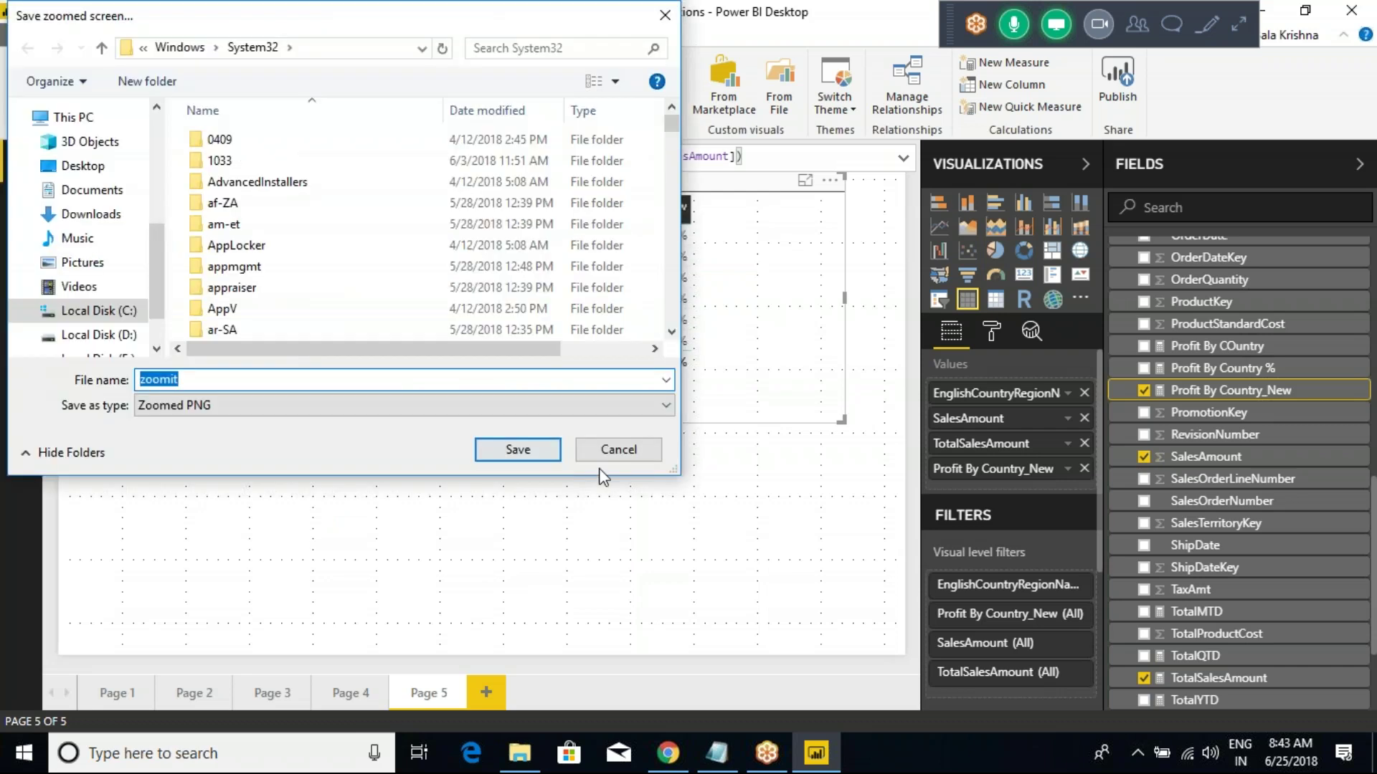
pyautogui.click(615, 449)
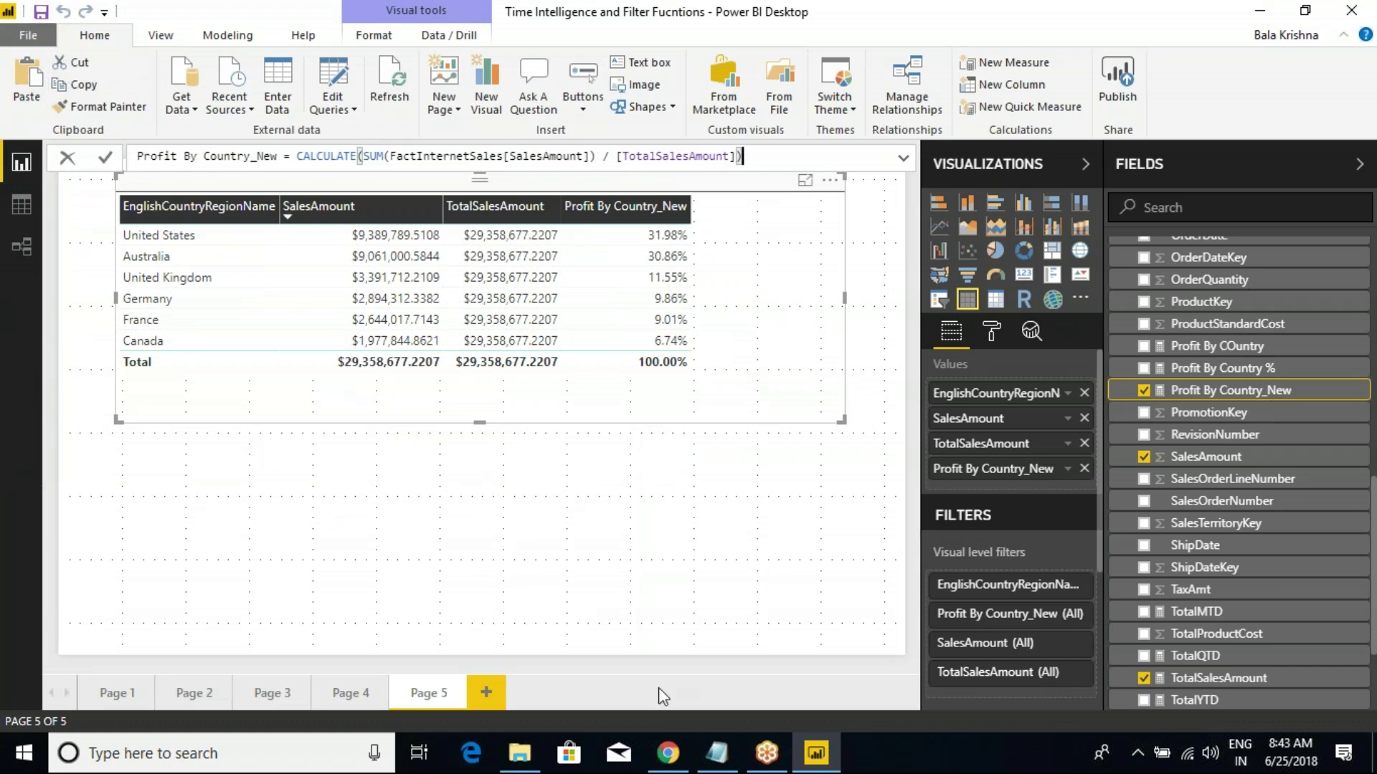
# Step: Switch to the Class Notes in Notepad and review the filter functions and the year, quarter and month to date functions
pyautogui.click(717, 753)
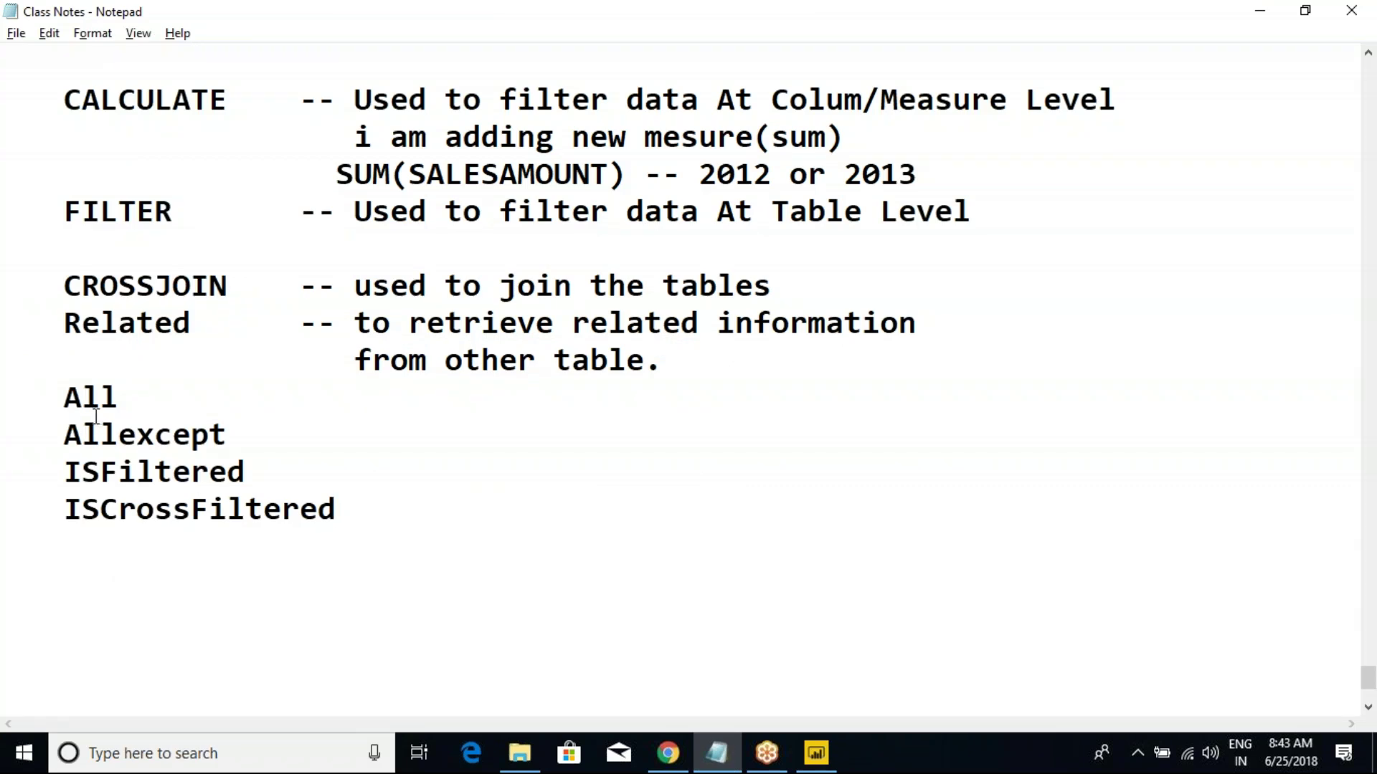
pyautogui.moveTo(64, 97); pyautogui.dragTo(233, 406)
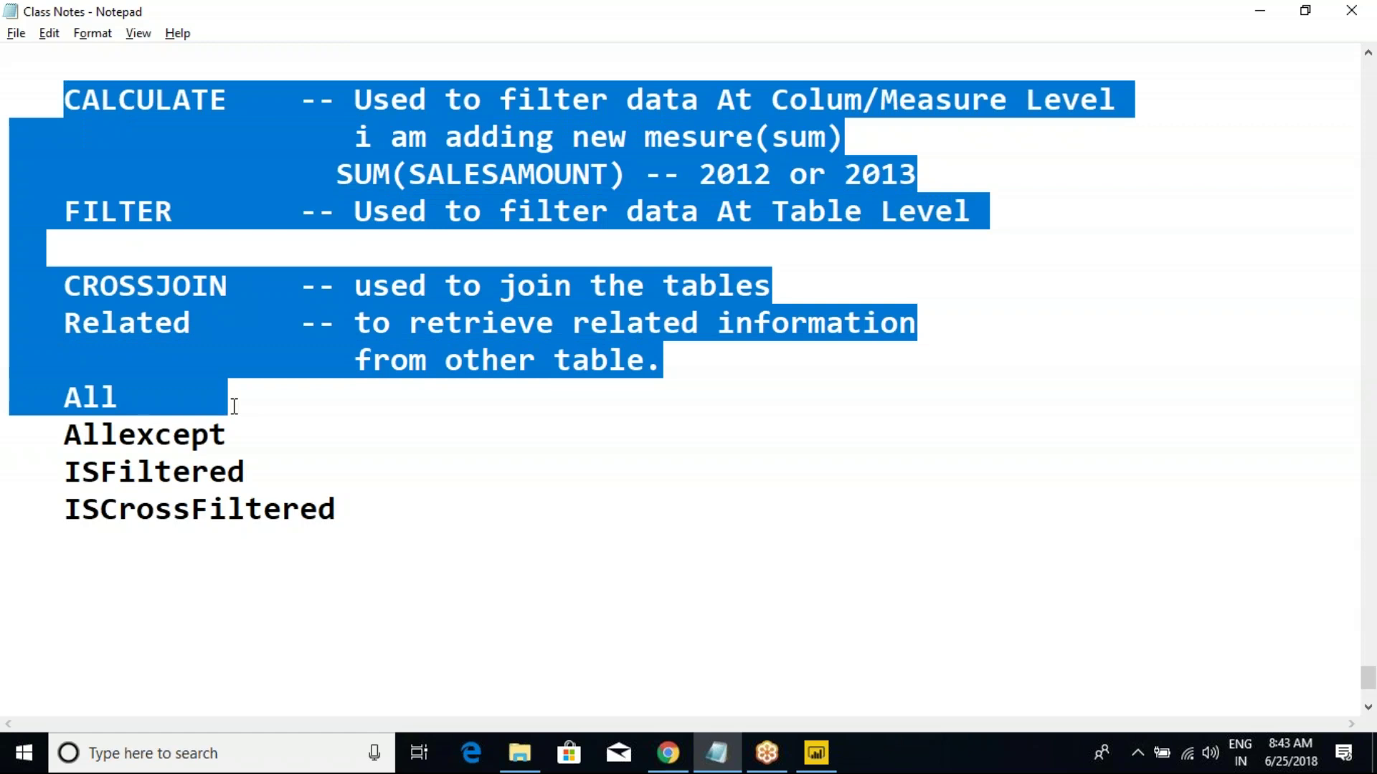
pyautogui.scroll(6, 234, 406)
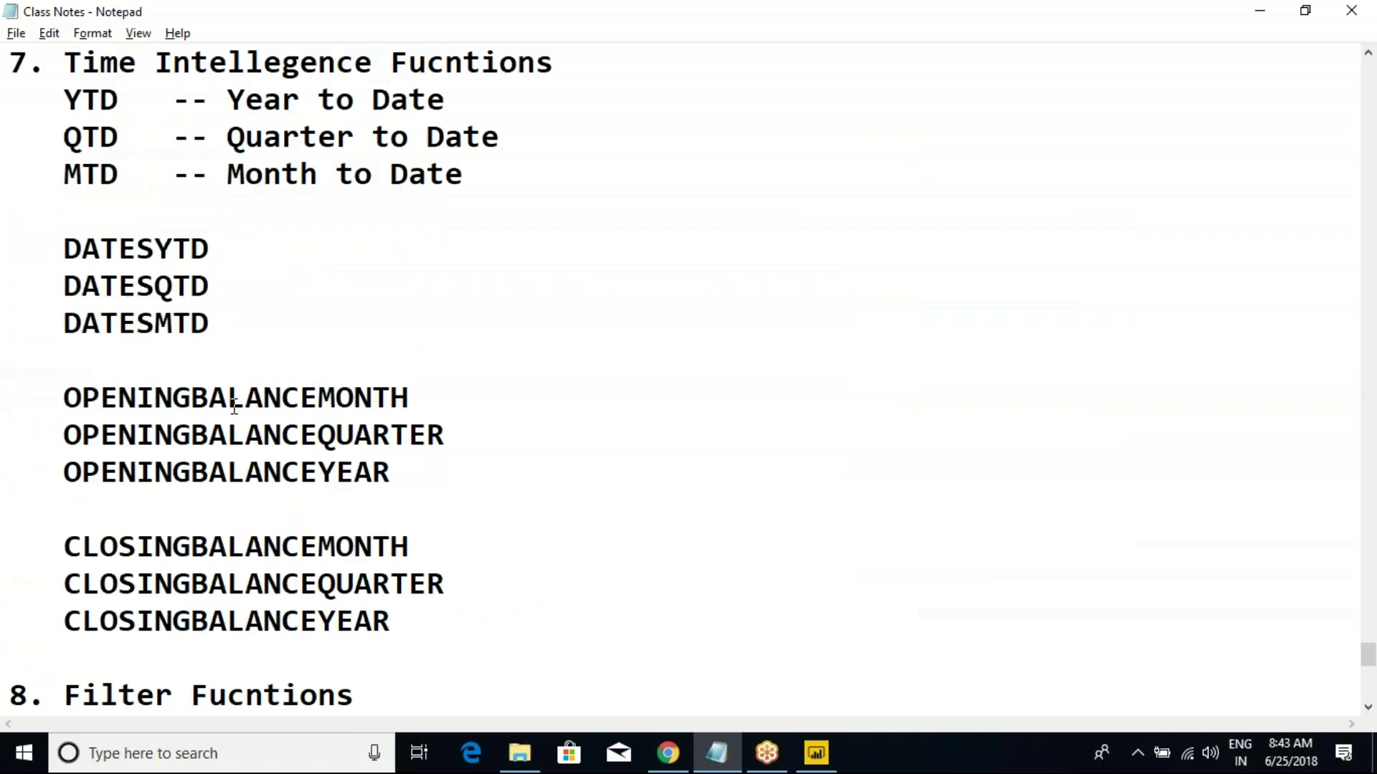
pyautogui.scroll(1, 233, 407)
pyautogui.moveTo(65, 174); pyautogui.dragTo(424, 338)
pyautogui.scroll(-1, 424, 353)
pyautogui.click(120, 132)
pyautogui.moveTo(68, 93); pyautogui.dragTo(159, 169)
pyautogui.moveTo(64, 248); pyautogui.dragTo(232, 318)
pyautogui.click(232, 319)
pyautogui.moveTo(46, 247); pyautogui.dragTo(230, 313)
pyautogui.click(230, 315)
pyautogui.moveTo(29, 248); pyautogui.dragTo(237, 322)
pyautogui.click(238, 322)
# Step: Compare YTD with DATESYTD in the notes and examine the opening and closing balance functions
pyautogui.doubleClick(91, 99)
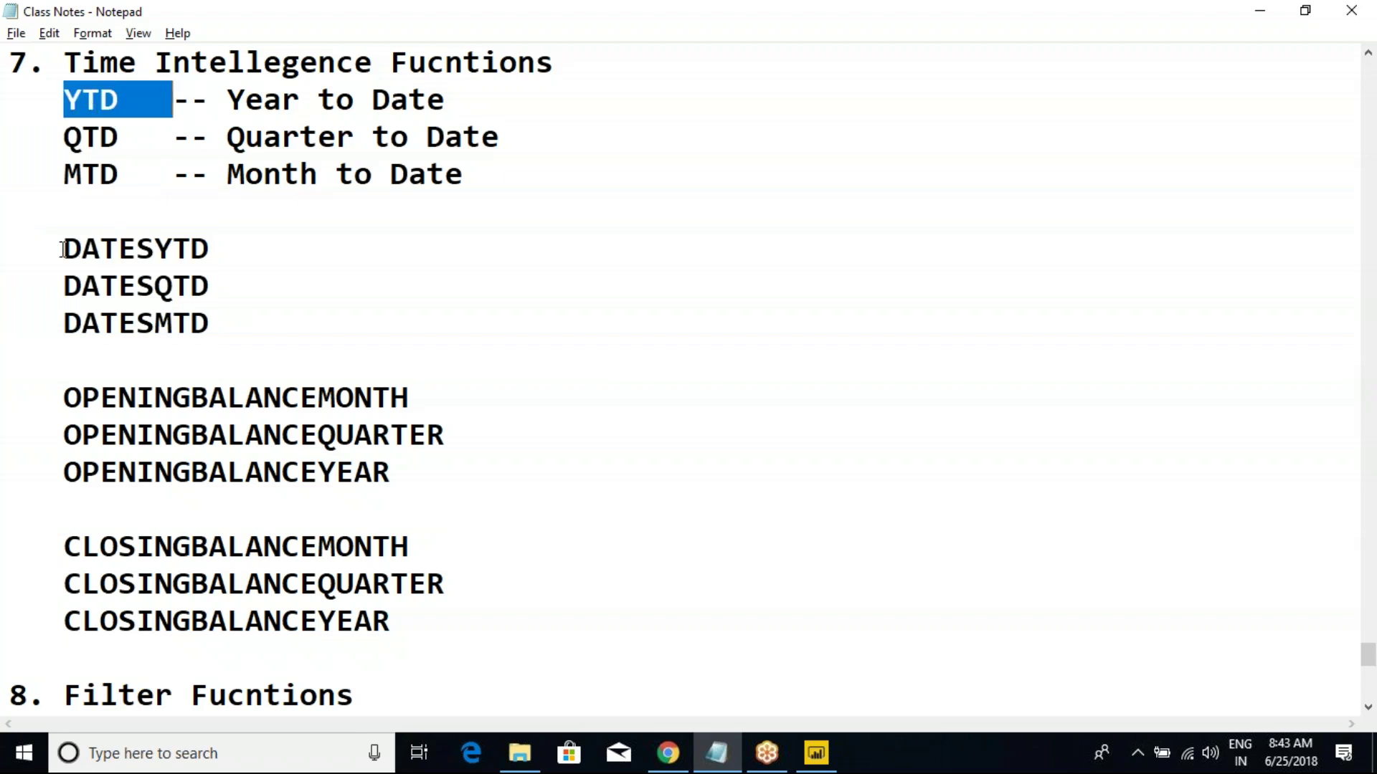
pyautogui.moveTo(59, 248); pyautogui.dragTo(218, 256)
pyautogui.click(220, 256)
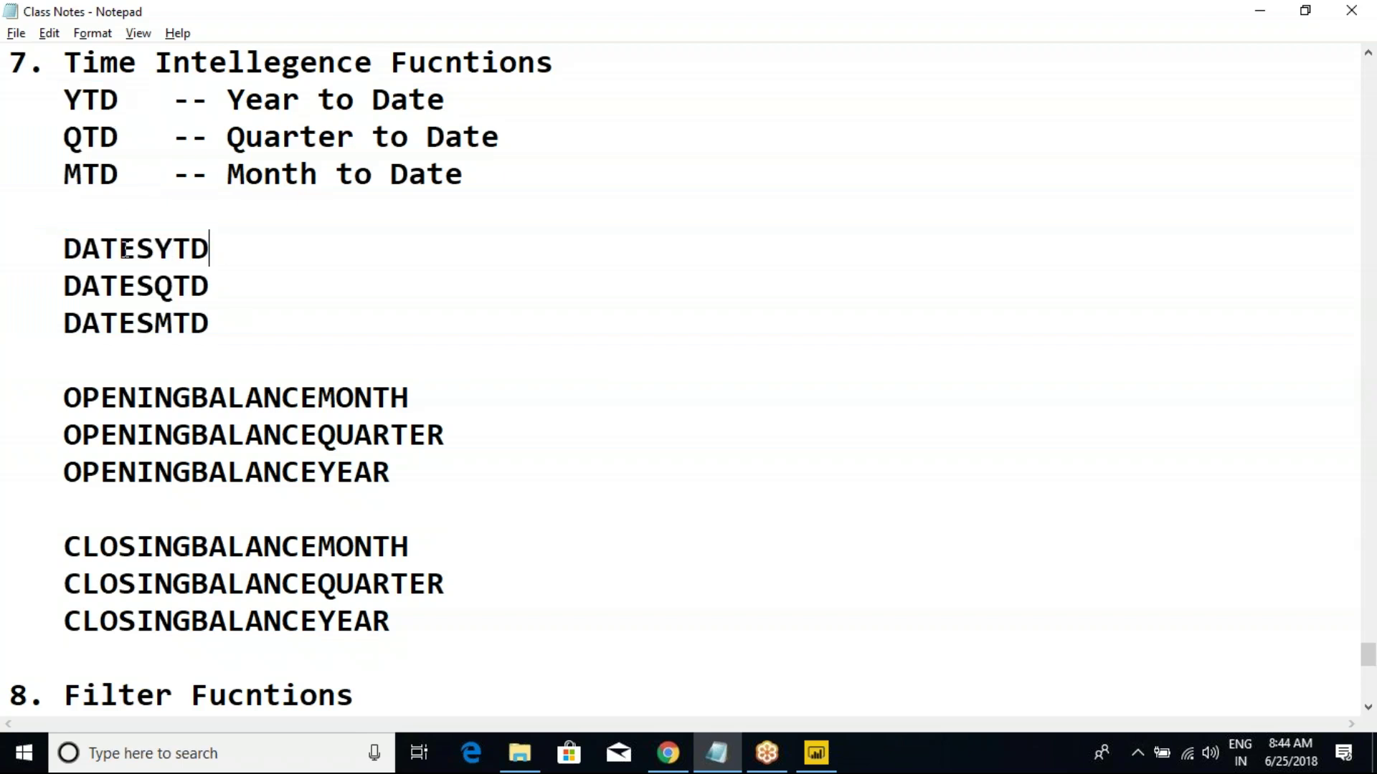
pyautogui.moveTo(69, 250); pyautogui.dragTo(219, 245)
pyautogui.click(232, 246)
pyautogui.moveTo(64, 399); pyautogui.dragTo(417, 451)
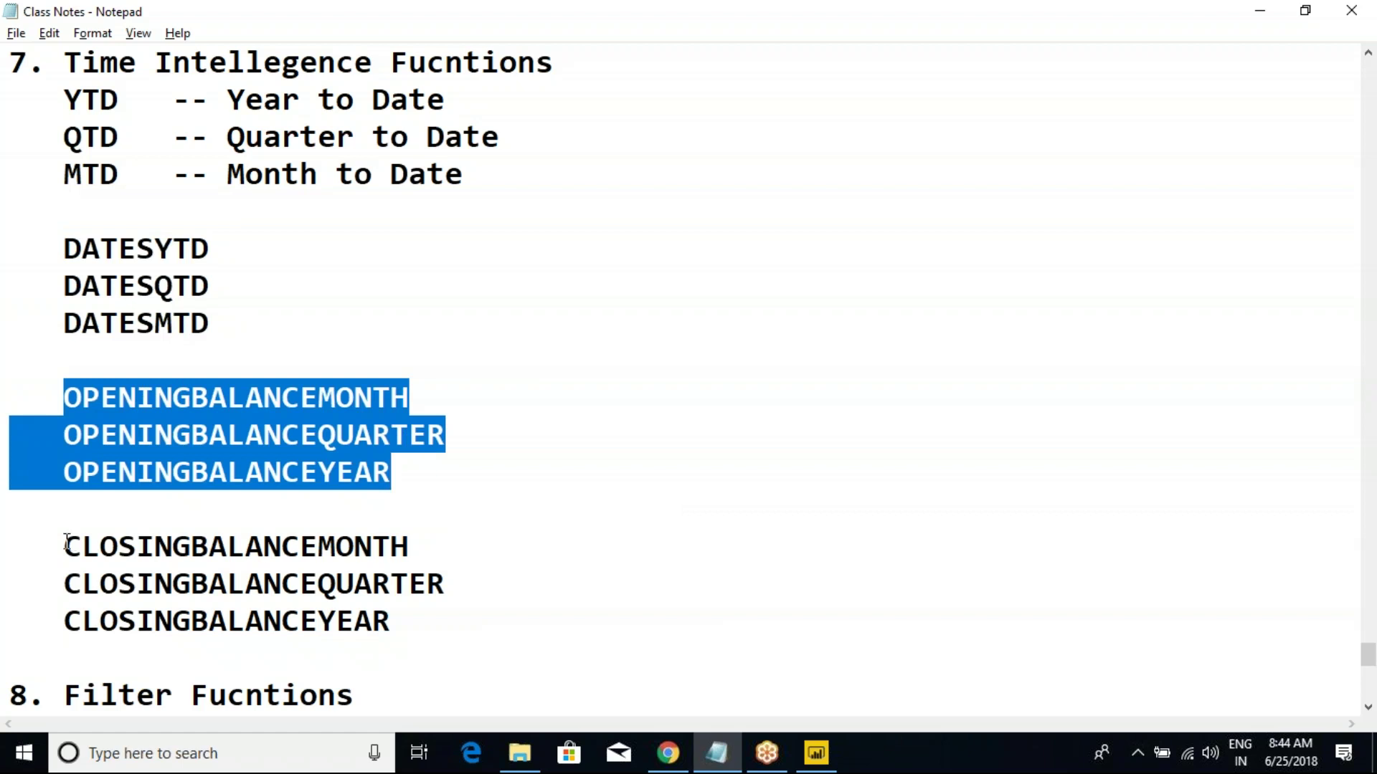
pyautogui.moveTo(66, 543); pyautogui.dragTo(440, 624)
pyautogui.click(440, 623)
pyautogui.scroll(-4, 541, 609)
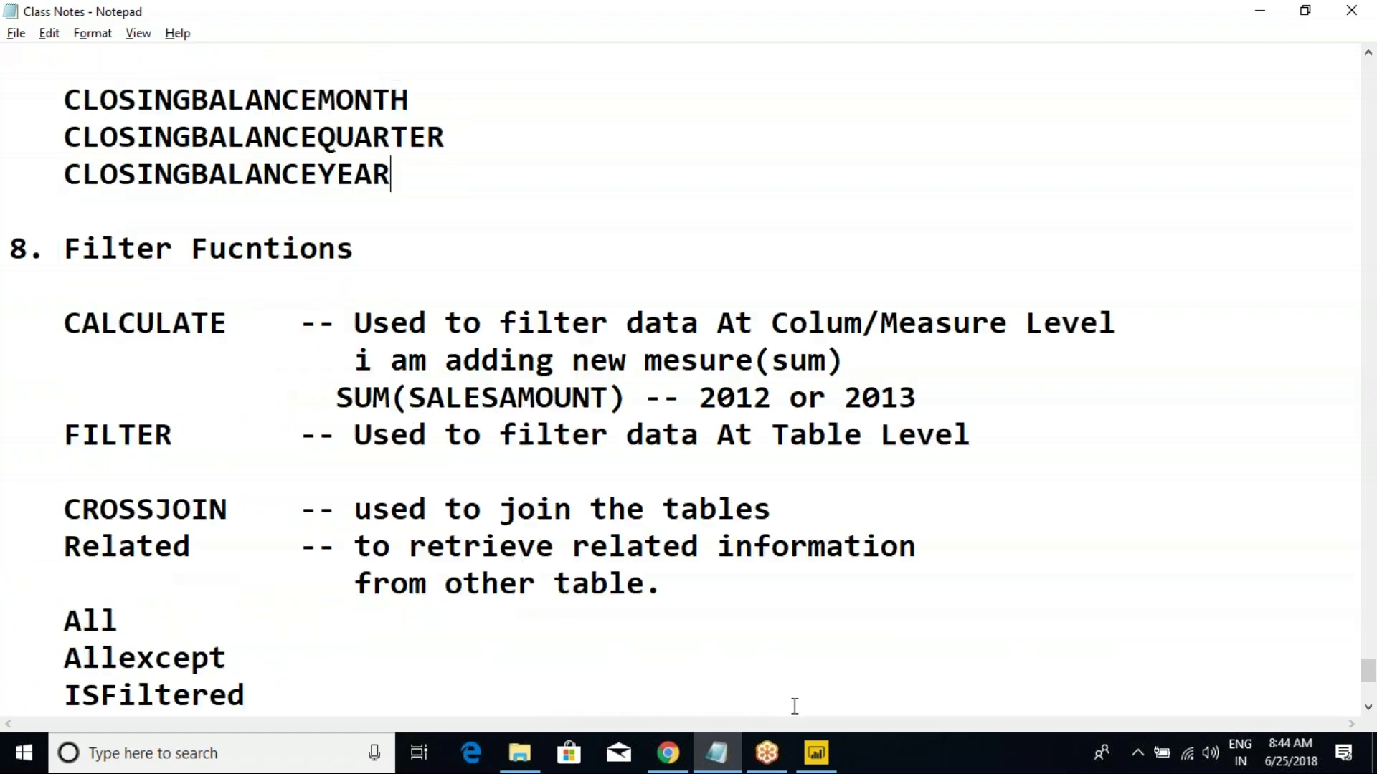
# Step: Switch to Page 1 of the Power BI report, widen the canvas area and examine the table's closing balance columns
pyautogui.click(816, 753)
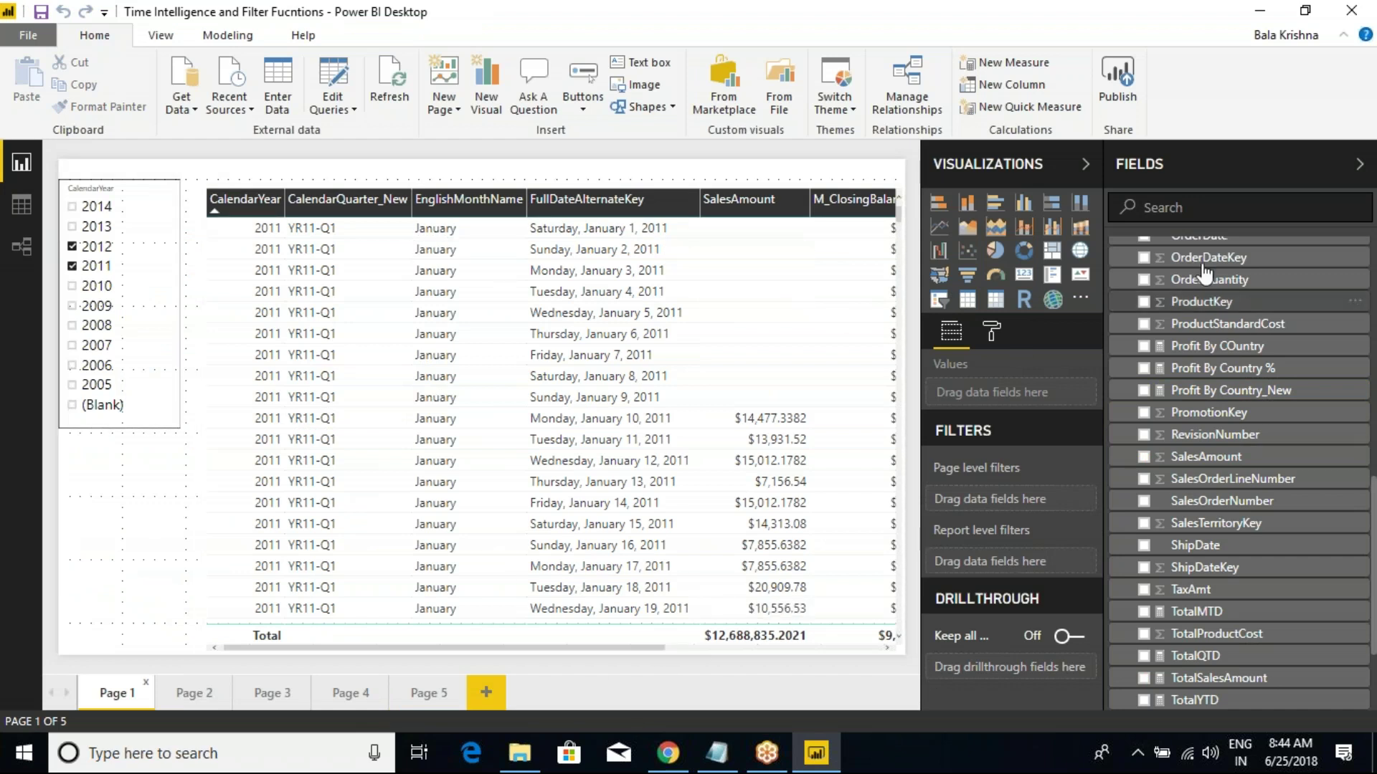
pyautogui.moveTo(1104, 227); pyautogui.dragTo(1229, 228)
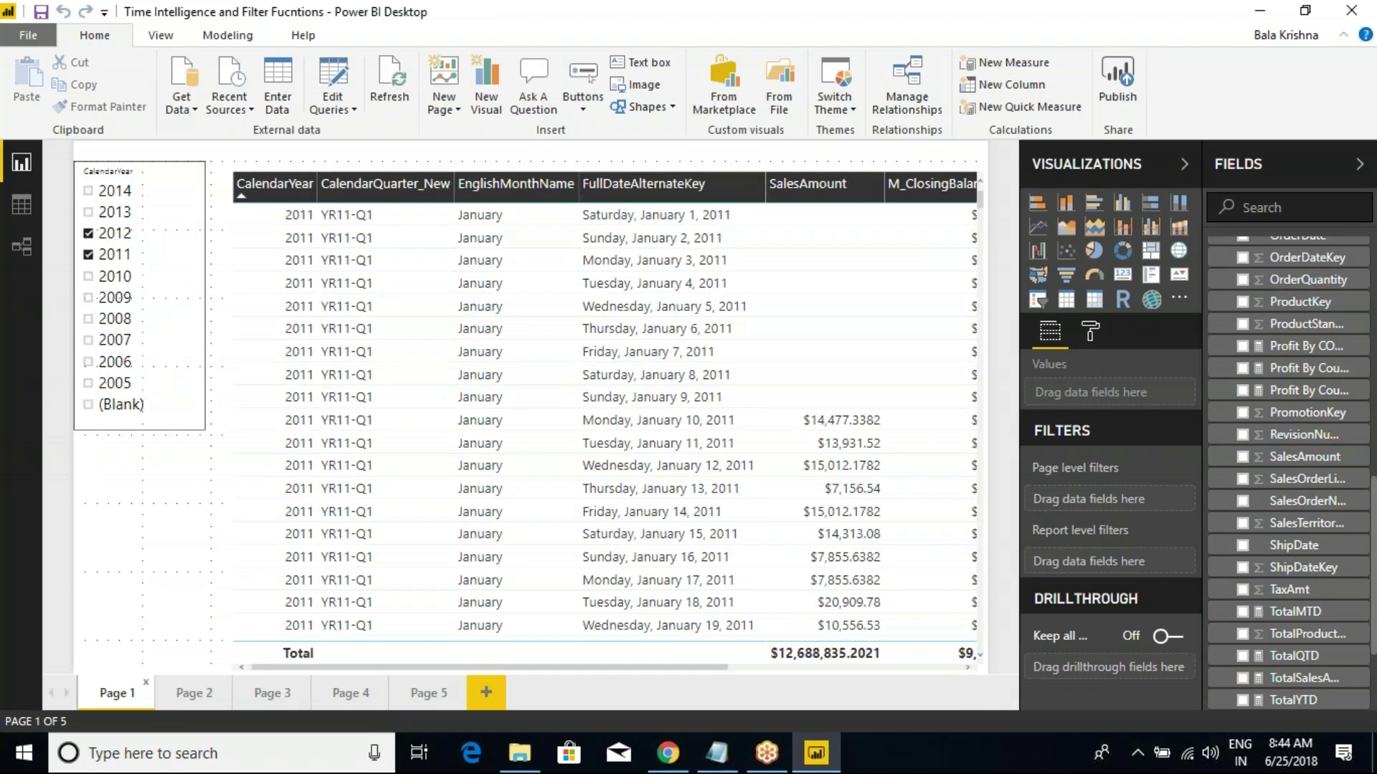
pyautogui.moveTo(717, 667); pyautogui.dragTo(1014, 655)
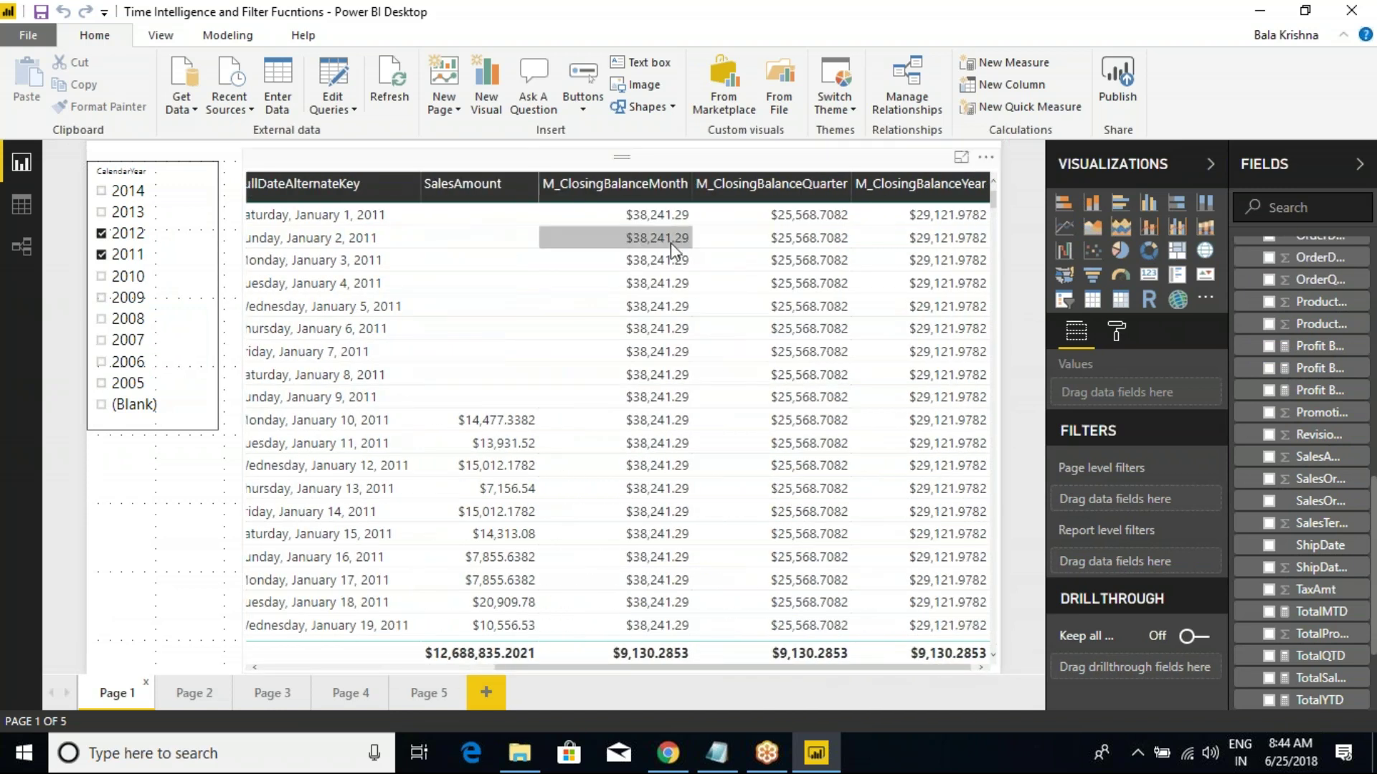
pyautogui.moveTo(543, 147); pyautogui.dragTo(660, 198)
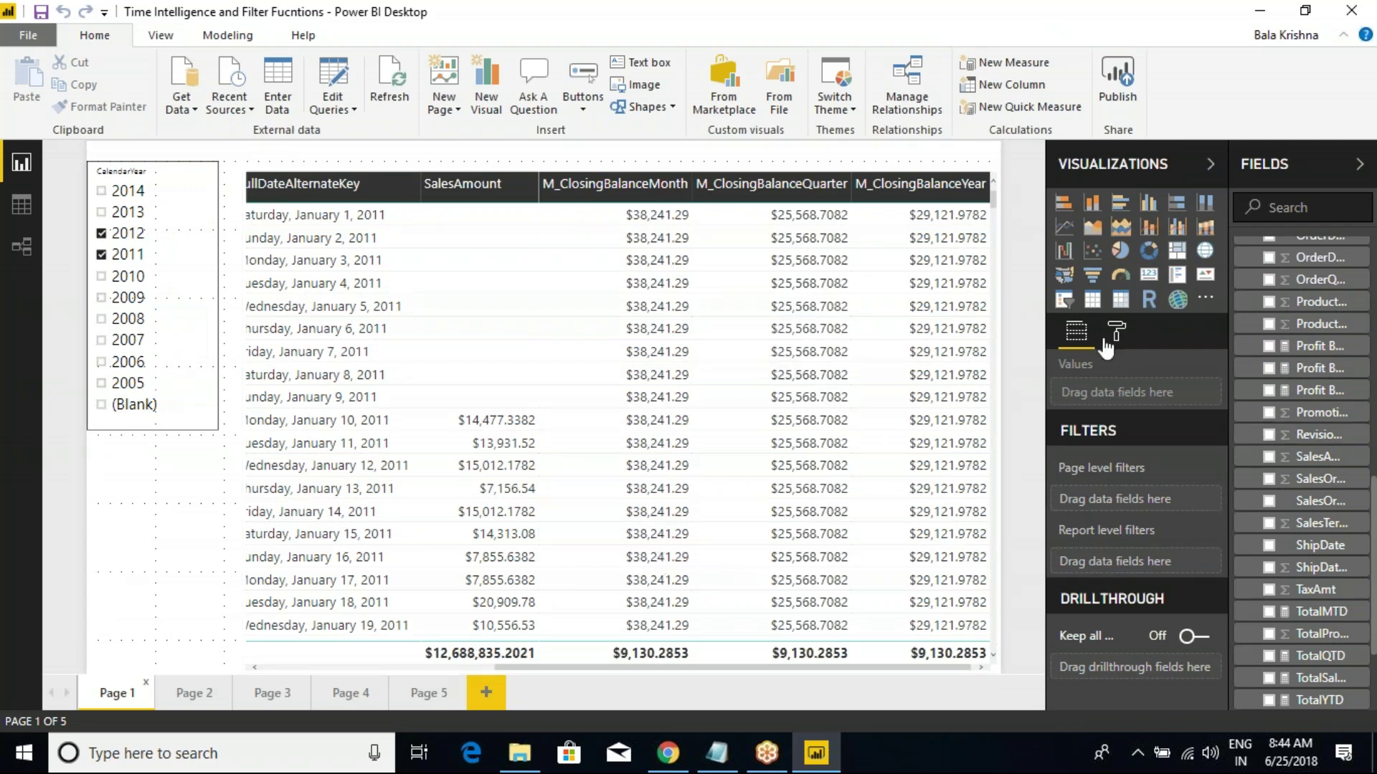
# Step: Remove M_ClosingBalanceYear, M_ClosingBalanceQuarter and M_ClosingBalanceMonth from the Page 1 table
pyautogui.click(849, 170)
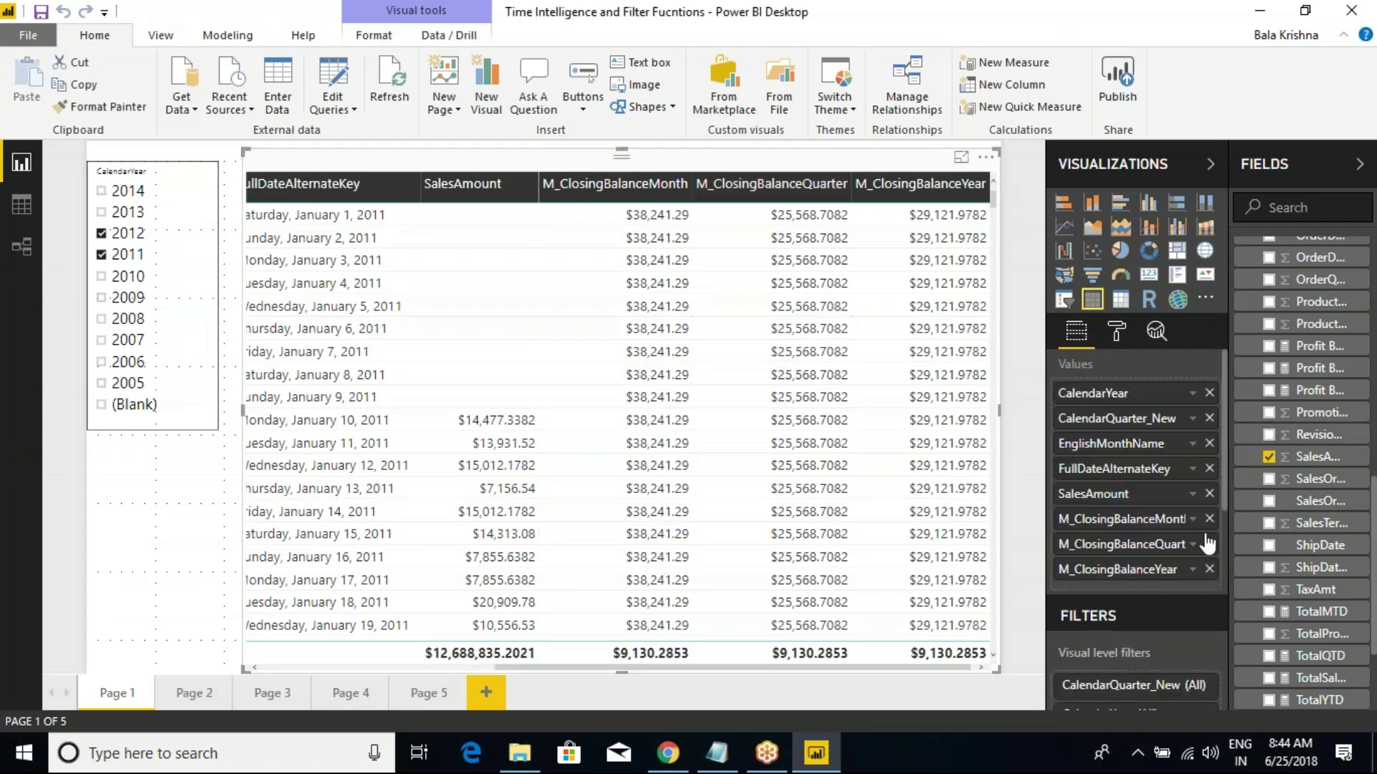
pyautogui.click(1208, 569)
pyautogui.click(1209, 543)
pyautogui.click(1209, 518)
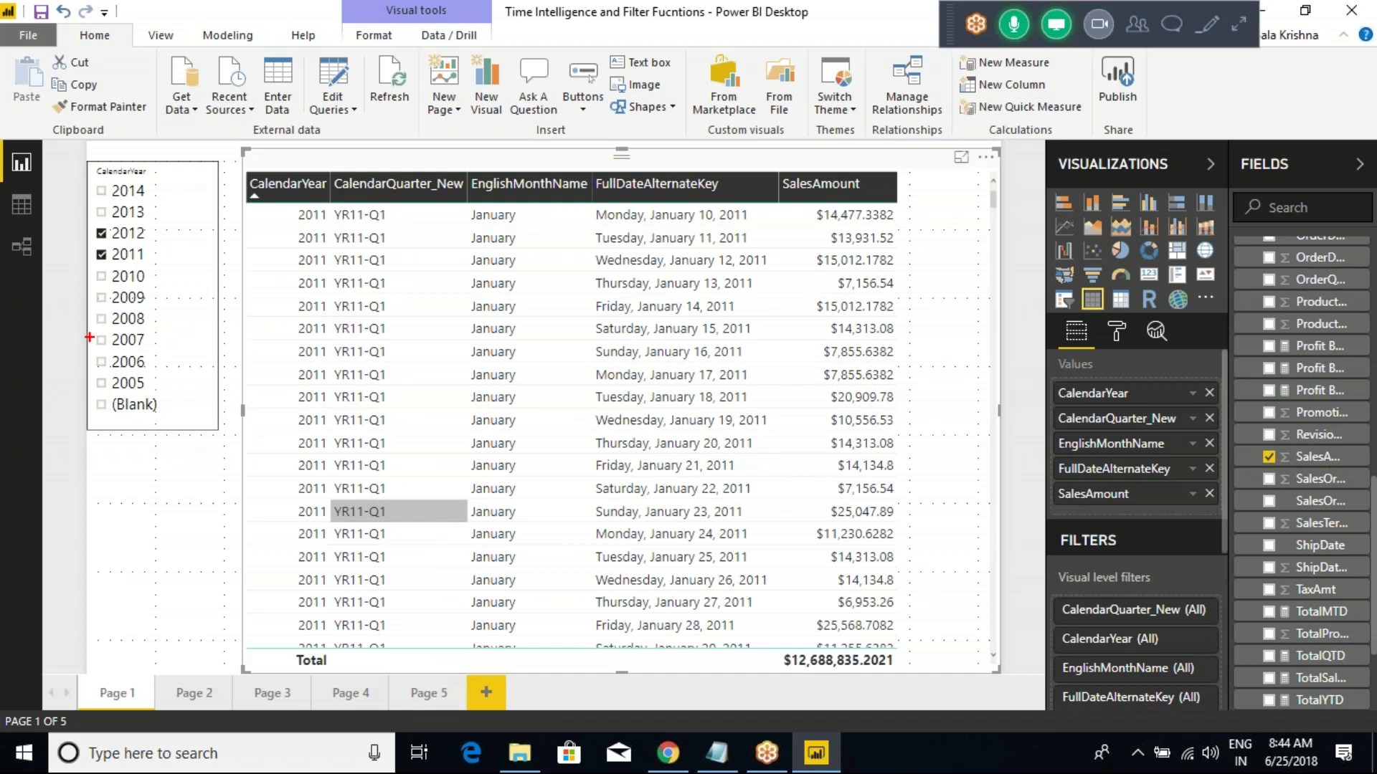
# Step: Remove FullDateAlternateKey, EnglishMonthName and CalendarQuarter_New from the table, keeping only CalendarYear and SalesAmount
pyautogui.click(1208, 468)
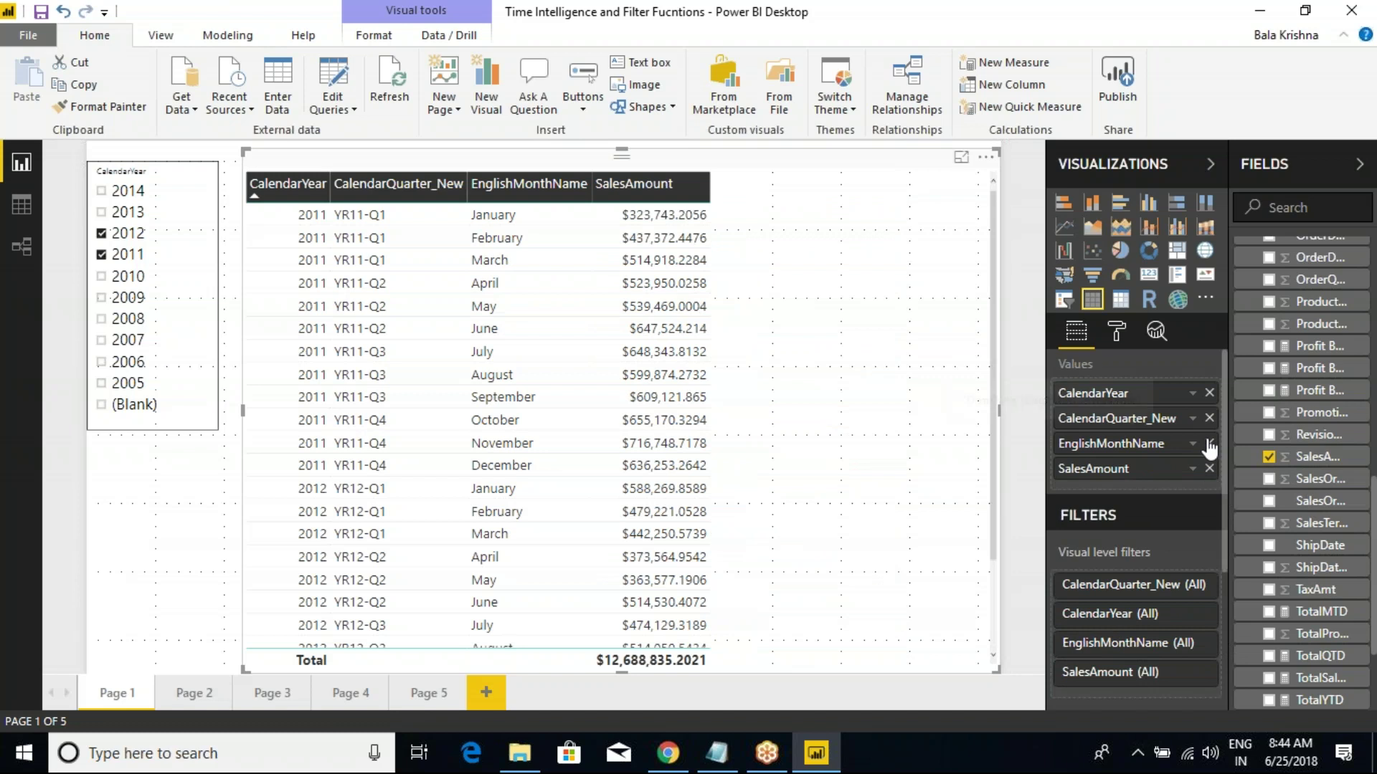
pyautogui.click(1209, 444)
pyautogui.click(1209, 418)
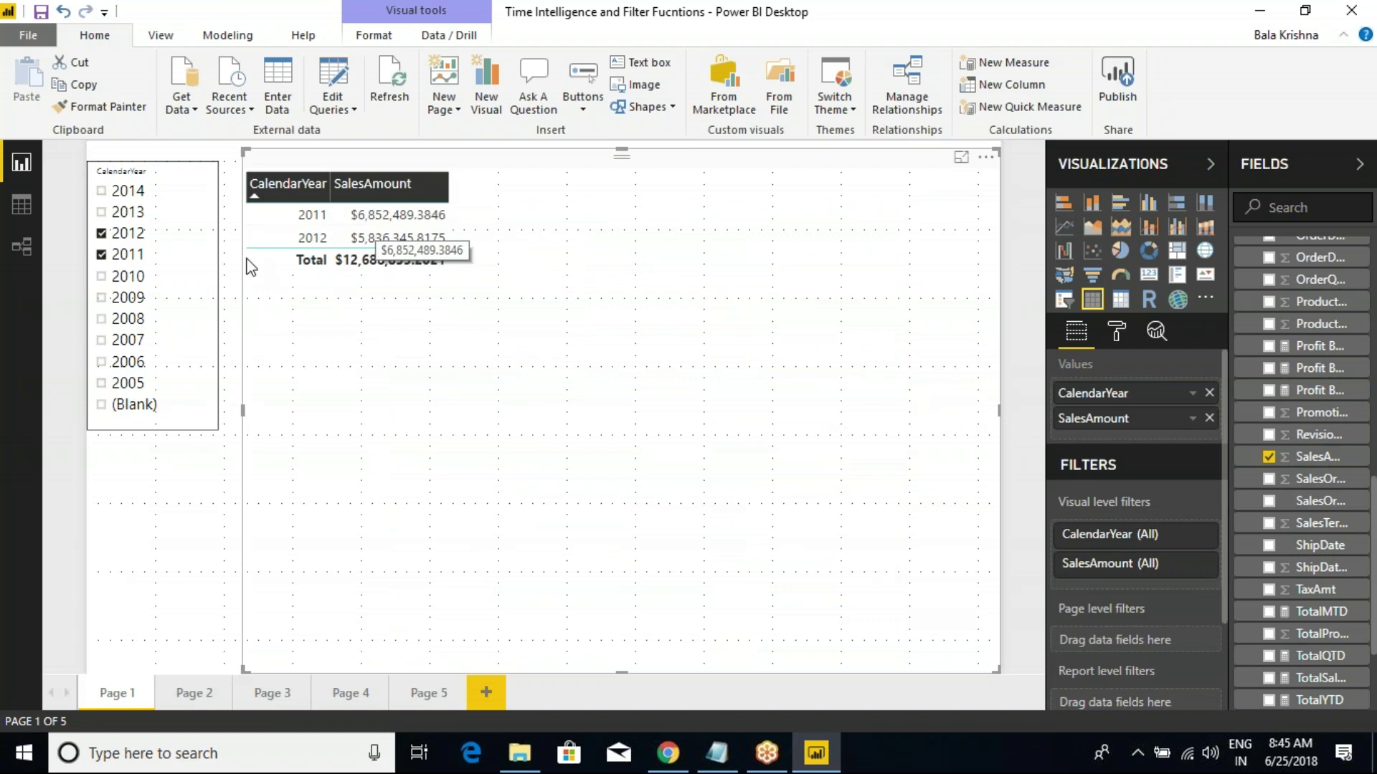
# Step: Add 2013 and 2014 to the CalendarYear slicer selection, and clear both years again
pyautogui.click(101, 212)
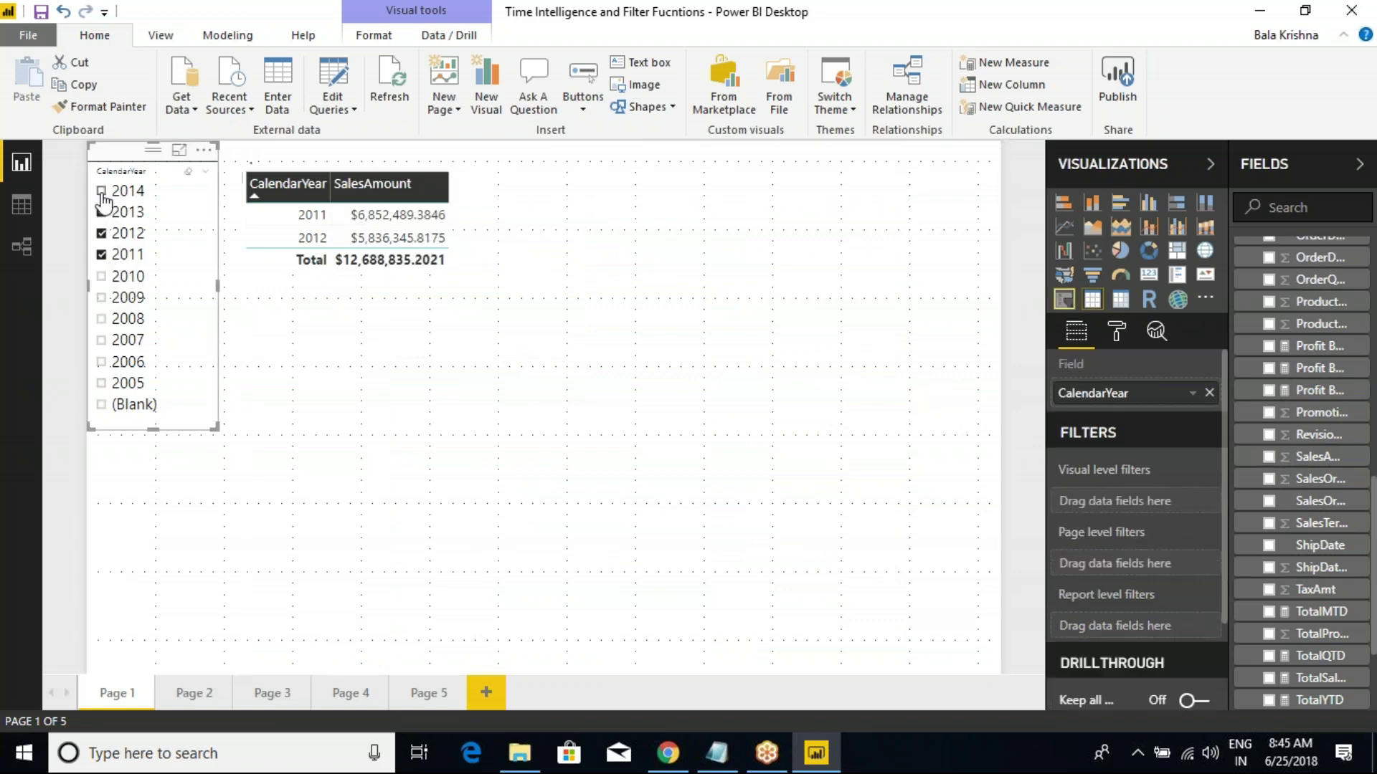
pyautogui.click(101, 191)
pyautogui.click(101, 212)
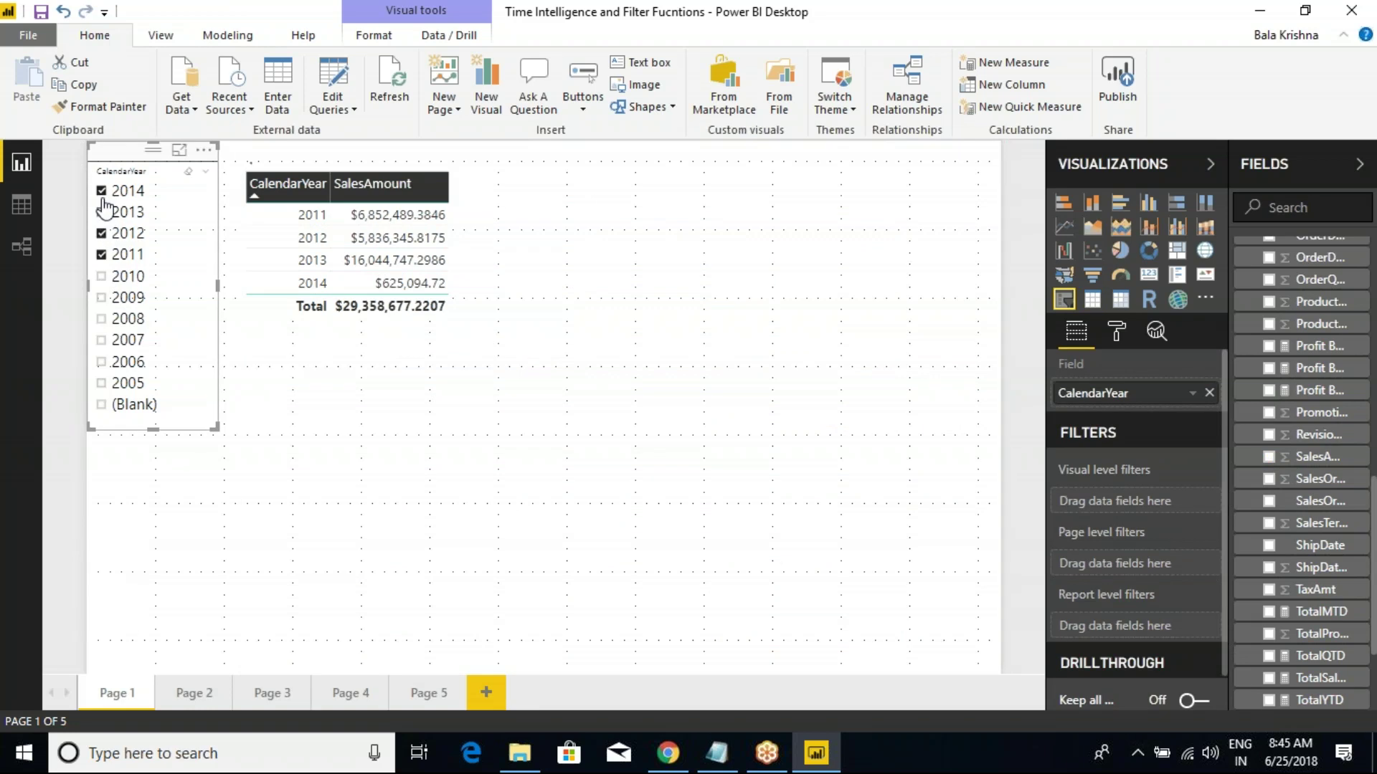
pyautogui.click(101, 191)
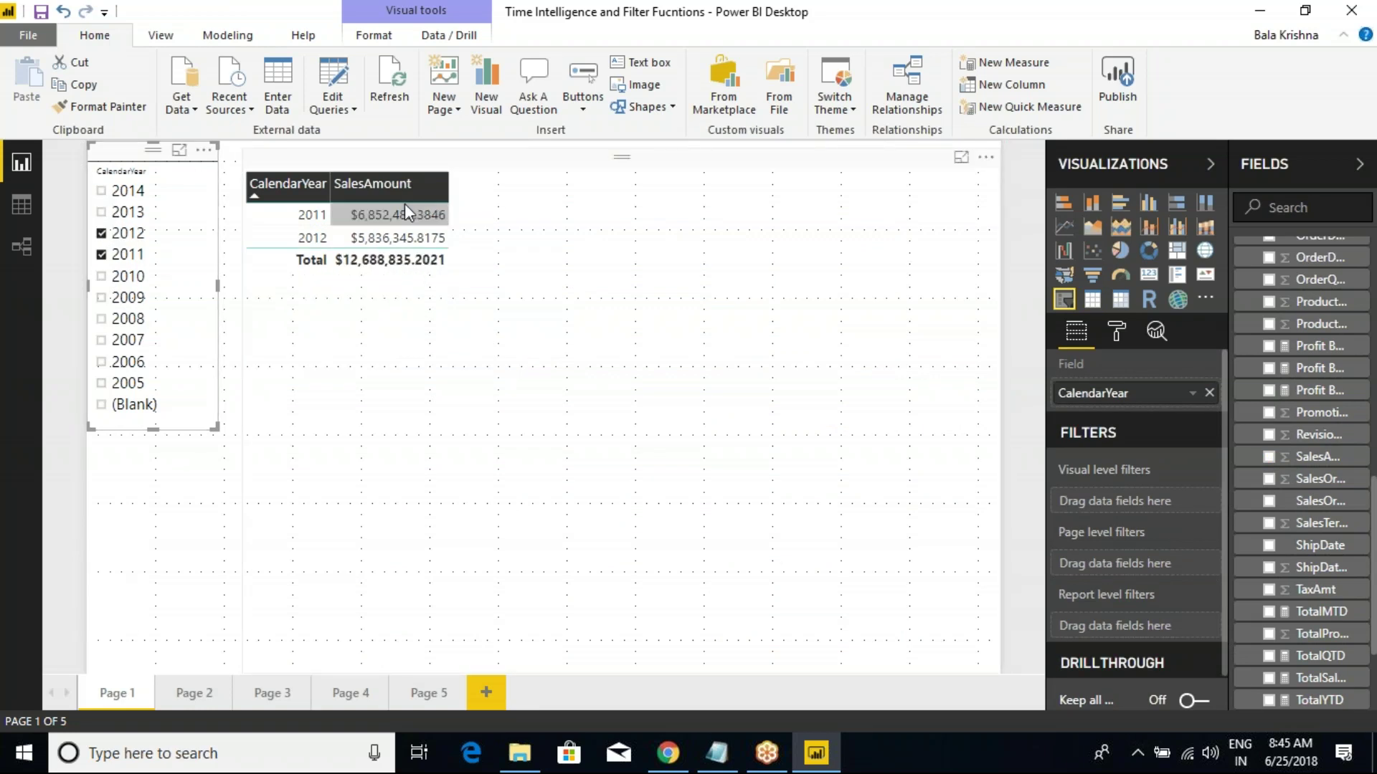
# Step: Add CalendarQuarter_New from DimDate to the Page 1 table between CalendarYear and SalesAmount
pyautogui.click(631, 294)
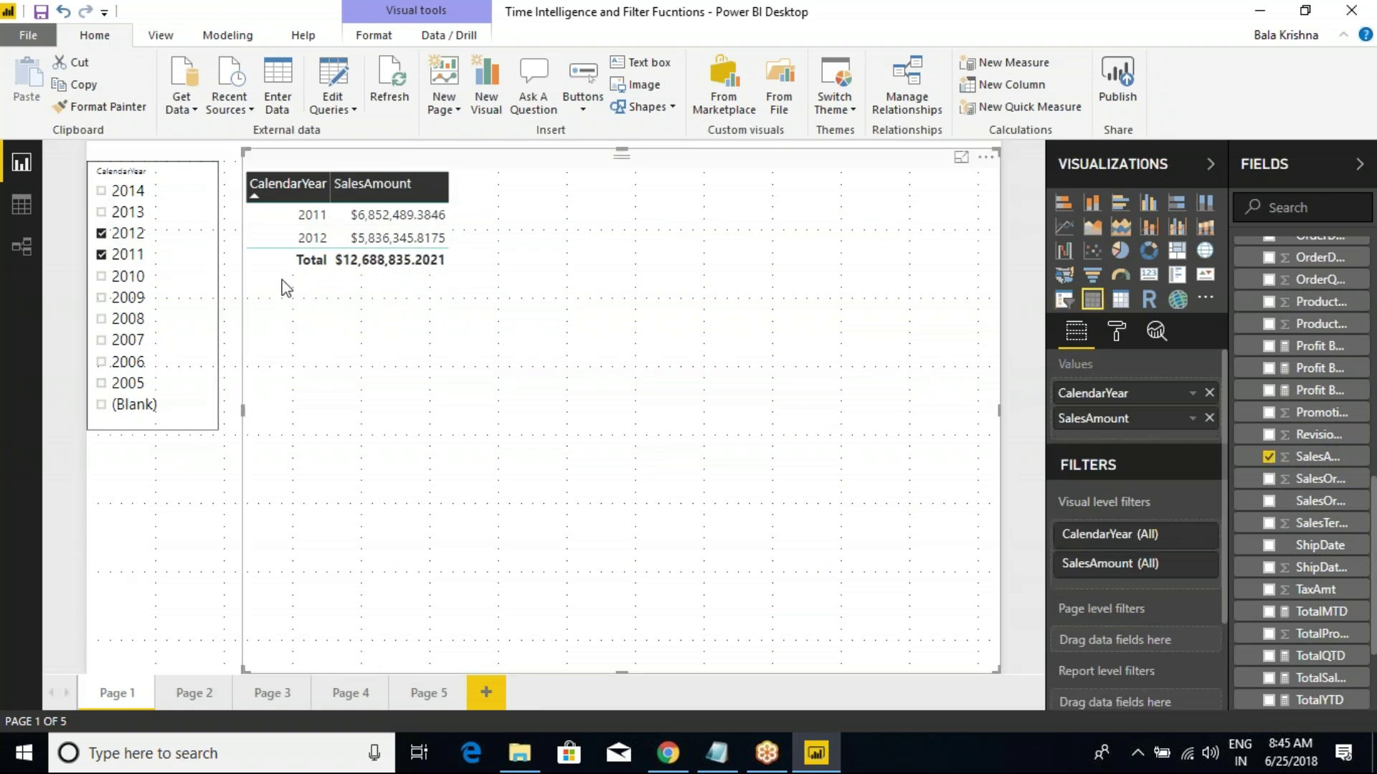
pyautogui.scroll(3, 1305, 391)
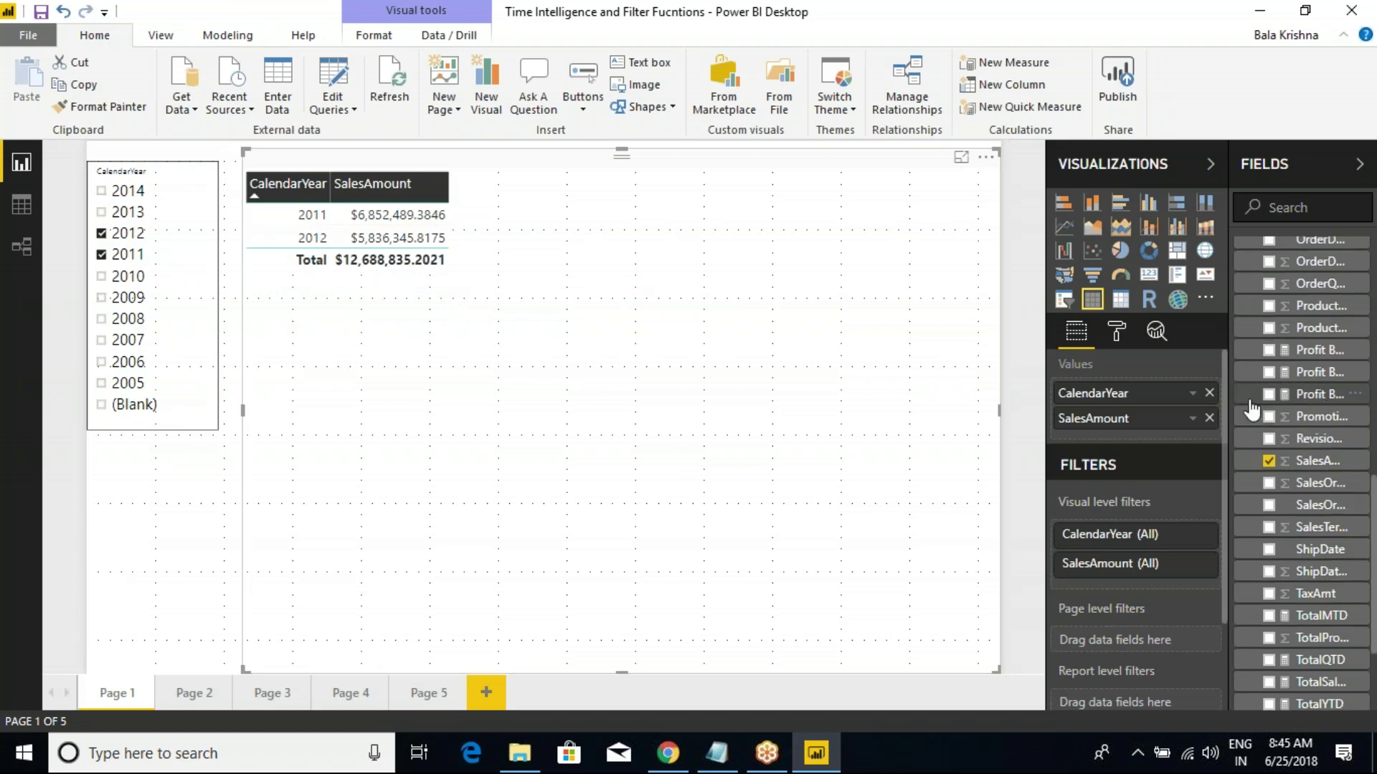
pyautogui.moveTo(1229, 389); pyautogui.dragTo(1172, 391)
pyautogui.scroll(10, 1197, 431)
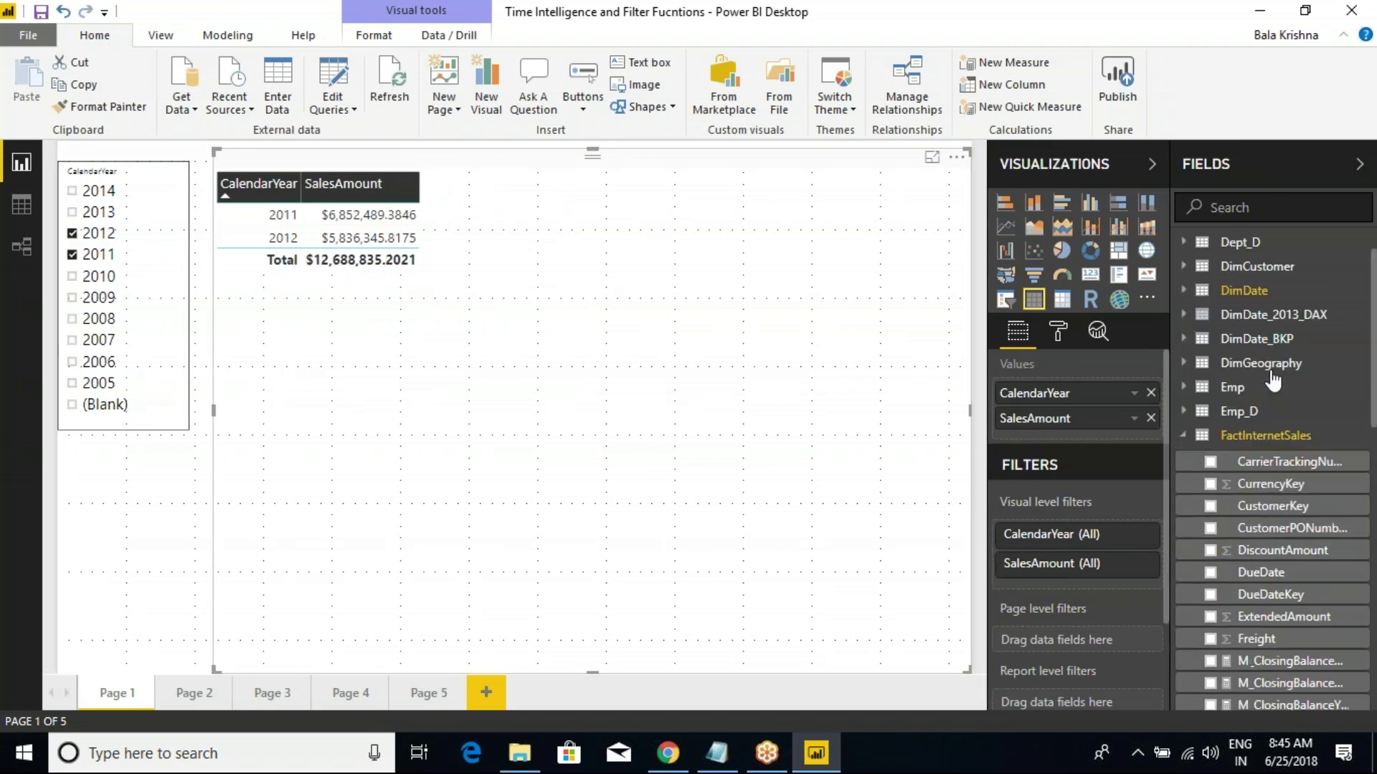
pyautogui.click(1183, 467)
pyautogui.click(1183, 321)
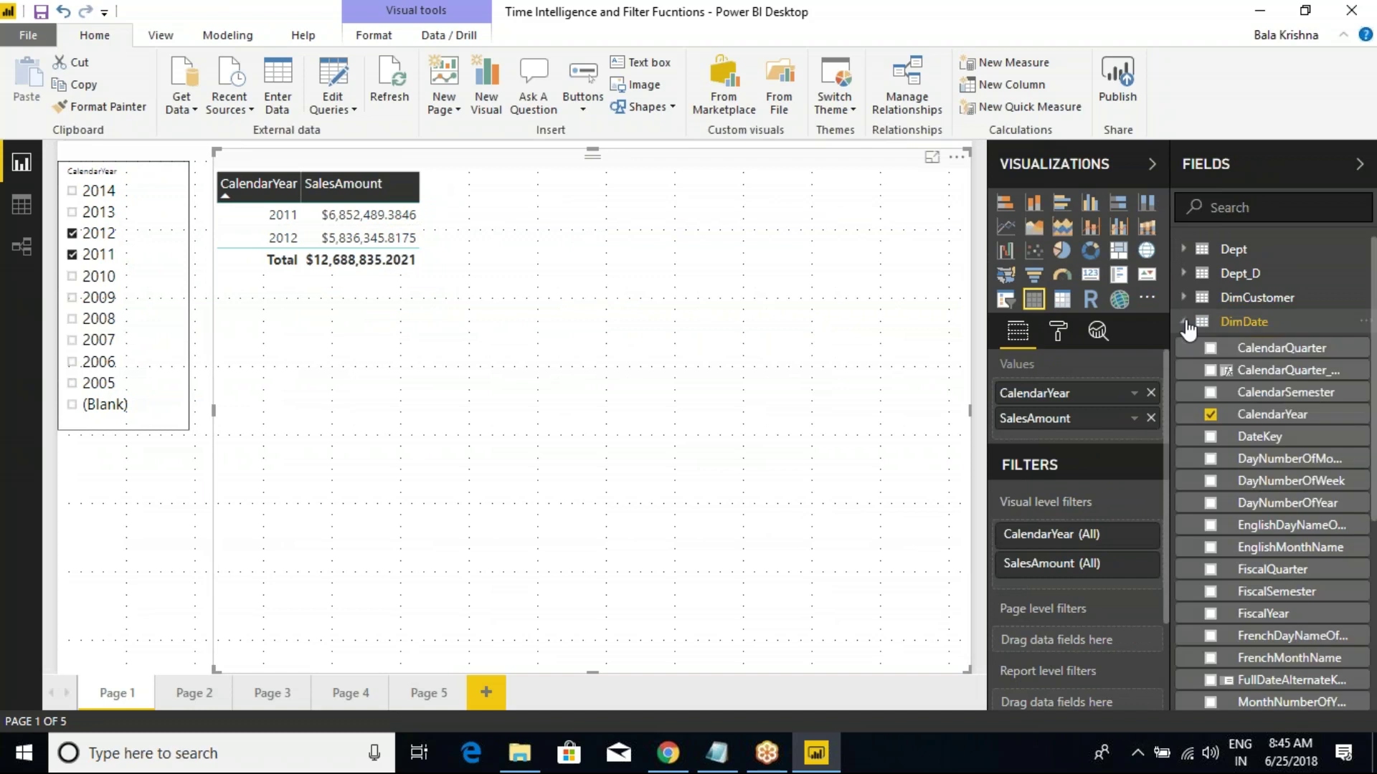
pyautogui.moveTo(1246, 370); pyautogui.dragTo(1089, 418)
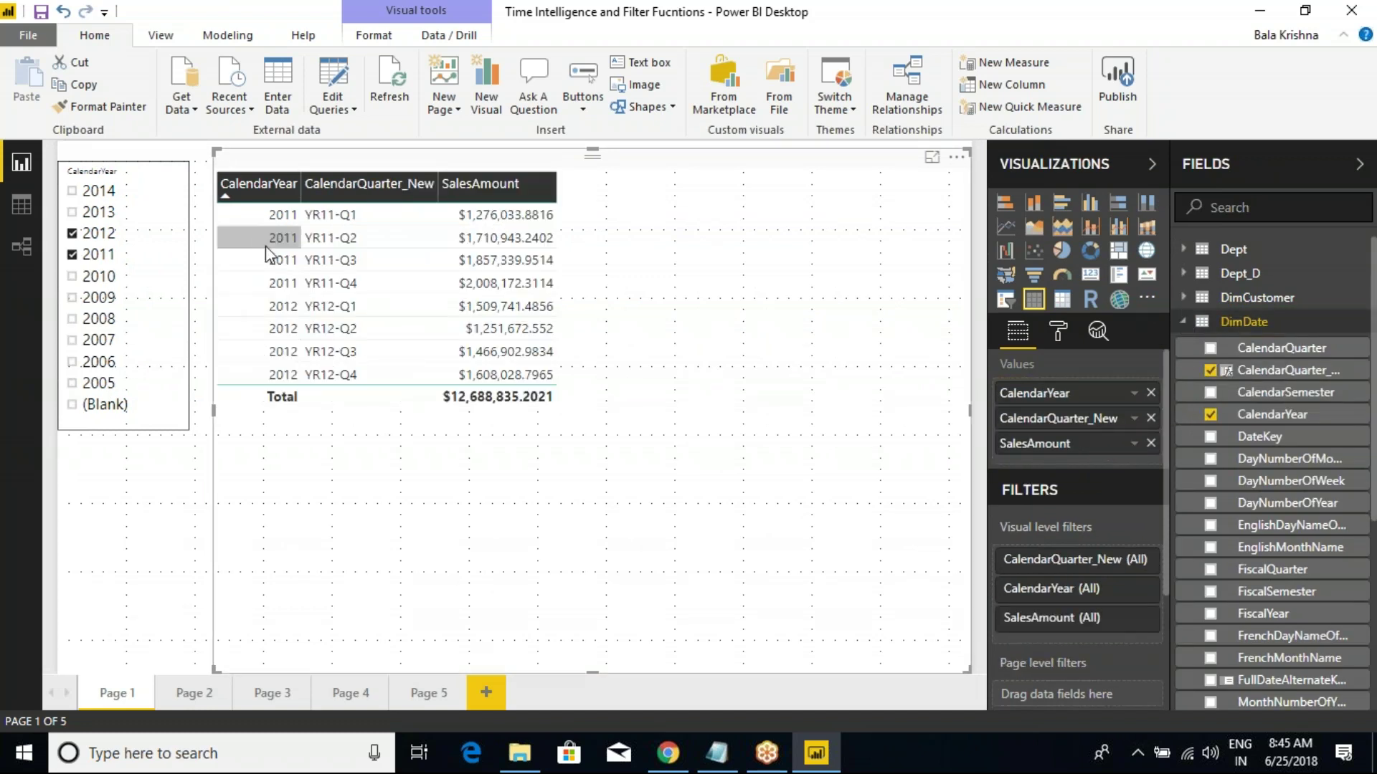
# Step: Box the 2011 and 2012 quarter rows with red on-screen markup to compare them, and clear the markup
pyautogui.moveTo(242, 205); pyautogui.dragTo(450, 297)
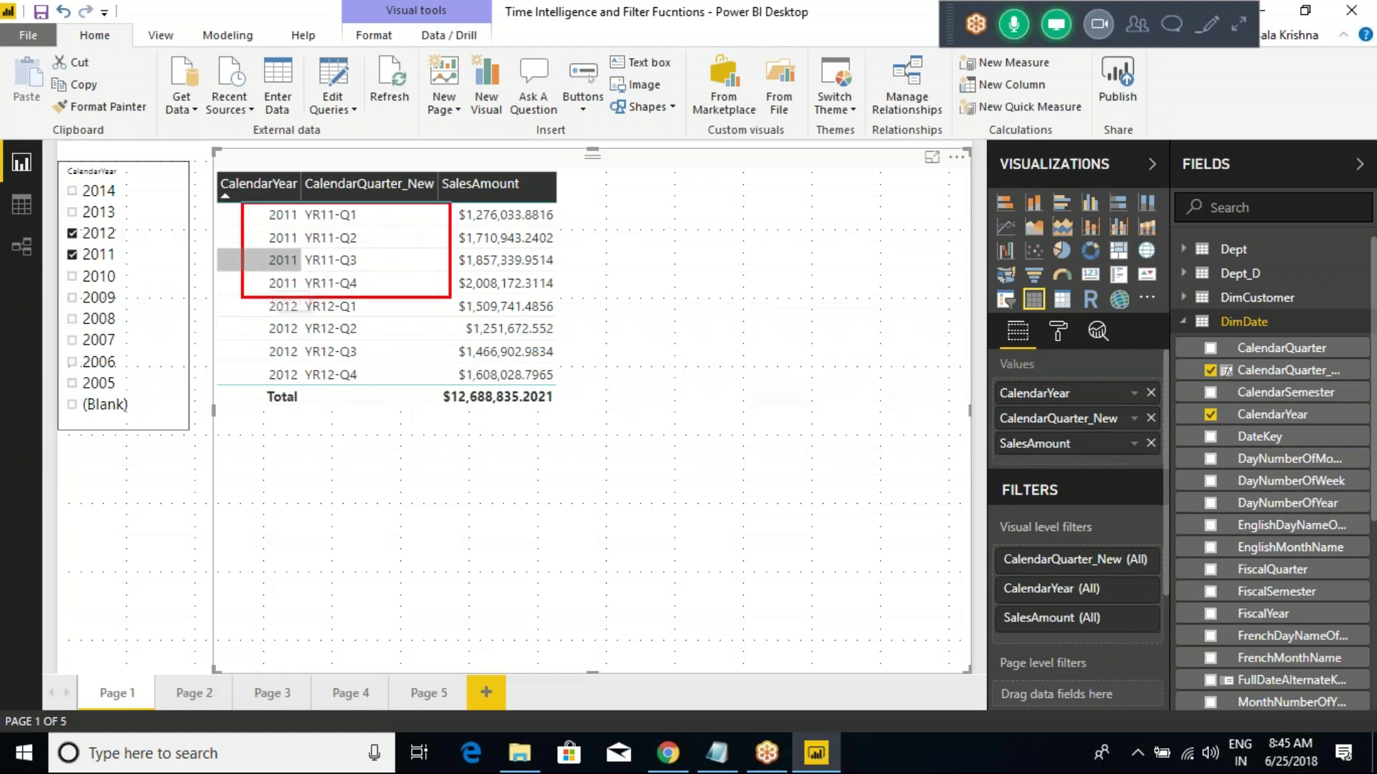
pyautogui.moveTo(244, 299)
pyautogui.mouseDown()
pyautogui.moveTo(299, 347)
pyautogui.moveTo(438, 396)
pyautogui.mouseUp()
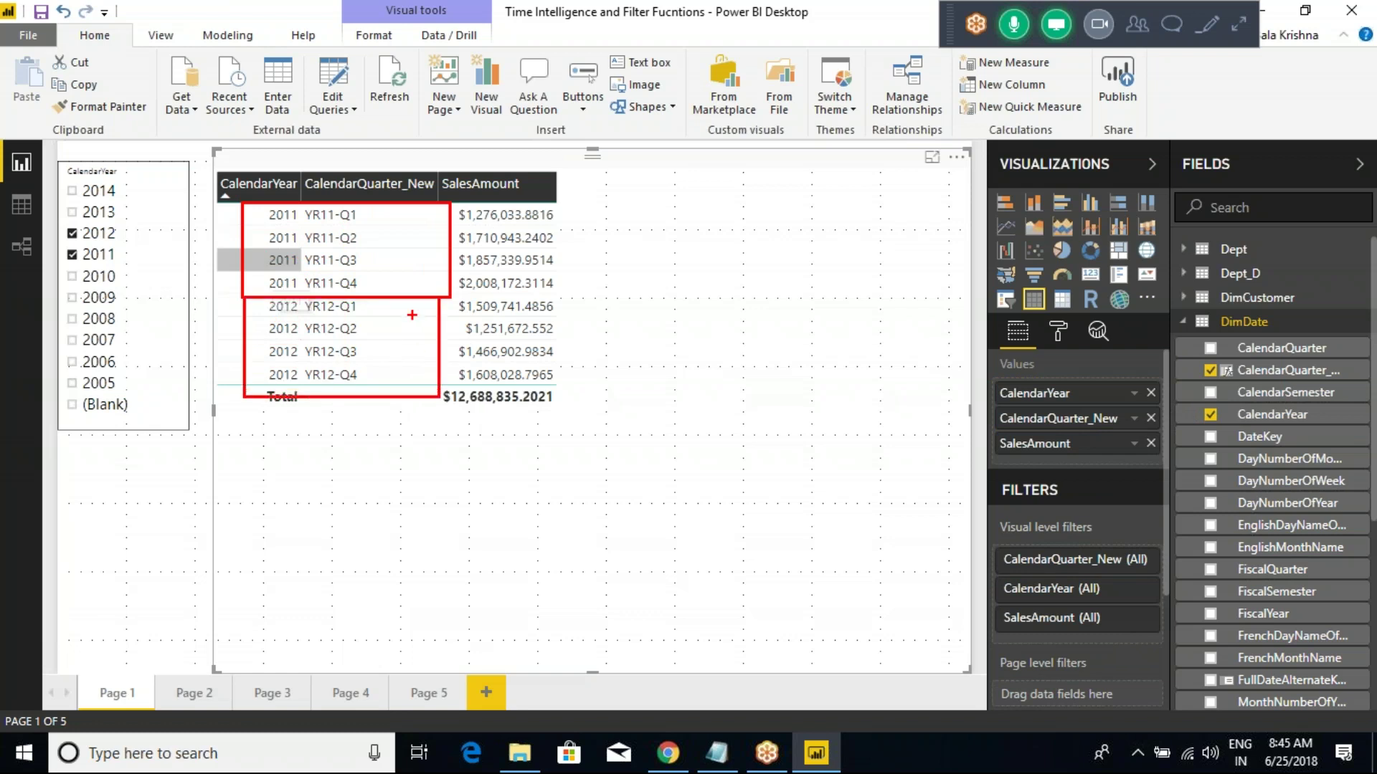
pyautogui.press('Escape')
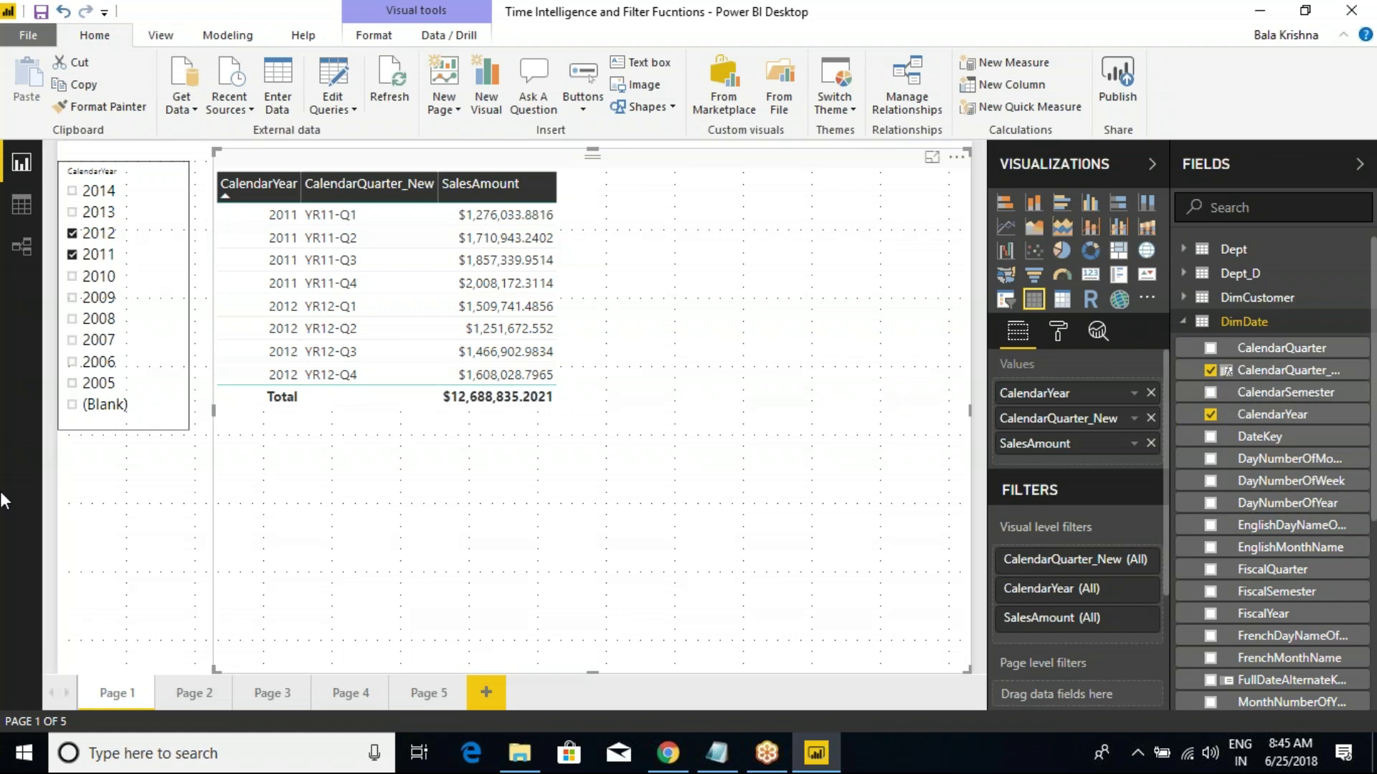
# Step: Add EnglishMonthName to the table before SalesAmount and temporarily mark up the 2011 month rows
pyautogui.moveTo(1283, 549); pyautogui.dragTo(1082, 438)
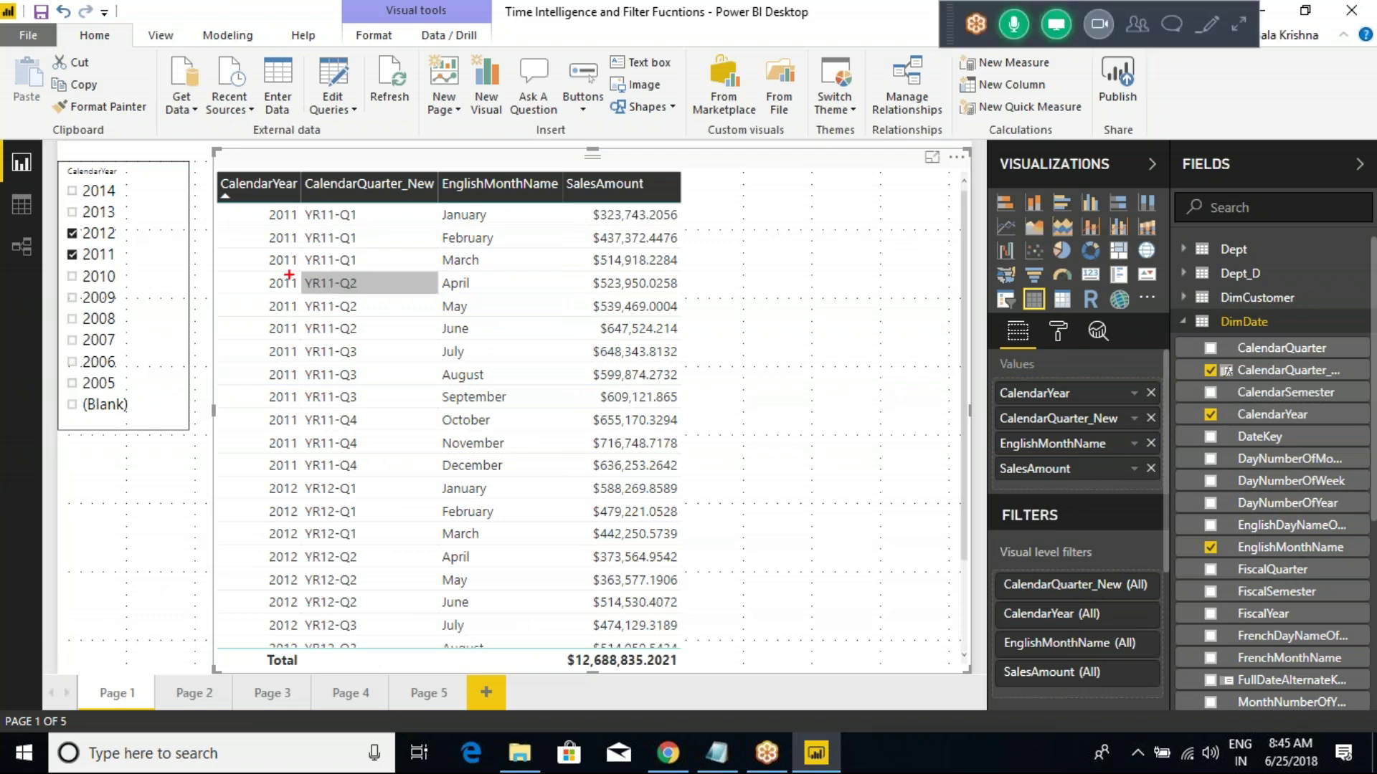
pyautogui.moveTo(248, 196)
pyautogui.mouseDown()
pyautogui.moveTo(527, 387)
pyautogui.moveTo(596, 456)
pyautogui.moveTo(665, 490)
pyautogui.moveTo(695, 478)
pyautogui.mouseUp()
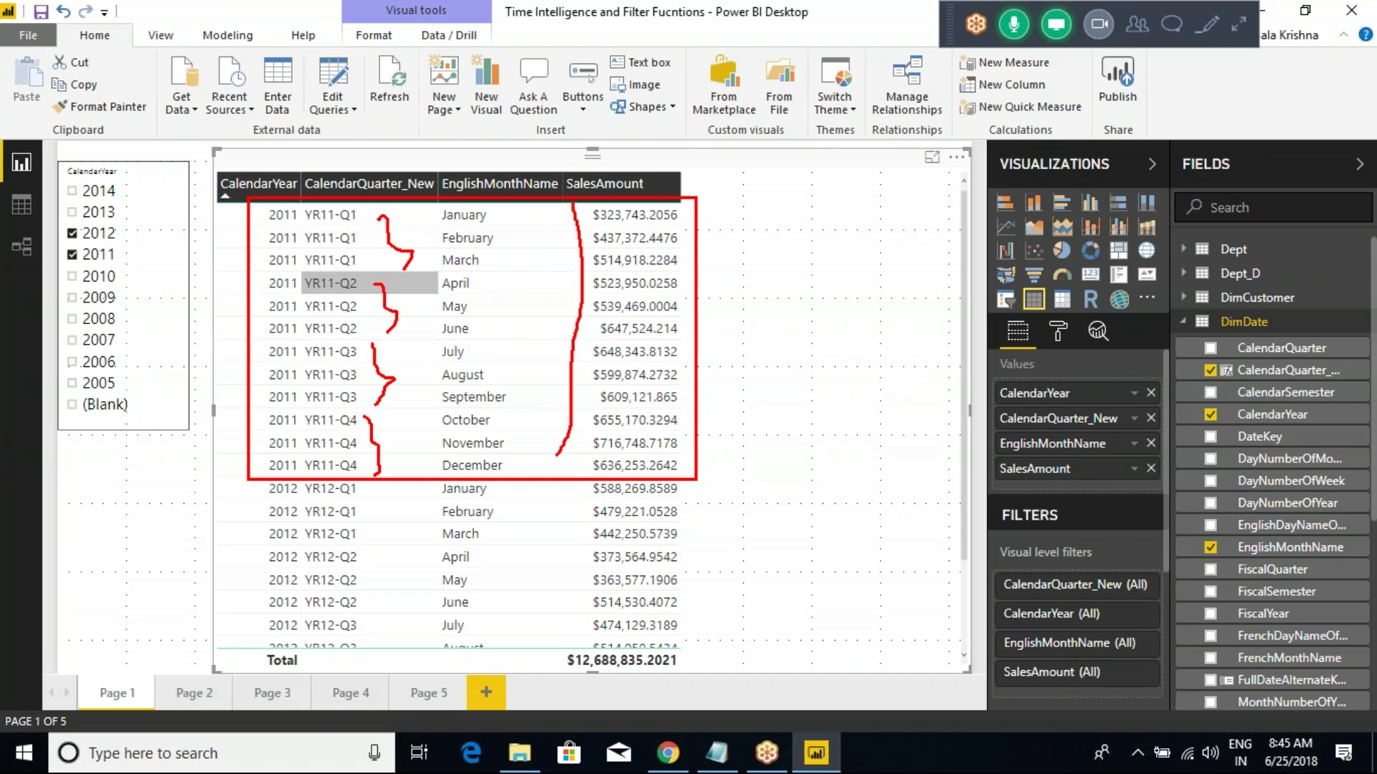
pyautogui.press('Escape')
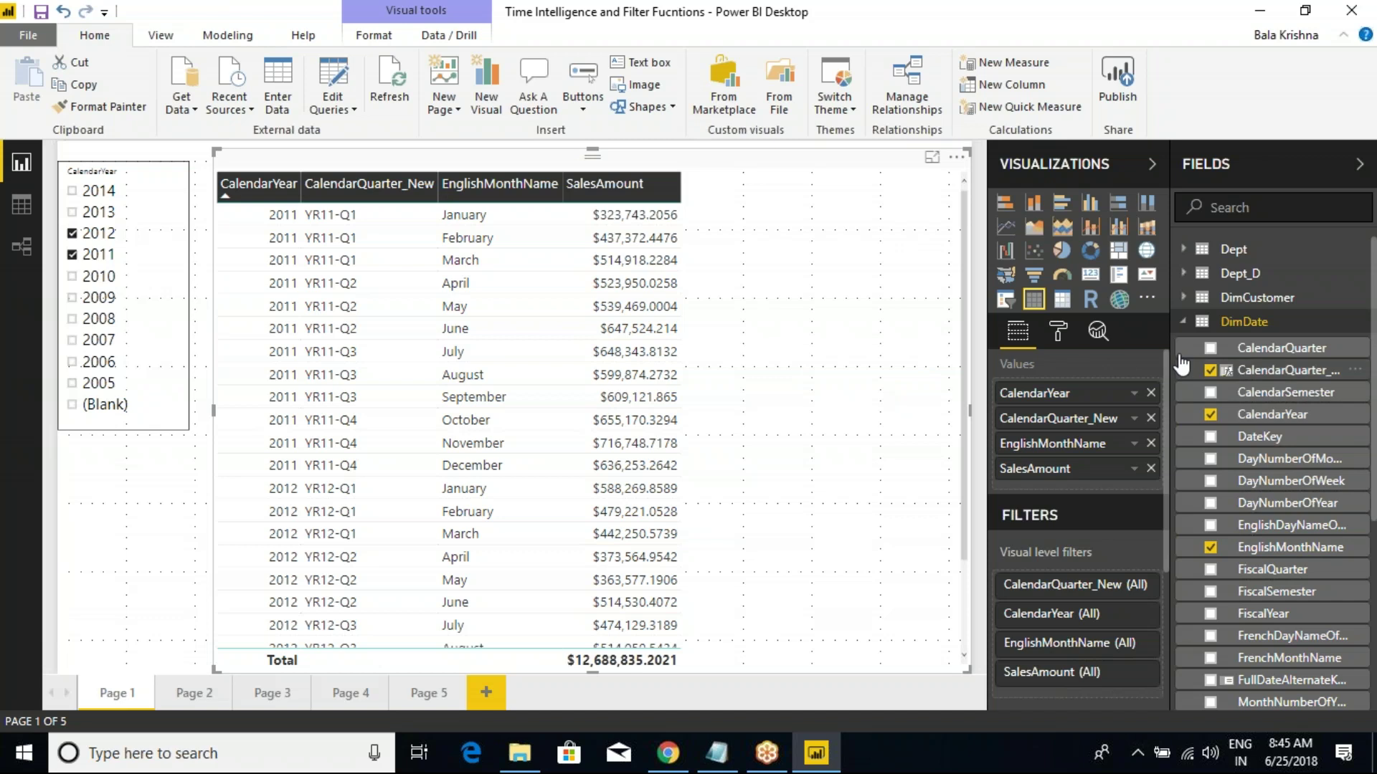
# Step: Collapse the DimDate fields and expand the FactInternetSales fields
pyautogui.click(1184, 322)
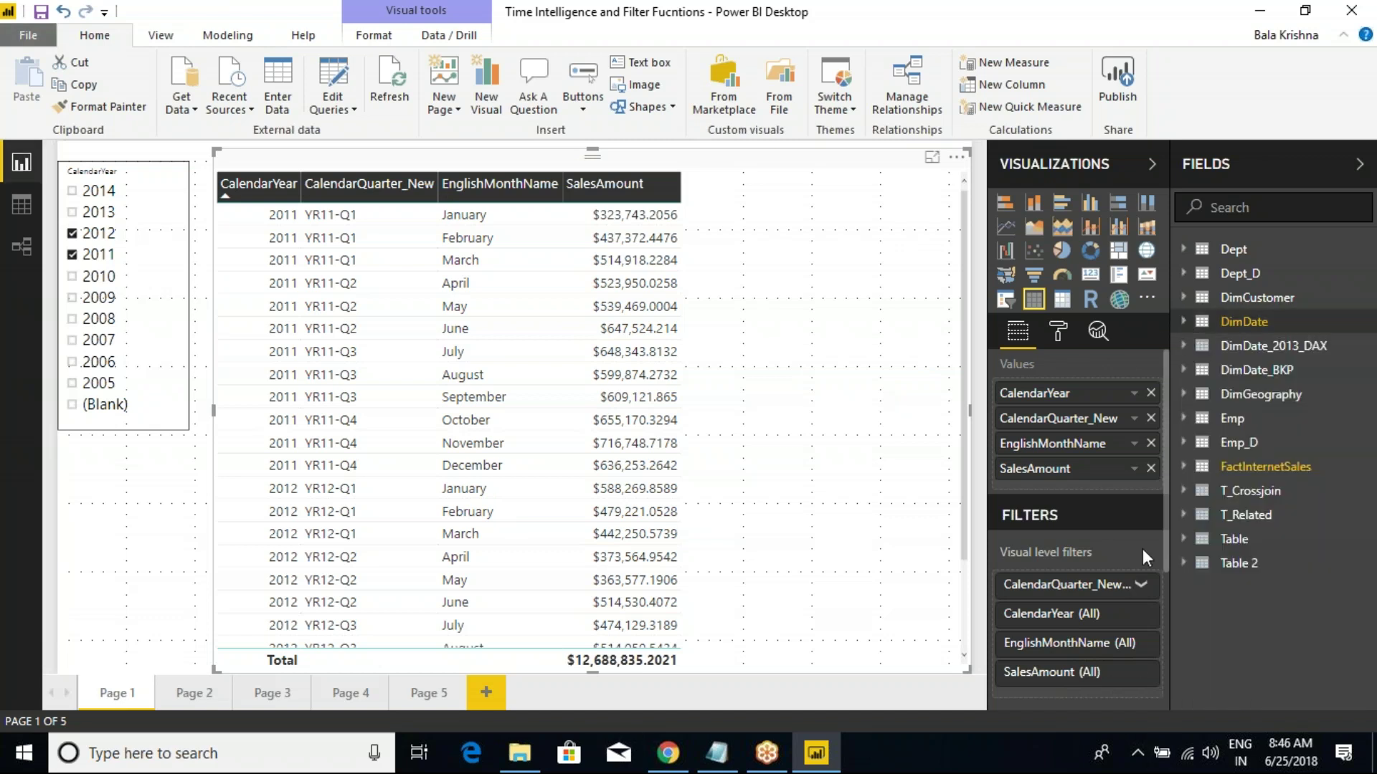
pyautogui.click(1187, 473)
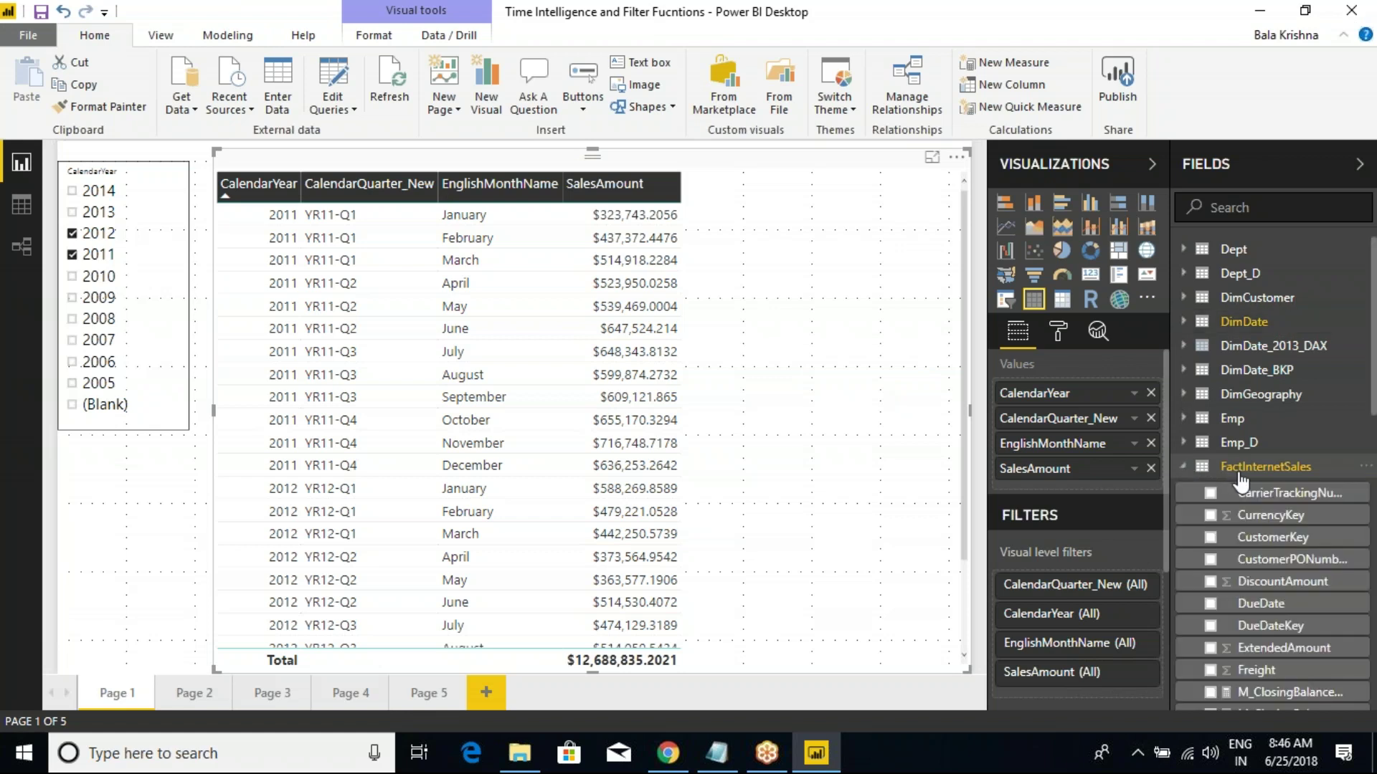
pyautogui.rightClick(1239, 479)
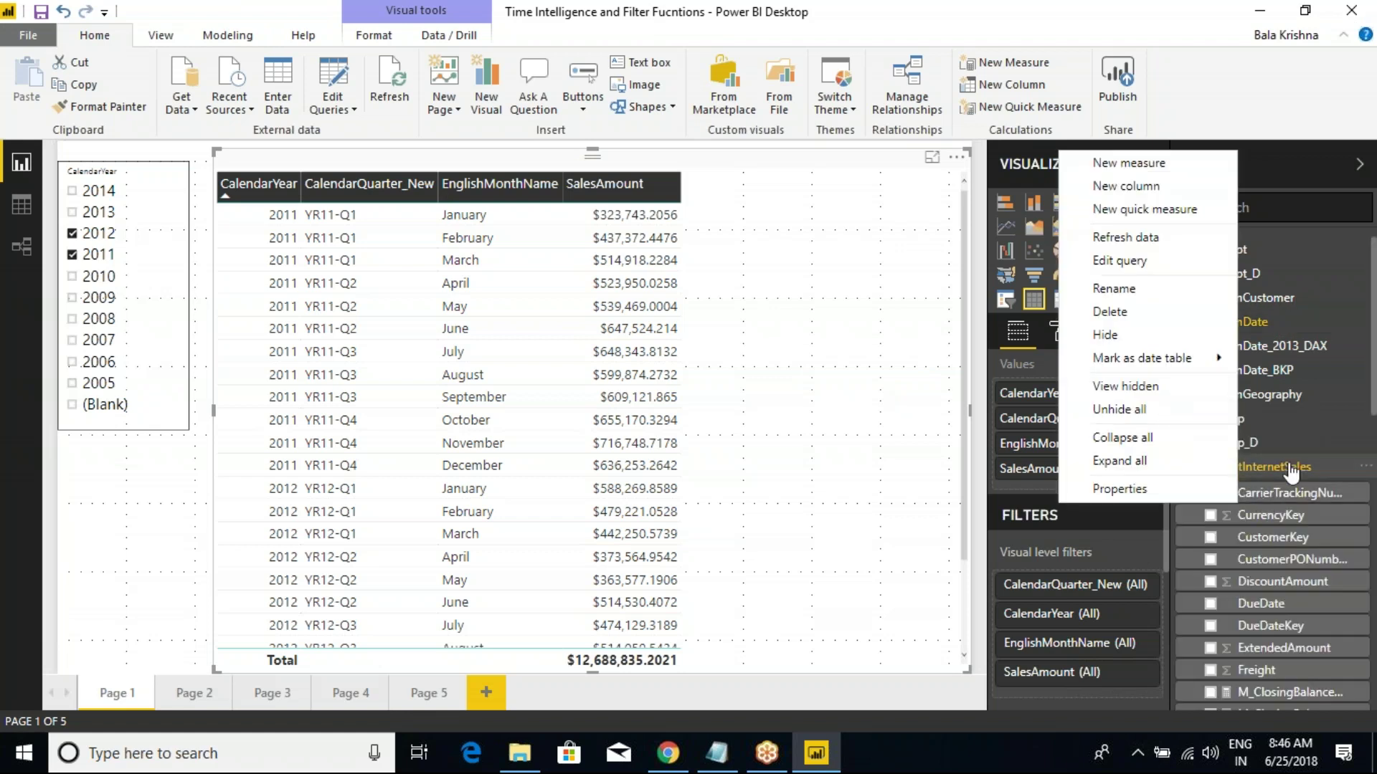
pyautogui.click(910, 367)
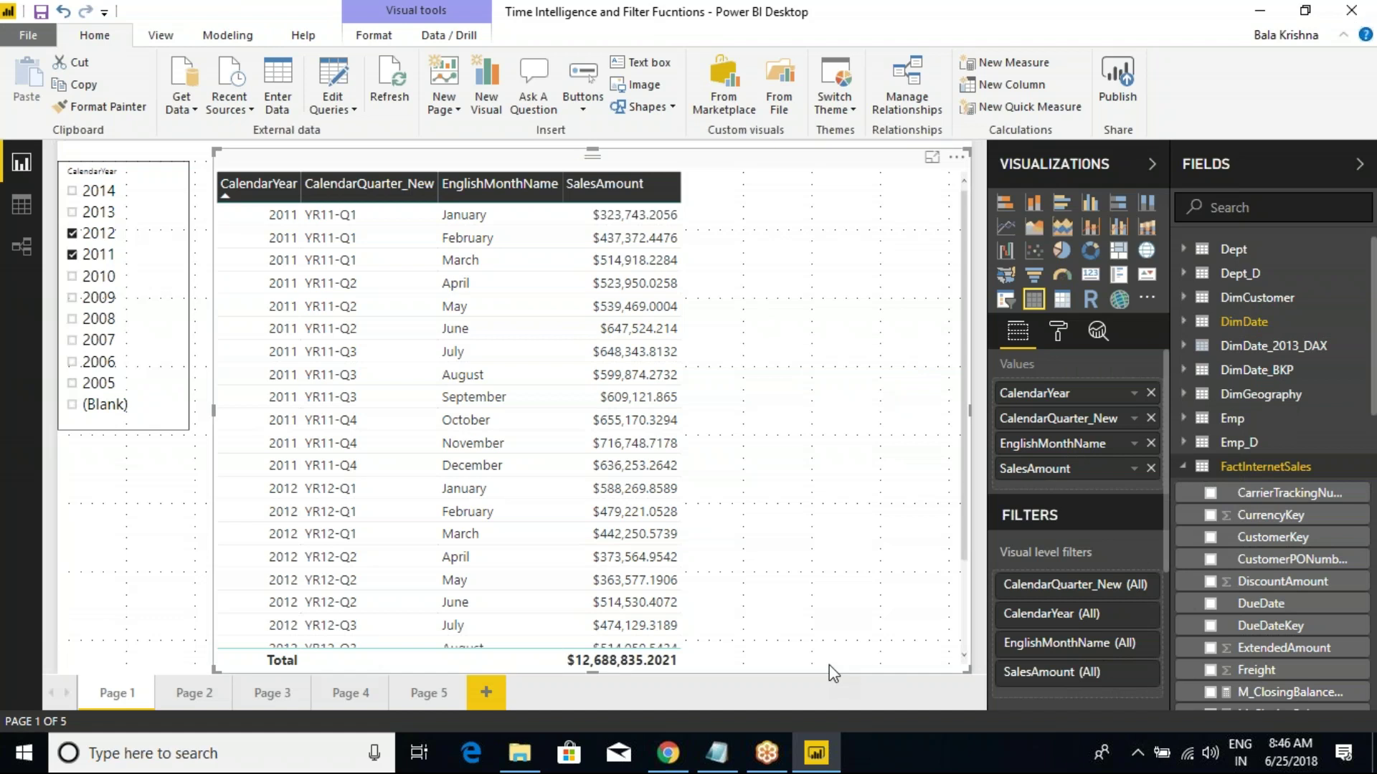
# Step: Switch to Chrome, search Google in a new tab for "dax functions in power bi" and skim the results
pyautogui.click(668, 753)
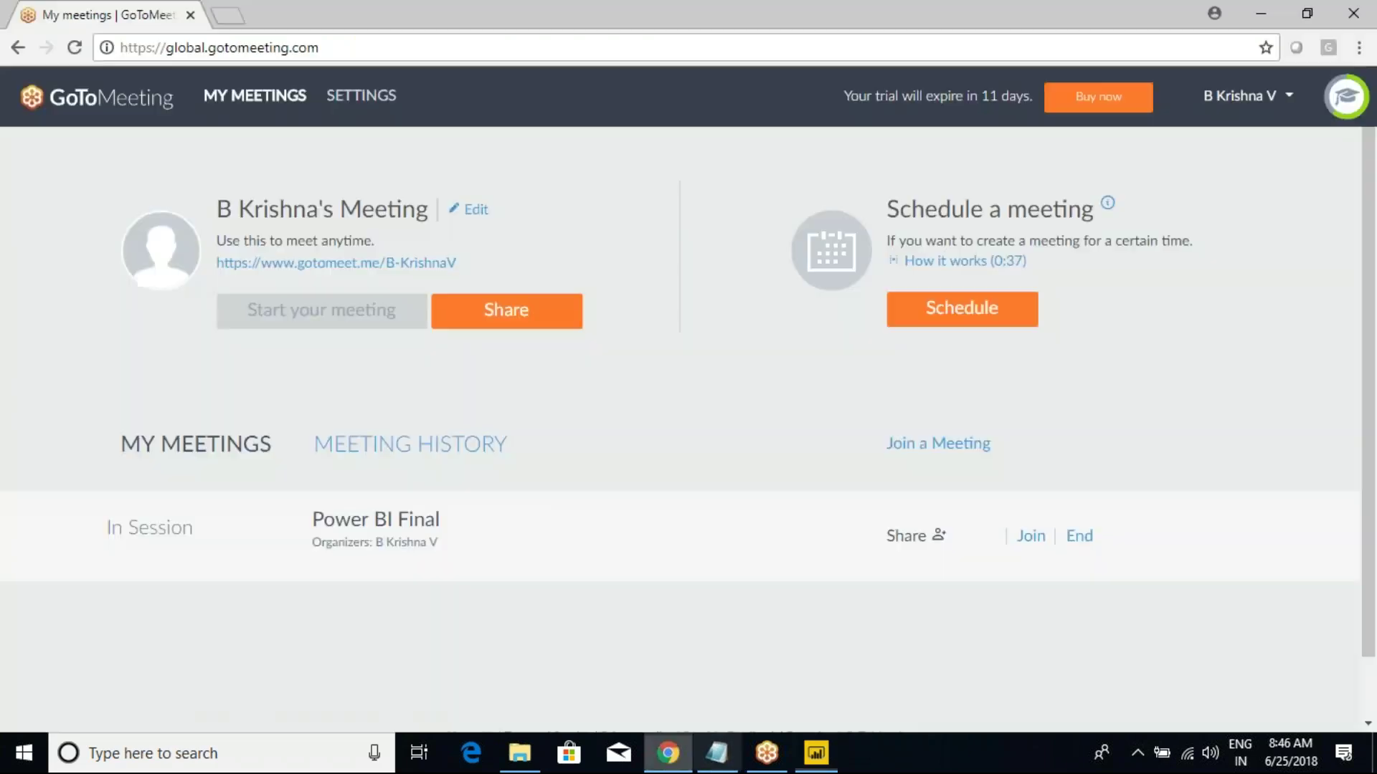
pyautogui.click(231, 14)
pyautogui.write('daxfunc')
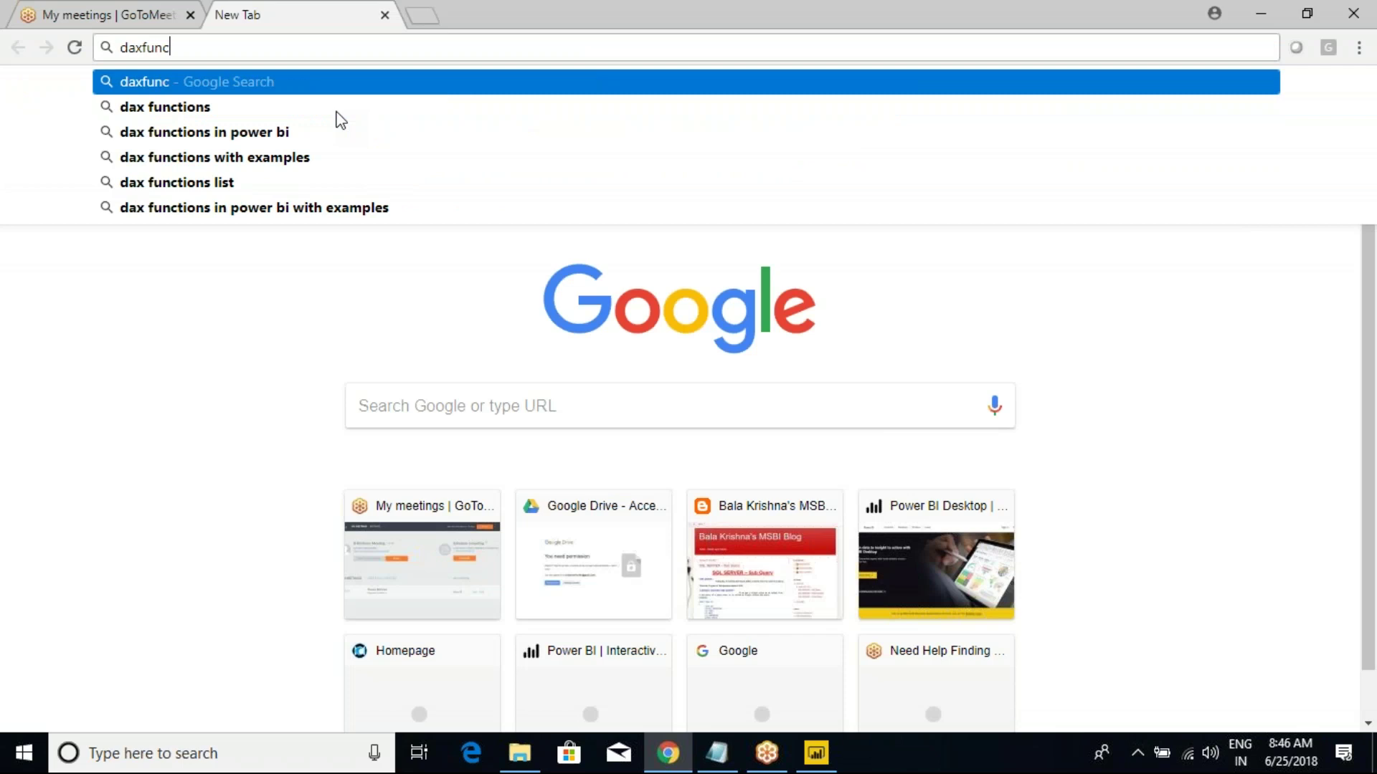
pyautogui.press('Down')
pyautogui.press('Down')
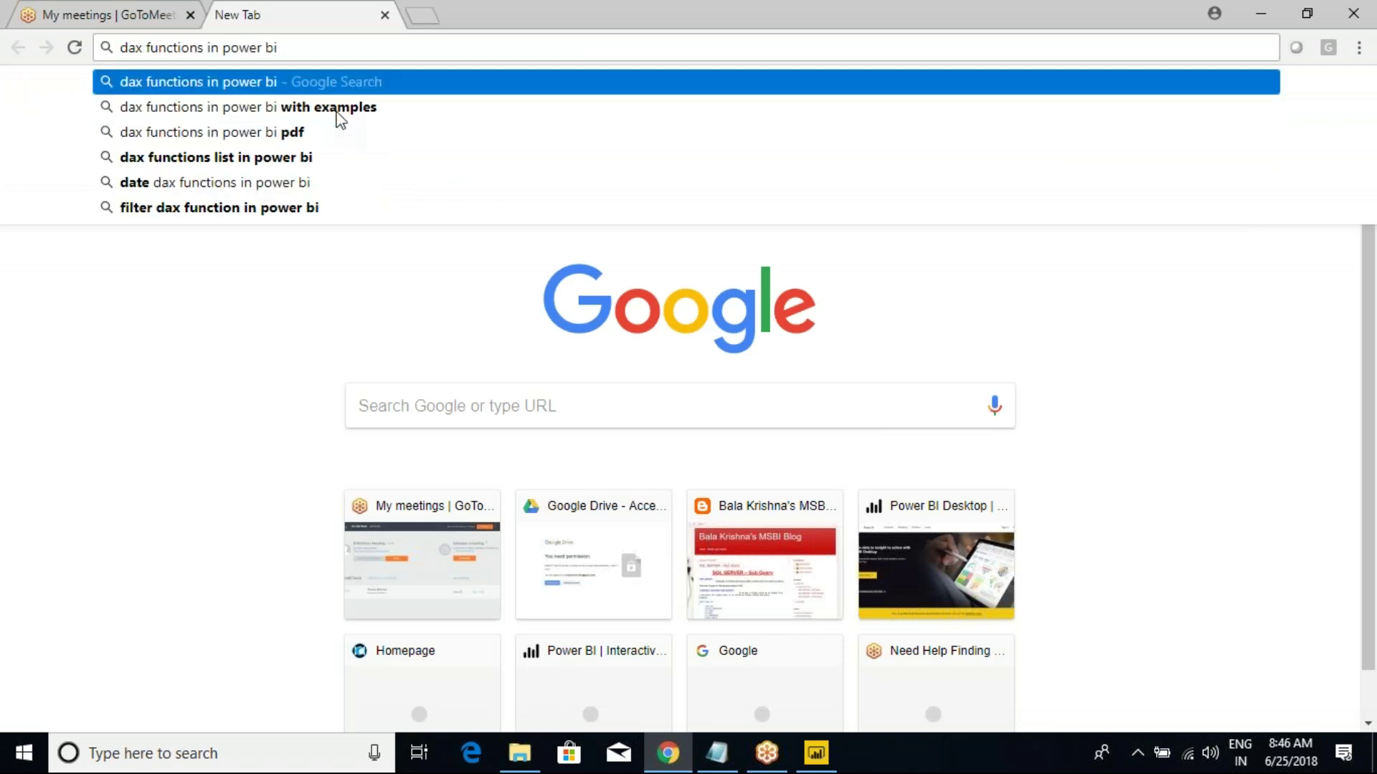
pyautogui.press('Return')
pyautogui.scroll(-1, 312, 190)
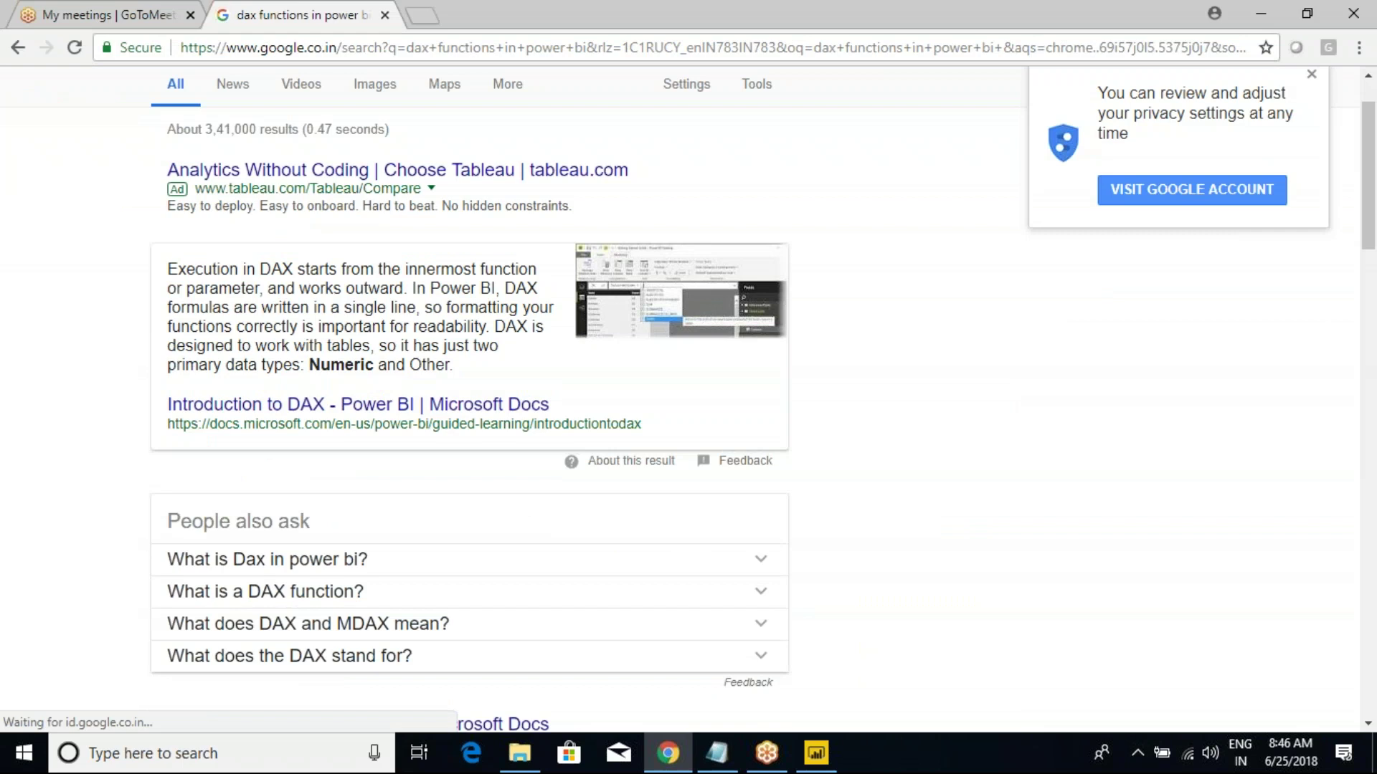
pyautogui.scroll(-4, 154, 387)
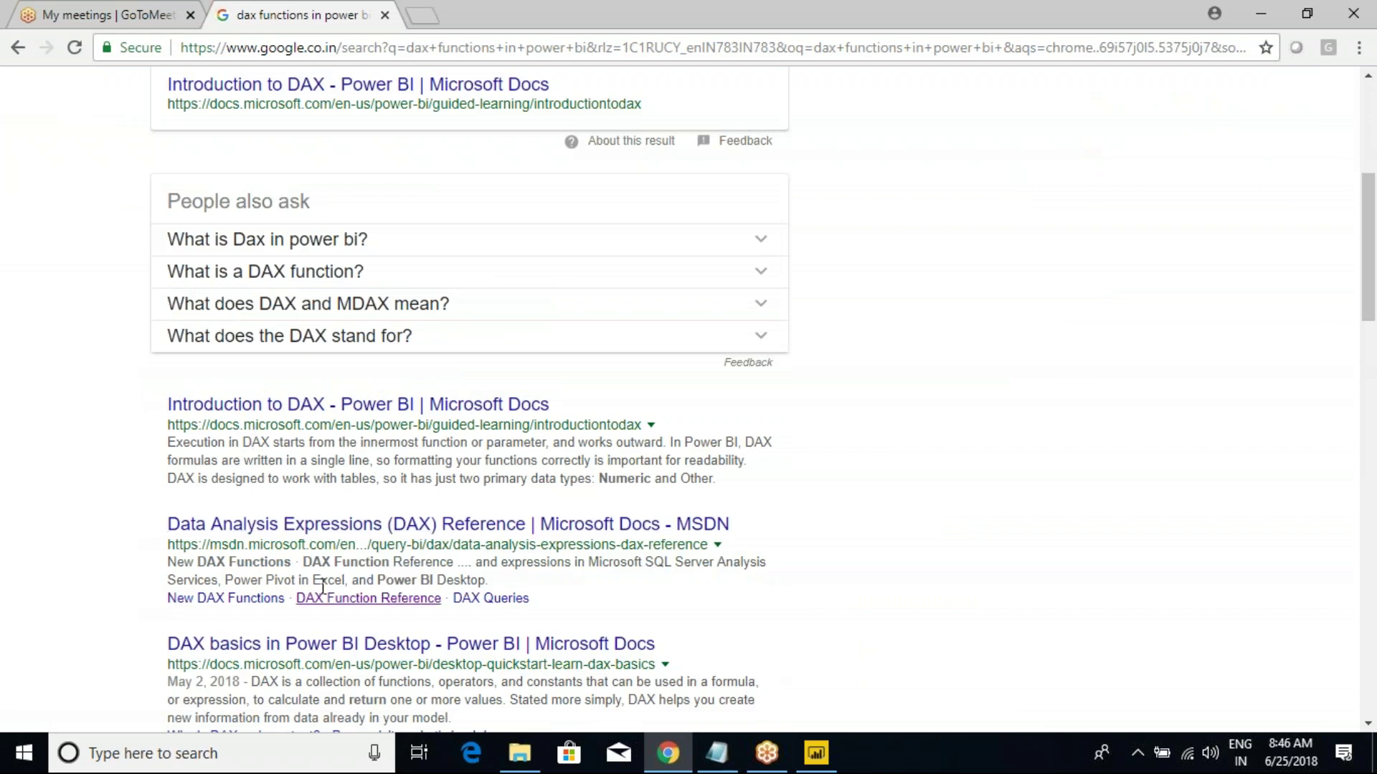
pyautogui.scroll(5, 307, 586)
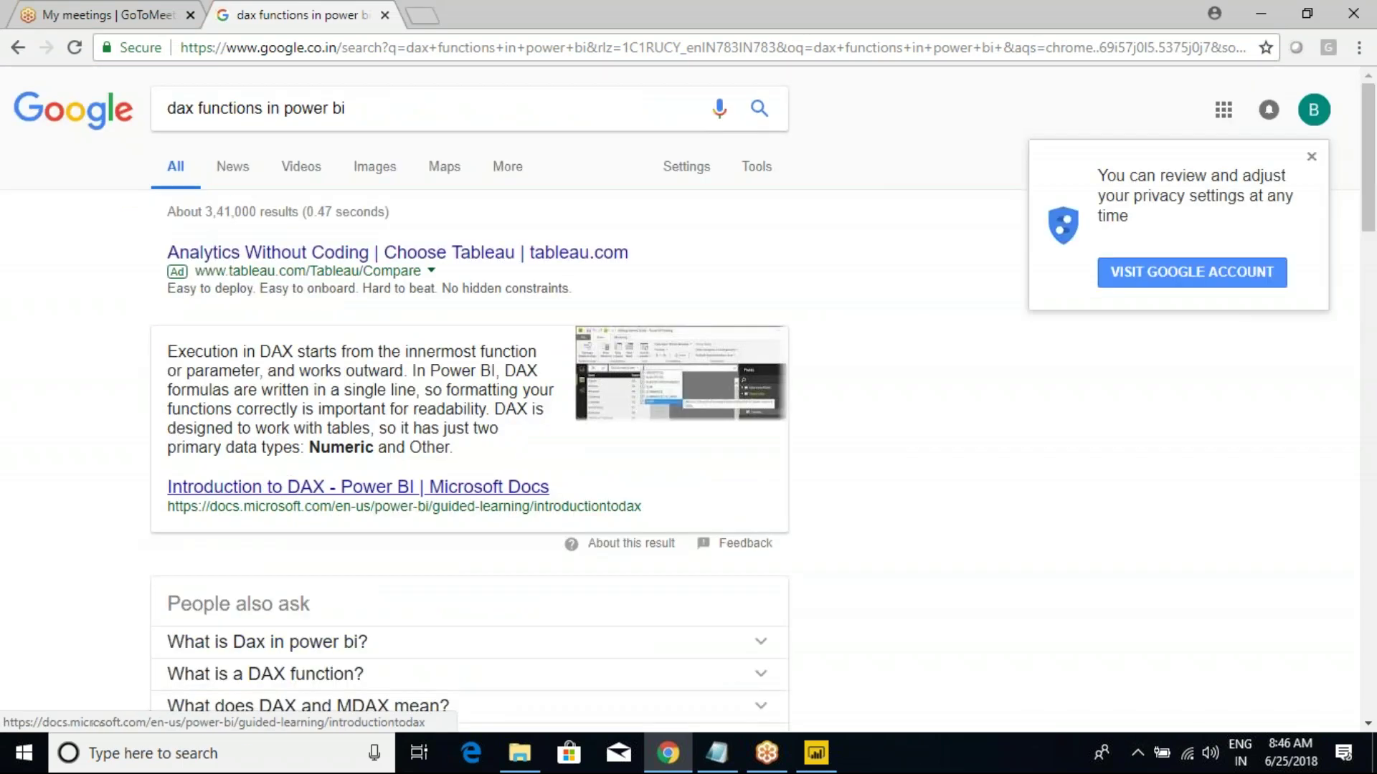
# Step: Refine the search to "dax functions list in power bi" and open the MSDN DAX Function Reference in a new tab
pyautogui.click(262, 110)
pyautogui.write('list')
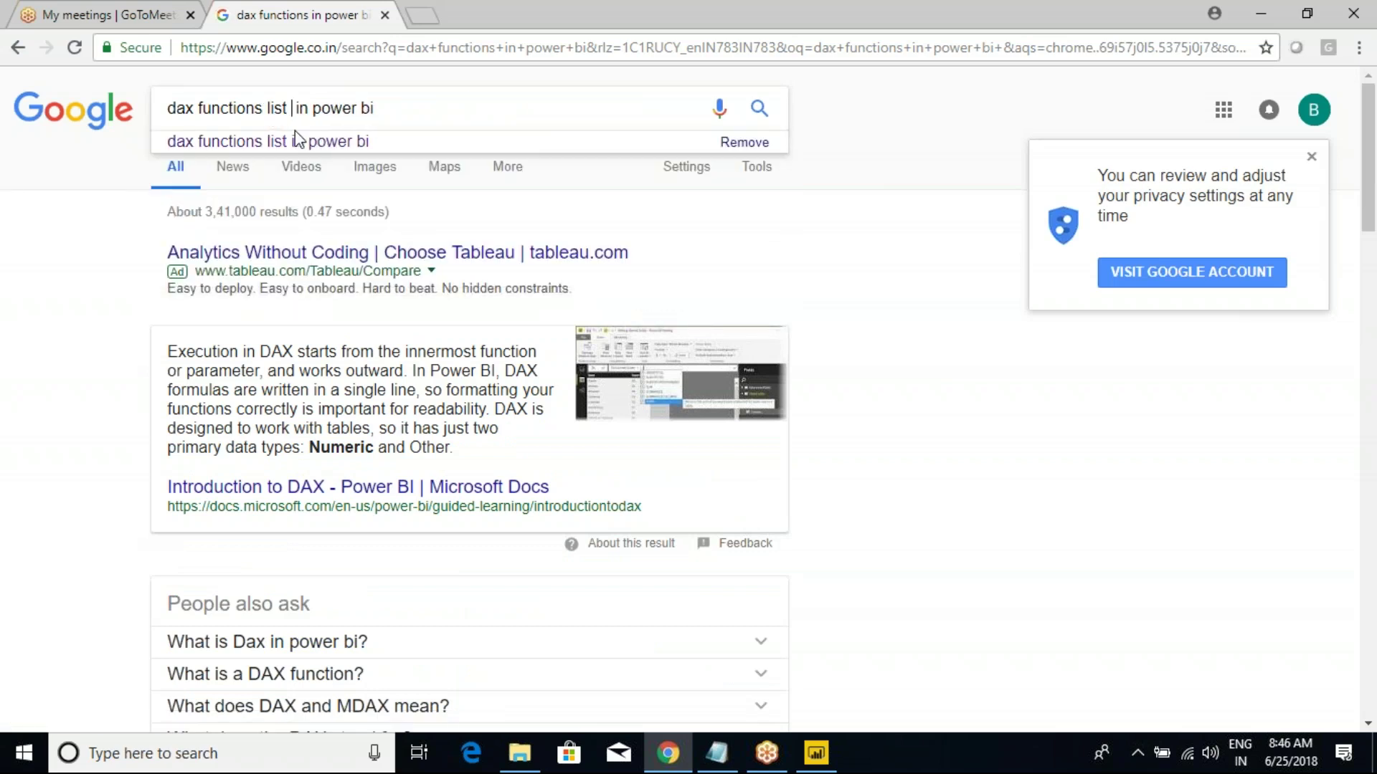
pyautogui.press('Return')
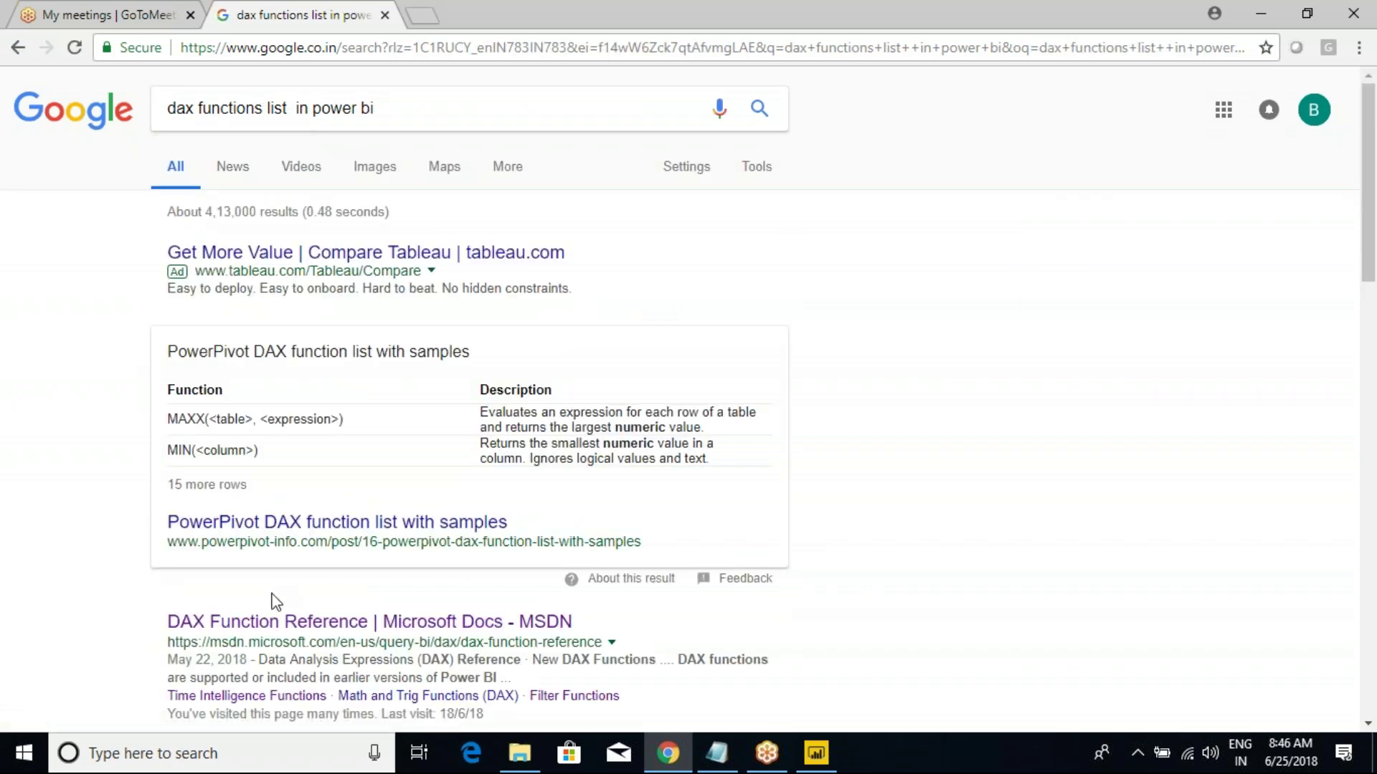
pyautogui.scroll(-4, 276, 602)
pyautogui.rightClick(297, 320)
pyautogui.click(345, 334)
pyautogui.click(495, 15)
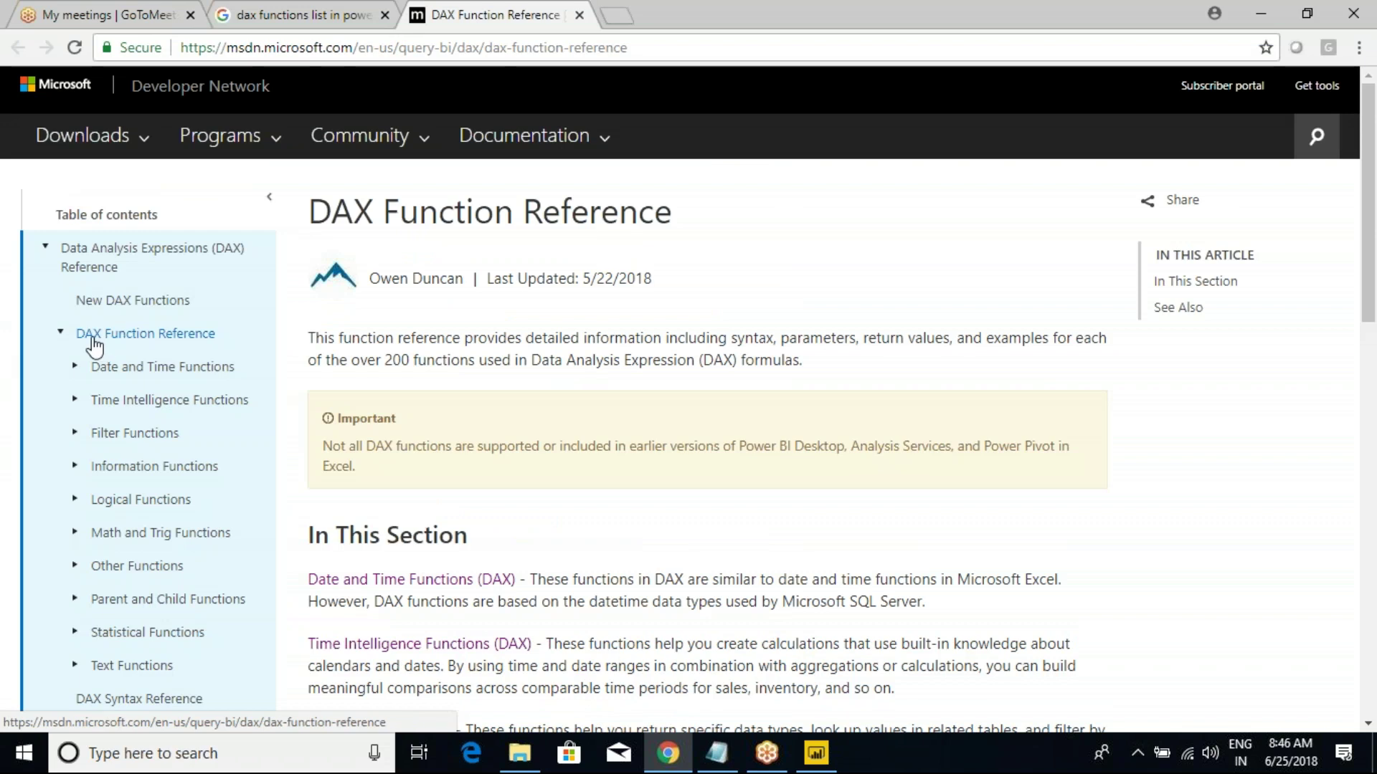
# Step: Open the Time Intelligence Functions page and examine the function list, marking NEXTDAY, NEXTMONTH, NEXTQUARTER and NEXTYEAR
pyautogui.click(165, 408)
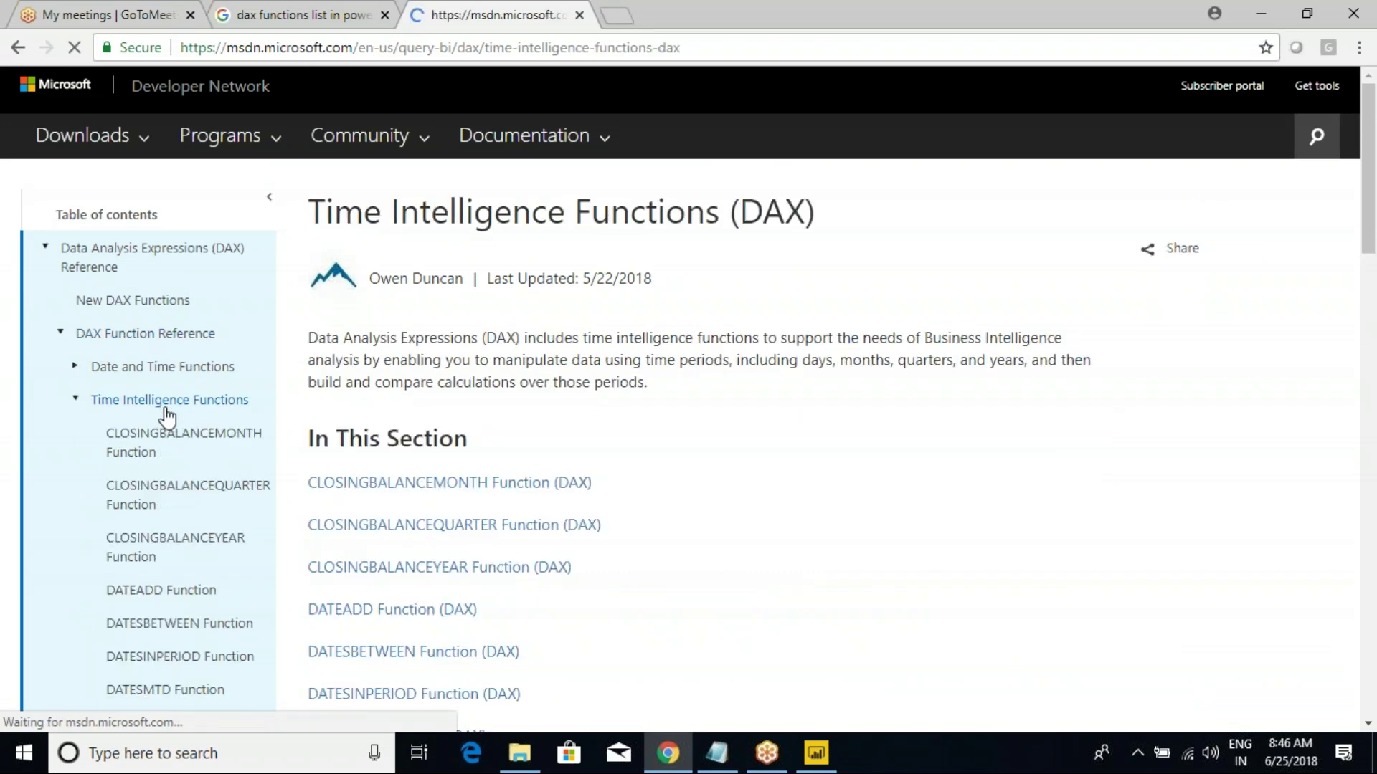
pyautogui.scroll(-4, 516, 376)
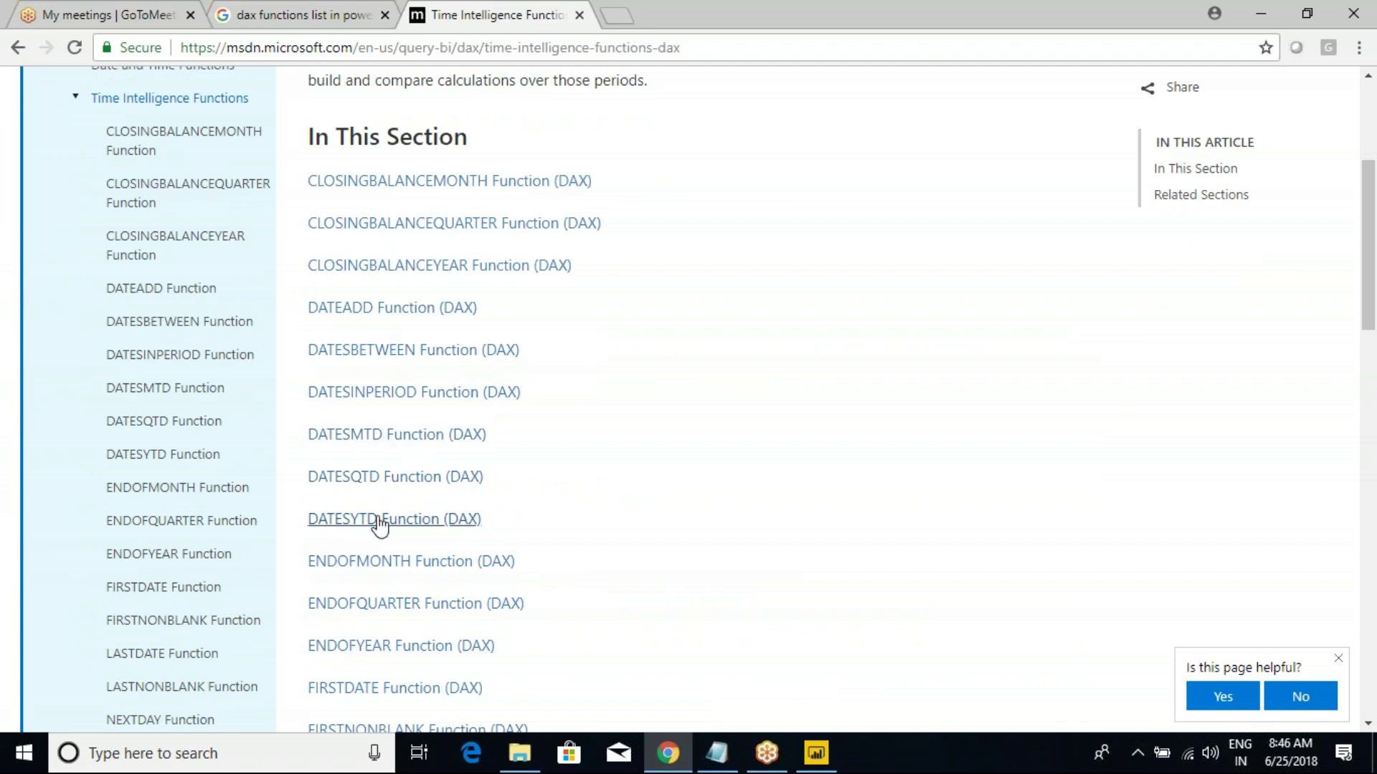
pyautogui.scroll(-3, 308, 552)
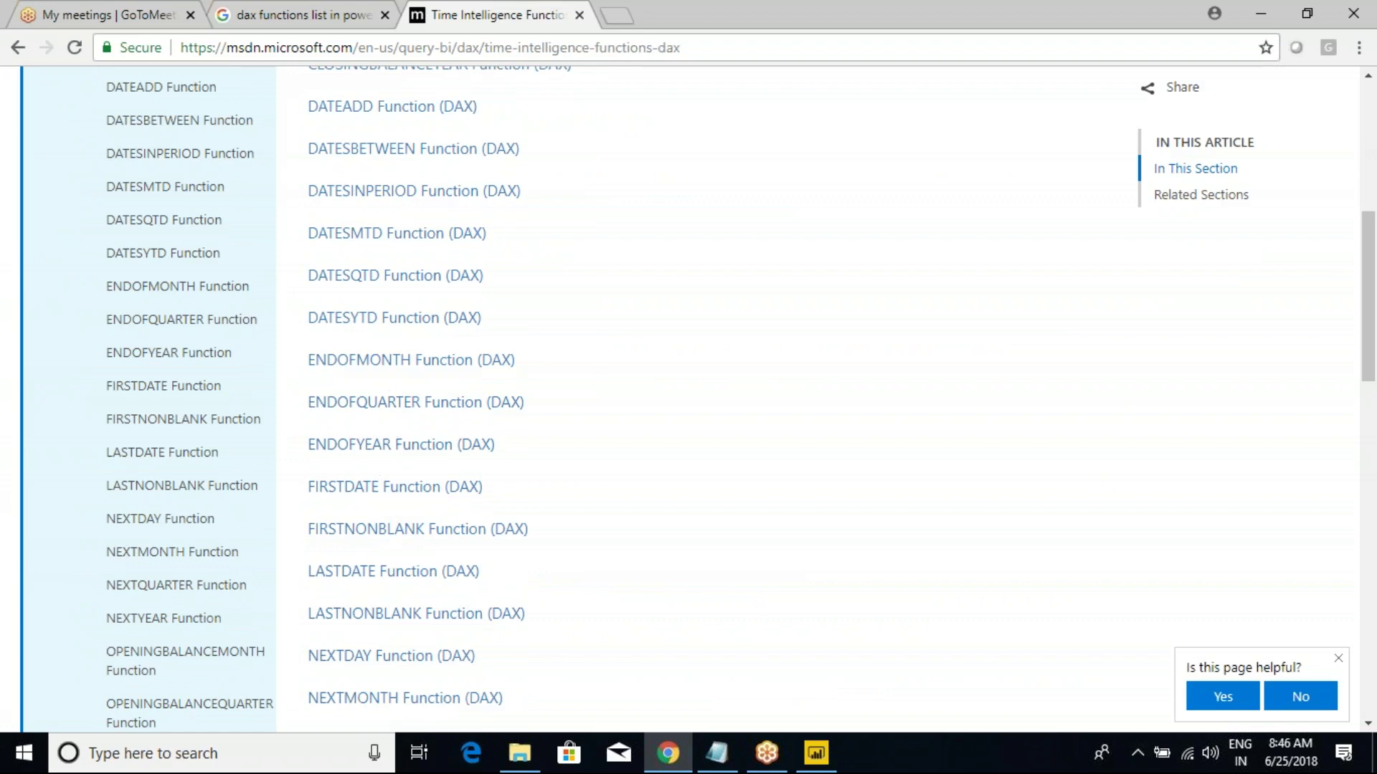
pyautogui.scroll(-3, 405, 448)
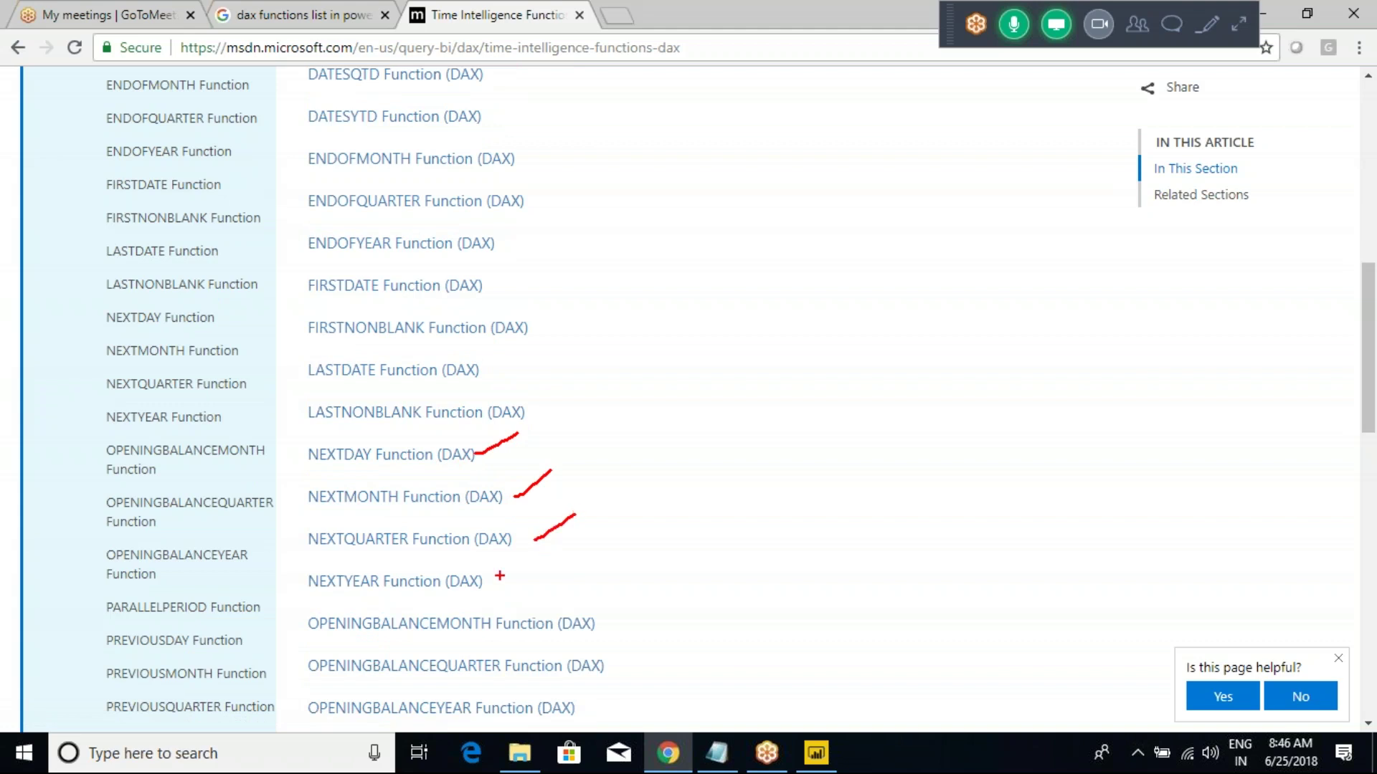
pyautogui.moveTo(495, 583); pyautogui.dragTo(578, 529)
pyautogui.moveTo(288, 437)
pyautogui.mouseDown()
pyautogui.moveTo(385, 525)
pyautogui.moveTo(572, 606)
pyautogui.mouseUp()
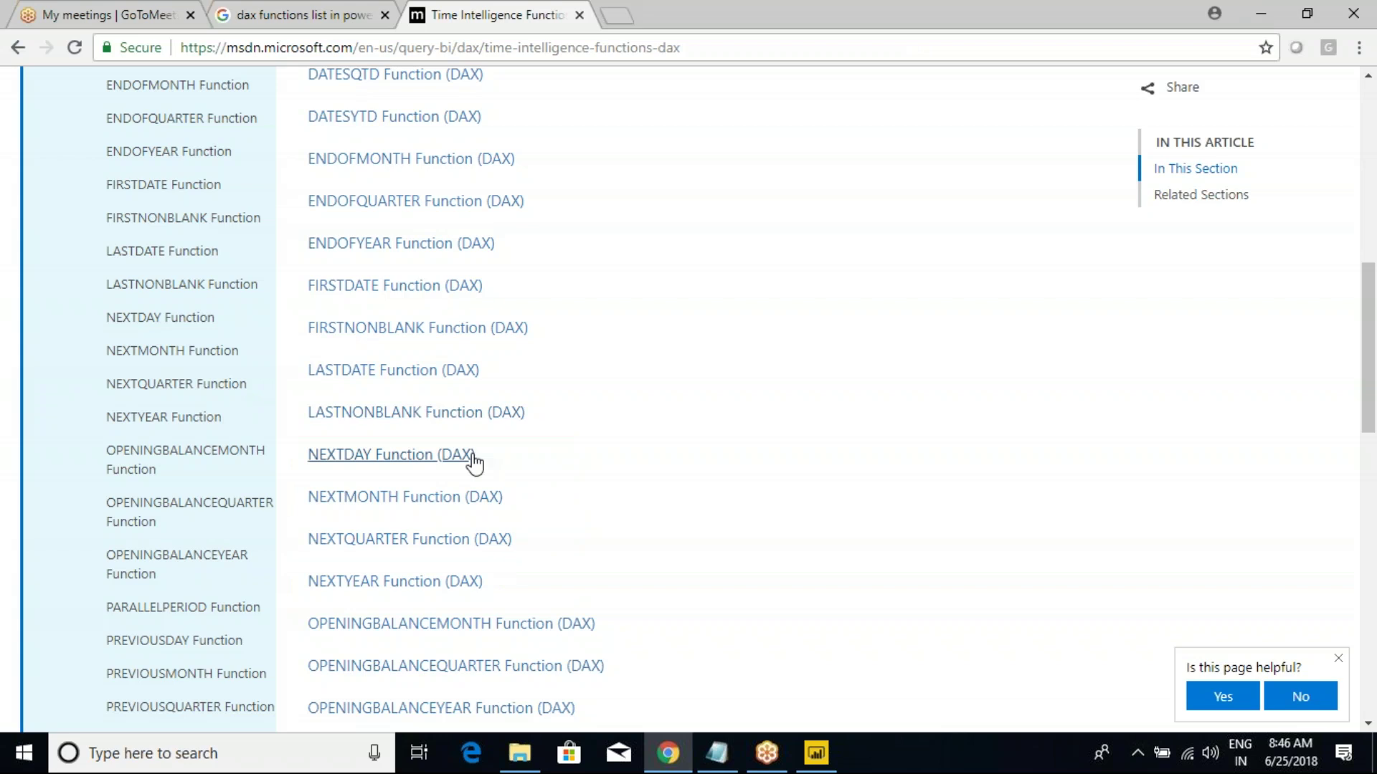
# Step: Find PREVIOUSDAY, PREVIOUSMONTH, PREVIOUSQUARTER and PREVIOUSYEAR in the function list, box them in red and clear the markup
pyautogui.scroll(-4, 430, 448)
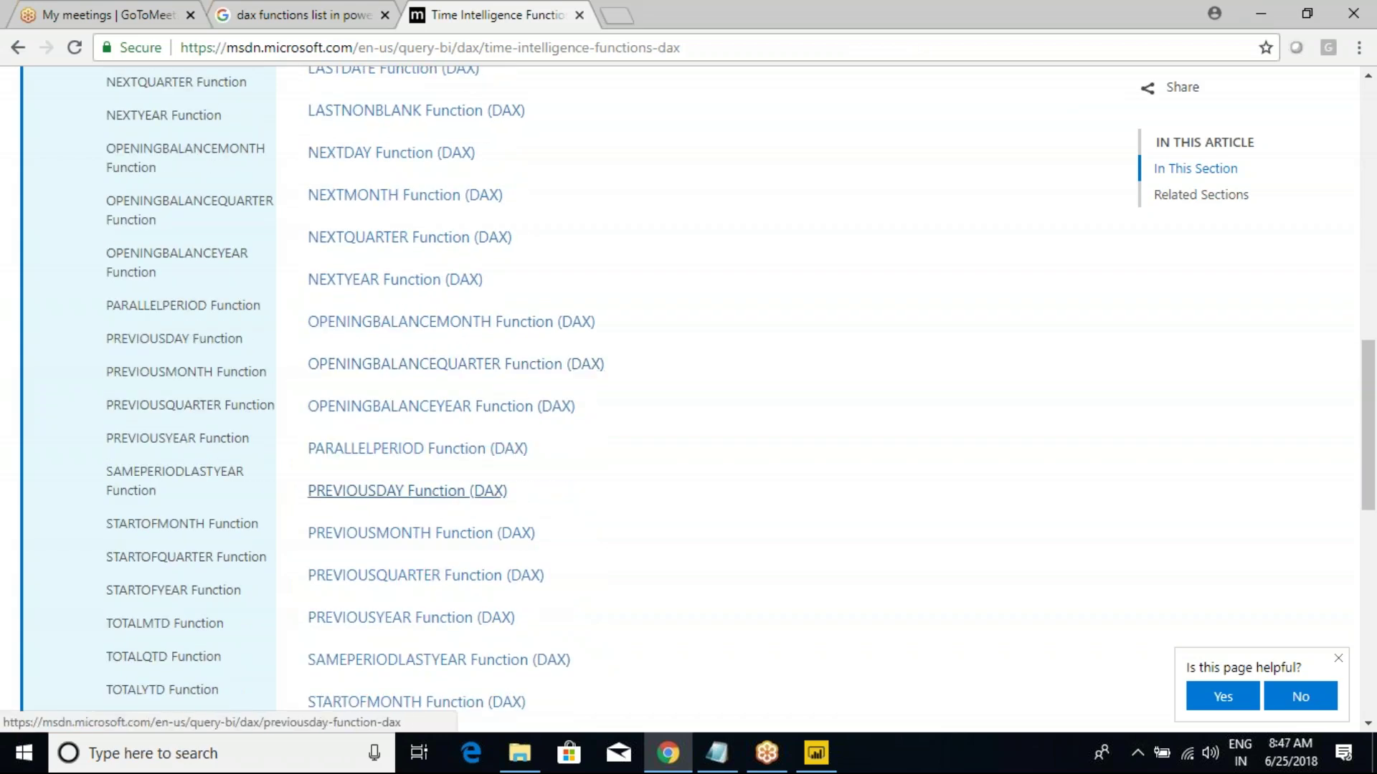
pyautogui.hotkey('ctrl', 'alt', 'd')
pyautogui.moveTo(303, 474); pyautogui.dragTo(575, 634)
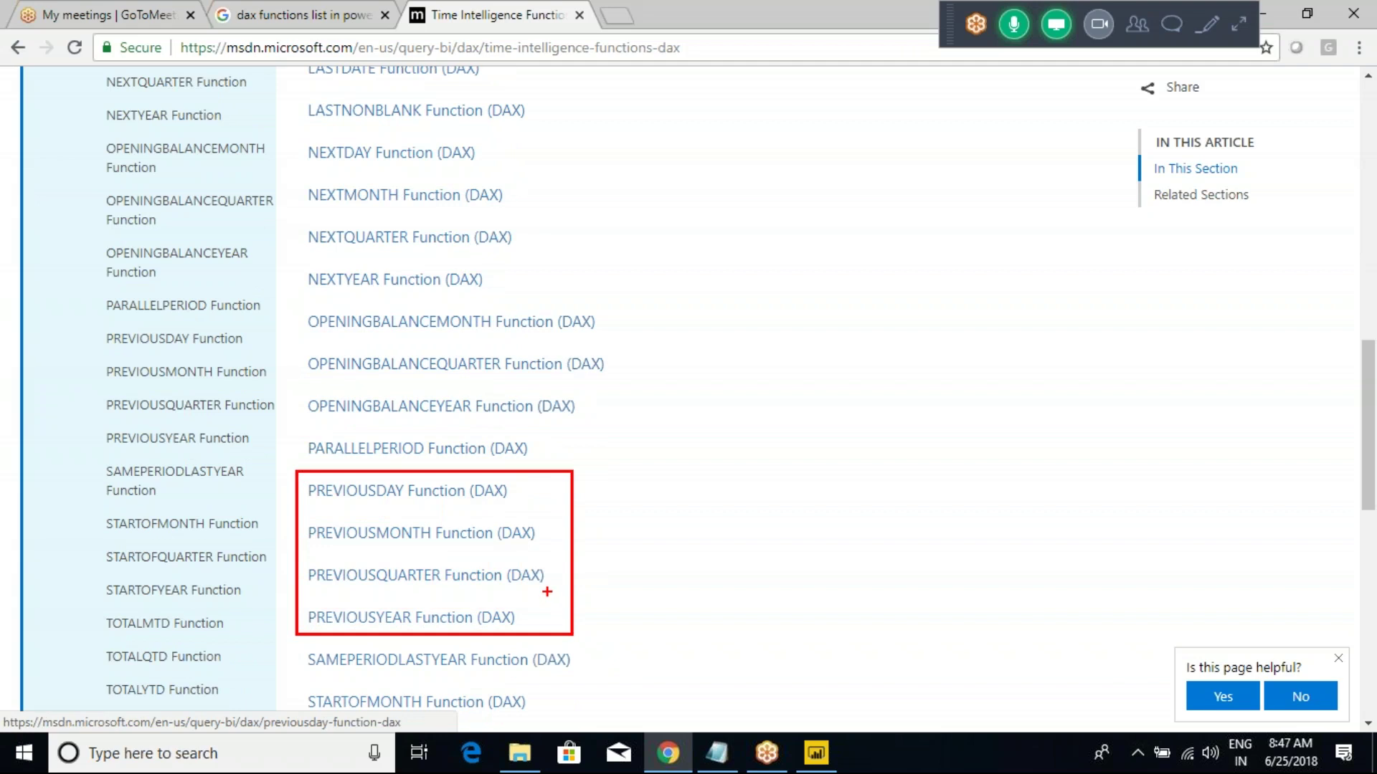
pyautogui.hotkey('ctrl', 'alt', 'd')
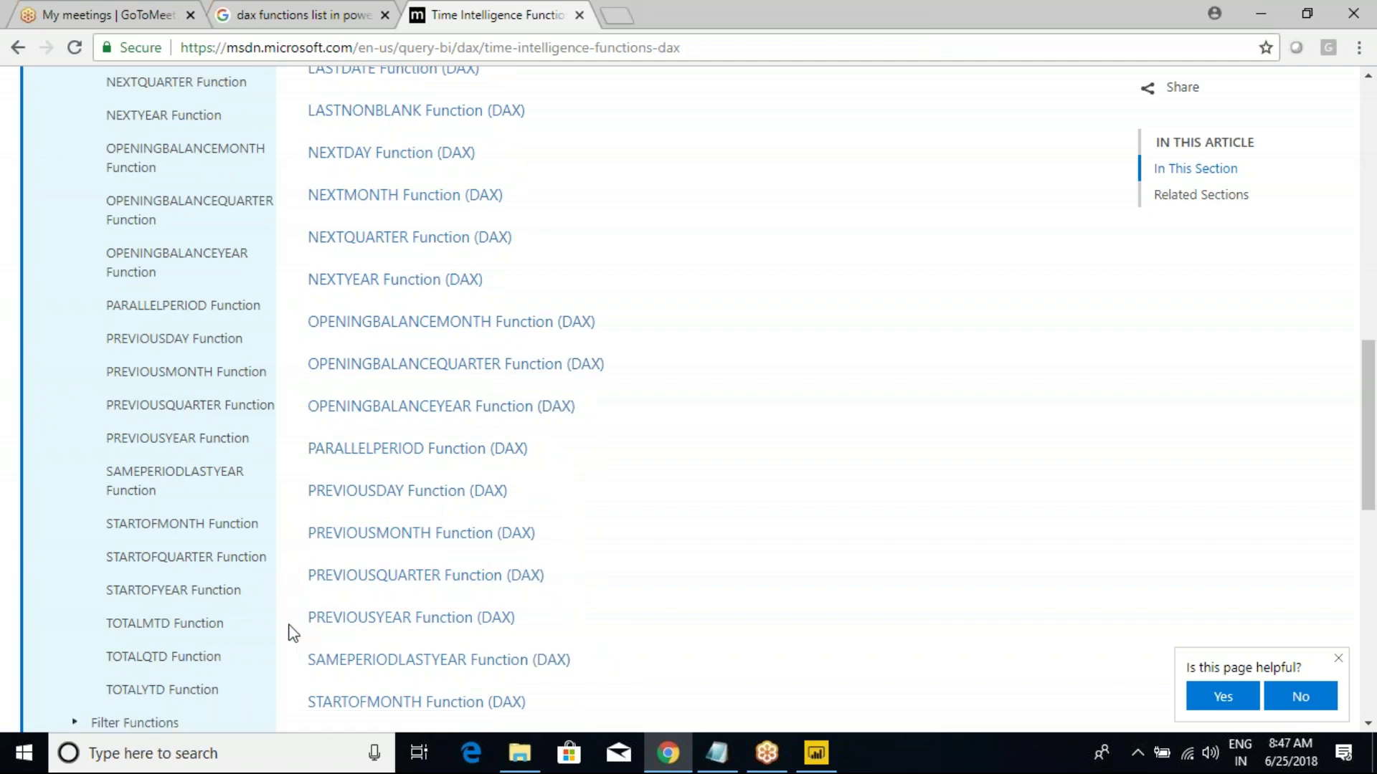
# Step: Box SAMEPERIODLASTYEAR and the TOTALMTD, TOTALQTD and TOTALYTD entries in red in the function list, clearing the markup after each
pyautogui.hotkey('ctrl', 'alt', 'd')
pyautogui.moveTo(282, 630); pyautogui.dragTo(593, 677)
pyautogui.hotkey('ctrl', 'alt', 'd')
pyautogui.scroll(-5, 444, 462)
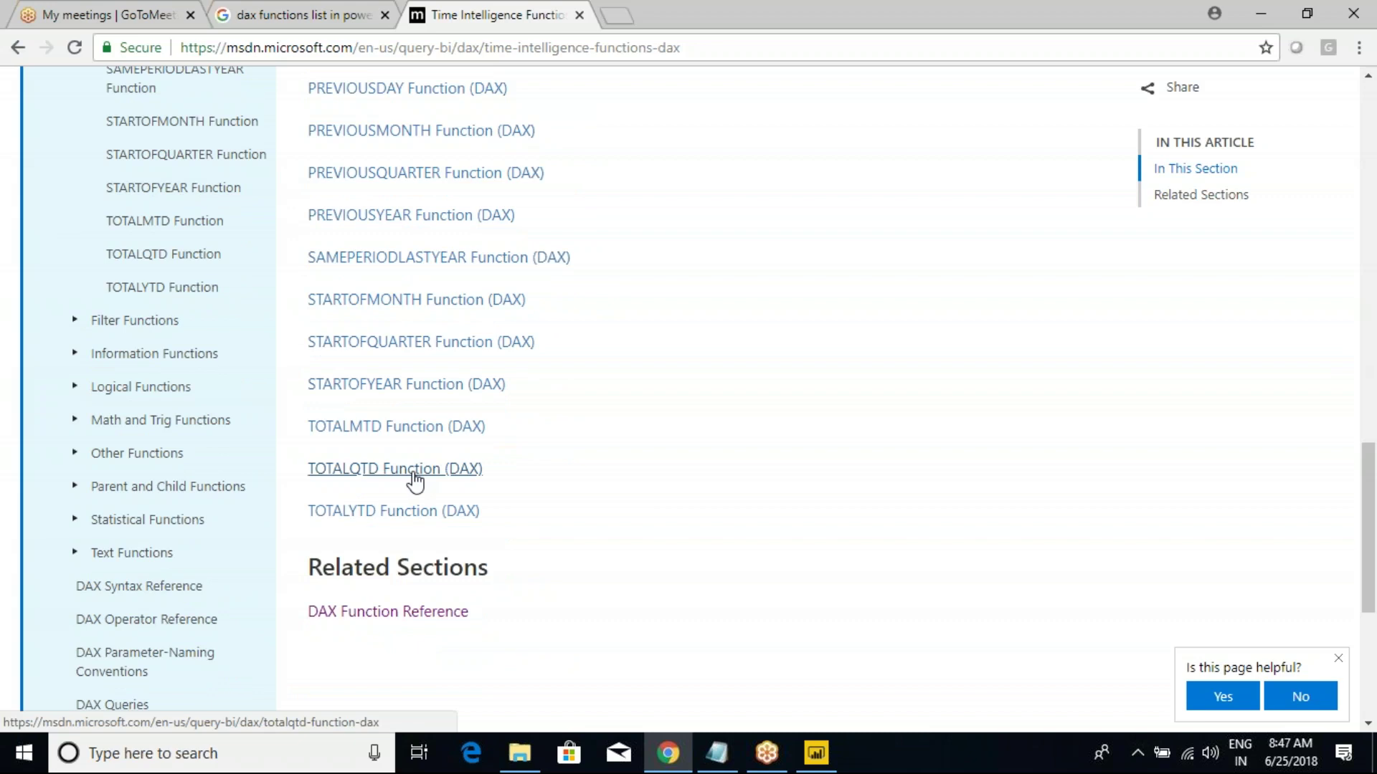
pyautogui.hotkey('ctrl', 'alt', 'd')
pyautogui.moveTo(281, 404); pyautogui.dragTo(534, 534)
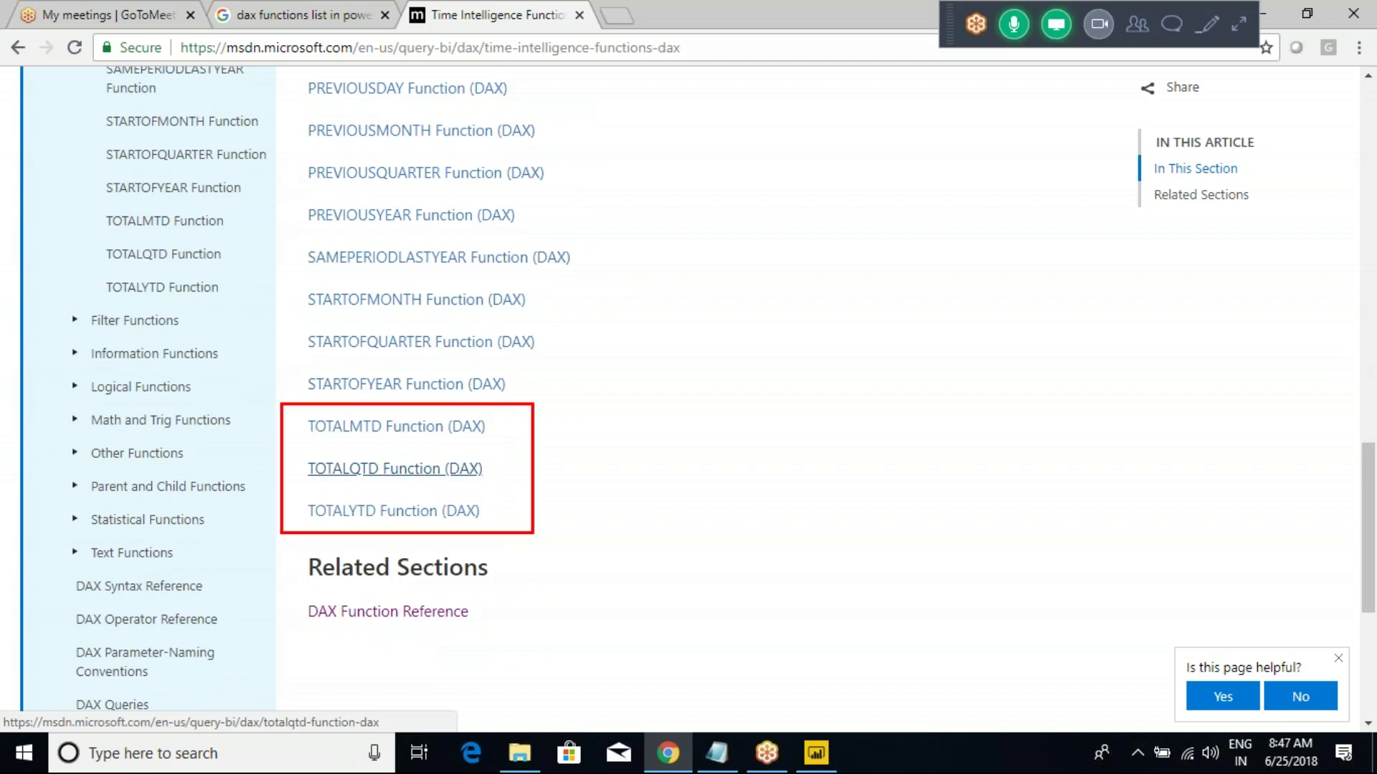
pyautogui.hotkey('ctrl', 'alt', 'd')
# Step: Switch to the Class Notes file in Notepad and add SAMEPERIODLASTYEAR below CLOSINGBALANCEYEAR, separated by a blank line
pyautogui.hotkey('alt', 'Tab')
pyautogui.hotkey('alt', 'Tab')
pyautogui.press('Tab')
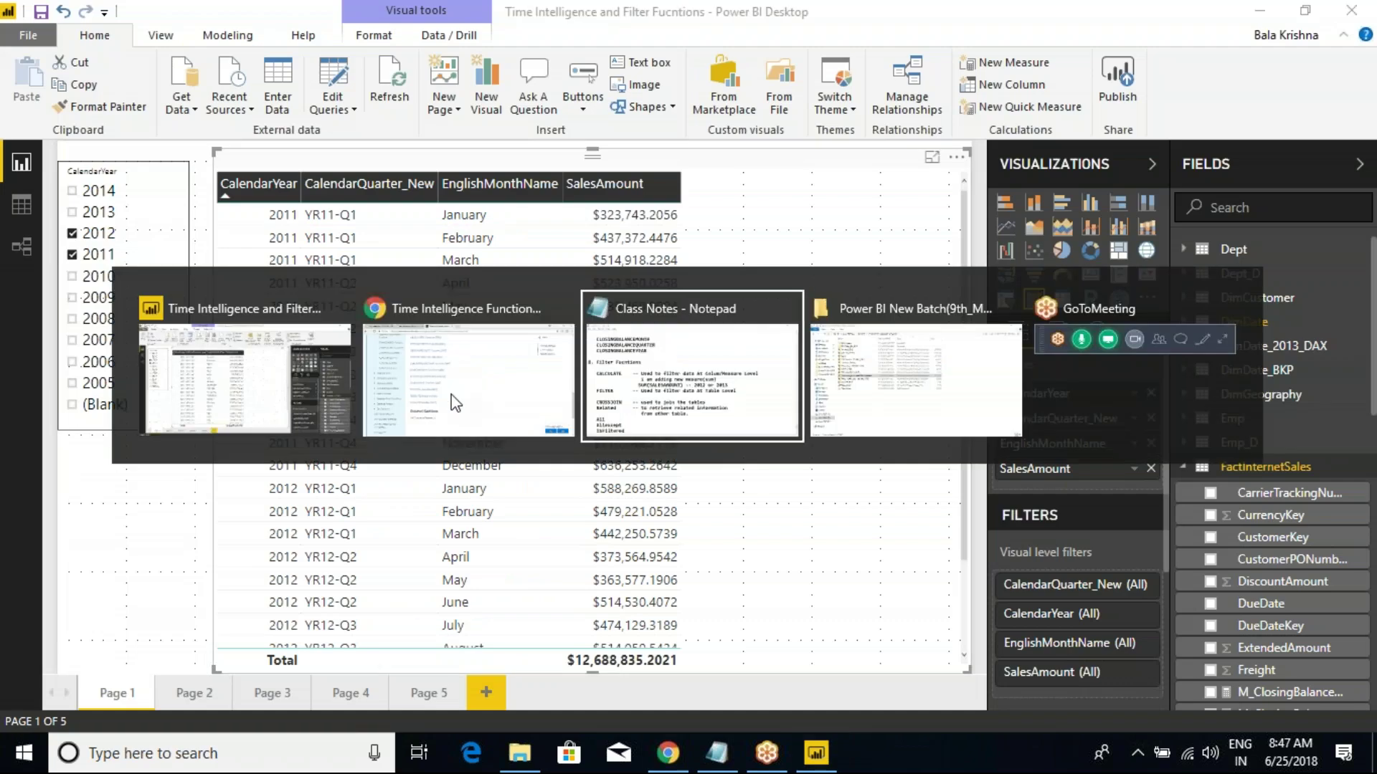
pyautogui.scroll(2, 346, 299)
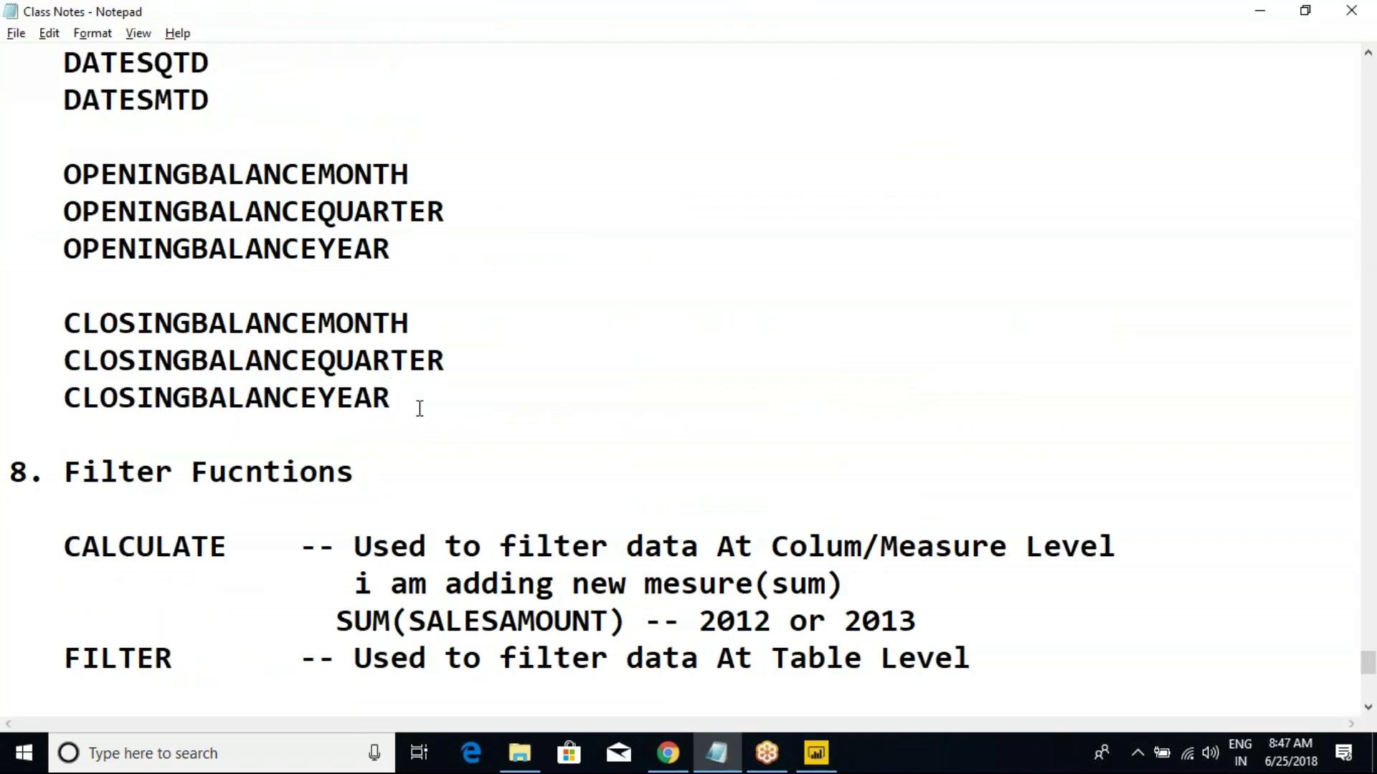
pyautogui.click(419, 408)
pyautogui.press('Return')
pyautogui.press('Return')
pyautogui.write('S')
pyautogui.write('la')
pyautogui.press('BackSpace')
pyautogui.press('BackSpace')
pyautogui.write('AL')
pyautogui.write('E')
pyautogui.press('BackSpace')
pyautogui.press('BackSpace')
pyautogui.write('ME PERIOD')
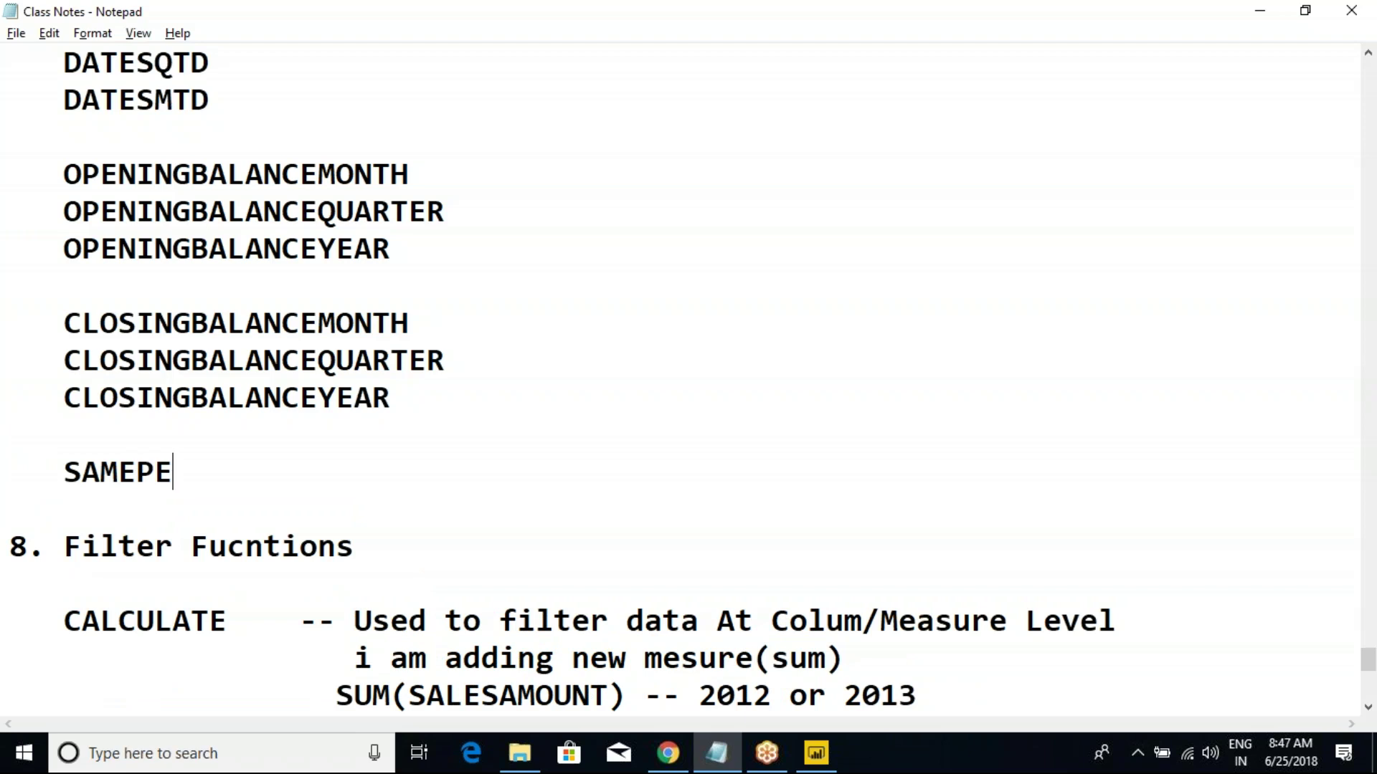
pyautogui.write('ASTYEAR')
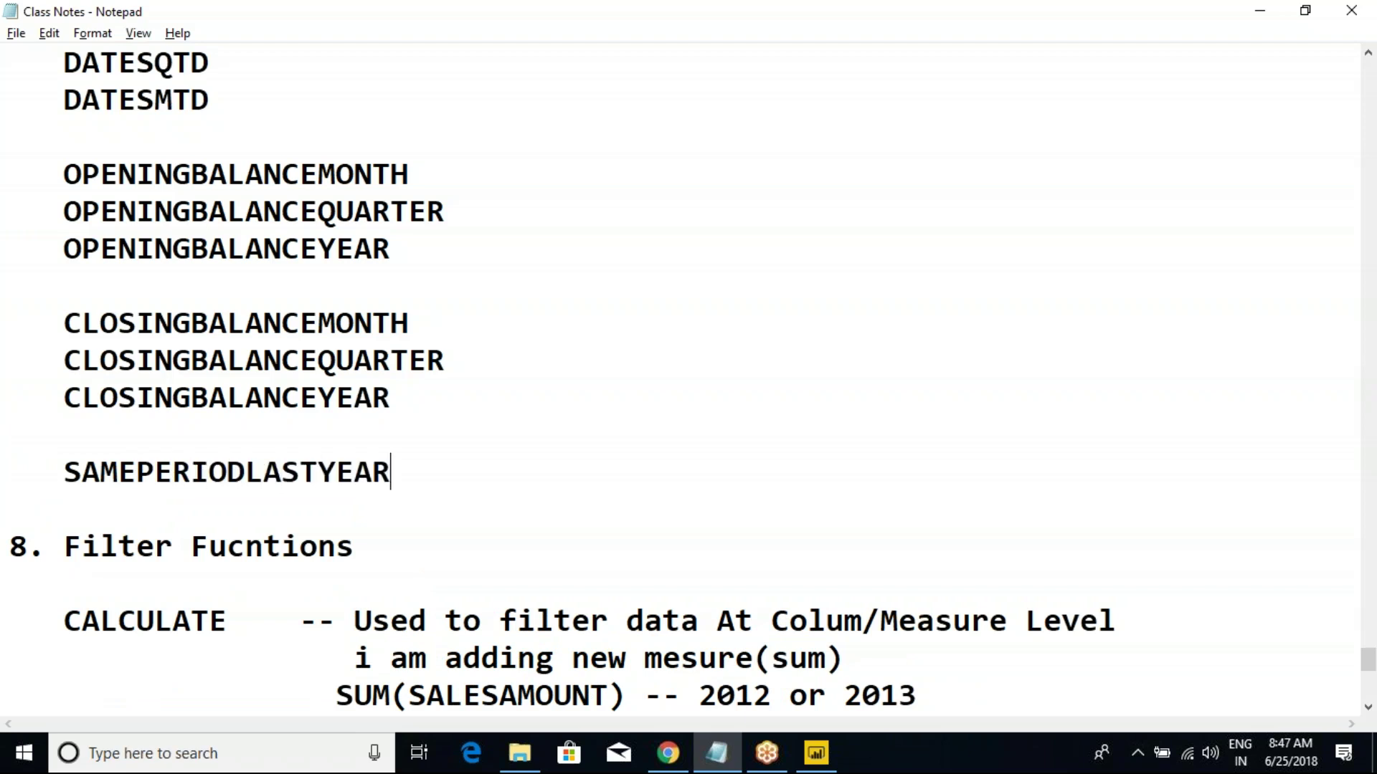
# Step: Add the line "PARALLAL PERIOD" directly below SAMEPERIODLASTYEAR
pyautogui.press('Return')
pyautogui.write('PARAL')
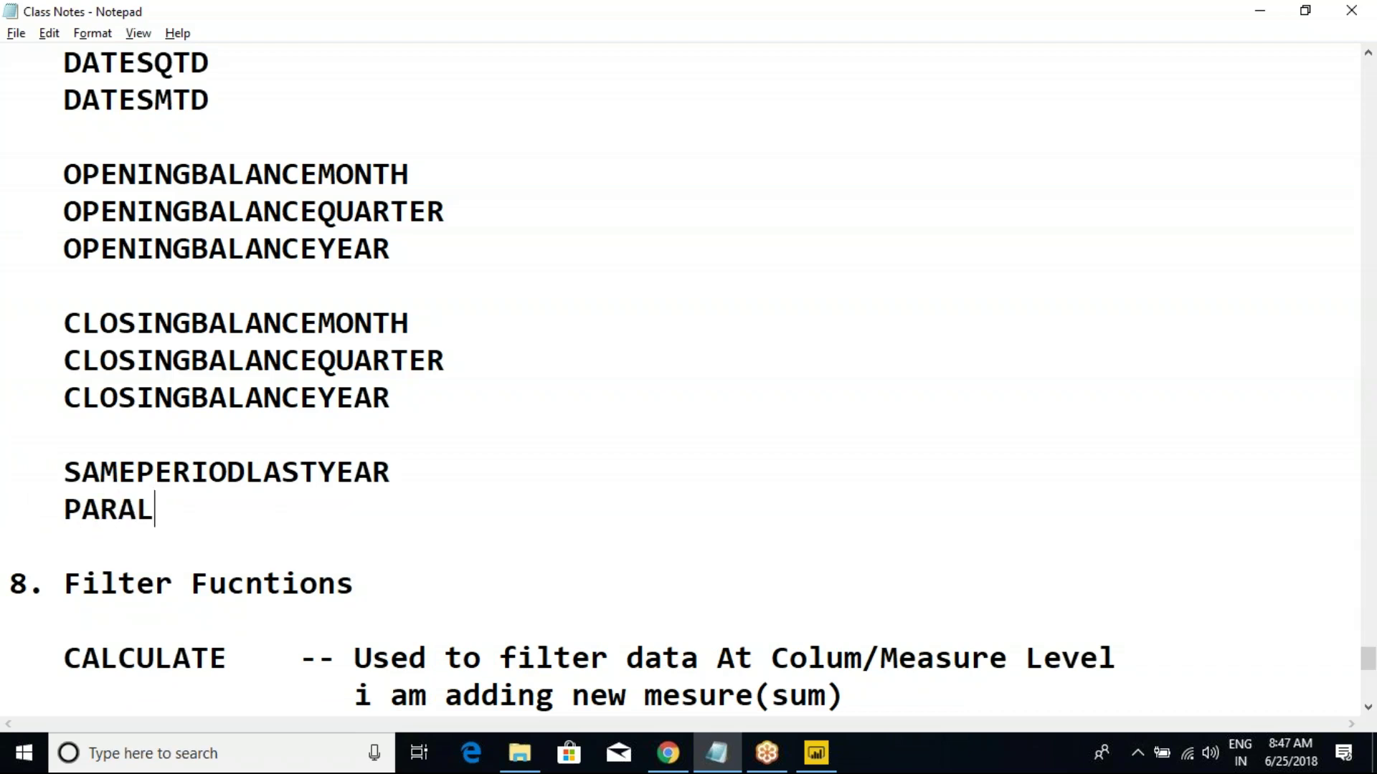
pyautogui.press('BackSpace')
pyautogui.write('LLAL')
pyautogui.press('BackSpace')
pyautogui.write('p')
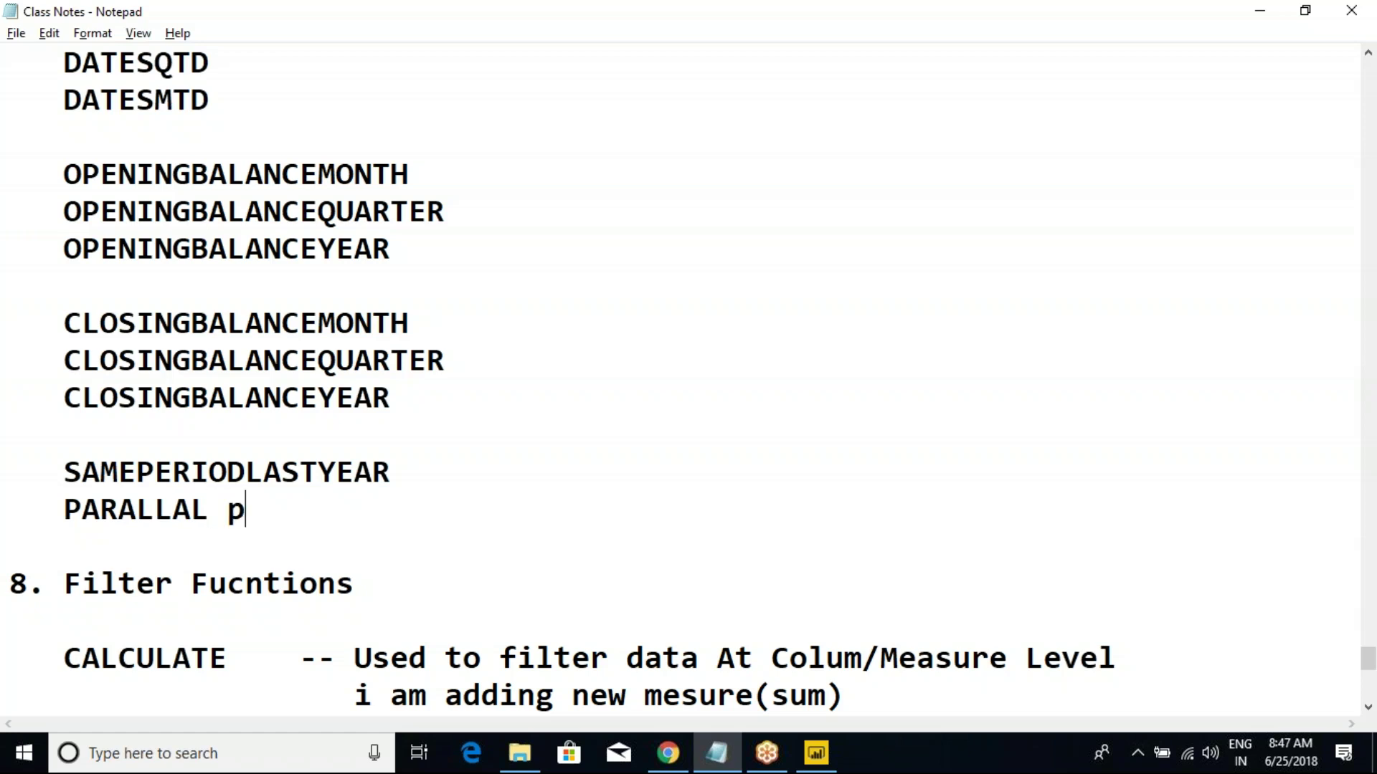
pyautogui.write('ERIOD')
pyautogui.press('BackSpace')
pyautogui.press('BackSpace')
pyautogui.press('BackSpace')
pyautogui.press('BackSpace')
pyautogui.press('BackSpace')
pyautogui.press('BackSpace')
pyautogui.write('OERIDO')
pyautogui.press('BackSpace')
pyautogui.press('BackSpace')
pyautogui.press('BackSpace')
pyautogui.press('BackSpace')
pyautogui.press('BackSpace')
pyautogui.press('BackSpace')
pyautogui.press('BackSpace')
pyautogui.write('PERIOD')
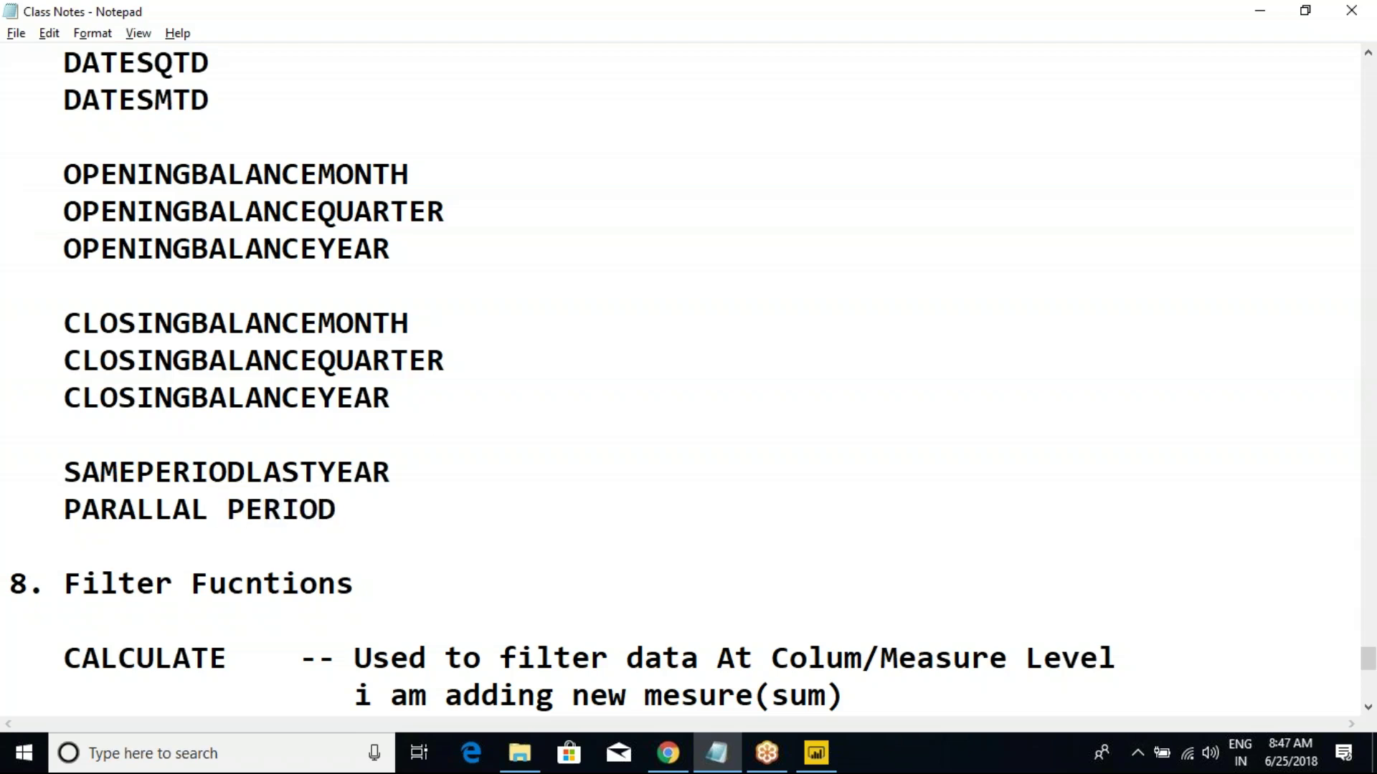
# Step: Start a new group after a blank line below PARALLAL PERIOD with the entry NEXTDAY
pyautogui.press('Return')
pyautogui.press('Return')
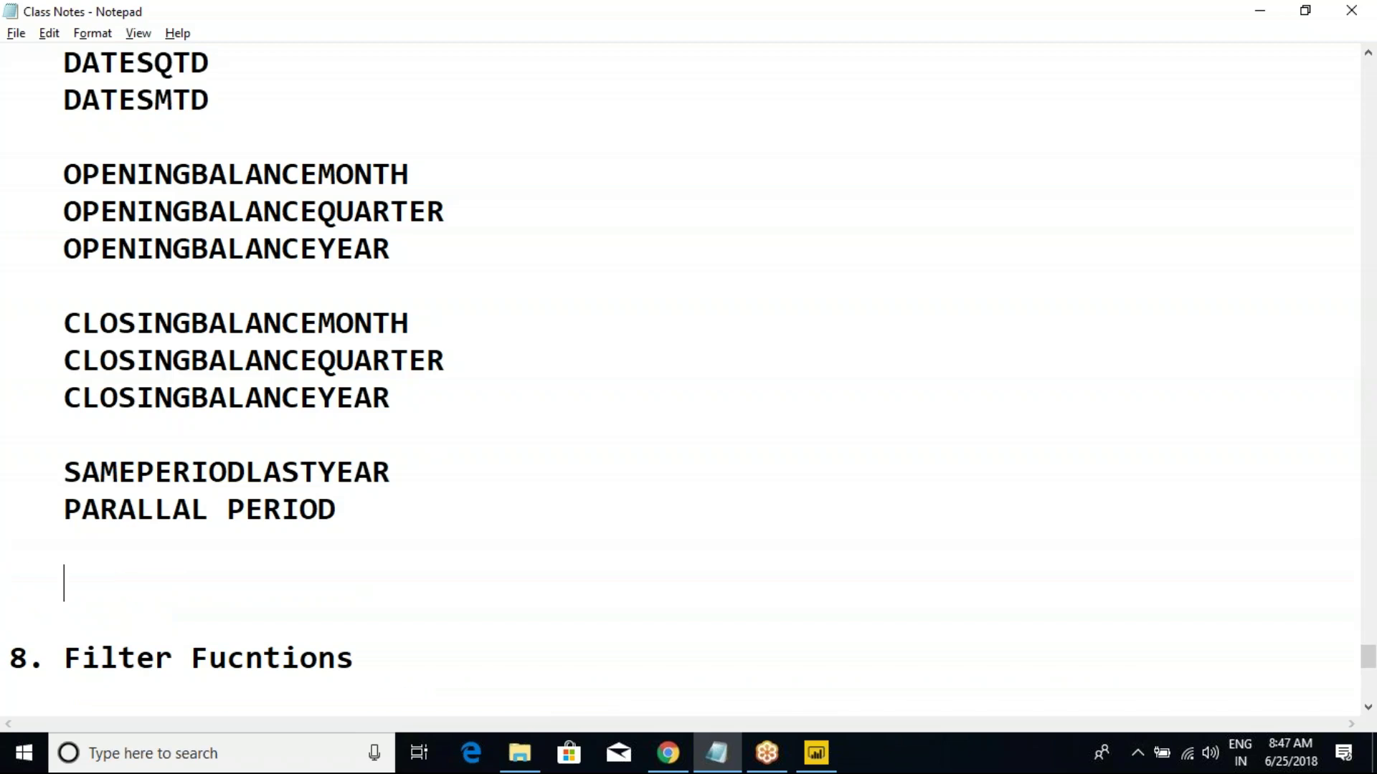
pyautogui.write('nEXT')
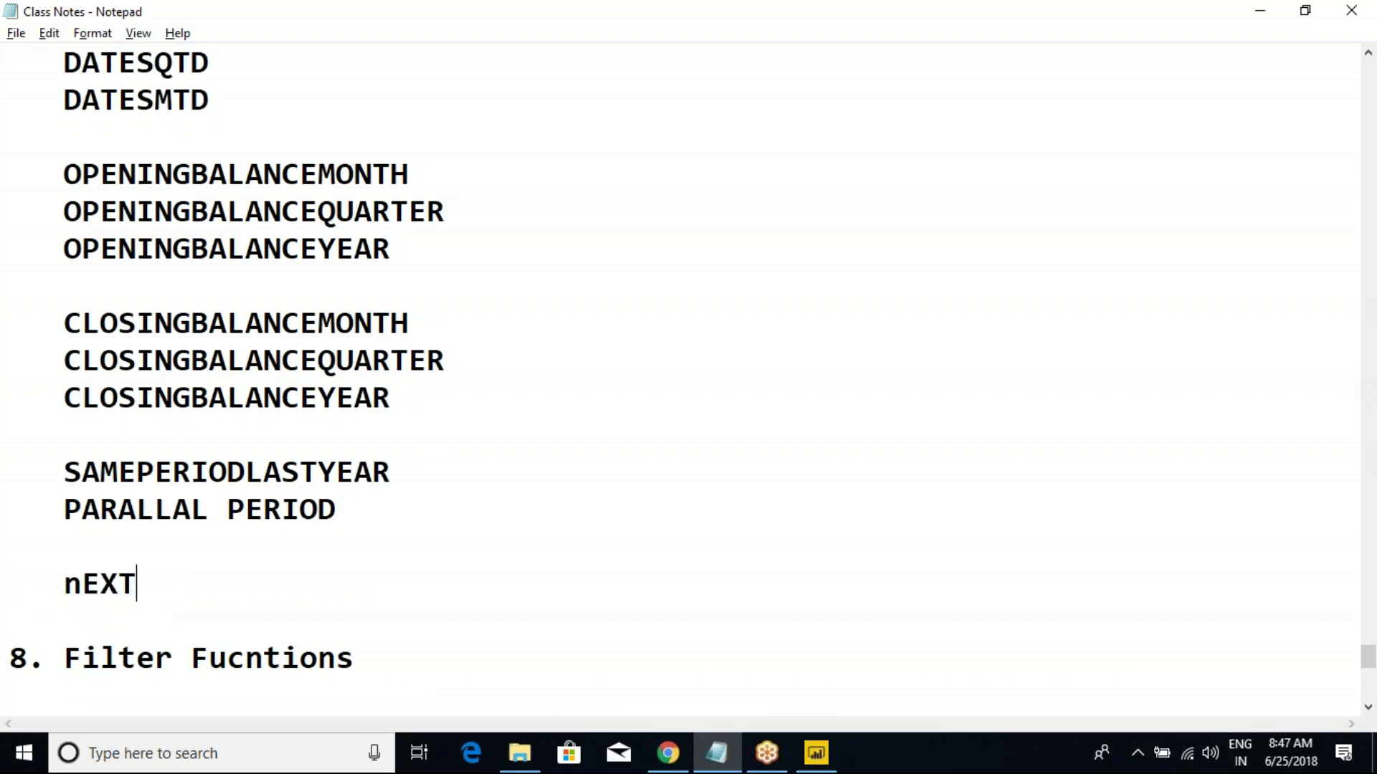
pyautogui.press('BackSpace')
pyautogui.press('BackSpace')
pyautogui.press('BackSpace')
pyautogui.press('BackSpace')
pyautogui.write('NEXTDAY')
# Step: Recheck the function names on the Time Intelligence Functions page in Chrome and return to the Class Notes in Notepad
pyautogui.hotkey('alt', 'Tab')
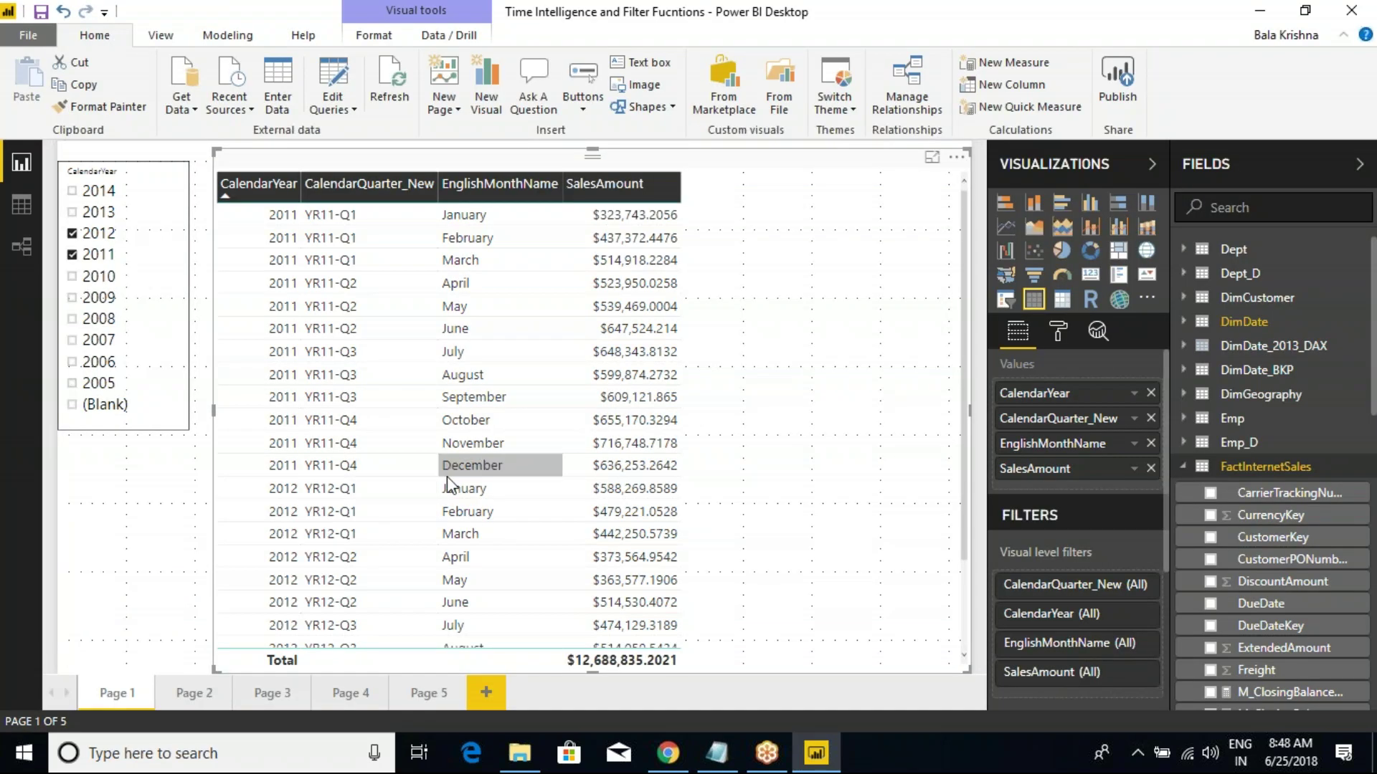
pyautogui.hotkey('alt', 'Tab')
pyautogui.press('Tab')
pyautogui.scroll(7, 430, 480)
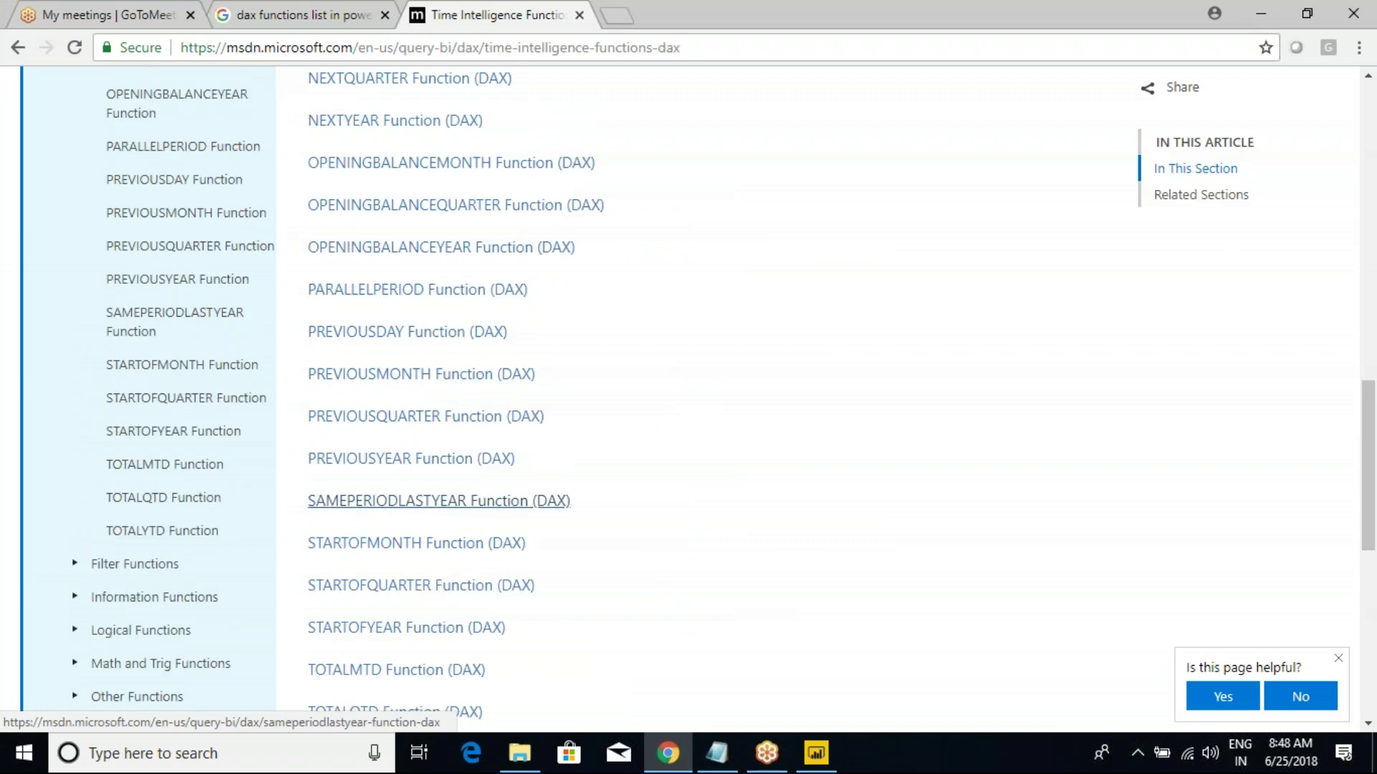
pyautogui.hotkey('alt', 'Tab')
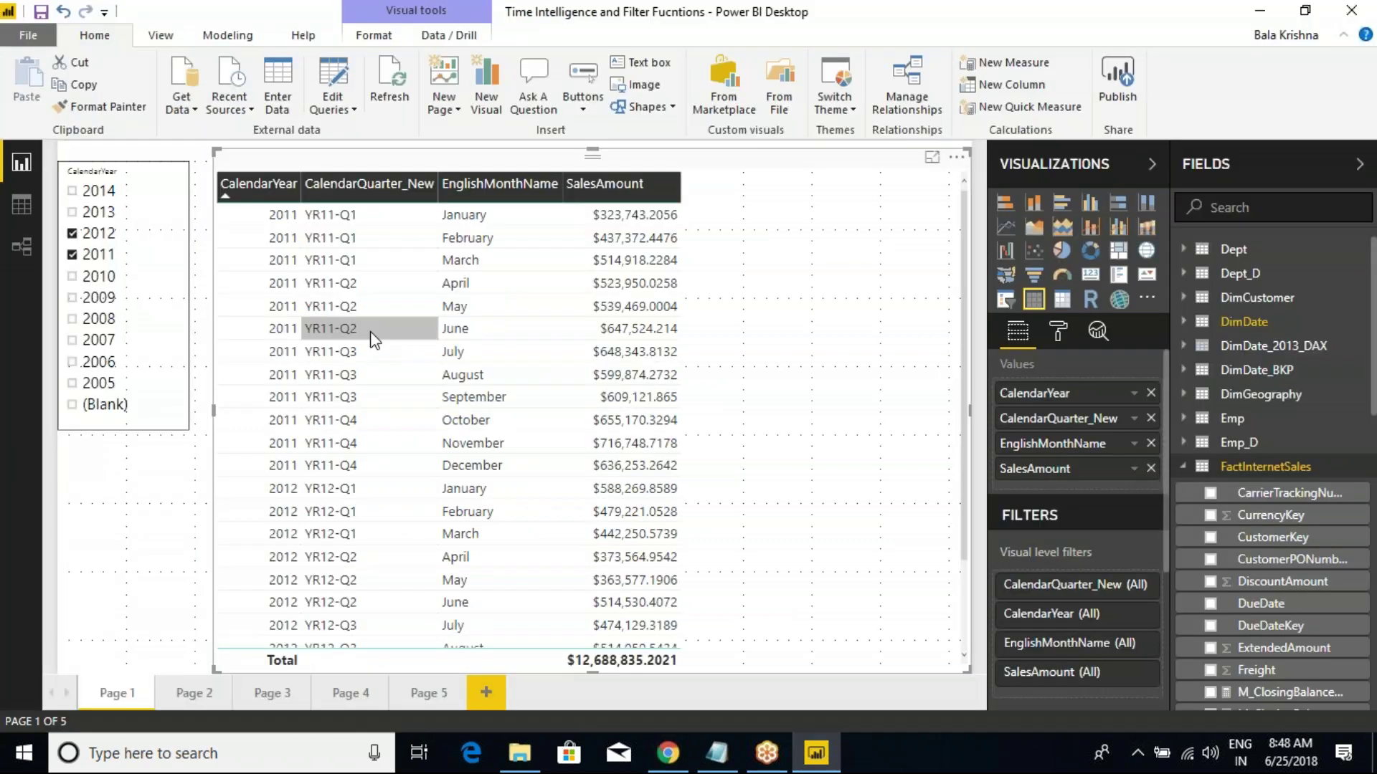
pyautogui.hotkey('alt', 'Tab')
pyautogui.press('Tab')
pyautogui.scroll(-2, 400, 516)
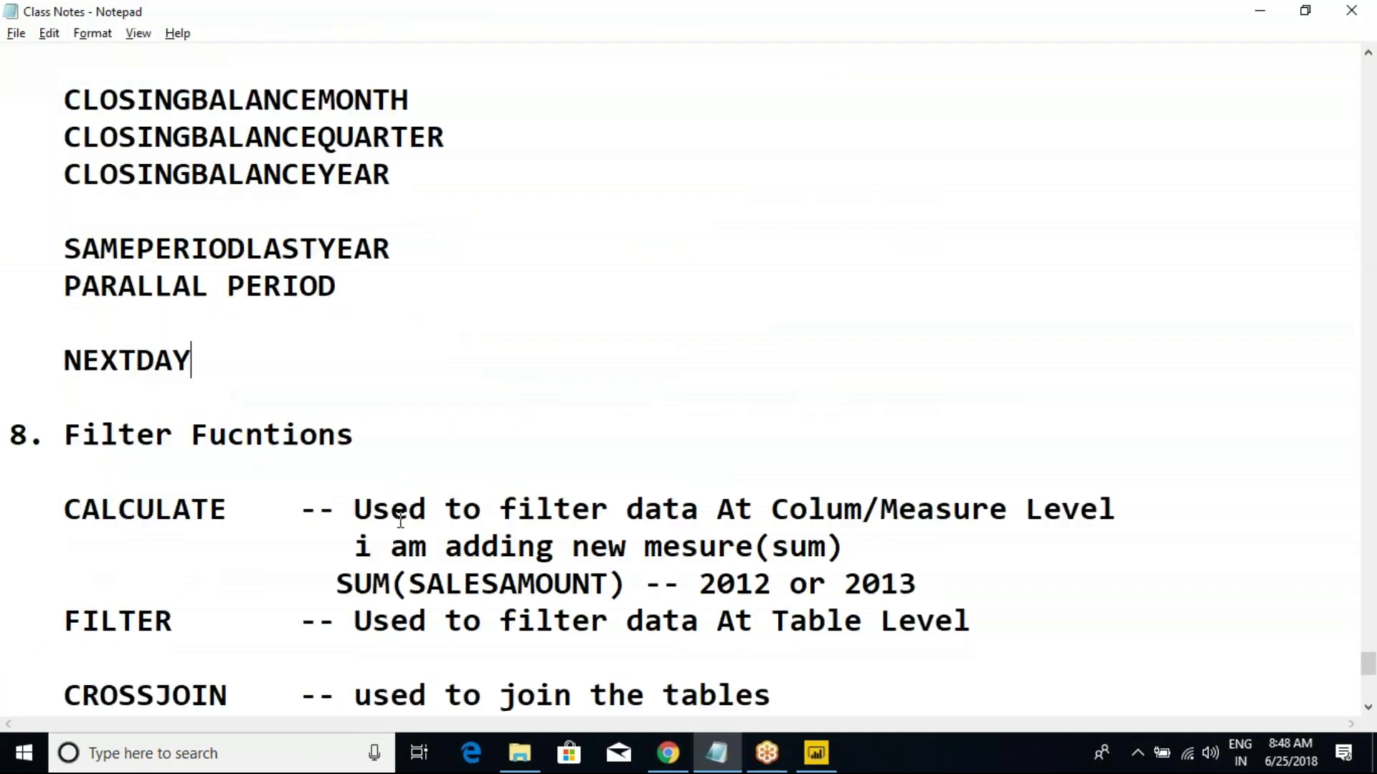
# Step: Add NEXTMONTH, NEXTYQUARTER and NEXTYEAR on separate lines below NEXTDAY
pyautogui.press('Return')
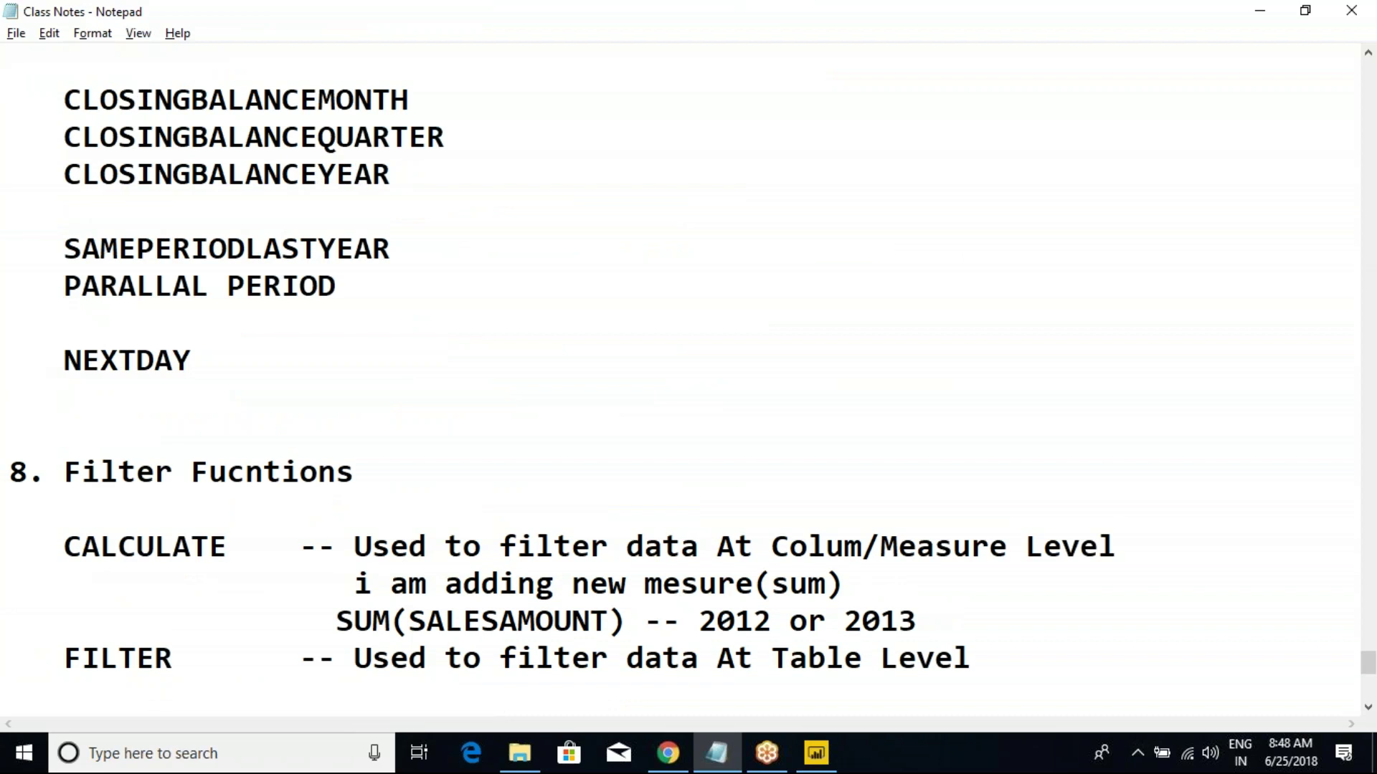
pyautogui.write('NEXTMONT')
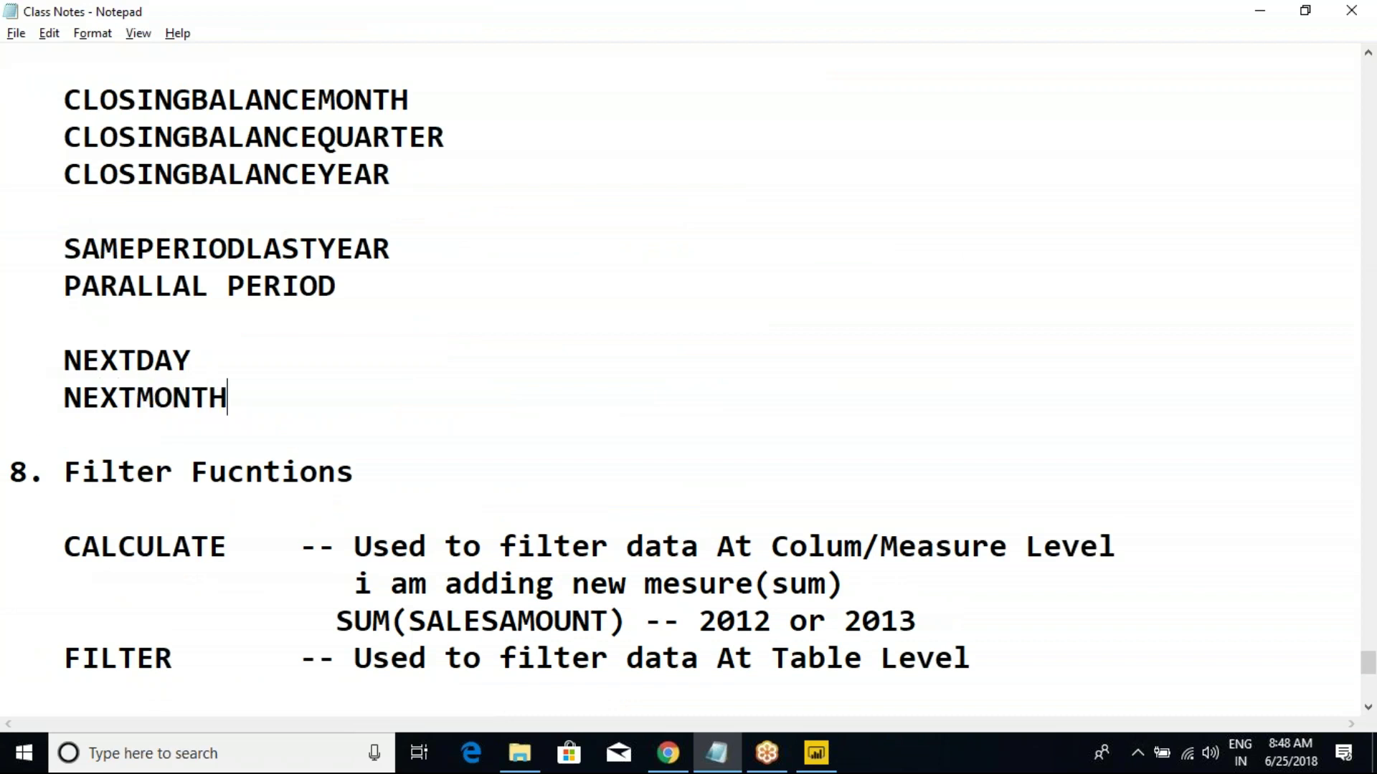
pyautogui.write('H')
pyautogui.press('Return')
pyautogui.write('NEXT')
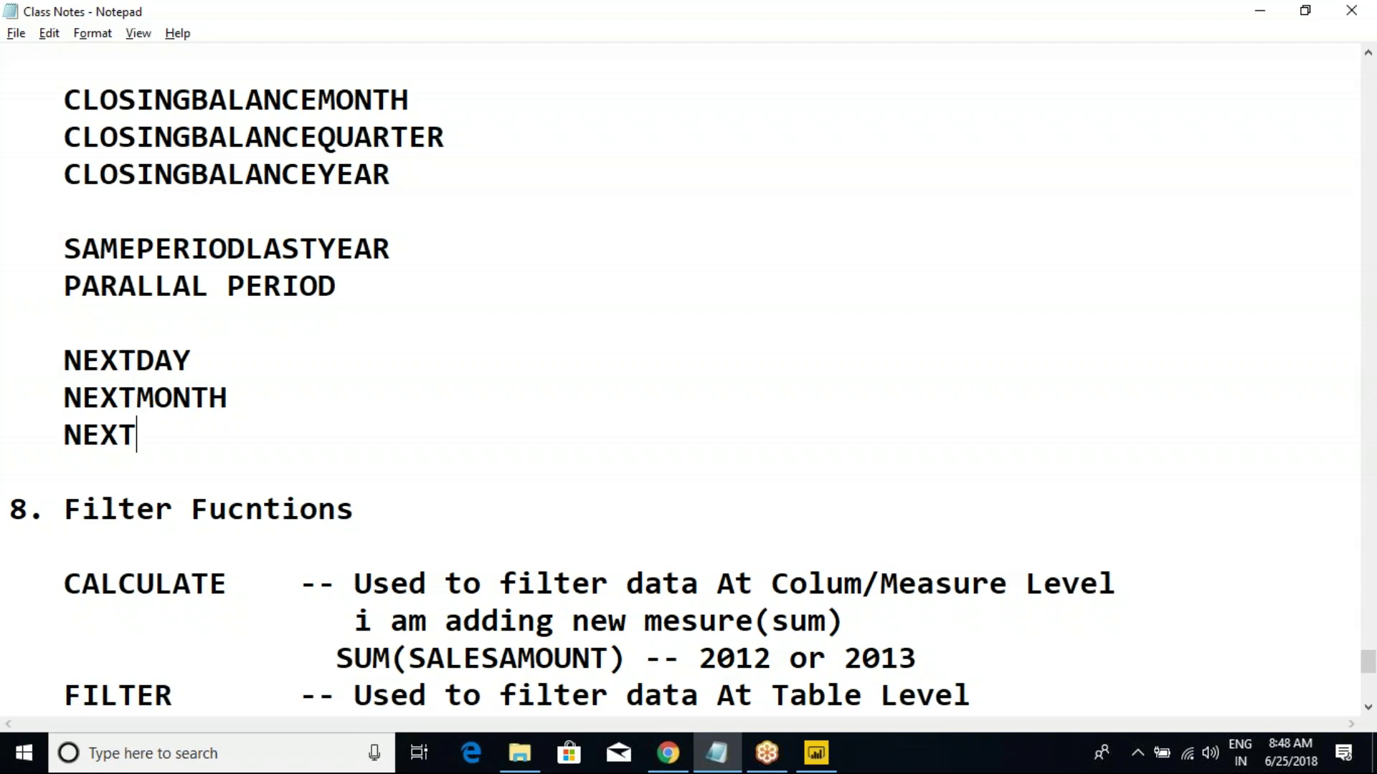
pyautogui.write('YQUARTER')
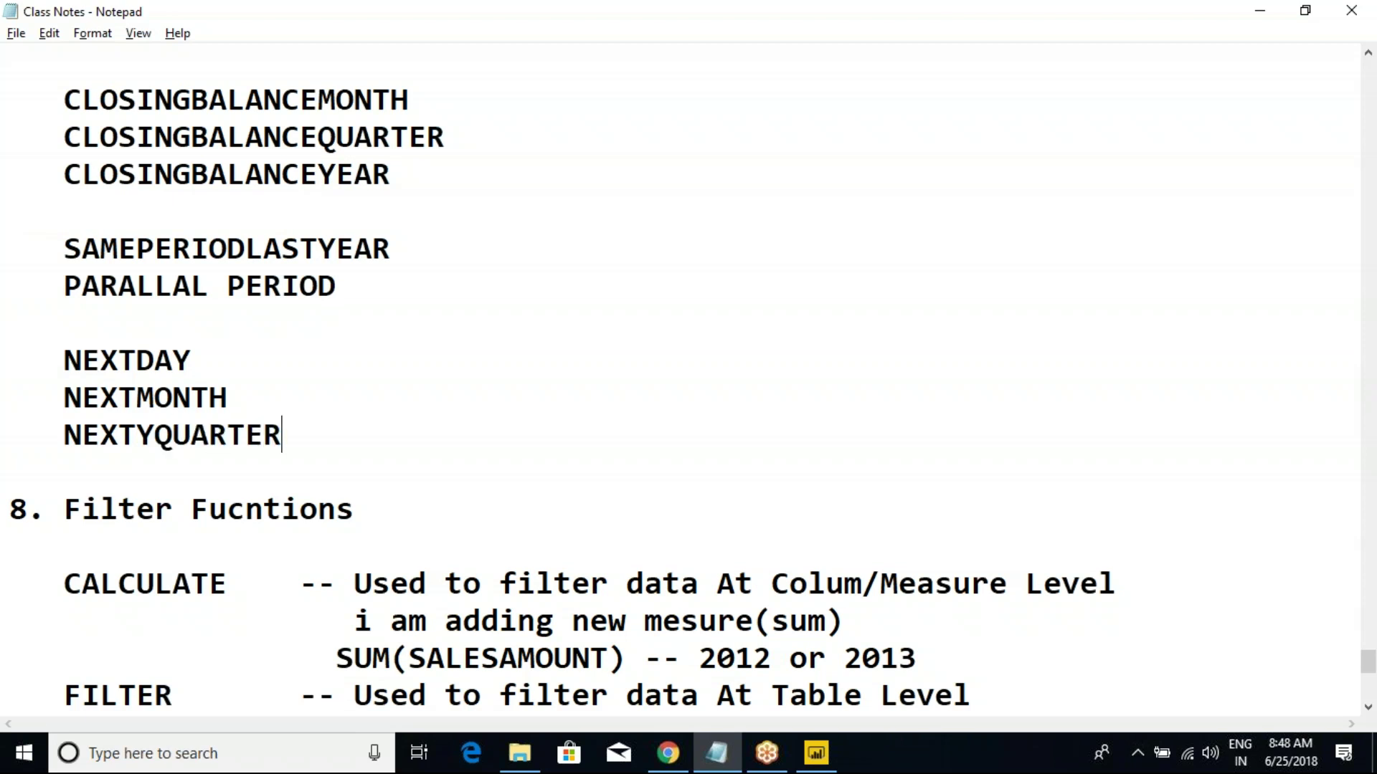
pyautogui.press('Return')
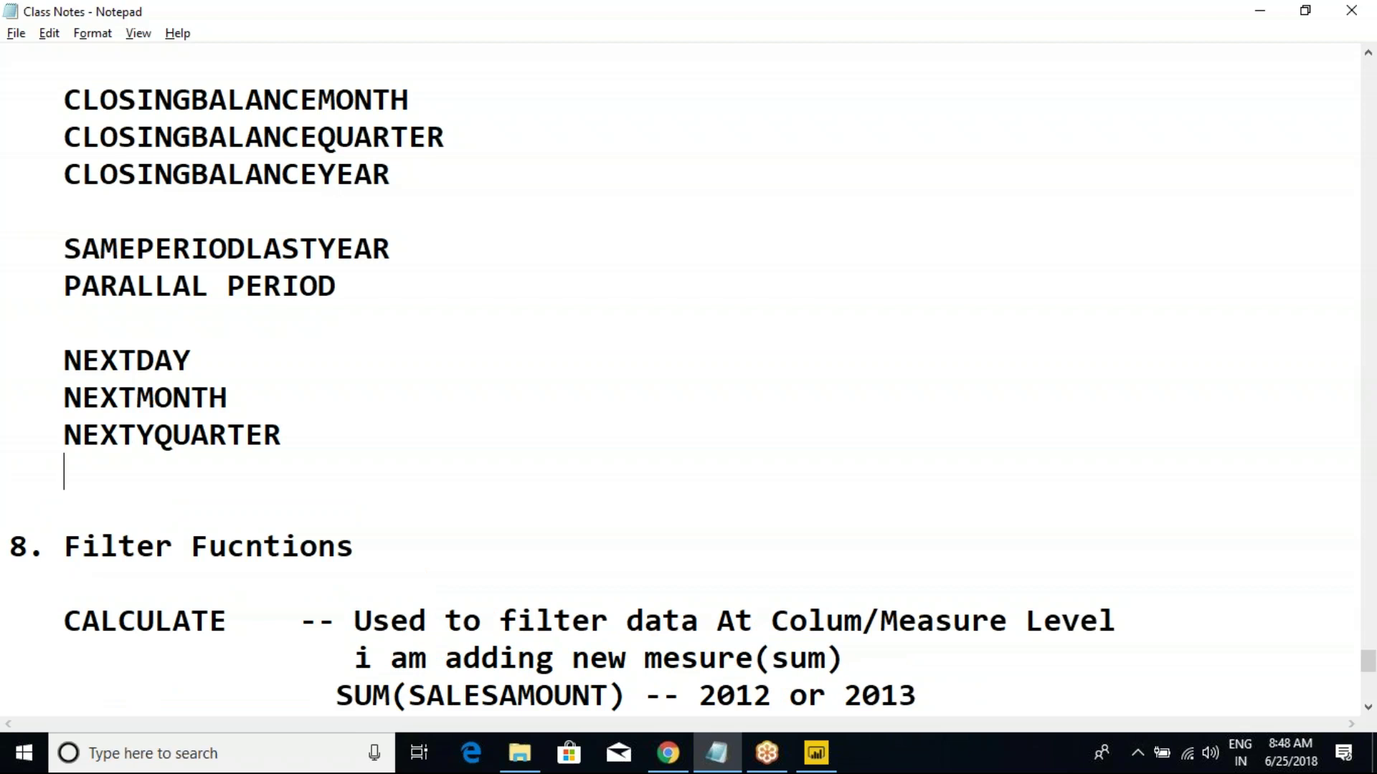
pyautogui.write('NEXTYEAR')
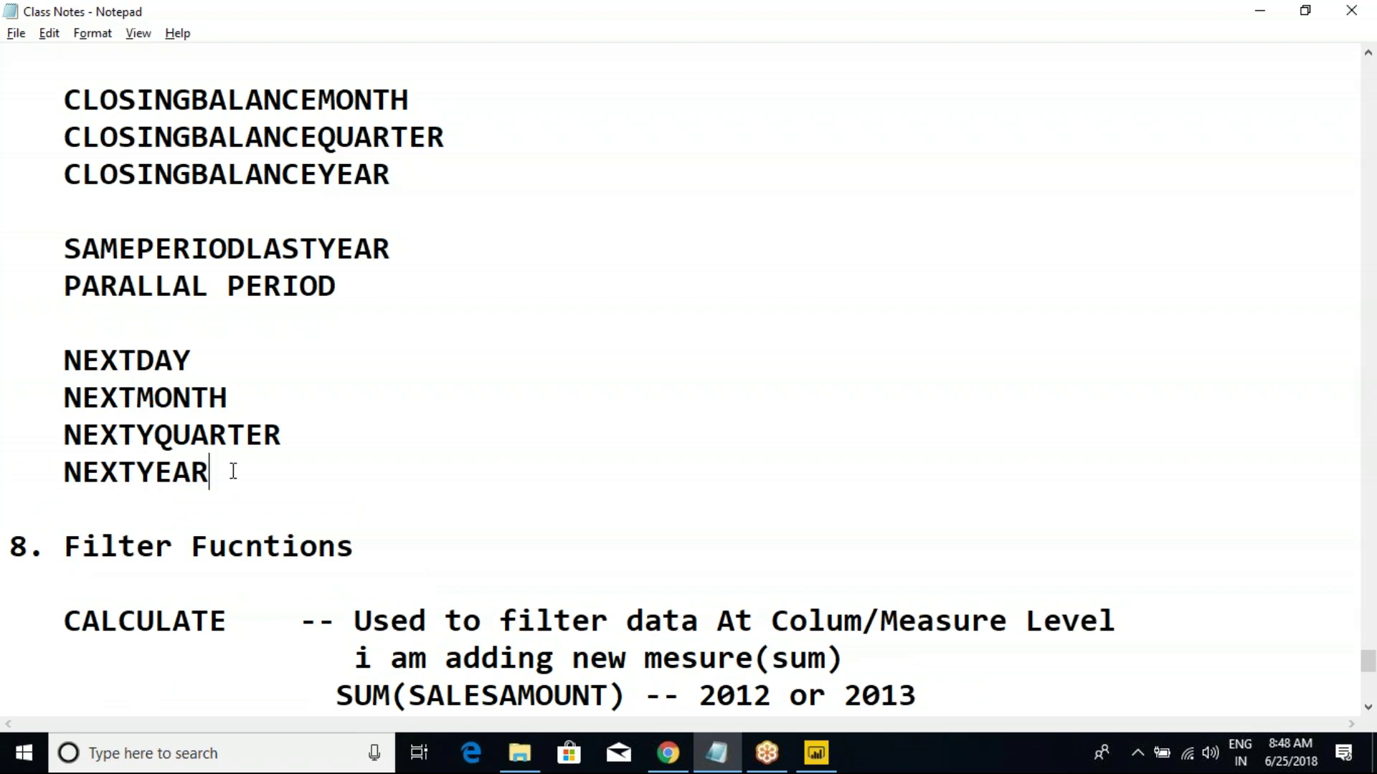
# Step: Duplicate the four NEXT function lines below NEXTYEAR, separated from the original group by a blank line
pyautogui.moveTo(230, 470); pyautogui.dragTo(10, 359)
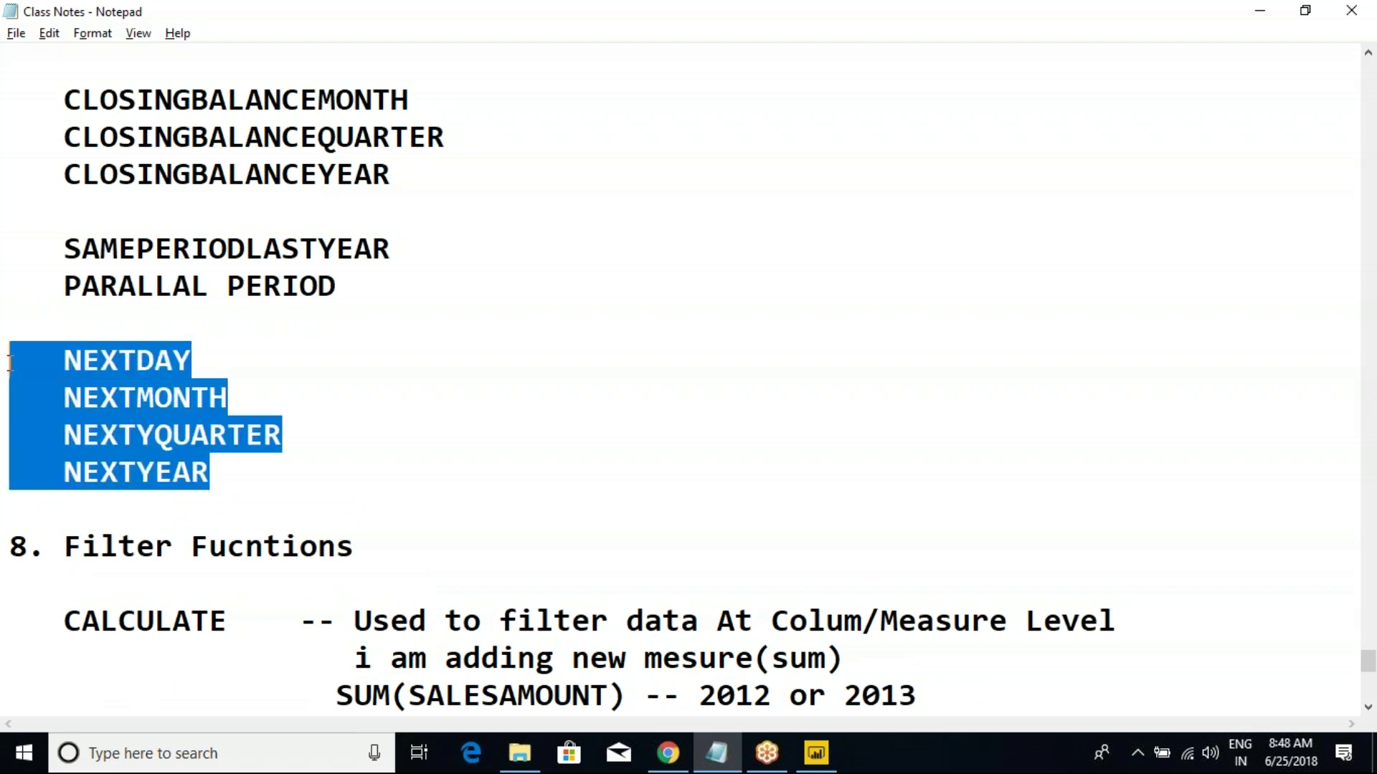
pyautogui.hotkey('ctrl', 'c')
pyautogui.click(252, 483)
pyautogui.press('Return')
pyautogui.press('Return')
pyautogui.hotkey('ctrl', 'v')
pyautogui.scroll(-4, 261, 483)
pyautogui.scroll(1, 191, 359)
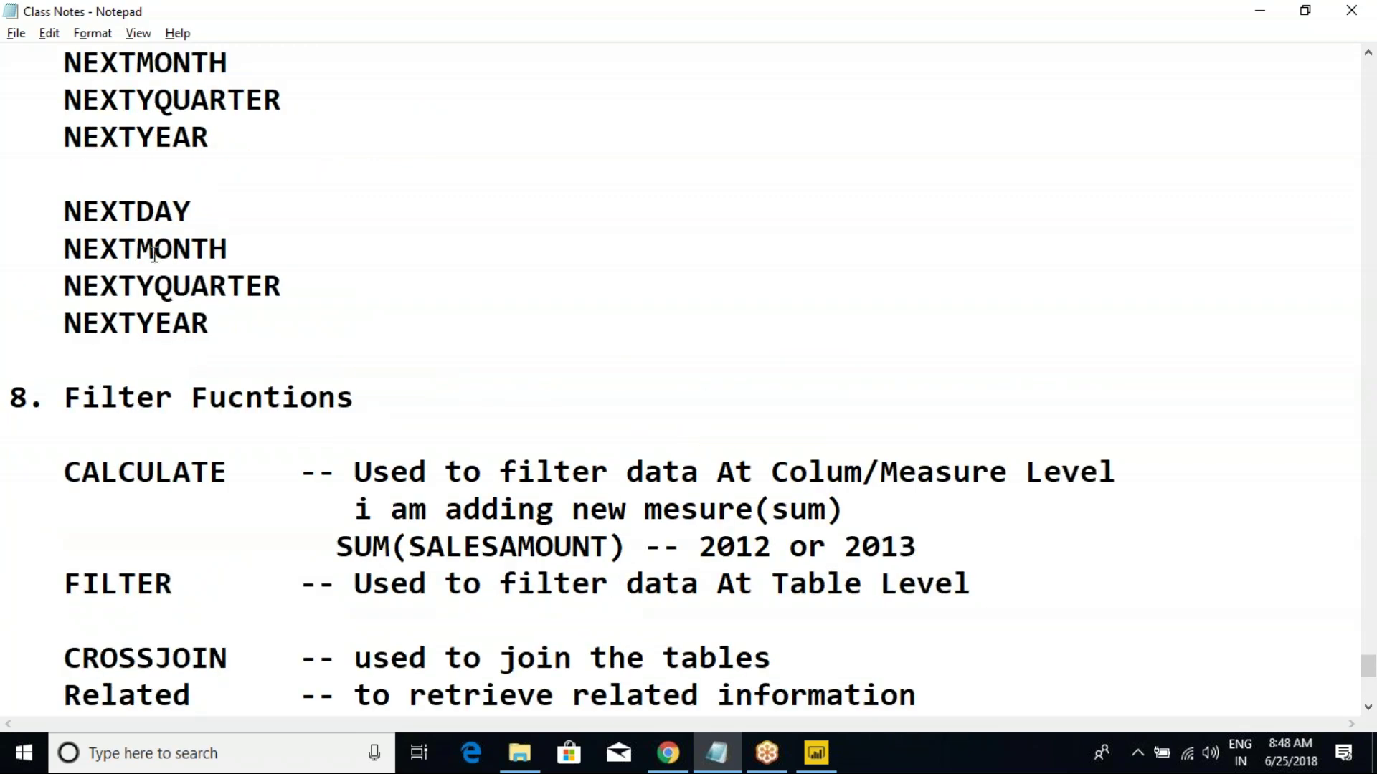
# Step: Change the first two lines of the duplicated group to PREVIOUSDAY and PREVIOUSMONTH
pyautogui.moveTo(136, 211); pyautogui.dragTo(64, 210)
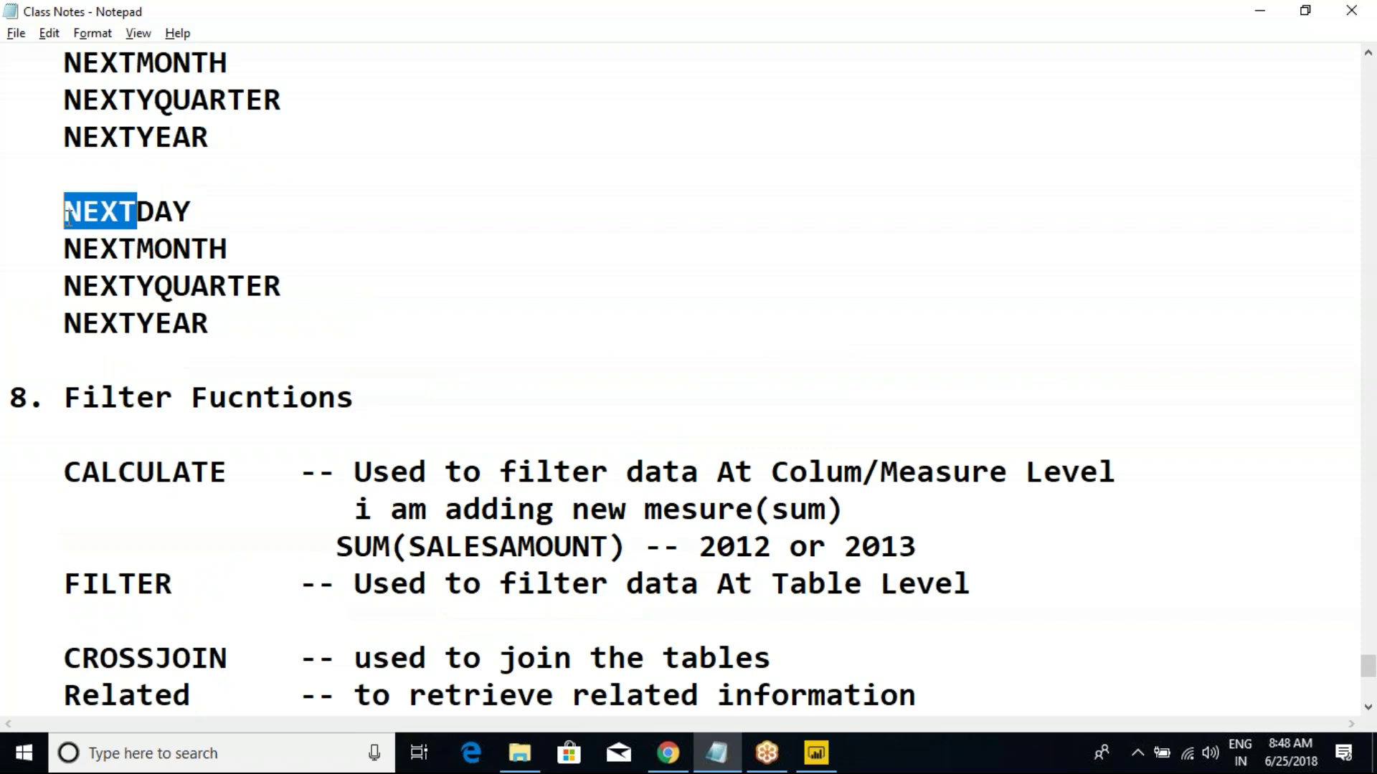
pyautogui.write('PREVIOUS')
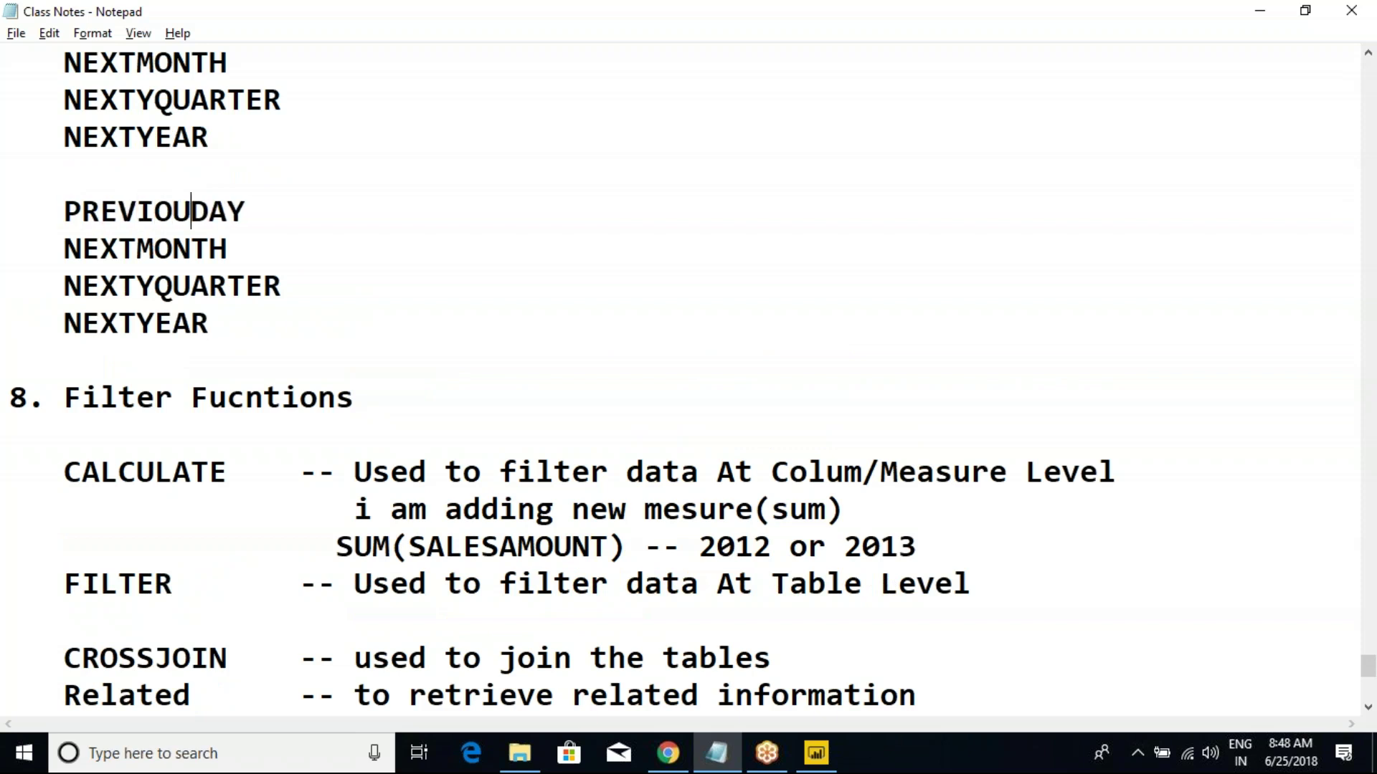
pyautogui.keyDown('shift'); pyautogui.click(66, 210); pyautogui.keyUp('shift')
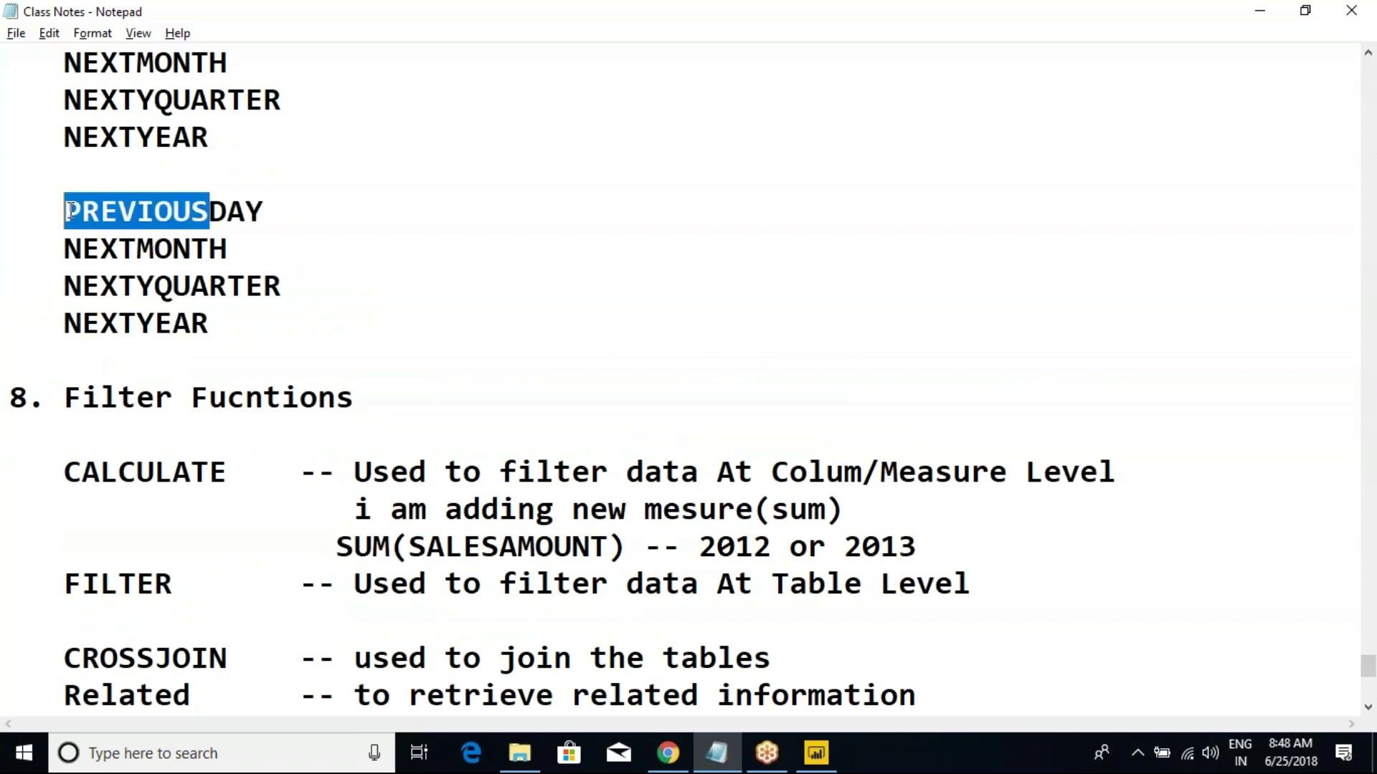
pyautogui.click(69, 251)
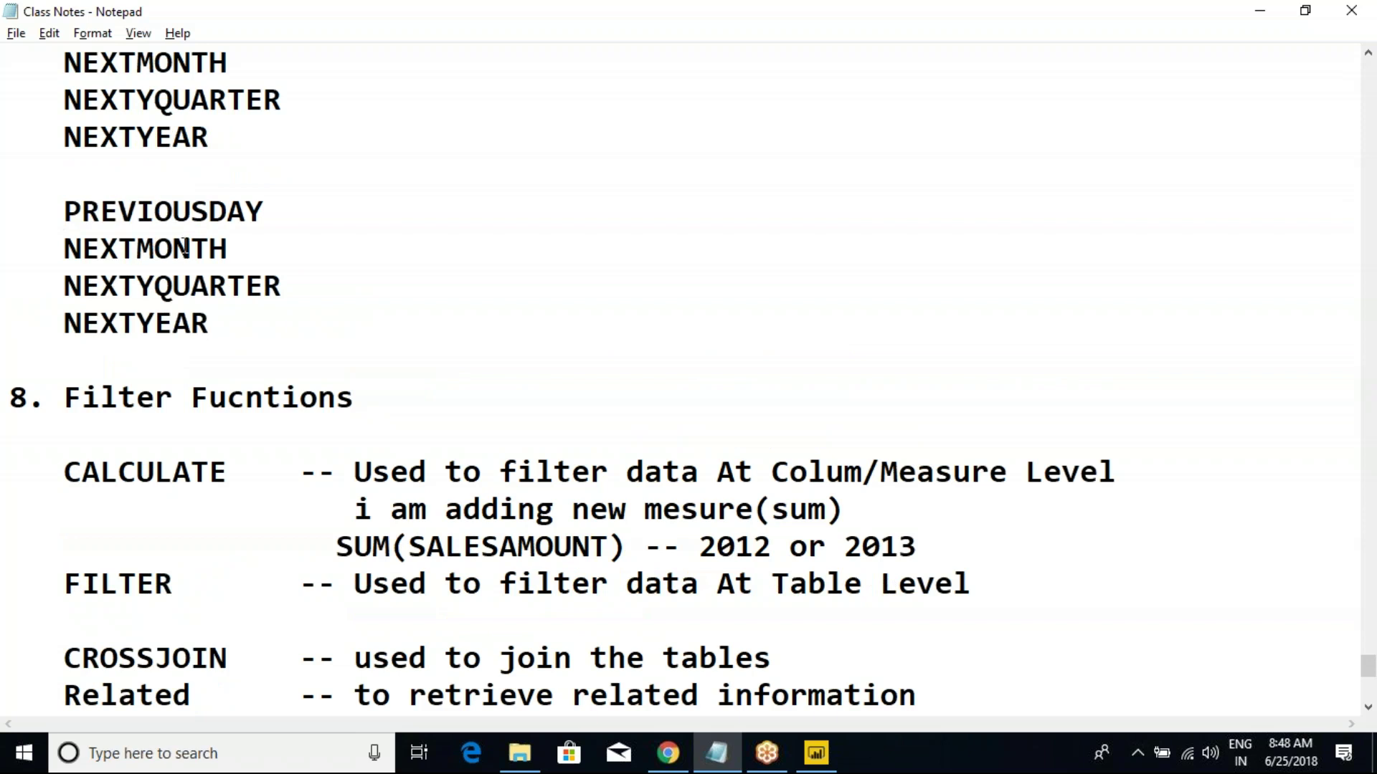
pyautogui.keyDown('shift'); pyautogui.click(131, 248); pyautogui.keyUp('shift')
pyautogui.hotkey('ctrl', 'v')
# Step: Change the remaining two lines of the duplicated group to PREVIOUSQUARTER and PREVIOUSYEAR
pyautogui.press('Down')
pyautogui.press('Home')
pyautogui.keyDown('shift'); pyautogui.click(161, 287); pyautogui.keyUp('shift')
pyautogui.hotkey('ctrl', 'v')
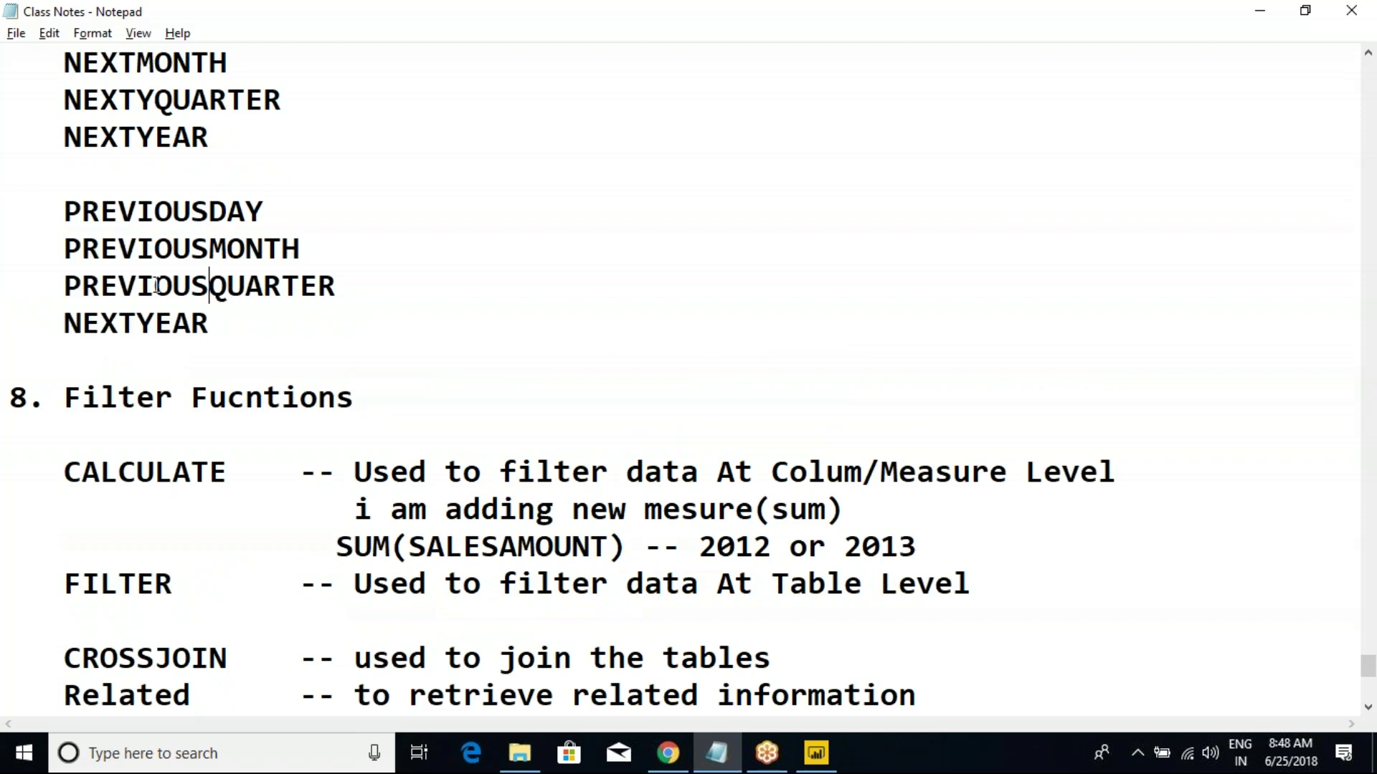
pyautogui.press('Down')
pyautogui.press('Home')
pyautogui.keyDown('shift'); pyautogui.click(137, 322); pyautogui.keyUp('shift')
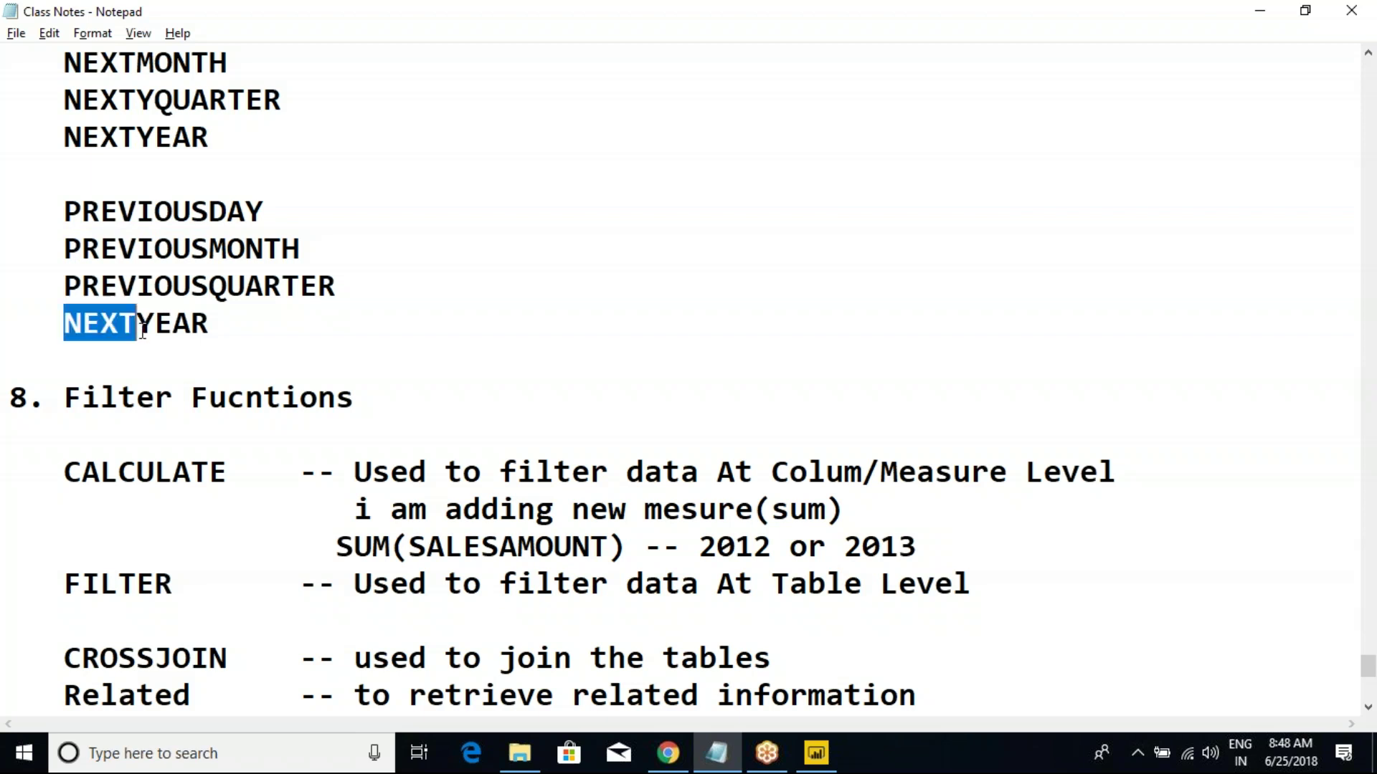
pyautogui.hotkey('ctrl', 'v')
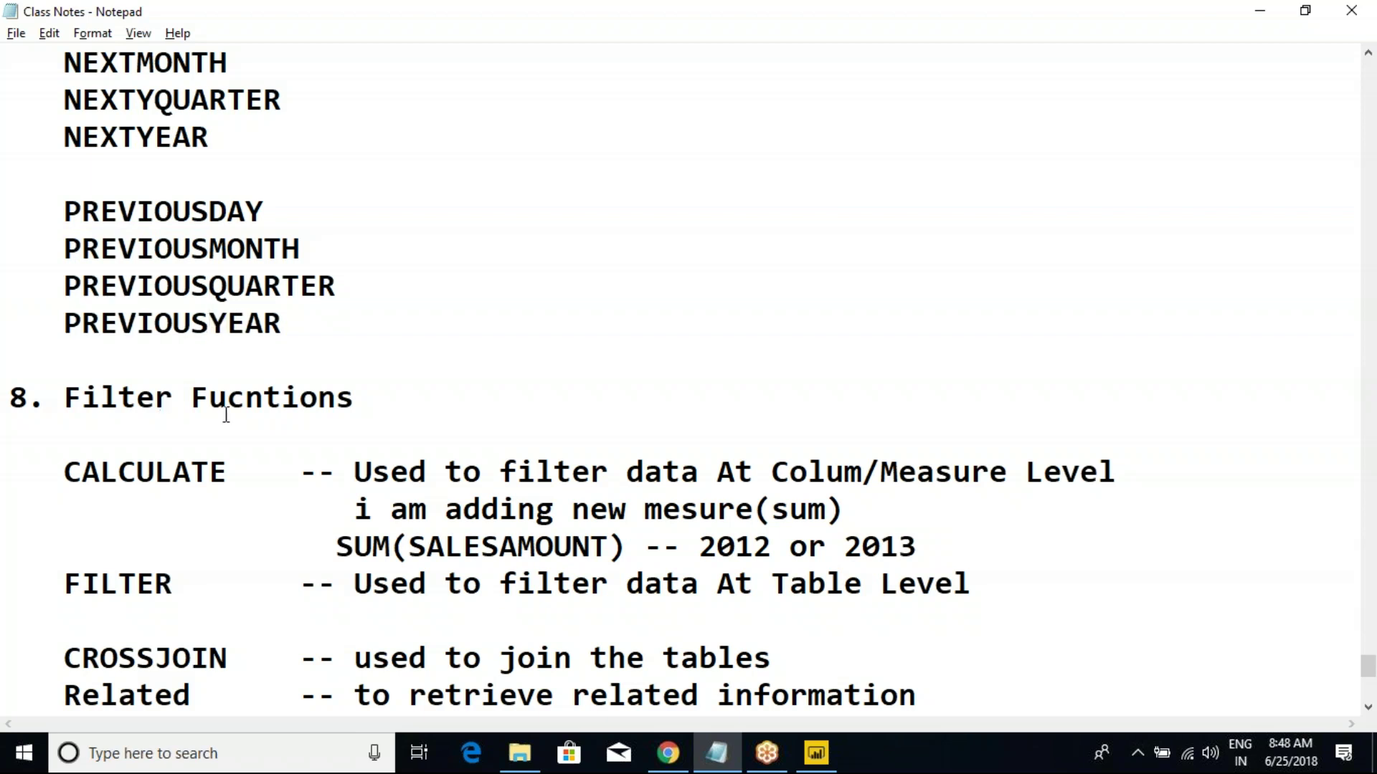
# Step: Save the updated Class Notes file
pyautogui.click(290, 215)
pyautogui.click(16, 33)
pyautogui.click(48, 104)
pyautogui.click(147, 170)
# Step: Review the added function names from SAMEPERIODLASTYEAR through PREVIOUSYEAR, highlighting the whole list and the SAMEPERIODLASTYEAR entry
pyautogui.scroll(2, 289, 347)
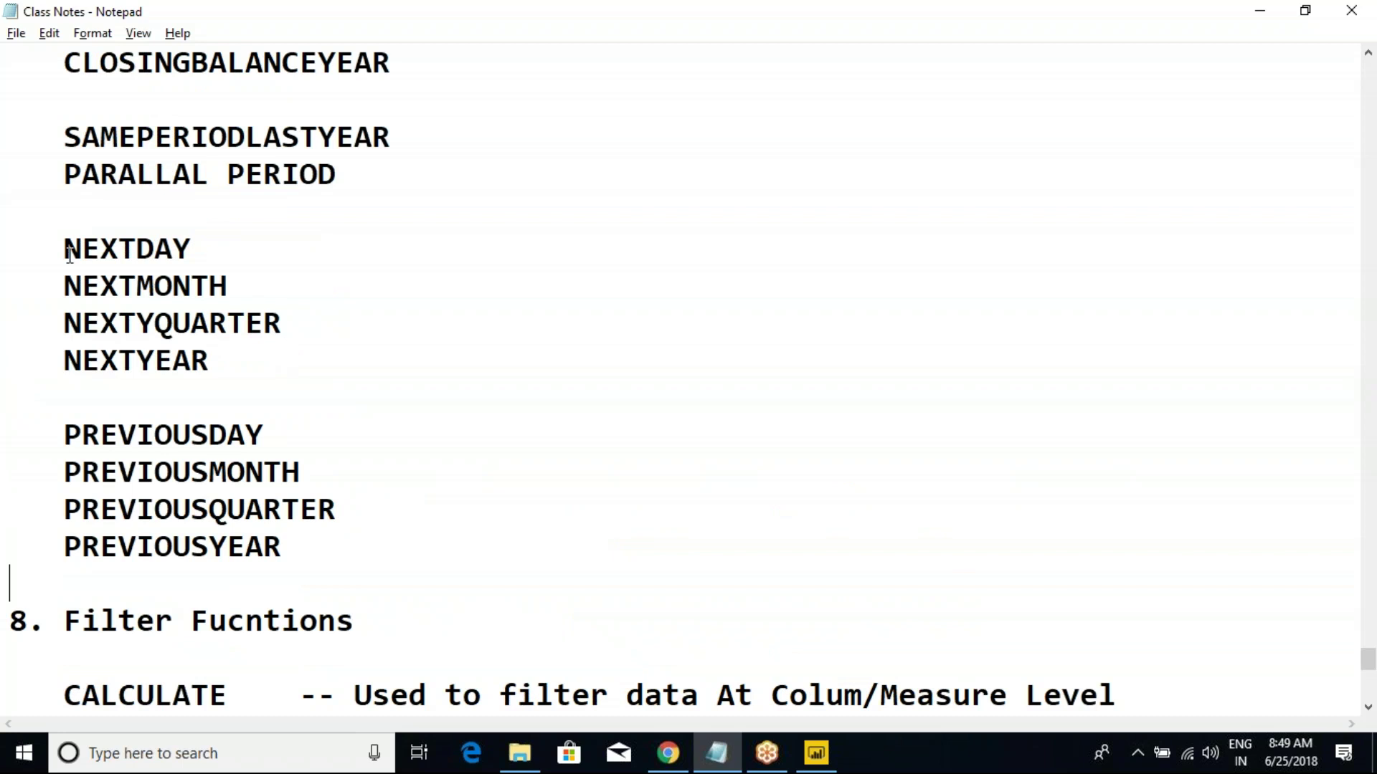
pyautogui.moveTo(63, 137); pyautogui.dragTo(304, 559)
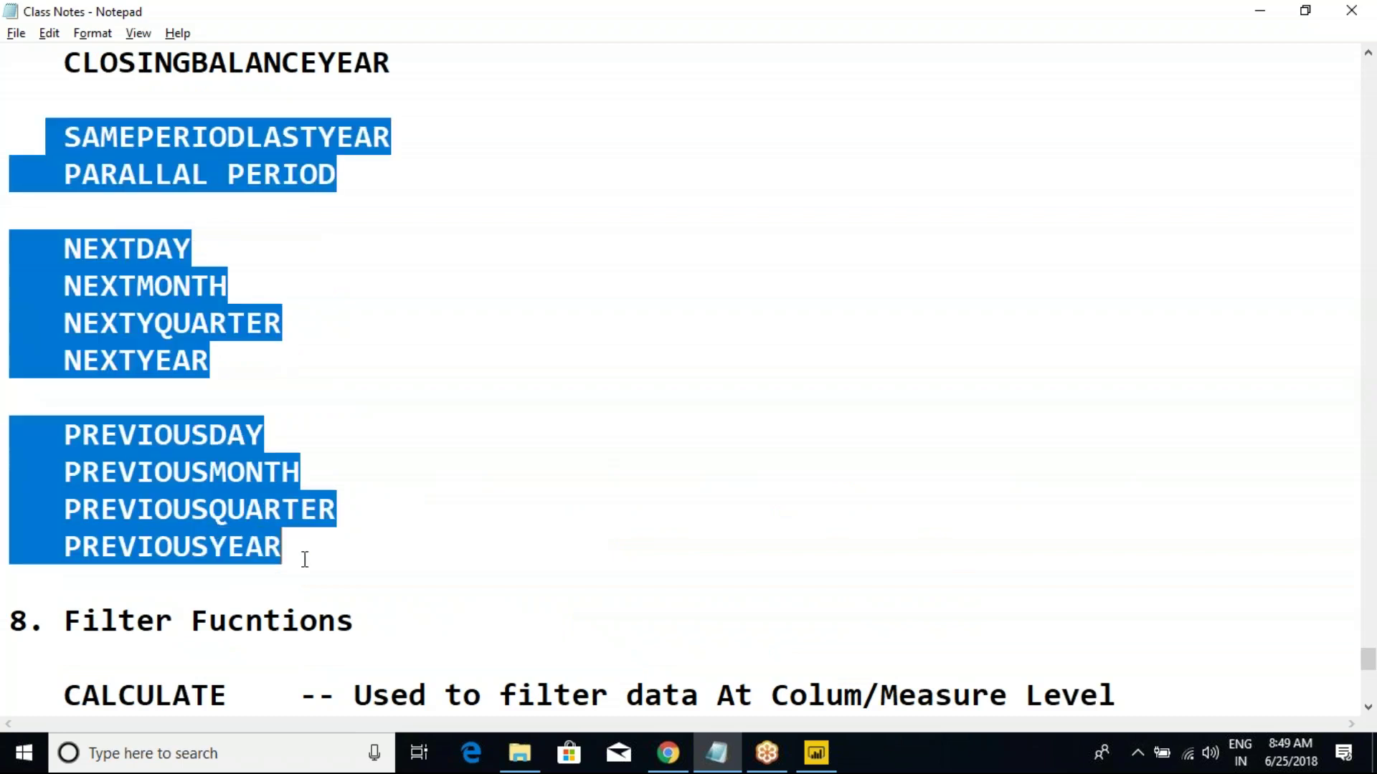
pyautogui.click(306, 547)
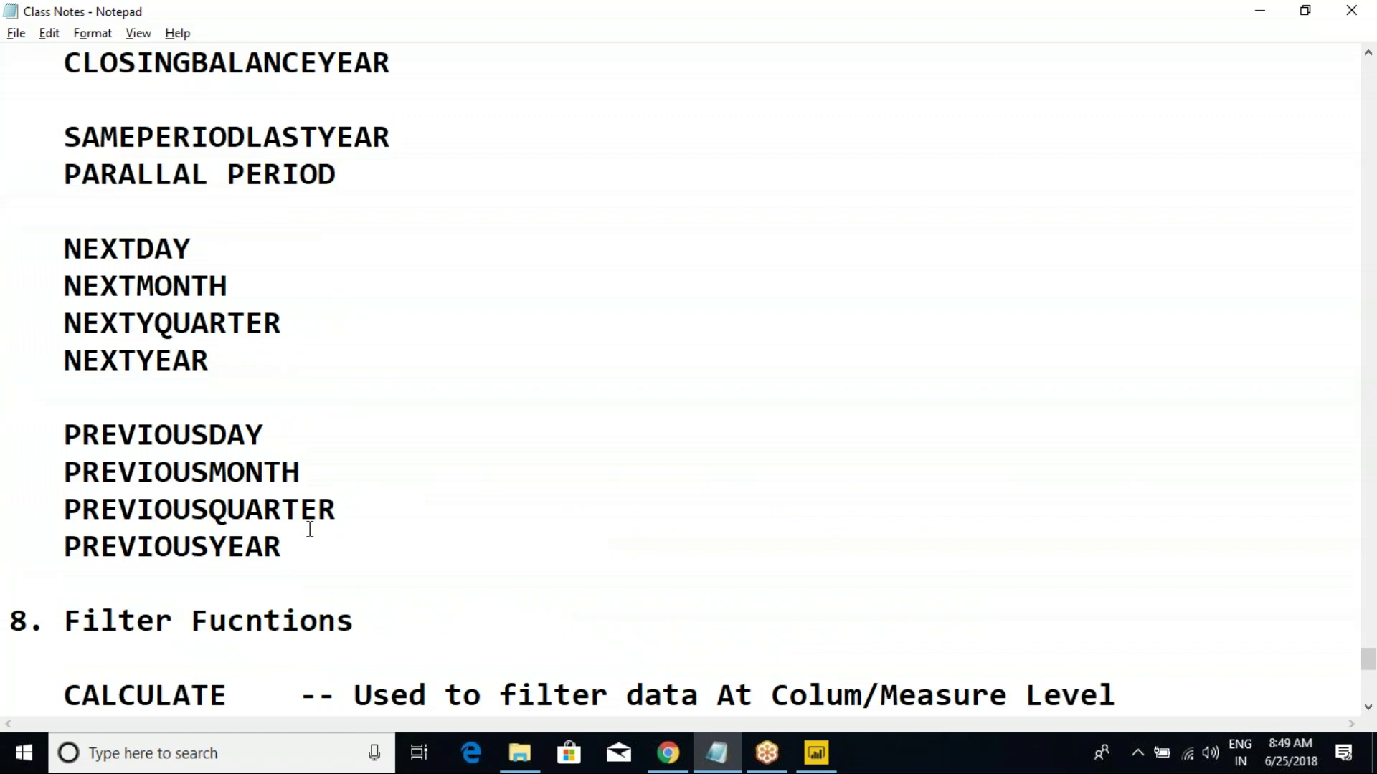
pyautogui.click(197, 230)
pyautogui.scroll(1, 313, 241)
pyautogui.moveTo(65, 248); pyautogui.dragTo(363, 244)
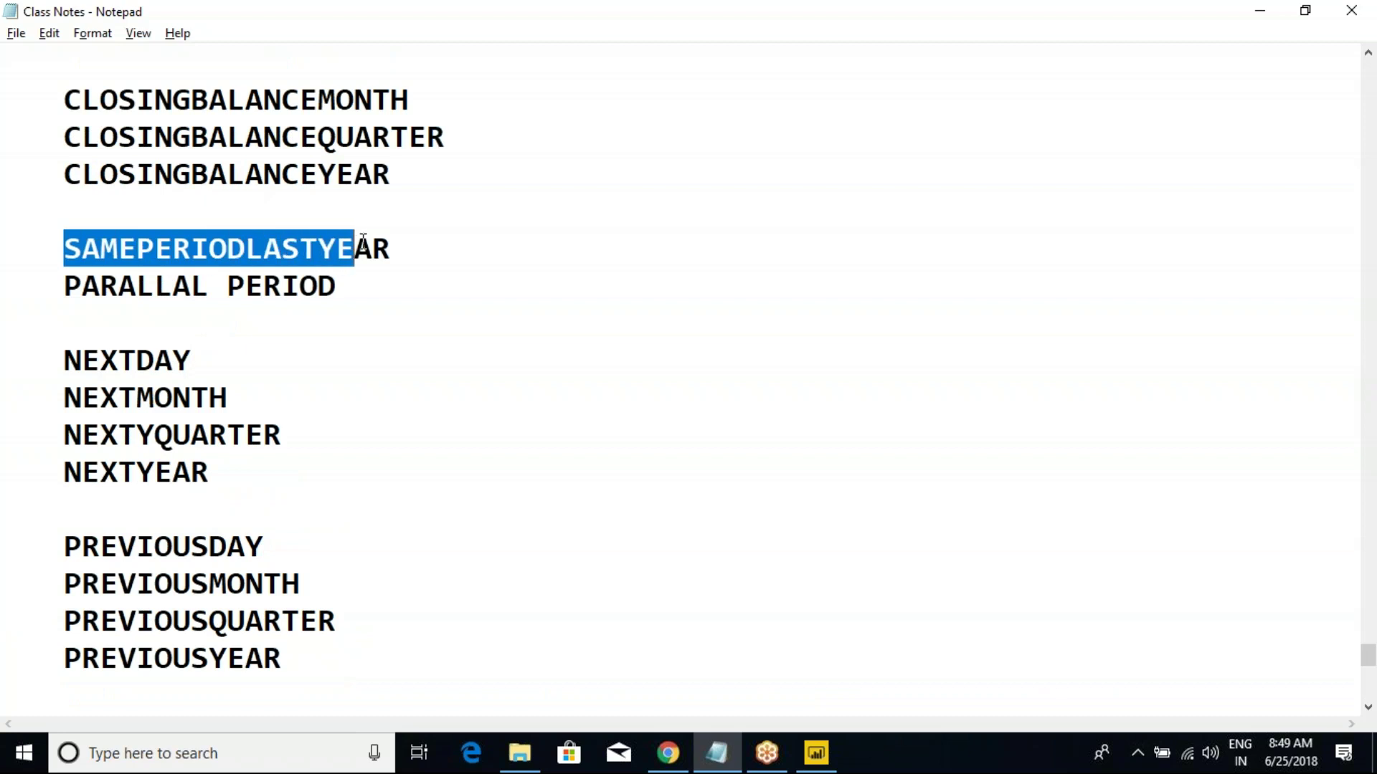
pyautogui.click(363, 243)
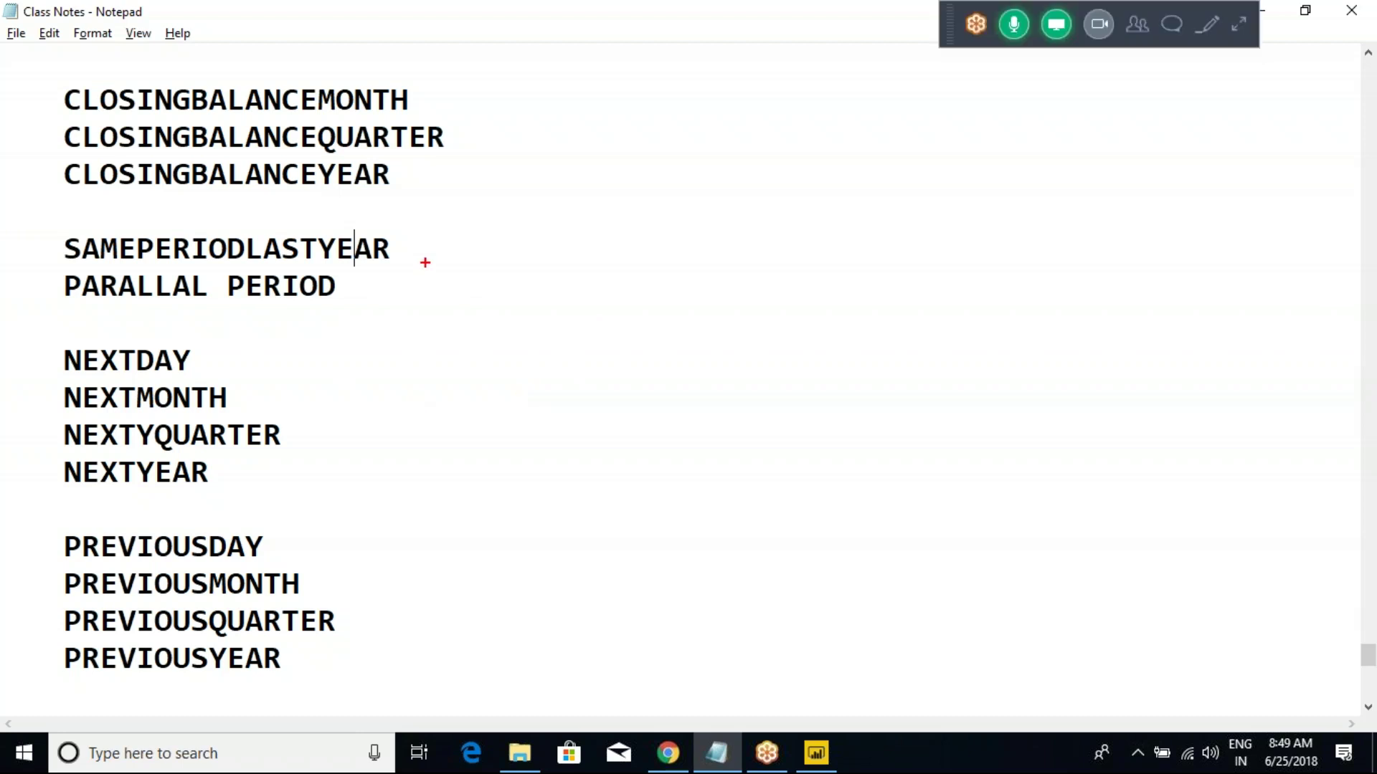
# Step: Handwrite 2018, 7M and 6M notes beside the SAMEPERIODLASTYEAR line and underline the month notes
pyautogui.moveTo(678, 243)
pyautogui.mouseDown()
pyautogui.moveTo(707, 244)
pyautogui.moveTo(768, 272)
pyautogui.moveTo(754, 255)
pyautogui.moveTo(904, 248)
pyautogui.mouseUp()
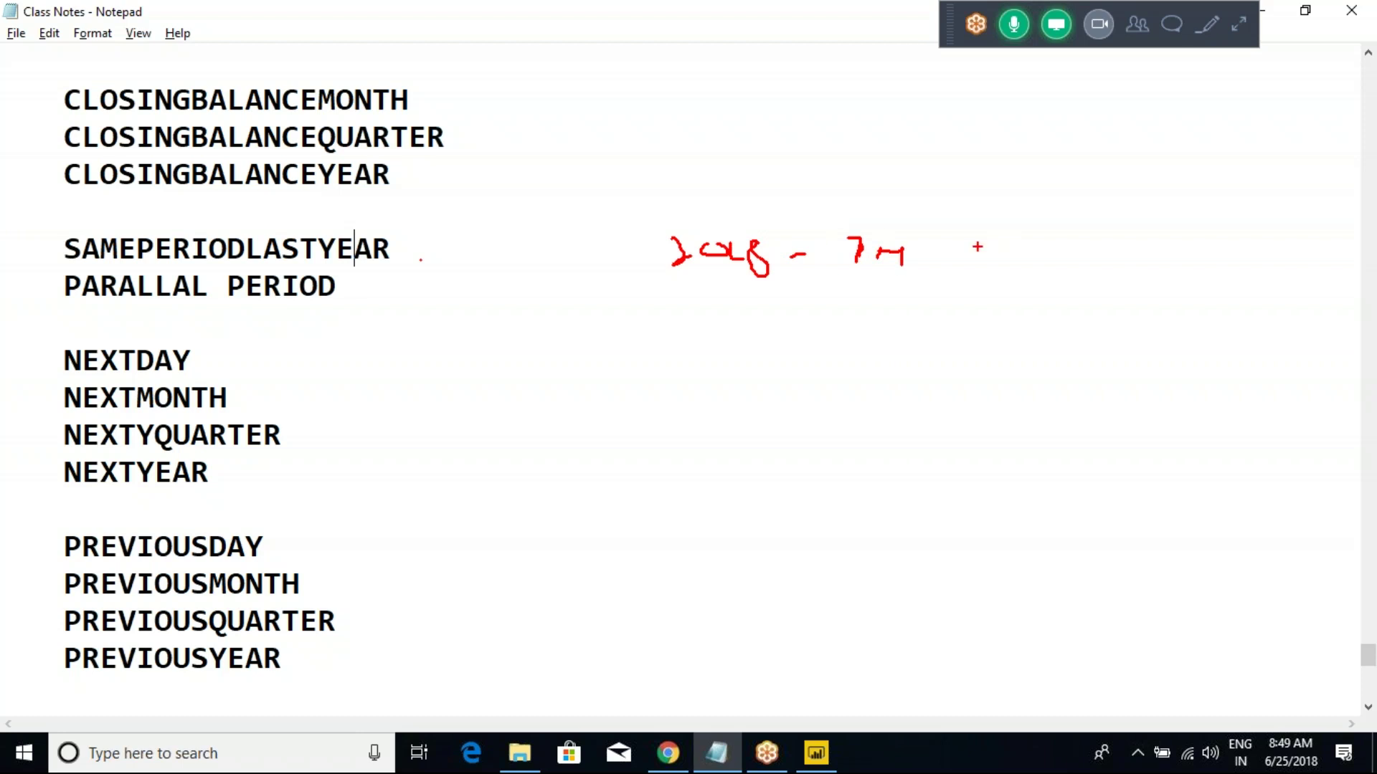
pyautogui.moveTo(1010, 241)
pyautogui.mouseDown()
pyautogui.moveTo(1008, 260)
pyautogui.moveTo(1048, 270)
pyautogui.mouseUp()
pyautogui.moveTo(826, 279); pyautogui.dragTo(898, 278)
pyautogui.moveTo(825, 288); pyautogui.dragTo(923, 286)
pyautogui.moveTo(995, 285); pyautogui.dragTo(1016, 281)
pyautogui.moveTo(973, 293); pyautogui.dragTo(1070, 308)
pyautogui.moveTo(1162, 246)
pyautogui.mouseDown()
pyautogui.moveTo(1142, 266)
pyautogui.moveTo(1157, 269)
pyautogui.mouseUp()
pyautogui.moveTo(1170, 263)
pyautogui.mouseDown()
pyautogui.moveTo(1199, 281)
pyautogui.moveTo(1175, 316)
pyautogui.mouseUp()
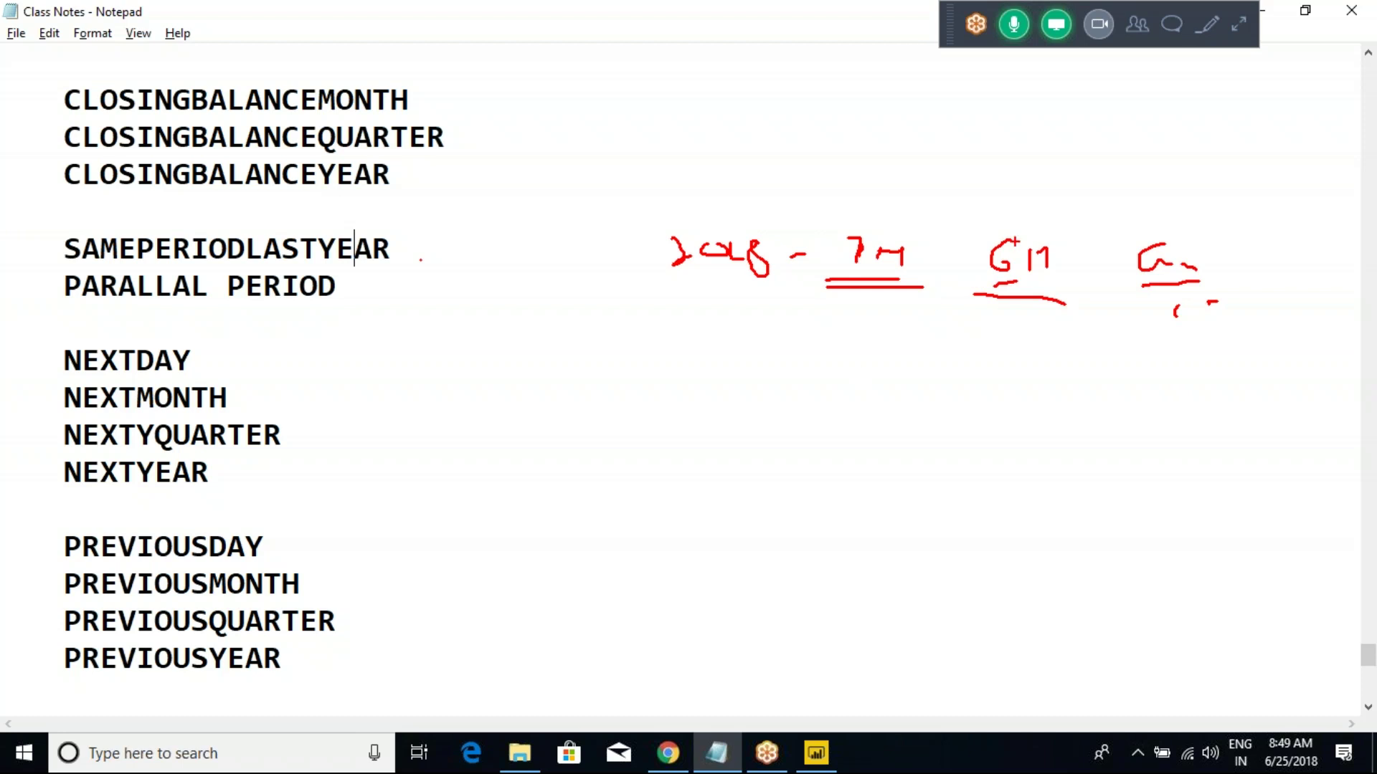
# Step: Mark the 6M note with an arrow and circle, tick the PARALLAL PERIOD line, and clear the annotations
pyautogui.moveTo(1017, 155)
pyautogui.mouseDown()
pyautogui.moveTo(1016, 231)
pyautogui.moveTo(1059, 290)
pyautogui.moveTo(1018, 250)
pyautogui.mouseUp()
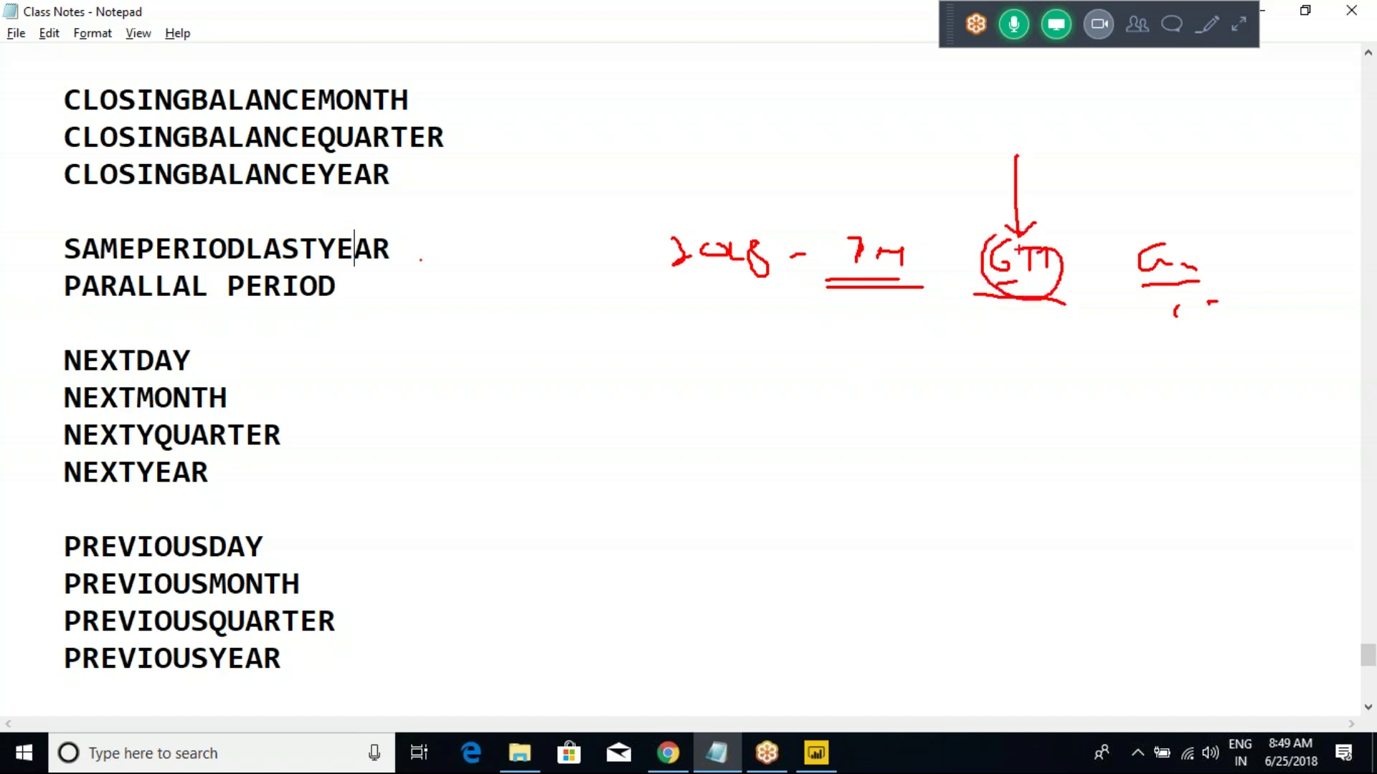
pyautogui.moveTo(418, 256); pyautogui.dragTo(541, 208)
pyautogui.press('Escape')
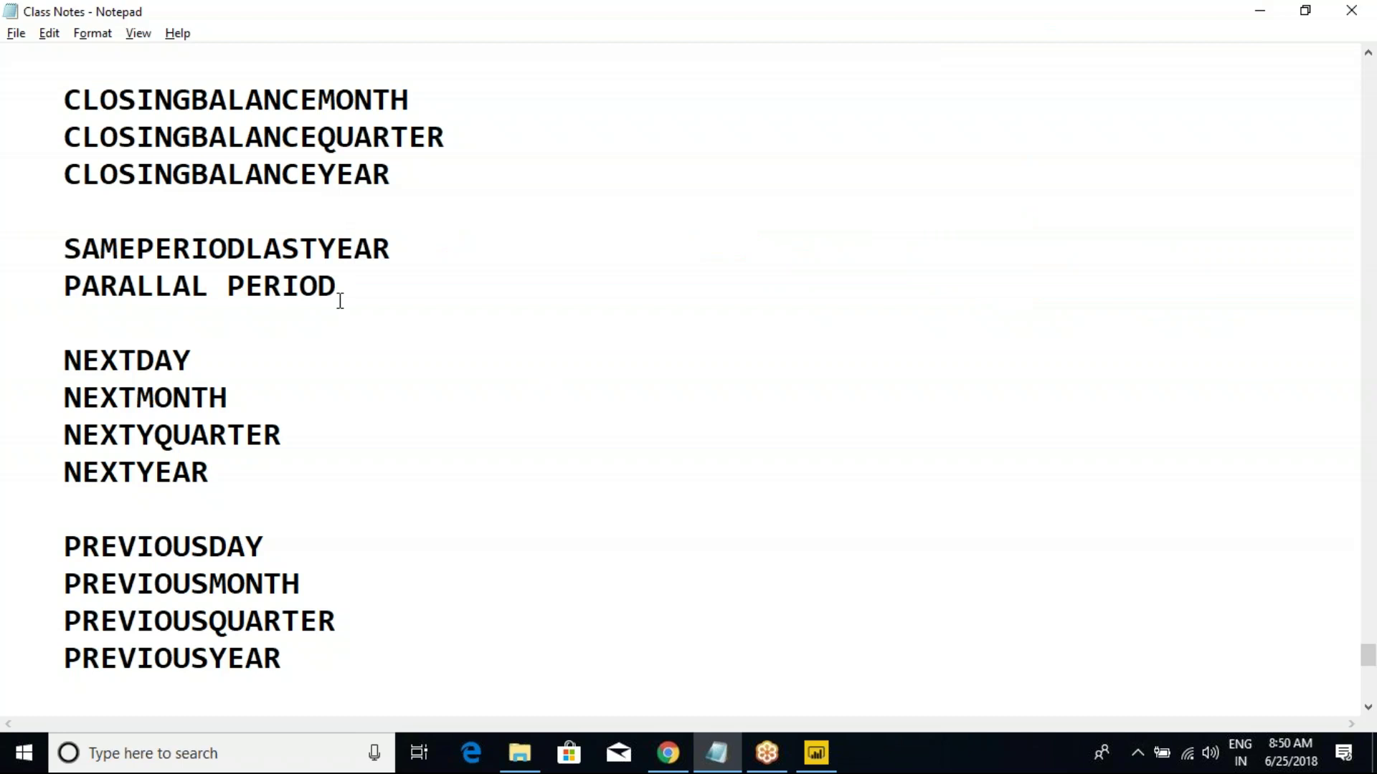
pyautogui.moveTo(337, 285)
pyautogui.mouseDown()
pyautogui.moveTo(352, 296)
pyautogui.moveTo(420, 267)
pyautogui.mouseUp()
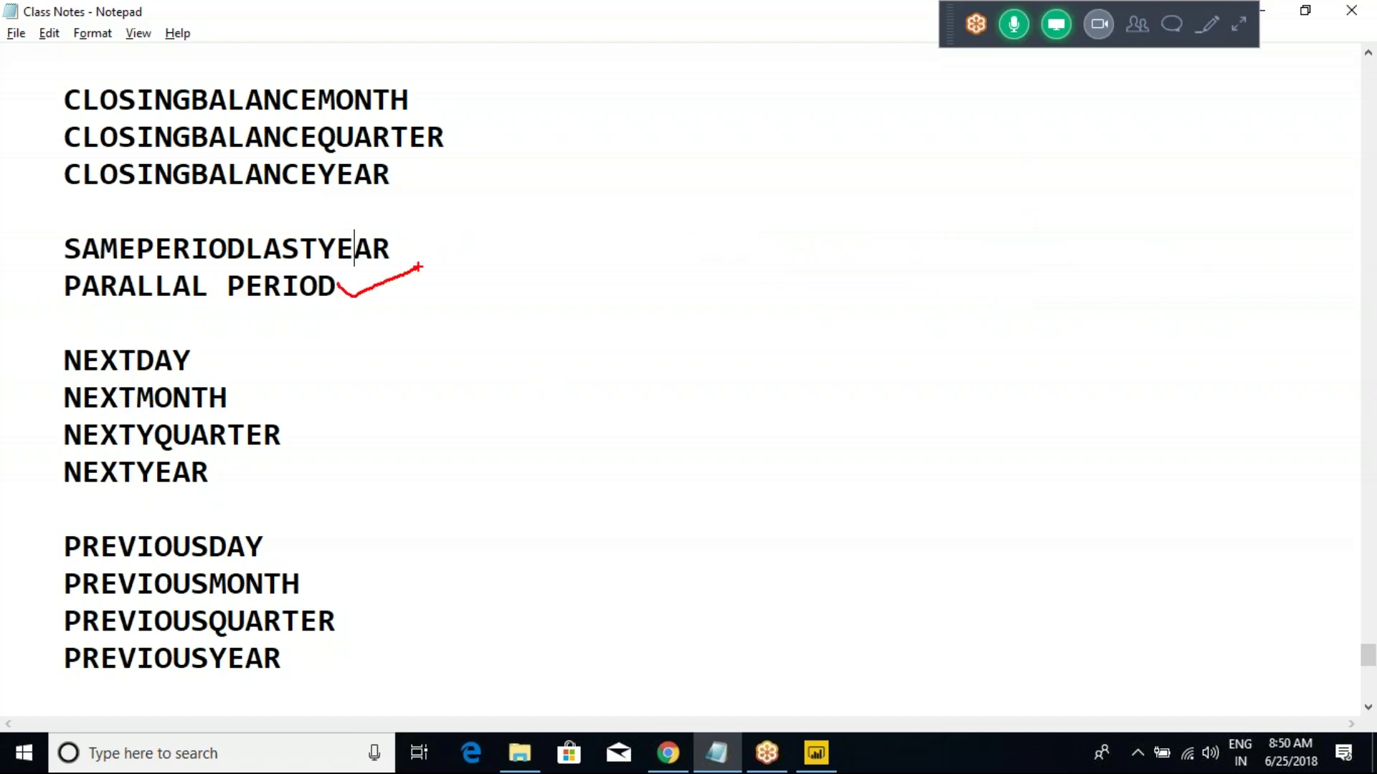
pyautogui.press('Escape')
# Step: Switch to Power BI Desktop, create a new measure in FactInternetSales, and start its formula with SAMEPERIODLASTYEAR
pyautogui.hotkey('alt', 'Tab')
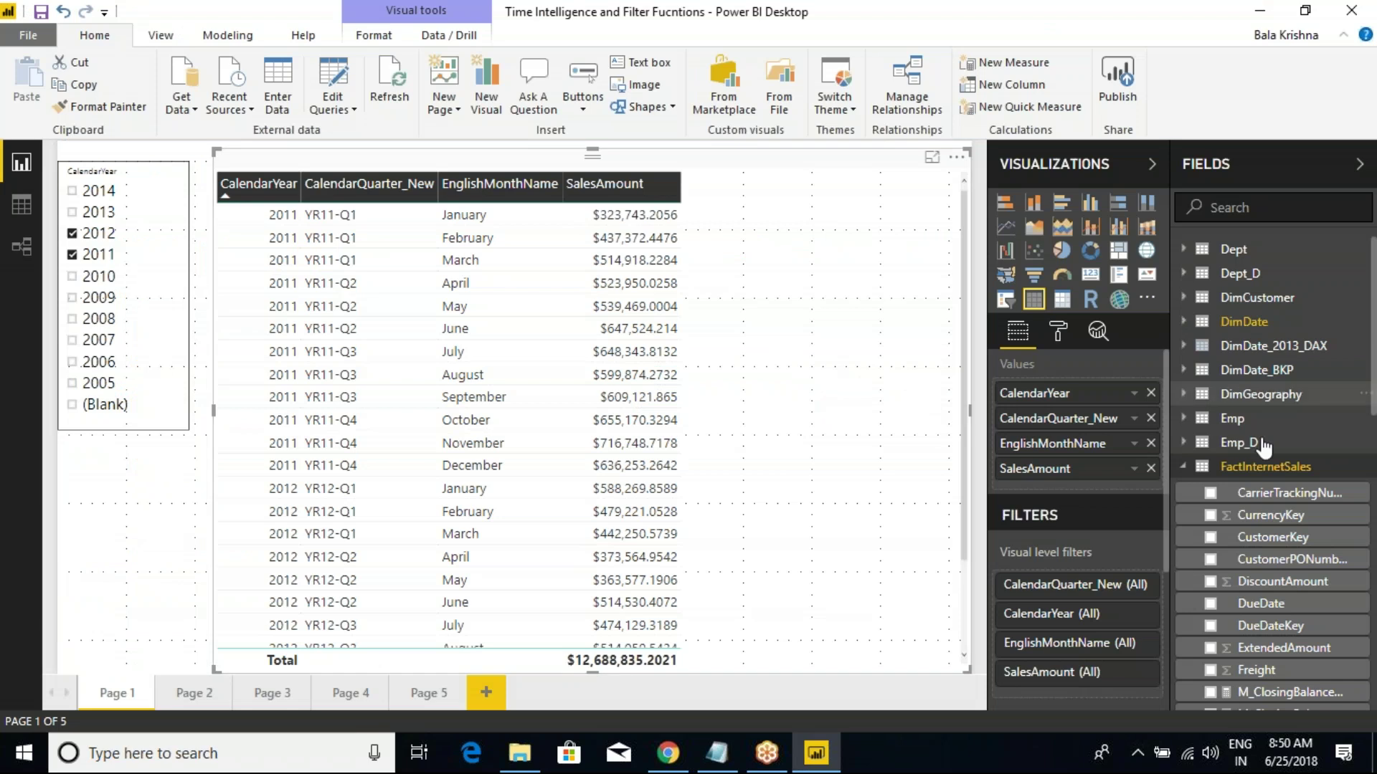
pyautogui.scroll(-3, 1244, 430)
pyautogui.rightClick(1272, 267)
pyautogui.click(1133, 285)
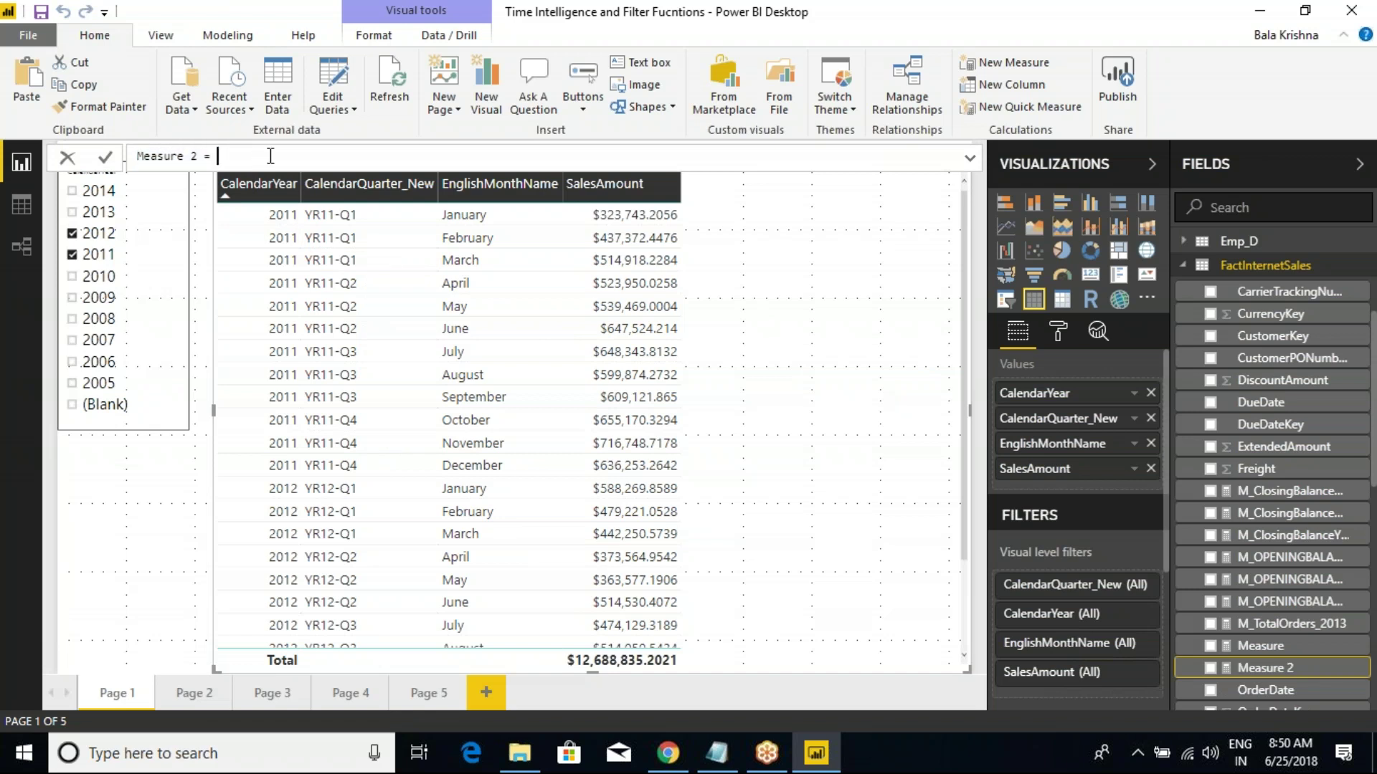
pyautogui.write('samepe')
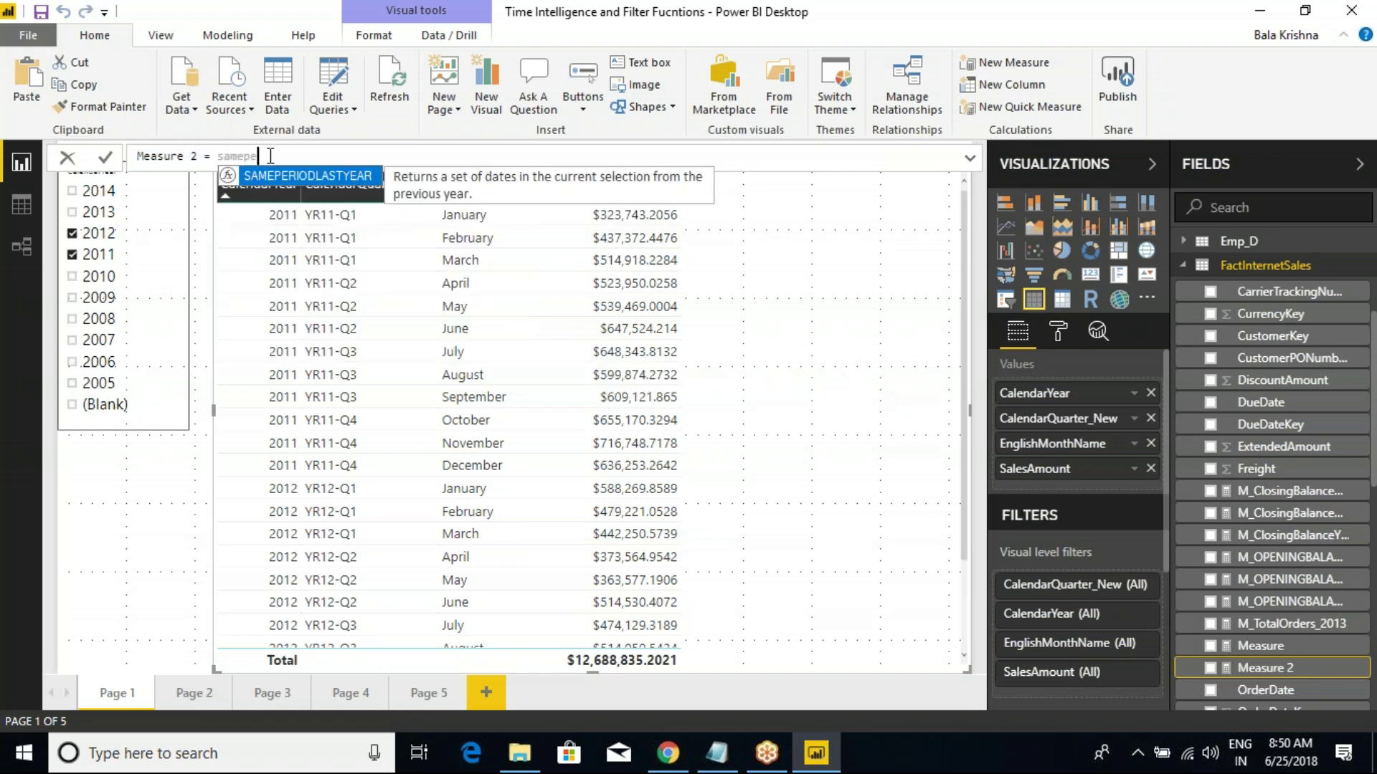
pyautogui.press('Tab')
# Step: Rename the new measure in its formula as M_SAMEPERIODLASTYEAR, reusing the copied function name
pyautogui.doubleClick(270, 156)
pyautogui.hotkey('ctrl', 'c')
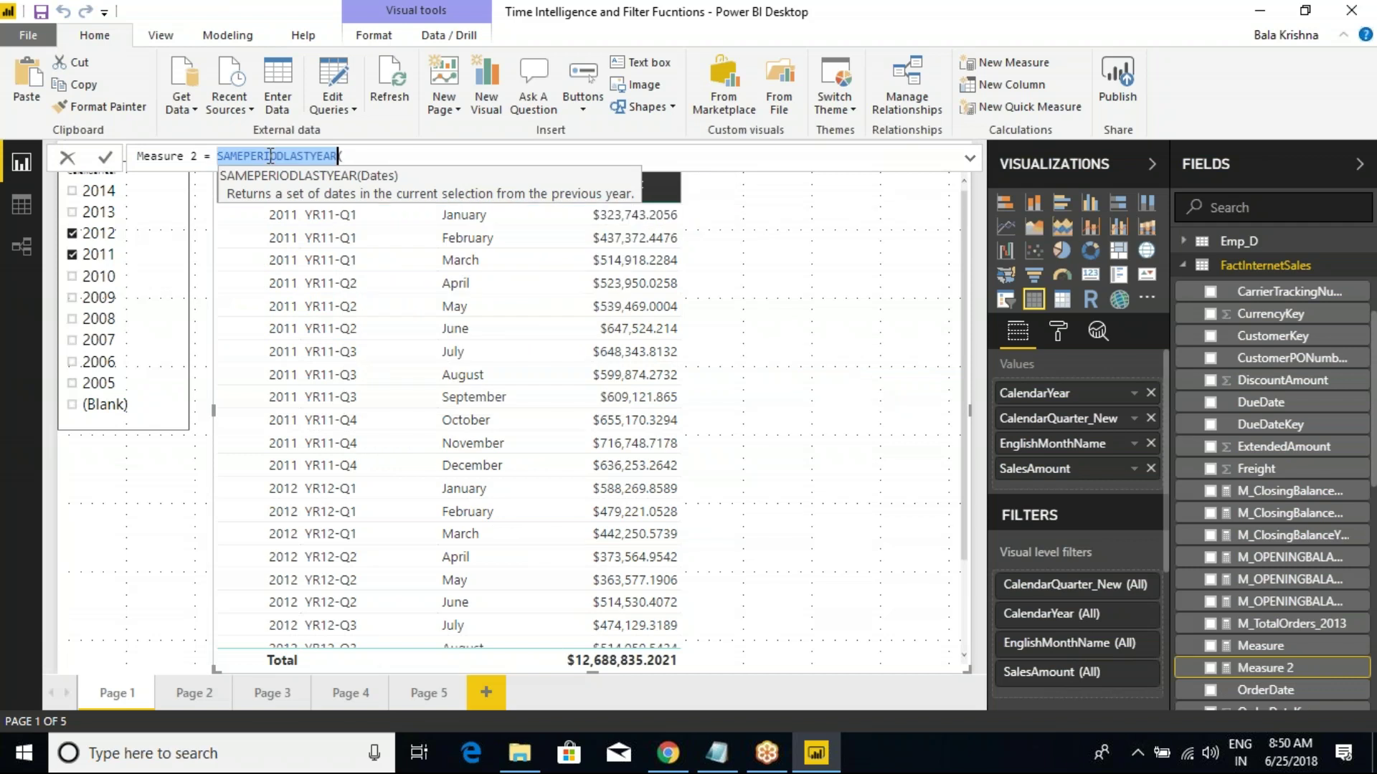
pyautogui.doubleClick(159, 156)
pyautogui.press('Delete')
pyautogui.press('Delete')
pyautogui.press('Delete')
pyautogui.write('M_')
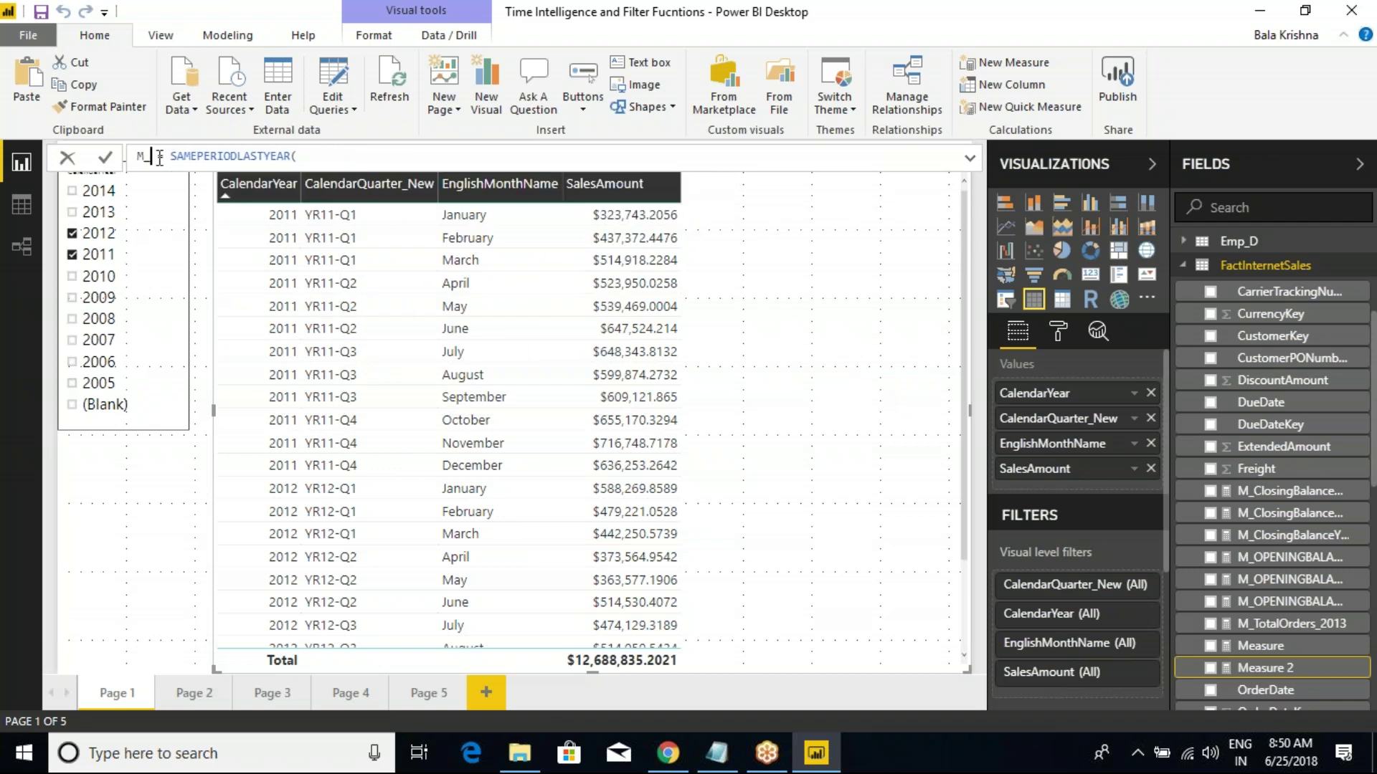
pyautogui.hotkey('ctrl', 'v')
pyautogui.click(442, 158)
# Step: Complete the formula as SAMEPERIODLASTYEAR(DimDate[FullDateAlternateKey]) and commit the measure
pyautogui.press('BackSpace')
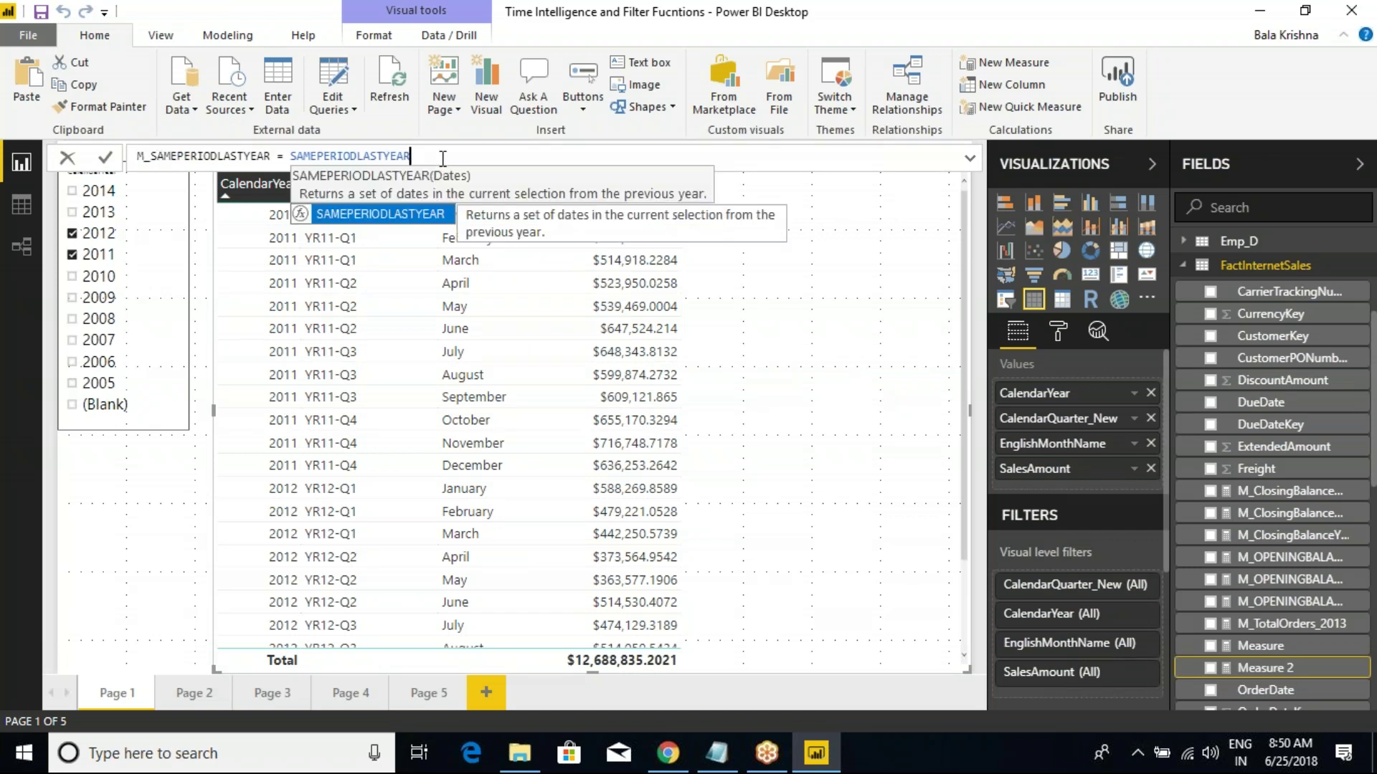
pyautogui.write('(')
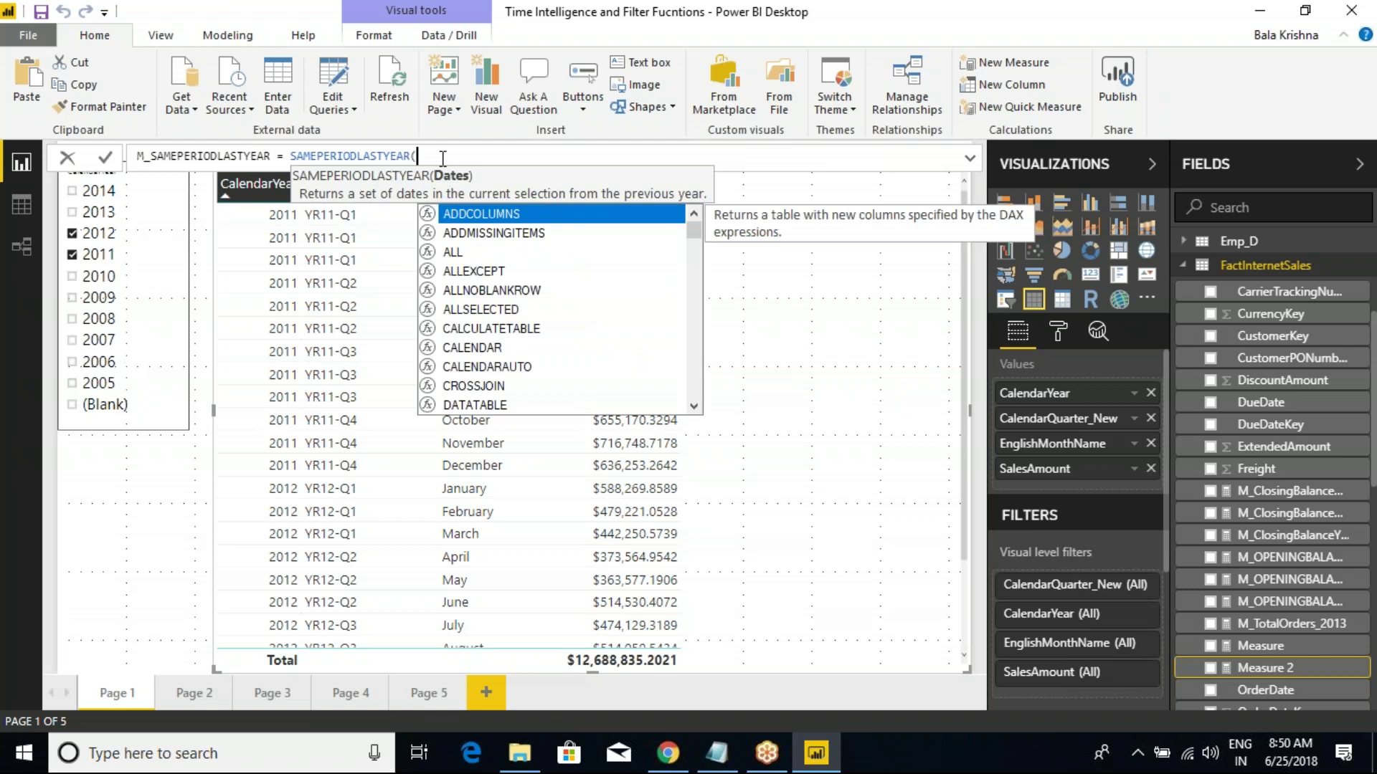
pyautogui.write('ful')
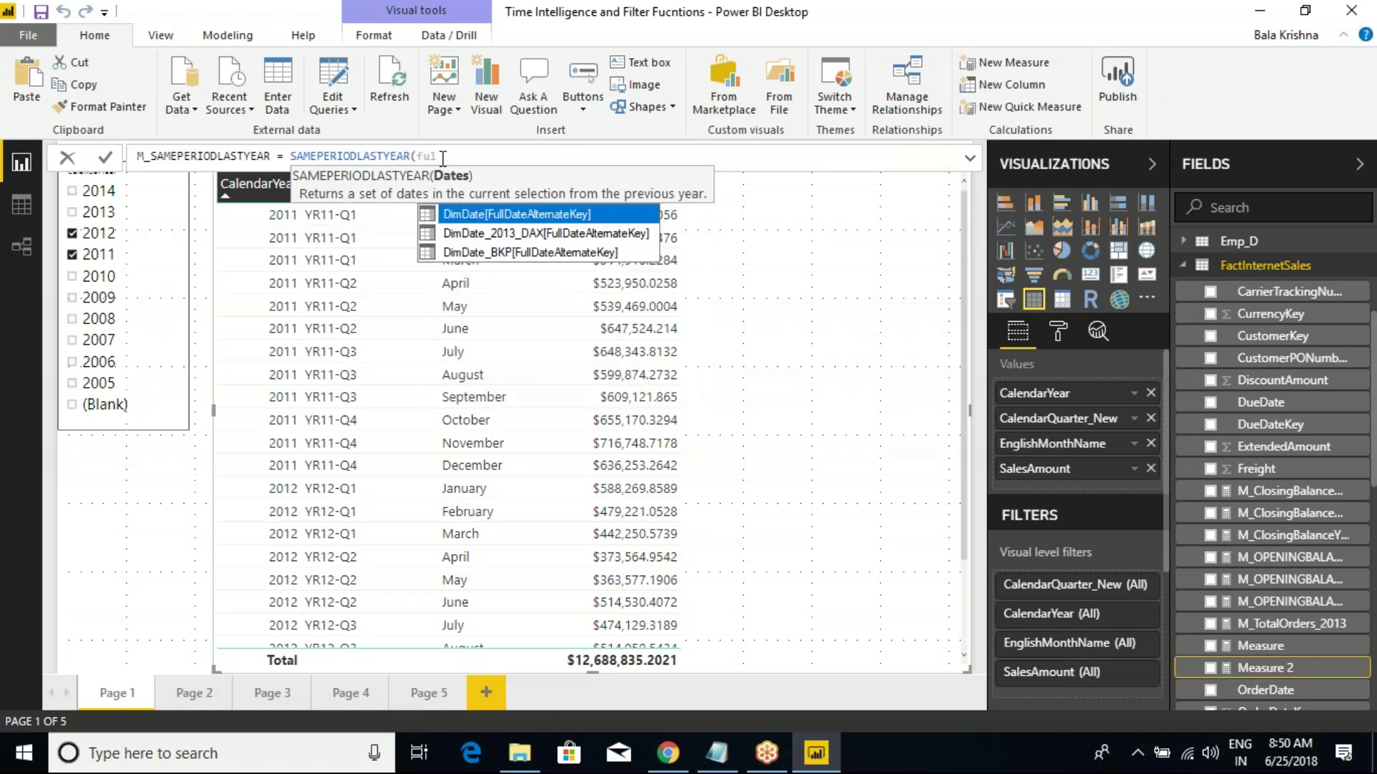
pyautogui.press('Tab')
pyautogui.write(')')
pyautogui.press('Return')
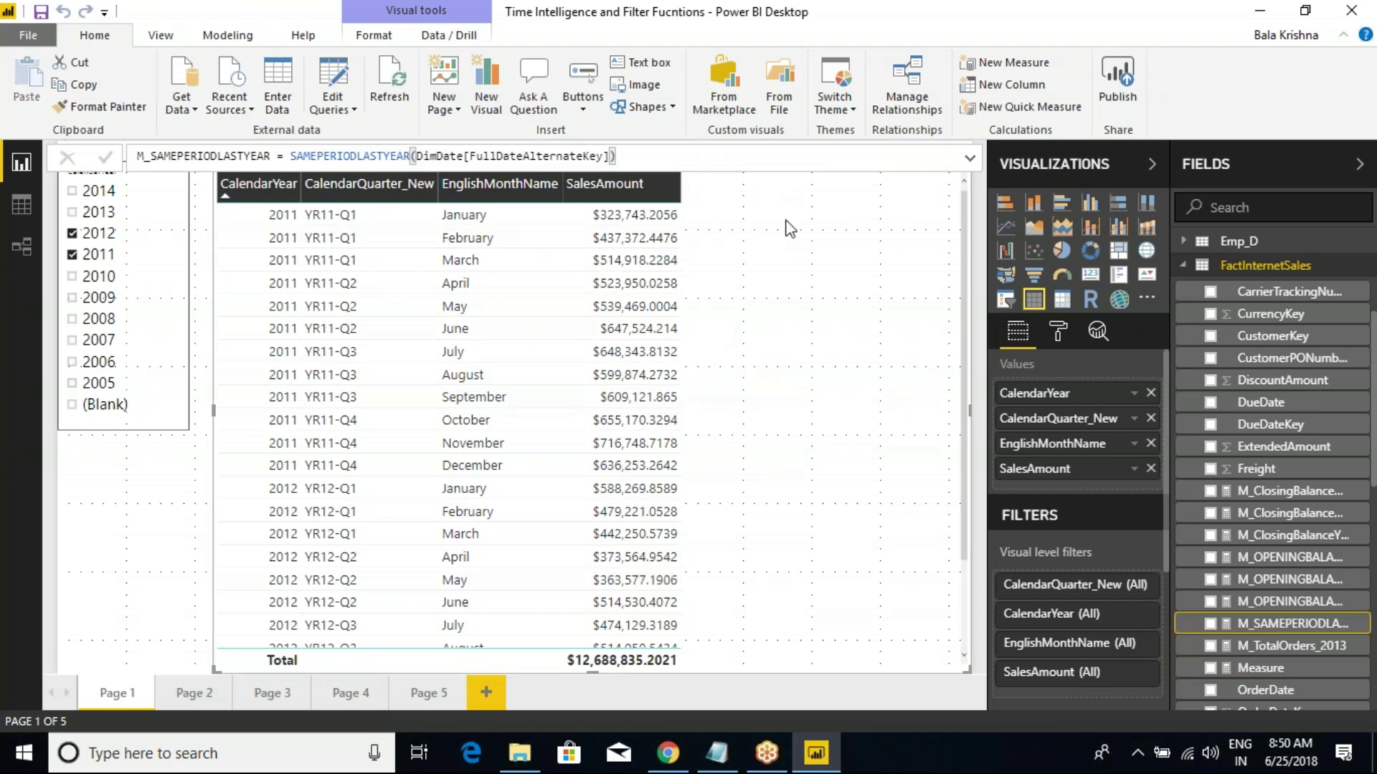
# Step: Try to add the M_SAMEPERIODLASTYEAR measure to the sales table visual, and remove it again
pyautogui.click(809, 254)
pyautogui.click(793, 227)
pyautogui.scroll(-1, 1272, 466)
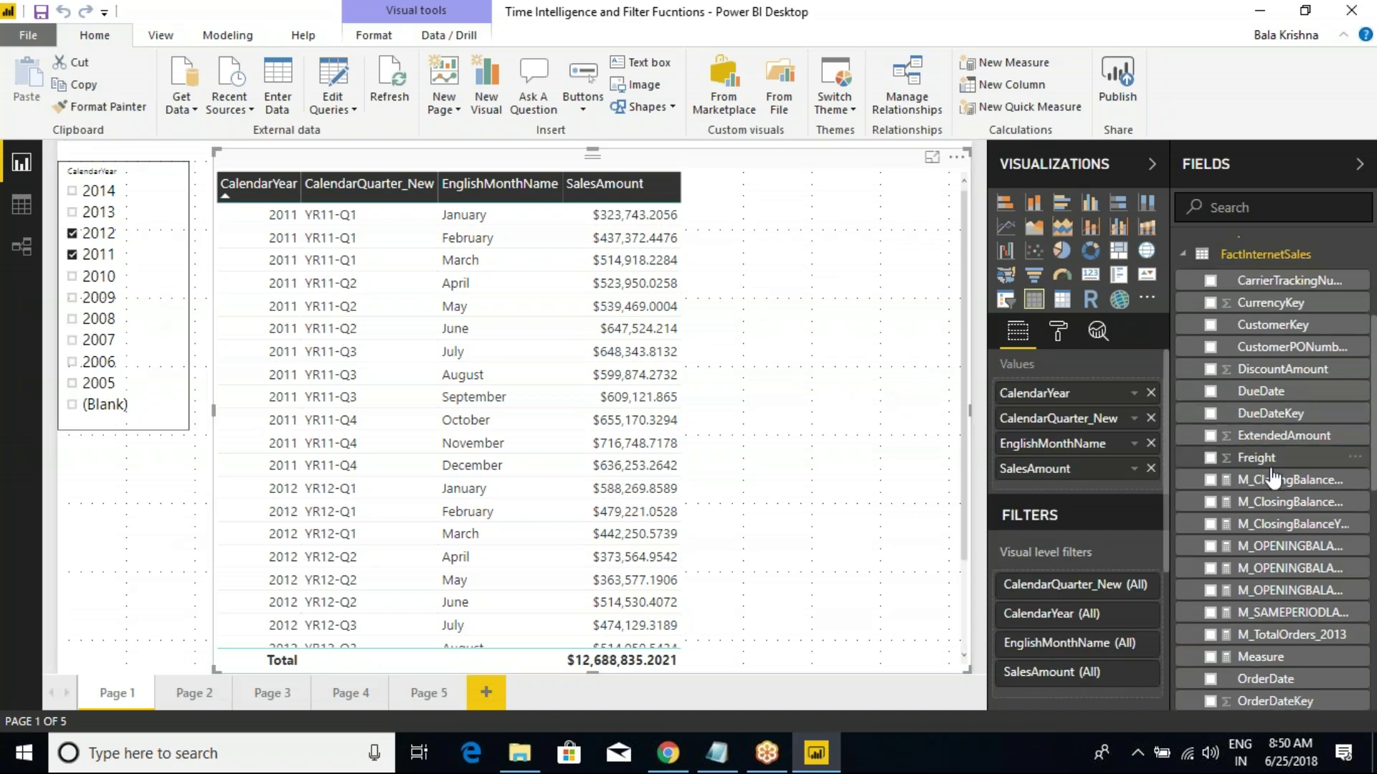
pyautogui.scroll(-5, 1273, 477)
pyautogui.scroll(-3, 1287, 433)
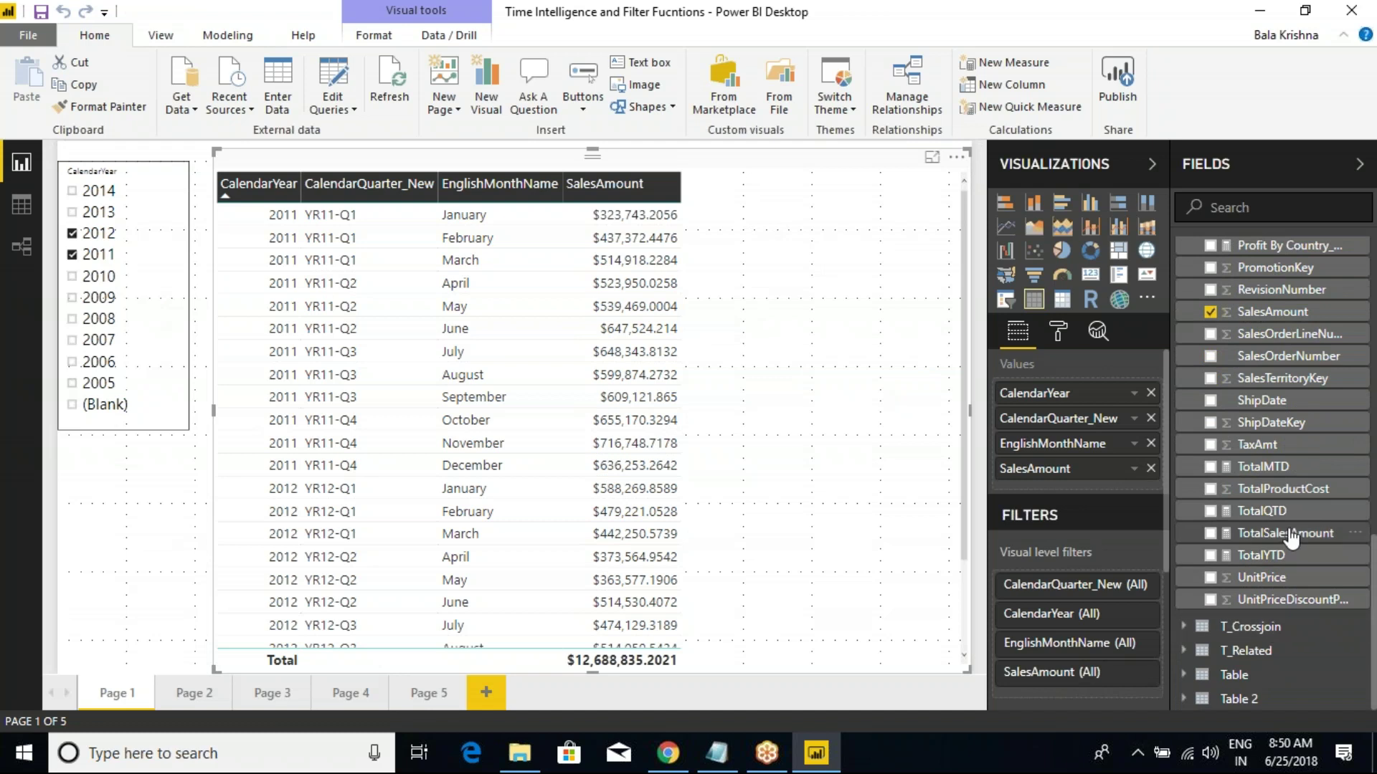
pyautogui.scroll(12, 1288, 536)
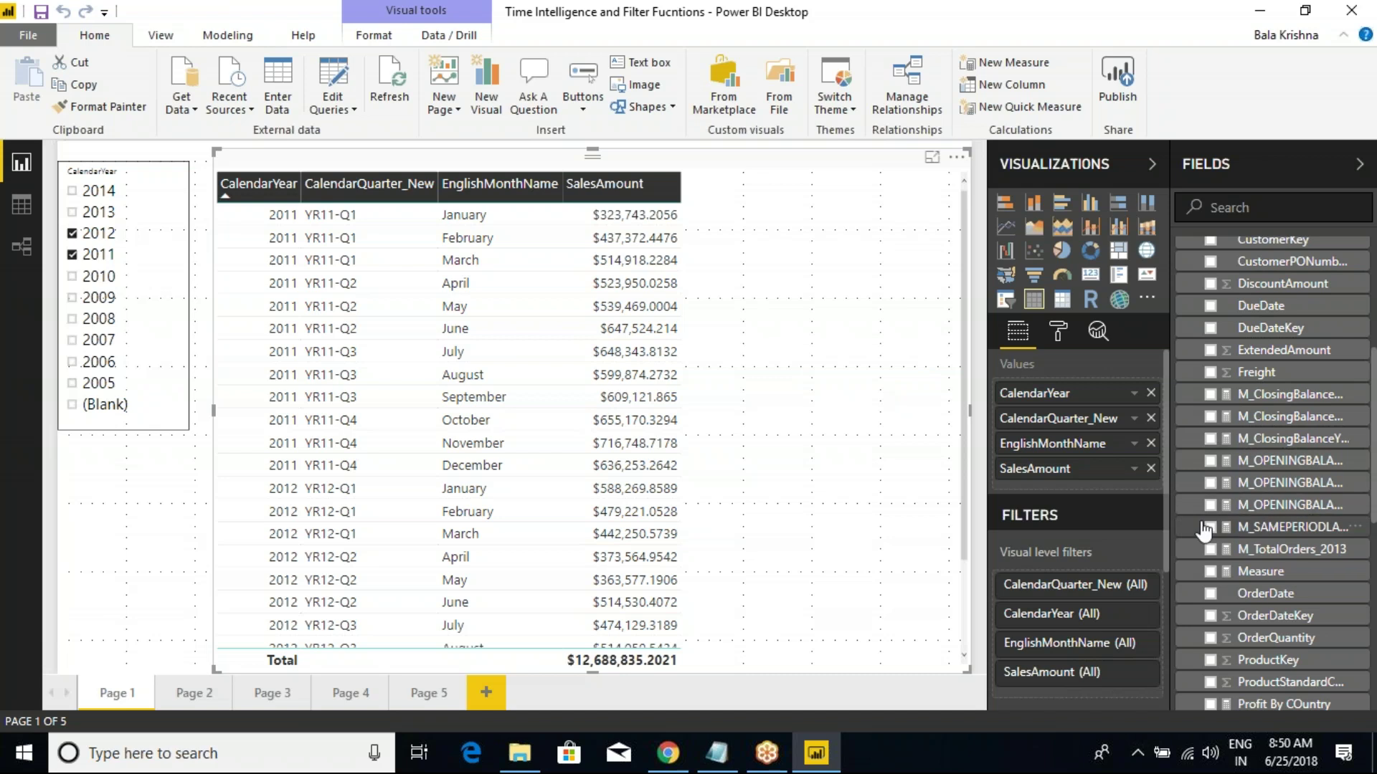
pyautogui.moveTo(1171, 538); pyautogui.dragTo(1041, 491)
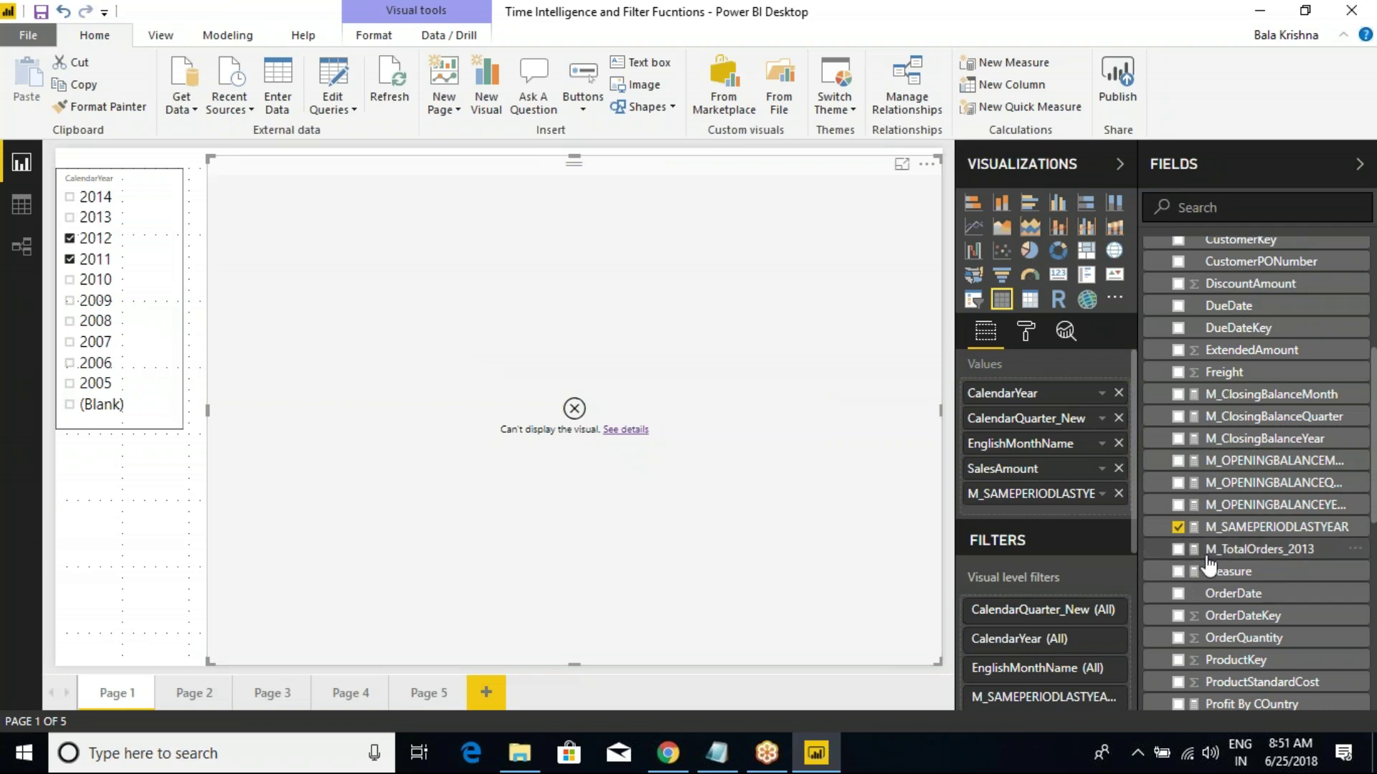
pyautogui.click(1177, 527)
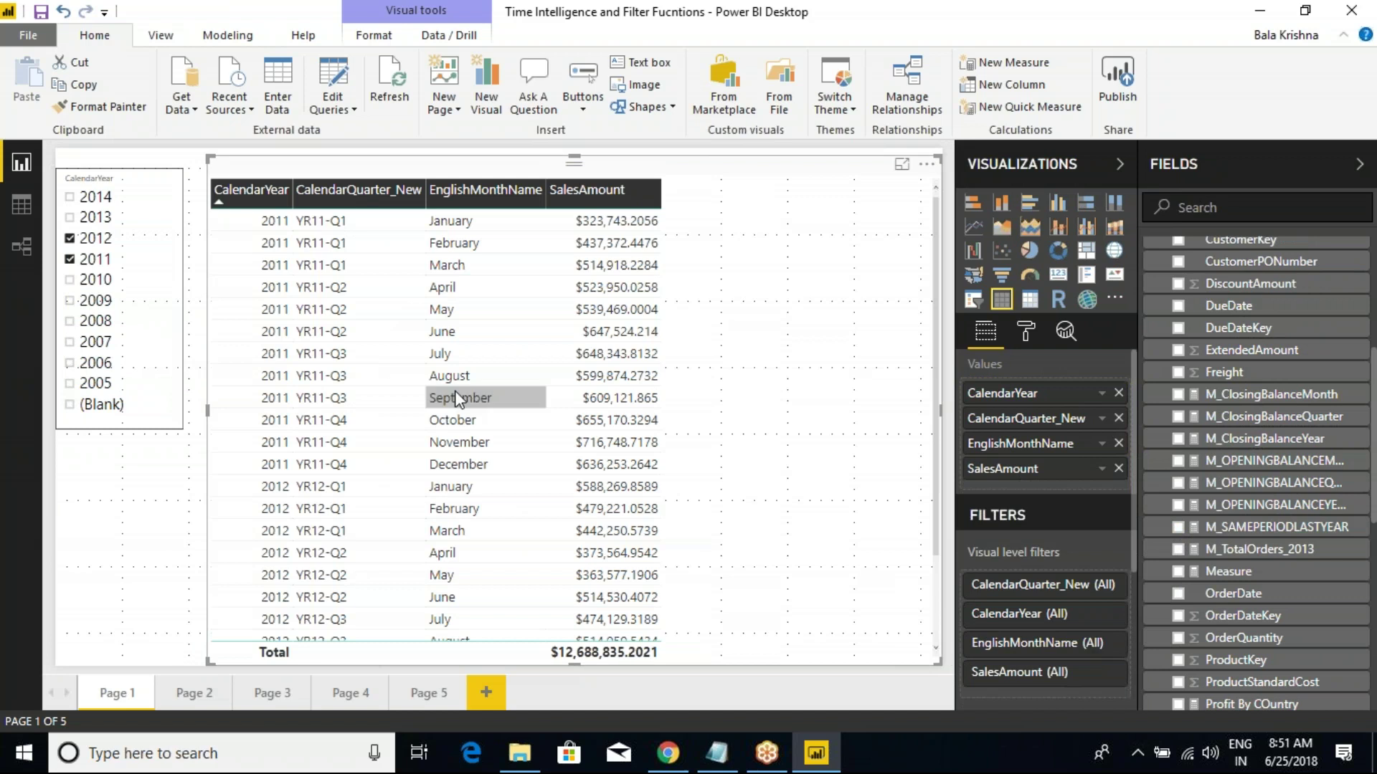
# Step: Open the M_SAMEPERIODLASTYEAR formula and insert CALCULATE( in front of SAMEPERIODLASTYEAR
pyautogui.click(1284, 529)
pyautogui.moveTo(290, 156); pyautogui.dragTo(646, 160)
pyautogui.click(634, 162)
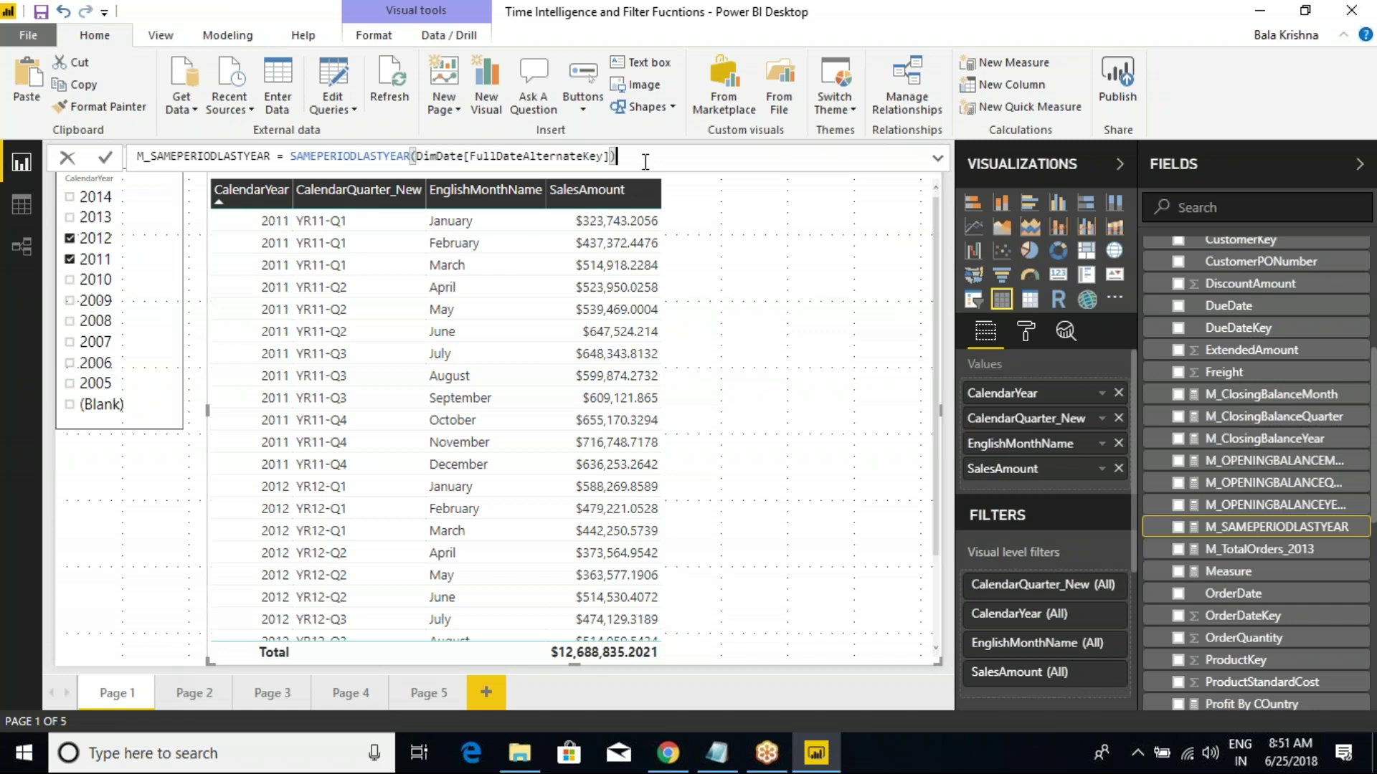
pyautogui.click(291, 156)
pyautogui.write('CALCULATE(')
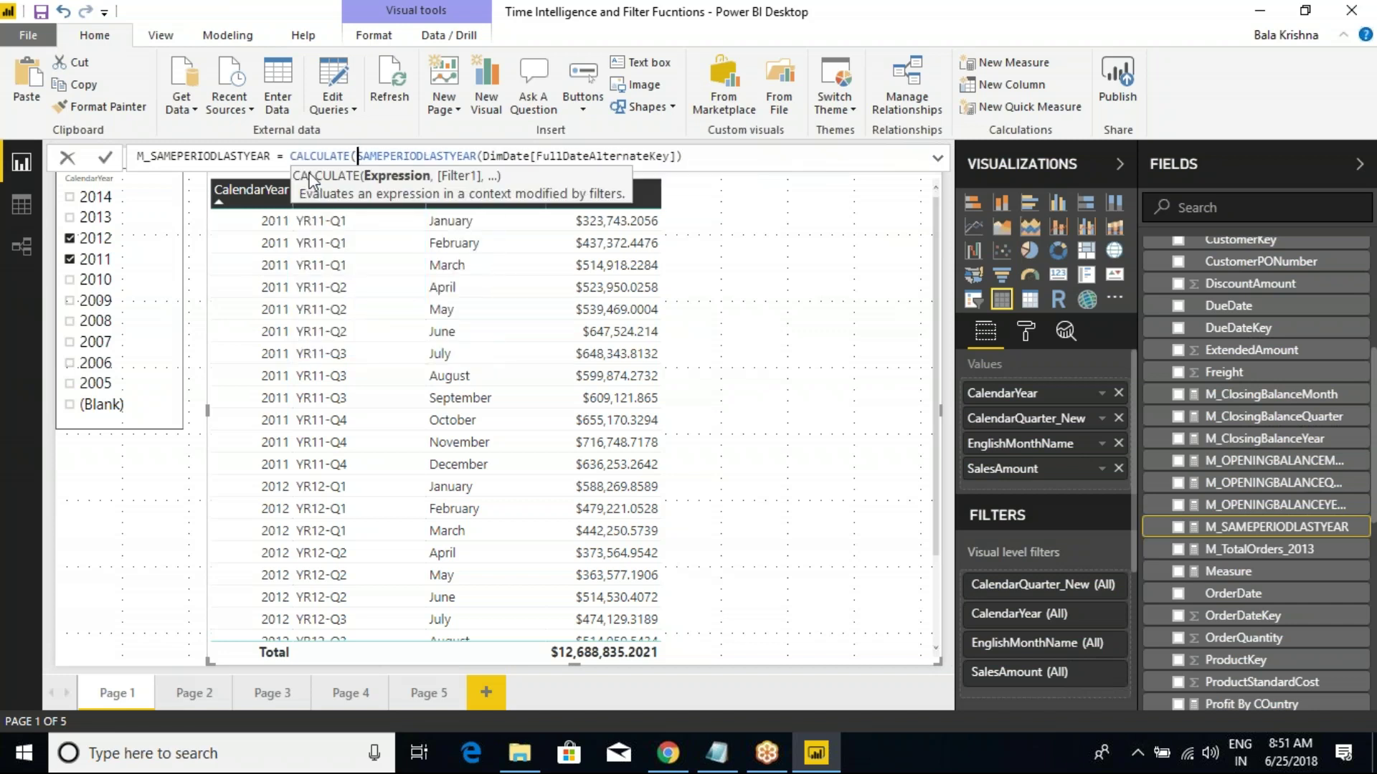
pyautogui.write('SALES')
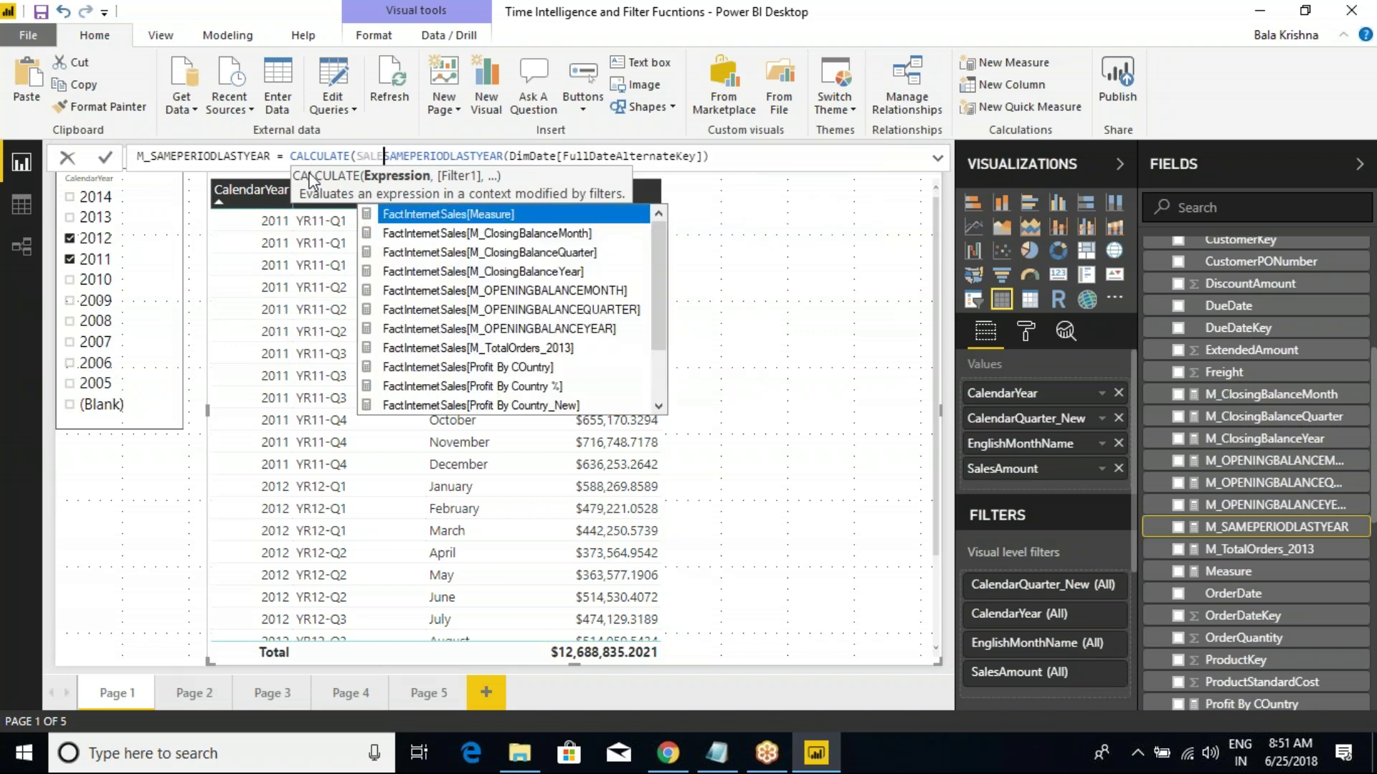
pyautogui.press('BackSpace')
pyautogui.press('BackSpace')
pyautogui.press('BackSpace')
pyautogui.press('BackSpace')
pyautogui.press('BackSpace')
pyautogui.write('[TotalSalesAmount')
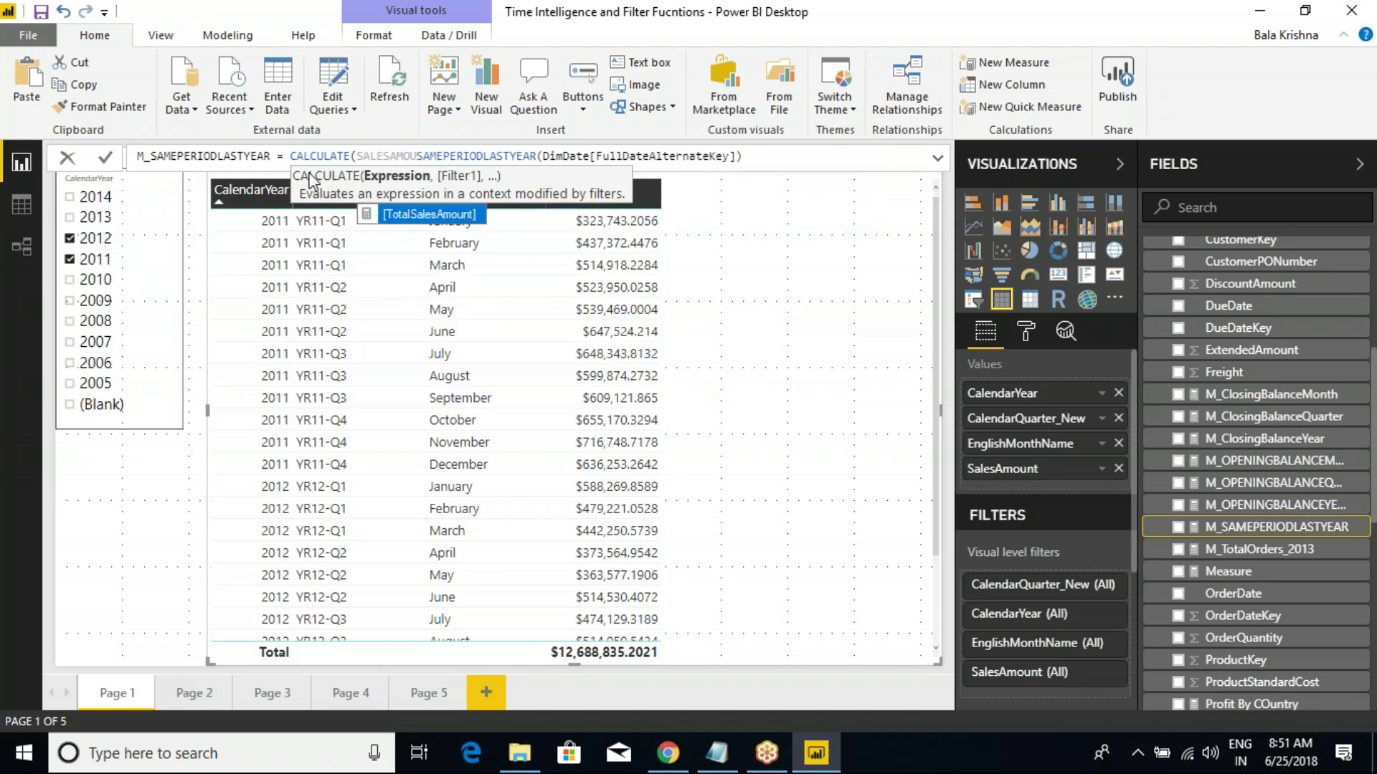
pyautogui.press('BackSpace')
pyautogui.press('BackSpace')
pyautogui.press('BackSpace')
pyautogui.press('BackSpace')
pyautogui.press('BackSpace')
pyautogui.press('BackSpace')
pyautogui.press('BackSpace')
pyautogui.press('BackSpace')
pyautogui.press('BackSpace')
pyautogui.press('BackSpace')
pyautogui.press('BackSpace')
pyautogui.press('BackSpace')
pyautogui.press('BackSpace')
pyautogui.press('BackSpace')
pyautogui.press('BackSpace')
pyautogui.press('BackSpace')
pyautogui.press('BackSpace')
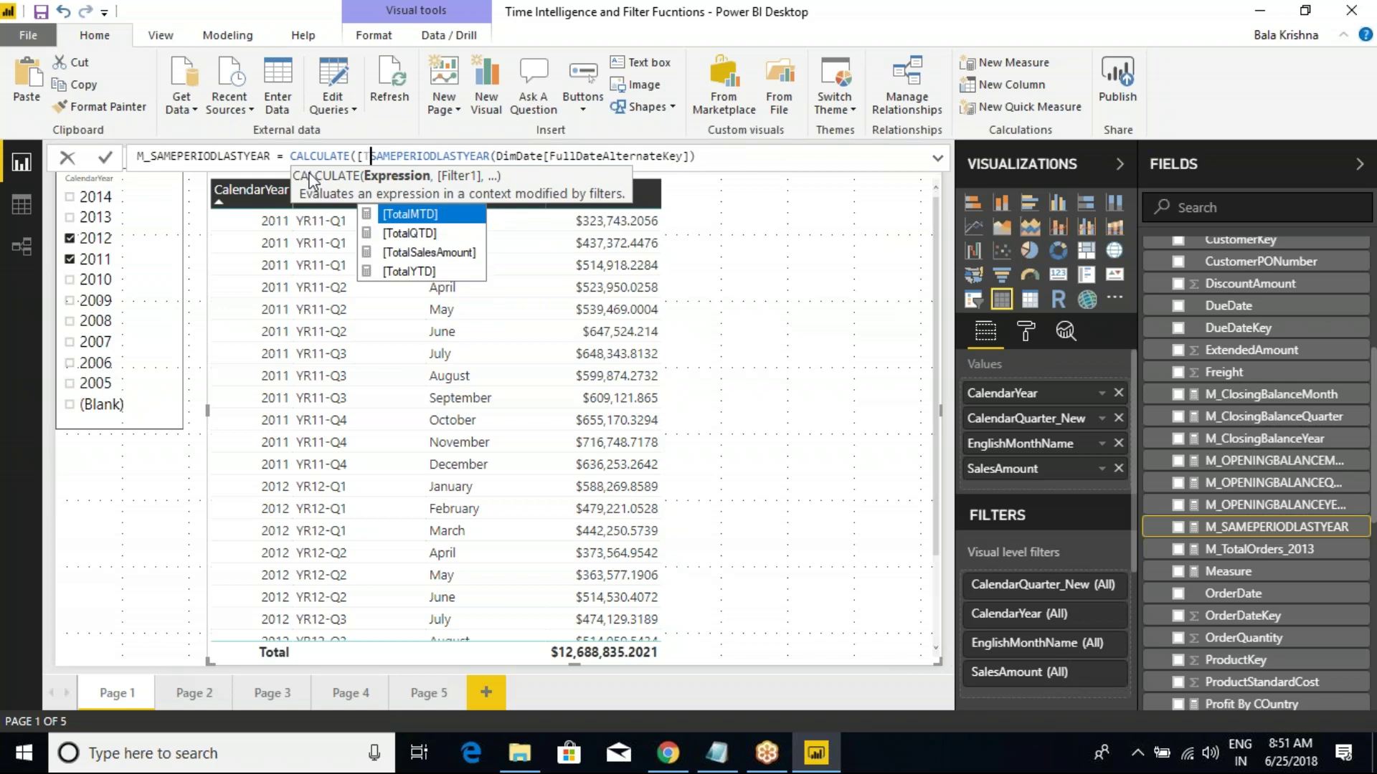
# Step: Enter SUM(FactInternetSales[SalesAmount]) as the CALCULATE expression, separated by a comma from the SAMEPERIODLASTYEAR filter
pyautogui.write(',')
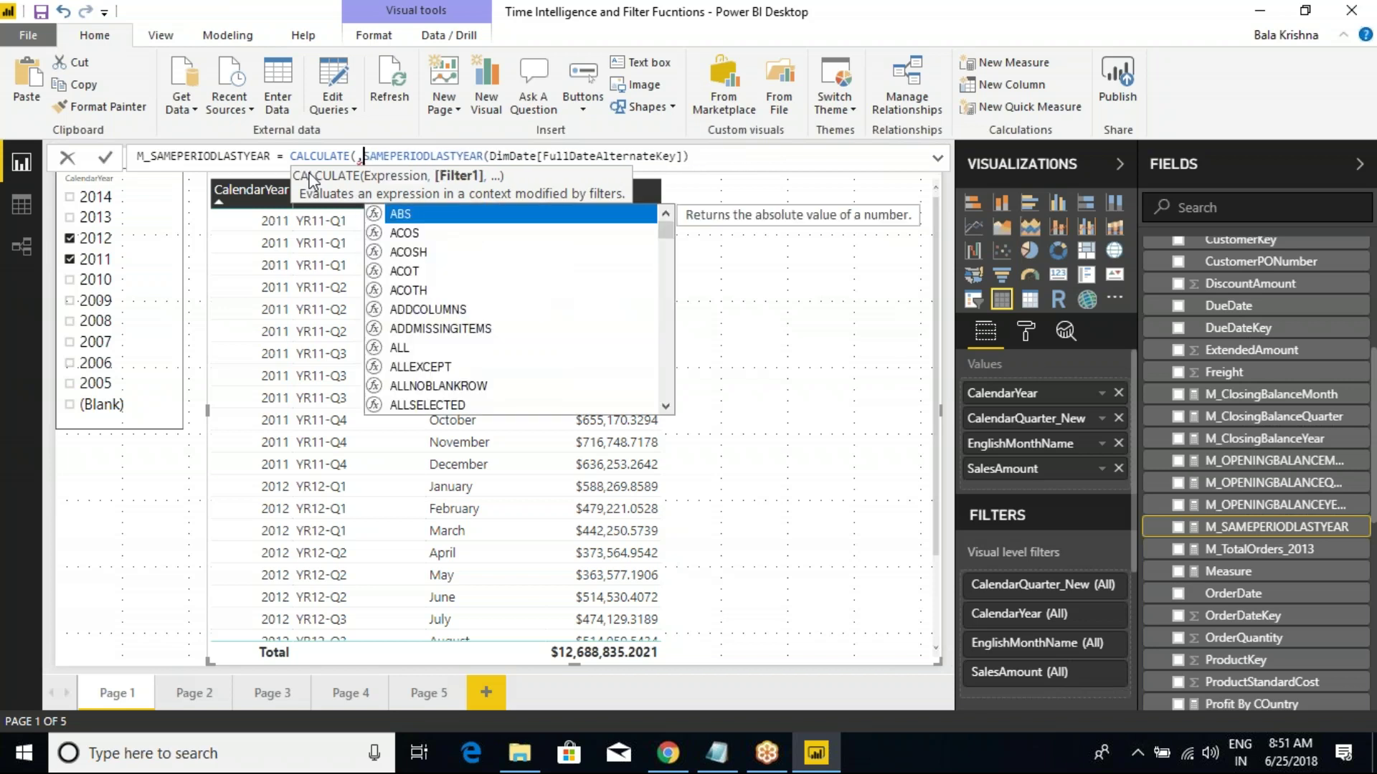
pyautogui.press('BackSpace')
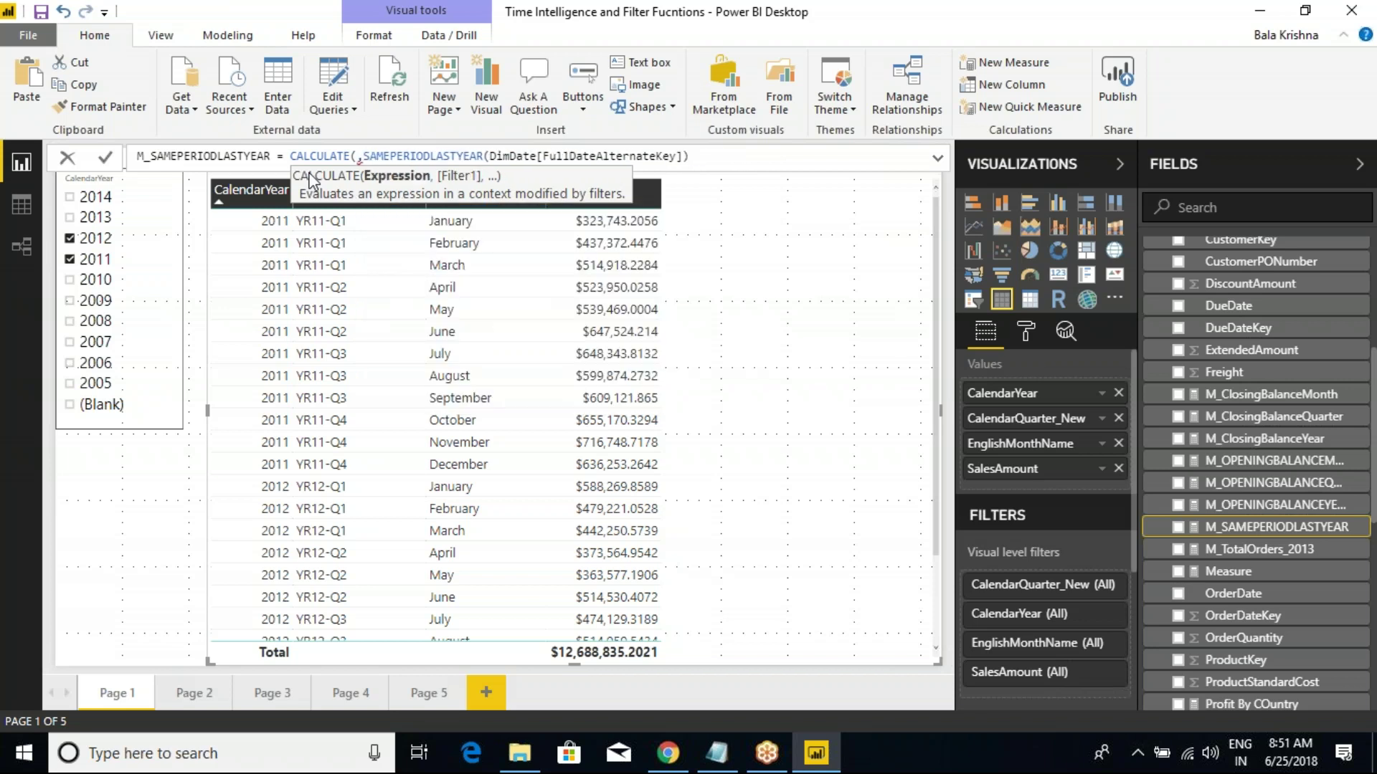
pyautogui.write('SUM(SALE')
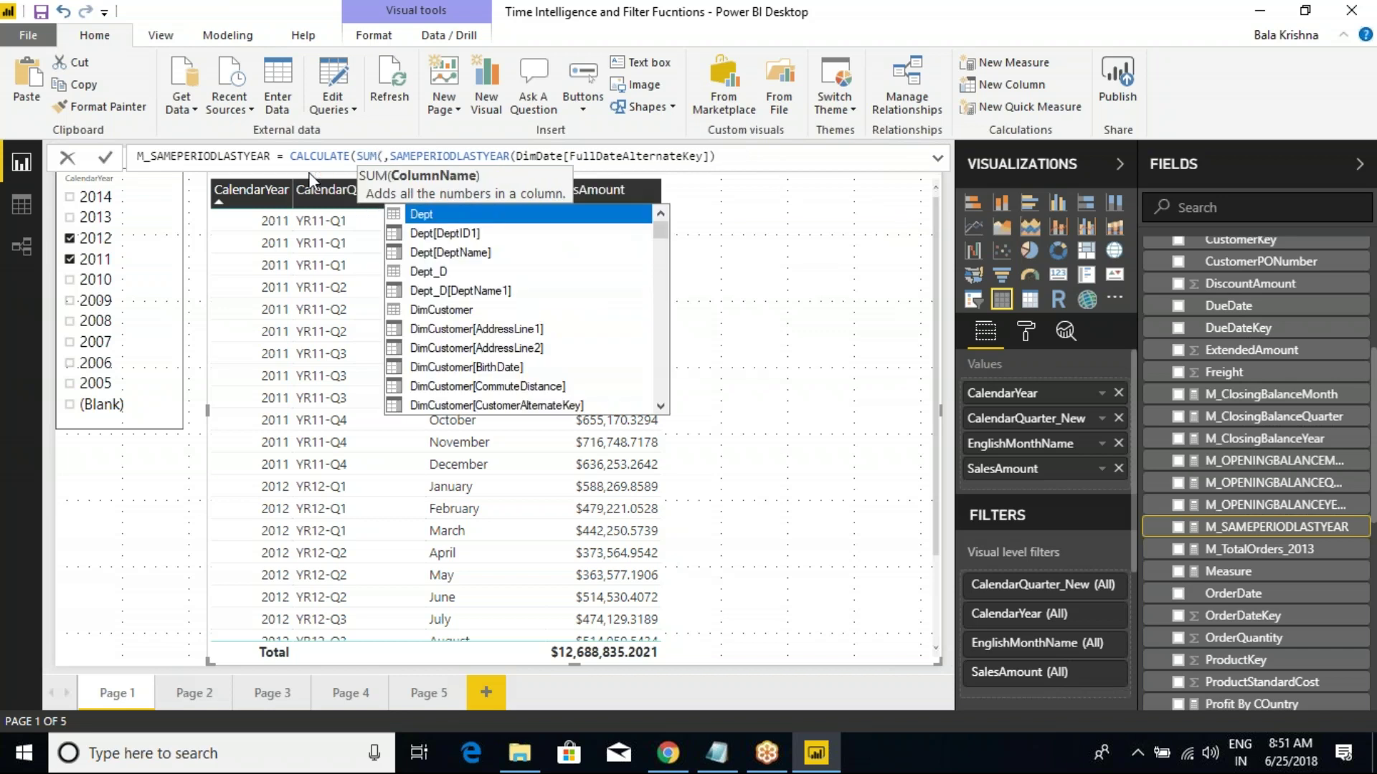
pyautogui.write('SAMOUT')
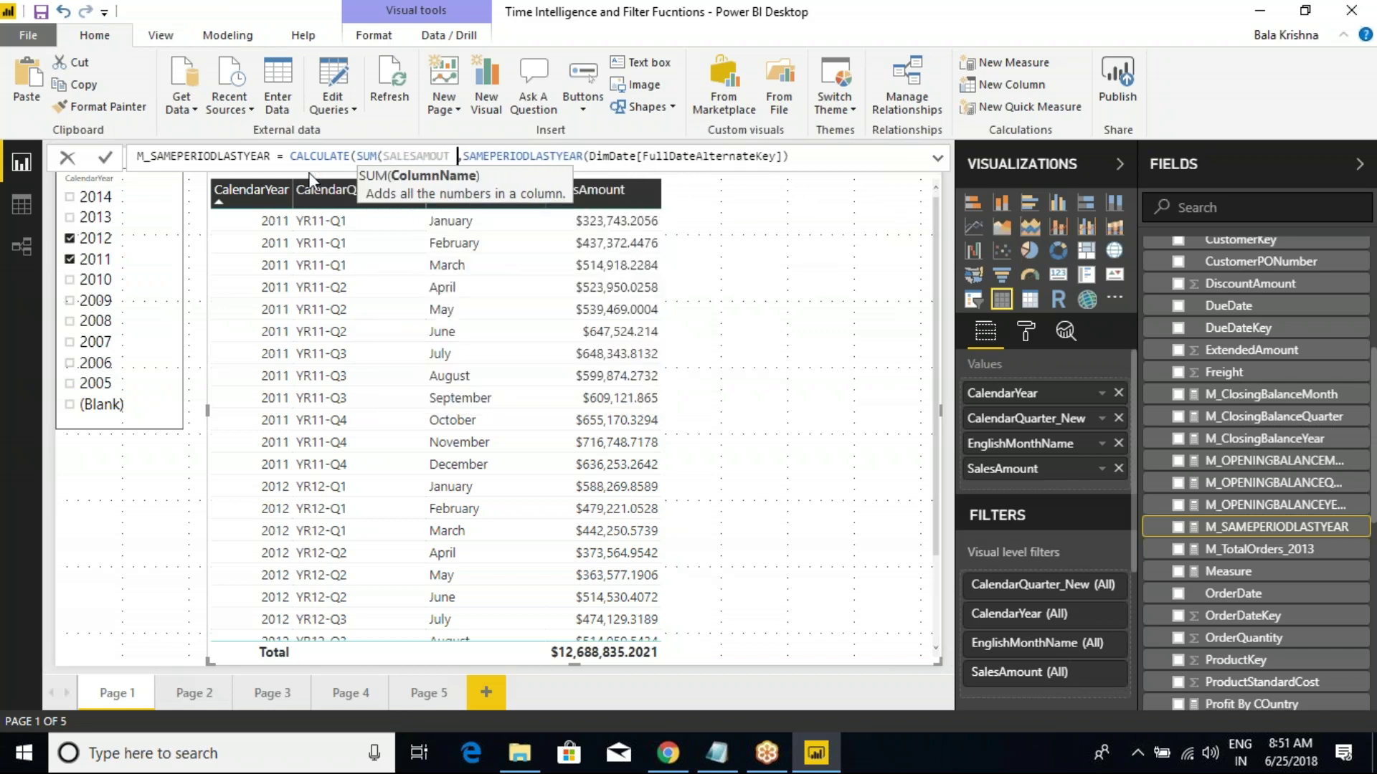
pyautogui.press('BackSpace')
pyautogui.press('BackSpace')
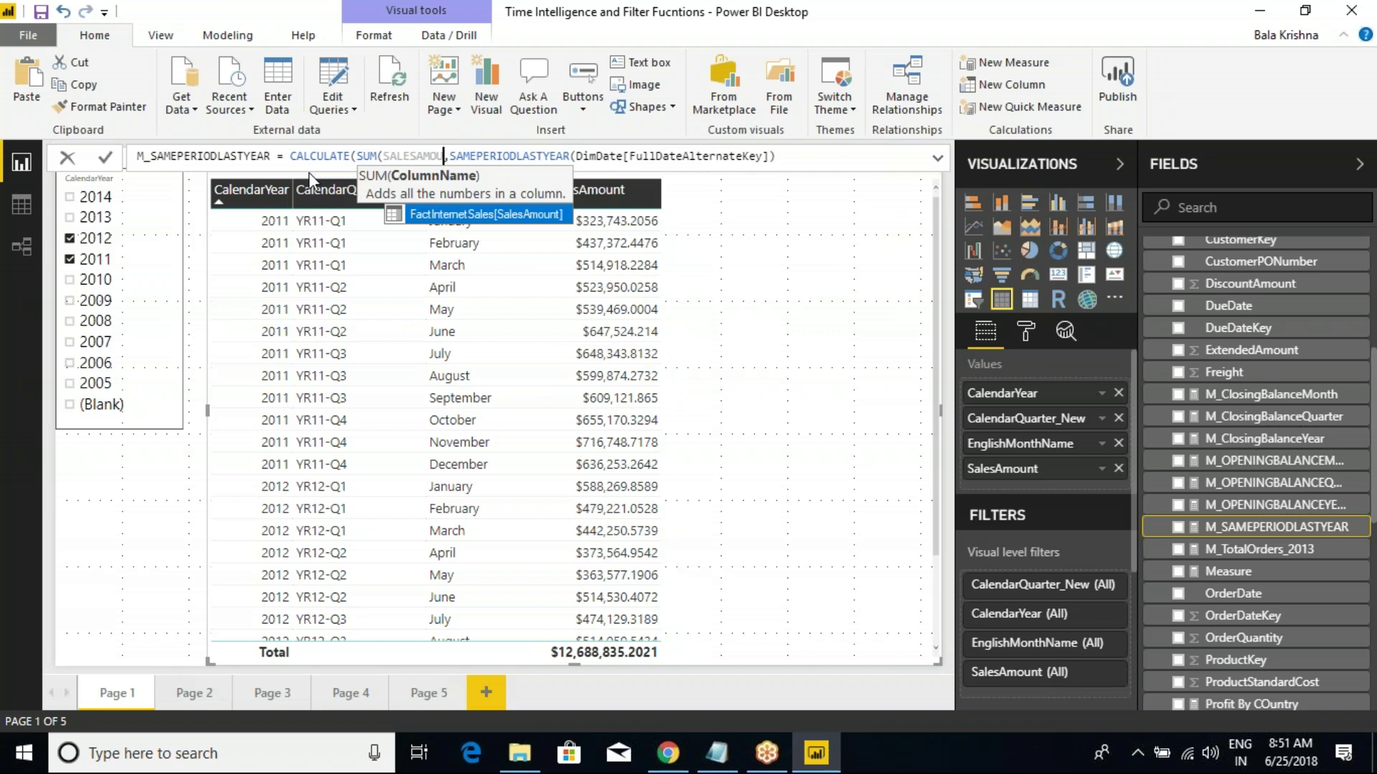
pyautogui.press('Tab')
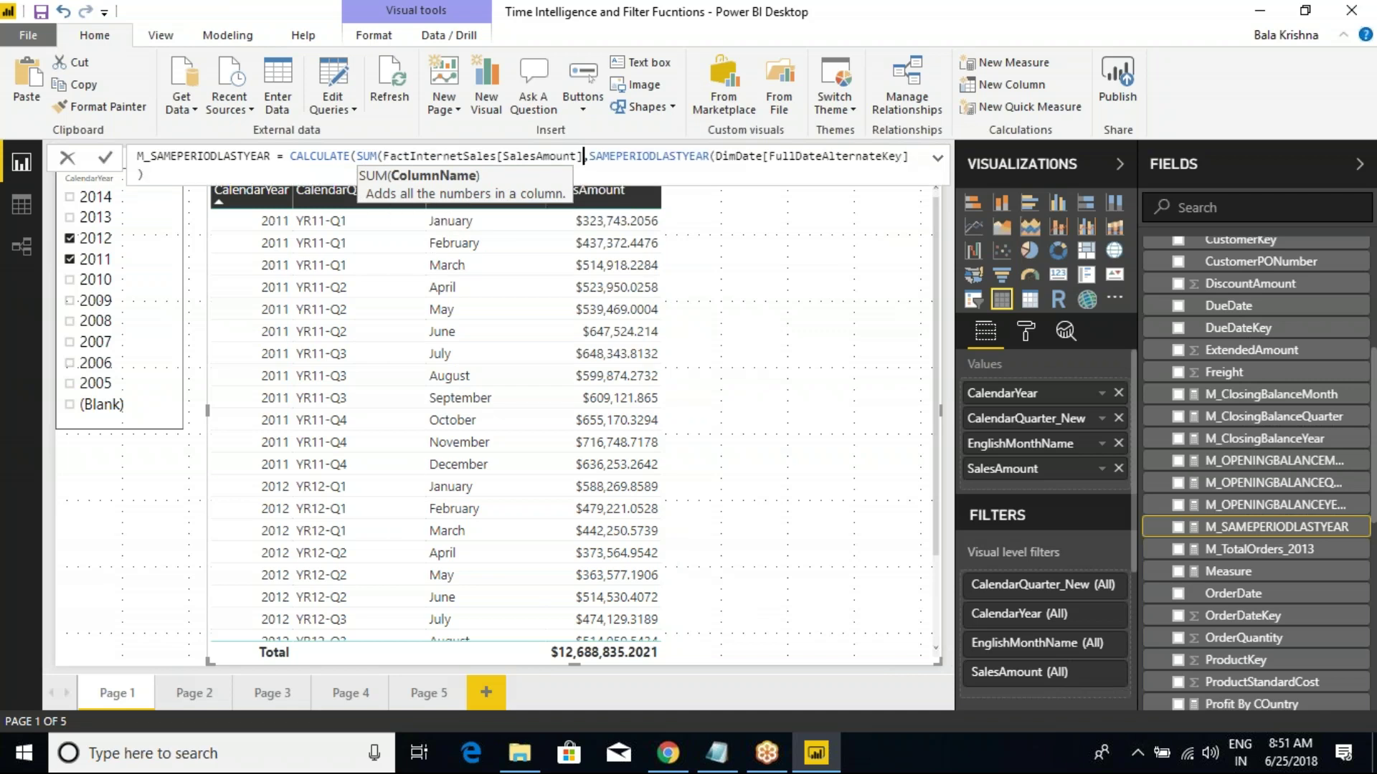
pyautogui.write(')')
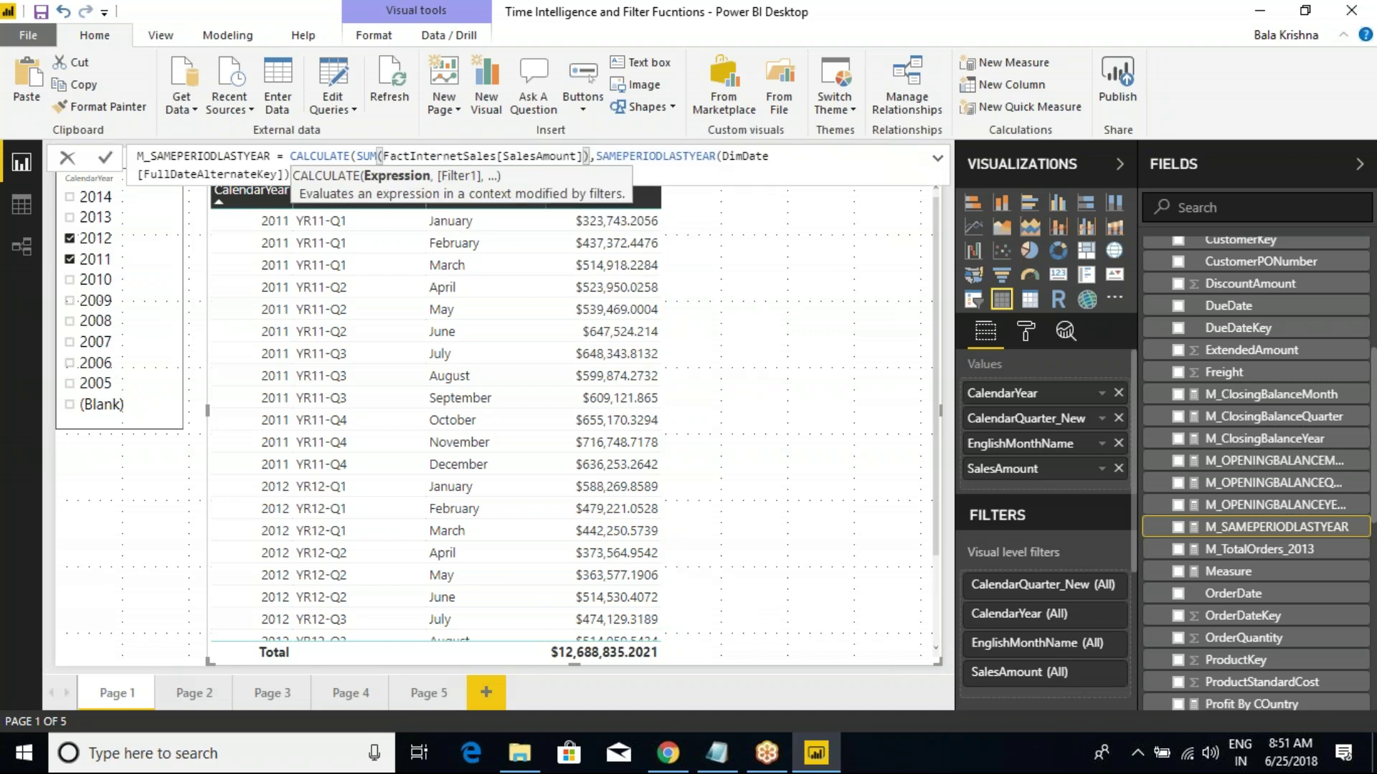
# Step: Add the closing parentheses after DimDate in the formula, delete the leftover [FullDateAlternateKey] text behind them, and commit the measure
pyautogui.click(815, 158)
pyautogui.write(')')
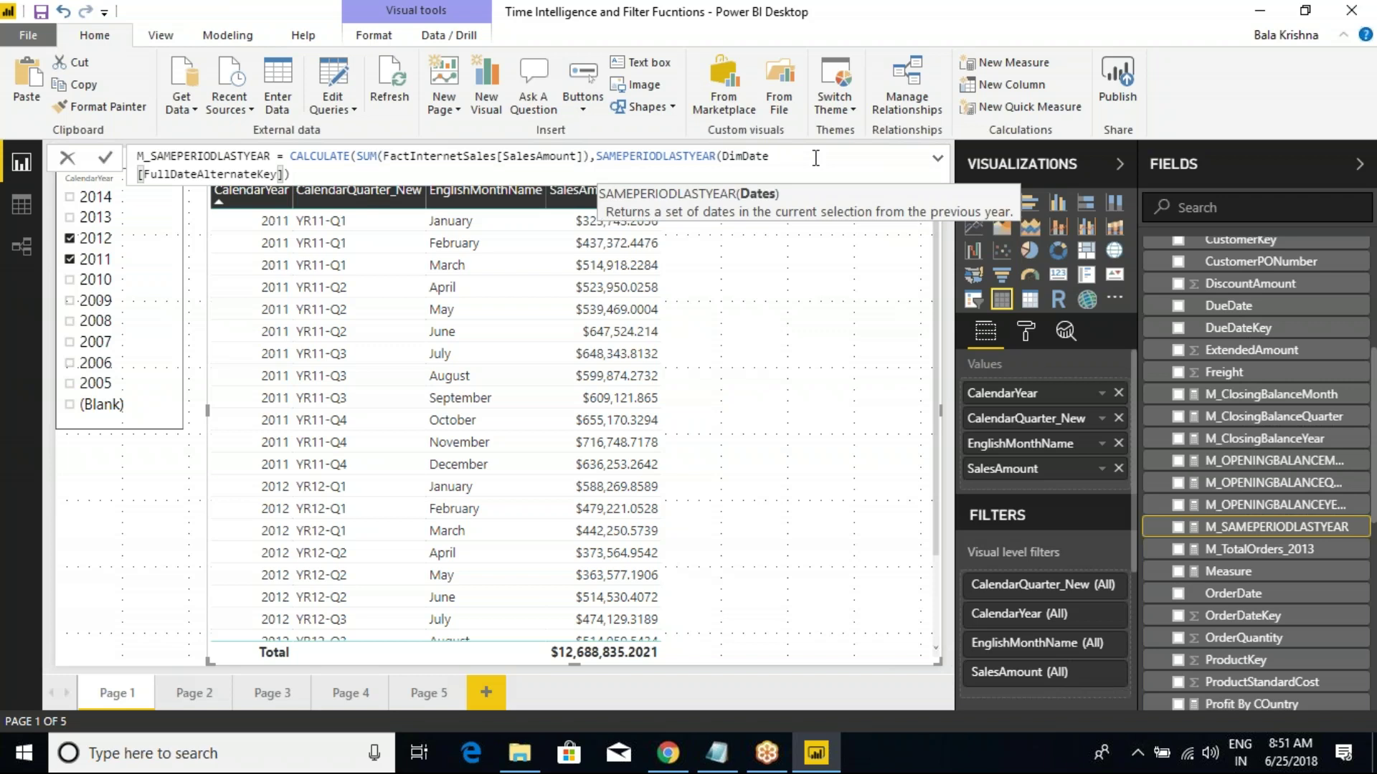
pyautogui.write(')')
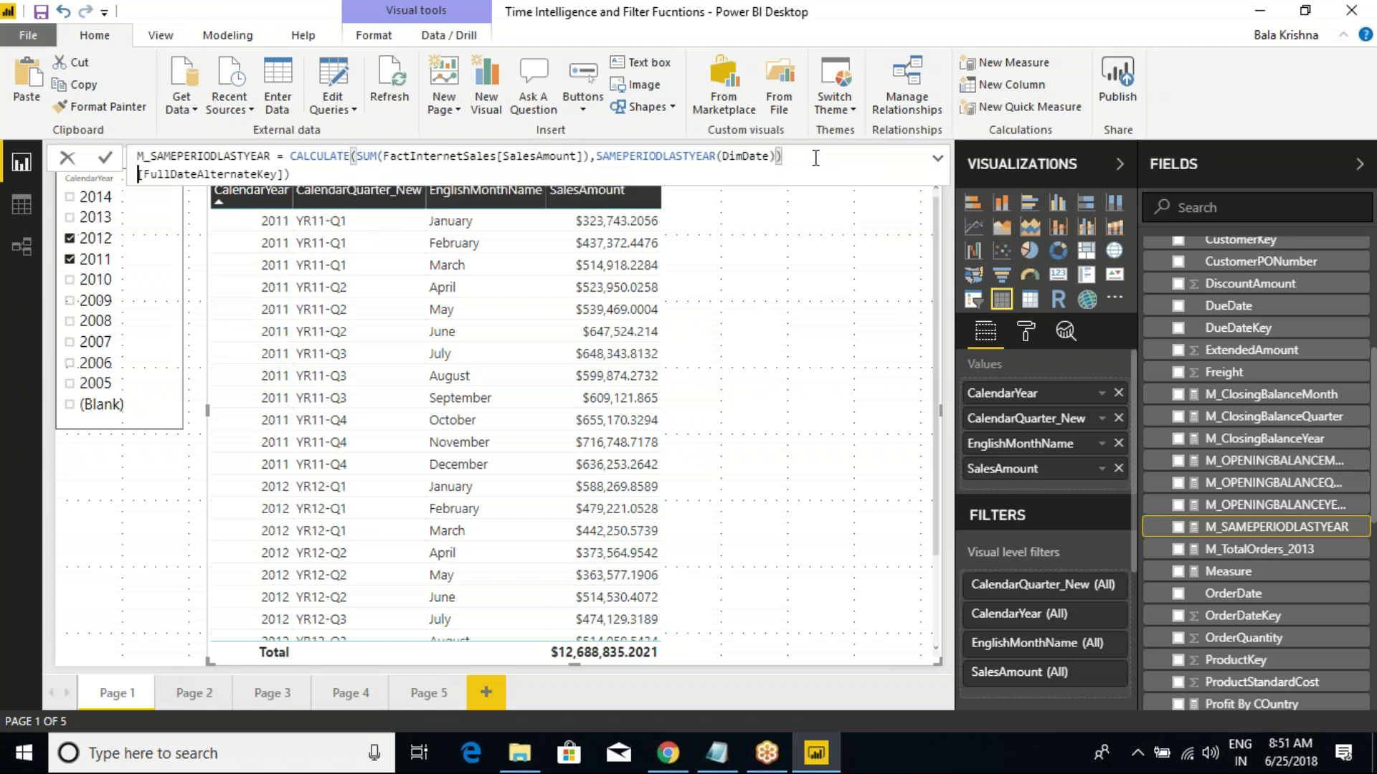
pyautogui.click(889, 594)
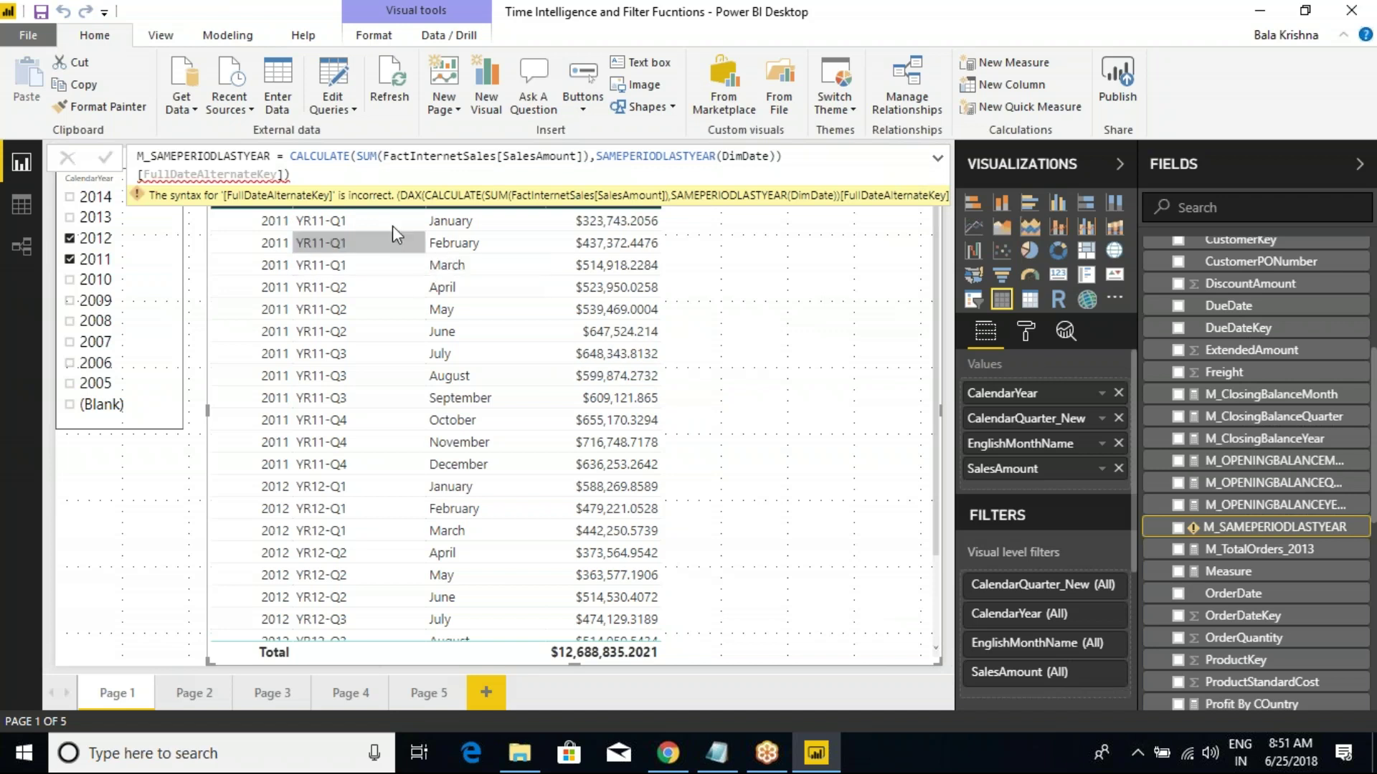
pyautogui.moveTo(291, 174); pyautogui.dragTo(138, 174)
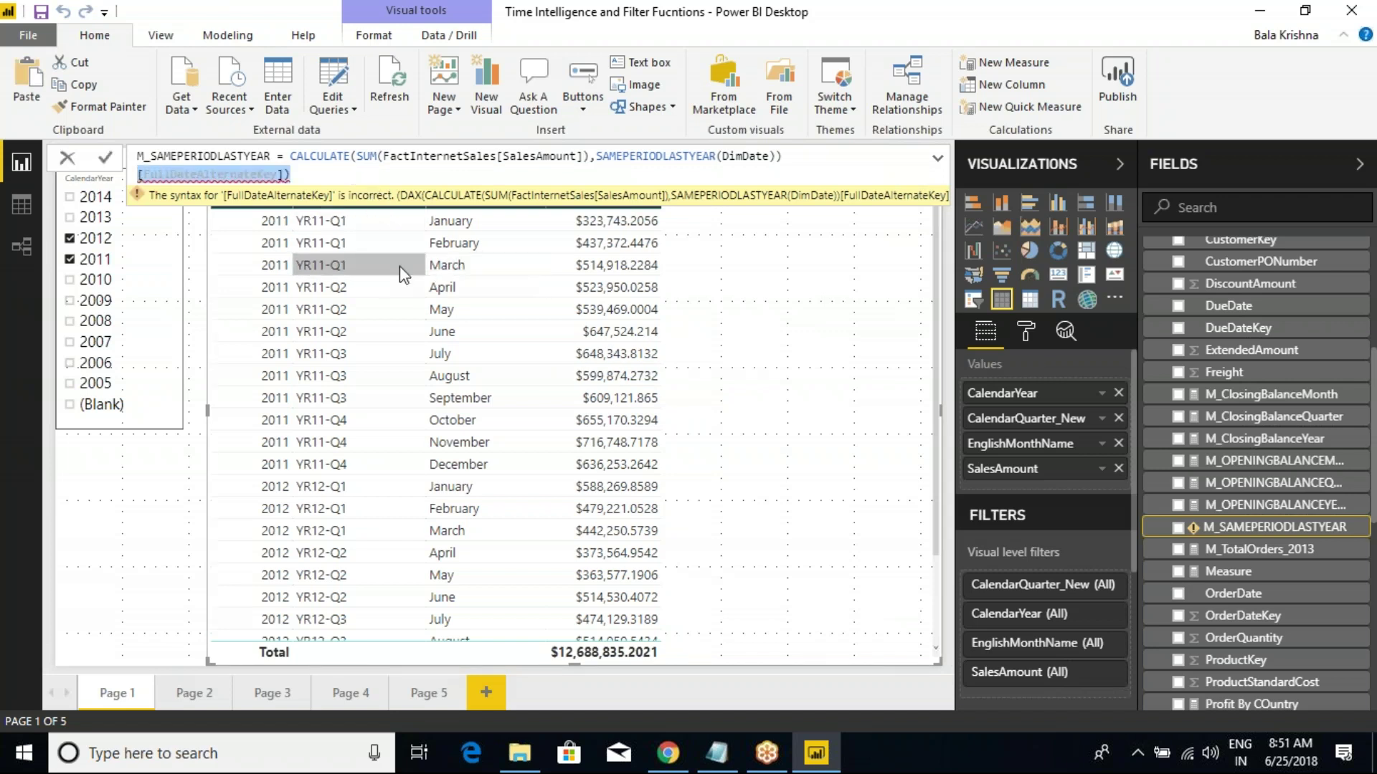
pyautogui.press('BackSpace')
pyautogui.press('BackSpace')
pyautogui.press('Return')
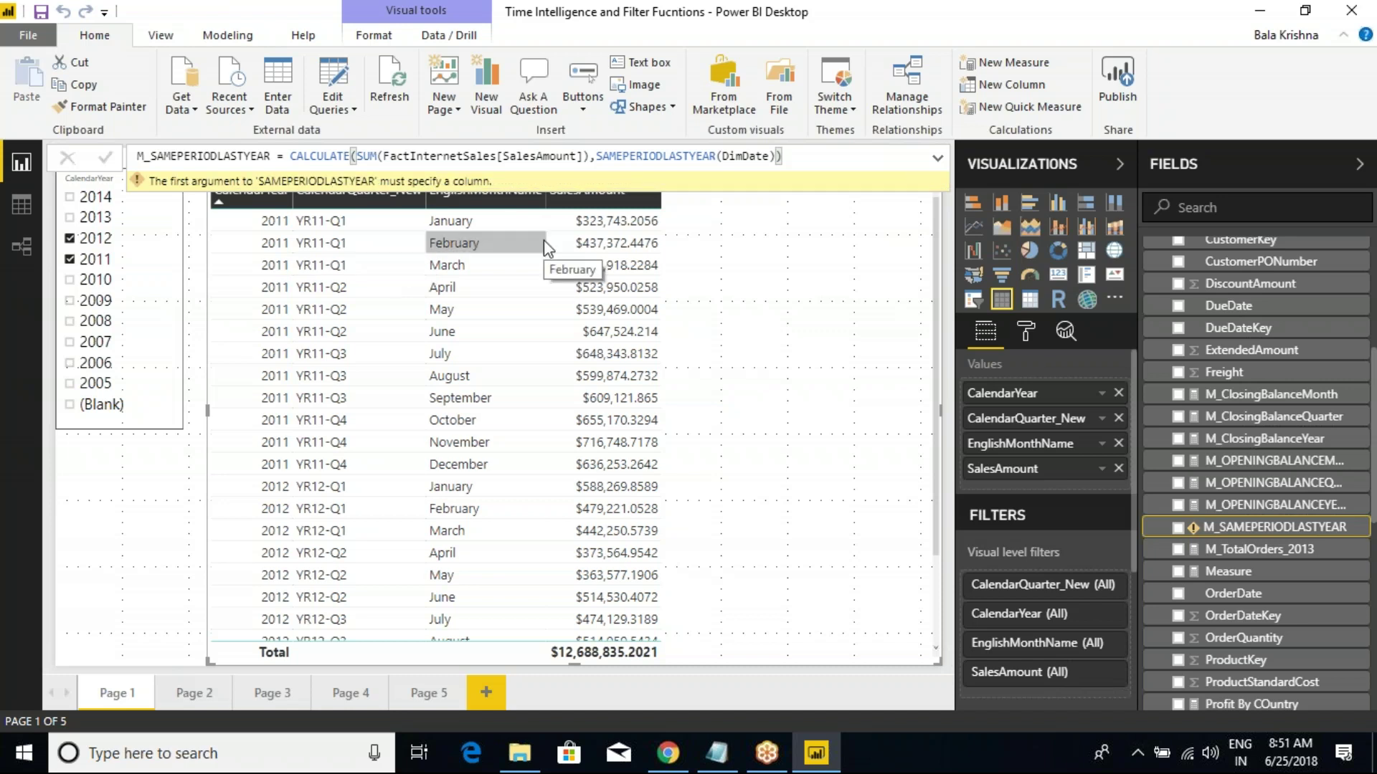
# Step: Replace the SAMEPERIODLASTYEAR argument with DimDate[FullDateAlternateKey] and commit the measure formula
pyautogui.doubleClick(745, 156)
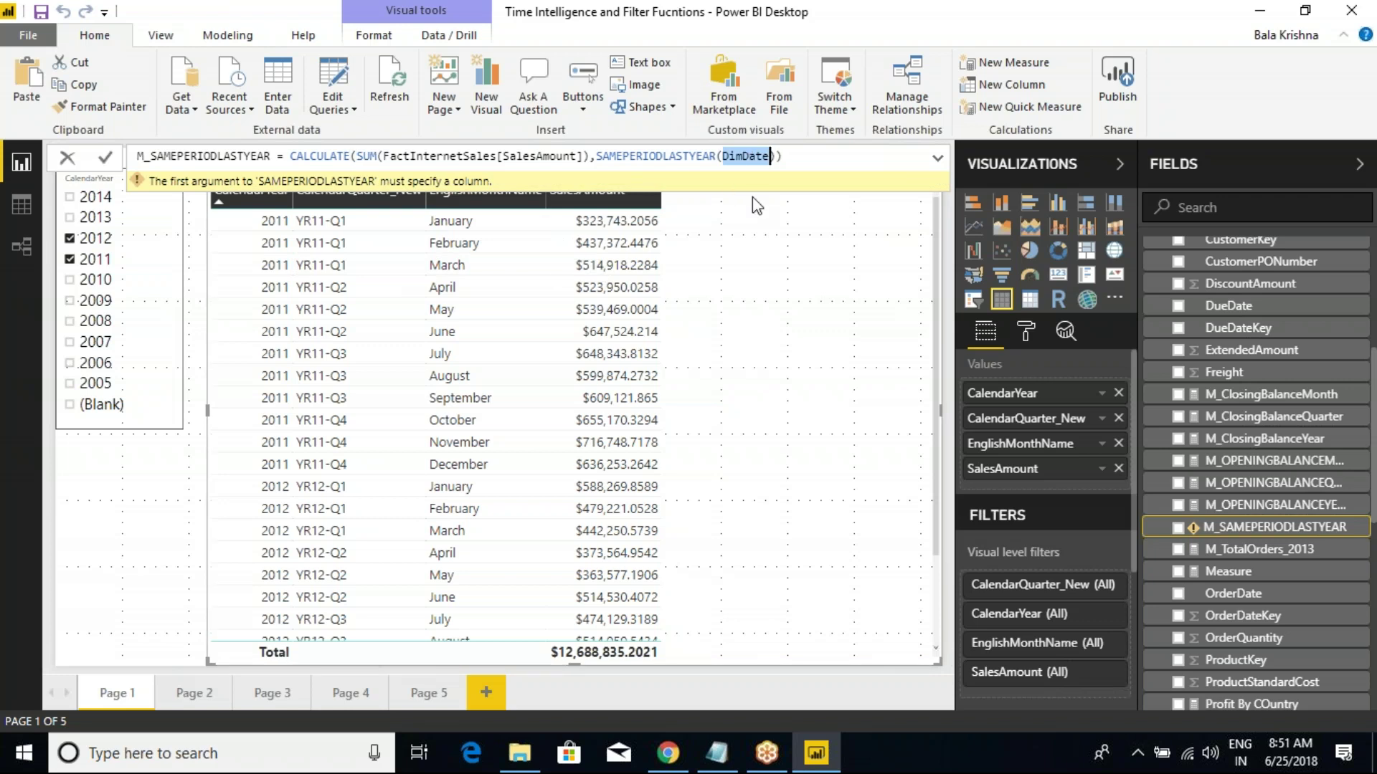
pyautogui.write('FUL')
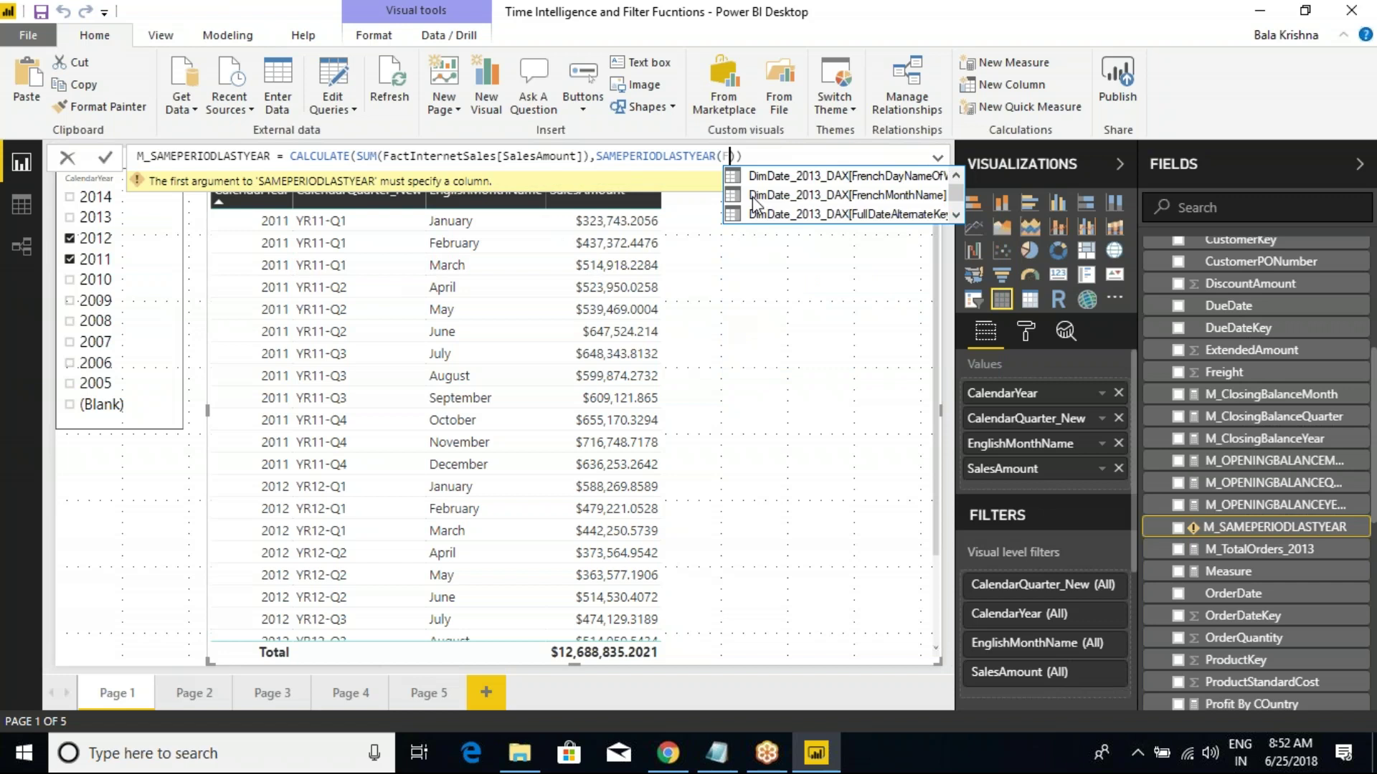
pyautogui.press('Tab')
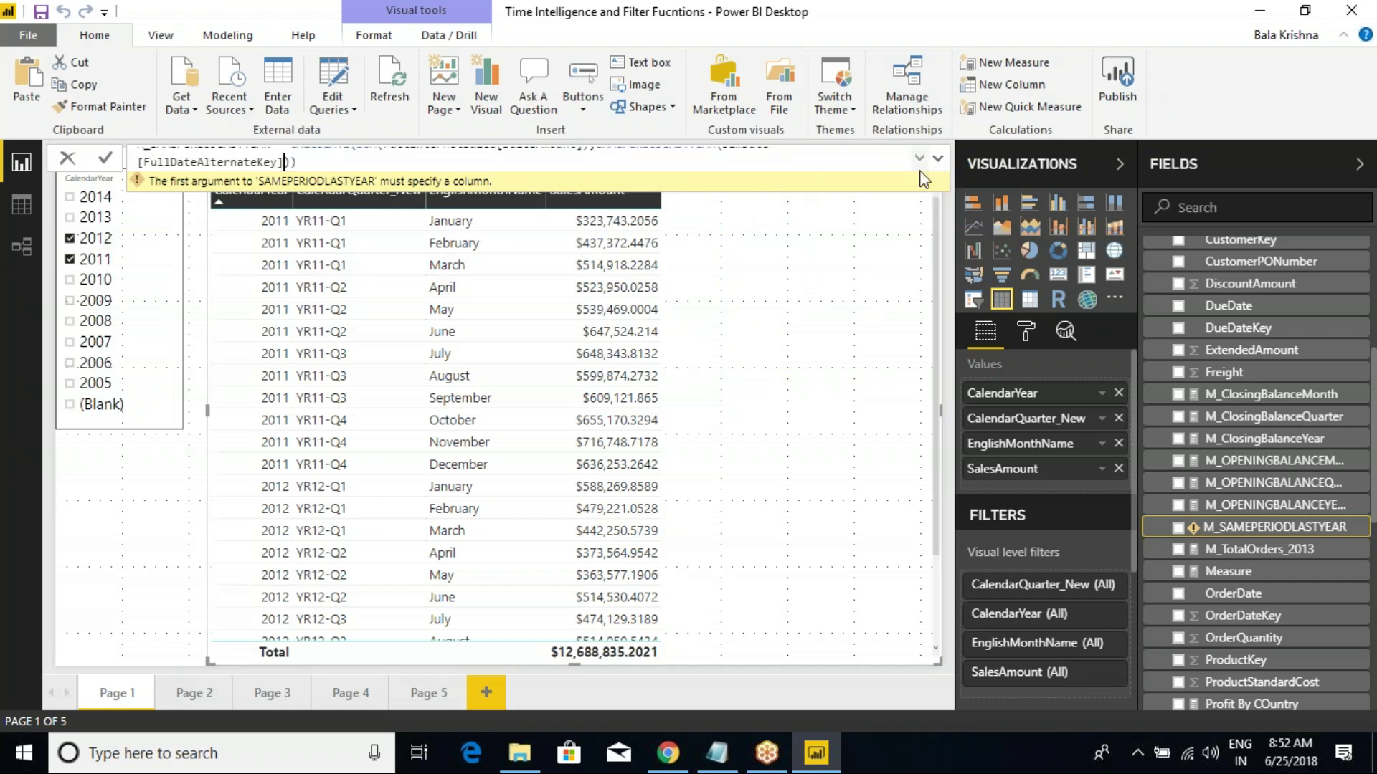
pyautogui.click(938, 158)
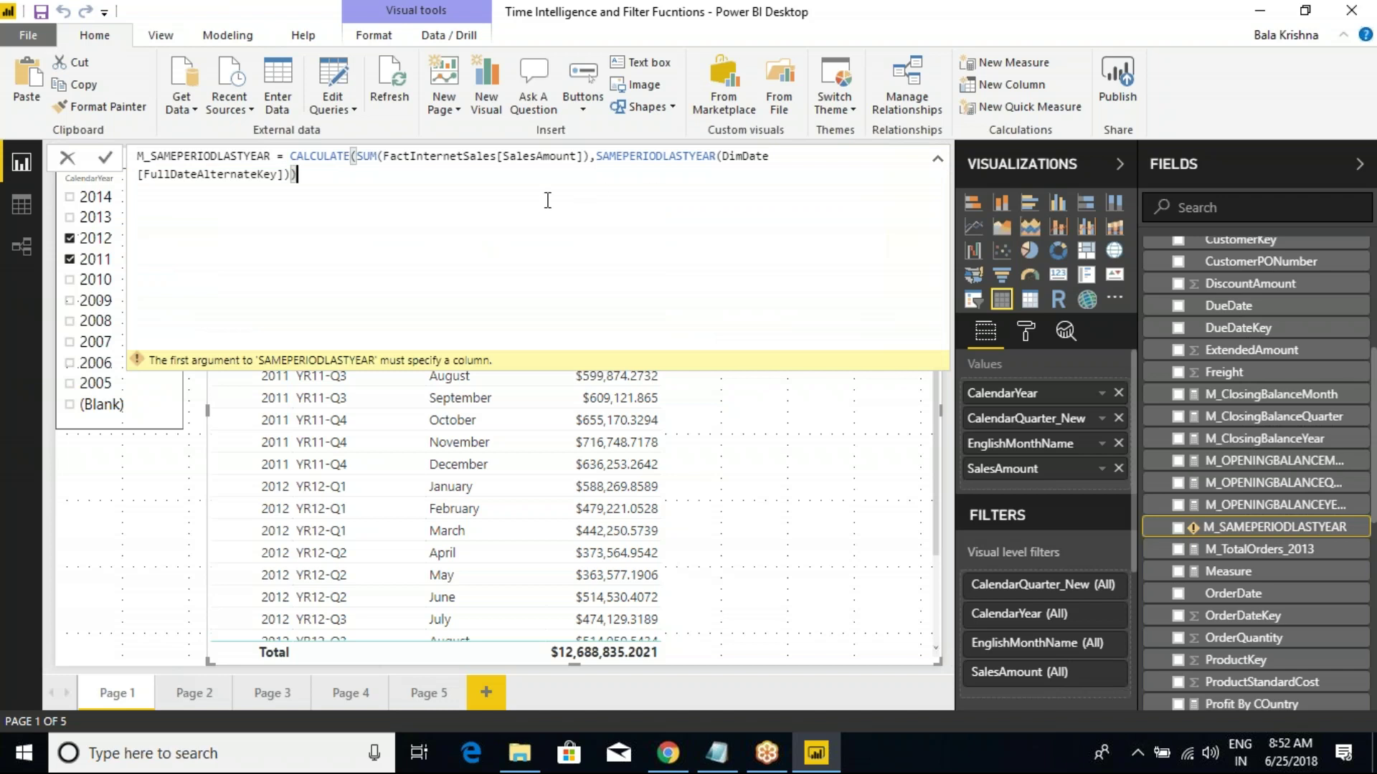
pyautogui.press('Return')
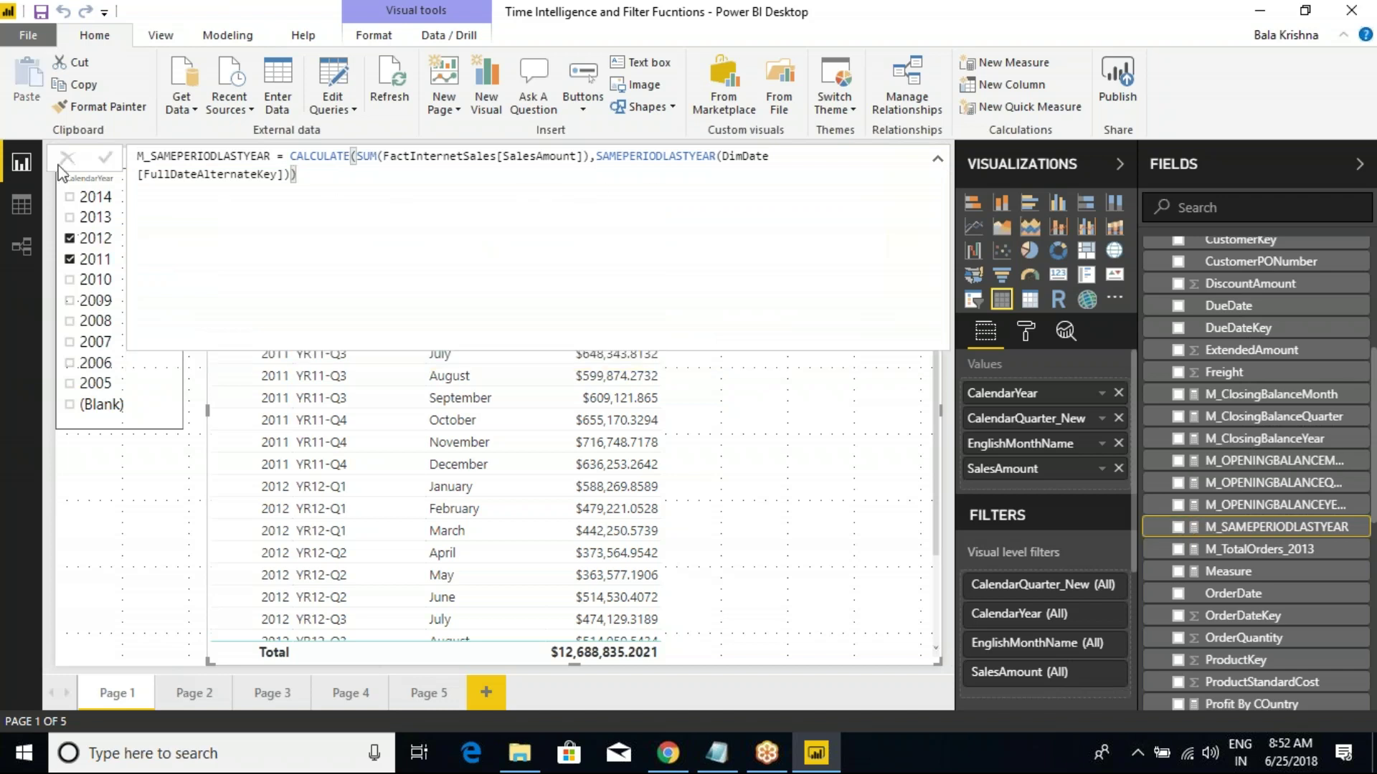
# Step: Close the formula editor and add the M_SAMEPERIODLASTYEAR measure to the sales table visual
pyautogui.click(25, 199)
pyautogui.click(24, 170)
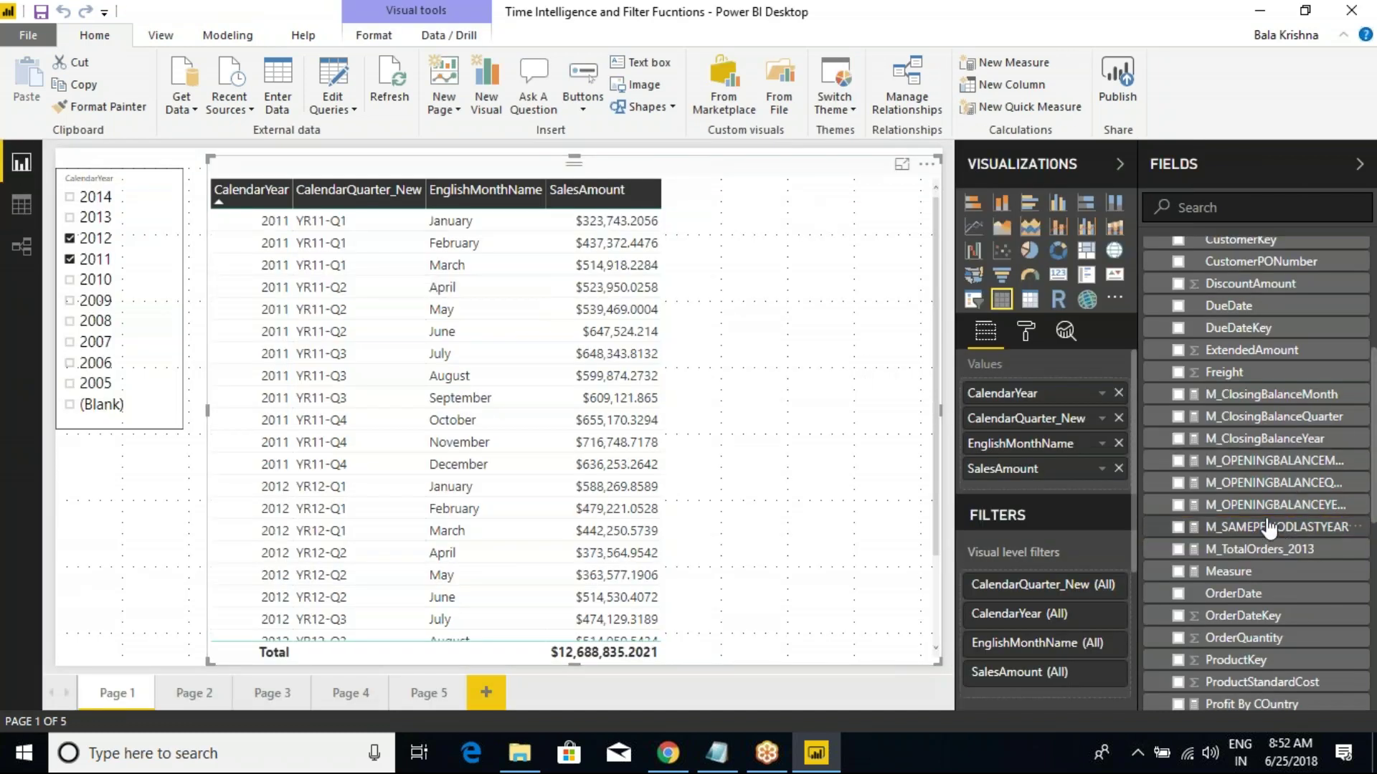
pyautogui.moveTo(1265, 536); pyautogui.dragTo(948, 488)
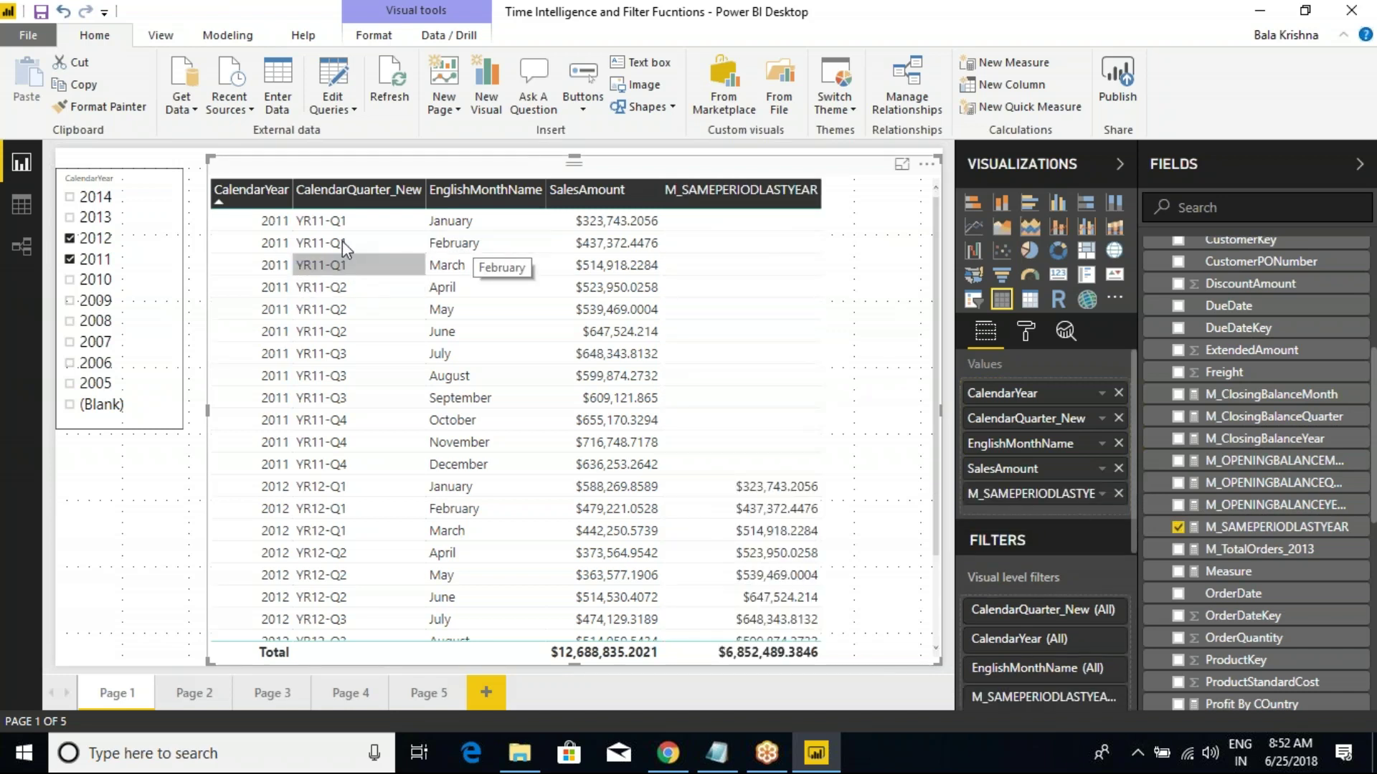
# Step: Remove EnglishMonthName and CalendarQuarter_New from the table visual, and include 2013 and 2014 in the CalendarYear slicer selection
pyautogui.click(1118, 444)
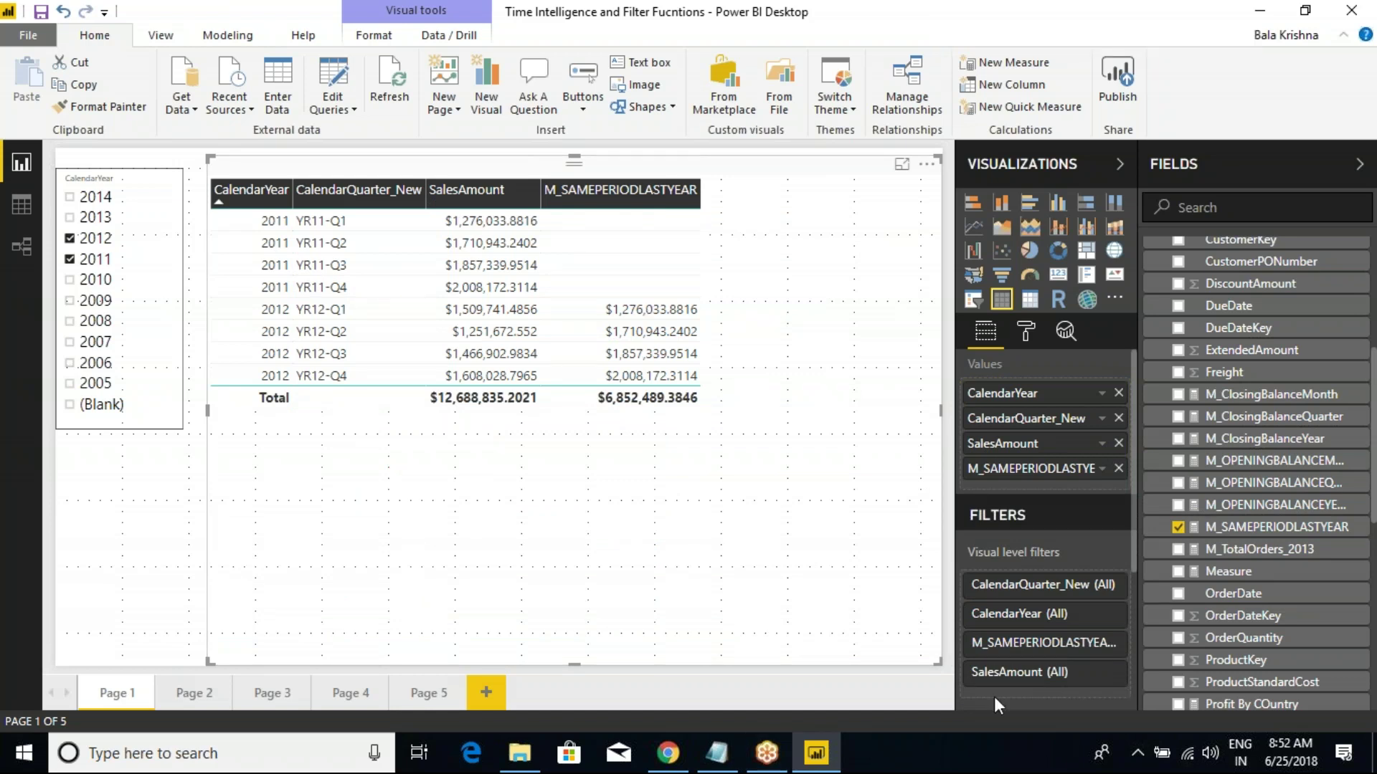
pyautogui.click(1119, 418)
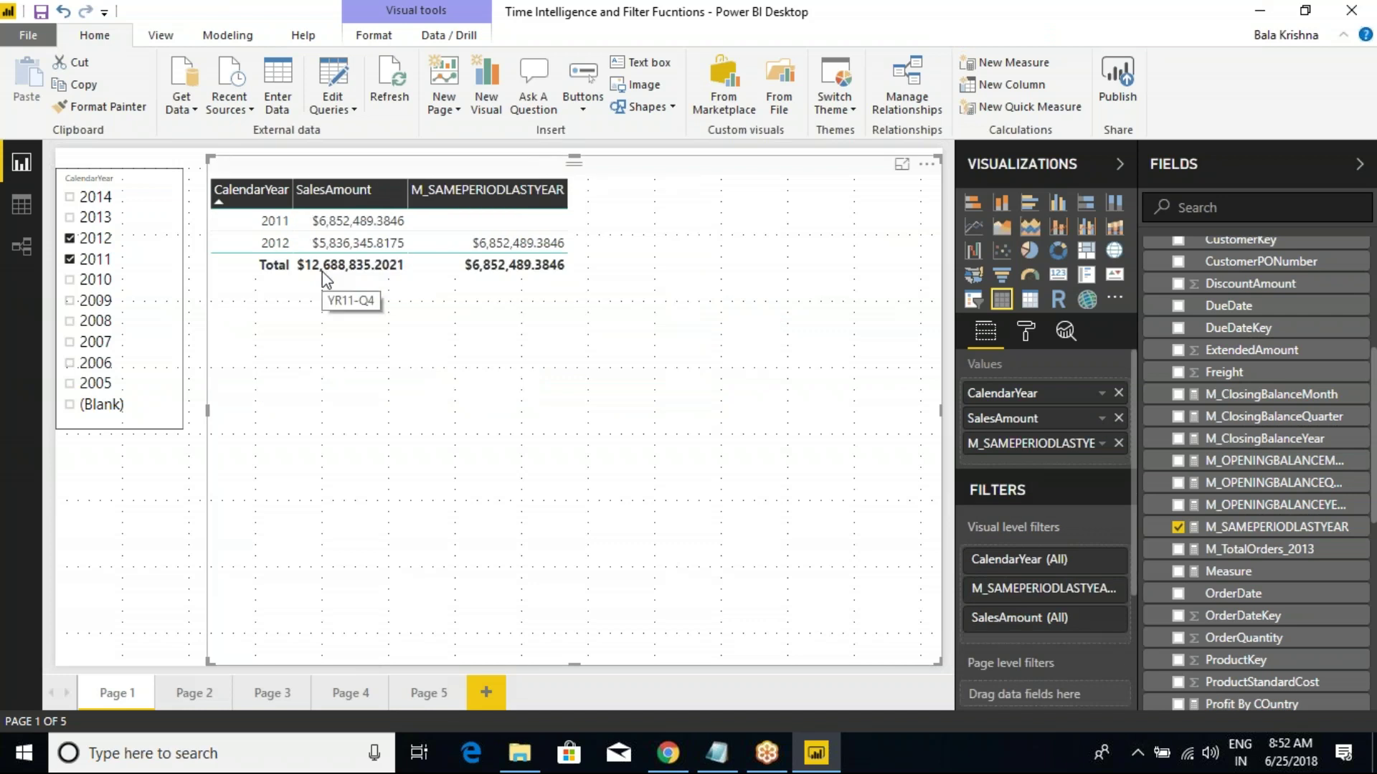
pyautogui.click(79, 197)
pyautogui.click(79, 217)
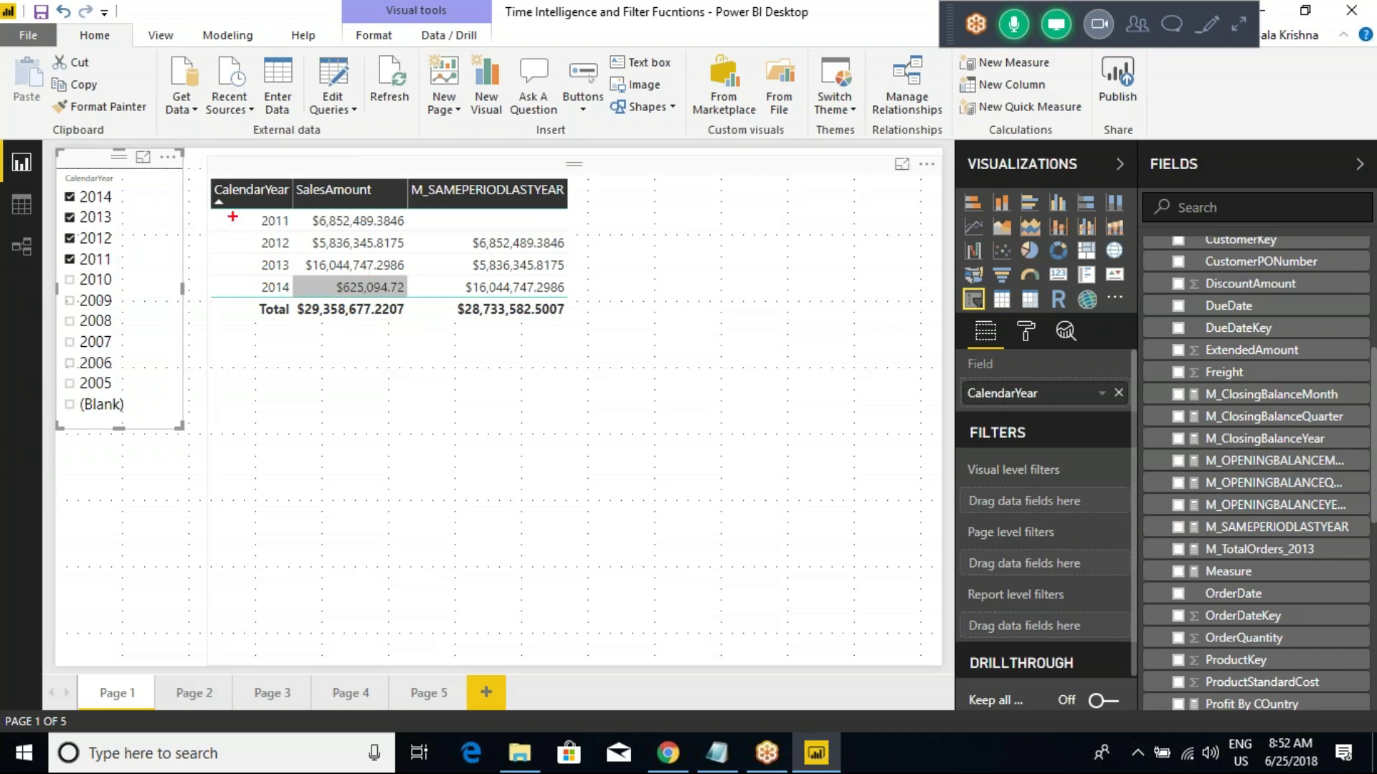
# Step: Mark the 2011 and 2012 SalesAmount and M_SAMEPERIODLASTYEAR cells with on-screen annotations to compare them, and clear the marks
pyautogui.moveTo(227, 207); pyautogui.dragTo(413, 231)
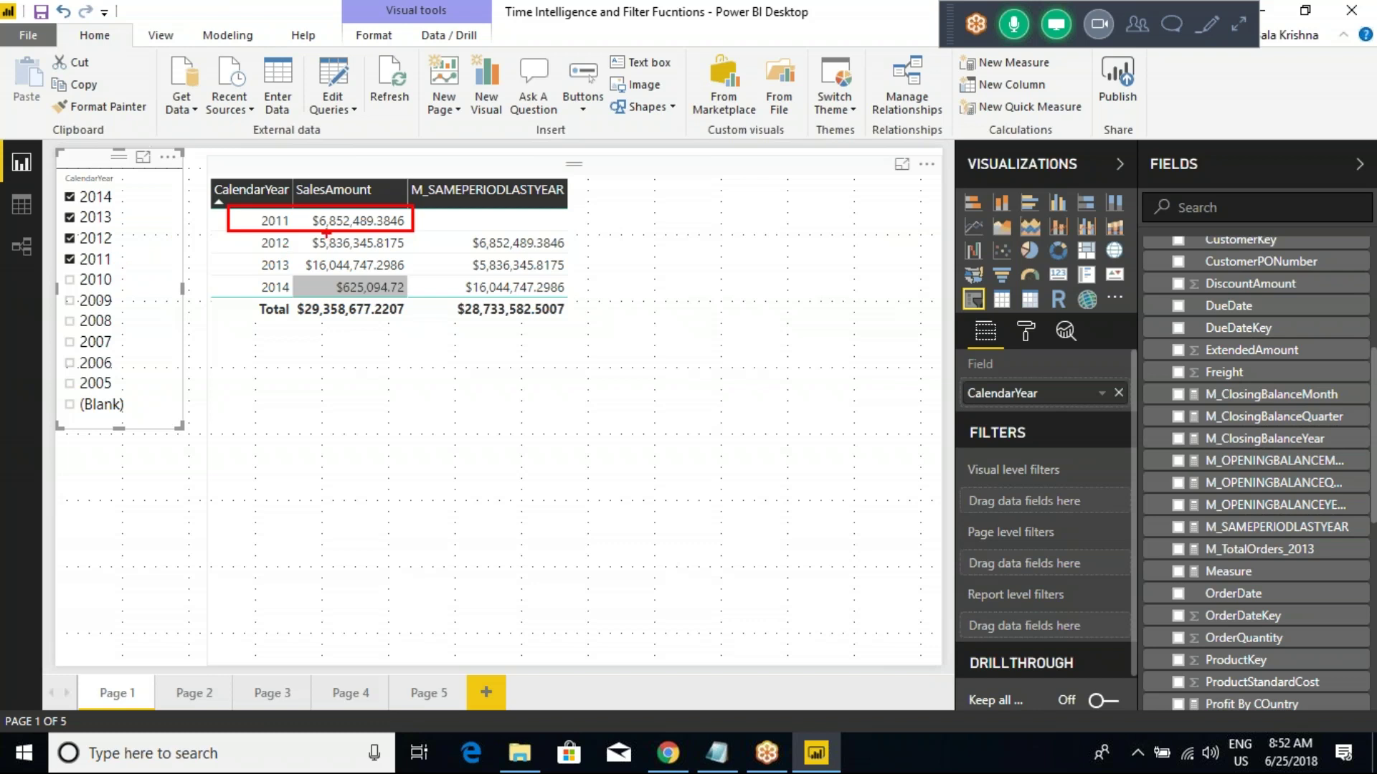
pyautogui.moveTo(435, 213)
pyautogui.mouseDown()
pyautogui.moveTo(505, 234)
pyautogui.moveTo(567, 230)
pyautogui.mouseUp()
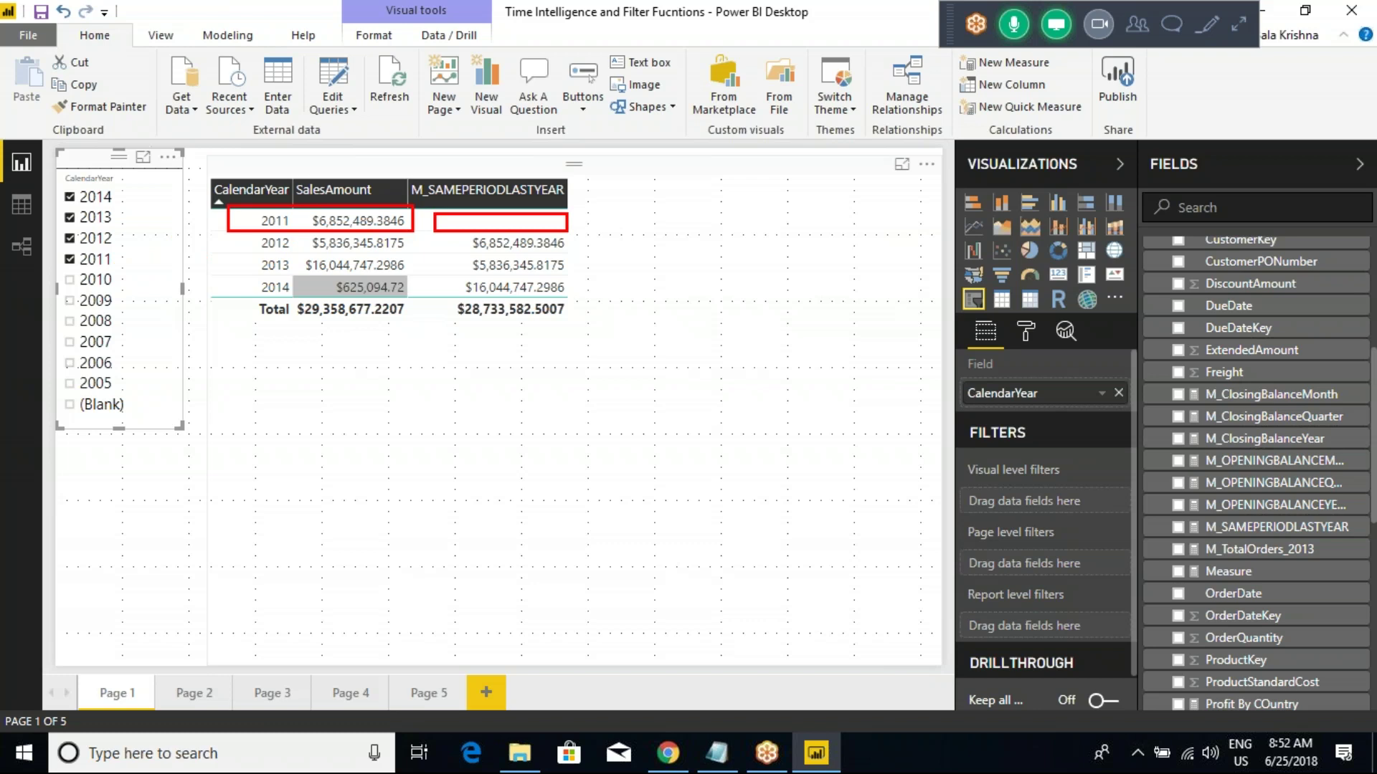
pyautogui.press('Escape')
pyautogui.moveTo(242, 231); pyautogui.dragTo(408, 251)
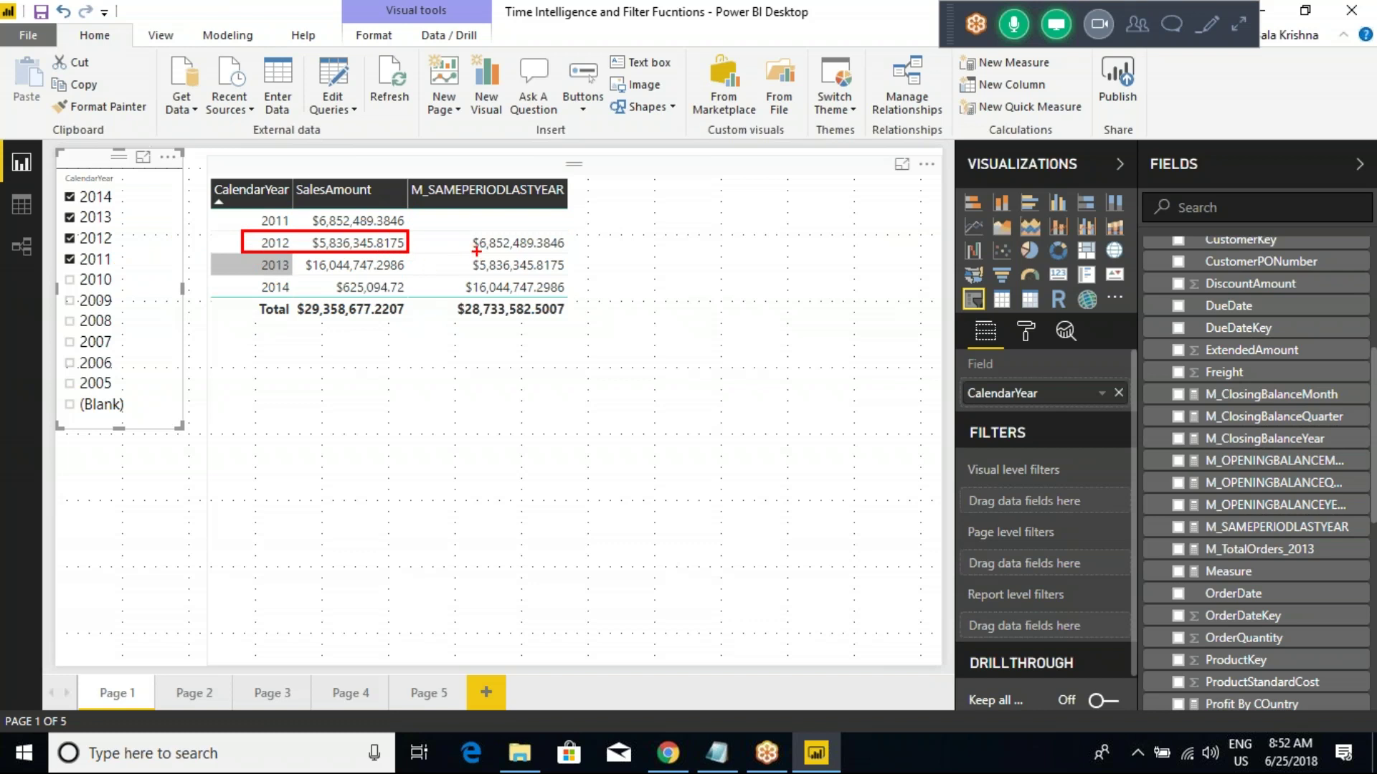
pyautogui.moveTo(477, 248); pyautogui.dragTo(524, 241)
pyautogui.press('Escape')
# Step: Draw annotation lines from each year's SalesAmount to the following year's M_SAMEPERIODLASTYEAR value, and clear them
pyautogui.hotkey('ctrl', '2')
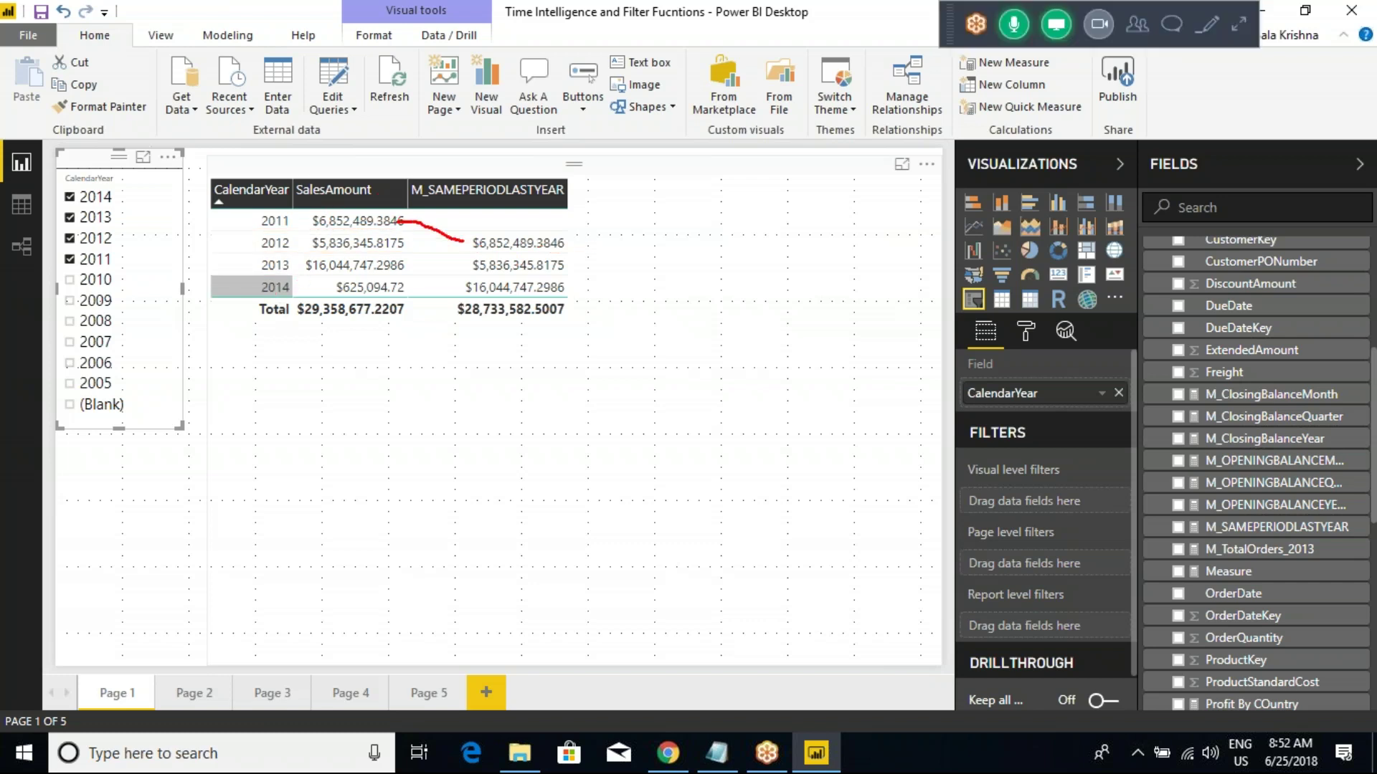
pyautogui.moveTo(393, 243); pyautogui.dragTo(436, 252)
pyautogui.moveTo(376, 290)
pyautogui.mouseDown()
pyautogui.moveTo(462, 338)
pyautogui.moveTo(492, 328)
pyautogui.mouseUp()
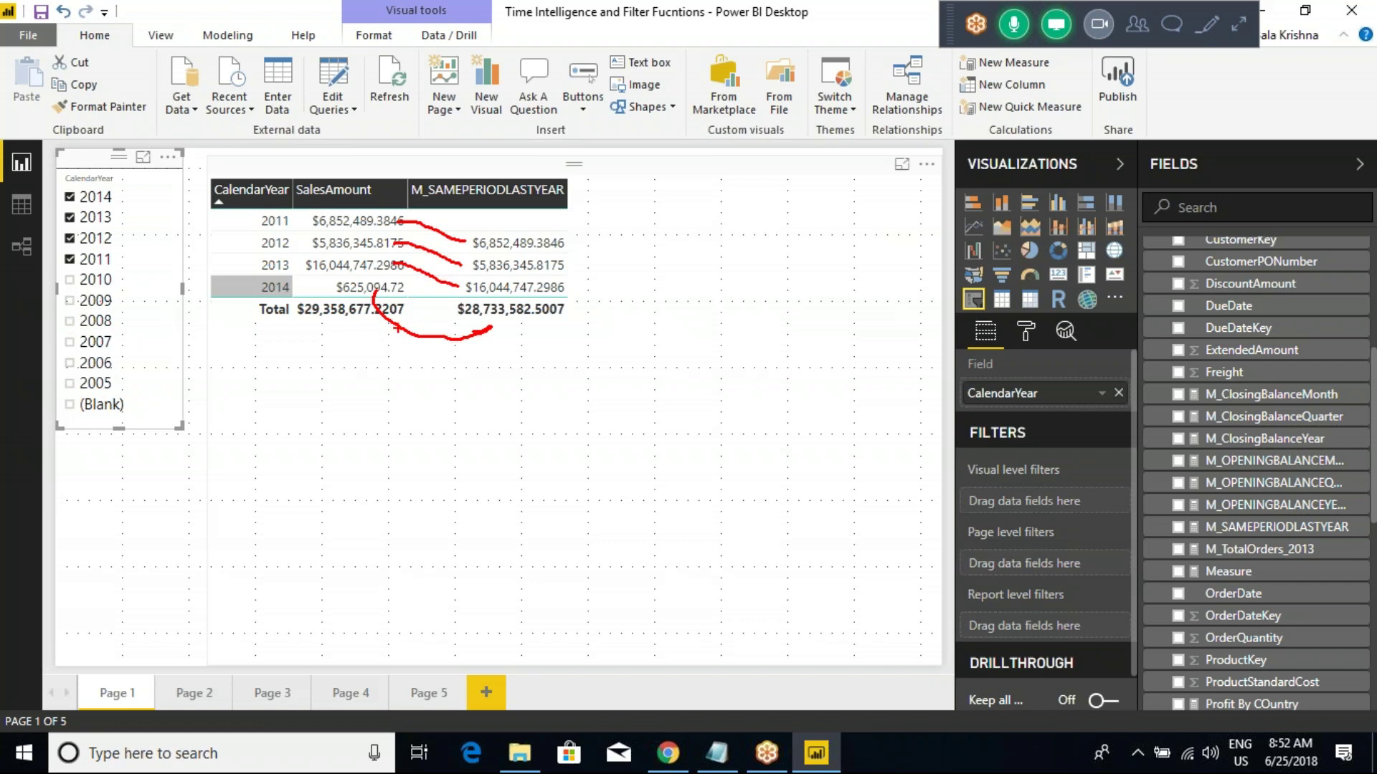
pyautogui.press('Escape')
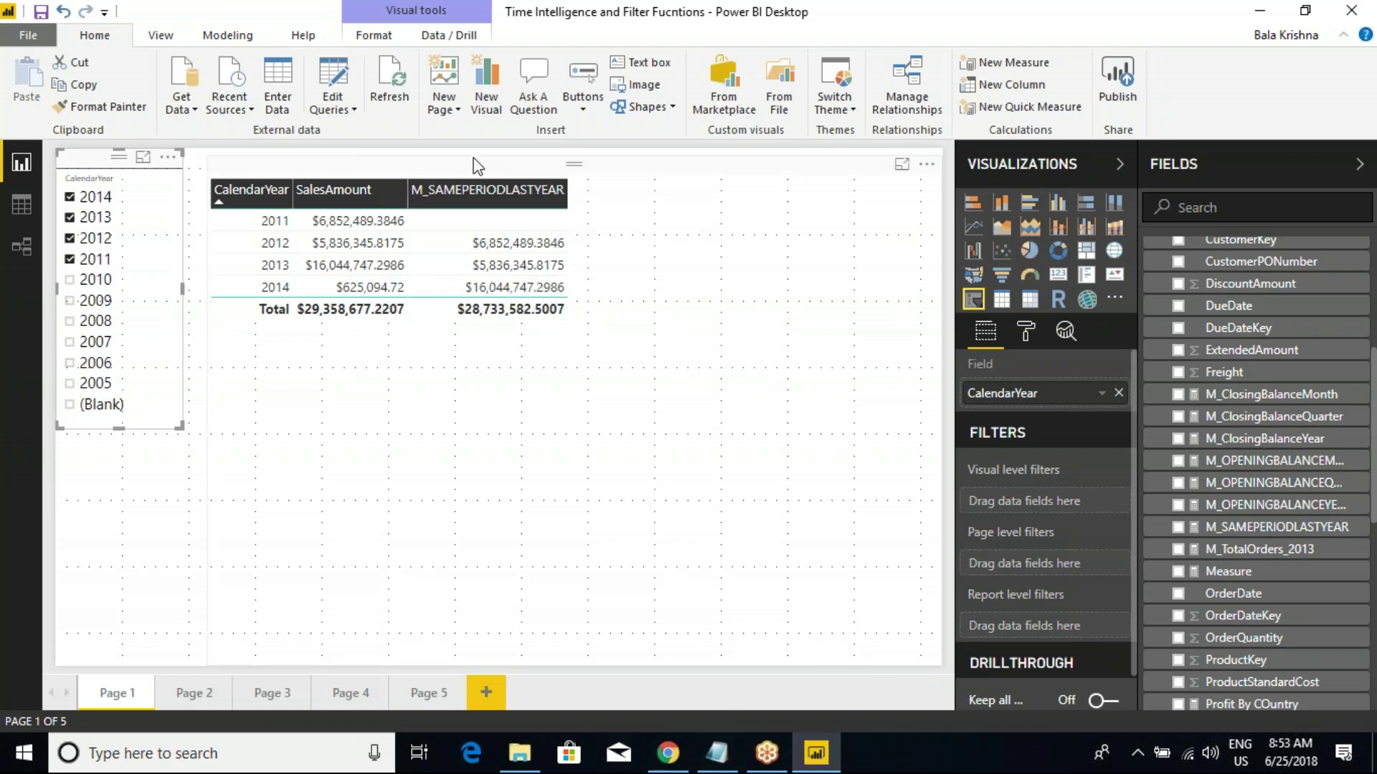
# Step: Select the table visual, mark the two 2012 amounts and the blank space beside the measure column, and clear the marks
pyautogui.click(478, 165)
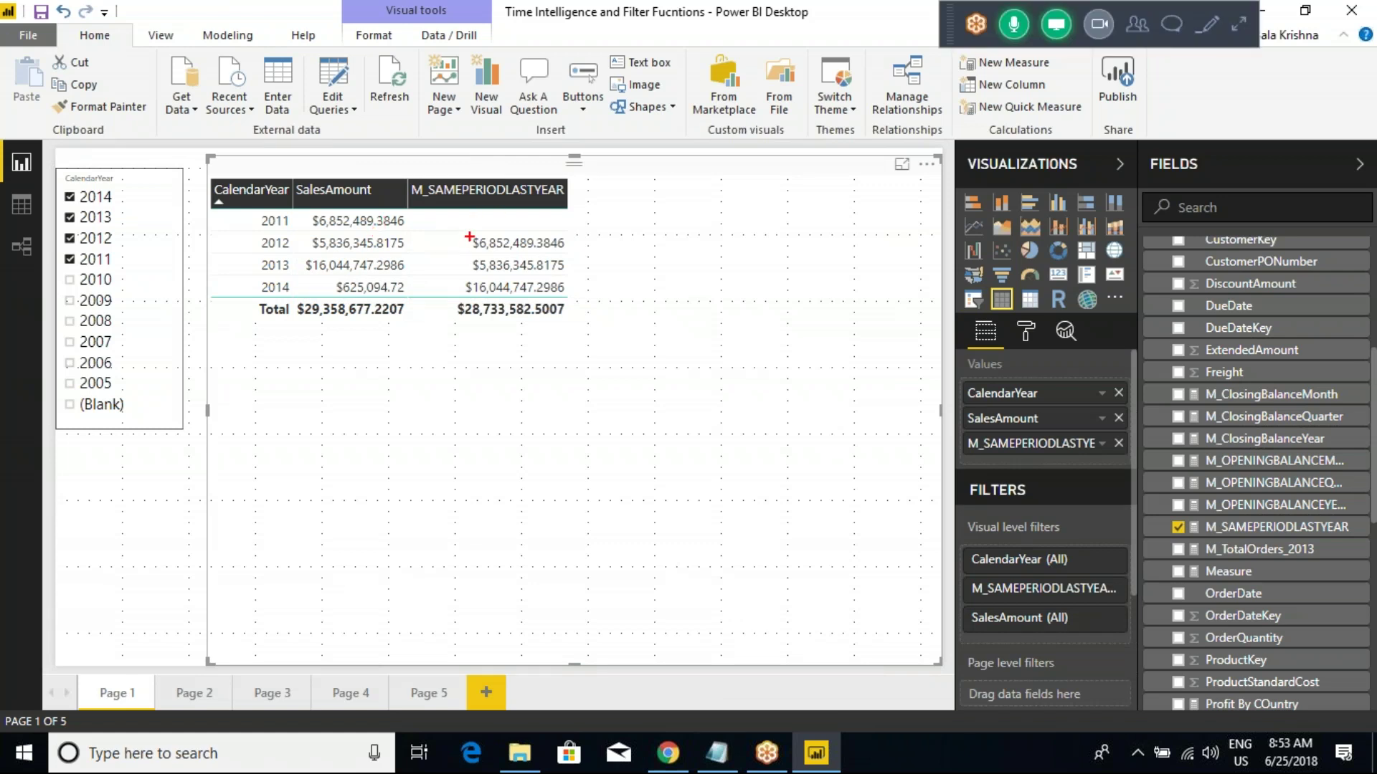
pyautogui.moveTo(465, 232); pyautogui.dragTo(526, 238)
pyautogui.moveTo(389, 253); pyautogui.dragTo(335, 252)
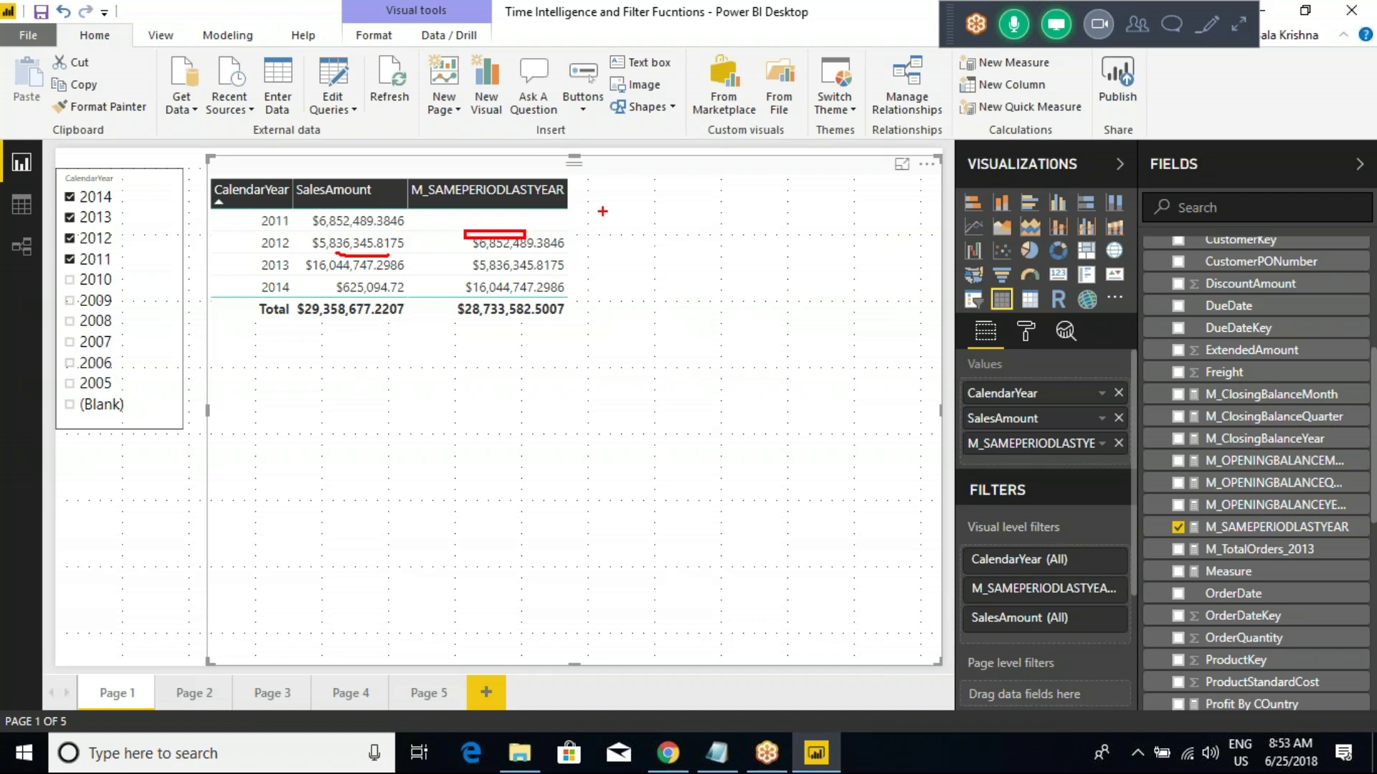
pyautogui.moveTo(590, 184); pyautogui.dragTo(672, 215)
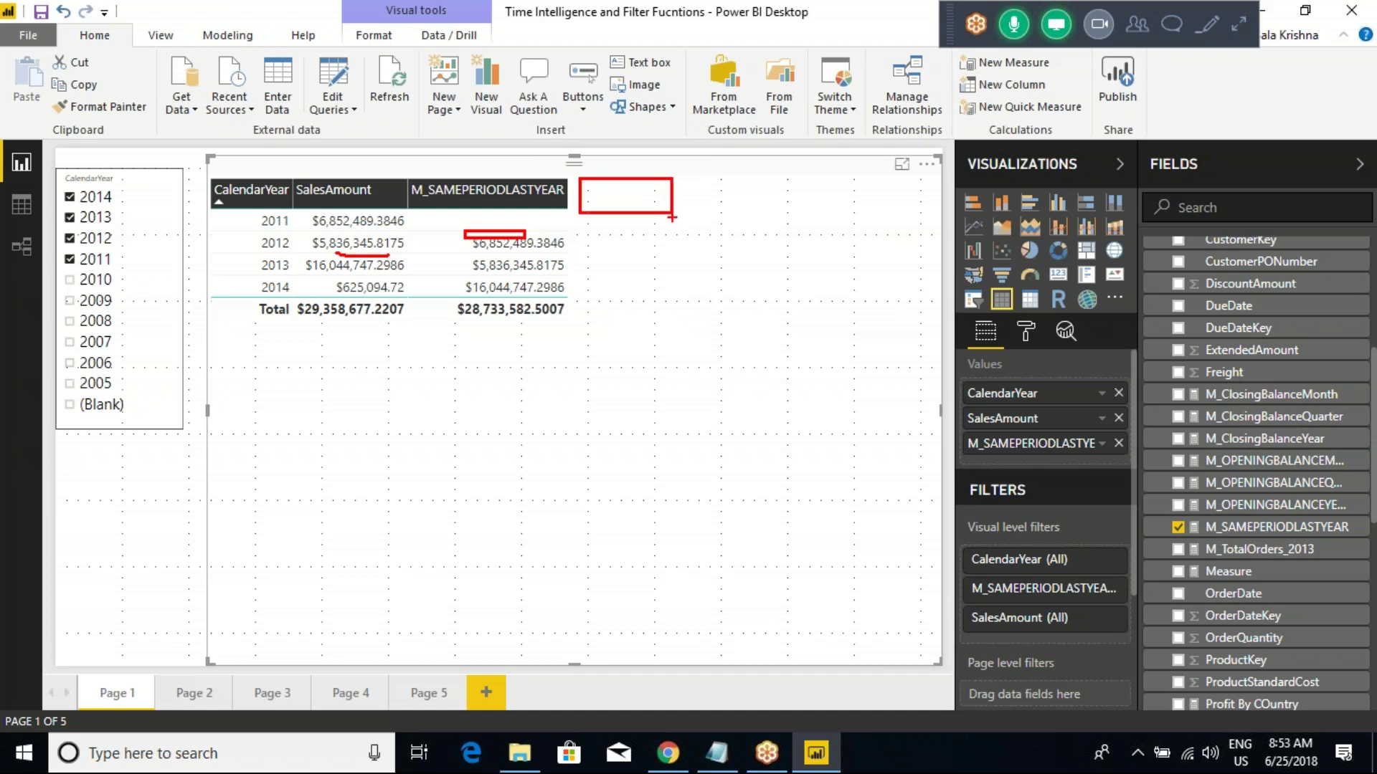
pyautogui.press('Escape')
pyautogui.scroll(3, 1234, 384)
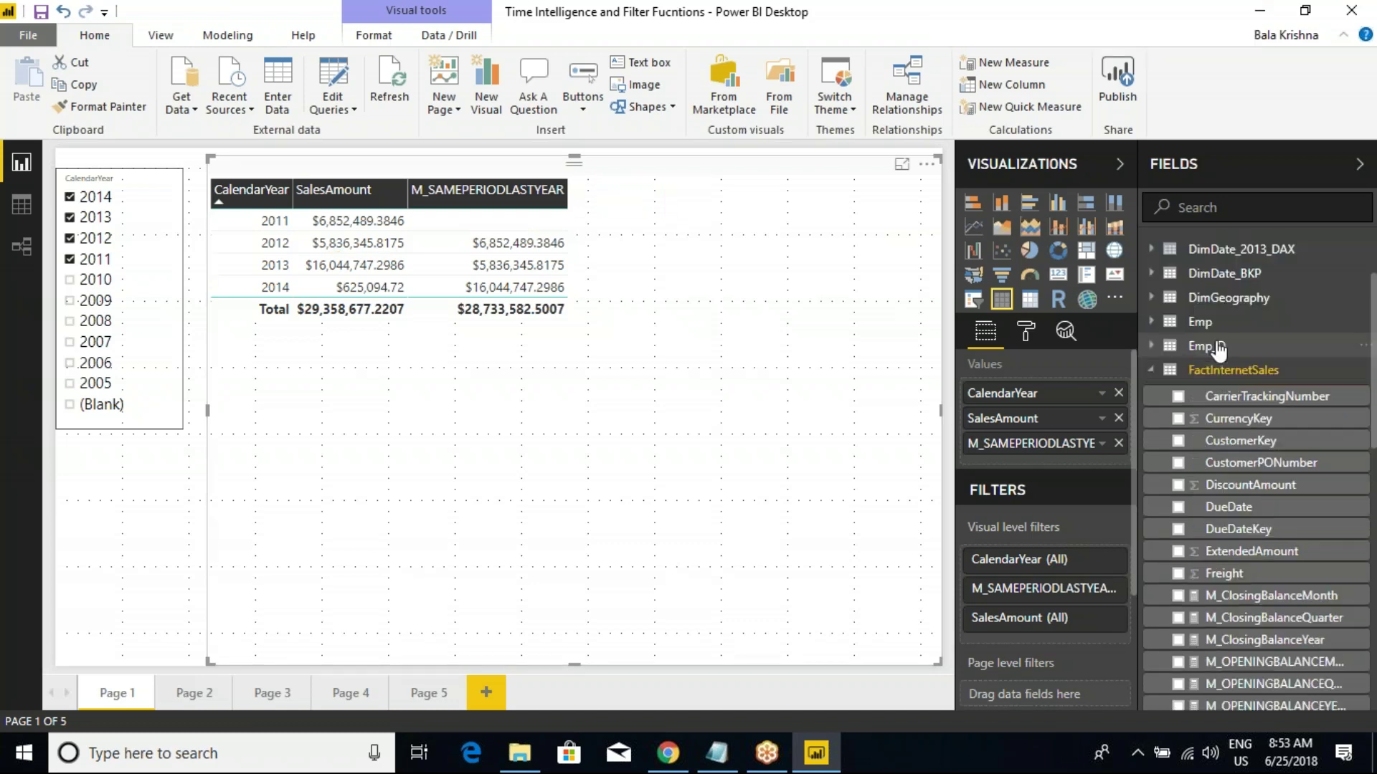
pyautogui.rightClick(1232, 375)
pyautogui.click(1126, 163)
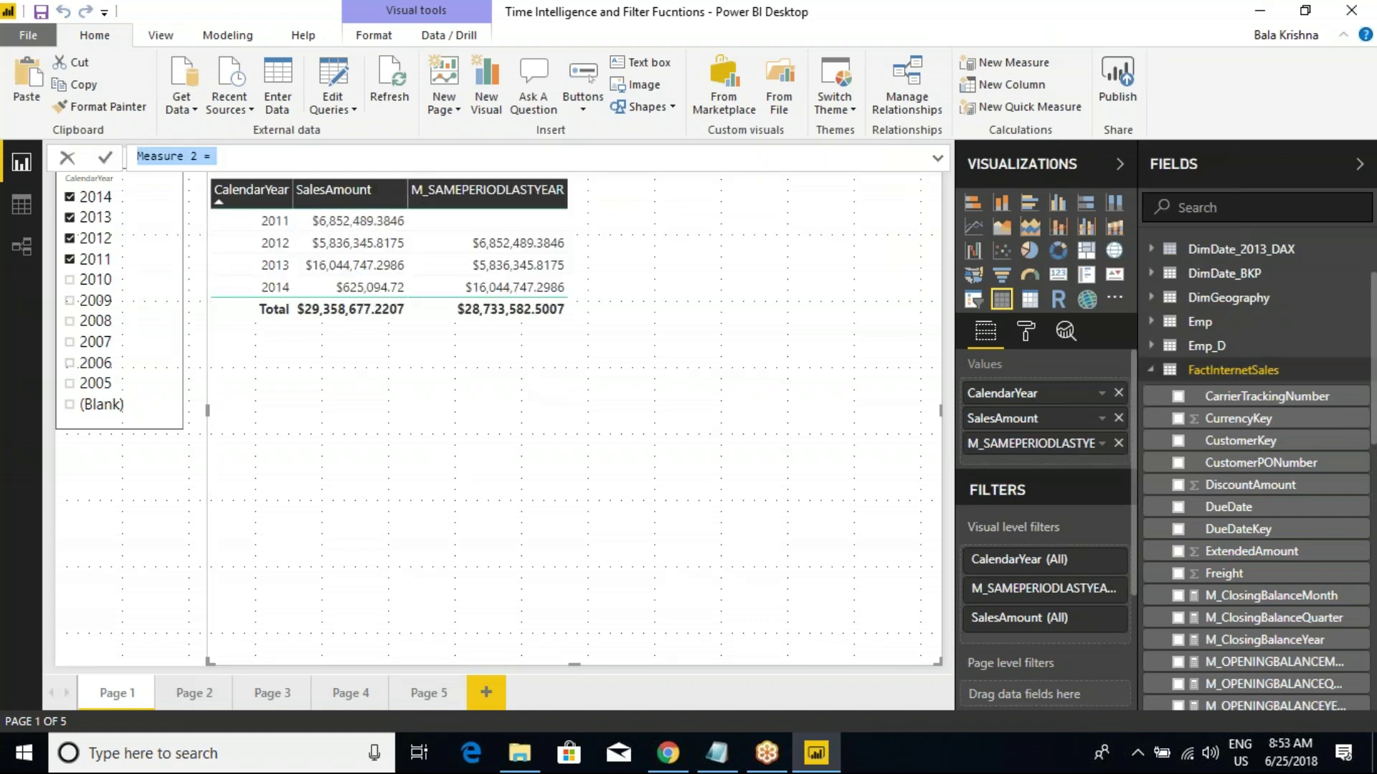
pyautogui.write('Gross')
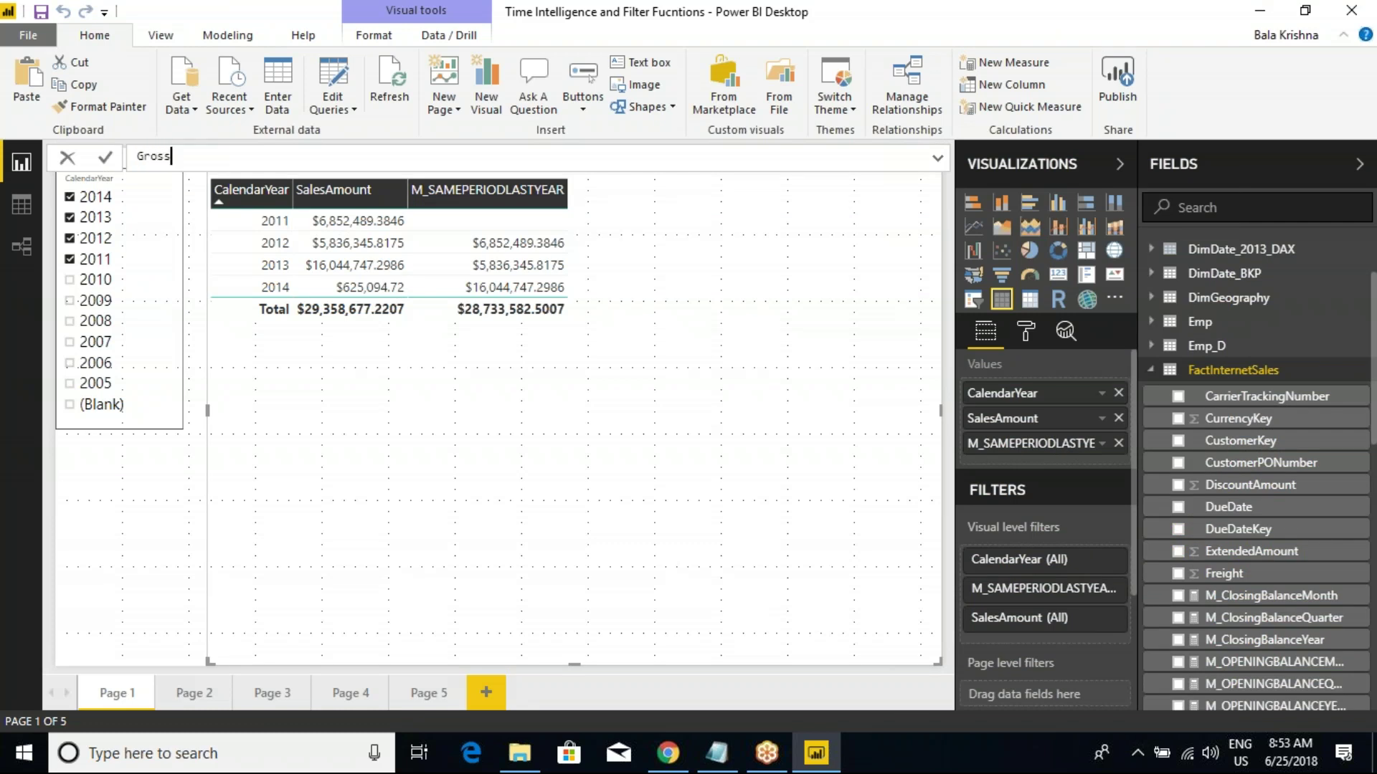
pyautogui.write(' Margin Yearly =')
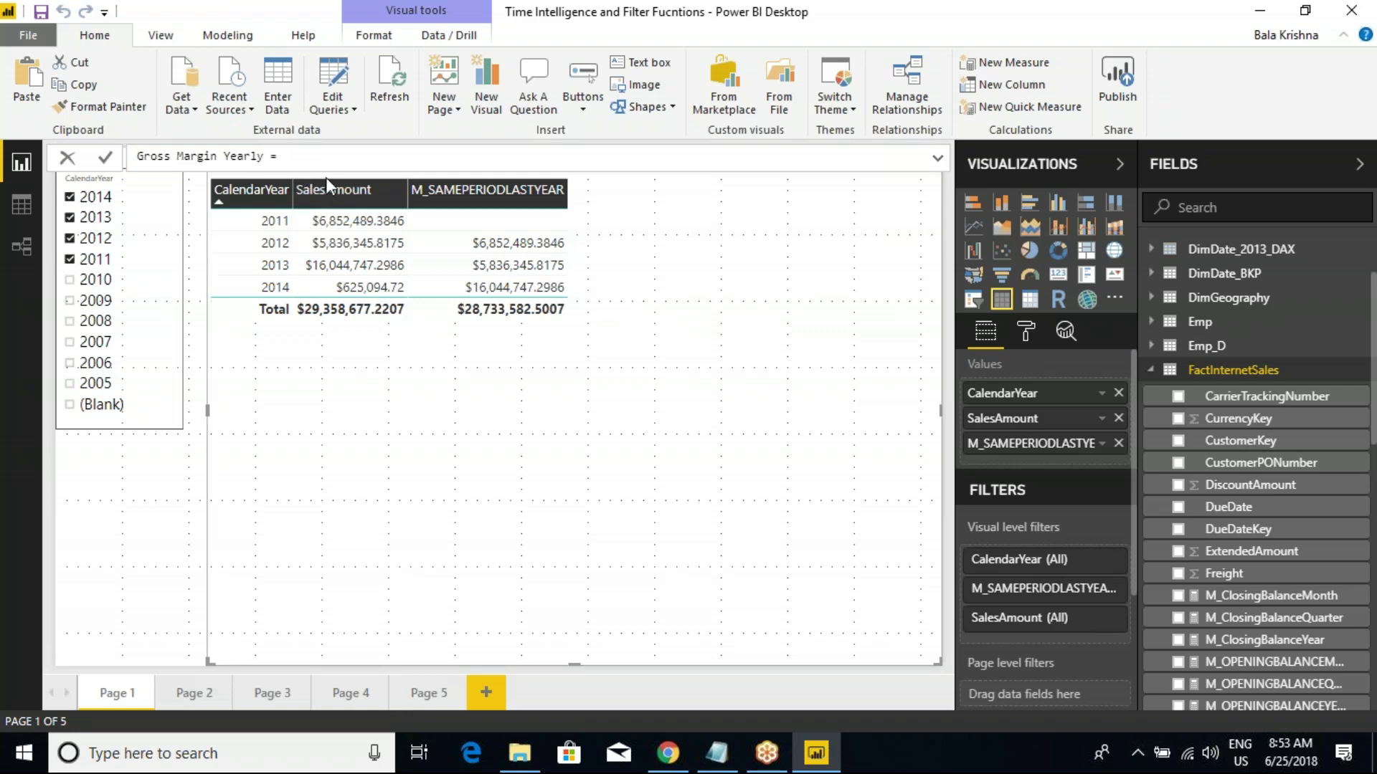
pyautogui.moveTo(297, 156); pyautogui.dragTo(133, 156)
pyautogui.press('BackSpace')
pyautogui.click(68, 158)
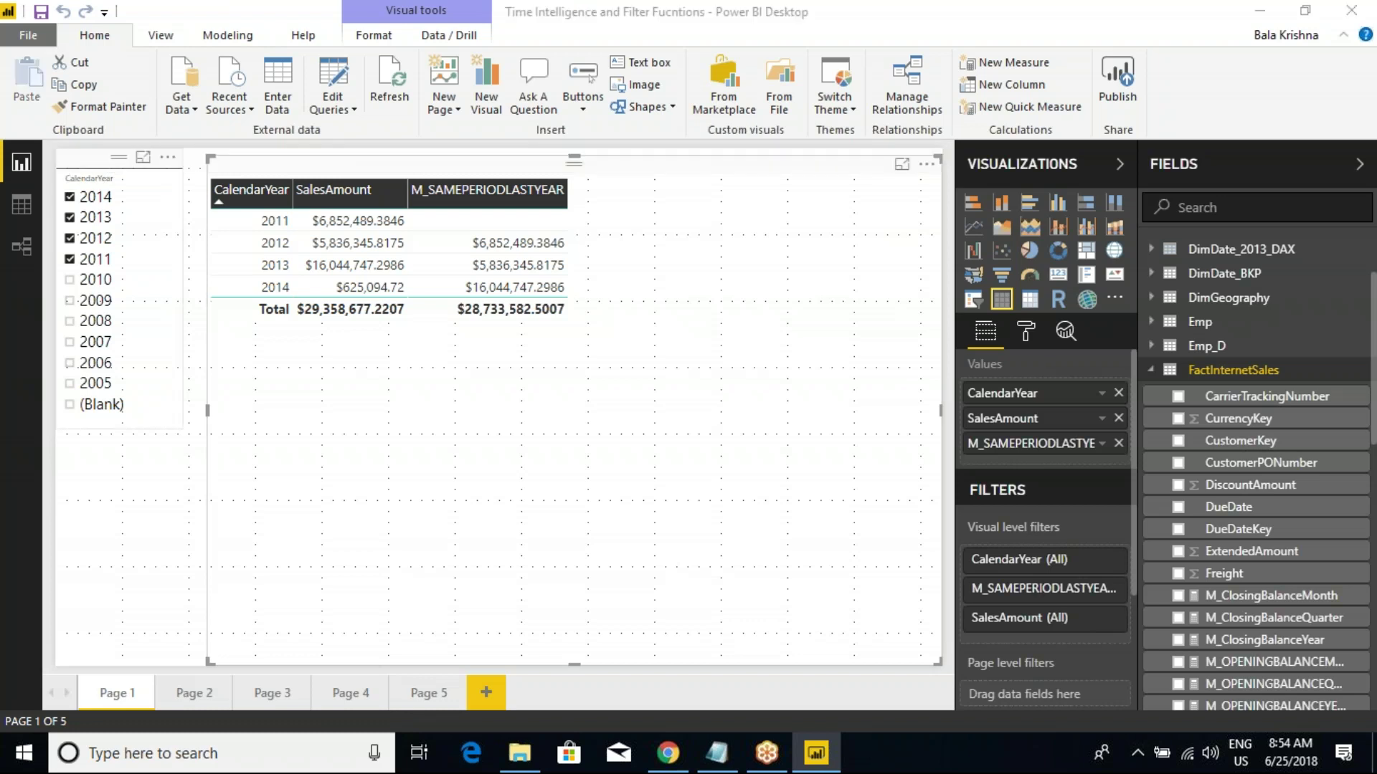
# Step: Look through the columns and measures of the FactInternetSales table
pyautogui.scroll(-4, 1251, 416)
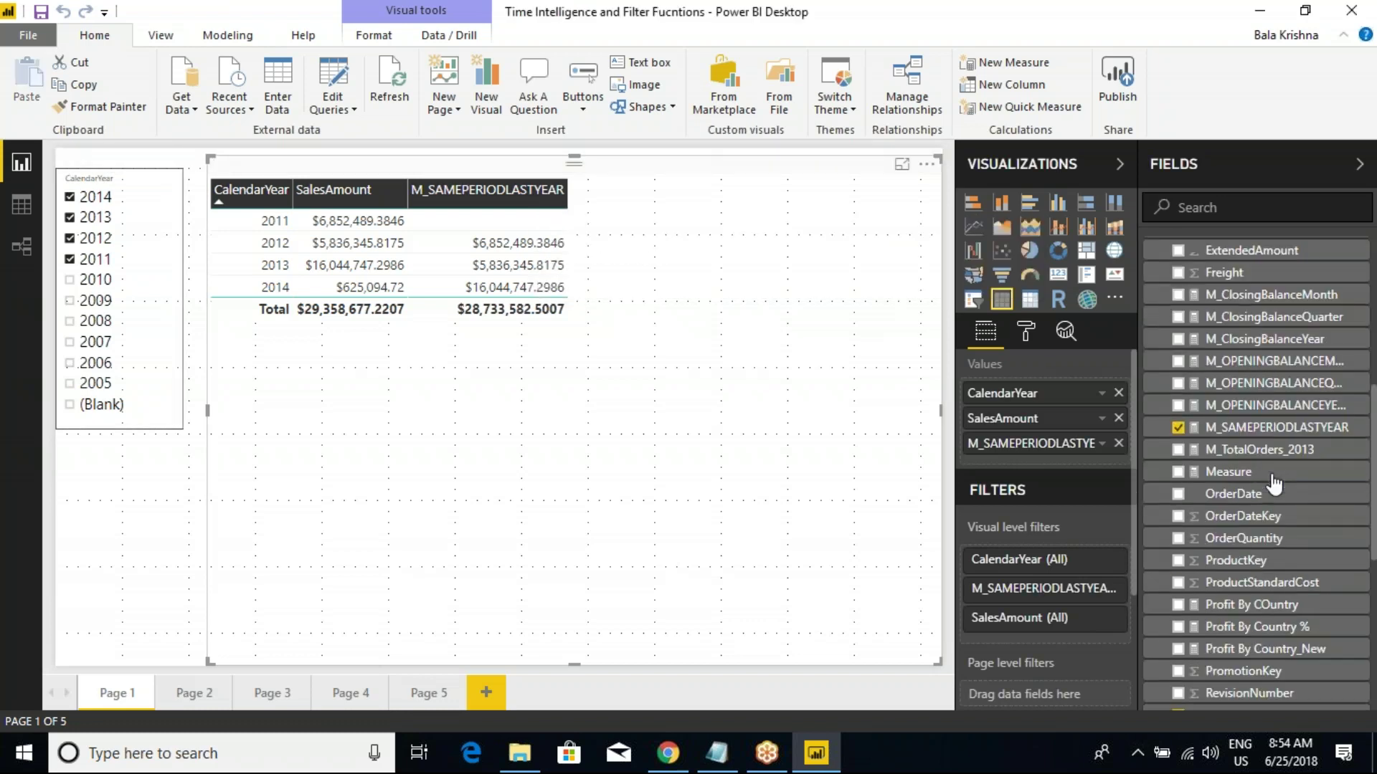
pyautogui.scroll(-4, 1282, 481)
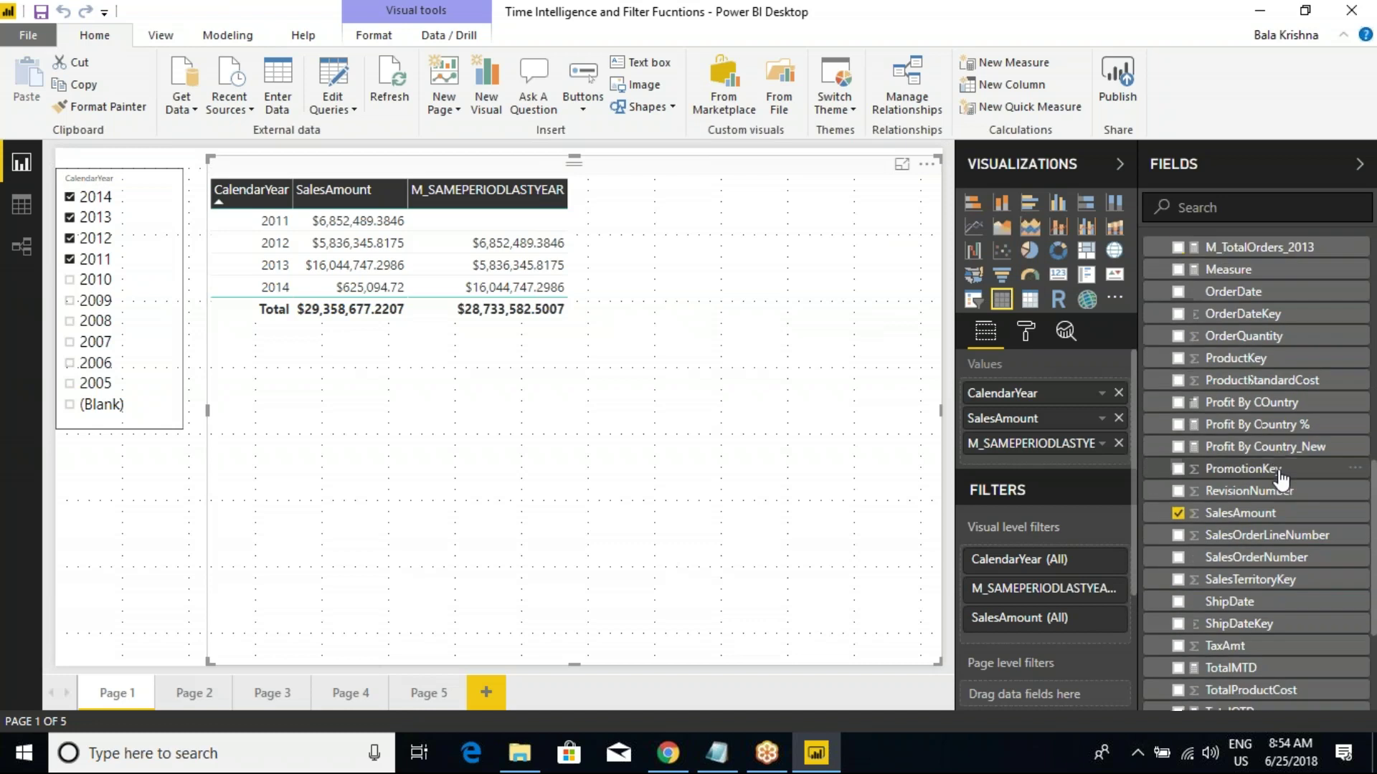
pyautogui.scroll(-2, 1270, 530)
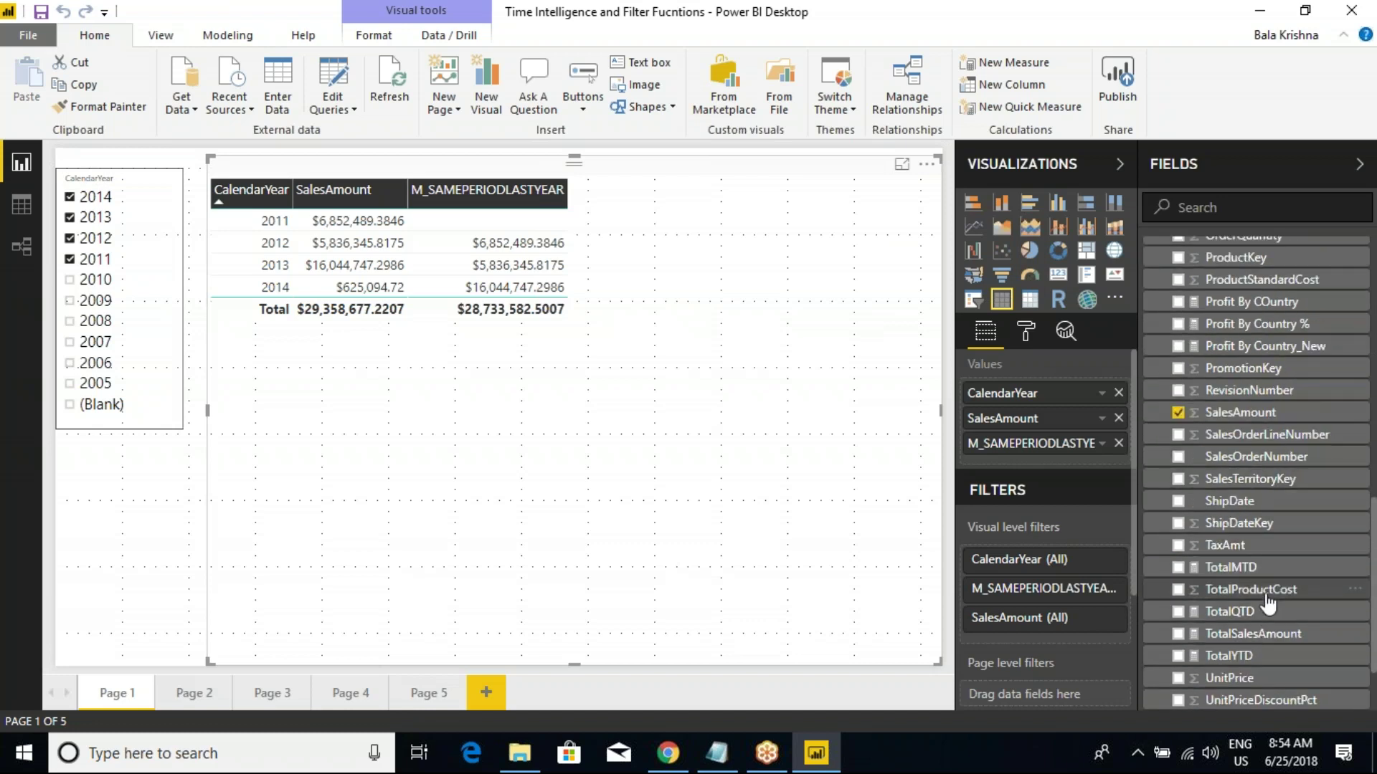
pyautogui.scroll(-2, 1265, 524)
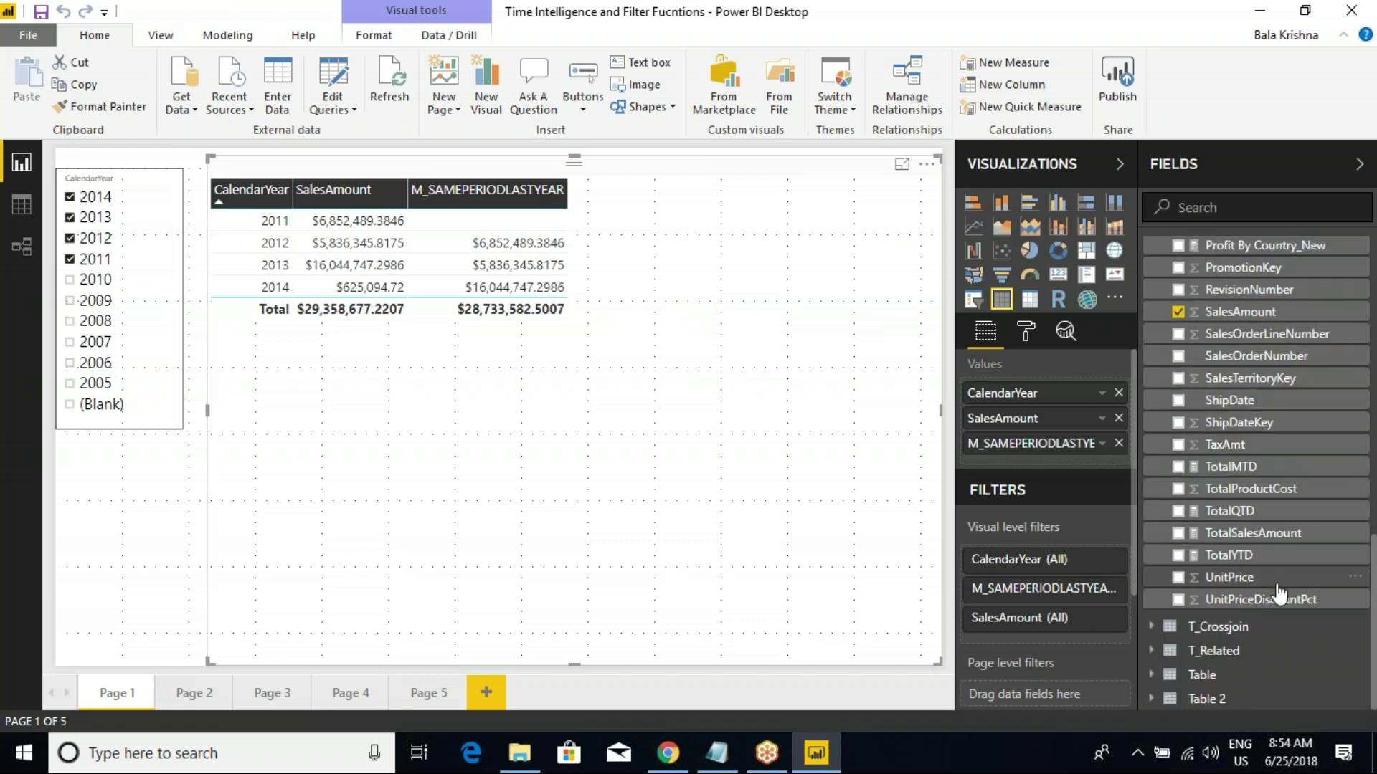
pyautogui.scroll(10, 1284, 501)
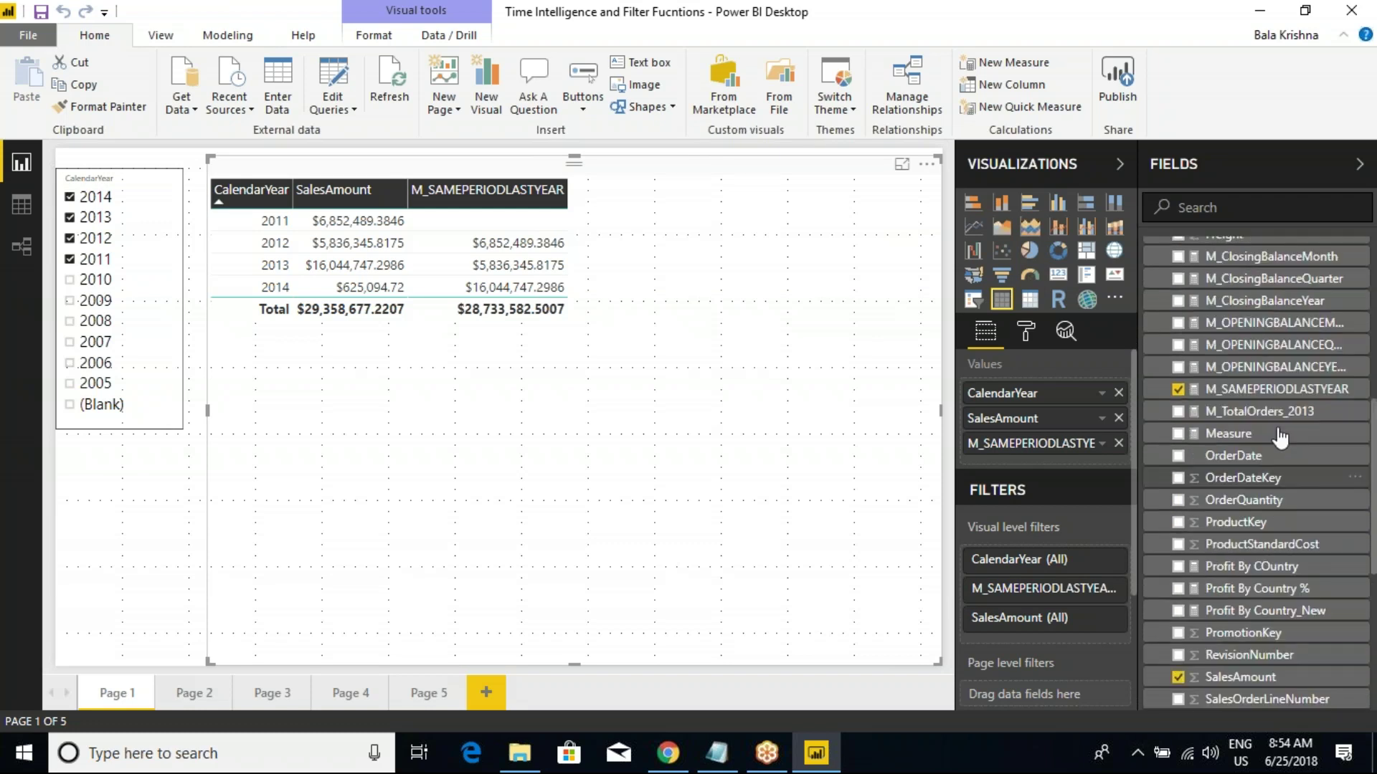
# Step: Create a new measure in the FactInternetSales table and name it M_TotalSalesAMount
pyautogui.rightClick(1241, 270)
pyautogui.click(1160, 282)
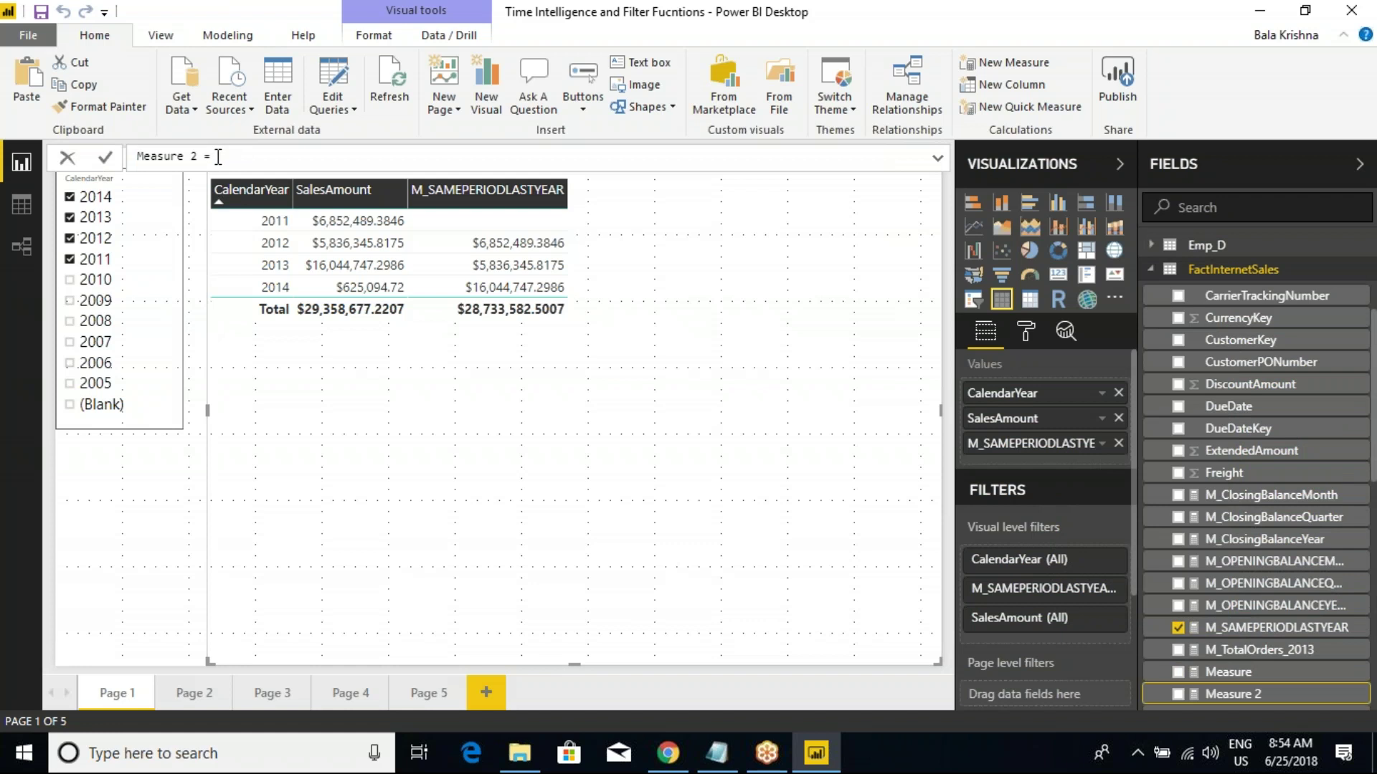
pyautogui.hotkey('ctrl', 'a')
pyautogui.write('Total')
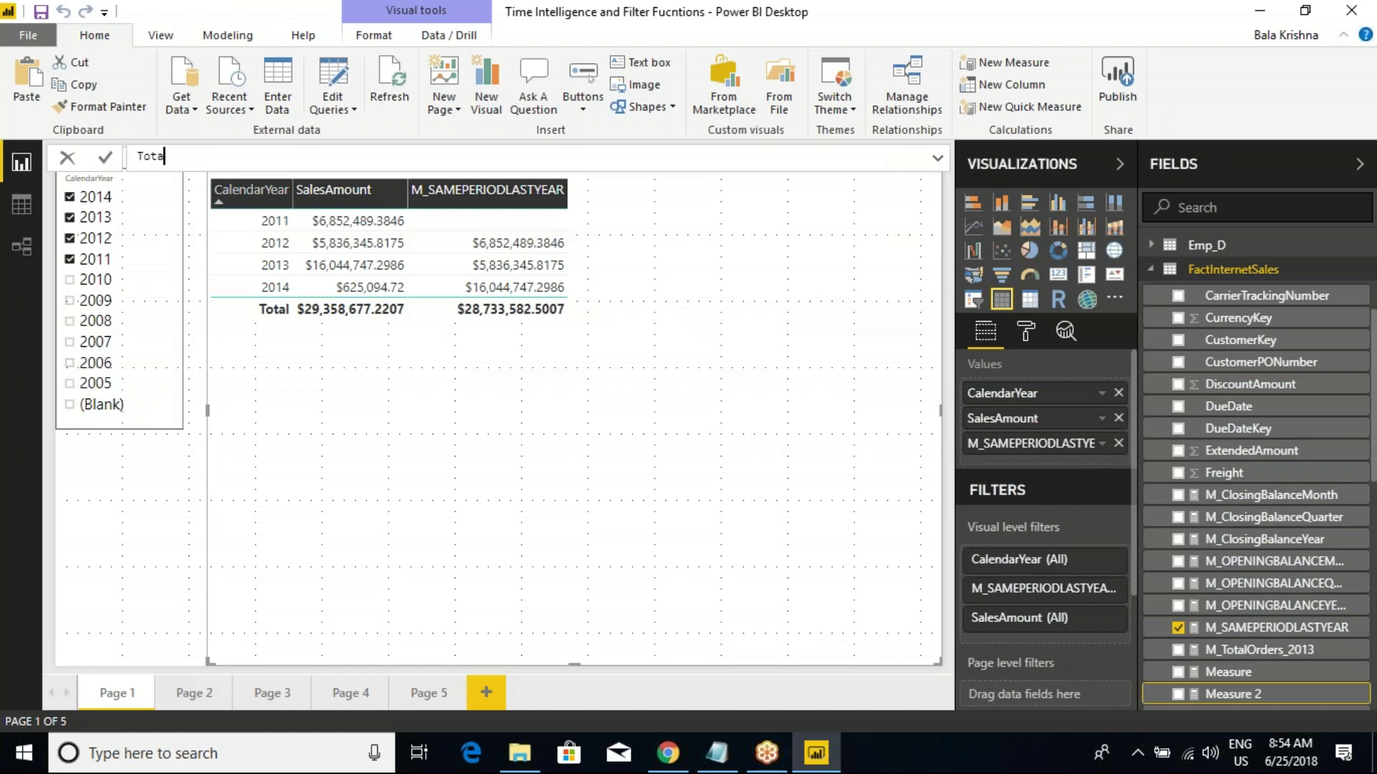
pyautogui.press('BackSpace')
pyautogui.press('BackSpace')
pyautogui.press('BackSpace')
pyautogui.press('BackSpace')
pyautogui.press('BackSpace')
pyautogui.write('SUm')
pyautogui.press('BackSpace')
pyautogui.write('um')
pyautogui.press('BackSpace')
pyautogui.press('BackSpace')
pyautogui.press('BackSpace')
pyautogui.write('M_TotalSalesAMoun')
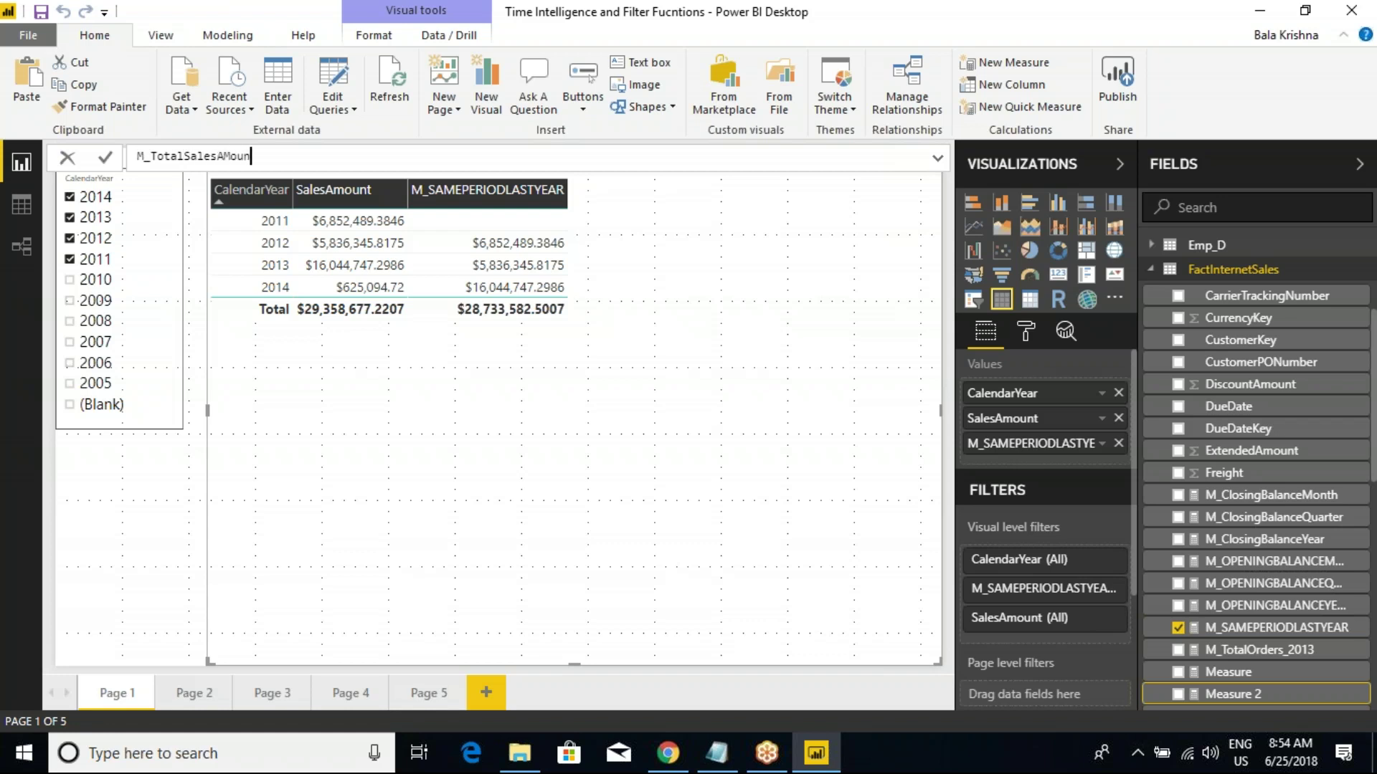
# Step: Define the M_TotalSalesAMount measure as SUM(FactInternetSales[SalesAmount])
pyautogui.write('t = SUM(sal')
pyautogui.press('Tab')
pyautogui.press('BackSpace')
pyautogui.press('BackSpace')
pyautogui.press('BackSpace')
pyautogui.press('BackSpace')
pyautogui.press('BackSpace')
pyautogui.press('BackSpace')
pyautogui.press('BackSpace')
pyautogui.press('BackSpace')
pyautogui.press('BackSpace')
pyautogui.press('BackSpace')
pyautogui.press('BackSpace')
pyautogui.press('BackSpace')
pyautogui.press('BackSpace')
pyautogui.press('BackSpace')
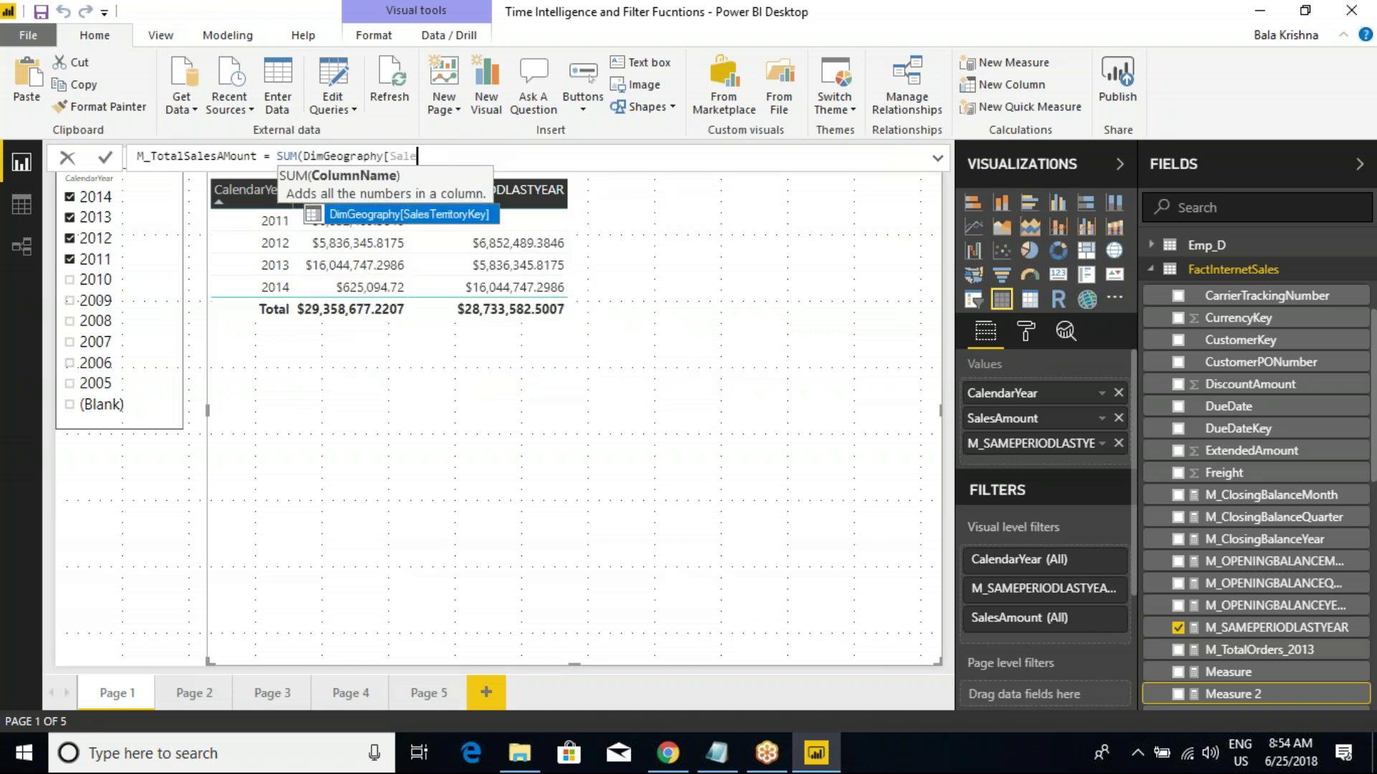
pyautogui.press('BackSpace')
pyautogui.press('BackSpace')
pyautogui.press('BackSpace')
pyautogui.press('BackSpace')
pyautogui.press('BackSpace')
pyautogui.press('BackSpace')
pyautogui.press('BackSpace')
pyautogui.press('BackSpace')
pyautogui.press('BackSpace')
pyautogui.press('BackSpace')
pyautogui.press('BackSpace')
pyautogui.press('BackSpace')
pyautogui.press('BackSpace')
pyautogui.press('BackSpace')
pyautogui.press('BackSpace')
pyautogui.press('BackSpace')
pyautogui.press('BackSpace')
pyautogui.write('salesamoyu')
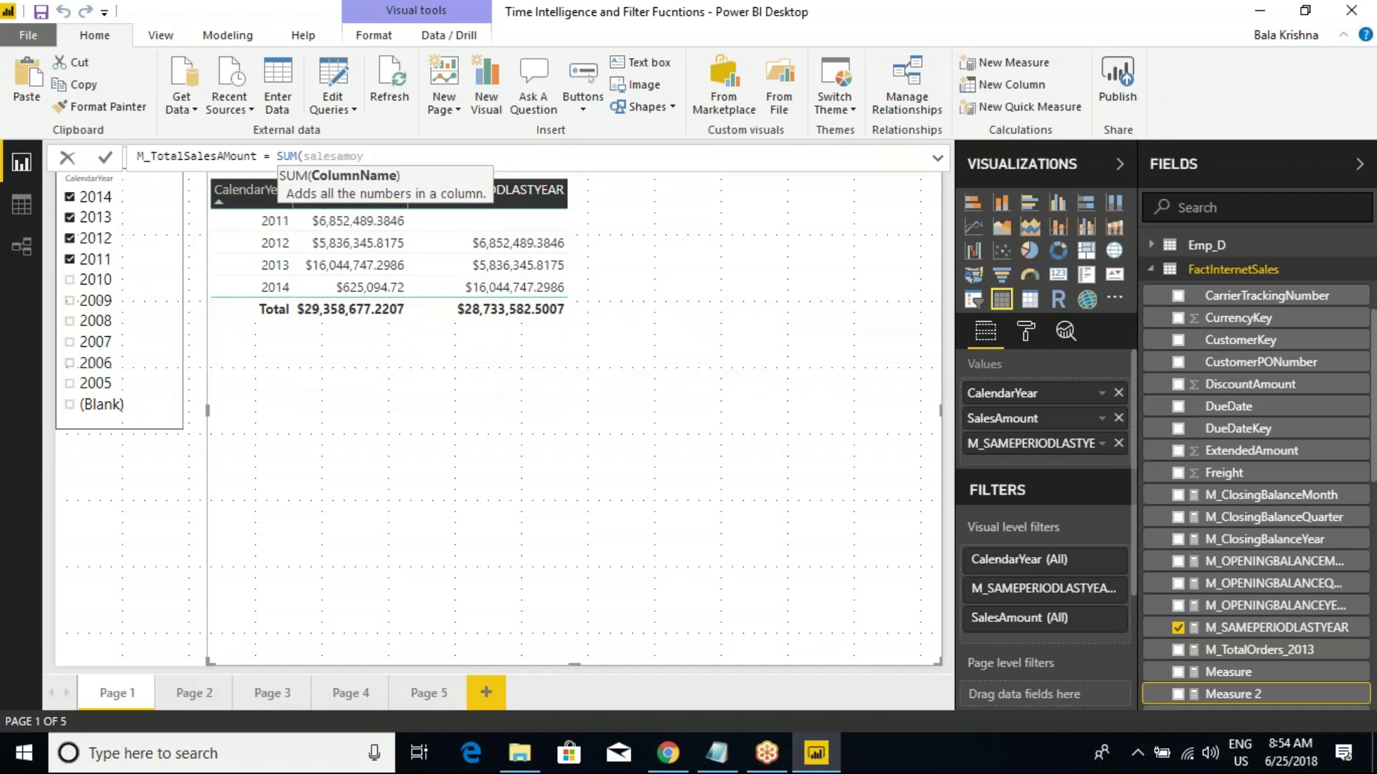
pyautogui.press('BackSpace')
pyautogui.press('BackSpace')
pyautogui.press('Tab')
pyautogui.write(')')
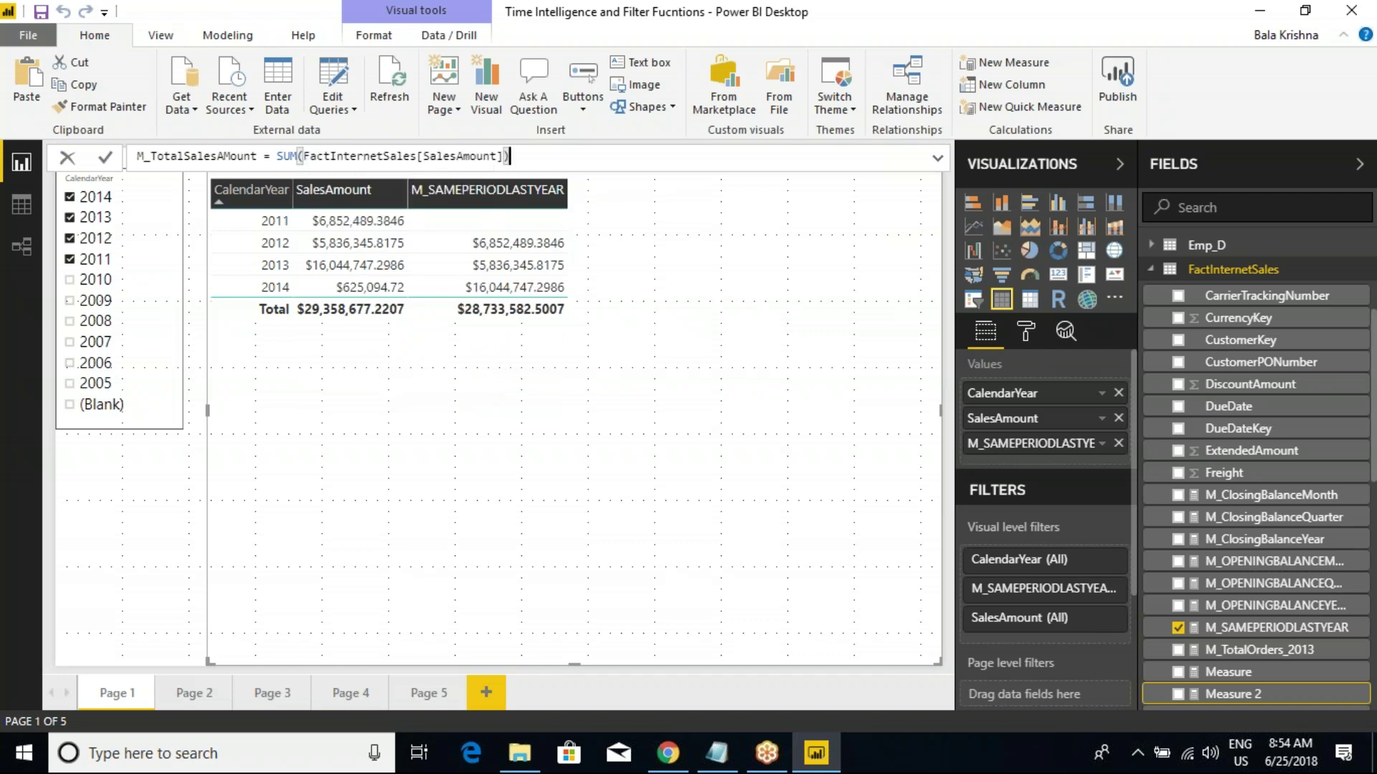
pyautogui.press('Return')
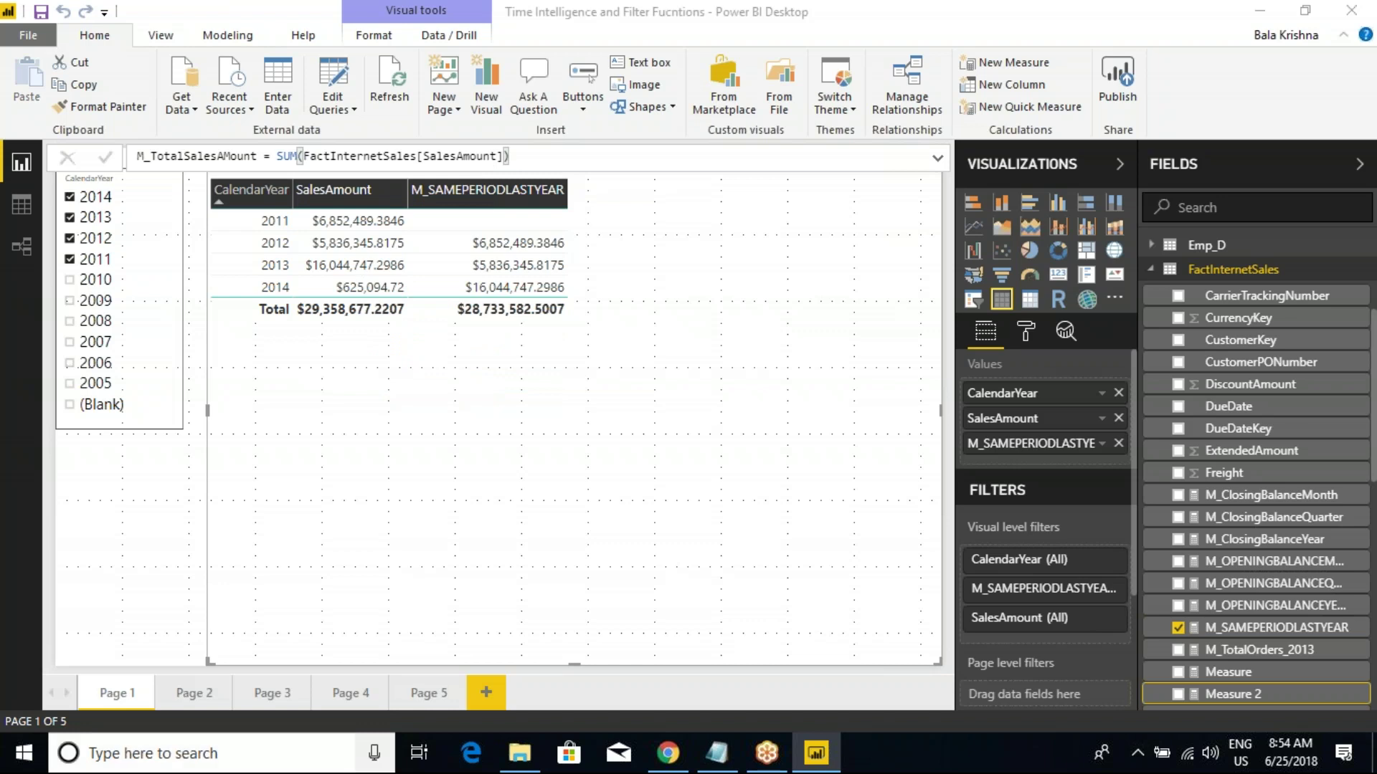
# Step: Create another measure in FactInternetSales and name it Gross Margin Yearly
pyautogui.rightClick(1248, 283)
pyautogui.press('Escape')
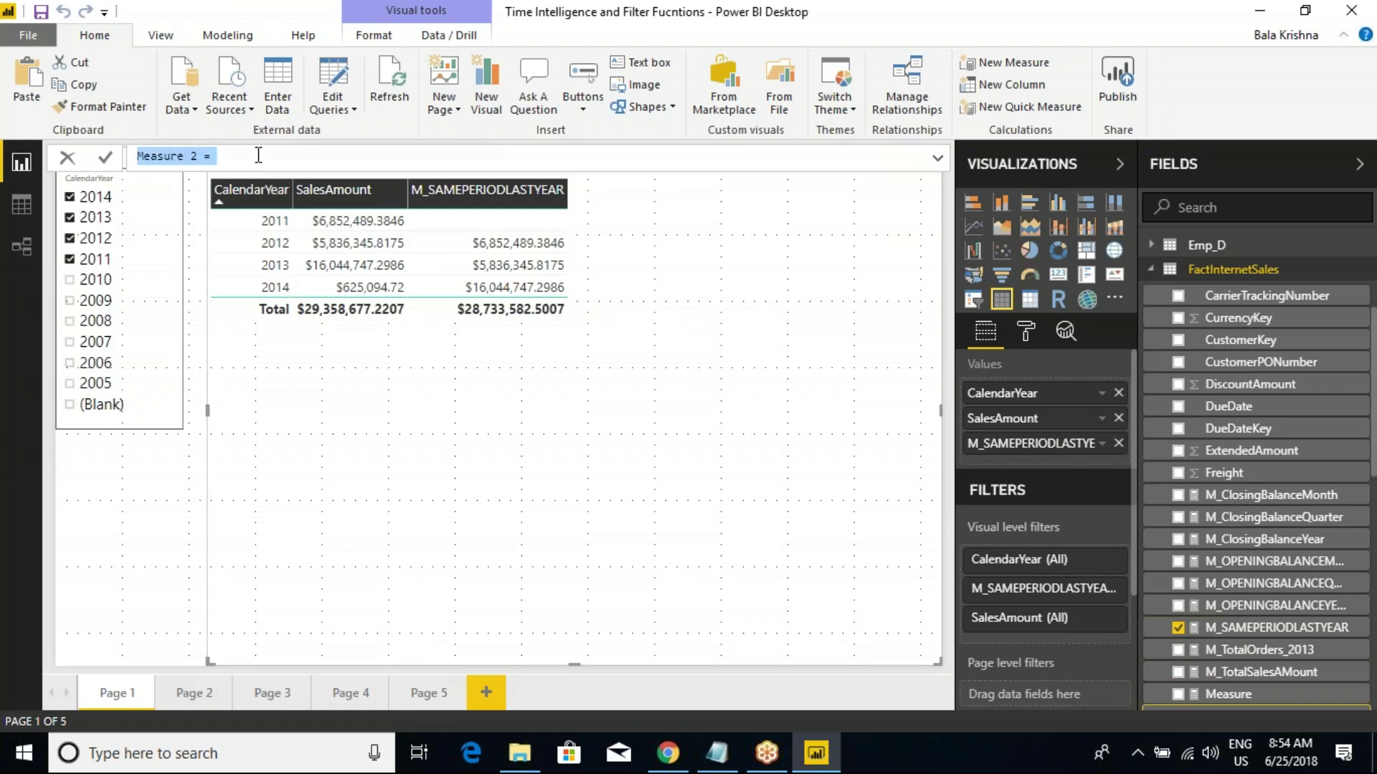
pyautogui.write('Gross Margin Yearly =')
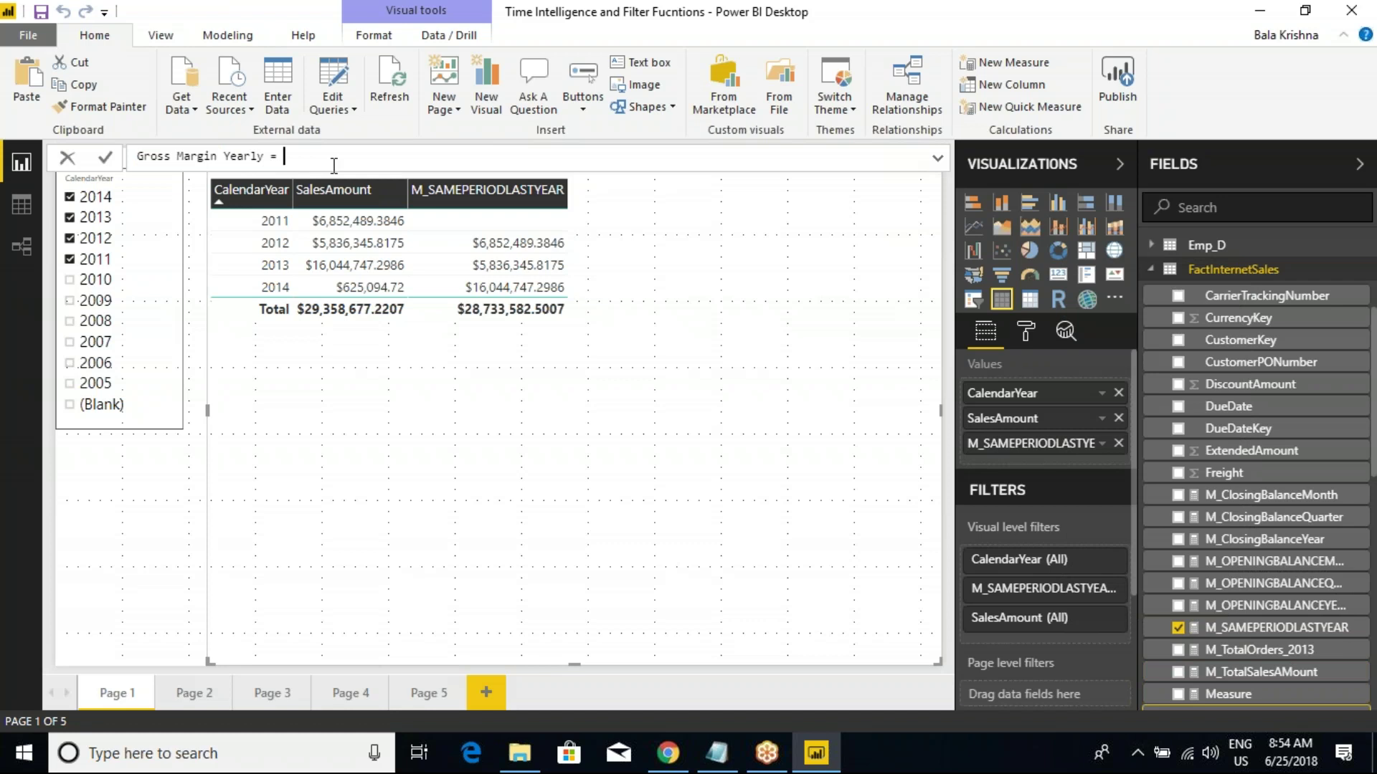
pyautogui.moveTo(309, 181); pyautogui.dragTo(401, 322)
pyautogui.moveTo(429, 179); pyautogui.dragTo(559, 334)
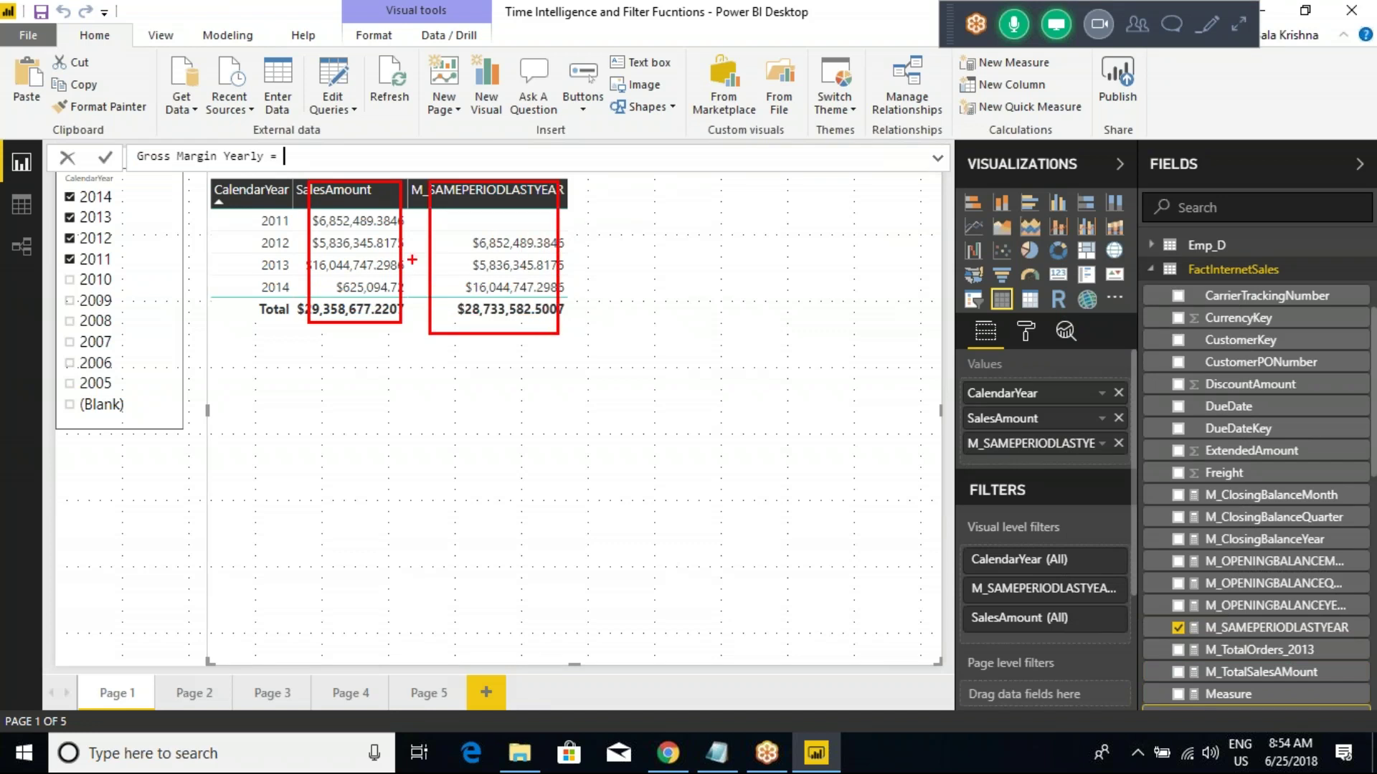
pyautogui.press('Escape')
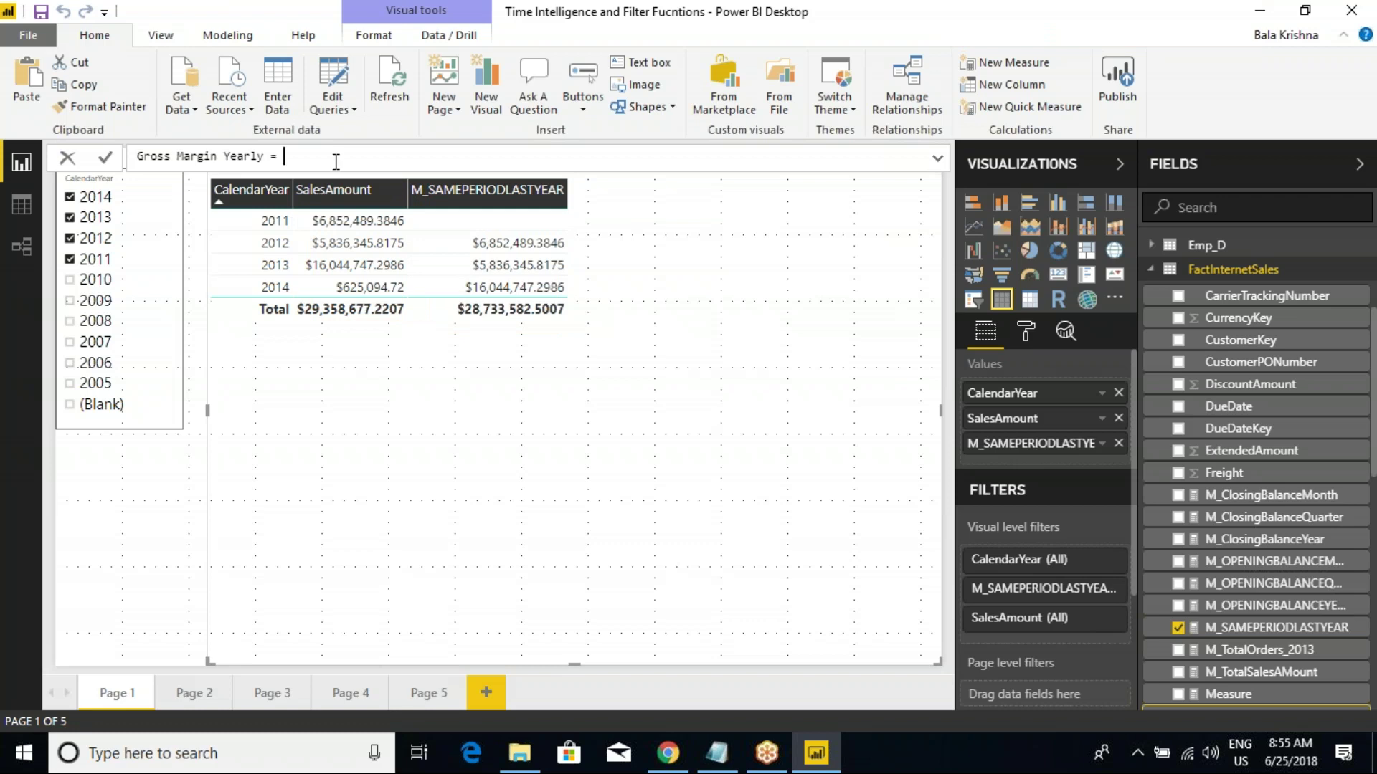
# Step: Define the Gross Margin Yearly measure as [M_SAMEPERIODLASTYEAR] - [M_TotalSalesAMount]
pyautogui.write('m_')
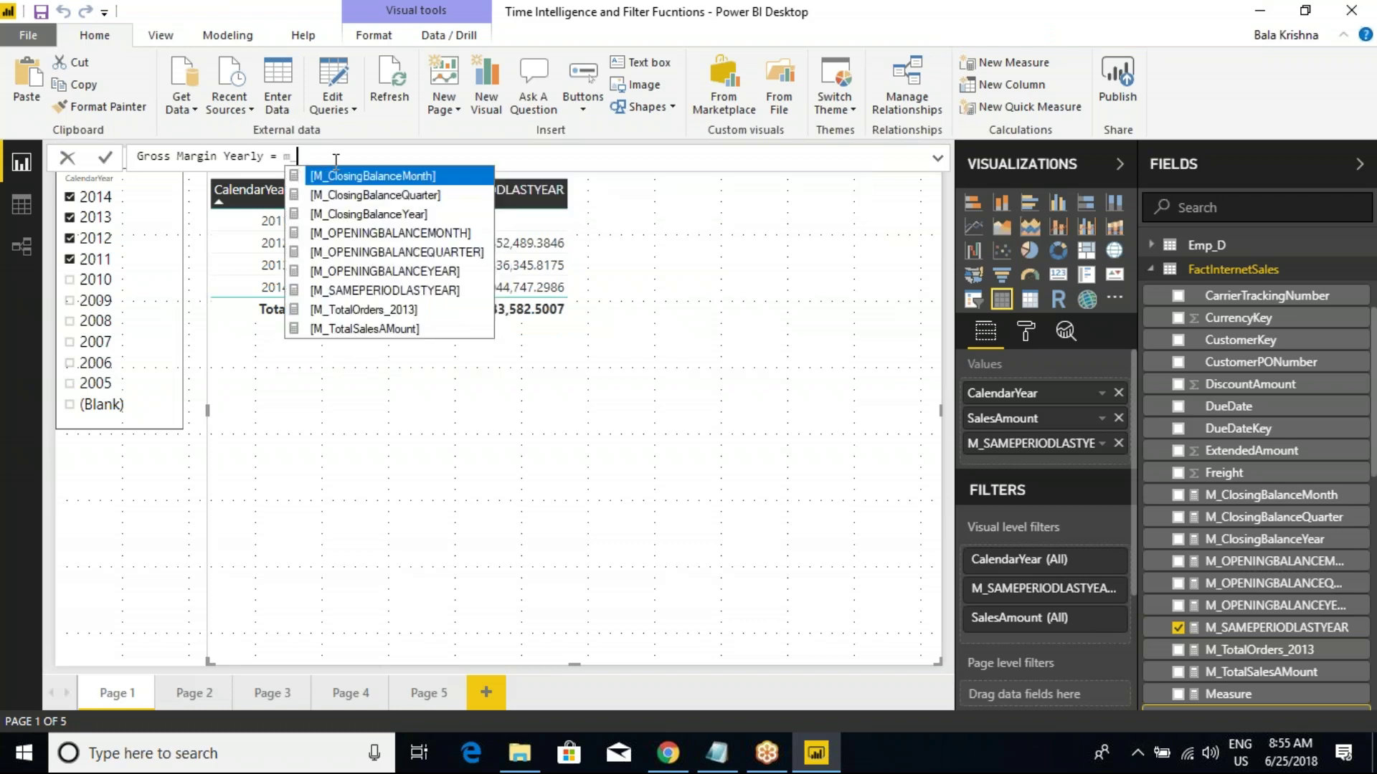
pyautogui.write('sa')
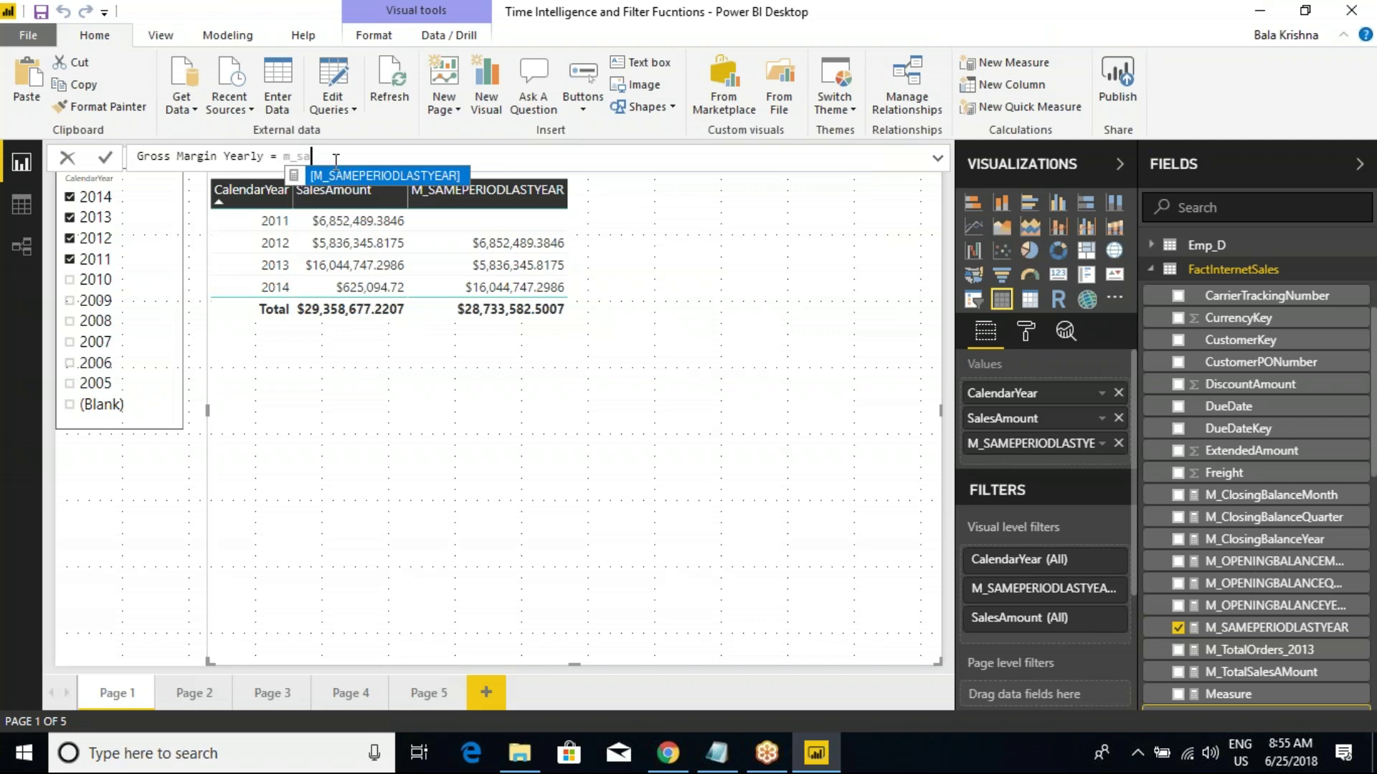
pyautogui.press('Tab')
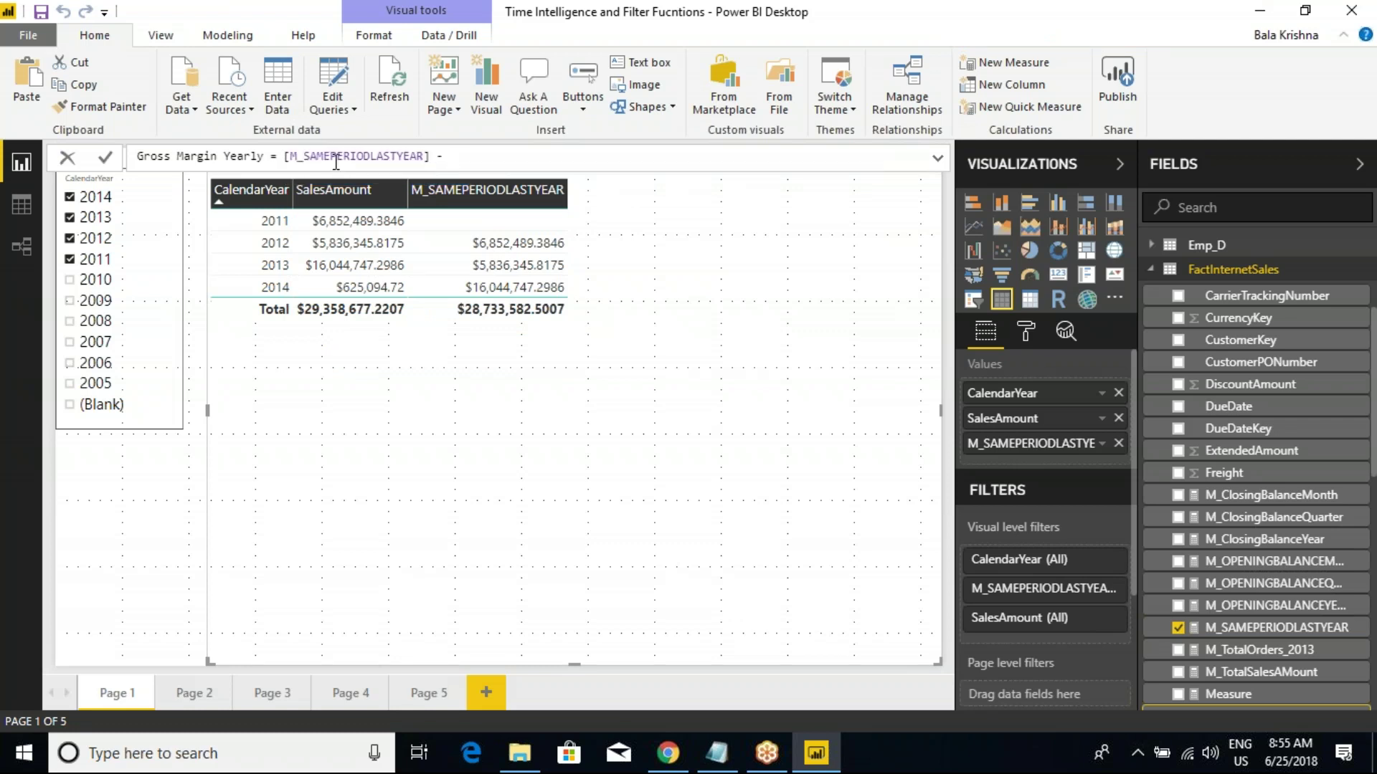
pyautogui.write('m_')
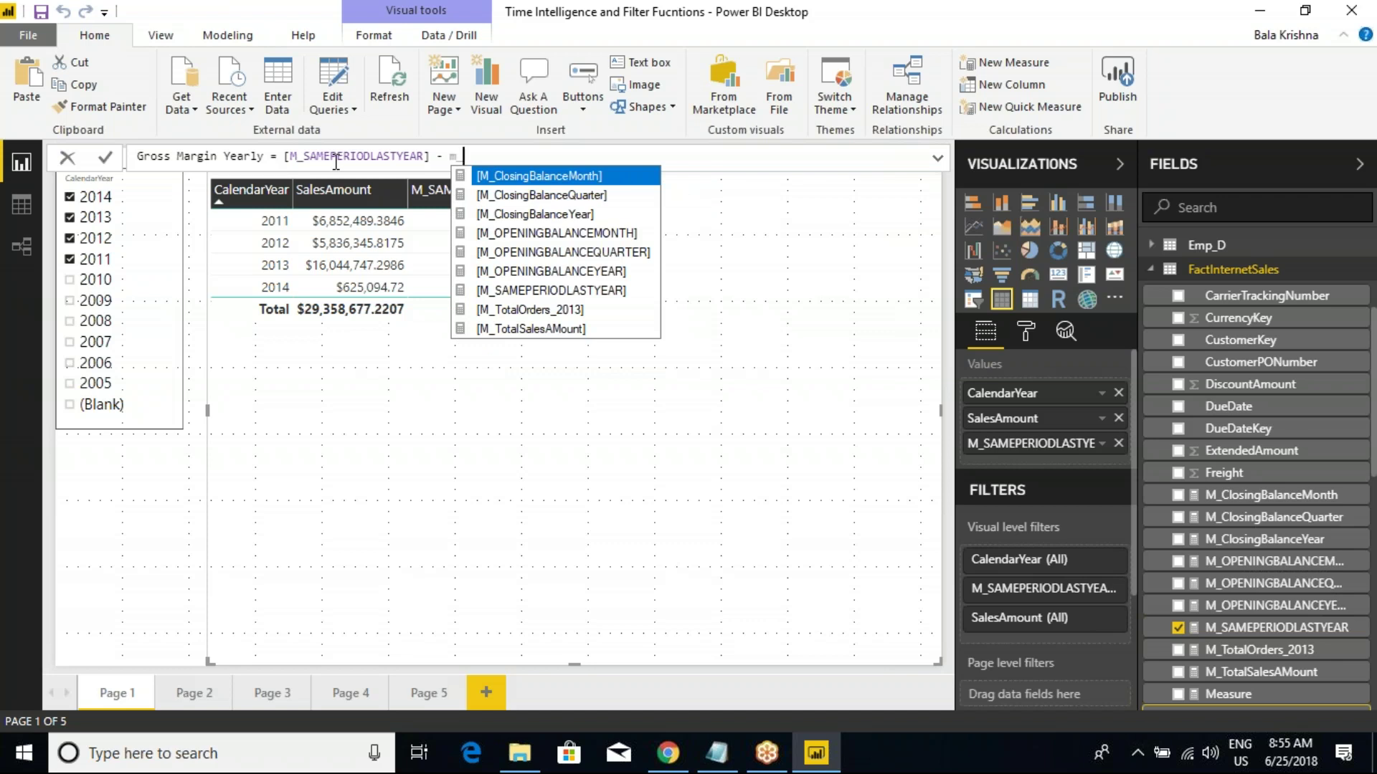
pyautogui.press('Down')
pyautogui.press('Down')
pyautogui.press('Down')
pyautogui.press('Down')
pyautogui.press('Down')
pyautogui.press('Down')
pyautogui.press('Down')
pyautogui.press('Down')
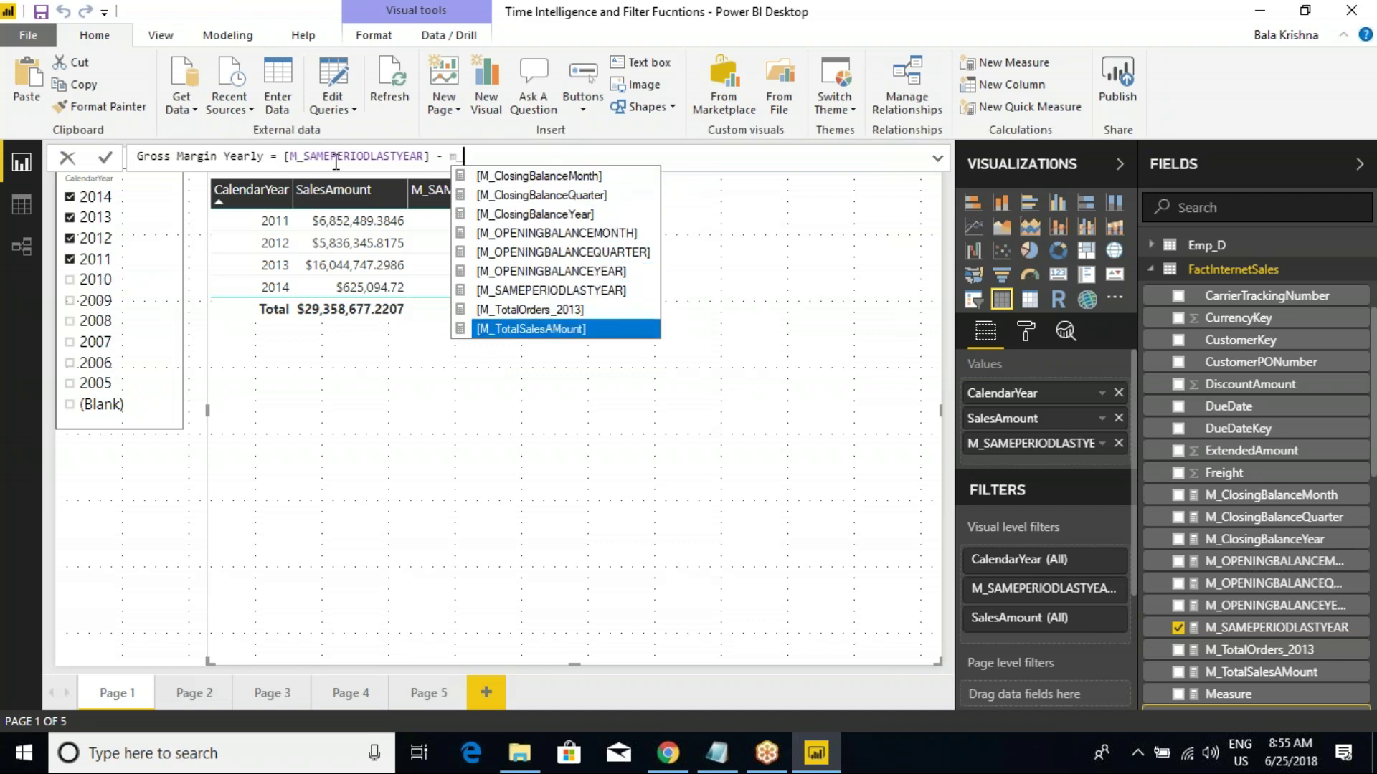
pyautogui.press('Tab')
pyautogui.press('Return')
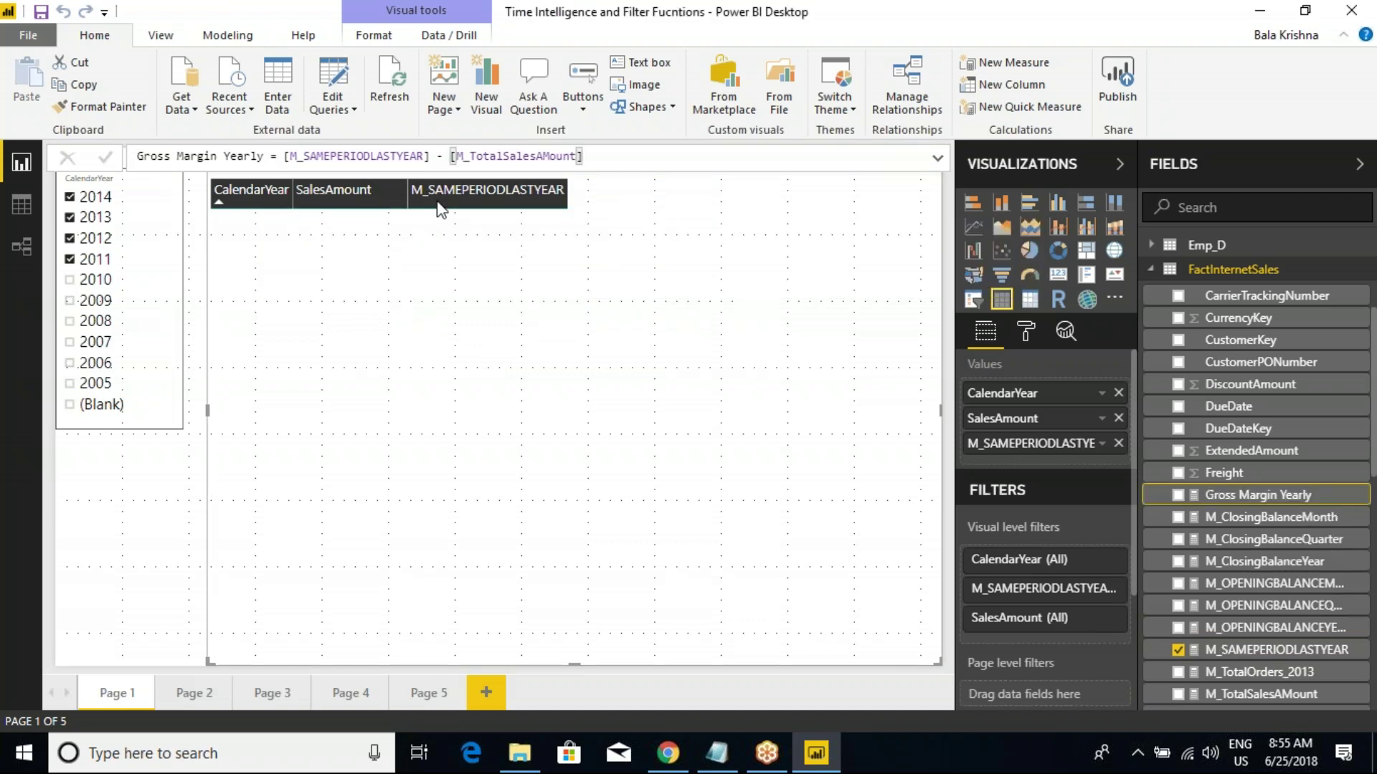
# Step: Add the Gross Margin Yearly measure to the table visual as its last column
pyautogui.click(375, 165)
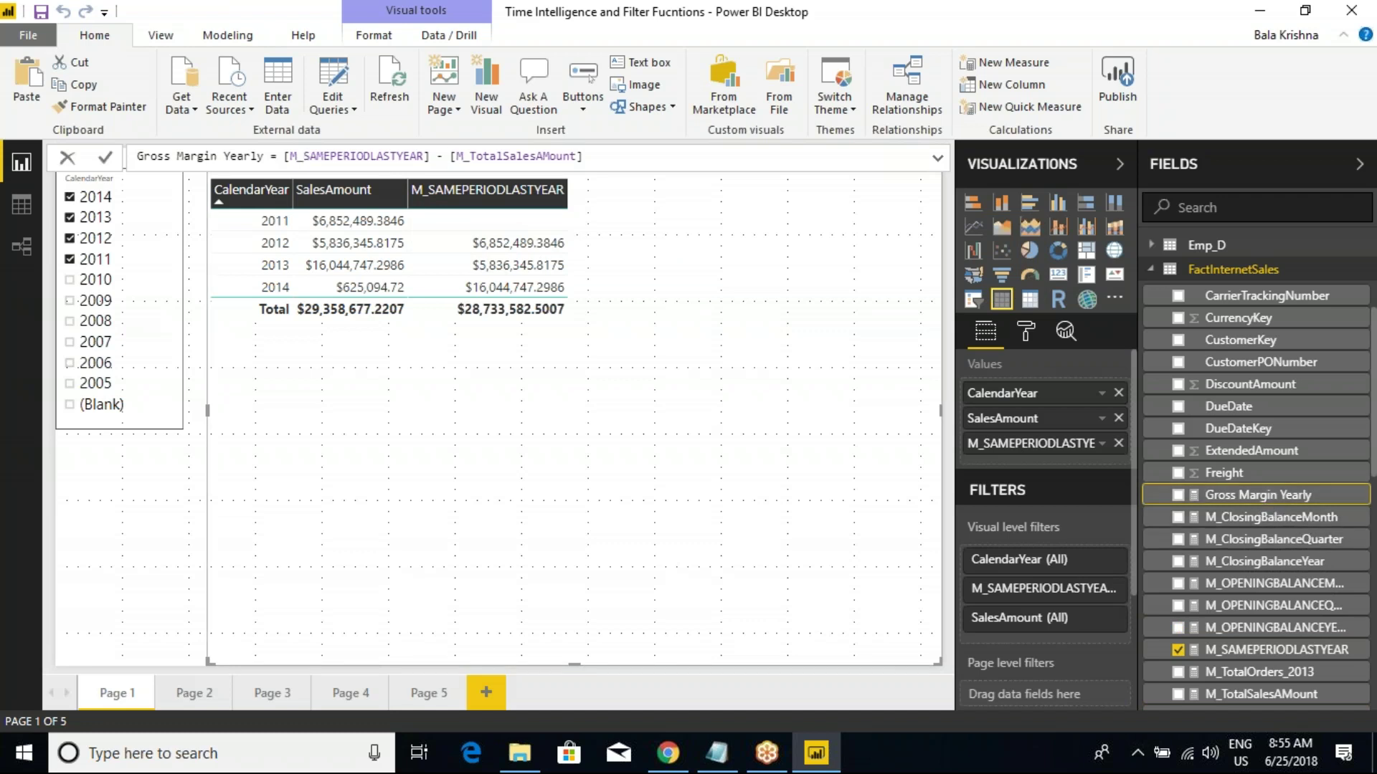
pyautogui.moveTo(1178, 495); pyautogui.dragTo(1040, 467)
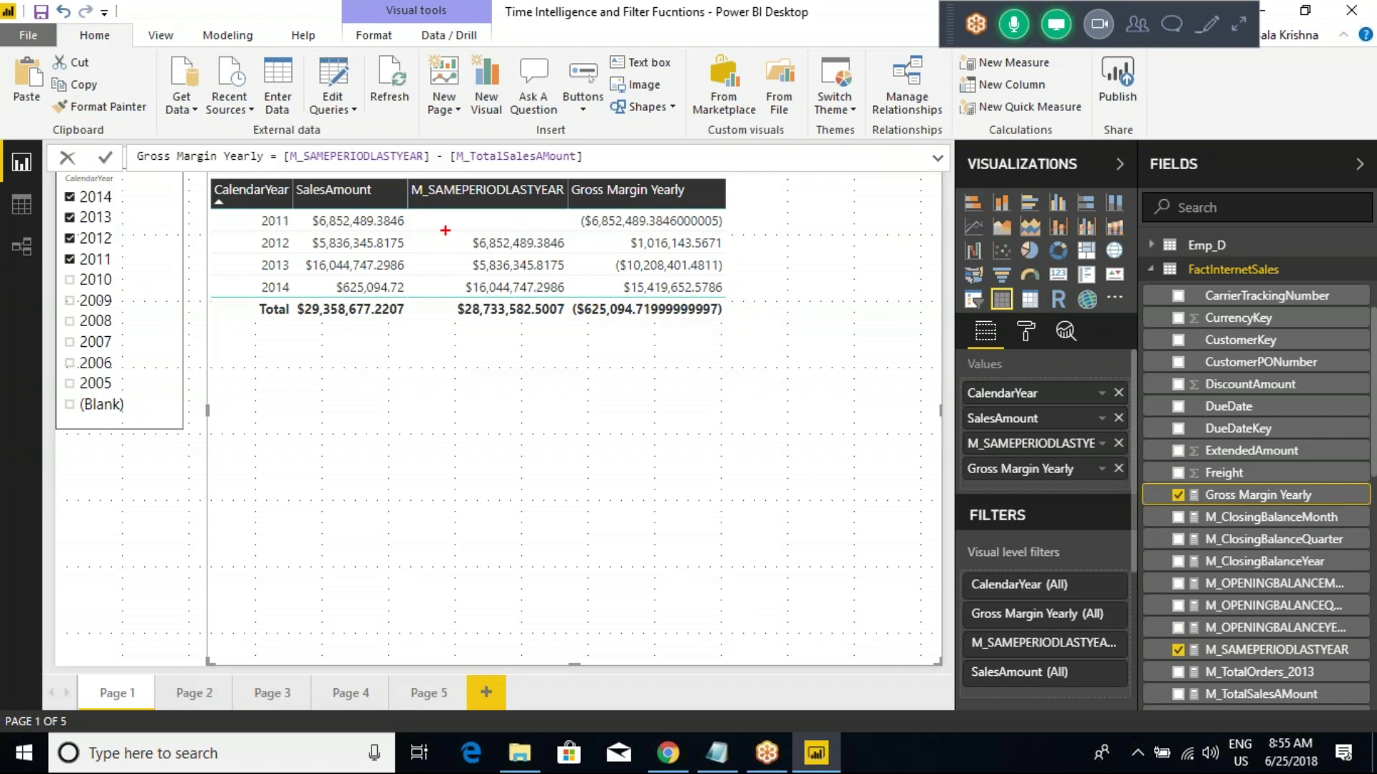
pyautogui.moveTo(294, 230); pyautogui.dragTo(406, 253)
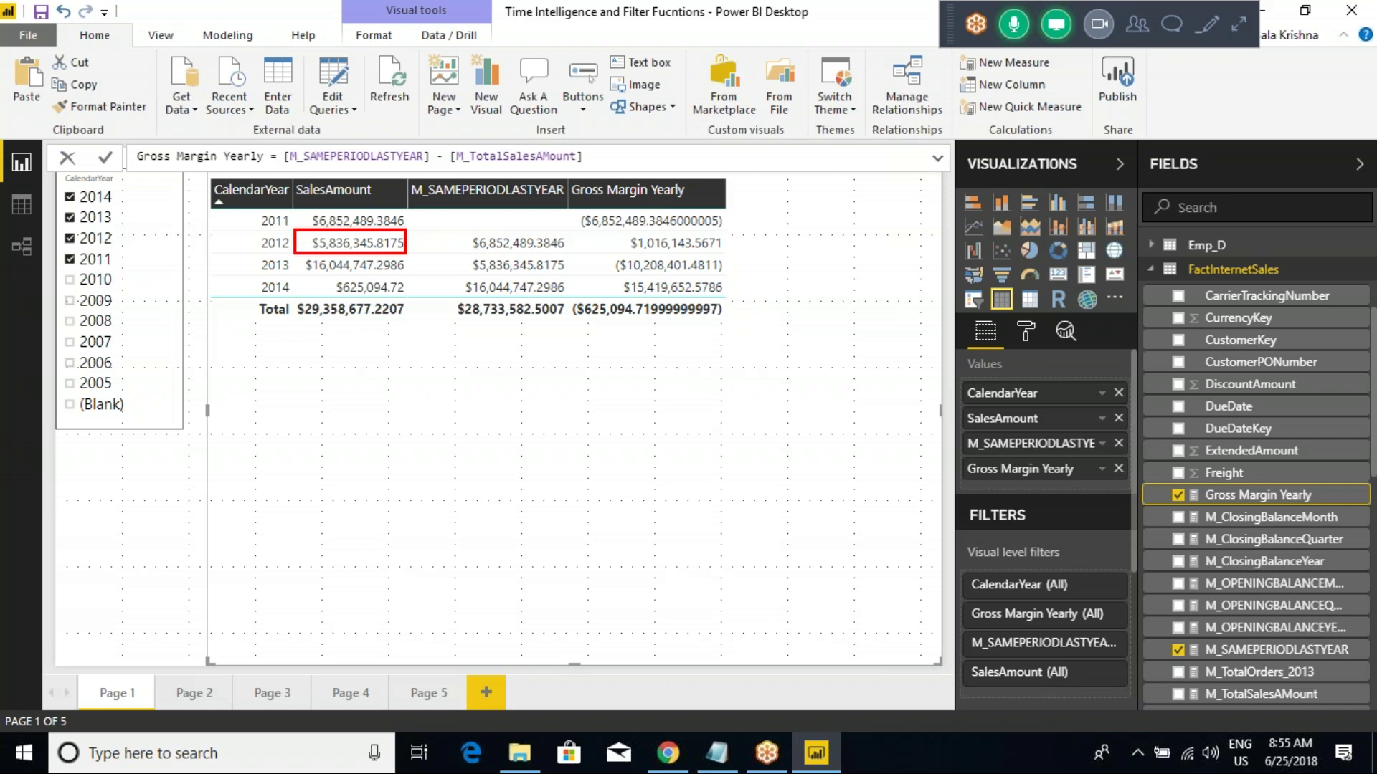
pyautogui.moveTo(423, 230)
pyautogui.mouseDown()
pyautogui.moveTo(568, 260)
pyautogui.moveTo(721, 264)
pyautogui.mouseUp()
pyautogui.moveTo(384, 165); pyautogui.dragTo(396, 143)
pyautogui.moveTo(490, 168); pyautogui.dragTo(499, 150)
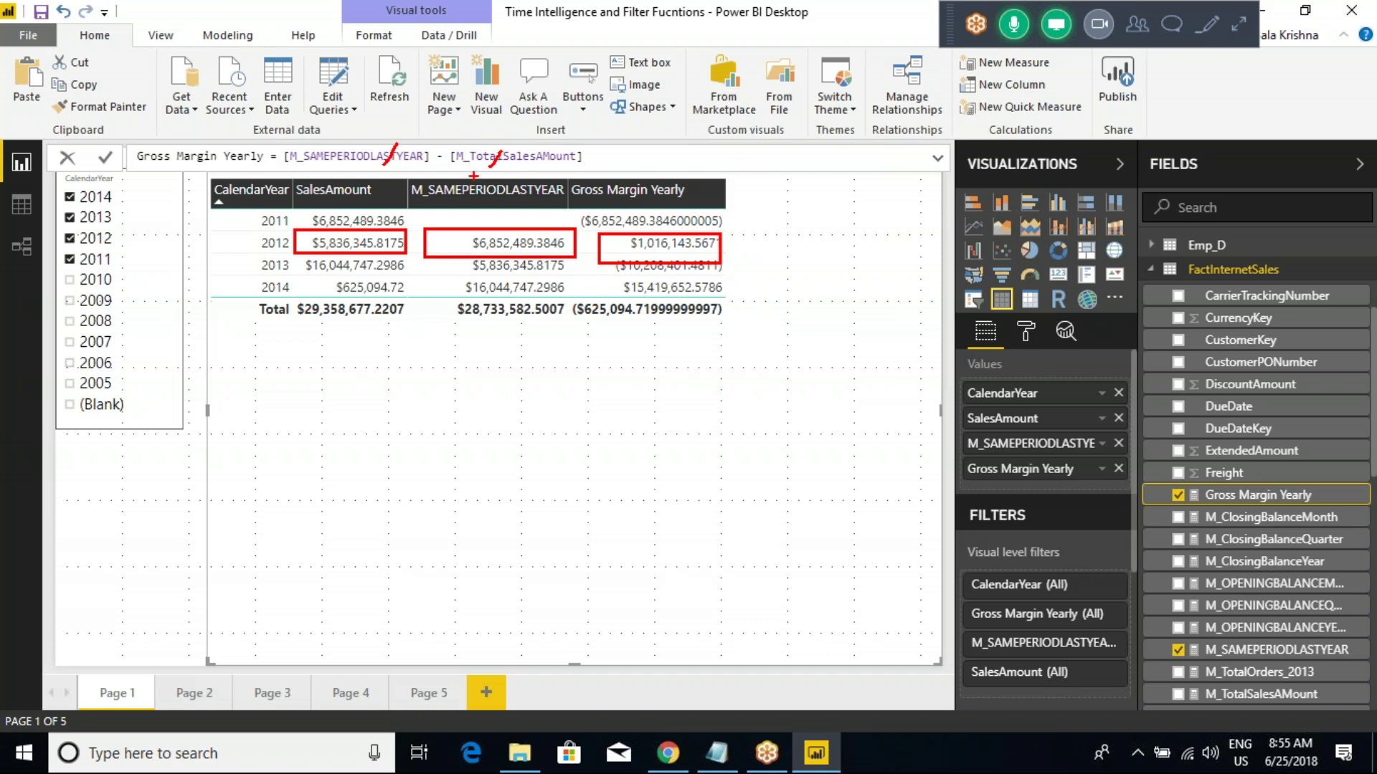
pyautogui.press('Escape')
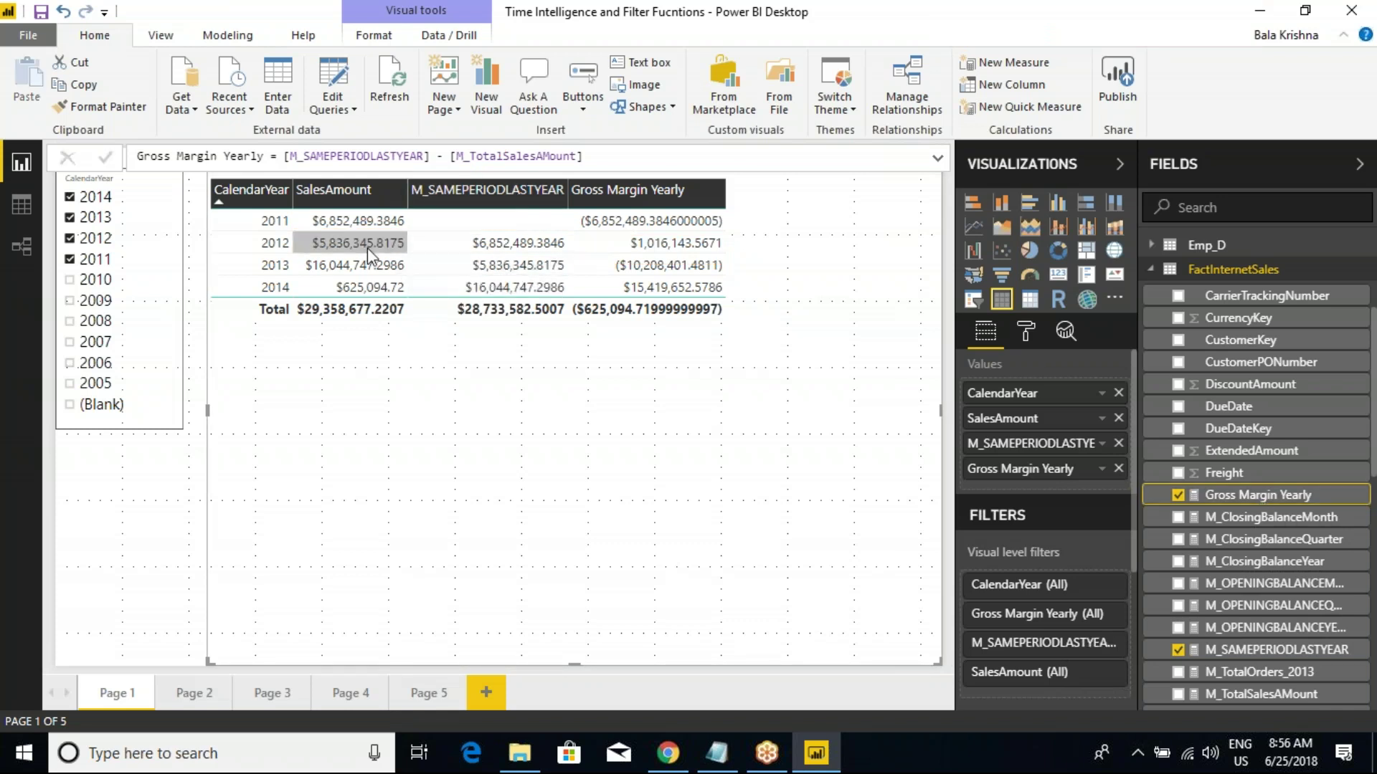
pyautogui.hotkey('ctrl', 'alt', 'd')
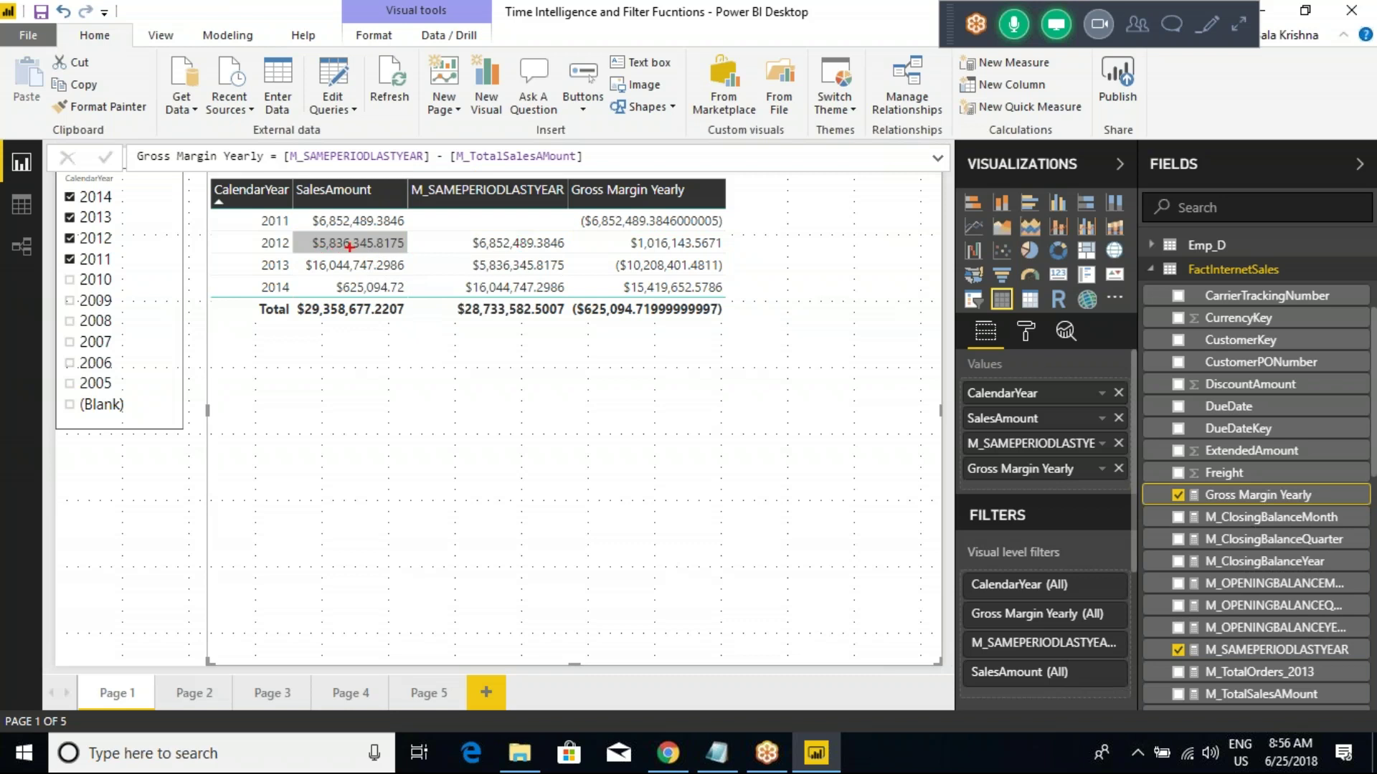
pyautogui.moveTo(289, 233); pyautogui.dragTo(407, 253)
pyautogui.hotkey('ctrl', 'alt', 'd')
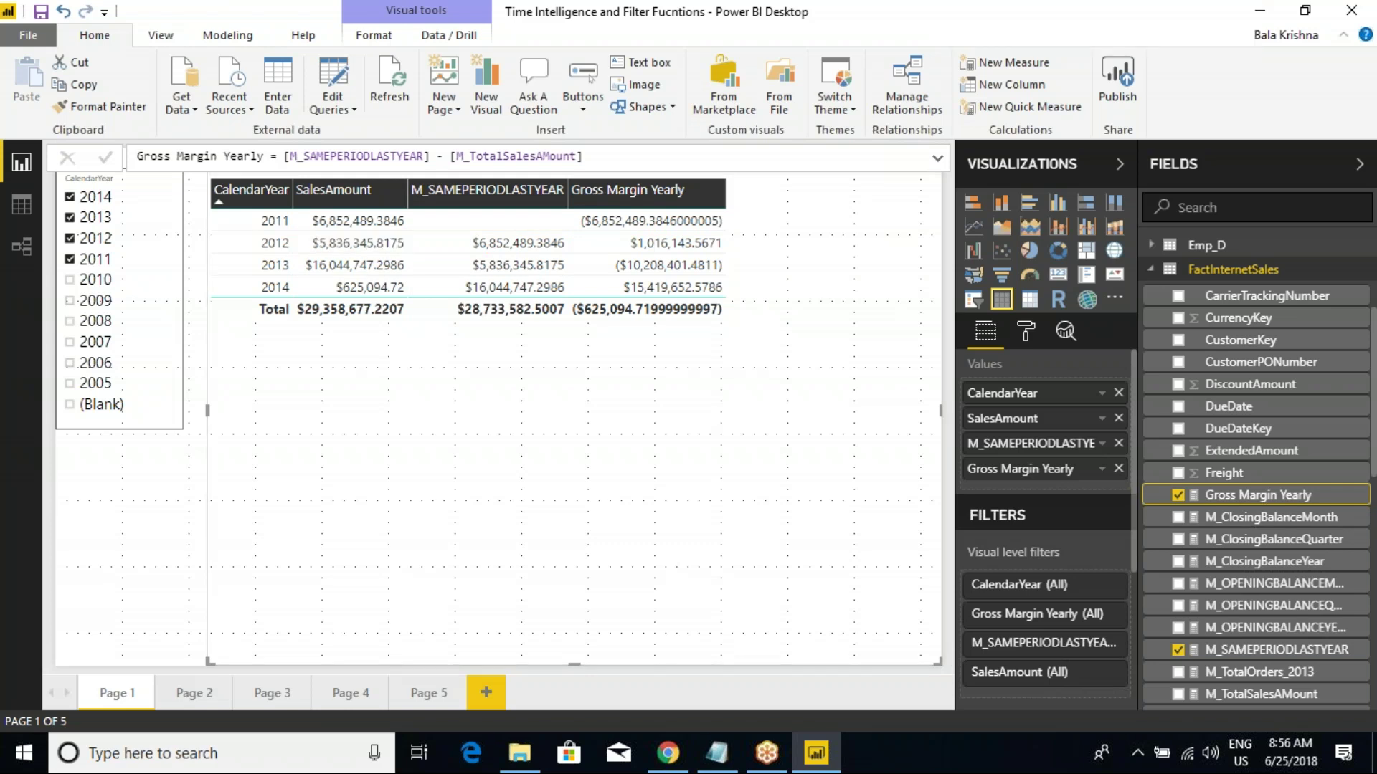
# Step: Rename the M_TotalSalesAMount measure in FactInternetSales to Current Year SalesAMT
pyautogui.scroll(-3, 1262, 502)
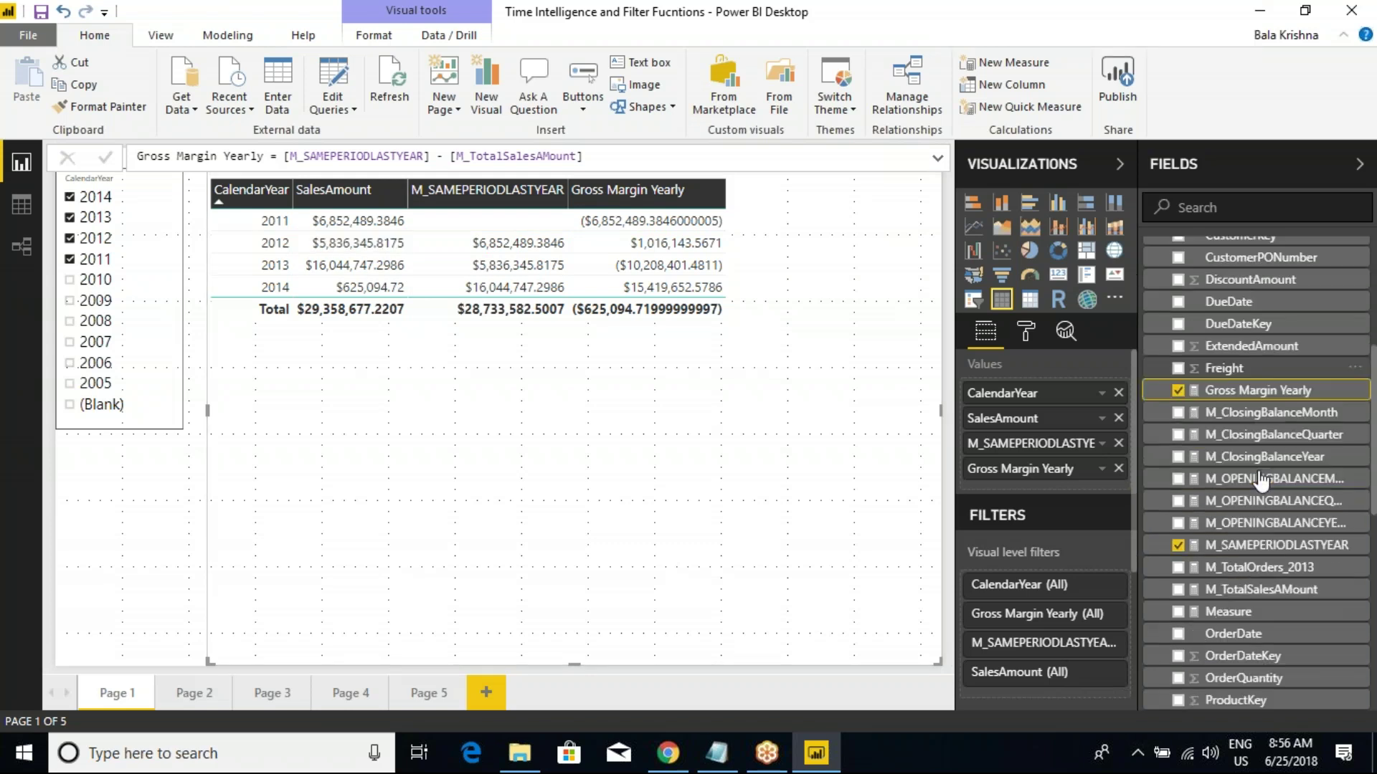
pyautogui.scroll(-3, 1242, 535)
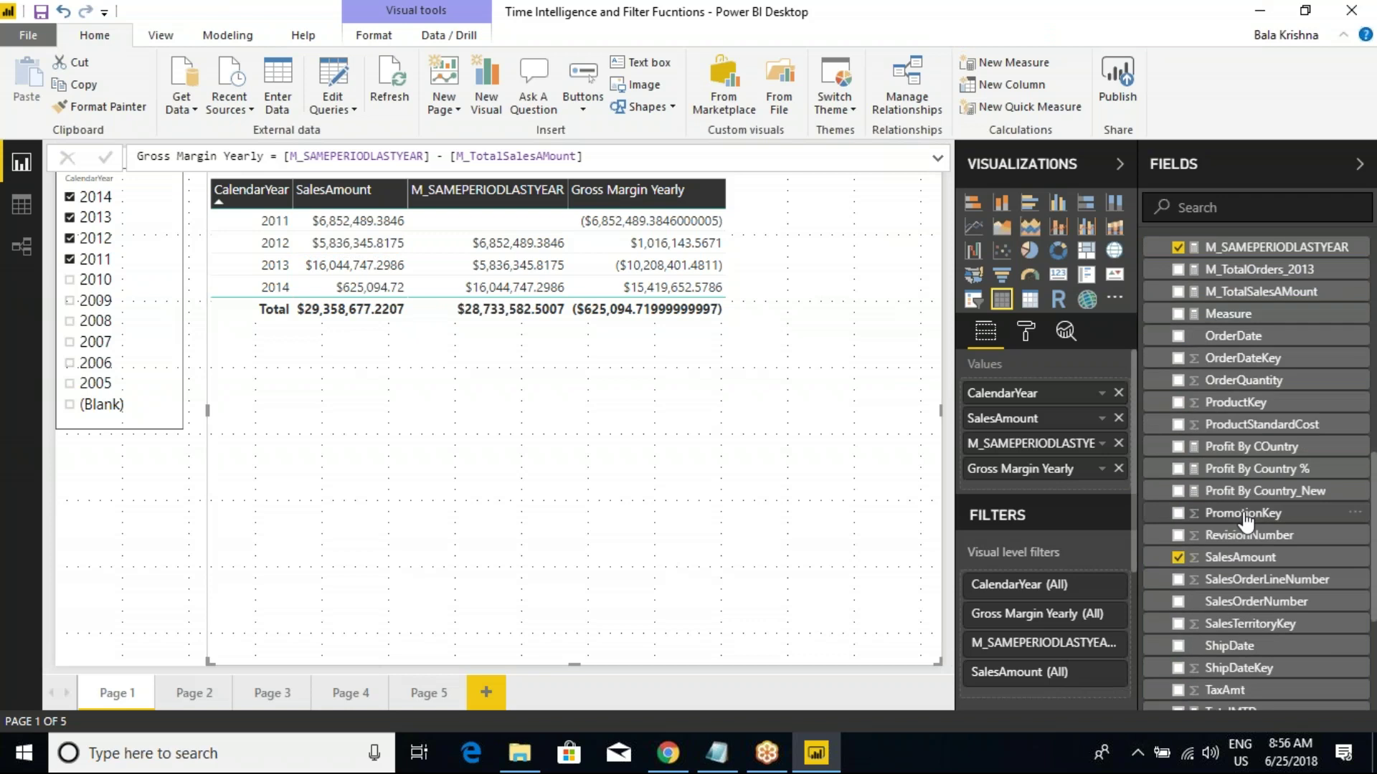
pyautogui.scroll(1, 1246, 523)
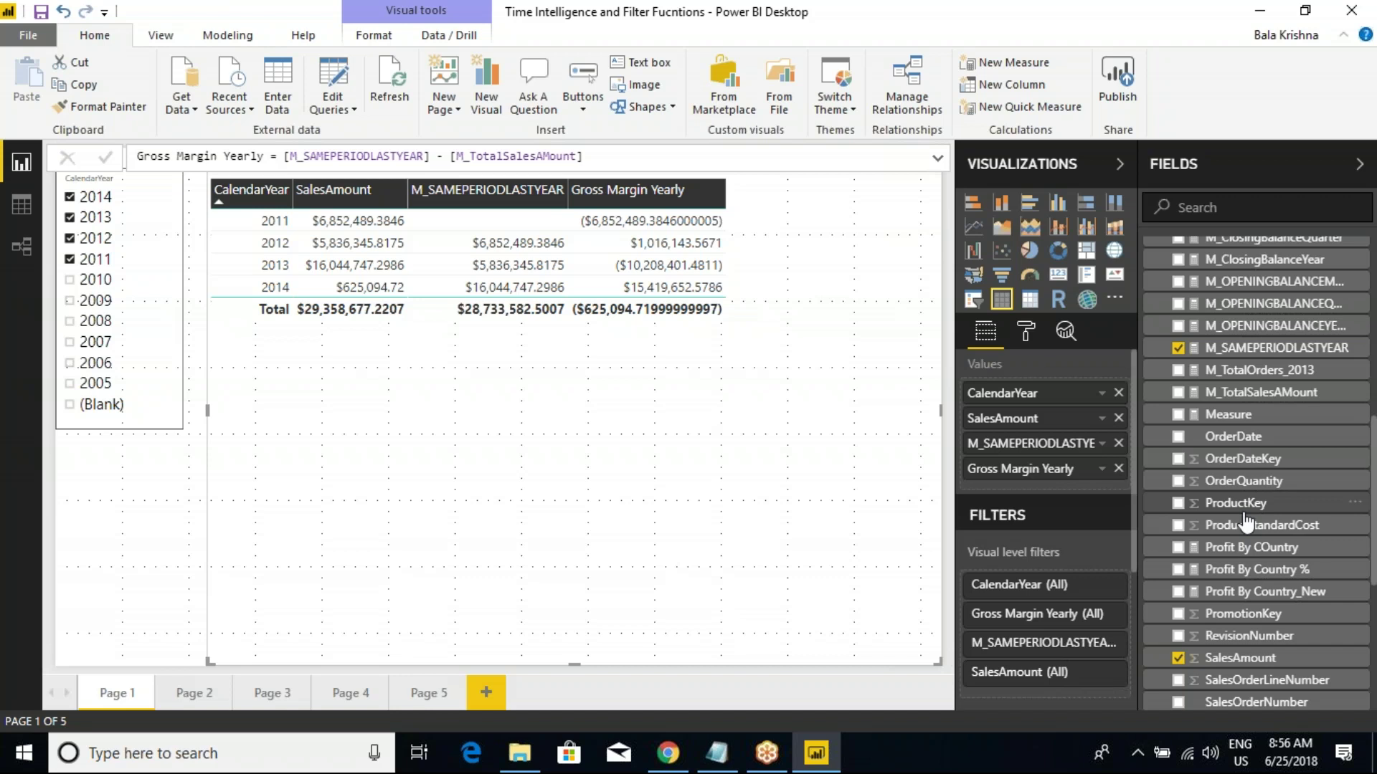
pyautogui.scroll(3, 1248, 517)
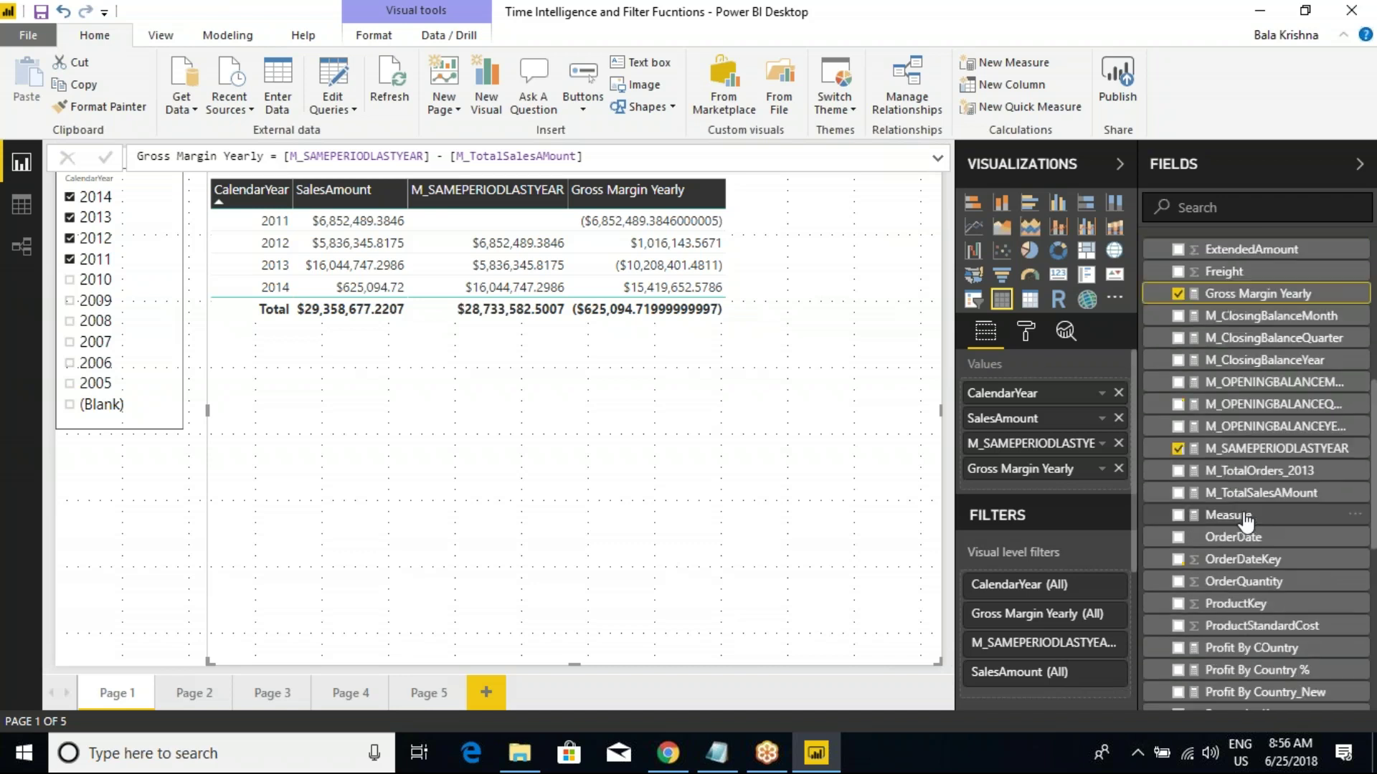
pyautogui.click(1267, 498)
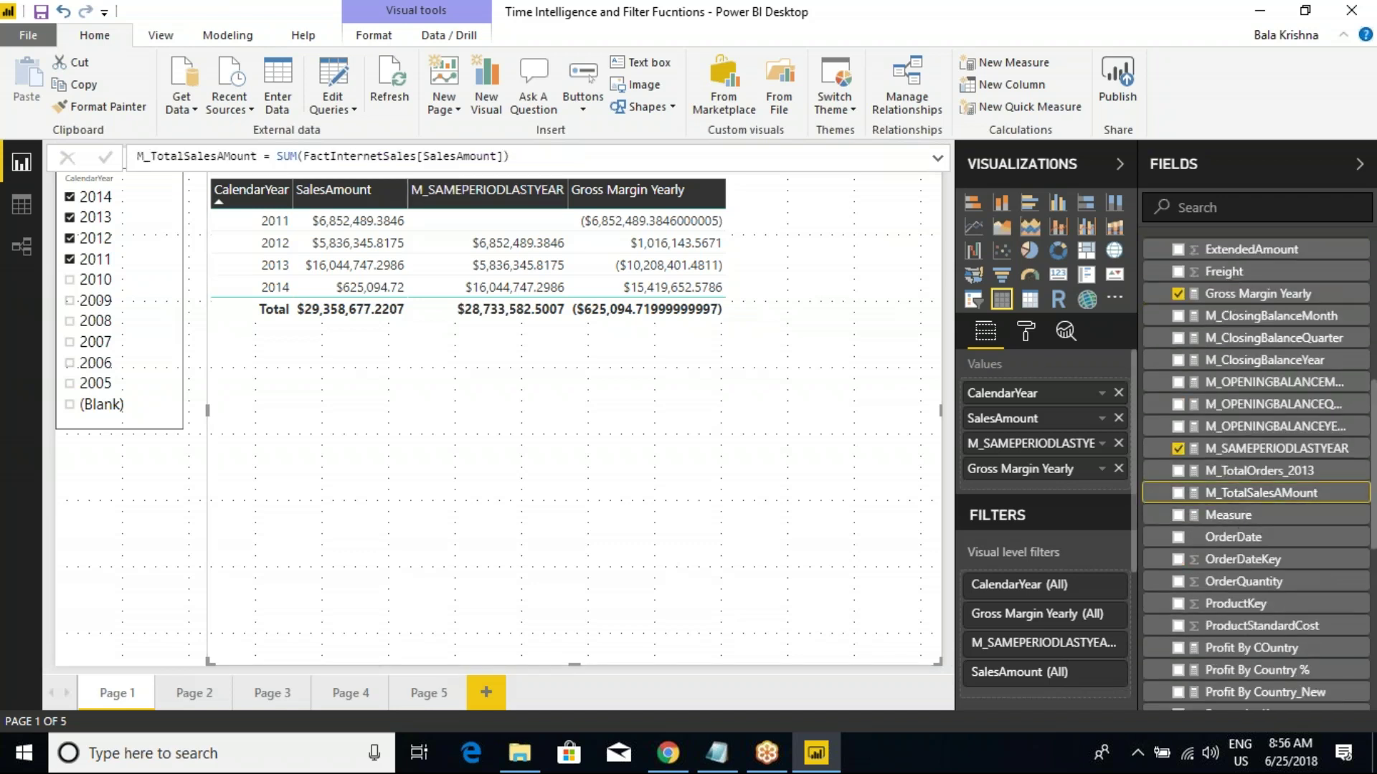
pyautogui.doubleClick(219, 156)
pyautogui.write('Cu')
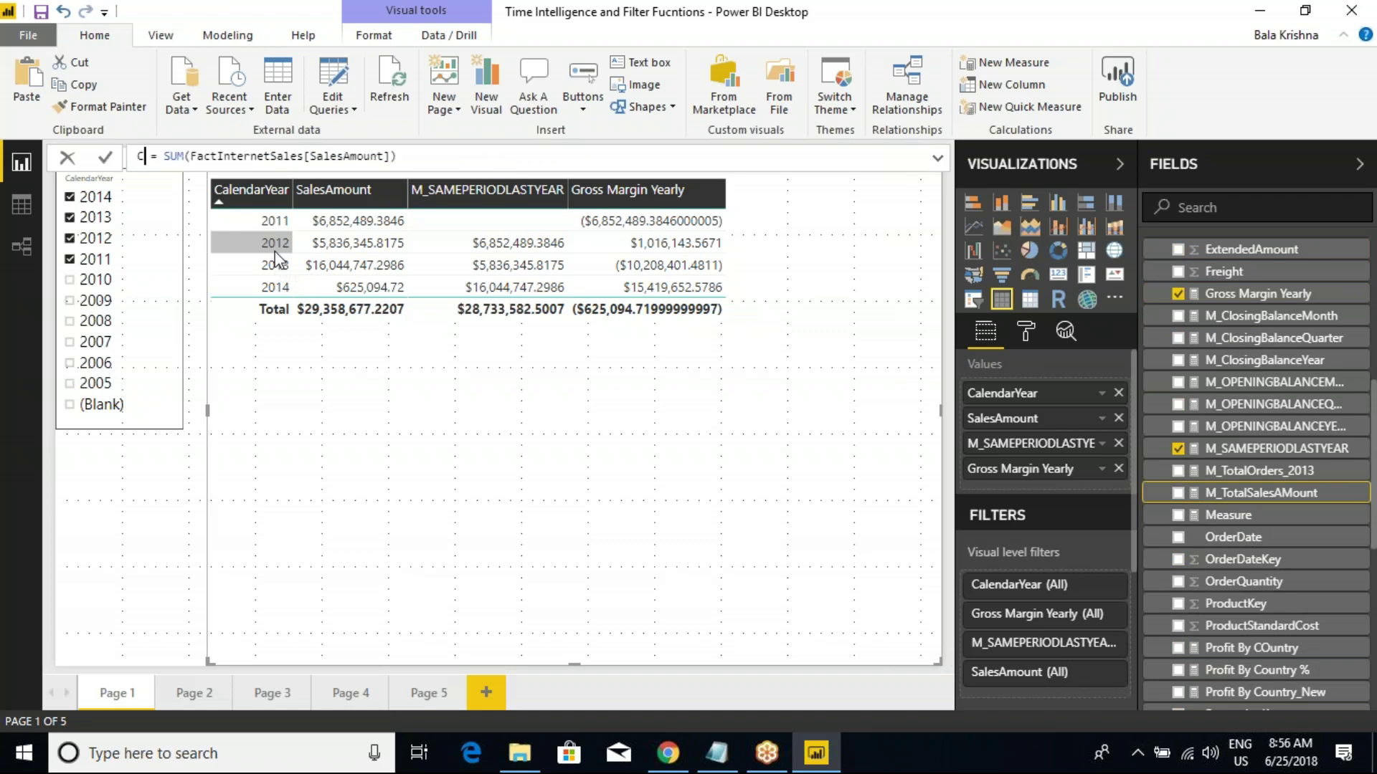
pyautogui.write('rrent Year')
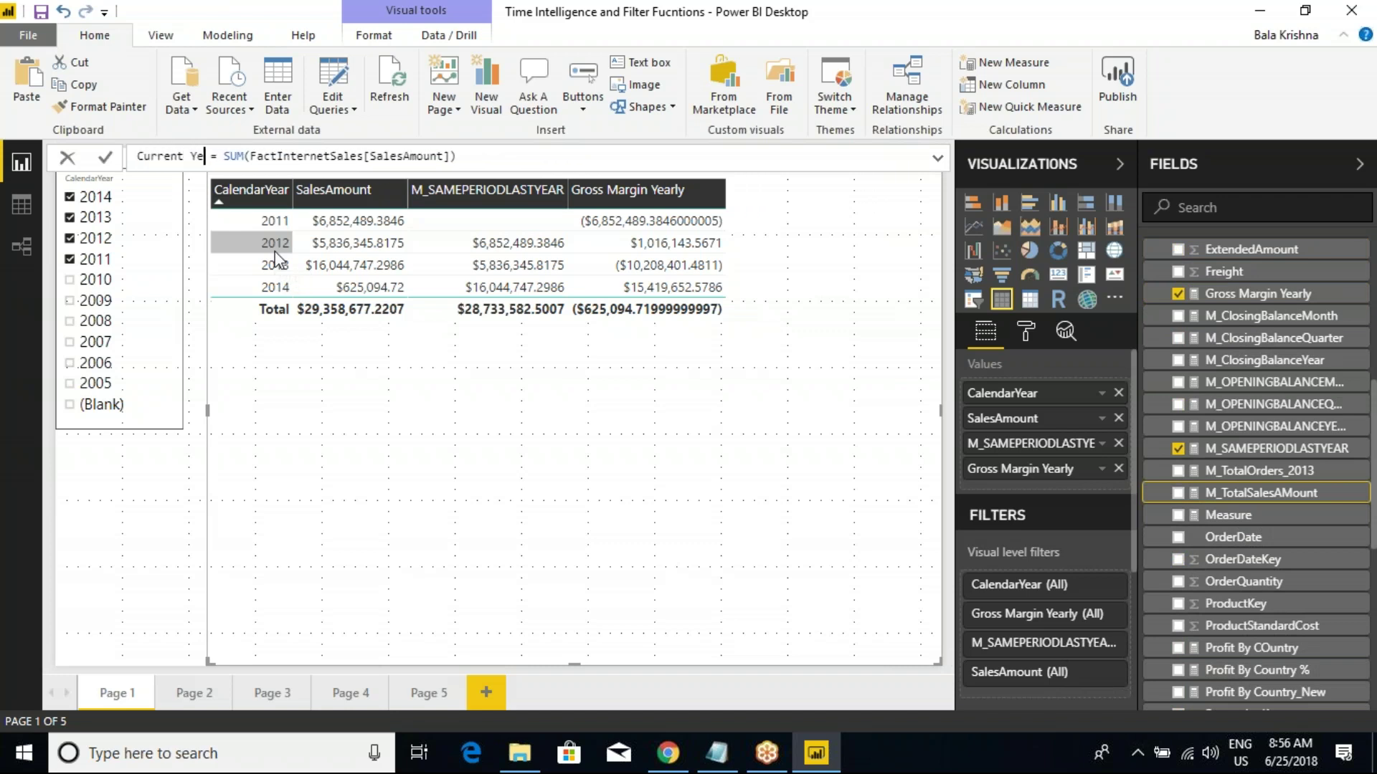
pyautogui.write(' SalesAM')
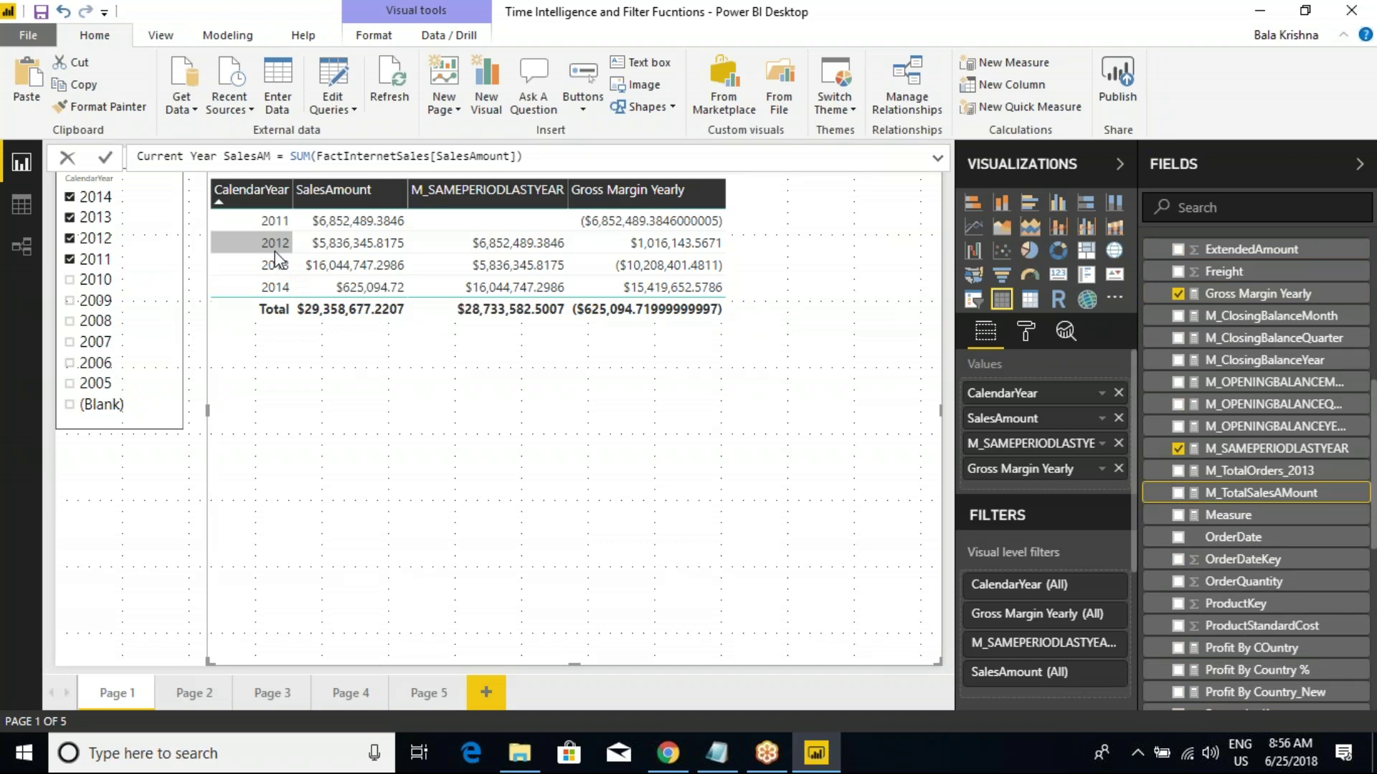
pyautogui.write('T')
pyautogui.press('Return')
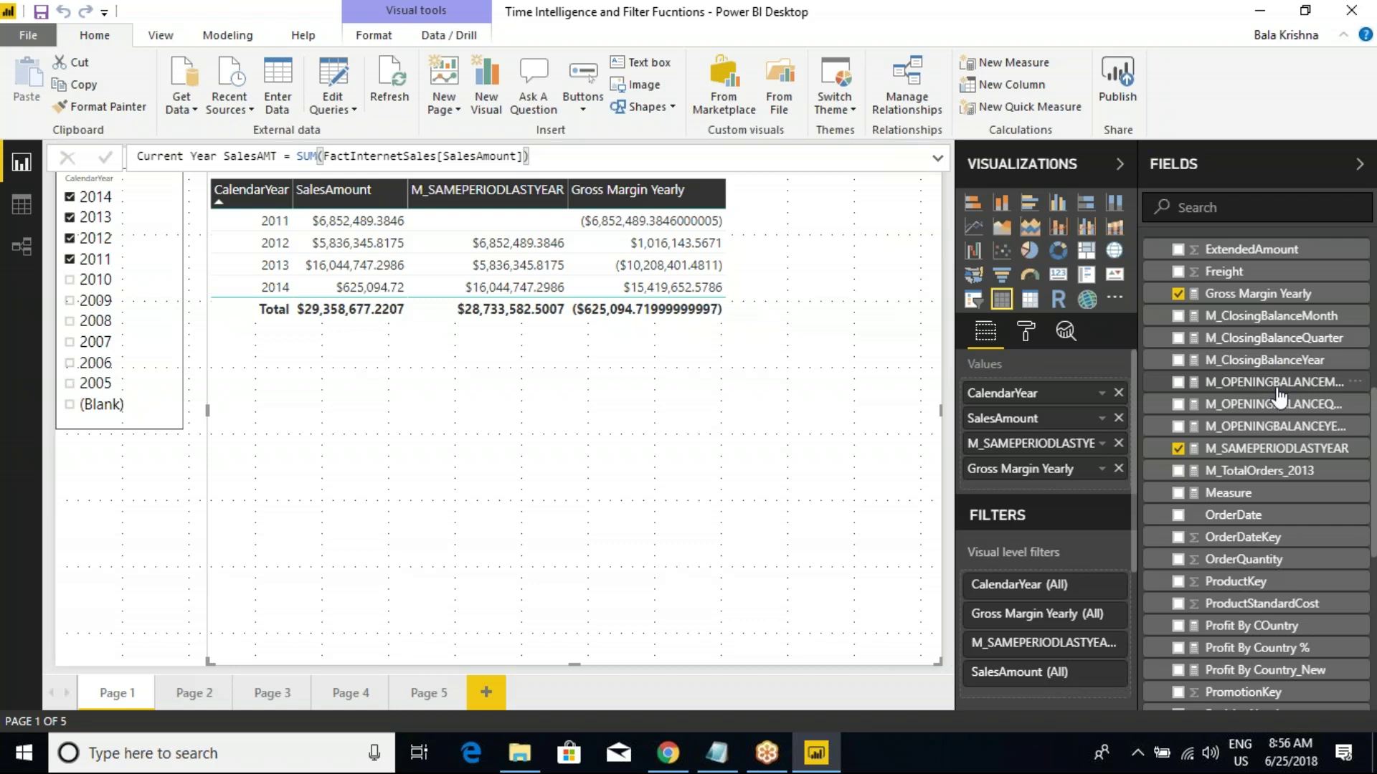
pyautogui.scroll(-6, 1267, 404)
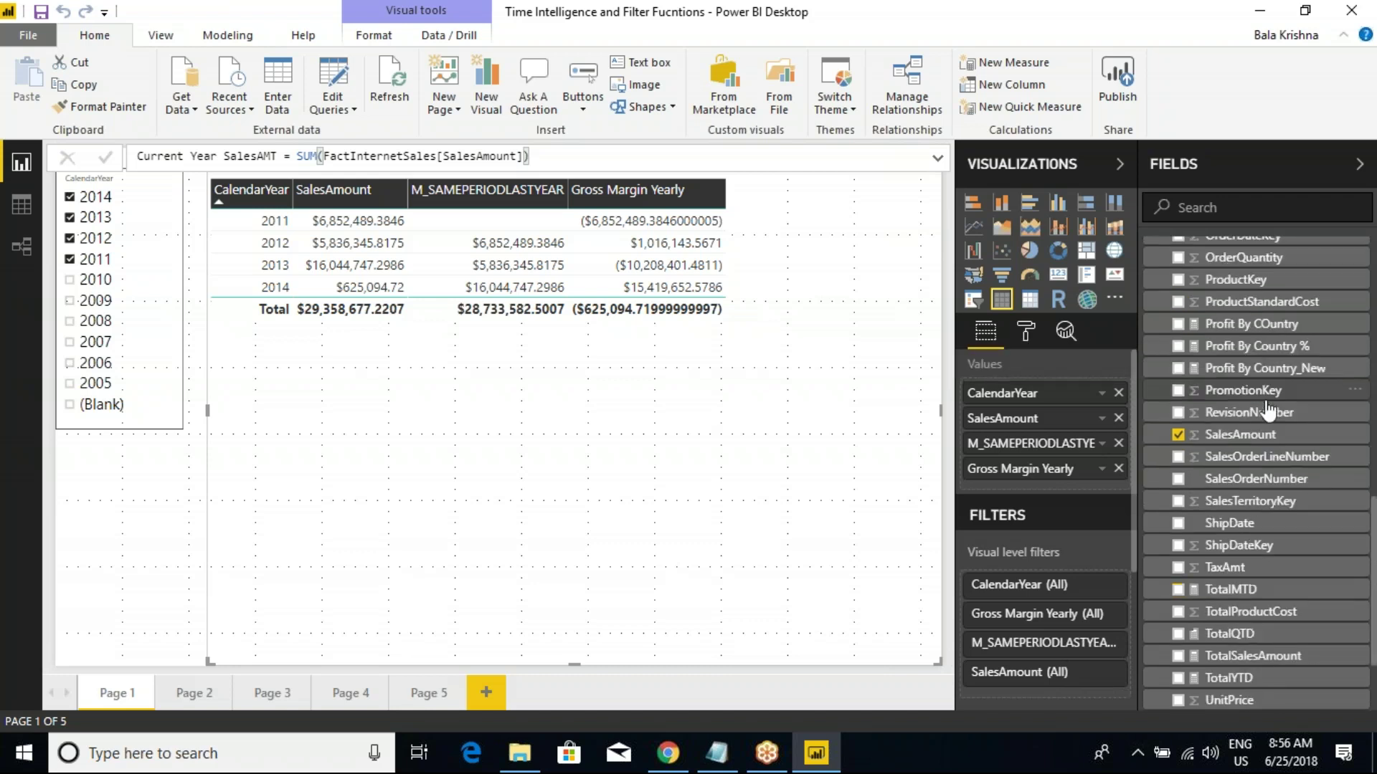
pyautogui.scroll(12, 1267, 407)
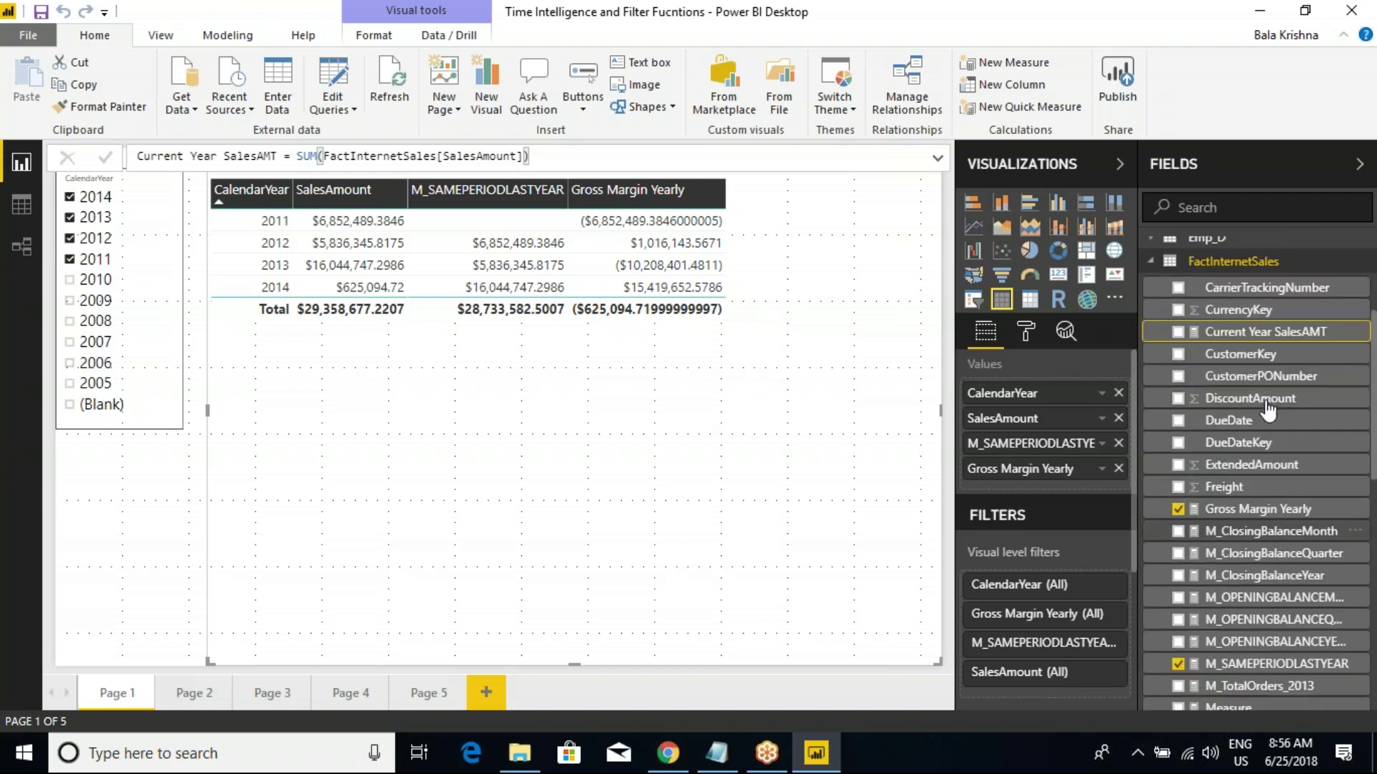
# Step: Replace the SalesAmount column in the table visual with the Current Year SalesAMT measure, placed after CalendarYear
pyautogui.moveTo(1280, 496); pyautogui.dragTo(1039, 441)
pyautogui.click(1118, 419)
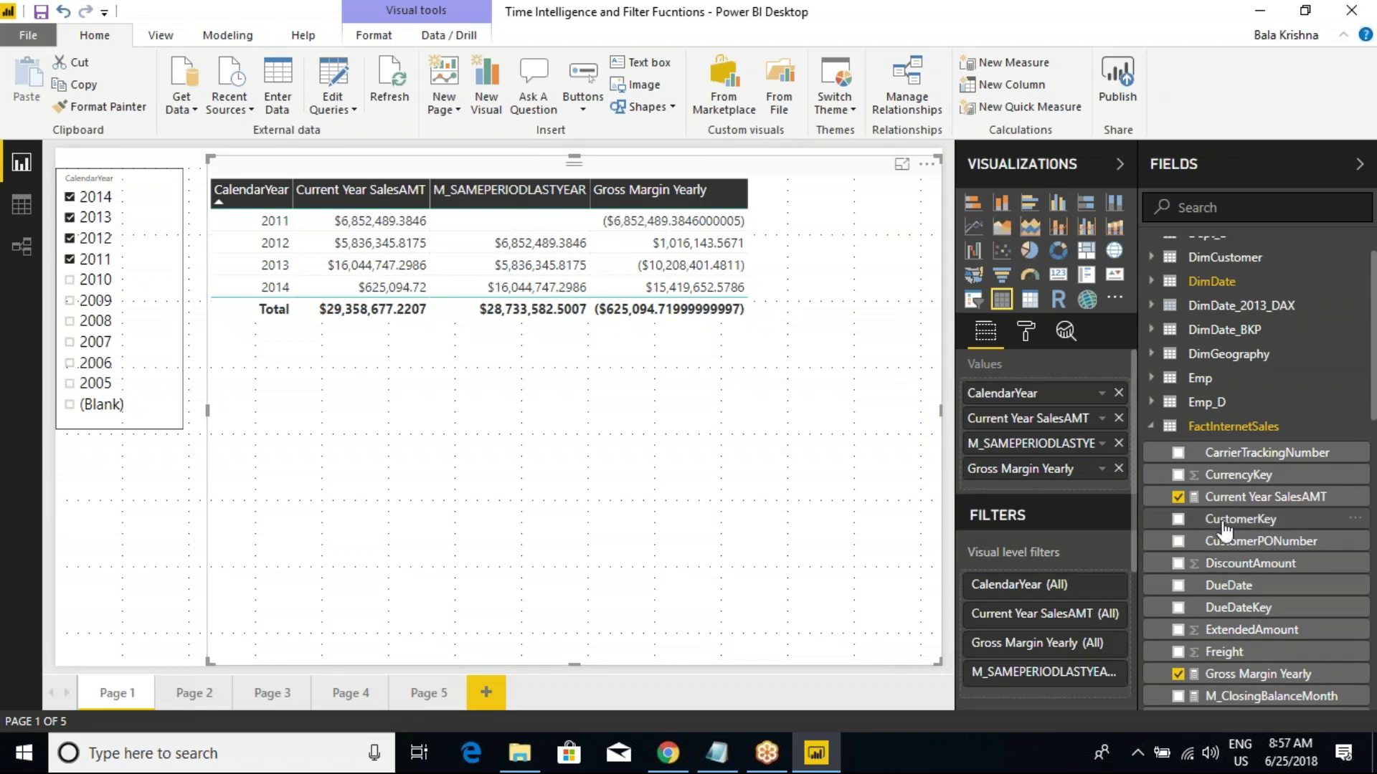
# Step: Rename the M_SAMEPERIODLASTYEAR measure to M_Prevous Year SalesAMt and widen the table's Current Year SalesAMT column slightly
pyautogui.scroll(-4, 1266, 688)
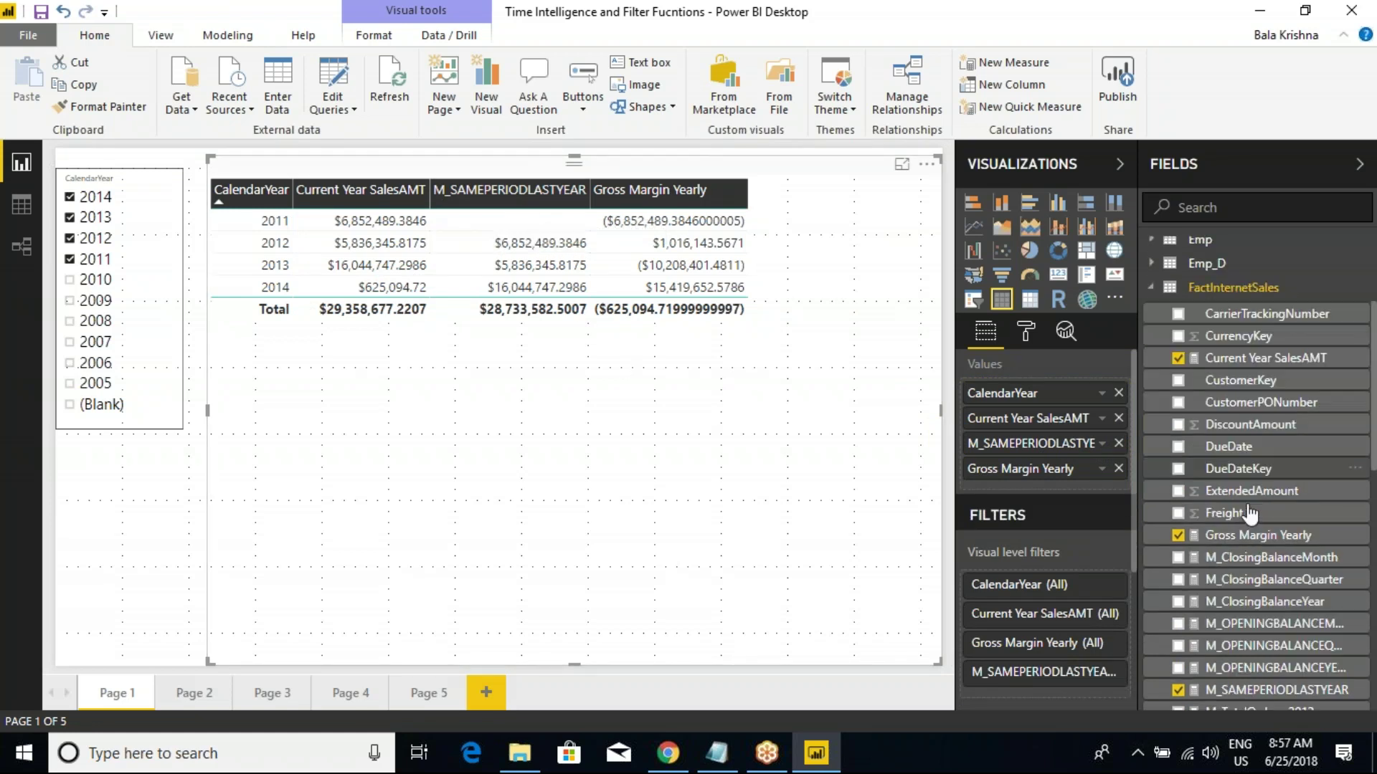
pyautogui.click(1280, 631)
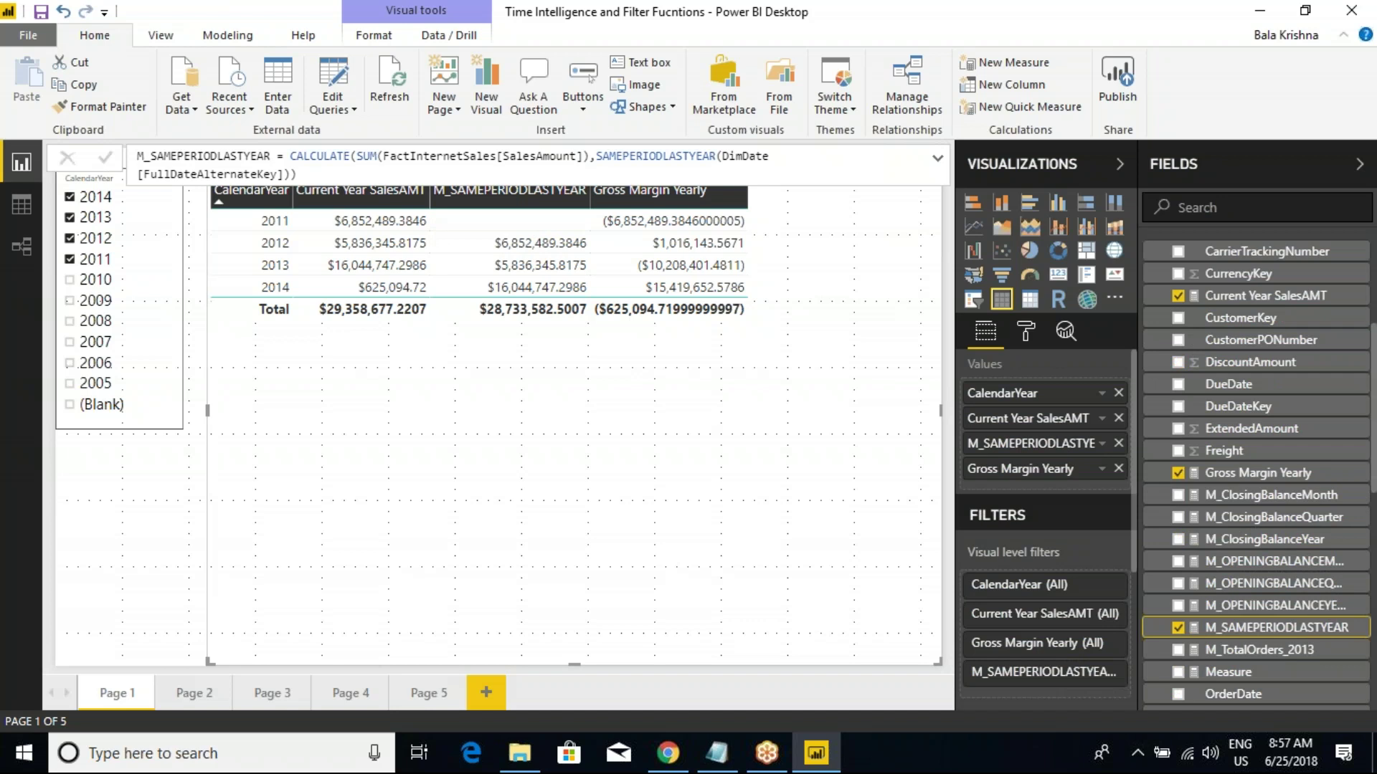
pyautogui.doubleClick(215, 159)
pyautogui.moveTo(270, 156); pyautogui.dragTo(159, 156)
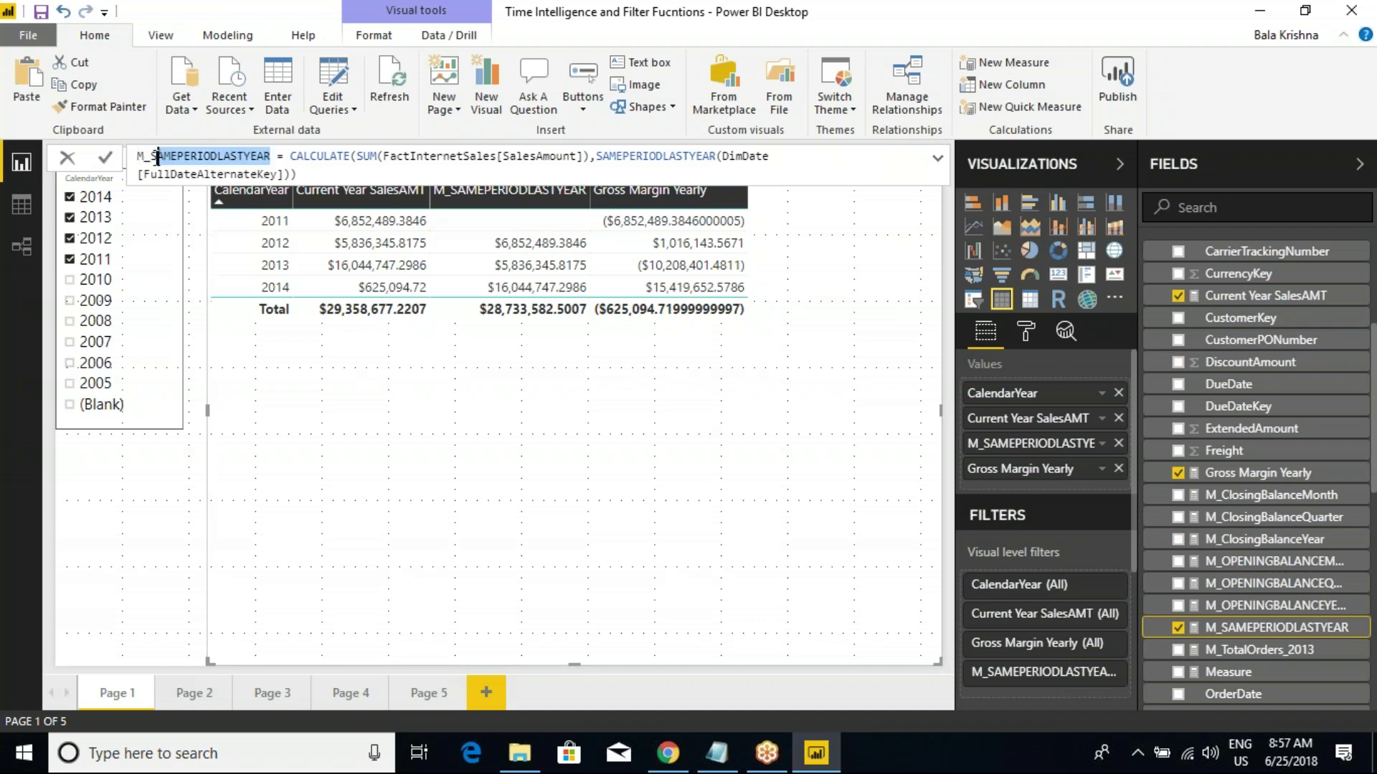
pyautogui.press('BackSpace')
pyautogui.write('Prevous')
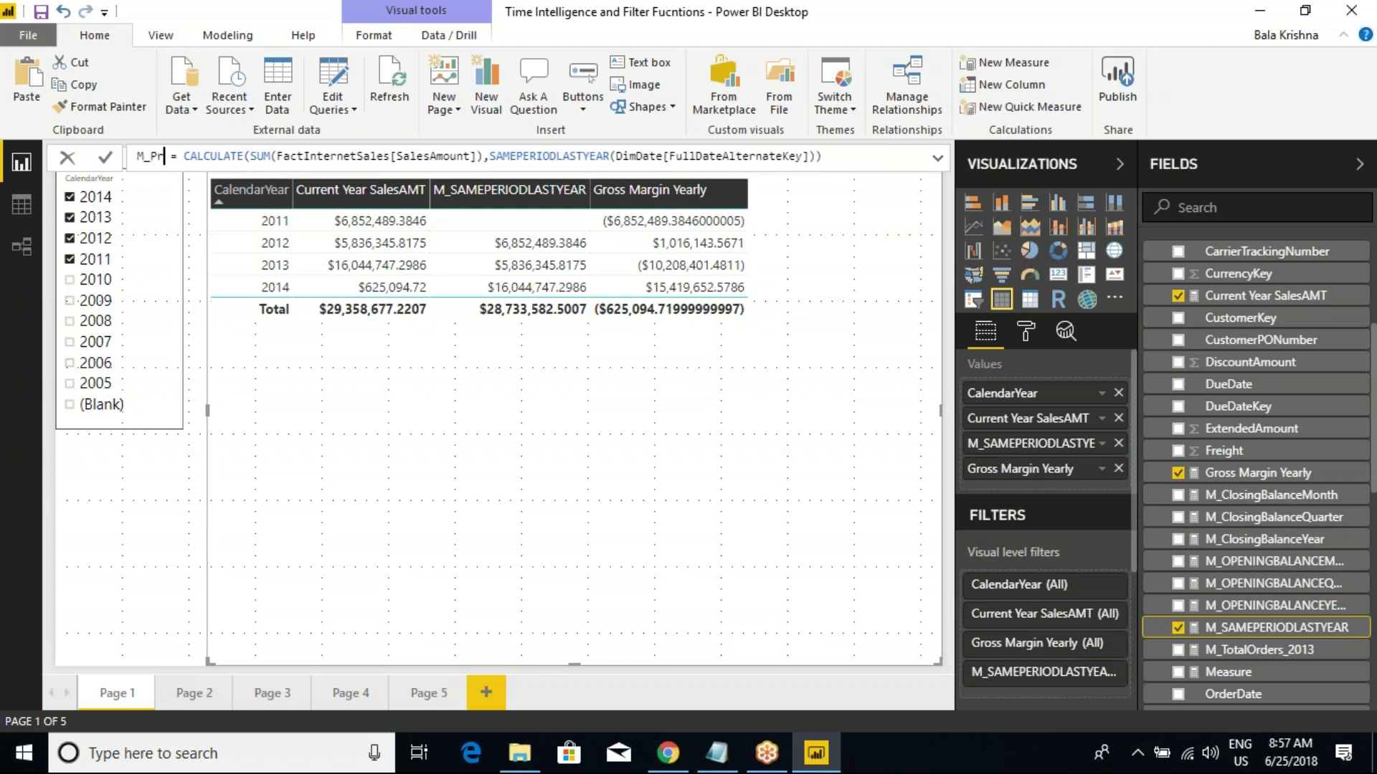
pyautogui.write(' Year SalesAMt')
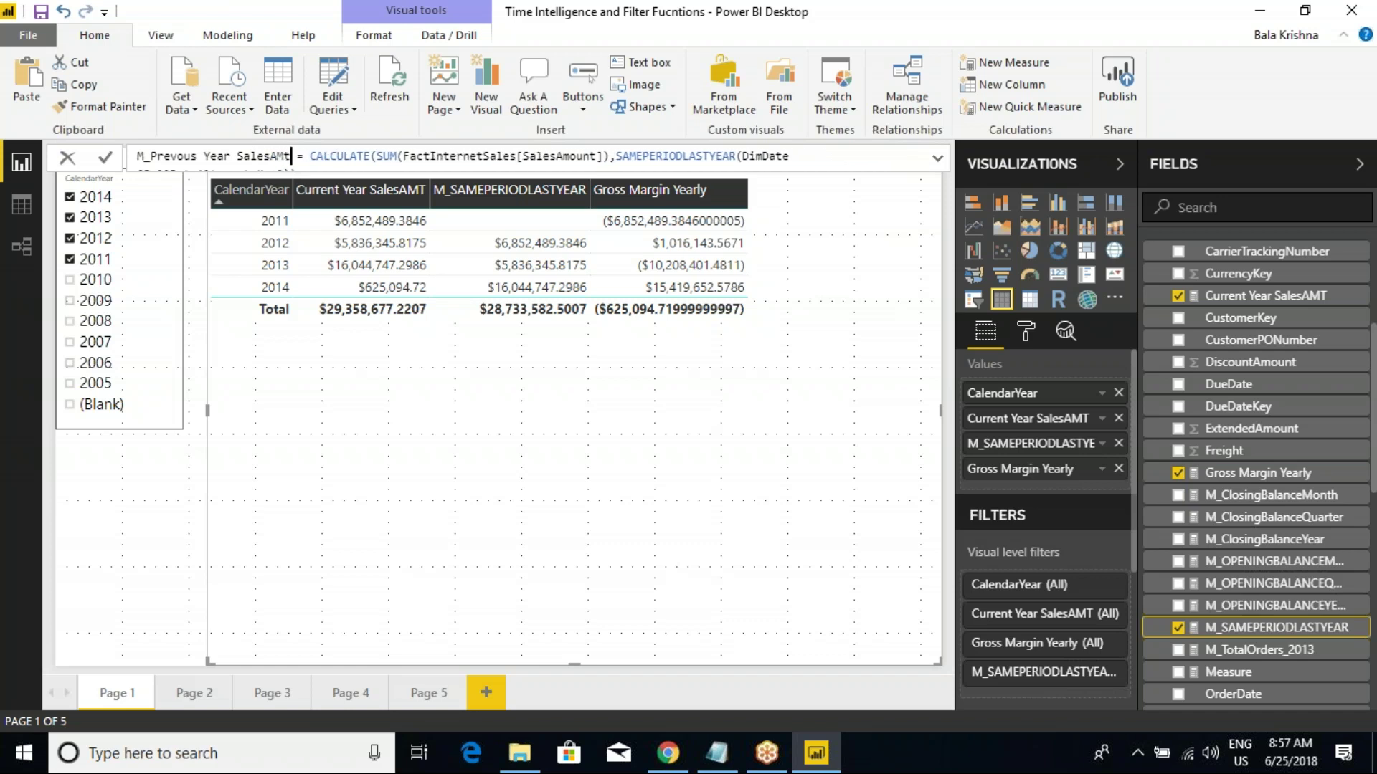
pyautogui.press('Return')
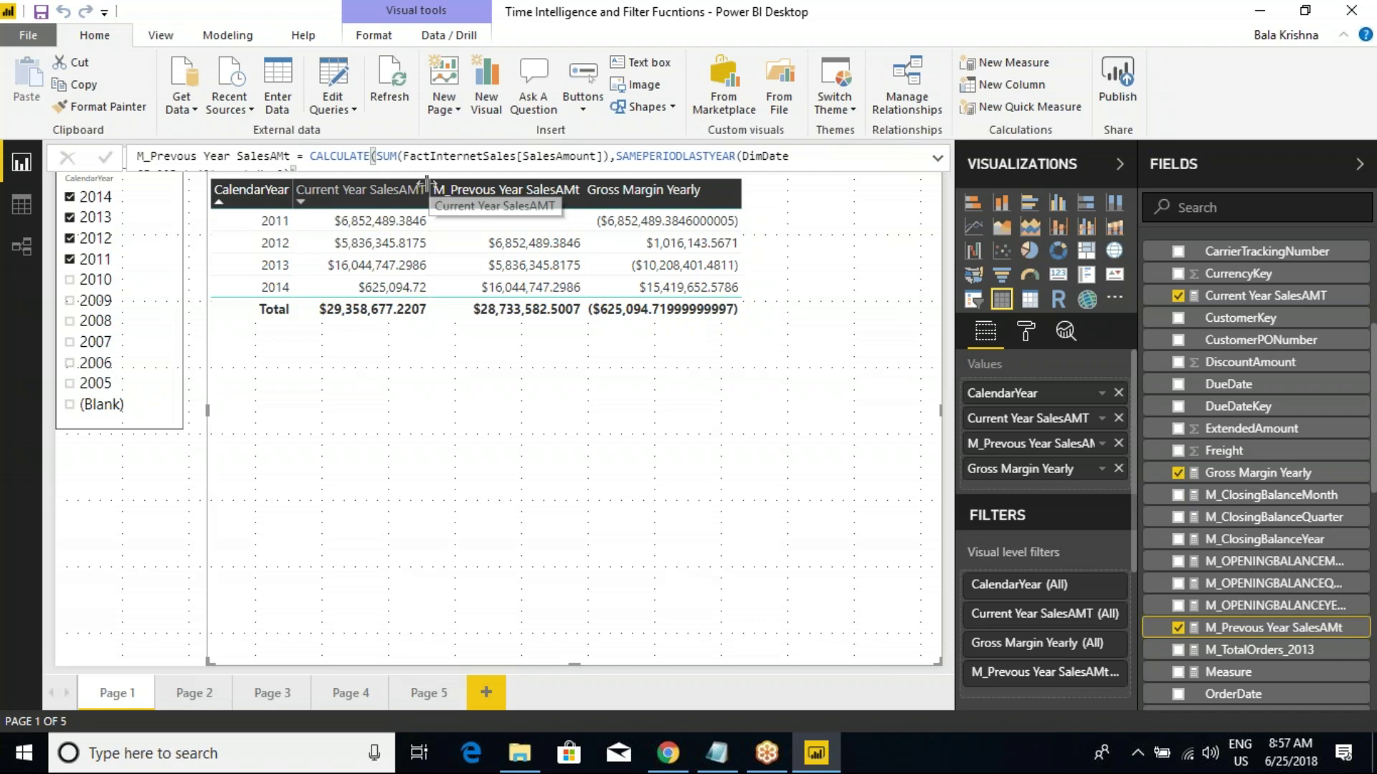
pyautogui.moveTo(429, 190); pyautogui.dragTo(457, 190)
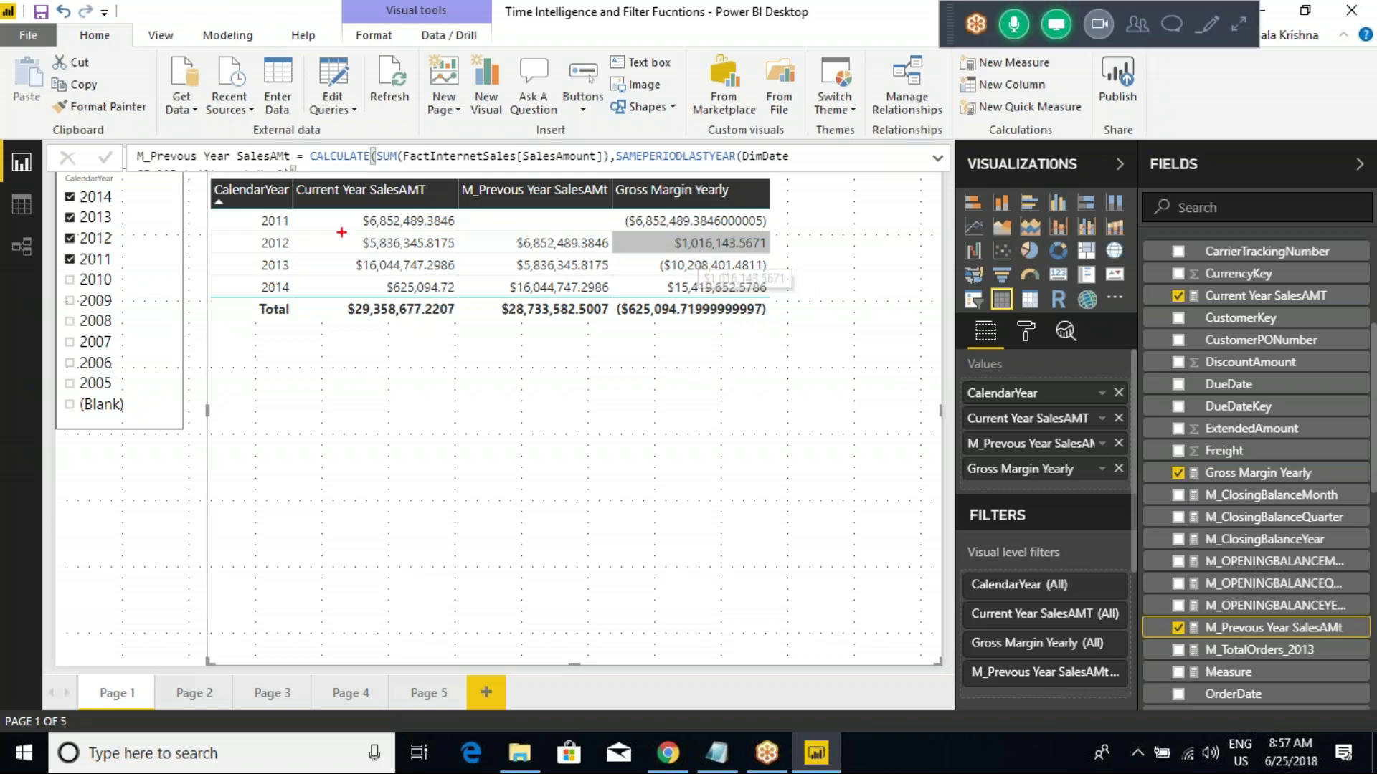
pyautogui.moveTo(245, 229); pyautogui.dragTo(620, 262)
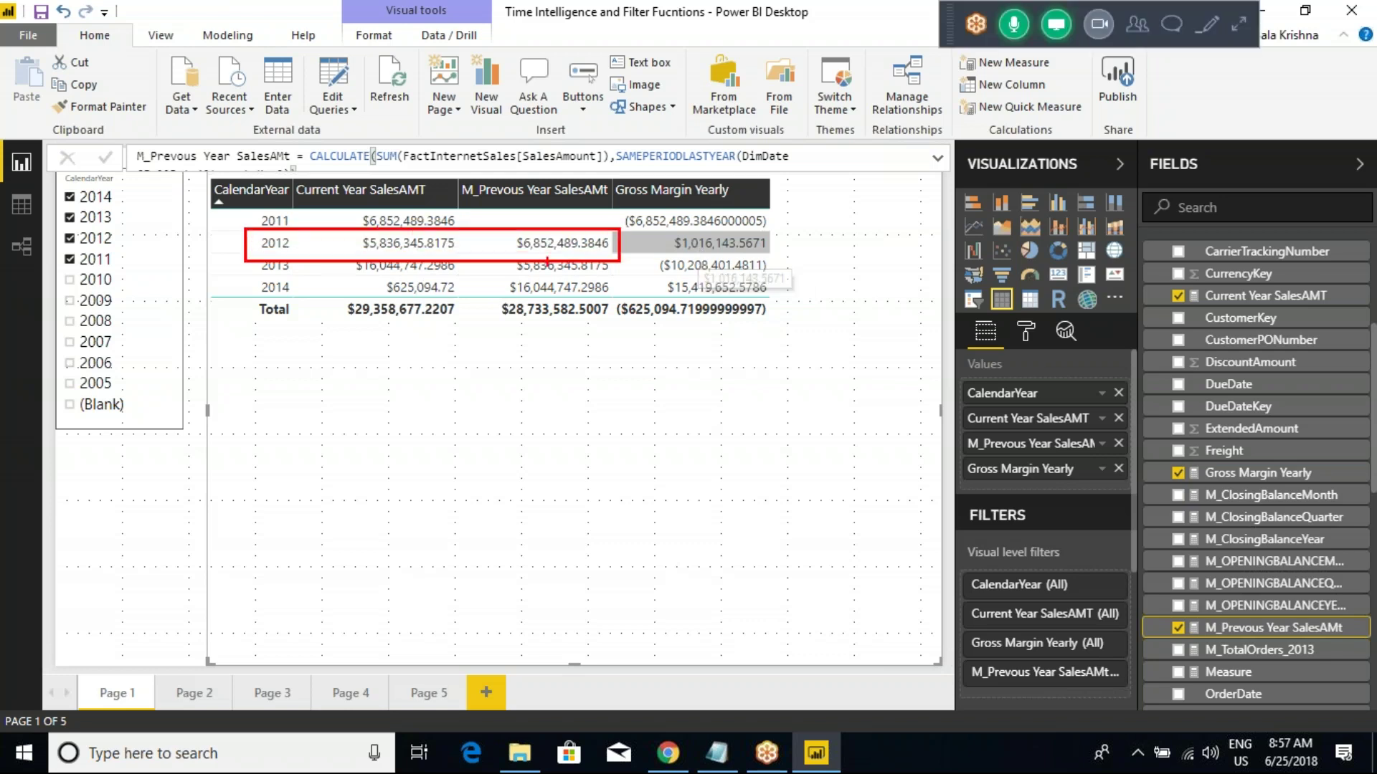
pyautogui.moveTo(425, 251); pyautogui.dragTo(440, 235)
pyautogui.moveTo(515, 251); pyautogui.dragTo(515, 239)
pyautogui.moveTo(353, 235); pyautogui.dragTo(403, 252)
pyautogui.press('Escape')
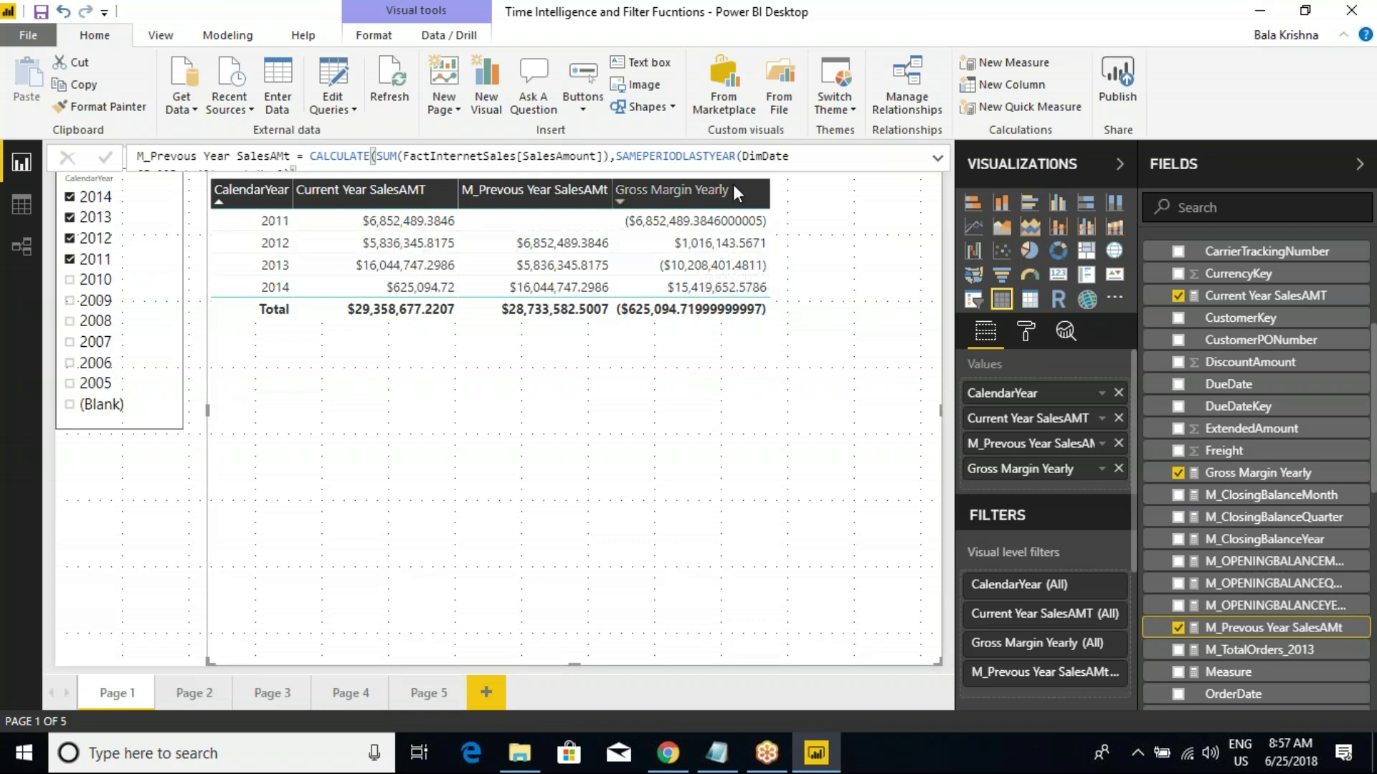
# Step: Redefine the Gross Margin Yearly measure as [Current Year SalesAMT] - [M_Prevous Year SalesAMt] and sort the table by CalendarYear ascending
pyautogui.click(671, 189)
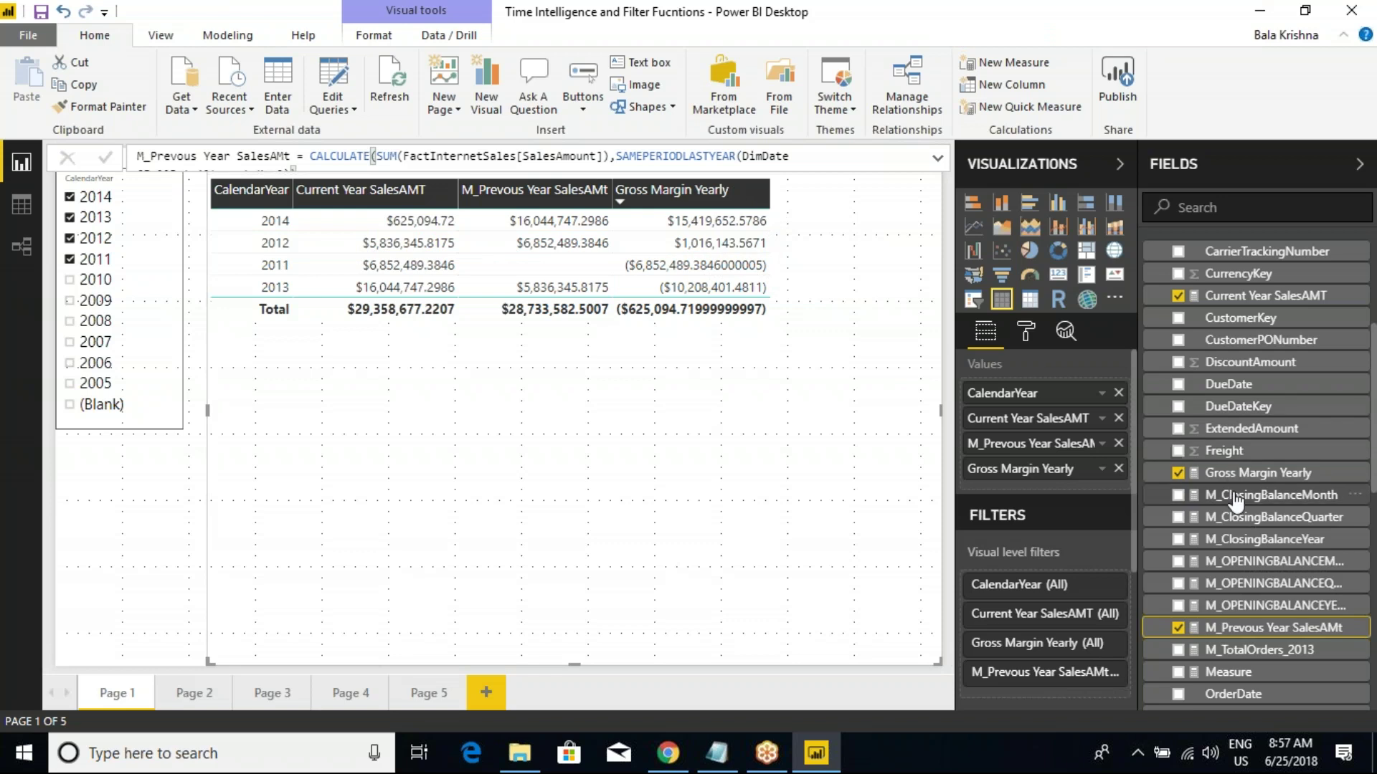
pyautogui.click(1254, 475)
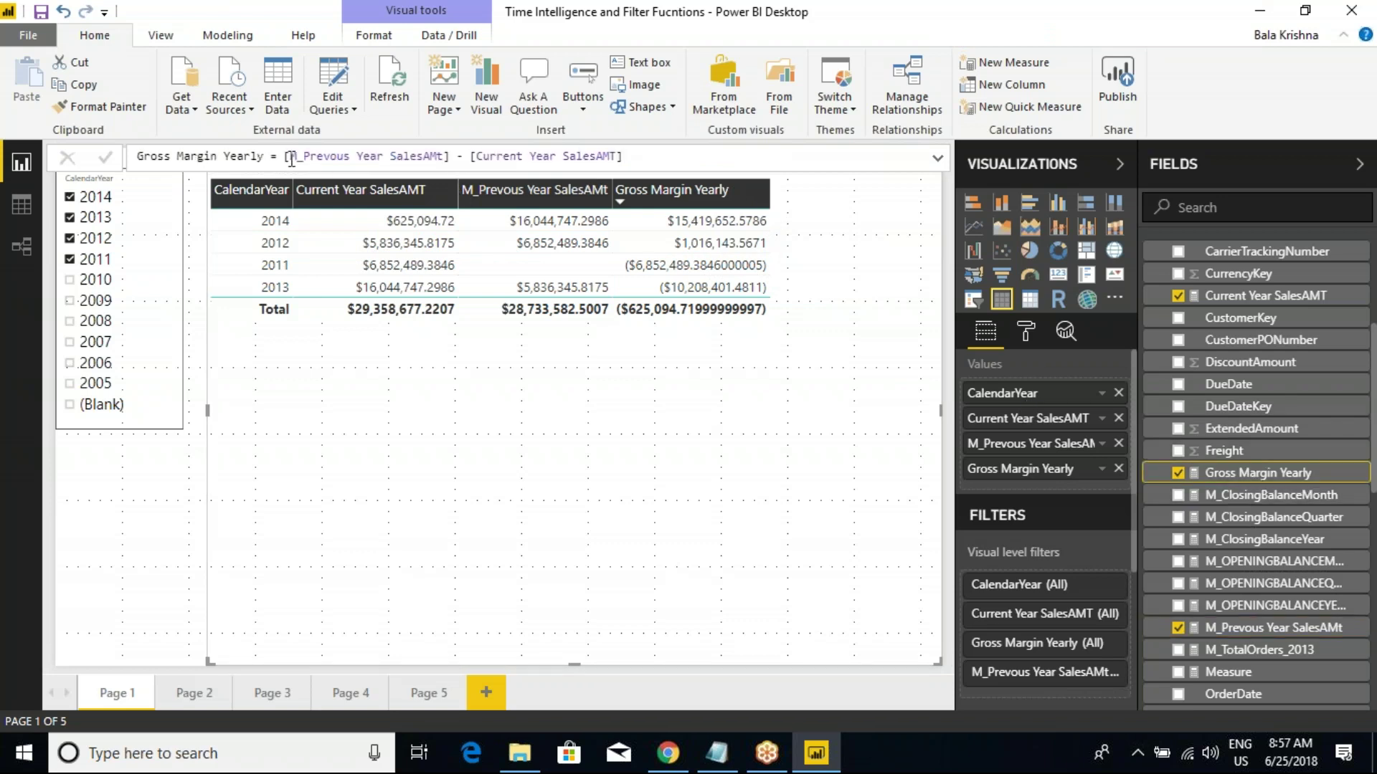
pyautogui.moveTo(284, 156); pyautogui.dragTo(463, 156)
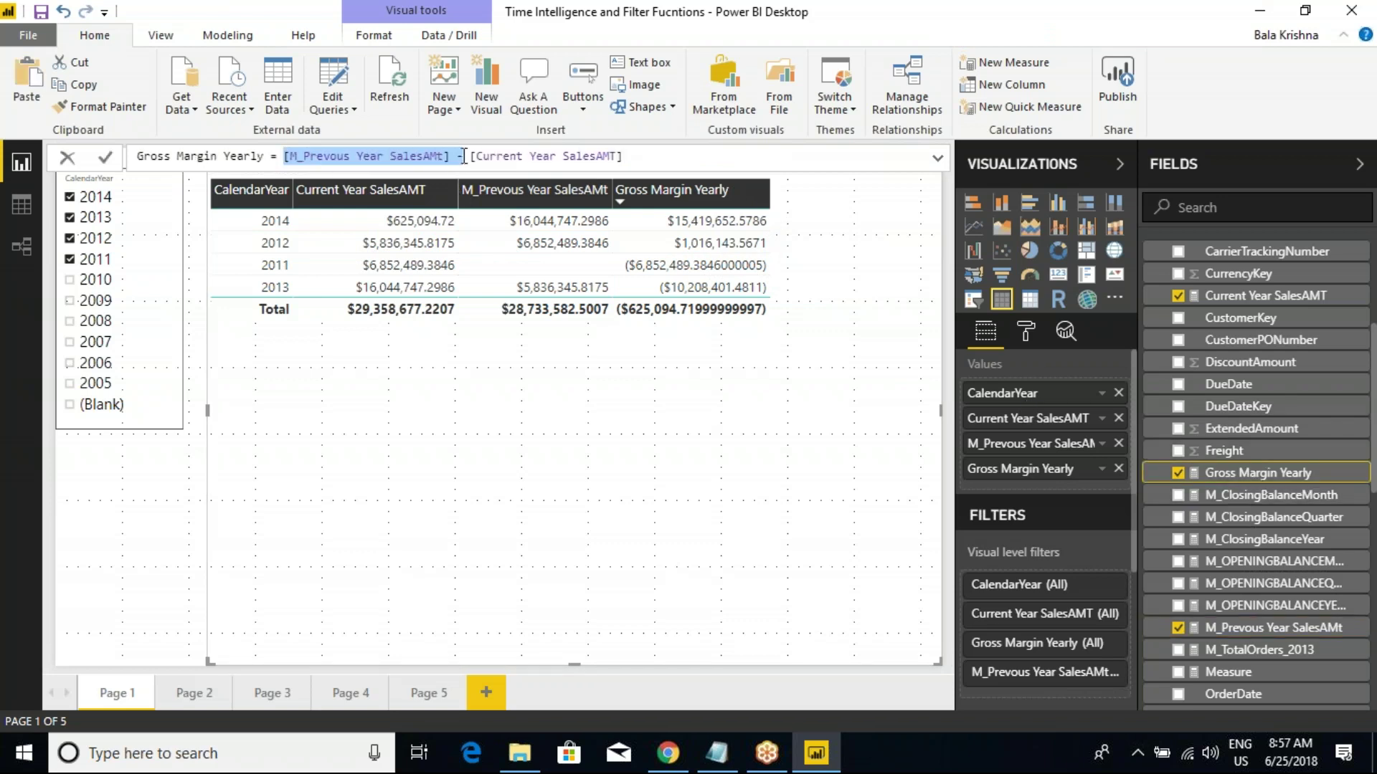
pyautogui.hotkey('ctrl', 'x')
pyautogui.press('Delete')
pyautogui.click(491, 157)
pyautogui.write('- ')
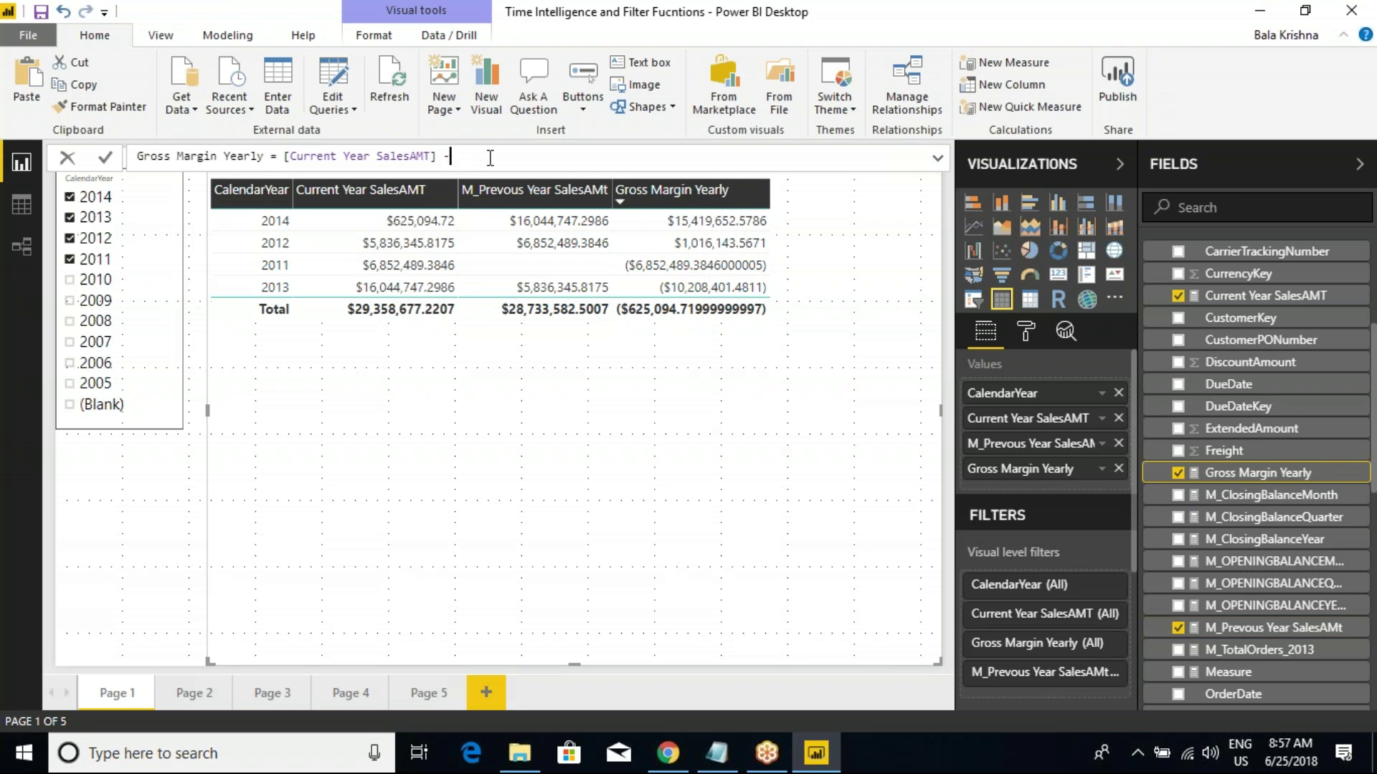
pyautogui.write('m_previ')
pyautogui.press('BackSpace')
pyautogui.press('BackSpace')
pyautogui.press('Tab')
pyautogui.press('Return')
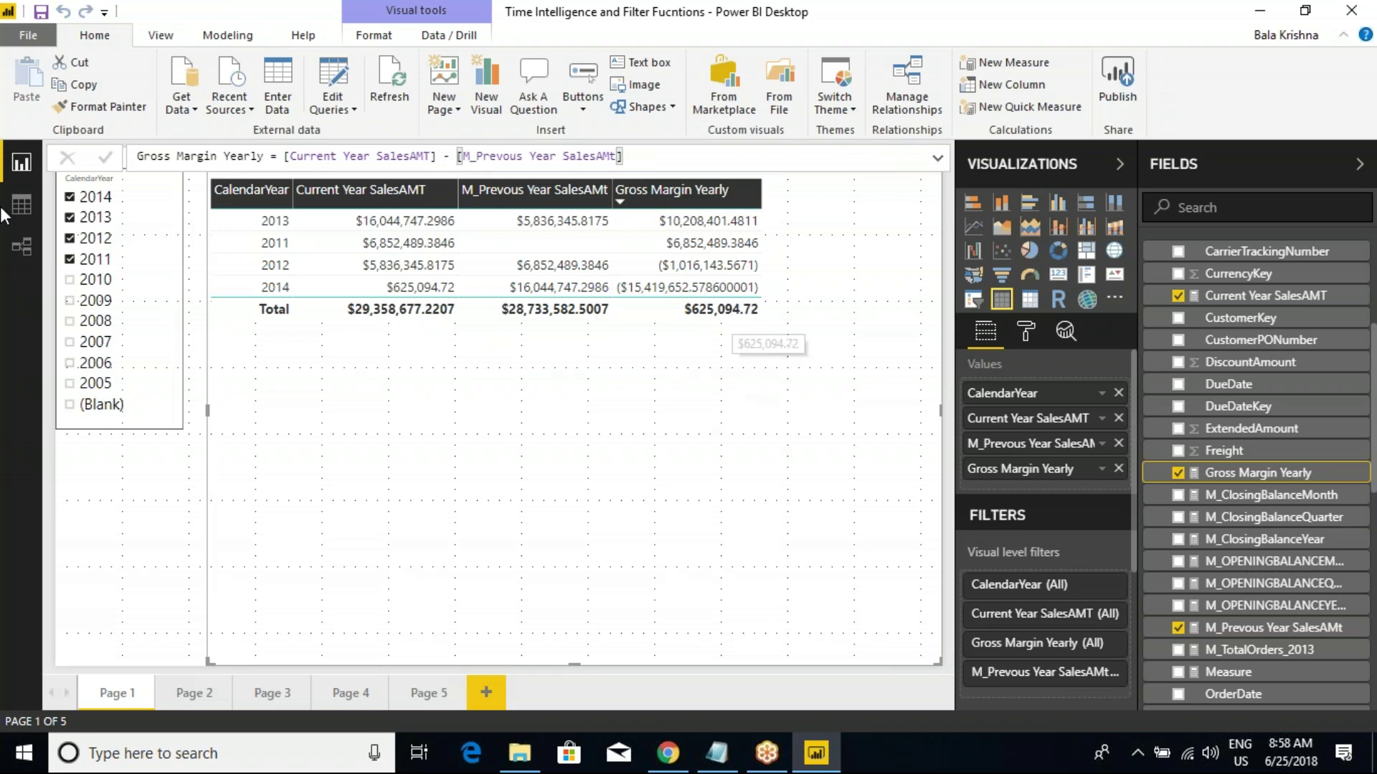
pyautogui.click(253, 191)
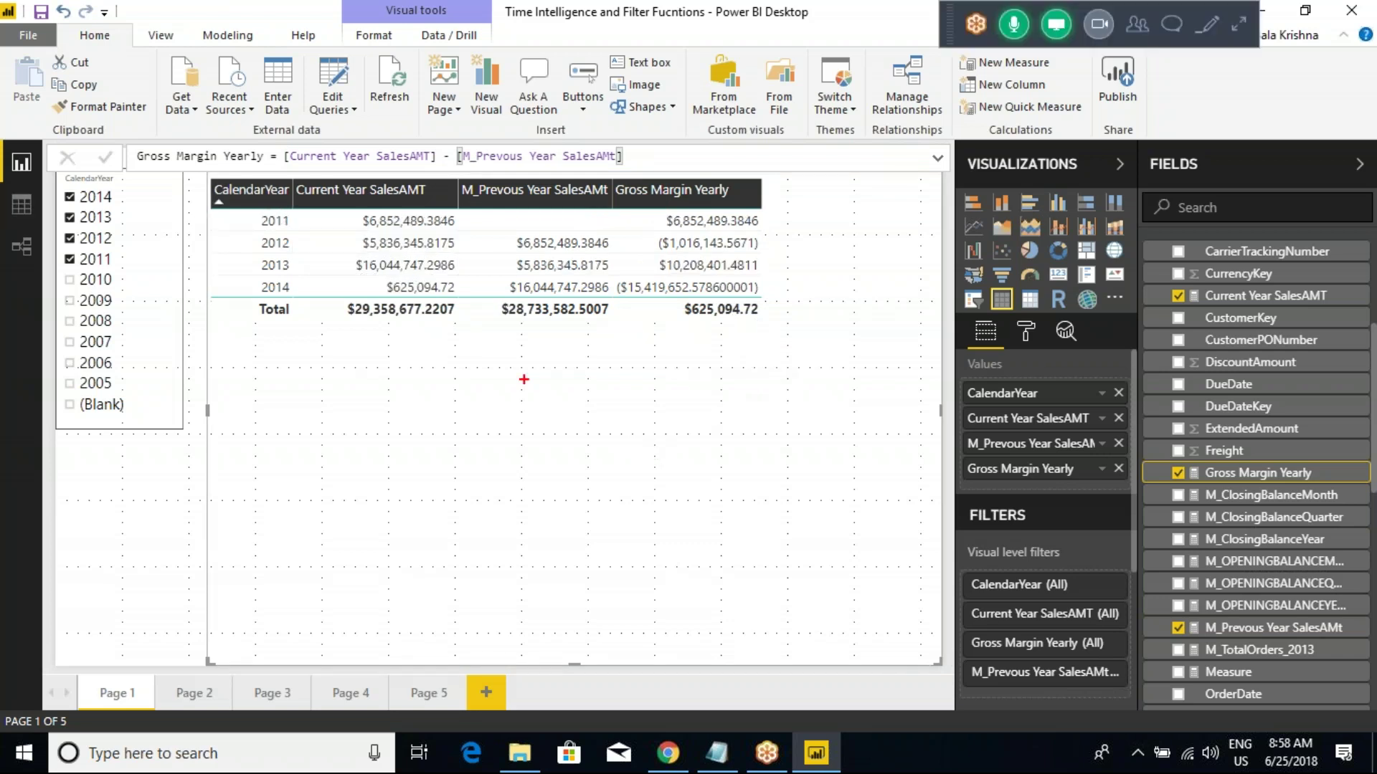
pyautogui.moveTo(337, 235); pyautogui.dragTo(455, 252)
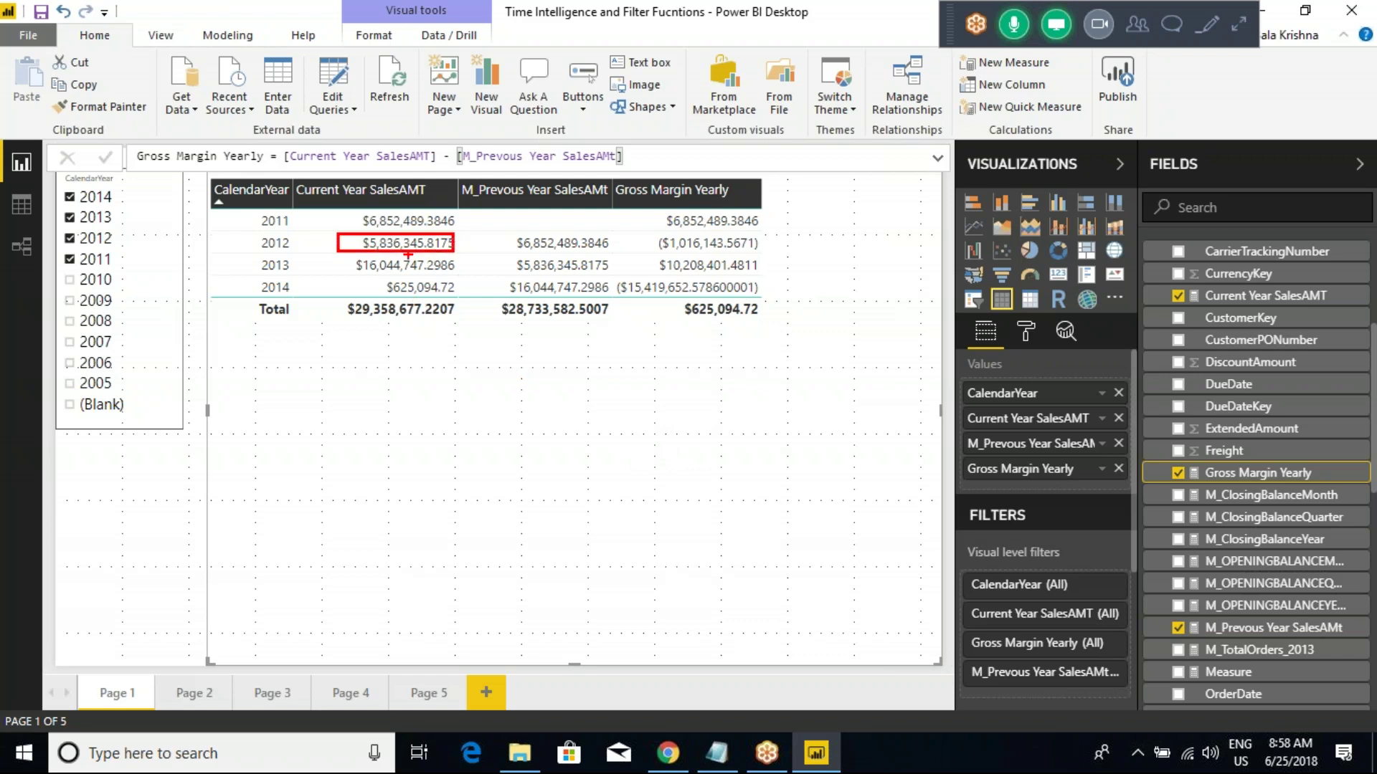
pyautogui.moveTo(474, 232); pyautogui.dragTo(762, 257)
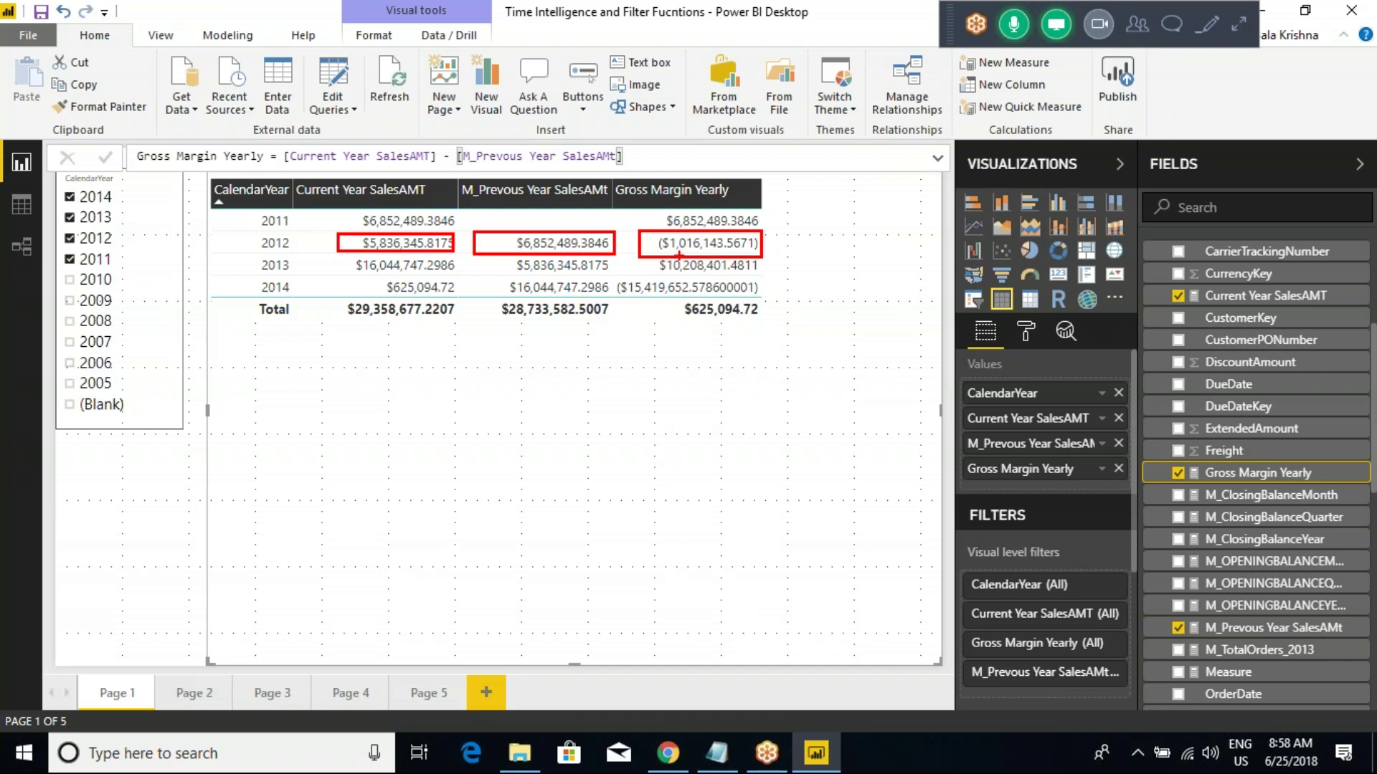
pyautogui.press('Escape')
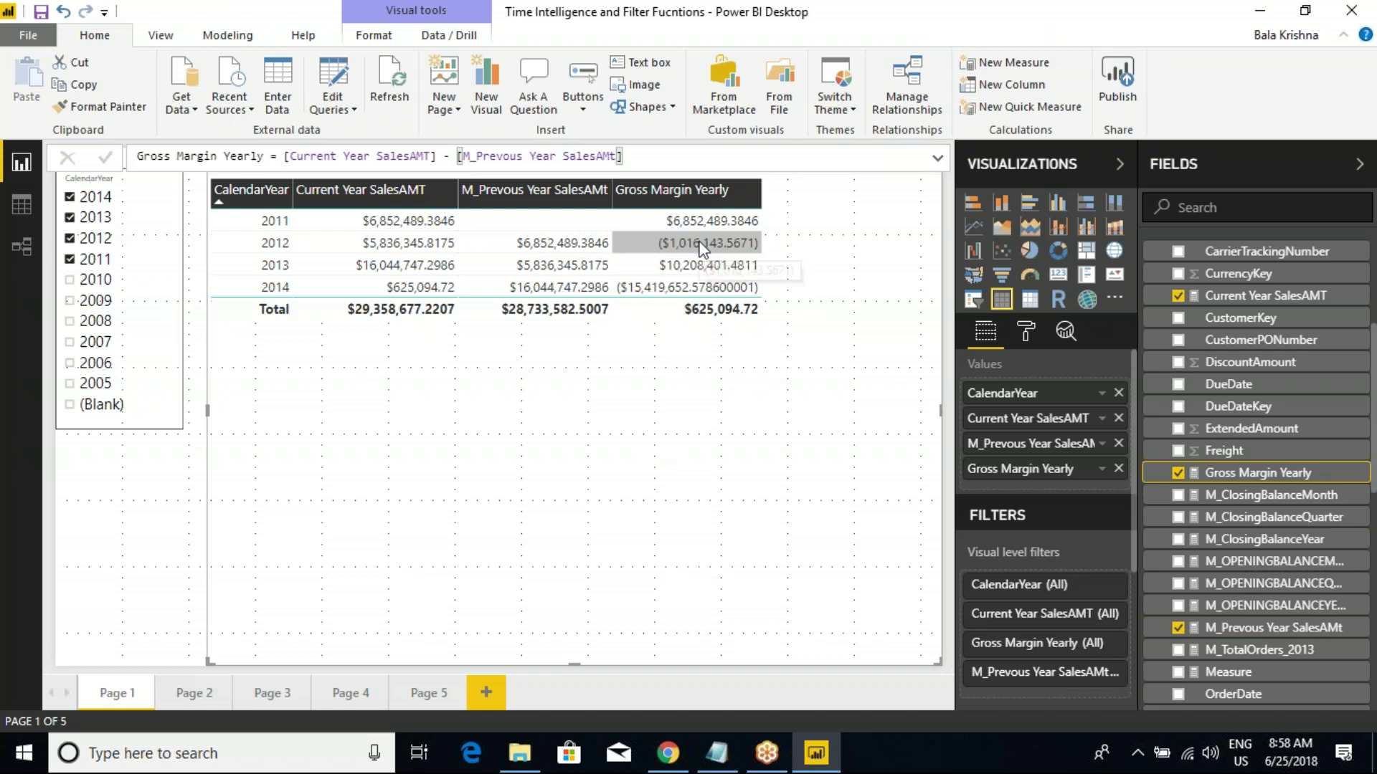
pyautogui.moveTo(628, 190); pyautogui.dragTo(765, 358)
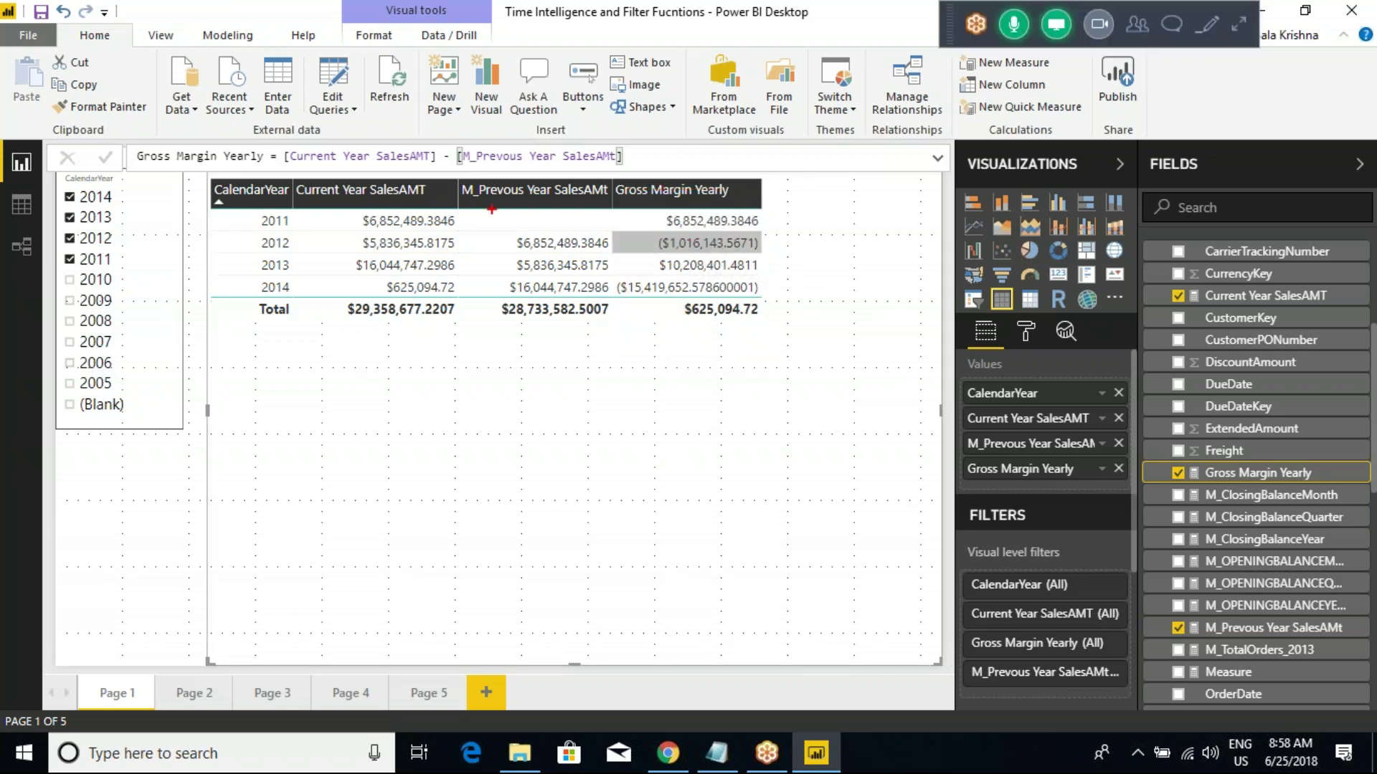
pyautogui.moveTo(206, 175)
pyautogui.mouseDown()
pyautogui.moveTo(452, 280)
pyautogui.moveTo(778, 351)
pyautogui.mouseUp()
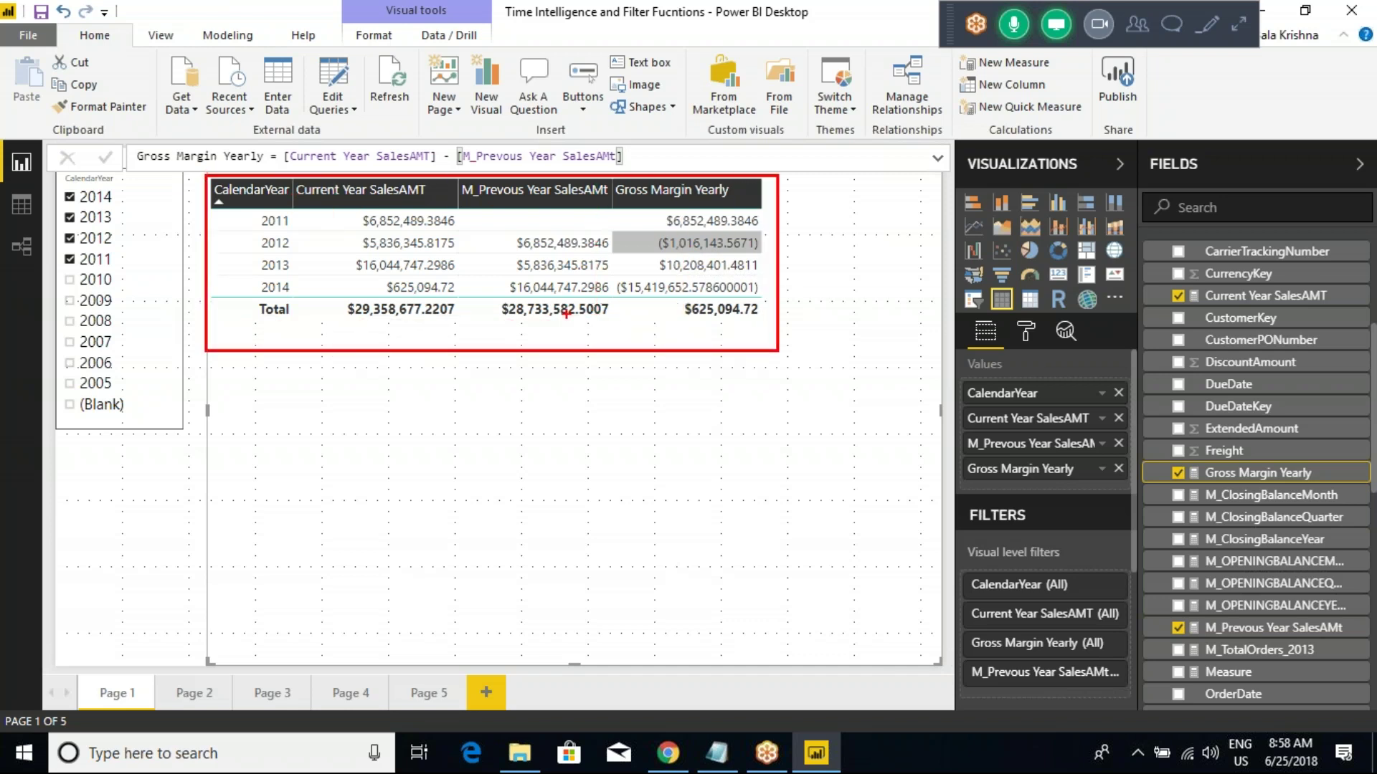
pyautogui.moveTo(402, 221); pyautogui.dragTo(433, 327)
pyautogui.moveTo(521, 237)
pyautogui.mouseDown()
pyautogui.moveTo(526, 297)
pyautogui.moveTo(545, 296)
pyautogui.mouseUp()
pyautogui.moveTo(443, 239); pyautogui.dragTo(529, 243)
pyautogui.moveTo(666, 256); pyautogui.dragTo(737, 248)
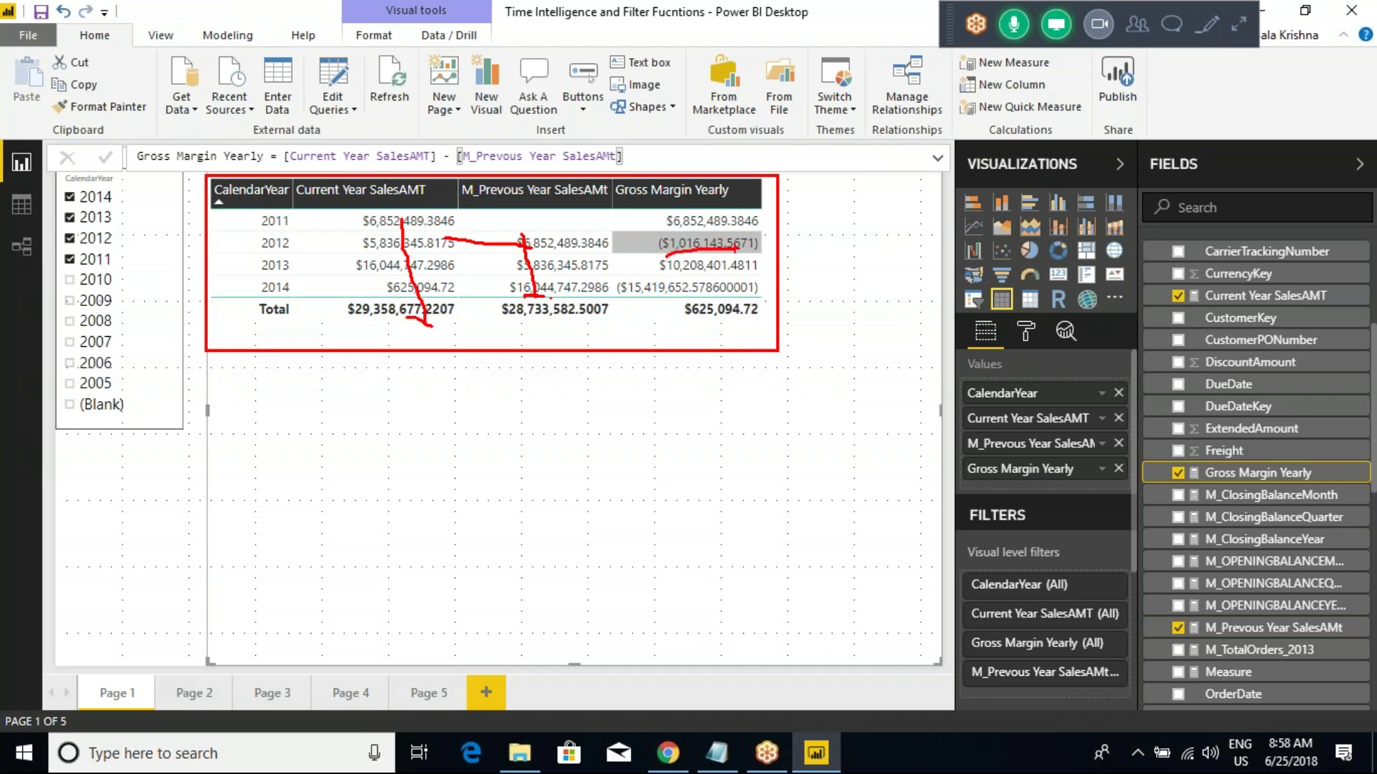
pyautogui.moveTo(775, 185)
pyautogui.mouseDown()
pyautogui.moveTo(846, 184)
pyautogui.moveTo(864, 319)
pyautogui.moveTo(773, 342)
pyautogui.mouseUp()
pyautogui.moveTo(803, 230); pyautogui.dragTo(796, 254)
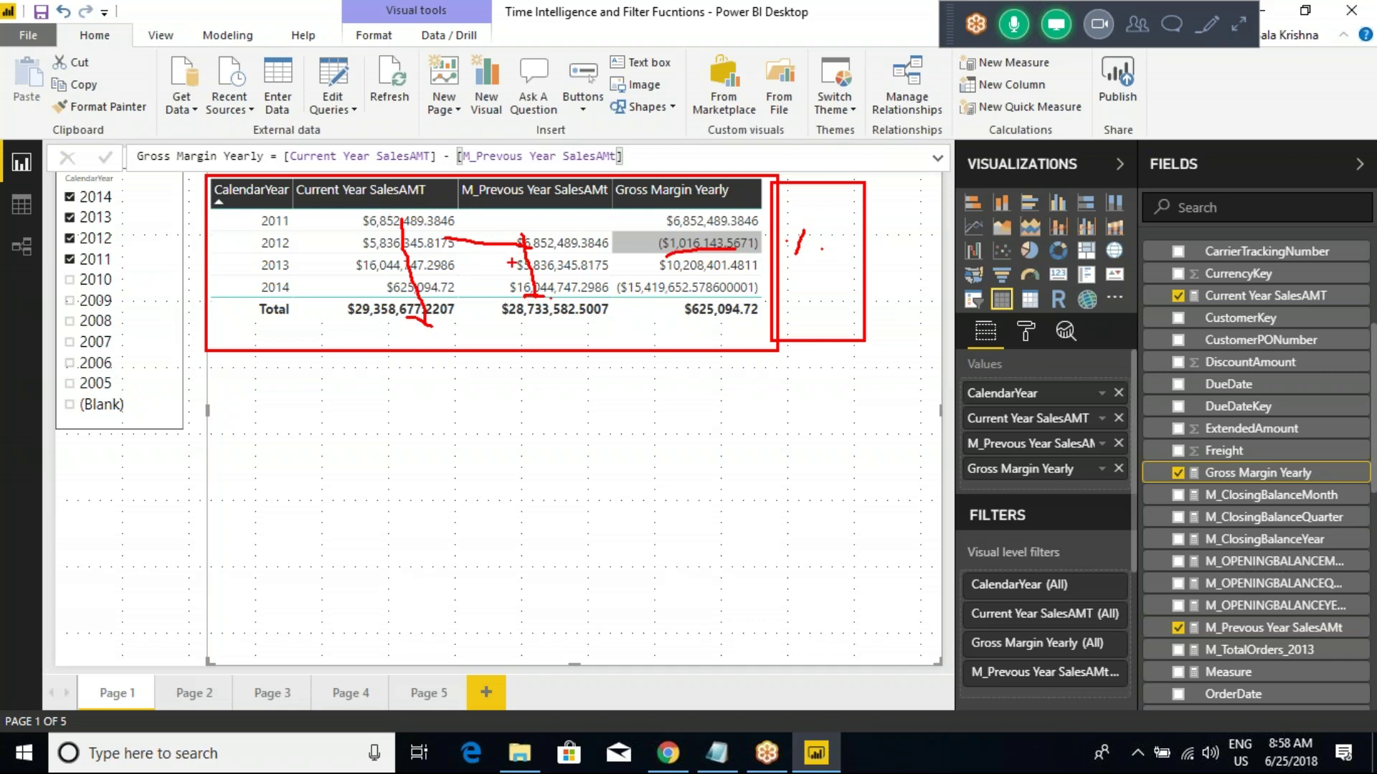
pyautogui.press('Escape')
pyautogui.click(689, 264)
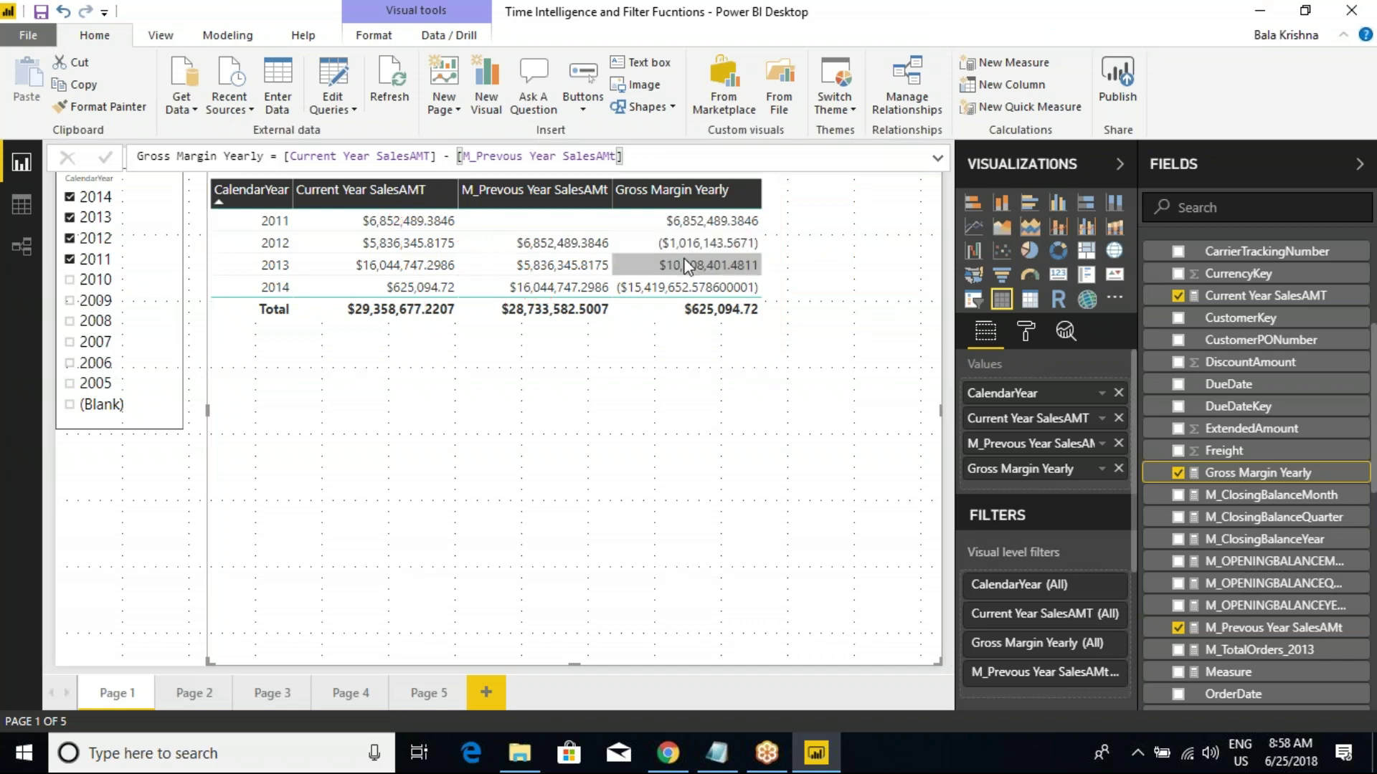
pyautogui.moveTo(507, 253); pyautogui.dragTo(545, 252)
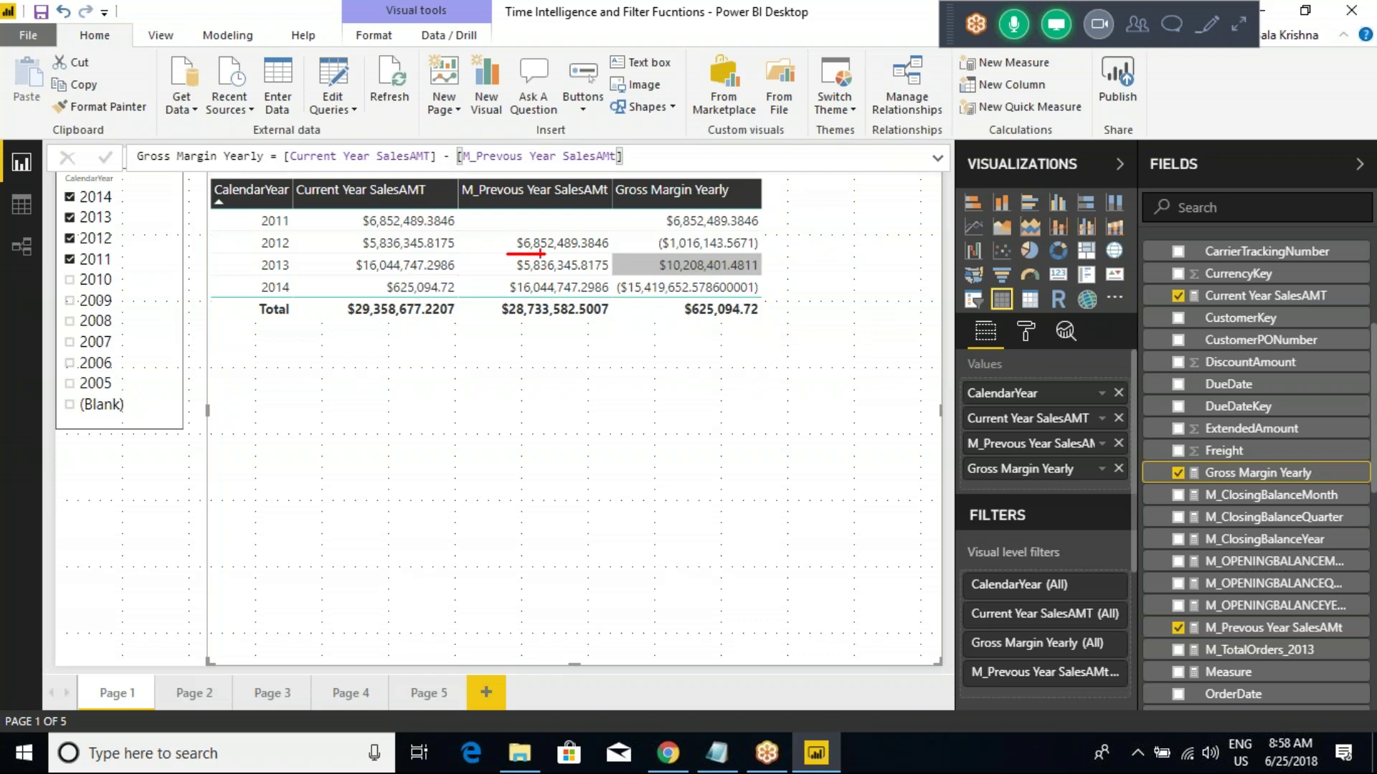
pyautogui.moveTo(346, 255); pyautogui.dragTo(383, 256)
pyautogui.moveTo(662, 253); pyautogui.dragTo(697, 249)
pyautogui.moveTo(814, 239); pyautogui.dragTo(804, 257)
pyautogui.click(820, 253)
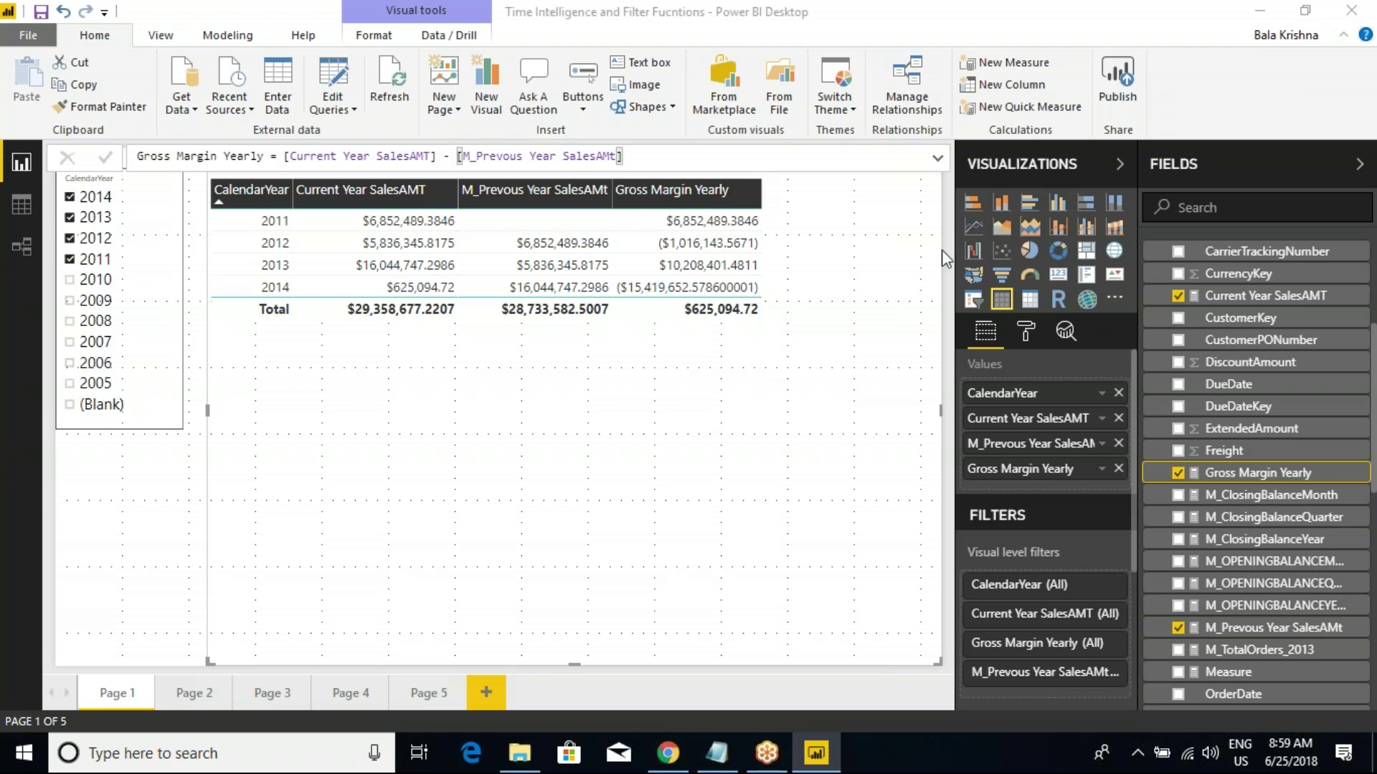
pyautogui.click(689, 433)
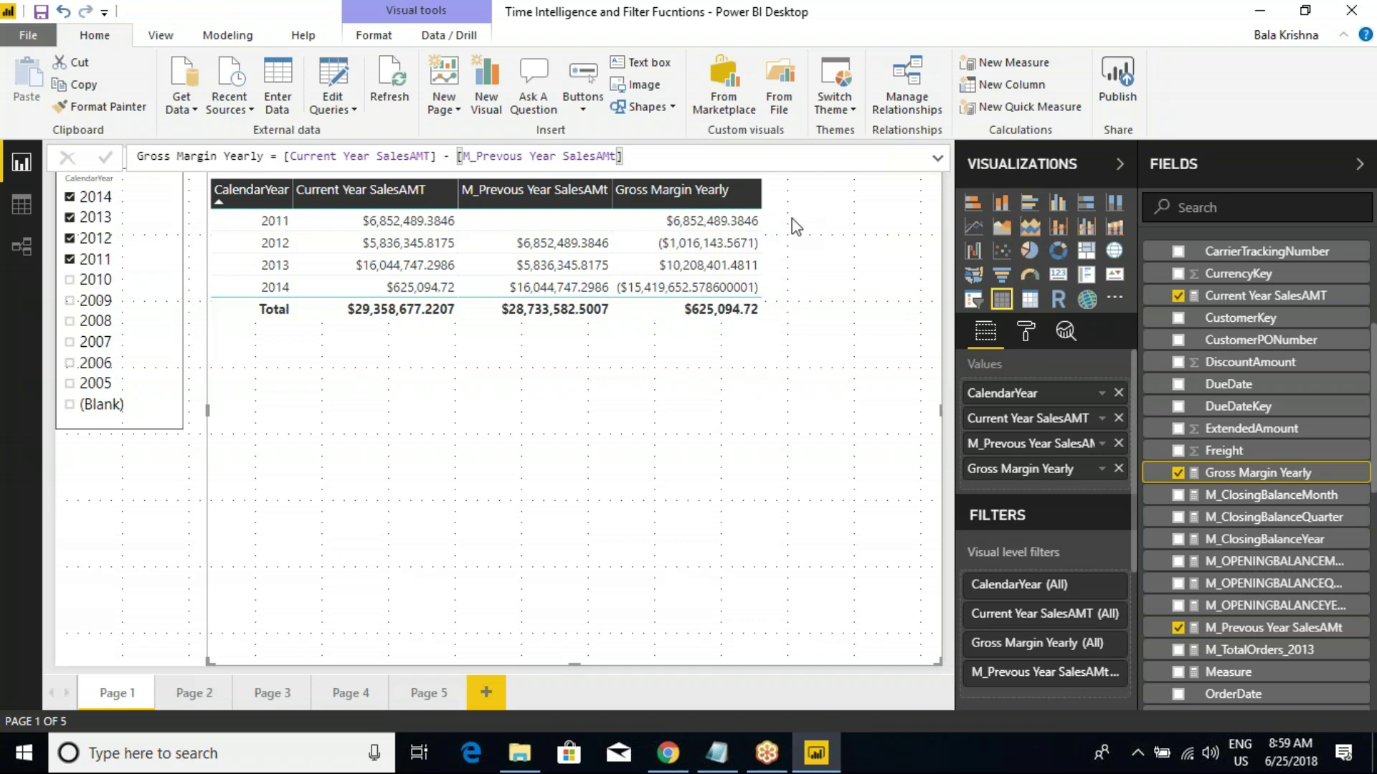
# Step: Create another measure in FactInternetSales and name it Prfit/Loss % By Year
pyautogui.click(863, 42)
pyautogui.scroll(3, 1215, 409)
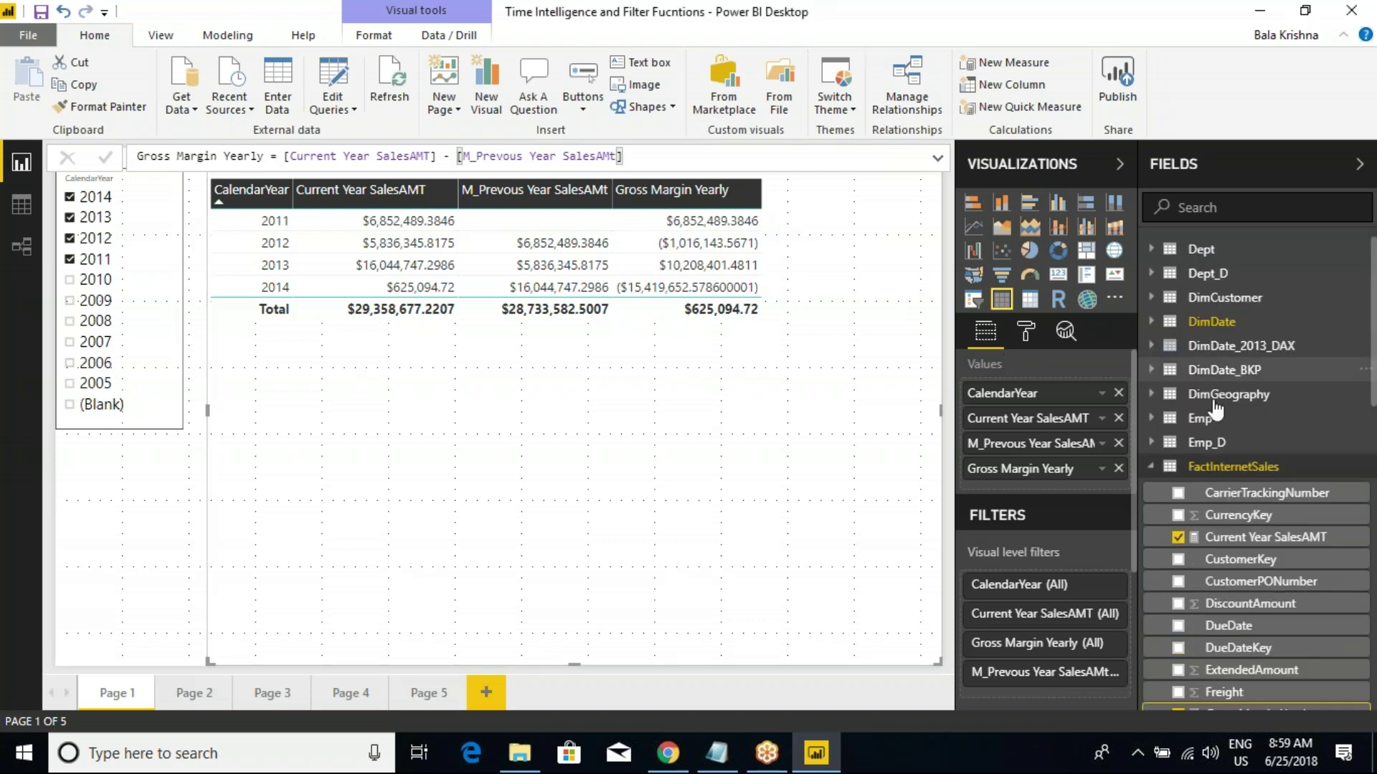
pyautogui.rightClick(1220, 467)
pyautogui.press('Escape')
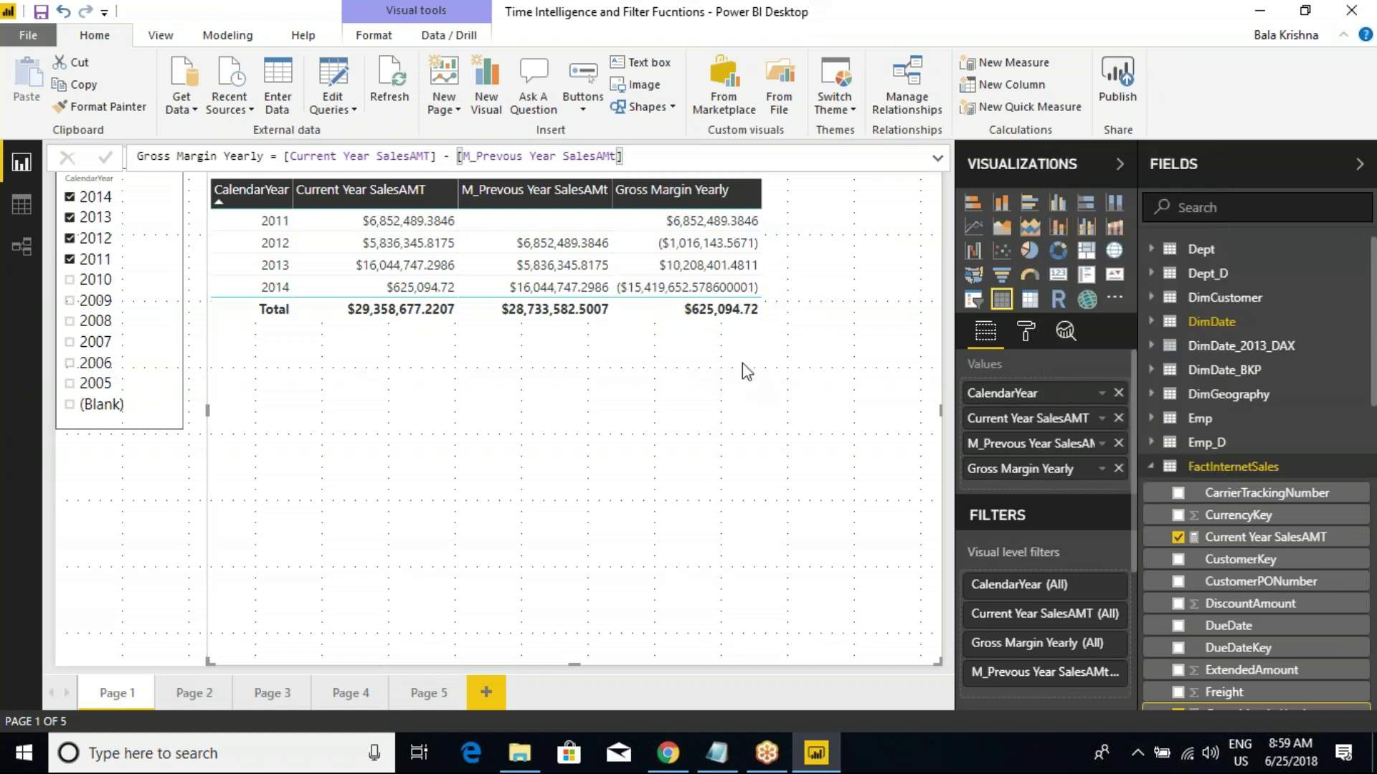
pyautogui.moveTo(218, 156); pyautogui.dragTo(138, 156)
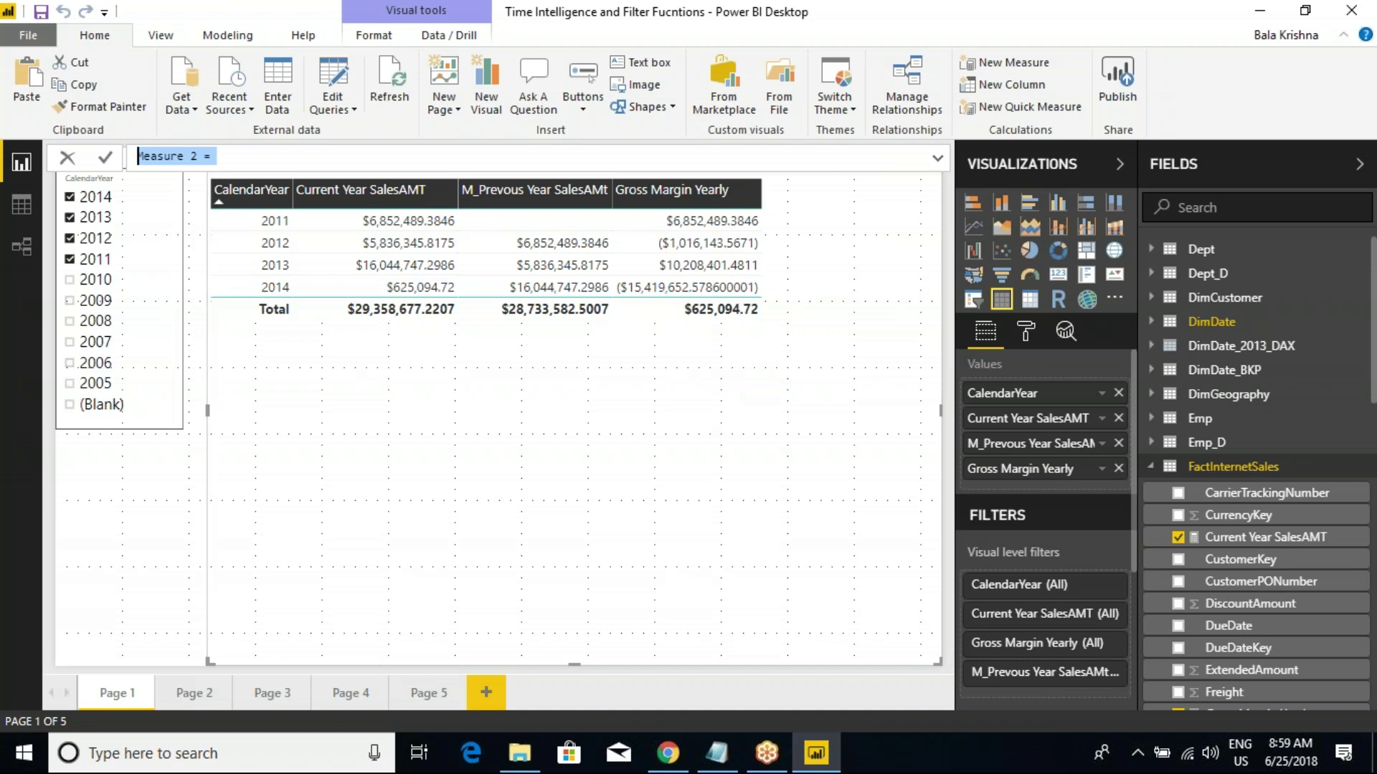
pyautogui.write('Pr')
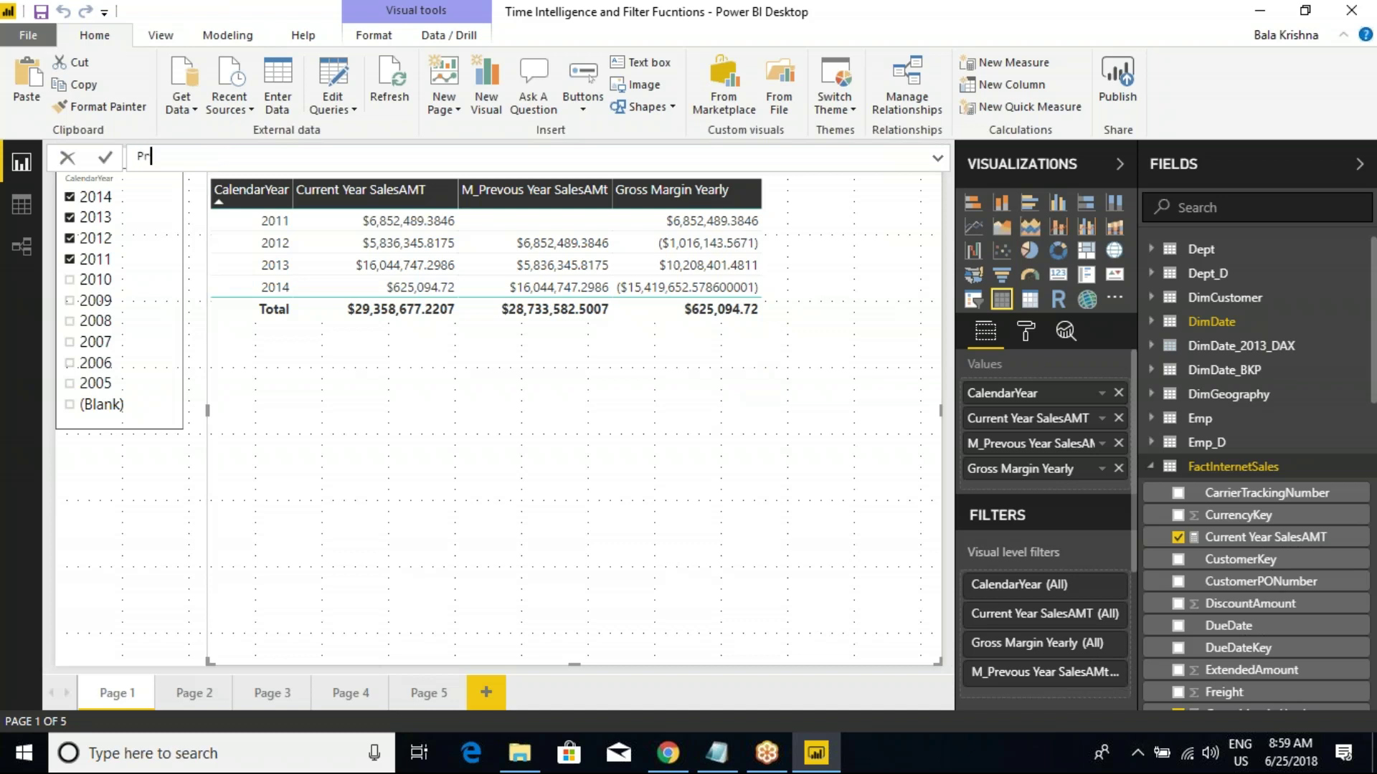
pyautogui.write('fit/Loss % By Year =')
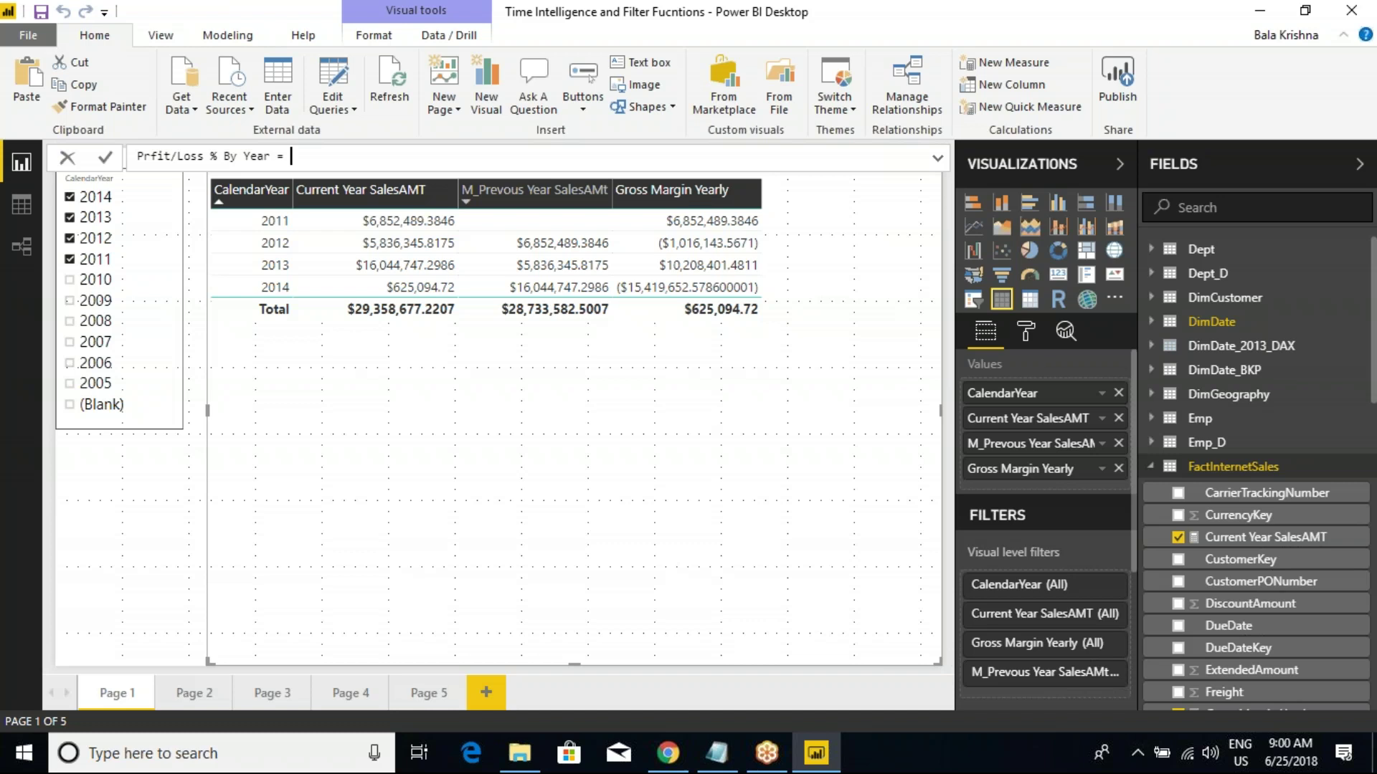
# Step: Define the Prfit/Loss % By Year measure as [Current Year SalesAMT] / [M_Prevous Year SalesAMt]
pyautogui.write('curre')
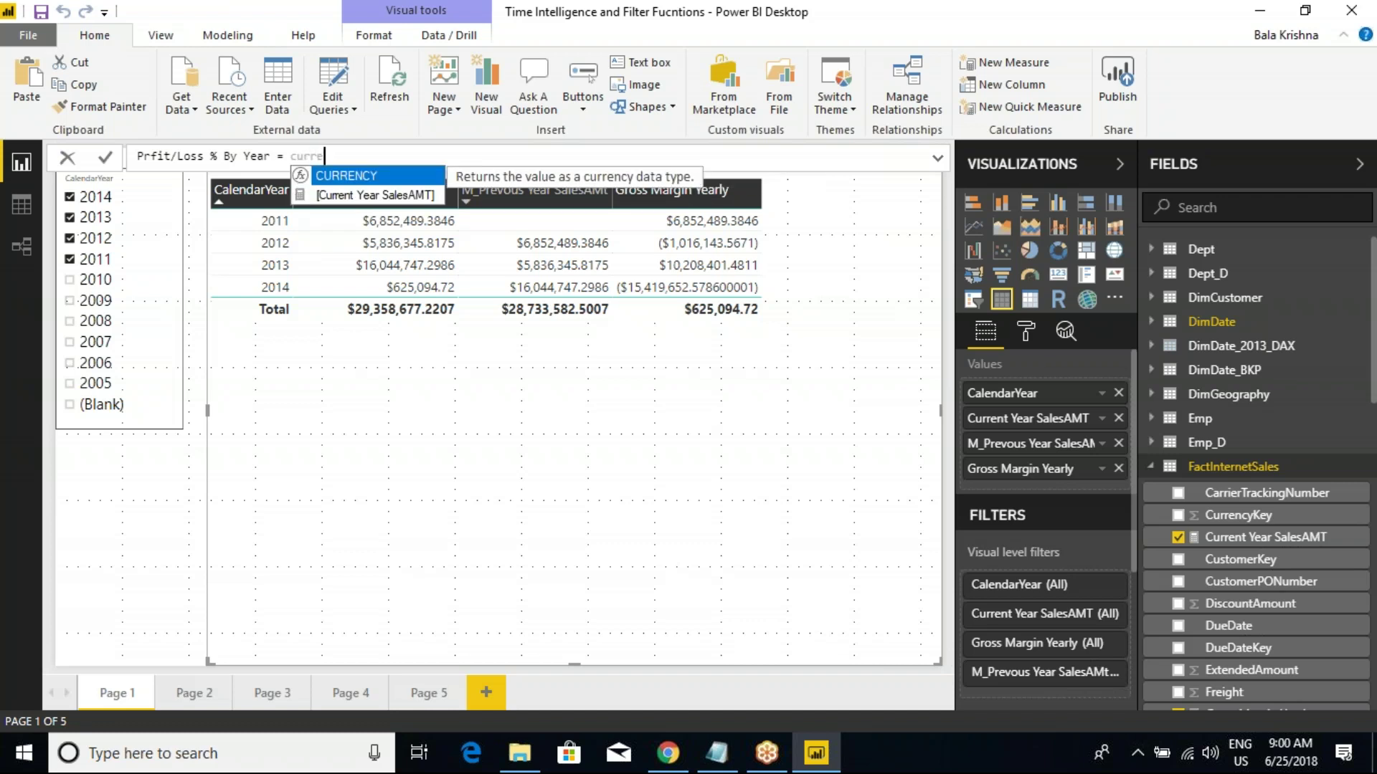
pyautogui.press('Down')
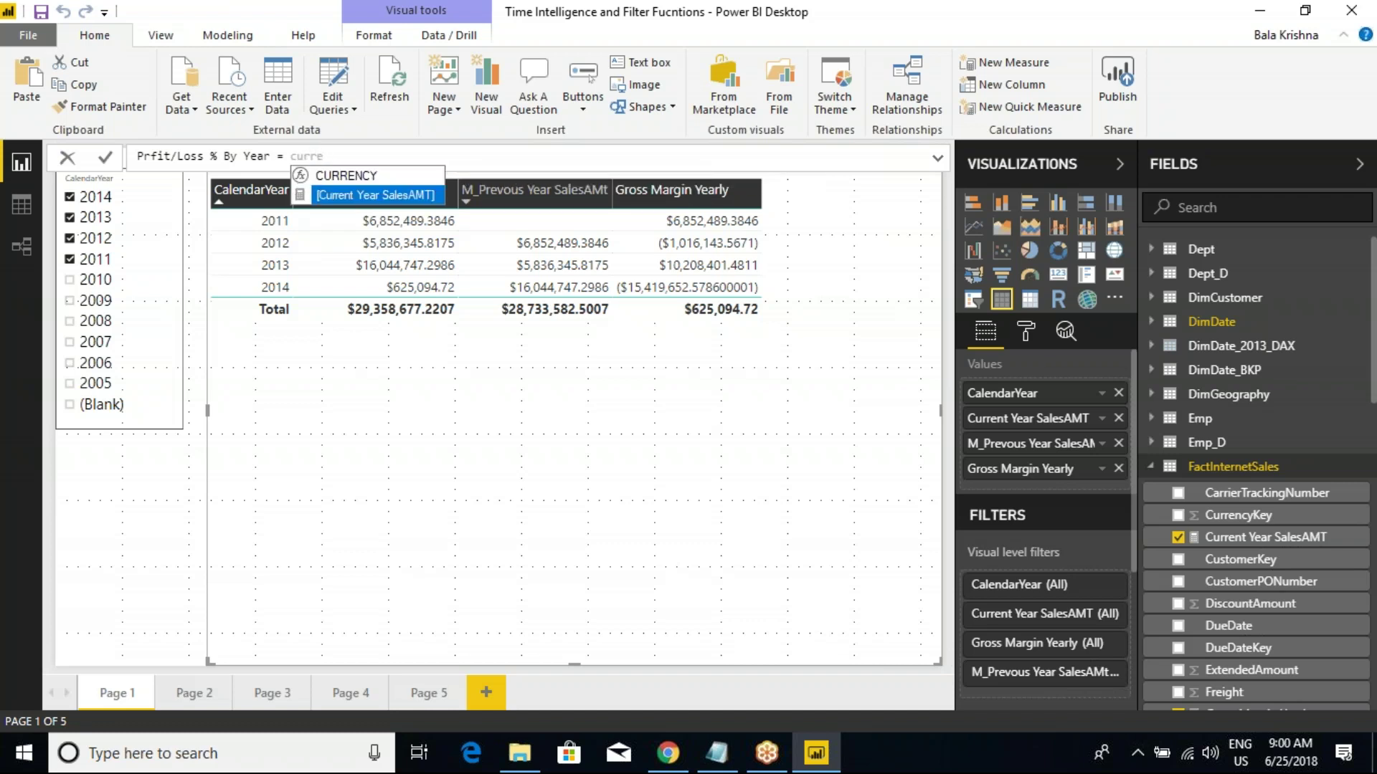
pyautogui.press('Tab')
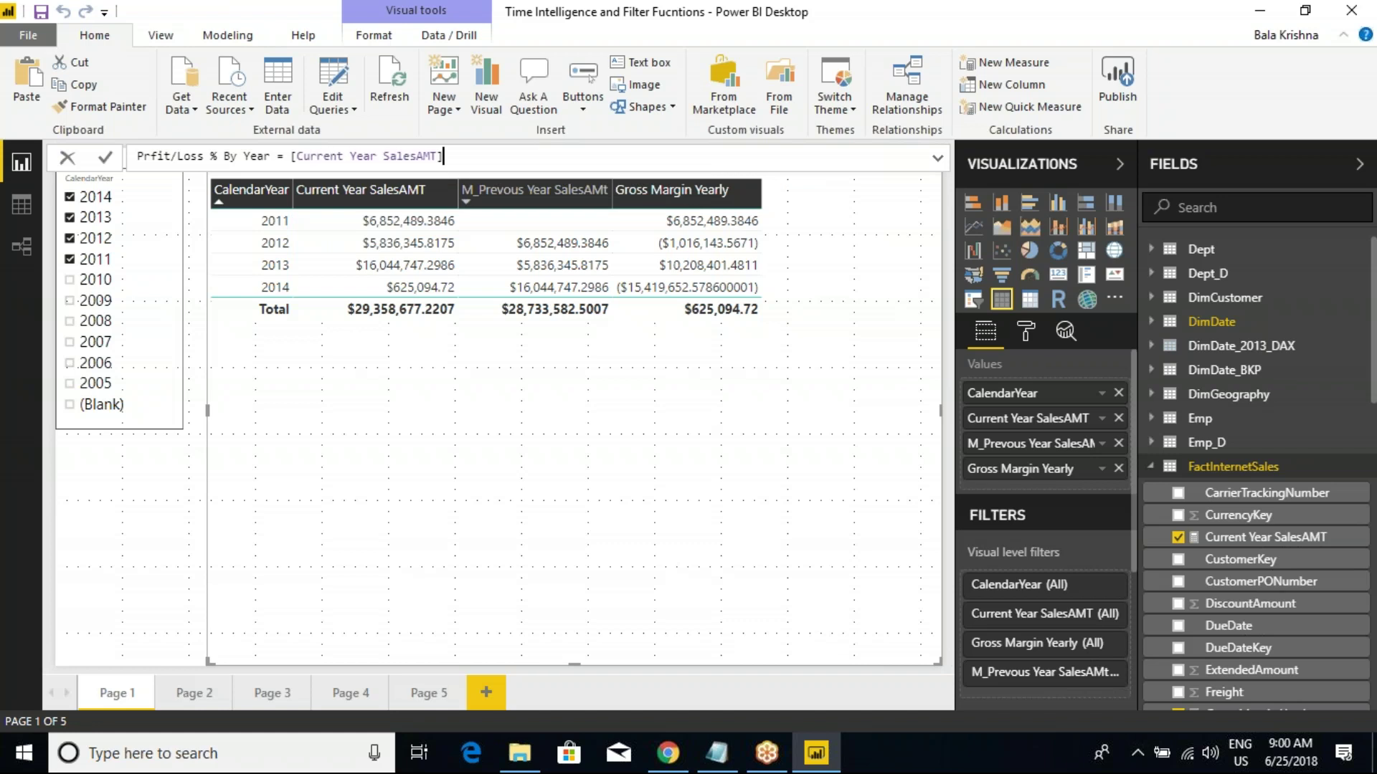
pyautogui.write('/m_pre')
pyautogui.press('Tab')
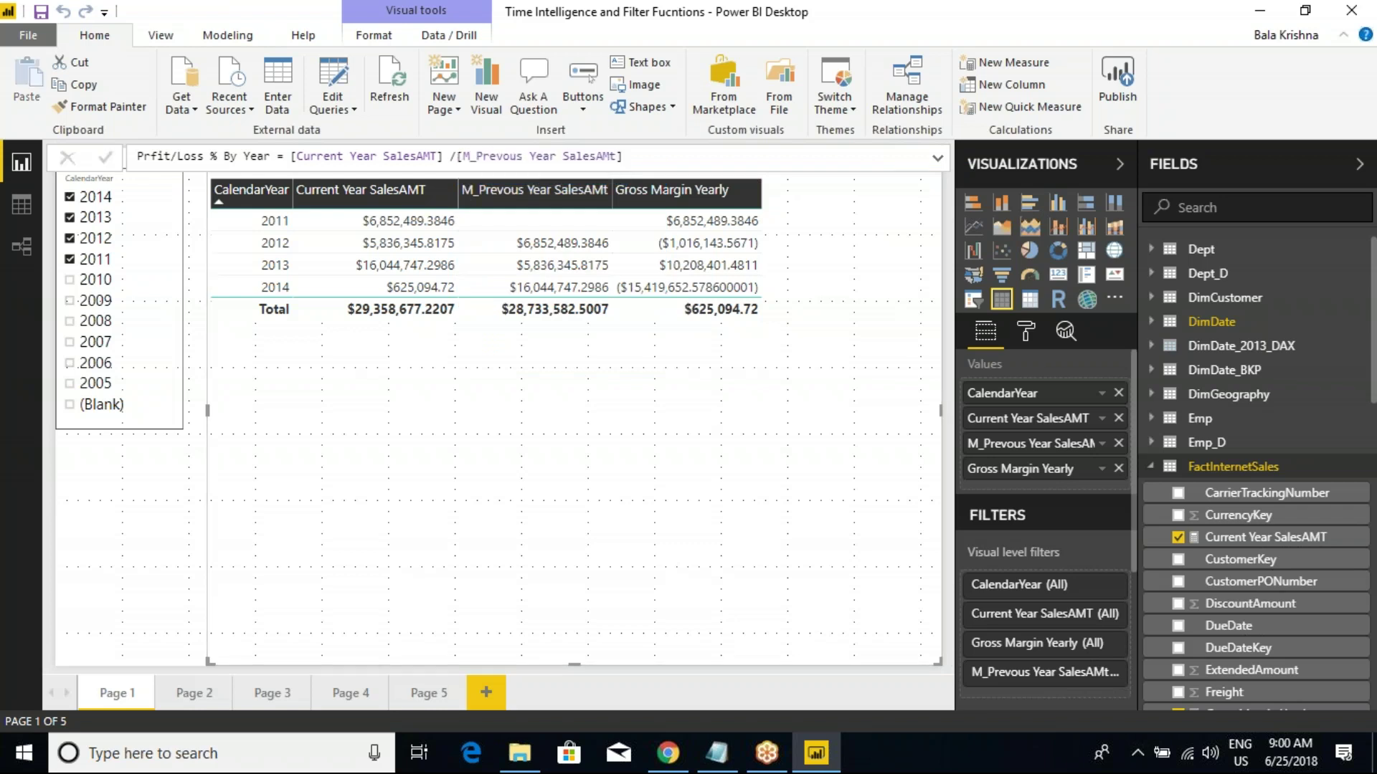
pyautogui.press('Return')
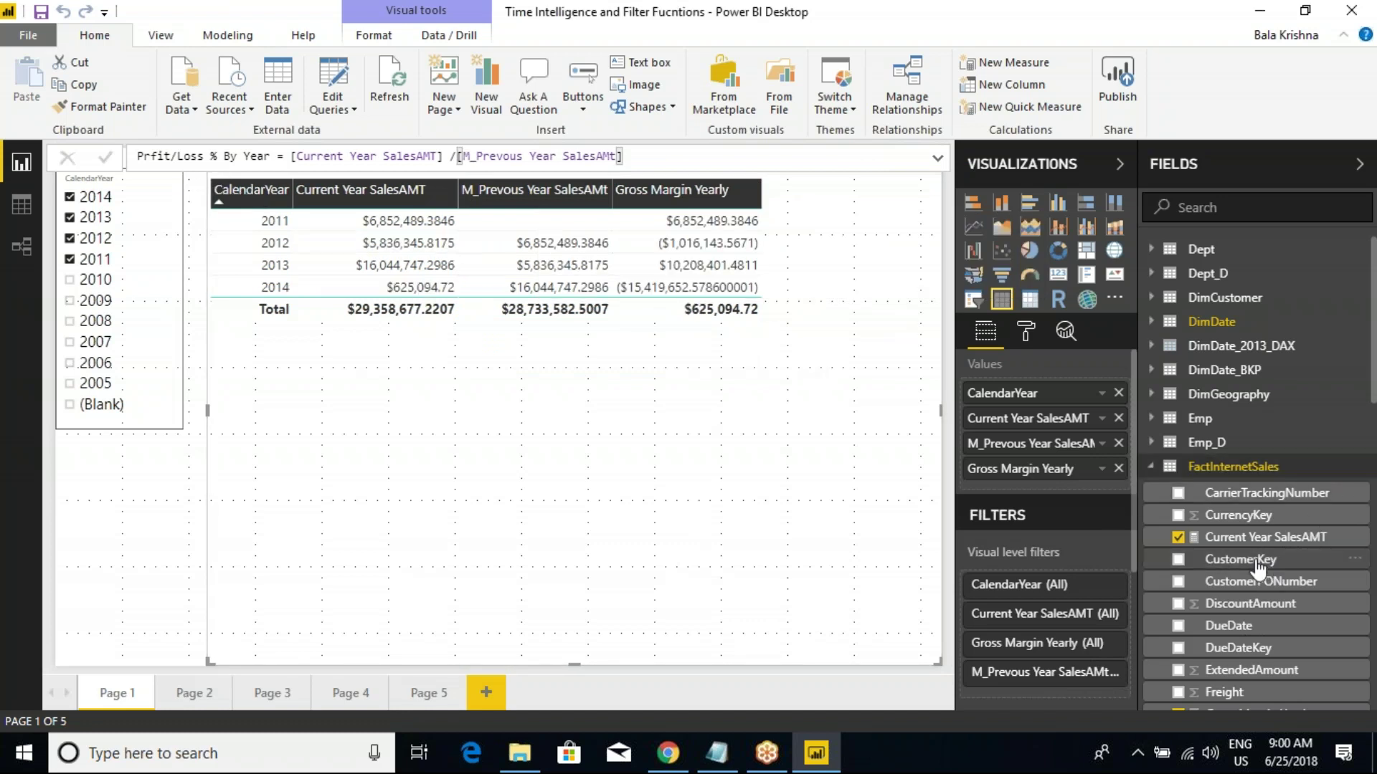
# Step: Add the Prfit/Loss % By Year measure as the table visual's last column and remove Gross Margin Yearly from it
pyautogui.scroll(-6, 1258, 566)
pyautogui.scroll(-3, 1259, 564)
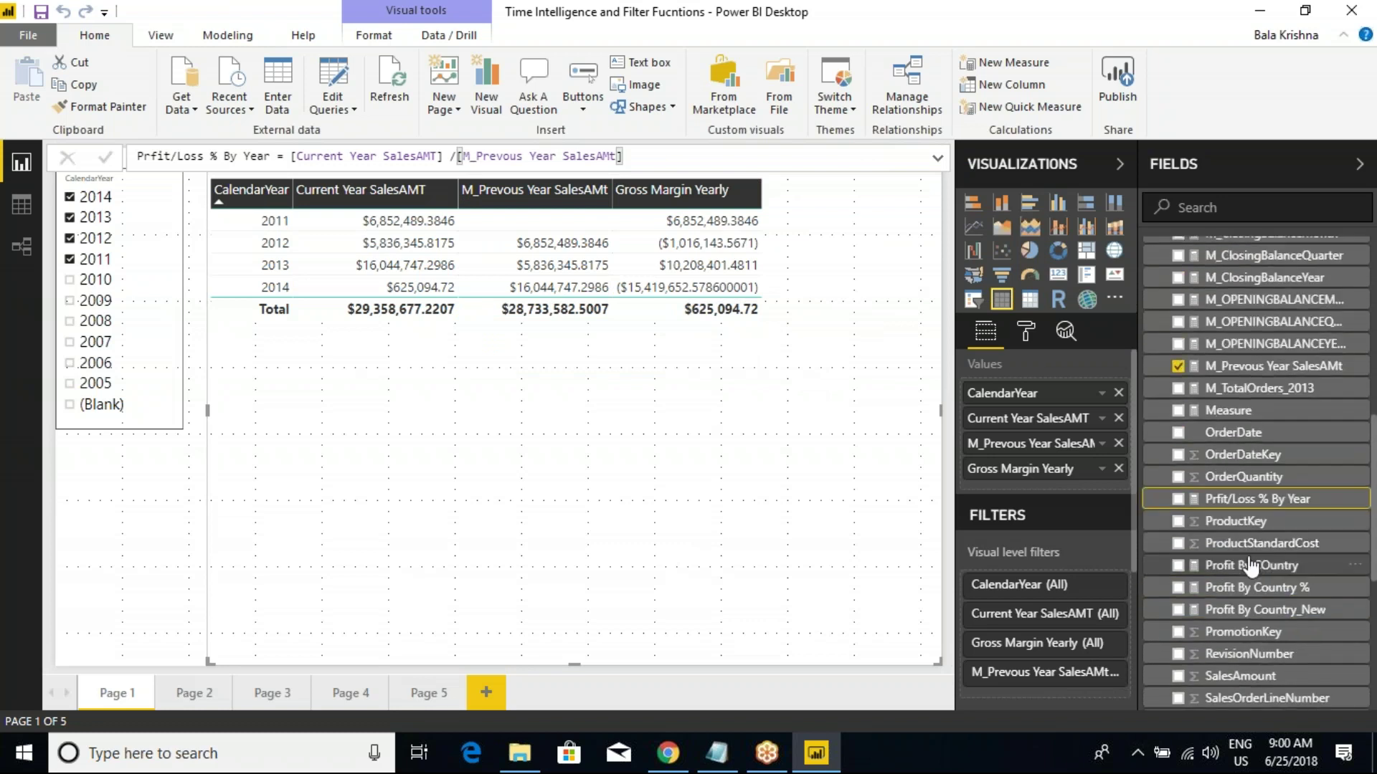
pyautogui.moveTo(1262, 499); pyautogui.dragTo(1054, 493)
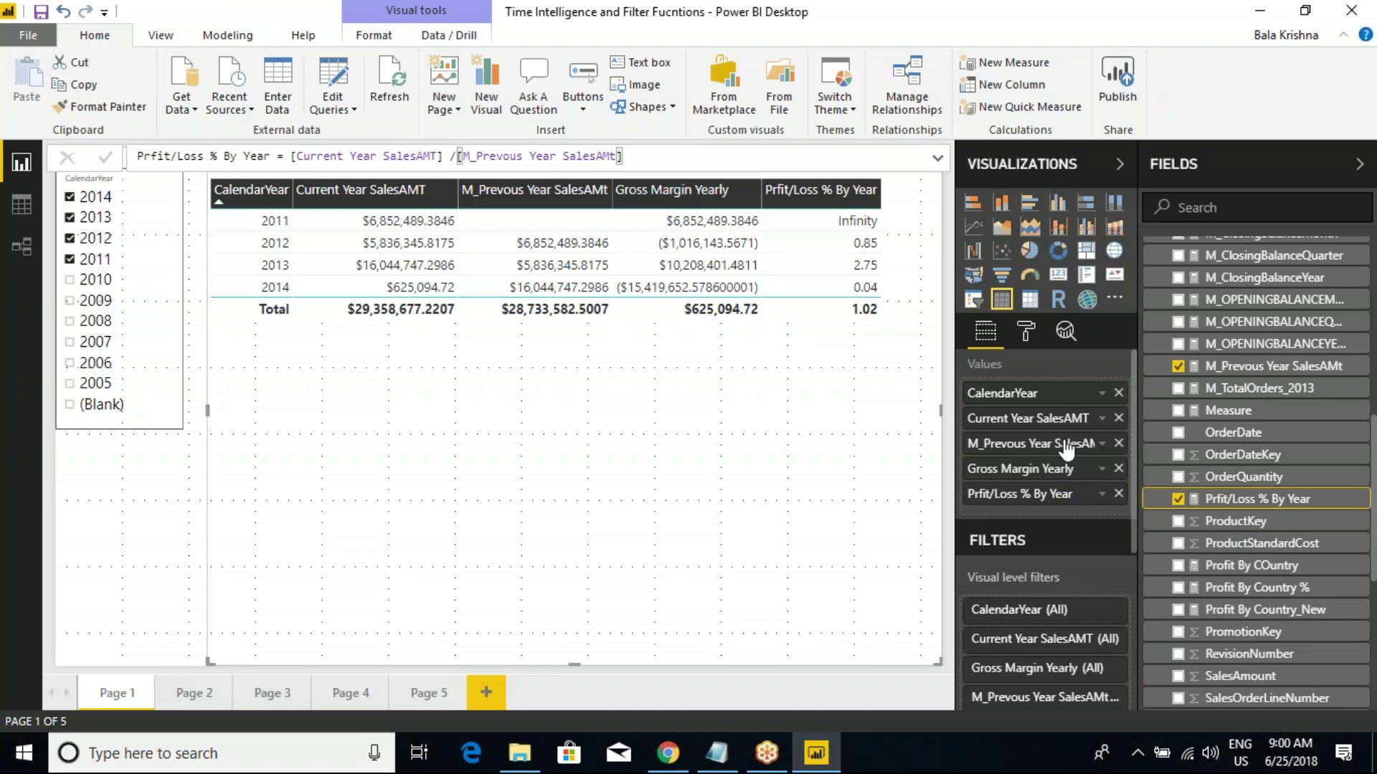
pyautogui.click(1117, 469)
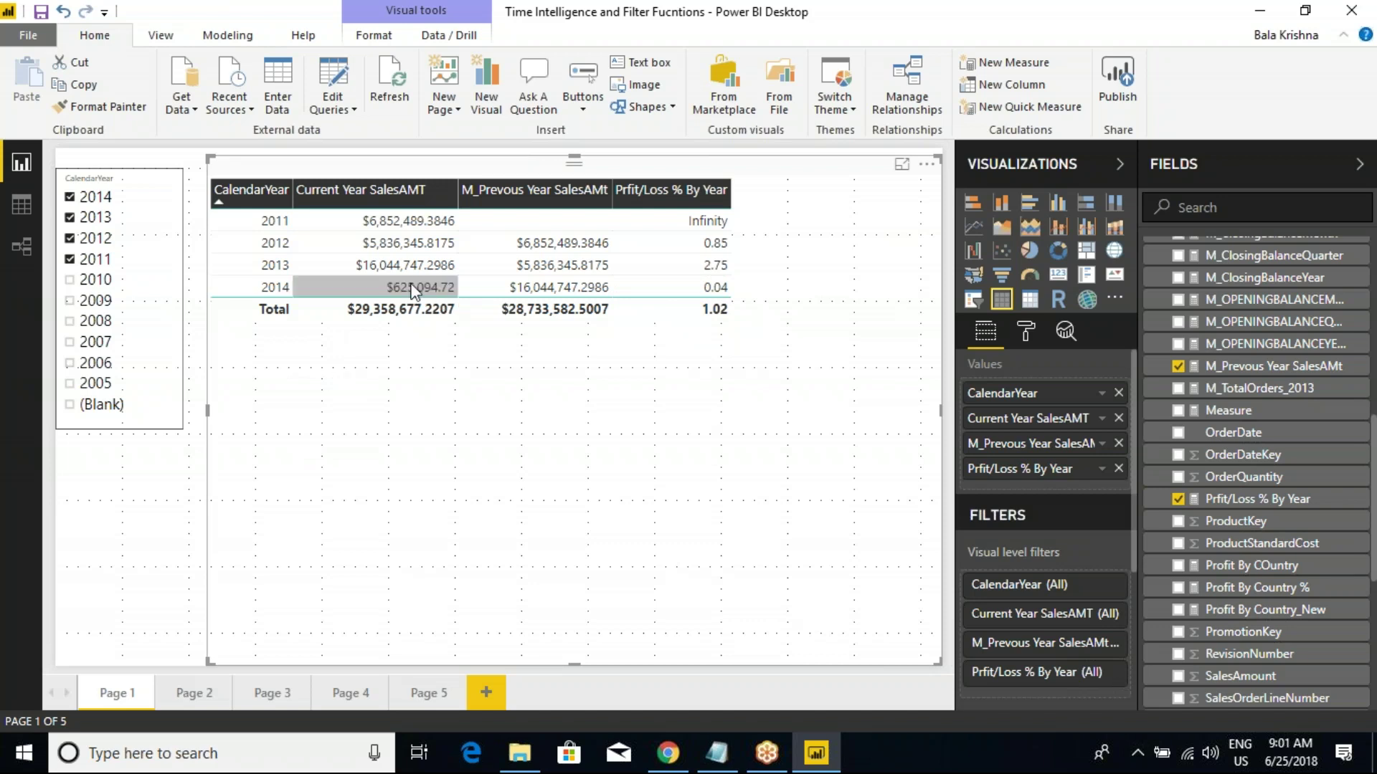
# Step: Annotate the empty area below the table's rows with the underlined handwritten word "Math" in red
pyautogui.moveTo(410, 282)
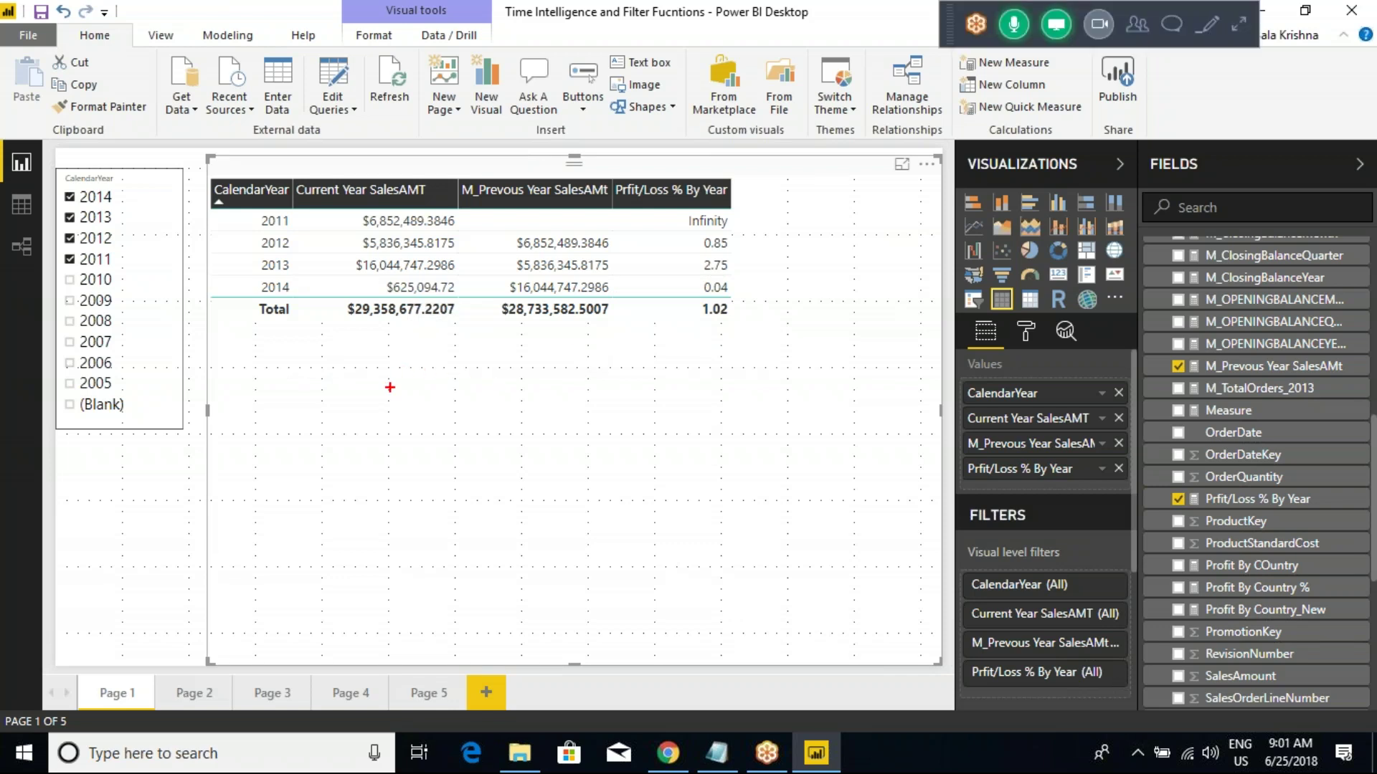
pyautogui.moveTo(320, 380); pyautogui.dragTo(325, 435)
pyautogui.moveTo(316, 384)
pyautogui.mouseDown()
pyautogui.moveTo(340, 398)
pyautogui.moveTo(349, 381)
pyautogui.moveTo(389, 406)
pyautogui.mouseUp()
pyautogui.moveTo(367, 399); pyautogui.dragTo(396, 391)
pyautogui.moveTo(400, 374); pyautogui.dragTo(423, 420)
pyautogui.moveTo(340, 442); pyautogui.dragTo(476, 433)
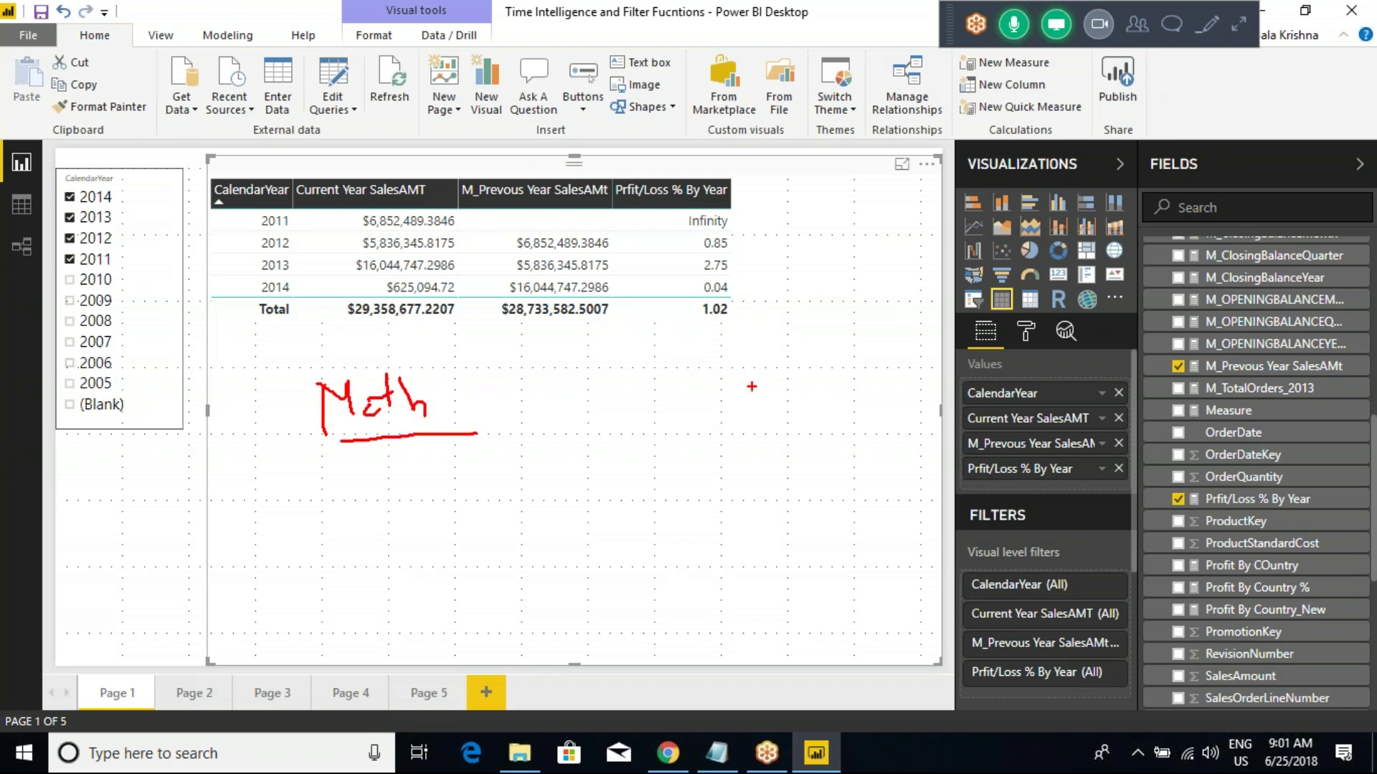
# Step: Display the Prfit/Loss % By Year formula, and look up the PARALLAL PERIOD entry in the Class Notes file in Notepad
pyautogui.click(1256, 500)
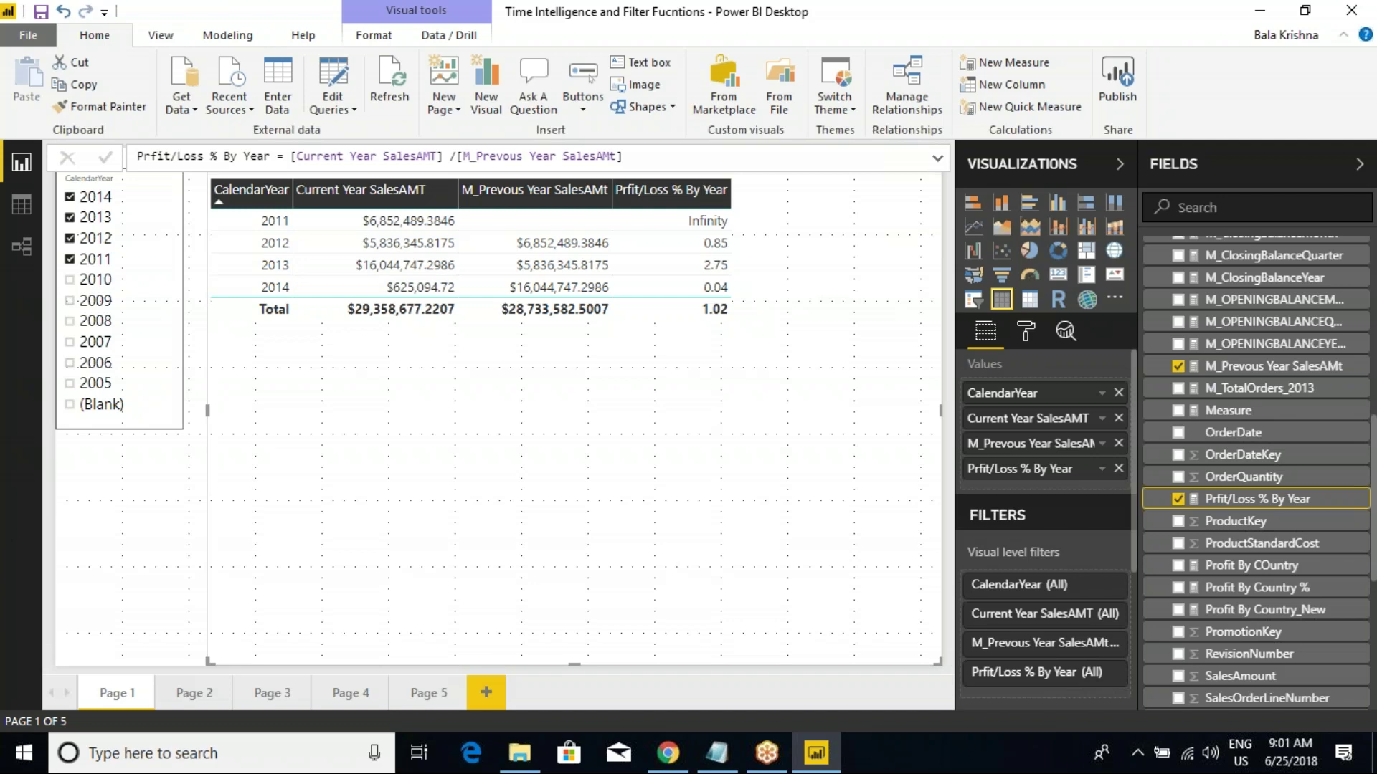
pyautogui.click(716, 753)
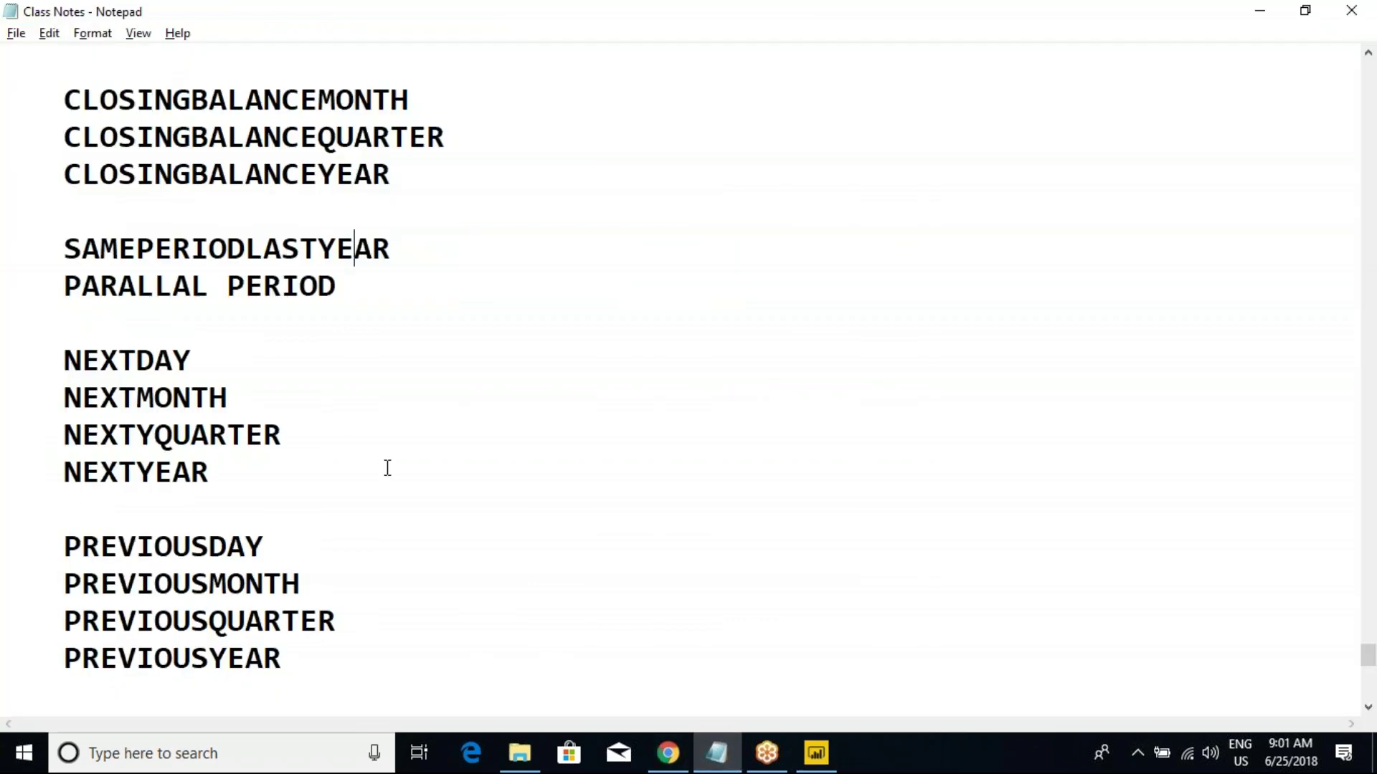
pyautogui.moveTo(62, 284); pyautogui.dragTo(372, 300)
pyautogui.click(372, 299)
pyautogui.moveTo(62, 287); pyautogui.dragTo(345, 277)
pyautogui.click(344, 280)
pyautogui.hotkey('alt', 'Tab')
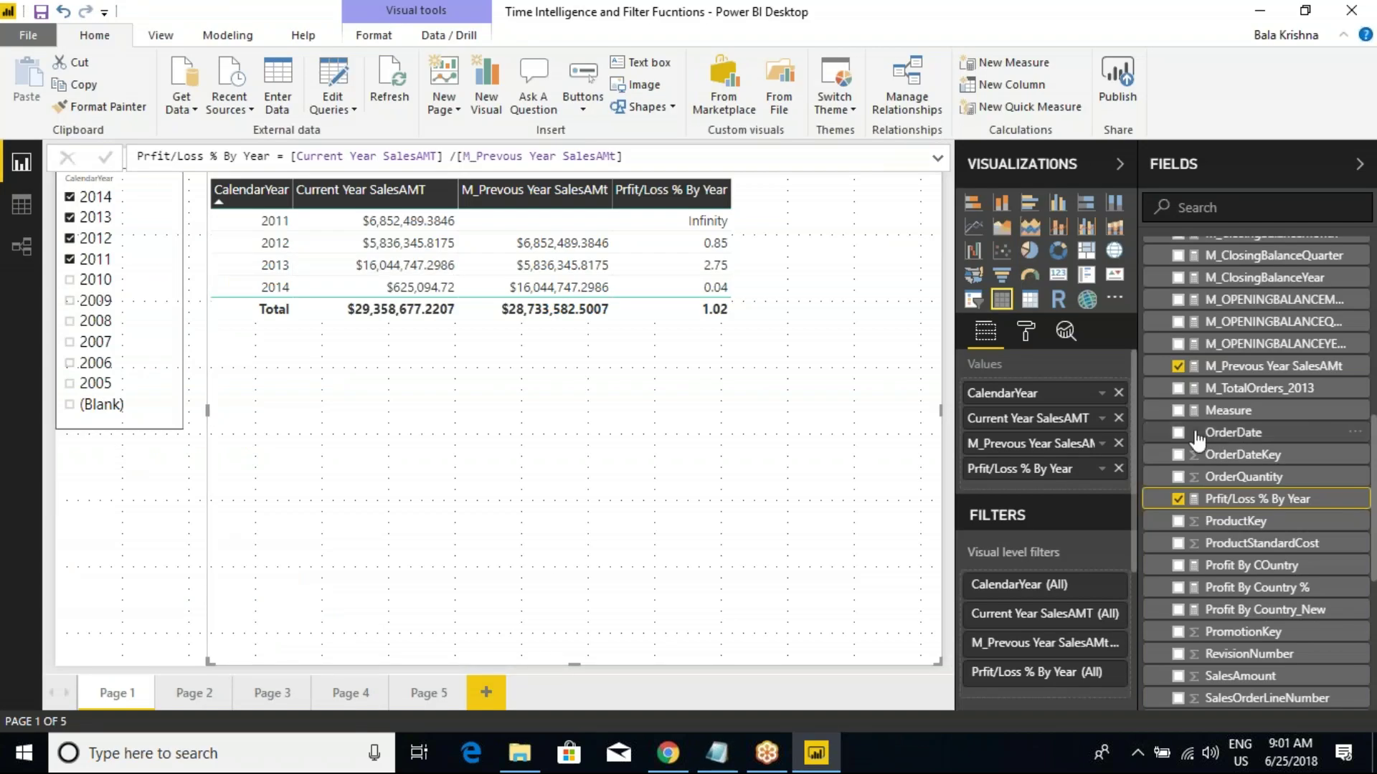
# Step: Create a new measure in the FactInternetSales table
pyautogui.scroll(3, 1210, 435)
pyautogui.scroll(5, 1209, 435)
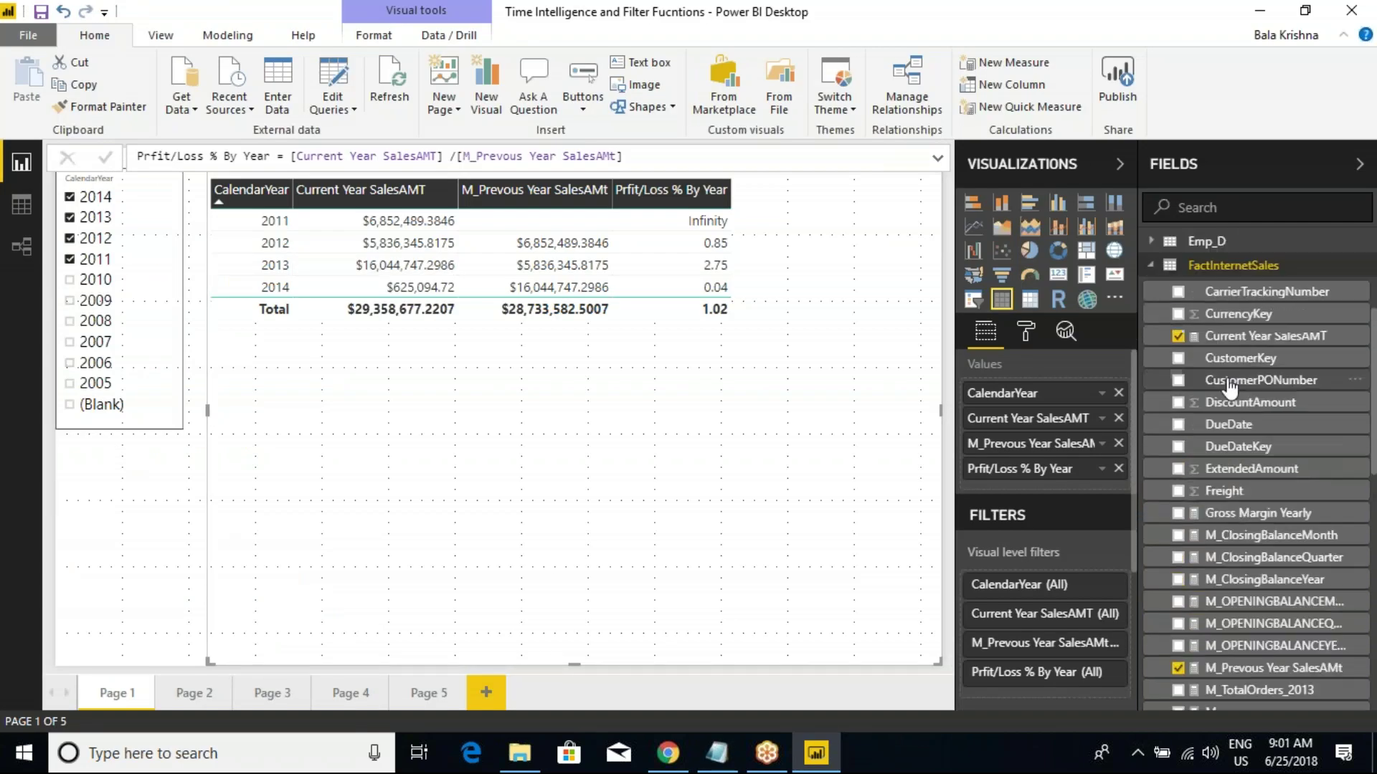
pyautogui.rightClick(1230, 263)
pyautogui.click(1124, 269)
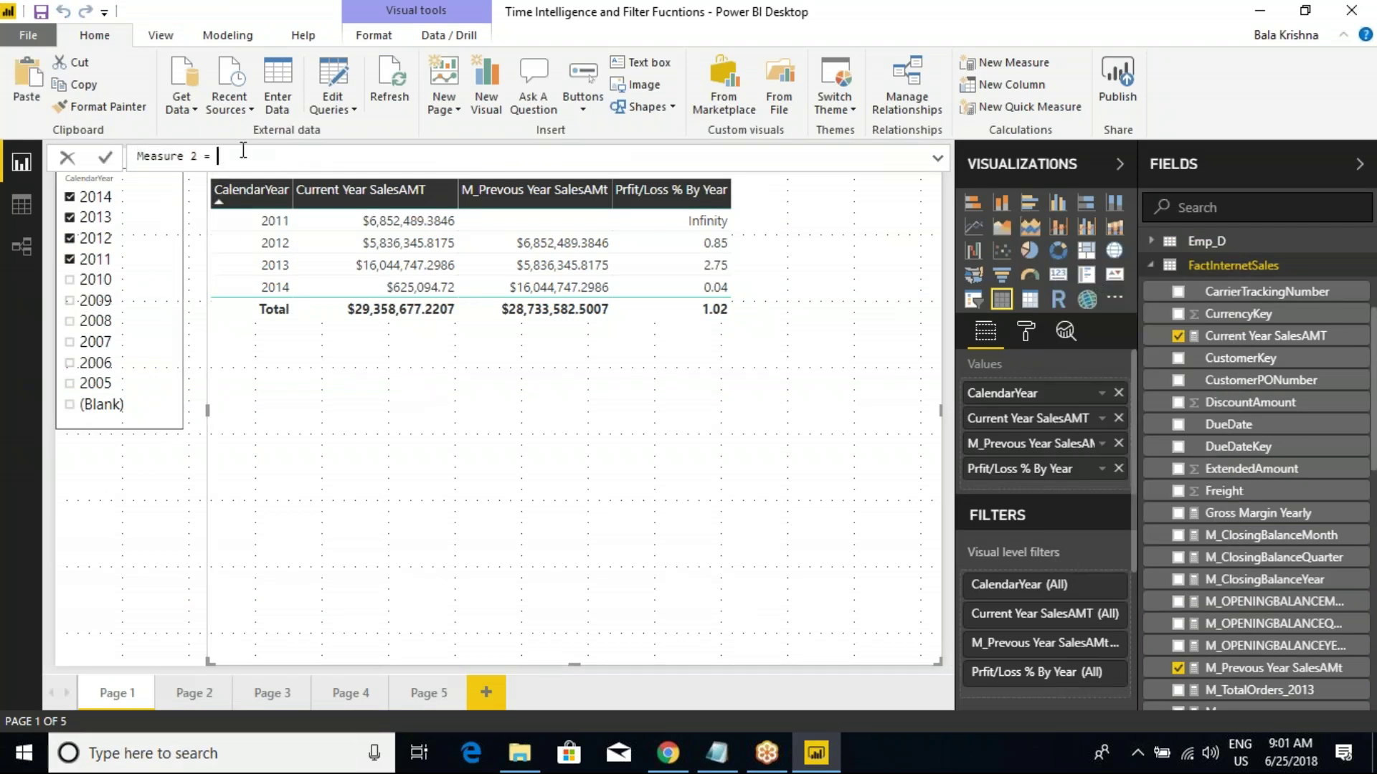
# Step: Switch to the Class Notes in Notepad and review the SAMEPERIODLASTYEAR entry, highlighting it, before returning to Power BI Desktop
pyautogui.hotkey('alt', 'Tab')
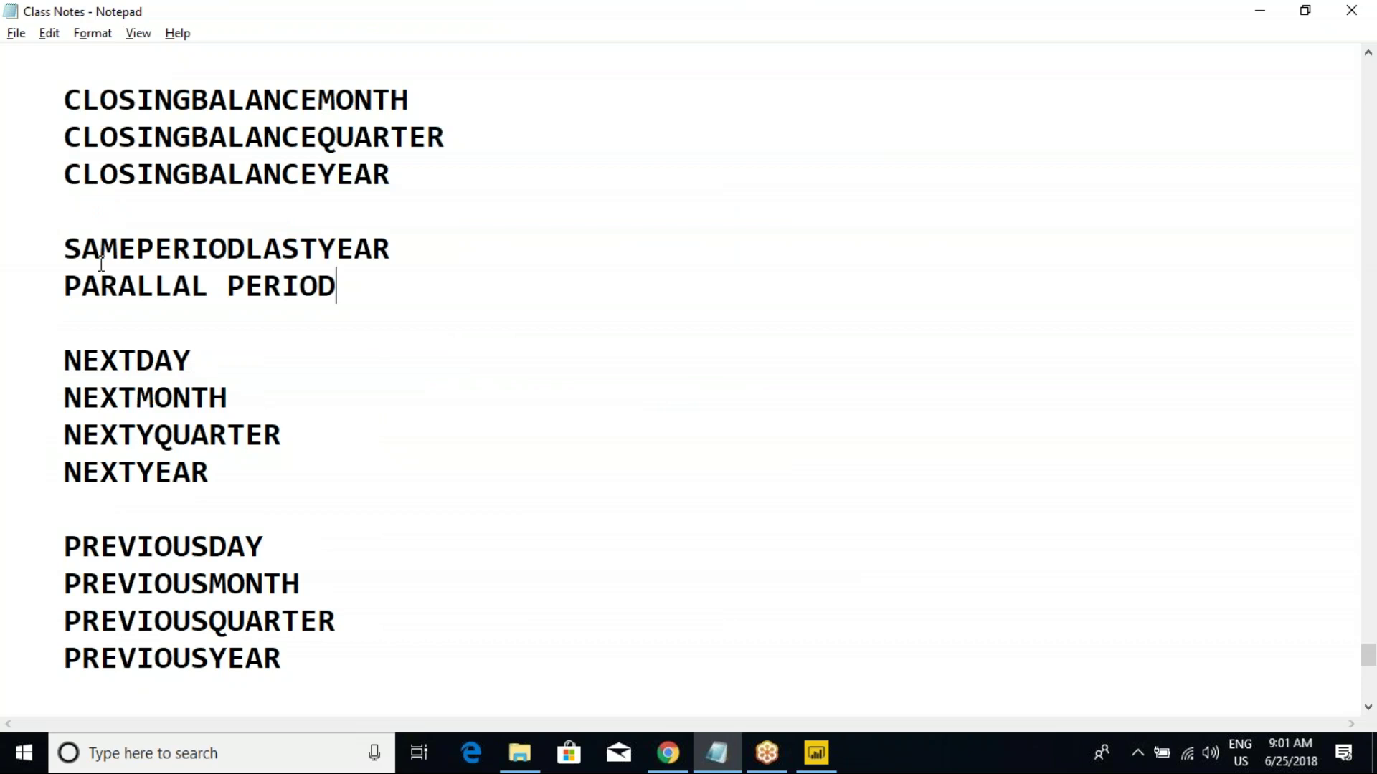
pyautogui.moveTo(62, 249); pyautogui.dragTo(409, 249)
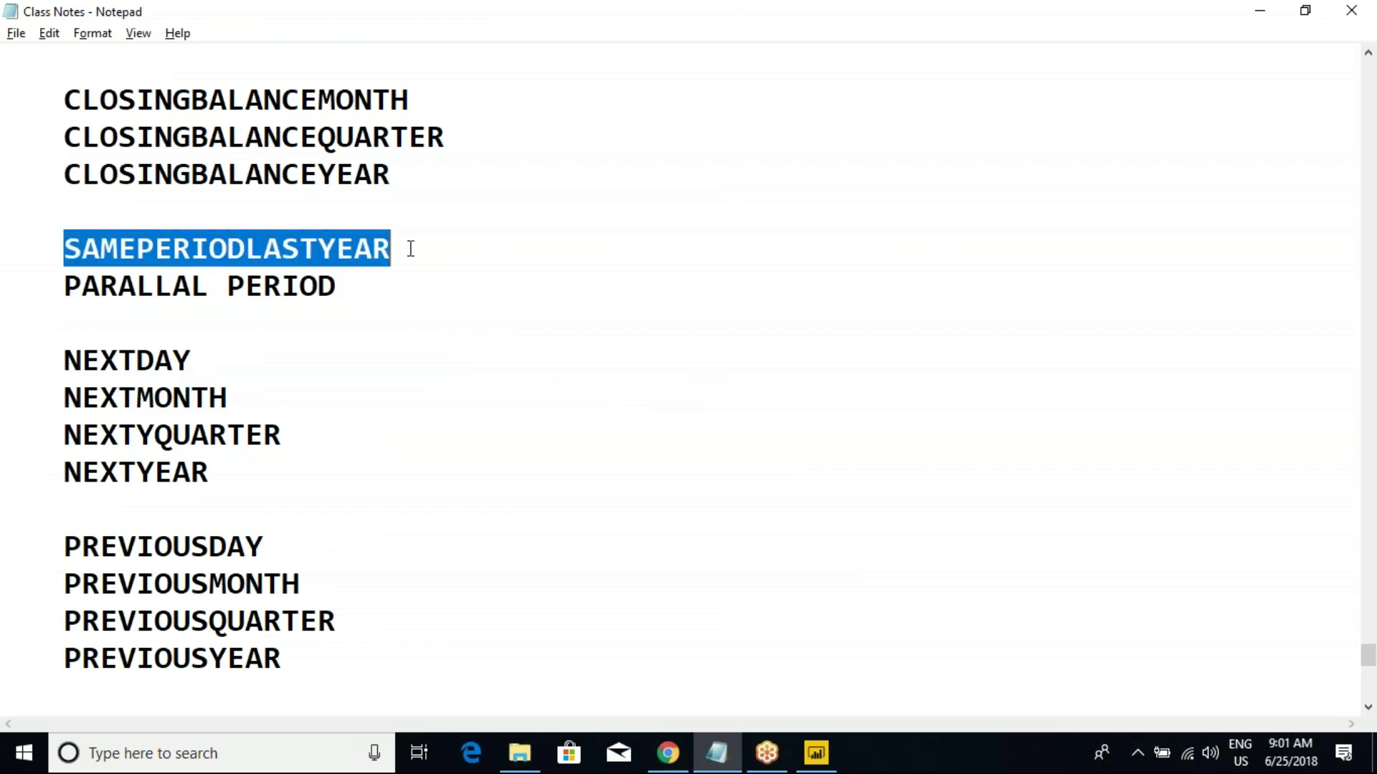
pyautogui.click(410, 249)
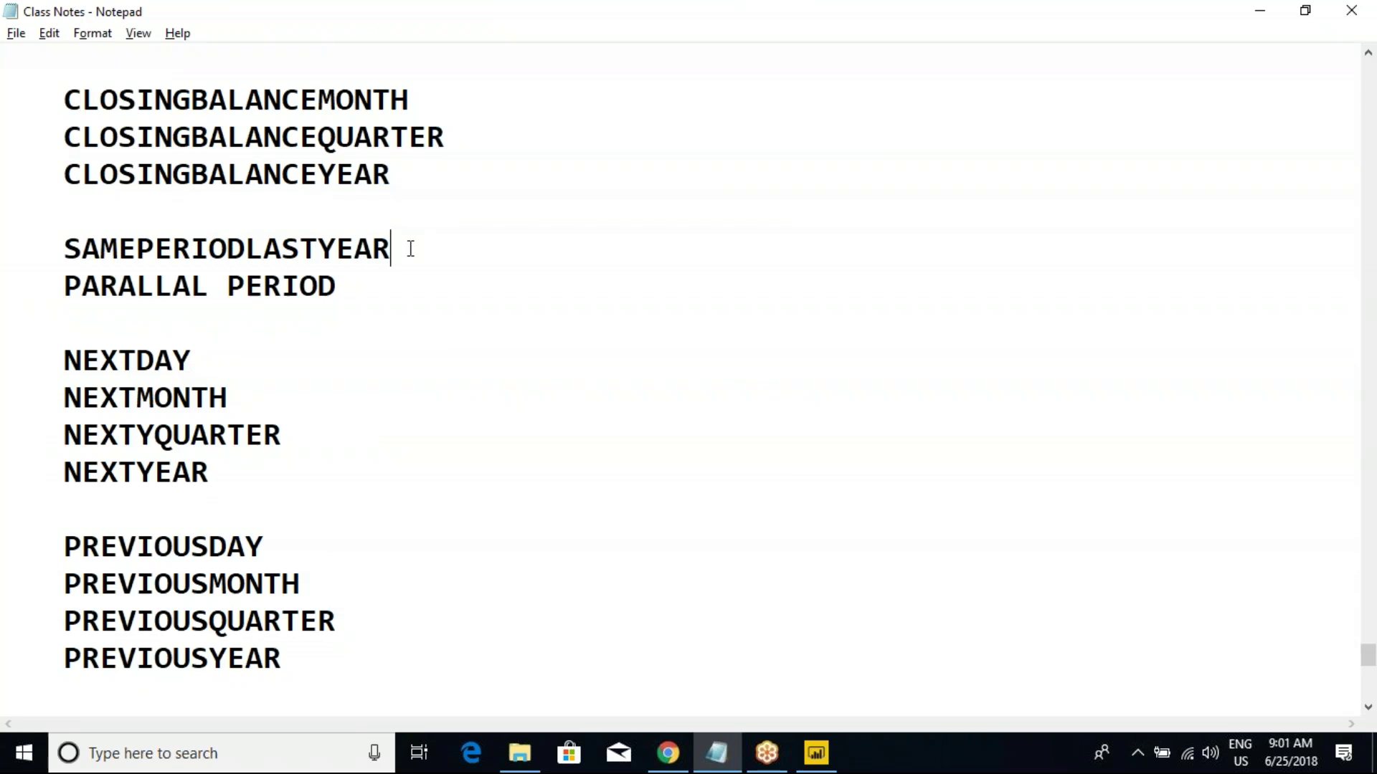
pyautogui.hotkey('alt', 'Tab')
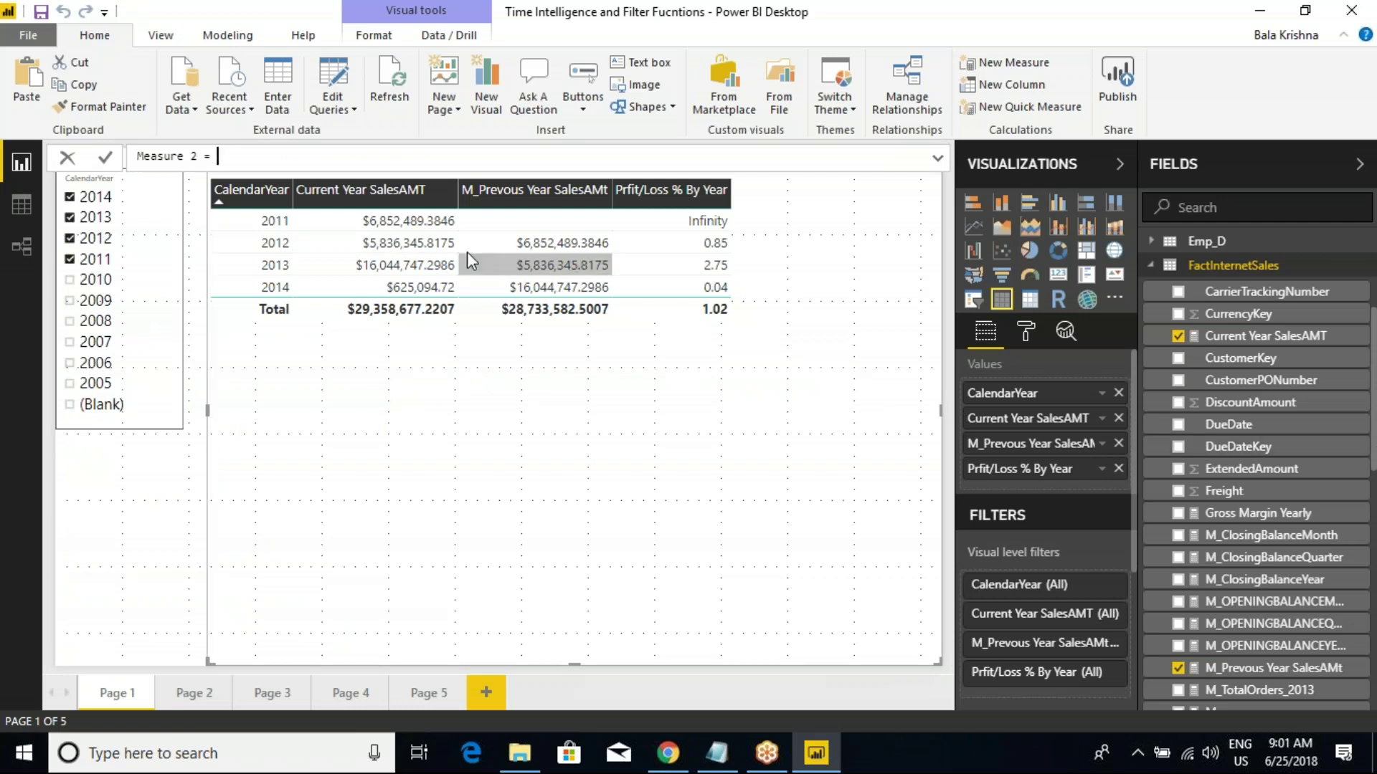
pyautogui.hotkey('alt', 'Tab')
pyautogui.moveTo(65, 248); pyautogui.dragTo(388, 248)
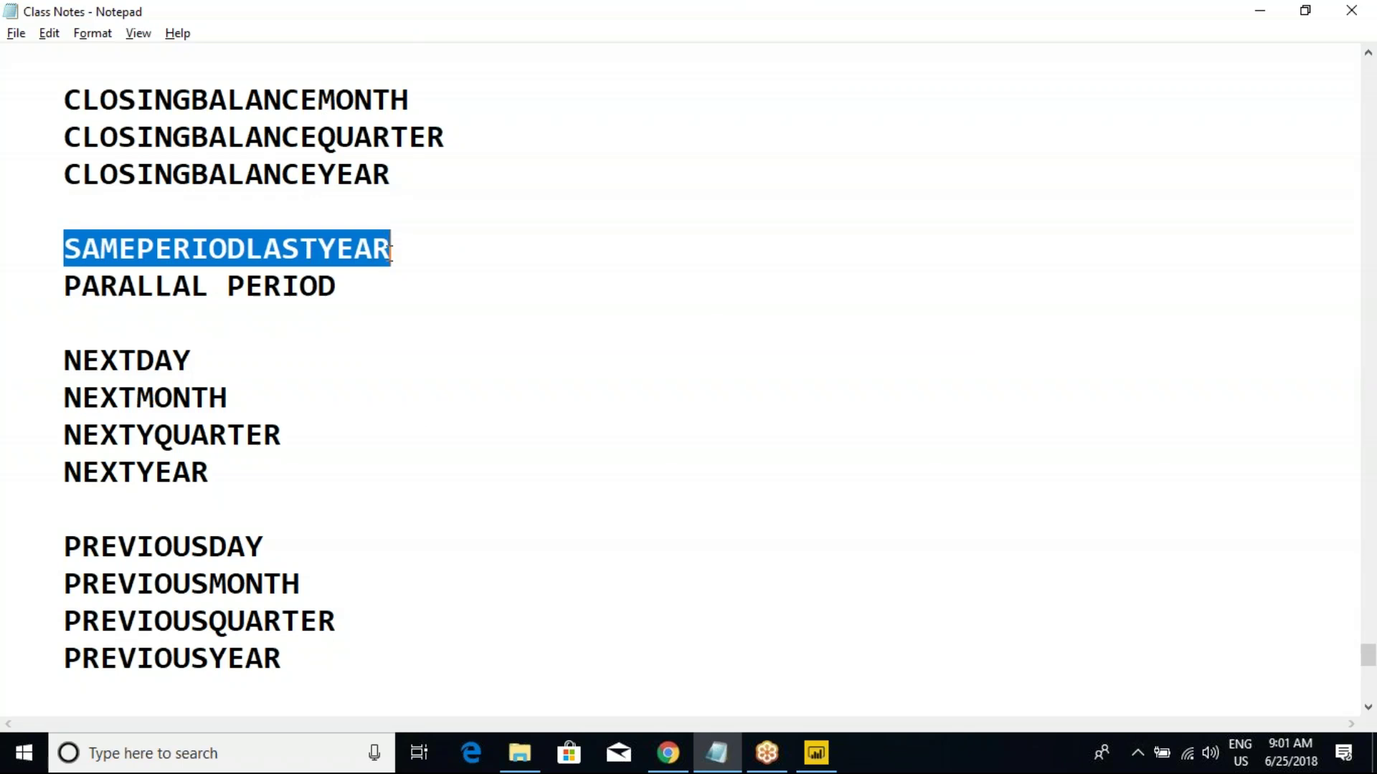
pyautogui.hotkey('alt', 'Tab')
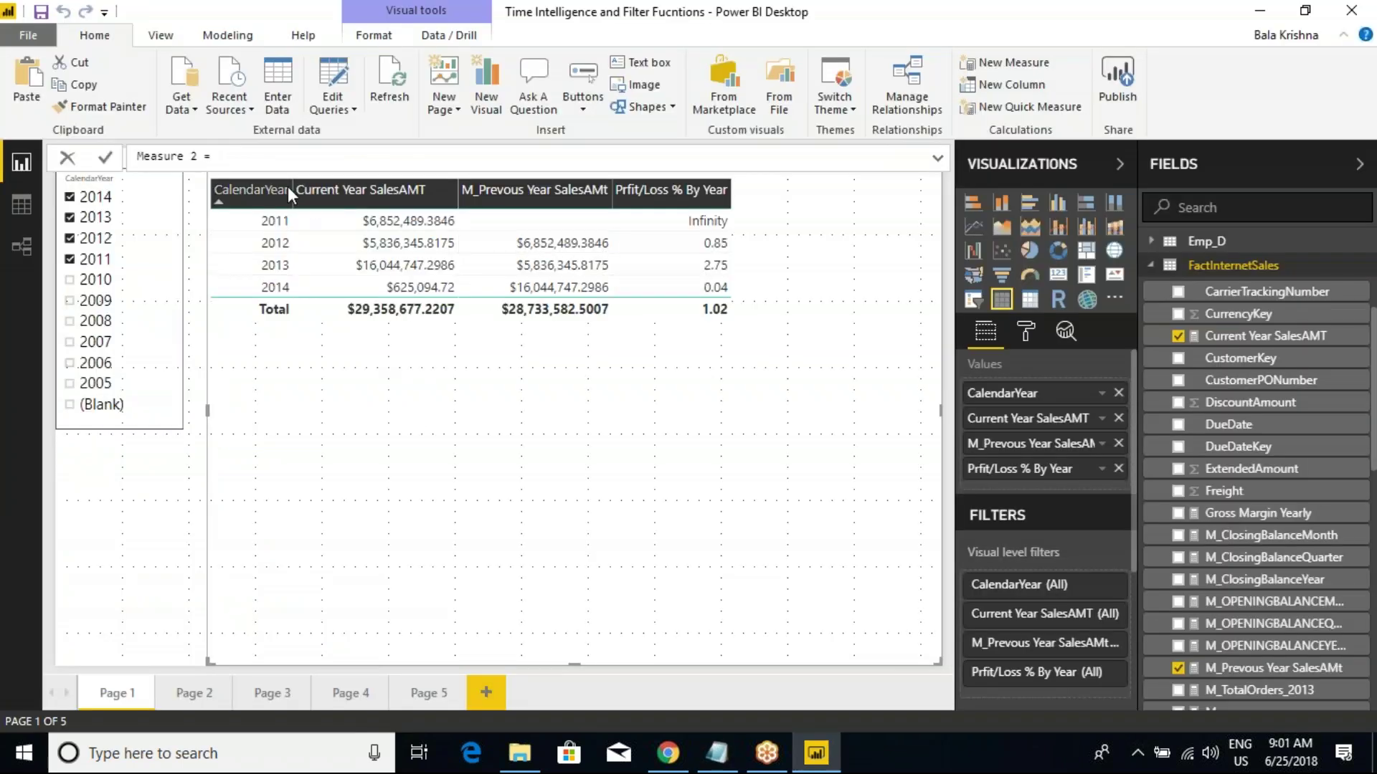
pyautogui.write('para')
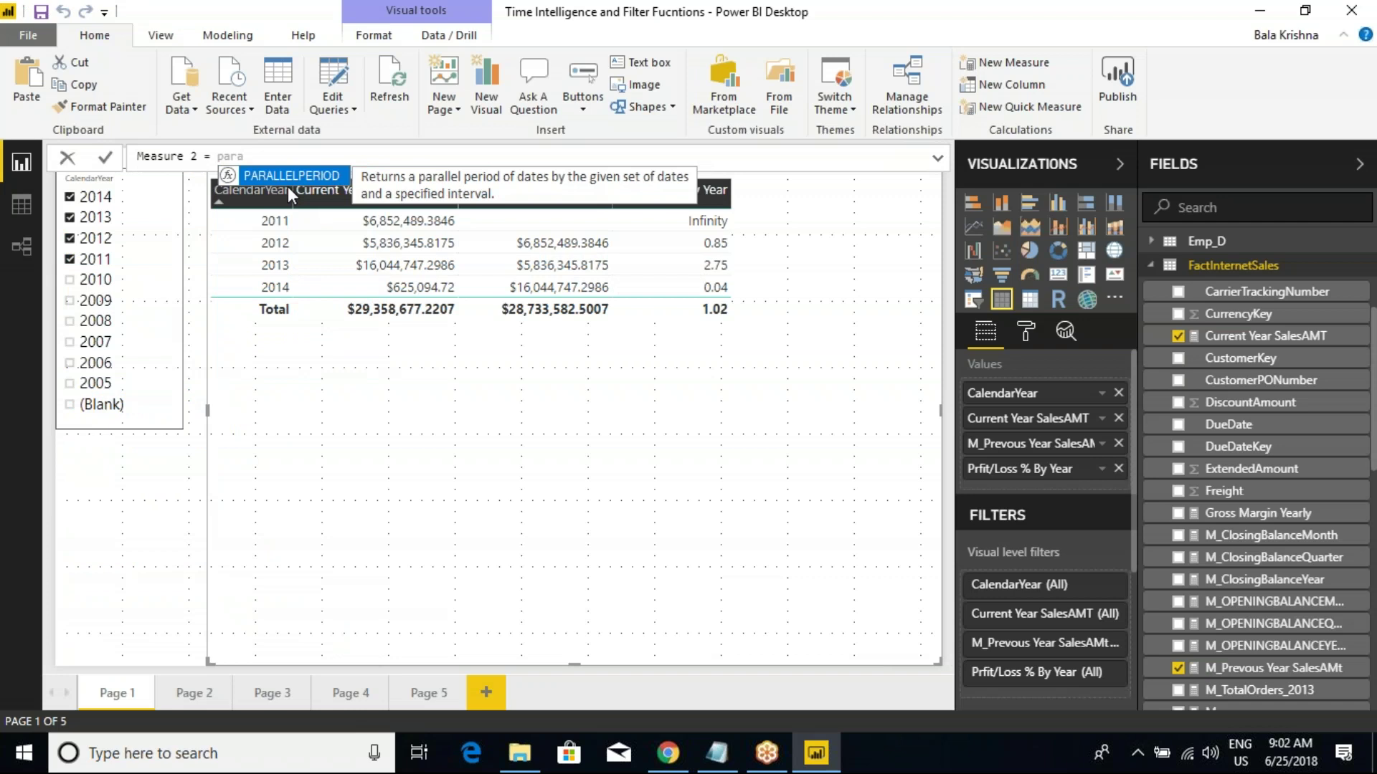
pyautogui.press('Tab')
pyautogui.press('BackSpace')
pyautogui.press('BackSpace')
pyautogui.press('BackSpace')
pyautogui.press('BackSpace')
pyautogui.press('BackSpace')
pyautogui.press('BackSpace')
pyautogui.press('BackSpace')
pyautogui.press('BackSpace')
pyautogui.press('BackSpace')
pyautogui.press('BackSpace')
pyautogui.press('BackSpace')
pyautogui.press('BackSpace')
pyautogui.press('BackSpace')
pyautogui.press('BackSpace')
pyautogui.press('BackSpace')
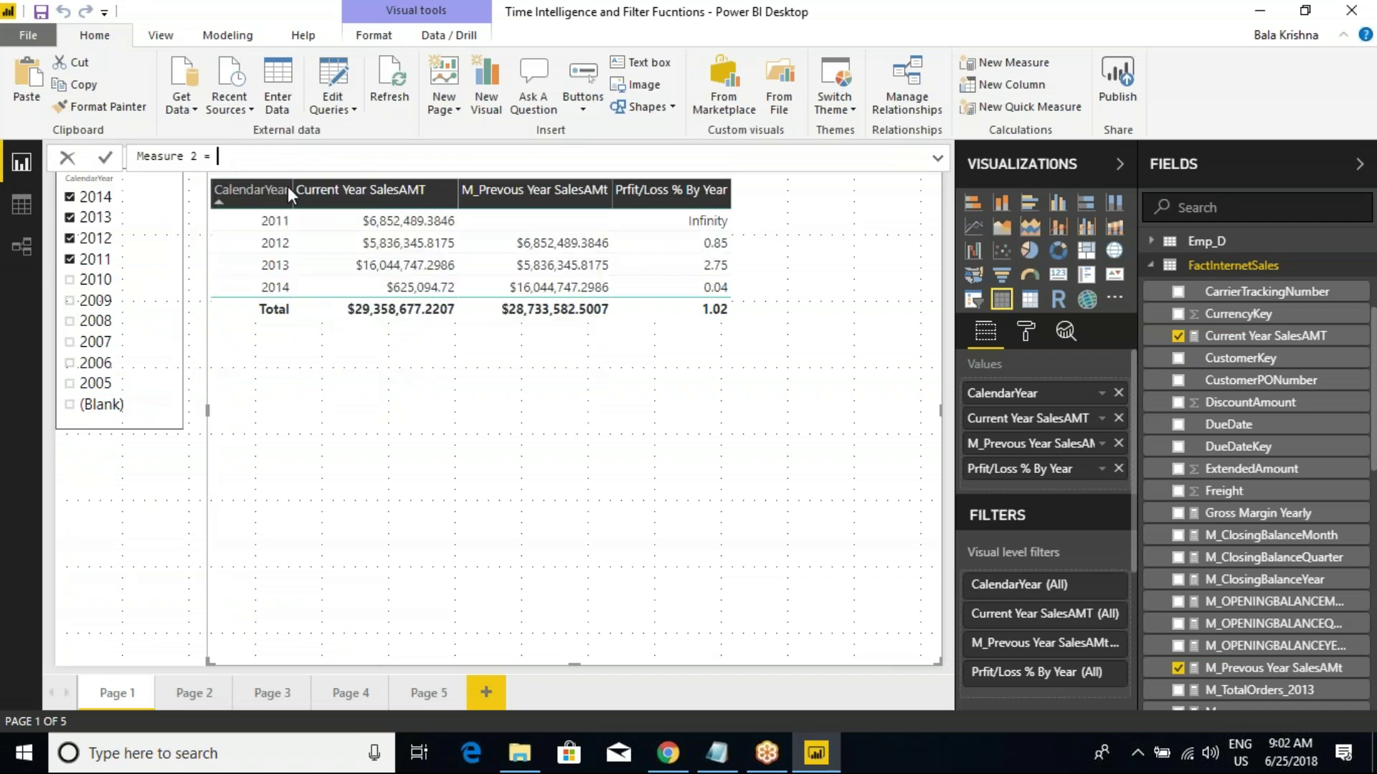
# Step: Begin the new measure's formula with the CALCULATE function
pyautogui.write('calcul')
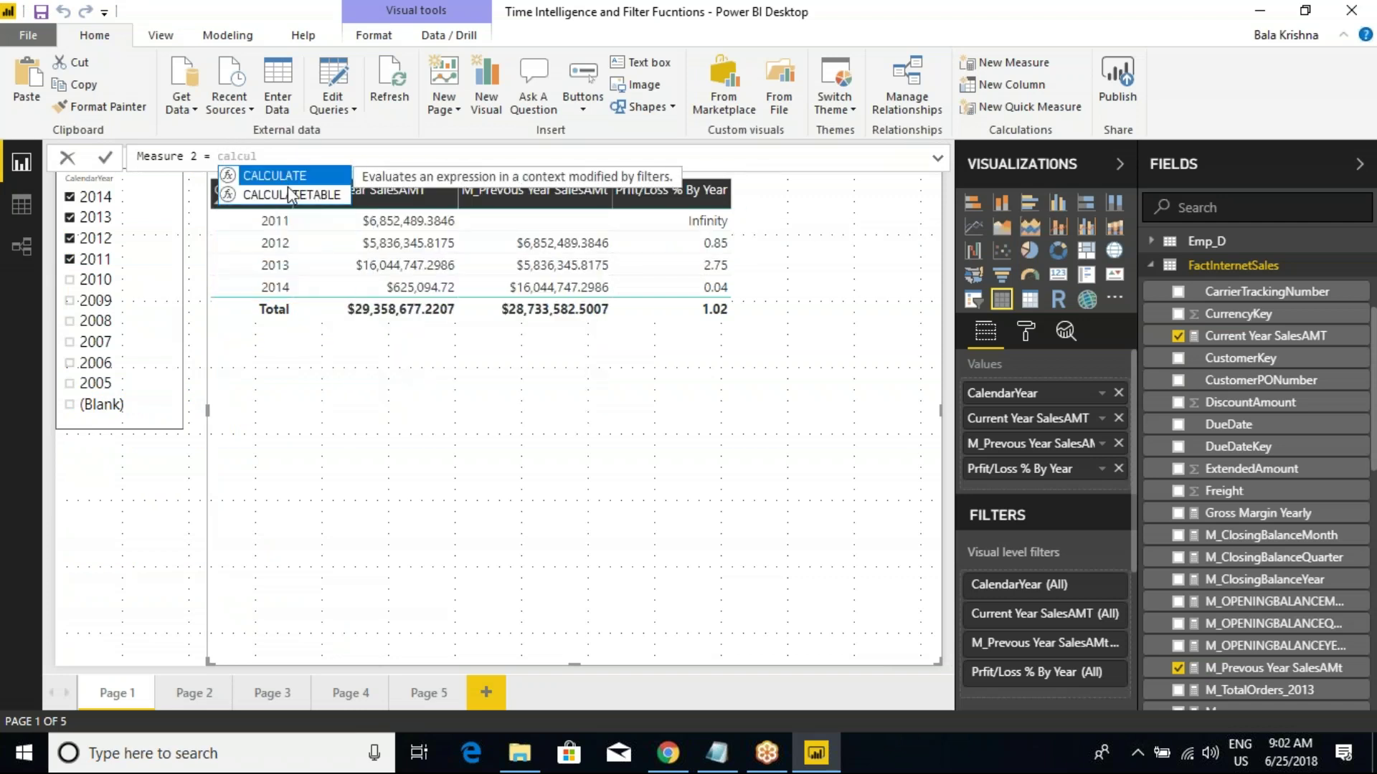
pyautogui.press('Tab')
pyautogui.write('m')
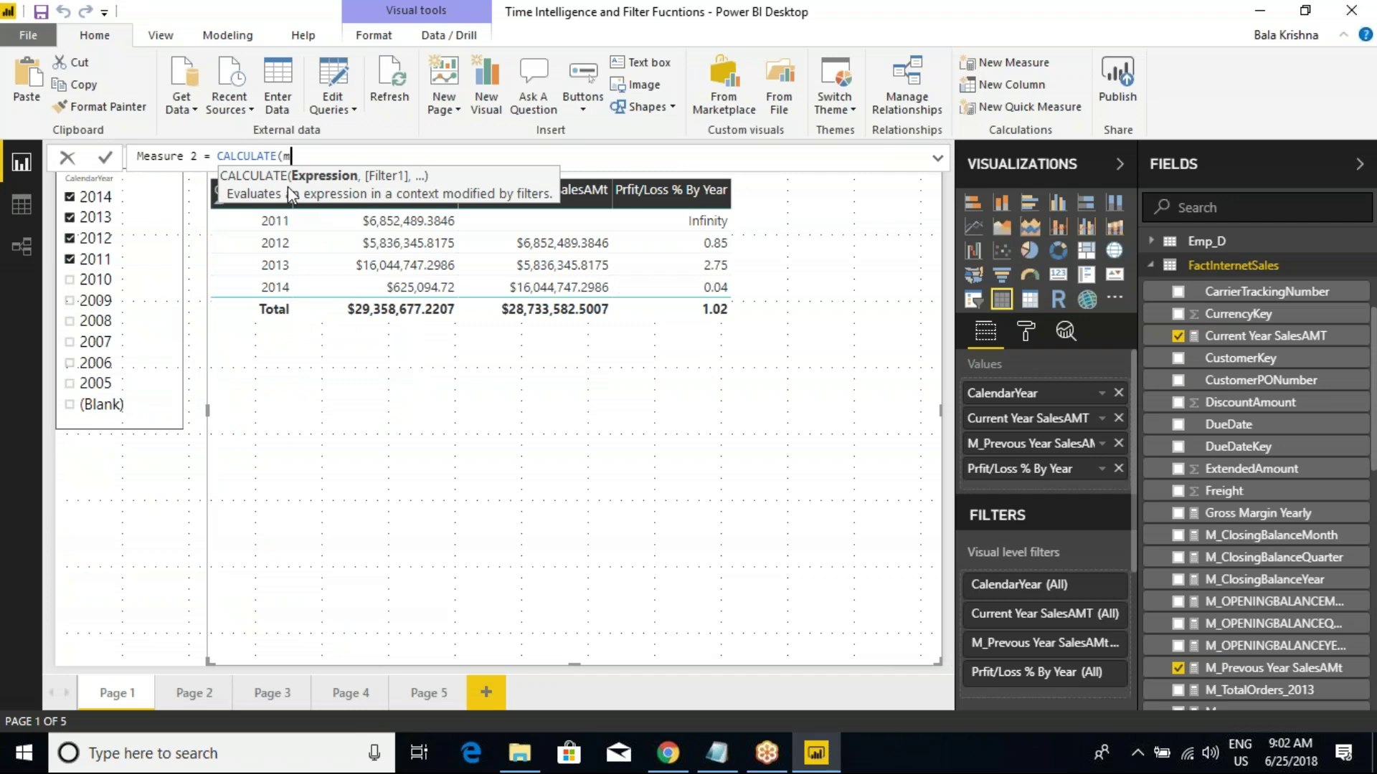
pyautogui.write('_to')
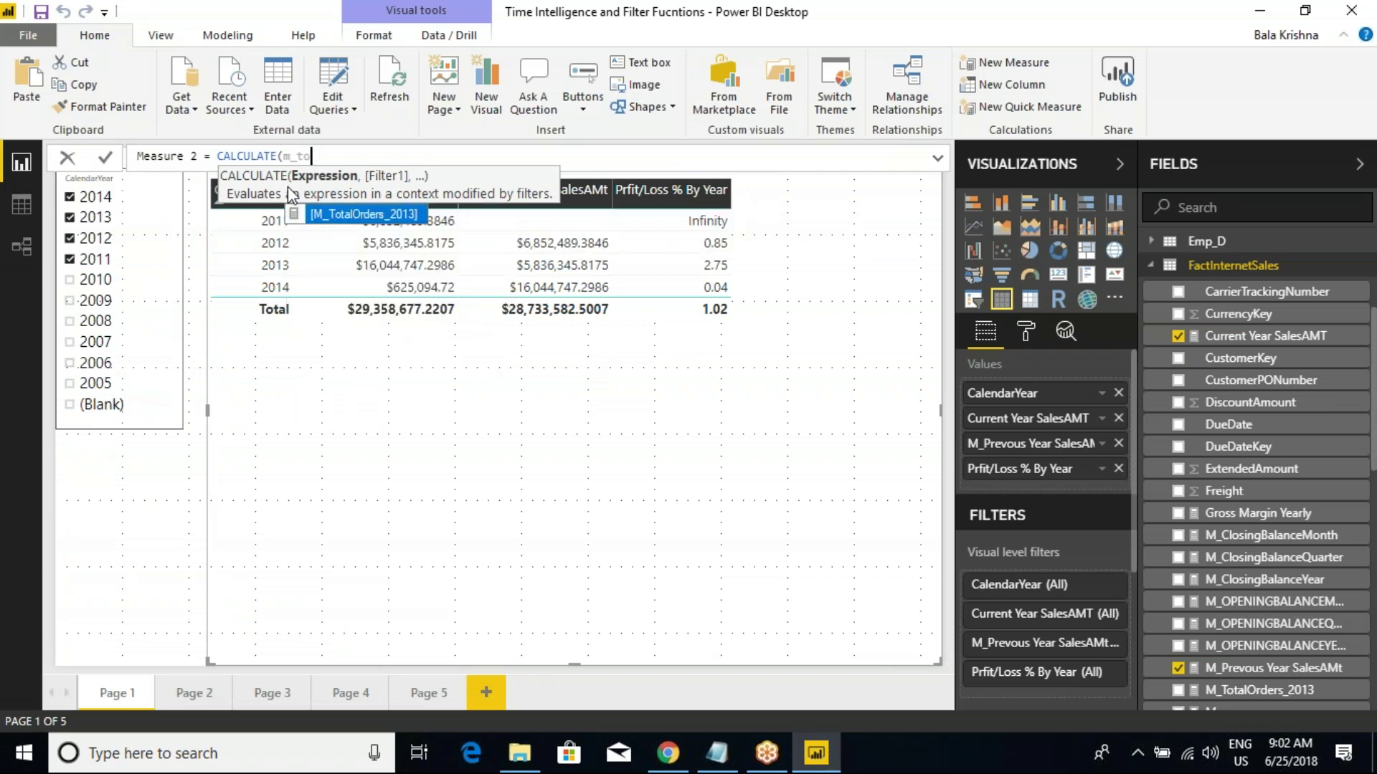
pyautogui.press('BackSpace')
pyautogui.press('BackSpace')
pyautogui.write('sale')
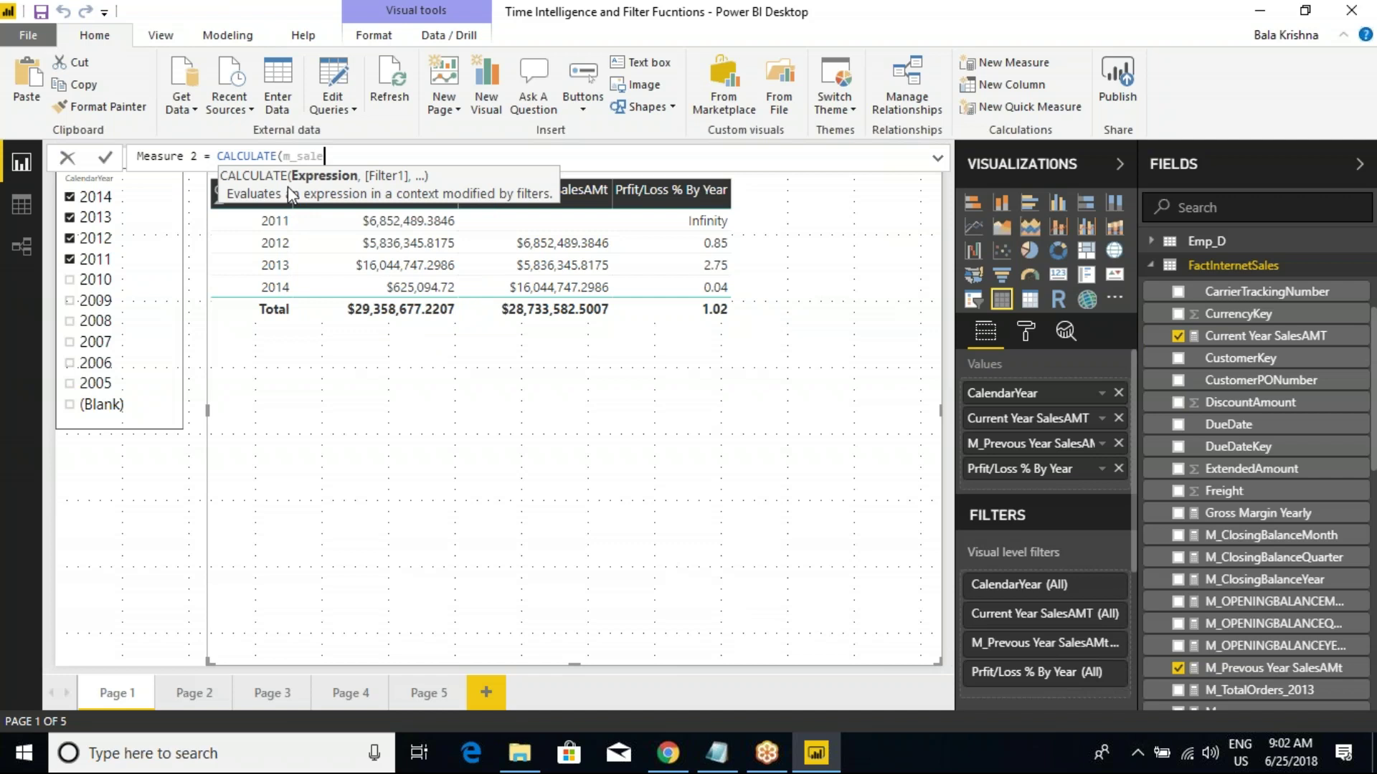
pyautogui.press('BackSpace')
pyautogui.press('BackSpace')
pyautogui.press('BackSpace')
pyautogui.press('BackSpace')
pyautogui.press('BackSpace')
pyautogui.press('BackSpace')
pyautogui.press('BackSpace')
# Step: Sum FactInternetSales[SalesAmount] inside CALCULATE and add a PARALLELPERIOD filter using DimDate[FullDateAlternateKey] as its dates
pyautogui.write('(SUM(')
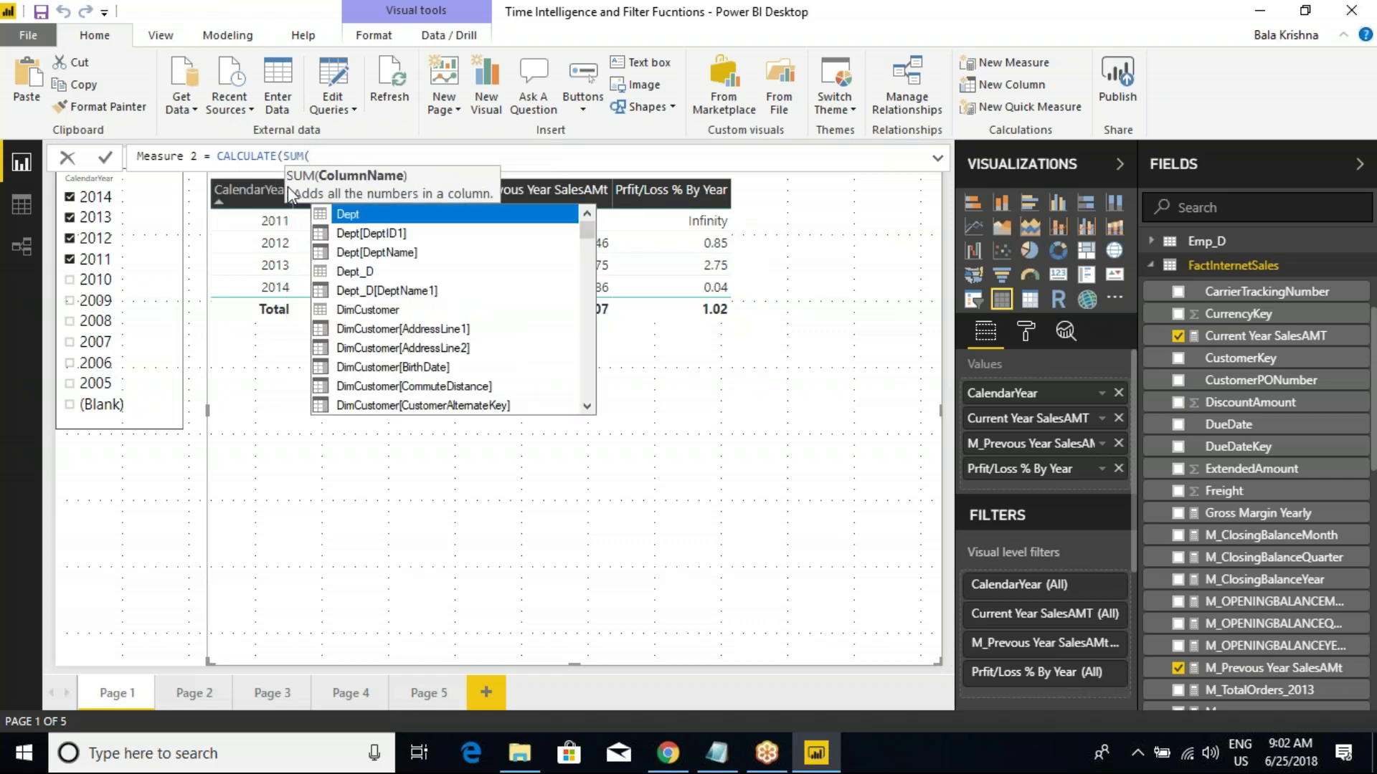
pyautogui.write('FactInternetSales[SalesAmount]')
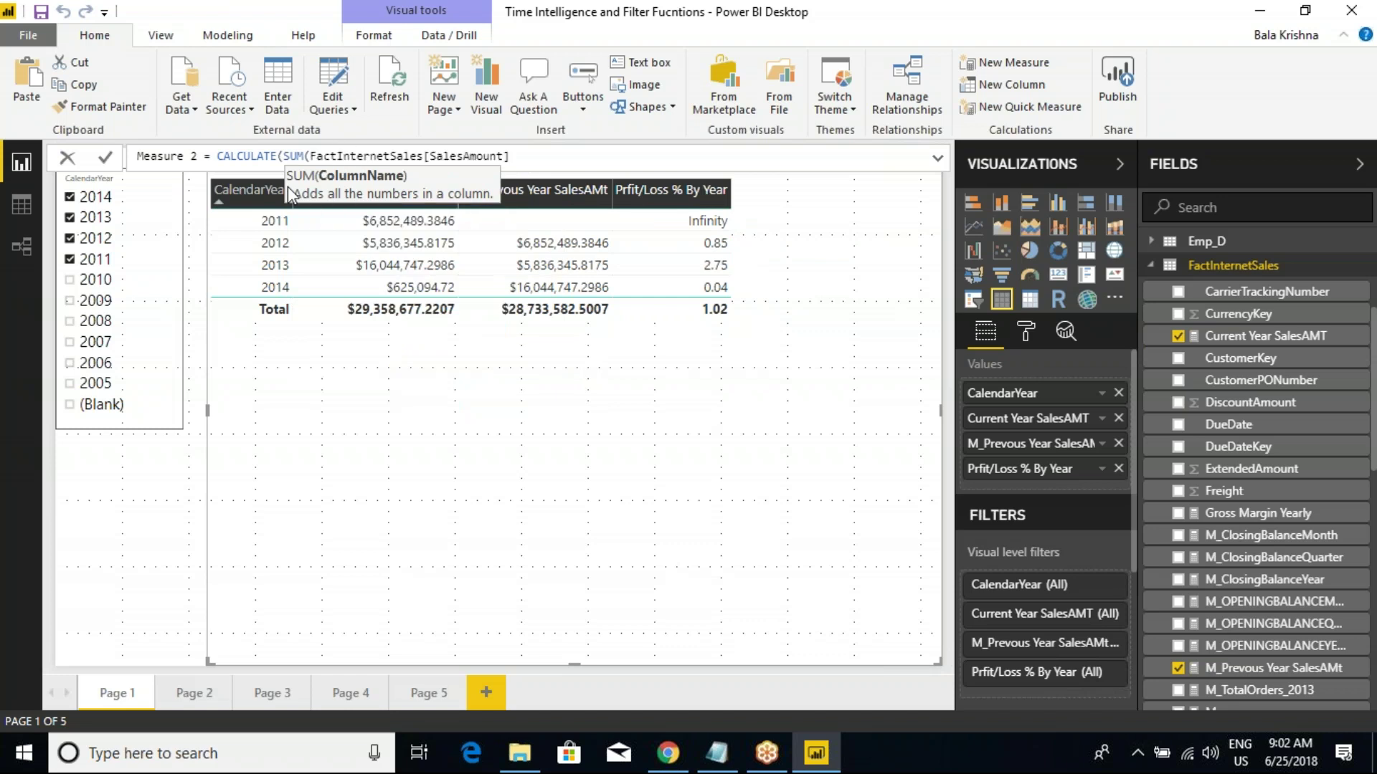
pyautogui.write('),pe')
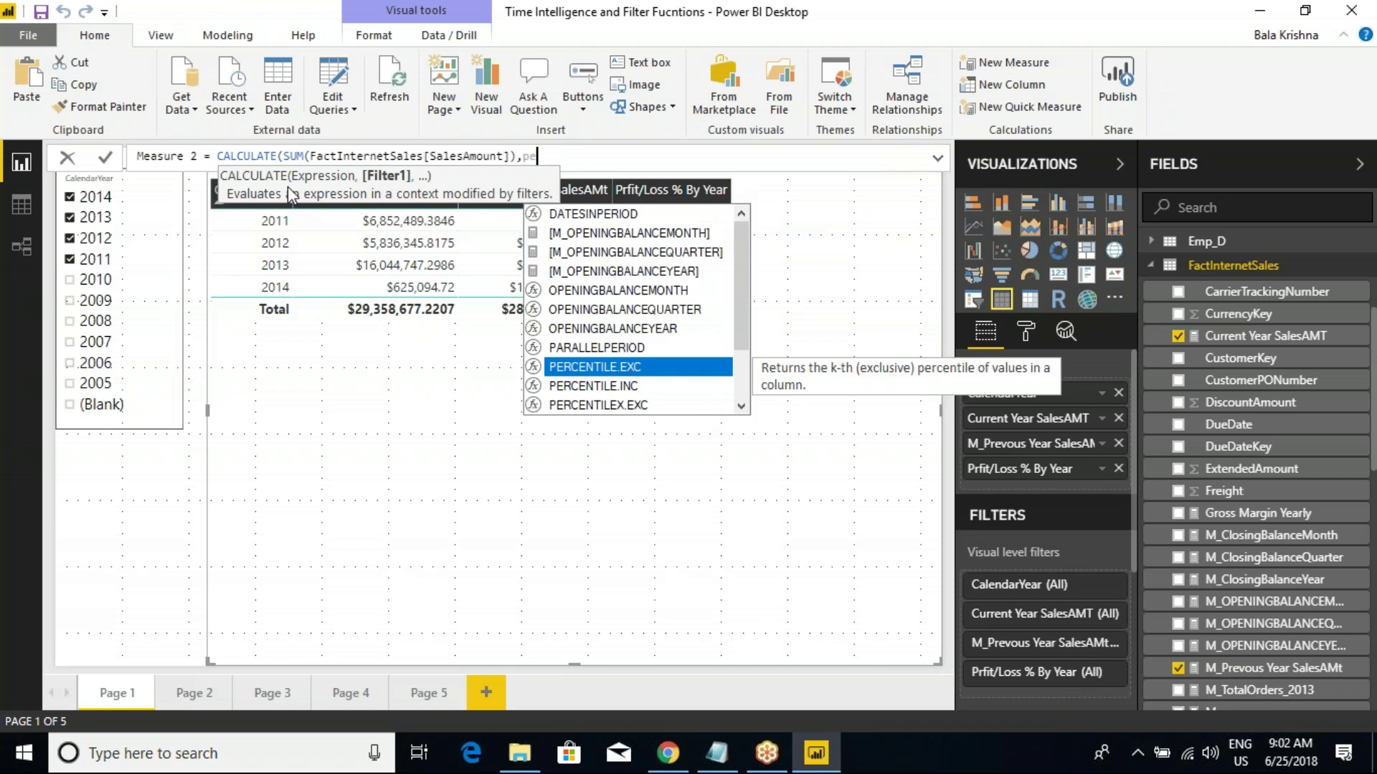
pyautogui.write('r')
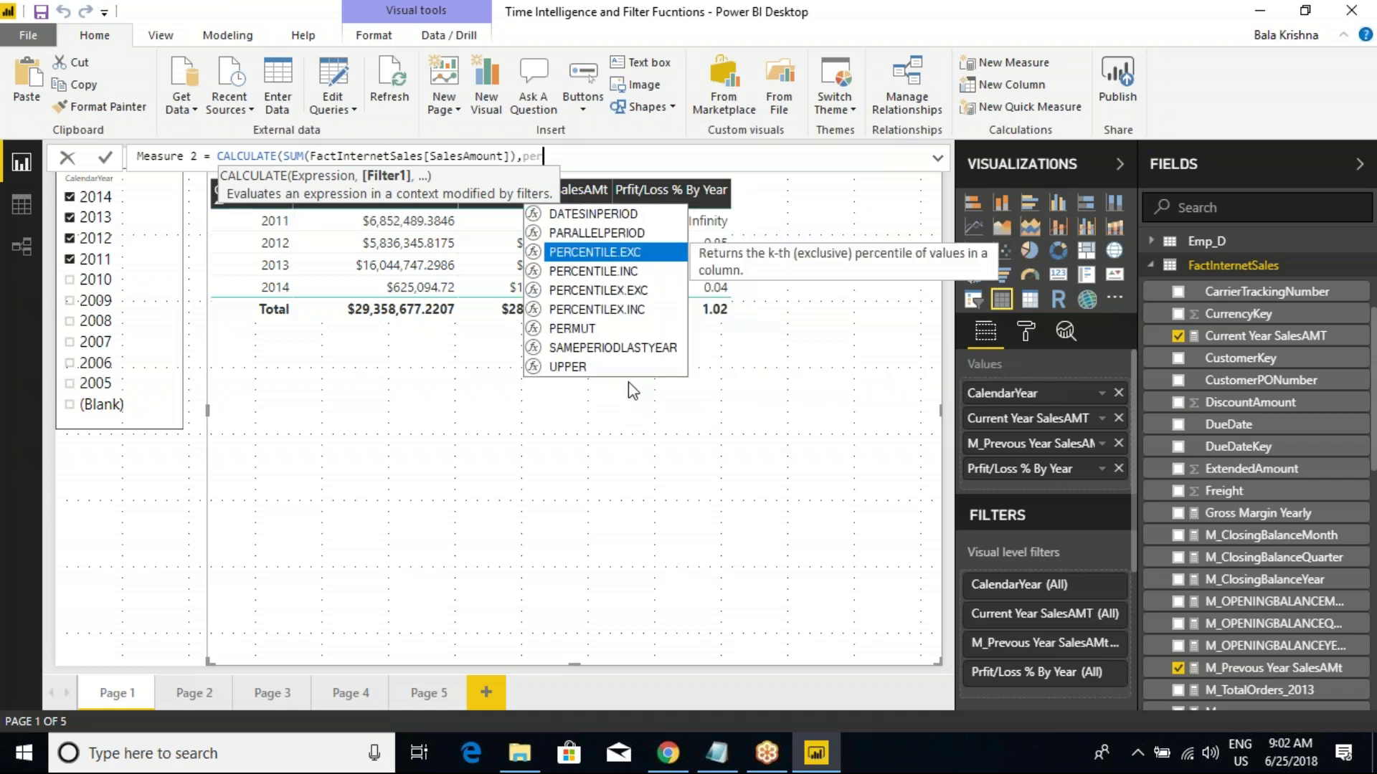
pyautogui.press('Up')
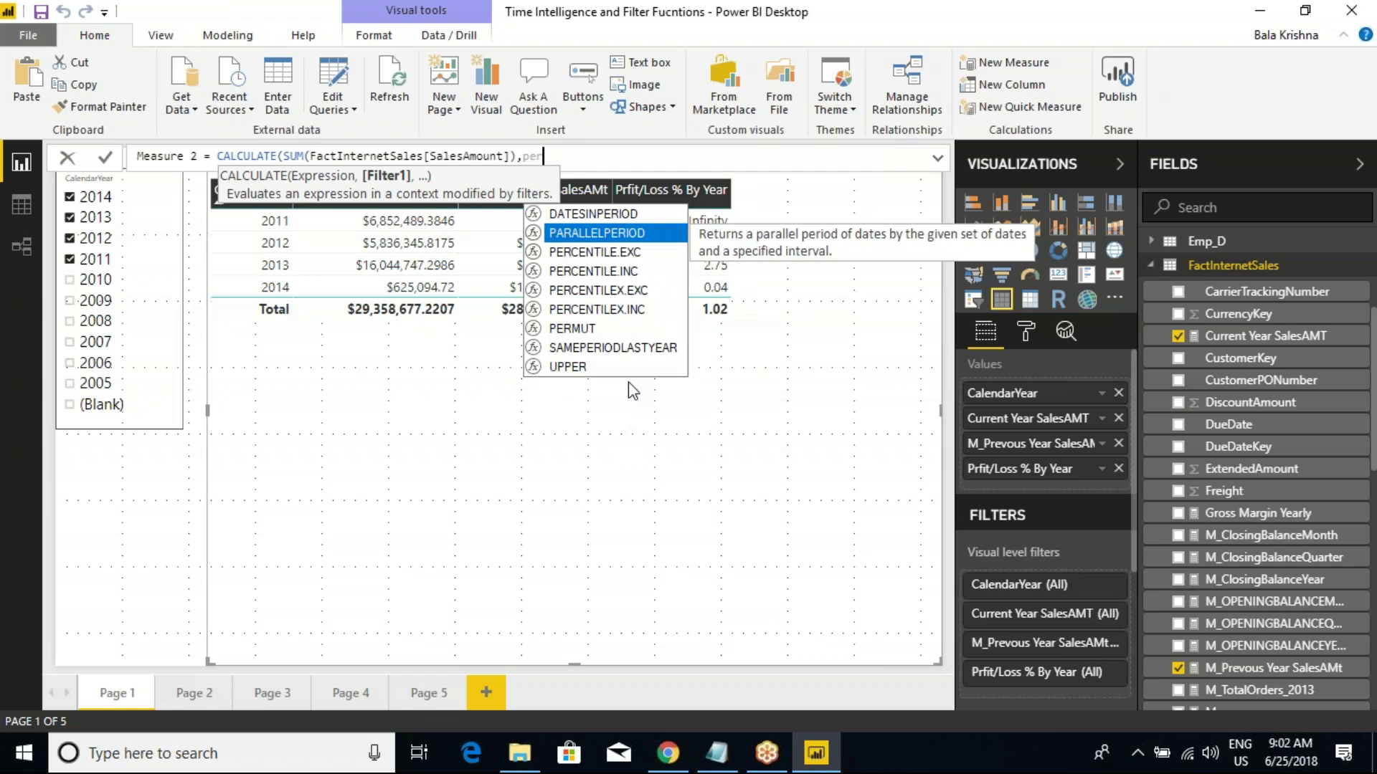
pyautogui.press('Tab')
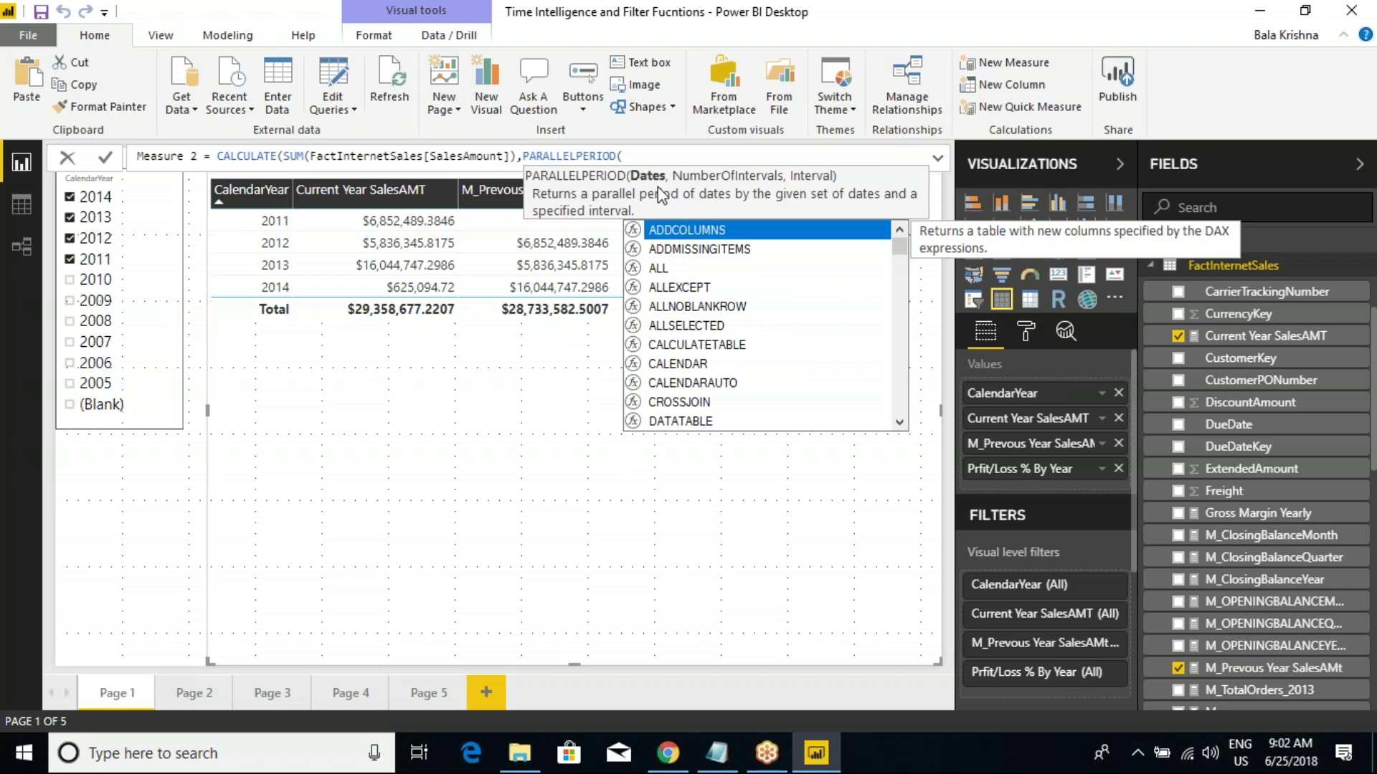
pyautogui.write('full')
pyautogui.press('Tab')
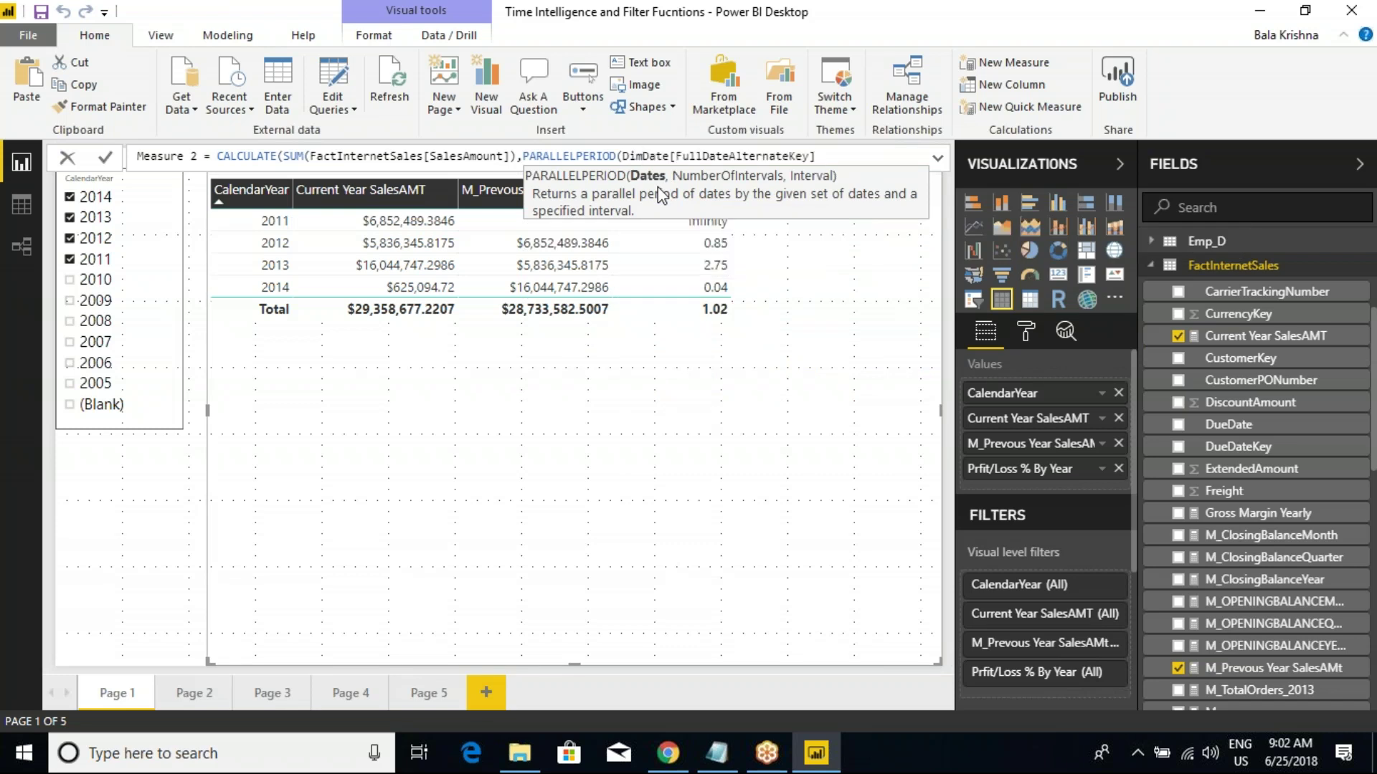
pyautogui.write(',')
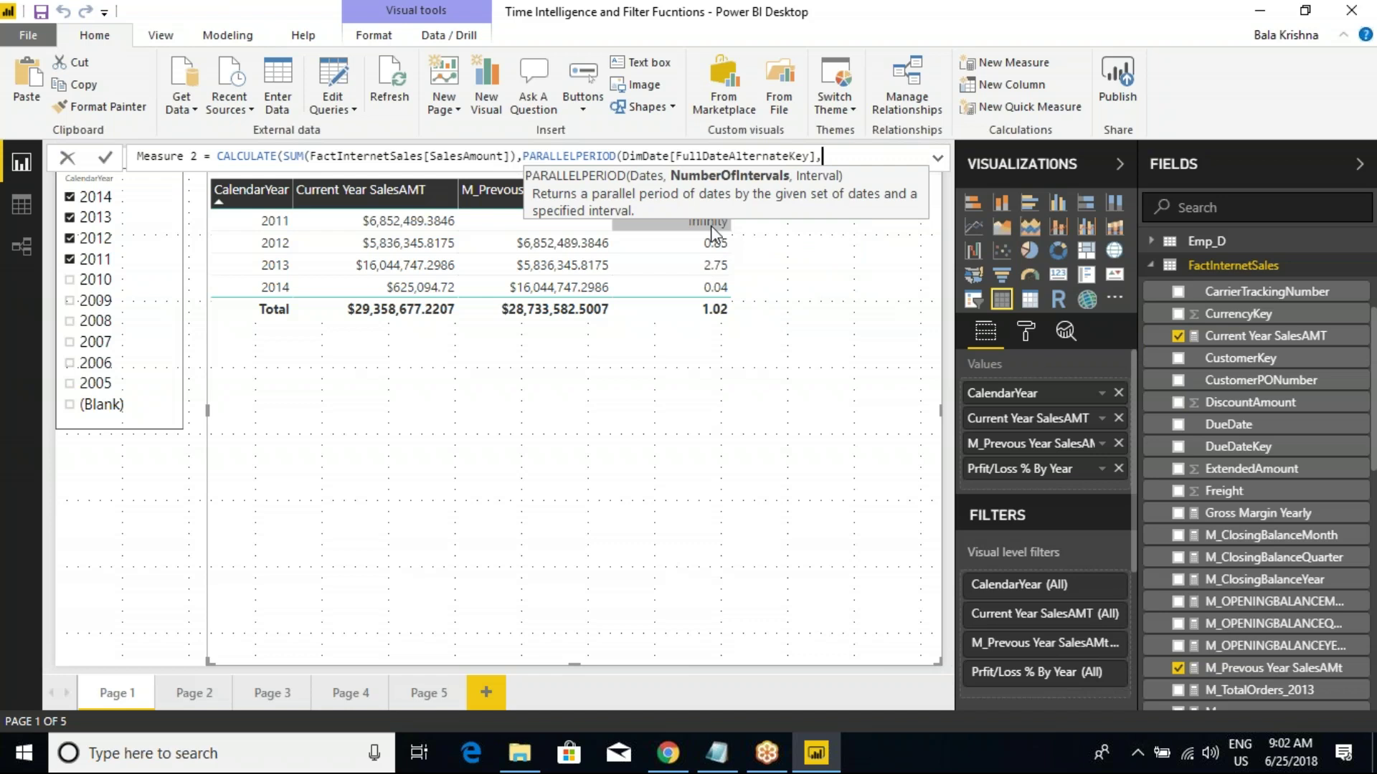
# Step: Complete PARALLELPERIOD with -1 as the number of intervals and YEAR as the interval, and commit the measure
pyautogui.moveTo(447, 177); pyautogui.dragTo(591, 330)
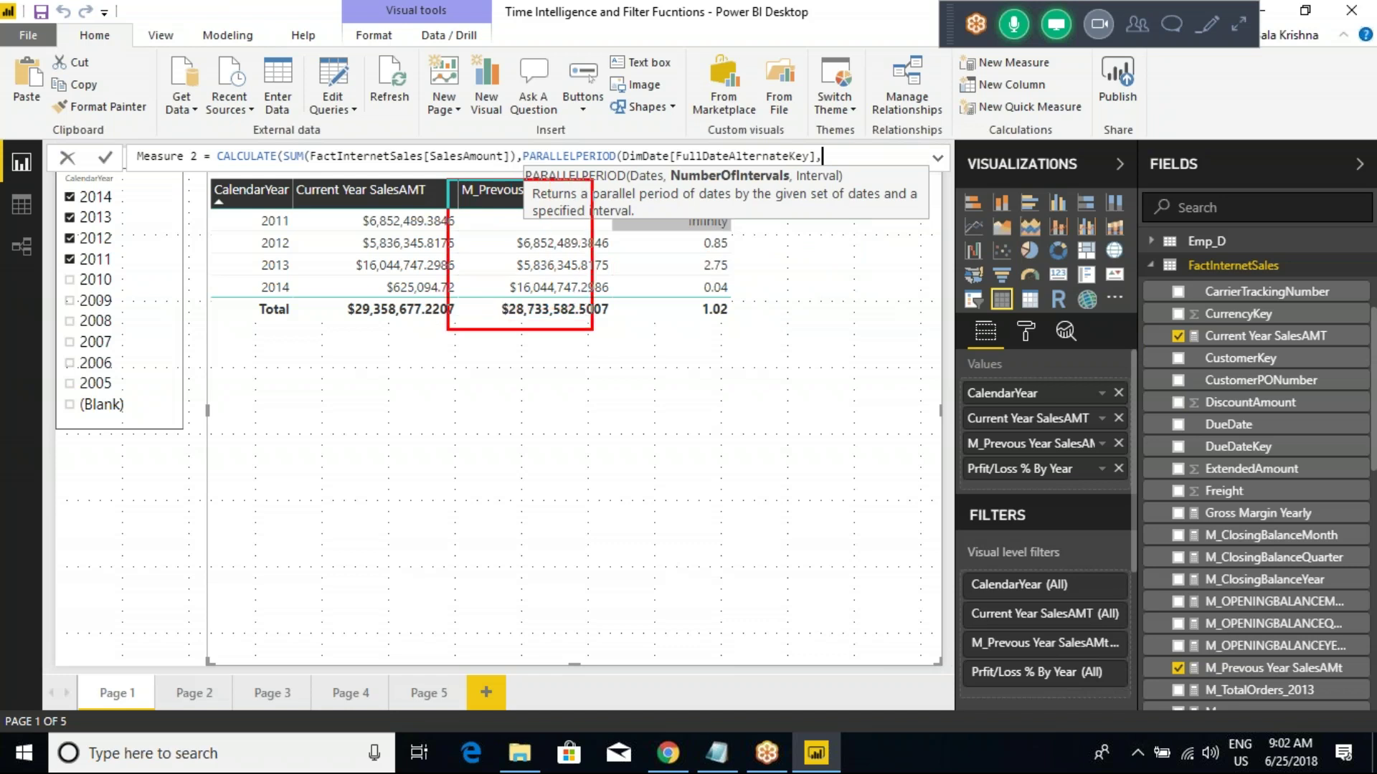
pyautogui.press('Escape')
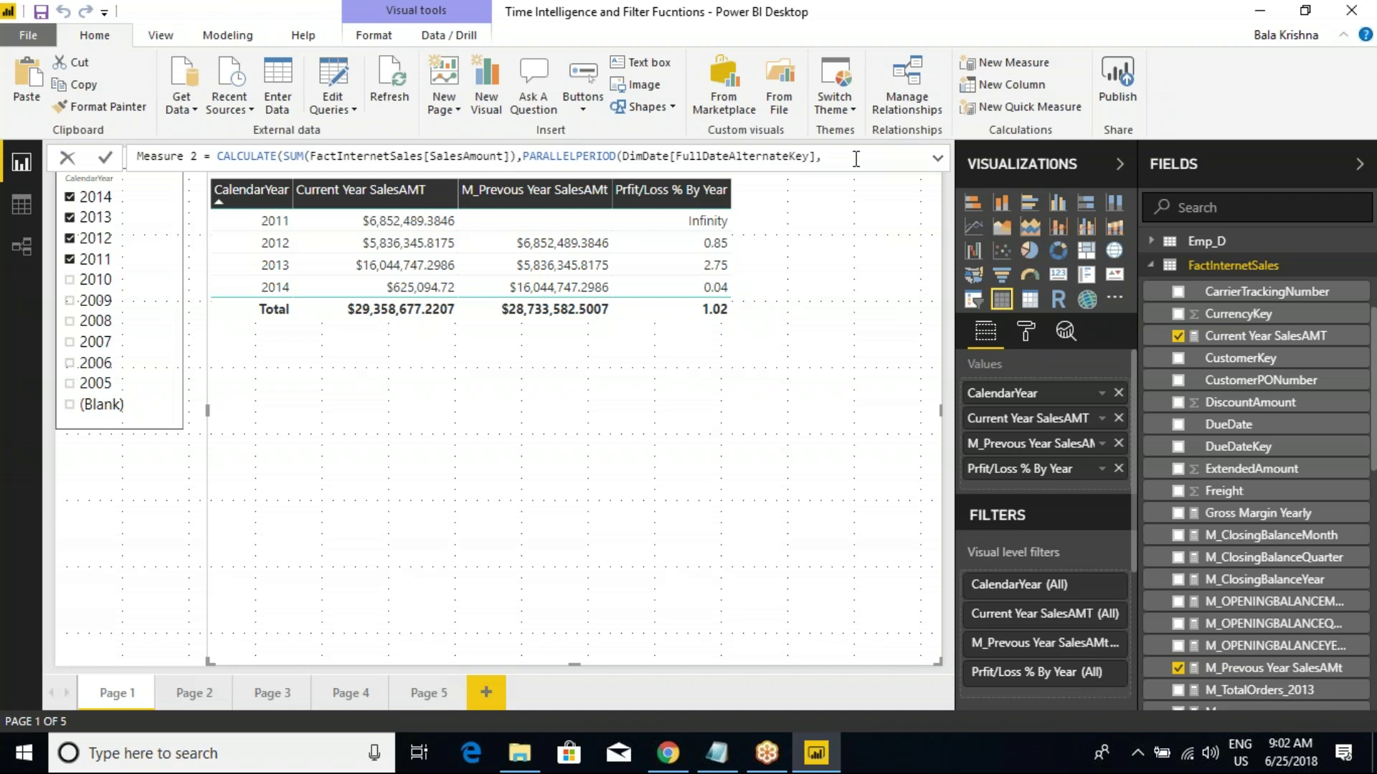
pyautogui.press('BackSpace')
pyautogui.write(',')
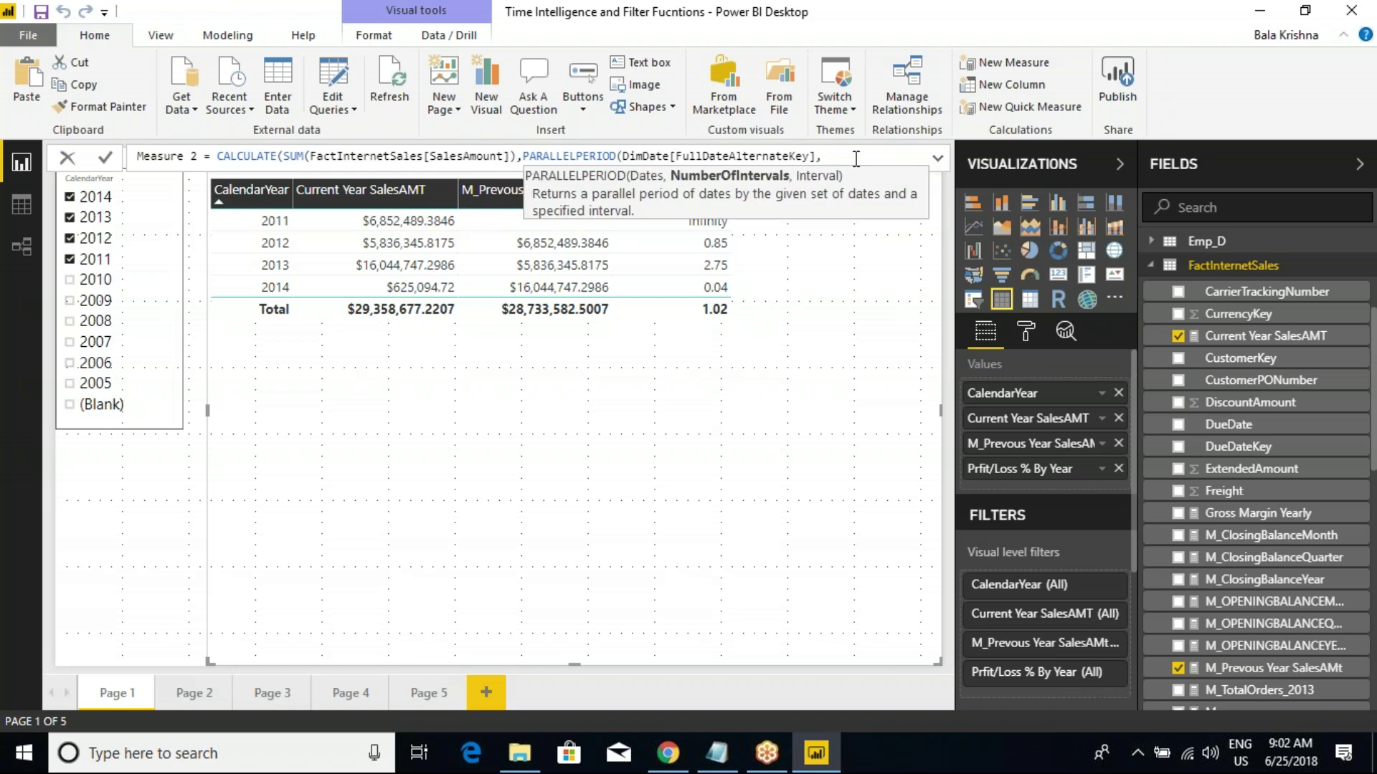
pyautogui.write('-1,')
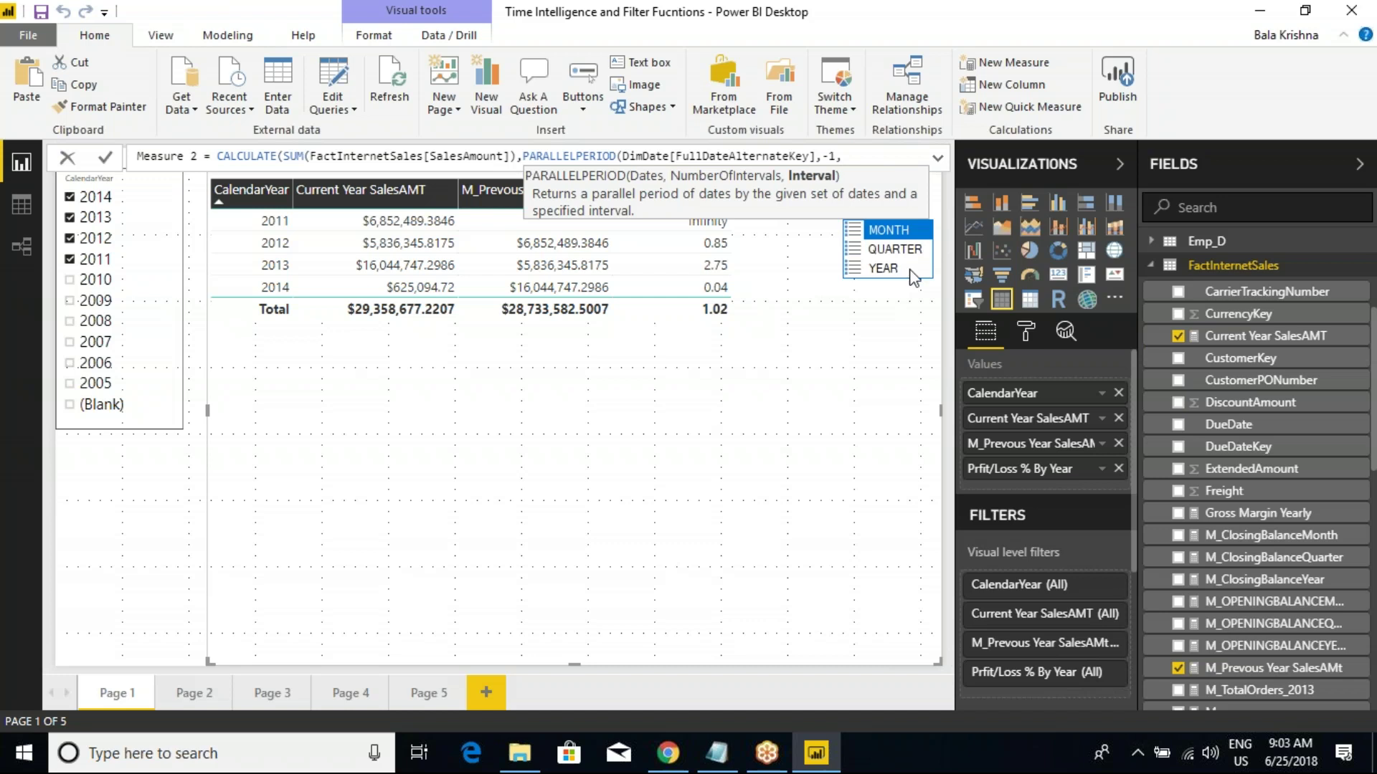
pyautogui.press('Down')
pyautogui.press('Down')
pyautogui.press('Up')
pyautogui.press('Down')
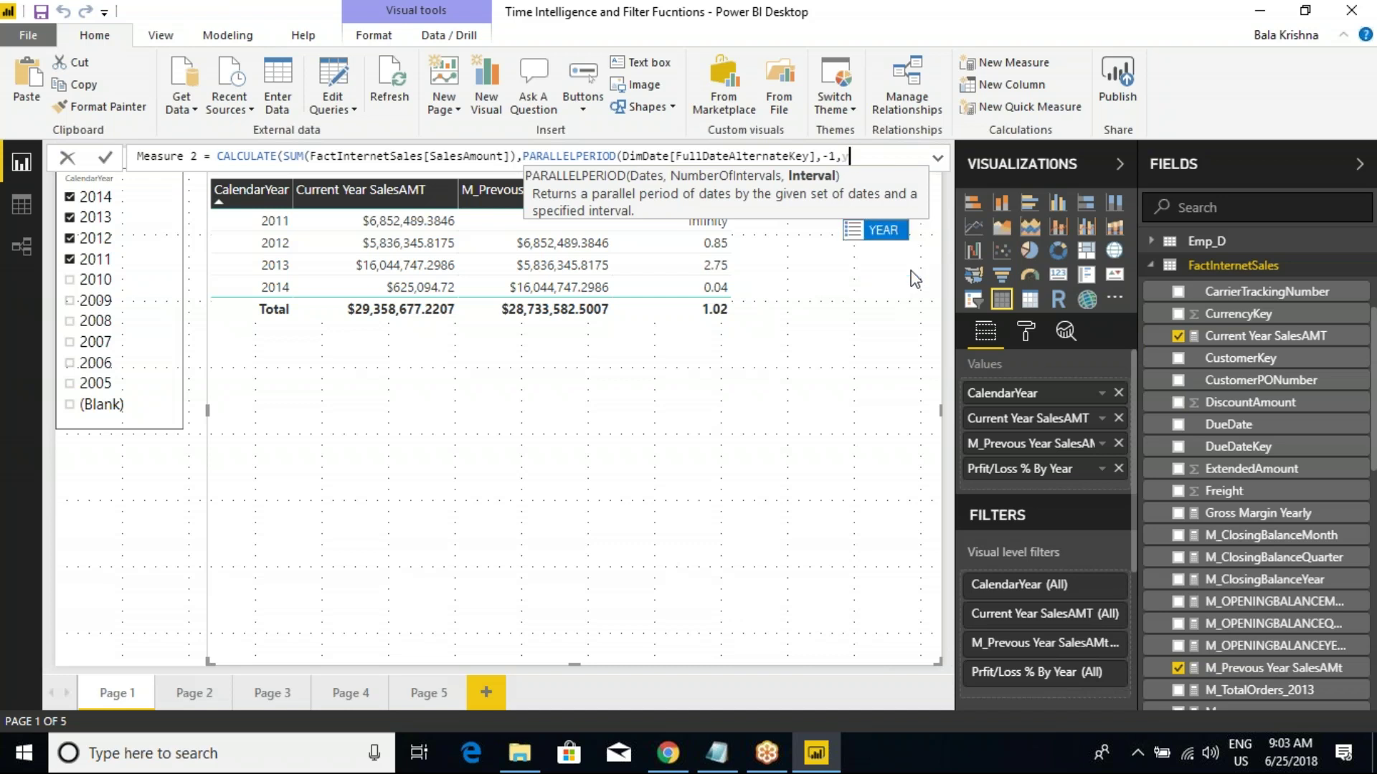
pyautogui.click(915, 278)
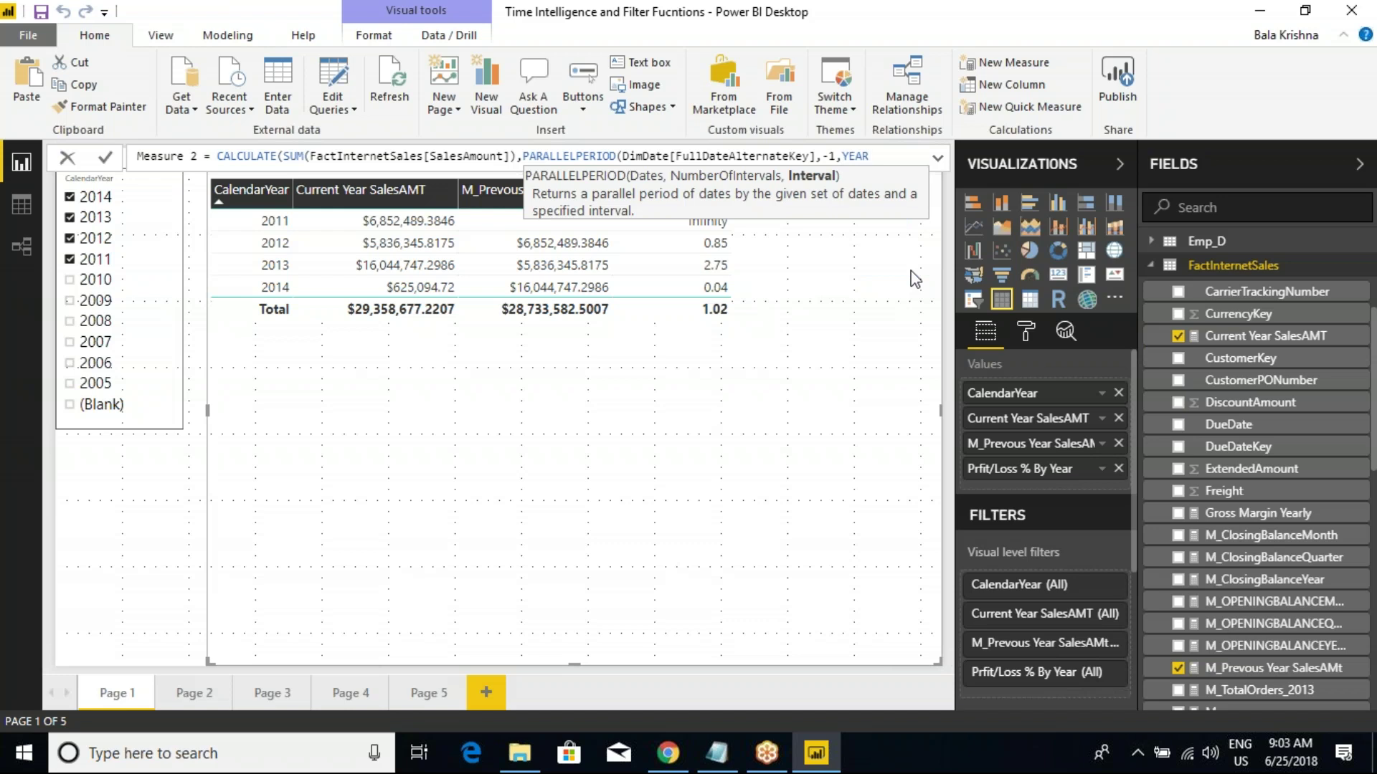
pyautogui.write(')')
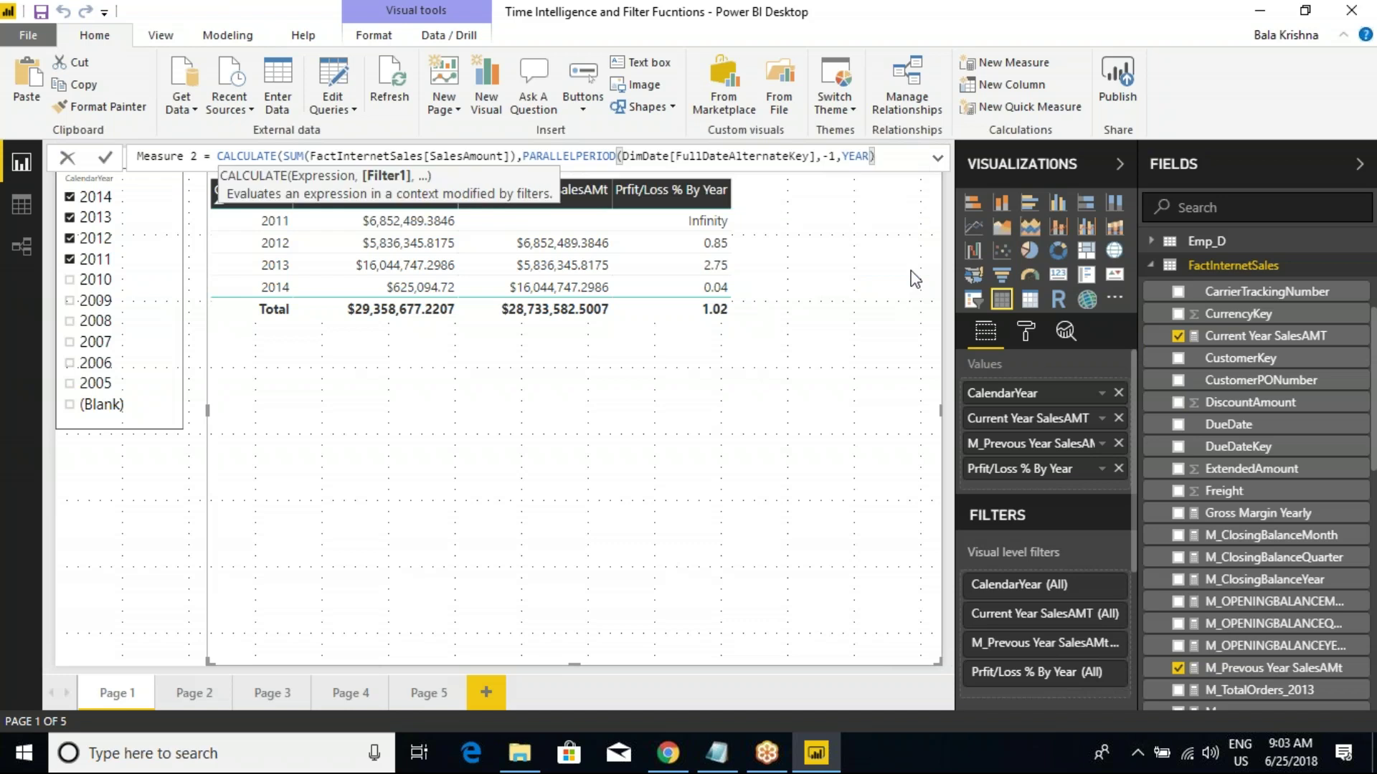
pyautogui.write(')')
pyautogui.press('Return')
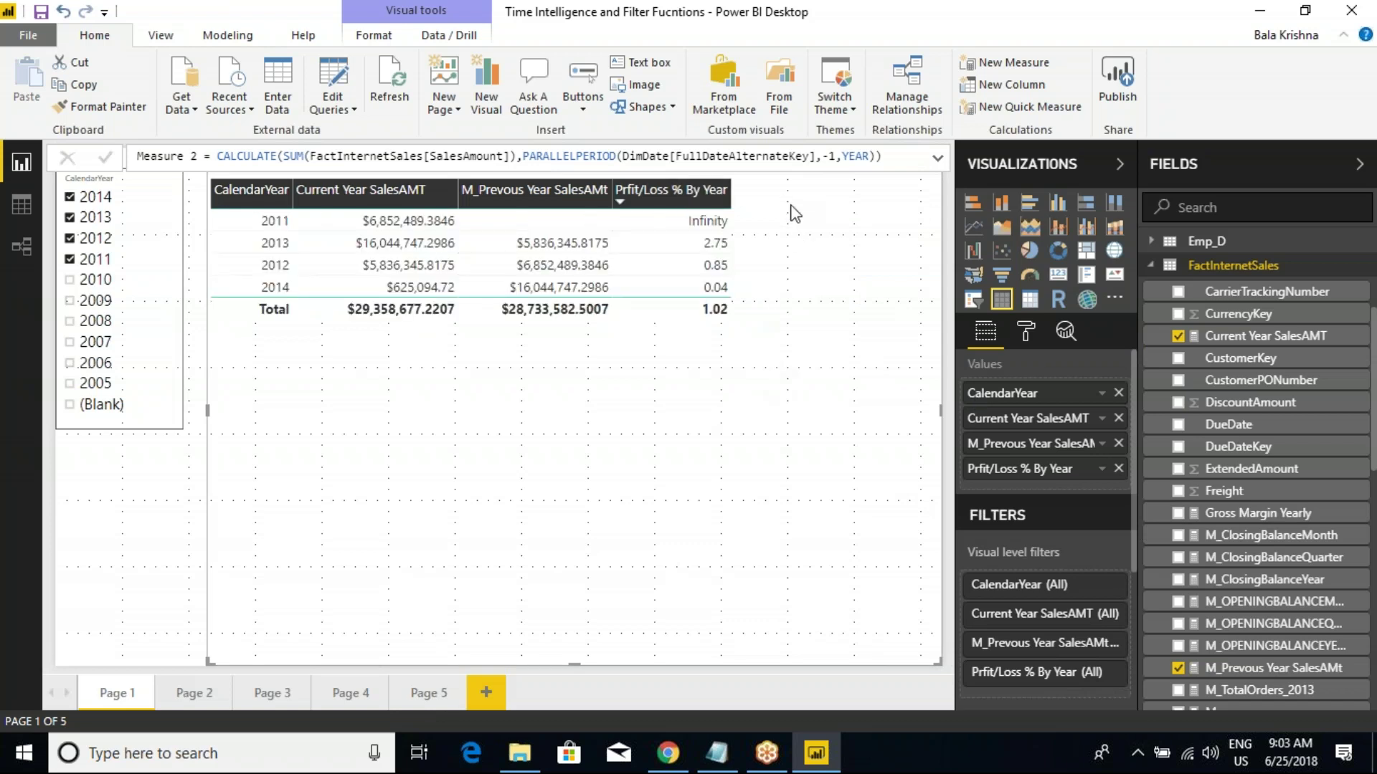
# Step: Replace Prfit/Loss % By Year with Measure 2 in the sales table visual
pyautogui.click(31, 211)
pyautogui.click(22, 163)
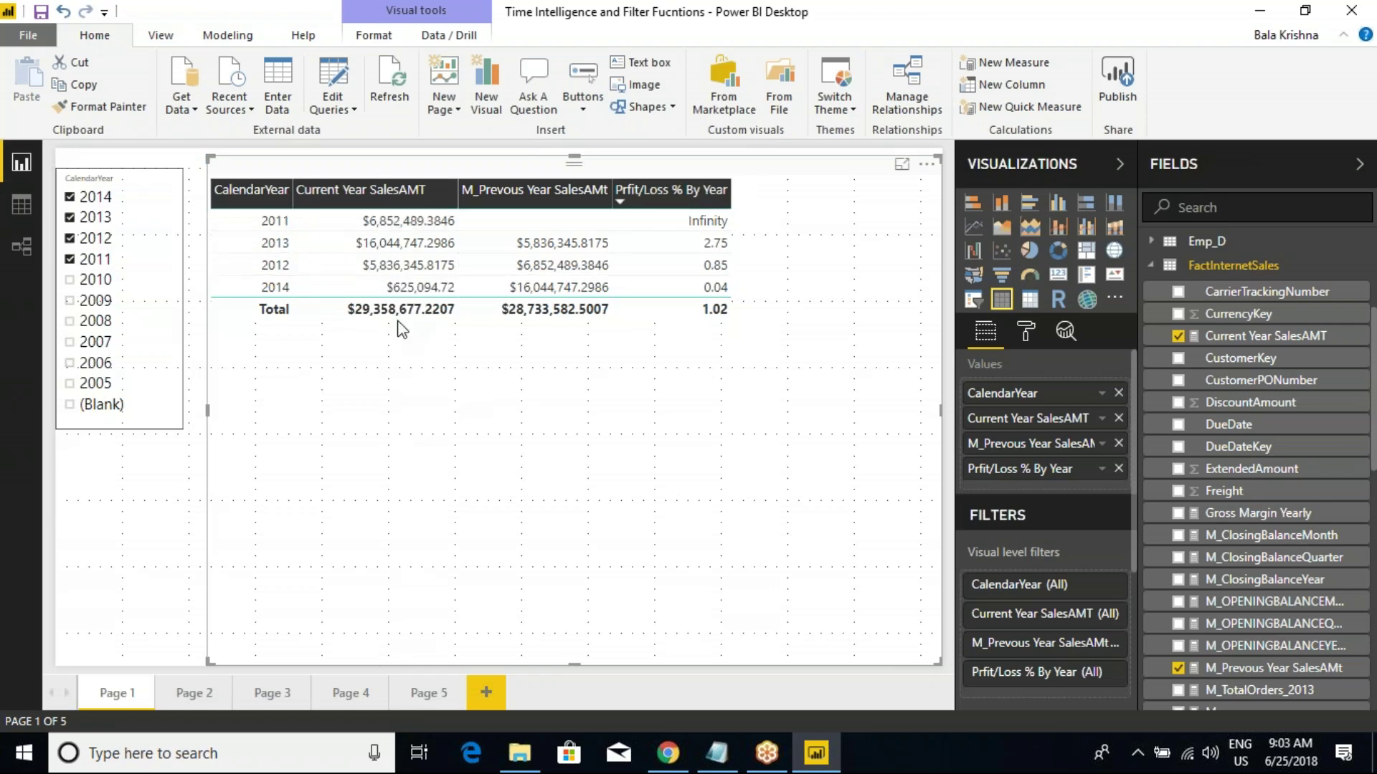
pyautogui.click(1117, 469)
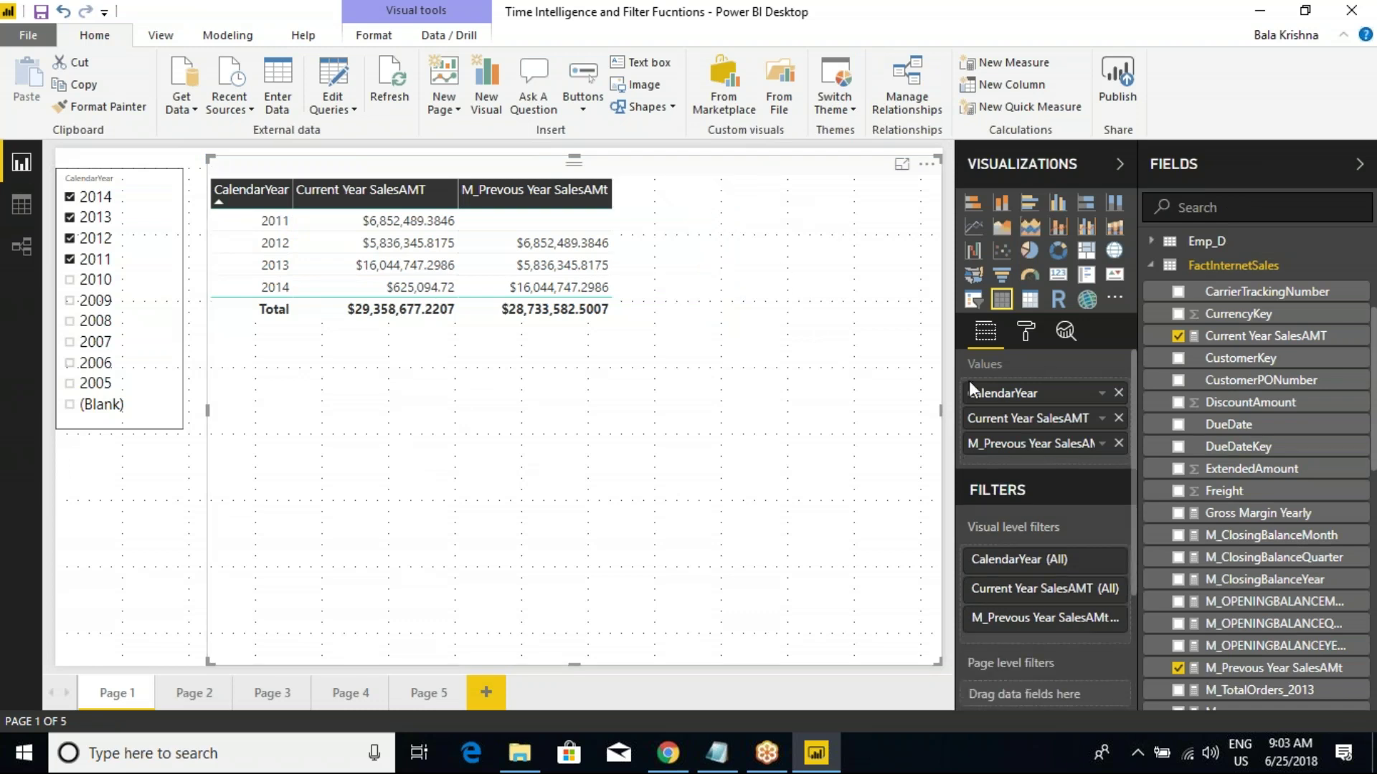
pyautogui.scroll(1, 1259, 418)
pyautogui.scroll(4, 1259, 418)
pyautogui.scroll(-8, 1251, 459)
pyautogui.click(1177, 534)
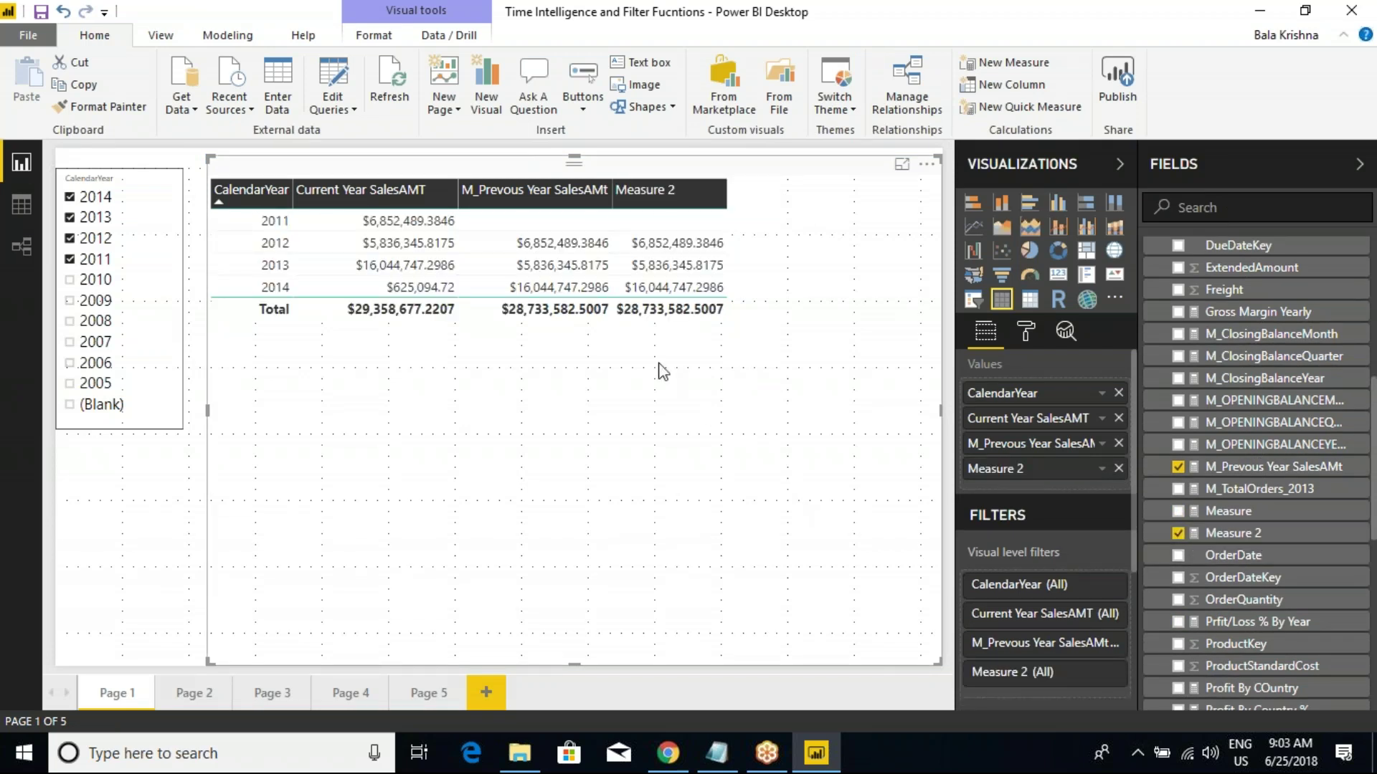
pyautogui.moveTo(449, 173)
pyautogui.mouseDown()
pyautogui.moveTo(595, 294)
pyautogui.moveTo(612, 328)
pyautogui.mouseUp()
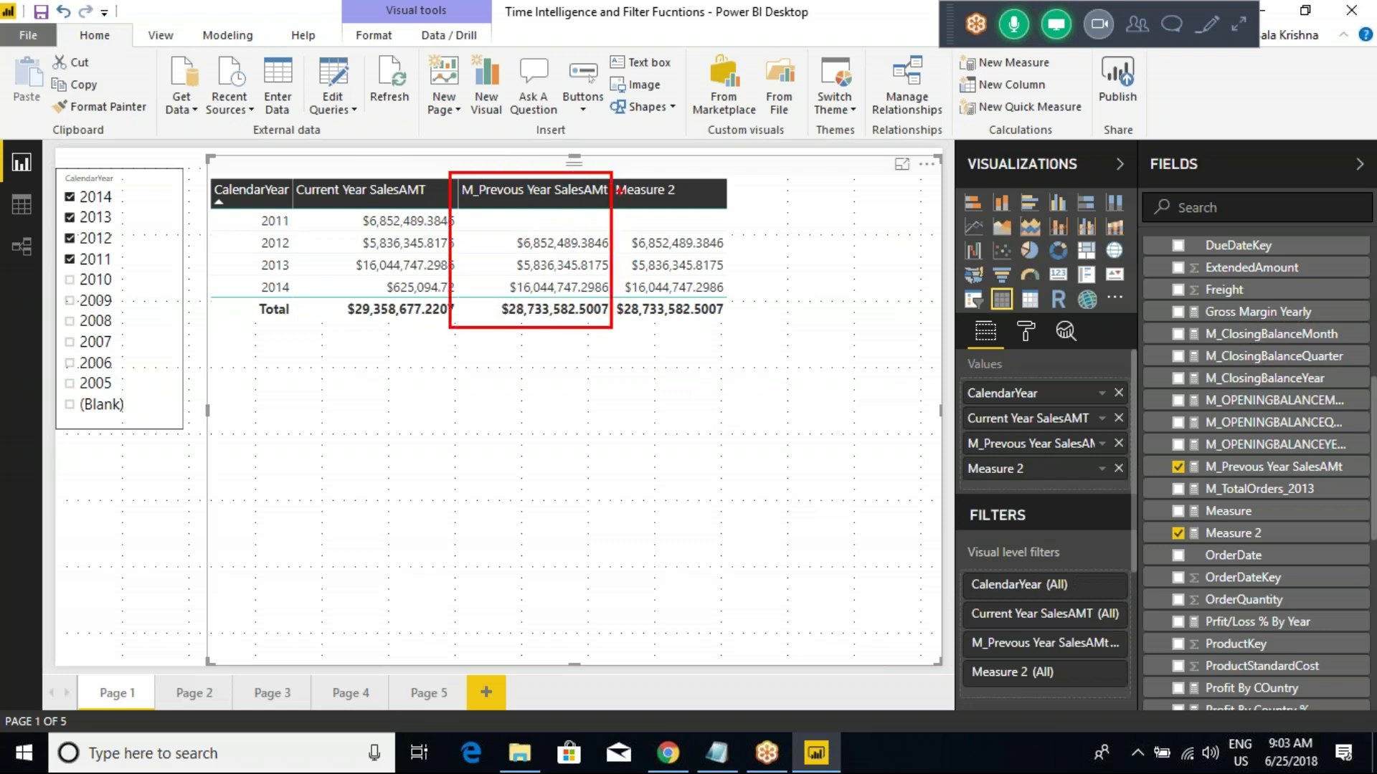
pyautogui.moveTo(614, 172); pyautogui.dragTo(752, 337)
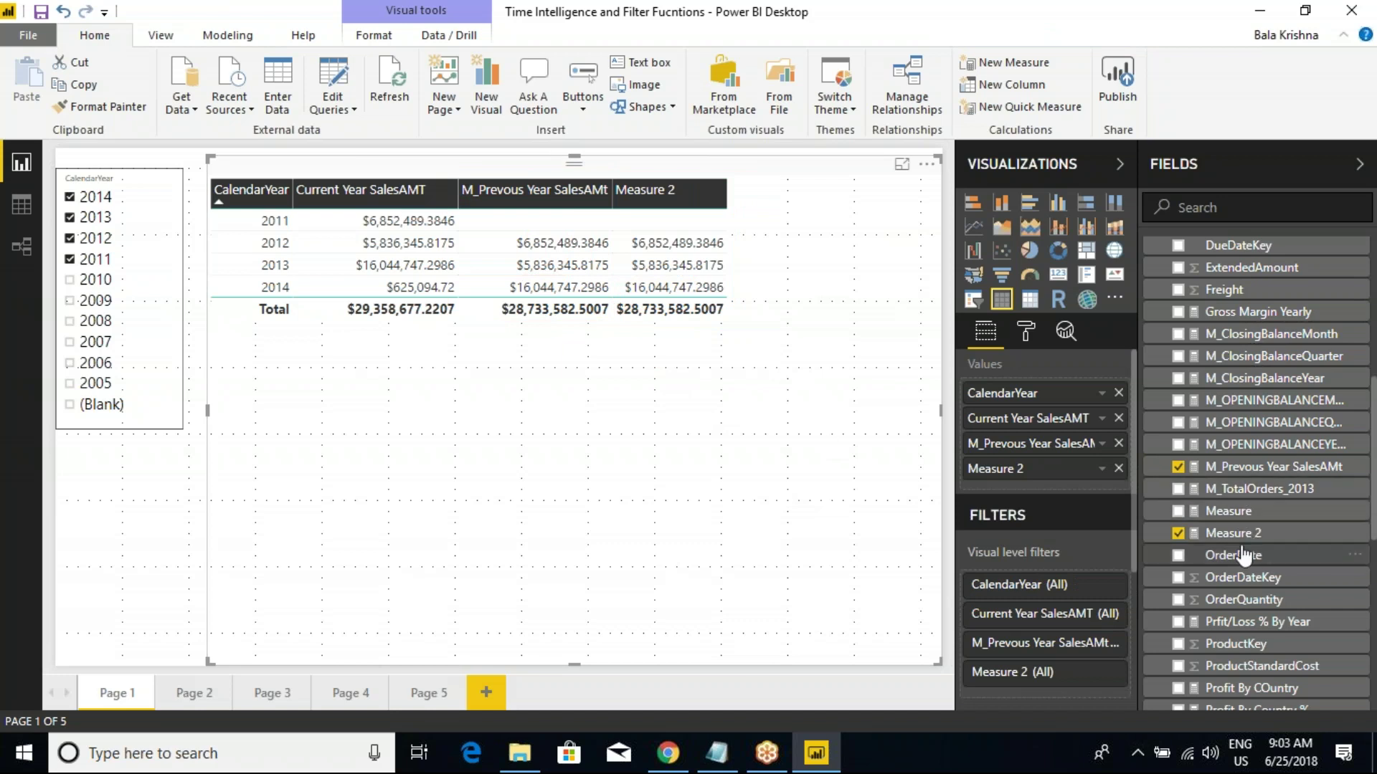
# Step: Rename Measure 2 as M_PARALLELPERIOD and widen its column in the table visual
pyautogui.click(1212, 533)
pyautogui.doubleClick(551, 159)
pyautogui.hotkey('ctrl', 'c')
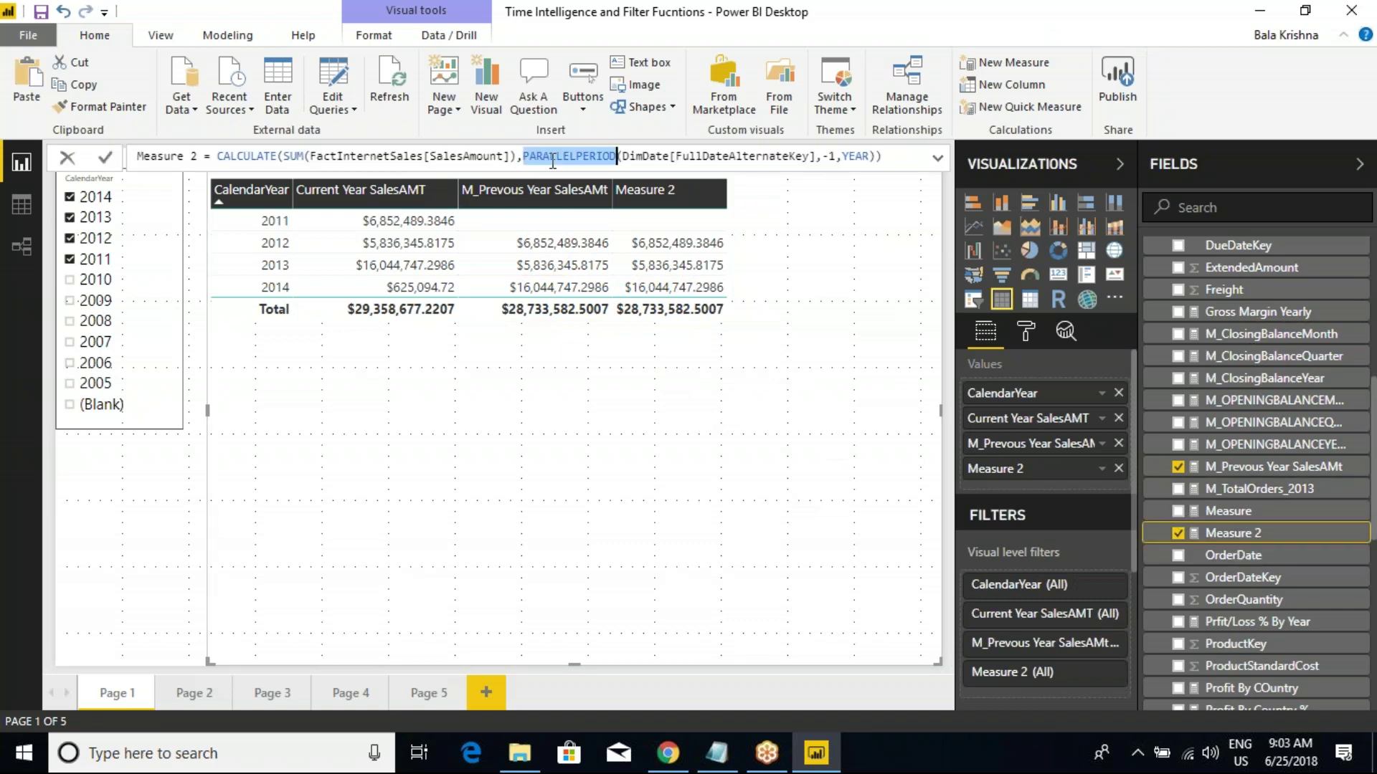
pyautogui.moveTo(204, 159); pyautogui.dragTo(141, 164)
pyautogui.write('M_')
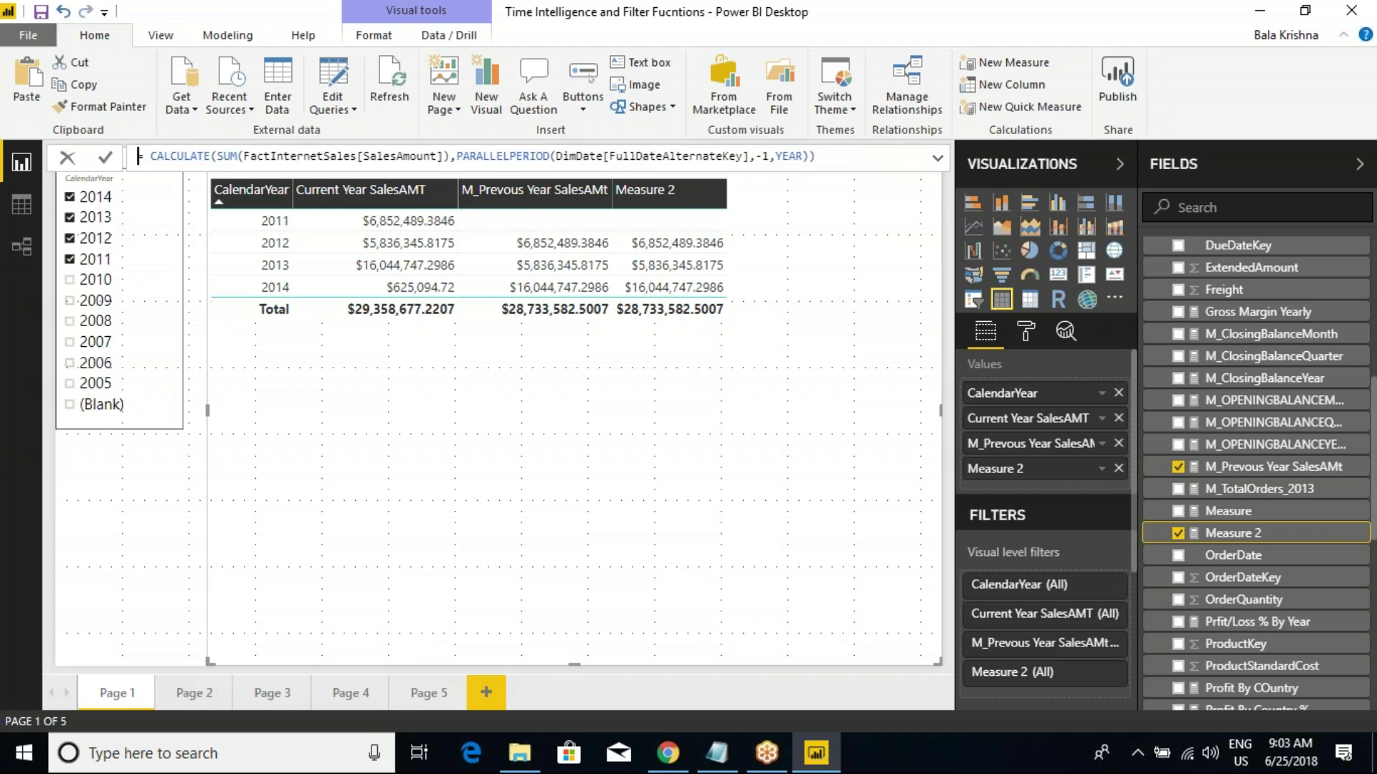
pyautogui.hotkey('ctrl', 'v')
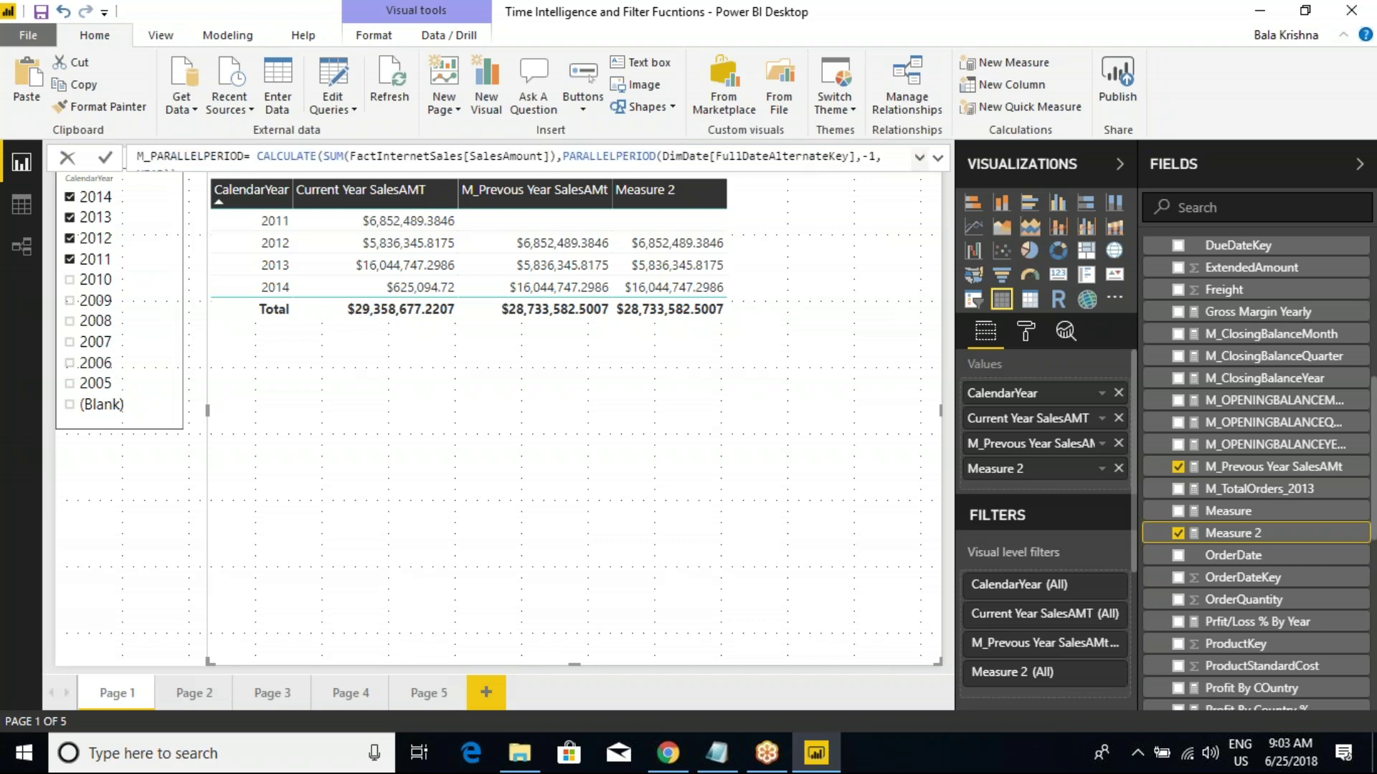
pyautogui.press('Return')
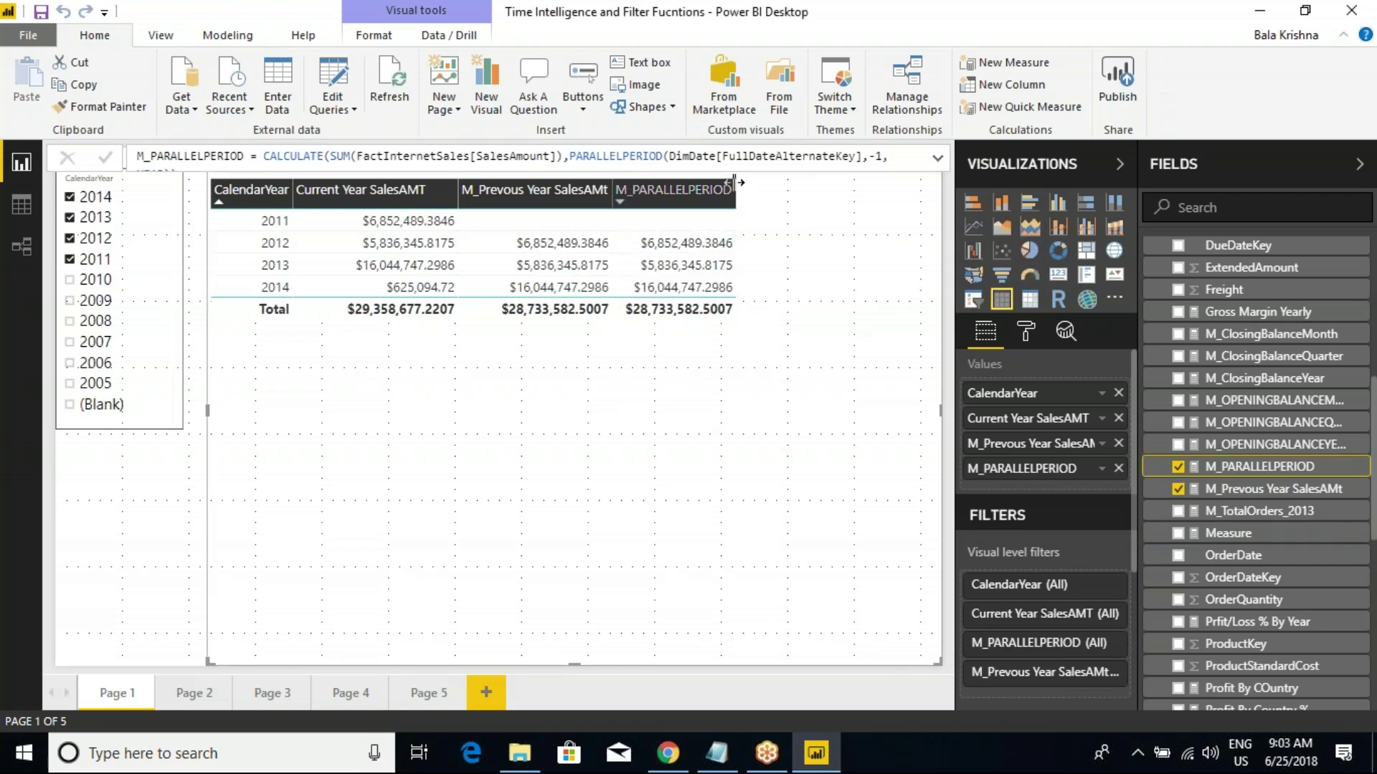
pyautogui.moveTo(736, 183); pyautogui.dragTo(764, 181)
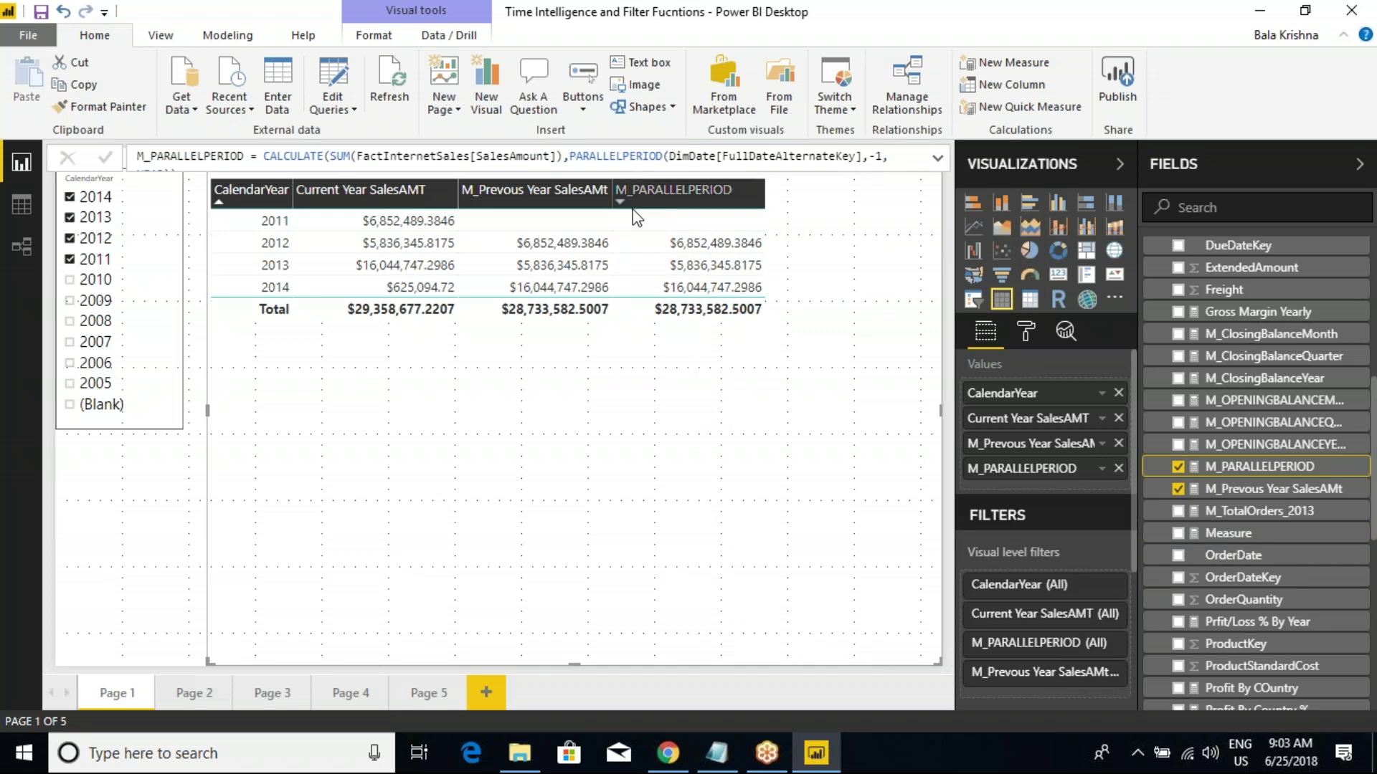
pyautogui.moveTo(453, 172)
pyautogui.mouseDown()
pyautogui.moveTo(593, 208)
pyautogui.moveTo(618, 175)
pyautogui.moveTo(746, 213)
pyautogui.moveTo(793, 306)
pyautogui.mouseUp()
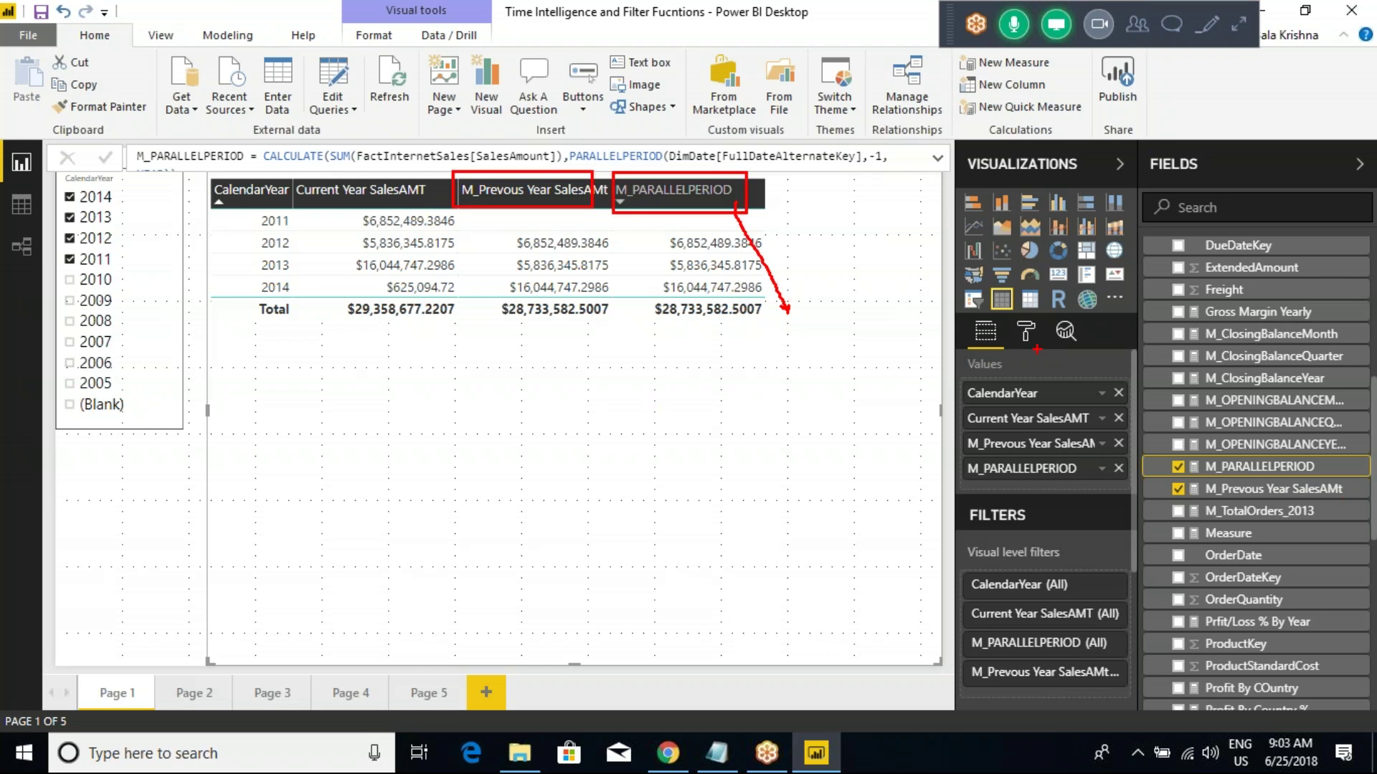
pyautogui.press('Escape')
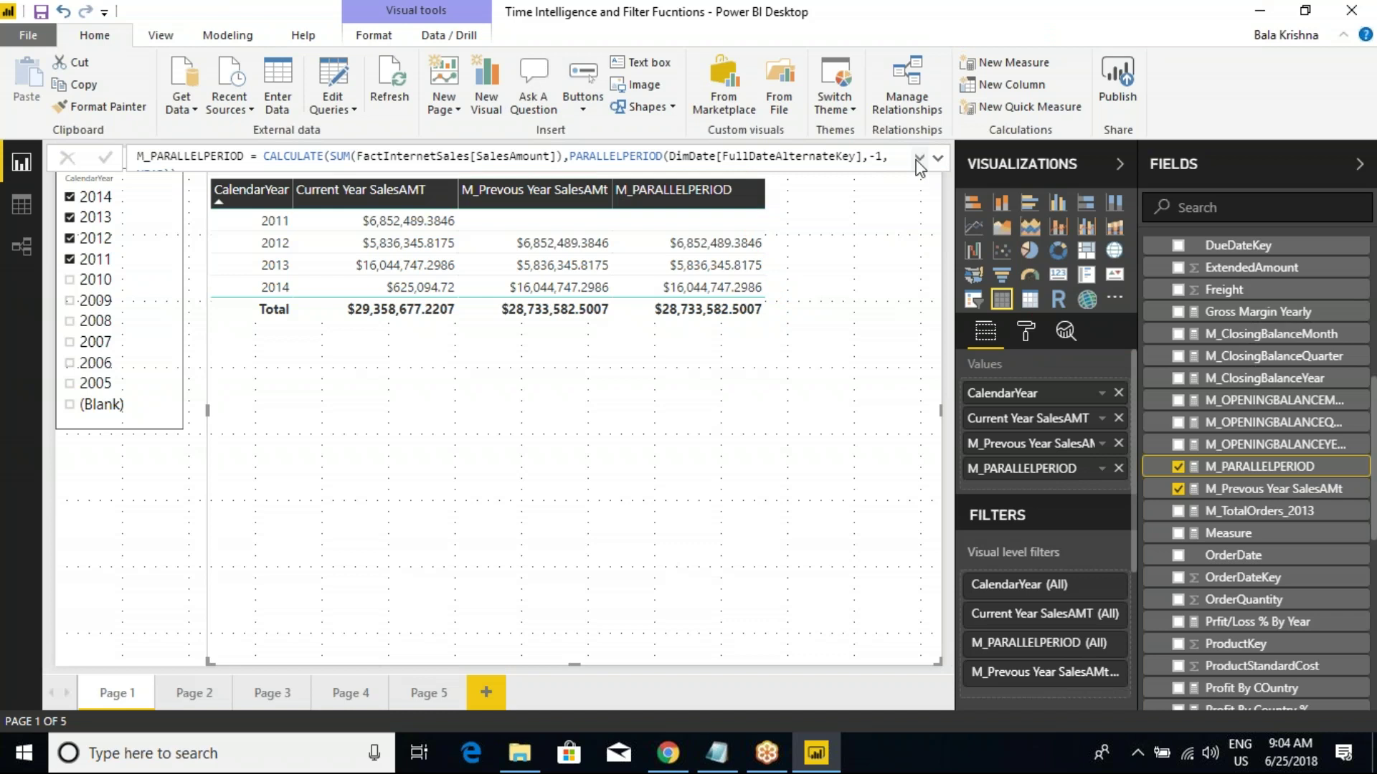
# Step: Expand the M_PARALLELPERIOD formula and move its PARALLELPERIOD argument onto a second line
pyautogui.click(567, 159)
pyautogui.click(938, 158)
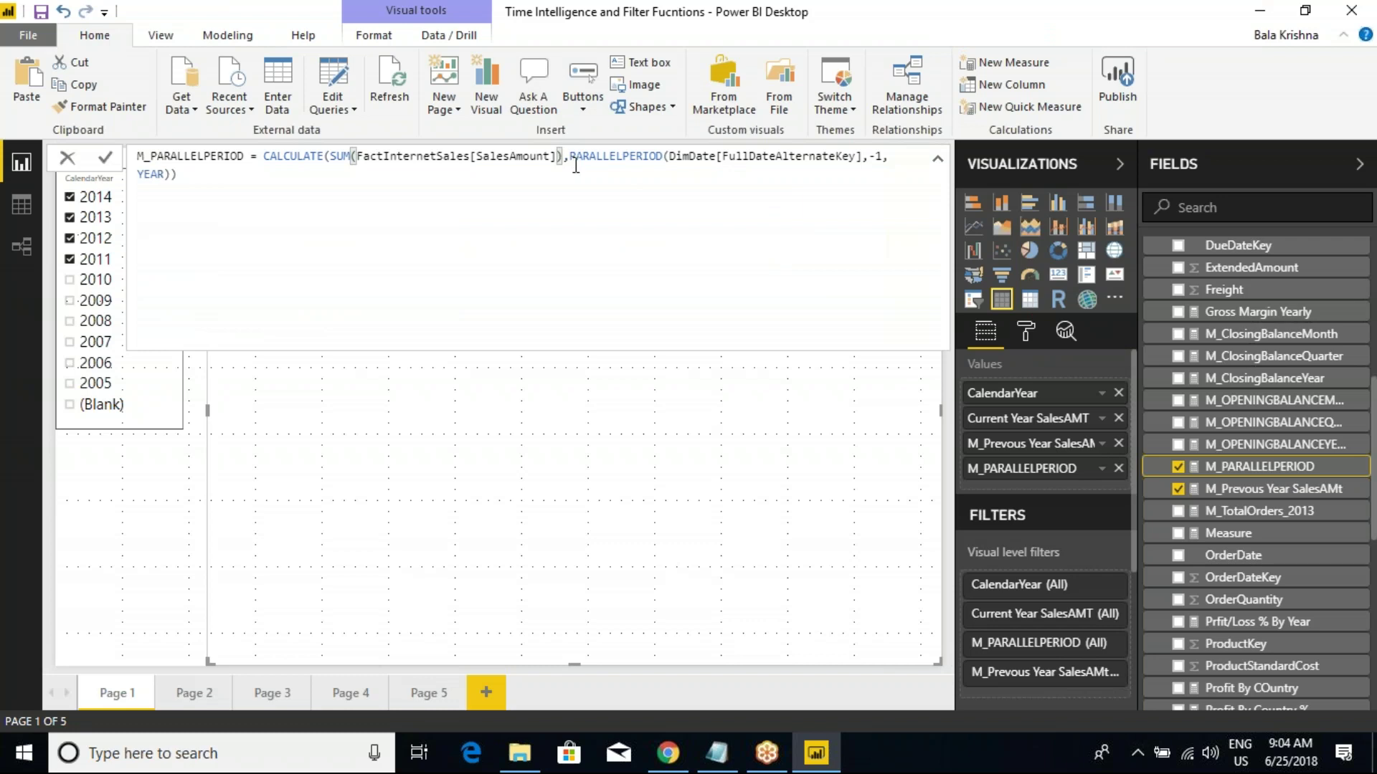
pyautogui.hotkey('shift', 'Return')
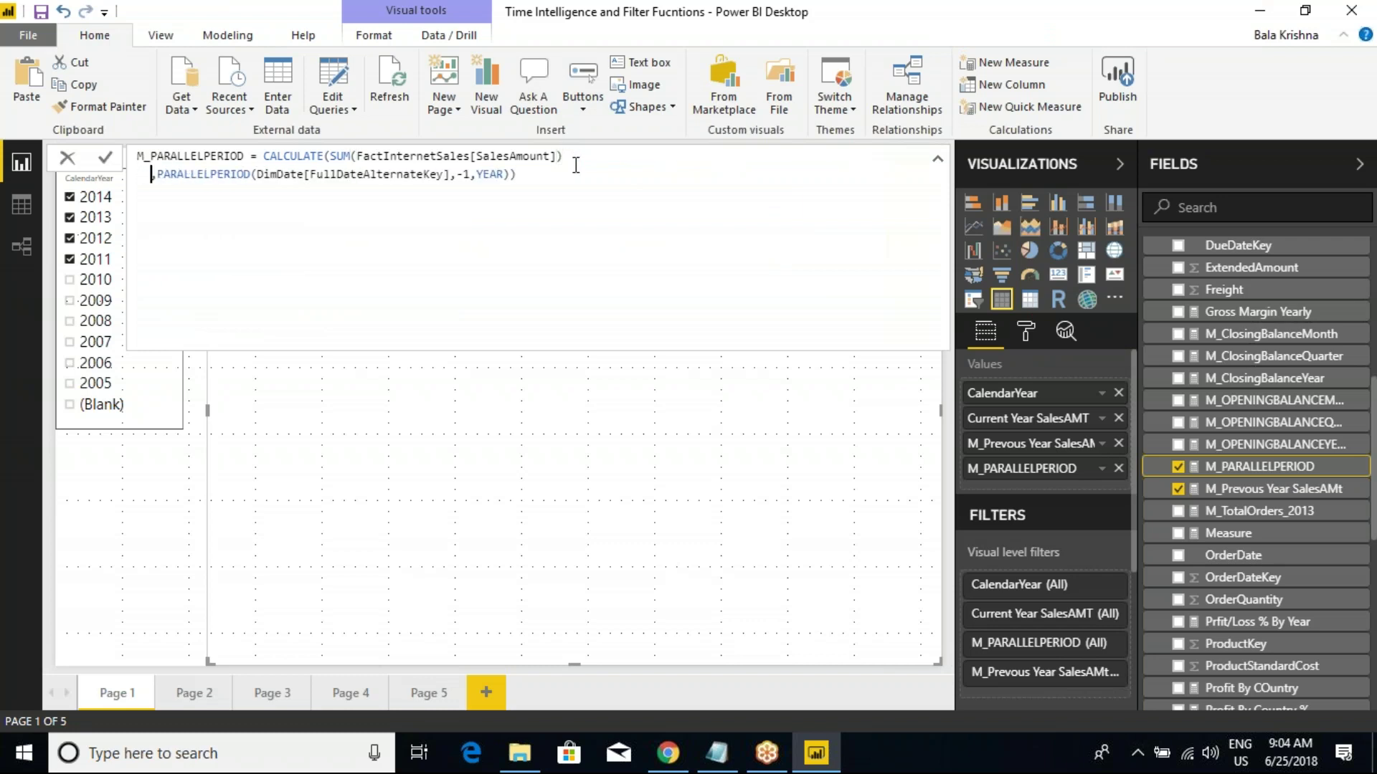
# Step: Change the M_PARALLELPERIOD formula's interval arguments to -2,YEAR, commit it and return to the report canvas
pyautogui.click(658, 175)
pyautogui.press('Left')
pyautogui.press('BackSpace')
pyautogui.press('BackSpace')
pyautogui.press('BackSpace')
pyautogui.press('BackSpace')
pyautogui.press('BackSpace')
pyautogui.press('BackSpace')
pyautogui.press('BackSpace')
pyautogui.press('BackSpace')
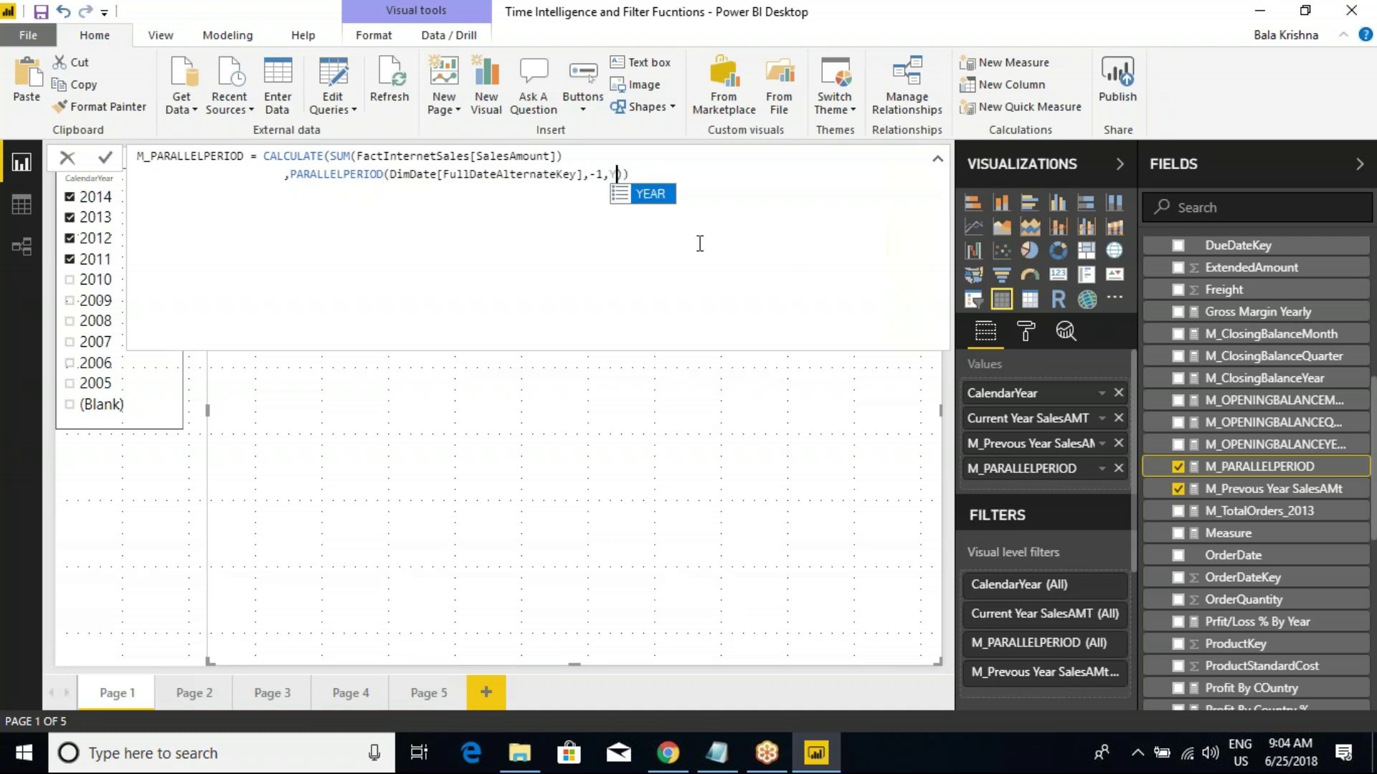
pyautogui.write(',')
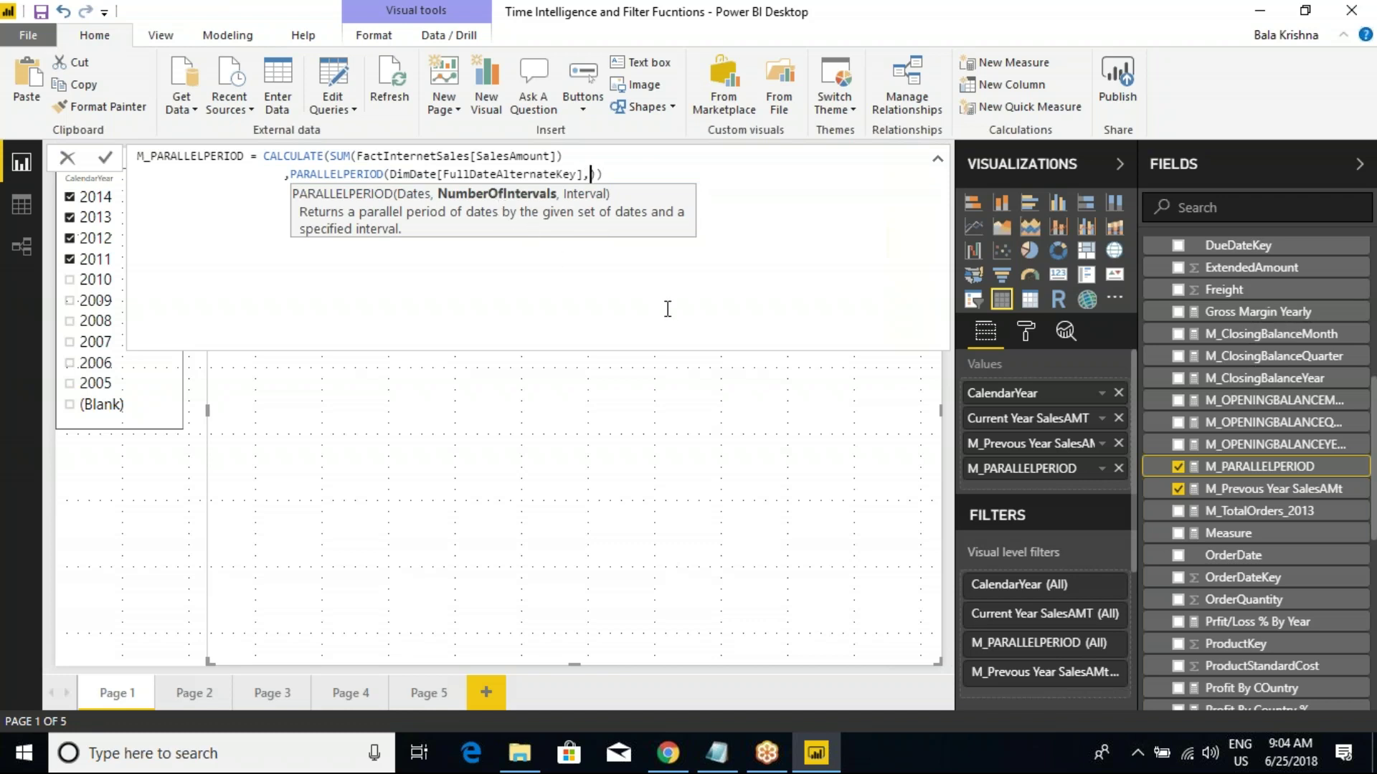
pyautogui.write('-2,year')
pyautogui.press('Return')
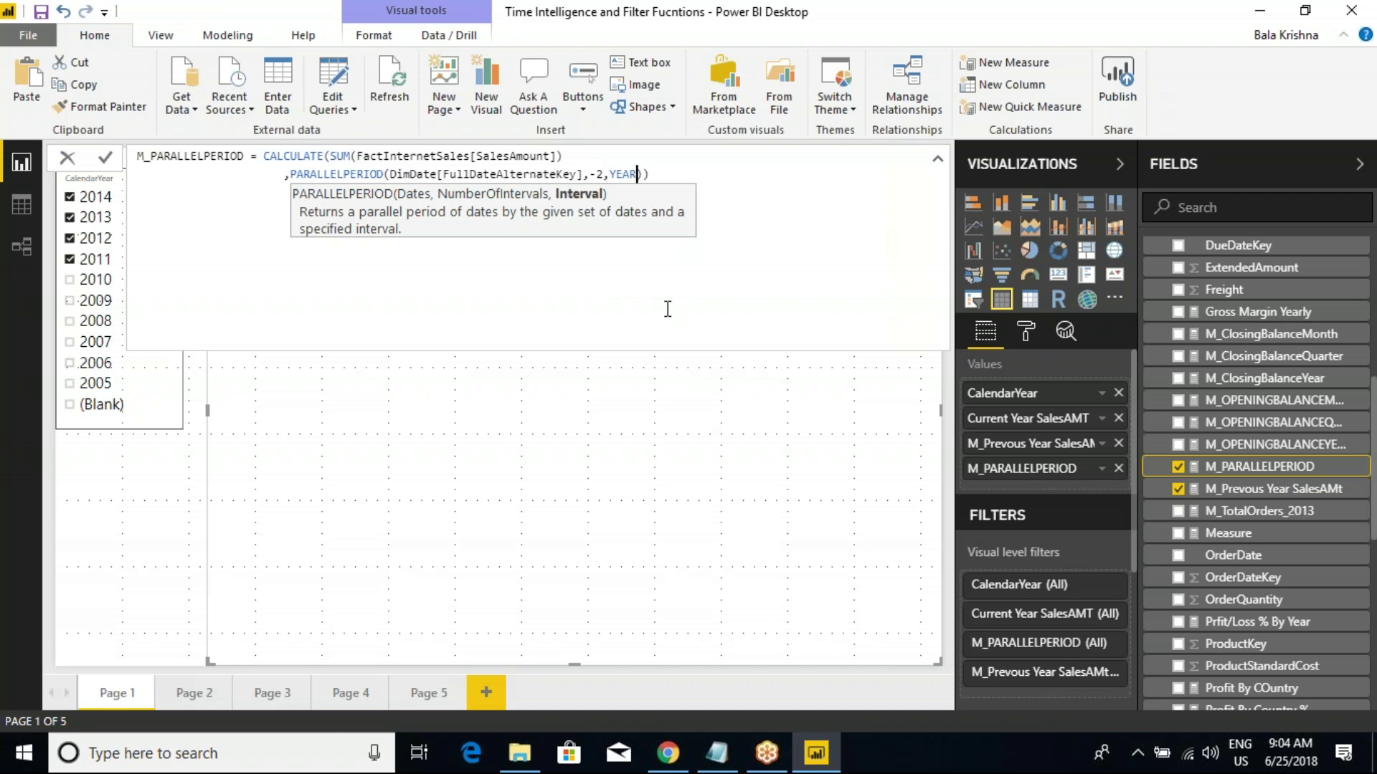
pyautogui.press('Return')
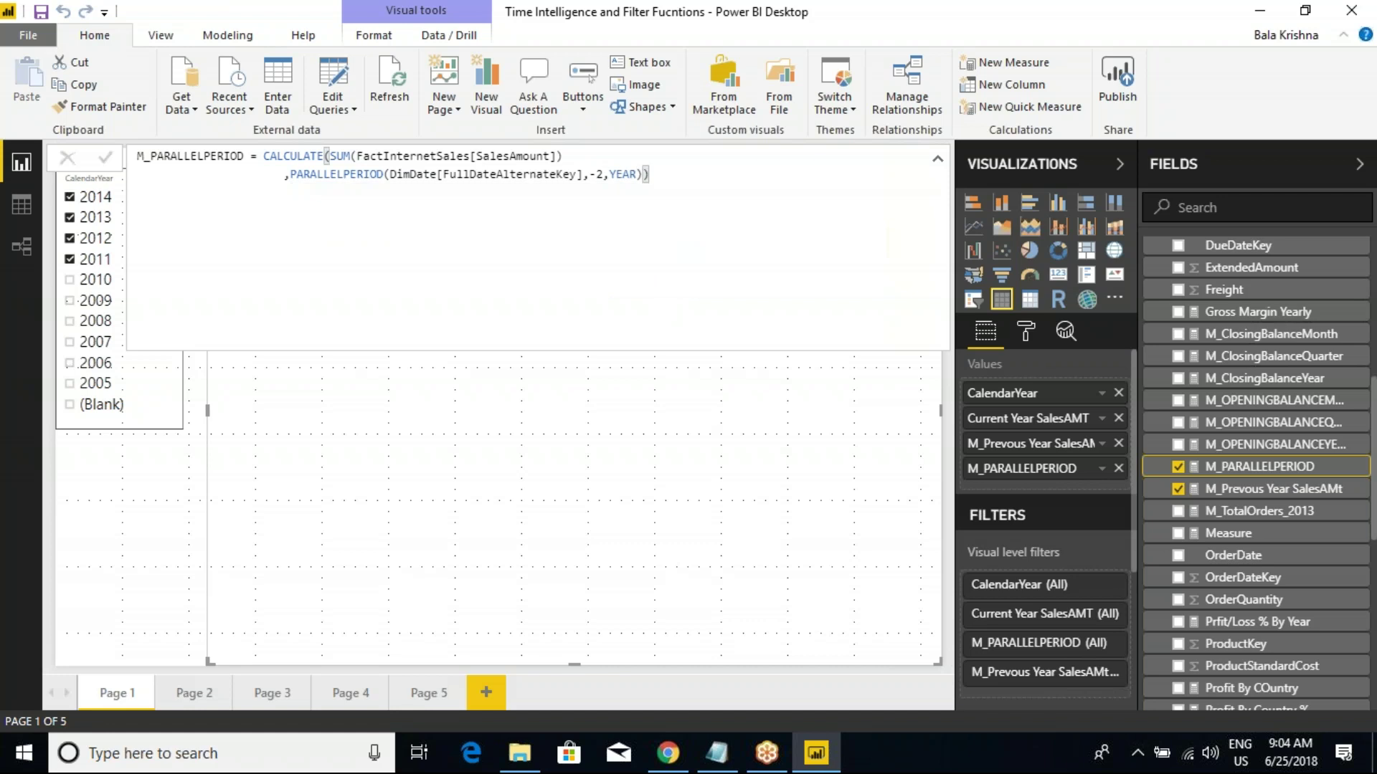
pyautogui.click(169, 485)
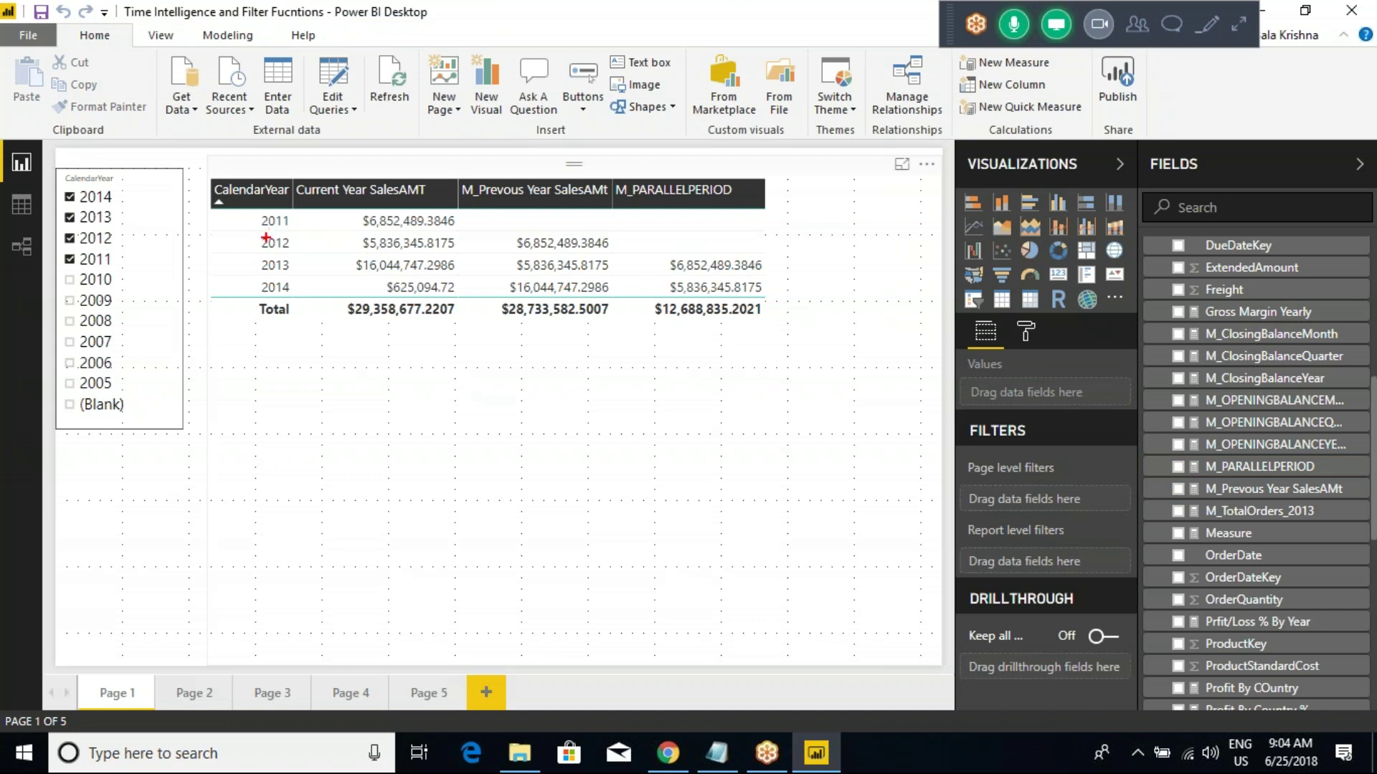
pyautogui.moveTo(250, 246); pyautogui.dragTo(263, 240)
pyautogui.moveTo(236, 290); pyautogui.dragTo(252, 286)
pyautogui.moveTo(244, 222); pyautogui.dragTo(298, 223)
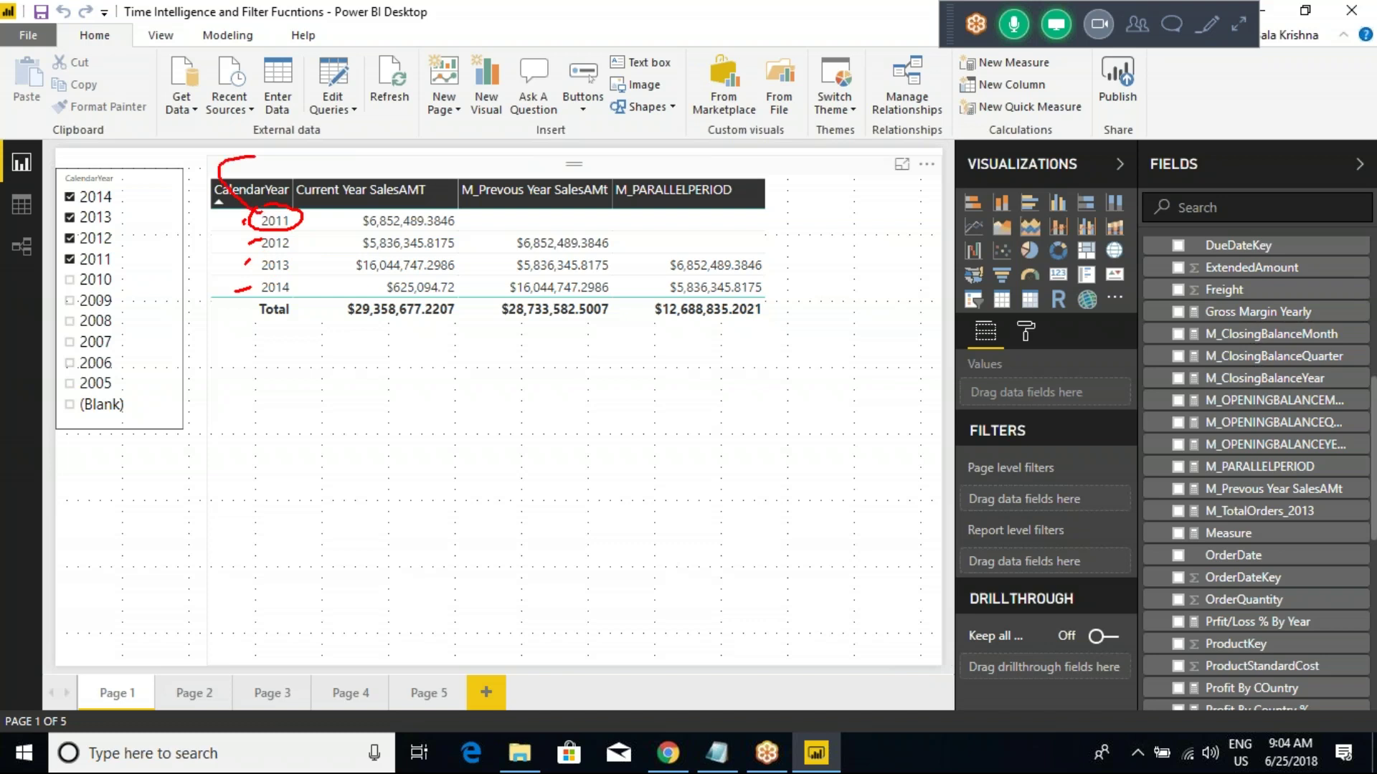
pyautogui.moveTo(512, 223); pyautogui.dragTo(577, 219)
pyautogui.hotkey('ctrl', 'z')
pyautogui.moveTo(660, 221)
pyautogui.mouseDown()
pyautogui.moveTo(740, 218)
pyautogui.moveTo(694, 237)
pyautogui.mouseUp()
pyautogui.moveTo(662, 235); pyautogui.dragTo(743, 250)
pyautogui.moveTo(236, 273)
pyautogui.mouseDown()
pyautogui.moveTo(289, 256)
pyautogui.moveTo(231, 273)
pyautogui.mouseUp()
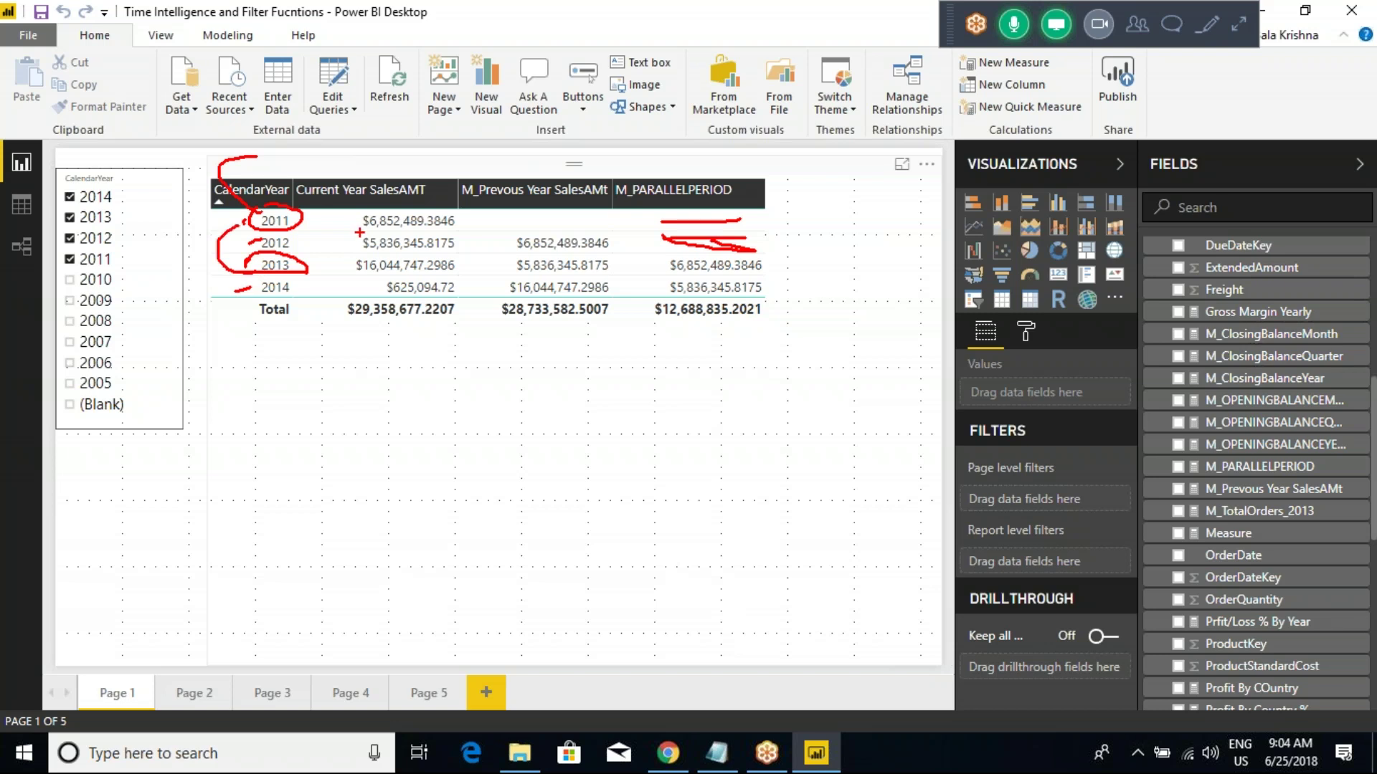
pyautogui.moveTo(355, 232); pyautogui.dragTo(409, 228)
pyautogui.moveTo(665, 271); pyautogui.dragTo(717, 271)
pyautogui.press('Escape')
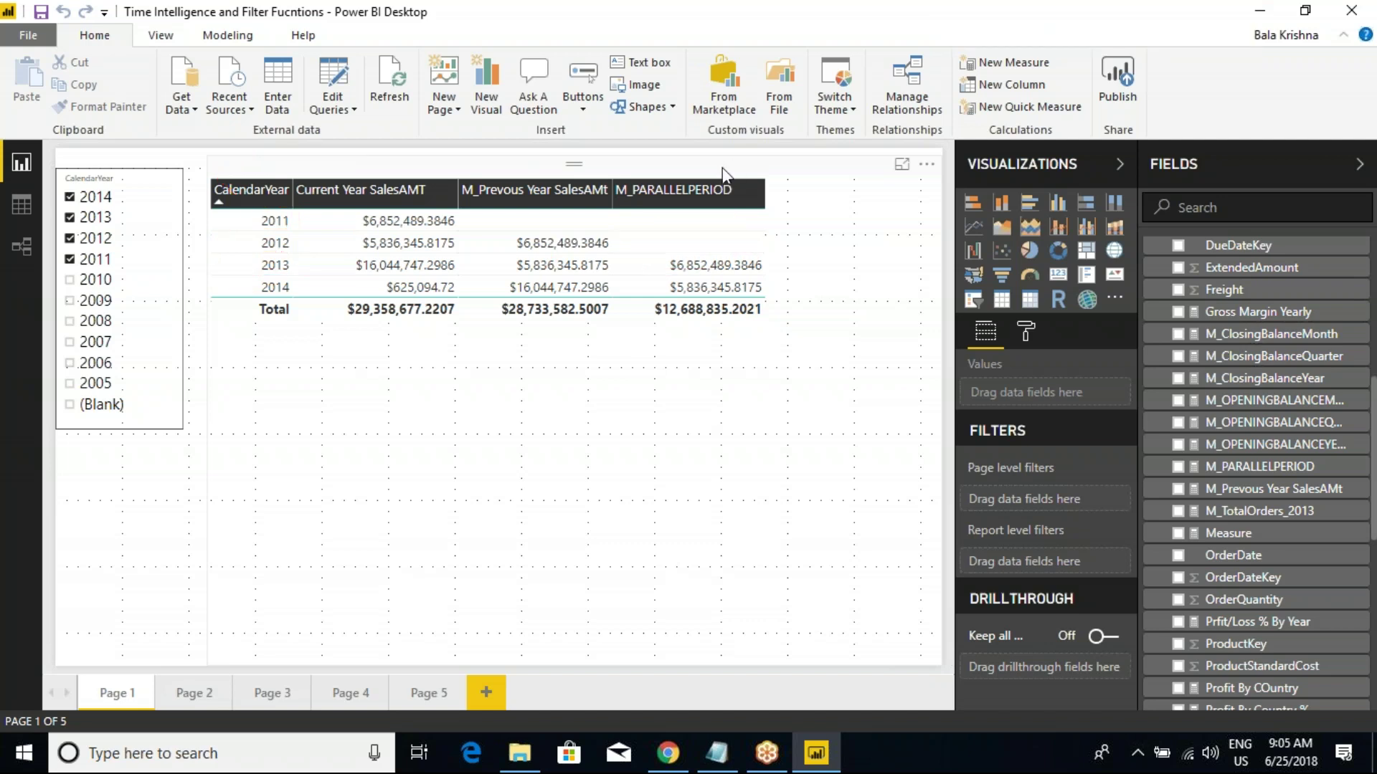
# Step: Review the M_Prevous Year SalesAMt formula, focusing on its SAMEPERIODLASTYEAR function and date argument, and compare it with the table visual
pyautogui.click(833, 233)
pyautogui.click(1260, 493)
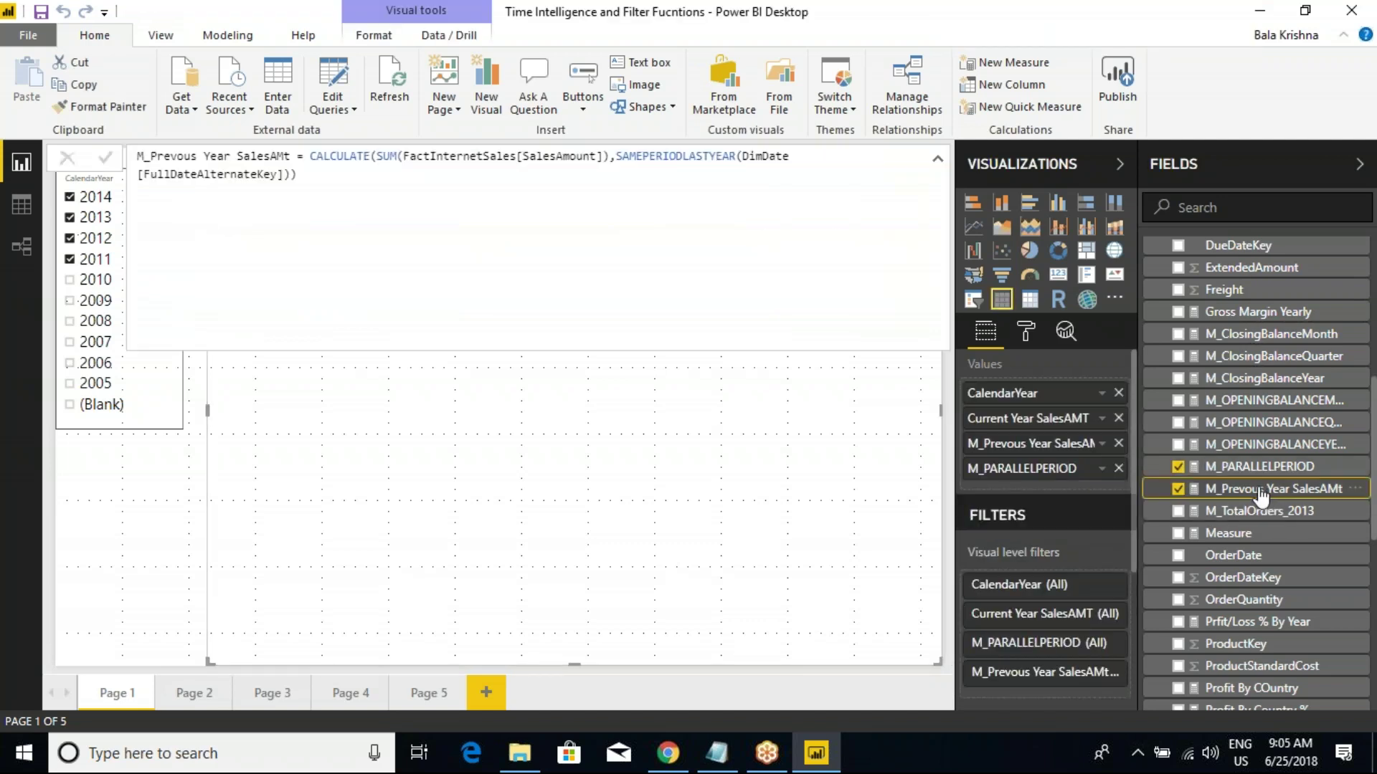
pyautogui.doubleClick(663, 157)
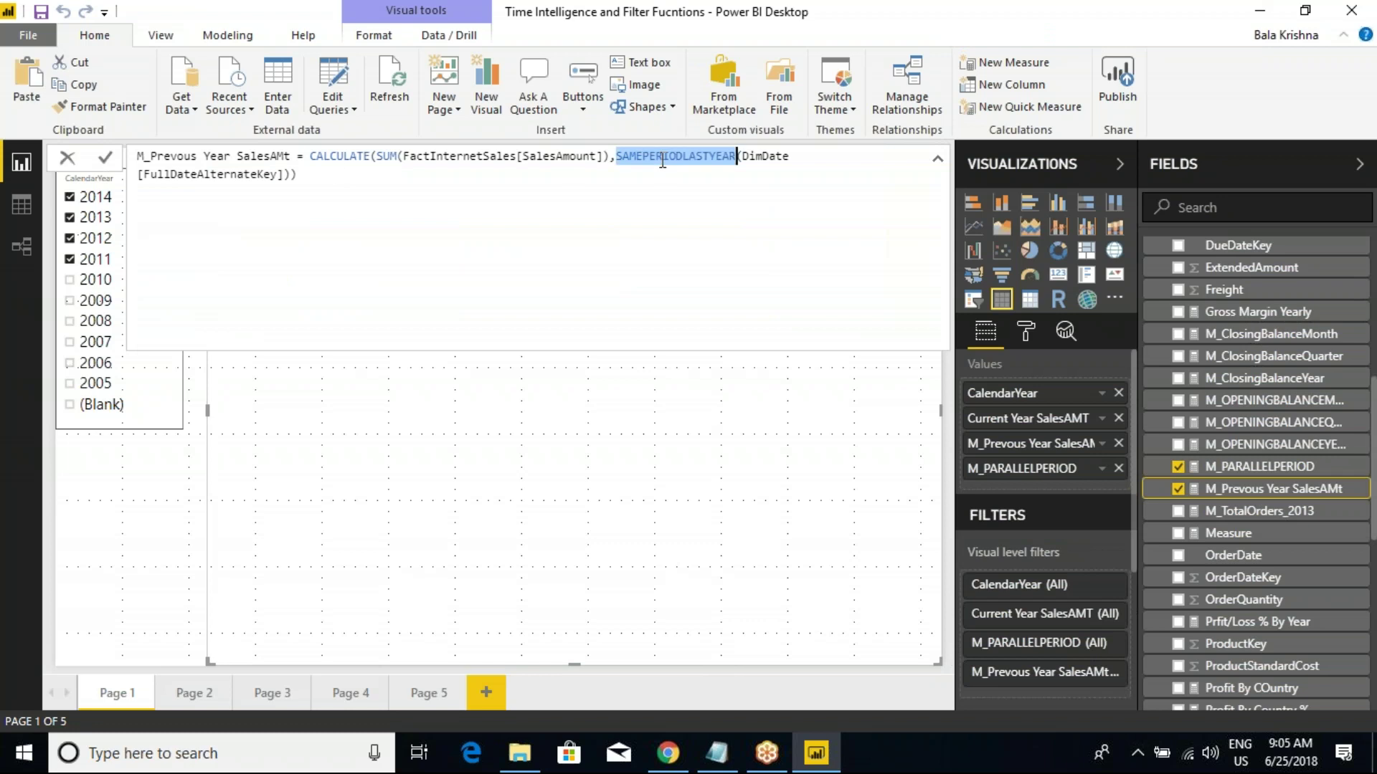
pyautogui.click(205, 173)
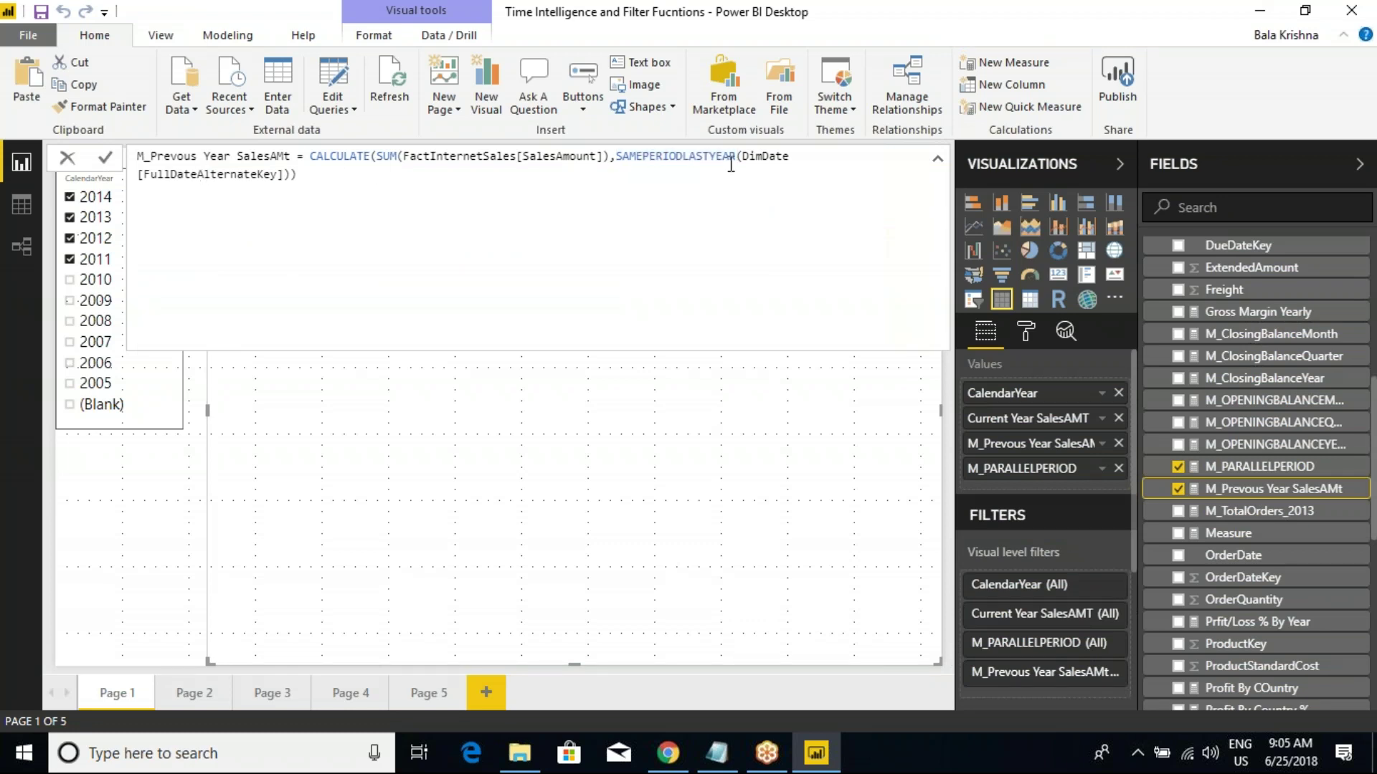
pyautogui.moveTo(742, 155); pyautogui.dragTo(742, 169)
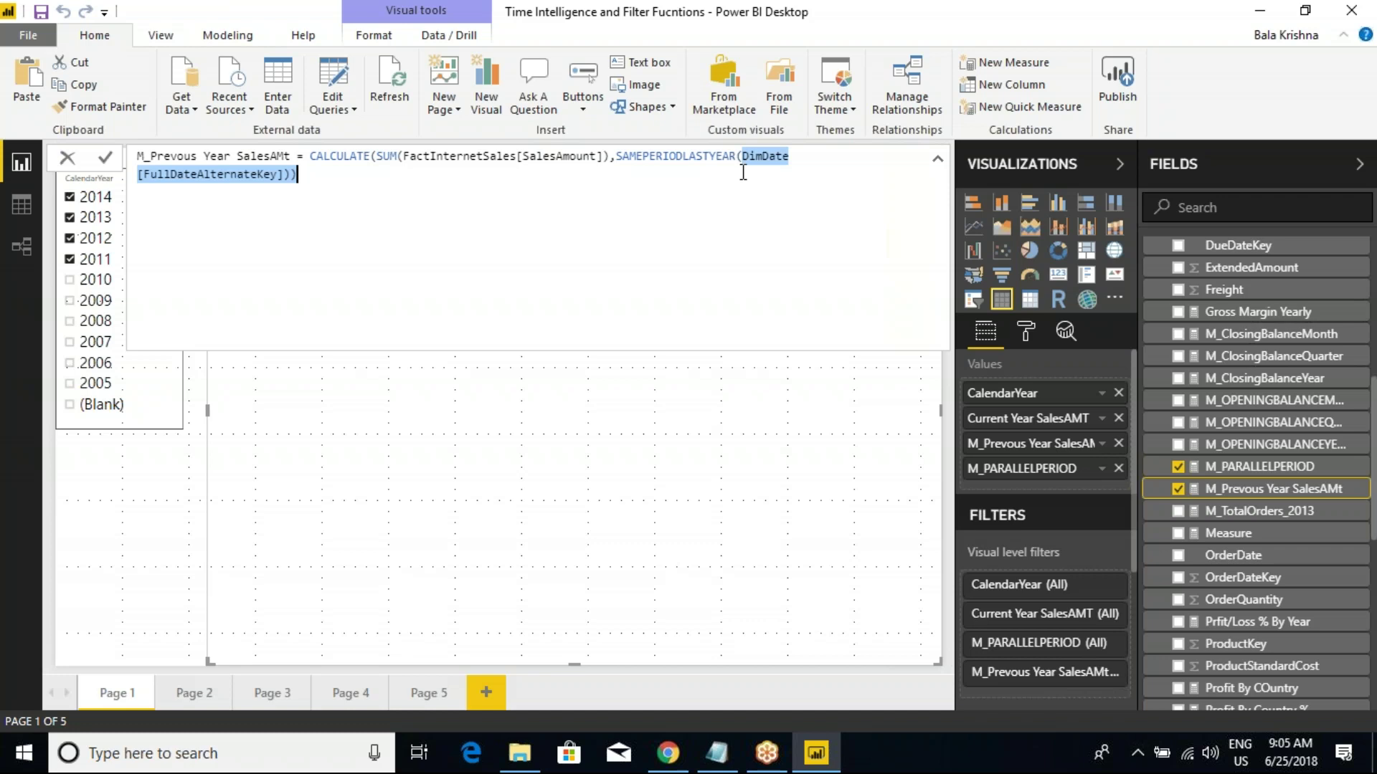
pyautogui.click(742, 172)
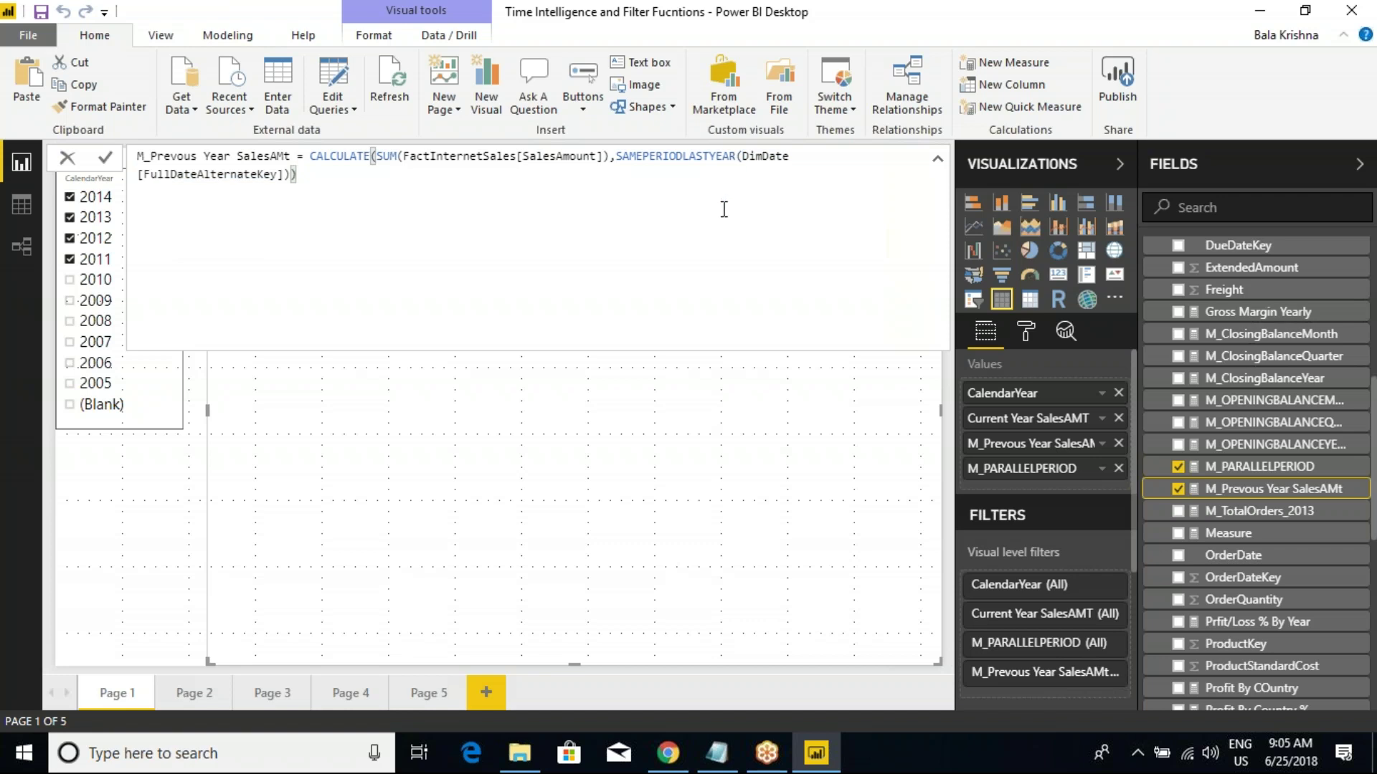
pyautogui.click(625, 153)
pyautogui.moveTo(626, 153); pyautogui.dragTo(725, 156)
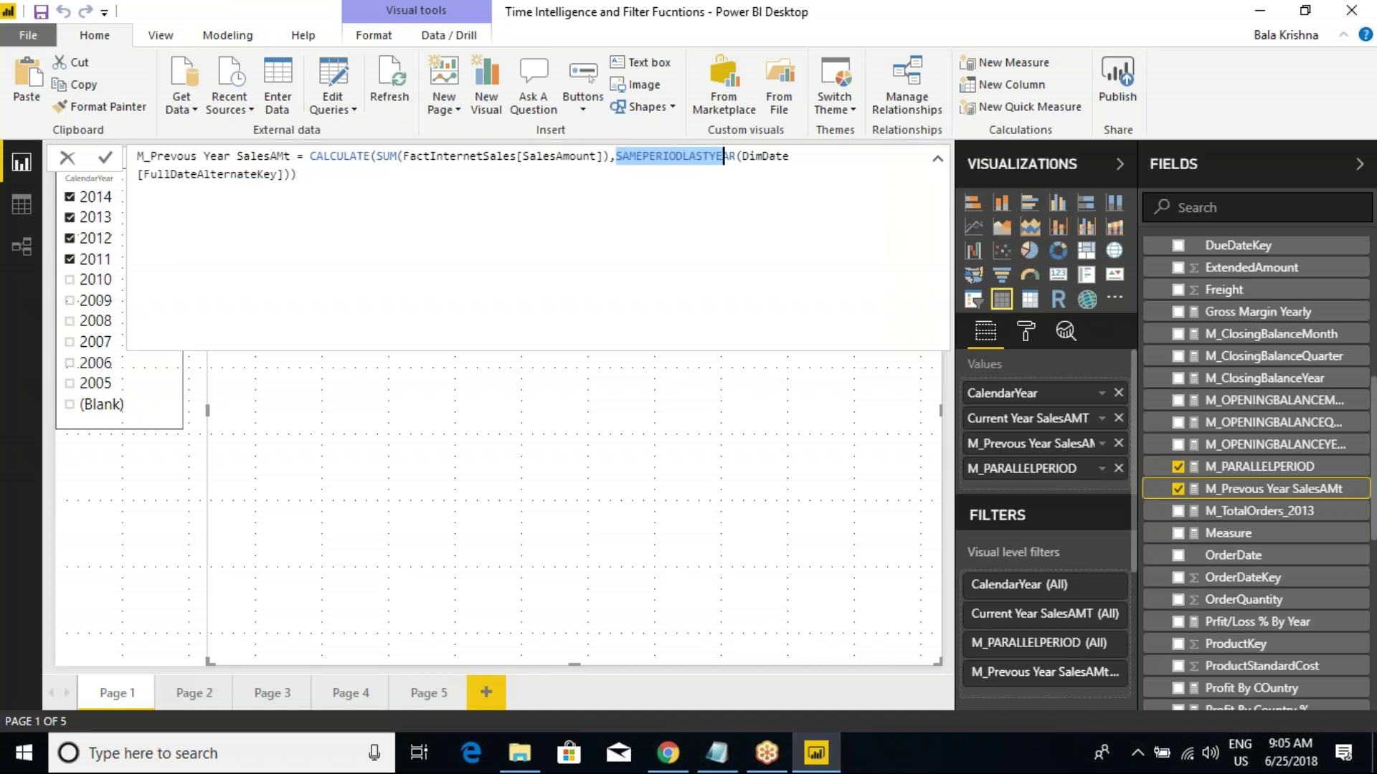
pyautogui.click(937, 162)
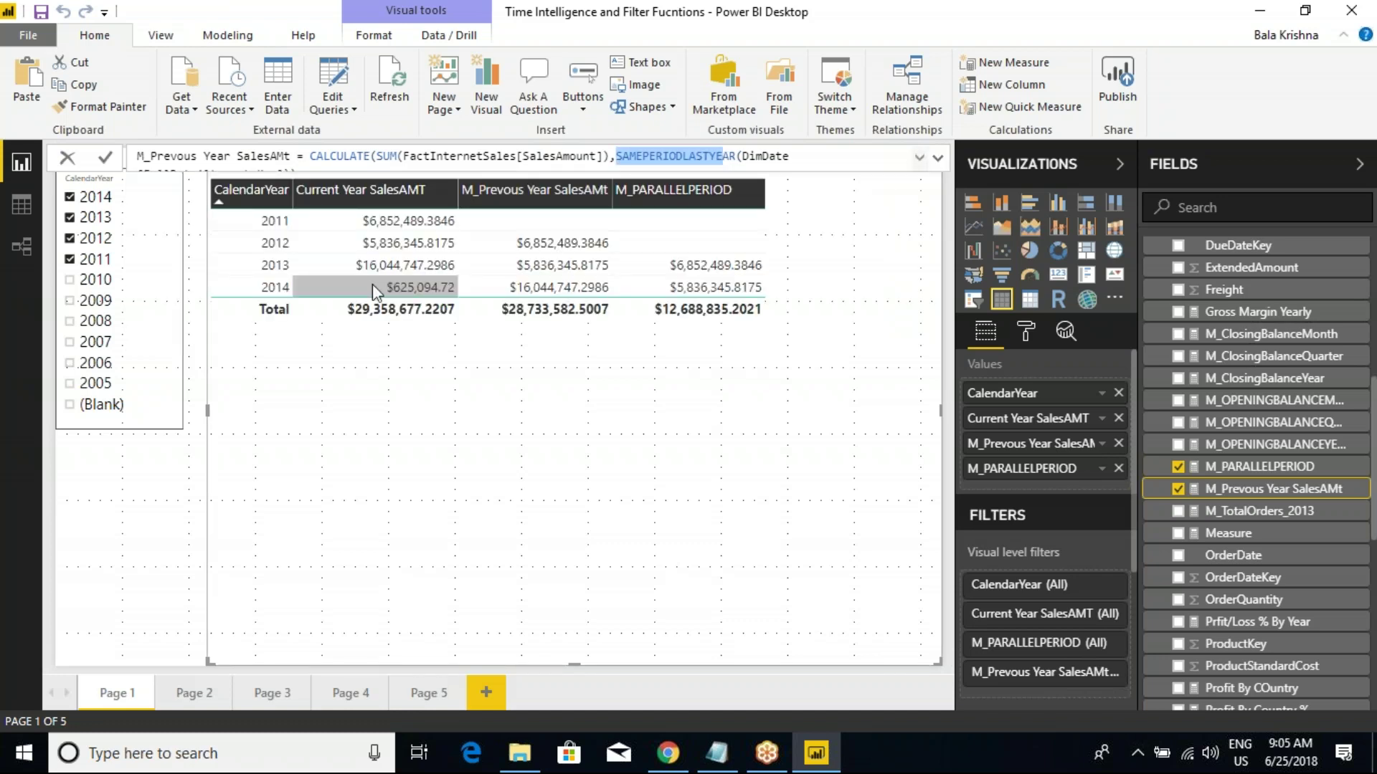
pyautogui.click(720, 179)
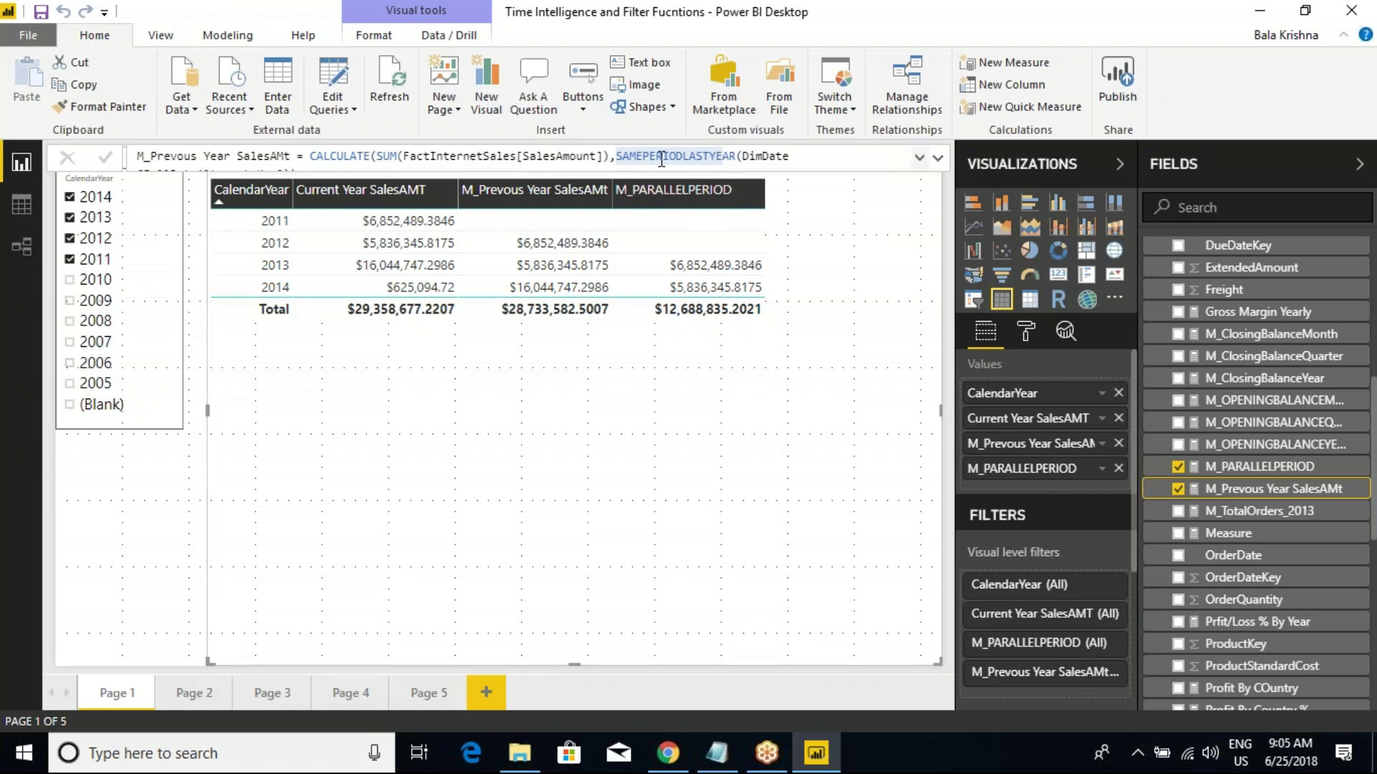
# Step: Review the M_PARALLELPERIOD formula in full, focusing on the interval argument of its PARALLELPERIOD function
pyautogui.click(1262, 467)
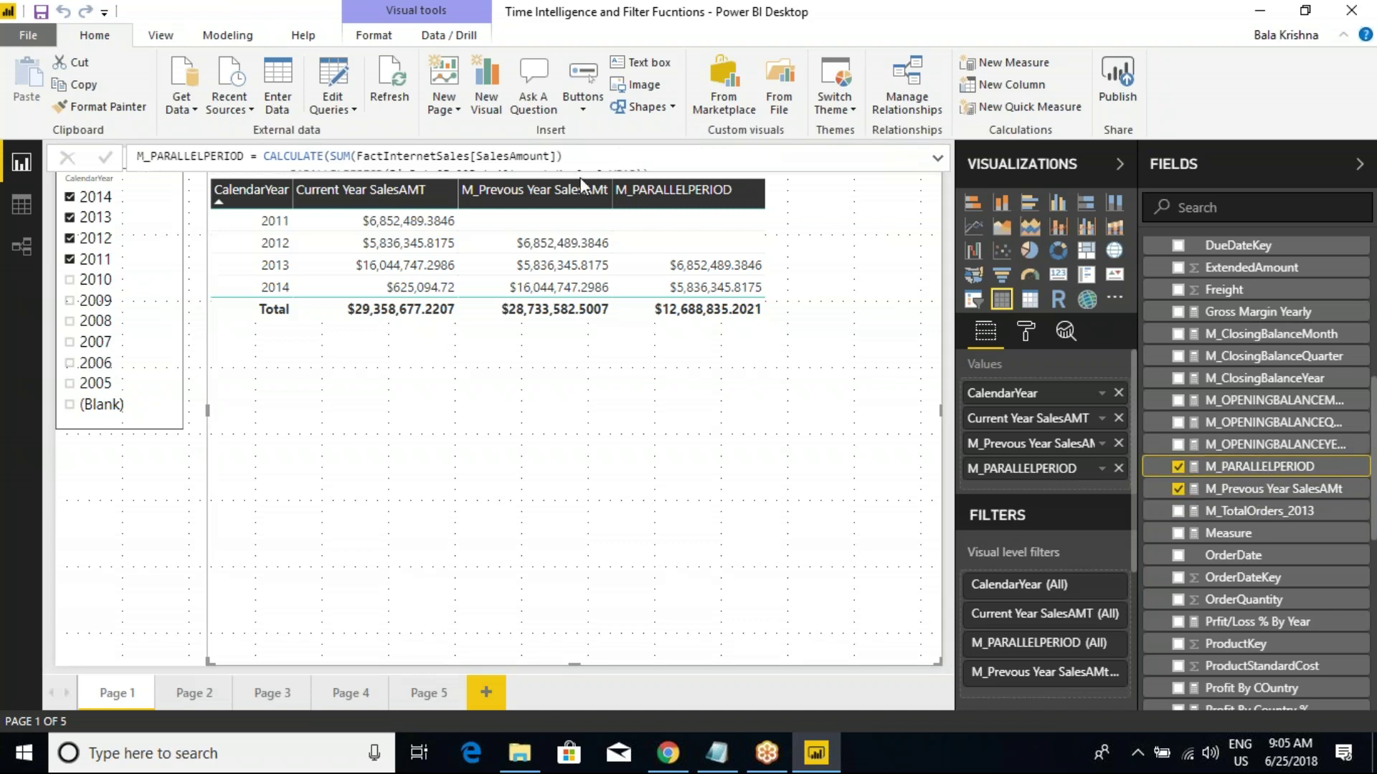
pyautogui.click(937, 158)
pyautogui.click(671, 193)
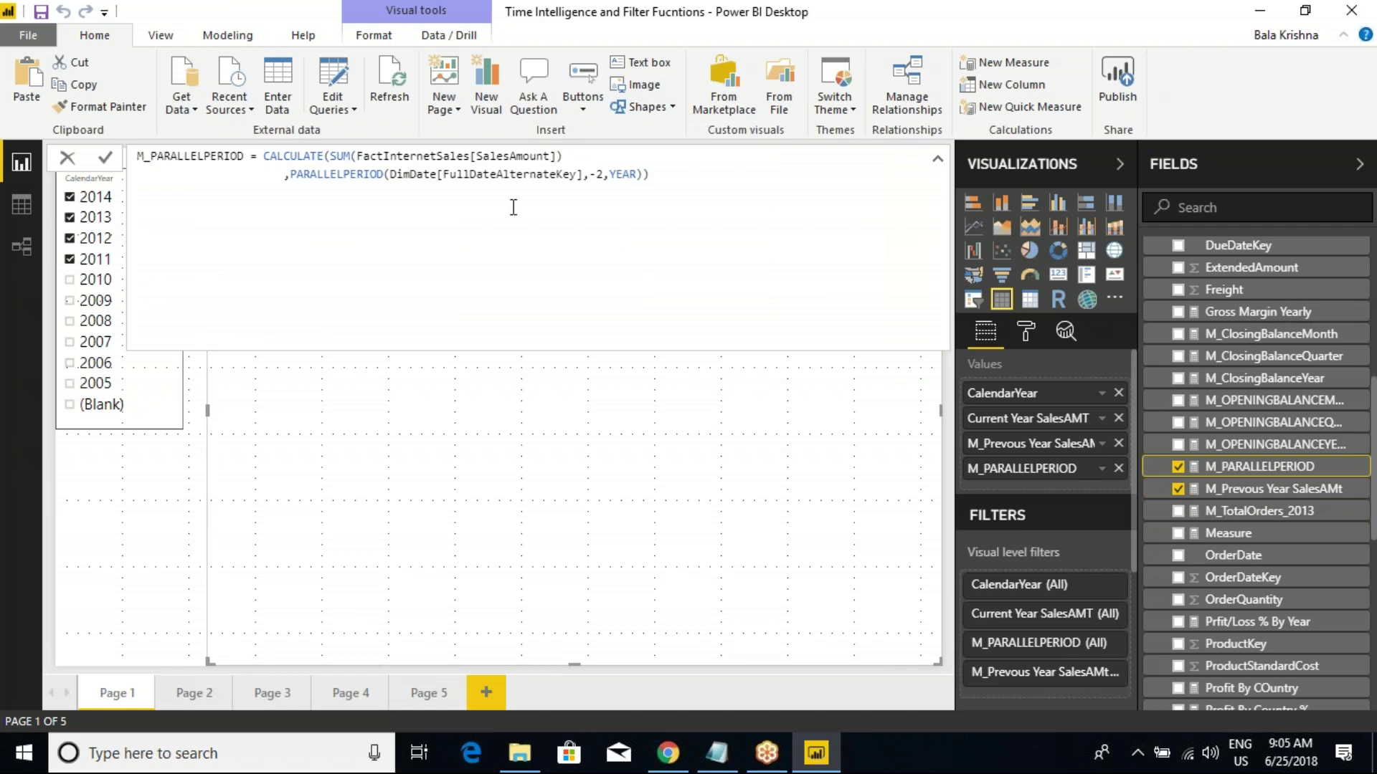
pyautogui.doubleClick(624, 174)
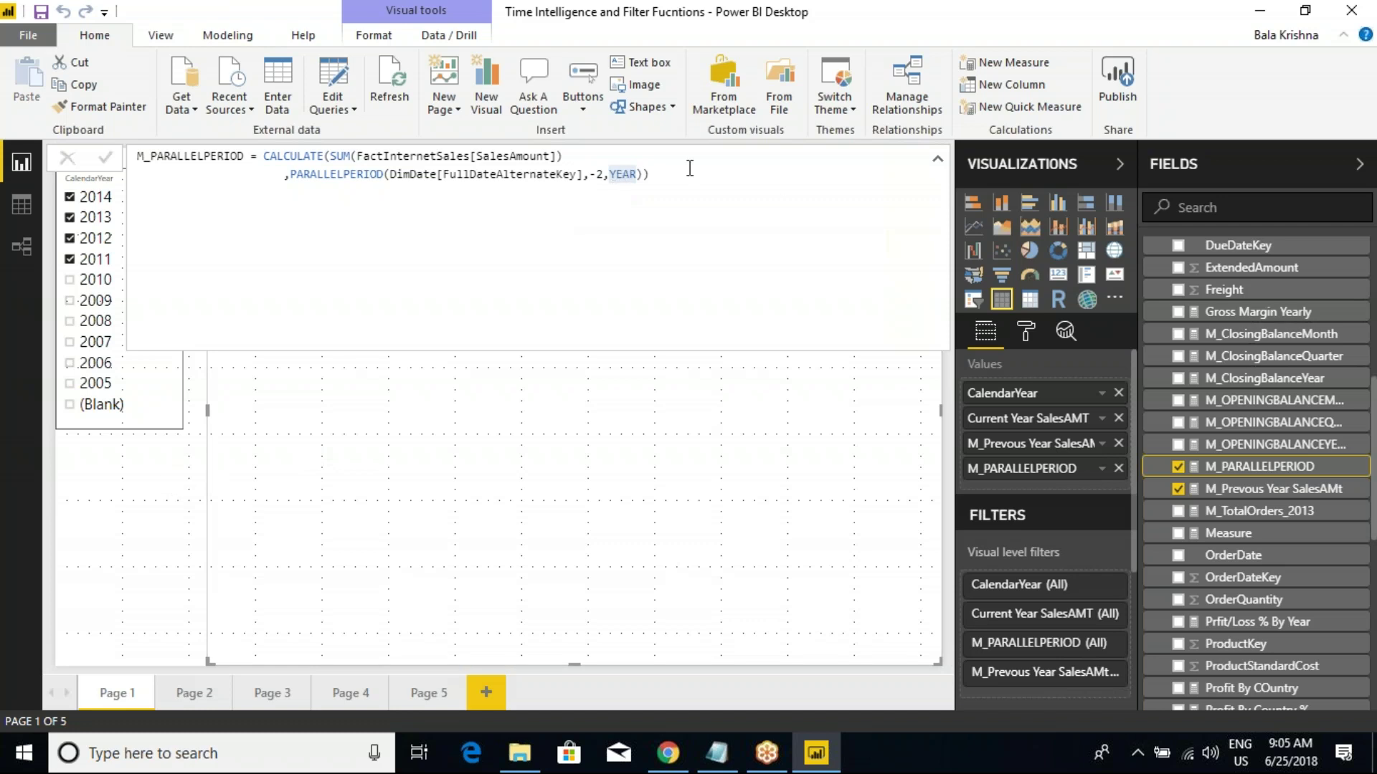
pyautogui.click(938, 158)
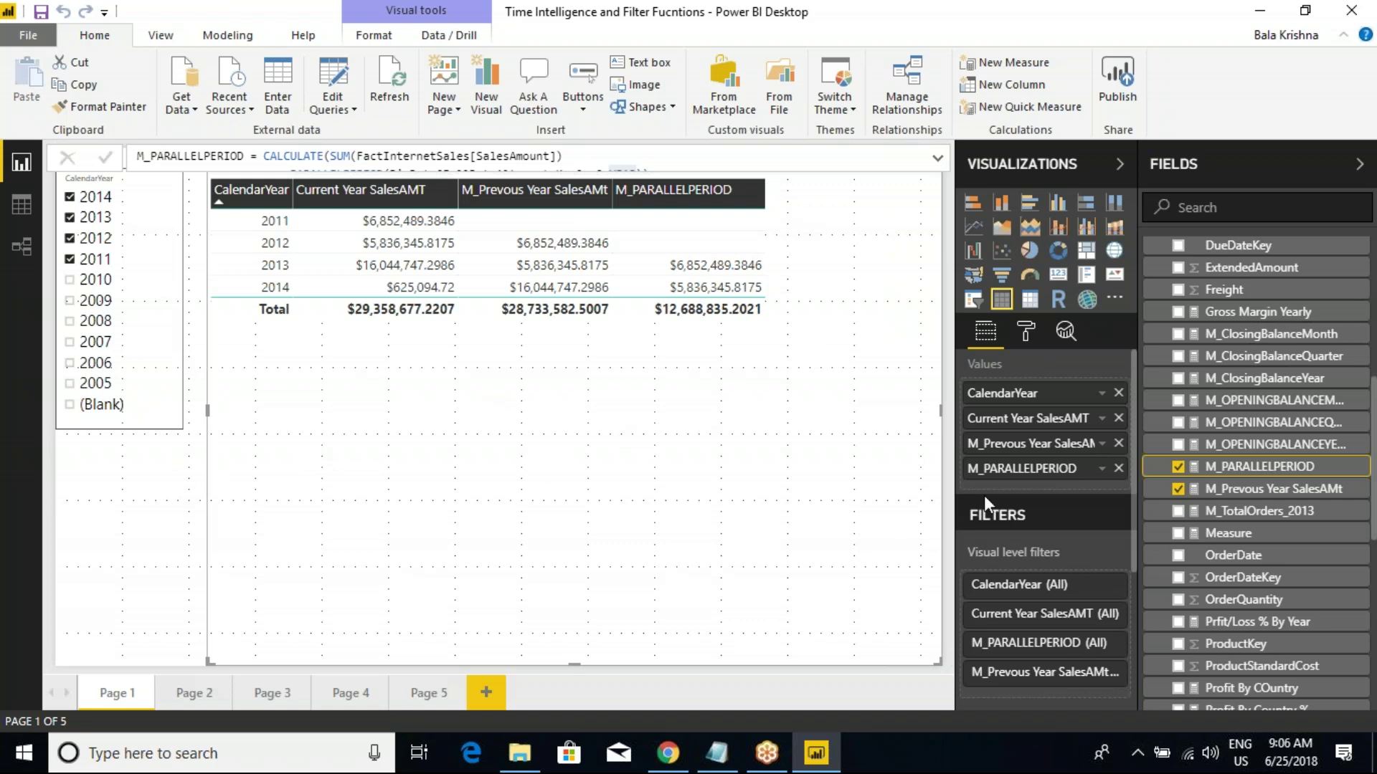
# Step: Create a new measure in FactInternetSales and begin its formula with CALCULATE(SUM(FactInternetSales[SalesAmount]
pyautogui.scroll(5, 1227, 403)
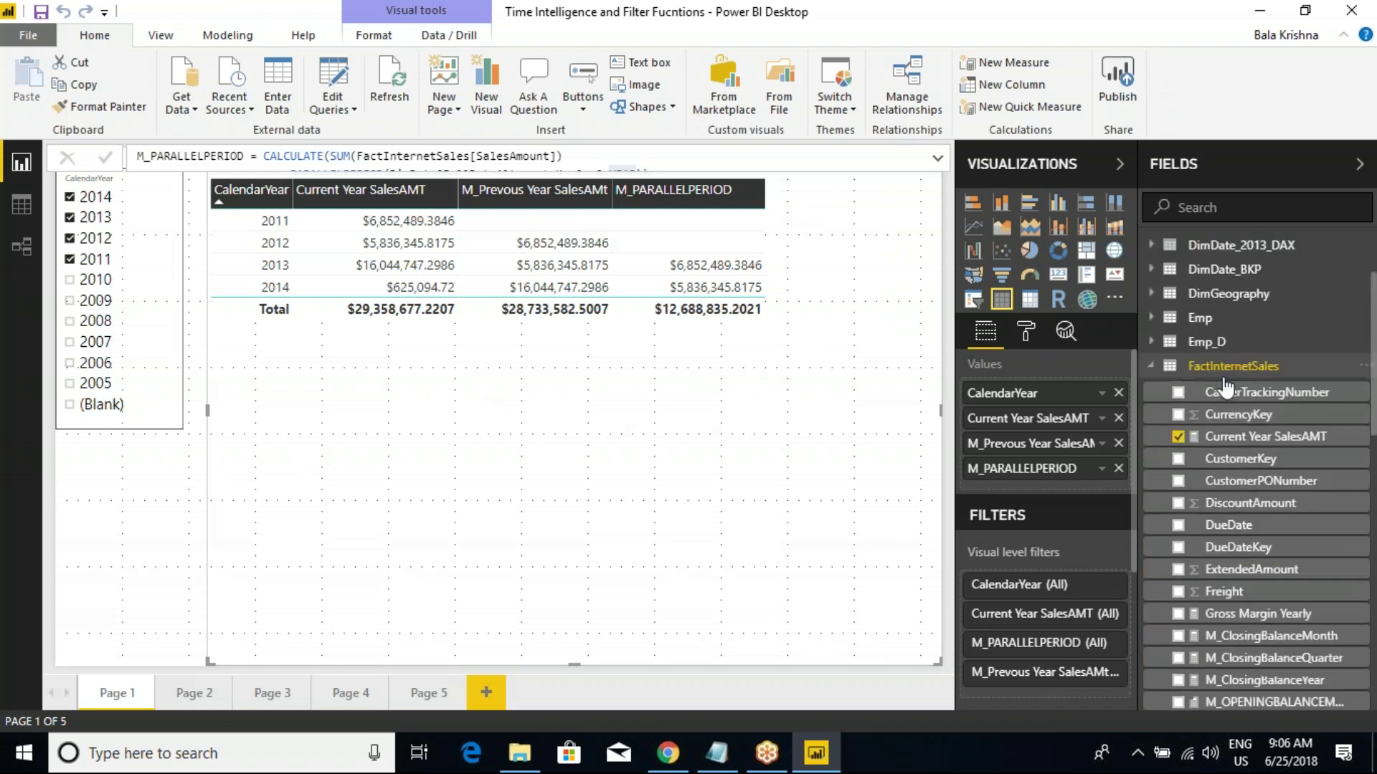
pyautogui.rightClick(1223, 366)
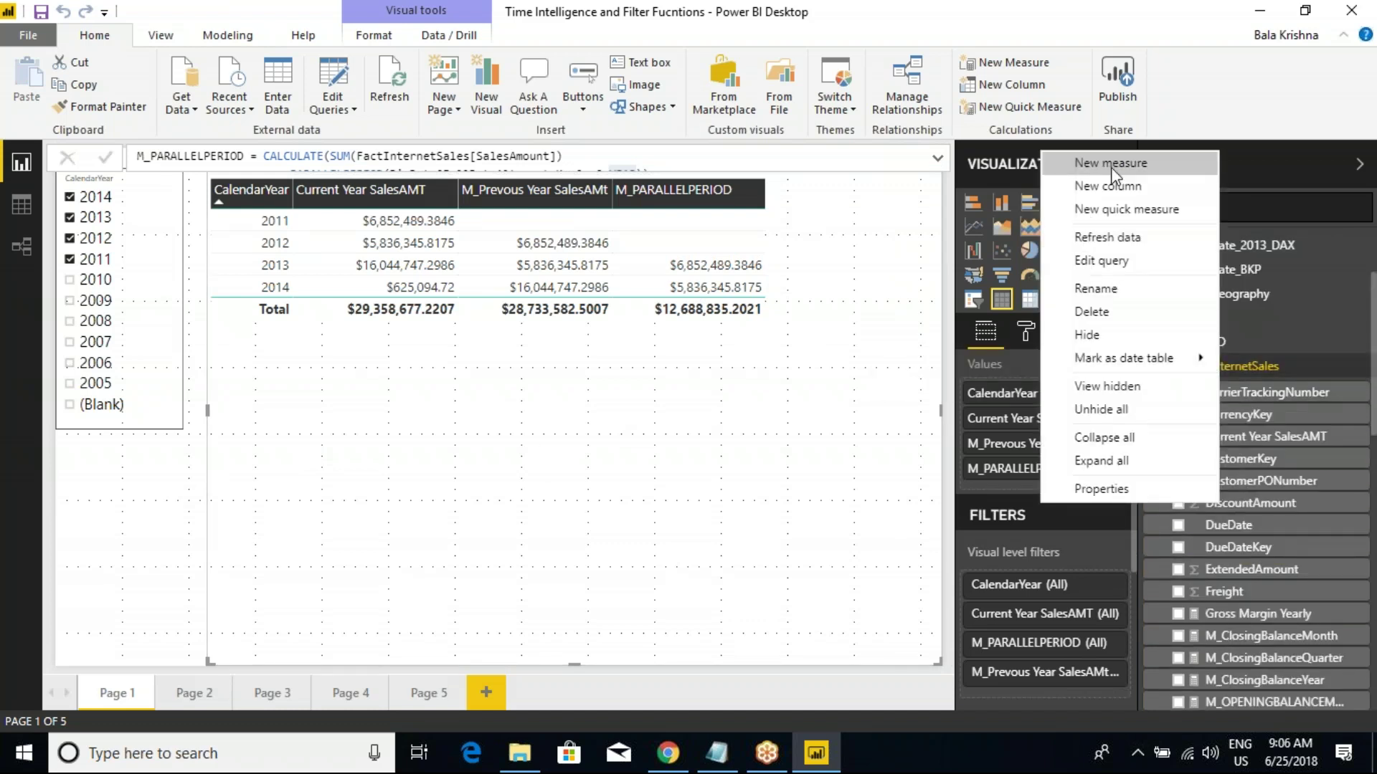
pyautogui.click(818, 392)
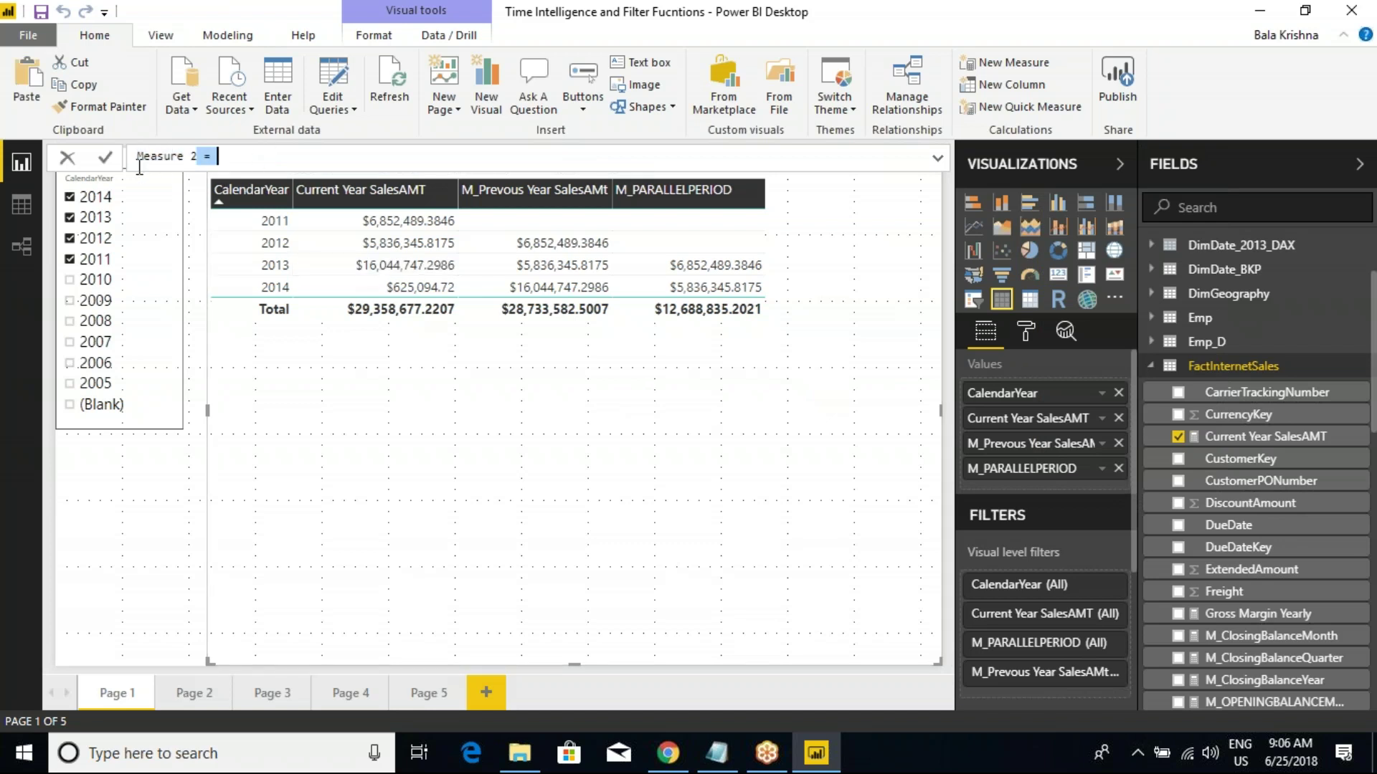
pyautogui.press('Home')
pyautogui.click(250, 162)
pyautogui.write('calc')
pyautogui.press('Tab')
pyautogui.write('su')
pyautogui.press('Tab')
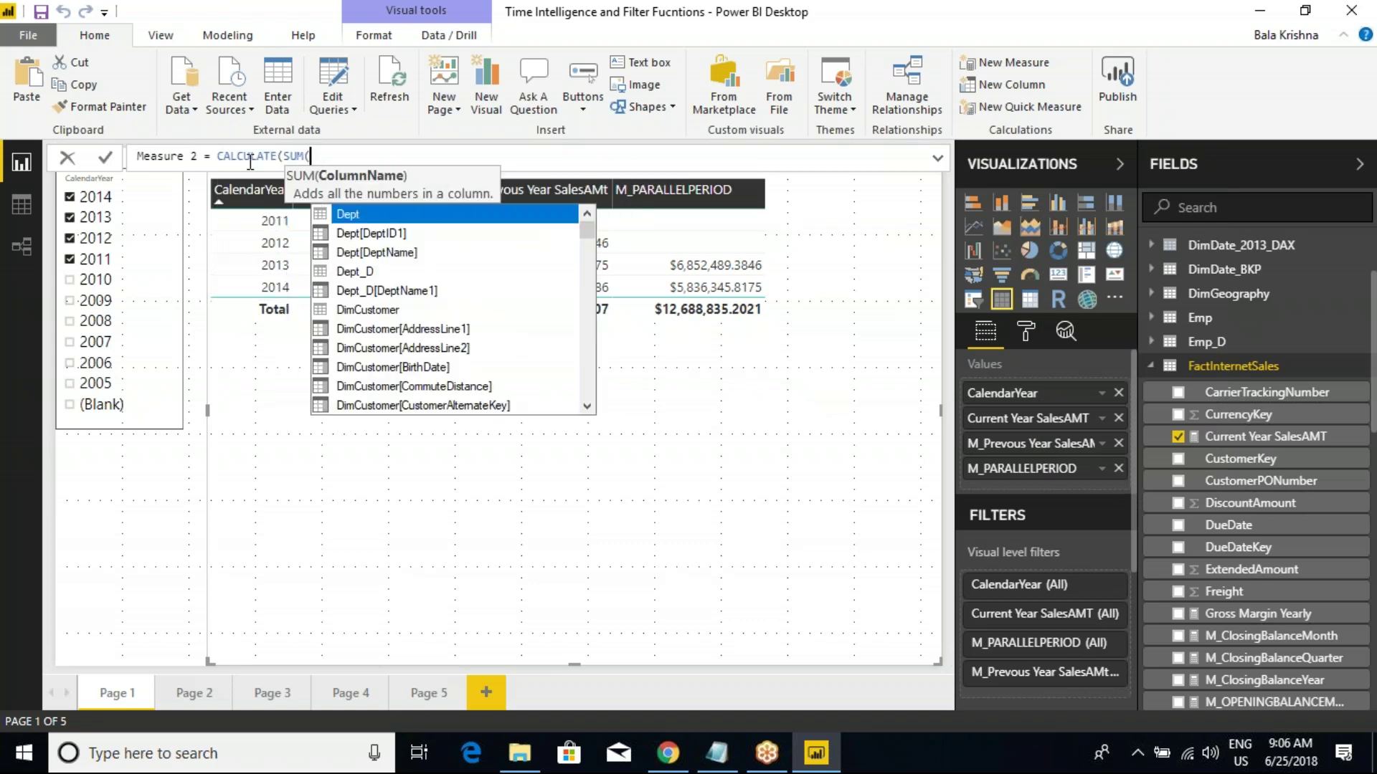
pyautogui.write('sale')
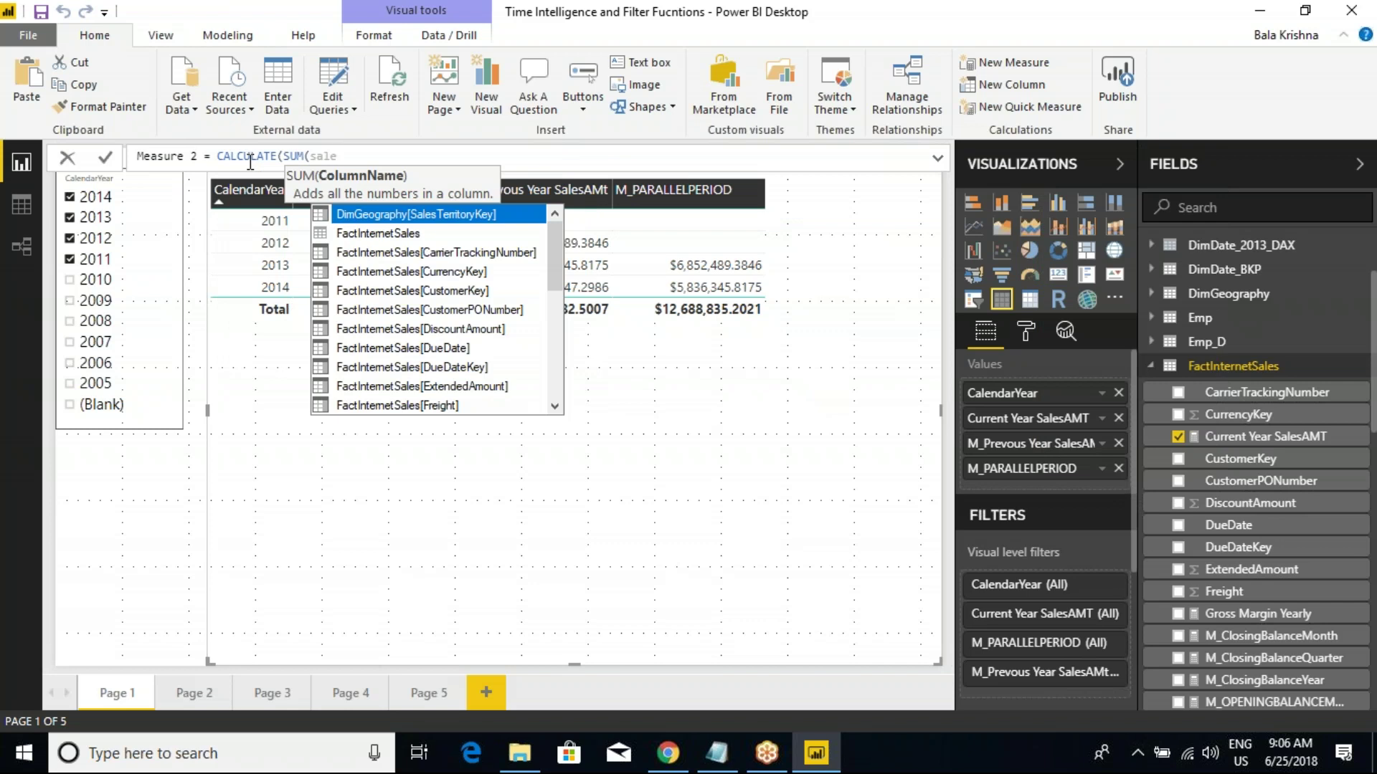
pyautogui.write('samo')
pyautogui.press('Tab')
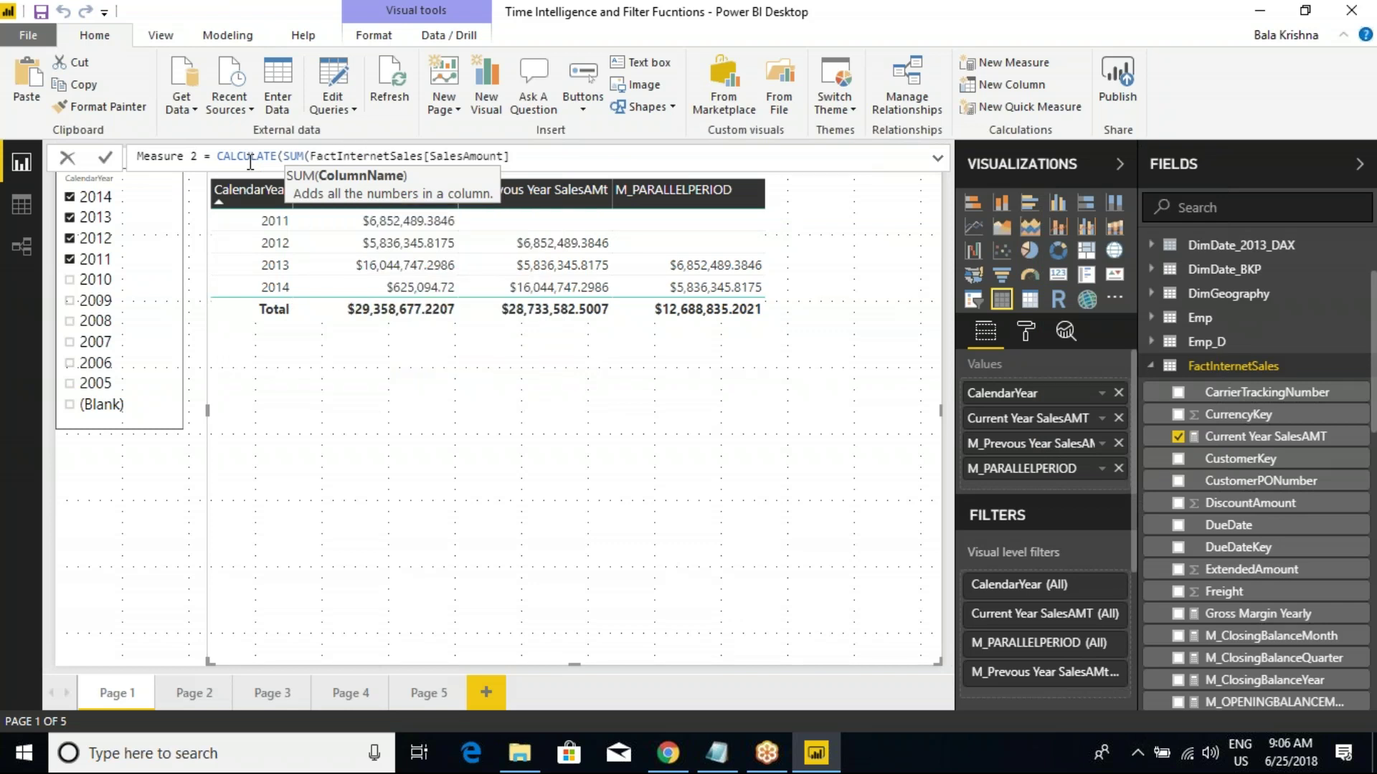
# Step: Complete the new measure with the filter PARALLELPERIOD(DimDate[FullDateAlternateKey],-1,MONTH) and commit the formula
pyautogui.write('),par')
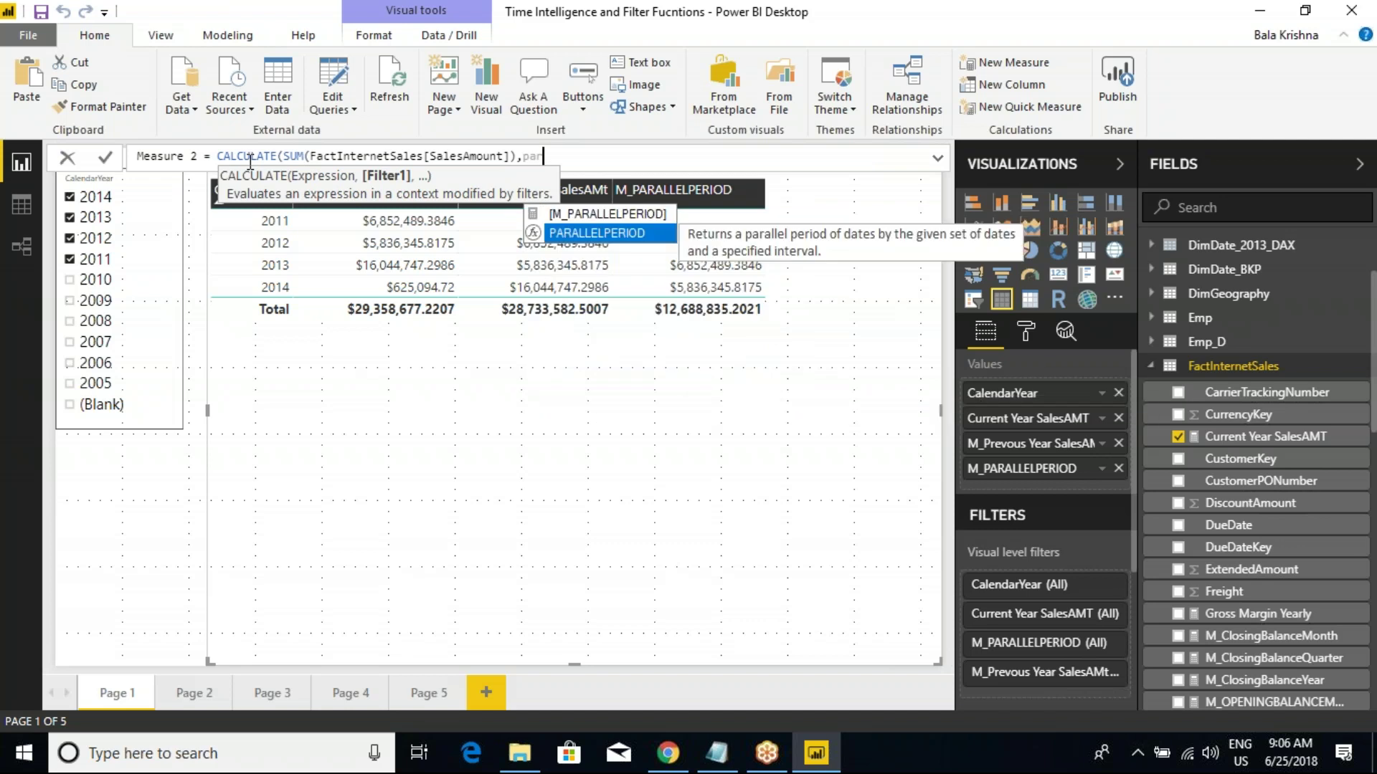
pyautogui.press('Tab')
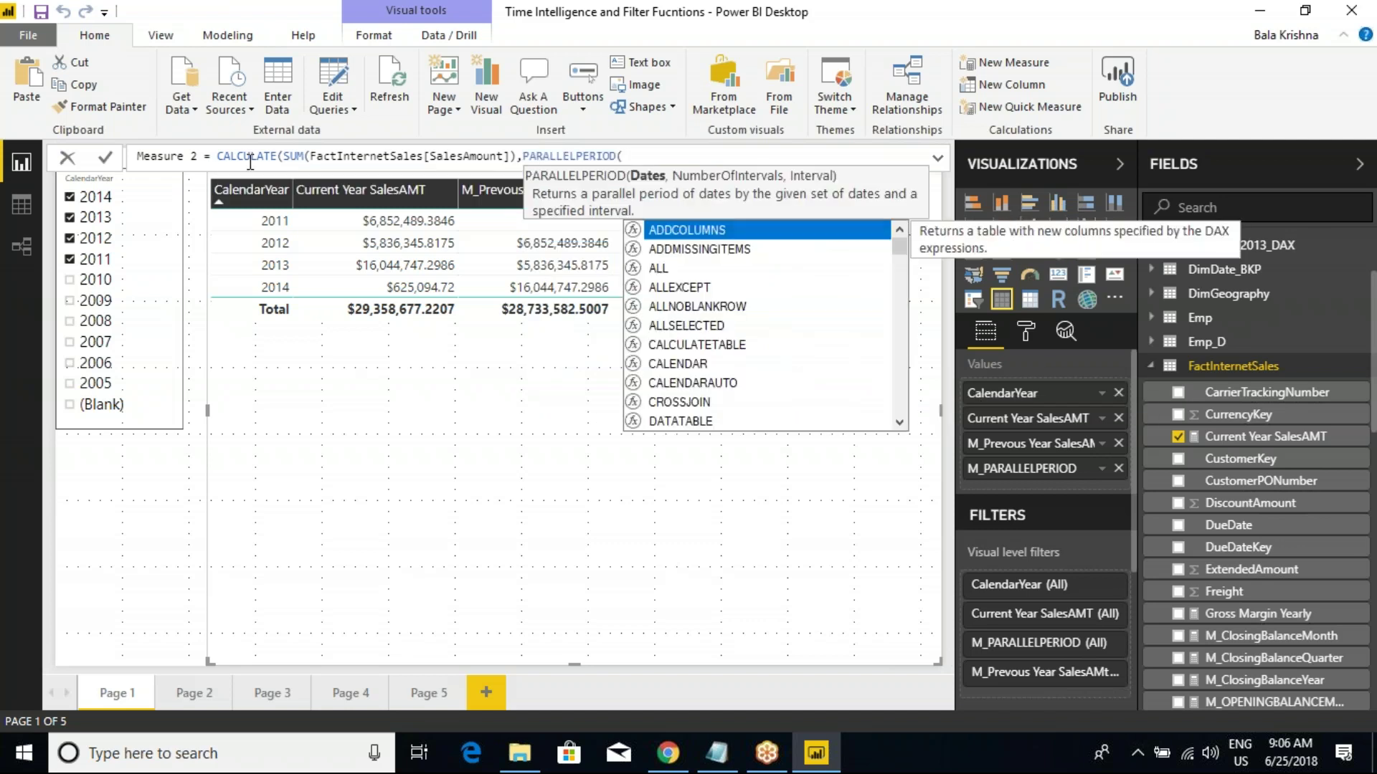
pyautogui.write('full')
pyautogui.press('Tab')
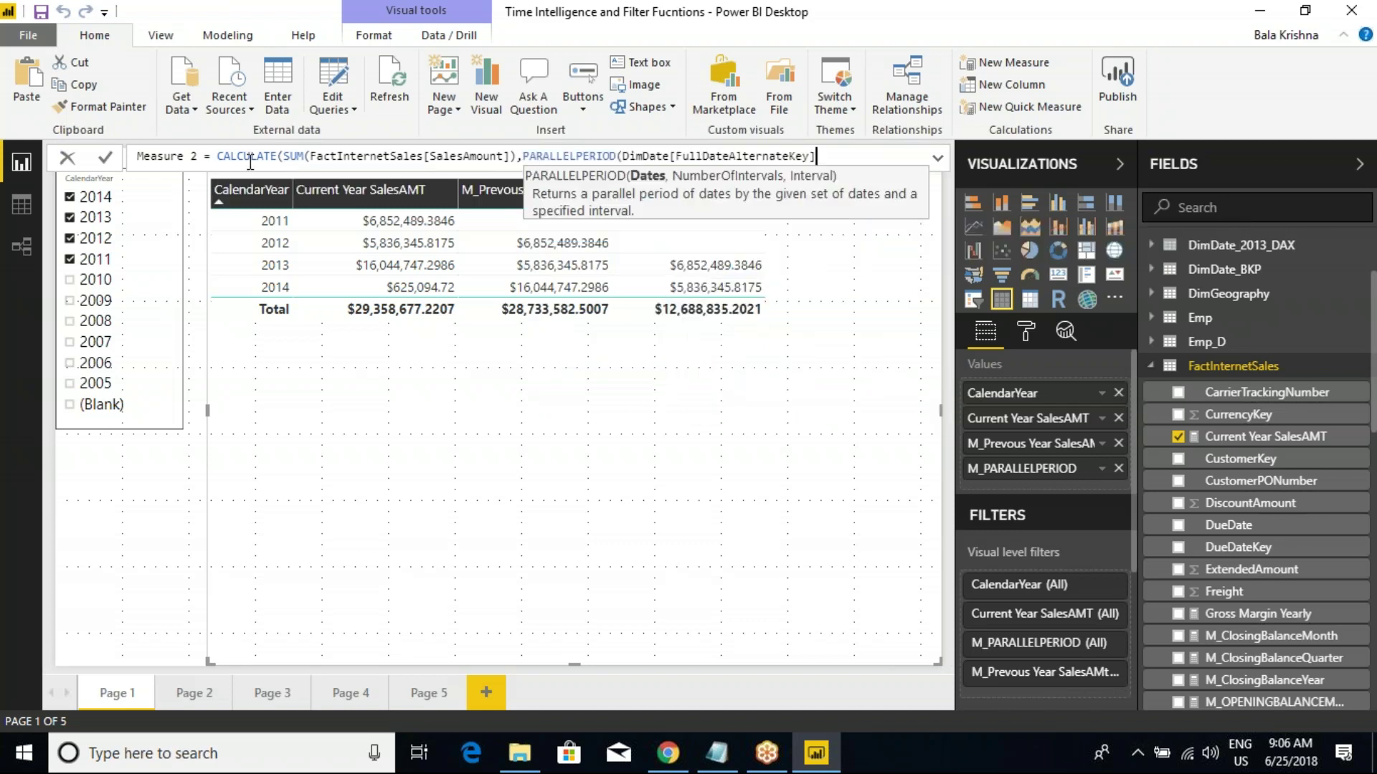
pyautogui.write(',')
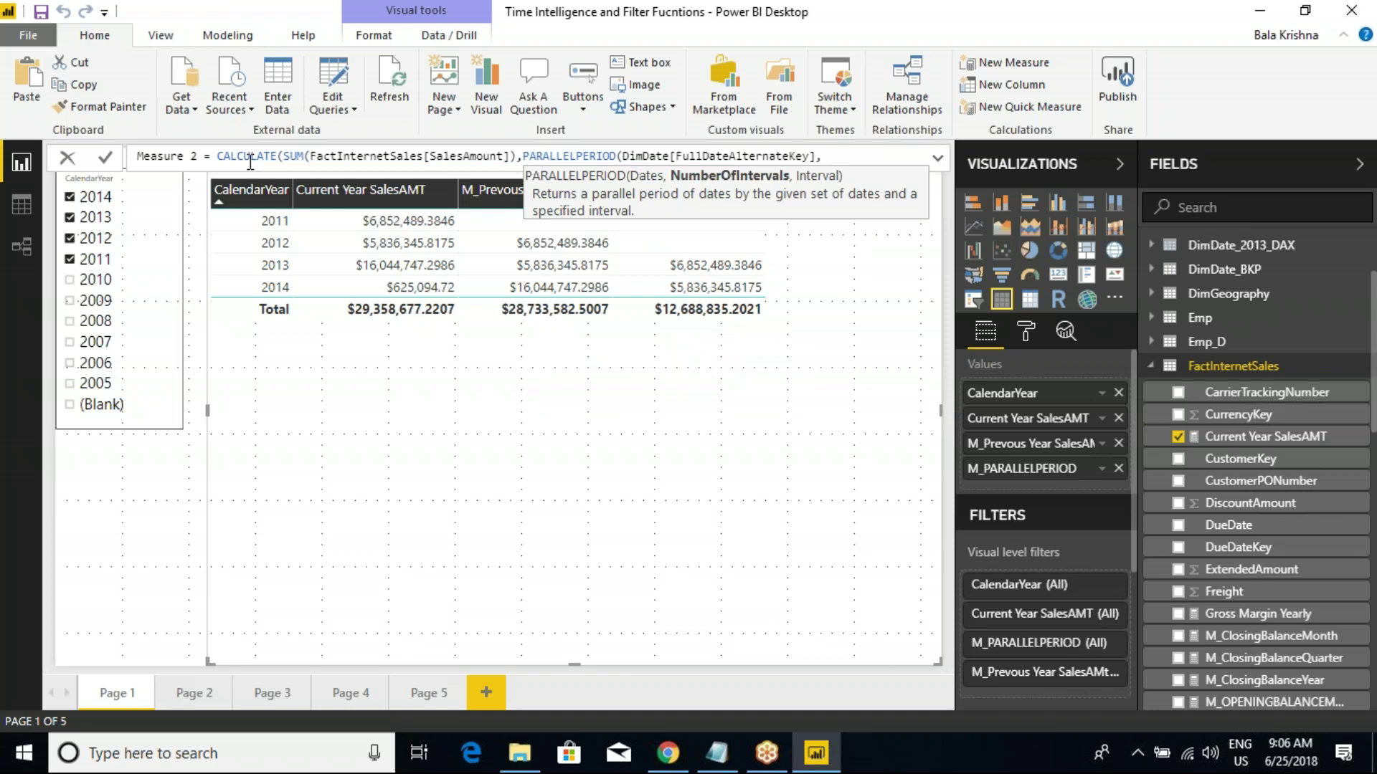
pyautogui.write('-1,')
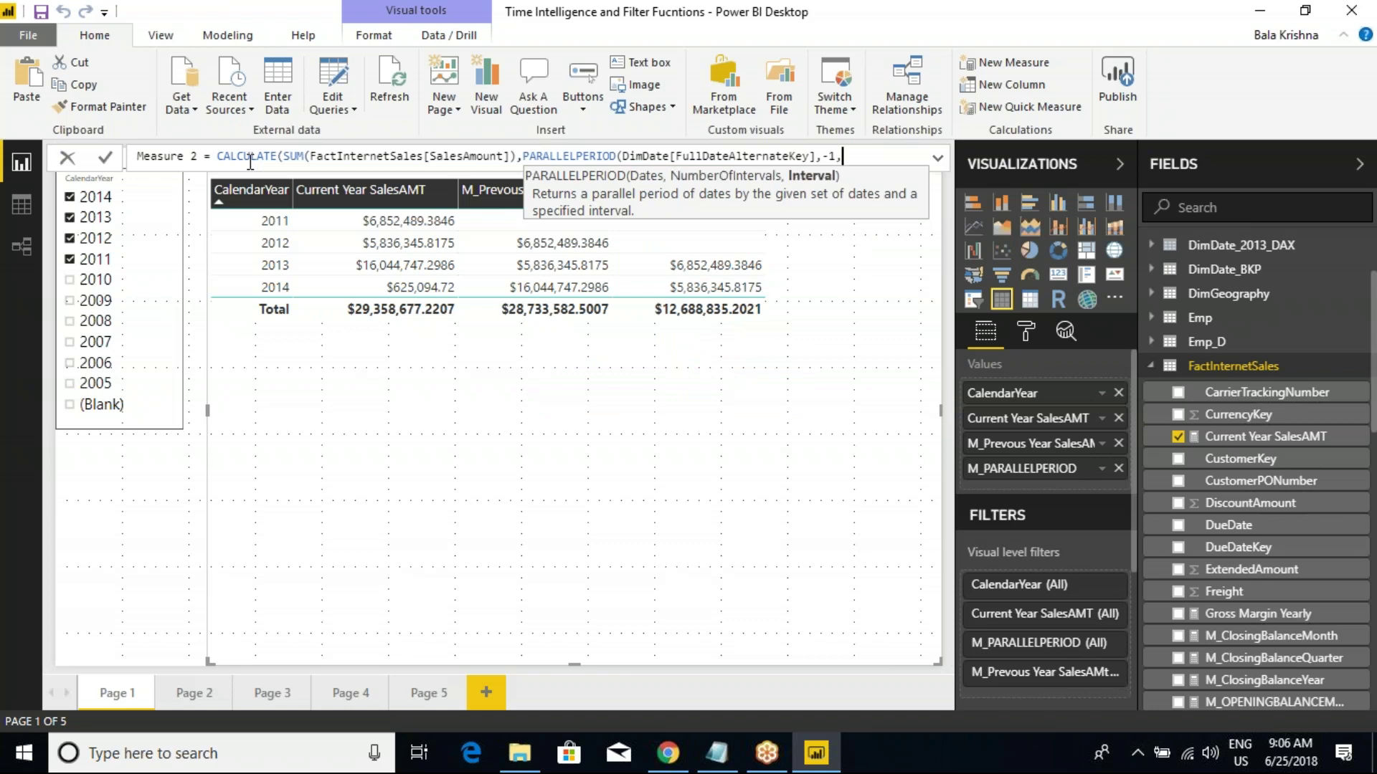
pyautogui.write('mon')
pyautogui.press('Tab')
pyautogui.write(')')
pyautogui.press('Return')
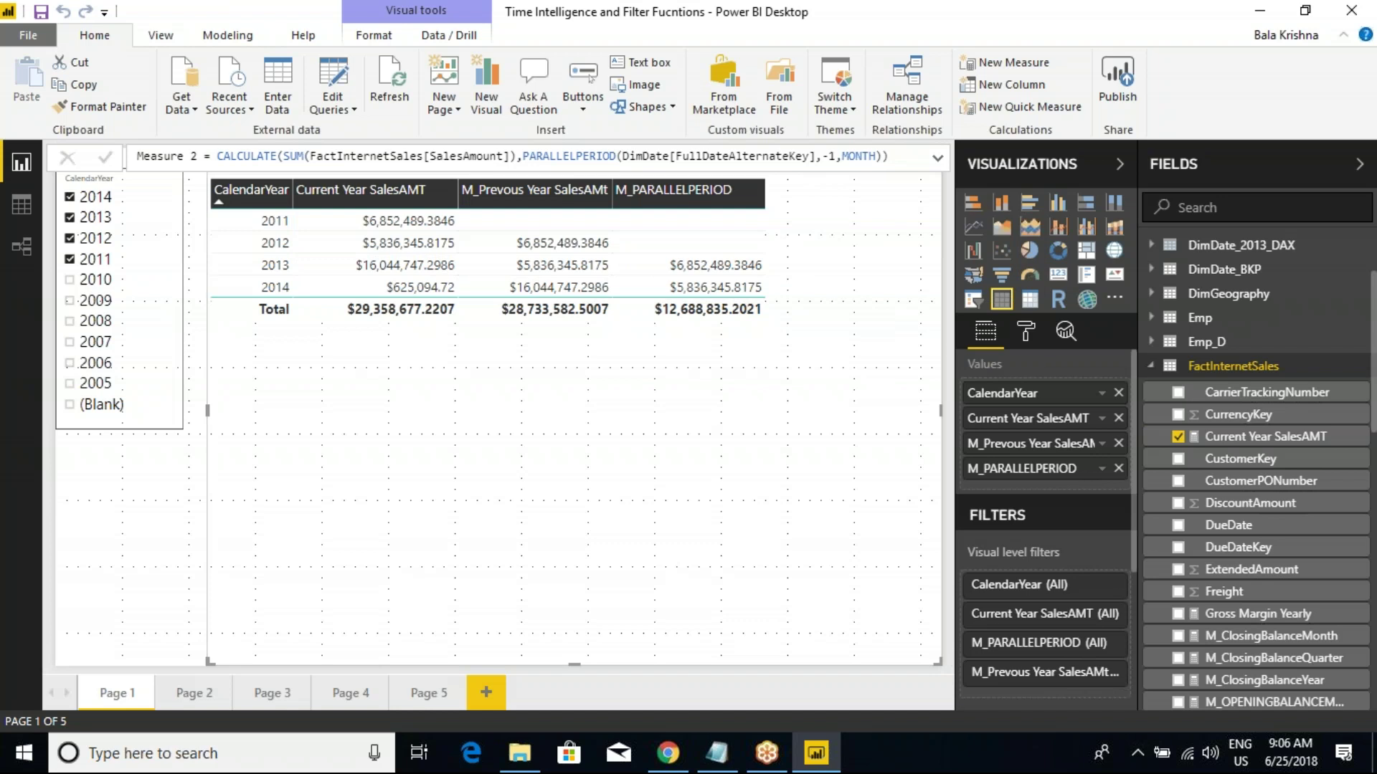
# Step: Remove M_PARALLELPERIOD and M_Prevous Year SalesAMt from the table visual and insert DimDate's EnglishMonthName after CalendarYear
pyautogui.click(1118, 468)
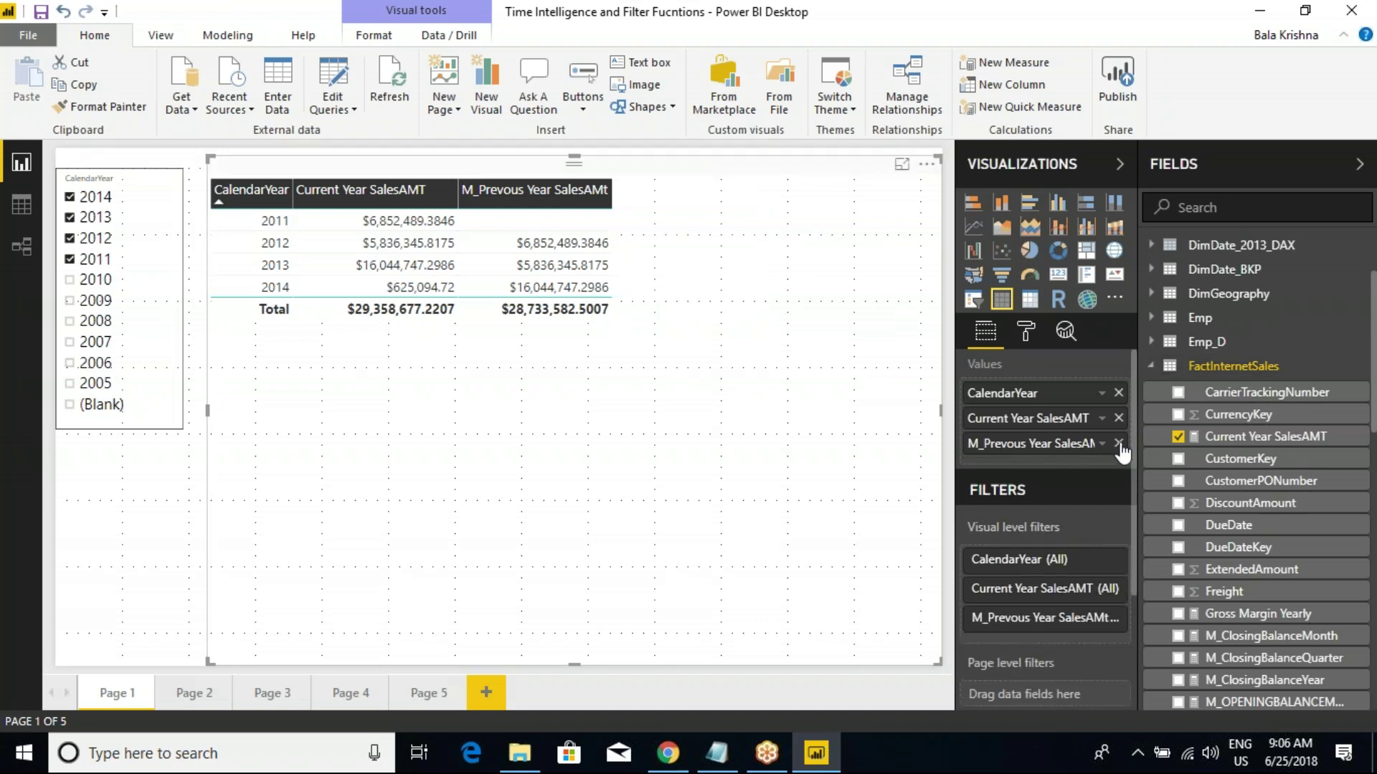
pyautogui.click(1118, 443)
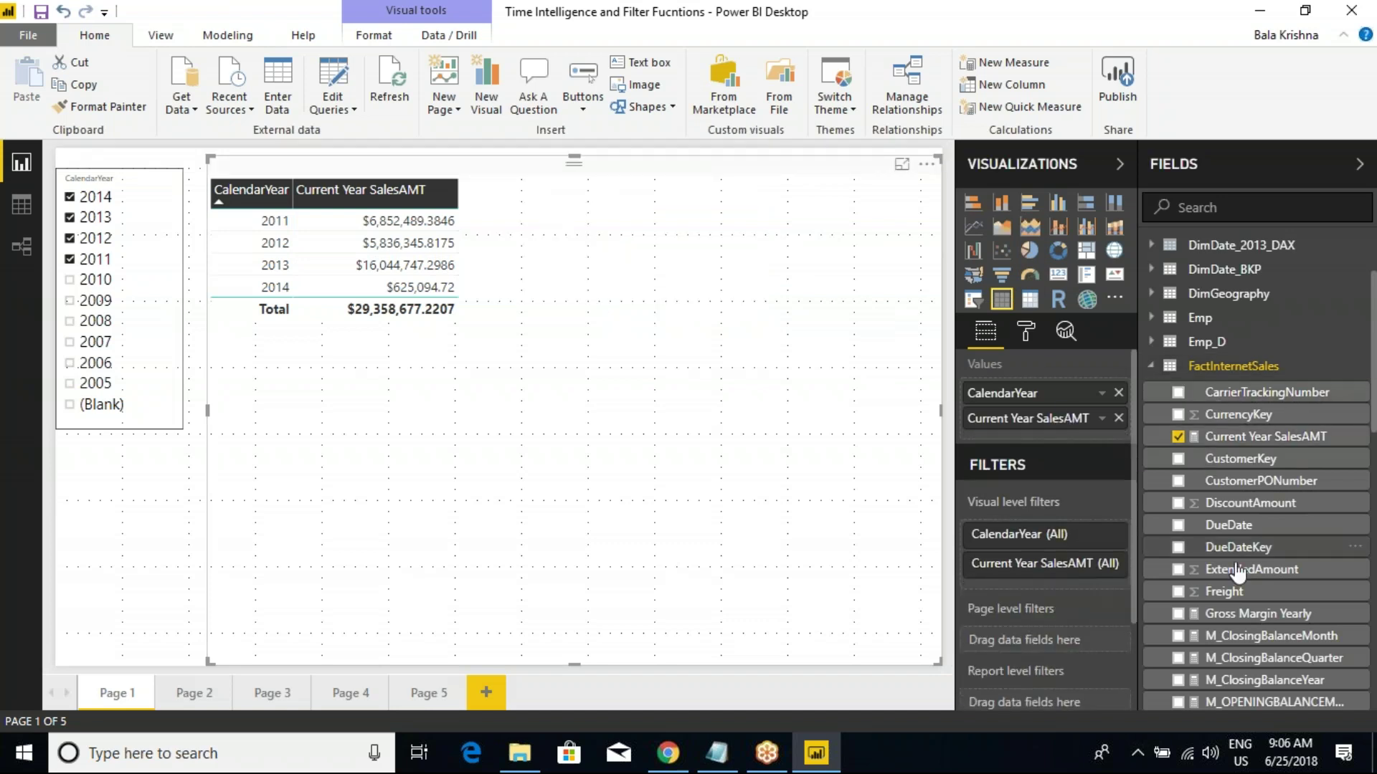
pyautogui.scroll(-3, 1229, 495)
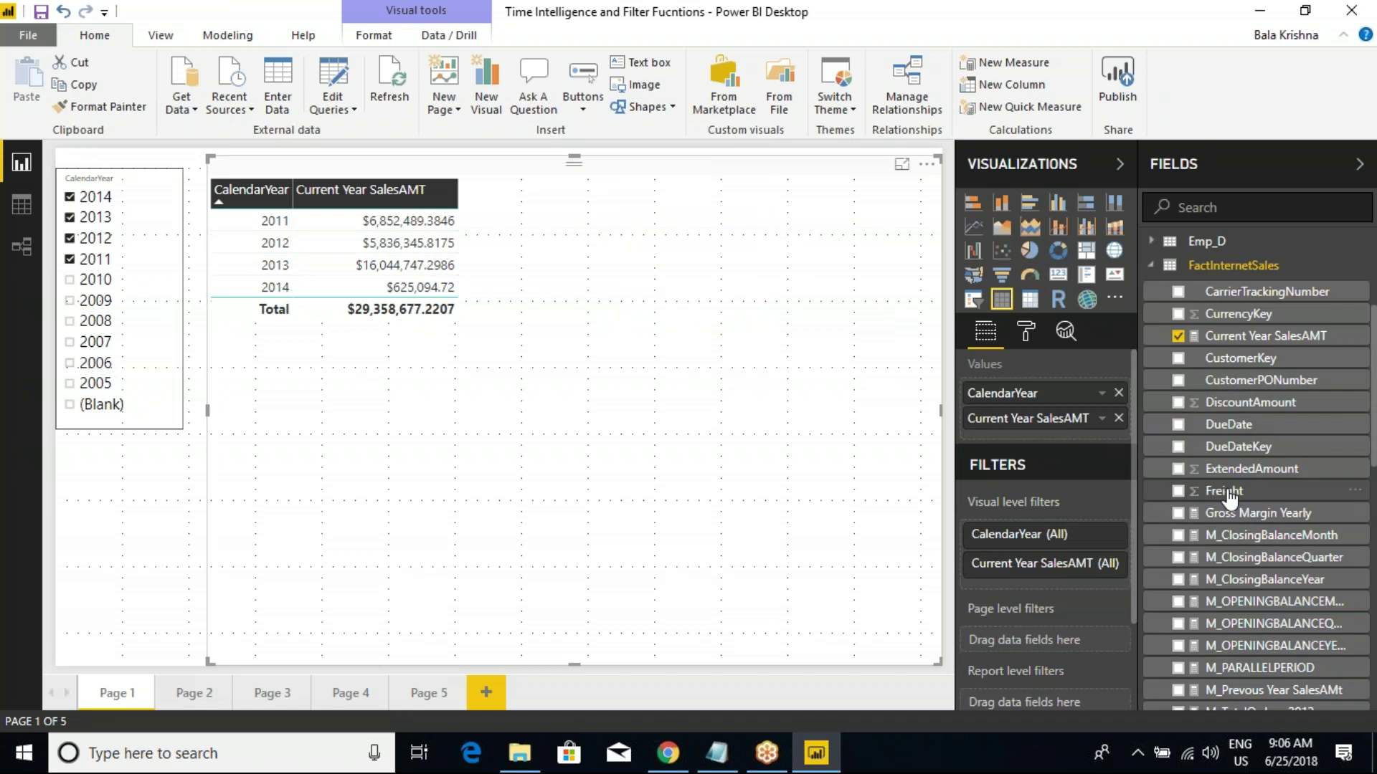
pyautogui.scroll(5, 1229, 494)
pyautogui.click(1152, 468)
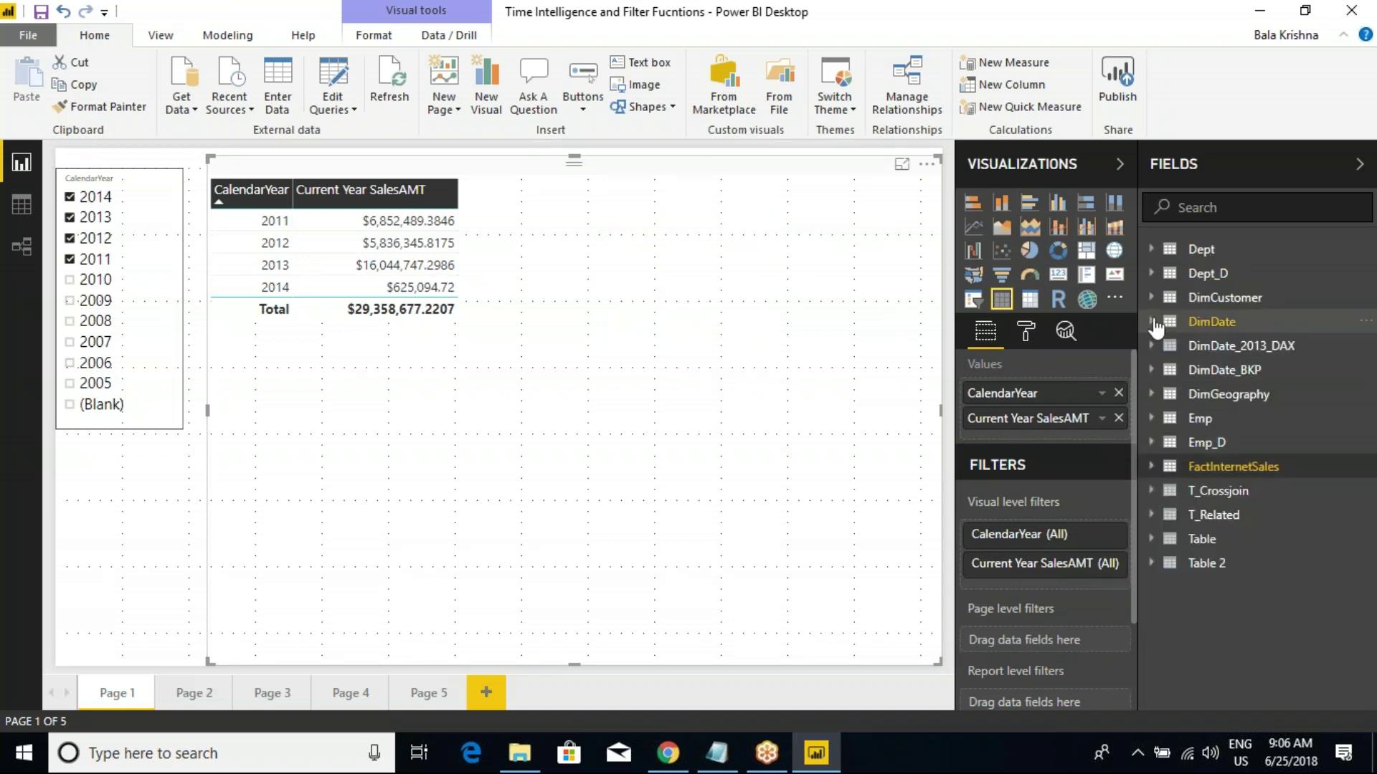
pyautogui.click(1153, 324)
pyautogui.moveTo(1256, 549); pyautogui.dragTo(968, 405)
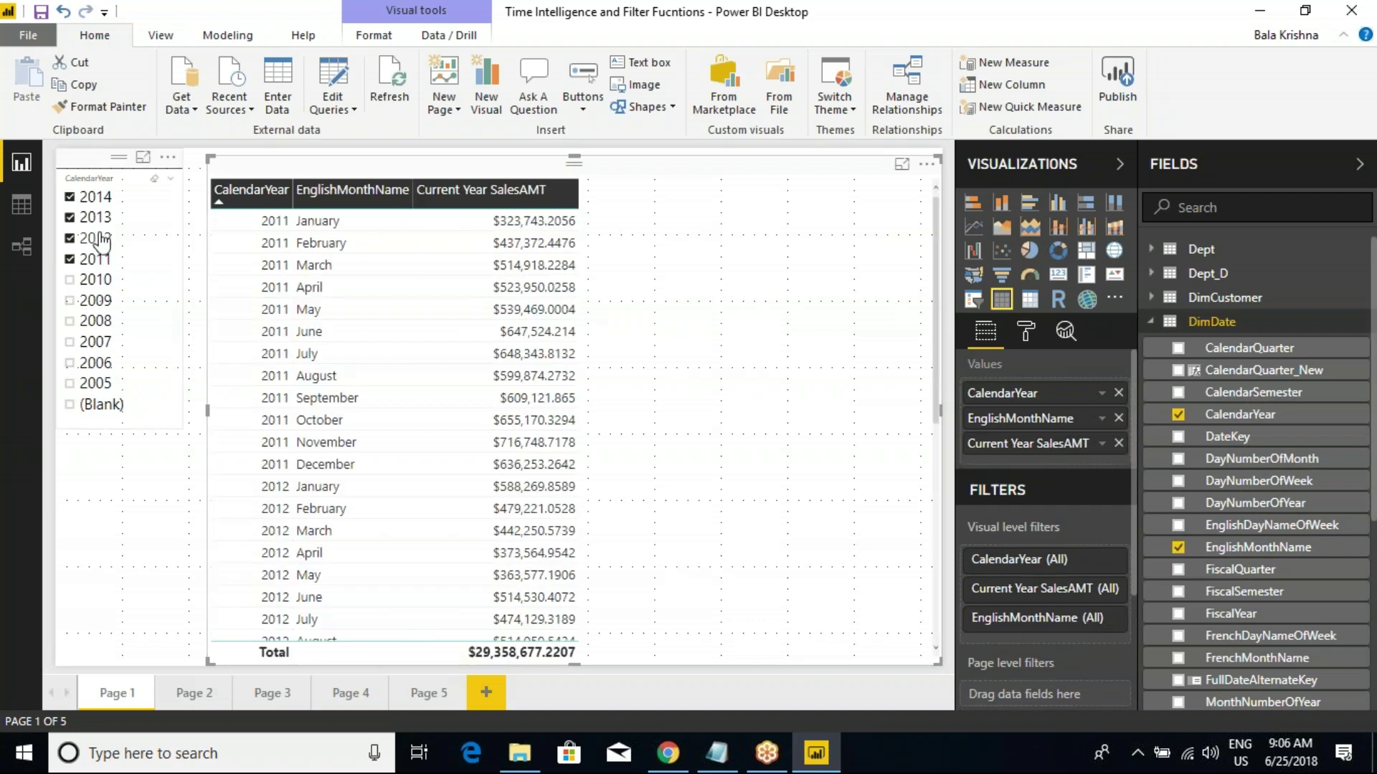
# Step: Restrict the CalendarYear slicer to 2011 only, briefly switching to 2012 to compare the monthly sales
pyautogui.click(70, 196)
pyautogui.click(70, 216)
pyautogui.click(69, 237)
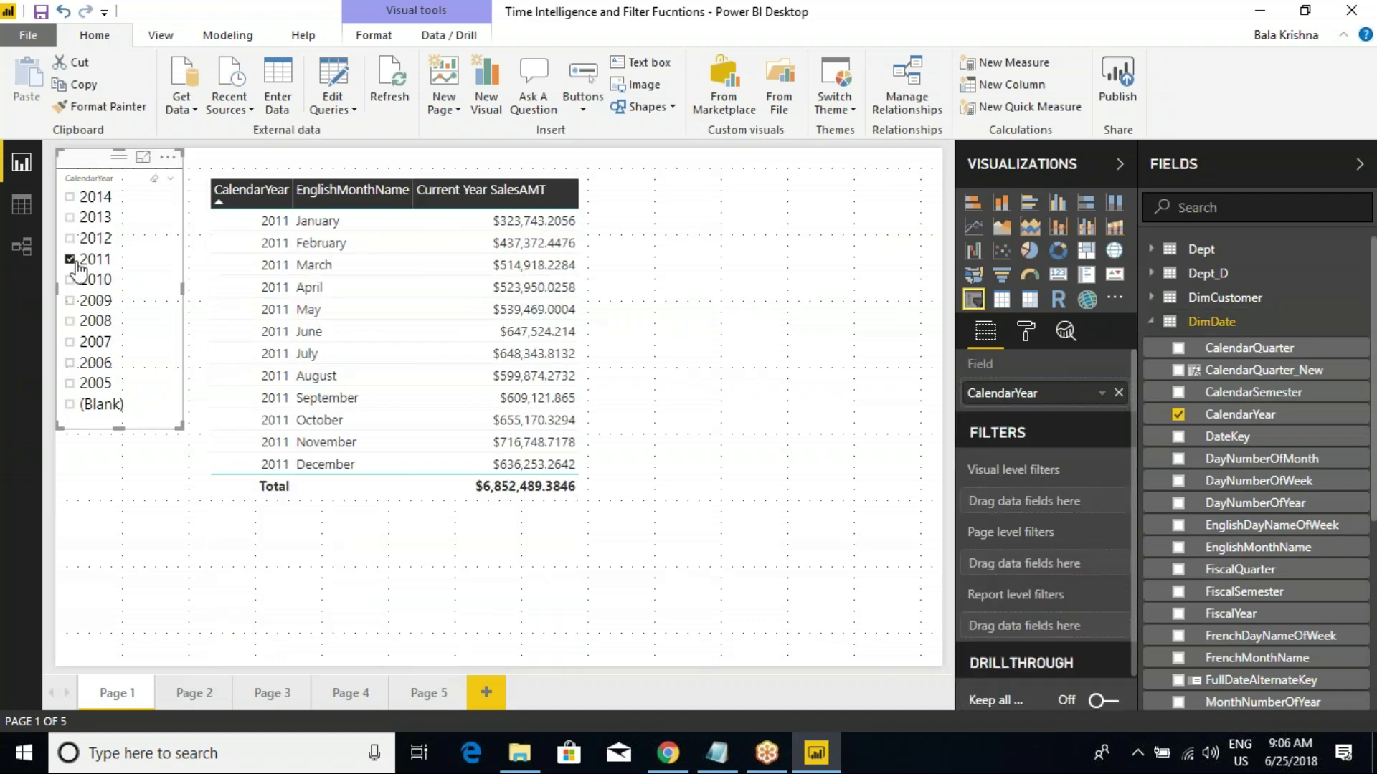
pyautogui.click(69, 238)
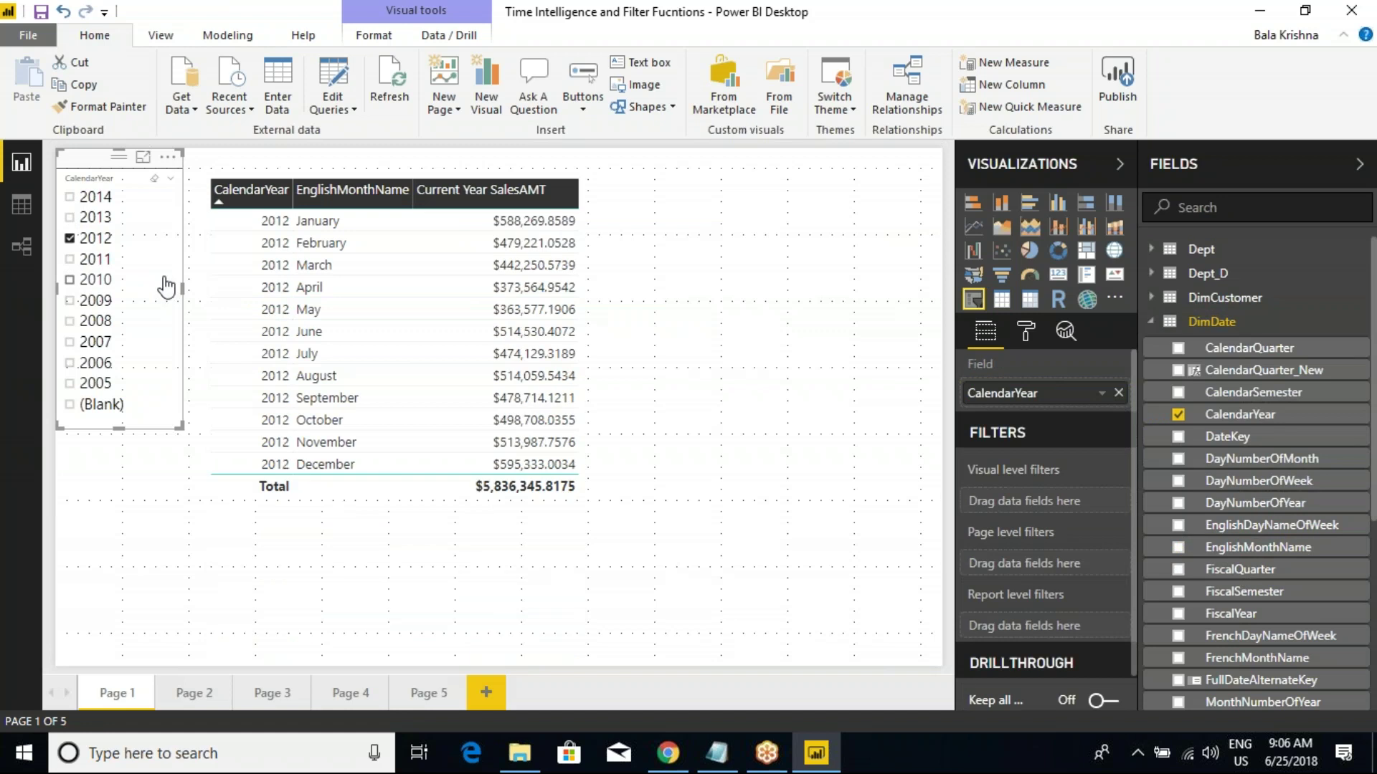
pyautogui.click(70, 258)
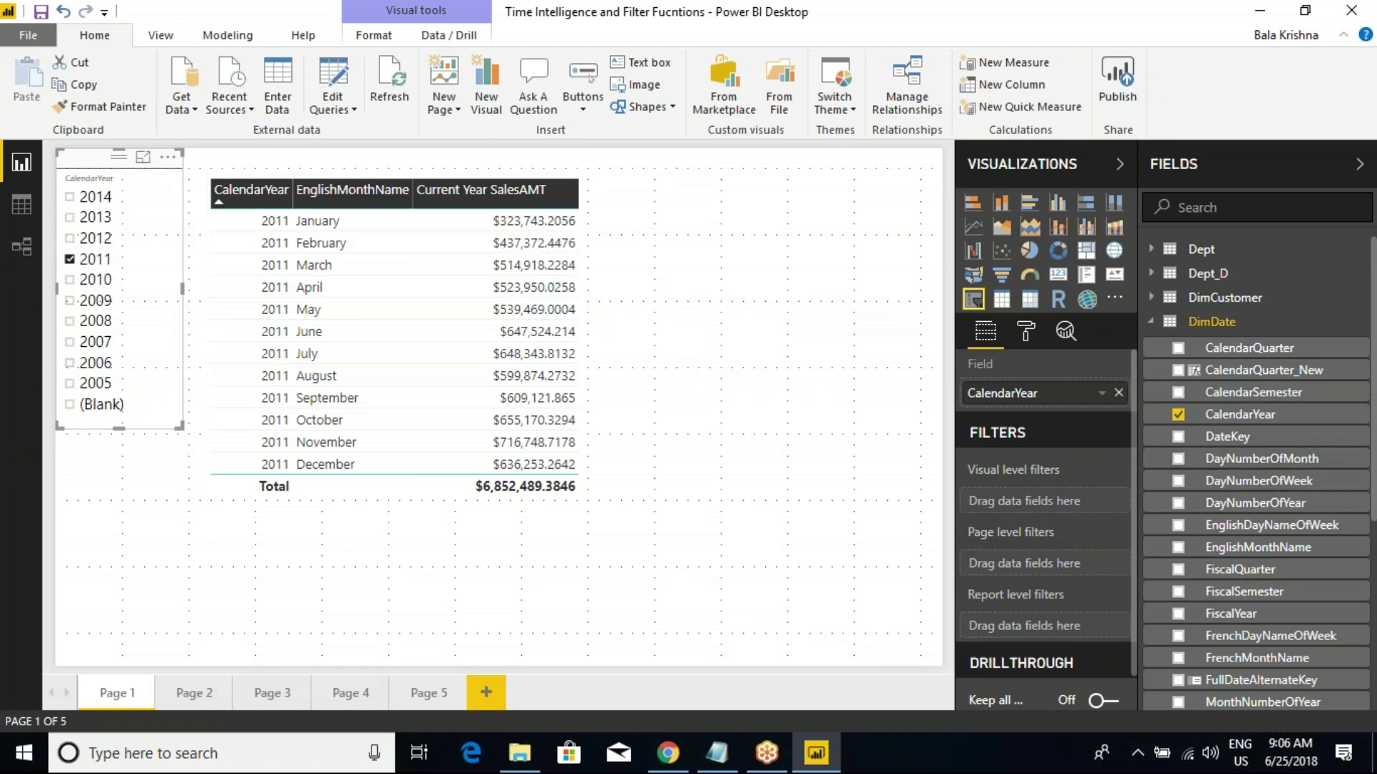
# Step: Add Measure 2 from FactInternetSales to the table visual after Current Year SalesAMT
pyautogui.click(511, 178)
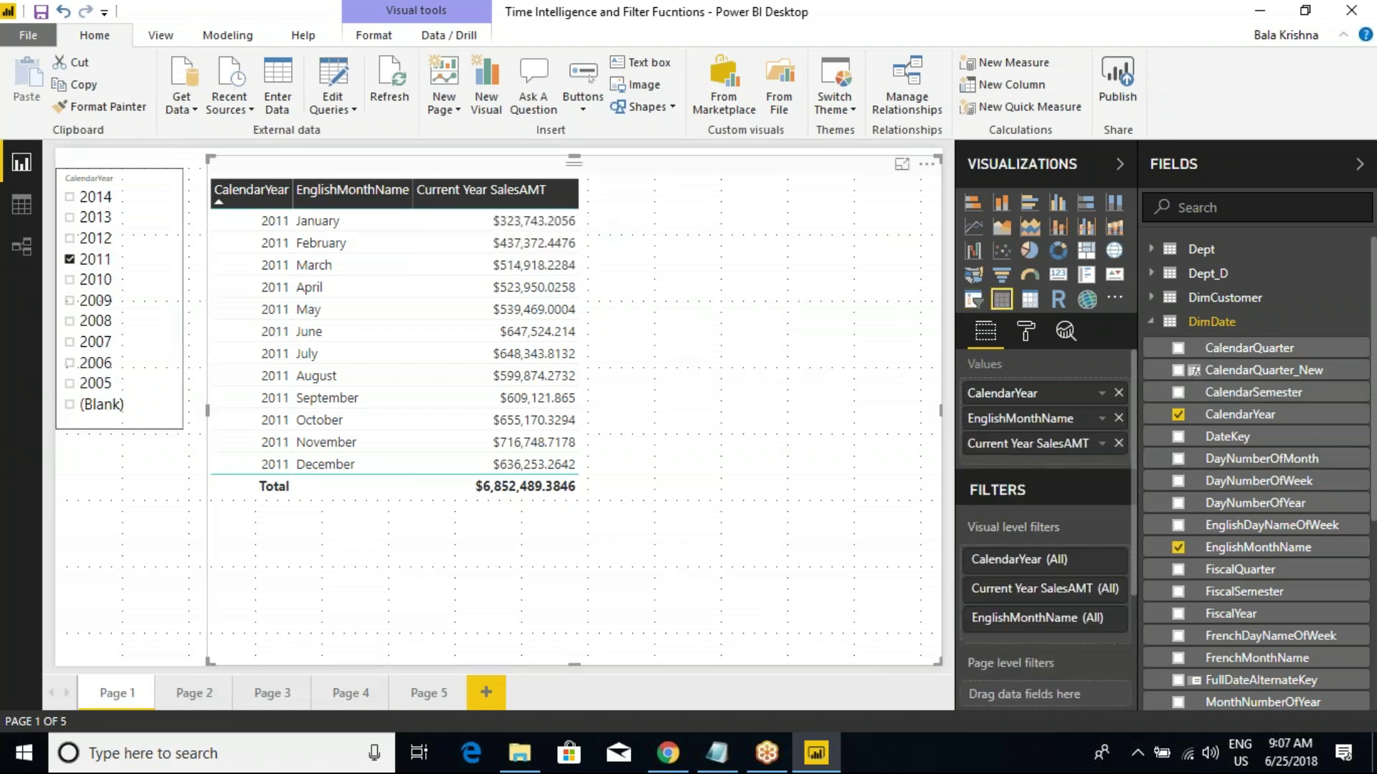
pyautogui.click(1151, 322)
pyautogui.click(1154, 467)
pyautogui.scroll(-5, 1219, 445)
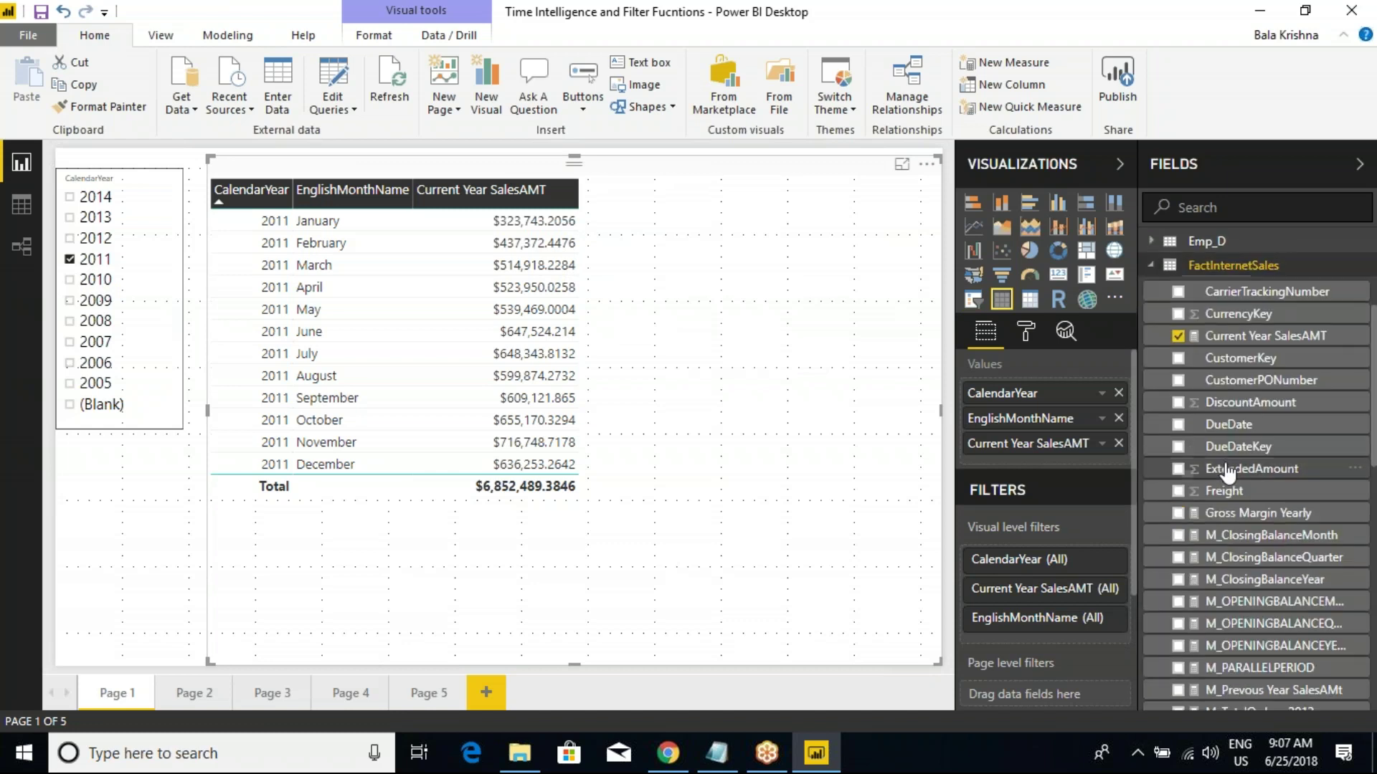
pyautogui.scroll(-1, 1228, 474)
pyautogui.moveTo(1230, 456); pyautogui.dragTo(1045, 467)
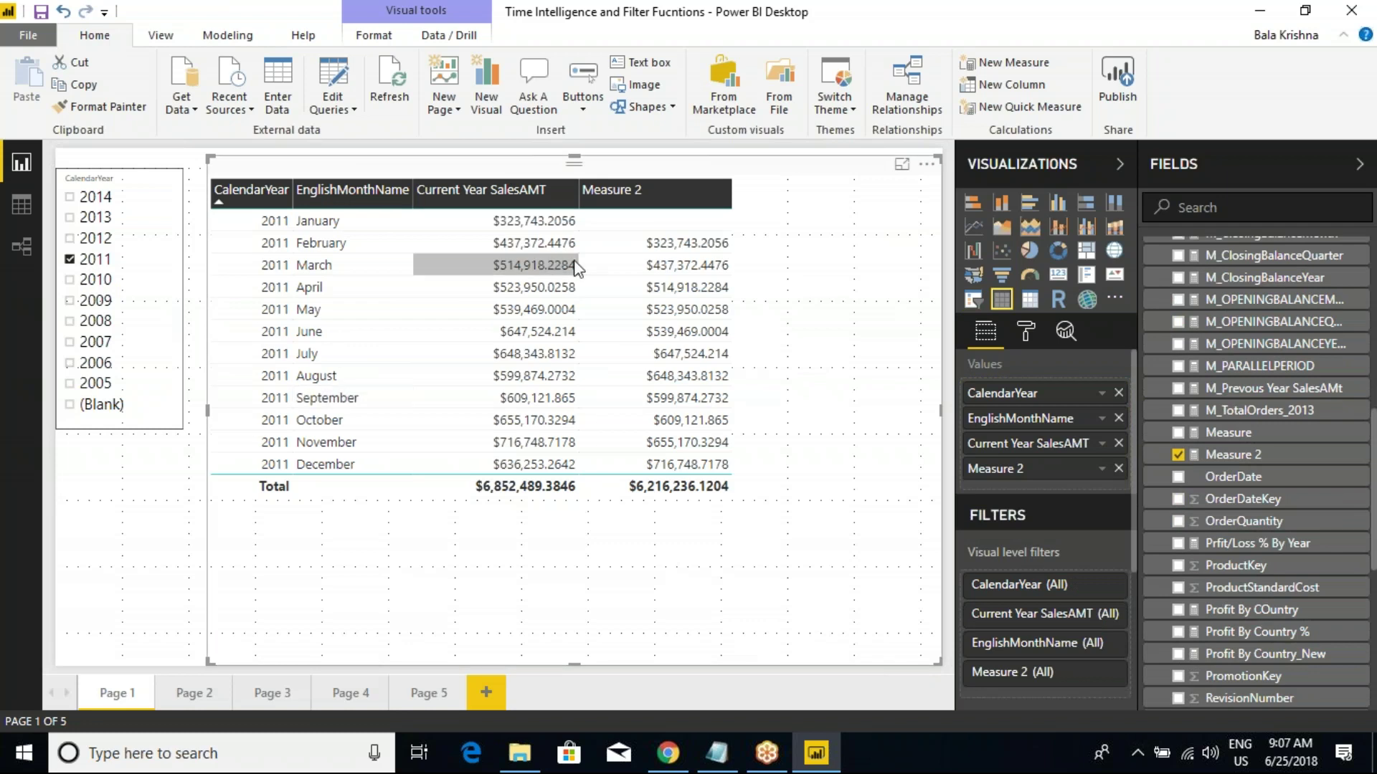
# Step: Show Measure 2's formula and compare its monthly values with Current Year SalesAMT, marking the one-month shift on screen
pyautogui.click(1234, 454)
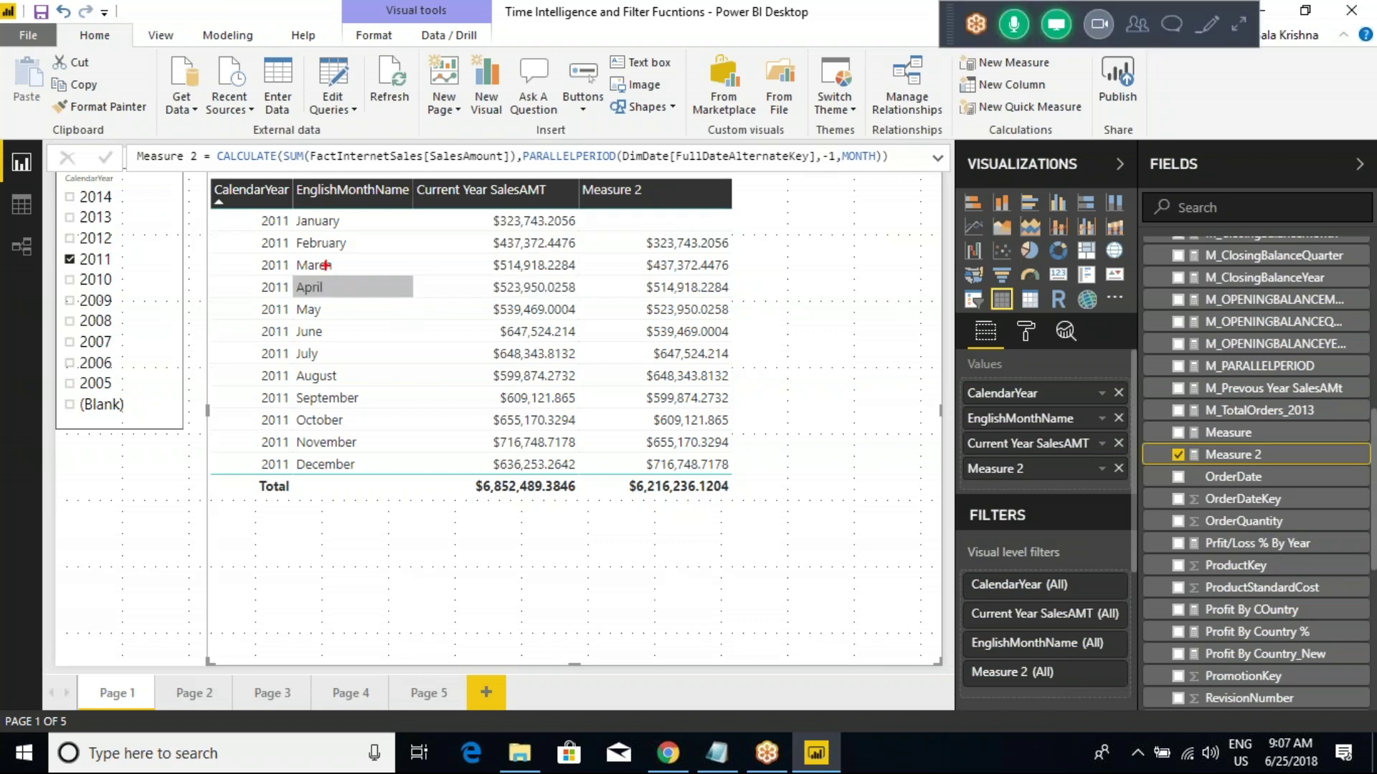
pyautogui.moveTo(290, 214); pyautogui.dragTo(461, 232)
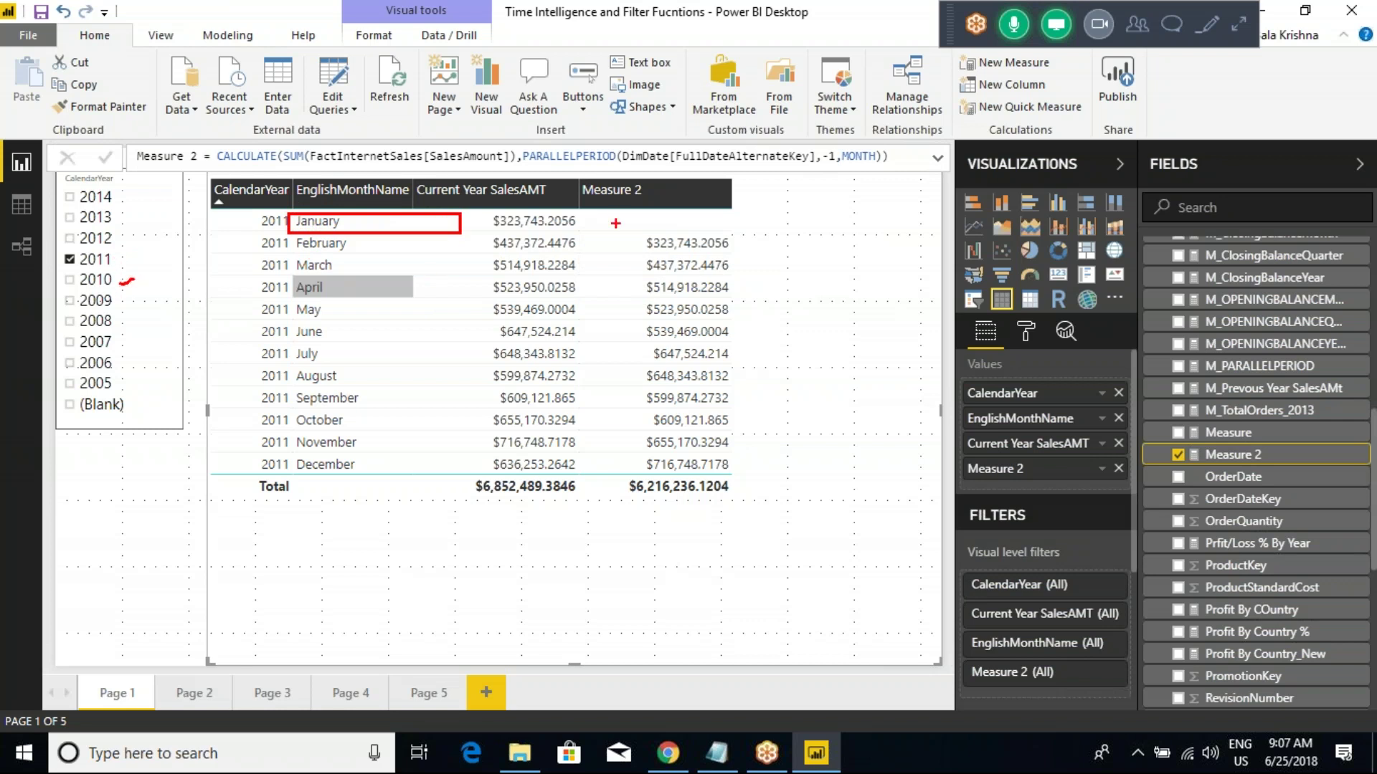
pyautogui.moveTo(618, 211); pyautogui.dragTo(723, 230)
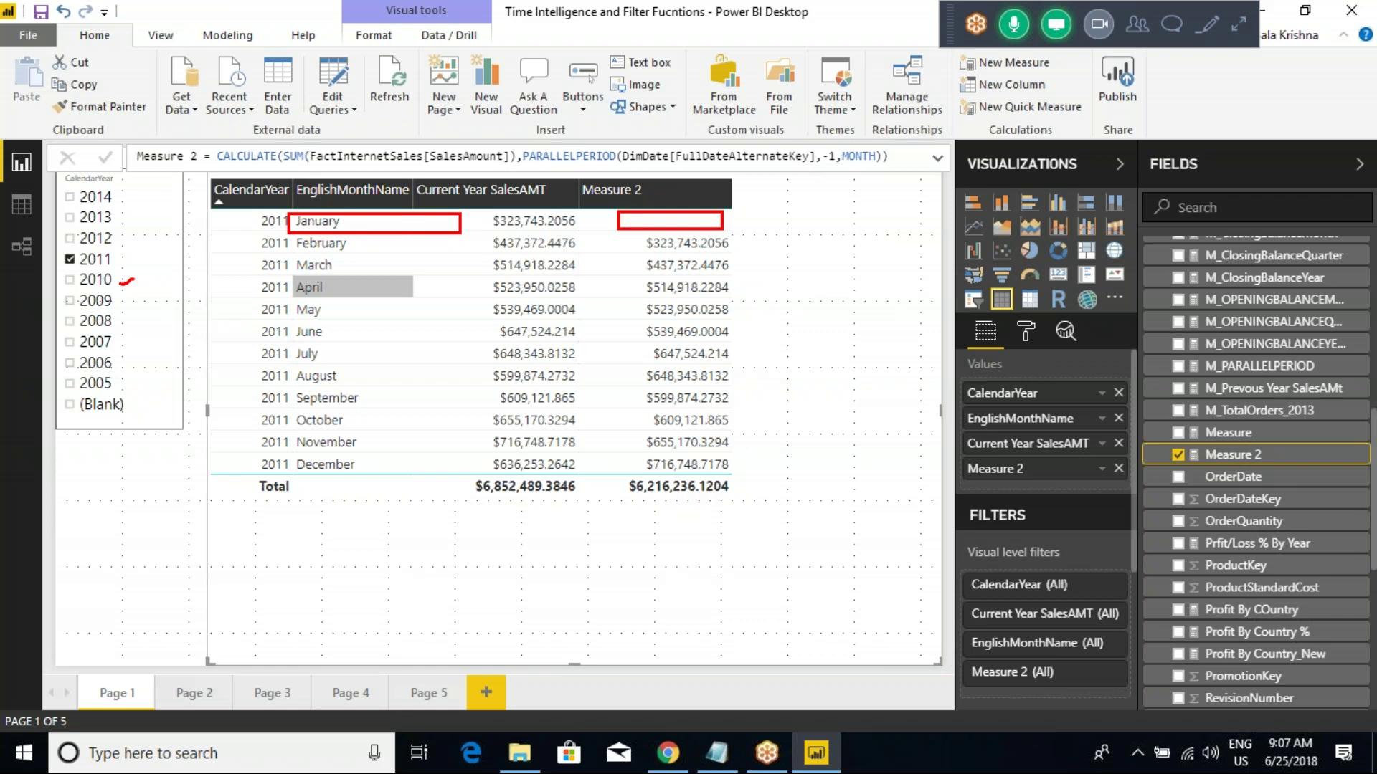
pyautogui.press('Escape')
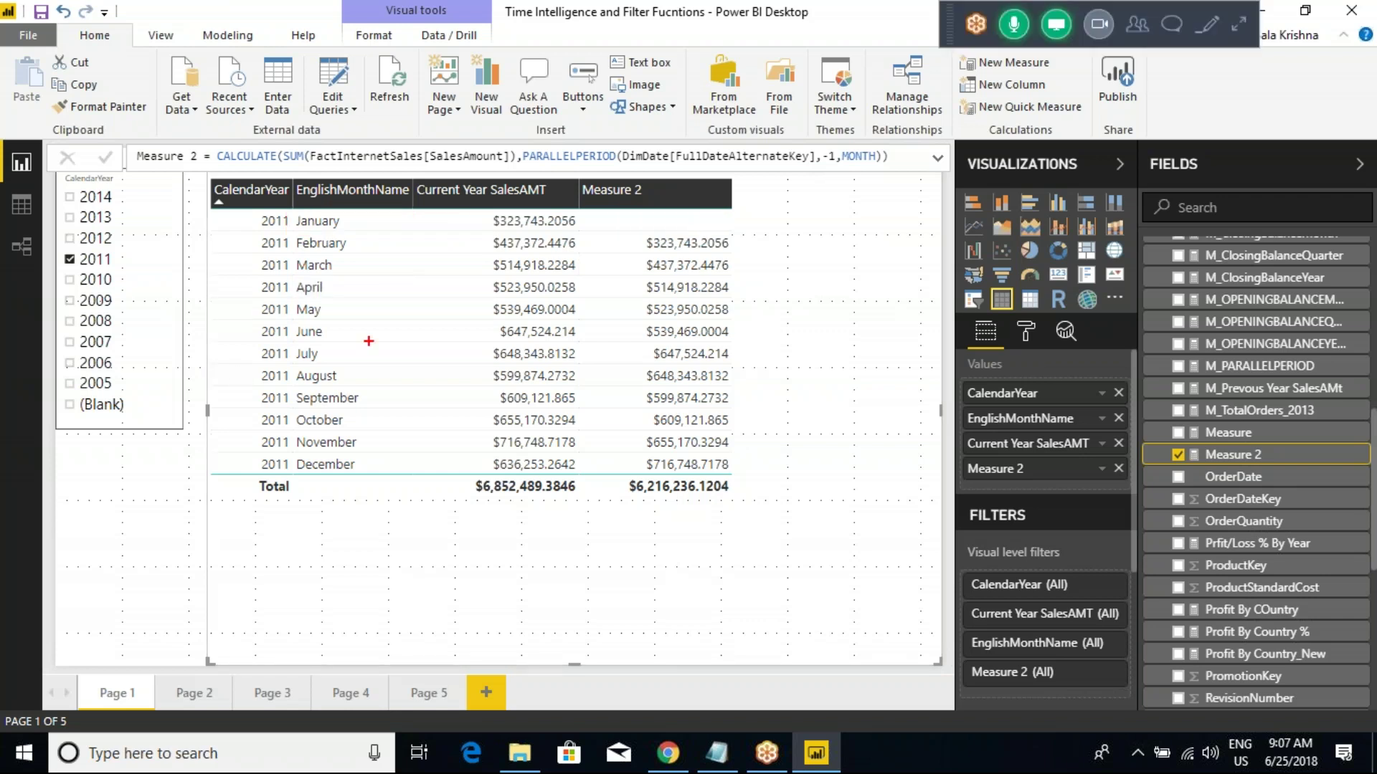
pyautogui.moveTo(581, 223)
pyautogui.mouseDown()
pyautogui.moveTo(639, 239)
pyautogui.moveTo(581, 247)
pyautogui.moveTo(642, 269)
pyautogui.moveTo(621, 278)
pyautogui.moveTo(633, 283)
pyautogui.moveTo(595, 286)
pyautogui.mouseUp()
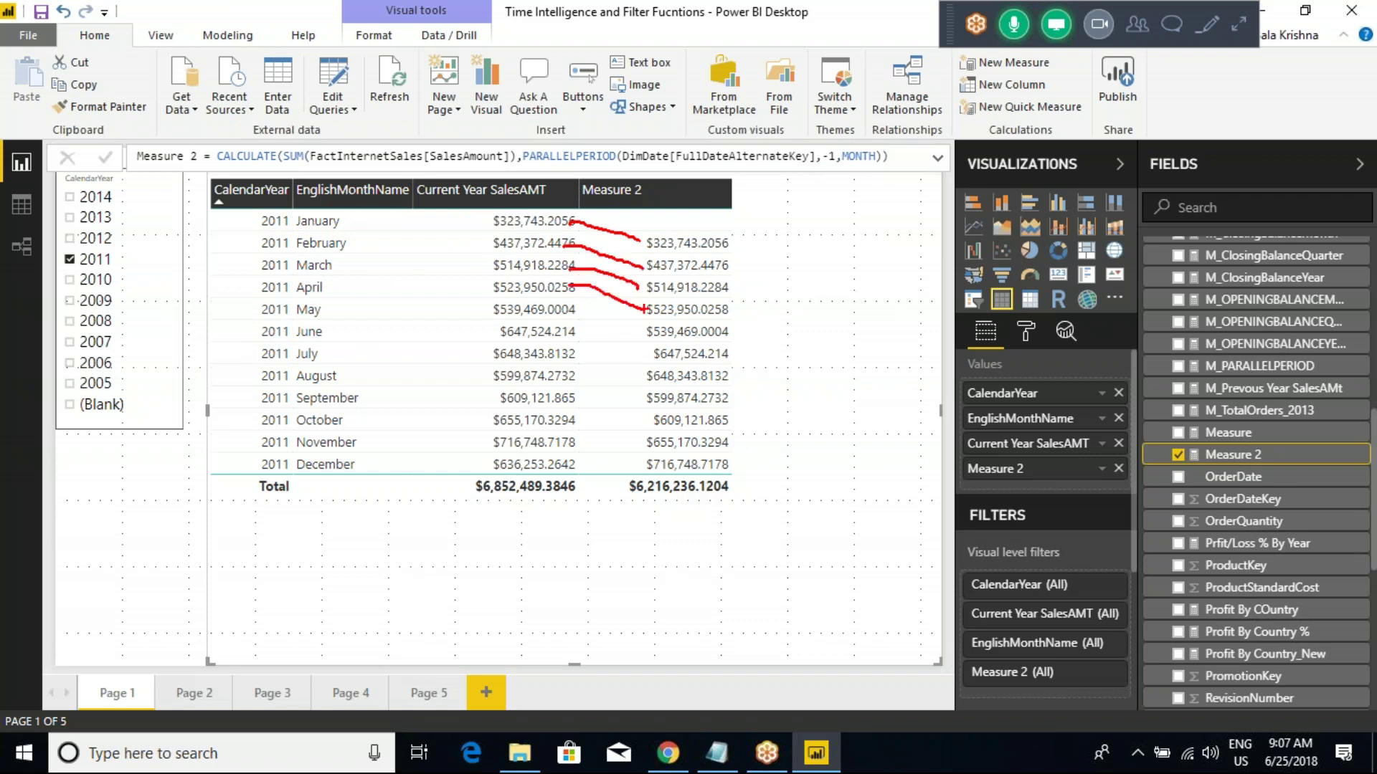
pyautogui.moveTo(571, 299); pyautogui.dragTo(650, 330)
pyautogui.moveTo(567, 332); pyautogui.dragTo(638, 346)
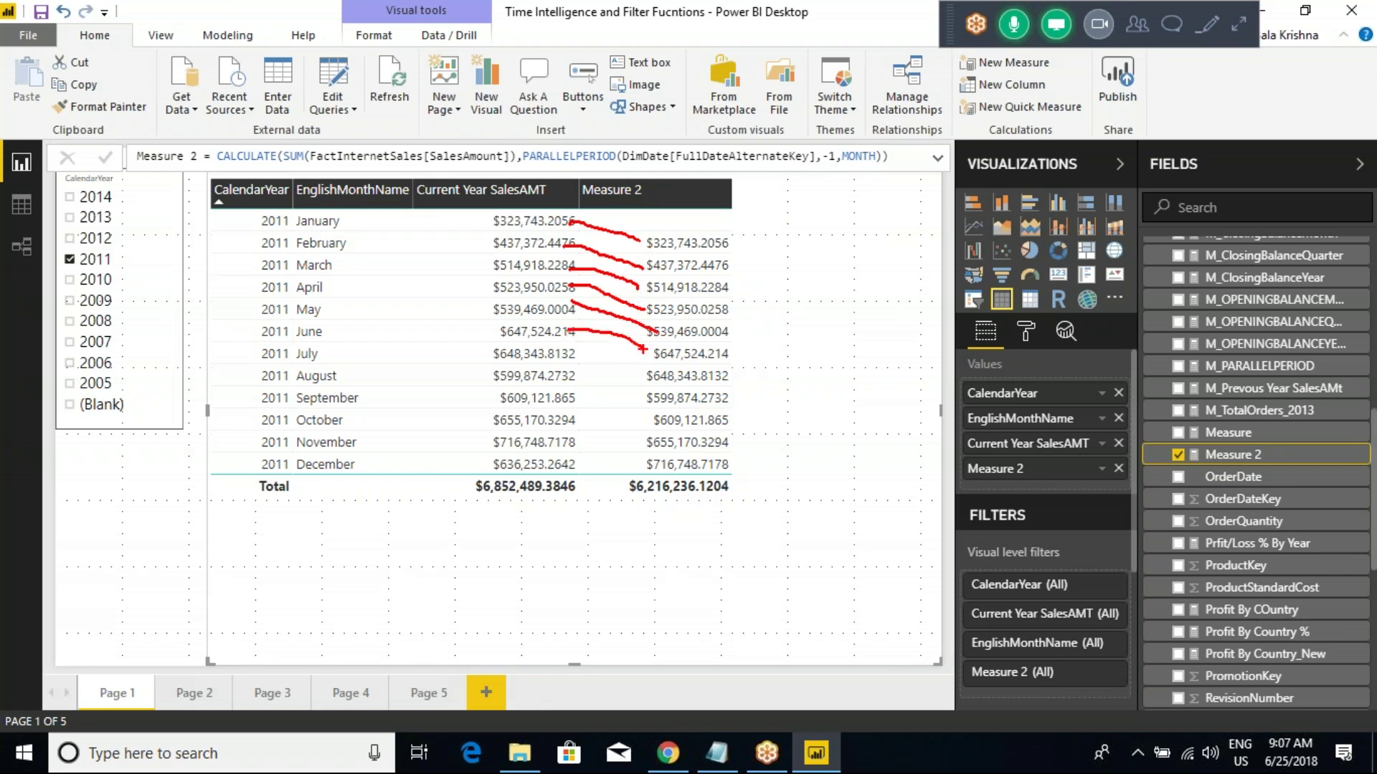
pyautogui.press('Escape')
# Step: Set the PARALLELPERIOD offset in Measure 2's formula to -3 months and commit it
pyautogui.doubleClick(853, 155)
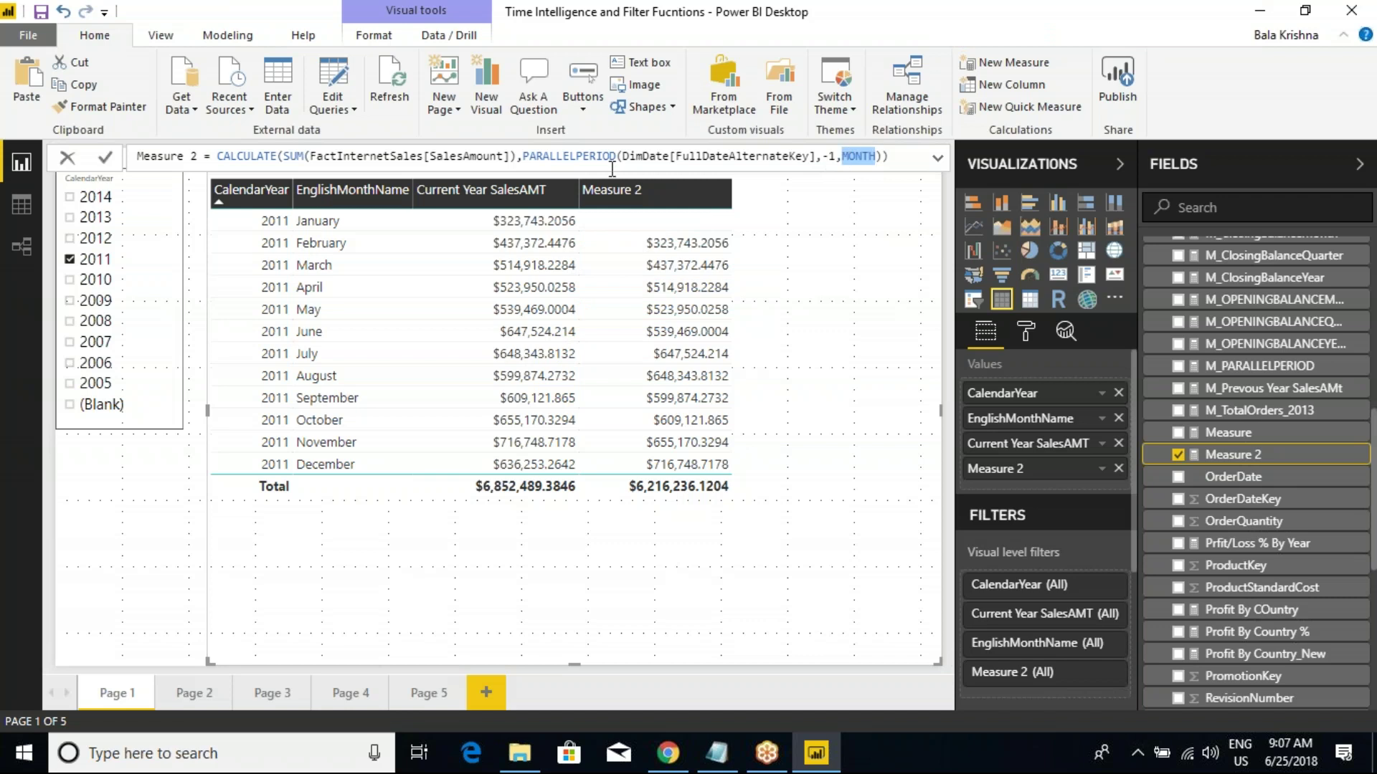
pyautogui.click(835, 155)
pyautogui.press('BackSpace')
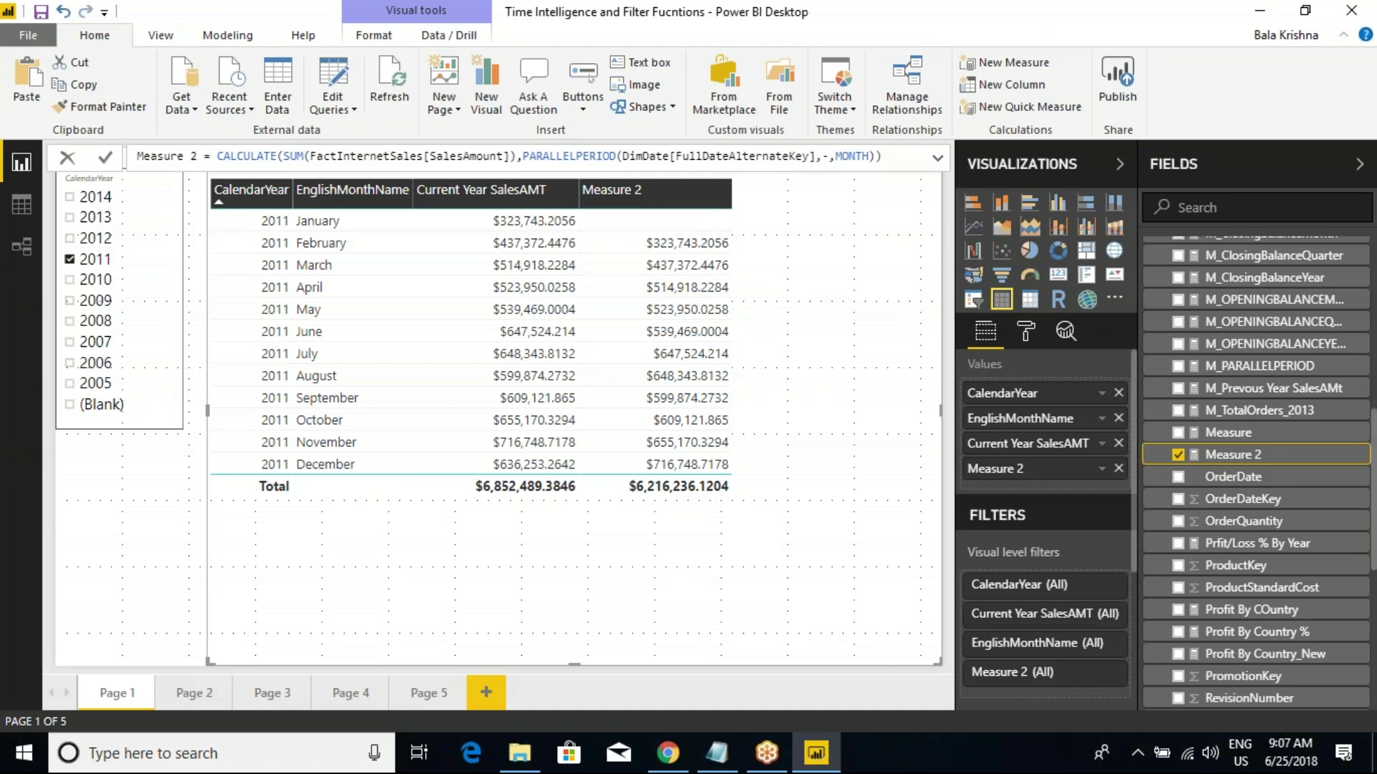
pyautogui.write('3')
pyautogui.press('Return')
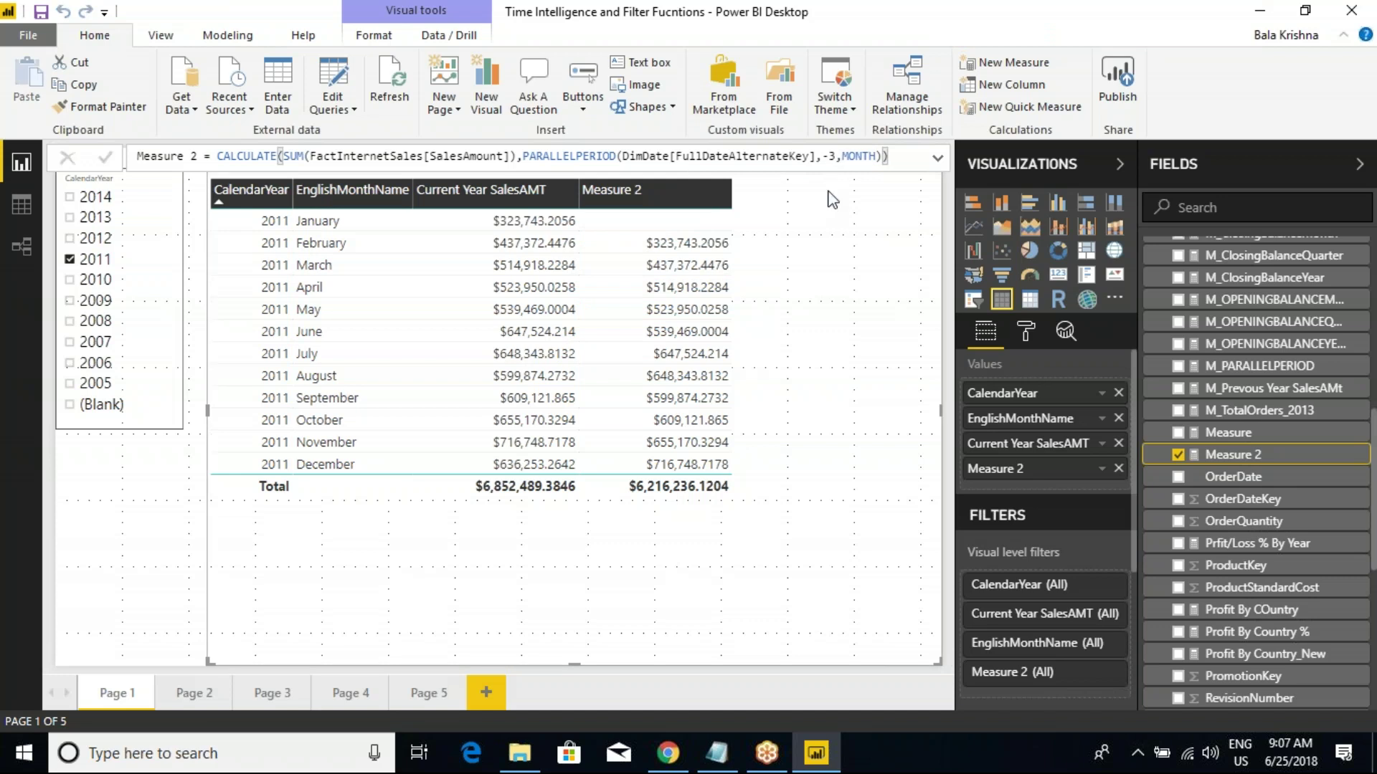
# Step: Examine the three-month shift in Measure 2 for 2011, marking January to March and the April row against January's sales
pyautogui.moveTo(634, 214); pyautogui.dragTo(726, 269)
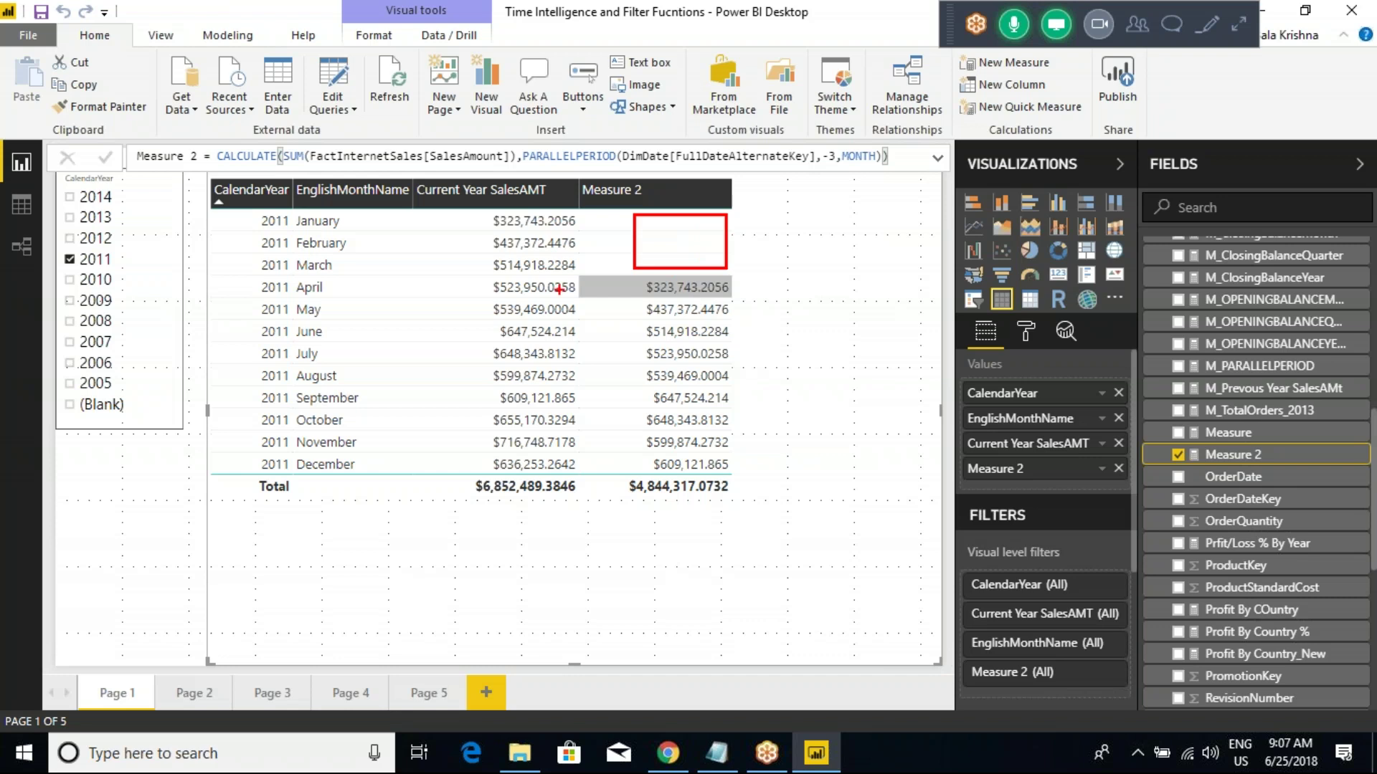
pyautogui.moveTo(287, 279)
pyautogui.mouseDown()
pyautogui.moveTo(343, 296)
pyautogui.moveTo(212, 275)
pyautogui.moveTo(229, 226)
pyautogui.moveTo(246, 233)
pyautogui.mouseUp()
pyautogui.moveTo(490, 231); pyautogui.dragTo(552, 219)
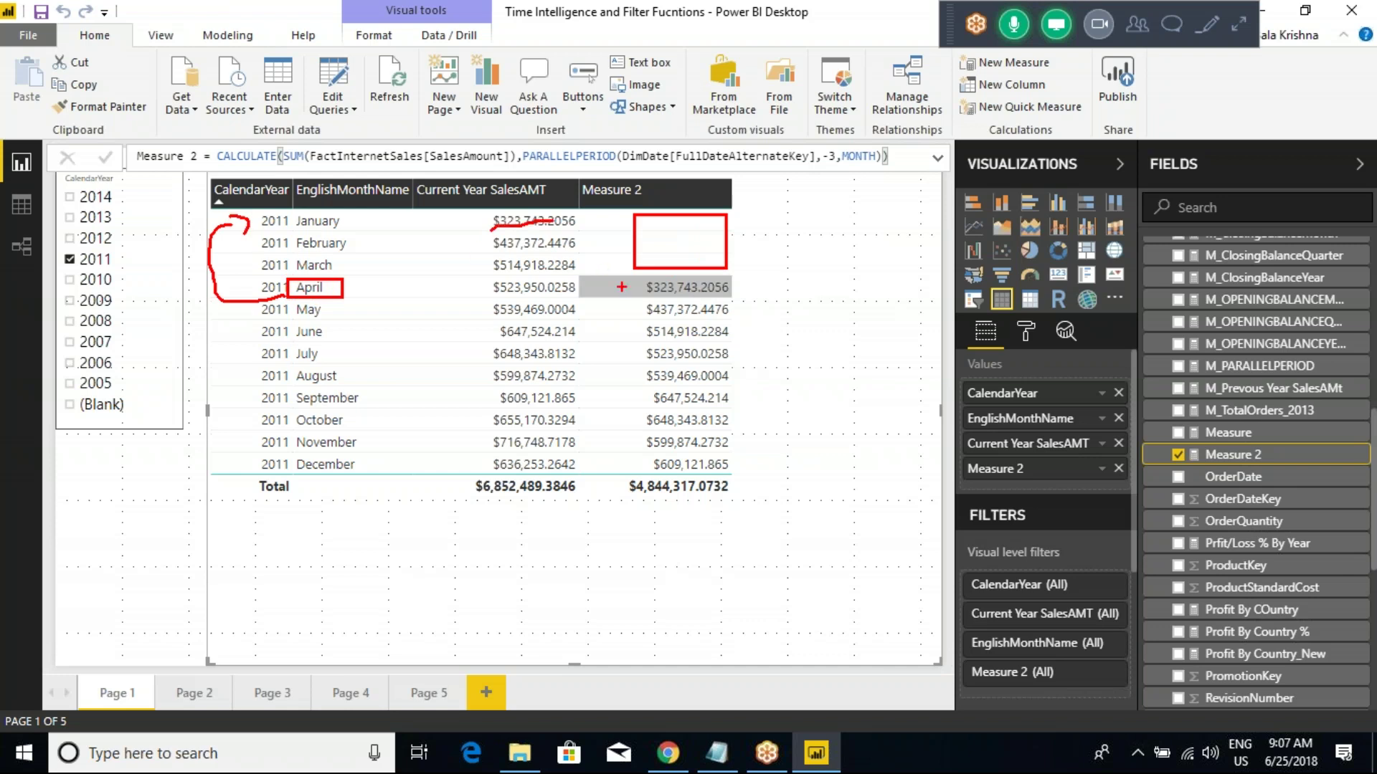
pyautogui.moveTo(636, 295); pyautogui.dragTo(690, 291)
pyautogui.press('Escape')
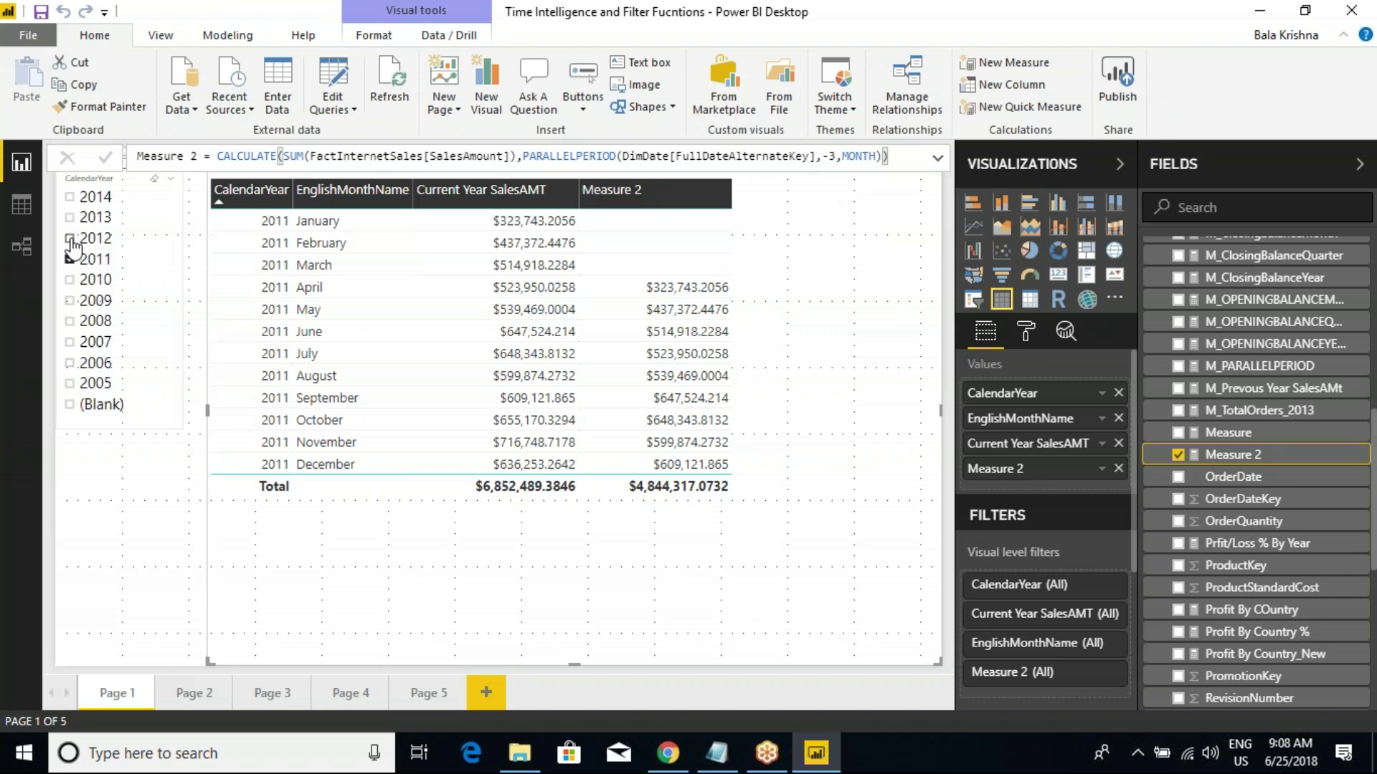
pyautogui.moveTo(48, 228)
pyautogui.mouseDown()
pyautogui.moveTo(124, 245)
pyautogui.moveTo(85, 275)
pyautogui.mouseUp()
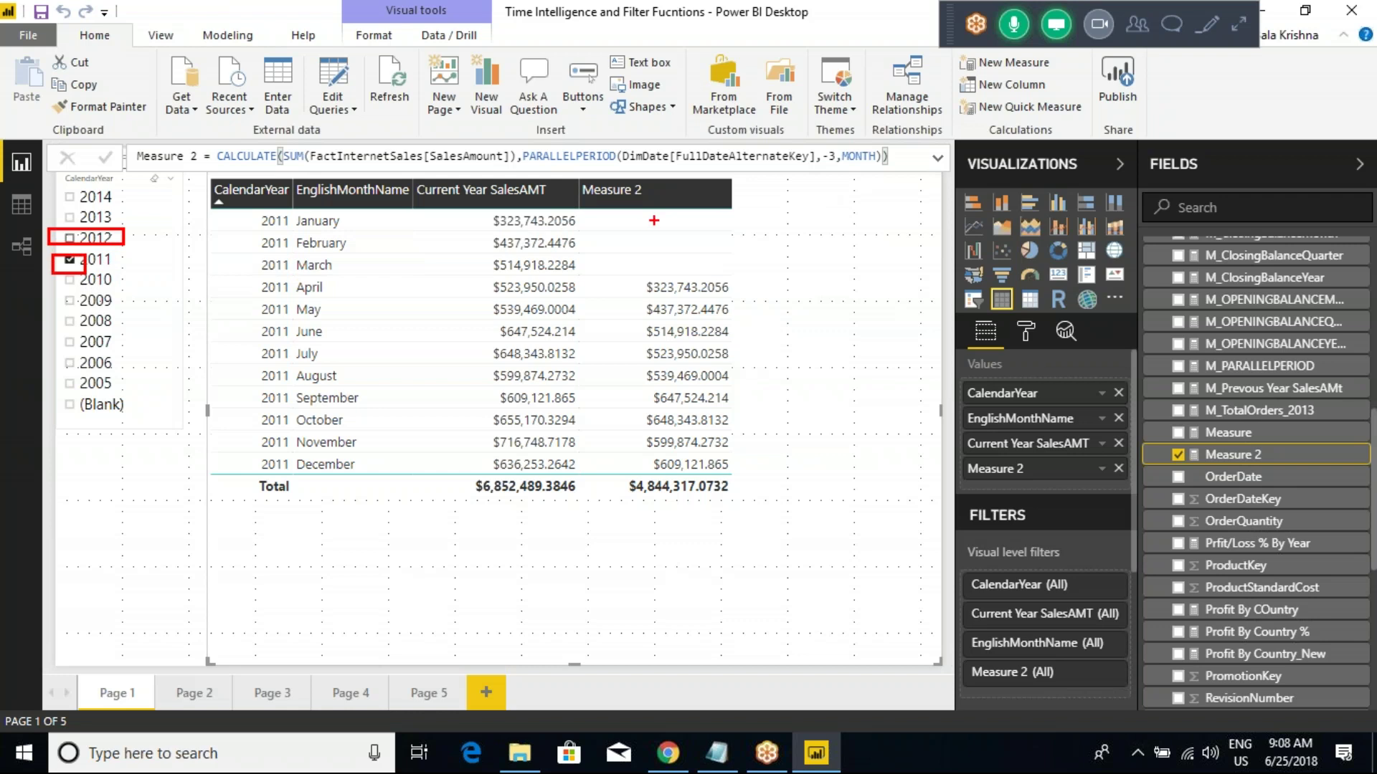
pyautogui.moveTo(615, 210)
pyautogui.mouseDown()
pyautogui.moveTo(724, 271)
pyautogui.moveTo(718, 231)
pyautogui.mouseUp()
pyautogui.moveTo(708, 268); pyautogui.dragTo(721, 253)
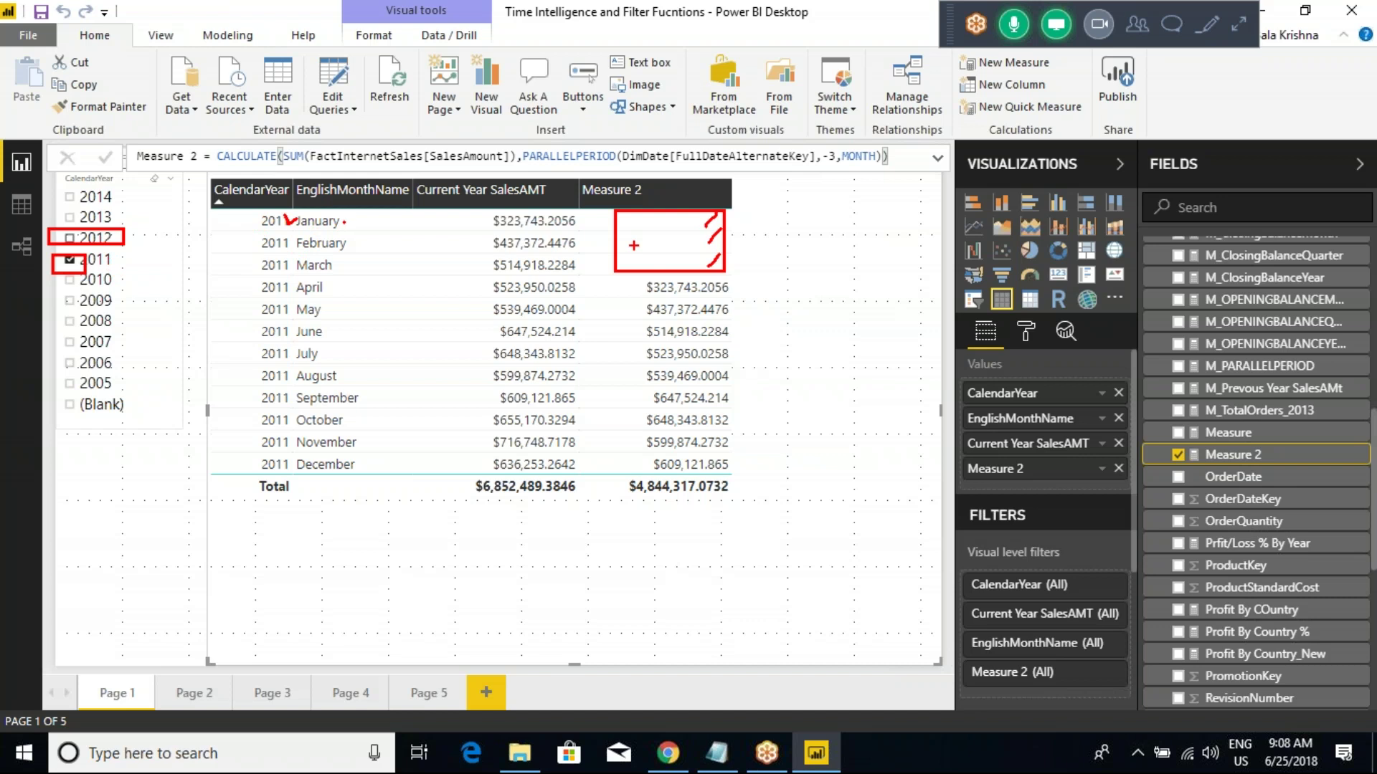
pyautogui.moveTo(629, 214)
pyautogui.mouseDown()
pyautogui.moveTo(642, 228)
pyautogui.moveTo(716, 215)
pyautogui.moveTo(637, 220)
pyautogui.mouseUp()
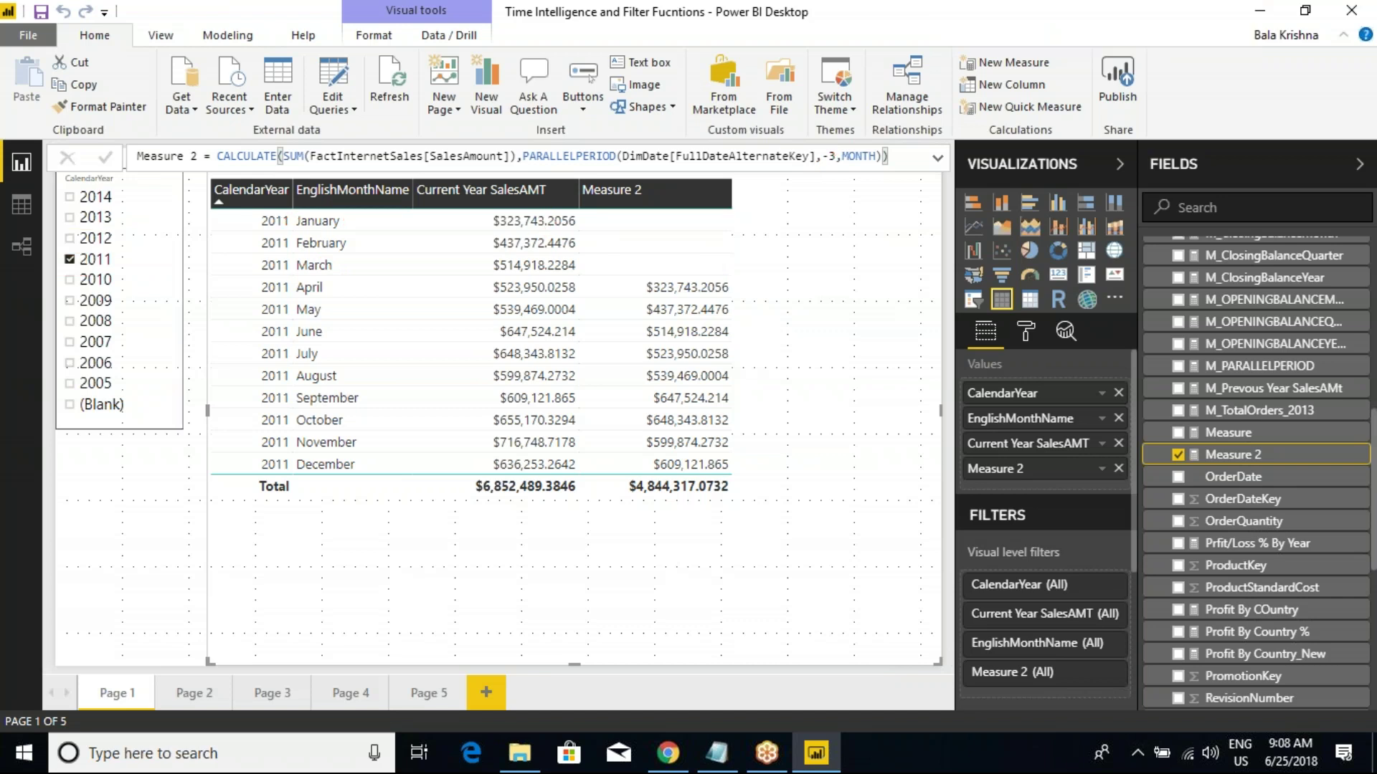
# Step: Restrict the CalendarYear slicer to 2012 and set Measure 2's PARALLELPERIOD offset to -1 month
pyautogui.click(69, 255)
pyautogui.click(69, 238)
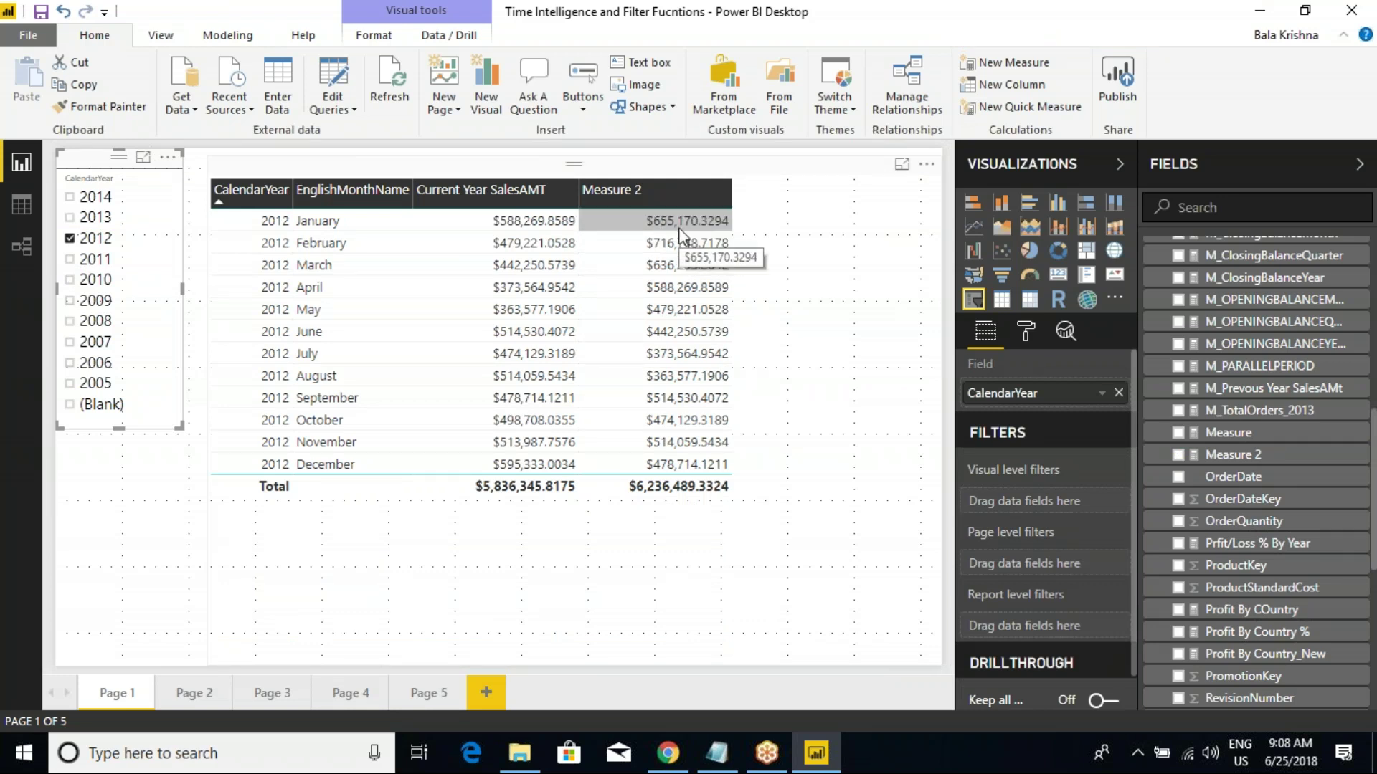
pyautogui.click(1234, 454)
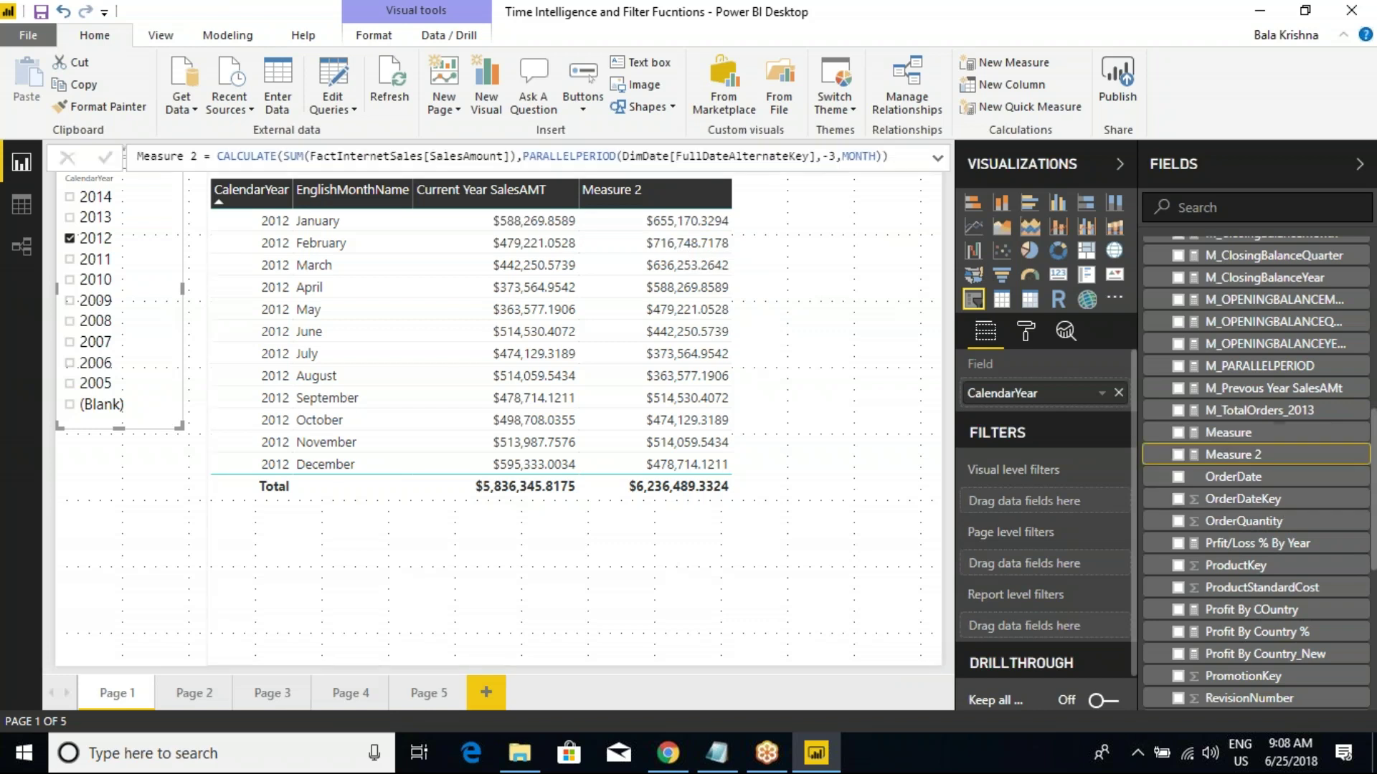
pyautogui.click(834, 155)
pyautogui.press('BackSpace')
pyautogui.write('1')
pyautogui.press('Return')
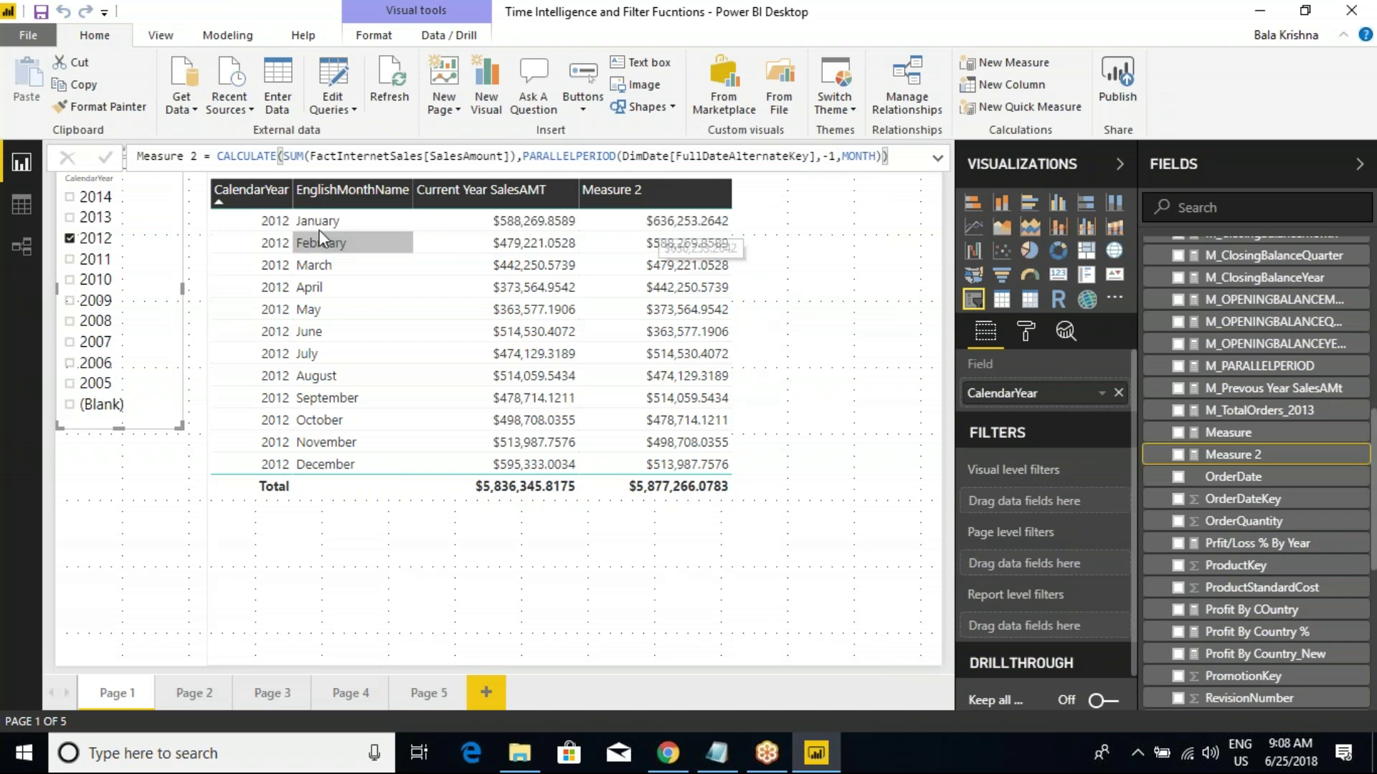
# Step: Add 2011 to the CalendarYear slicer selection and compare December 2011 sales with Measure 2 for January 2012
pyautogui.keyDown('ctrl'); pyautogui.click(69, 259); pyautogui.keyUp('ctrl')
pyautogui.scroll(3, 467, 307)
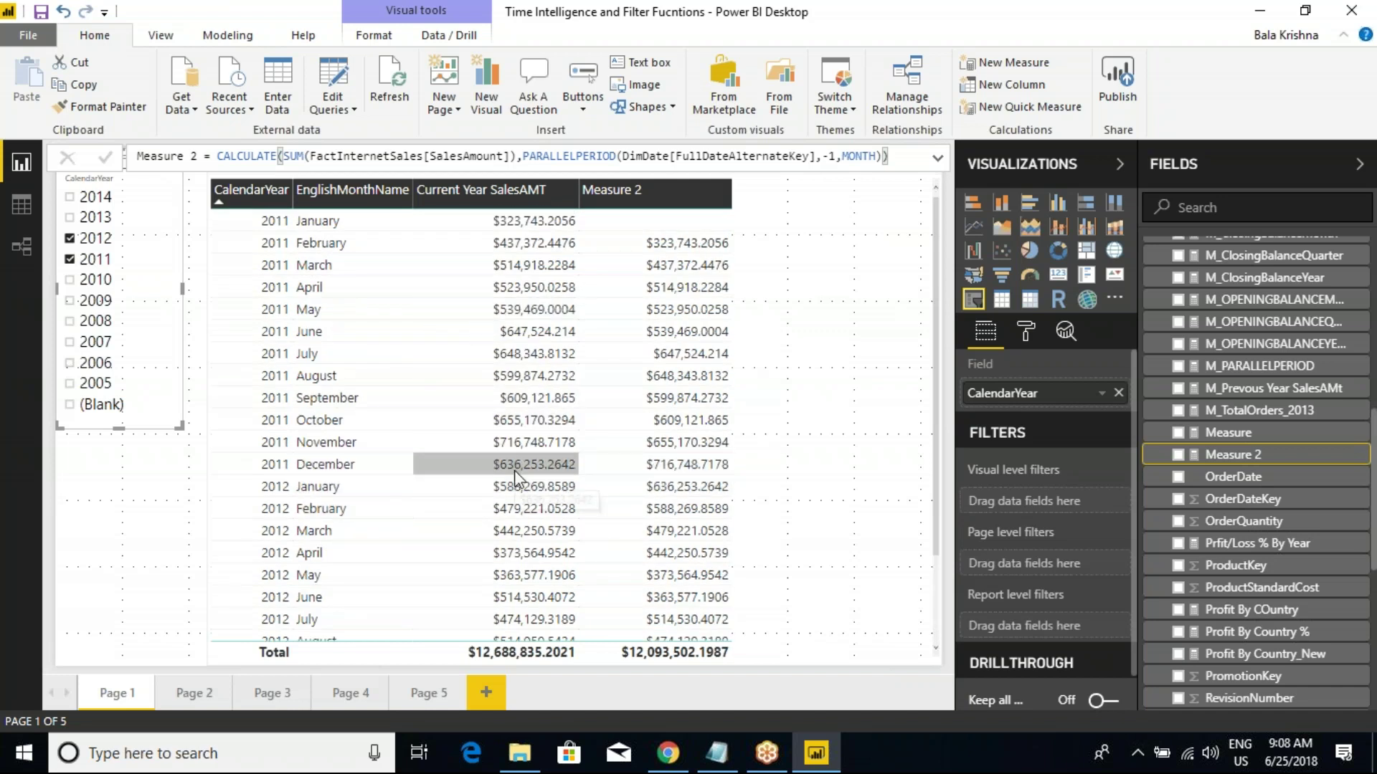
pyautogui.moveTo(482, 450); pyautogui.dragTo(746, 500)
pyautogui.moveTo(256, 209); pyautogui.dragTo(258, 418)
pyautogui.moveTo(248, 490); pyautogui.dragTo(237, 585)
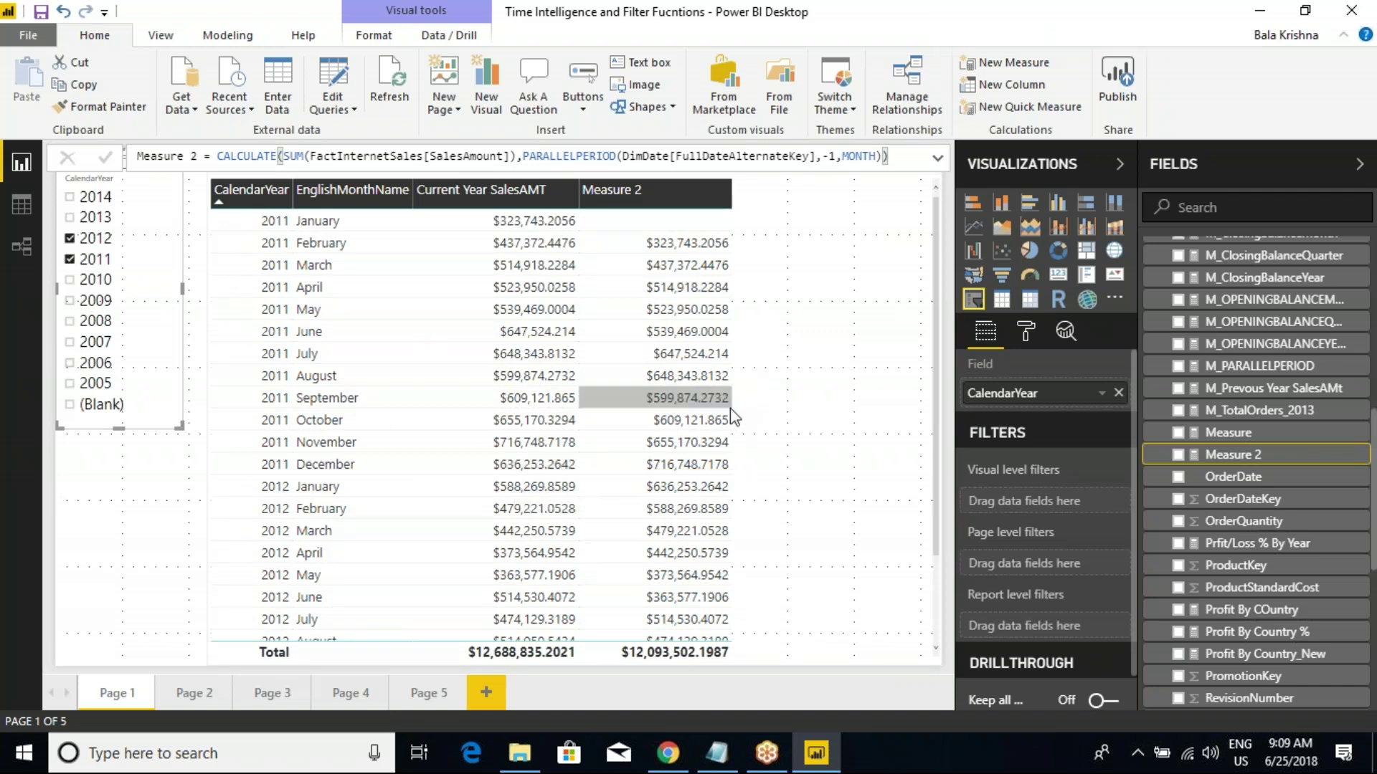
# Step: Switch to the Class Notes file in Notepad and review the PARALLAL PERIOD, NEXT and PREVIOUS function entries
pyautogui.hotkey('alt', 'Tab')
pyautogui.click(273, 262)
pyautogui.doubleClick(272, 261)
pyautogui.moveTo(58, 280); pyautogui.dragTo(348, 286)
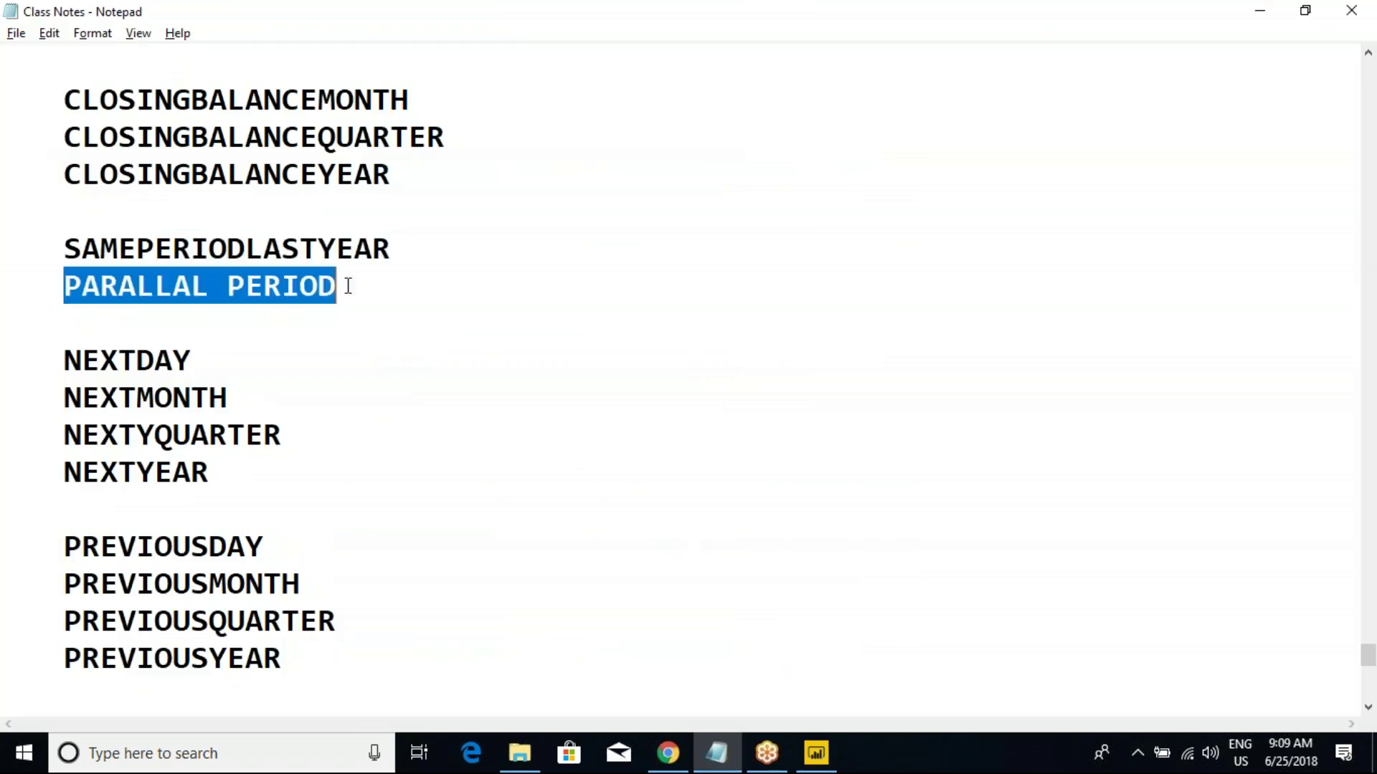
pyautogui.scroll(-2, 364, 286)
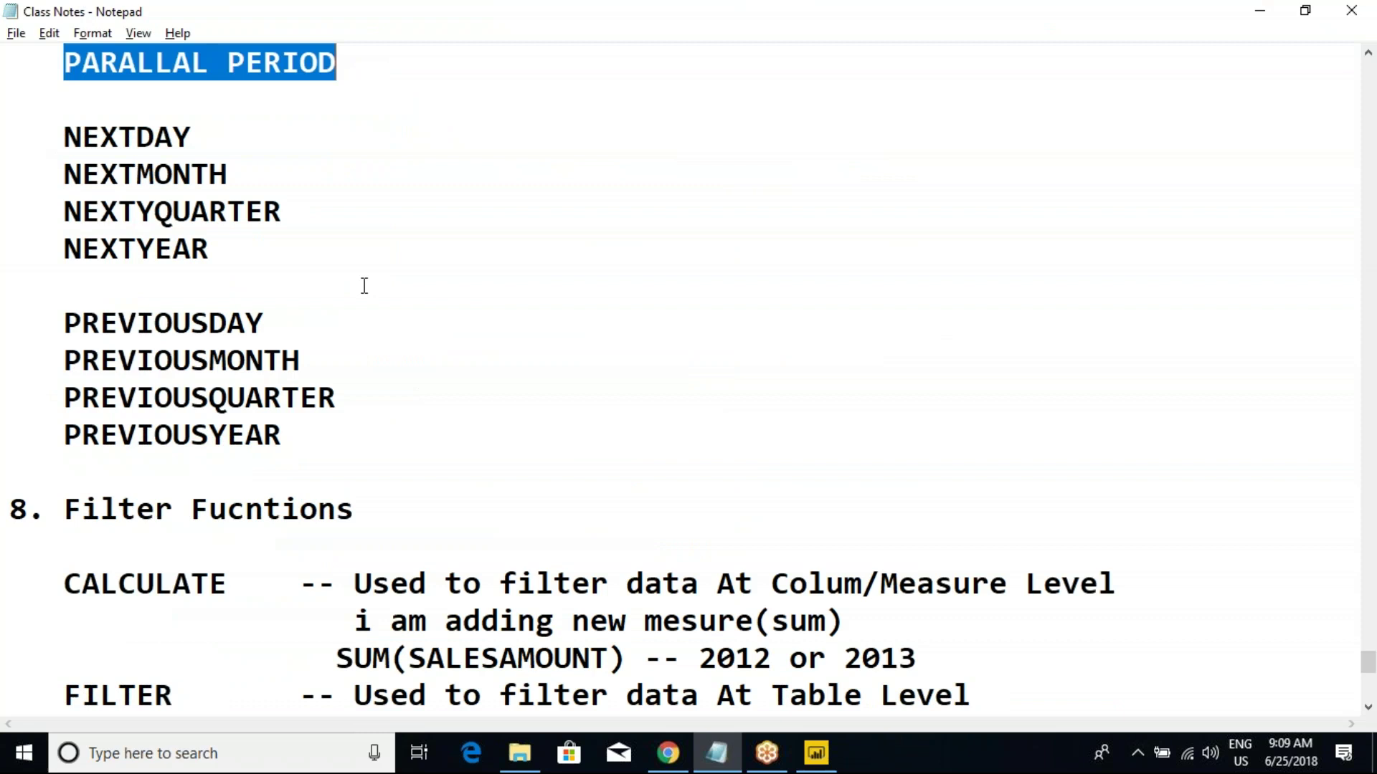
pyautogui.click(378, 255)
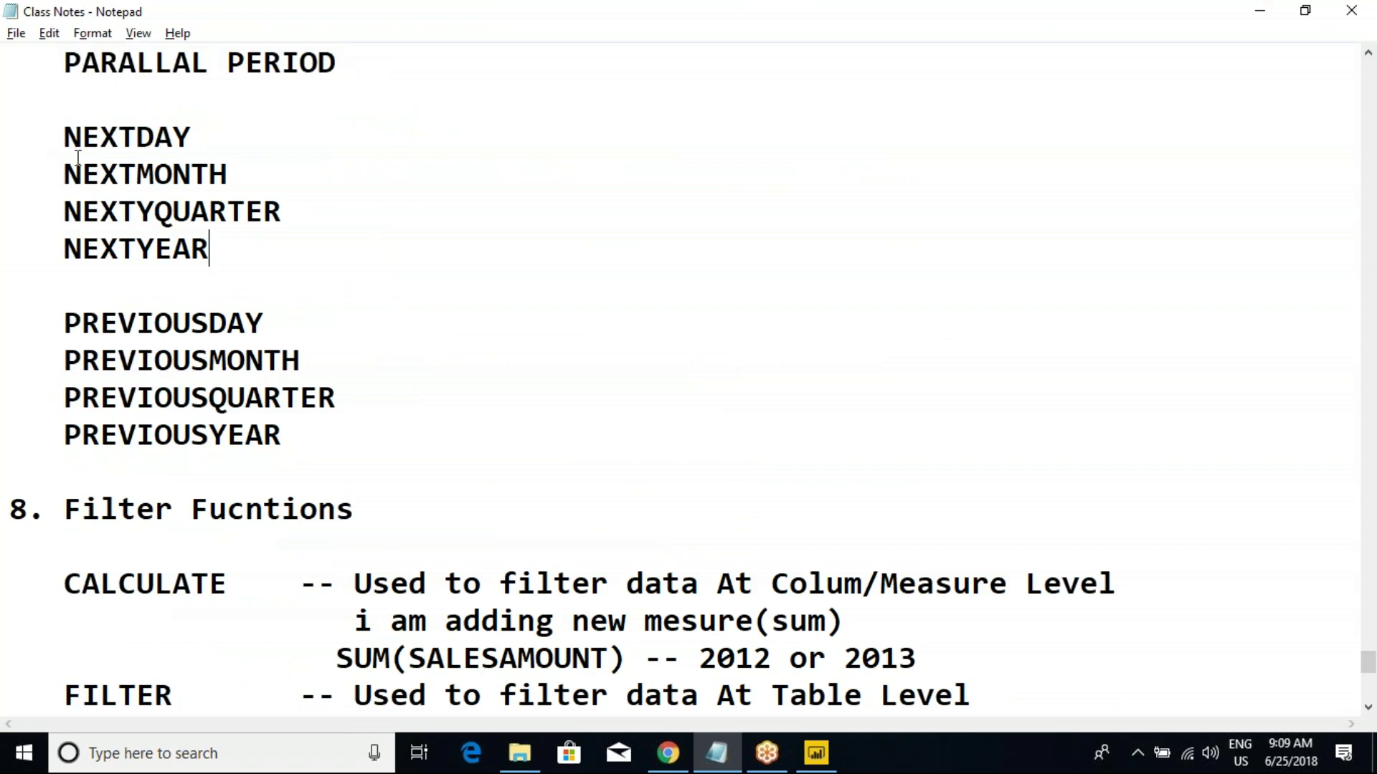
pyautogui.moveTo(64, 136); pyautogui.dragTo(211, 247)
pyautogui.click(231, 246)
pyautogui.moveTo(63, 137); pyautogui.dragTo(311, 434)
pyautogui.click(310, 433)
pyautogui.moveTo(63, 137); pyautogui.dragTo(120, 137)
pyautogui.click(138, 138)
pyautogui.doubleClick(138, 138)
pyautogui.doubleClick(159, 176)
pyautogui.doubleClick(163, 211)
pyautogui.doubleClick(152, 248)
# Step: Annotate both NEXTYEAR and PREVIOUSYEAR in the class notes with "-- Today"
pyautogui.click(244, 251)
pyautogui.write('-- ')
pyautogui.write('TB')
pyautogui.press('BackSpace')
pyautogui.press('BackSpace')
pyautogui.write('Today')
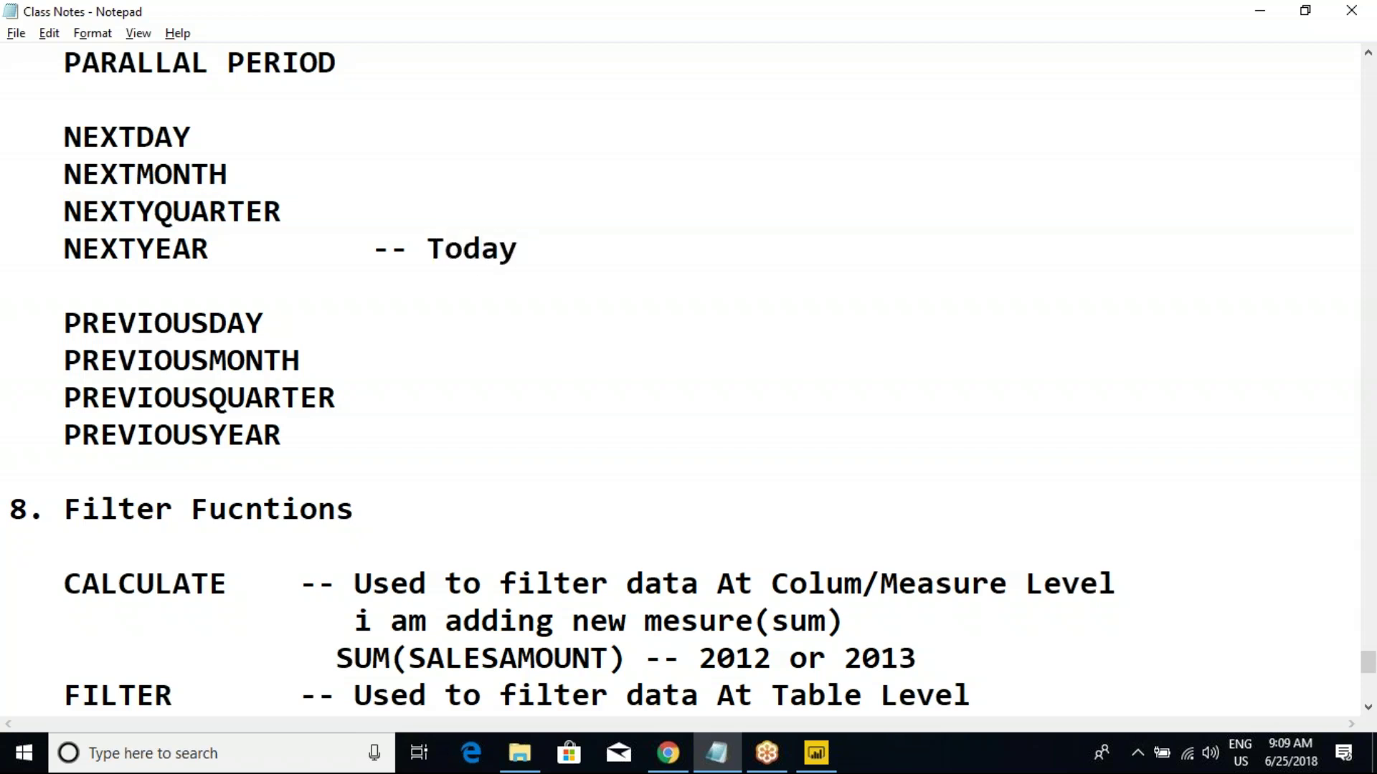
pyautogui.click(362, 433)
pyautogui.write('-- Today')
# Step: Annotate NEXTYQUARTER in the class notes with "-- HomeWork"
pyautogui.click(411, 218)
pyautogui.write('-- ')
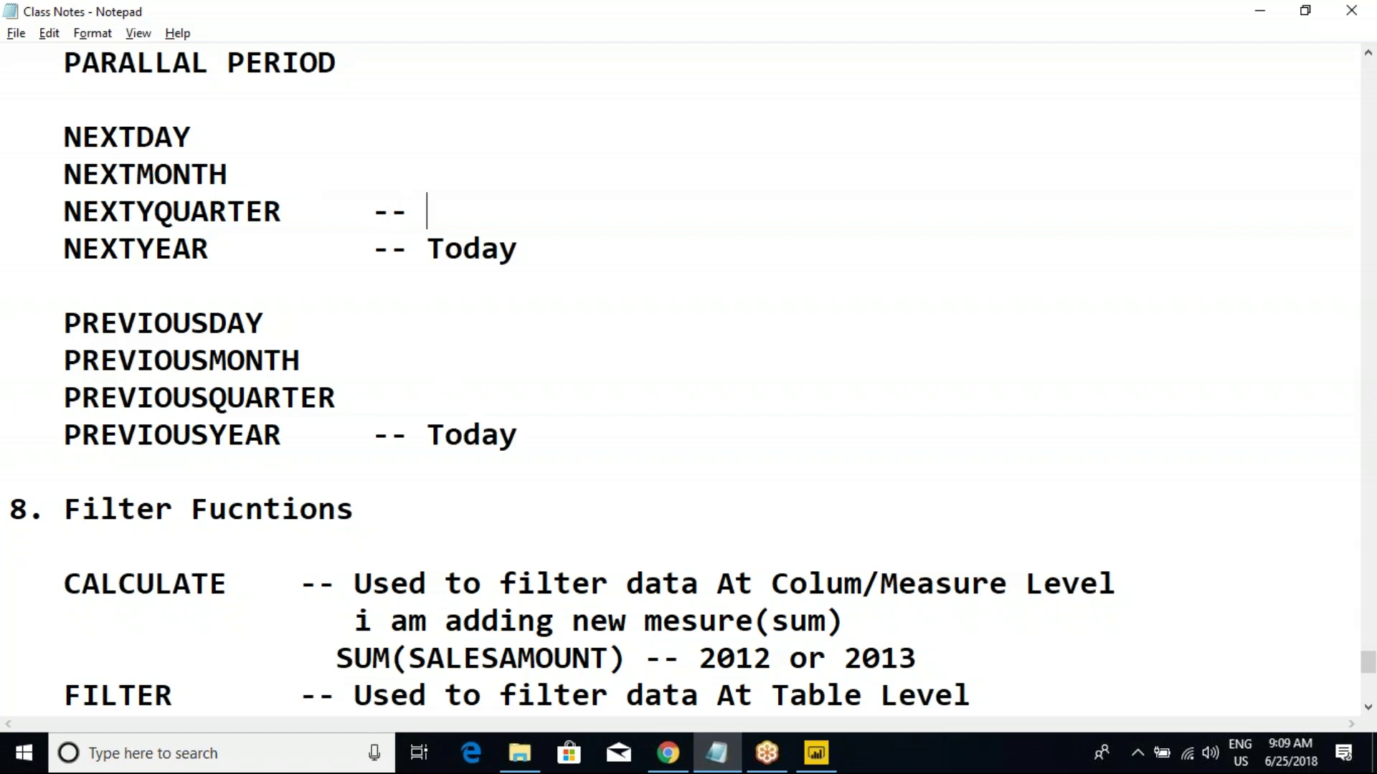
pyautogui.write('HomeWork')
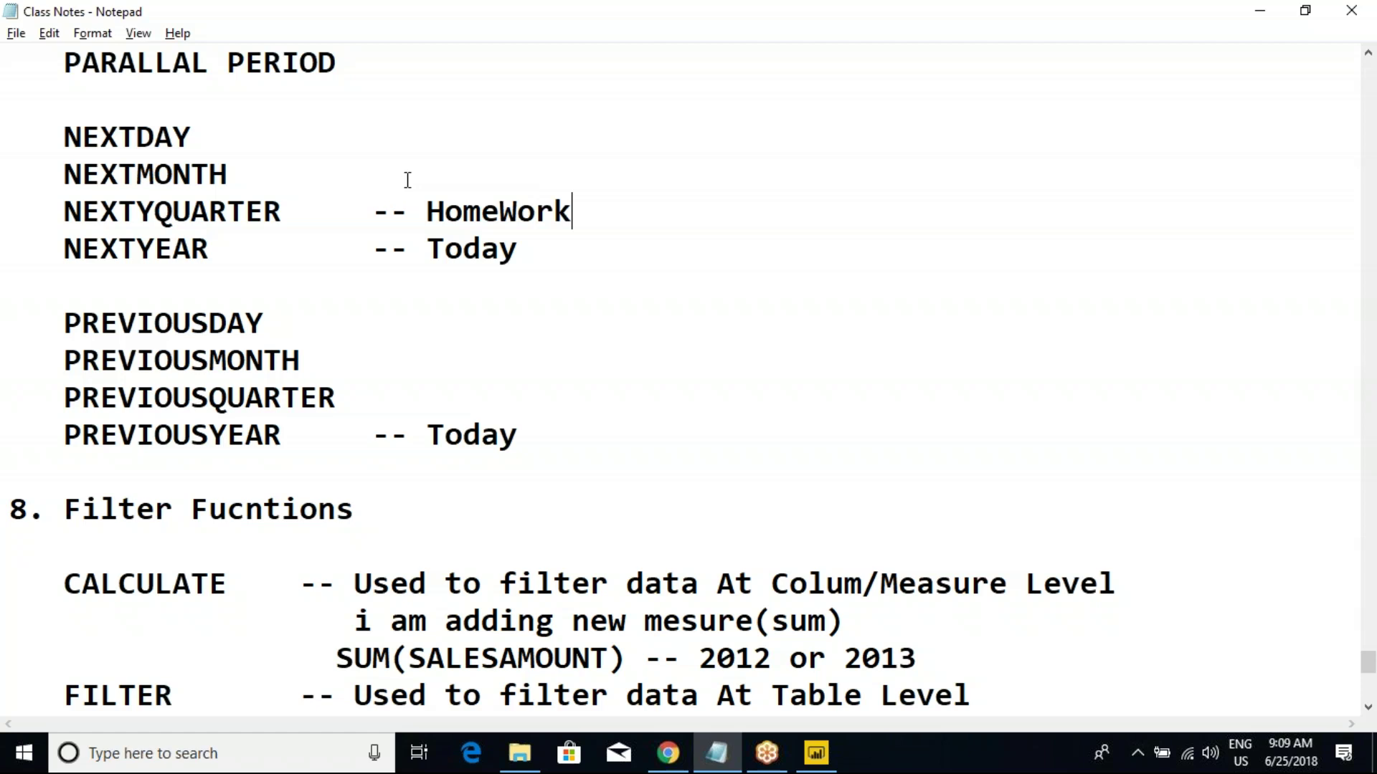
pyautogui.moveTo(410, 212); pyautogui.dragTo(475, 244)
pyautogui.click(476, 243)
# Step: Switch back to Power BI Desktop and create a new measure in the FactInternetSales table
pyautogui.hotkey('alt', 'Tab')
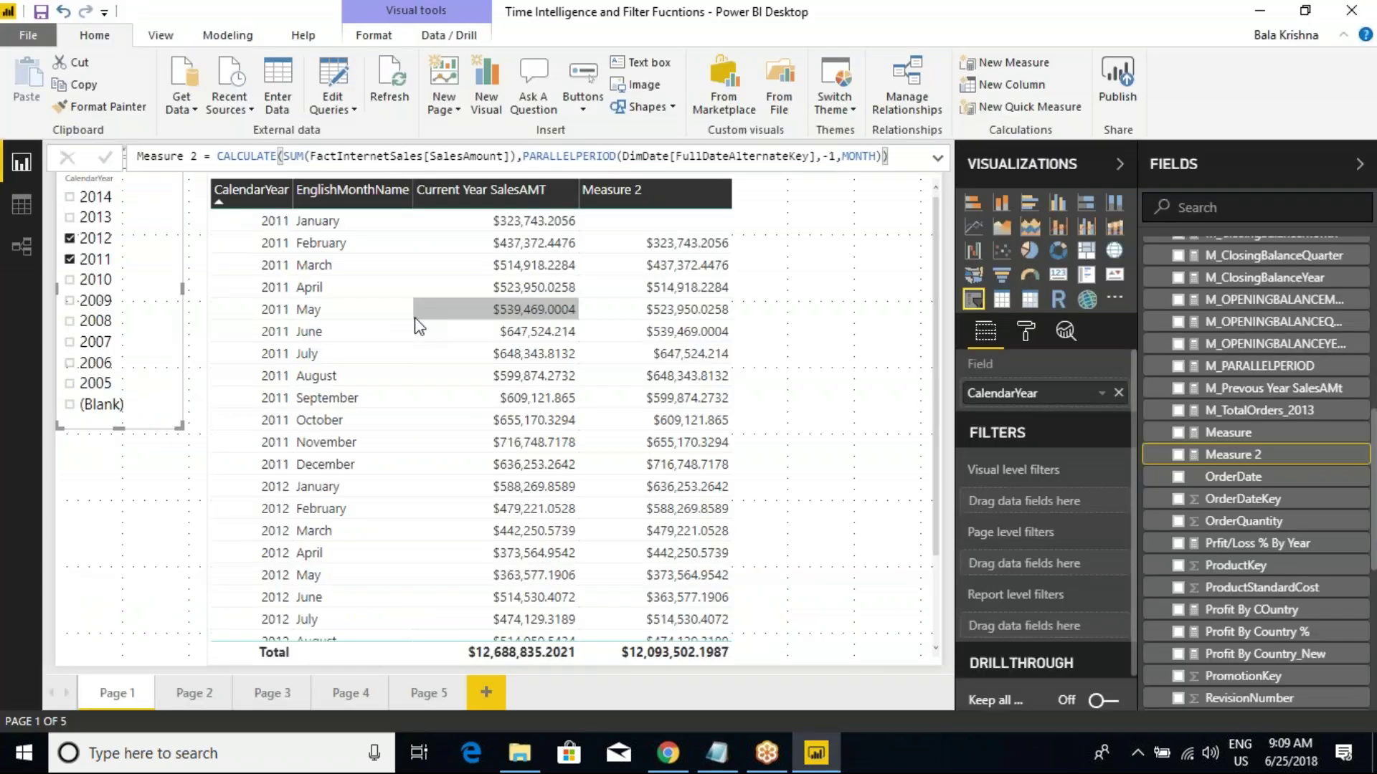
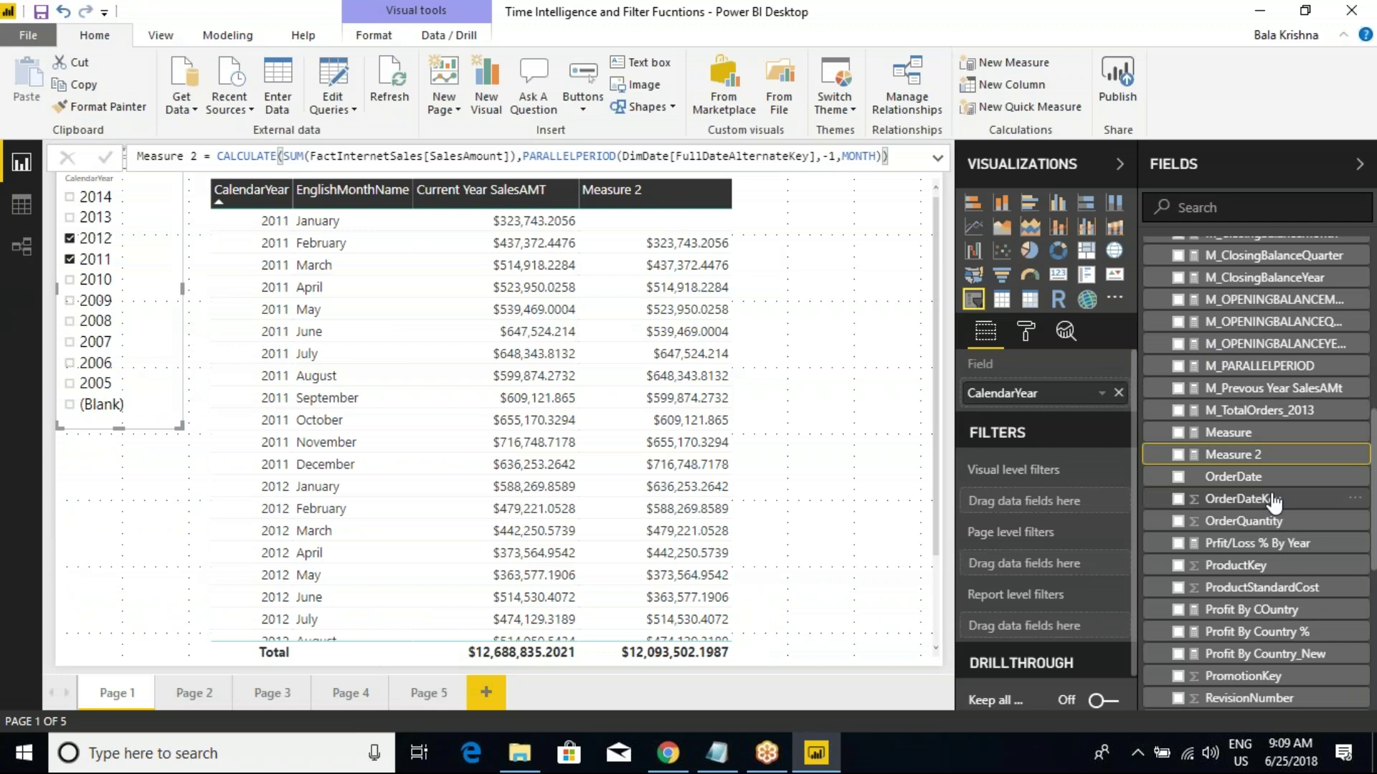
pyautogui.scroll(5, 1247, 430)
pyautogui.rightClick(1247, 265)
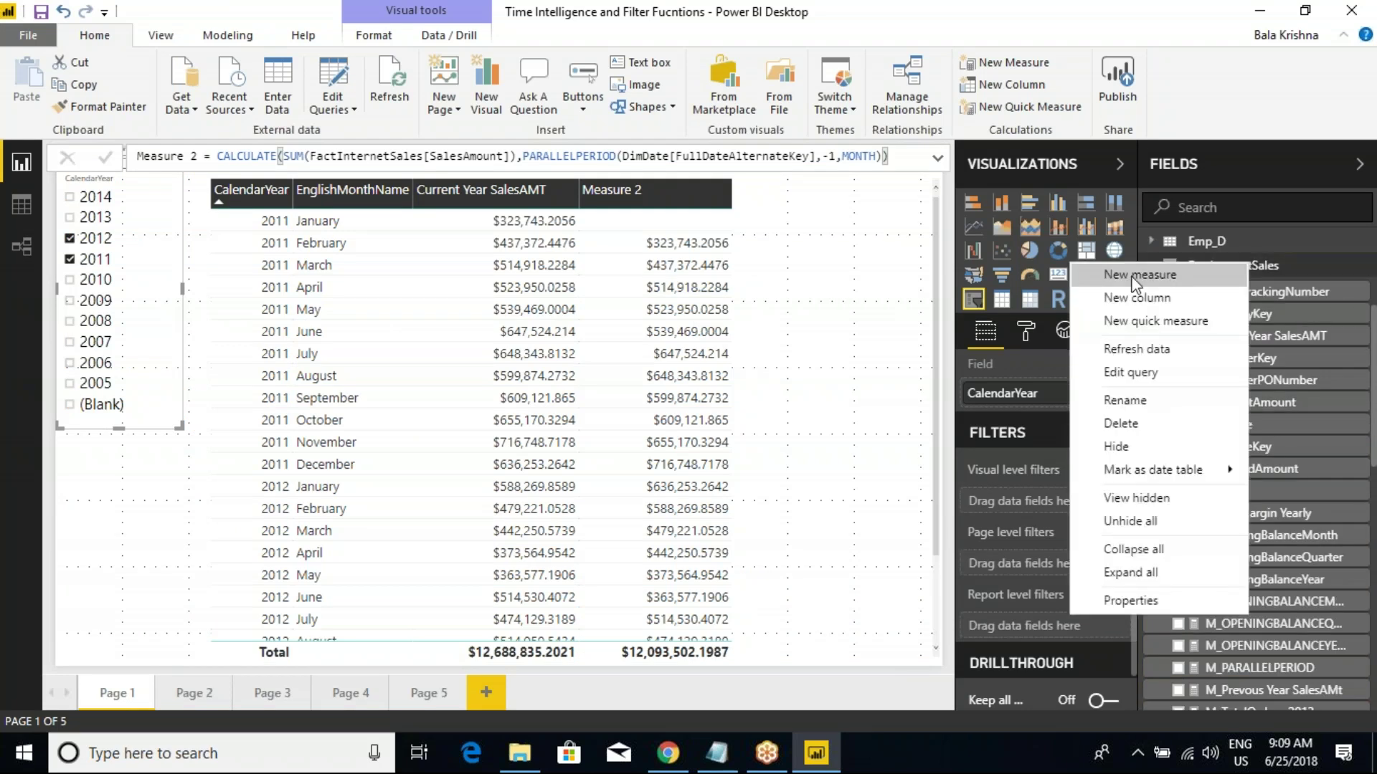
pyautogui.press('Escape')
pyautogui.rightClick(1244, 267)
pyautogui.press('Escape')
# Step: Name the new measure M_NextYear and begin its formula with CALCULATE over SUM(FactInternetSales[SalesAmount])
pyautogui.click(246, 154)
pyautogui.hotkey('ctrl', 'a')
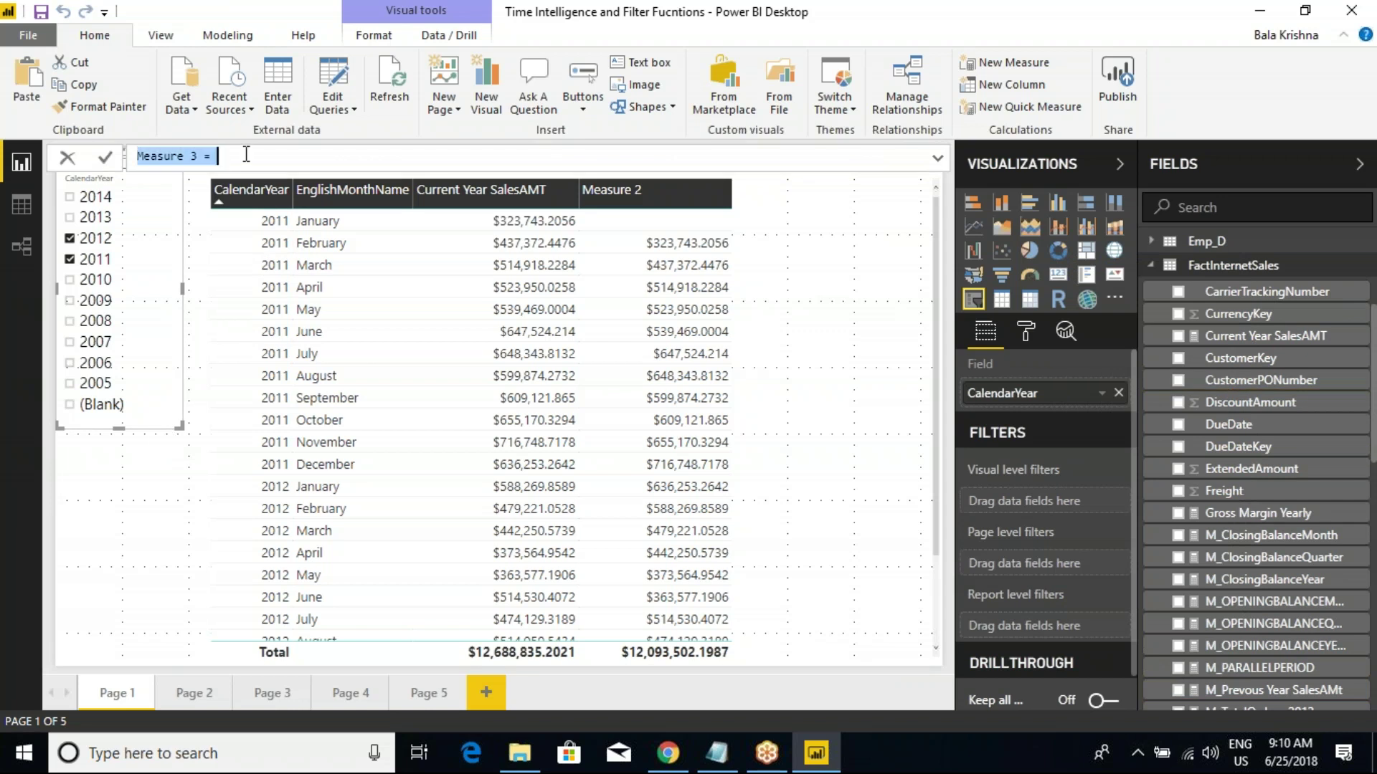
pyautogui.write('M_NextYear')
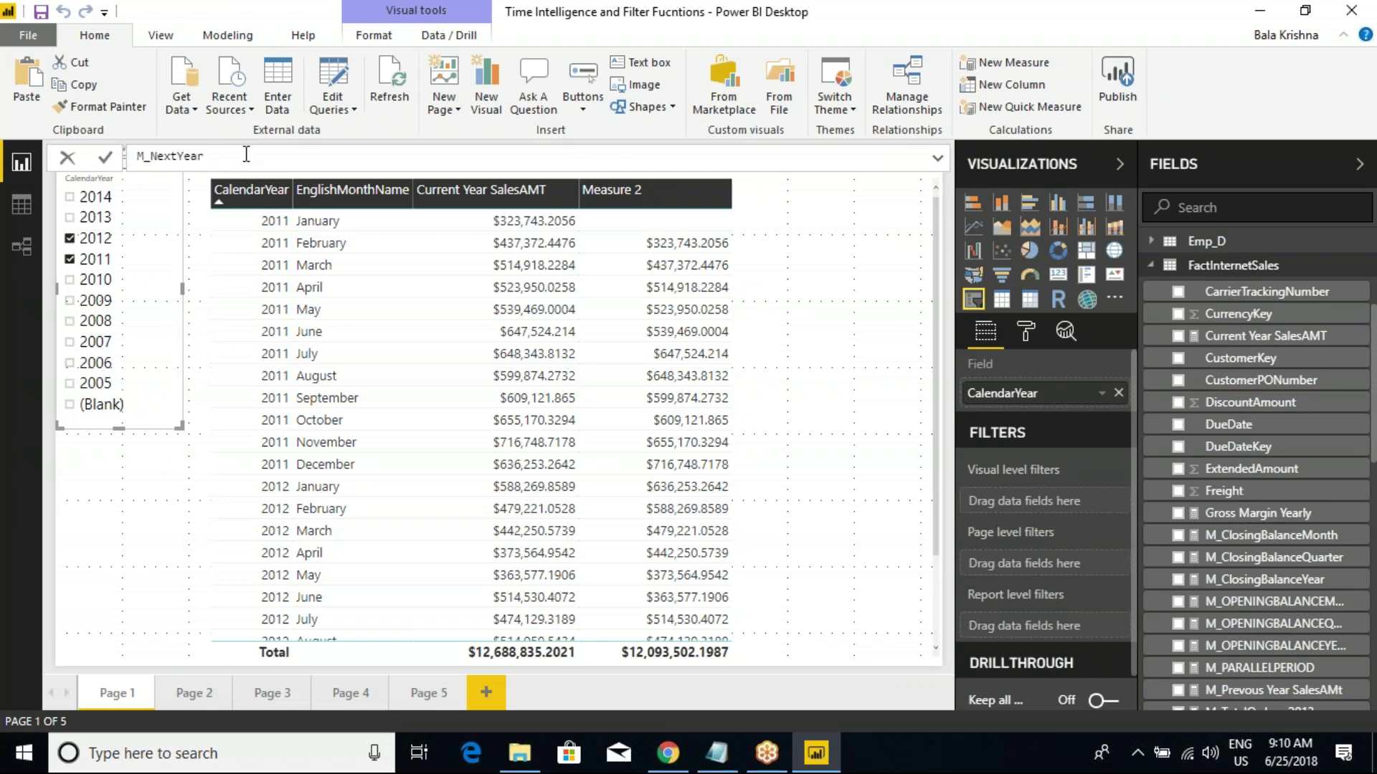
pyautogui.write(' = CALCULATE(su')
pyautogui.write('m(salesam')
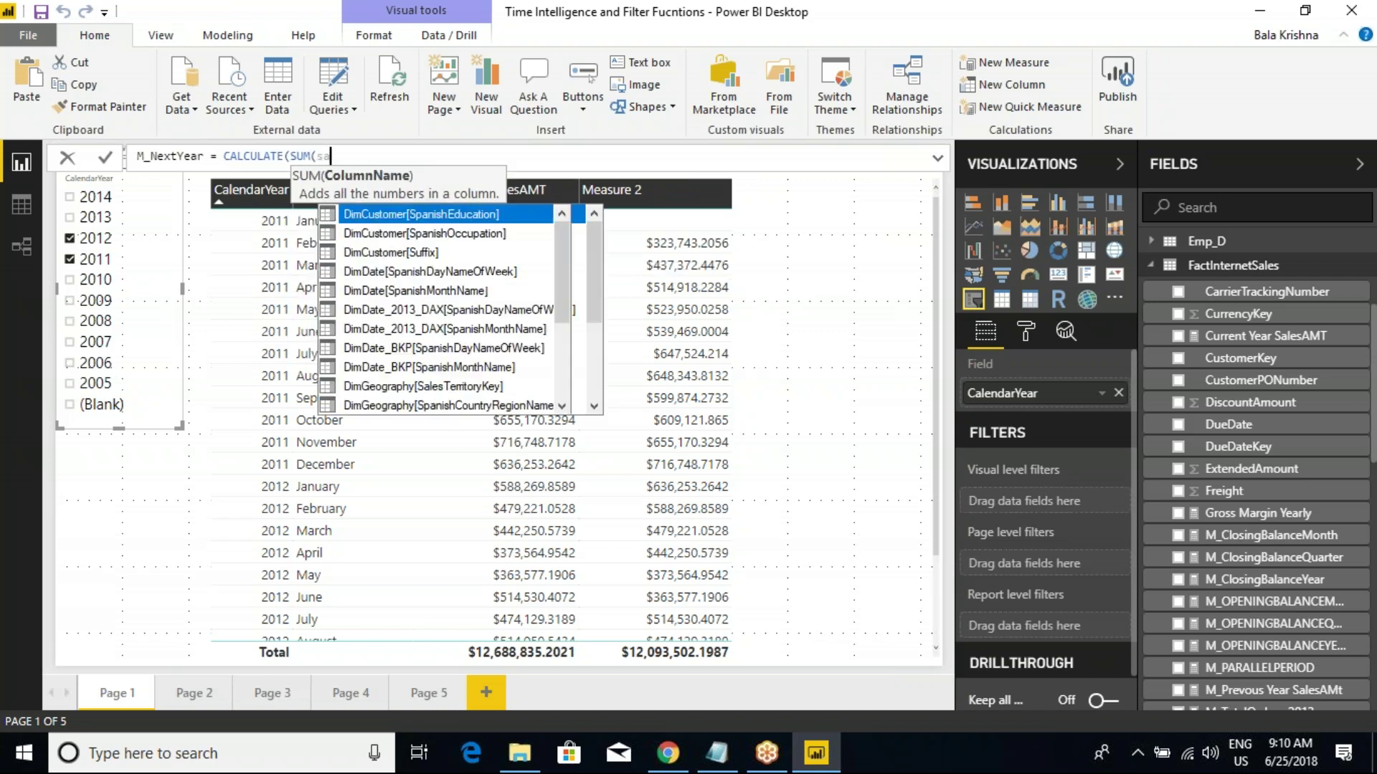
pyautogui.press('Tab')
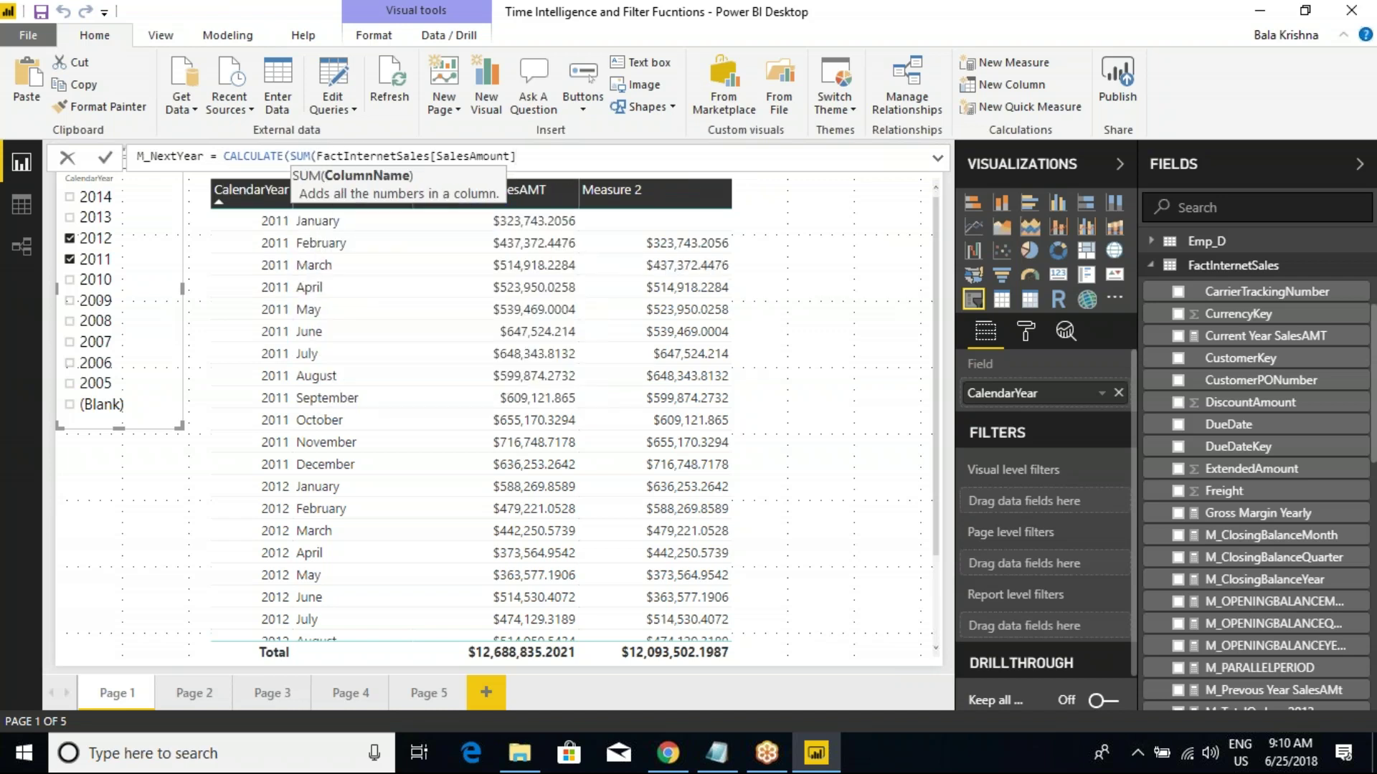
# Step: Complete the M_NextYear formula with the filter NEXTYEAR(DimDate[FullDateAlternateKey]) and commit the measure
pyautogui.write('),next')
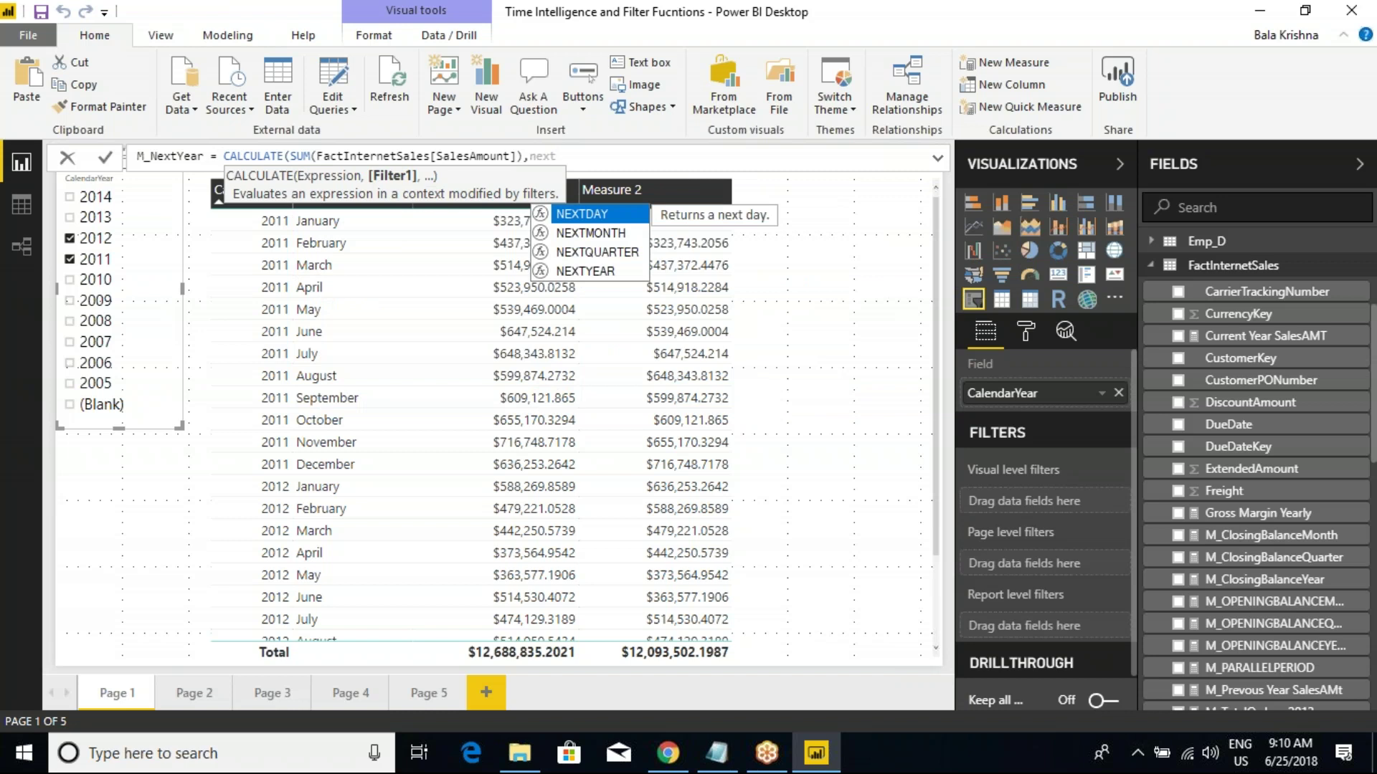
pyautogui.press('Down')
pyautogui.press('Down')
pyautogui.press('Down')
pyautogui.press('Tab')
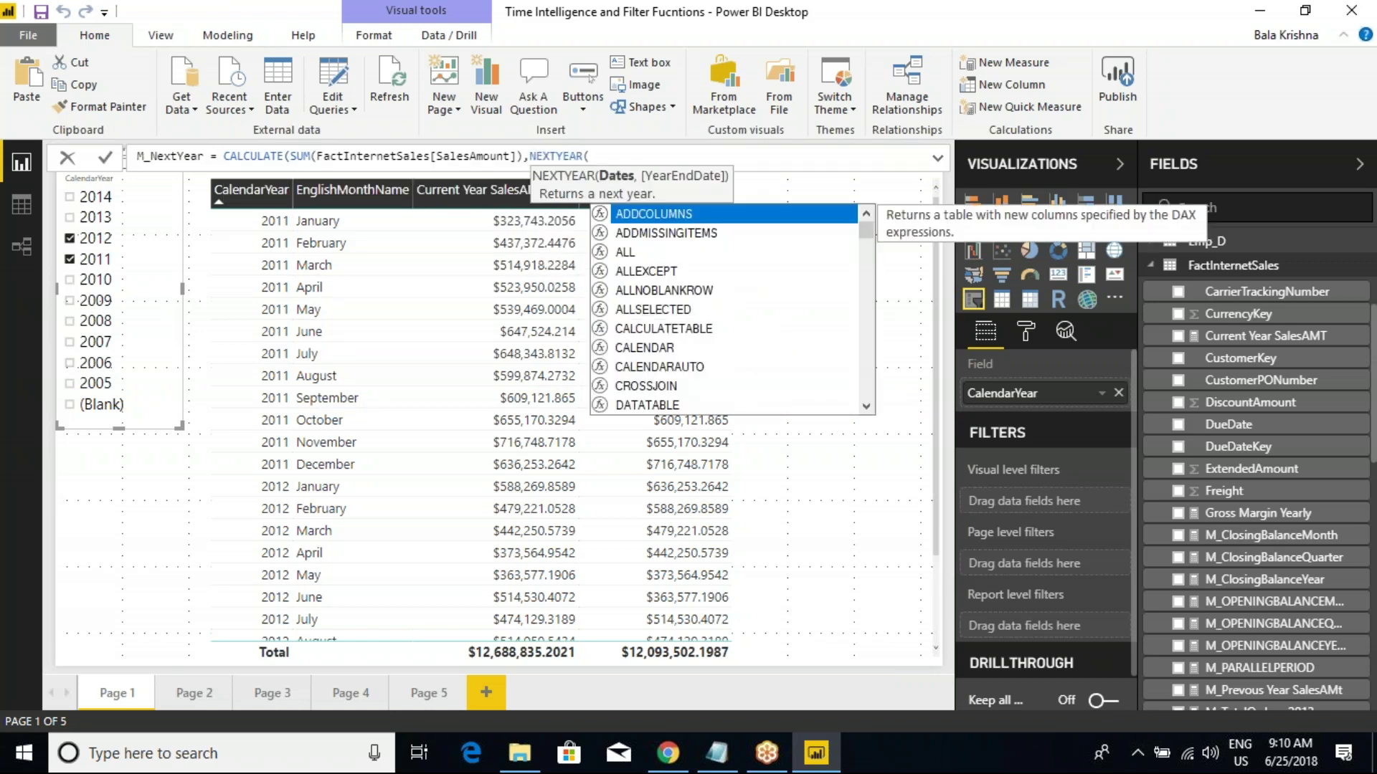
pyautogui.write('Fu')
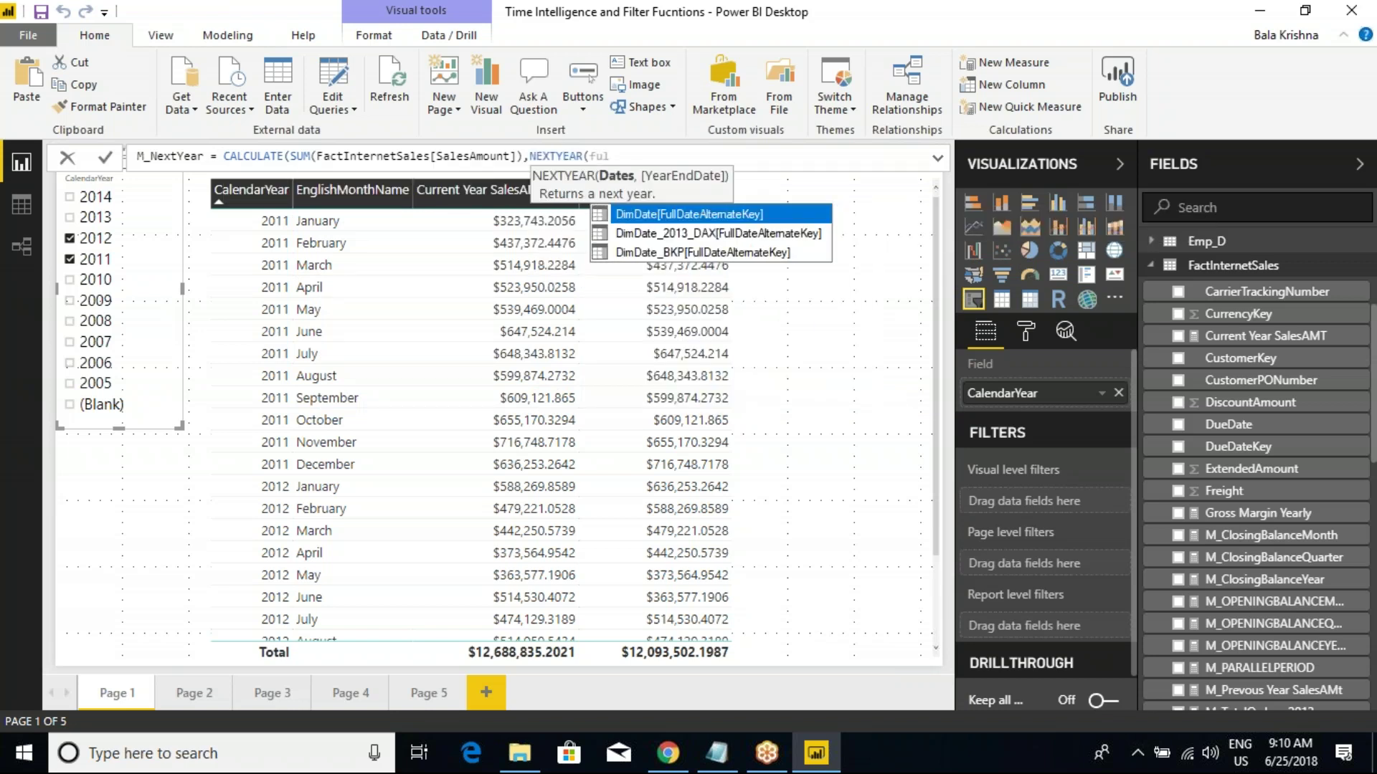
pyautogui.write('l')
pyautogui.press('Tab')
pyautogui.write(',')
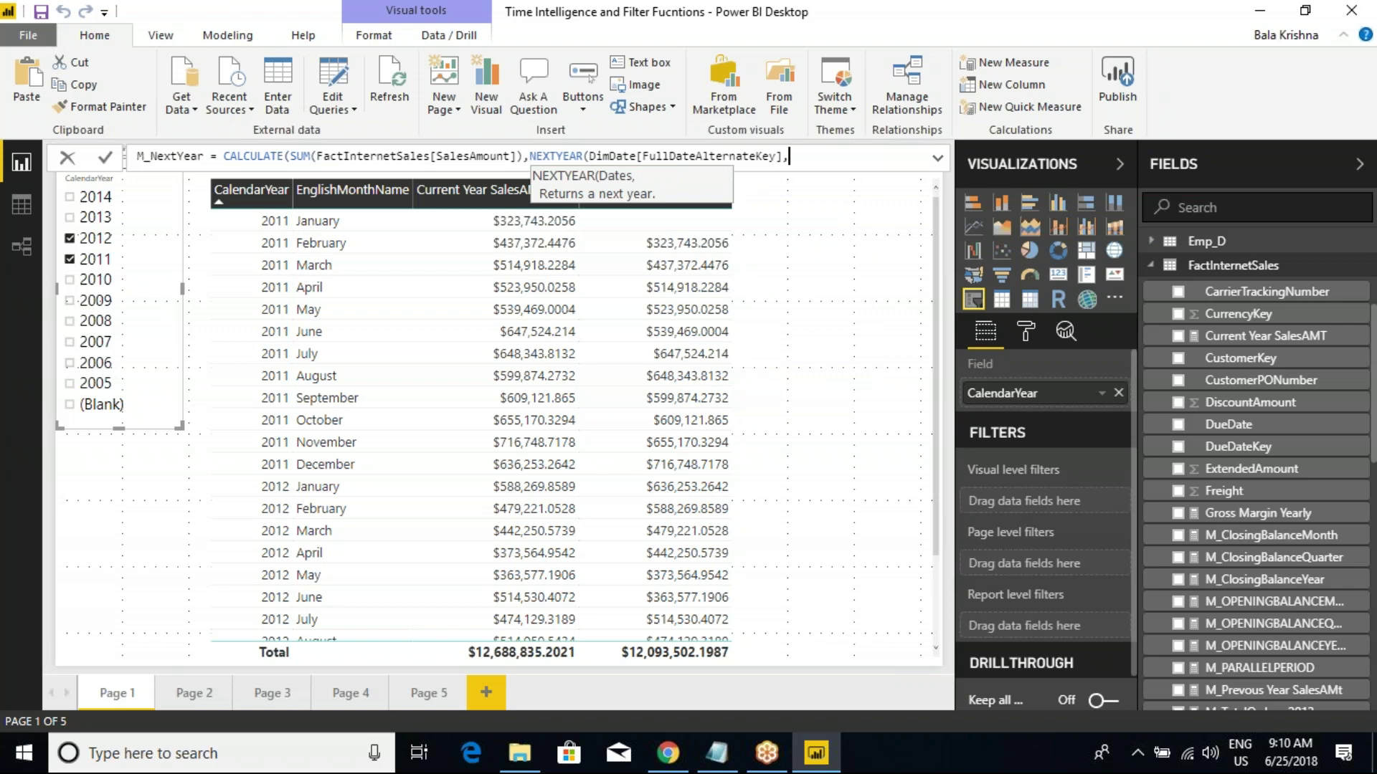
pyautogui.press('BackSpace')
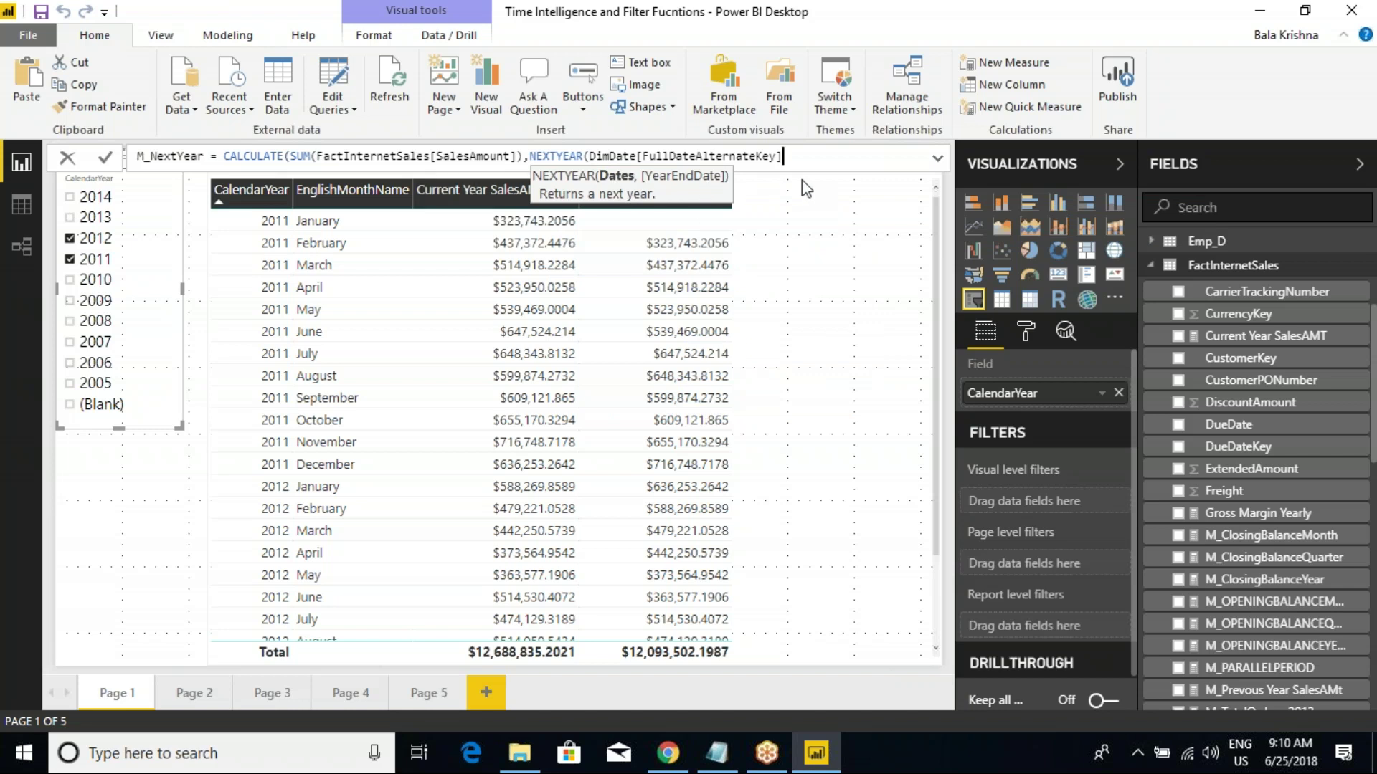
pyautogui.write('))')
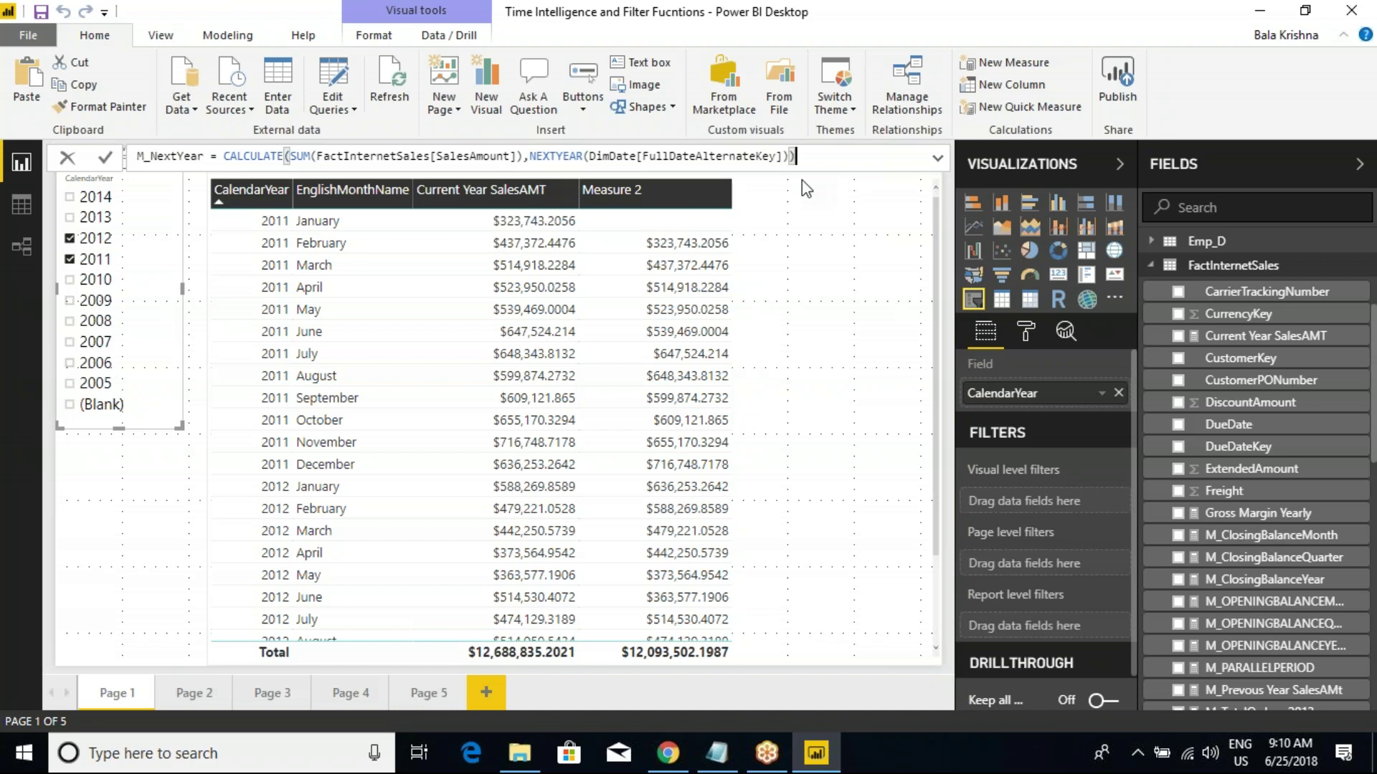
pyautogui.press('Return')
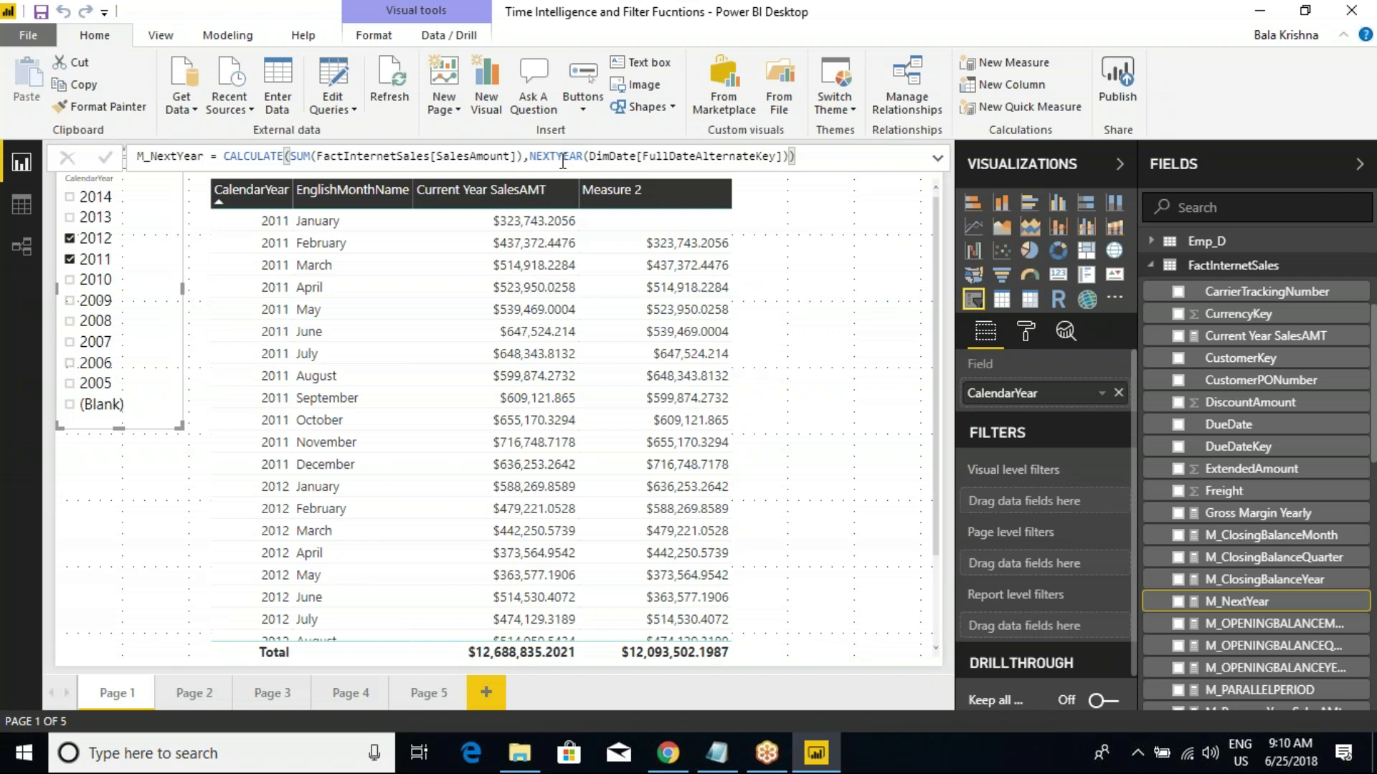
# Step: Replace Measure 2 with M_NextYear in the table visual's values
pyautogui.doubleClick(189, 159)
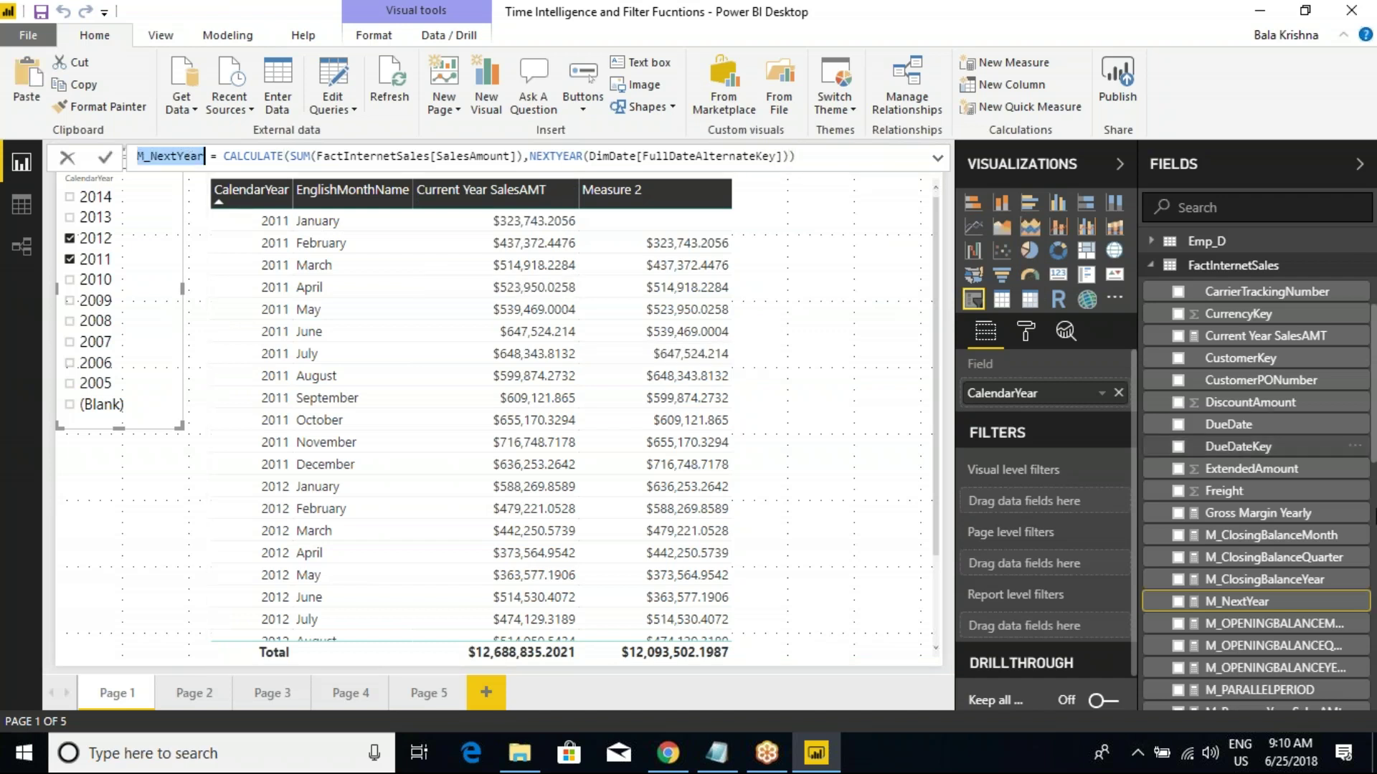
pyautogui.click(834, 231)
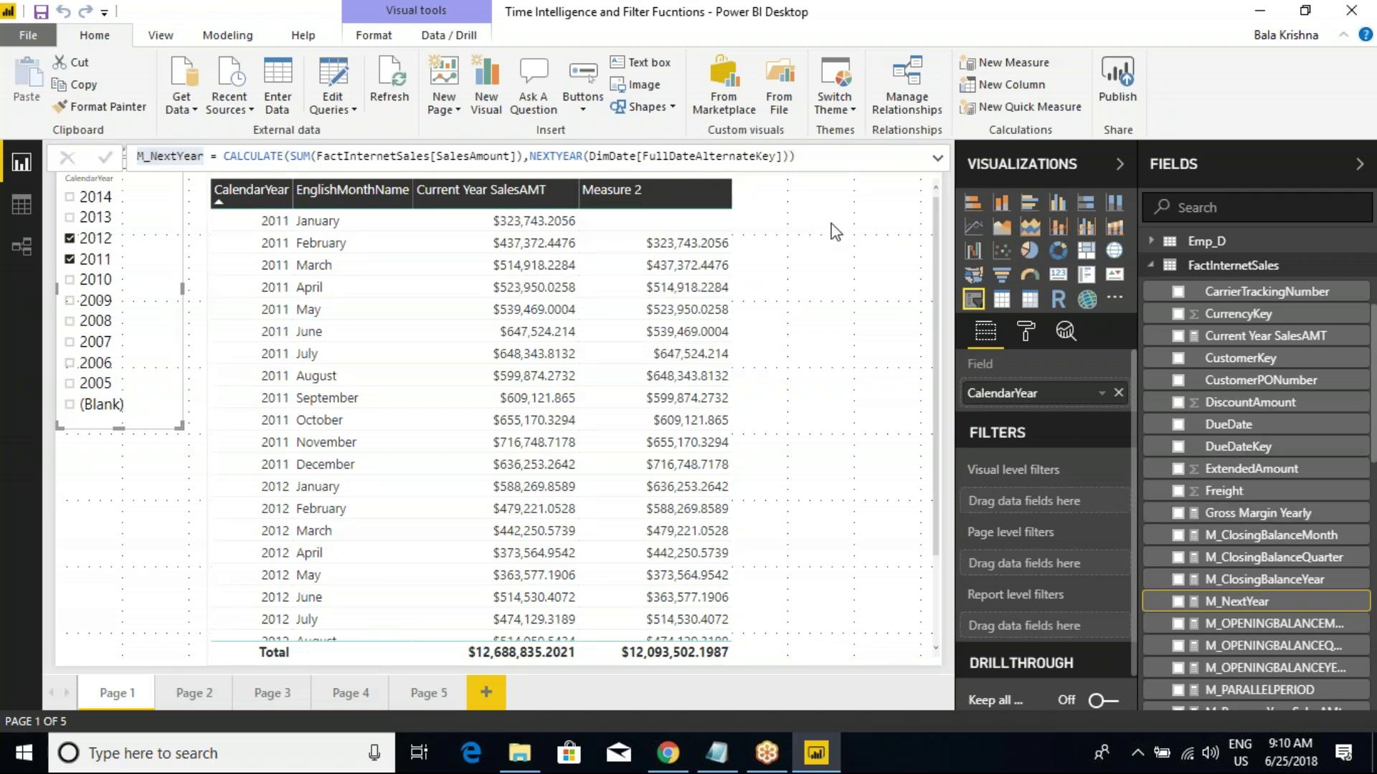
pyautogui.click(834, 231)
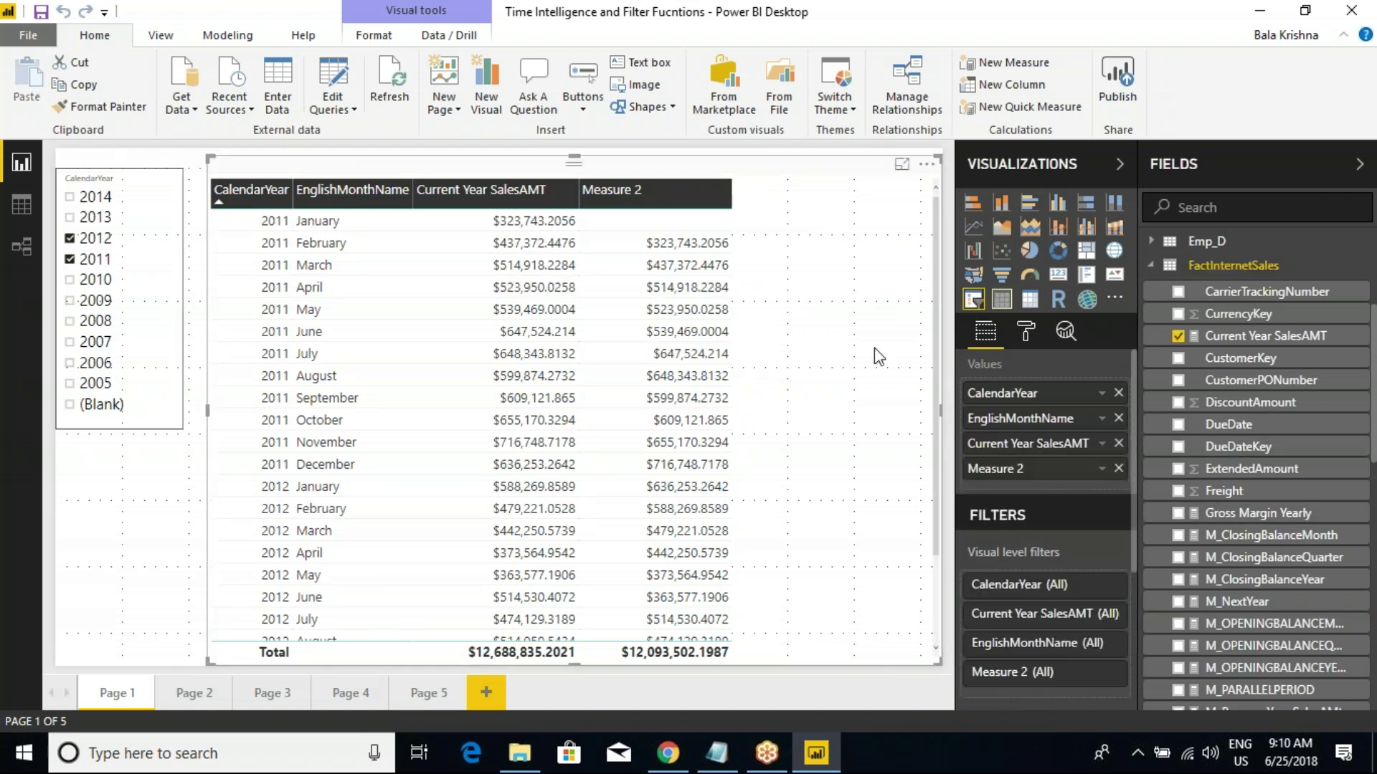
pyautogui.click(1118, 469)
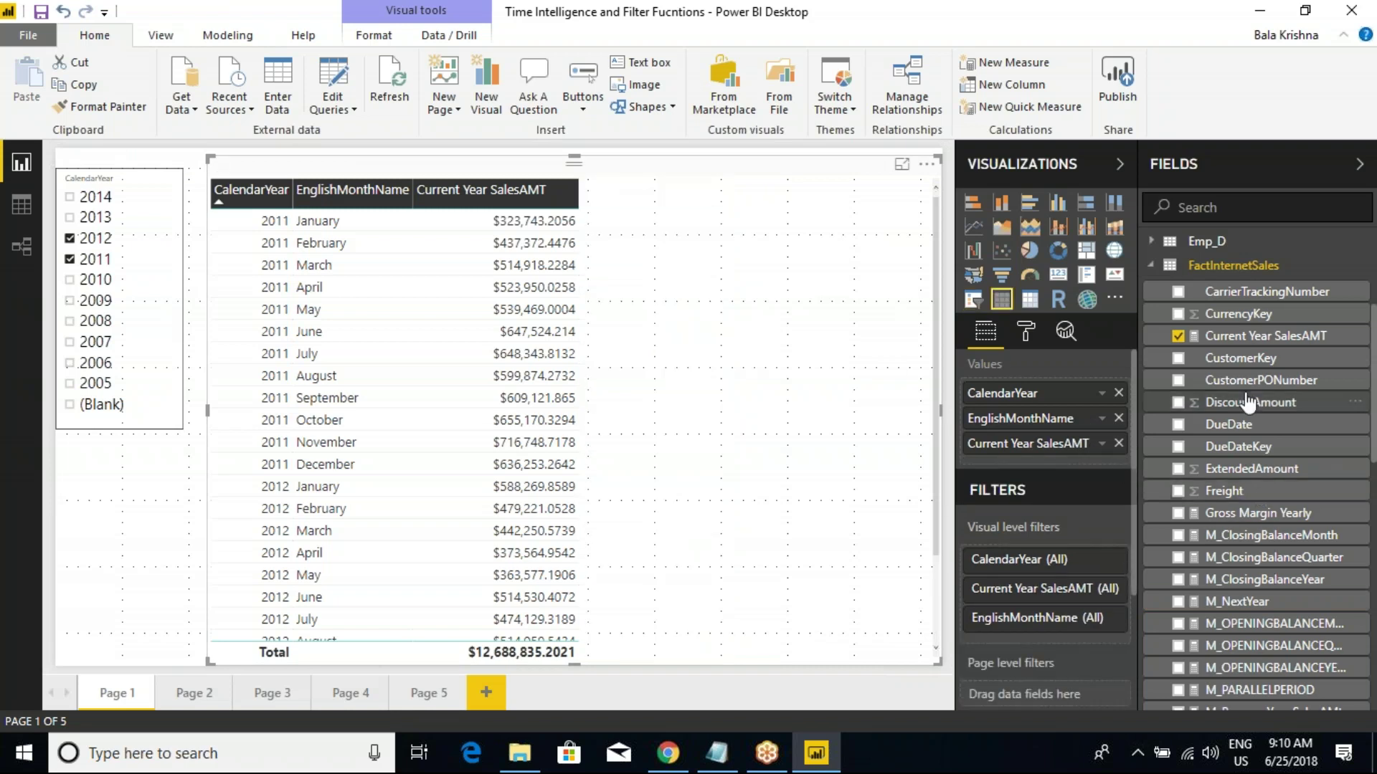
pyautogui.scroll(-5, 1256, 423)
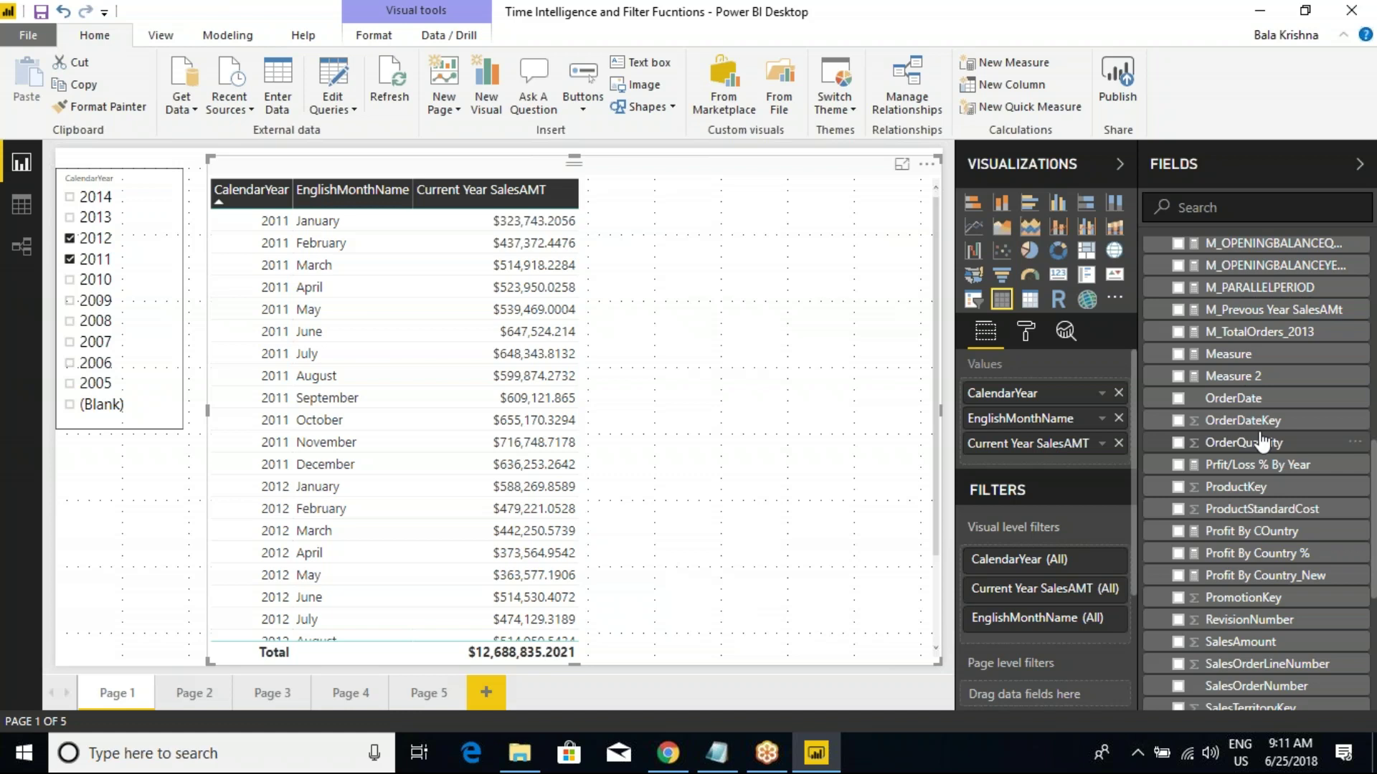
pyautogui.scroll(3, 1262, 443)
pyautogui.scroll(3, 1262, 441)
pyautogui.moveTo(1222, 399); pyautogui.dragTo(1069, 469)
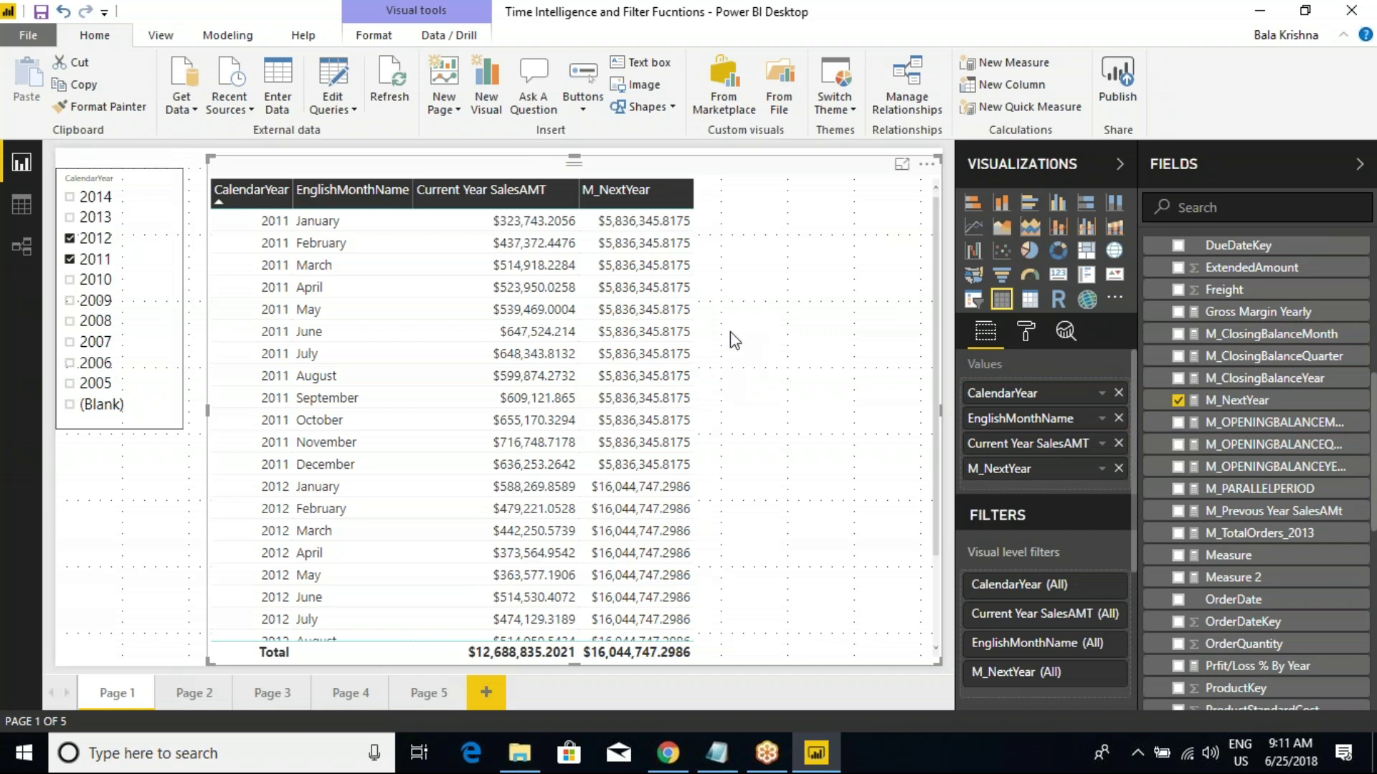
# Step: Copy the entire formula of the M_NextYear measure
pyautogui.scroll(3, 1240, 423)
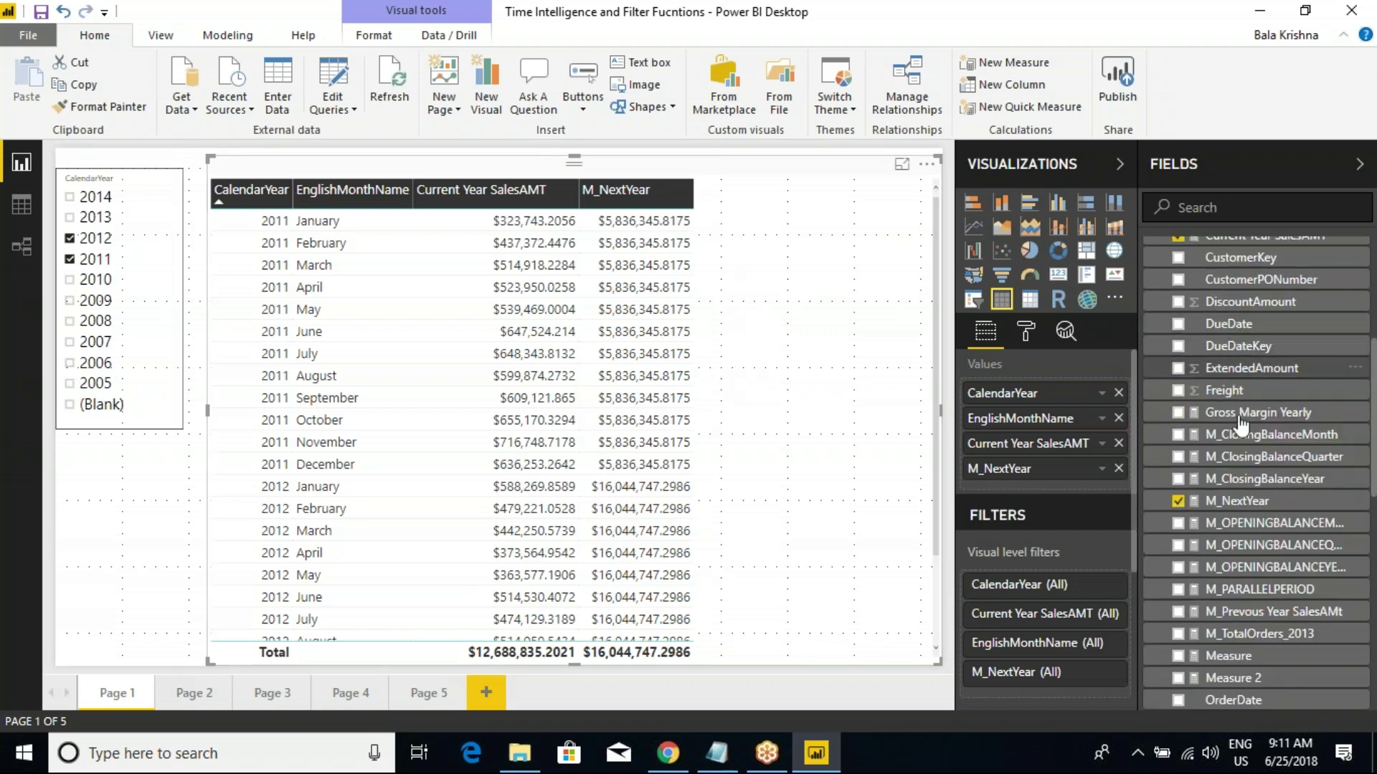
pyautogui.click(1240, 500)
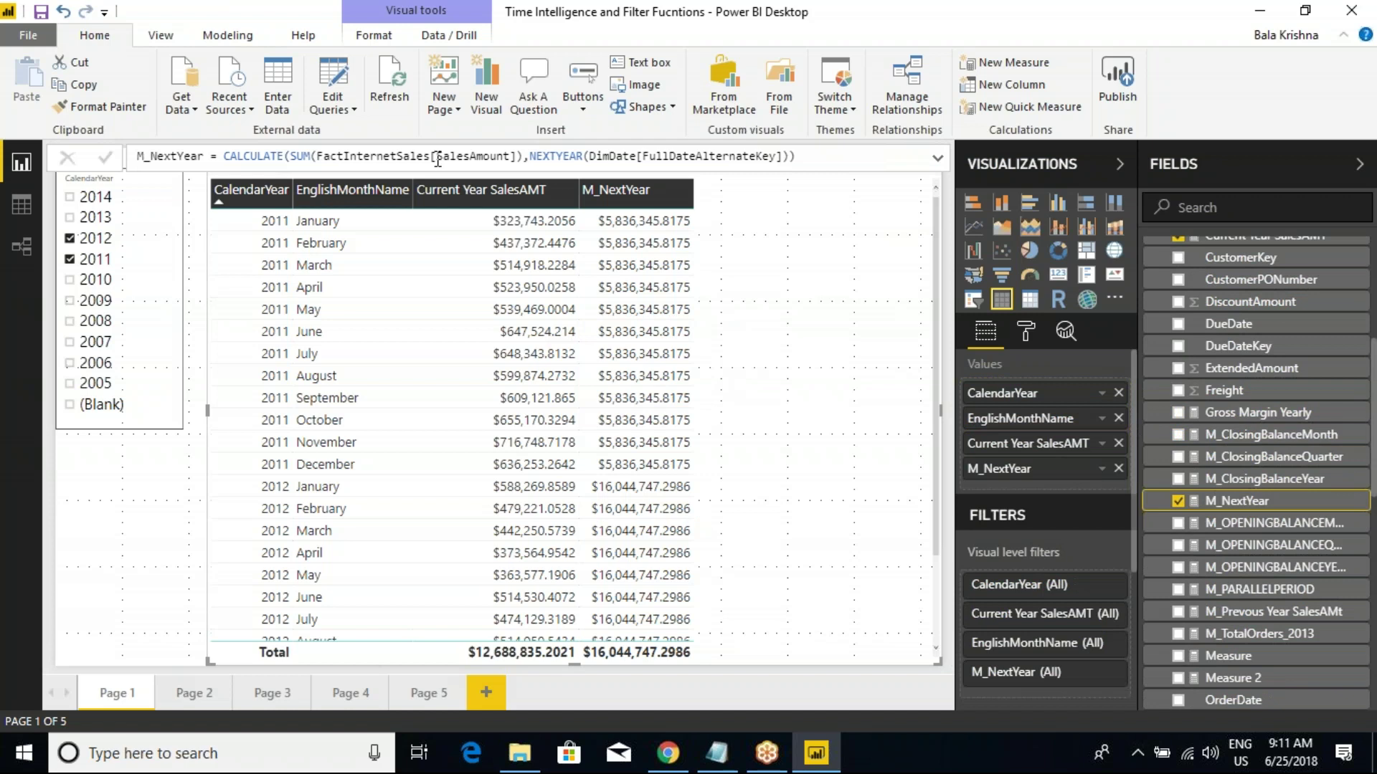
pyautogui.click(437, 156)
pyautogui.hotkey('ctrl', 'a')
pyautogui.hotkey('ctrl', 'c')
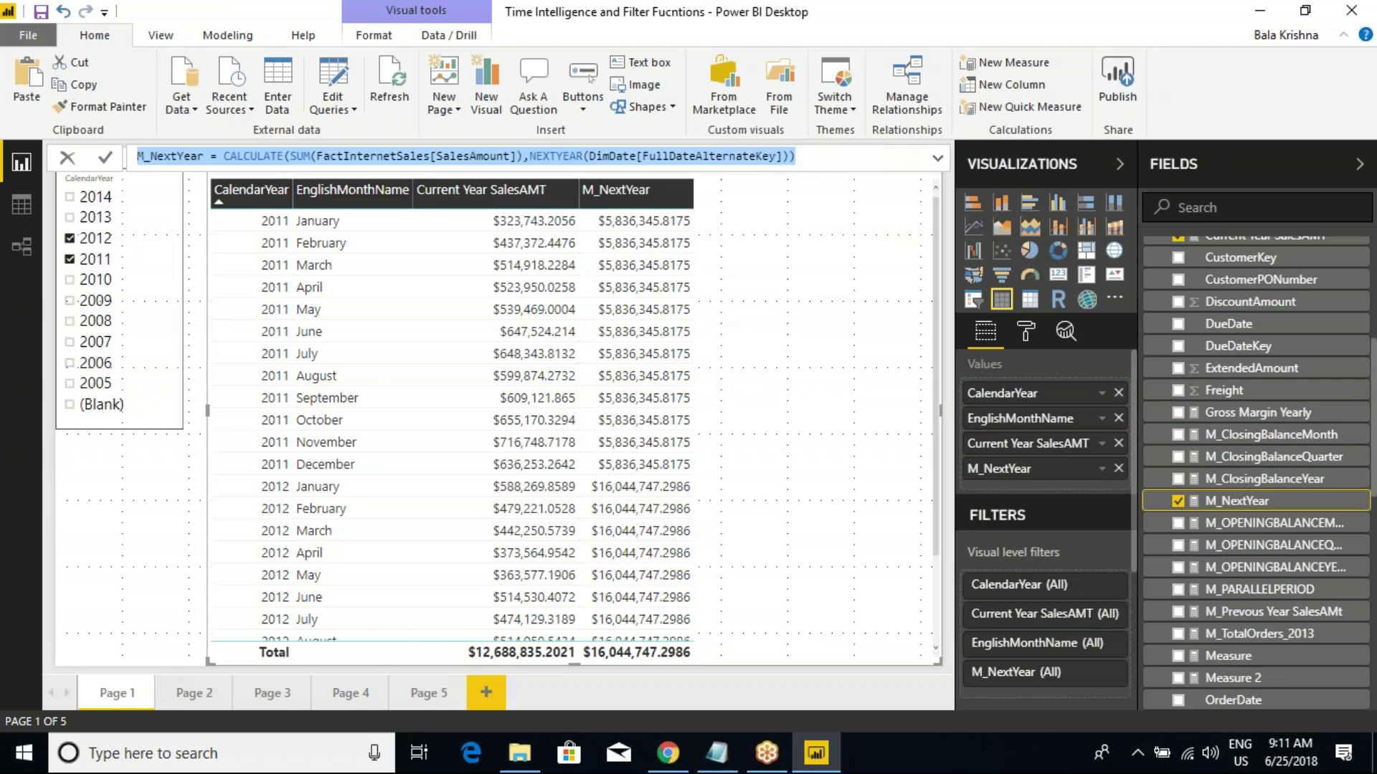
# Step: Create another measure in the FactInternetSales table and paste the copied formula as its definition
pyautogui.scroll(5, 1189, 474)
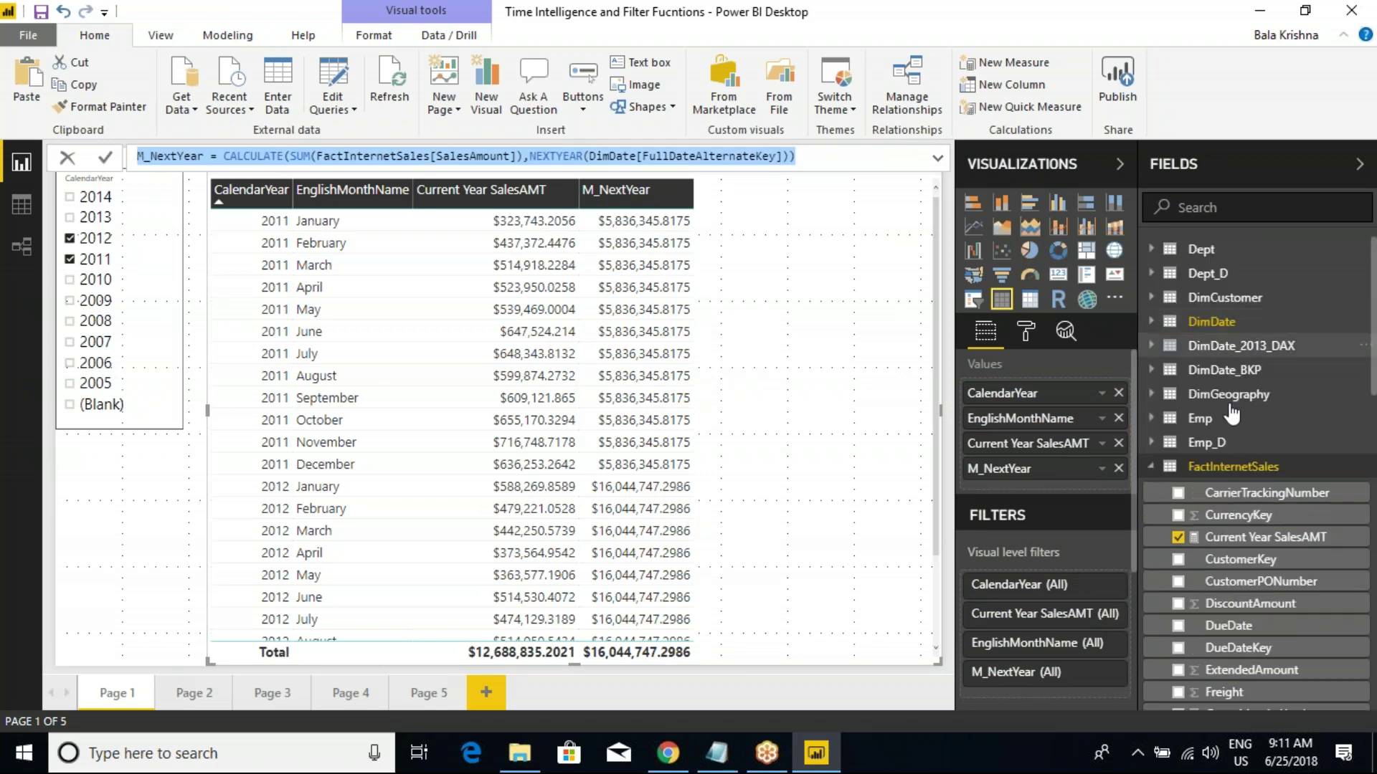
pyautogui.rightClick(1189, 475)
pyautogui.click(1147, 168)
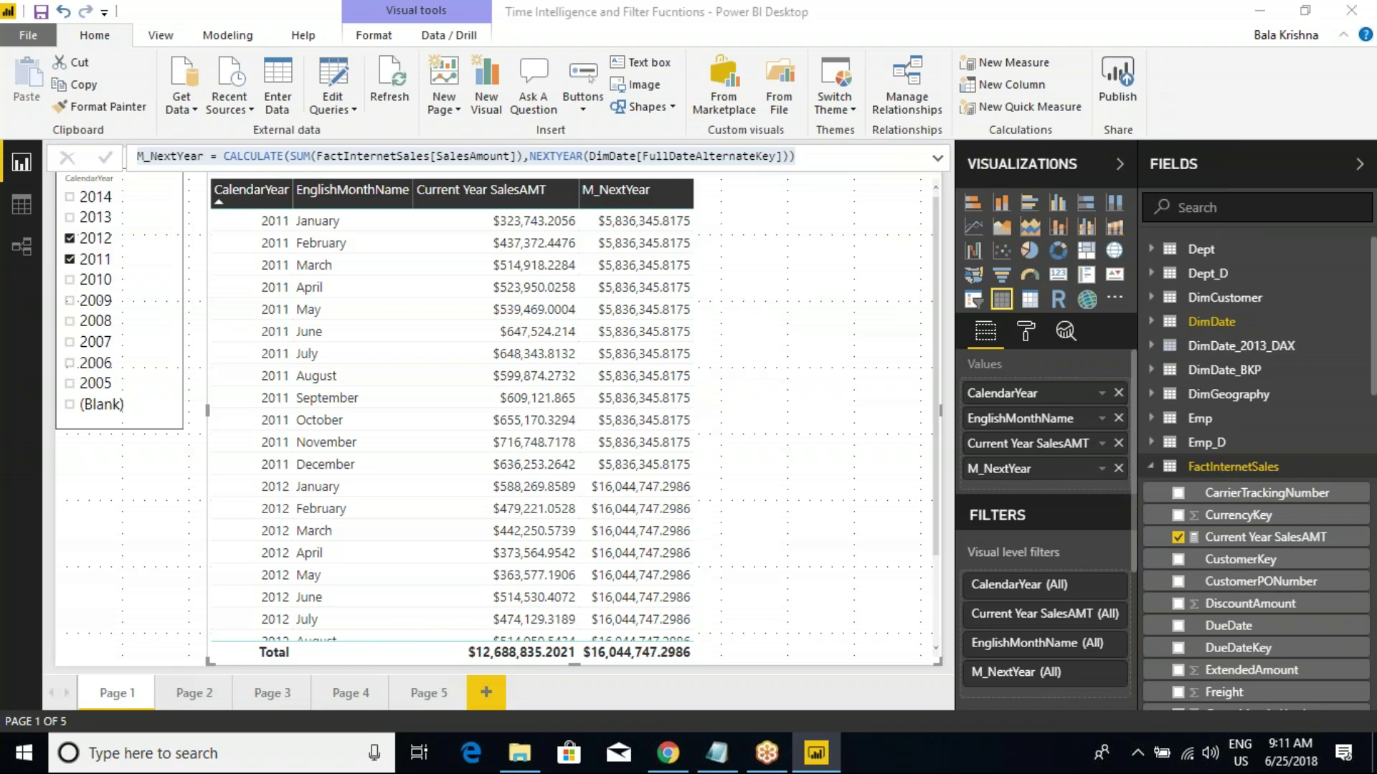
pyautogui.hotkey('ctrl', 'a')
pyautogui.hotkey('ctrl', 'v')
# Step: Change the measure name in the pasted formula to M_PreviousYear
pyautogui.moveTo(203, 157); pyautogui.dragTo(158, 157)
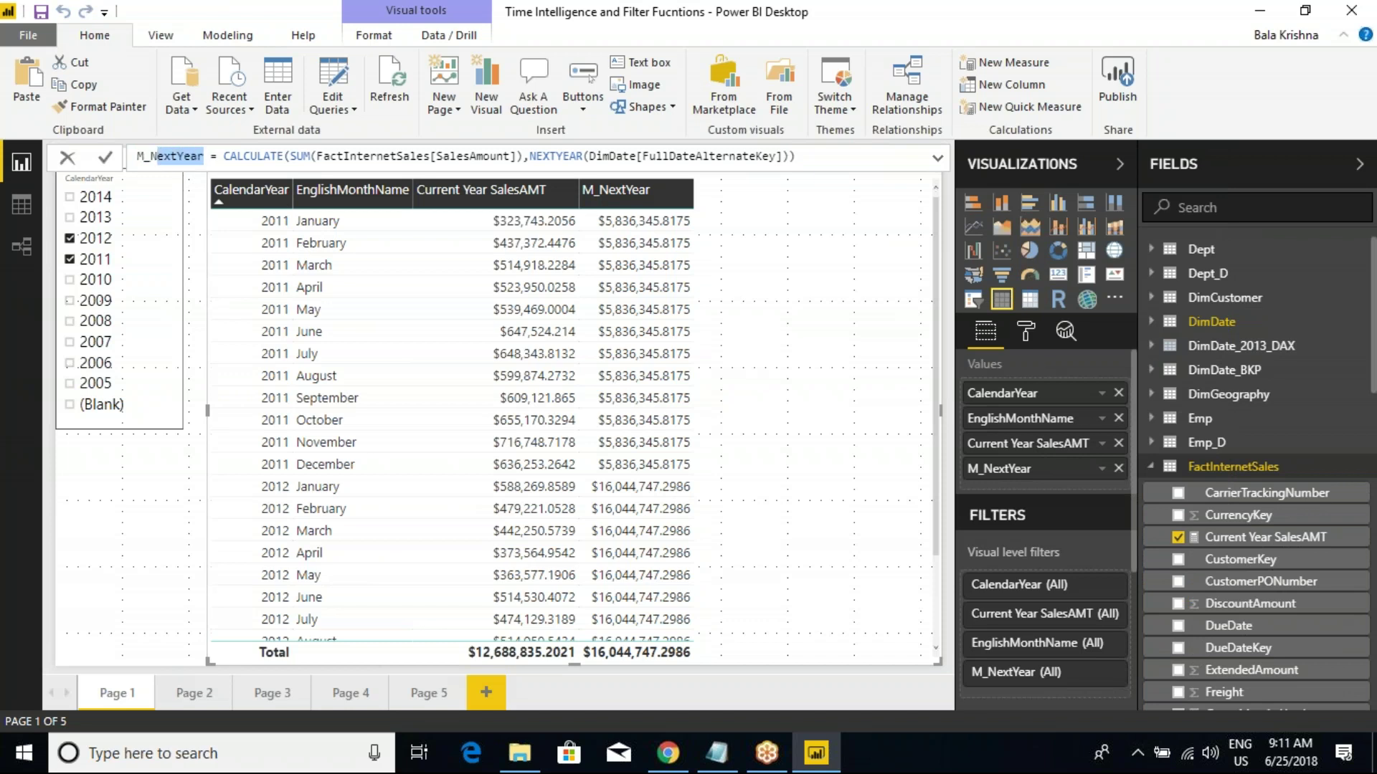
pyautogui.press('BackSpace')
pyautogui.press('BackSpace')
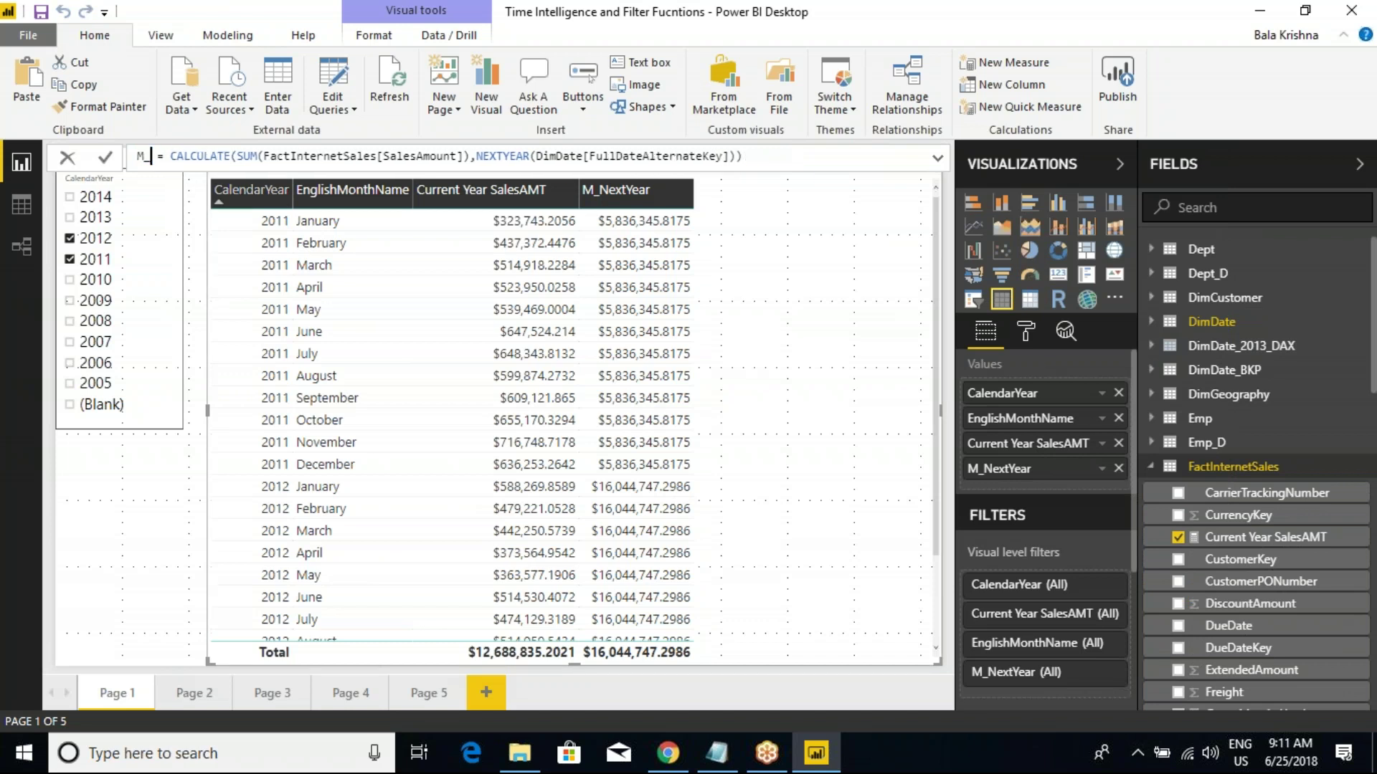
pyautogui.write('Previo')
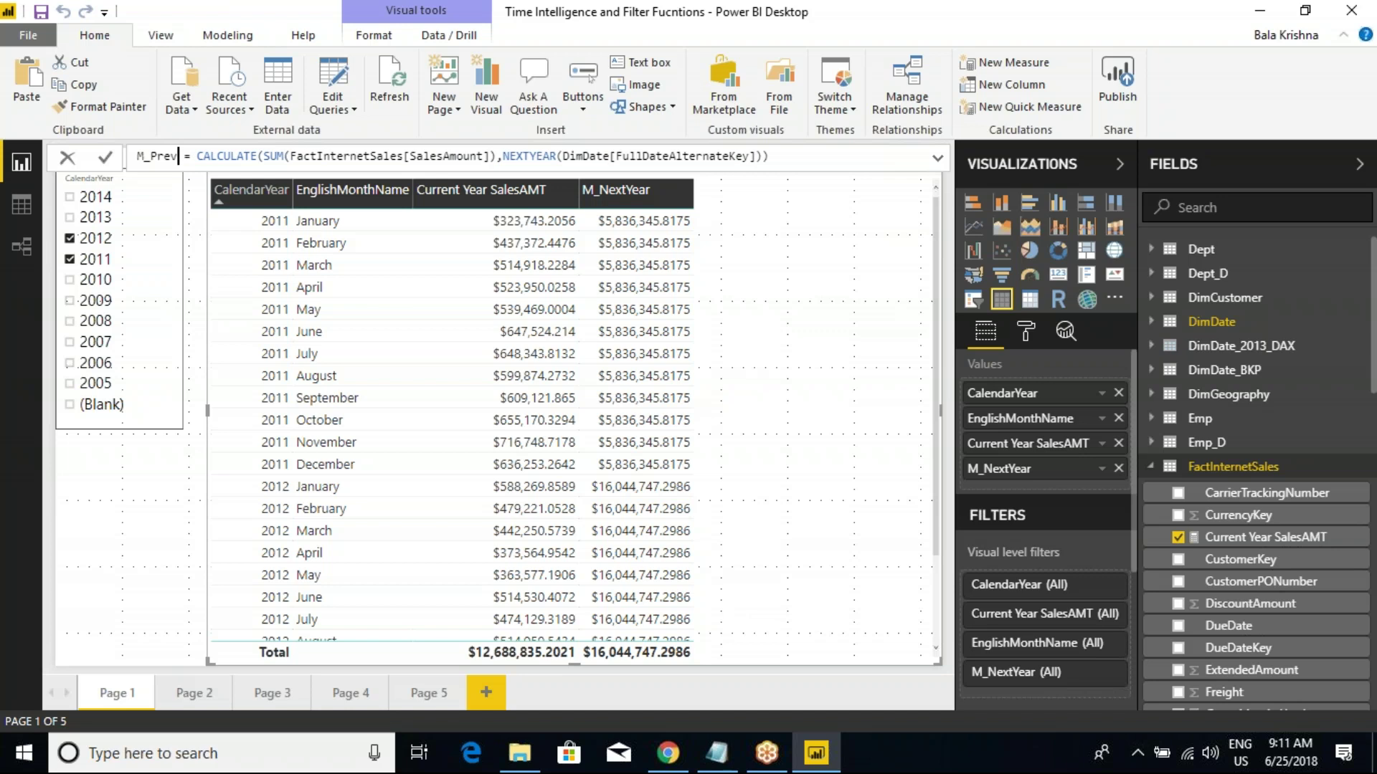
pyautogui.write('usYear')
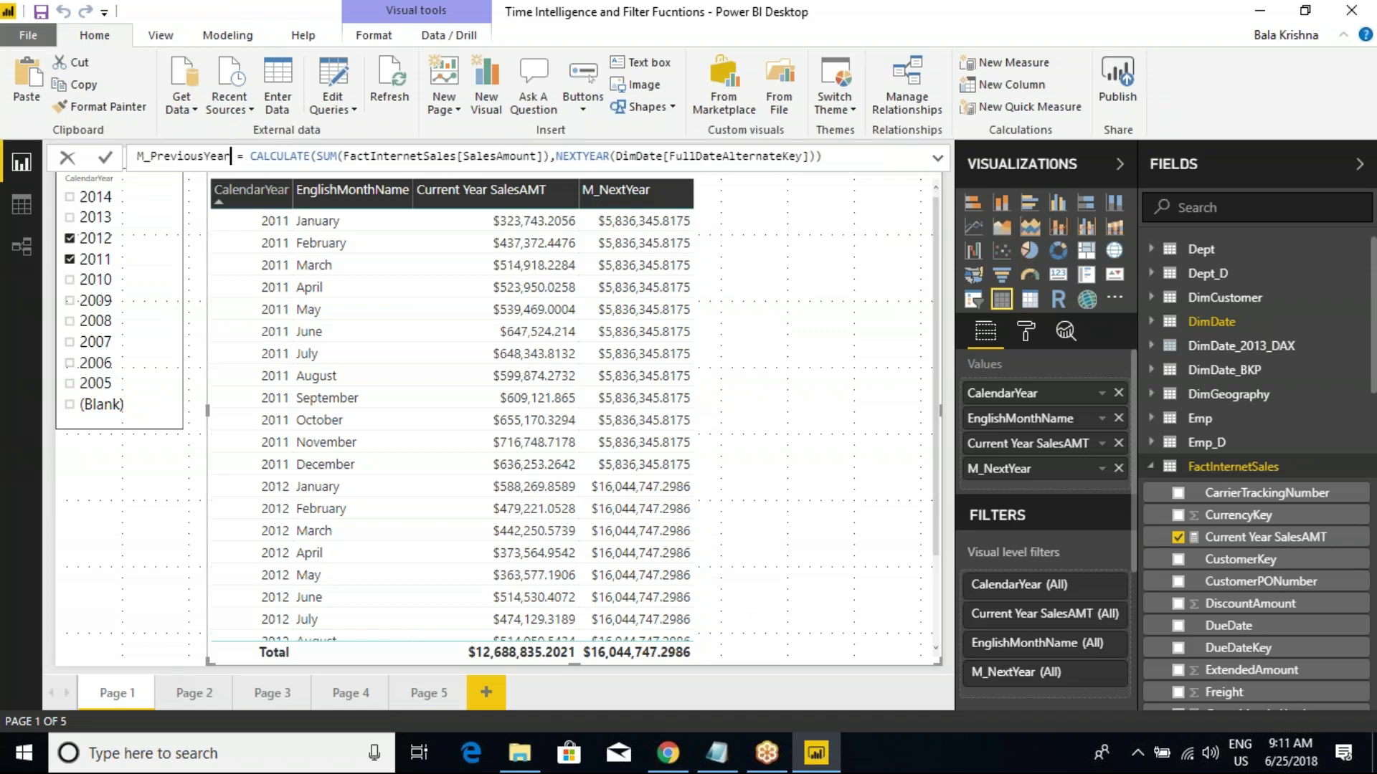
# Step: Replace NEXTYEAR with PREVIOUSYEAR in the M_PreviousYear formula and commit the measure
pyautogui.moveTo(557, 155); pyautogui.dragTo(610, 155)
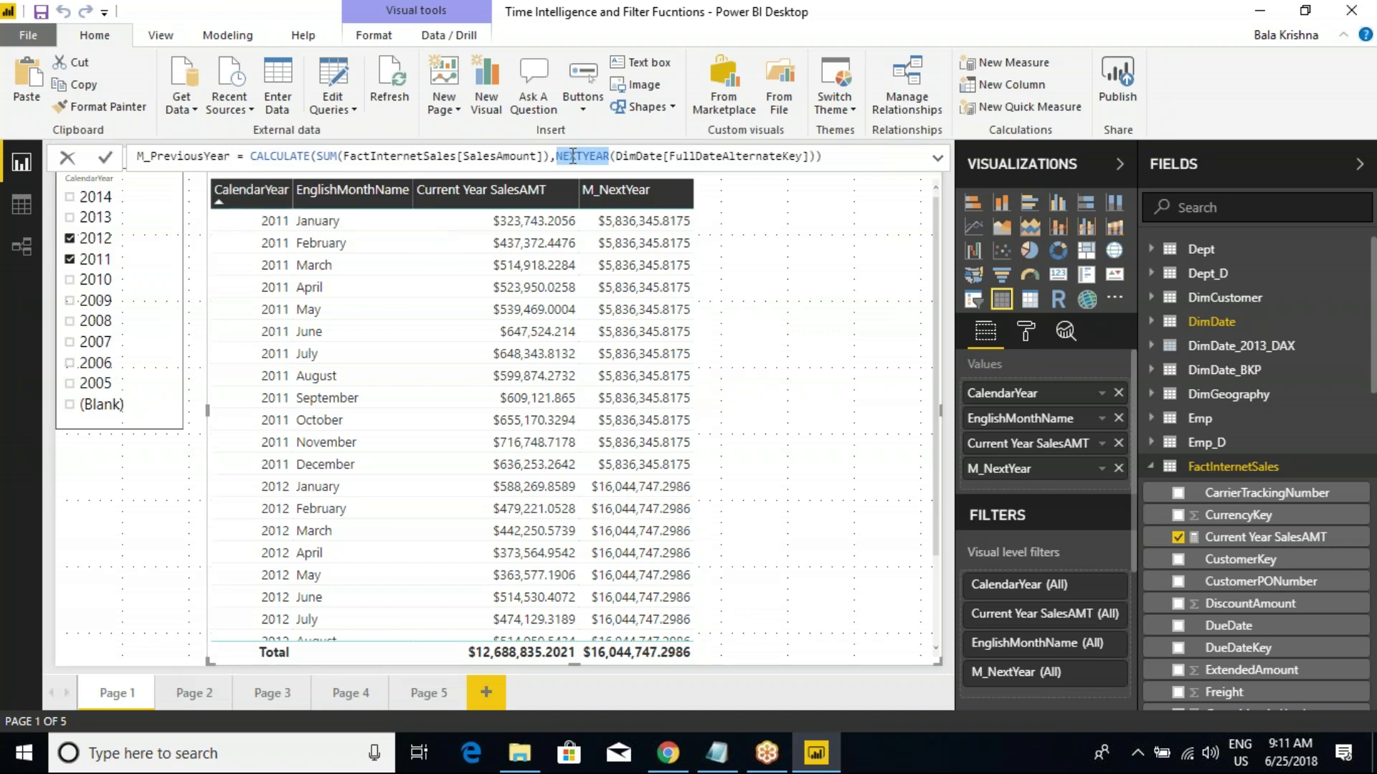
pyautogui.write('previou')
pyautogui.press('Down')
pyautogui.press('Down')
pyautogui.press('Down')
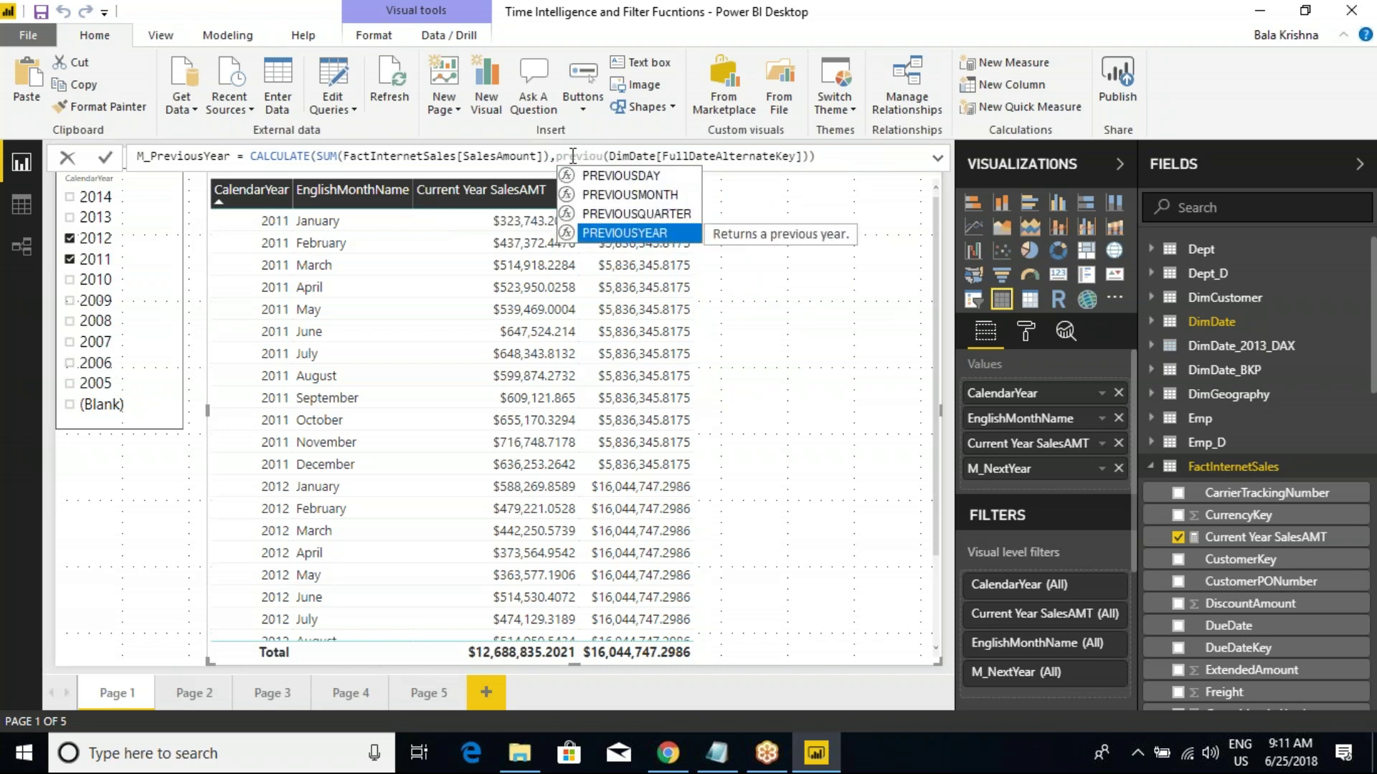
pyautogui.press('Tab')
pyautogui.press('Return')
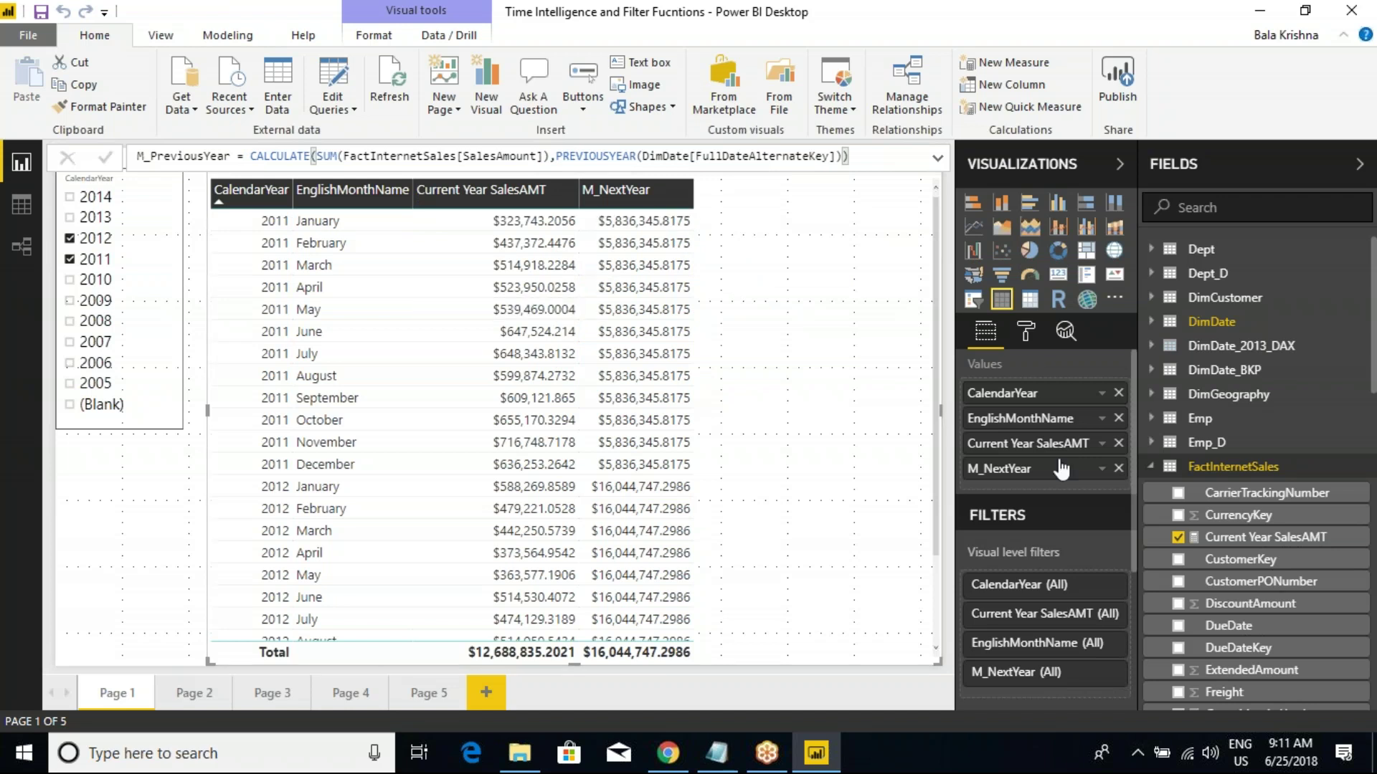
# Step: Remove EnglishMonthName from the table visual and add 2013 and 2014 to the CalendarYear slicer selection
pyautogui.click(1118, 419)
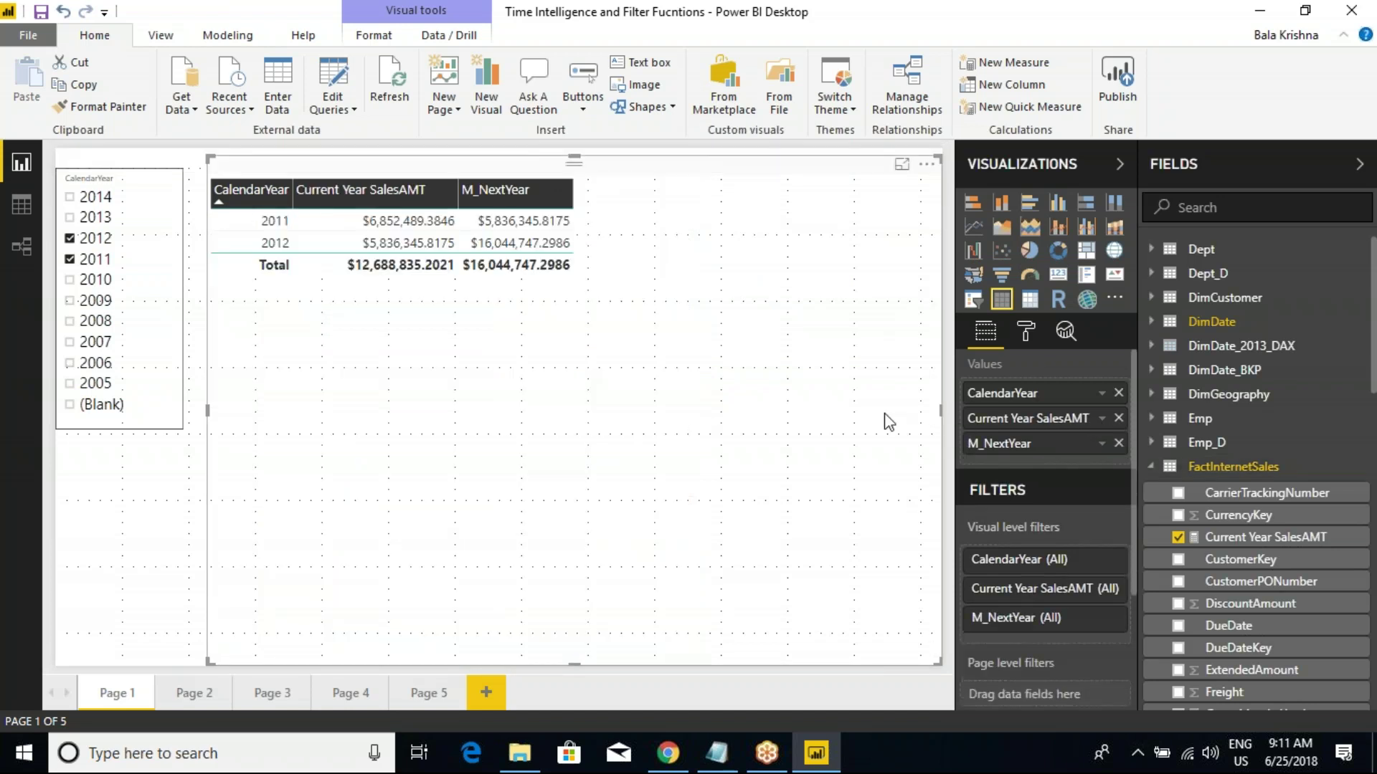
pyautogui.keyDown('ctrl'); pyautogui.click(85, 216); pyautogui.keyUp('ctrl')
pyautogui.keyDown('ctrl'); pyautogui.click(85, 196); pyautogui.keyUp('ctrl')
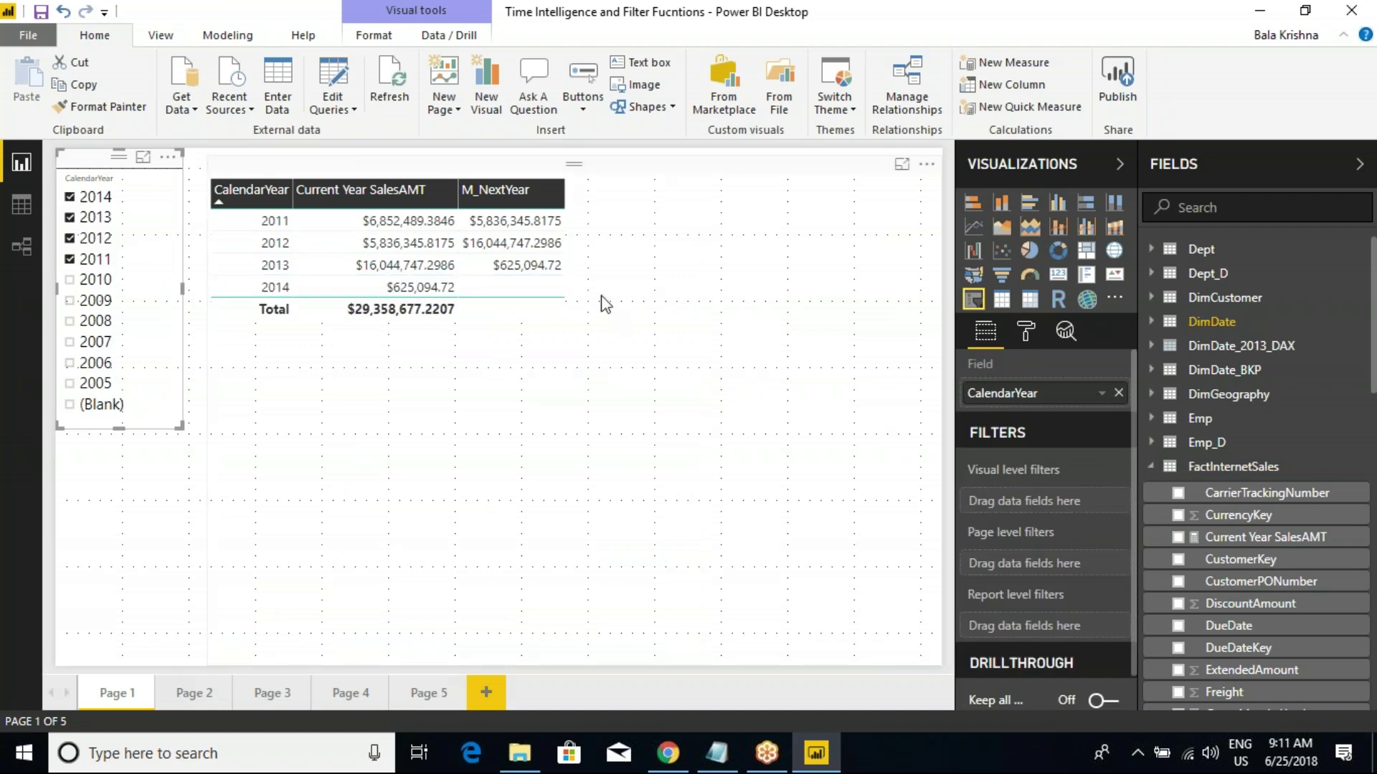
# Step: Add the M_PreviousYear measure to the table visual below M_NextYear in its values
pyautogui.scroll(-10, 1250, 502)
pyautogui.scroll(-6, 1249, 502)
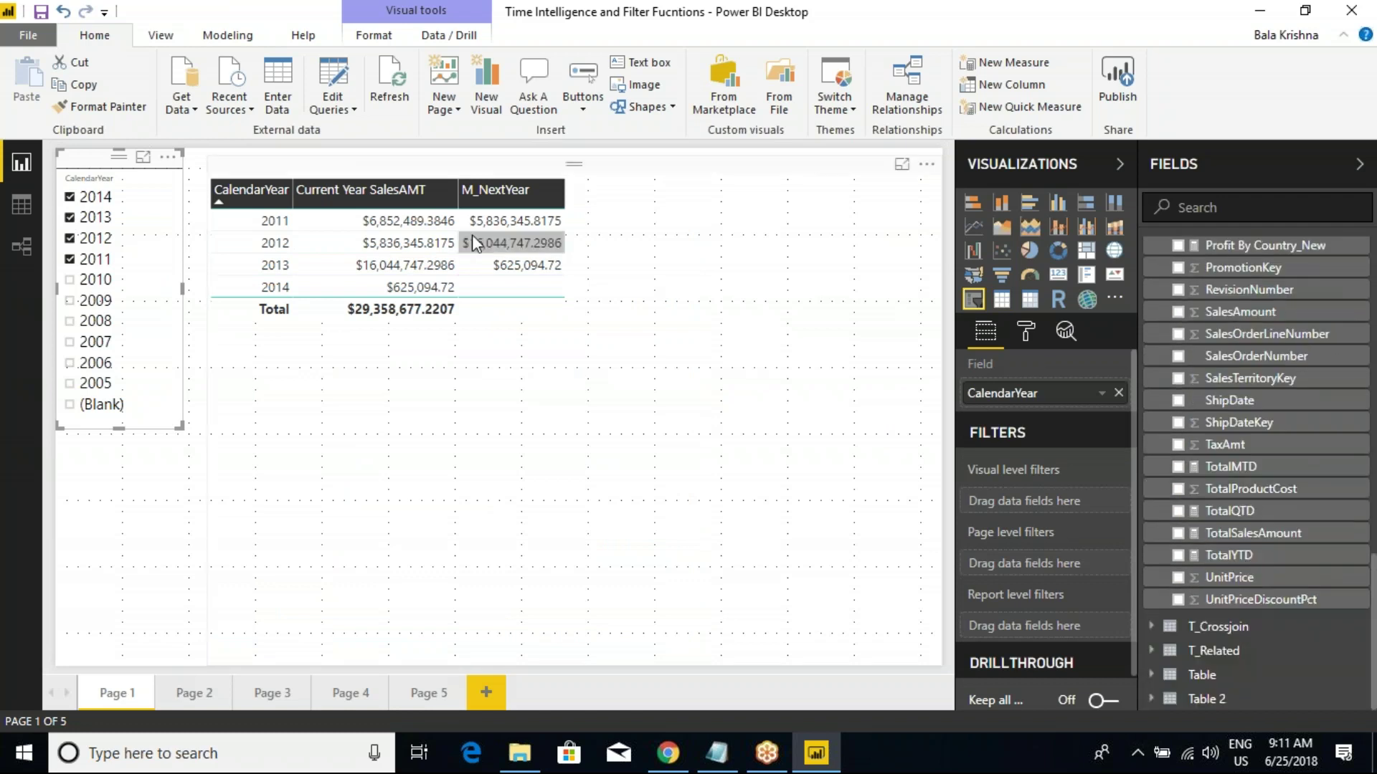
pyautogui.click(709, 213)
pyautogui.scroll(12, 1306, 453)
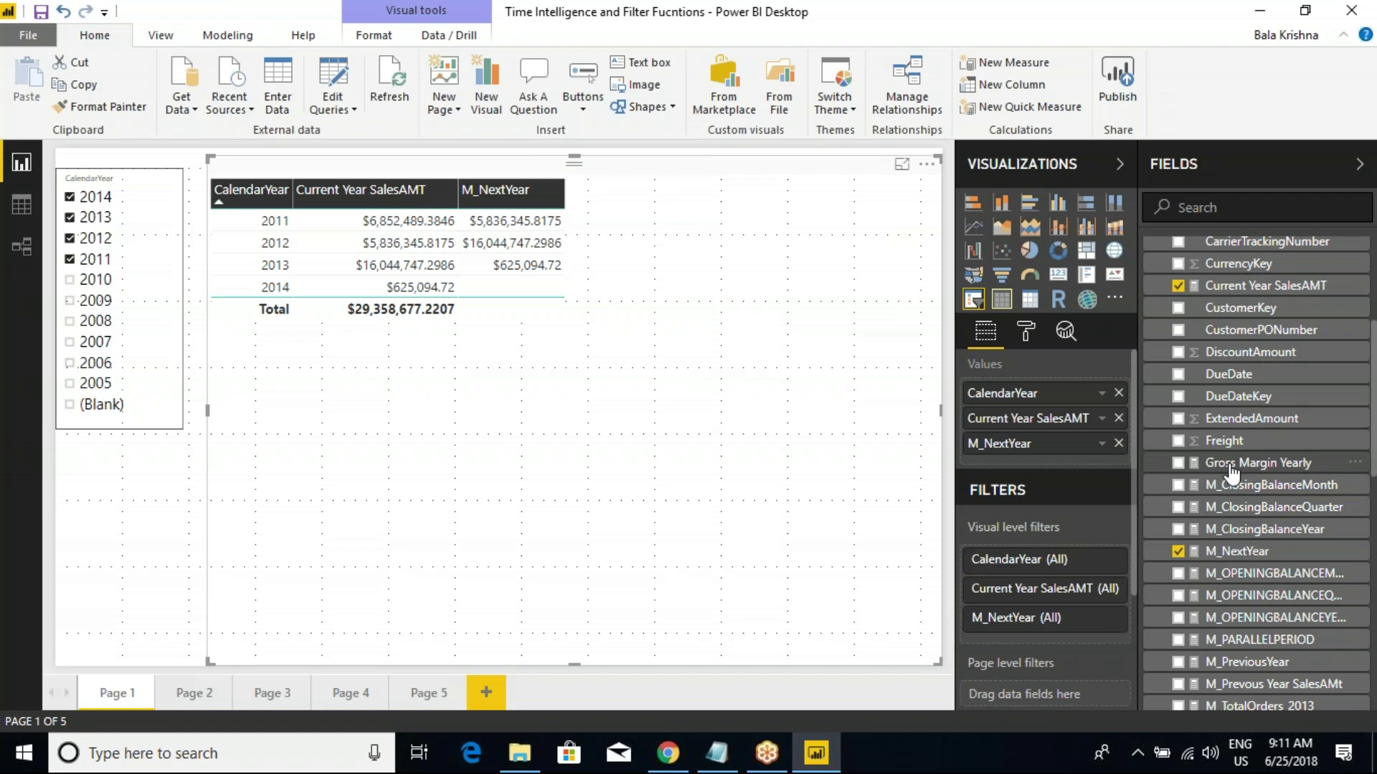
pyautogui.scroll(-3, 1241, 581)
pyautogui.moveTo(1251, 561); pyautogui.dragTo(1064, 465)
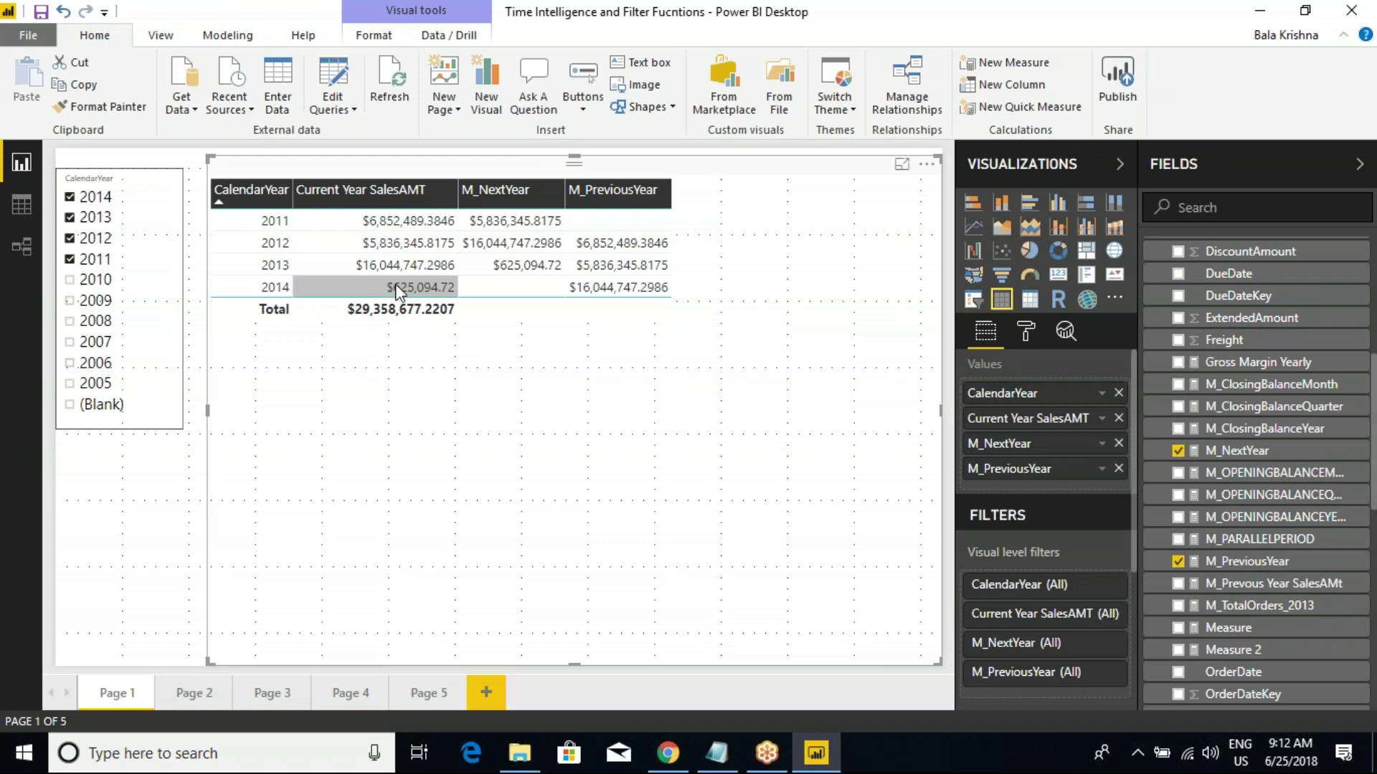
pyautogui.moveTo(418, 285)
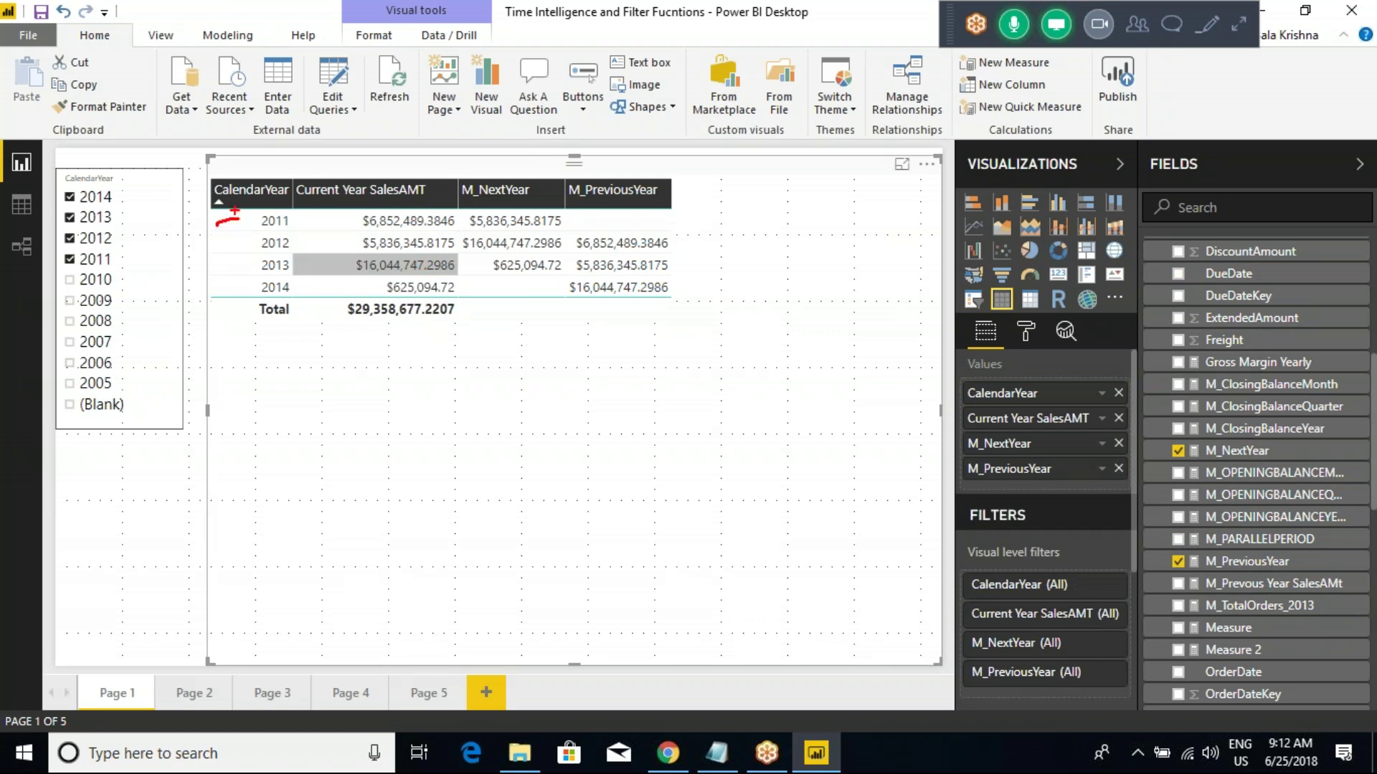
# Step: Compare the M_NextYear and M_PreviousYear values with Current Year SalesAMT for the adjacent years in the table visual
pyautogui.moveTo(244, 246); pyautogui.dragTo(285, 249)
pyautogui.moveTo(428, 234)
pyautogui.mouseDown()
pyautogui.moveTo(549, 235)
pyautogui.moveTo(556, 212)
pyautogui.moveTo(497, 212)
pyautogui.mouseUp()
pyautogui.moveTo(354, 262)
pyautogui.mouseDown()
pyautogui.moveTo(419, 275)
pyautogui.moveTo(401, 279)
pyautogui.moveTo(461, 237)
pyautogui.moveTo(483, 256)
pyautogui.moveTo(541, 257)
pyautogui.moveTo(469, 240)
pyautogui.mouseUp()
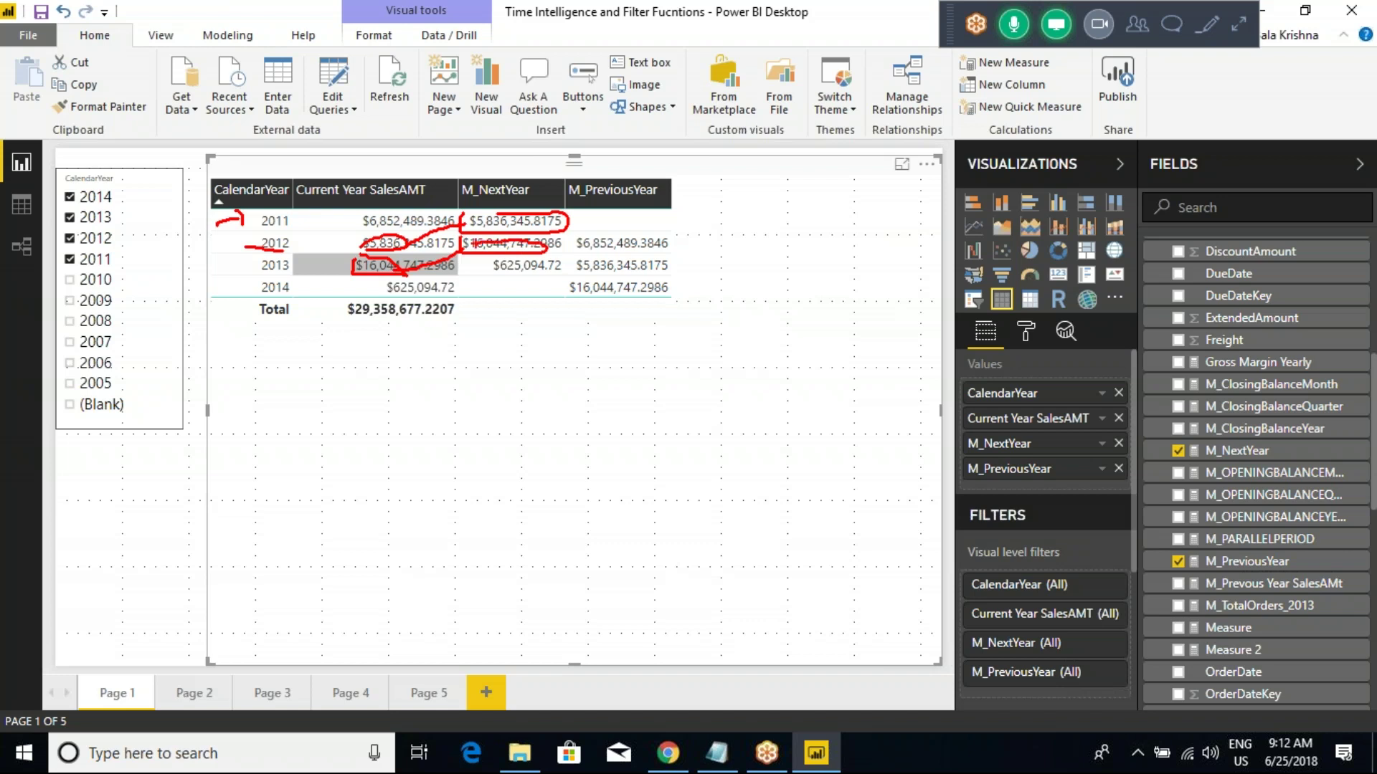
pyautogui.press('Escape')
pyautogui.moveTo(491, 151); pyautogui.dragTo(495, 228)
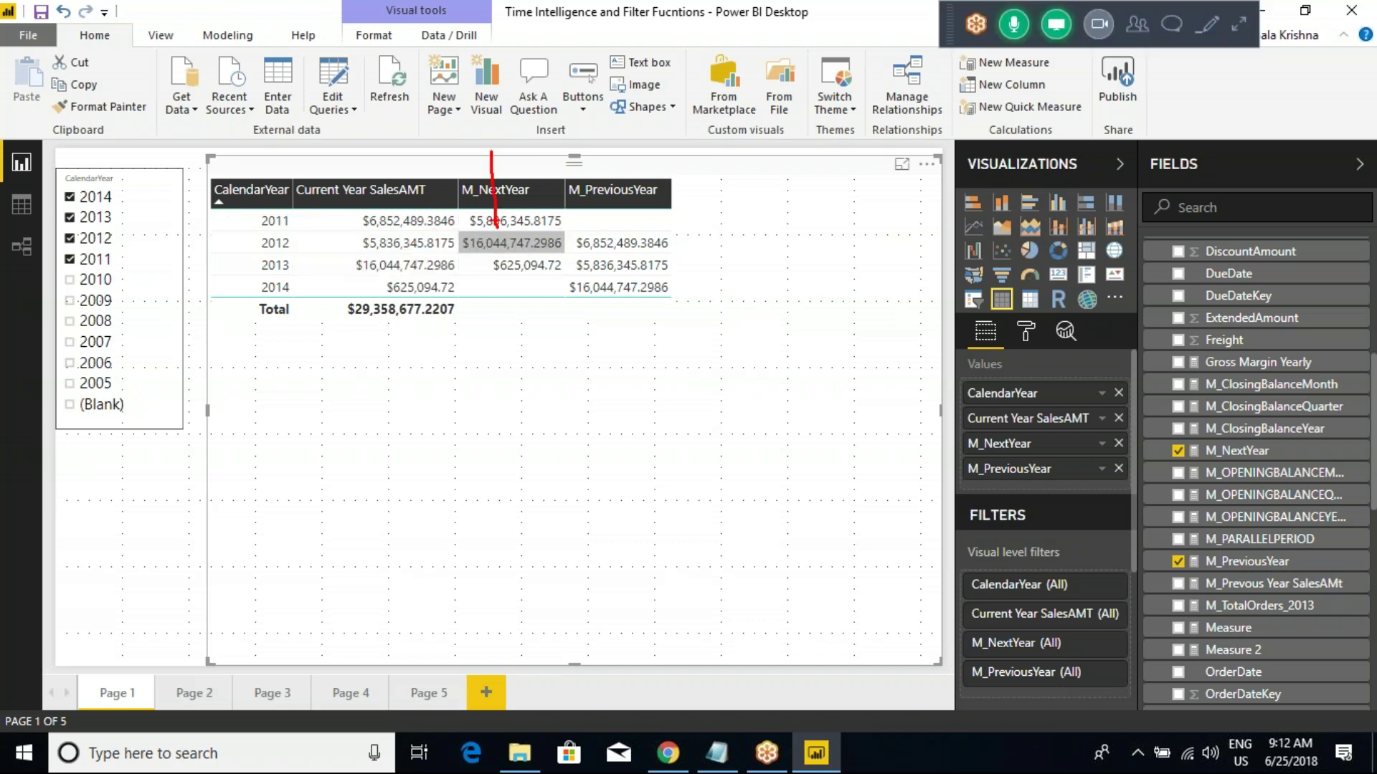
pyautogui.press('Escape')
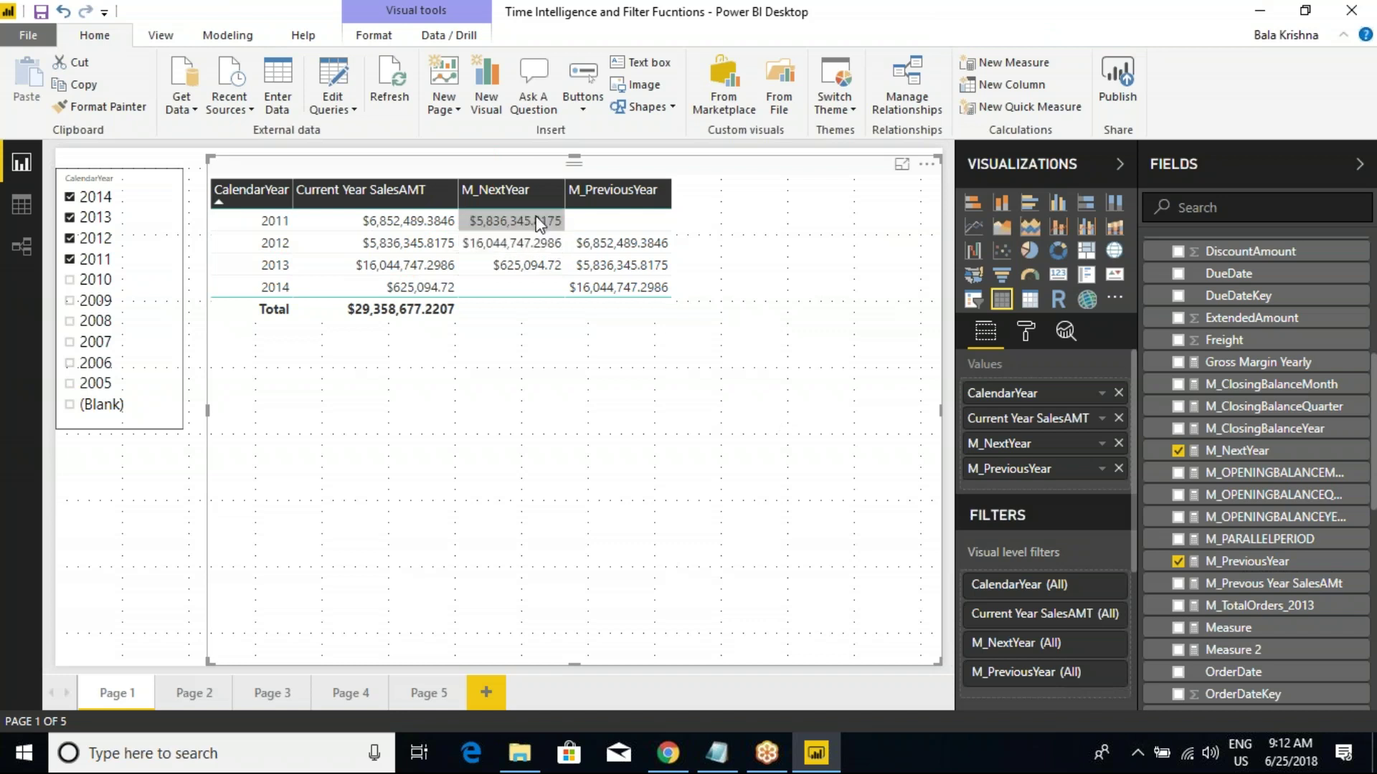
pyautogui.moveTo(236, 210)
pyautogui.mouseDown()
pyautogui.moveTo(294, 220)
pyautogui.moveTo(257, 230)
pyautogui.mouseUp()
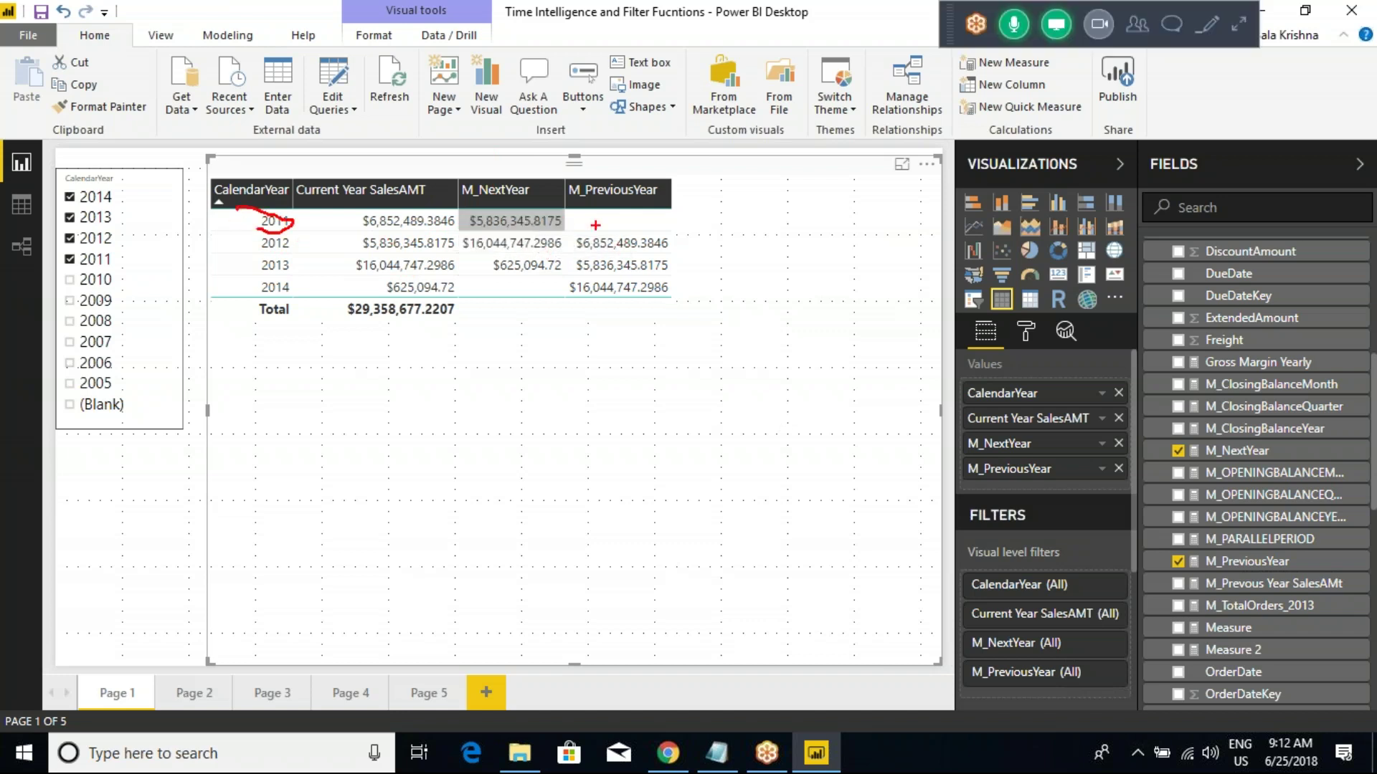
pyautogui.moveTo(578, 213)
pyautogui.mouseDown()
pyautogui.moveTo(672, 215)
pyautogui.moveTo(568, 214)
pyautogui.mouseUp()
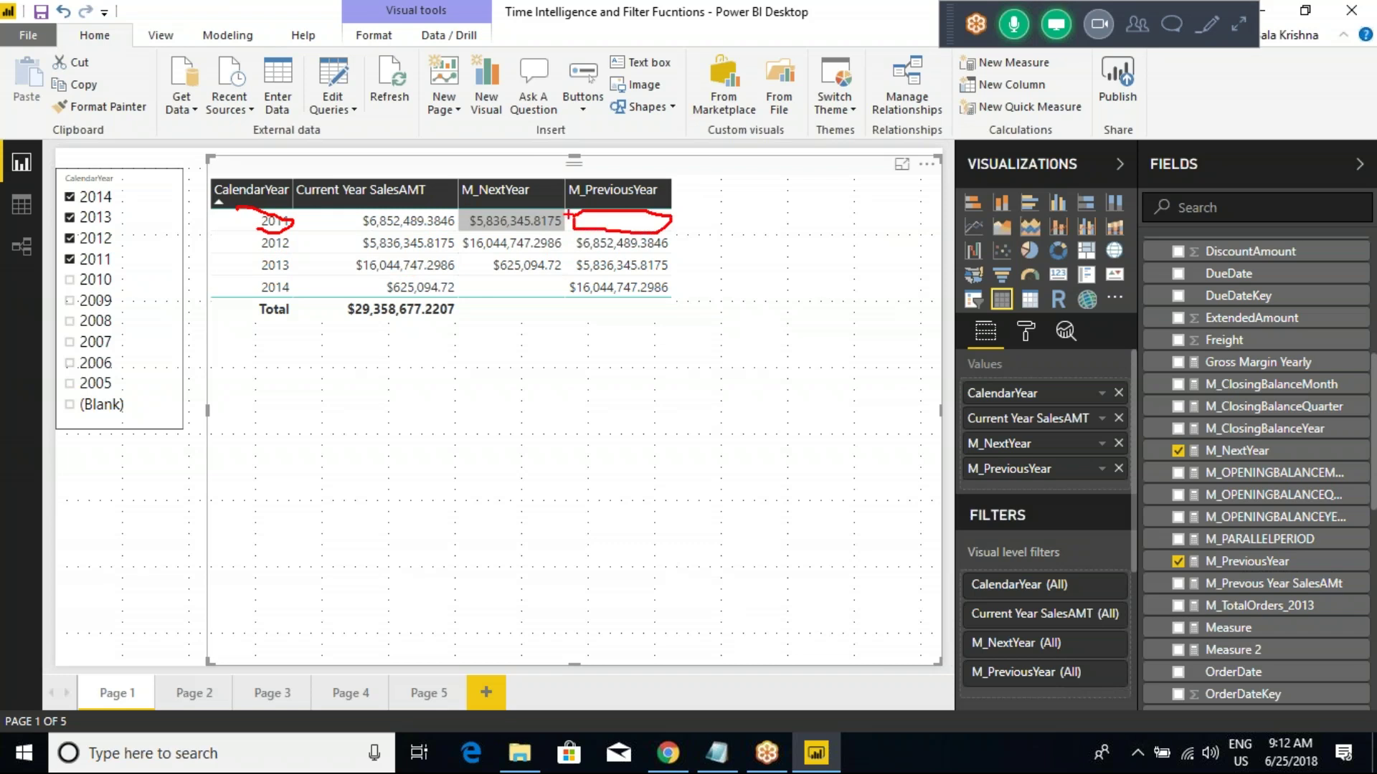
pyautogui.moveTo(252, 228); pyautogui.dragTo(300, 249)
pyautogui.moveTo(357, 229)
pyautogui.mouseDown()
pyautogui.moveTo(458, 231)
pyautogui.moveTo(407, 207)
pyautogui.moveTo(367, 210)
pyautogui.mouseUp()
pyautogui.moveTo(448, 228)
pyautogui.mouseDown()
pyautogui.moveTo(534, 221)
pyautogui.moveTo(578, 244)
pyautogui.moveTo(674, 257)
pyautogui.moveTo(640, 234)
pyautogui.moveTo(578, 235)
pyautogui.mouseUp()
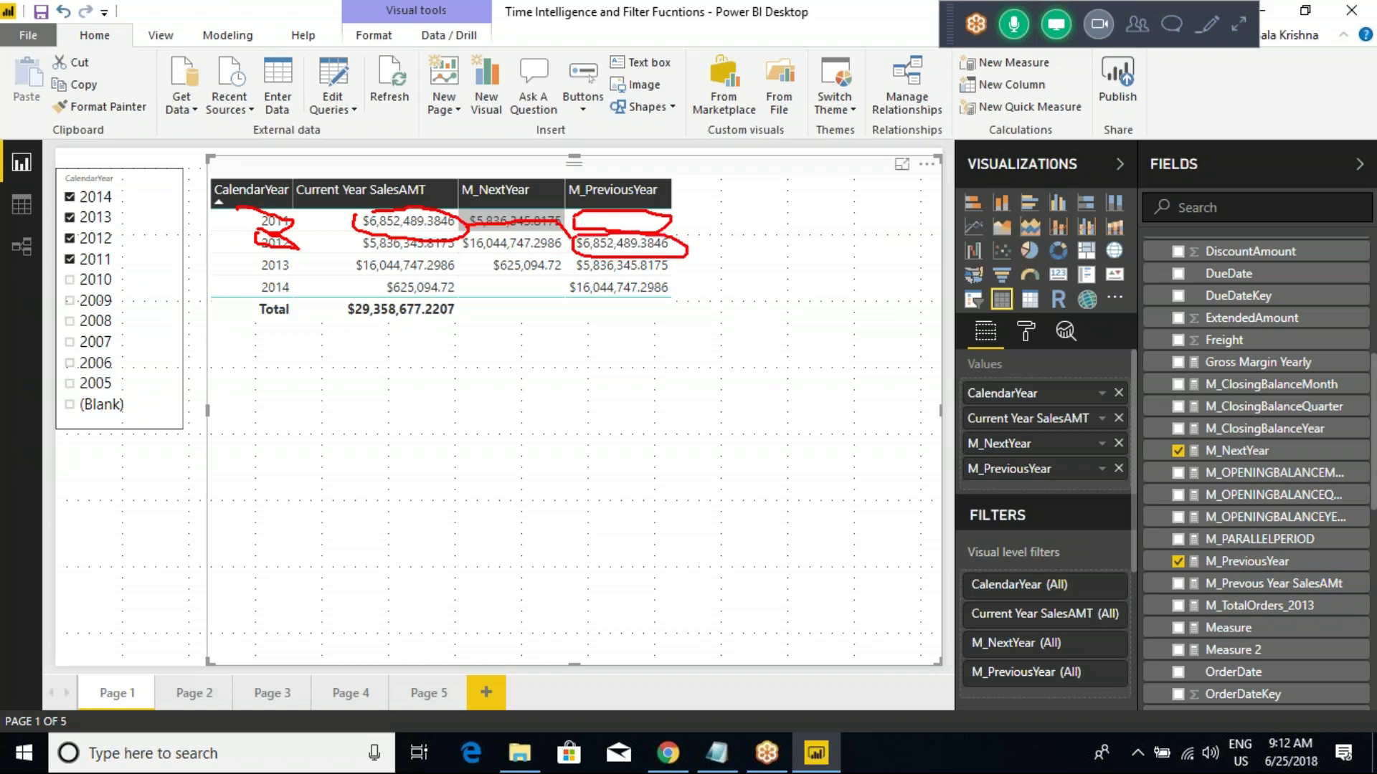
pyautogui.press('Escape')
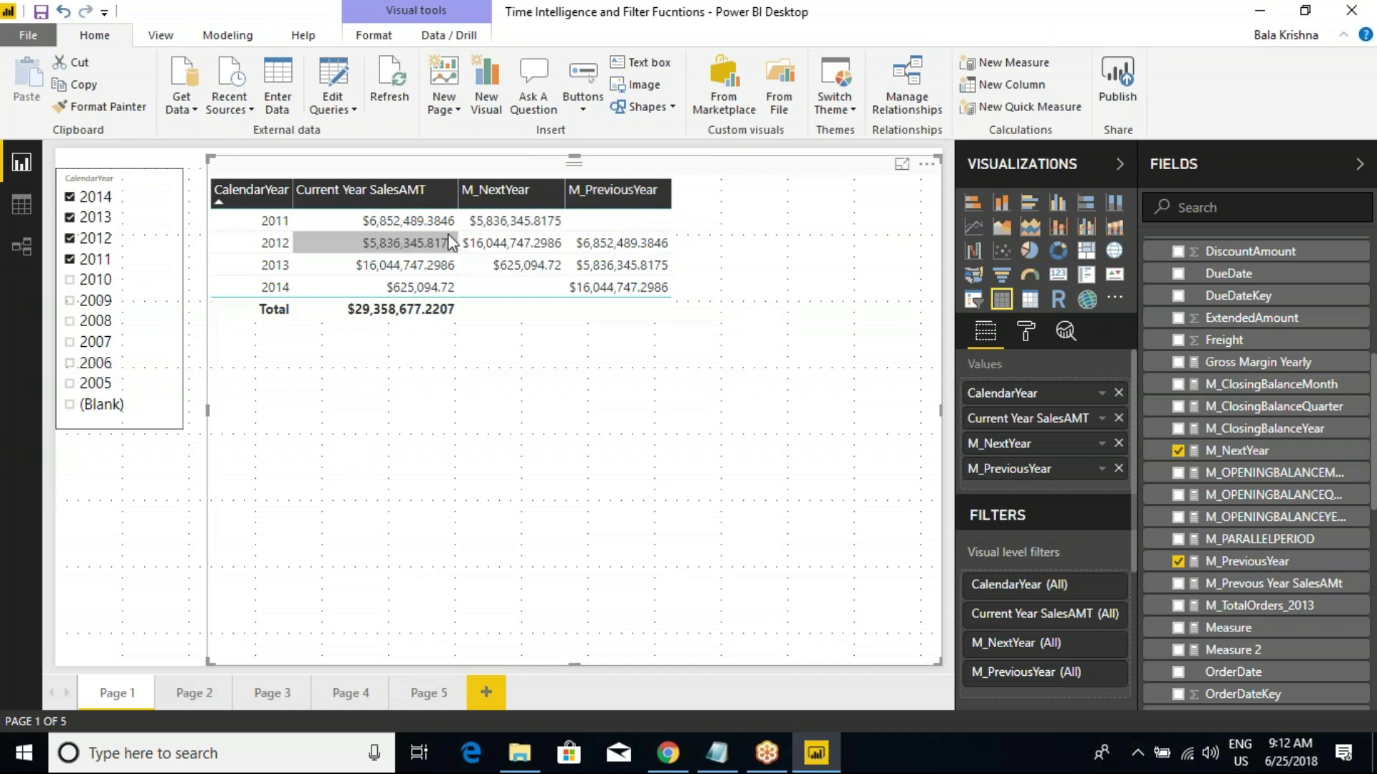
pyautogui.hotkey('ctrl', 'alt', 'd')
pyautogui.moveTo(291, 178); pyautogui.dragTo(379, 443)
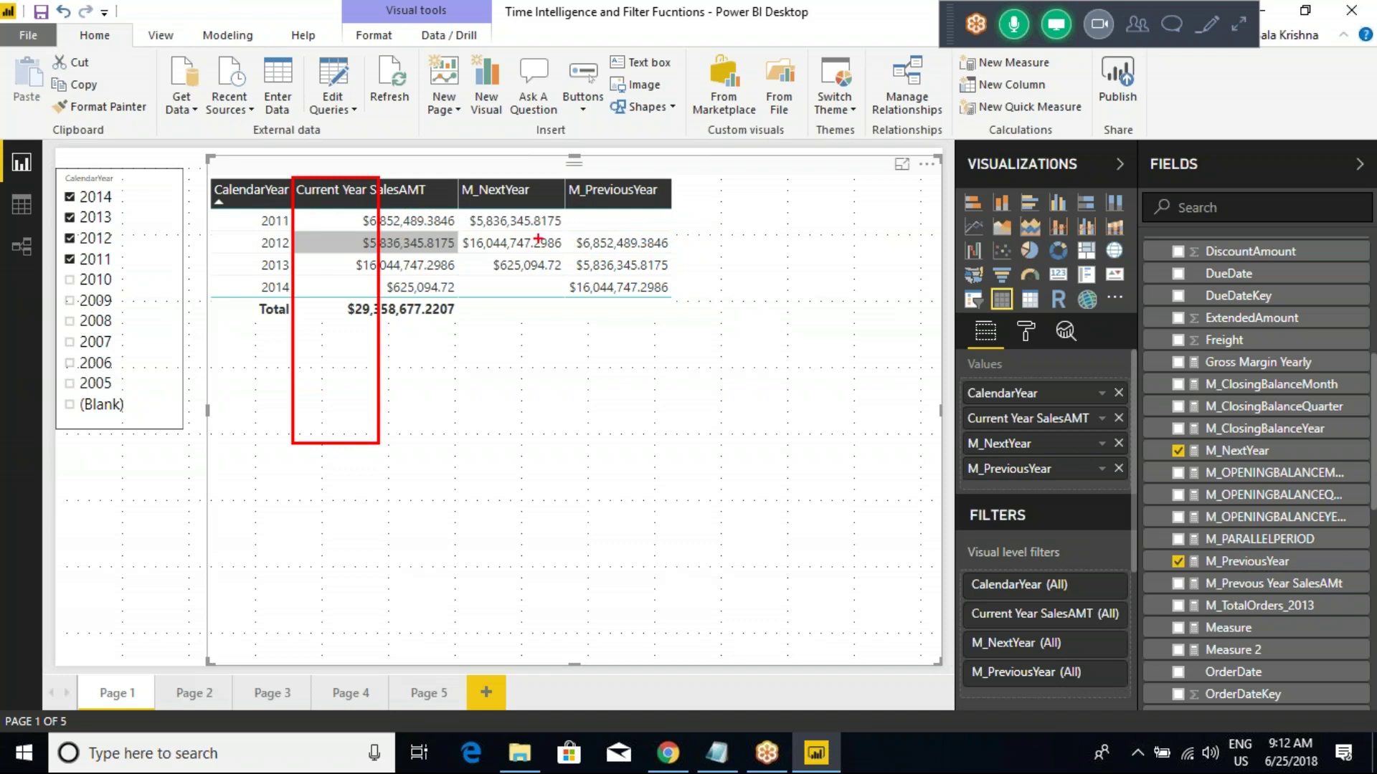
pyautogui.hotkey('ctrl', 'alt', 'd')
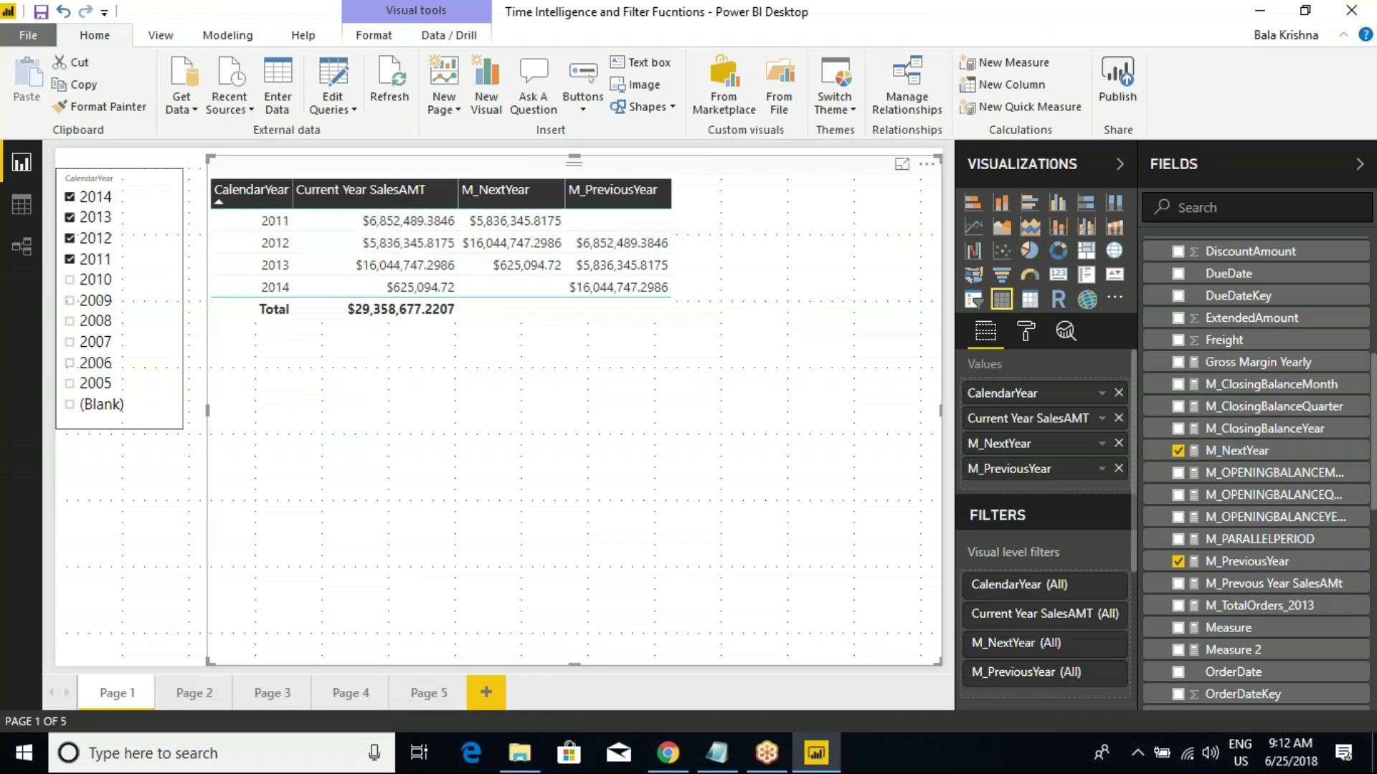
# Step: Switch to the Class Notes in Notepad and delete the HomeWork and Today remarks beside NEXTYQUARTER, NEXTYEAR and PREVIOUSYEAR
pyautogui.hotkey('alt', 'Tab')
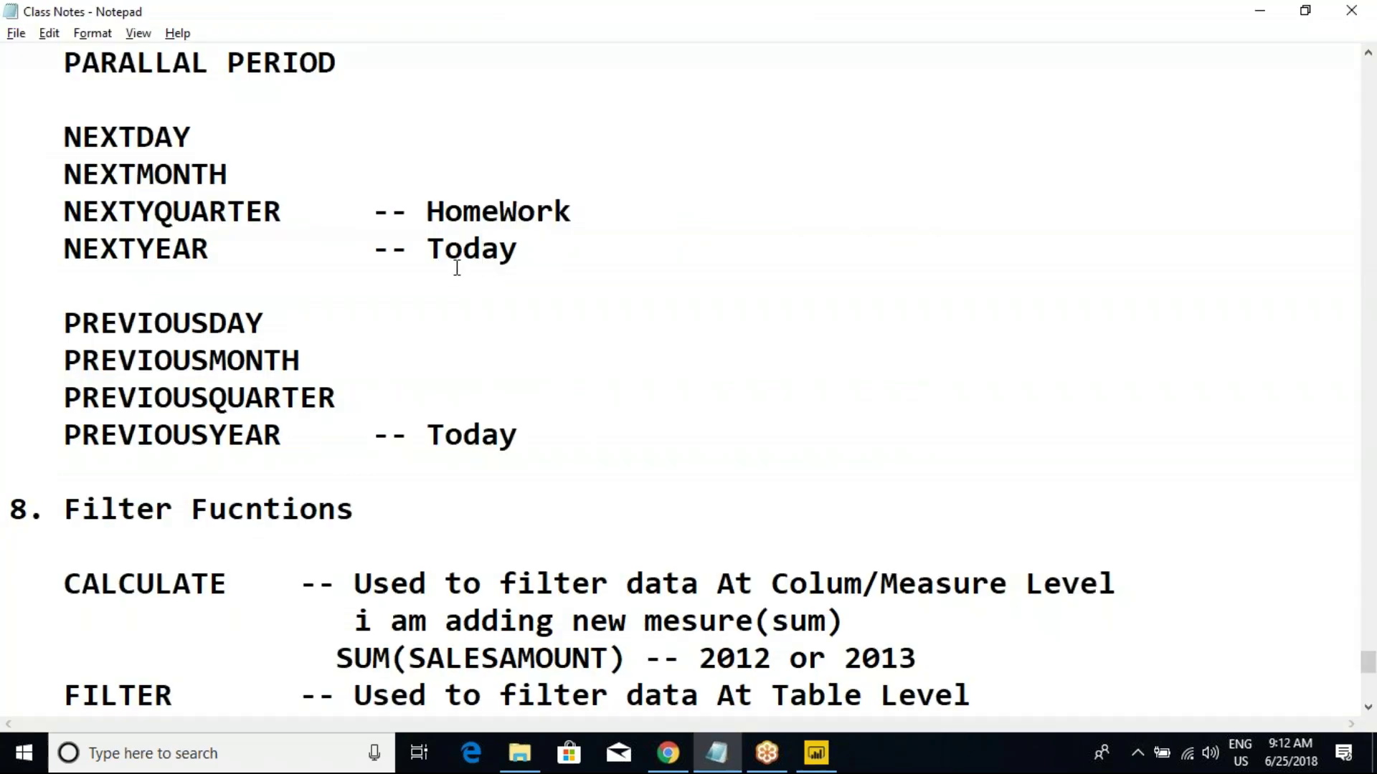
pyautogui.moveTo(373, 211); pyautogui.dragTo(581, 194)
pyautogui.press('Delete')
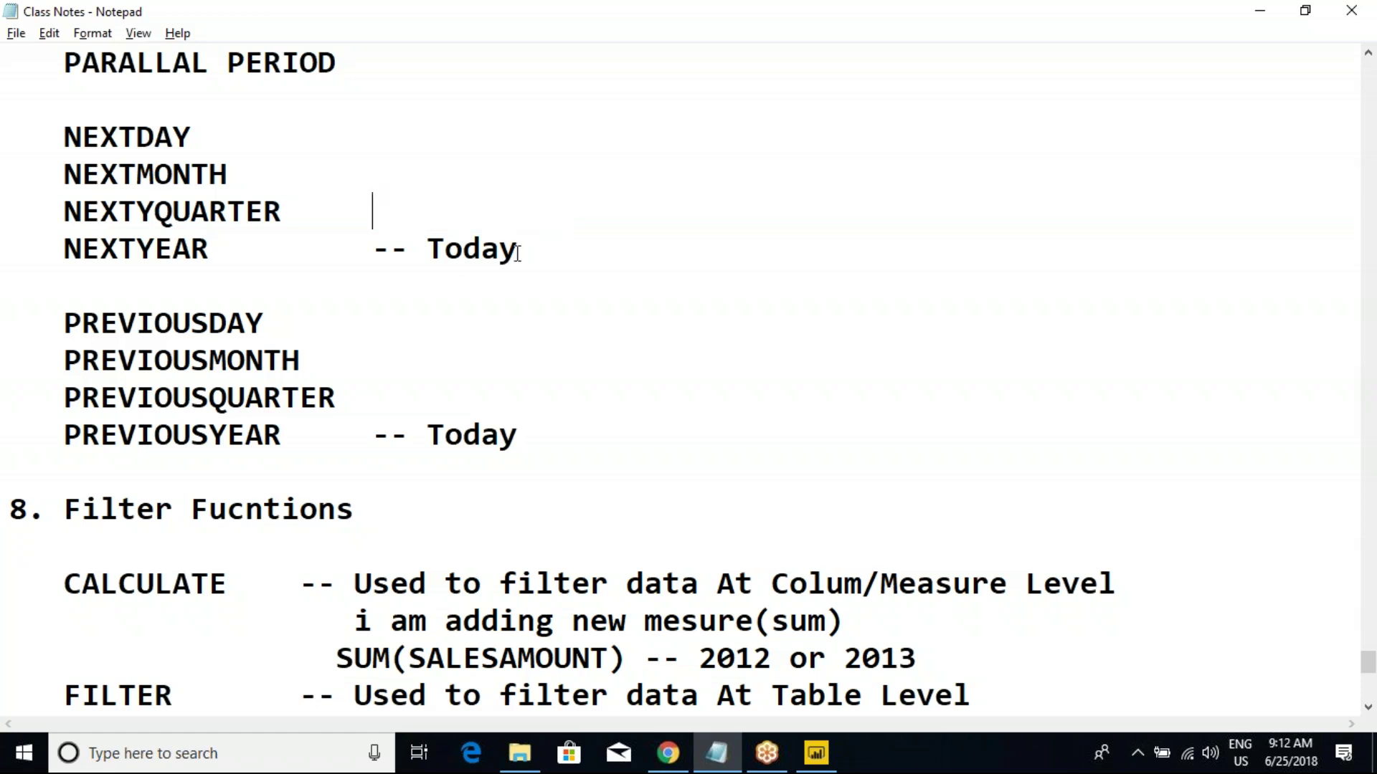
pyautogui.moveTo(374, 249); pyautogui.dragTo(531, 246)
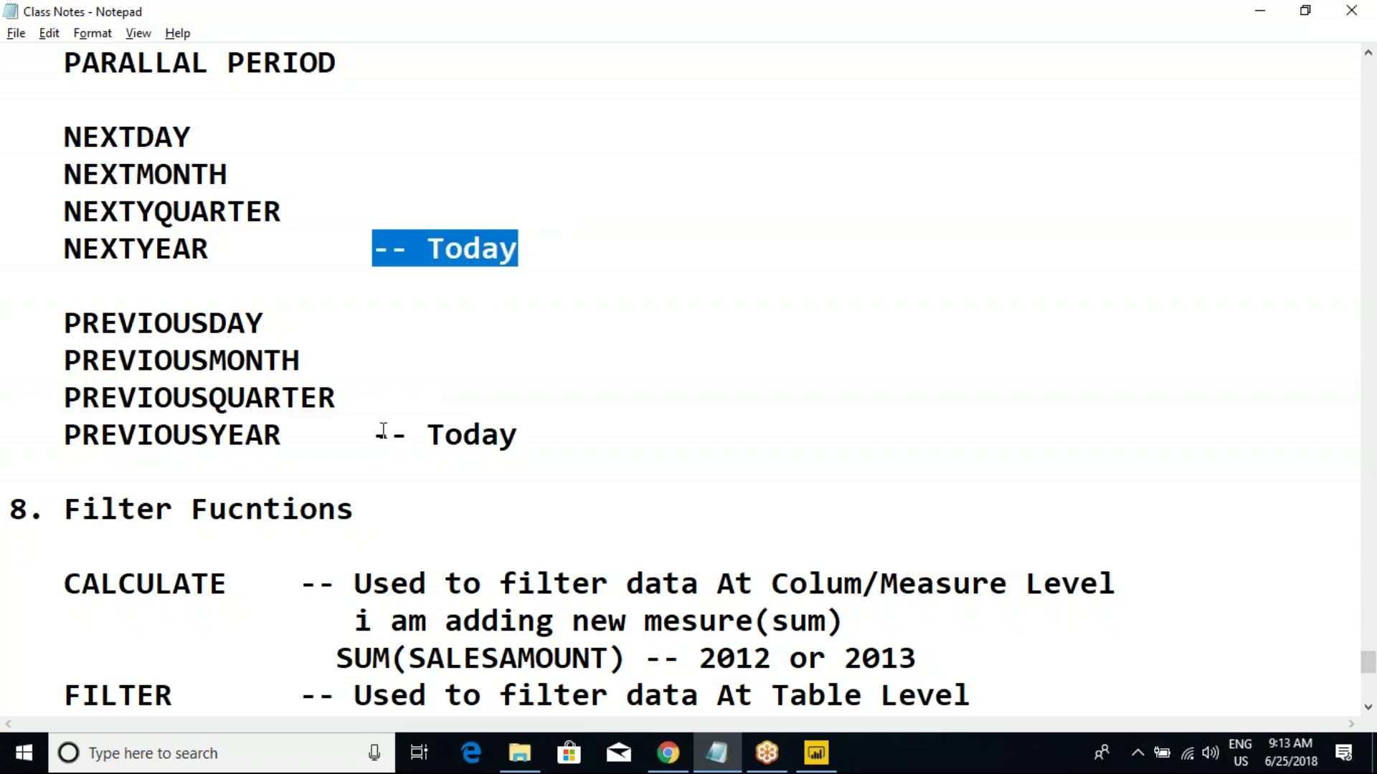
pyautogui.press('Delete')
pyautogui.moveTo(374, 433); pyautogui.dragTo(538, 433)
pyautogui.click(538, 433)
pyautogui.moveTo(373, 434); pyautogui.dragTo(525, 433)
pyautogui.press('Delete')
pyautogui.click(364, 365)
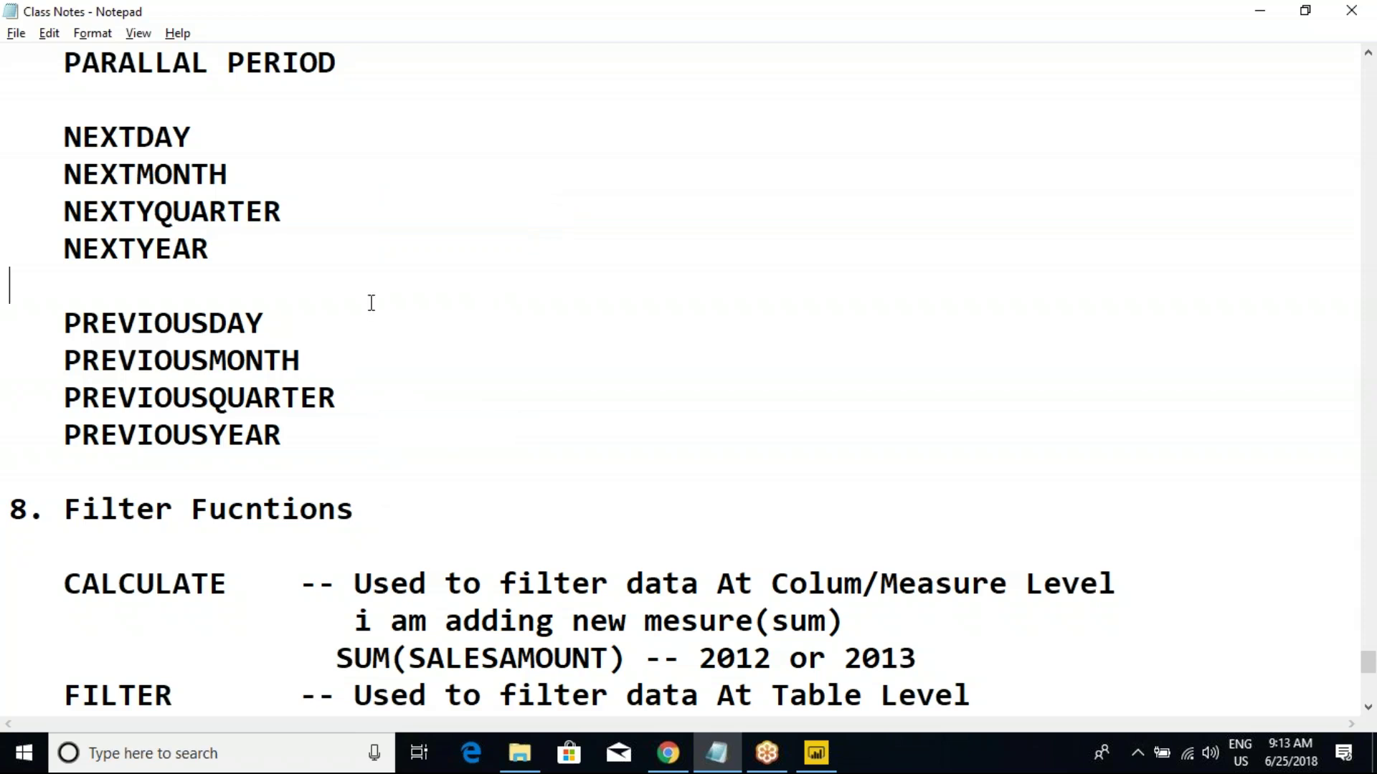
# Step: Review the filter functions in the class notes and the time intelligence functions list on the MSDN page in Chrome
pyautogui.scroll(-3, 369, 301)
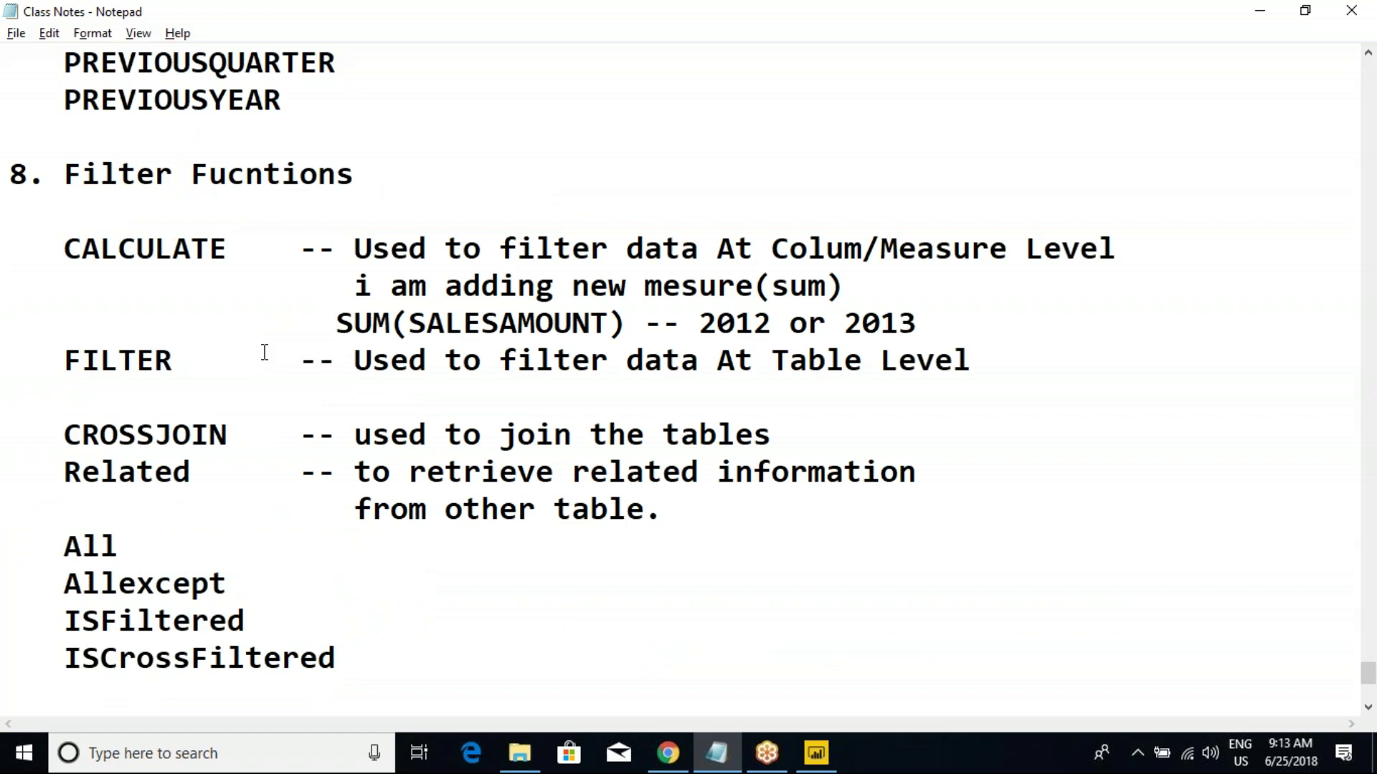
pyautogui.scroll(-3, 265, 369)
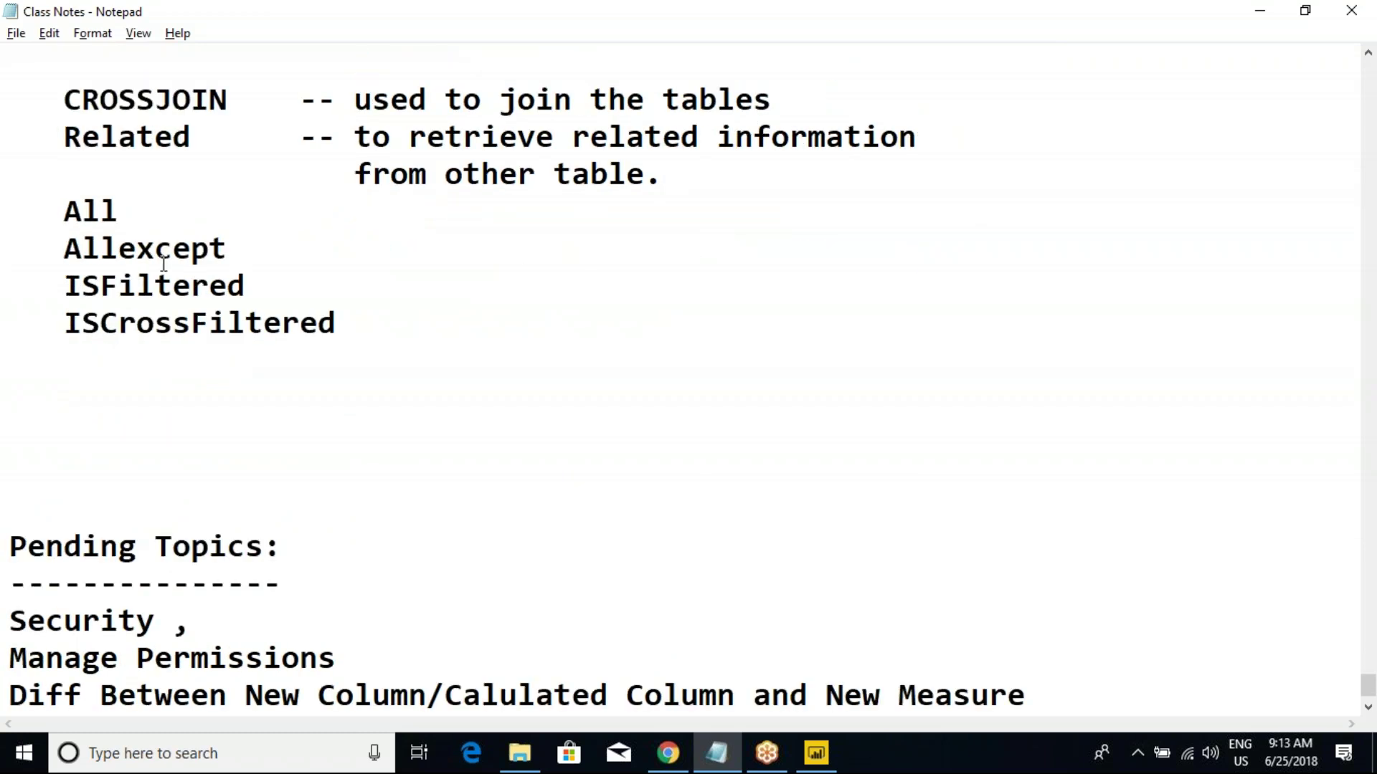
pyautogui.moveTo(82, 212); pyautogui.dragTo(243, 326)
pyautogui.click(218, 326)
pyautogui.moveTo(81, 212); pyautogui.dragTo(100, 247)
pyautogui.click(668, 753)
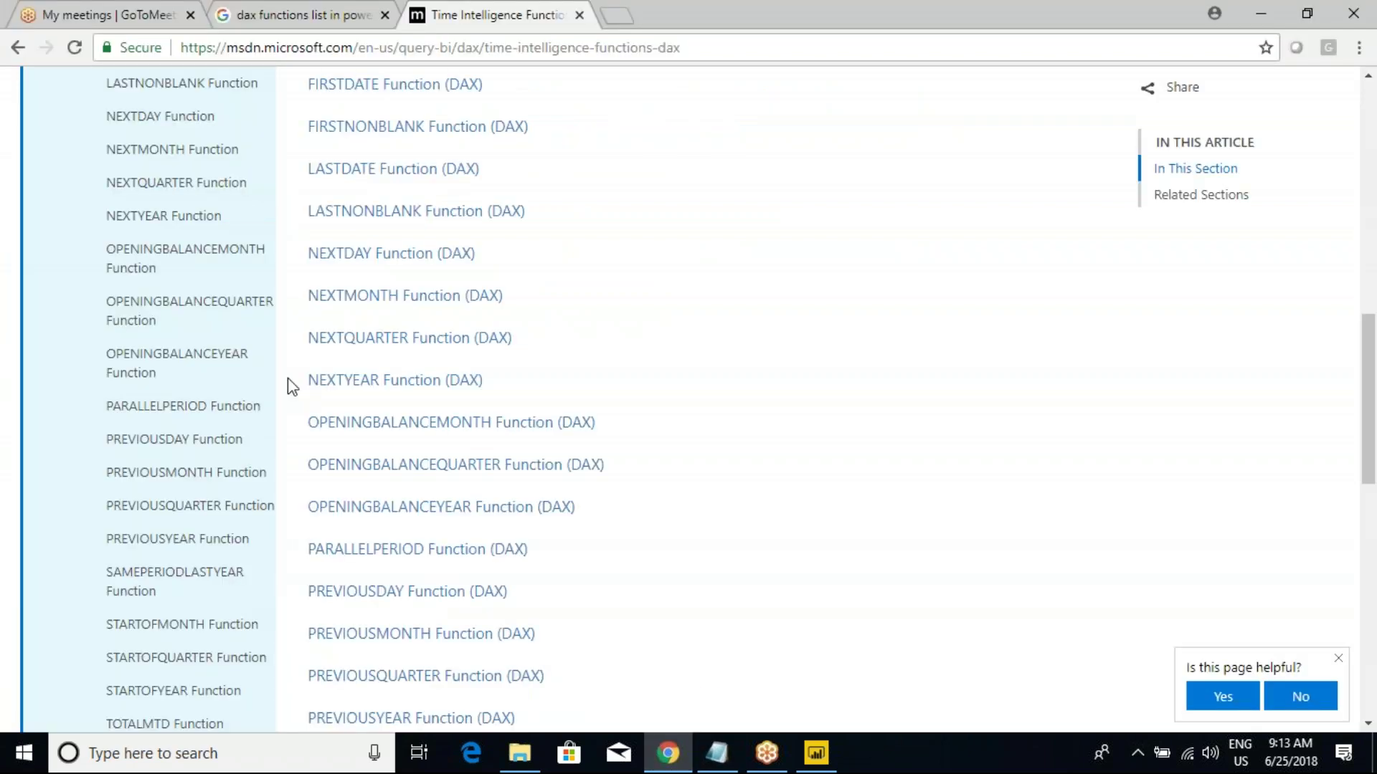
pyautogui.scroll(-3, 365, 360)
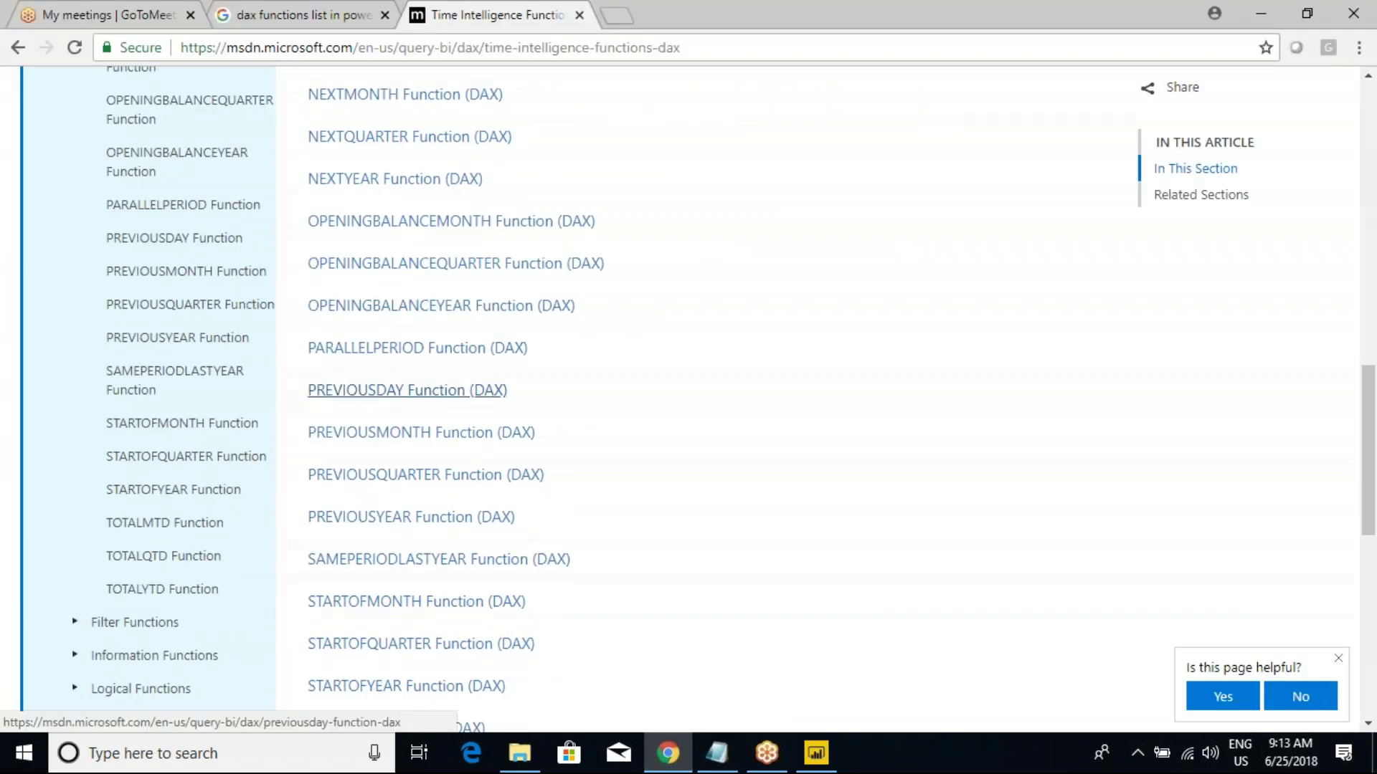
pyautogui.scroll(-3, 402, 437)
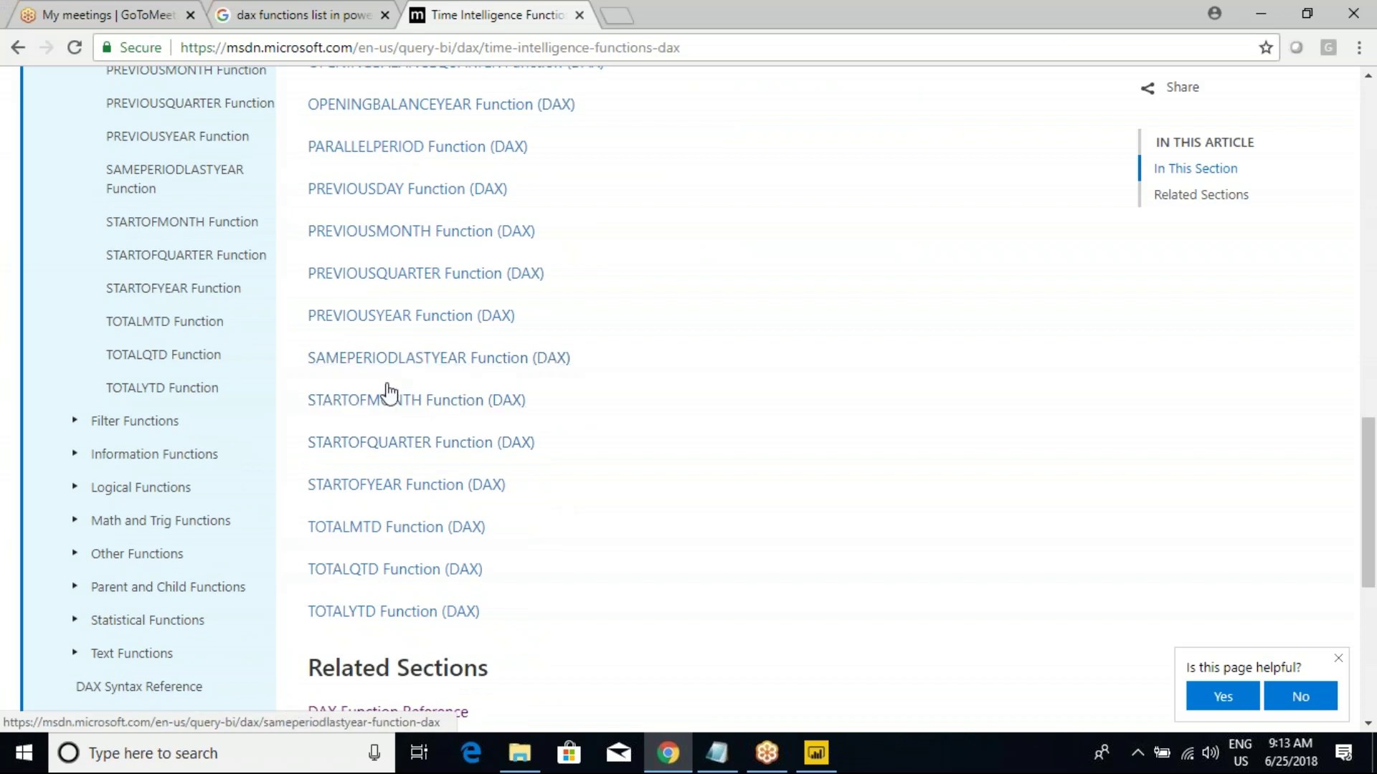
pyautogui.scroll(3, 416, 544)
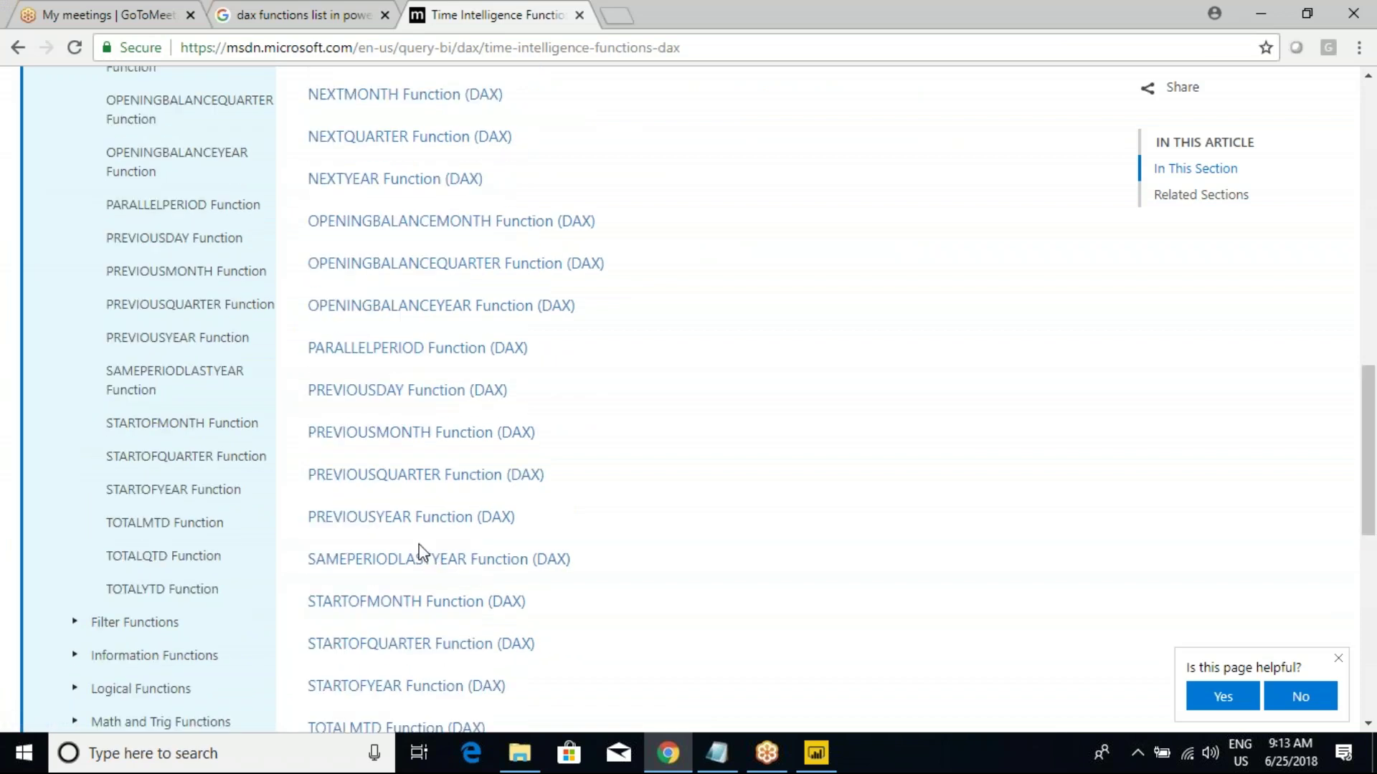
# Step: Return to the Class Notes in Notepad and add DATEADD and DATESBETWEEN on separate lines below ISCrossFiltered
pyautogui.hotkey('alt', 'Tab')
pyautogui.click(252, 353)
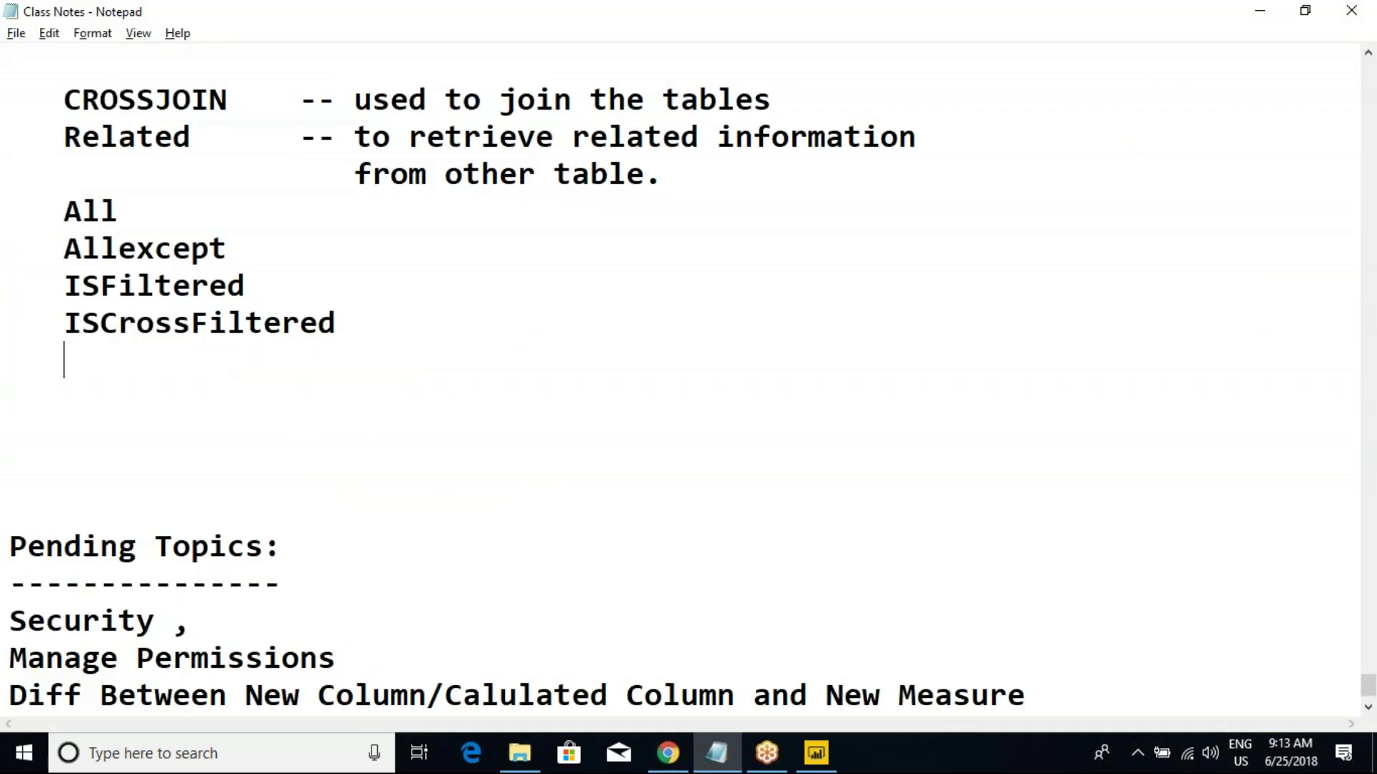
pyautogui.write('DATE')
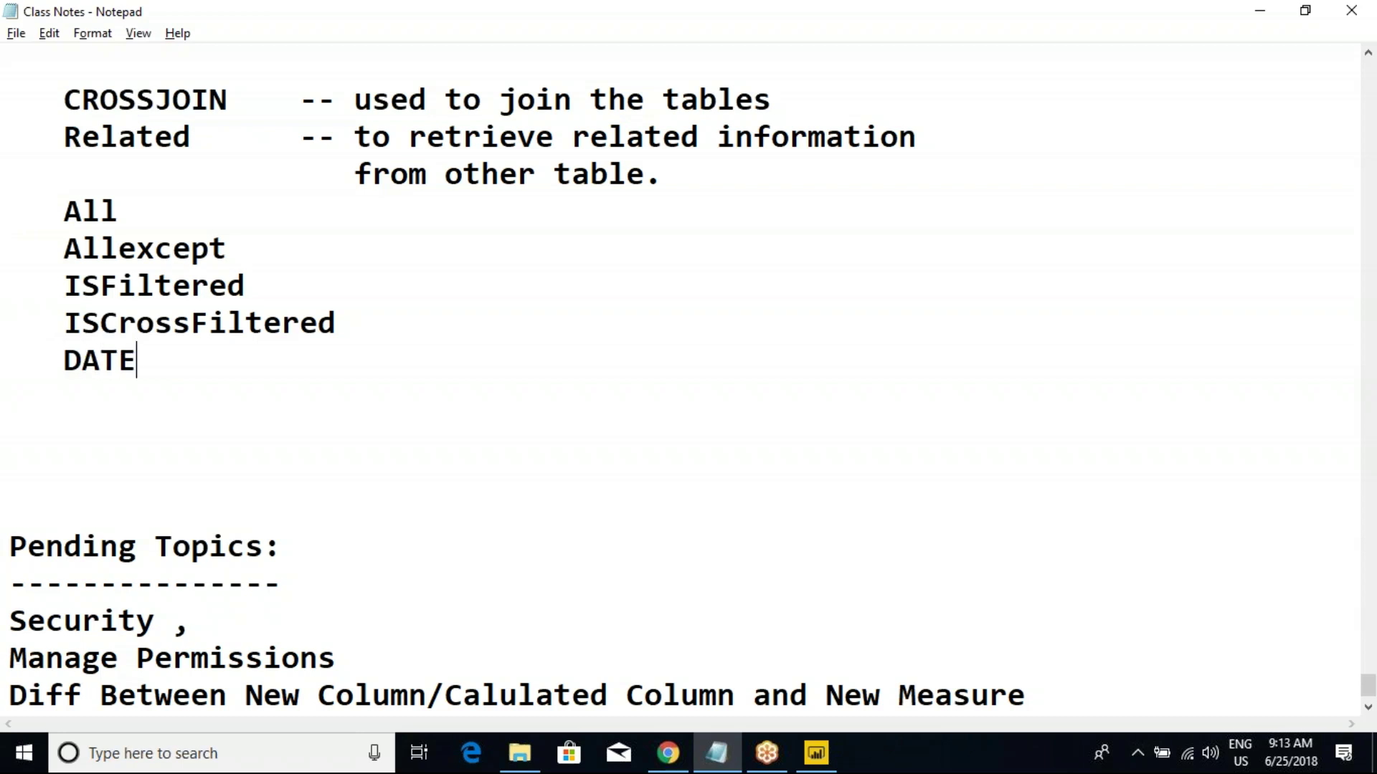
pyautogui.write('ADD')
pyautogui.press('Return')
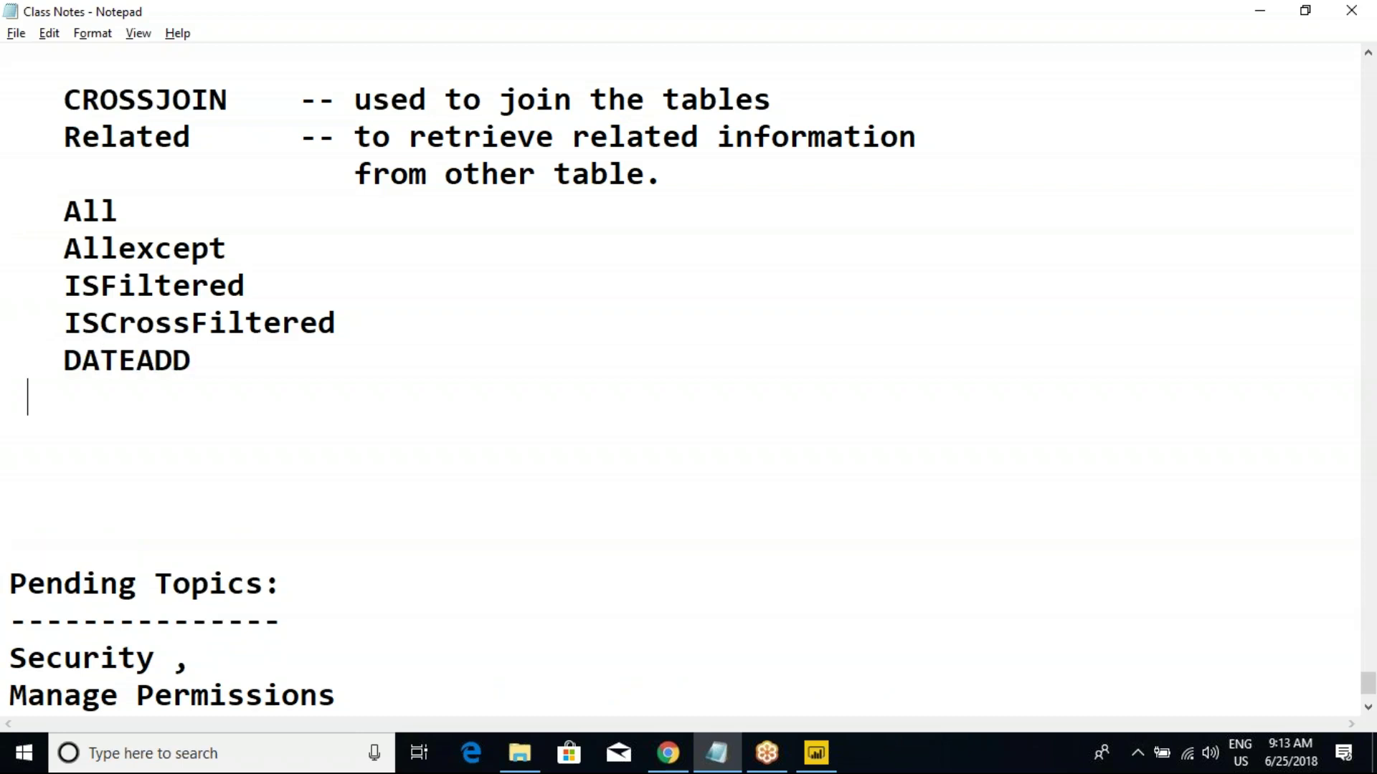
pyautogui.write('DATES')
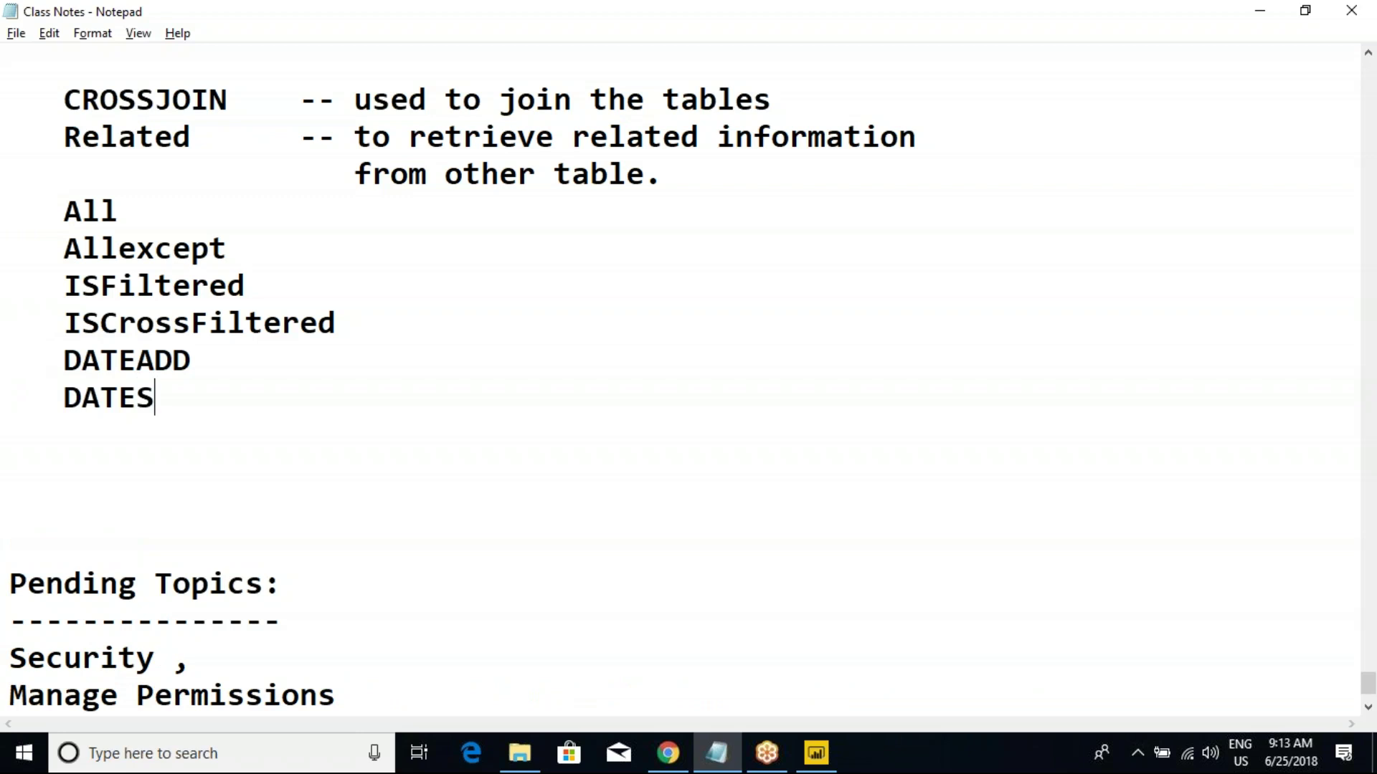
pyautogui.write('BETWEEN')
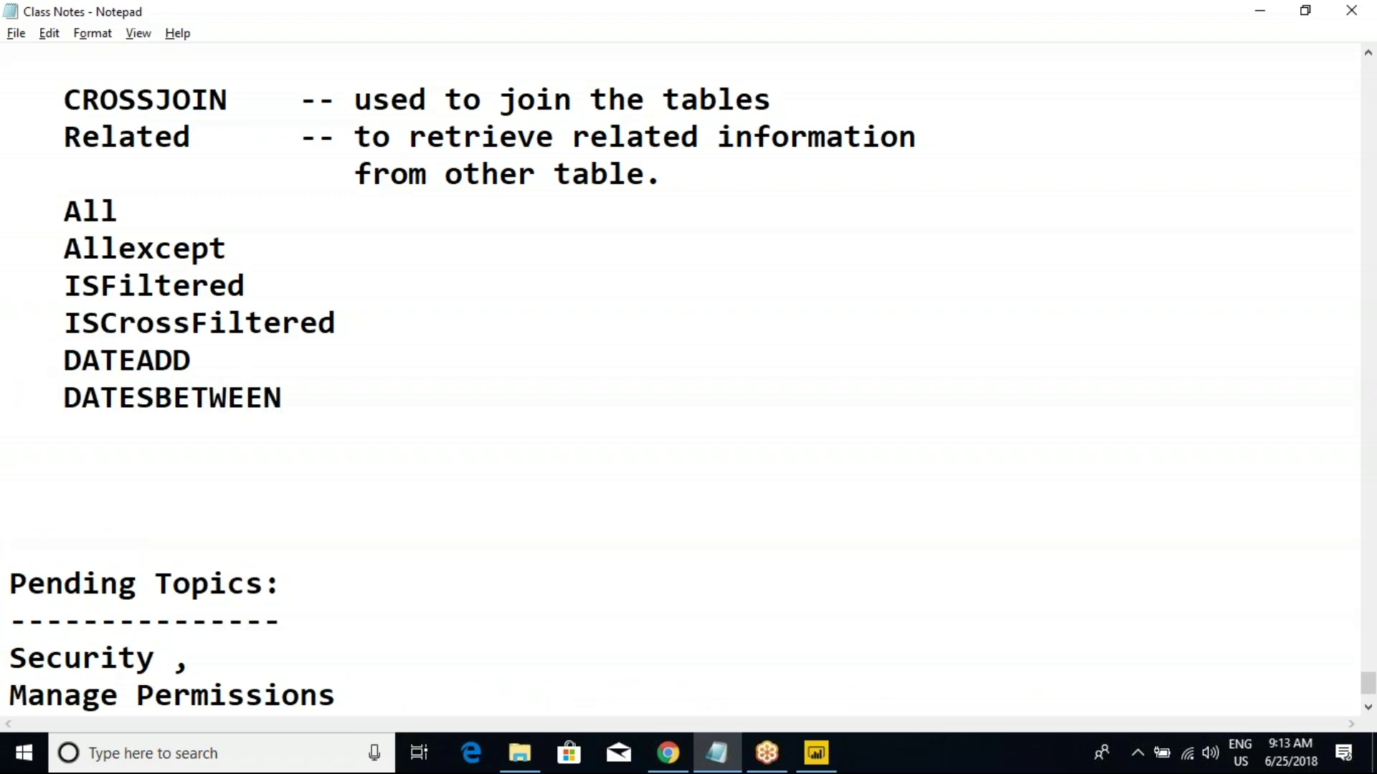
# Step: Move the DATEADD and DATESBETWEEN lines between All and Allexcept, set apart by blank lines
pyautogui.moveTo(323, 409); pyautogui.dragTo(16, 350)
pyautogui.hotkey('ctrl', 'c')
pyautogui.press('BackSpace')
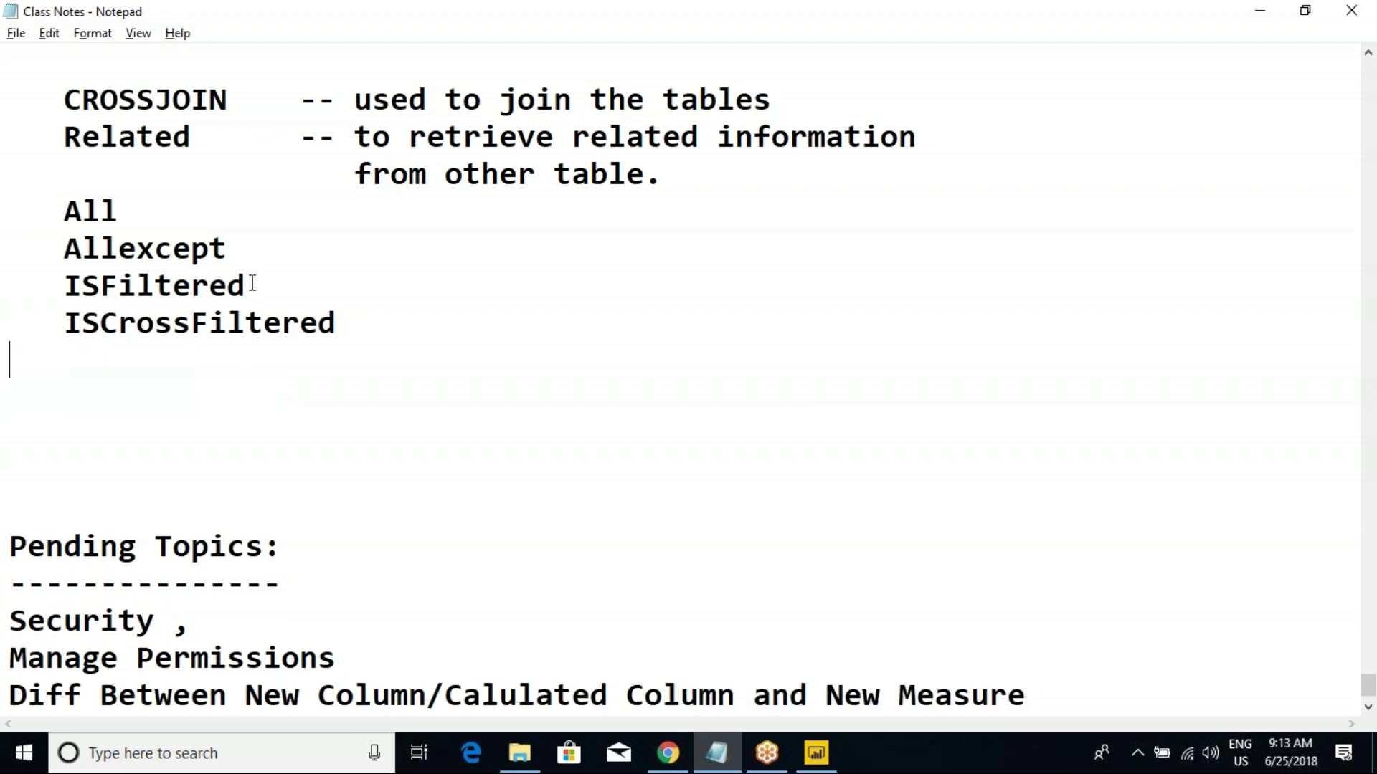
pyautogui.click(251, 224)
pyautogui.press('Return')
pyautogui.press('Return')
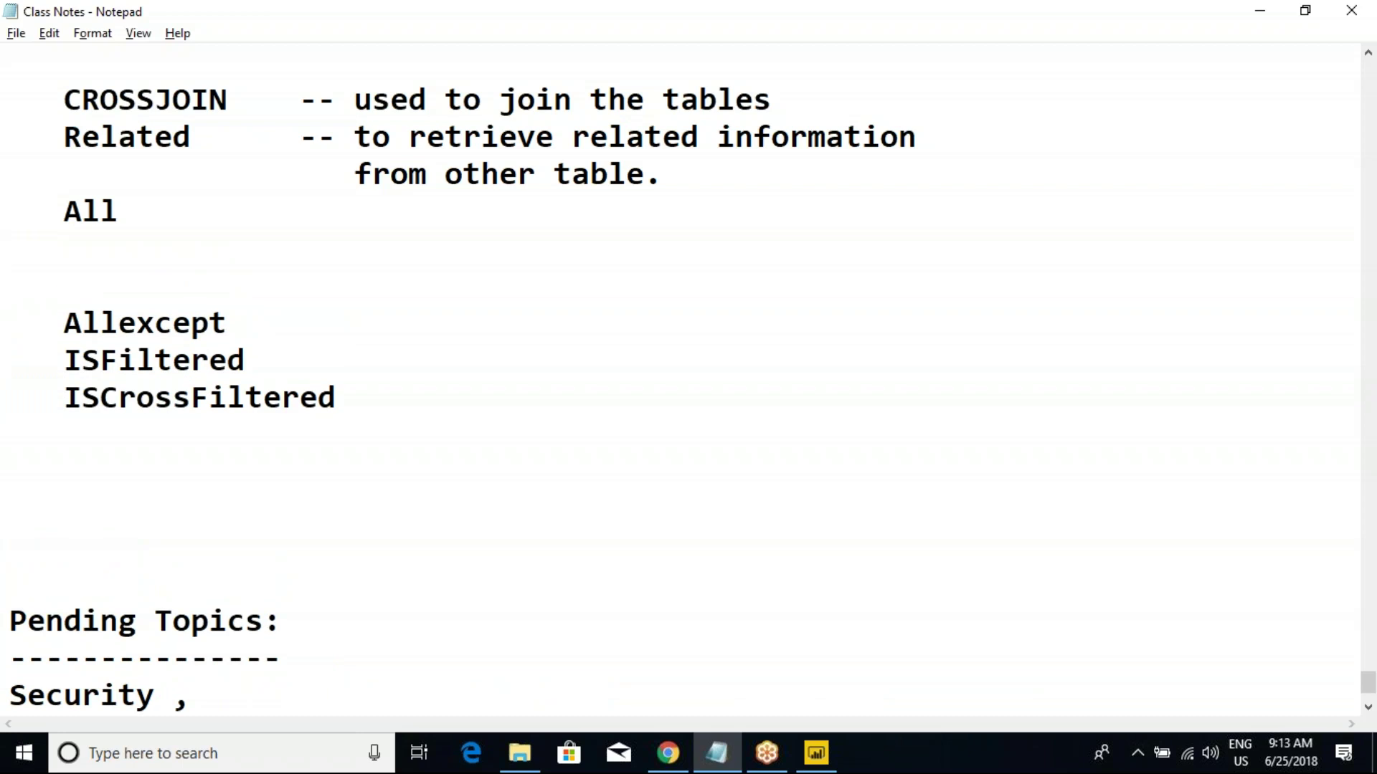
pyautogui.press('Return')
pyautogui.press('Up')
pyautogui.hotkey('ctrl', 'v')
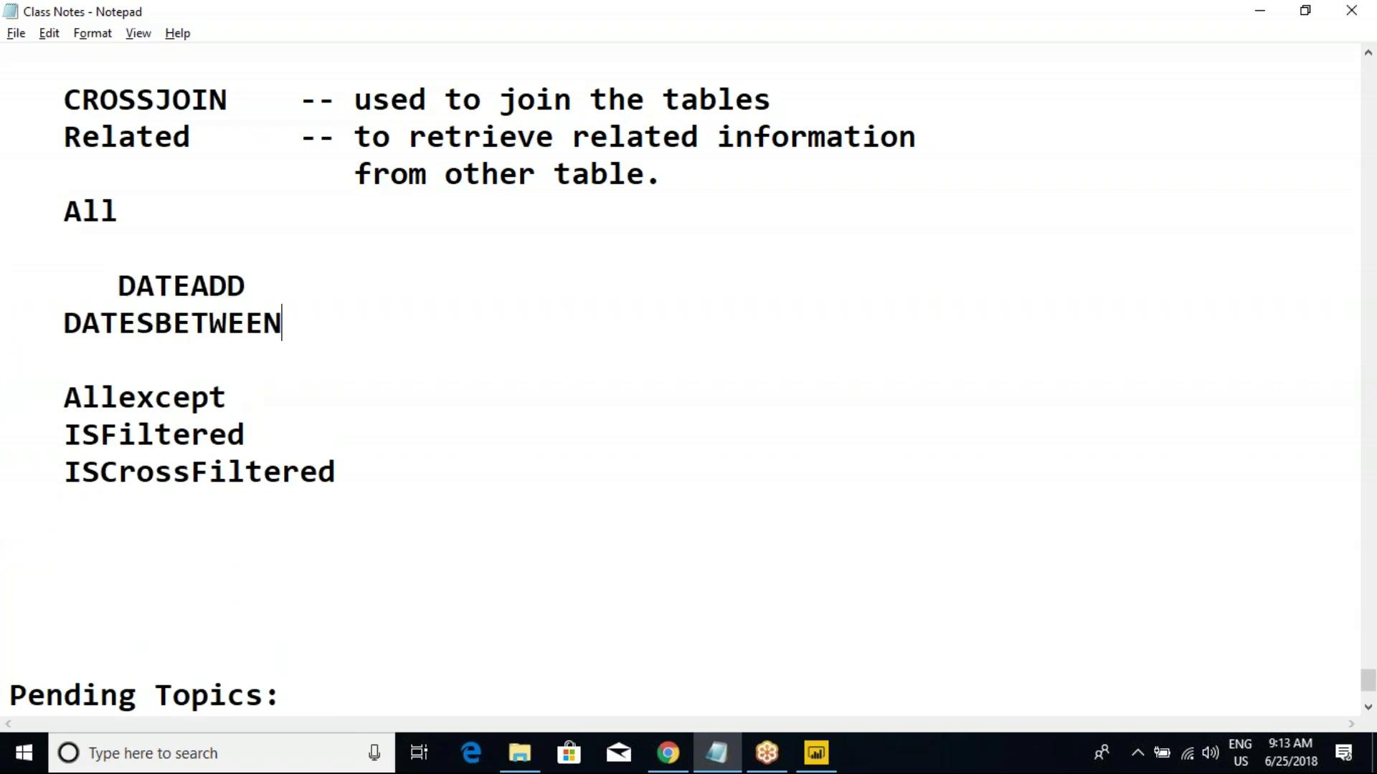
# Step: Remove the extra spaces before DATEADD to line it up with DATESBETWEEN
pyautogui.click(119, 287)
pyautogui.press('BackSpace')
pyautogui.press('BackSpace')
pyautogui.press('BackSpace')
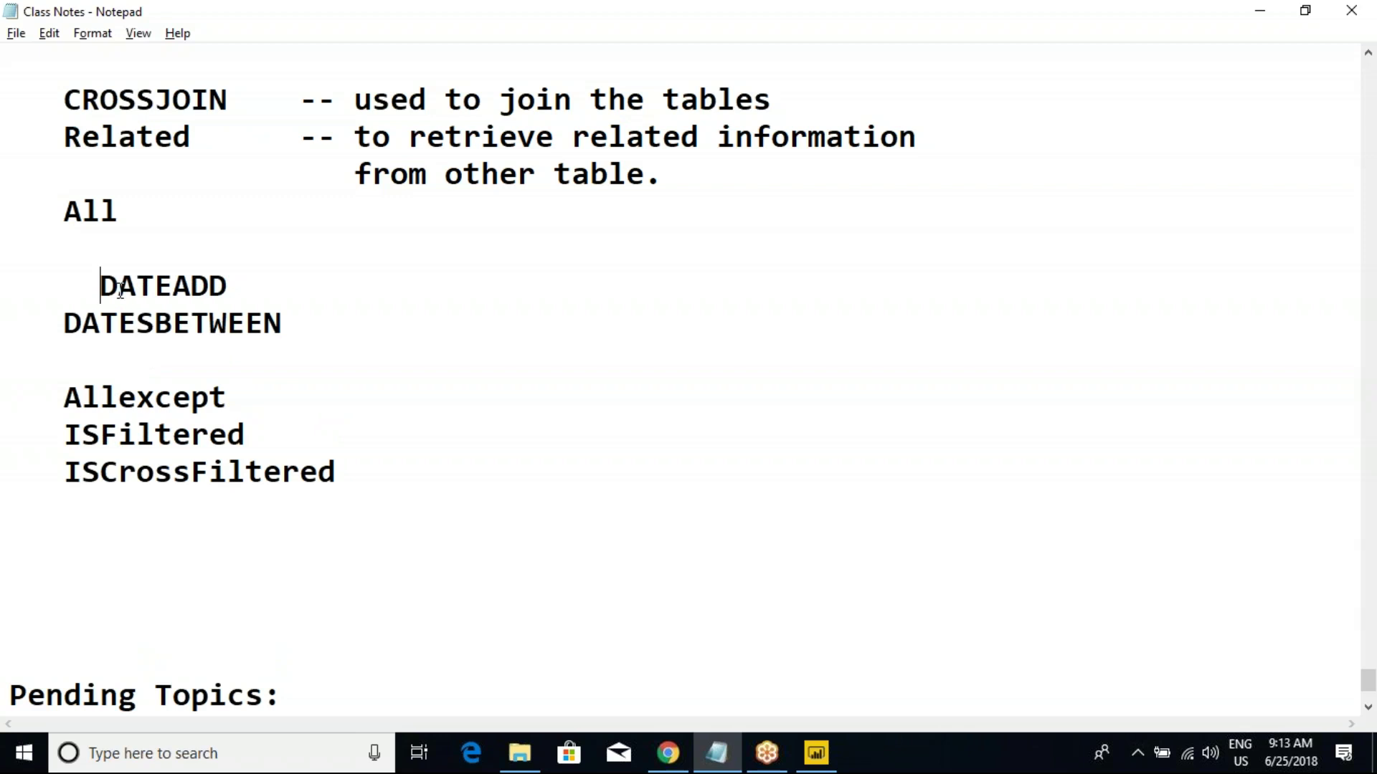
pyautogui.hotkey('alt', 'Tab')
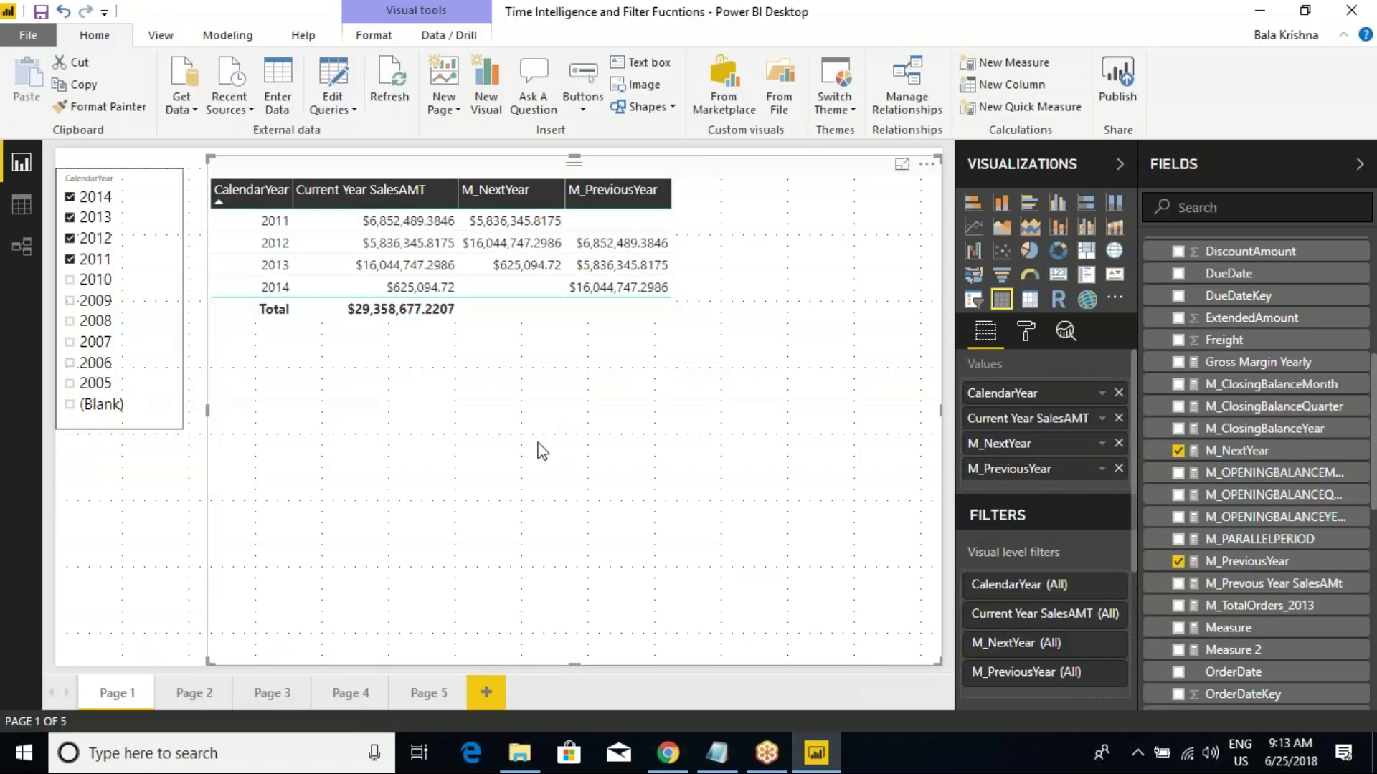
pyautogui.moveTo(755, 185); pyautogui.dragTo(910, 314)
pyautogui.moveTo(713, 253)
pyautogui.mouseDown()
pyautogui.moveTo(757, 246)
pyautogui.moveTo(754, 264)
pyautogui.moveTo(795, 244)
pyautogui.moveTo(828, 275)
pyautogui.moveTo(867, 237)
pyautogui.moveTo(790, 230)
pyautogui.mouseUp()
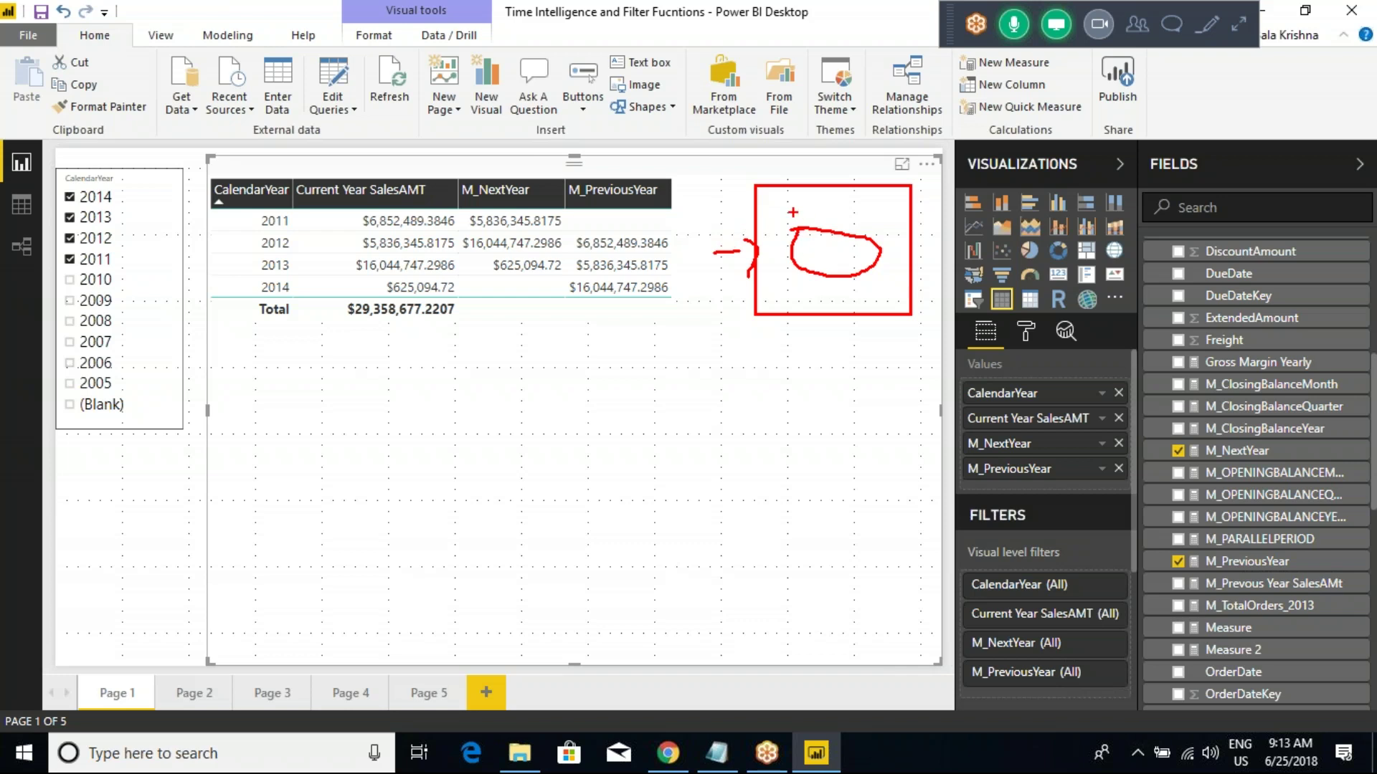
pyautogui.moveTo(763, 164); pyautogui.dragTo(830, 173)
pyautogui.moveTo(803, 203)
pyautogui.mouseDown()
pyautogui.moveTo(816, 215)
pyautogui.moveTo(804, 204)
pyautogui.mouseUp()
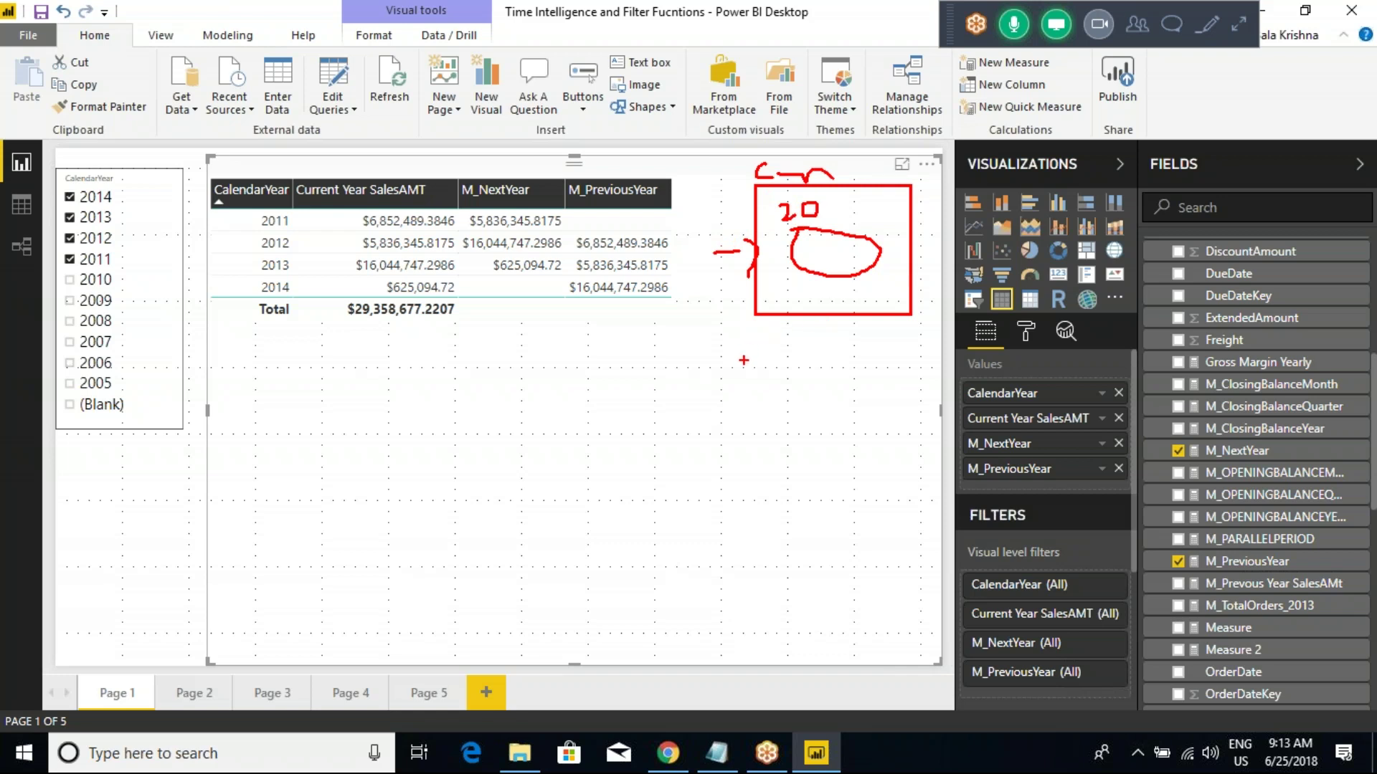
pyautogui.moveTo(722, 370)
pyautogui.mouseDown()
pyautogui.moveTo(759, 394)
pyautogui.moveTo(747, 399)
pyautogui.moveTo(752, 362)
pyautogui.moveTo(817, 381)
pyautogui.mouseUp()
pyautogui.moveTo(840, 372); pyautogui.dragTo(852, 391)
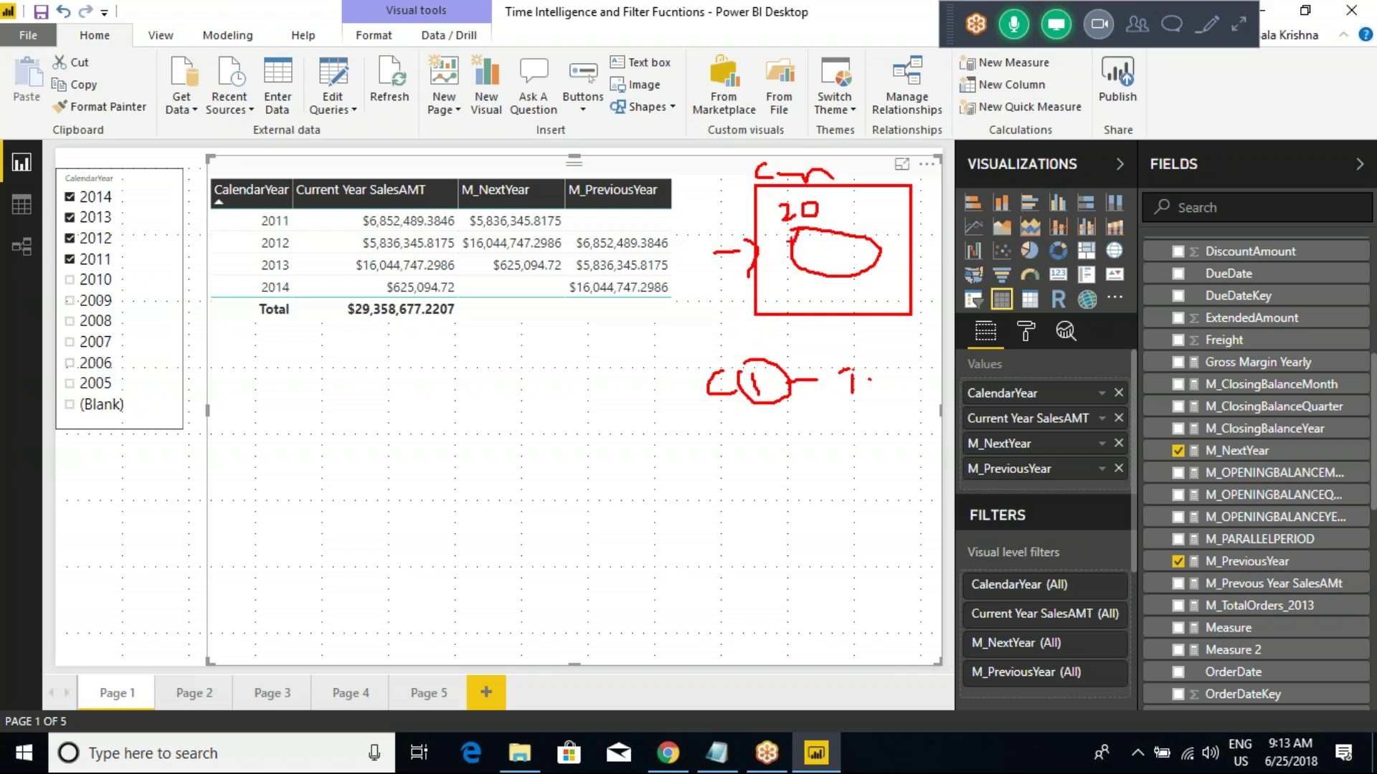
pyautogui.moveTo(763, 406)
pyautogui.mouseDown()
pyautogui.moveTo(764, 451)
pyautogui.moveTo(753, 425)
pyautogui.moveTo(793, 412)
pyautogui.mouseUp()
pyautogui.moveTo(757, 479)
pyautogui.mouseDown()
pyautogui.moveTo(792, 473)
pyautogui.moveTo(811, 496)
pyautogui.mouseUp()
pyautogui.click(819, 495)
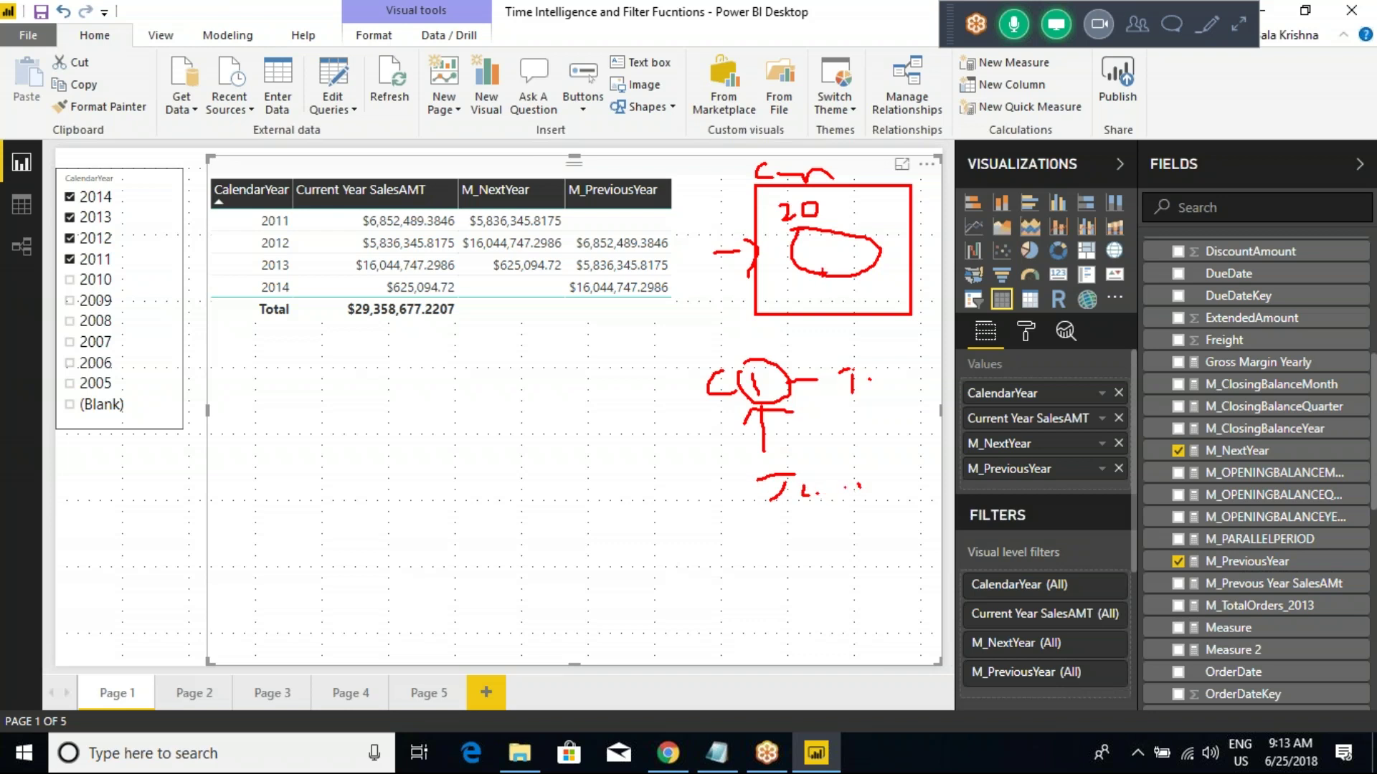
# Step: Switch back to the Class Notes in Notepad and place the cursor at the end of the DATESBETWEEN line
pyautogui.hotkey('alt', 'Tab')
pyautogui.press('Tab')
pyautogui.hotkey('alt', 'Tab')
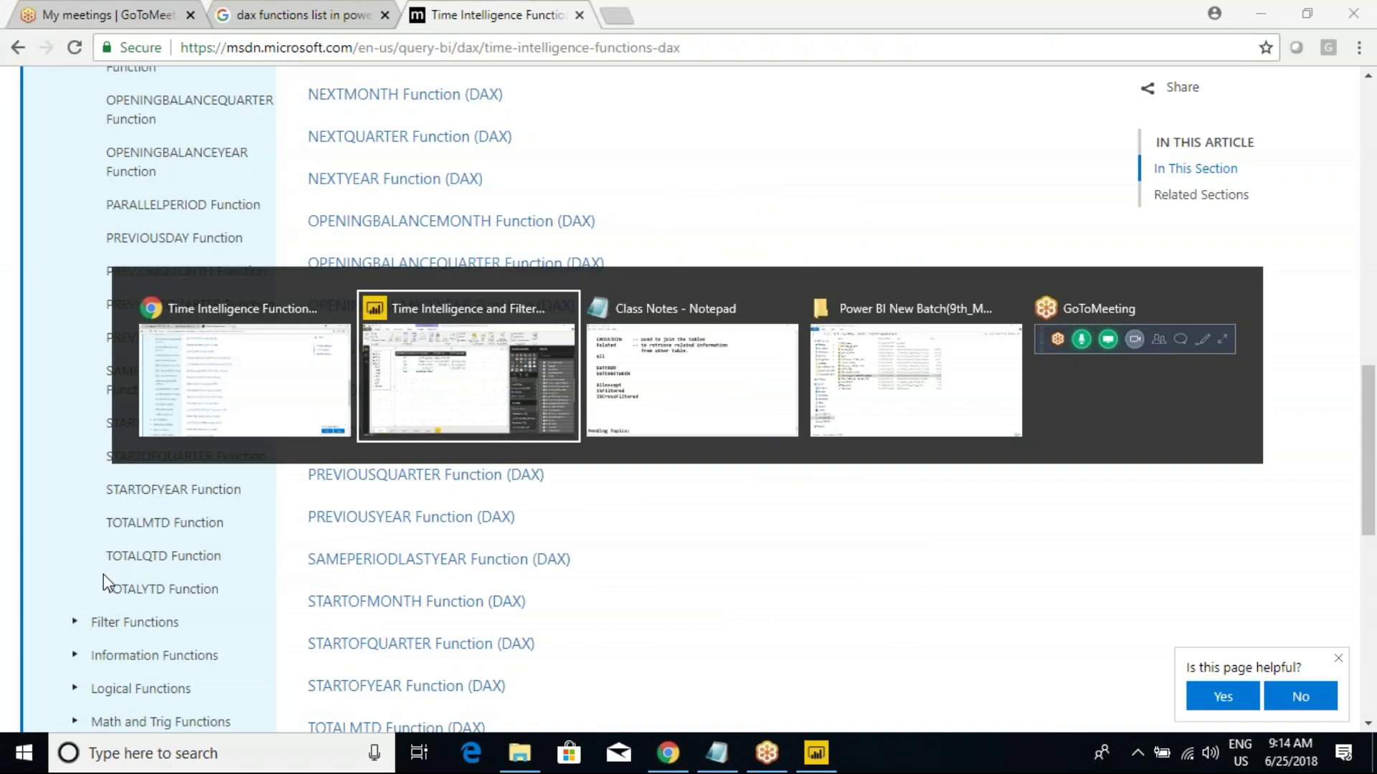
pyautogui.press('Tab')
pyautogui.moveTo(54, 307); pyautogui.dragTo(281, 327)
pyautogui.click(281, 326)
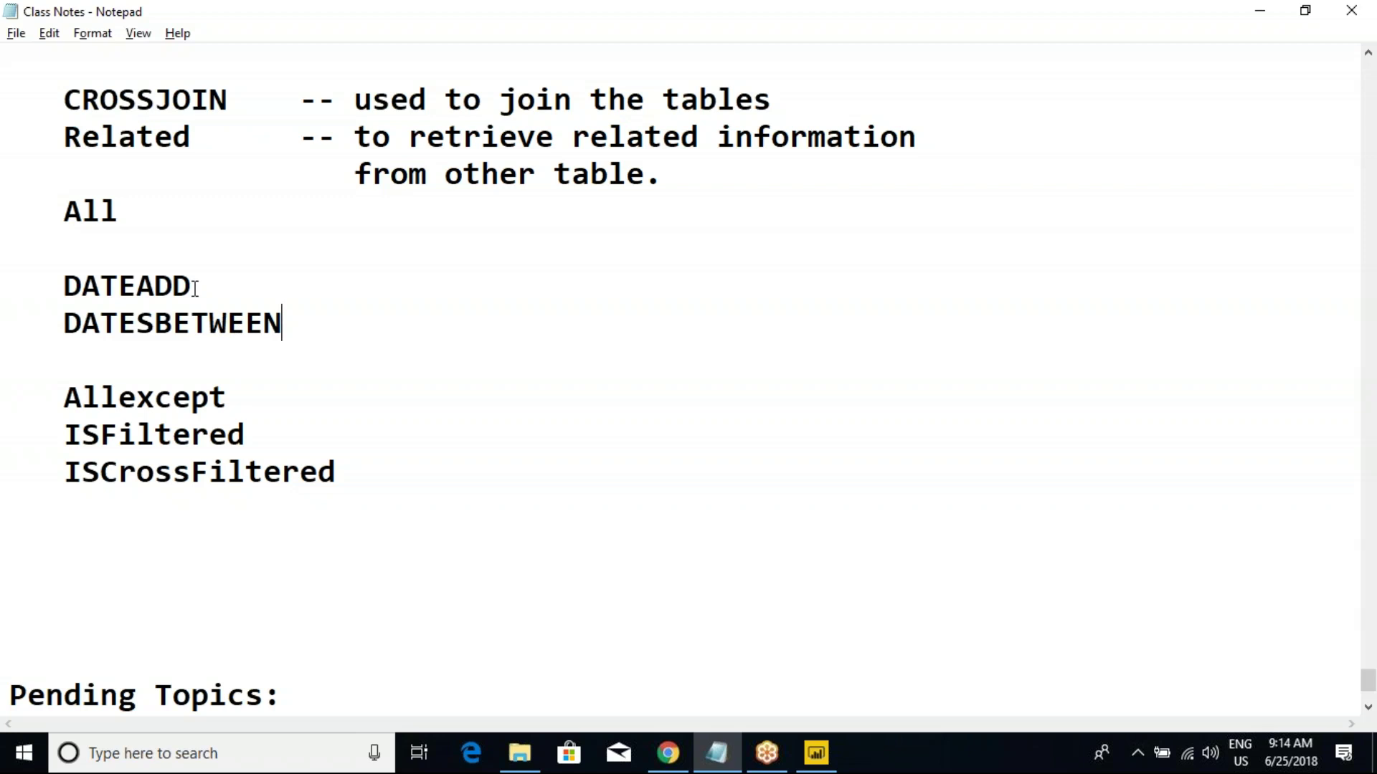
# Step: Review the DATEADD and DATESBETWEEN entries in the notes, along with the functions listed below them through ISCrossFiltered
pyautogui.click(224, 300)
pyautogui.moveTo(49, 294); pyautogui.dragTo(193, 297)
pyautogui.click(196, 307)
pyautogui.moveTo(46, 328); pyautogui.dragTo(285, 324)
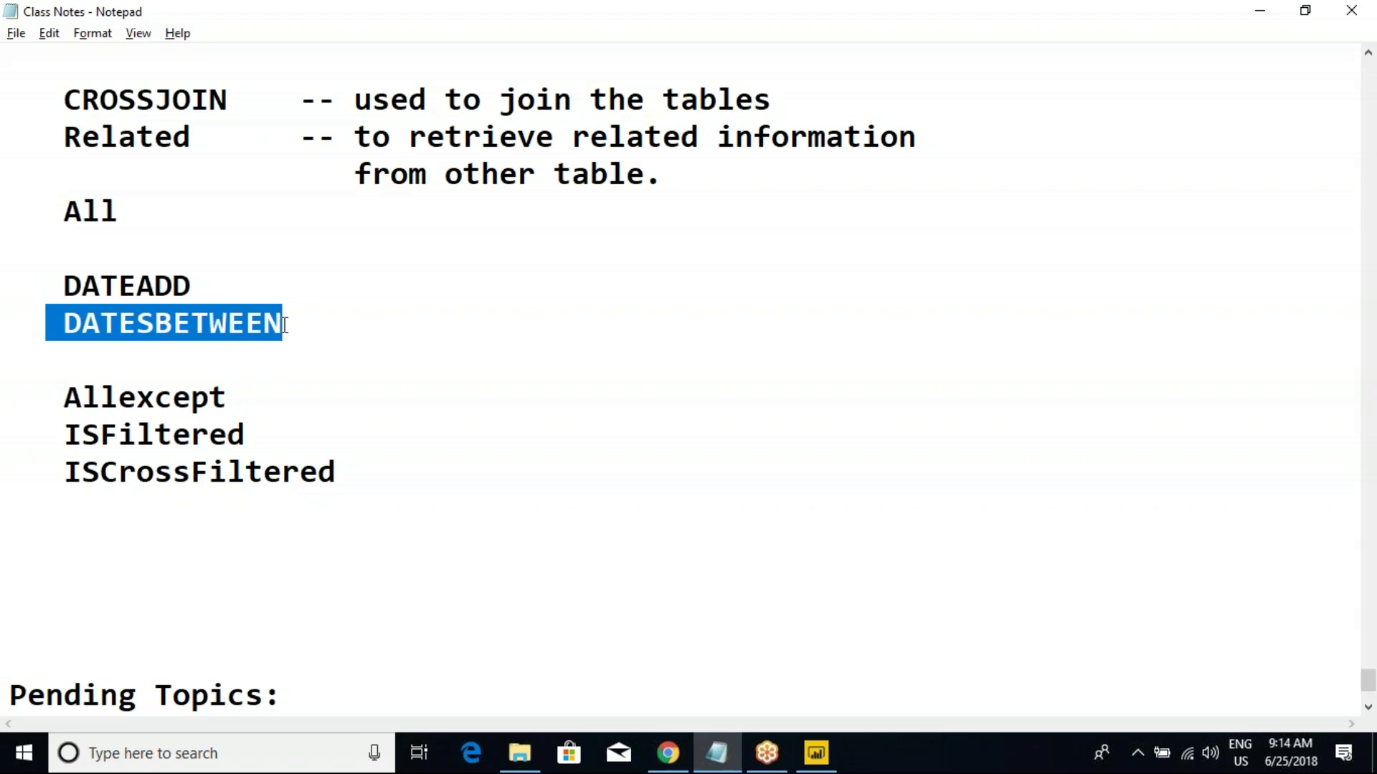
pyautogui.click(416, 334)
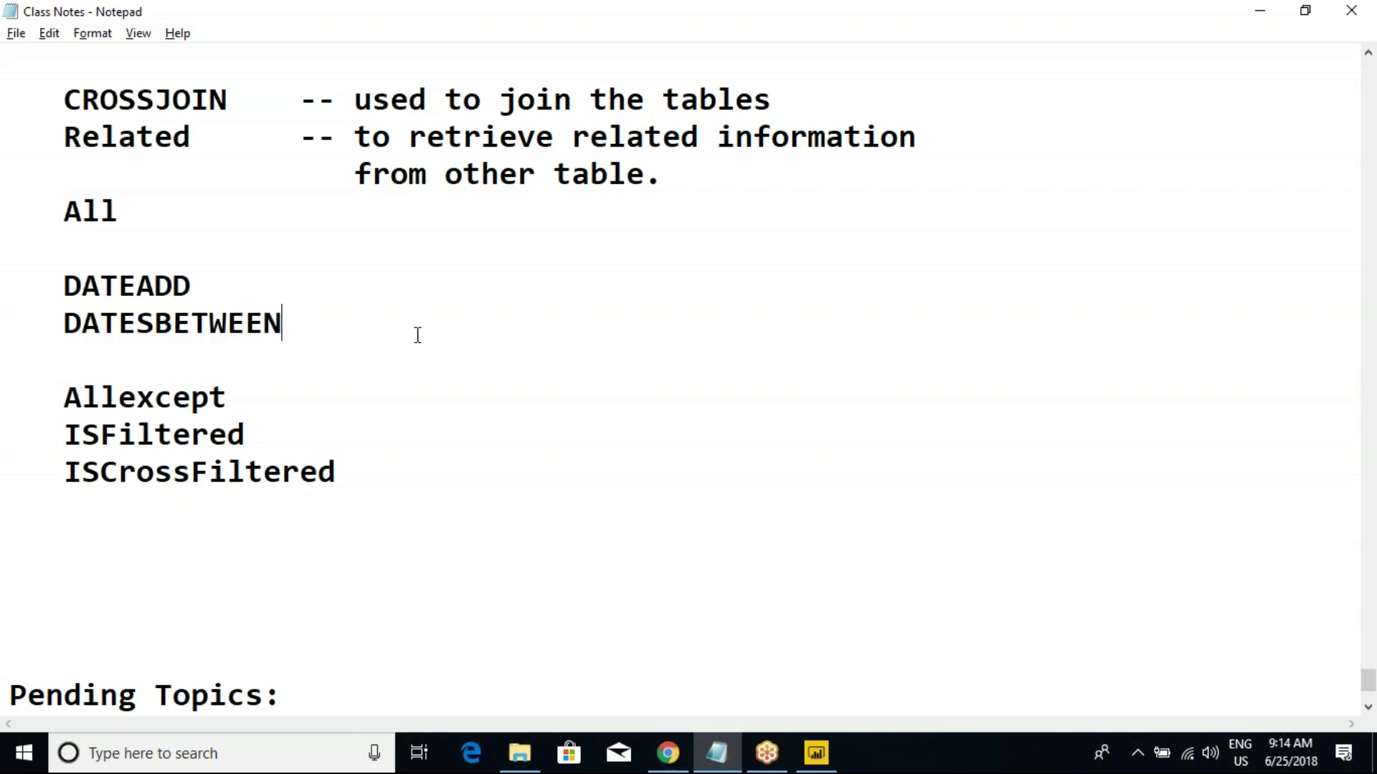
pyautogui.moveTo(64, 323); pyautogui.dragTo(290, 322)
pyautogui.click(290, 322)
pyautogui.moveTo(46, 323); pyautogui.dragTo(318, 335)
pyautogui.click(317, 335)
pyautogui.moveTo(65, 322); pyautogui.dragTo(284, 322)
pyautogui.click(415, 337)
pyautogui.click(1242, 36)
pyautogui.click(64, 293)
pyautogui.moveTo(64, 293); pyautogui.dragTo(356, 471)
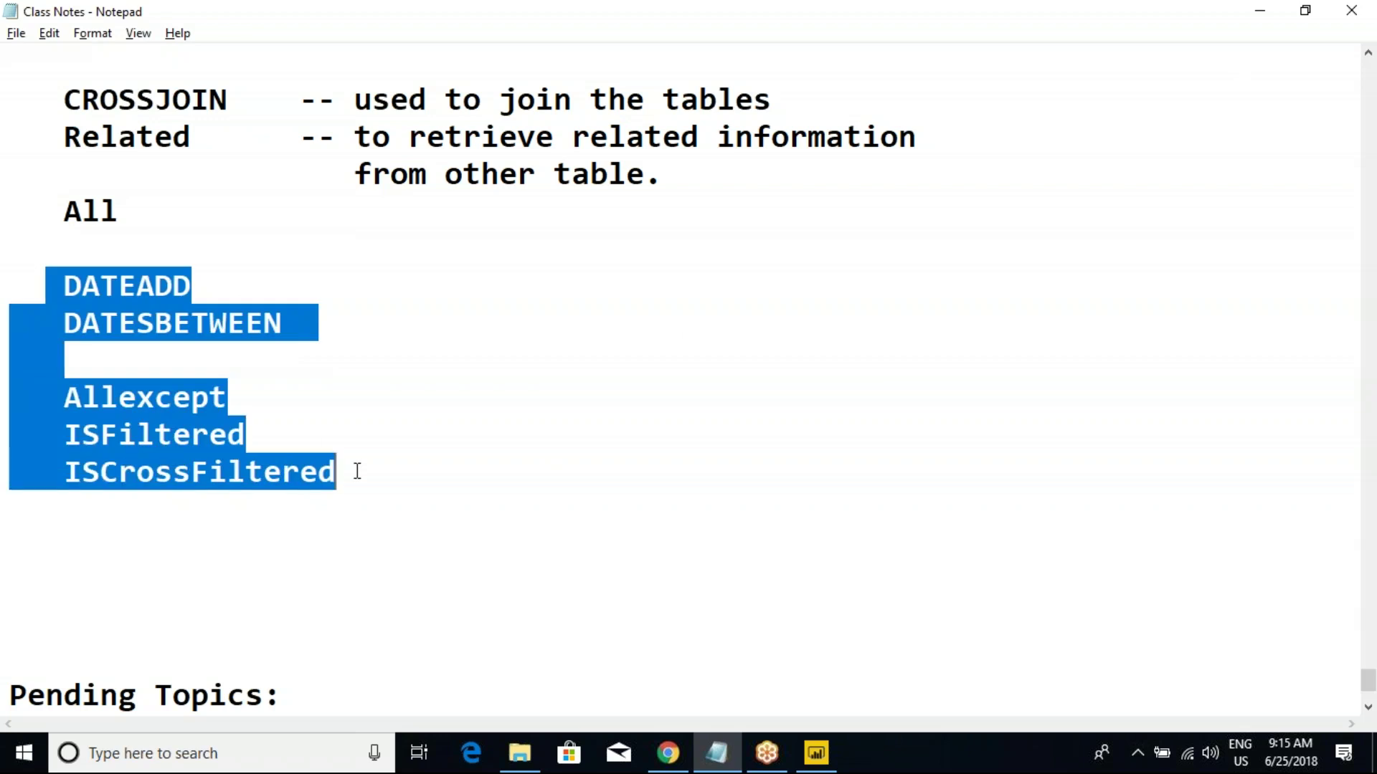
pyautogui.click(359, 473)
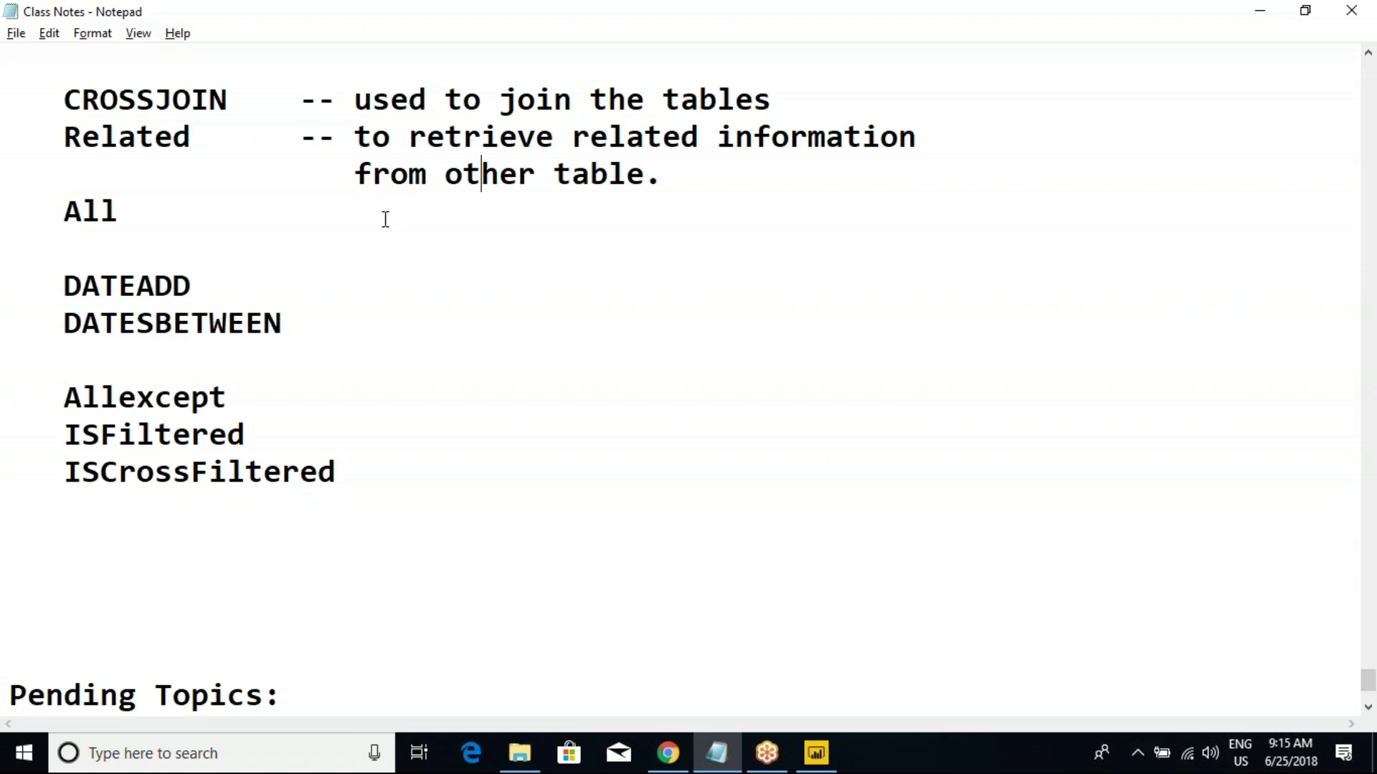
# Step: Look back over the Time Intelligence and Filter function sections, ending on the blank line above Pending Topics
pyautogui.scroll(7, 385, 219)
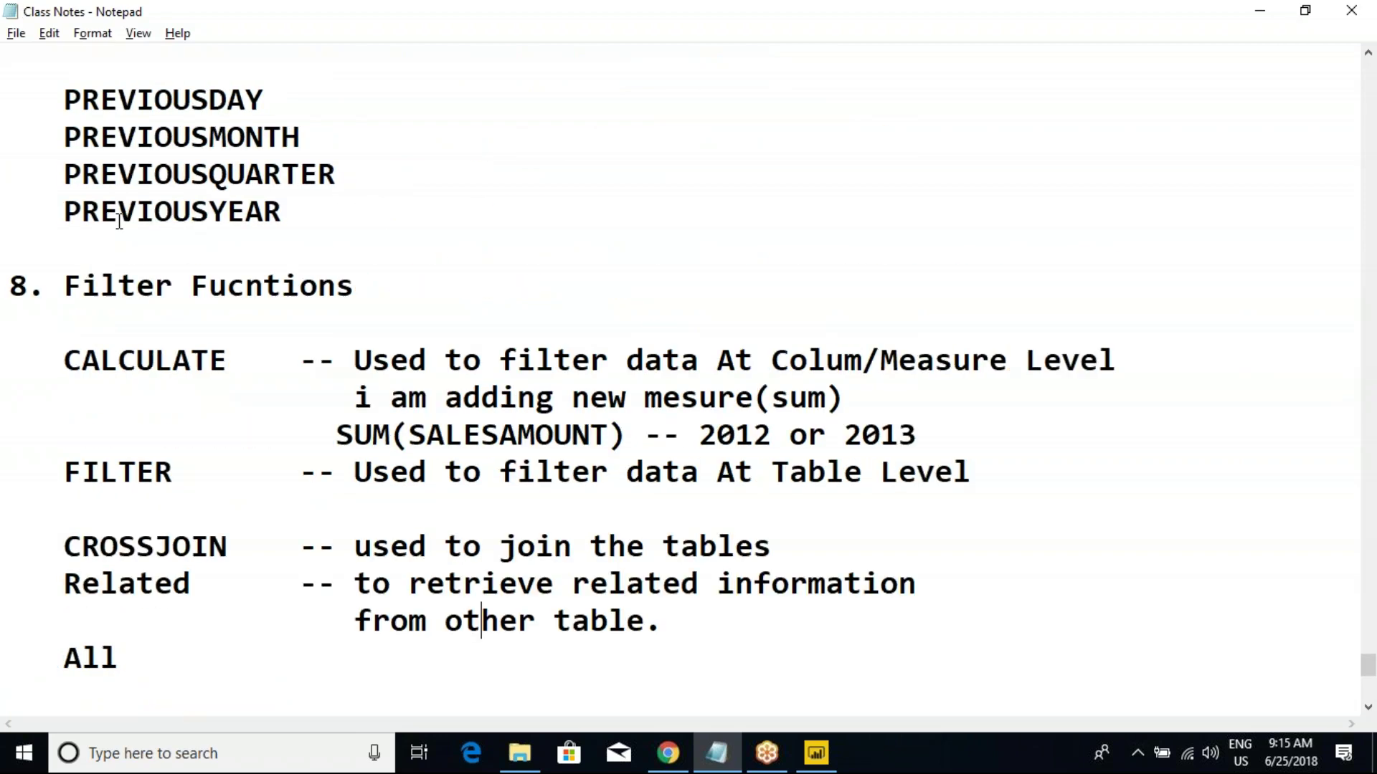
pyautogui.scroll(6, 138, 188)
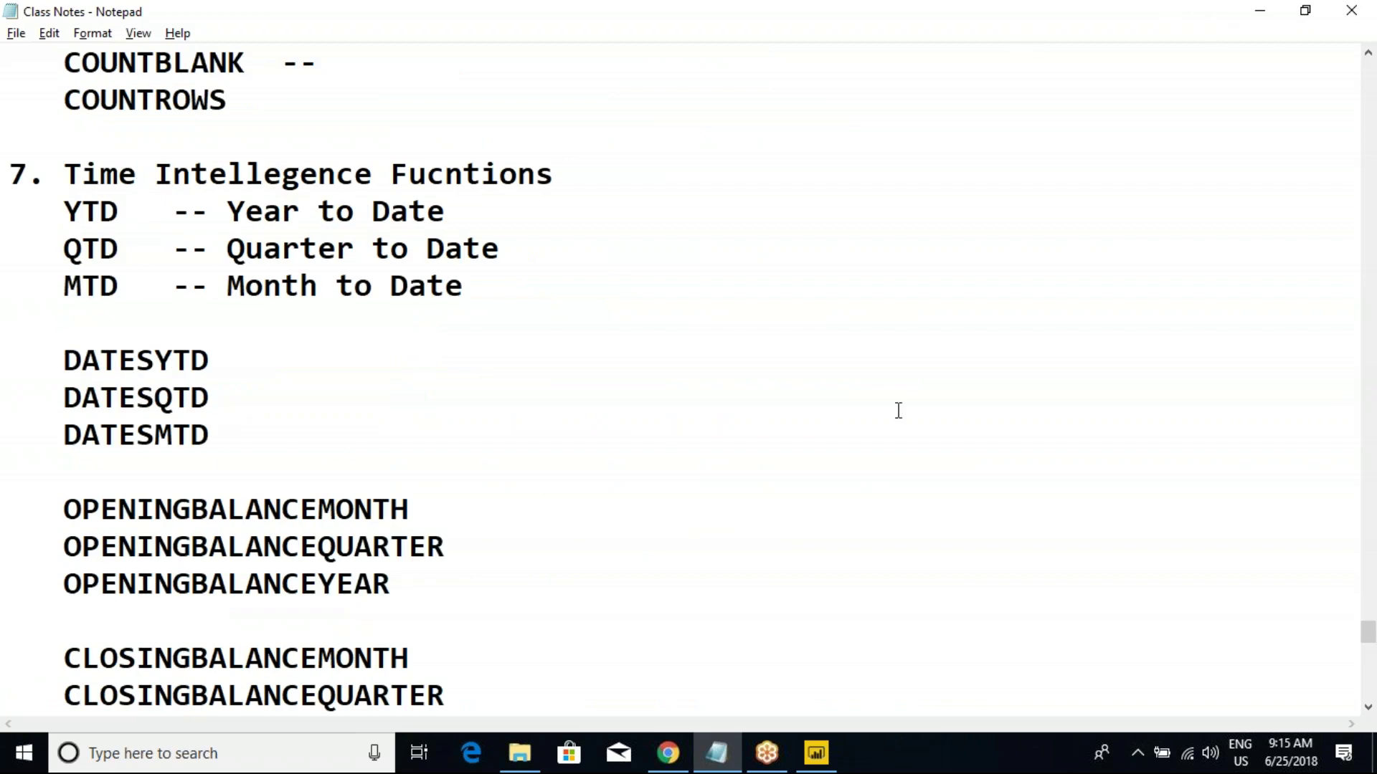
pyautogui.click(245, 547)
pyautogui.scroll(-15, 194, 437)
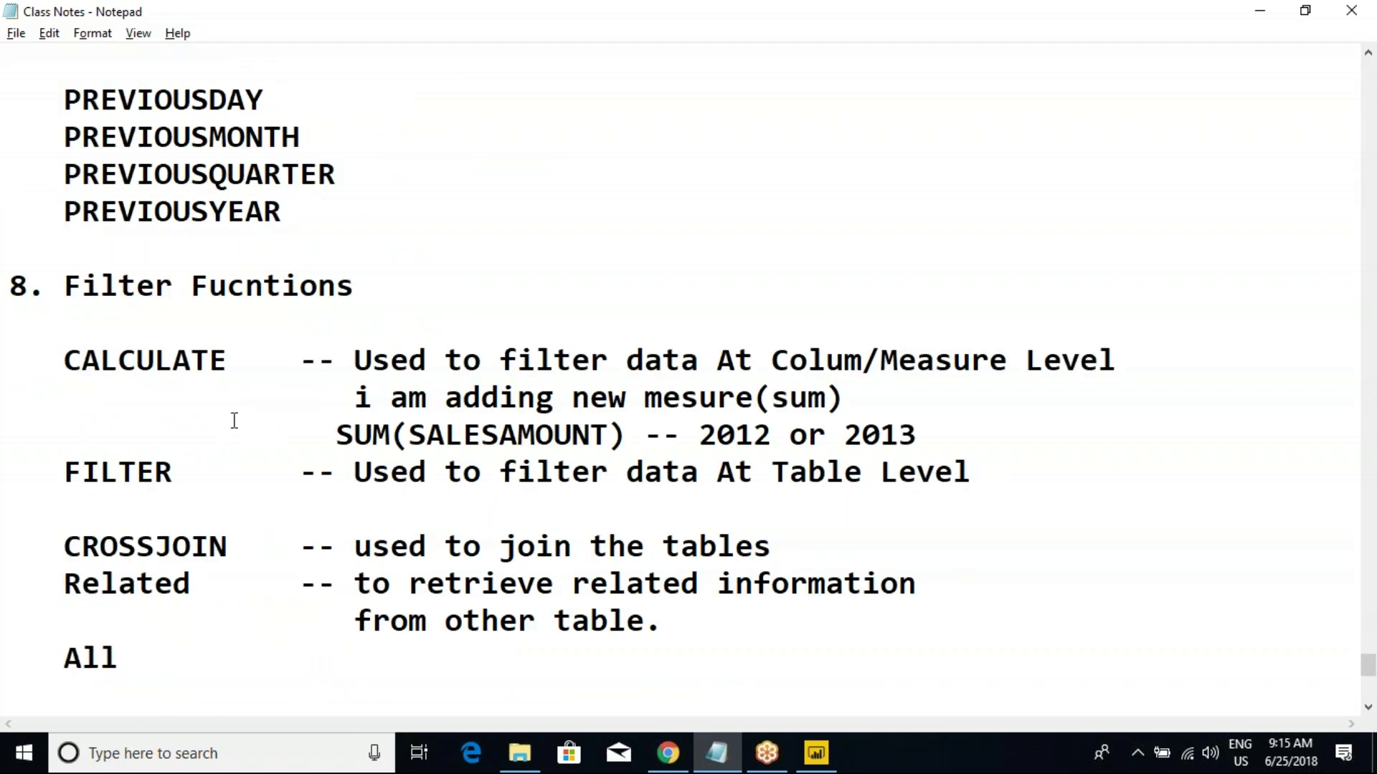
pyautogui.scroll(-1, 242, 410)
pyautogui.click(40, 287)
pyautogui.click(63, 297)
pyautogui.click(88, 448)
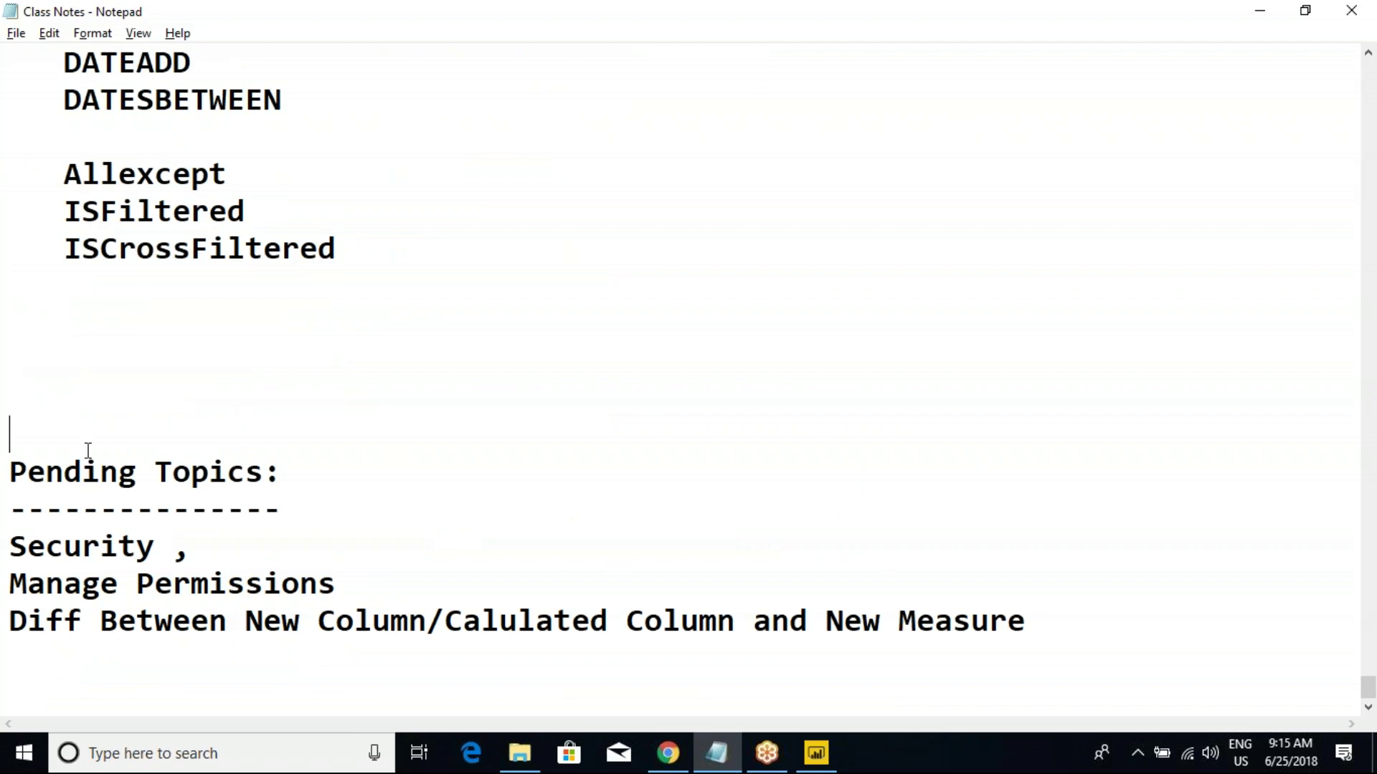